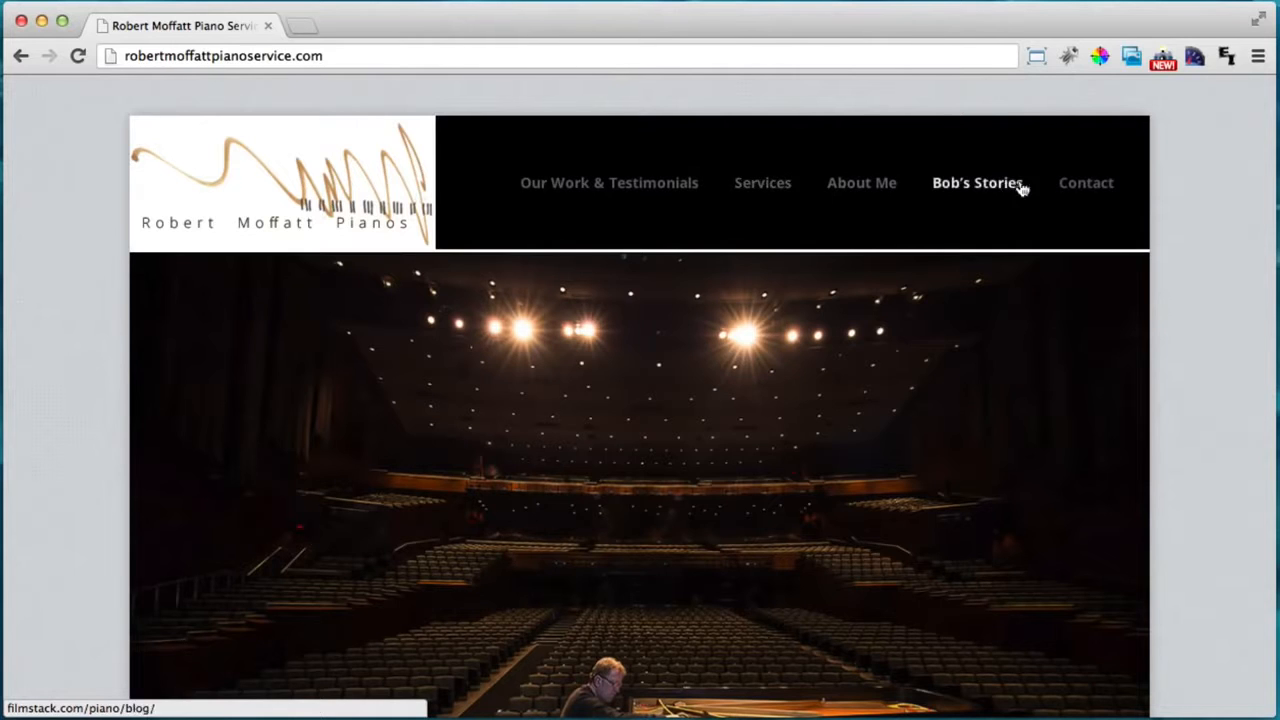
# - Scroll to Recent Work and try the Testimonials and Who We Have Worked With filters
pyautogui.scroll(-4, 1246, 346)
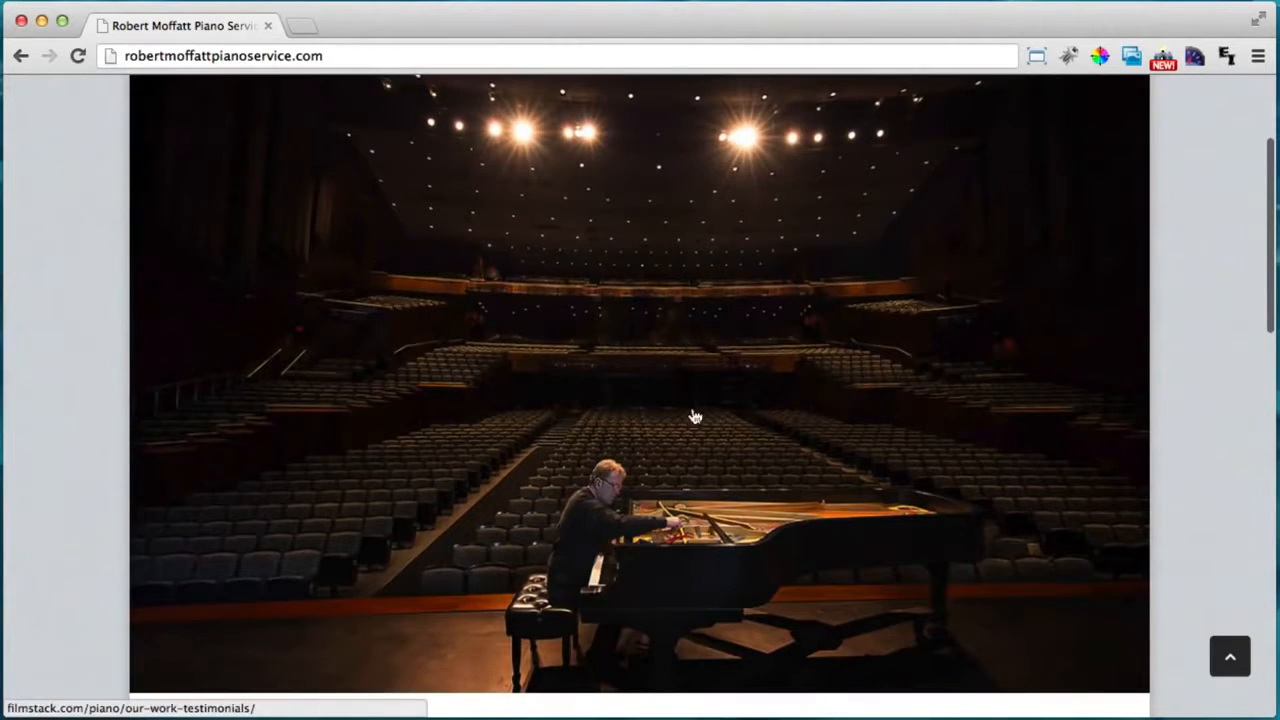
pyautogui.scroll(-8, 1179, 350)
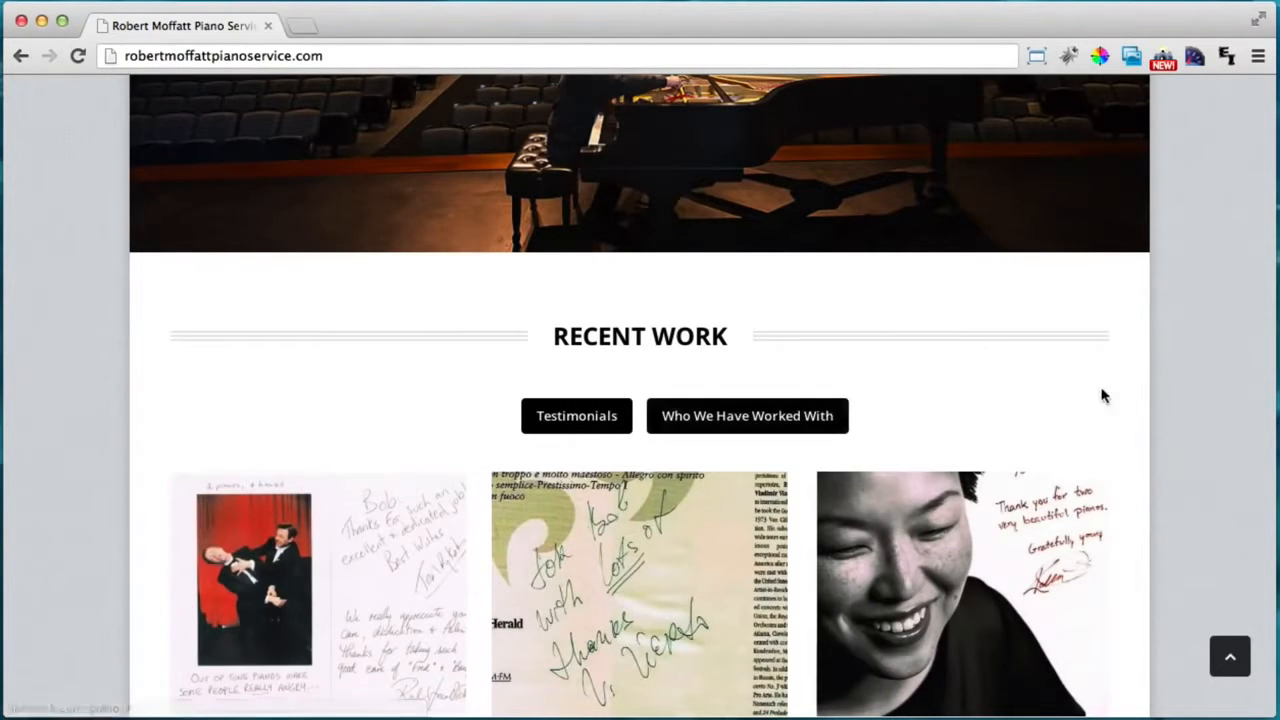
pyautogui.scroll(-1, 1121, 385)
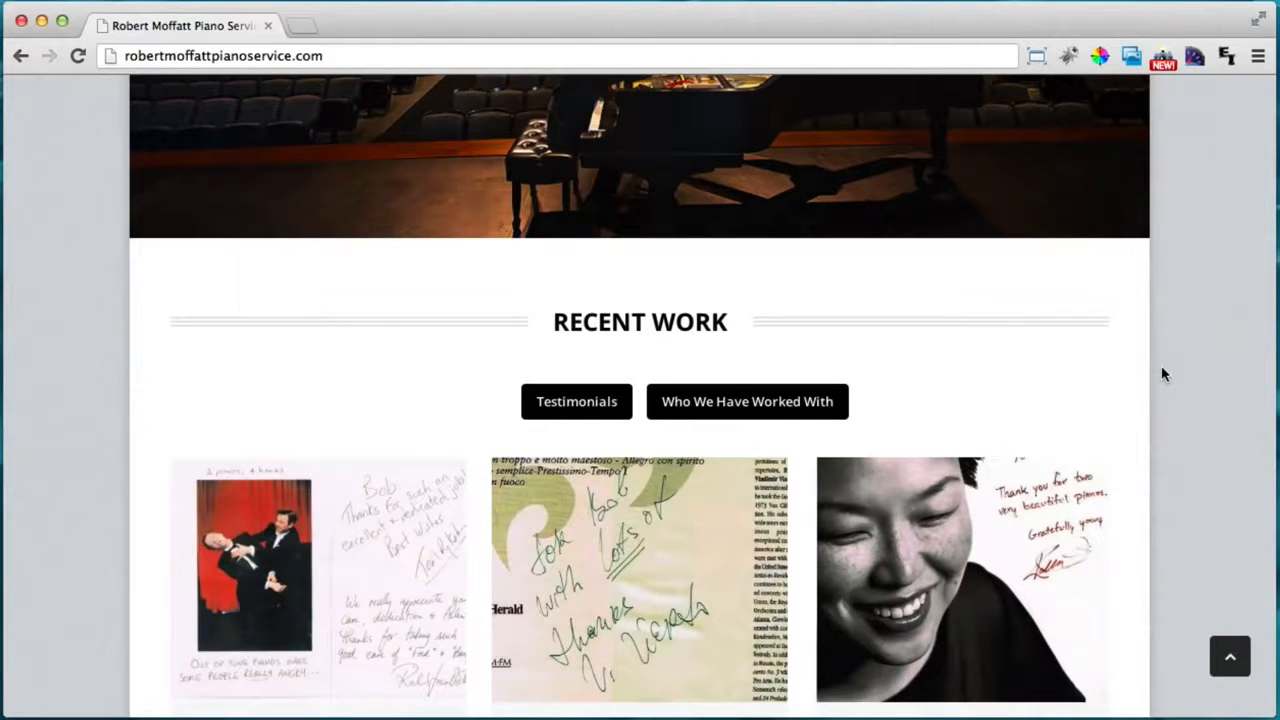
pyautogui.scroll(-2, 1161, 367)
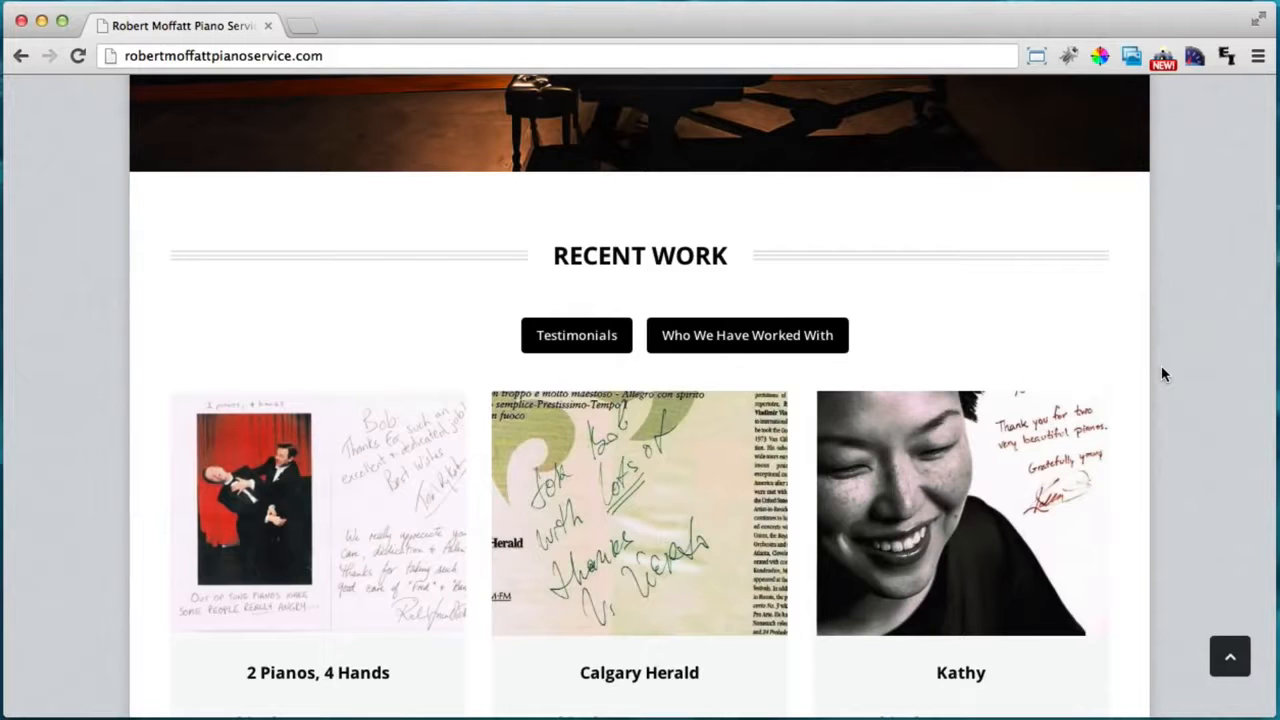
pyautogui.scroll(-3, 1162, 373)
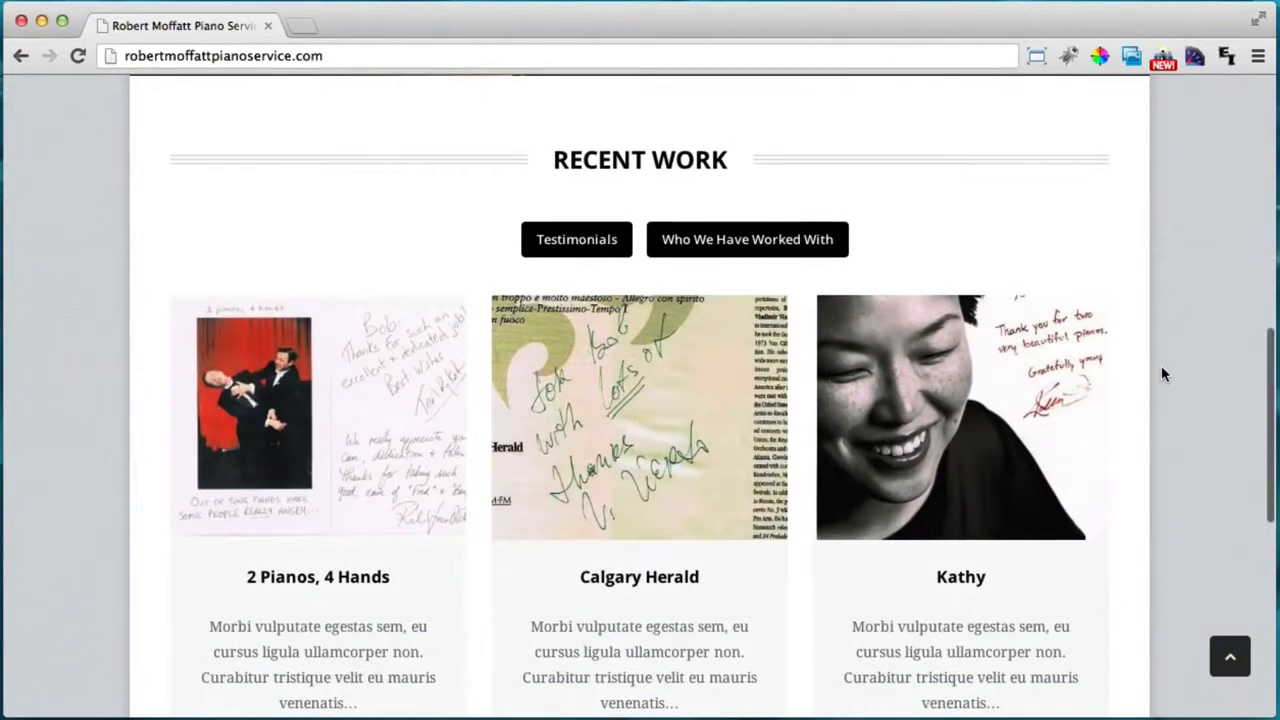
pyautogui.scroll(-3, 1161, 374)
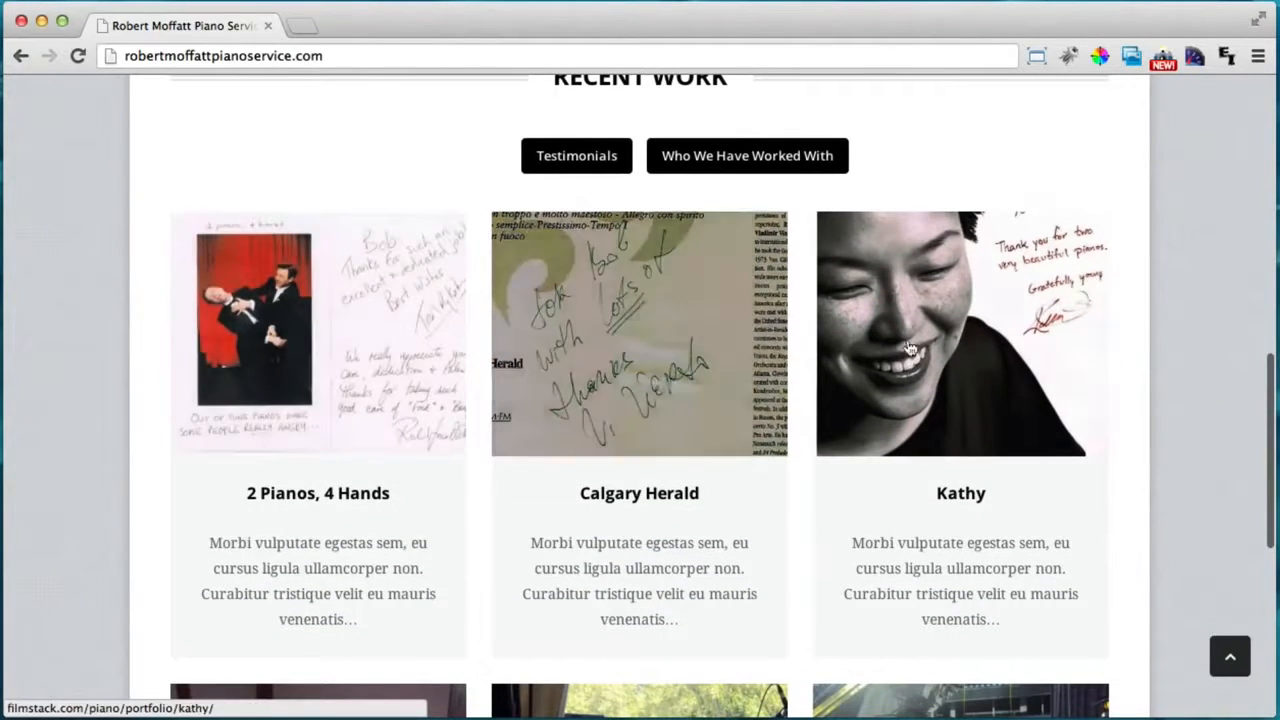
pyautogui.scroll(-5, 1178, 380)
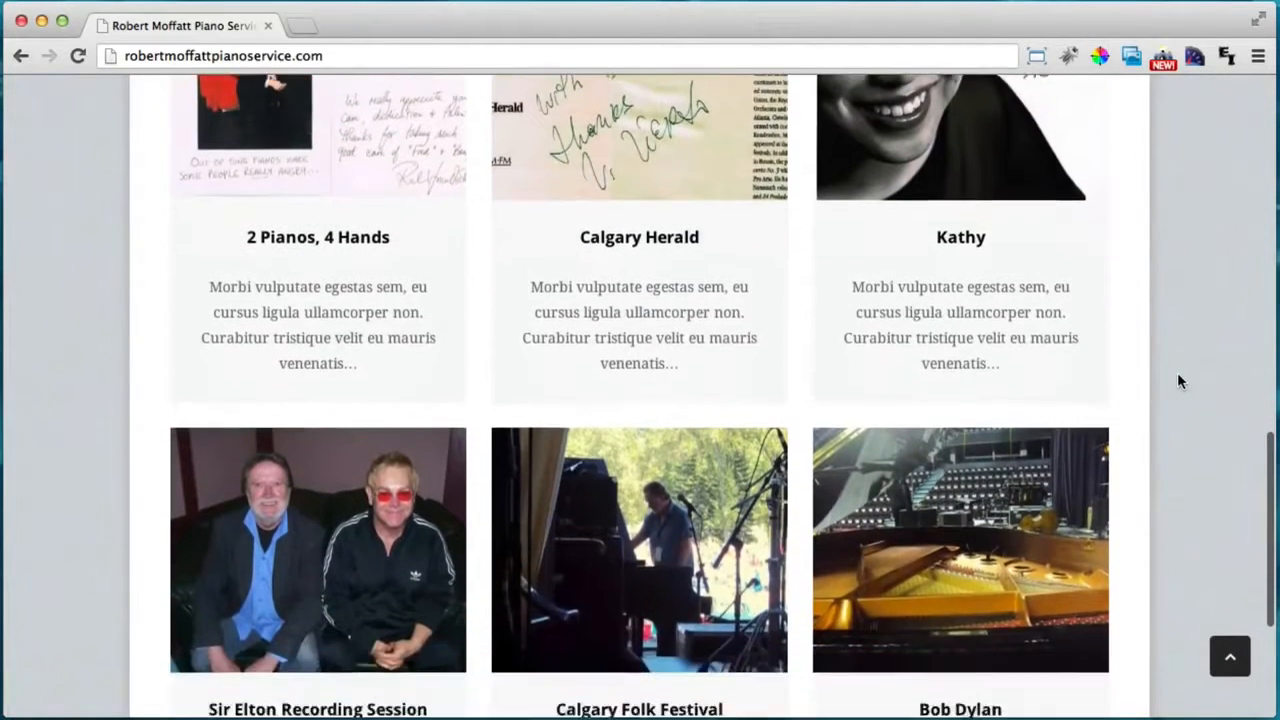
pyautogui.scroll(4, 1177, 380)
pyautogui.scroll(2, 1177, 380)
pyautogui.scroll(2, 1177, 381)
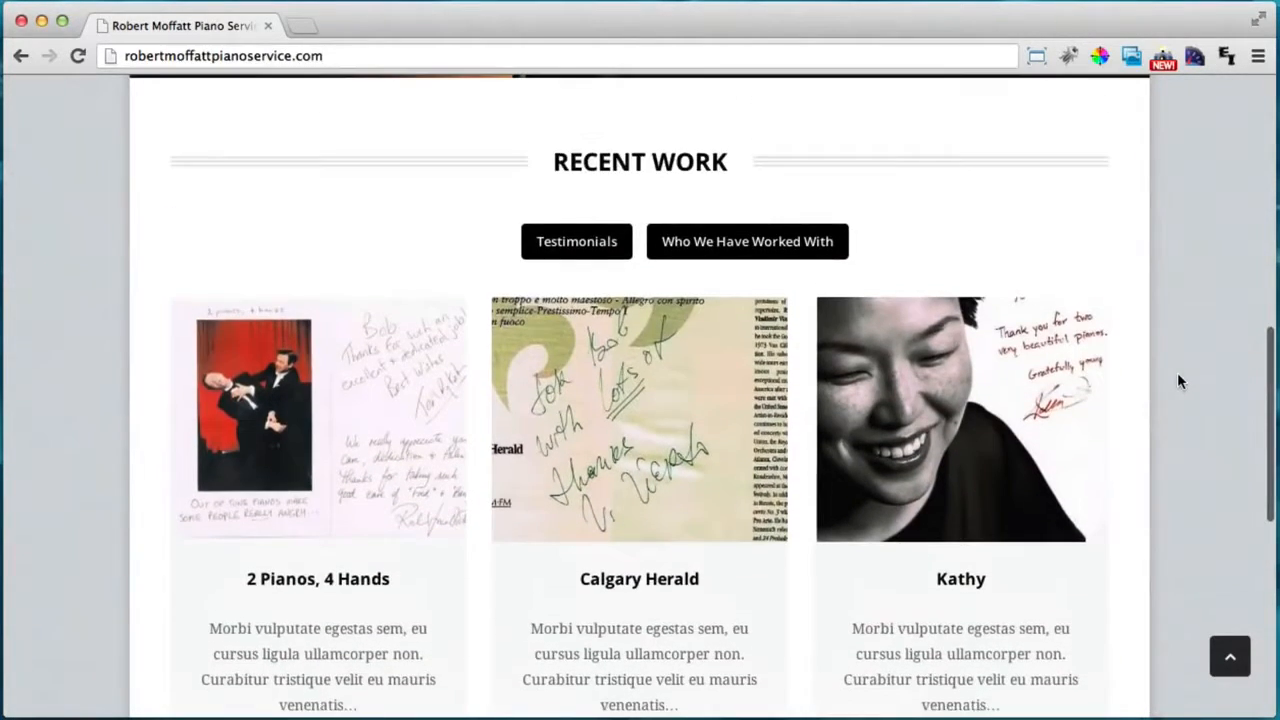
pyautogui.scroll(3, 1177, 390)
pyautogui.scroll(-3, 1176, 395)
pyautogui.scroll(-1, 1177, 394)
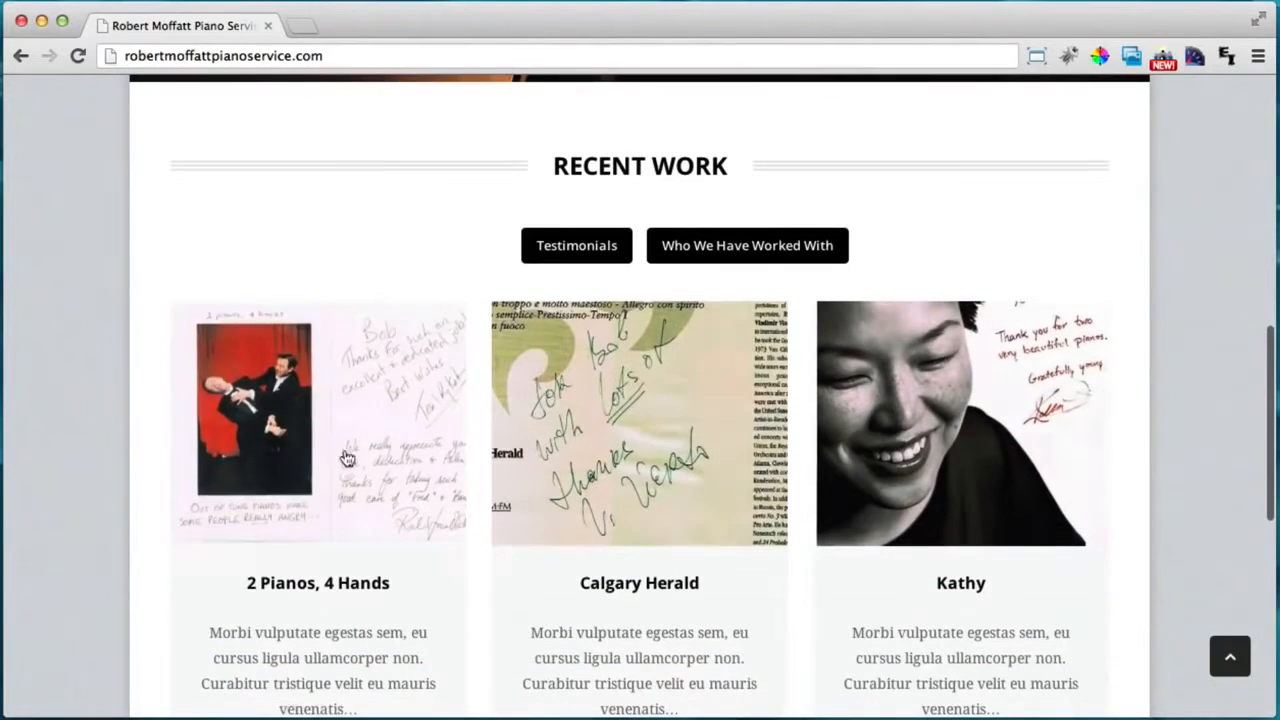
pyautogui.click(593, 256)
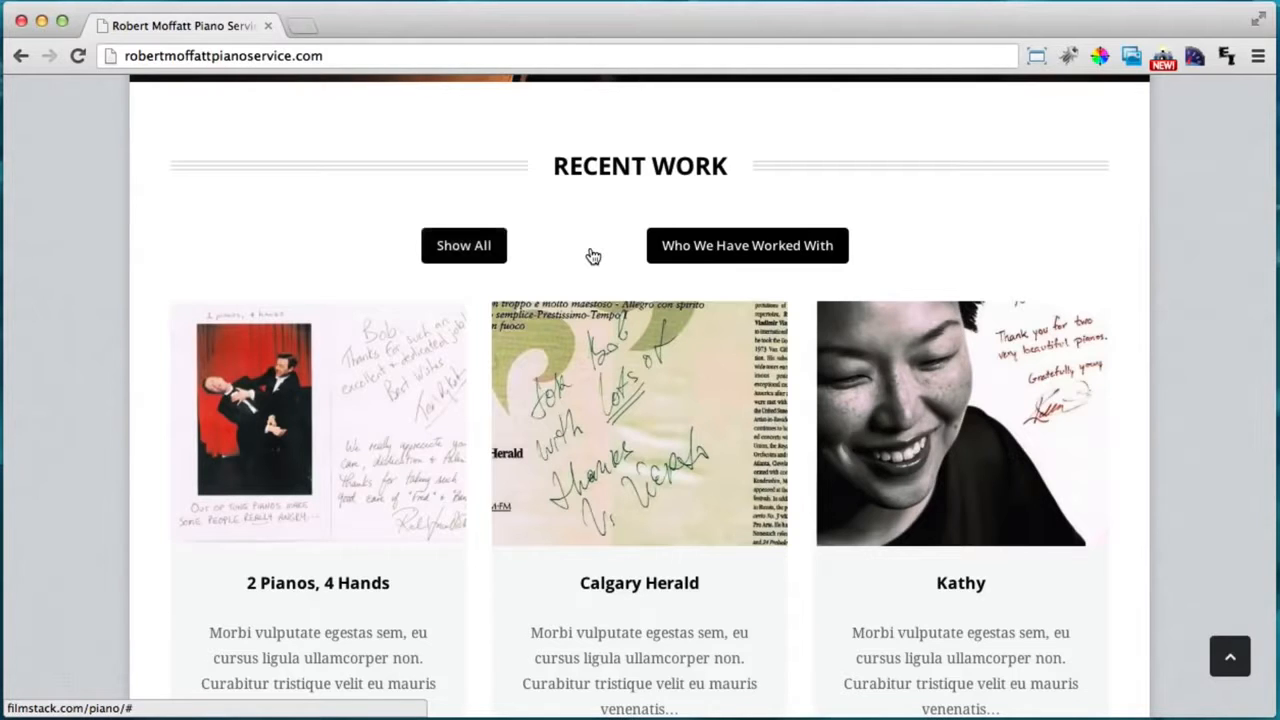
pyautogui.click(776, 256)
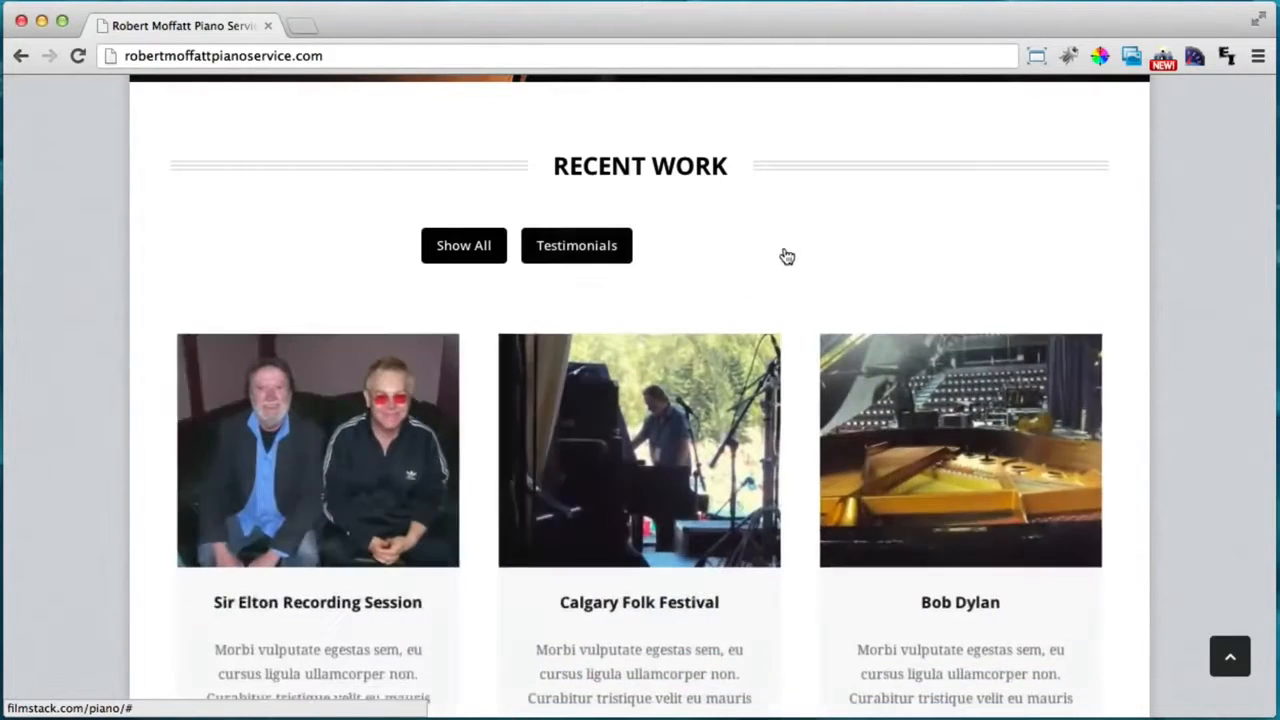
# - Switch the Recent Work filter back to Testimonials to show 2 Pianos, 4 Hands and Calgary Herald
pyautogui.scroll(-3, 1160, 280)
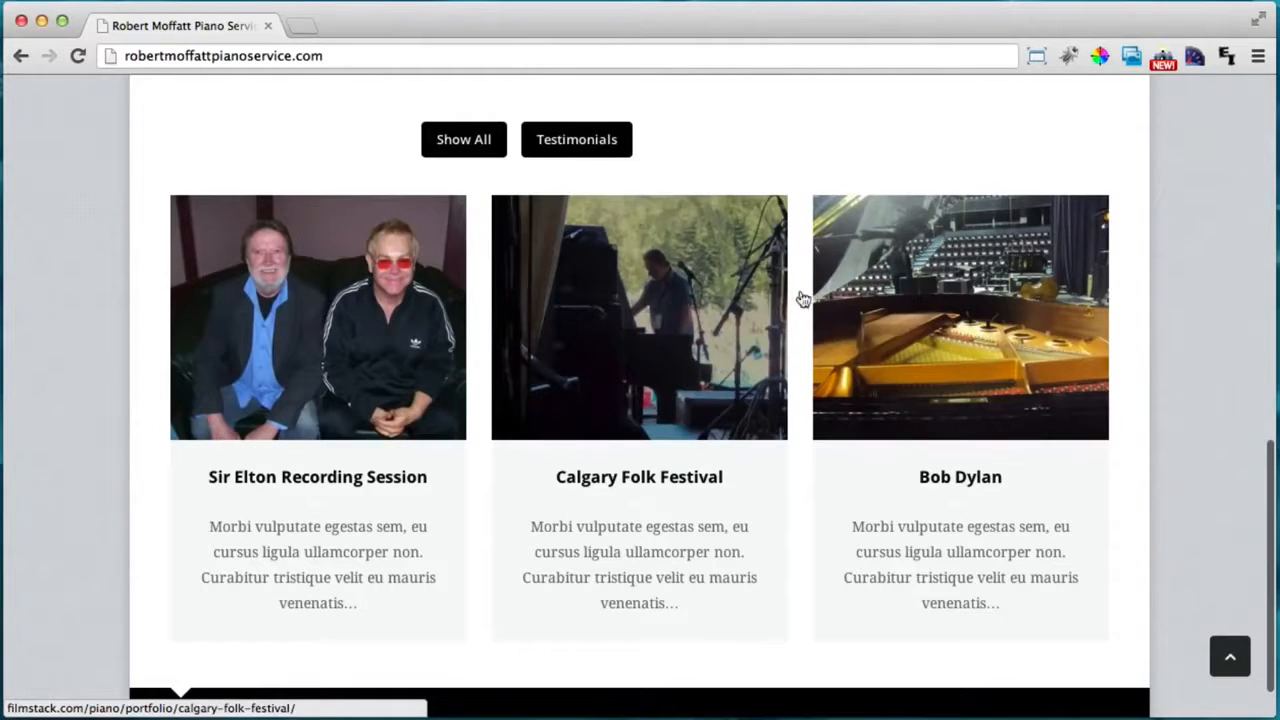
pyautogui.scroll(1, 660, 195)
pyautogui.click(580, 192)
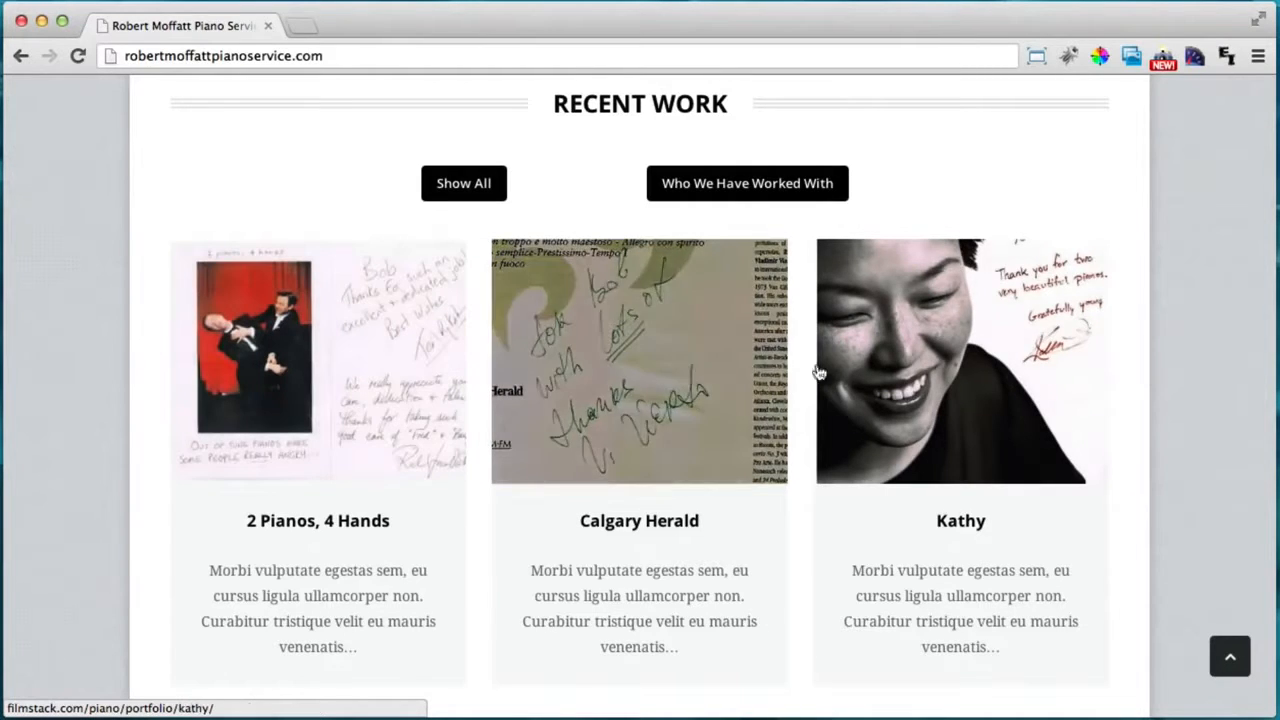
pyautogui.scroll(1, 950, 395)
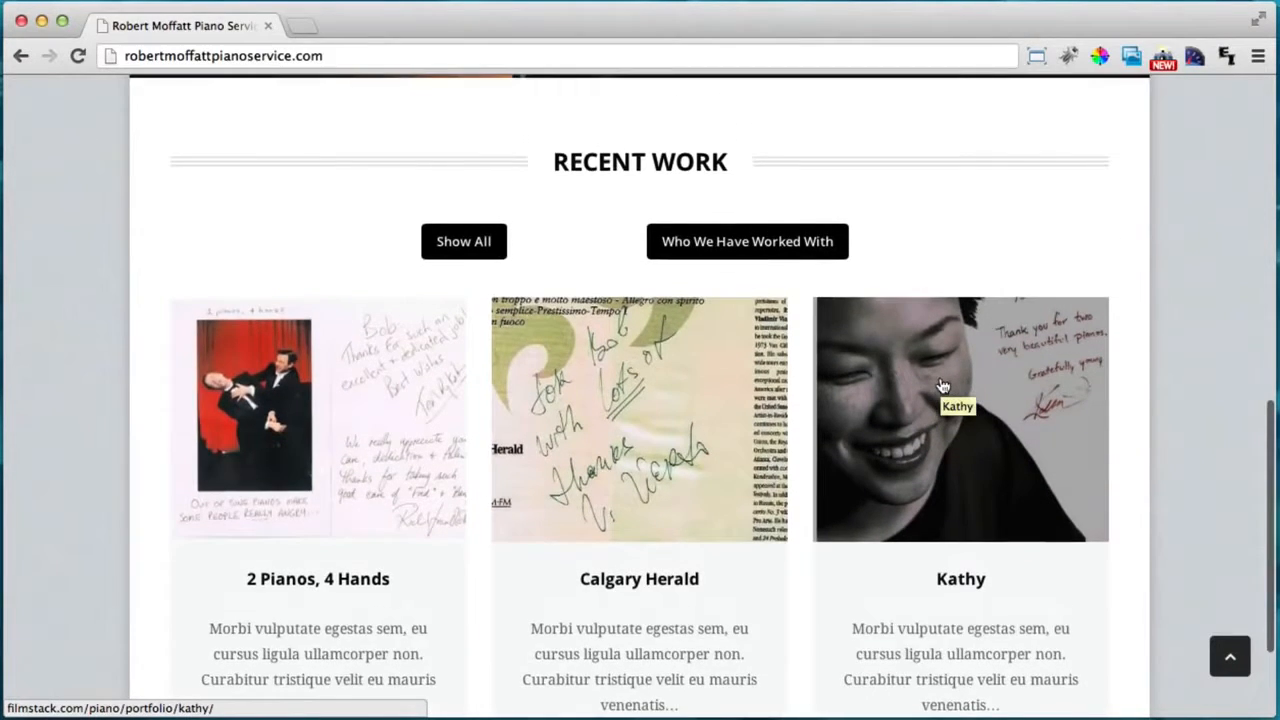
pyautogui.scroll(-2, 850, 395)
# - Open the 2 Pianos, 4 Hands project, then filter Recent Work to Who We Have Worked With
pyautogui.click(384, 352)
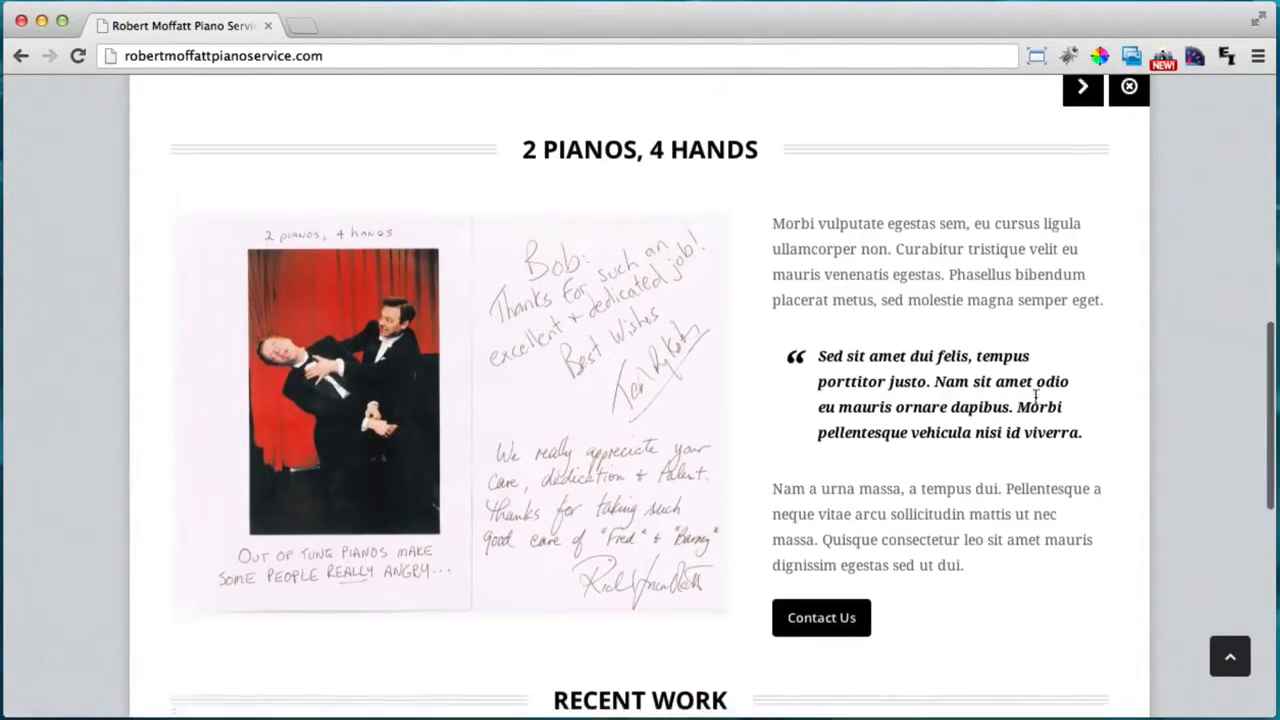
pyautogui.scroll(-5, 1040, 420)
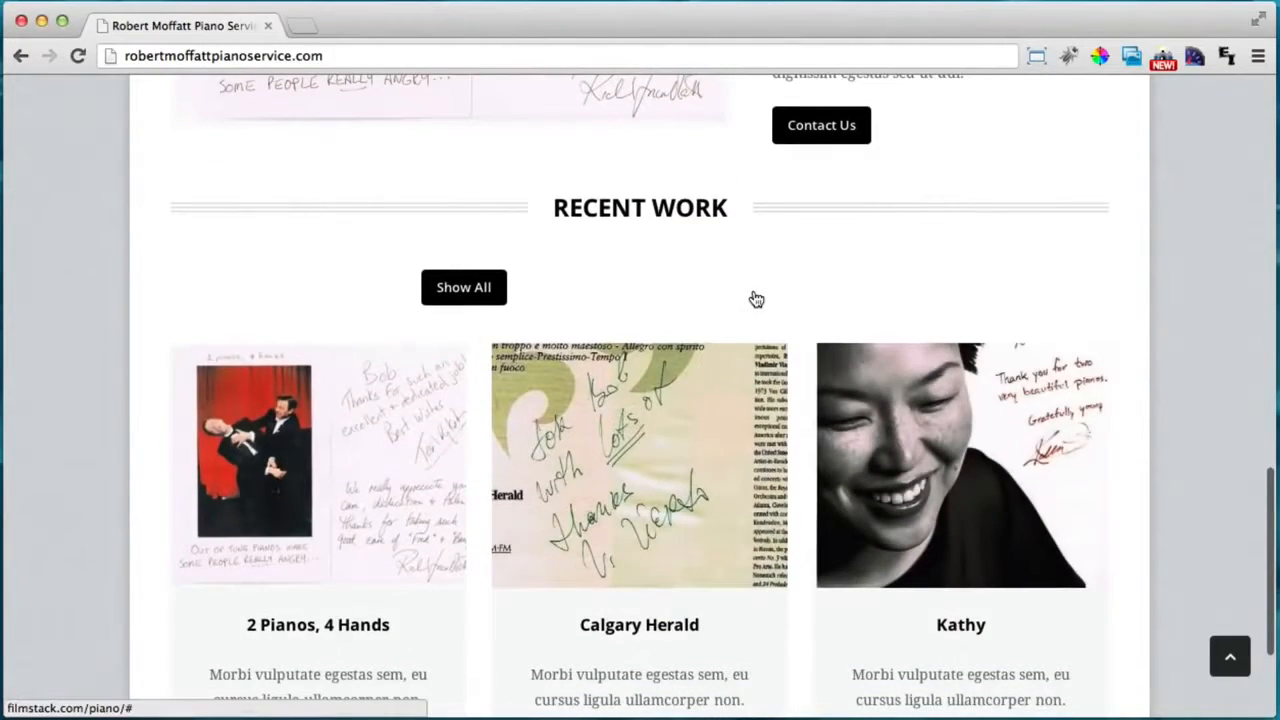
pyautogui.click(755, 299)
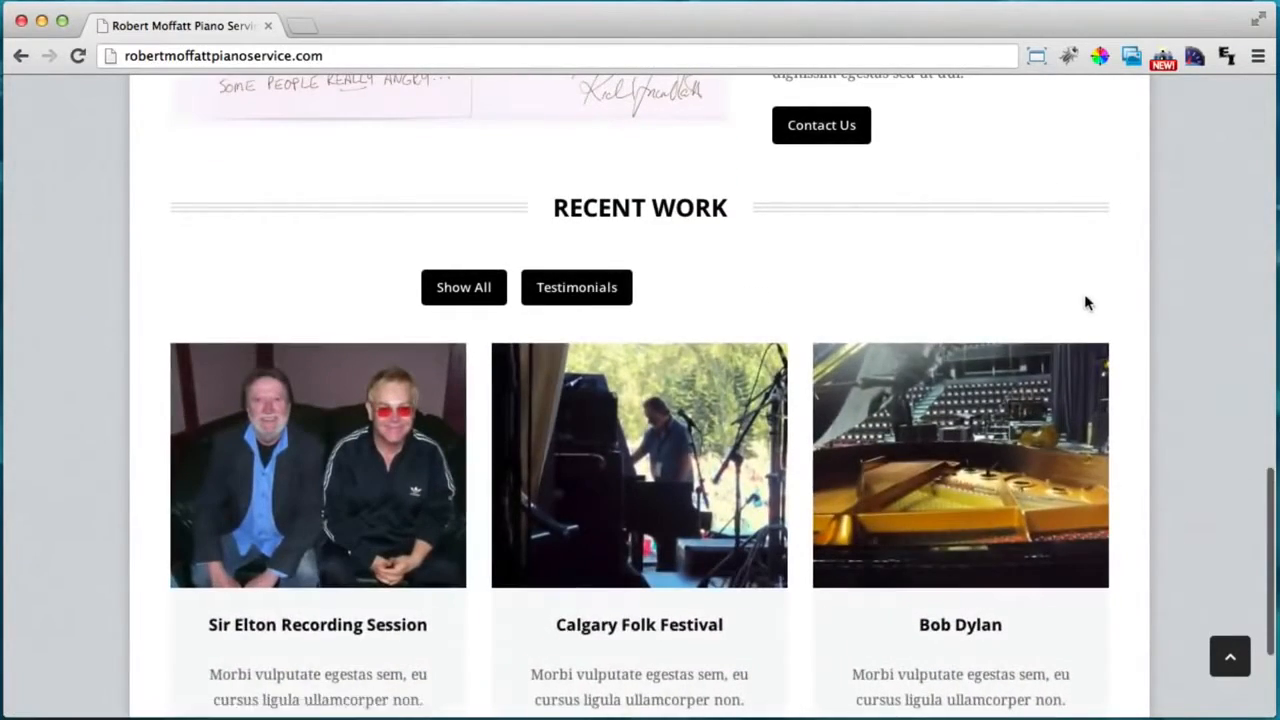
pyautogui.scroll(-1, 1090, 310)
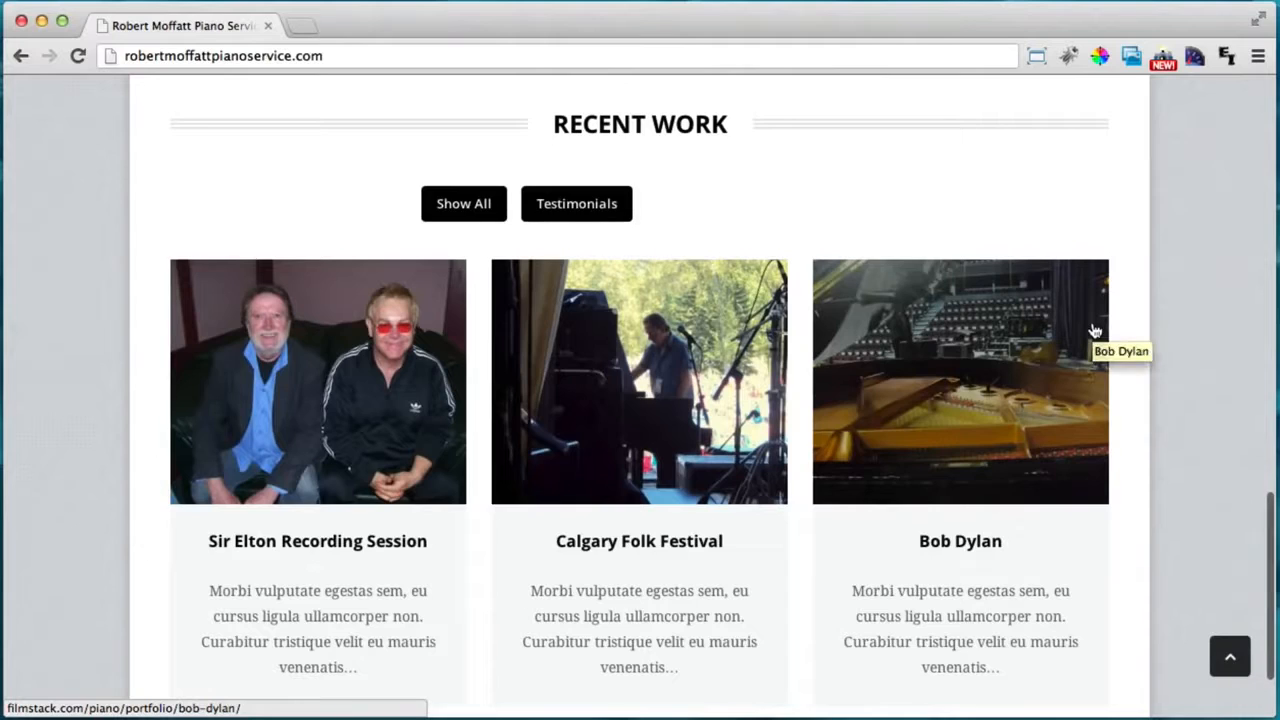
pyautogui.scroll(-1, 1090, 340)
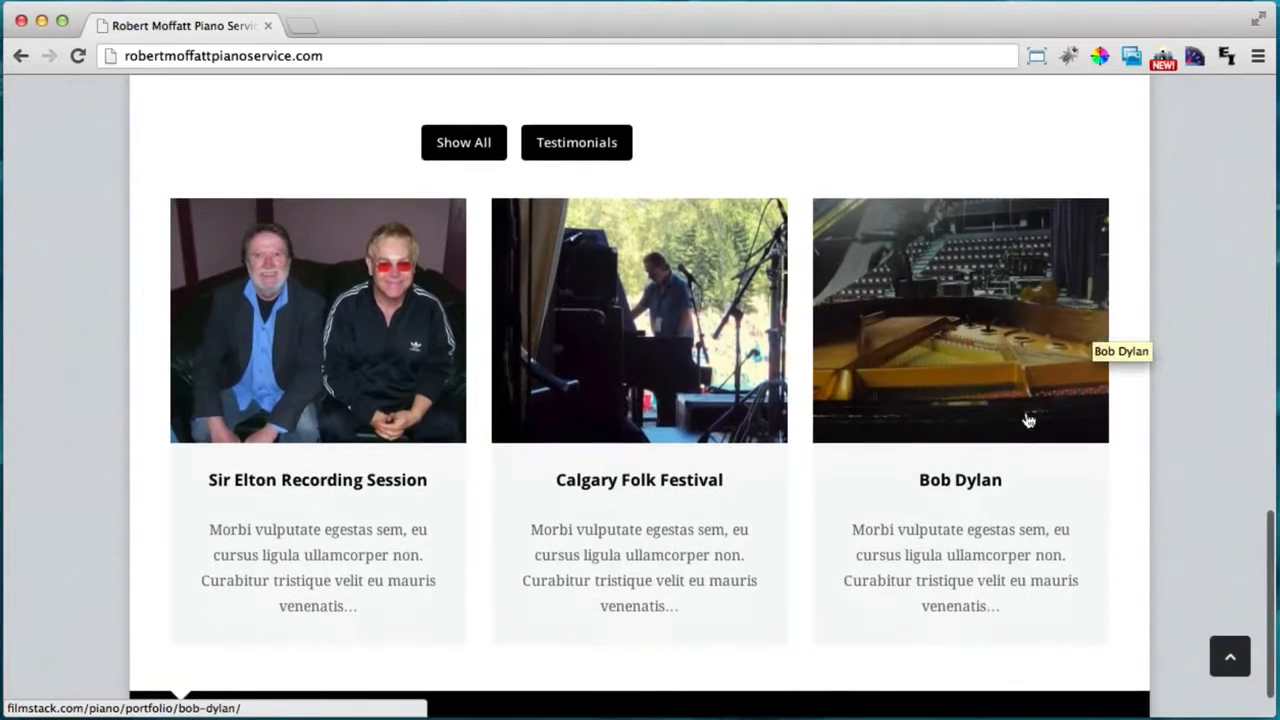
pyautogui.scroll(-1, 378, 376)
# - Open the Sir Elton Recording Session project and advance to the Calgary Folk Festival project
pyautogui.click(378, 376)
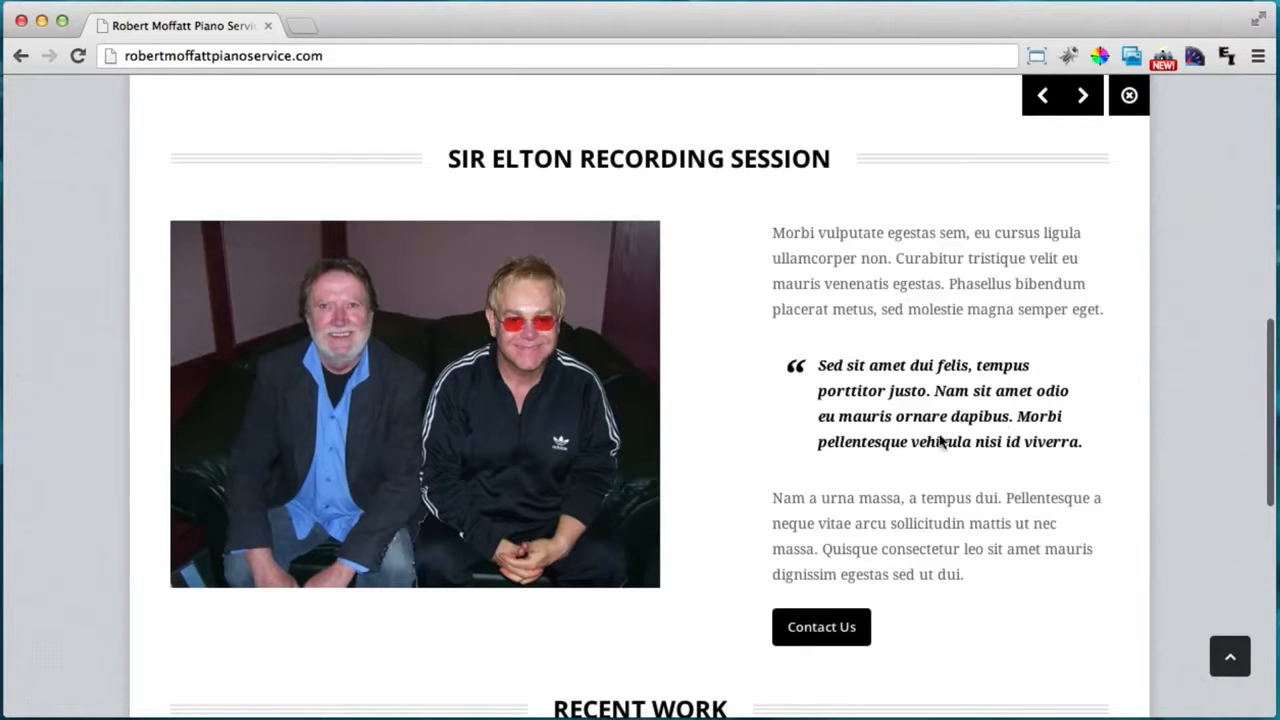
pyautogui.scroll(2, 935, 440)
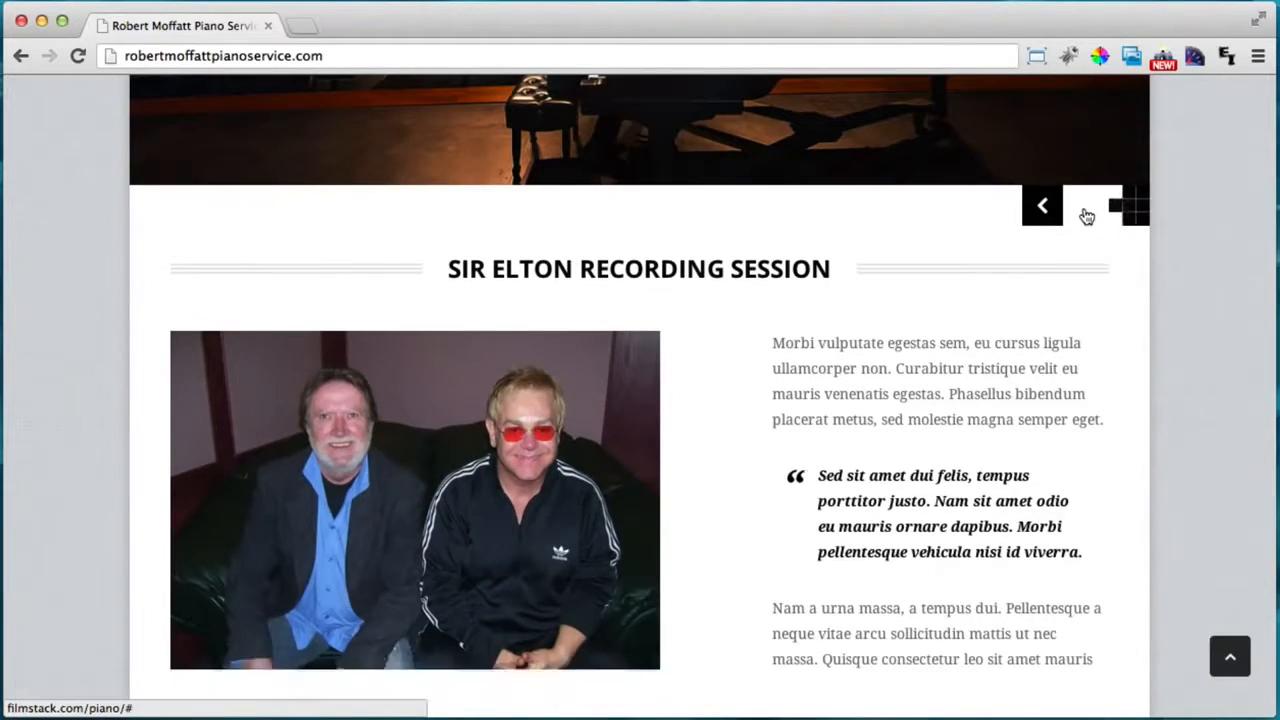
pyautogui.click(1086, 212)
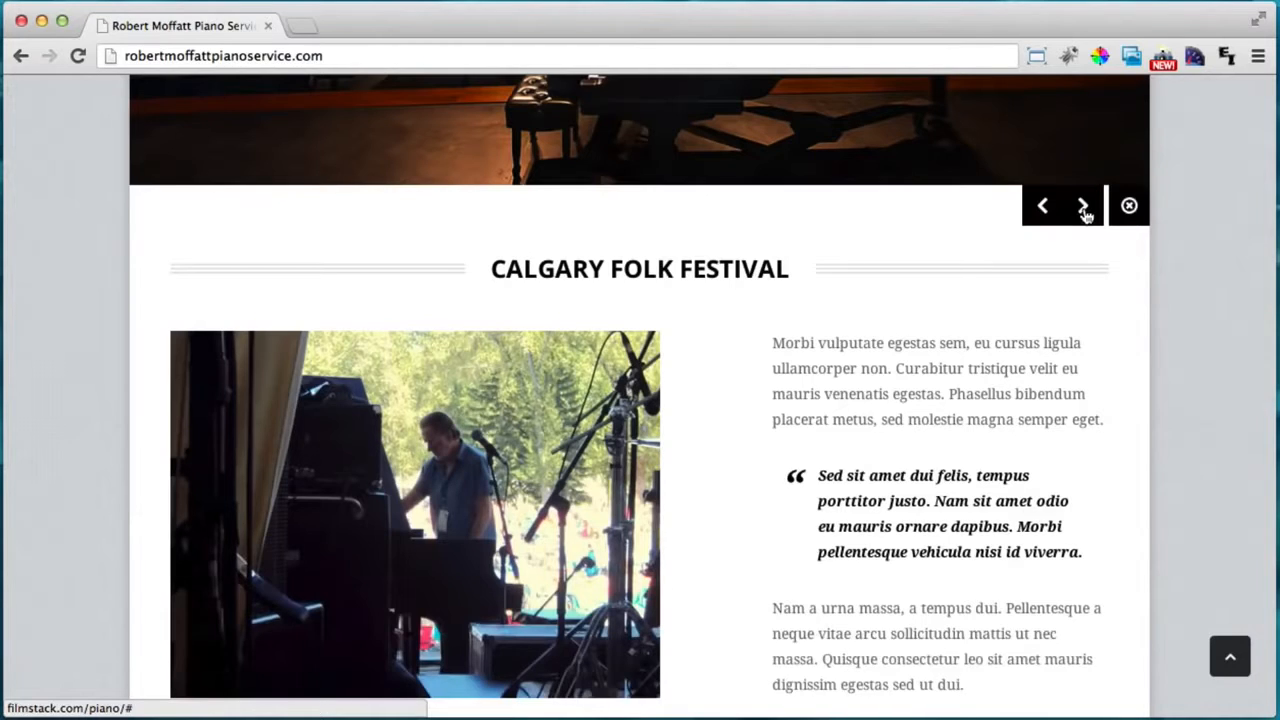
pyautogui.scroll(-3, 1120, 410)
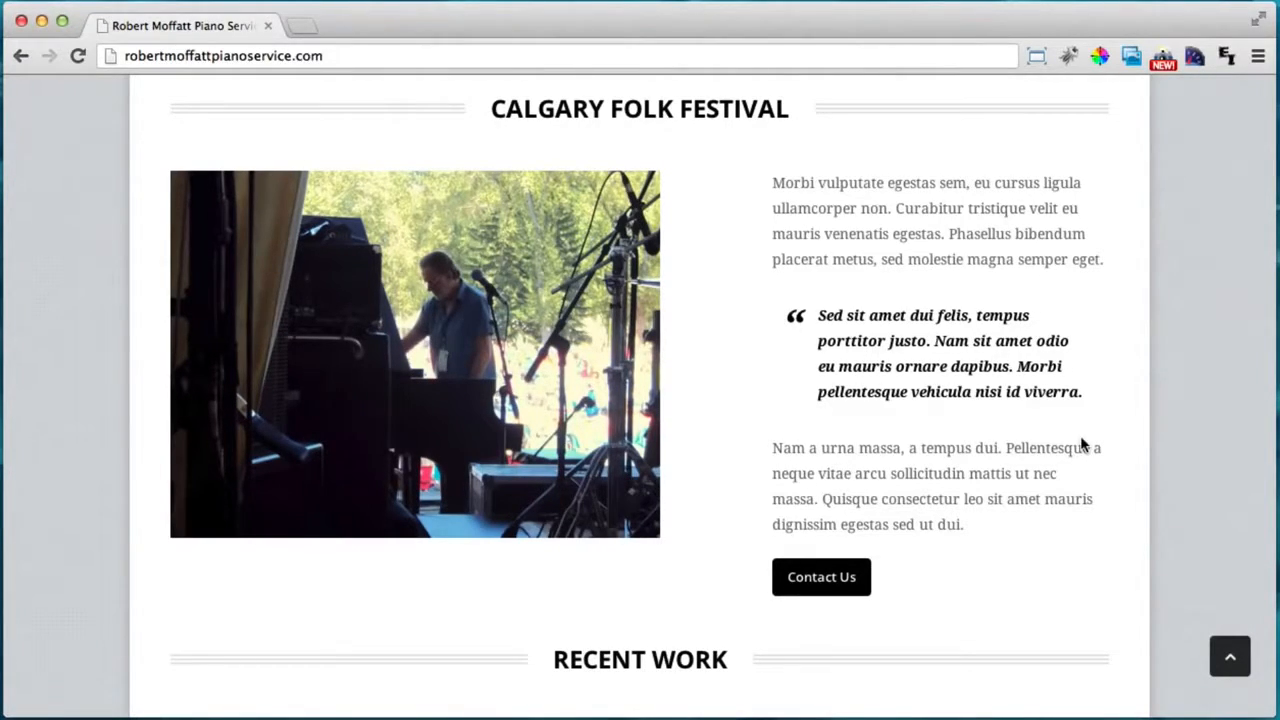
pyautogui.scroll(10, 1082, 445)
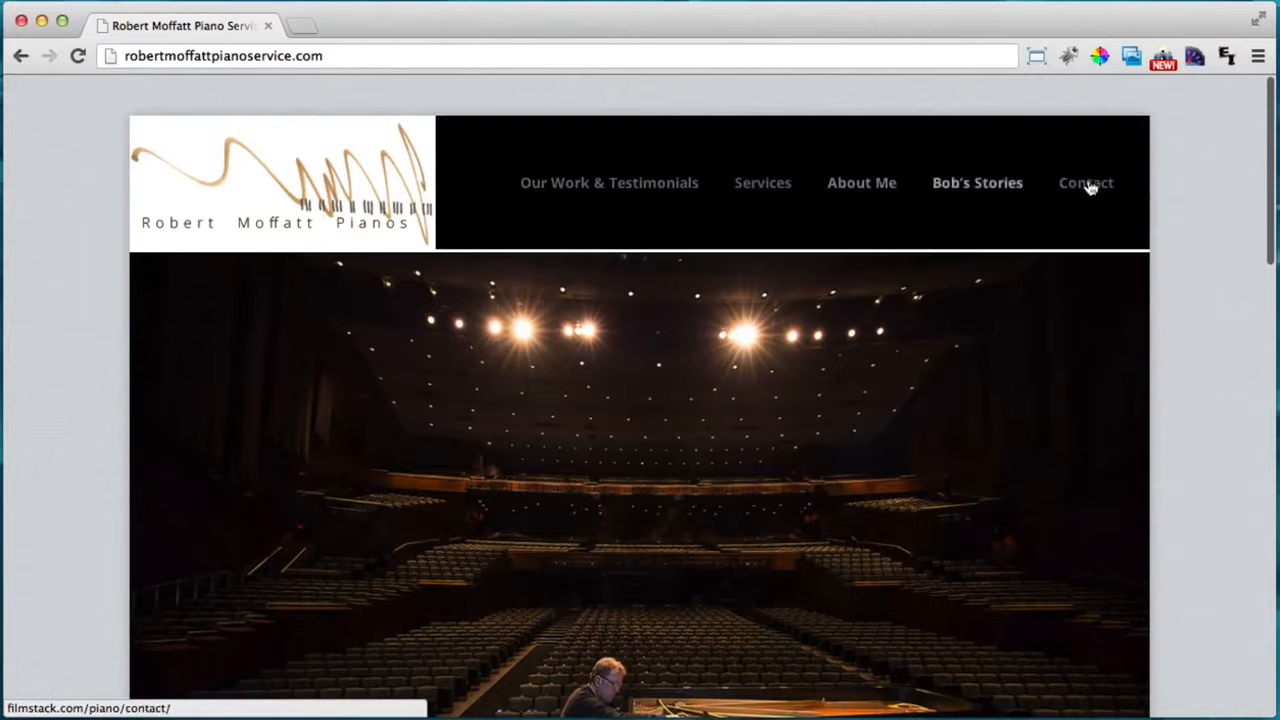
# - Open the Our Work & Testimonials page and dismiss the page-translation offer
pyautogui.click(592, 194)
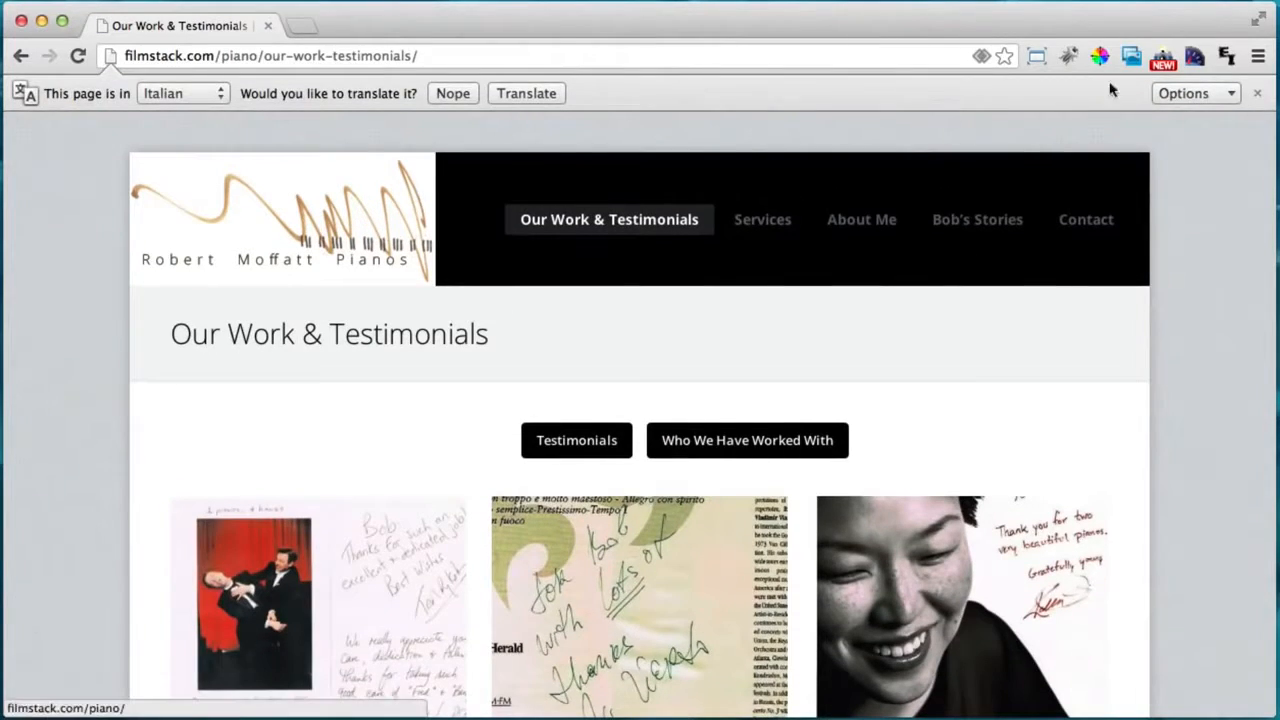
pyautogui.click(1256, 93)
pyautogui.scroll(-3, 1166, 277)
pyautogui.scroll(-1, 1163, 270)
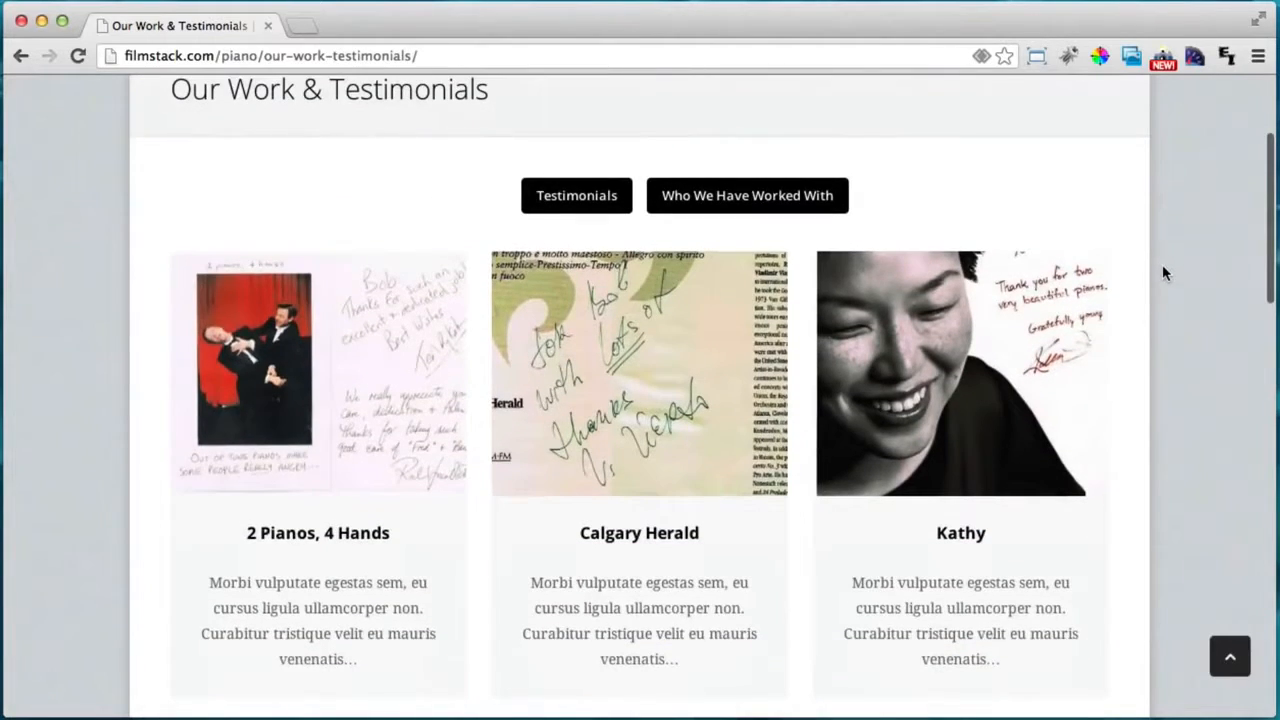
pyautogui.scroll(-1, 1010, 370)
pyautogui.scroll(-6, 1008, 370)
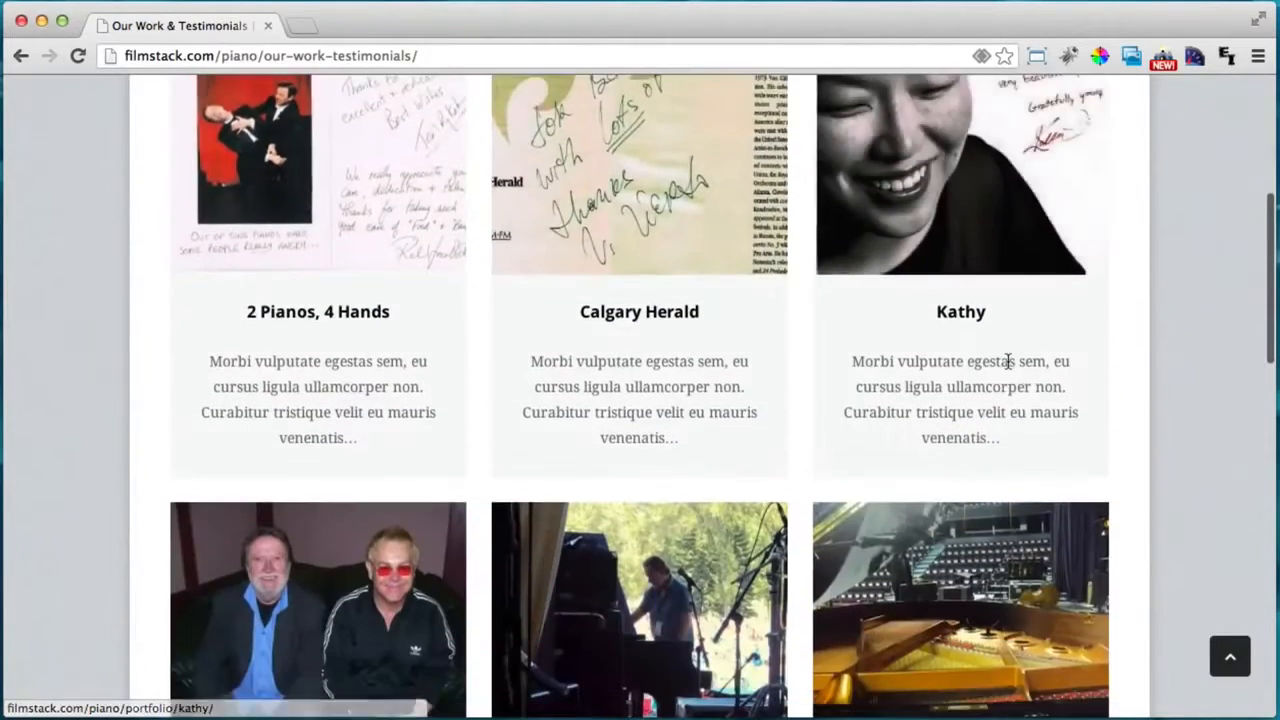
pyautogui.scroll(-5, 306, 386)
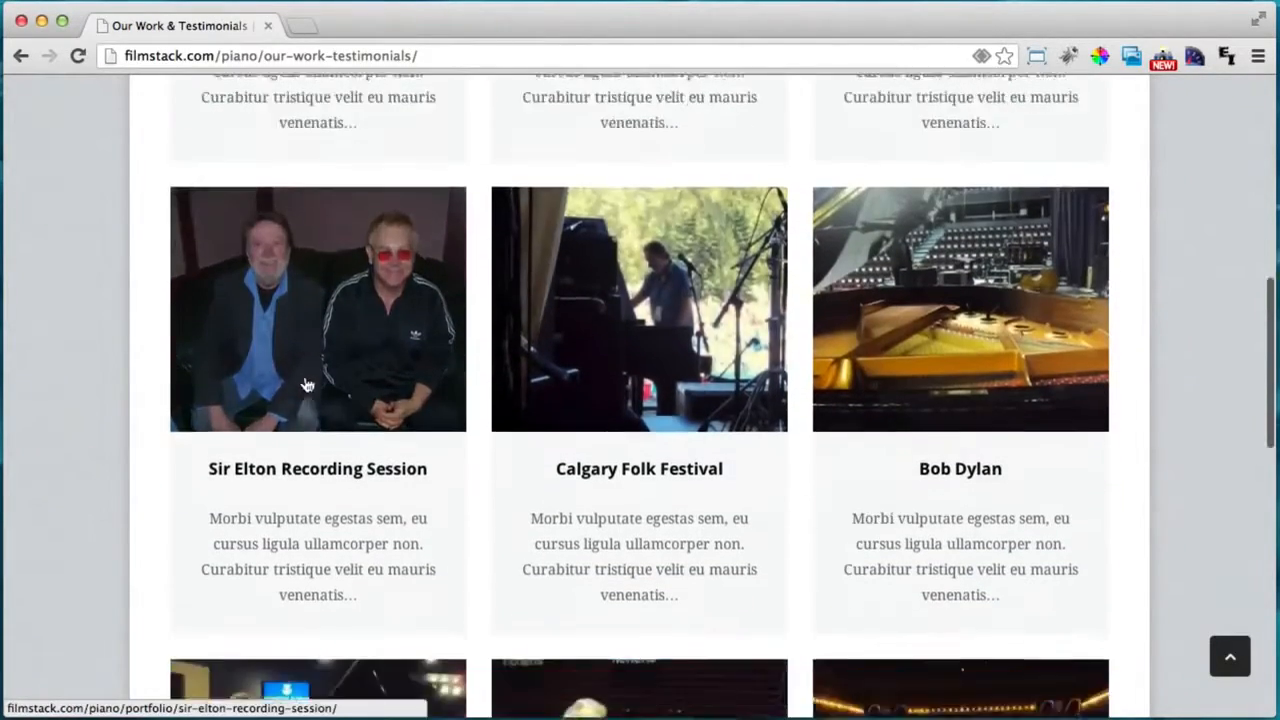
pyautogui.scroll(-6, 986, 426)
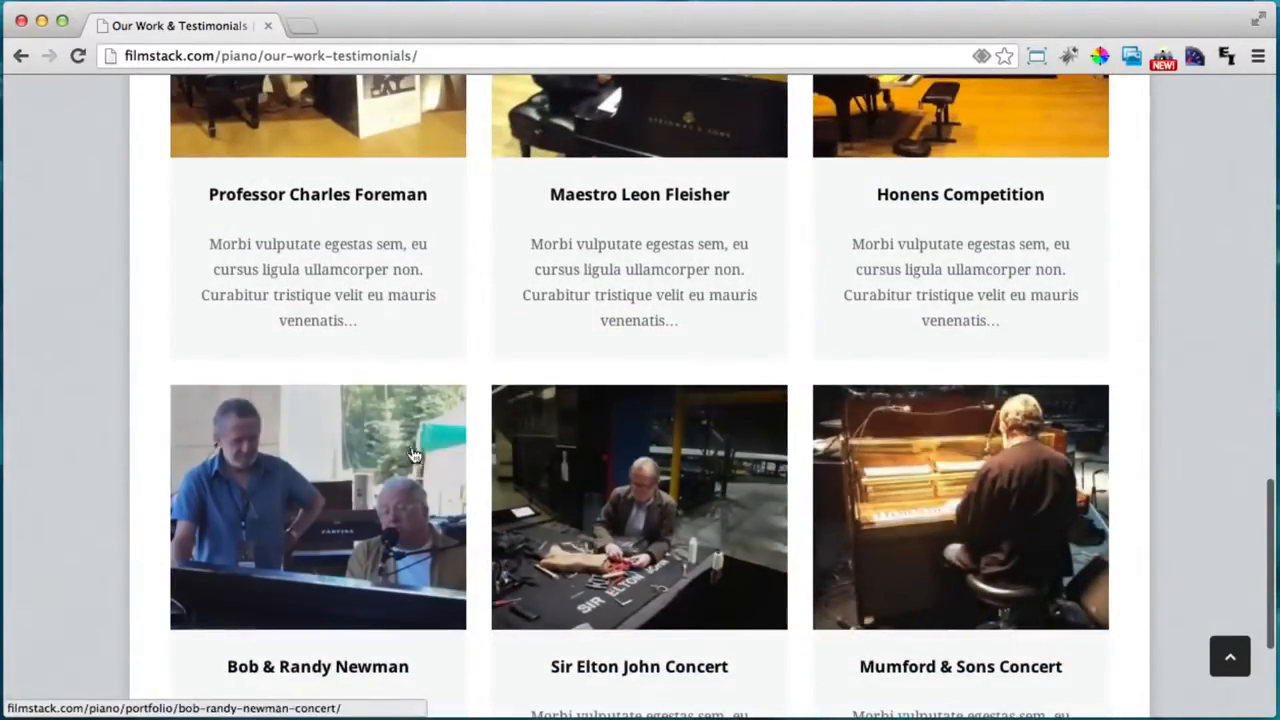
pyautogui.scroll(-3, 412, 447)
pyautogui.scroll(15, 412, 447)
pyautogui.scroll(5, 412, 447)
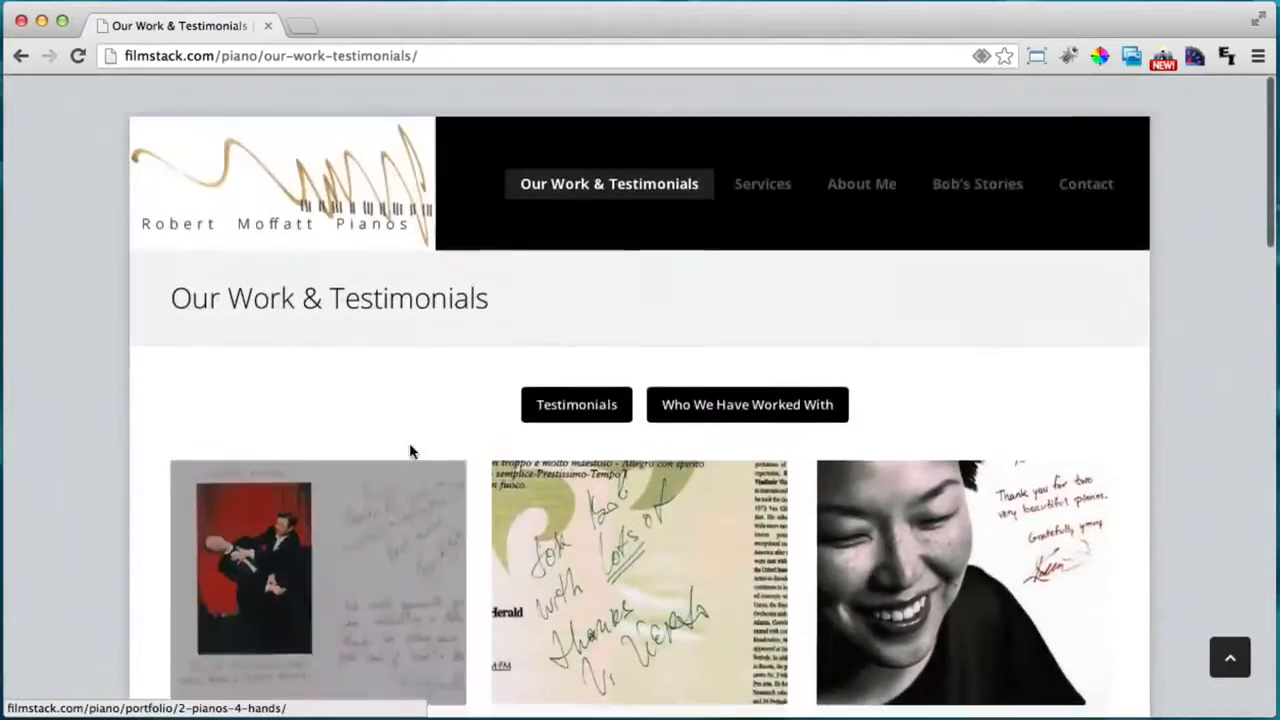
# - Filter the gallery to Testimonials, then Who We Have Worked With, and expand the Bob Dylan item
pyautogui.click(578, 405)
pyautogui.scroll(-3, 683, 396)
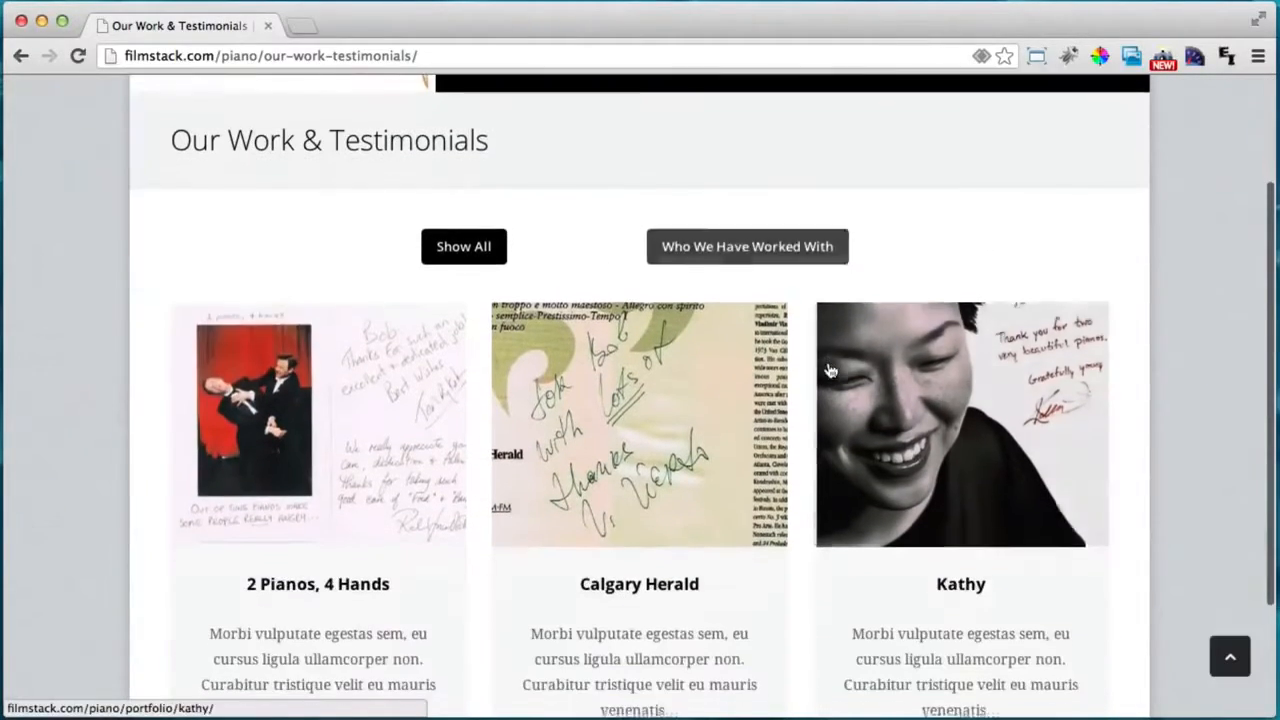
pyautogui.click(745, 247)
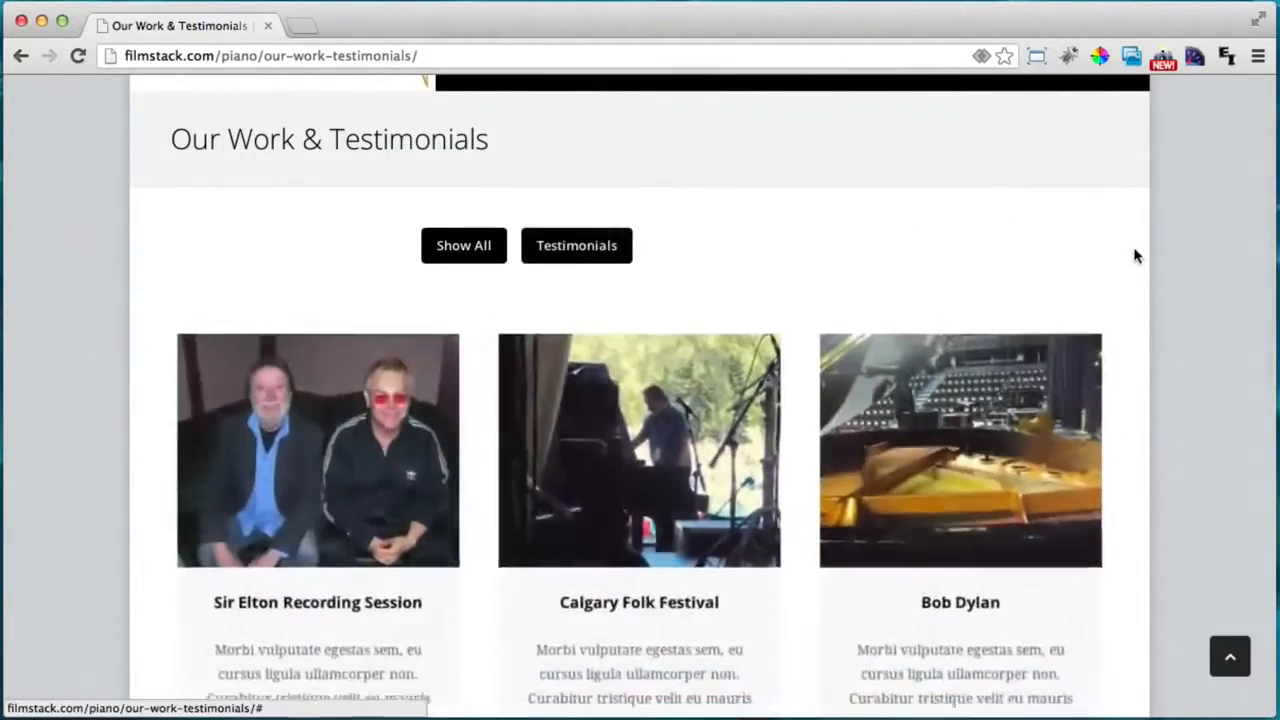
pyautogui.scroll(-12, 1134, 258)
pyautogui.scroll(5, 1134, 258)
pyautogui.scroll(6, 1134, 263)
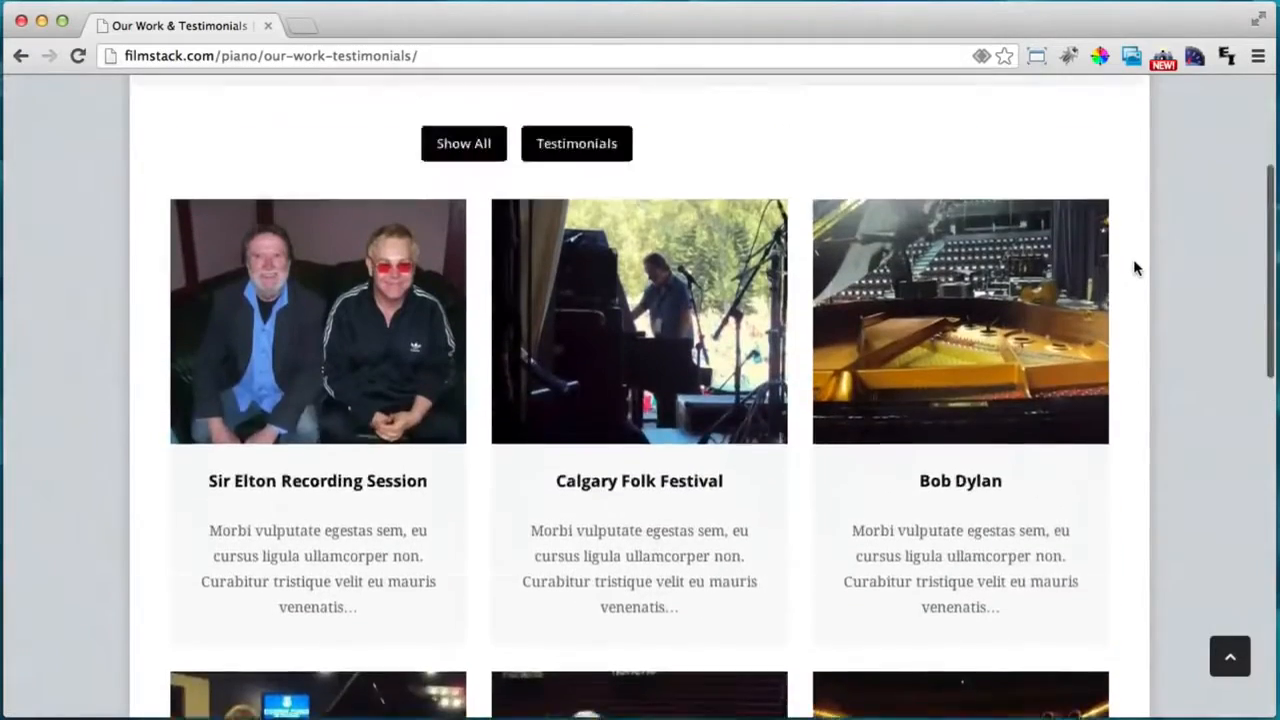
pyautogui.scroll(-3, 1130, 268)
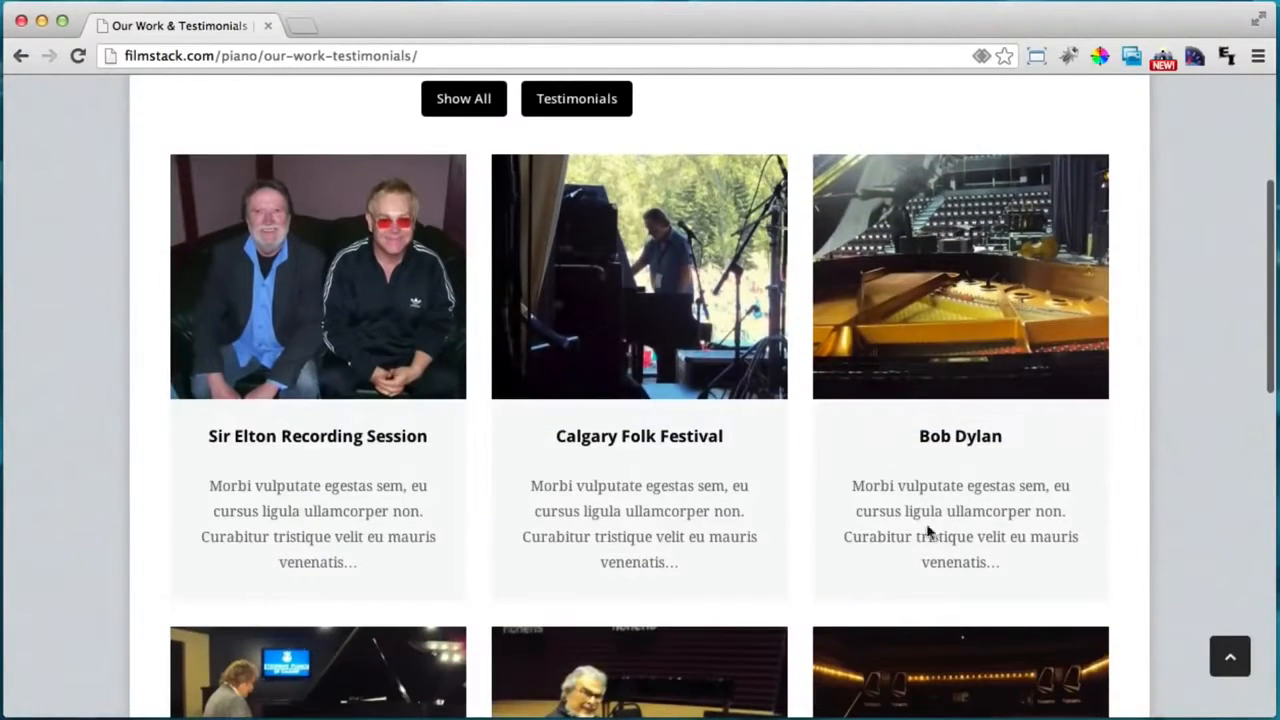
pyautogui.click(980, 300)
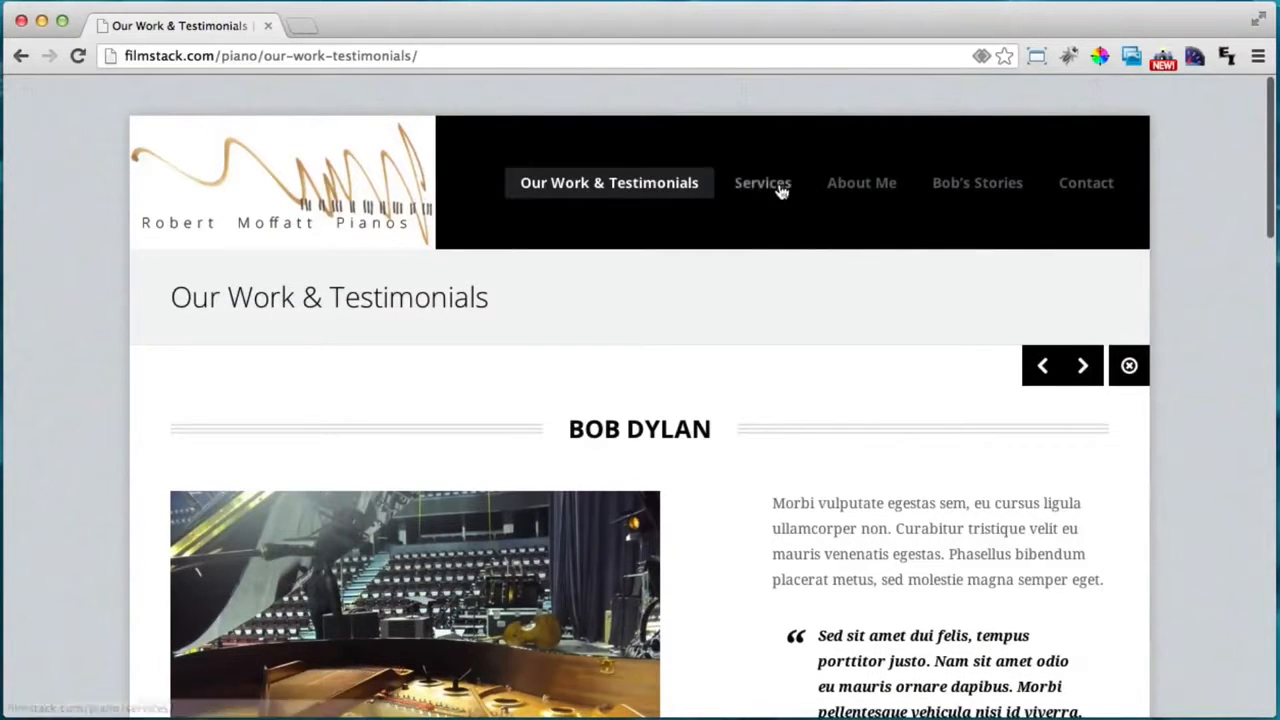
# - Go to the Services page and review the Tuning, Repair, Refinishing and Case Design prices
pyautogui.click(763, 185)
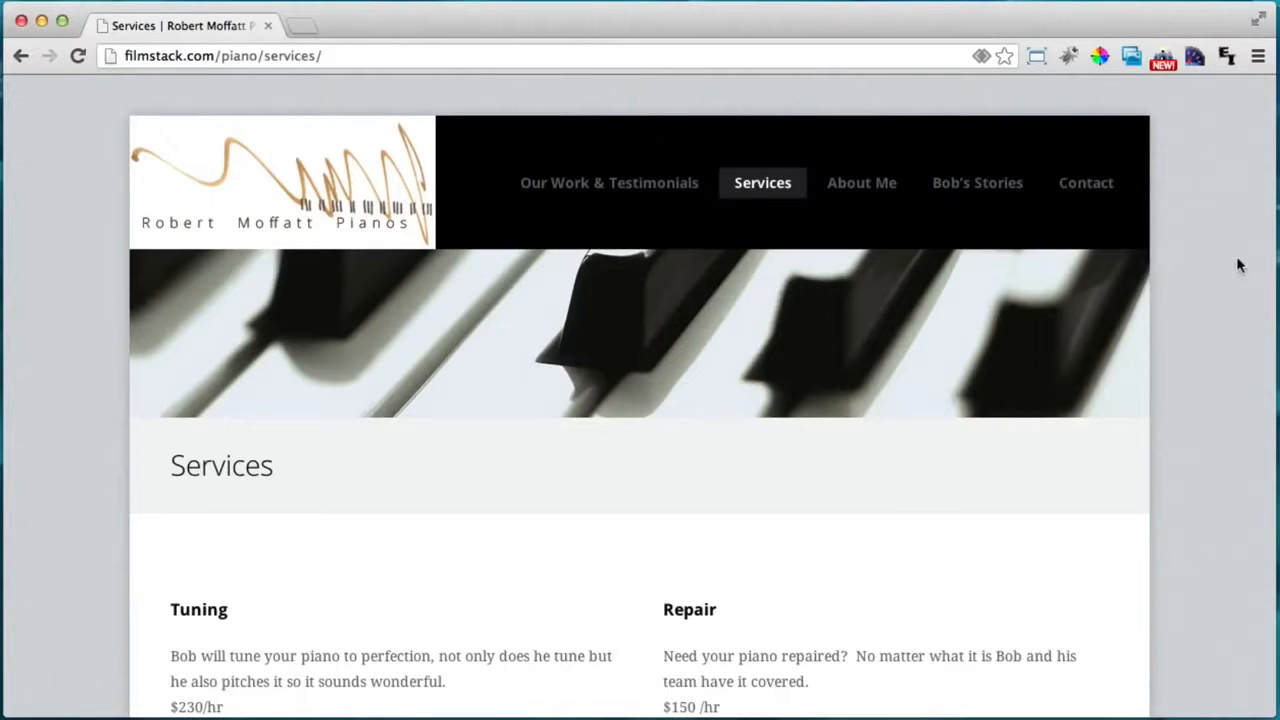
pyautogui.scroll(-3, 526, 289)
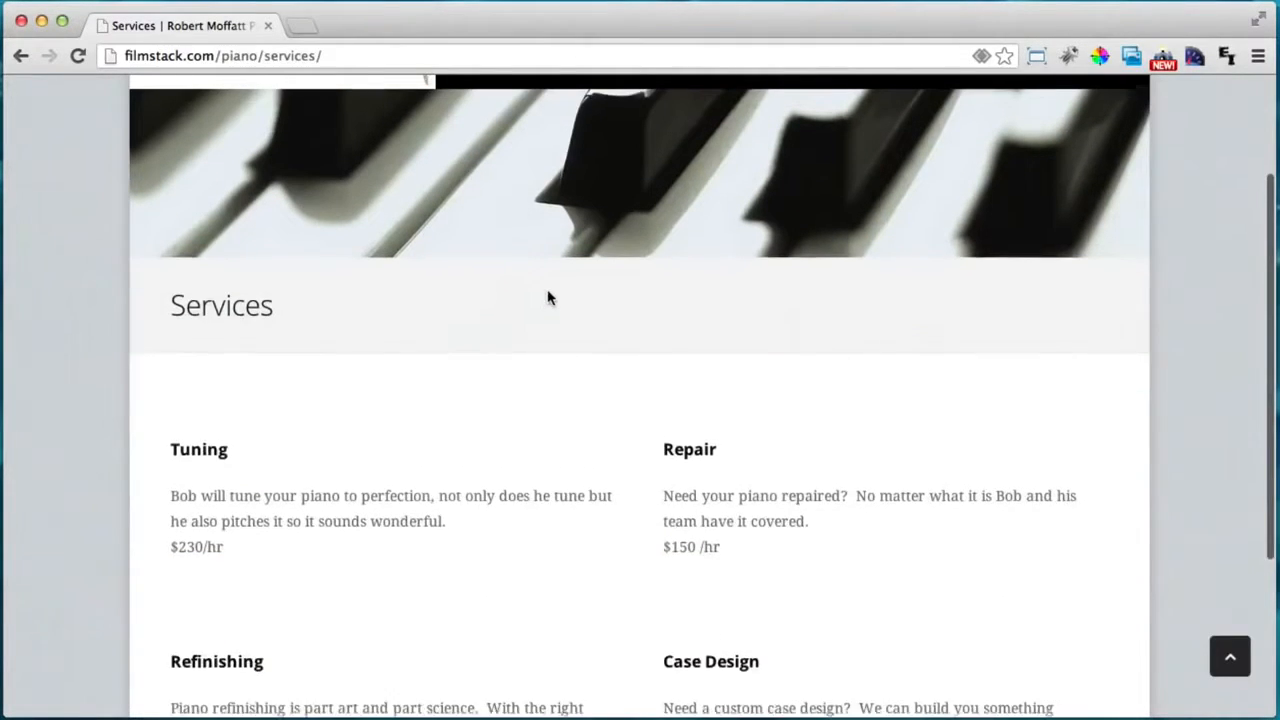
pyautogui.scroll(3, 548, 297)
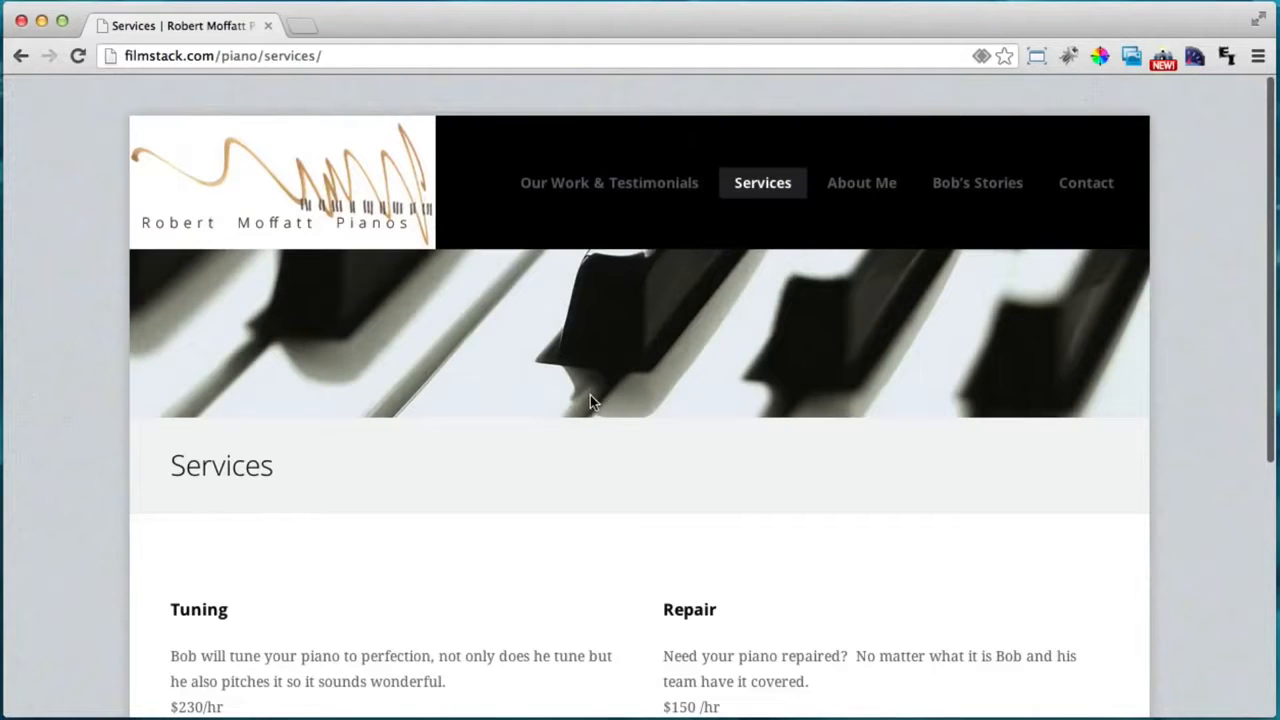
pyautogui.scroll(-4, 570, 396)
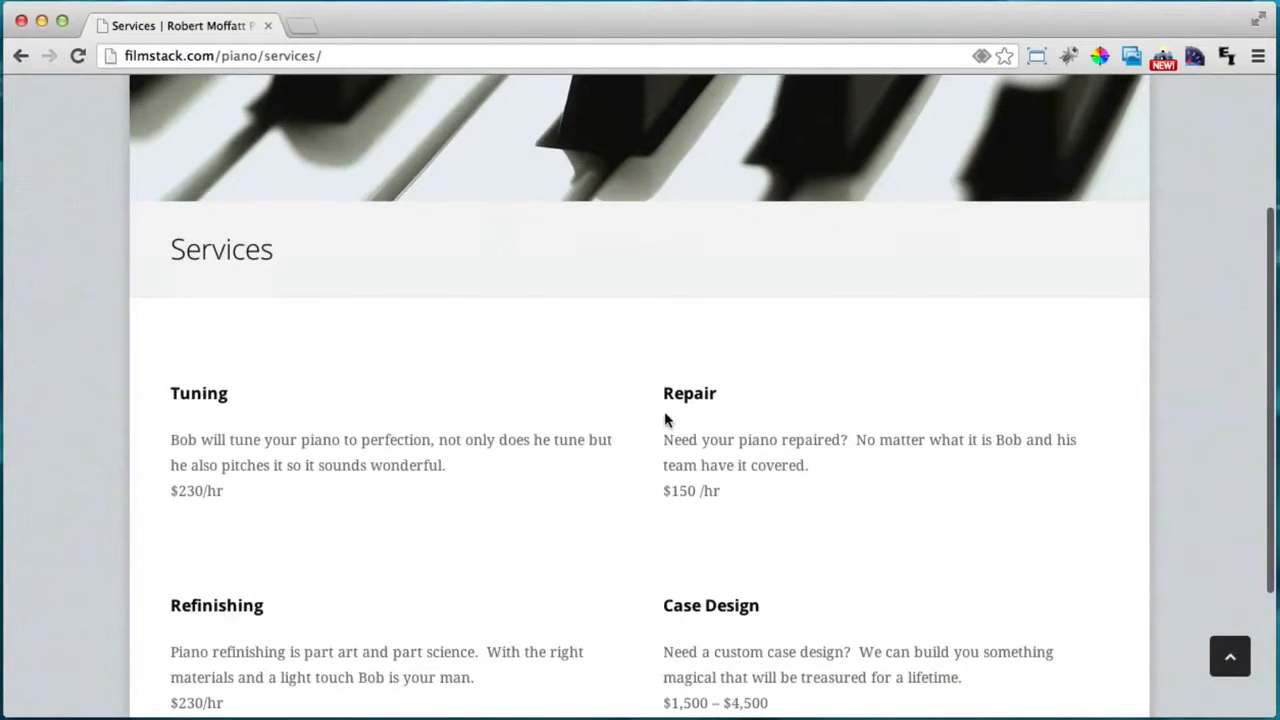
pyautogui.scroll(-2, 503, 479)
pyautogui.scroll(-2, 769, 540)
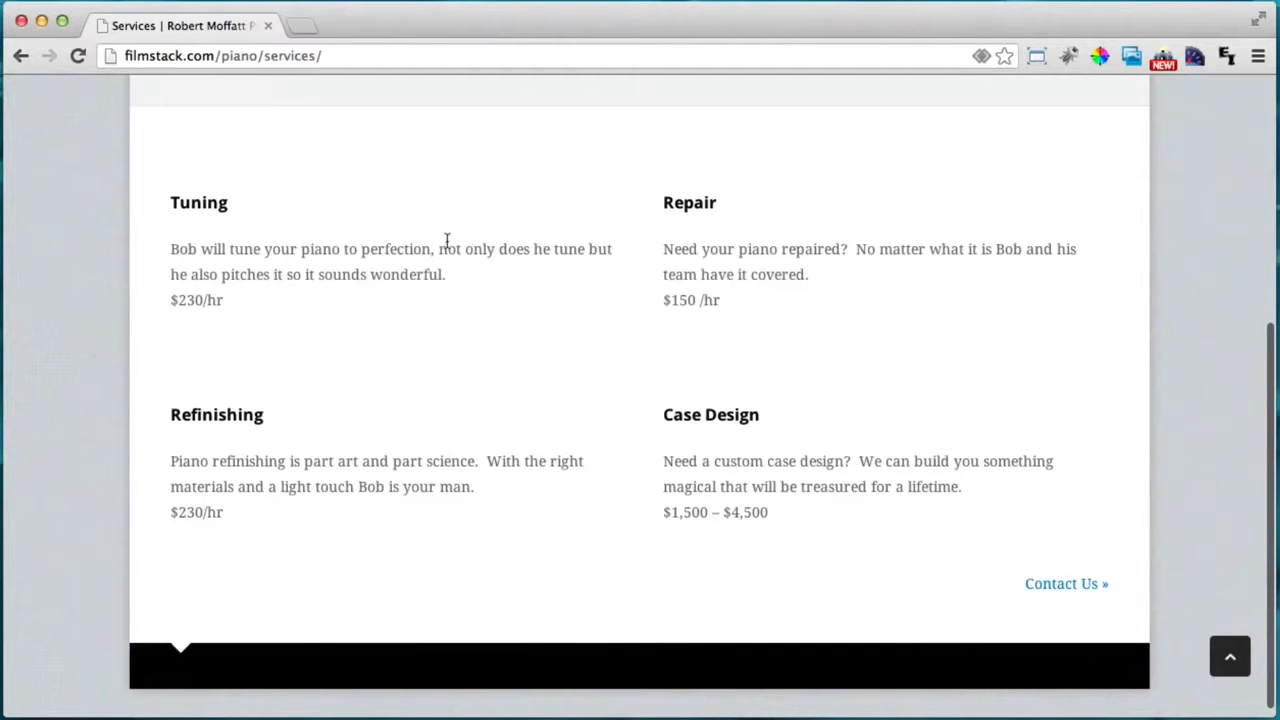
pyautogui.scroll(3, 548, 345)
pyautogui.scroll(3, 548, 345)
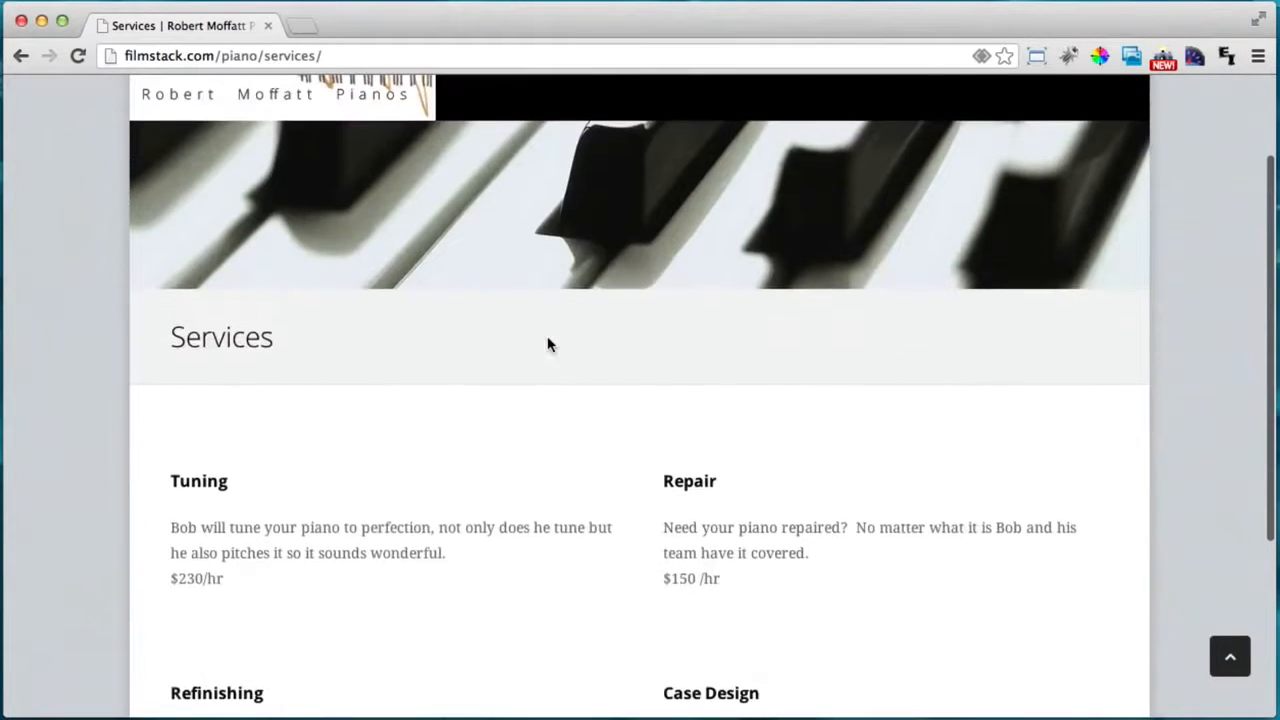
pyautogui.scroll(3, 443, 434)
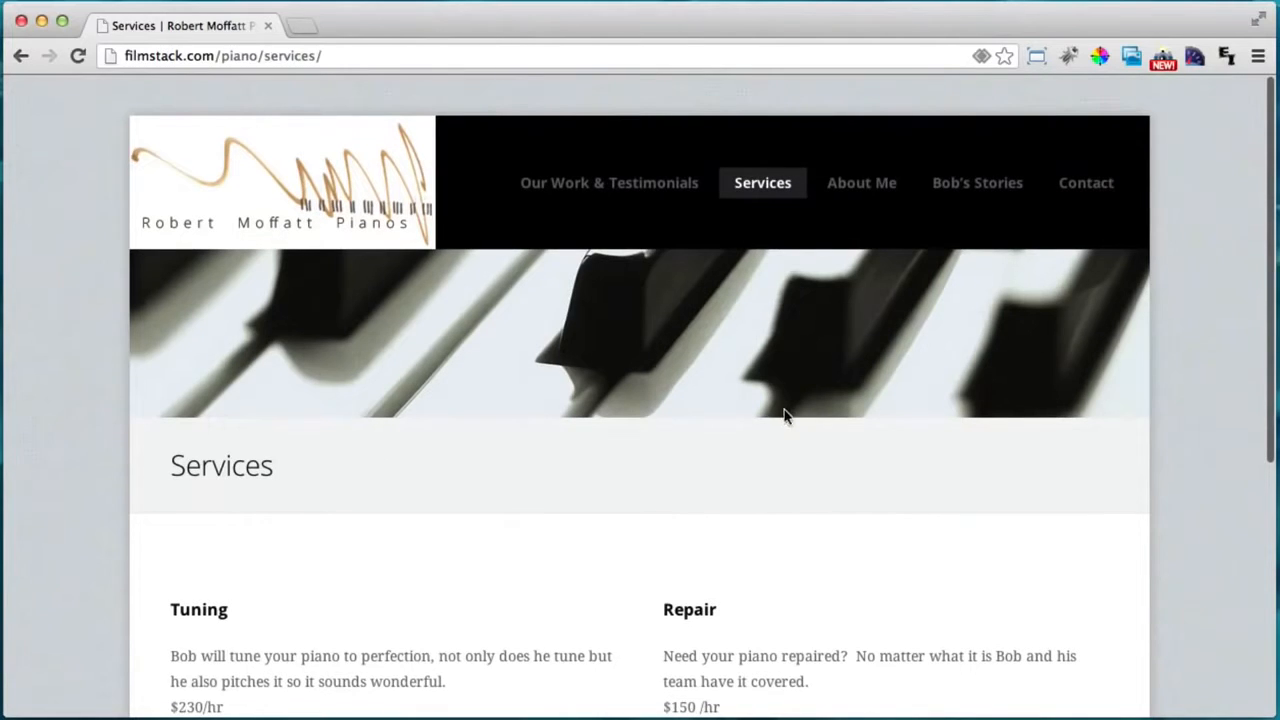
# - Go to About Me and view Bob's portrait and 40-year piano technology biography
pyautogui.click(875, 188)
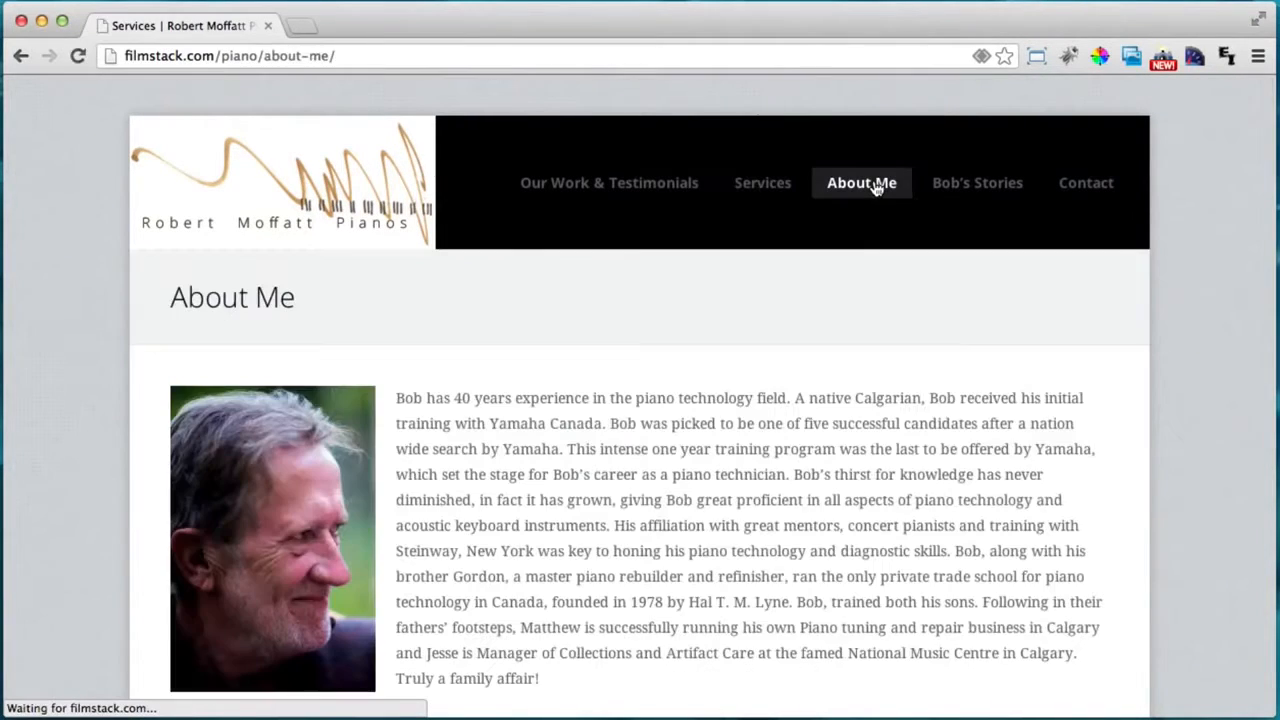
pyautogui.scroll(-2, 955, 450)
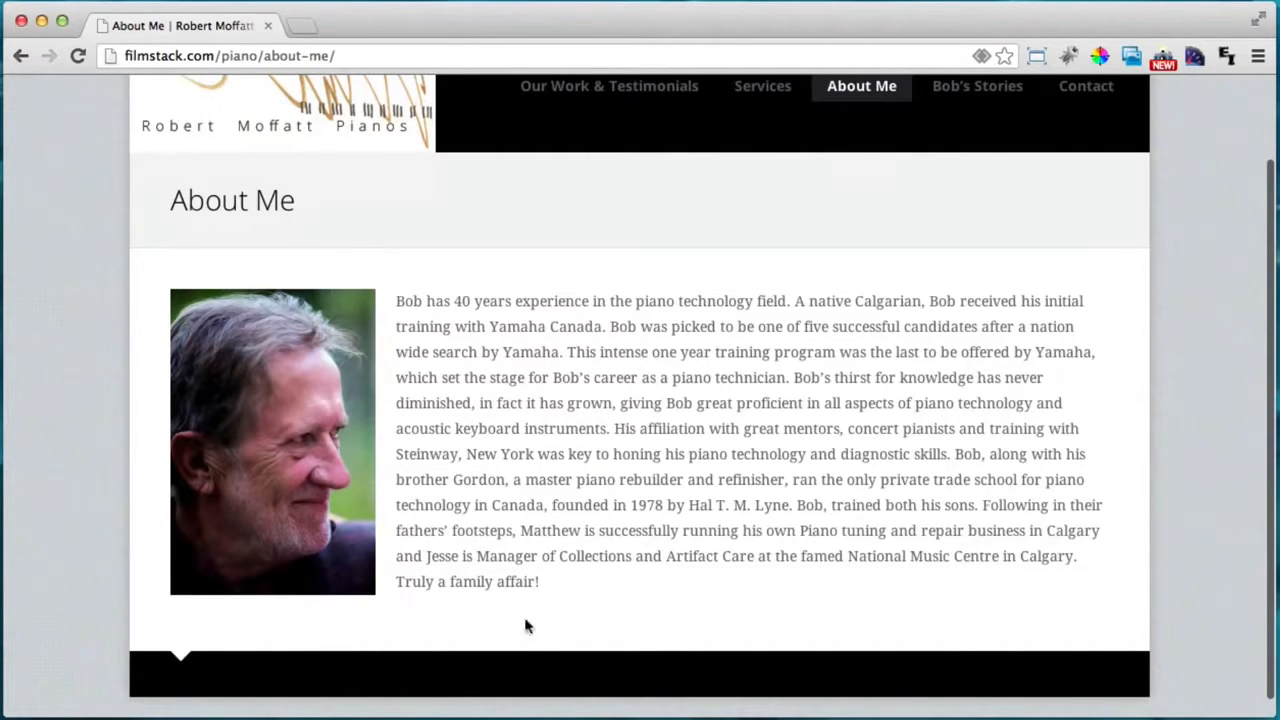
pyautogui.scroll(2, 740, 425)
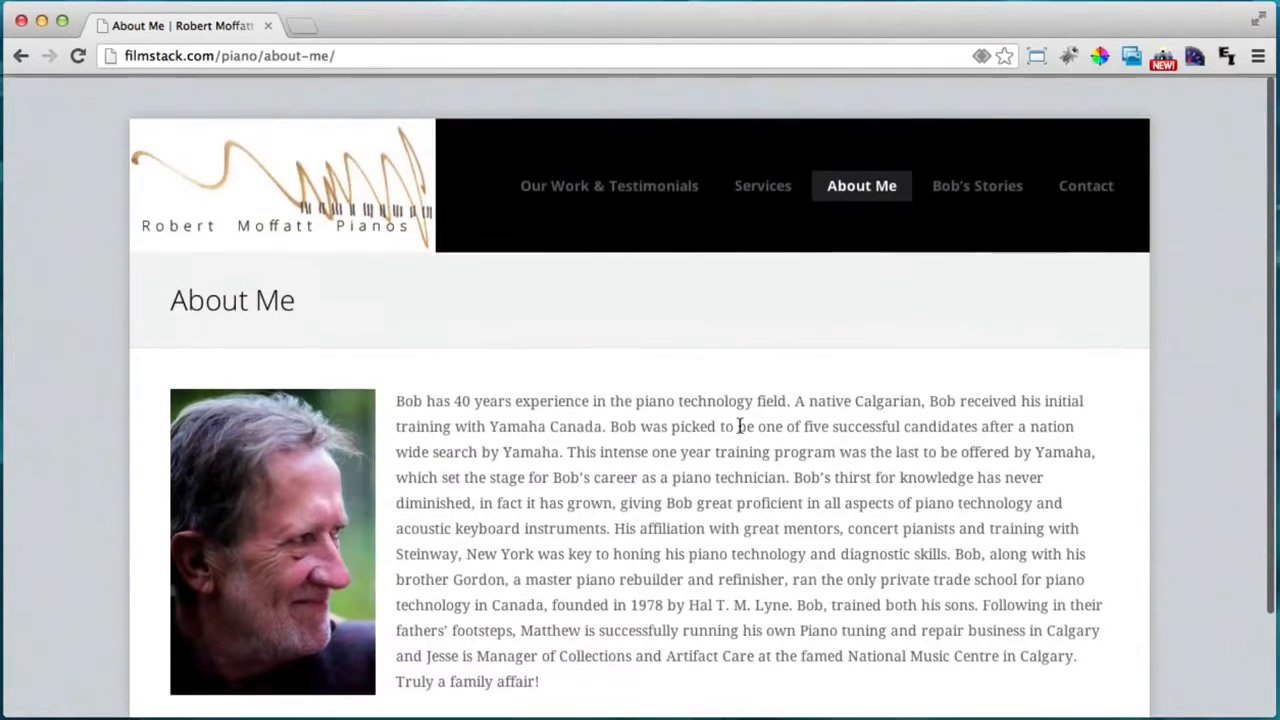
# - Go to the site's blog page and scroll through its posts
pyautogui.click(977, 183)
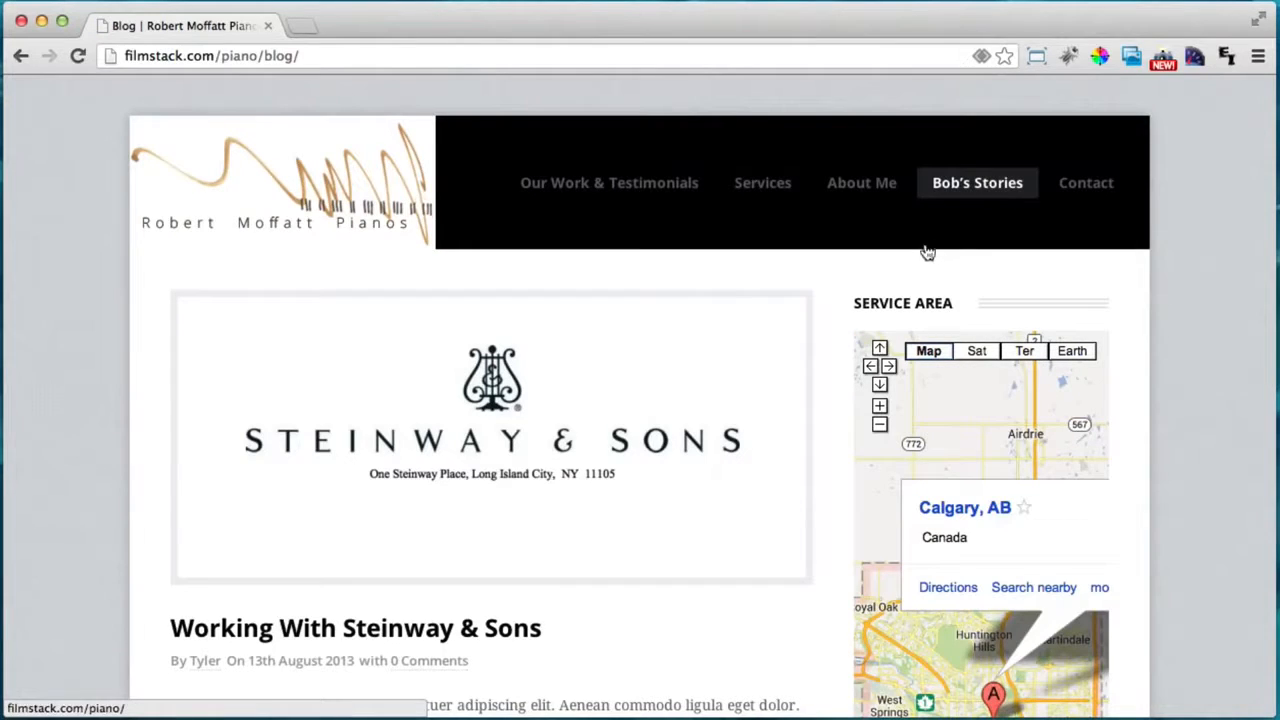
pyautogui.scroll(-2, 845, 295)
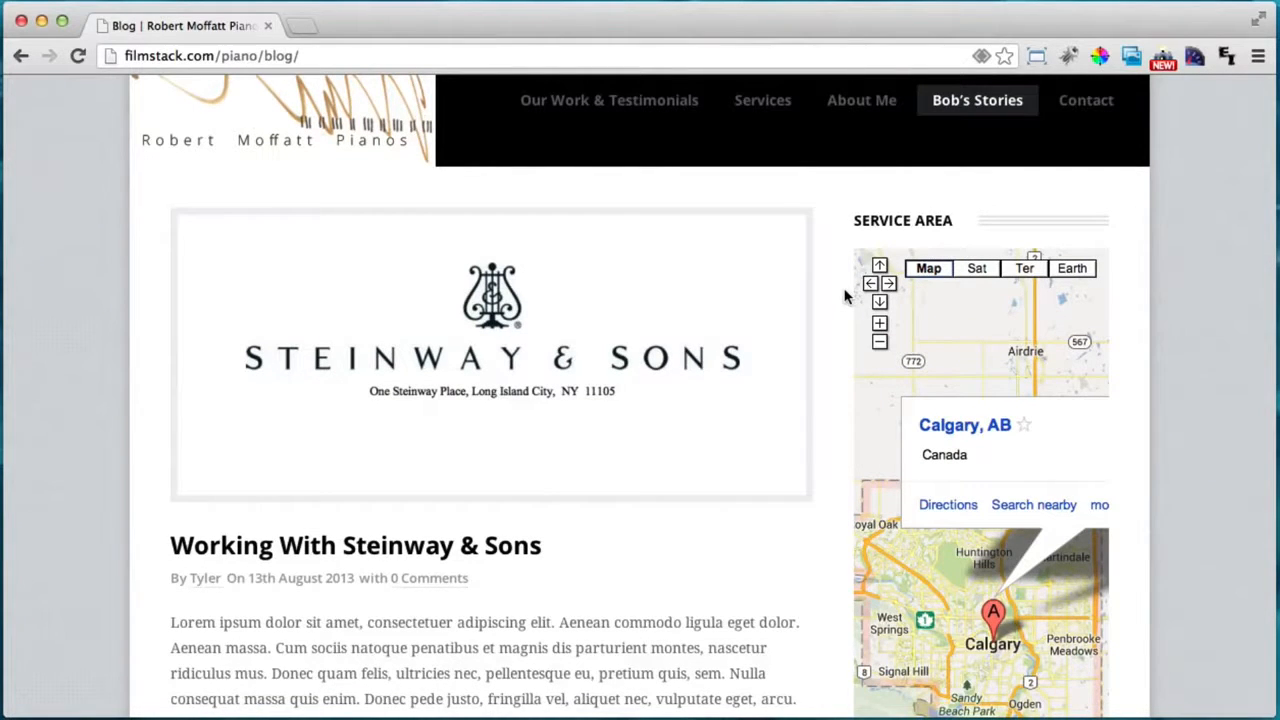
pyautogui.scroll(1, 845, 295)
pyautogui.scroll(-2, 845, 295)
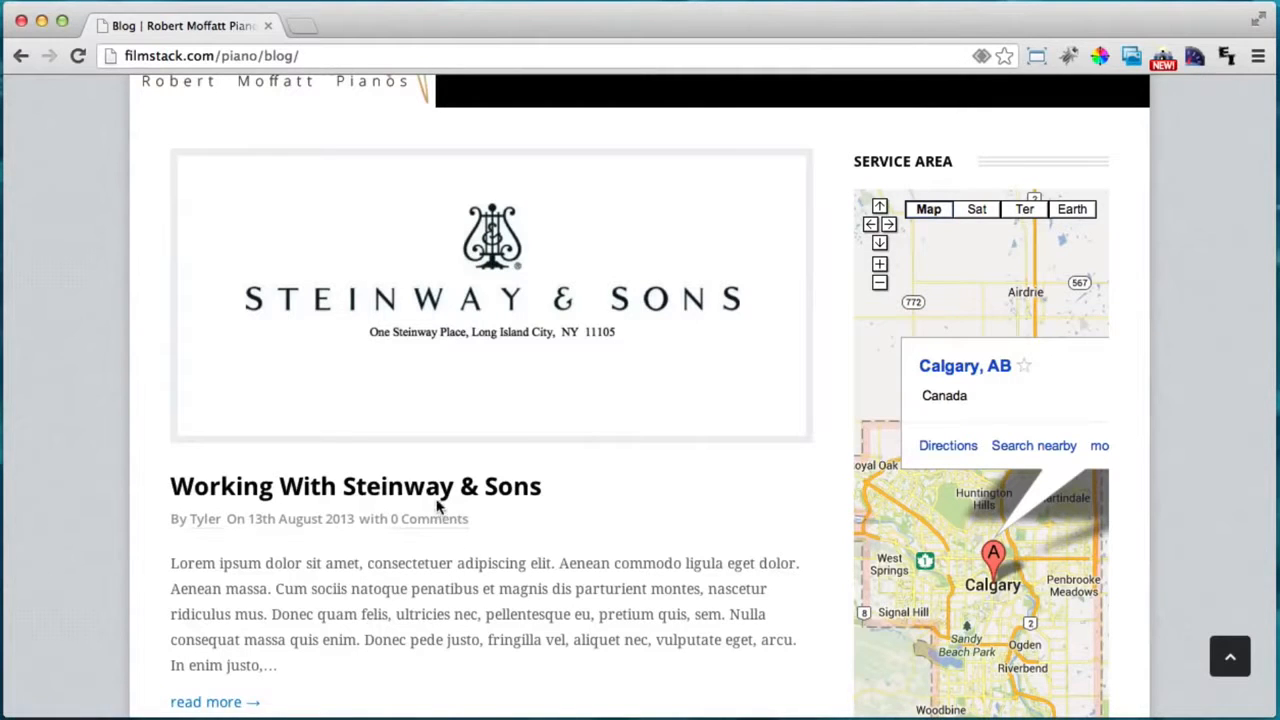
pyautogui.scroll(-2, 672, 496)
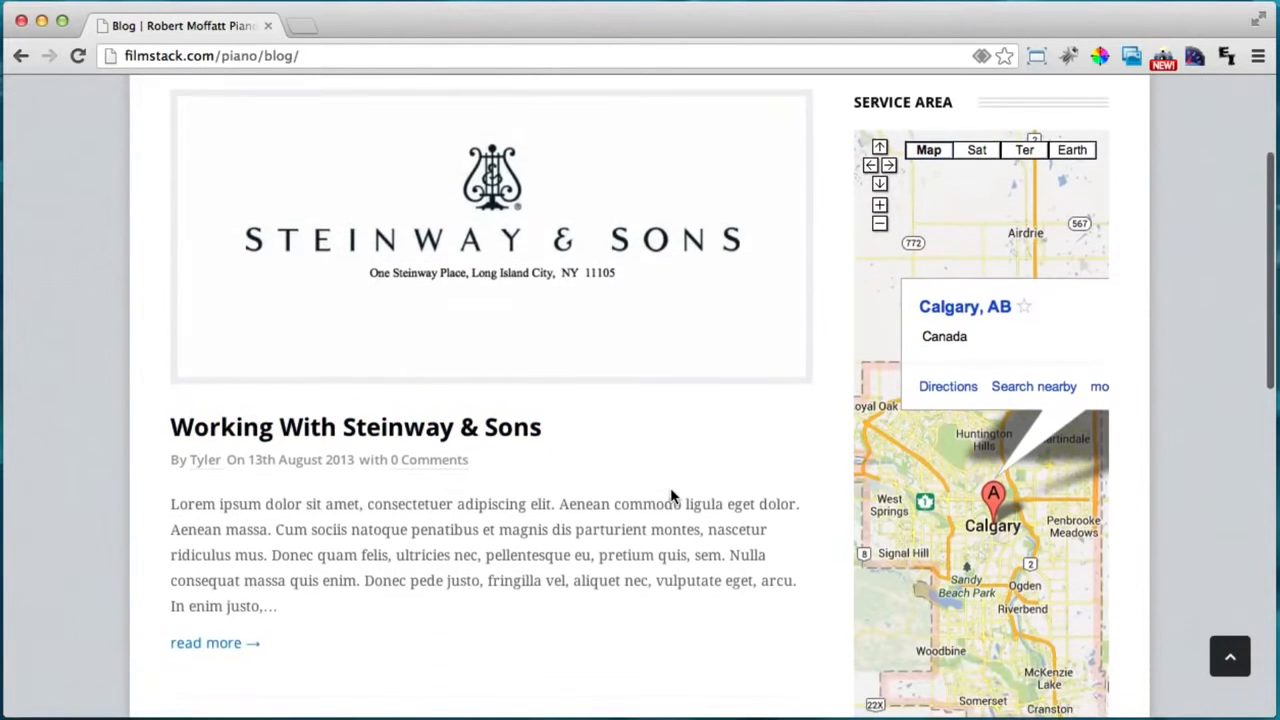
pyautogui.scroll(1, 674, 495)
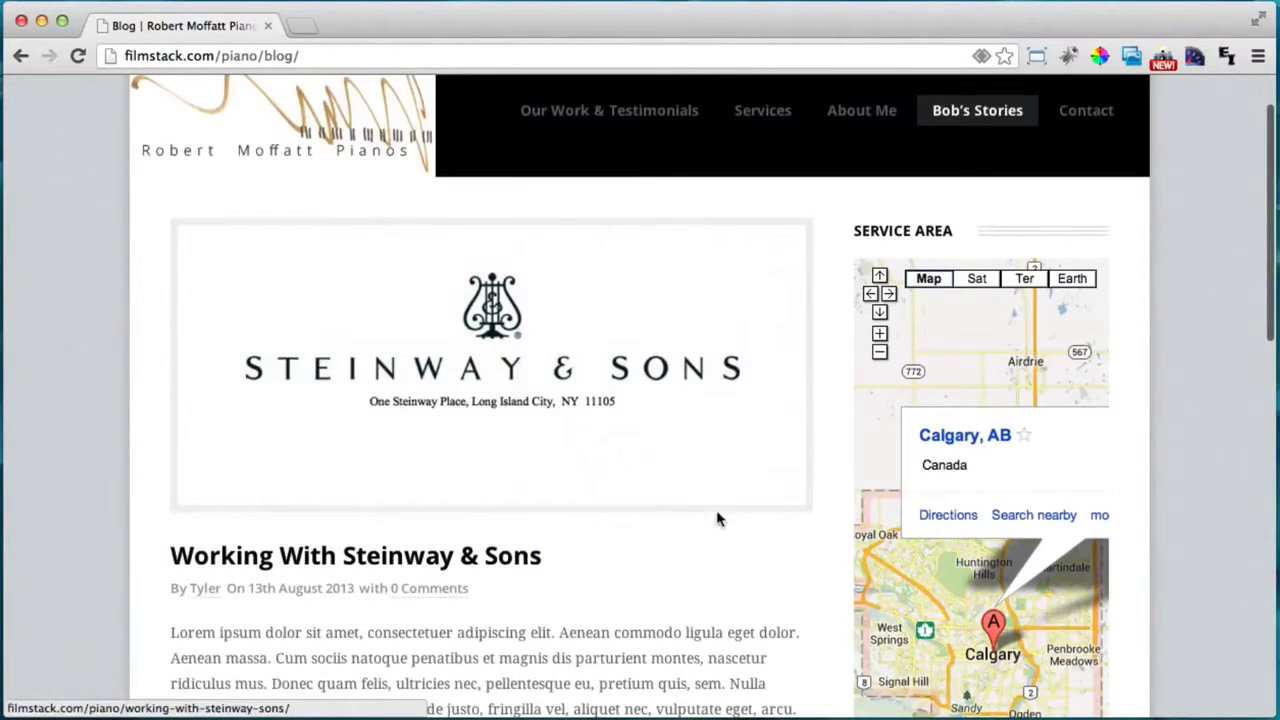
pyautogui.scroll(-2, 690, 500)
pyautogui.scroll(-2, 674, 484)
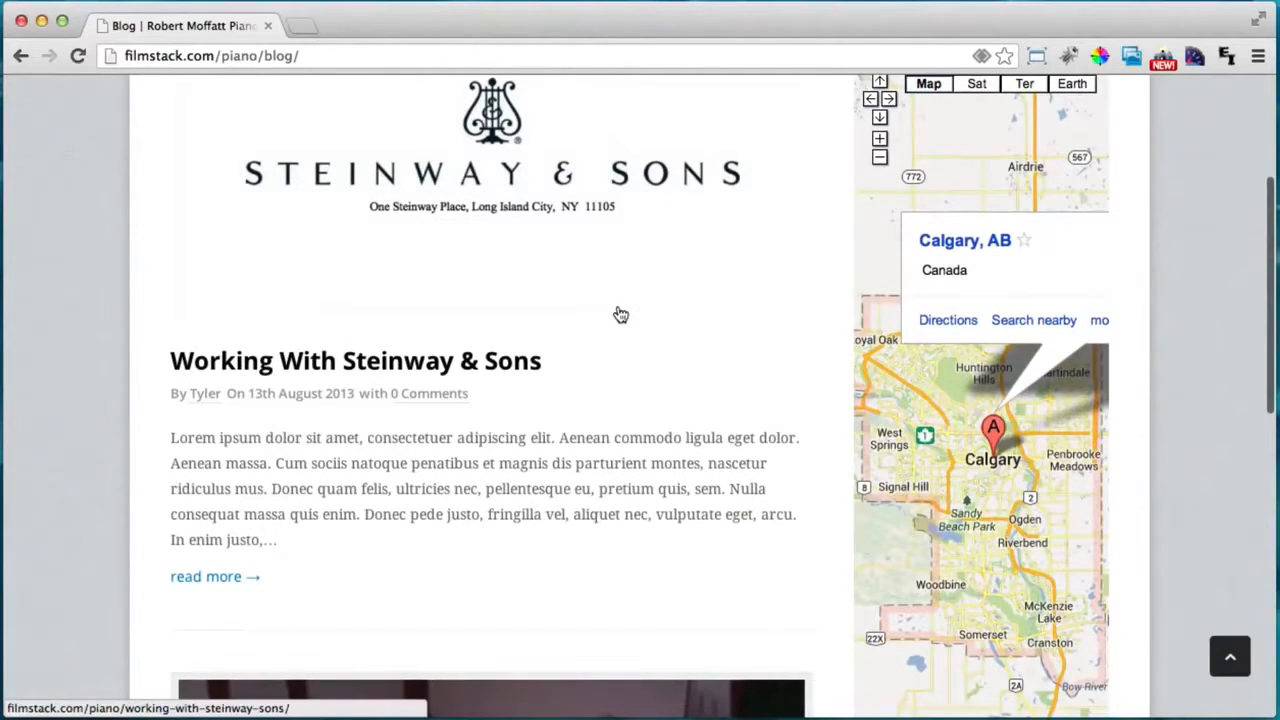
pyautogui.scroll(-5, 620, 315)
pyautogui.scroll(-5, 788, 289)
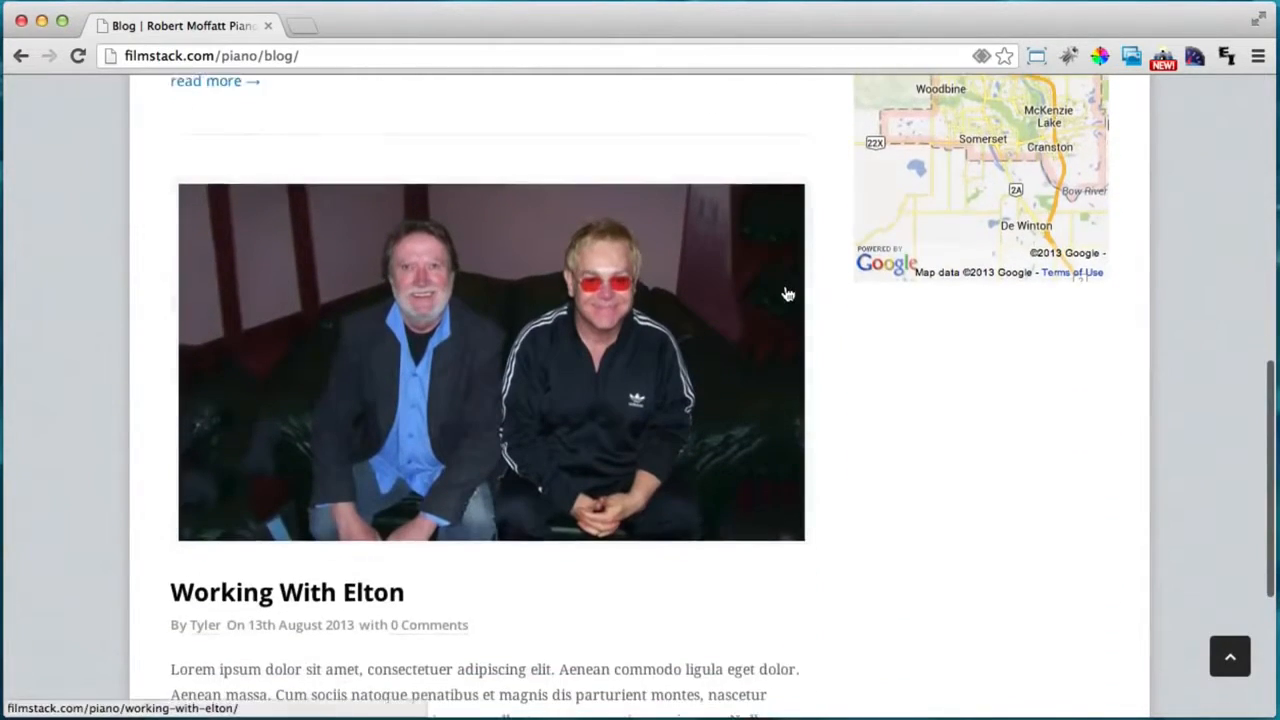
pyautogui.scroll(-5, 788, 294)
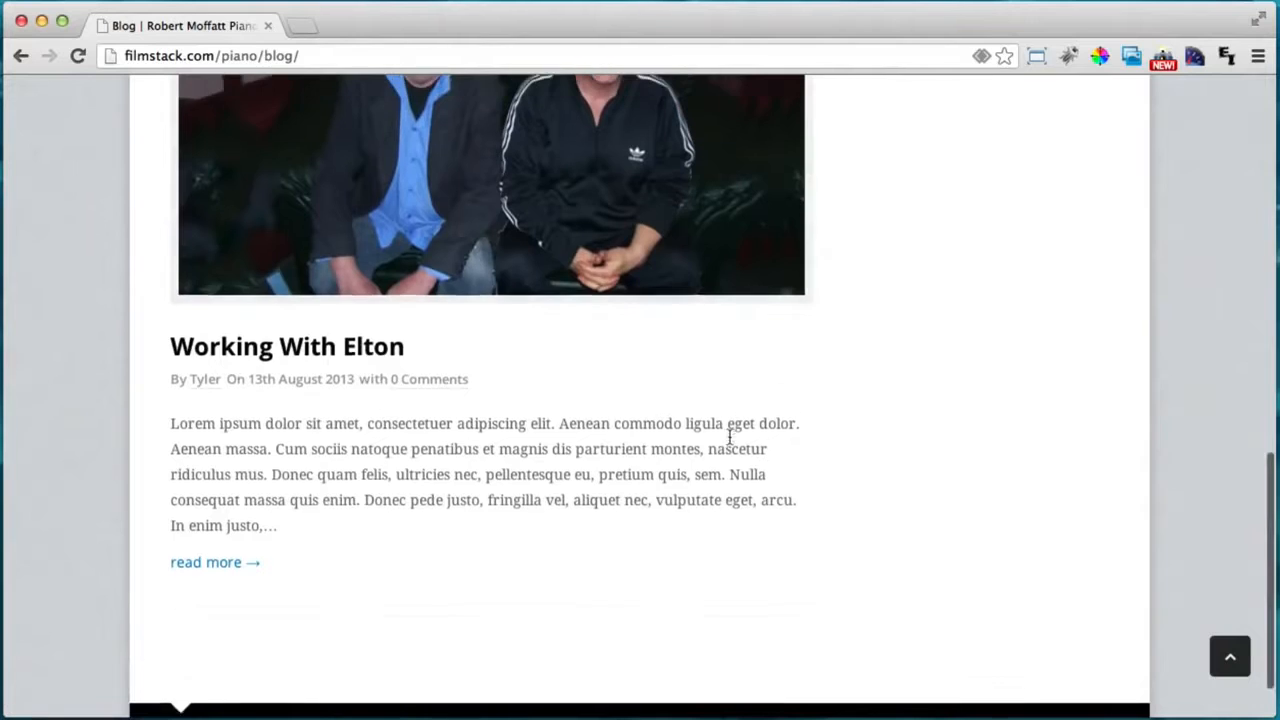
pyautogui.scroll(2, 729, 437)
pyautogui.scroll(5, 770, 440)
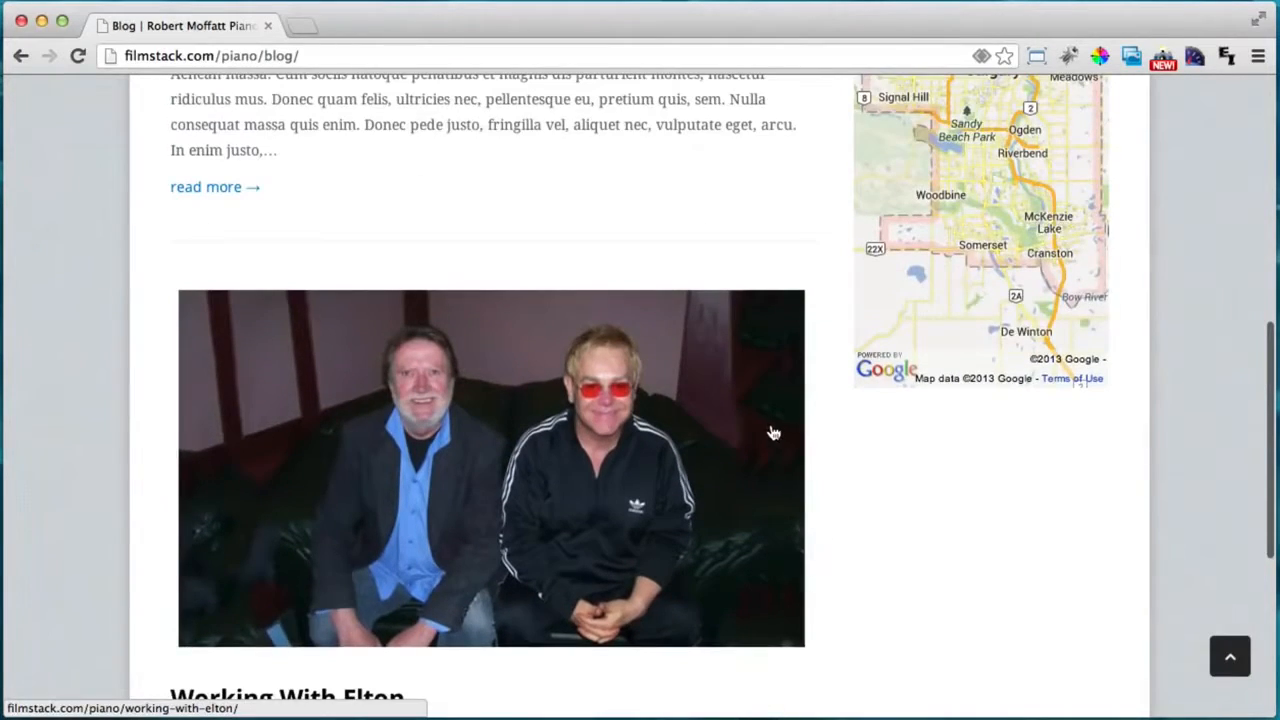
pyautogui.scroll(8, 772, 432)
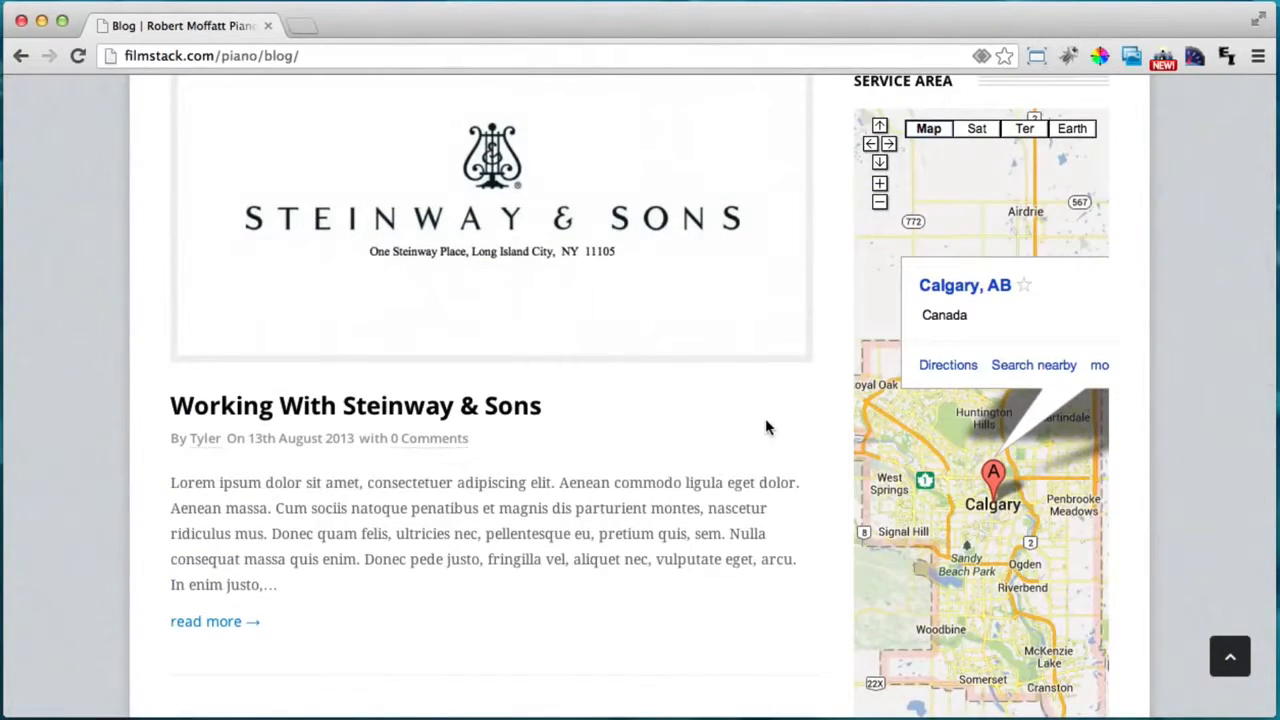
pyautogui.scroll(1, 765, 418)
# - Open the Working With Steinway & Sons post and scroll down to its Leave a Reply form and back
pyautogui.click(358, 452)
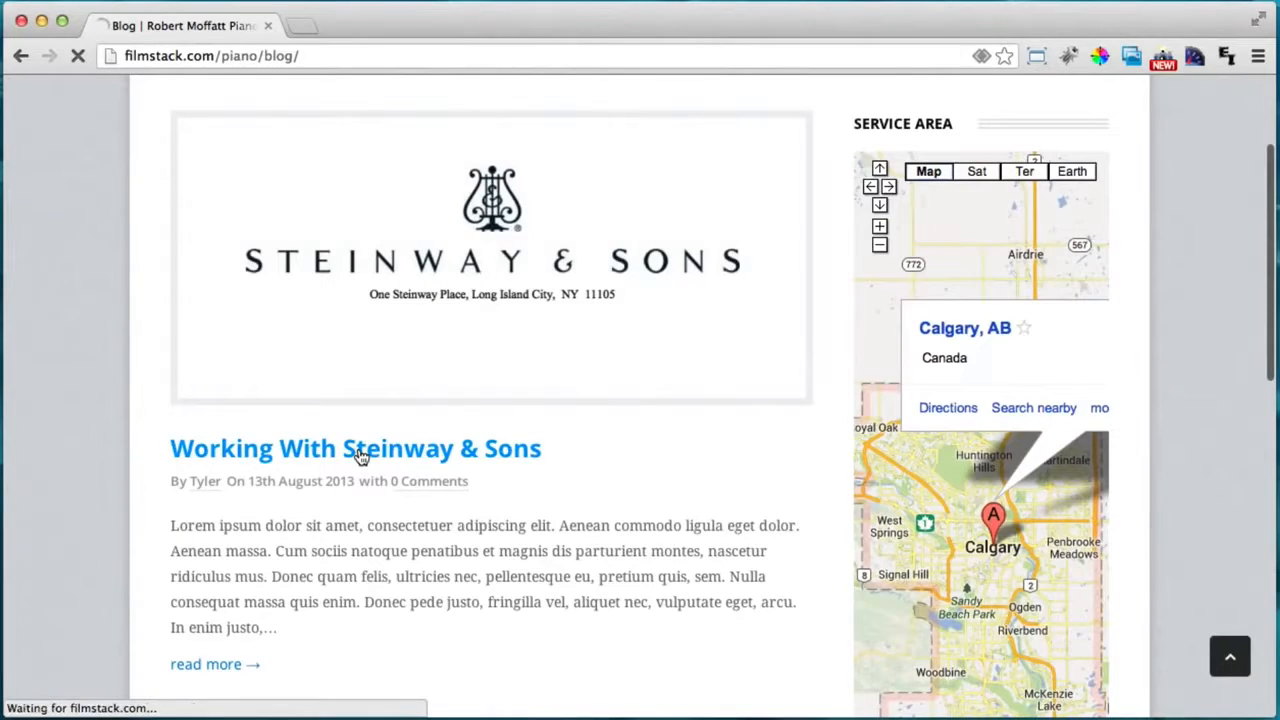
pyautogui.scroll(-5, 800, 351)
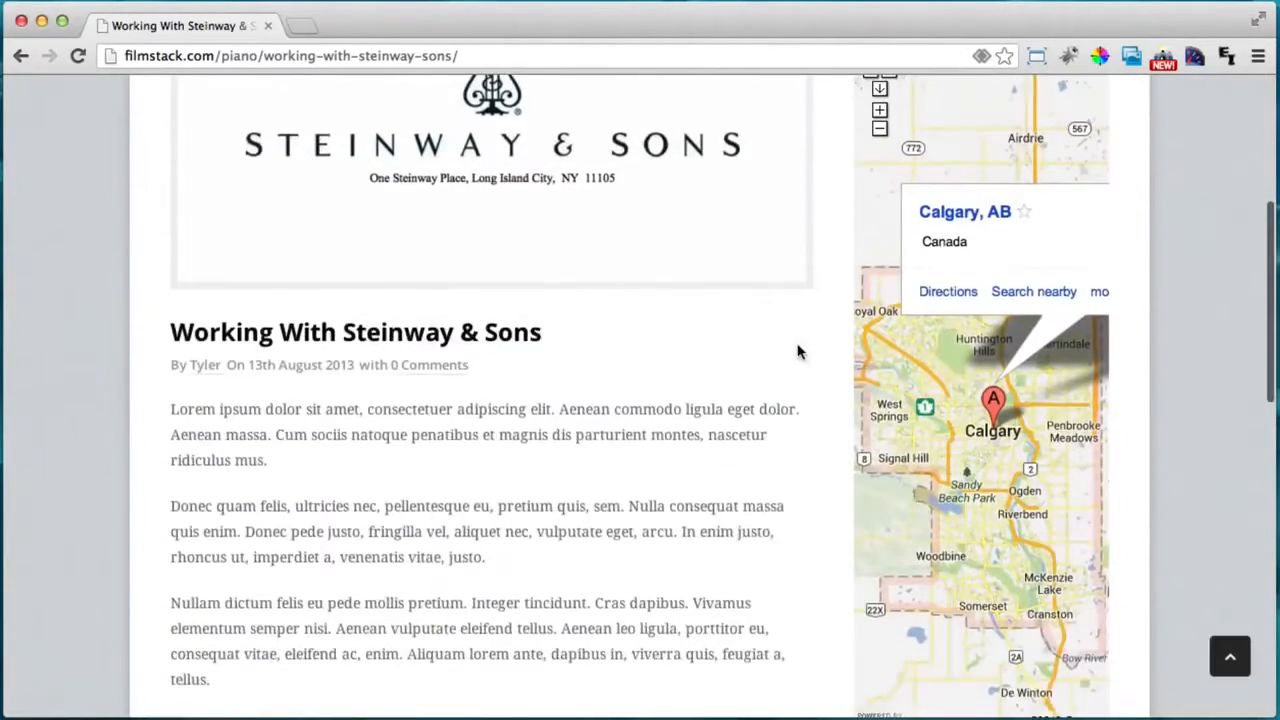
pyautogui.scroll(-3, 598, 430)
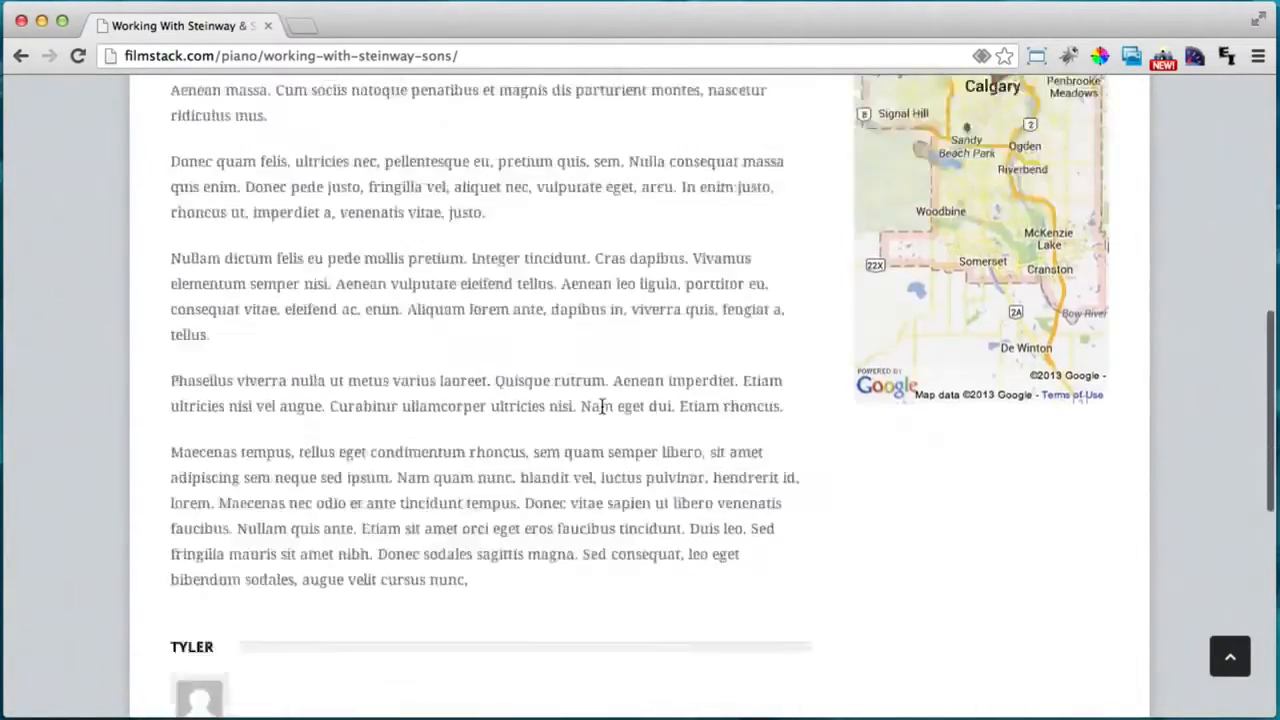
pyautogui.scroll(8, 601, 412)
pyautogui.scroll(-9, 602, 410)
pyautogui.scroll(-3, 602, 410)
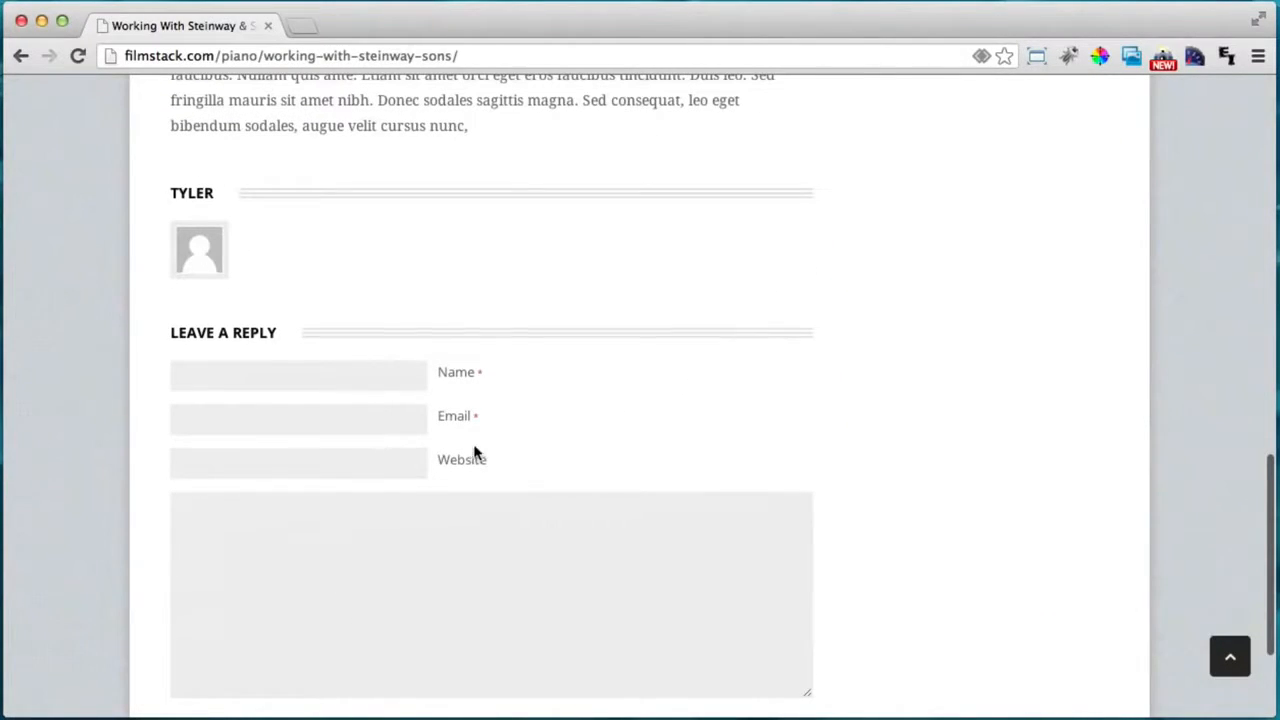
pyautogui.scroll(1, 476, 452)
pyautogui.scroll(20, 703, 391)
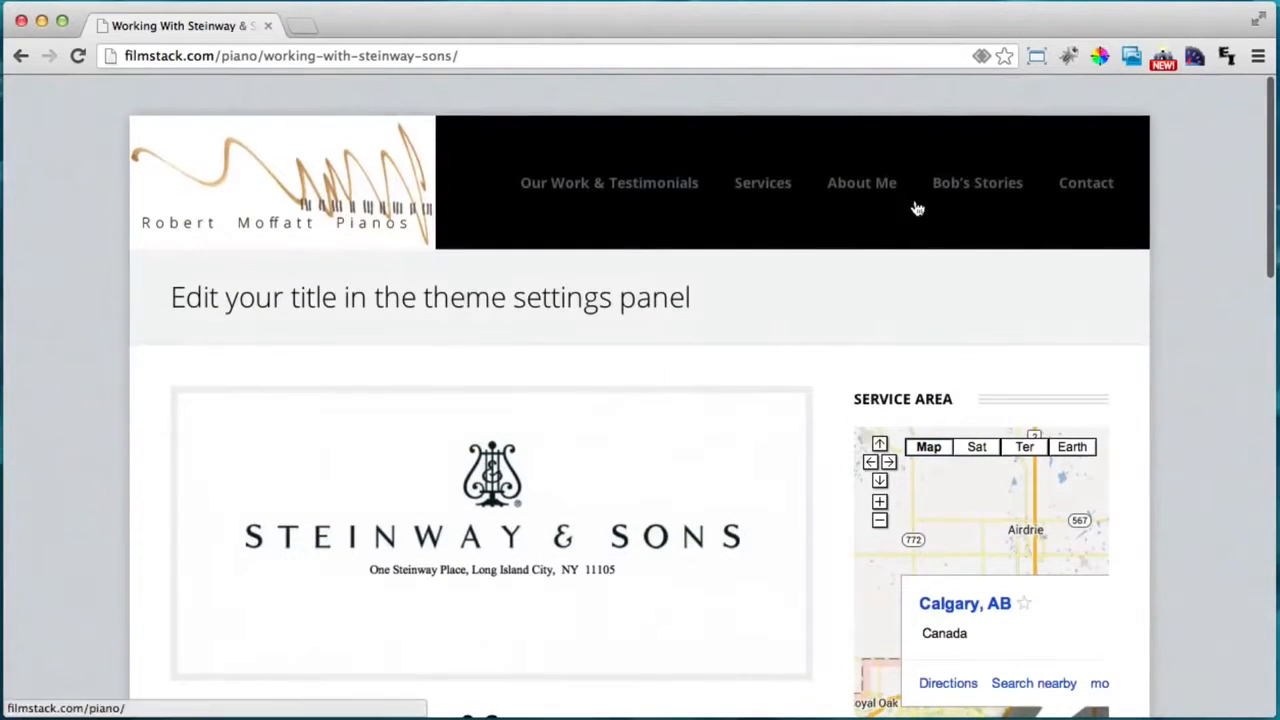
# - Review the Contact page's address, phone numbers and email form, then return home via the logo
pyautogui.click(1085, 190)
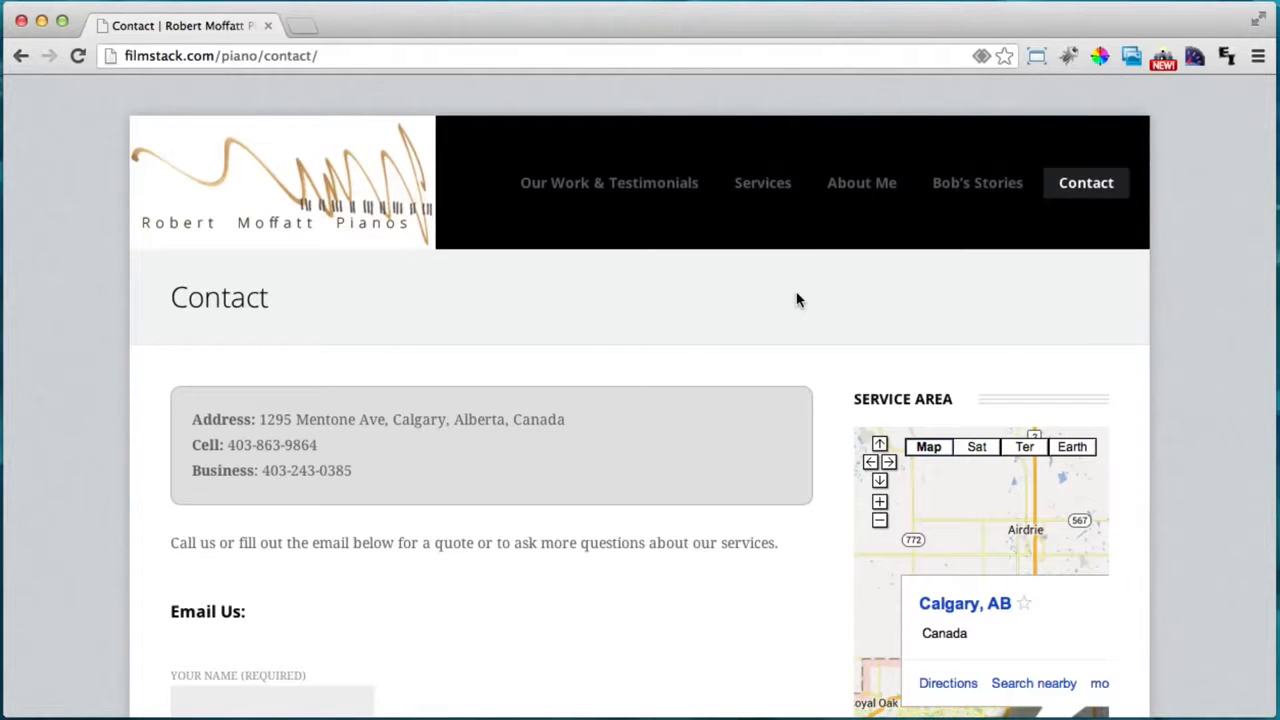
pyautogui.scroll(-3, 797, 300)
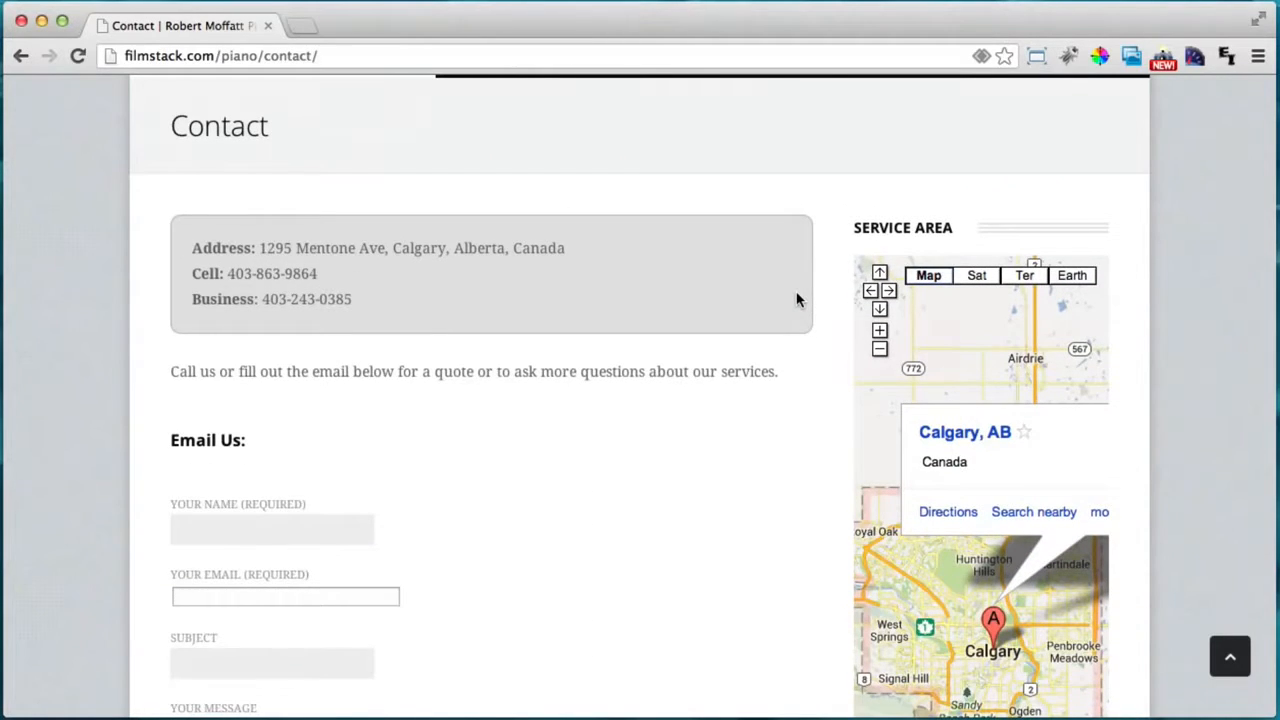
pyautogui.scroll(3, 790, 305)
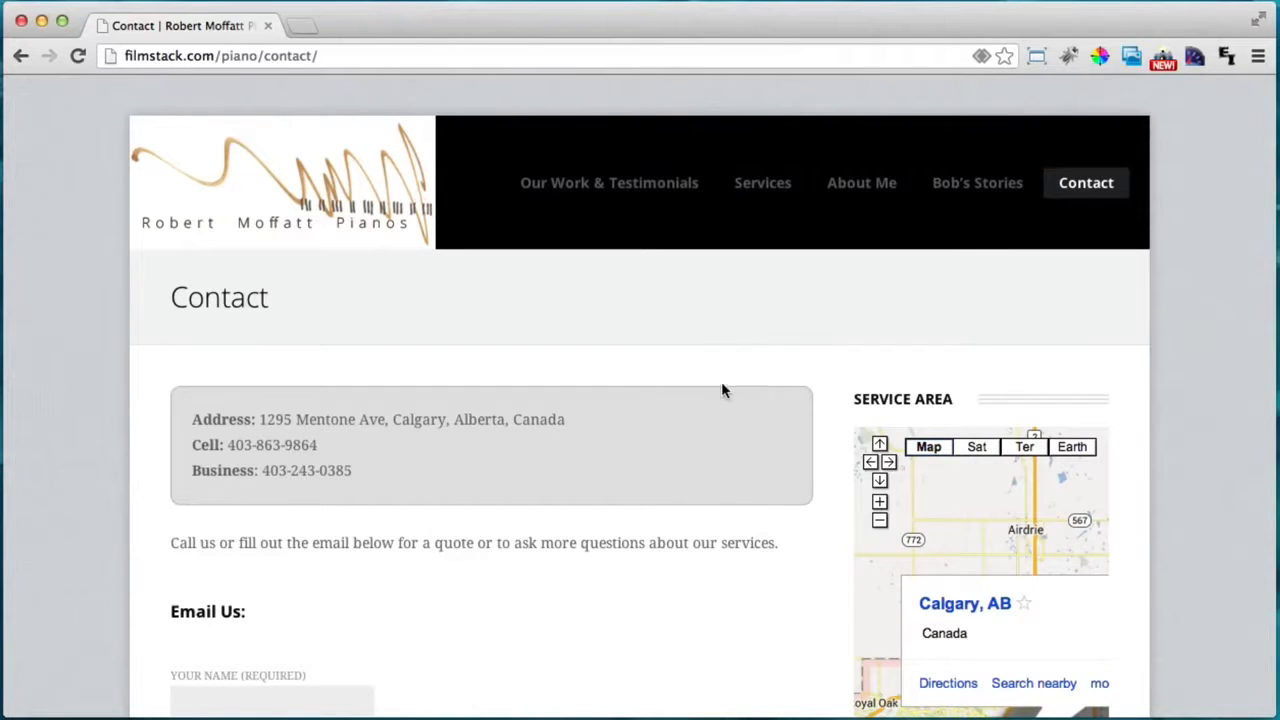
pyautogui.scroll(-1, 720, 389)
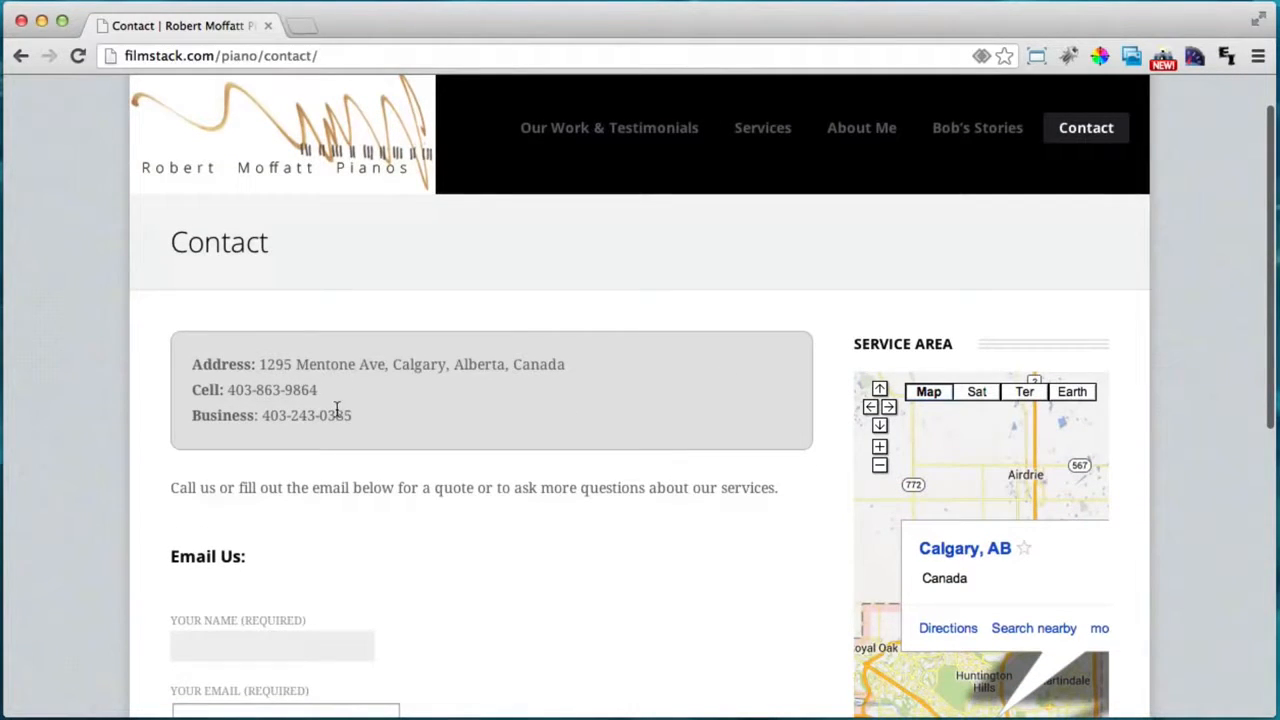
pyautogui.scroll(-4, 434, 400)
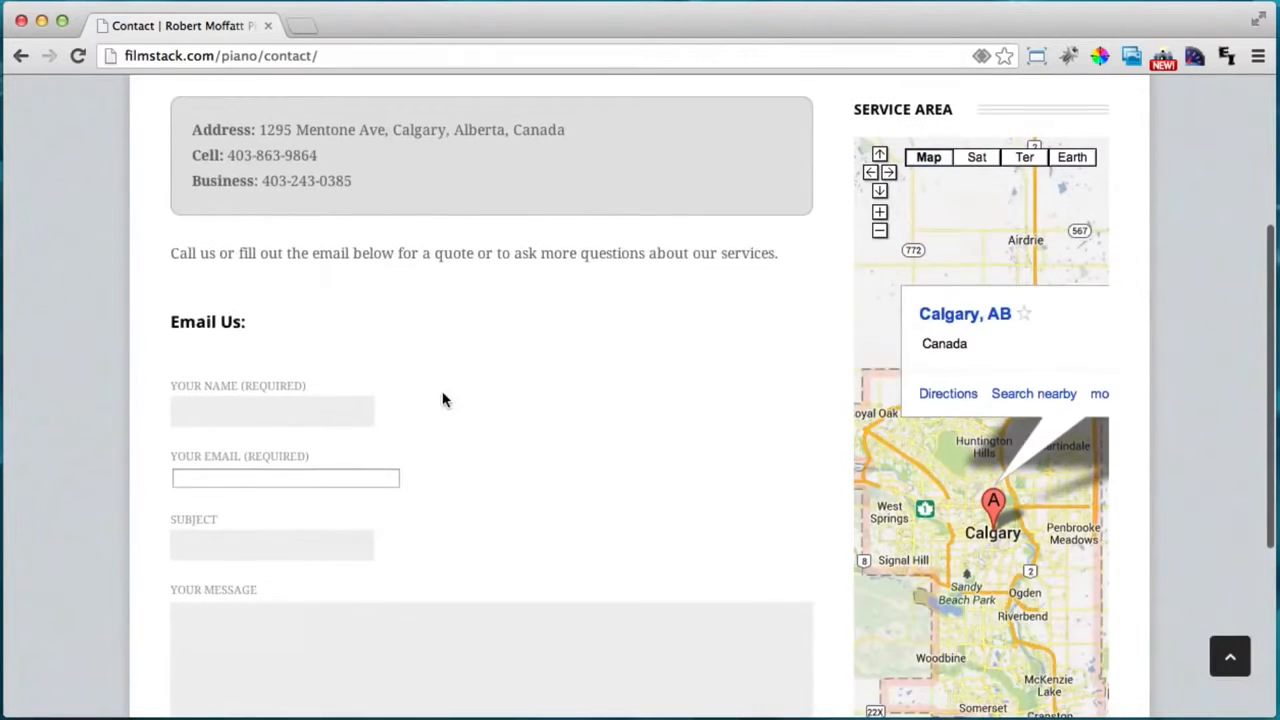
pyautogui.scroll(-3, 443, 395)
pyautogui.scroll(5, 443, 398)
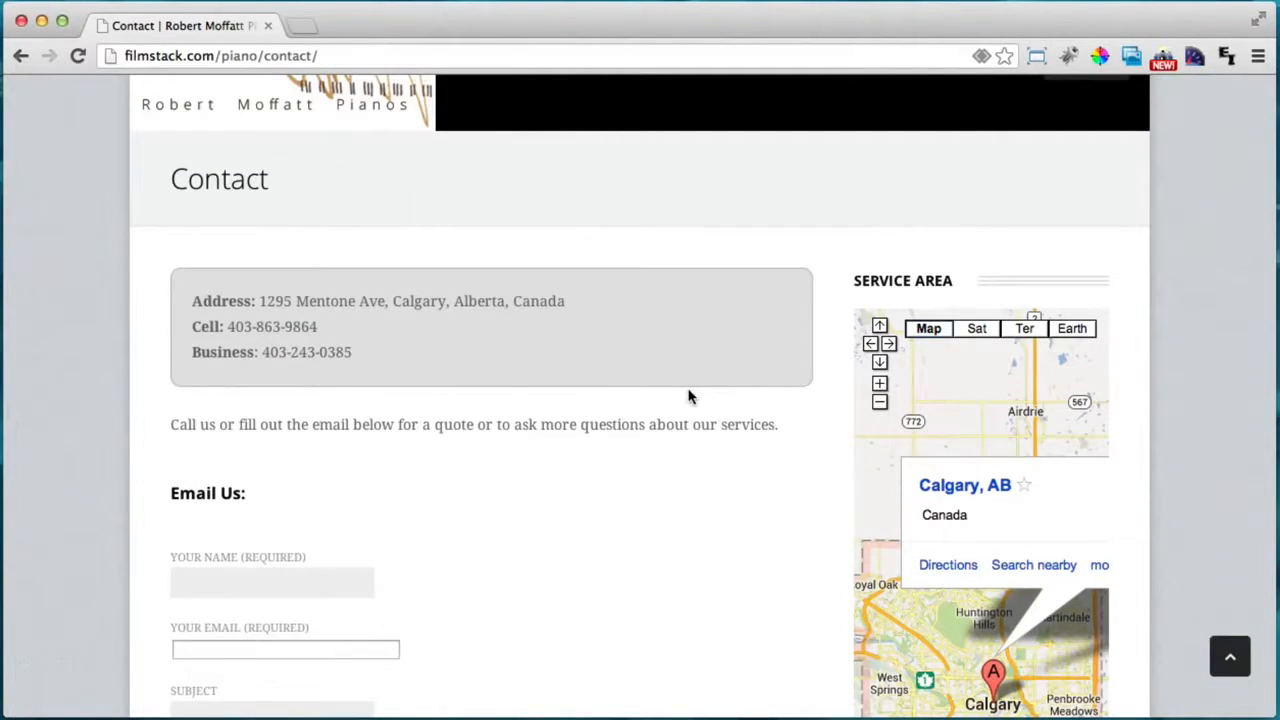
pyautogui.scroll(-2, 688, 392)
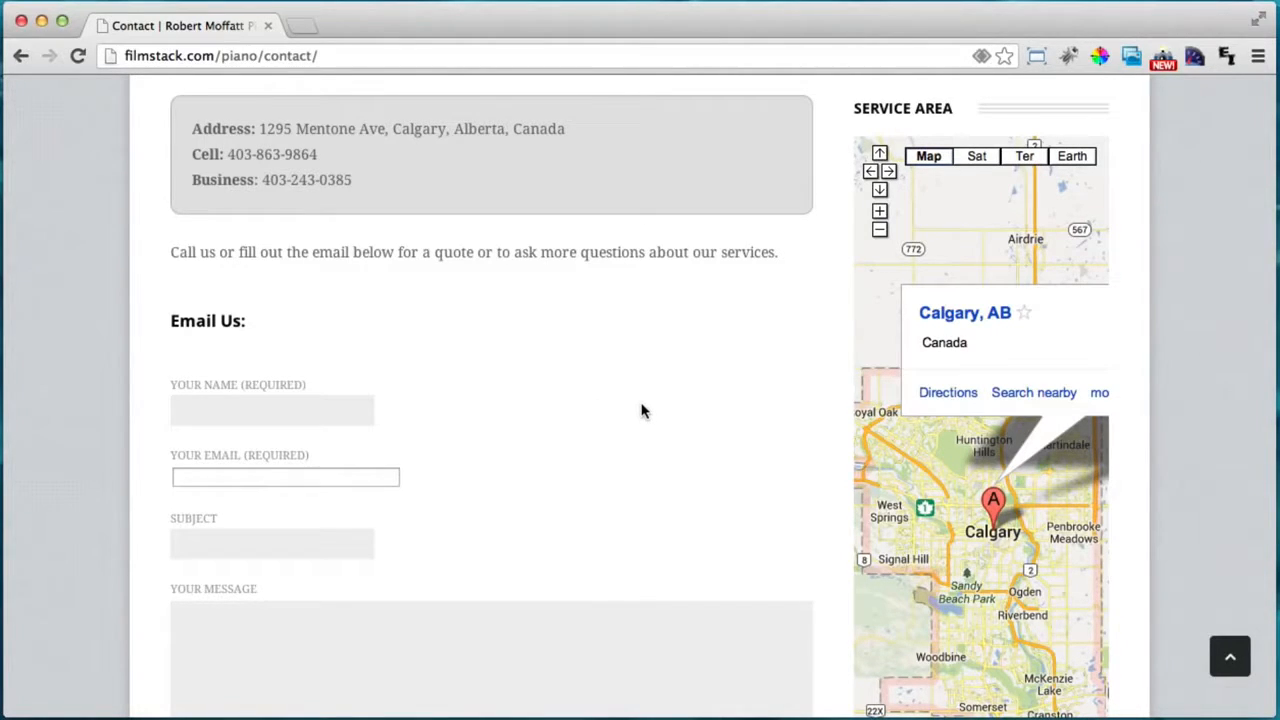
pyautogui.scroll(3, 643, 410)
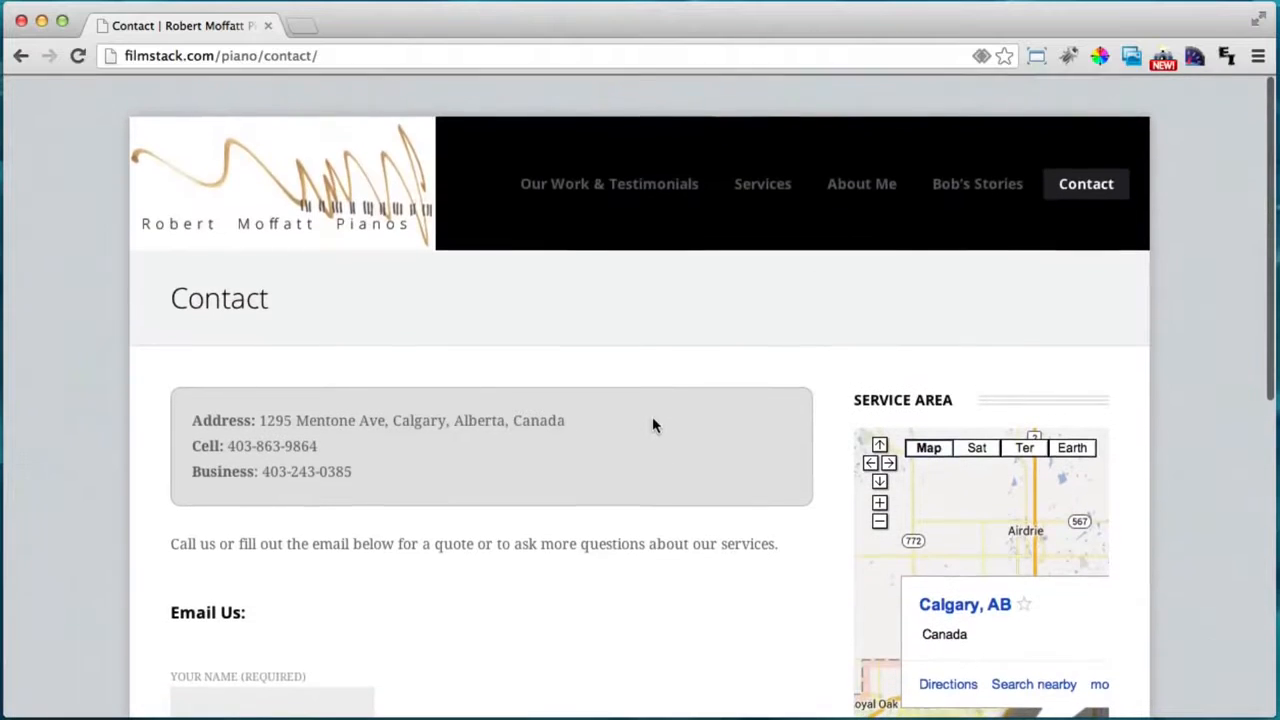
pyautogui.click(387, 190)
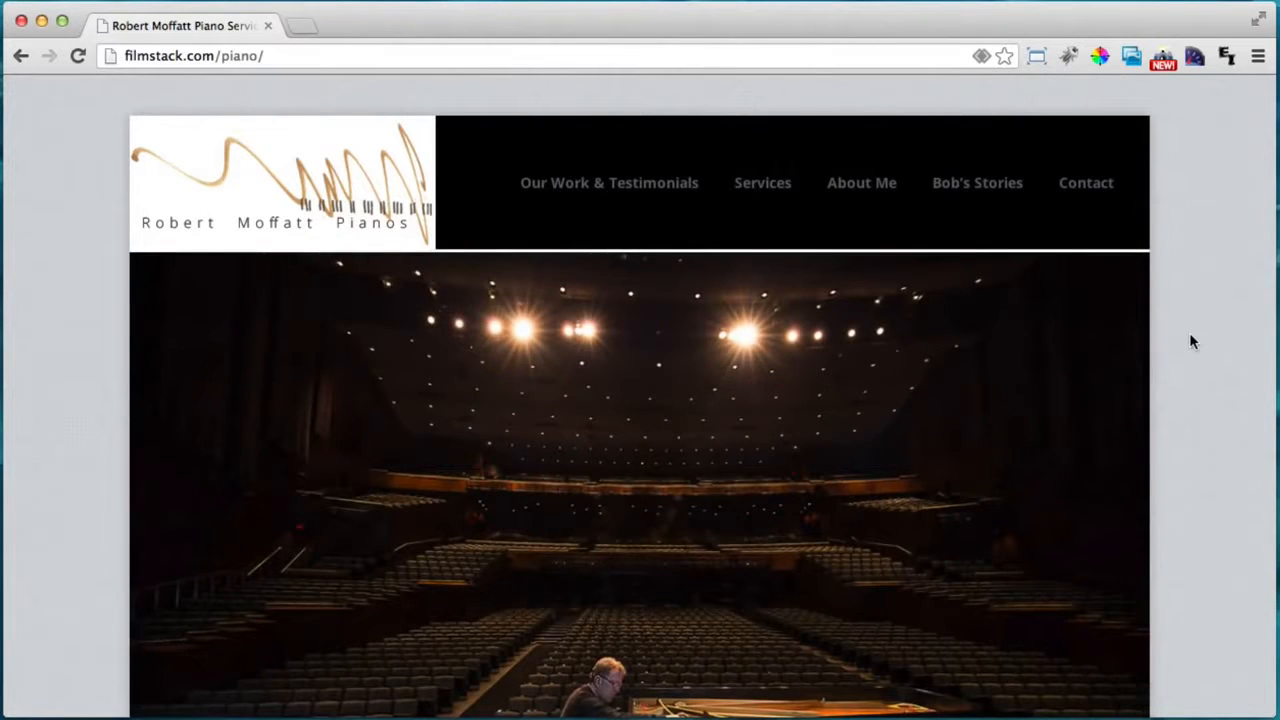
# - Filter Recent Work to Who We Have Worked With, then back to Testimonials, and return to top
pyautogui.scroll(-5, 1190, 335)
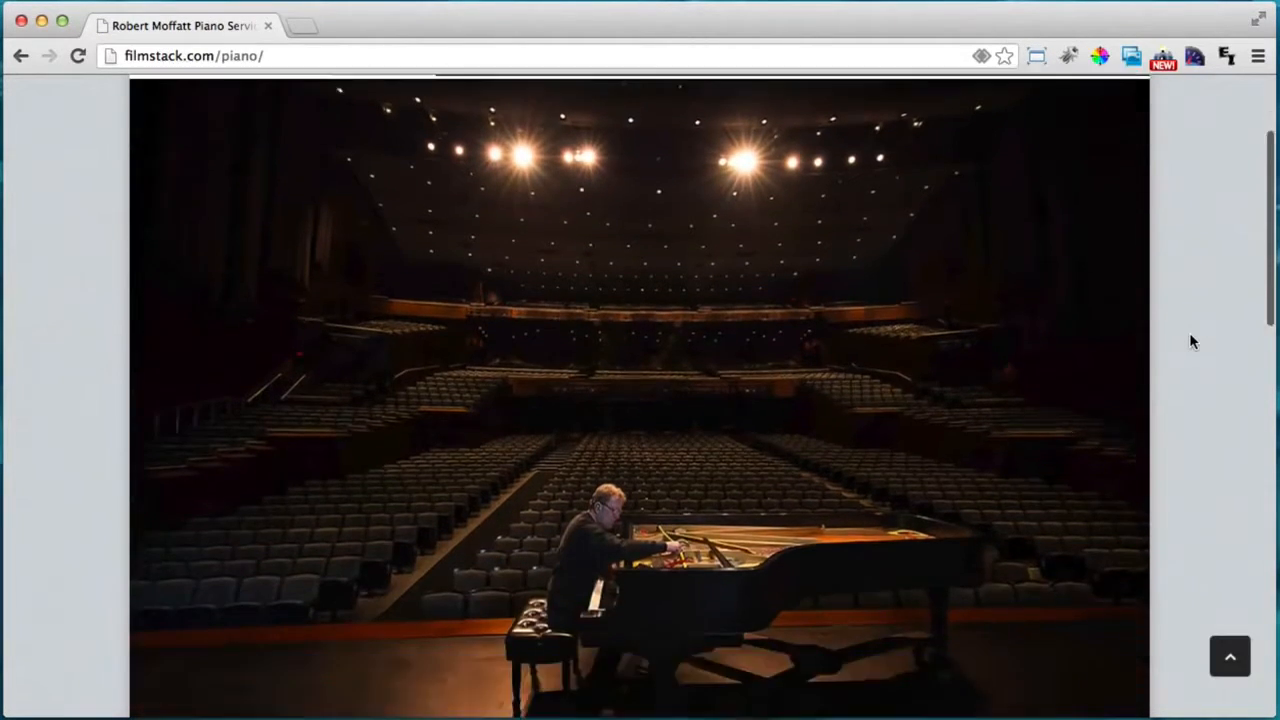
pyautogui.scroll(-9, 1190, 336)
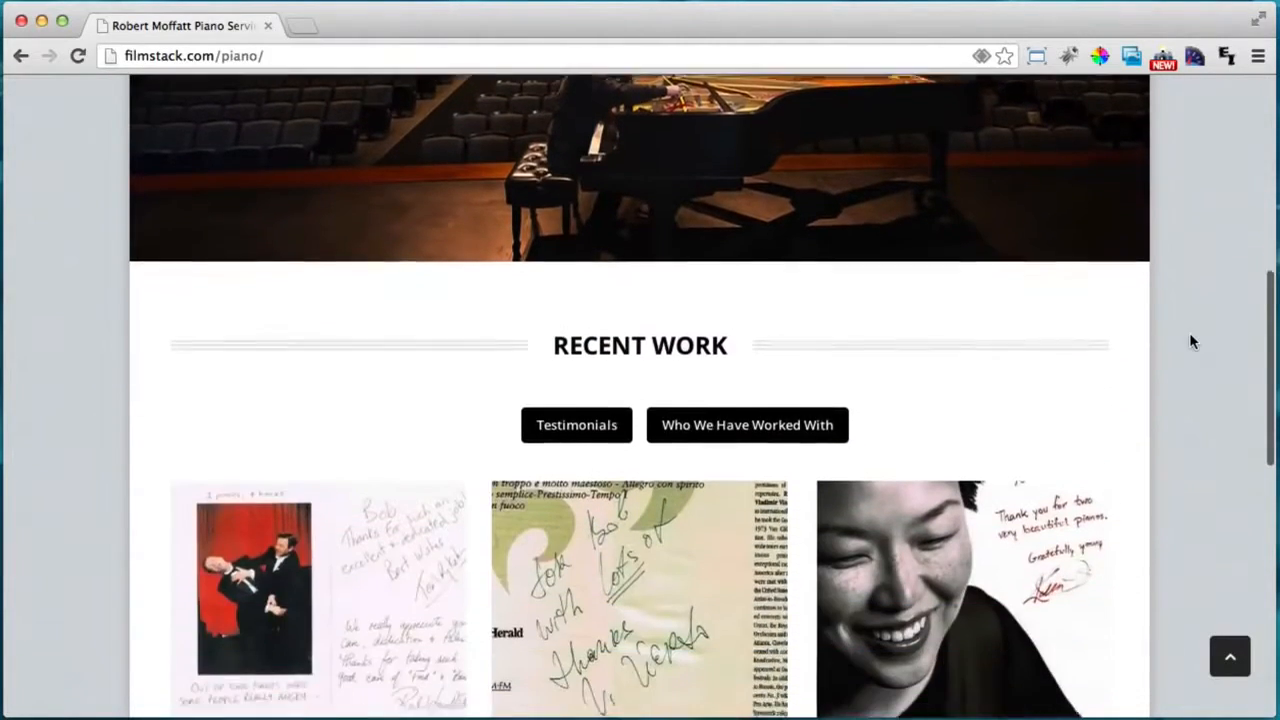
pyautogui.scroll(-6, 1190, 336)
pyautogui.scroll(12, 1190, 336)
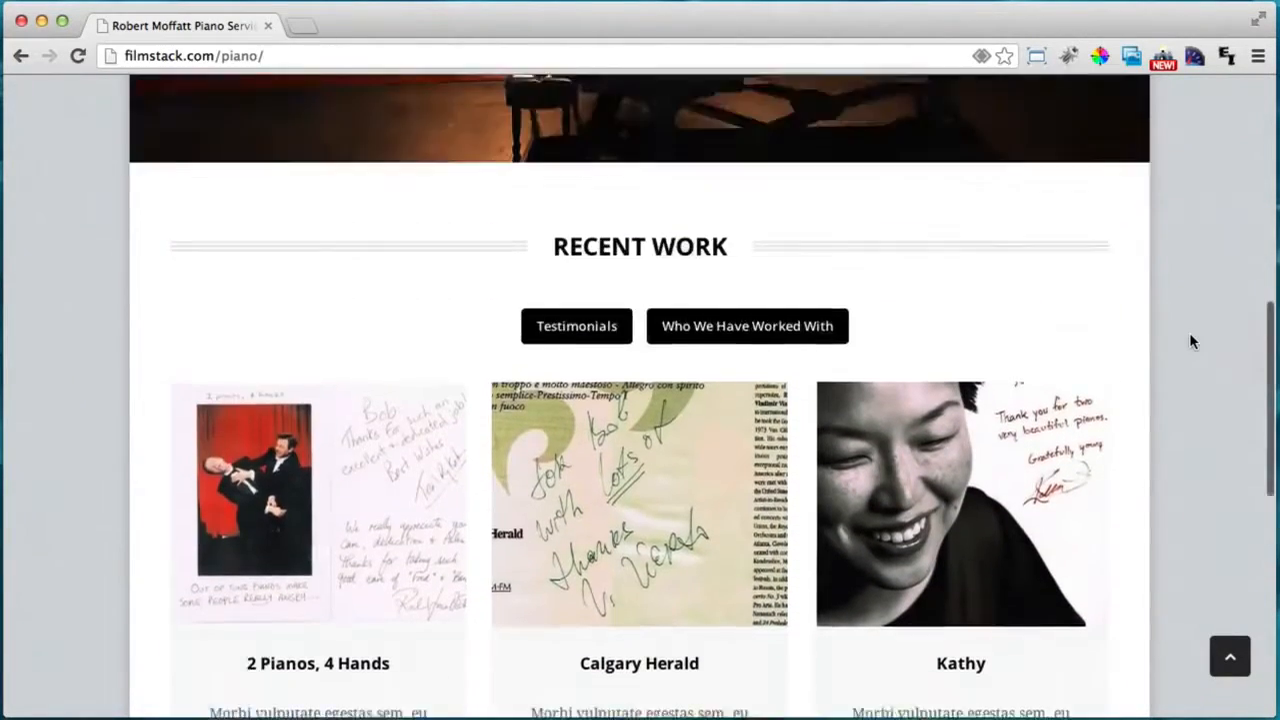
pyautogui.scroll(6, 1190, 342)
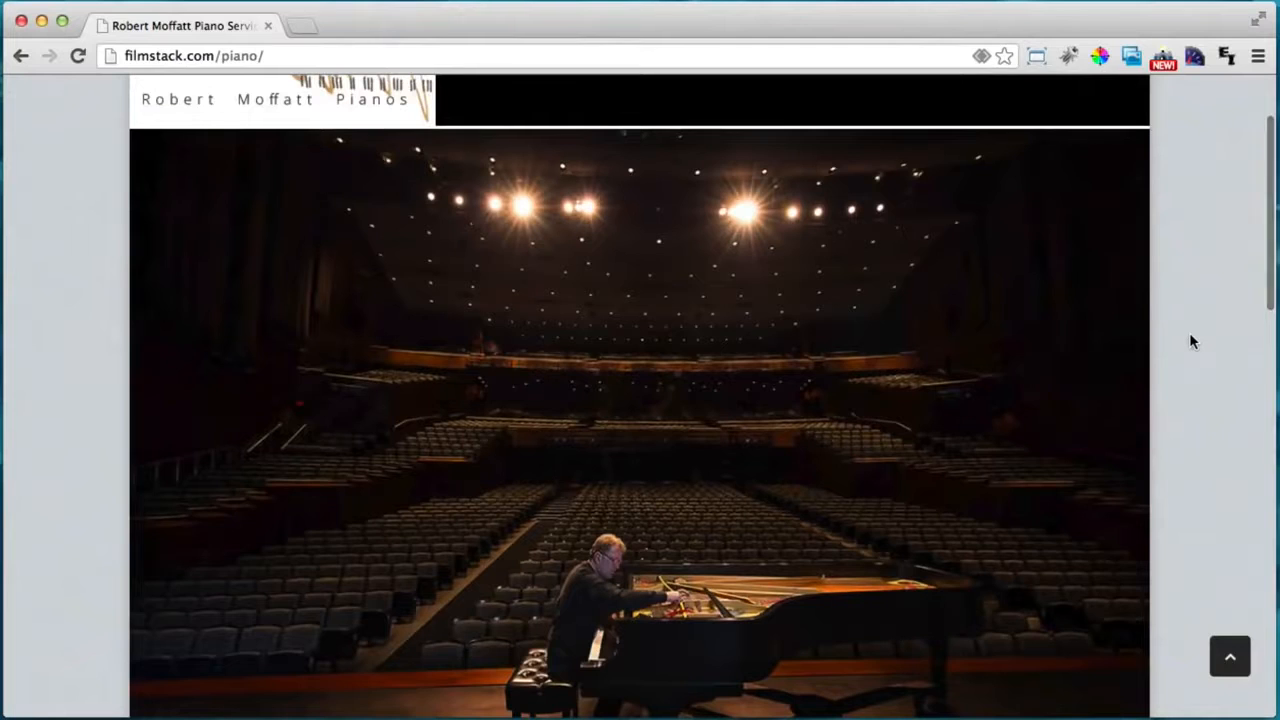
pyautogui.scroll(3, 1190, 342)
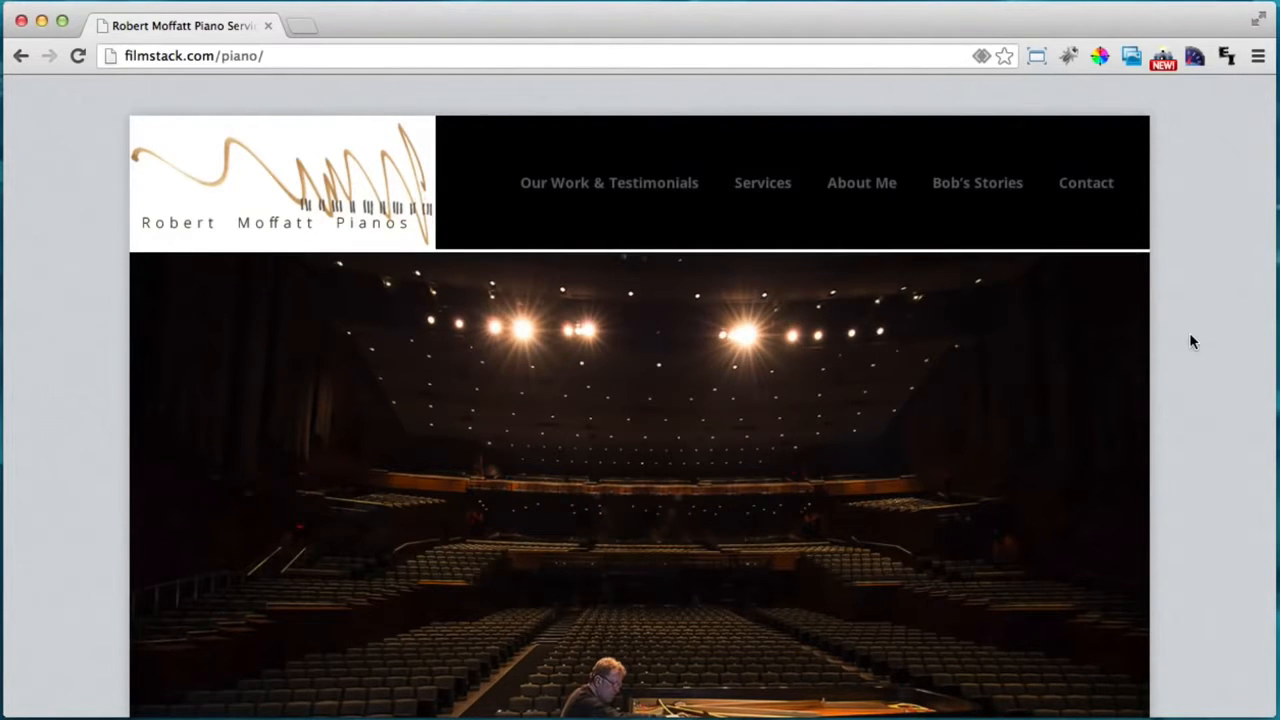
pyautogui.scroll(-10, 1190, 342)
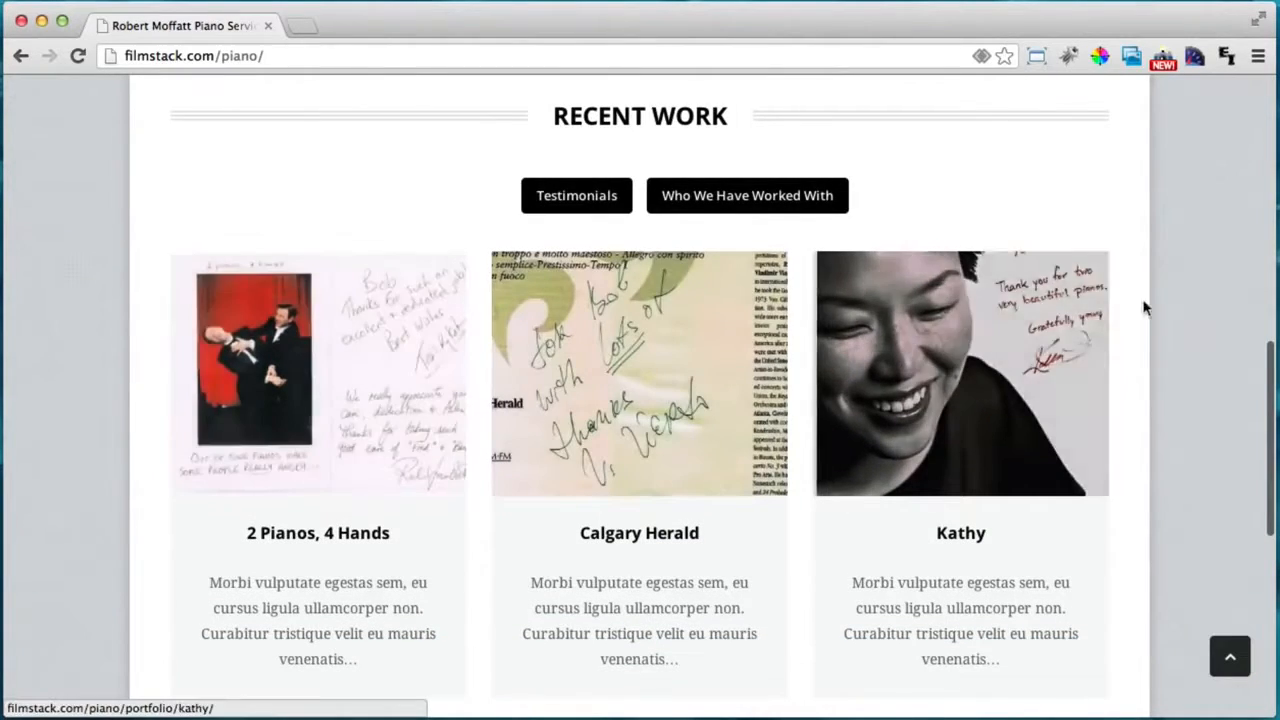
pyautogui.scroll(-5, 1152, 290)
pyautogui.scroll(5, 1152, 294)
pyautogui.click(714, 310)
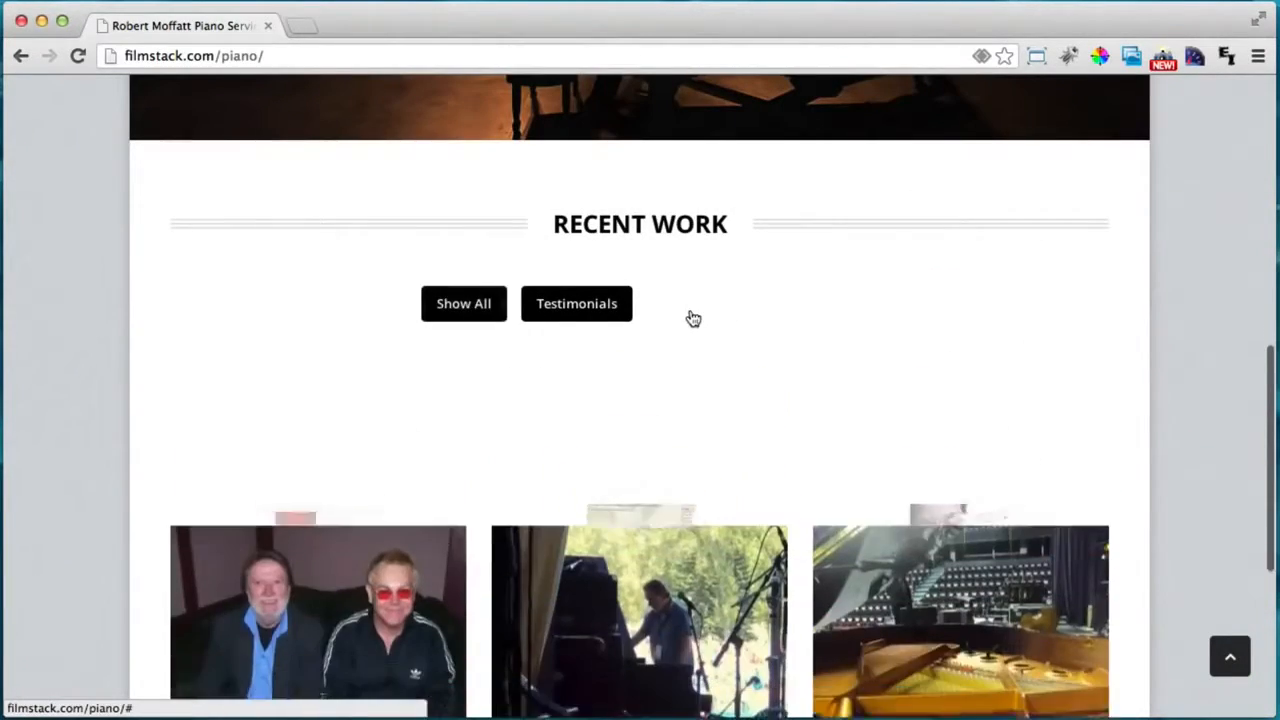
pyautogui.click(568, 310)
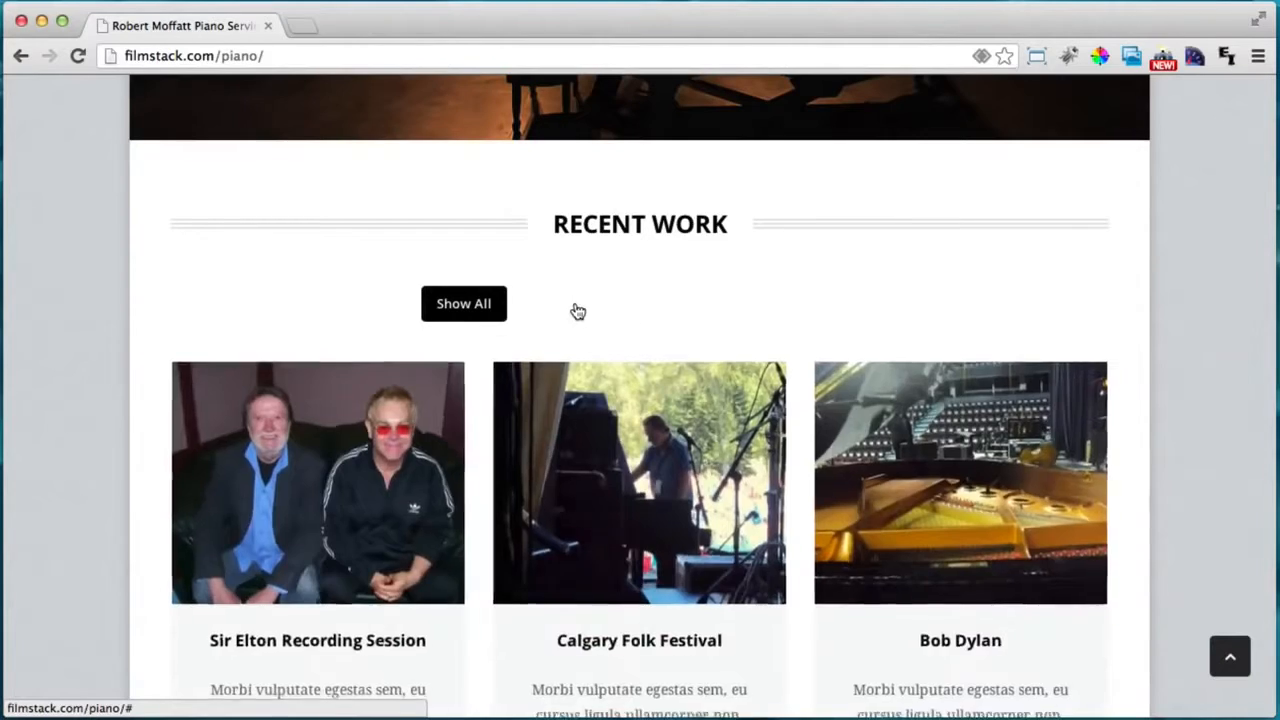
pyautogui.scroll(-3, 1118, 308)
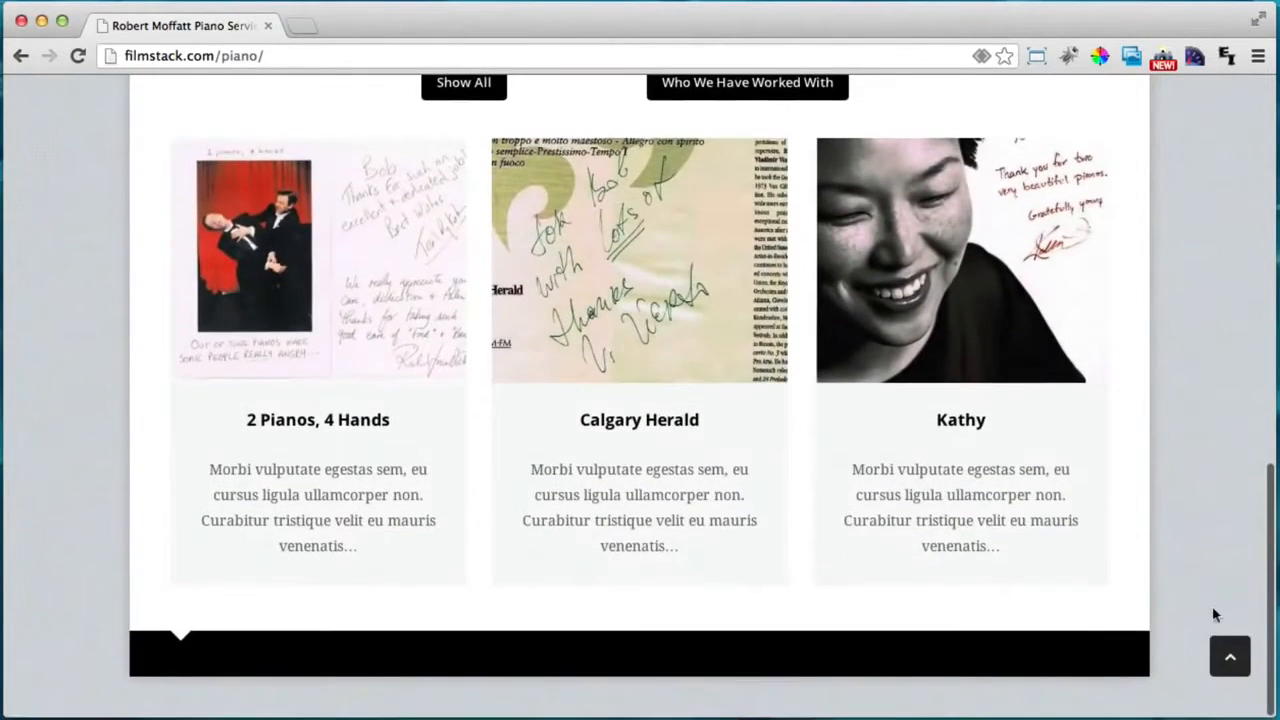
pyautogui.click(1230, 656)
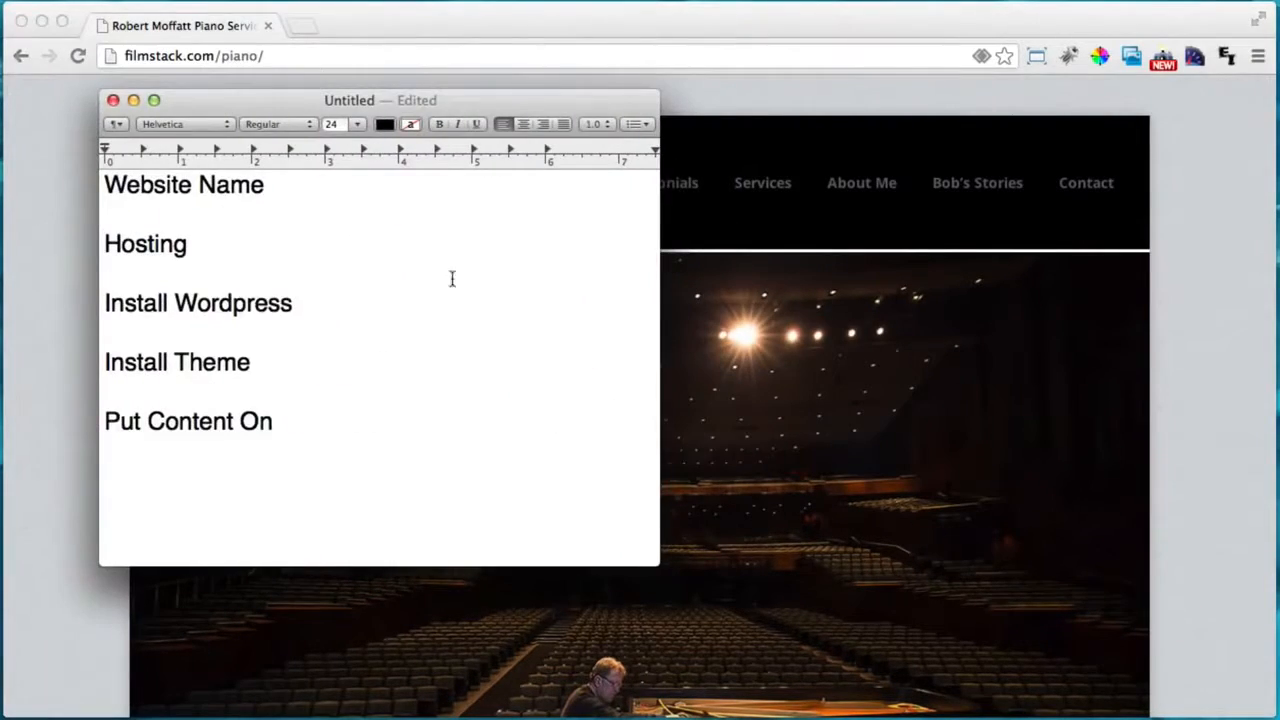
pyautogui.click(382, 187)
pyautogui.write('www.YourWeb')
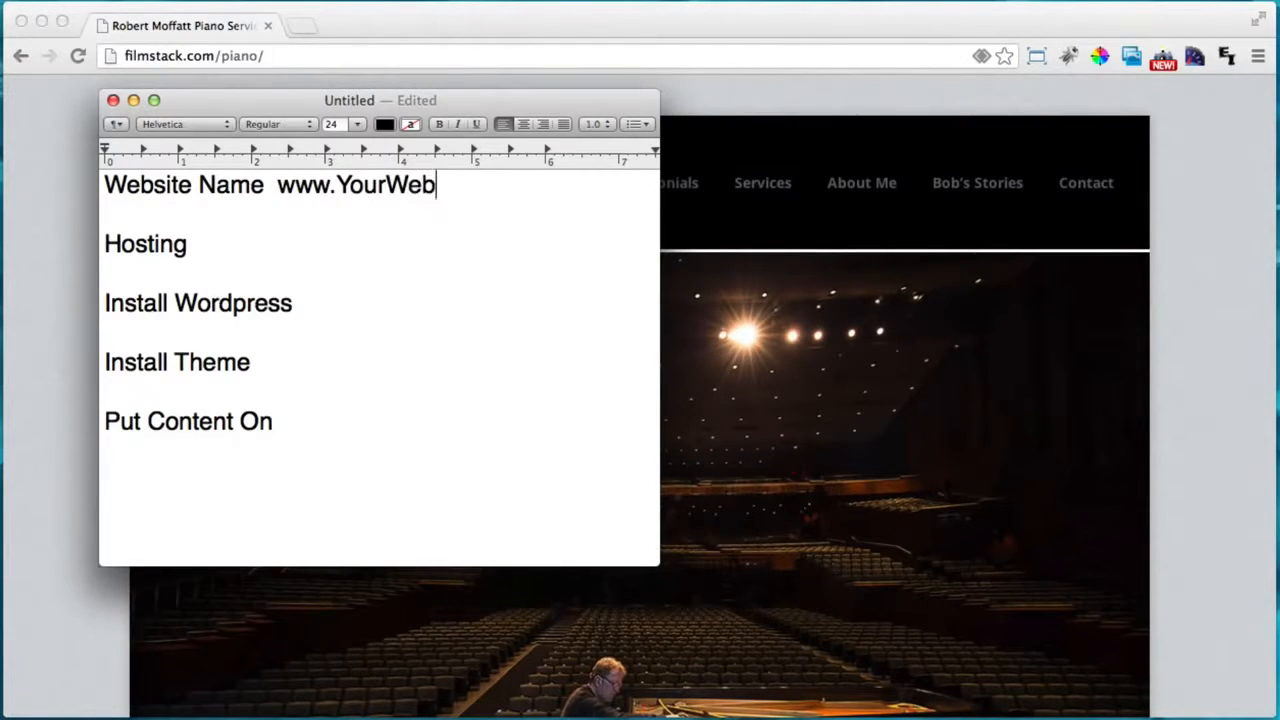
pyautogui.write('site.com')
pyautogui.press('BackSpace')
pyautogui.press('BackSpace')
pyautogui.press('BackSpace')
pyautogui.press('BackSpace')
pyautogui.press('BackSpace')
pyautogui.press('BackSpace')
pyautogui.press('BackSpace')
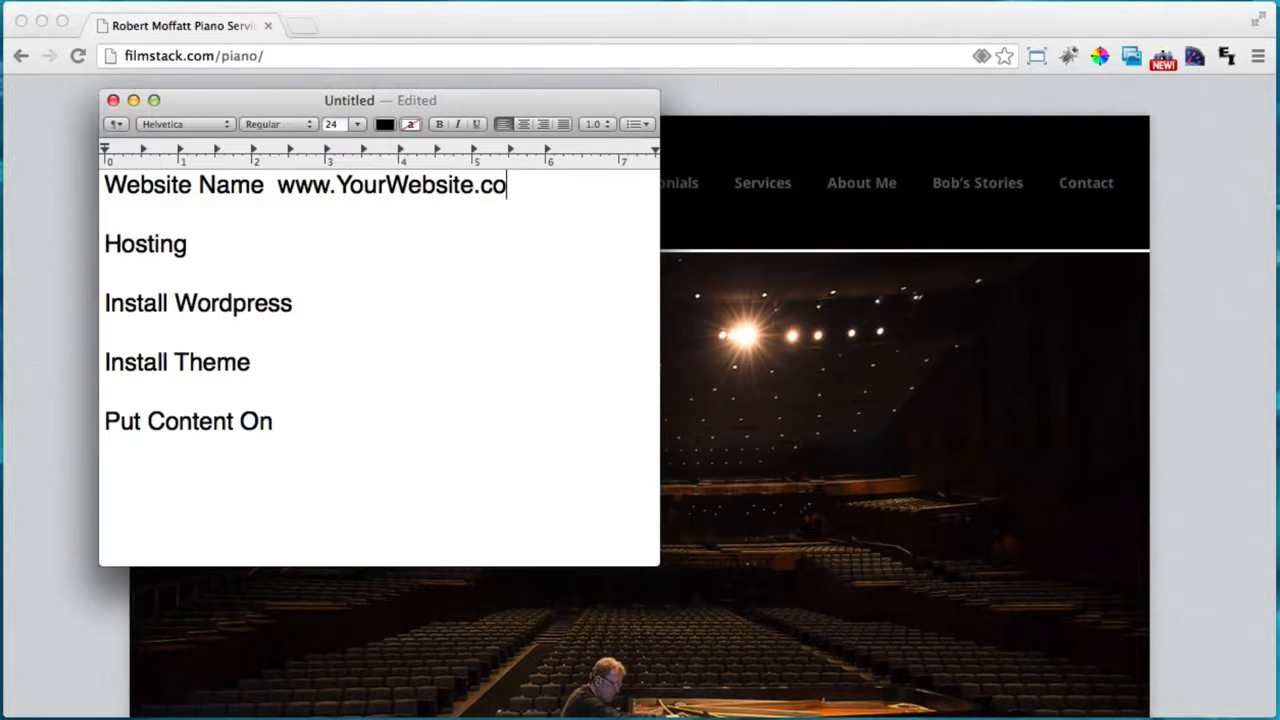
pyautogui.press('BackSpace')
pyautogui.press('BackSpace')
pyautogui.press('BackSpace')
pyautogui.press('BackSpace')
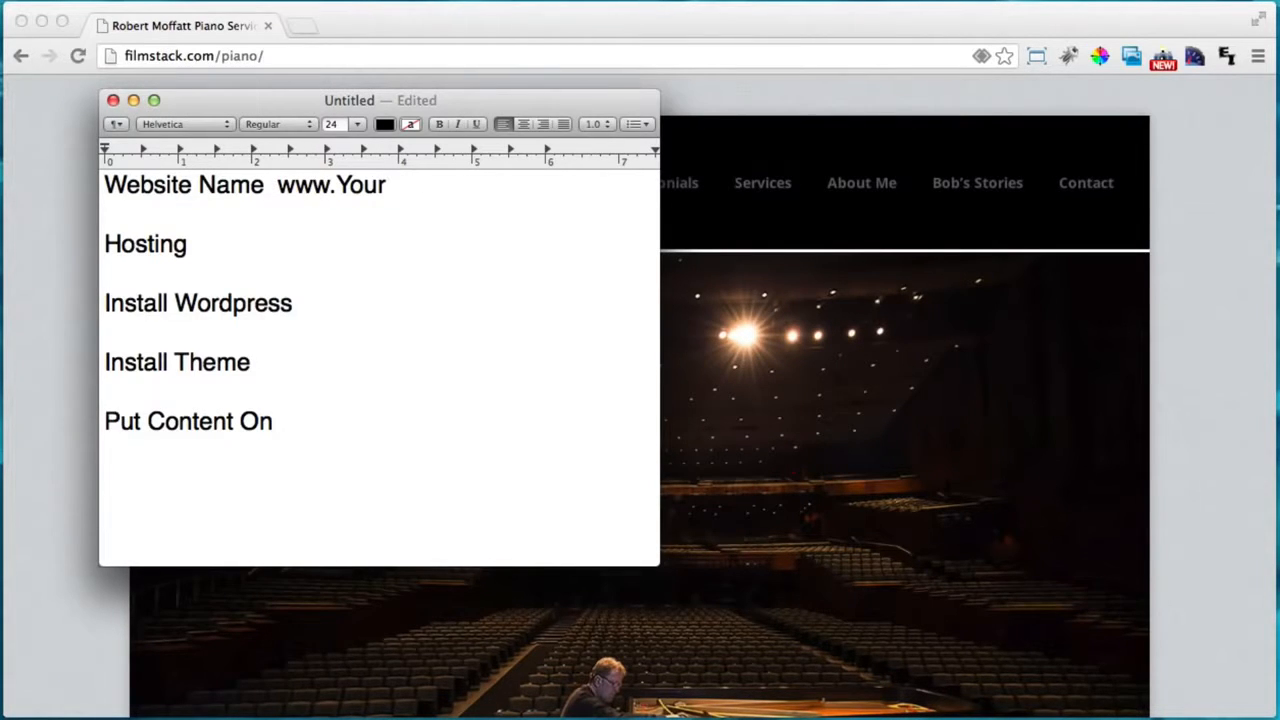
pyautogui.write('Business.com')
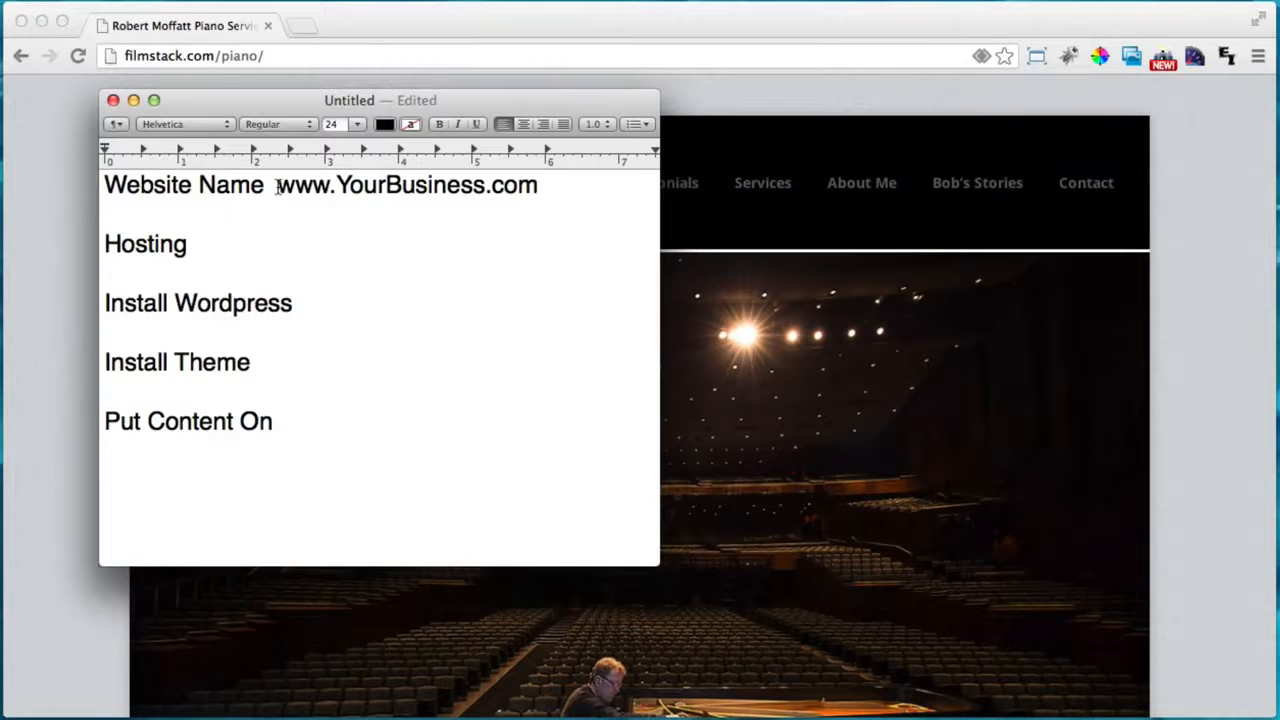
# - Add '- $13 Per Year' after the address, widening the window to fit the line
pyautogui.moveTo(277, 184); pyautogui.dragTo(558, 184)
pyautogui.click(557, 188)
pyautogui.write('13')
pyautogui.press('BackSpace')
pyautogui.press('BackSpace')
pyautogui.write('$13')
pyautogui.moveTo(658, 561); pyautogui.dragTo(865, 560)
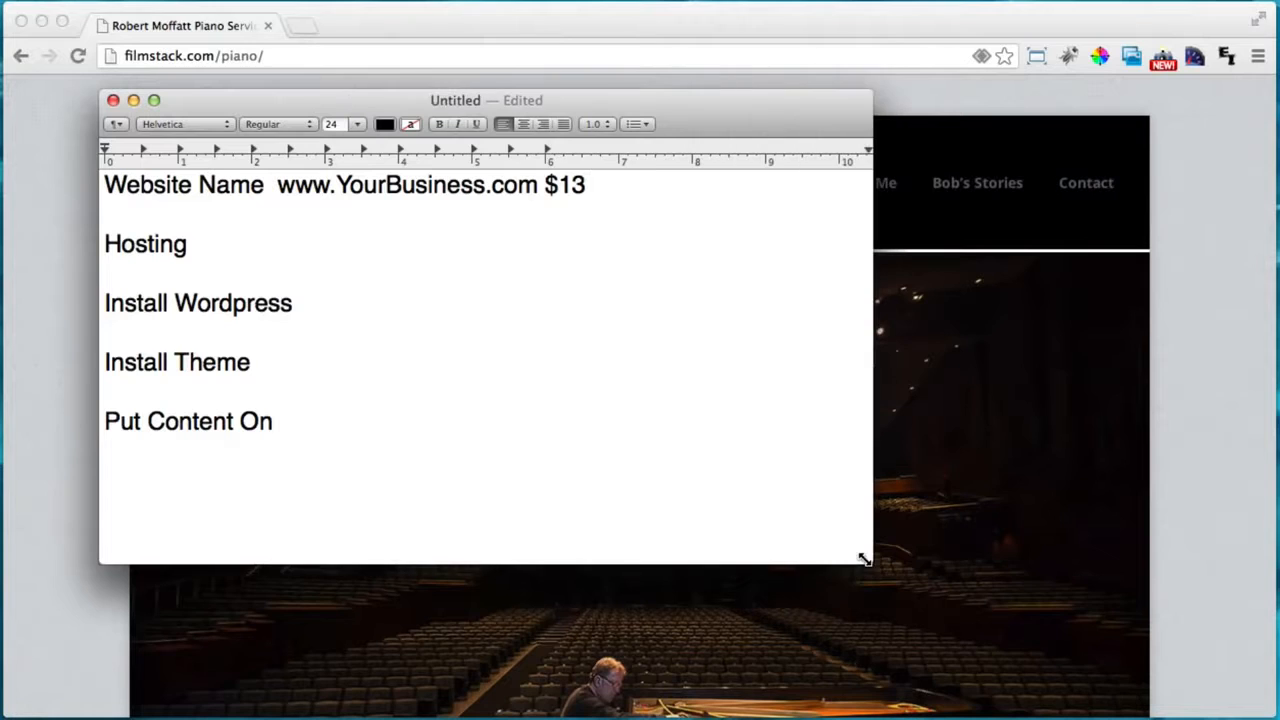
pyautogui.write('Per Year')
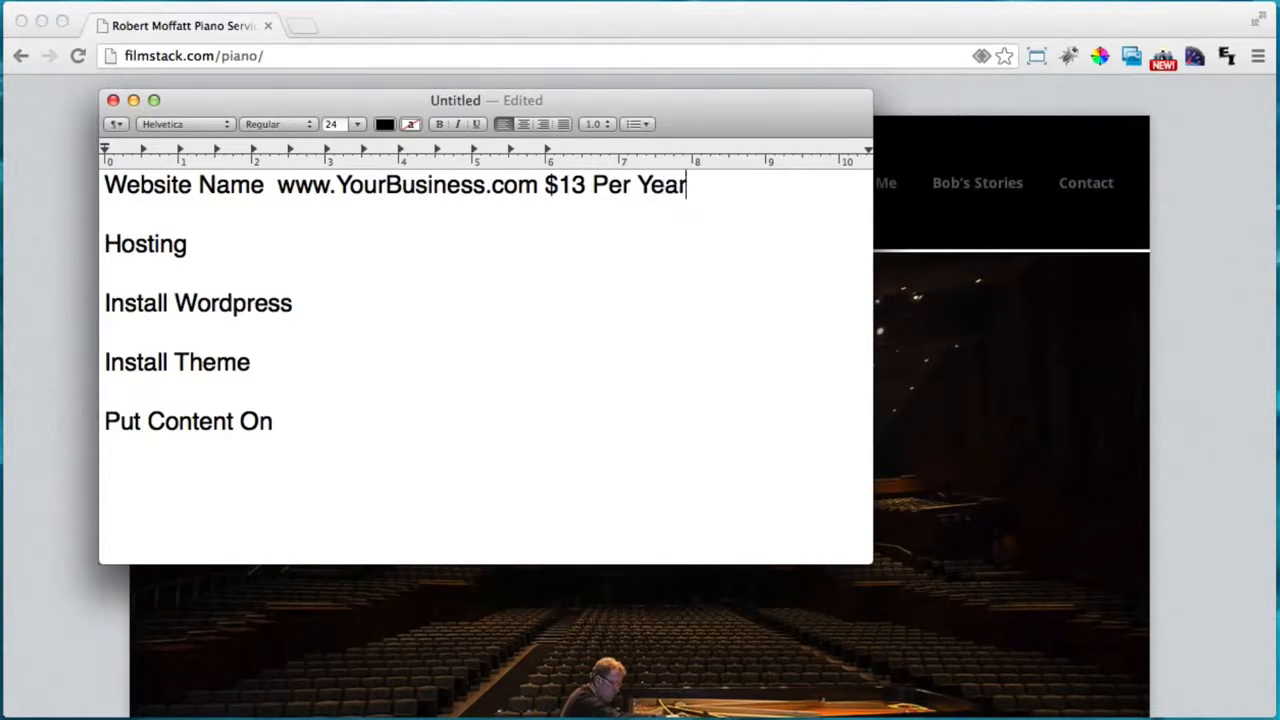
pyautogui.press('Left')
pyautogui.press('Left')
pyautogui.press('Left')
pyautogui.press('Left')
pyautogui.press('Left')
pyautogui.press('Left')
pyautogui.press('Left')
pyautogui.write('-')
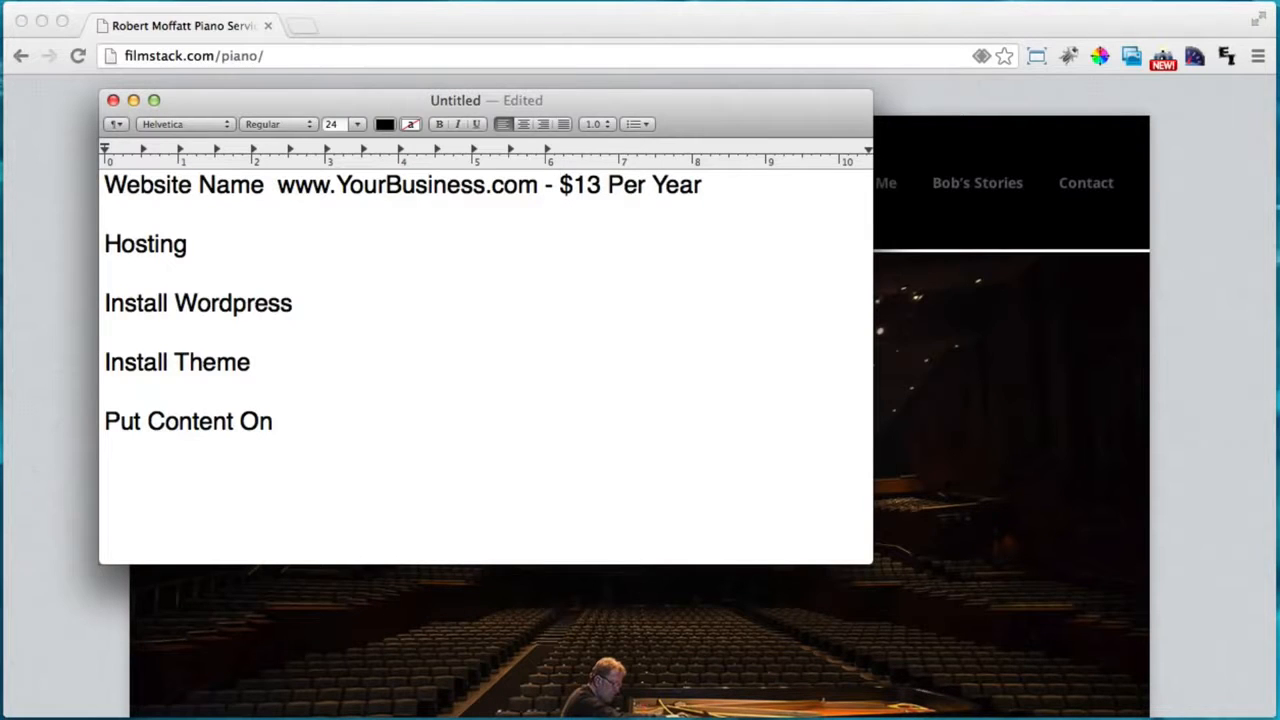
pyautogui.click(234, 250)
pyautogui.moveTo(278, 188); pyautogui.dragTo(535, 192)
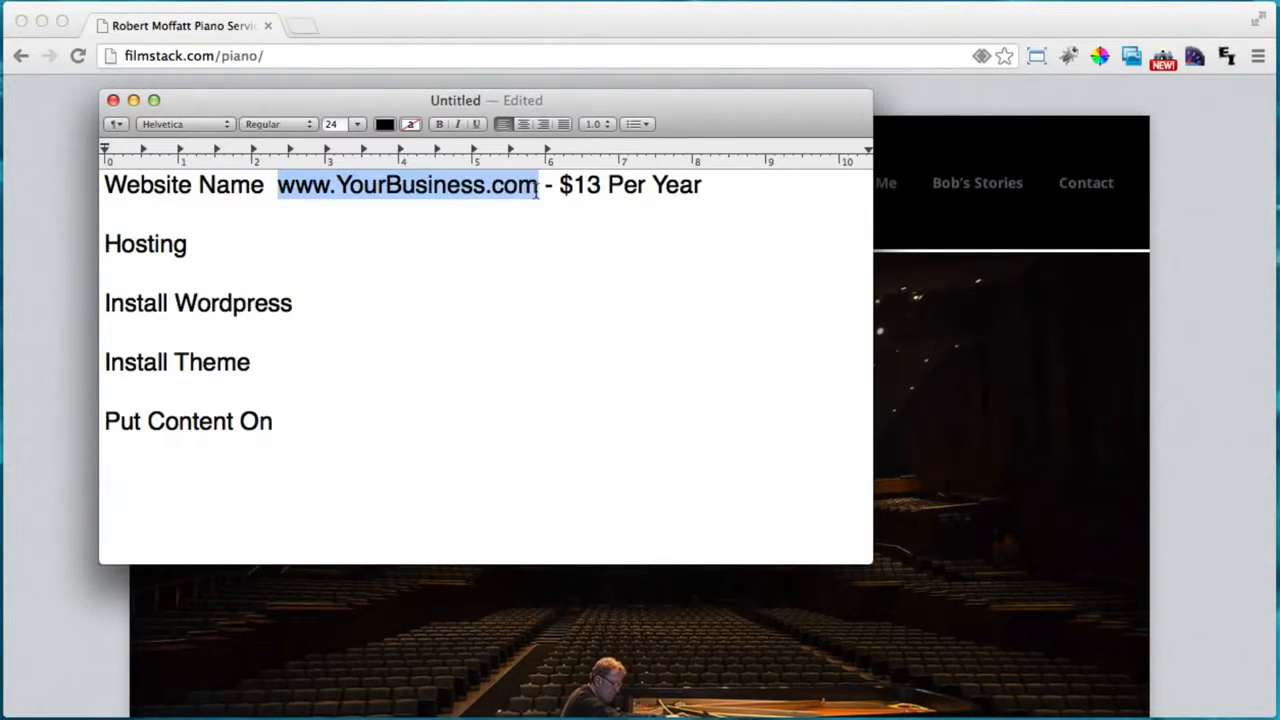
pyautogui.click(239, 248)
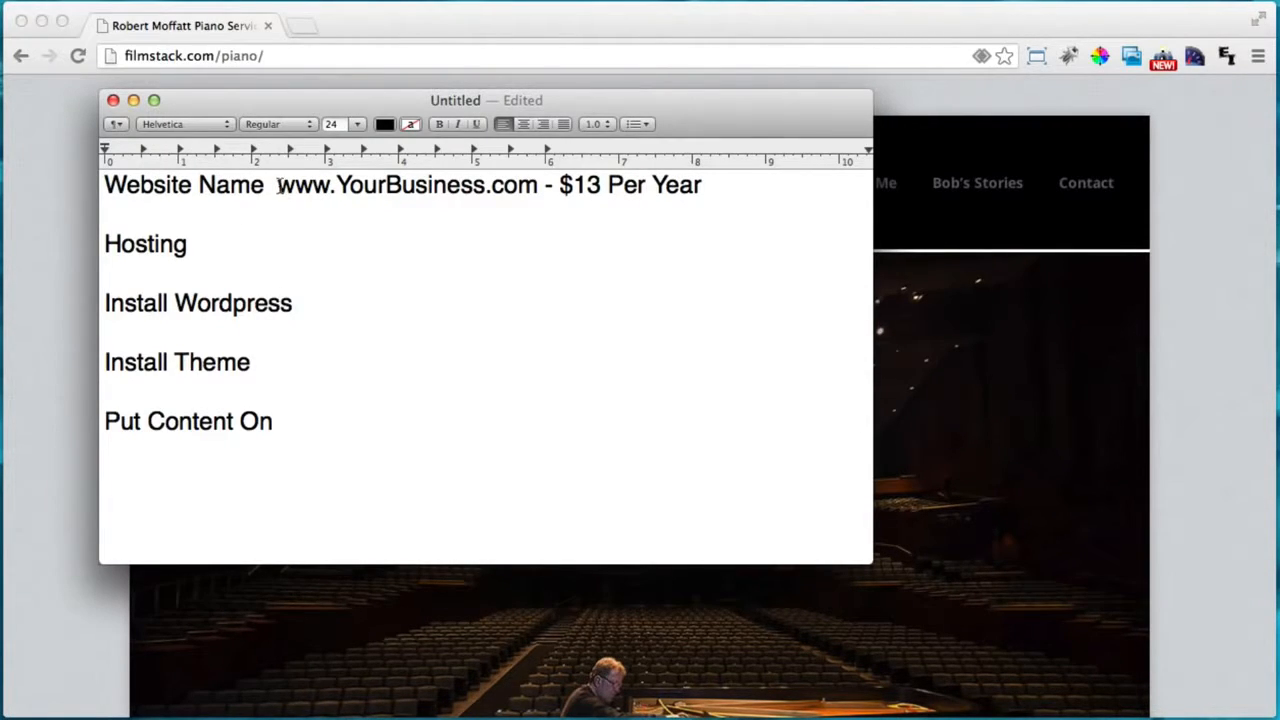
pyautogui.moveTo(277, 185); pyautogui.dragTo(538, 185)
pyautogui.click(293, 234)
# - Move the notes window aside to view the site, then back over the browser
pyautogui.moveTo(265, 99); pyautogui.dragTo(692, 1)
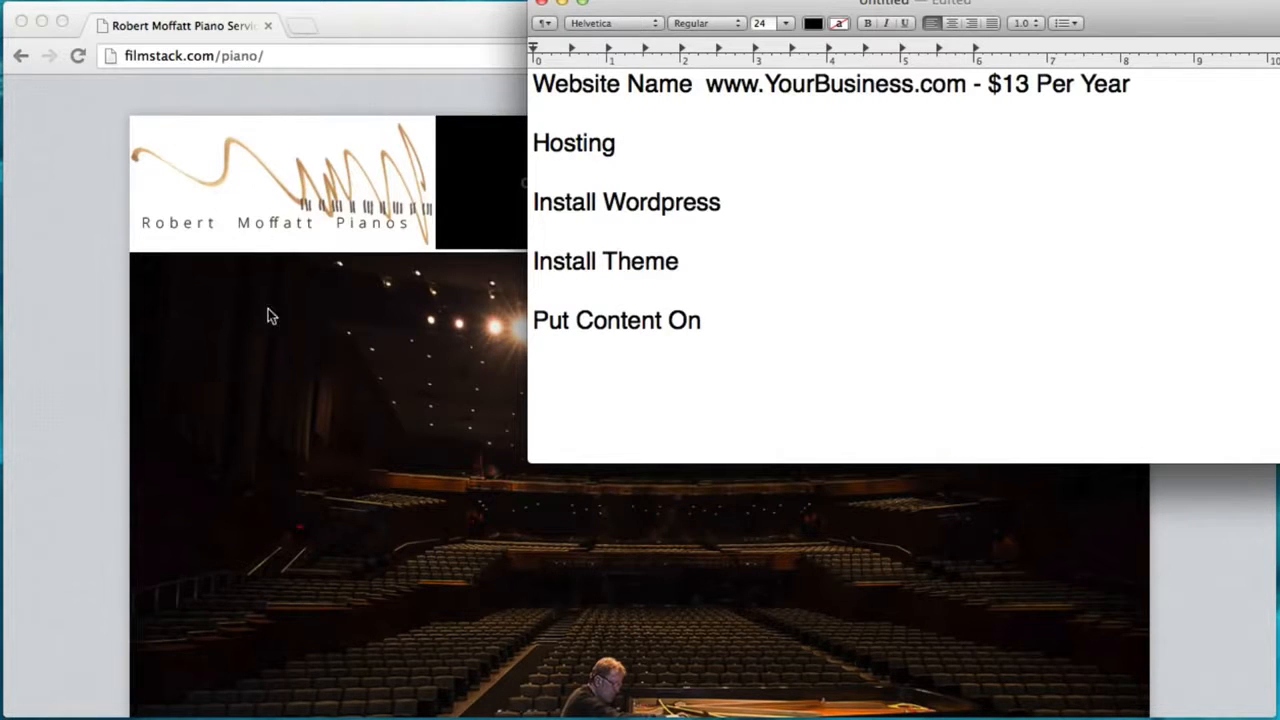
pyautogui.scroll(-10, 371, 467)
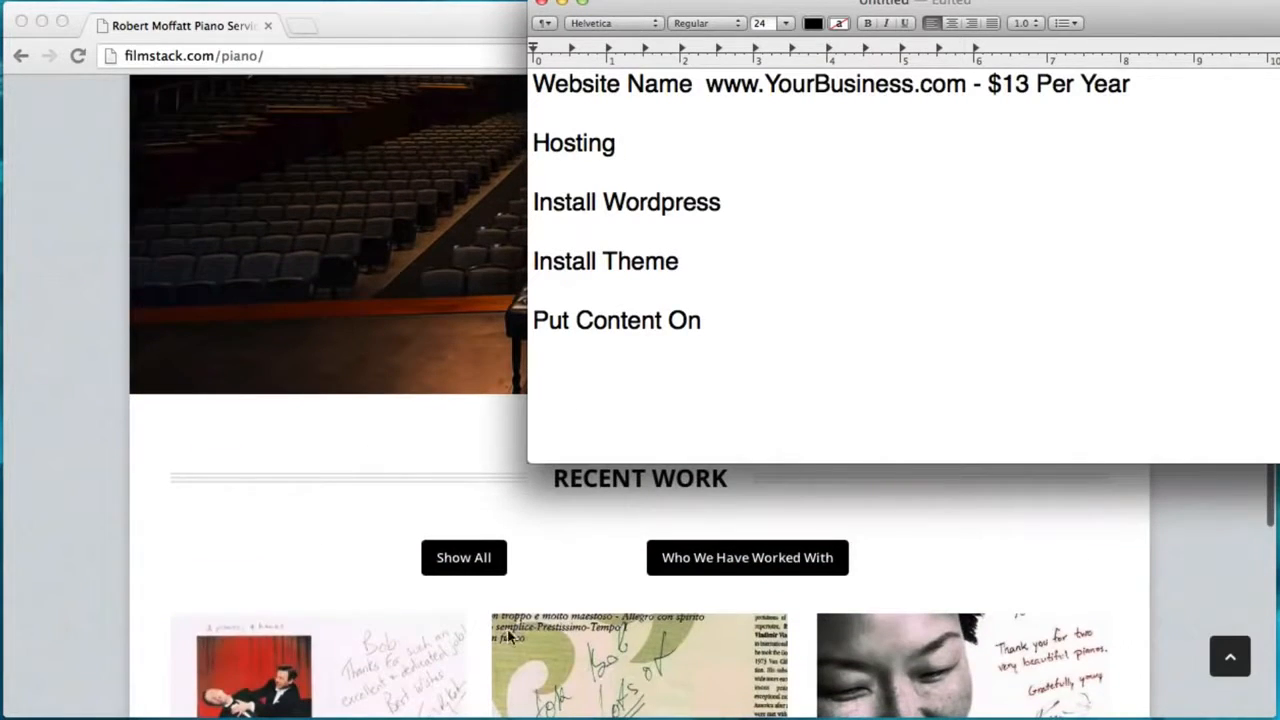
pyautogui.scroll(10, 438, 376)
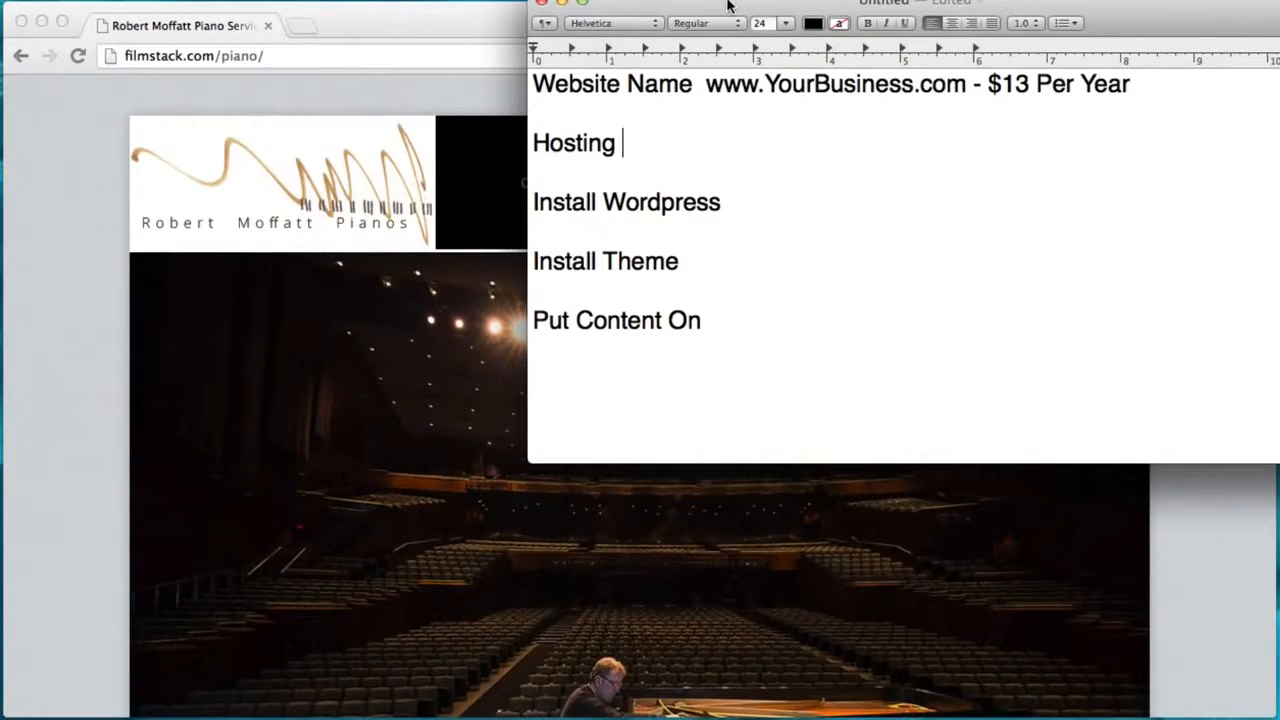
pyautogui.moveTo(729, 8); pyautogui.dragTo(294, 154)
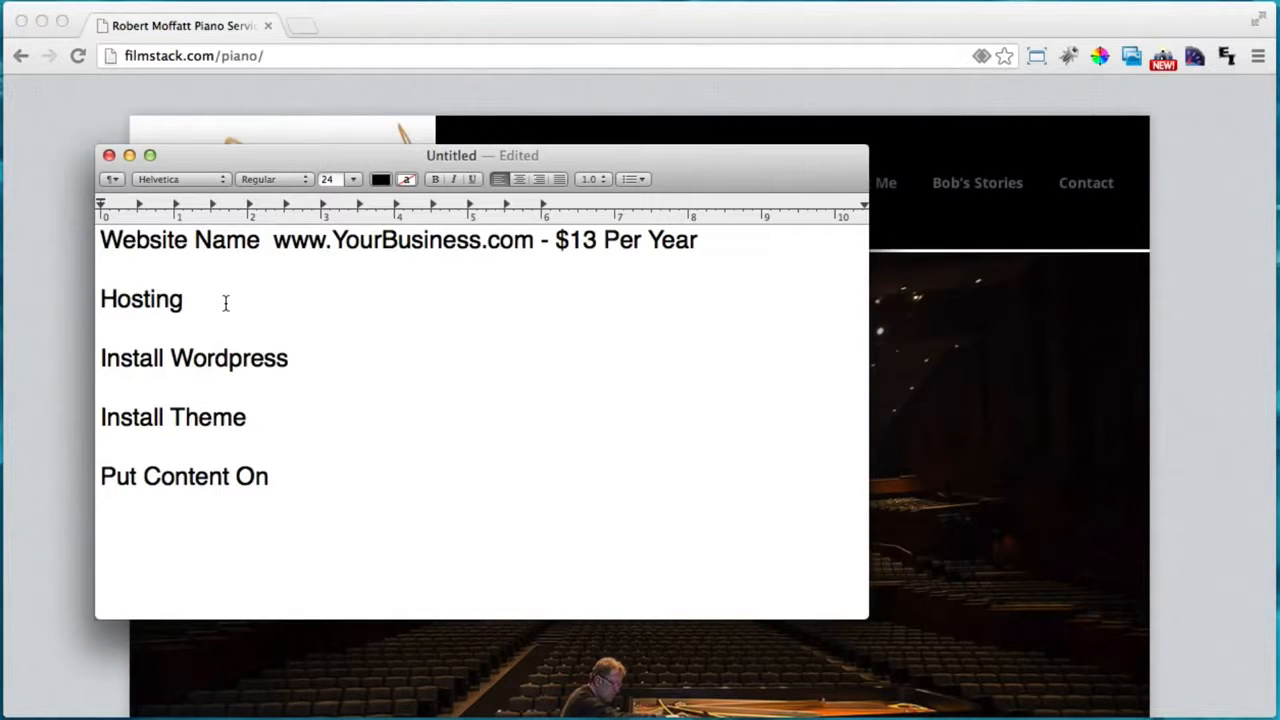
# - Add ' - $10 Month' after Hosting in the cost list
pyautogui.write('- $10 Month')
pyautogui.moveTo(360, 305); pyautogui.dragTo(44, 266)
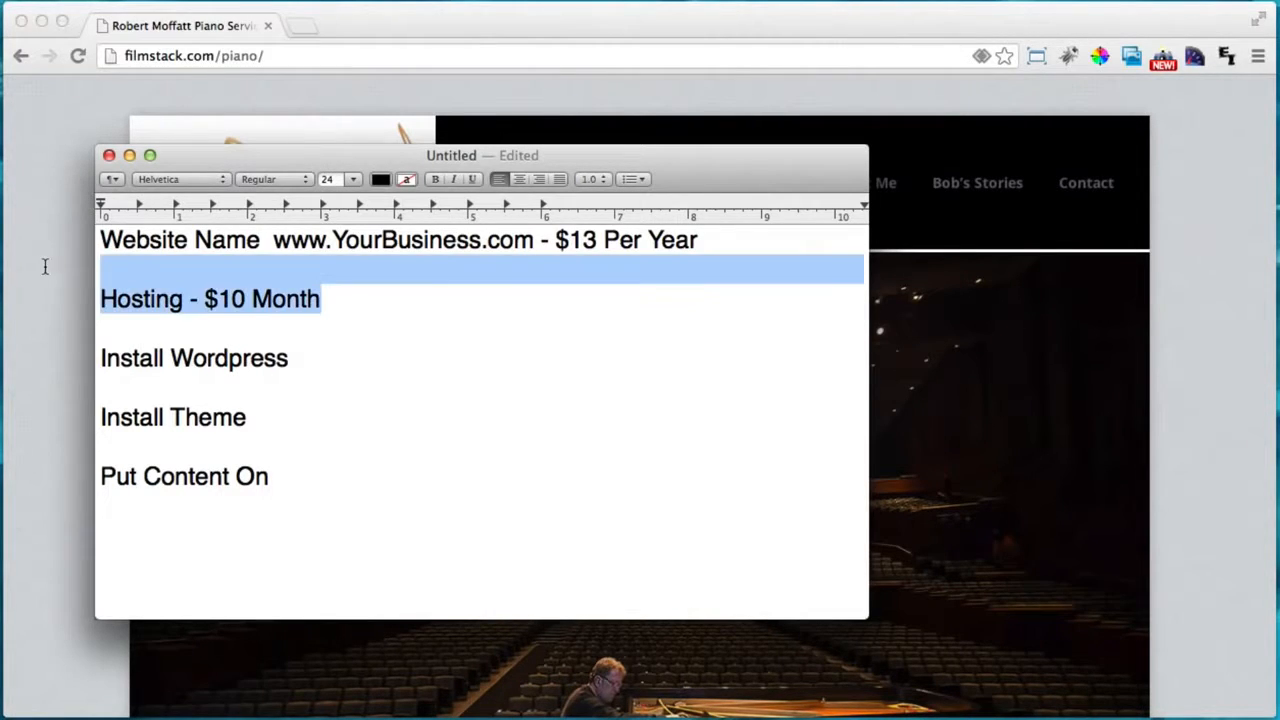
pyautogui.click(388, 300)
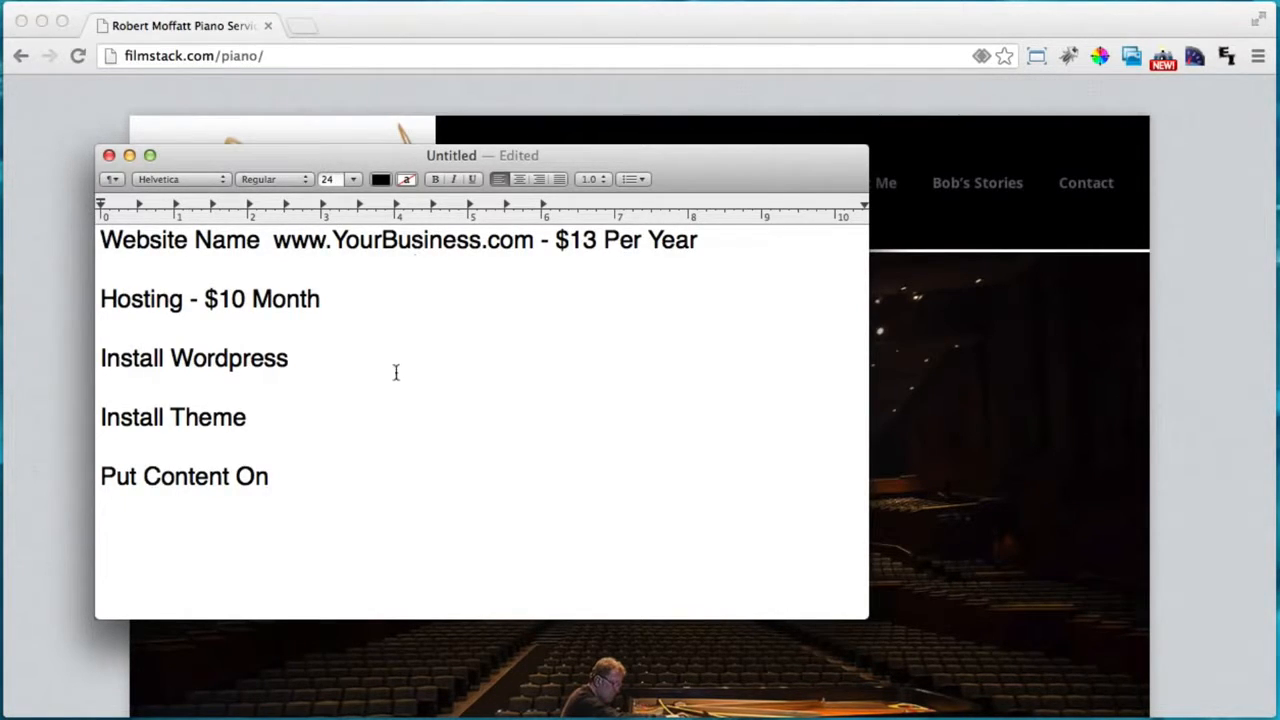
# - Mark Install Wordpress as ' - Free', add a dash after Install Theme, and move the notes right
pyautogui.click(342, 364)
pyautogui.write('- Free')
pyautogui.click(328, 429)
pyautogui.write('-')
pyautogui.moveTo(361, 162); pyautogui.dragTo(678, 203)
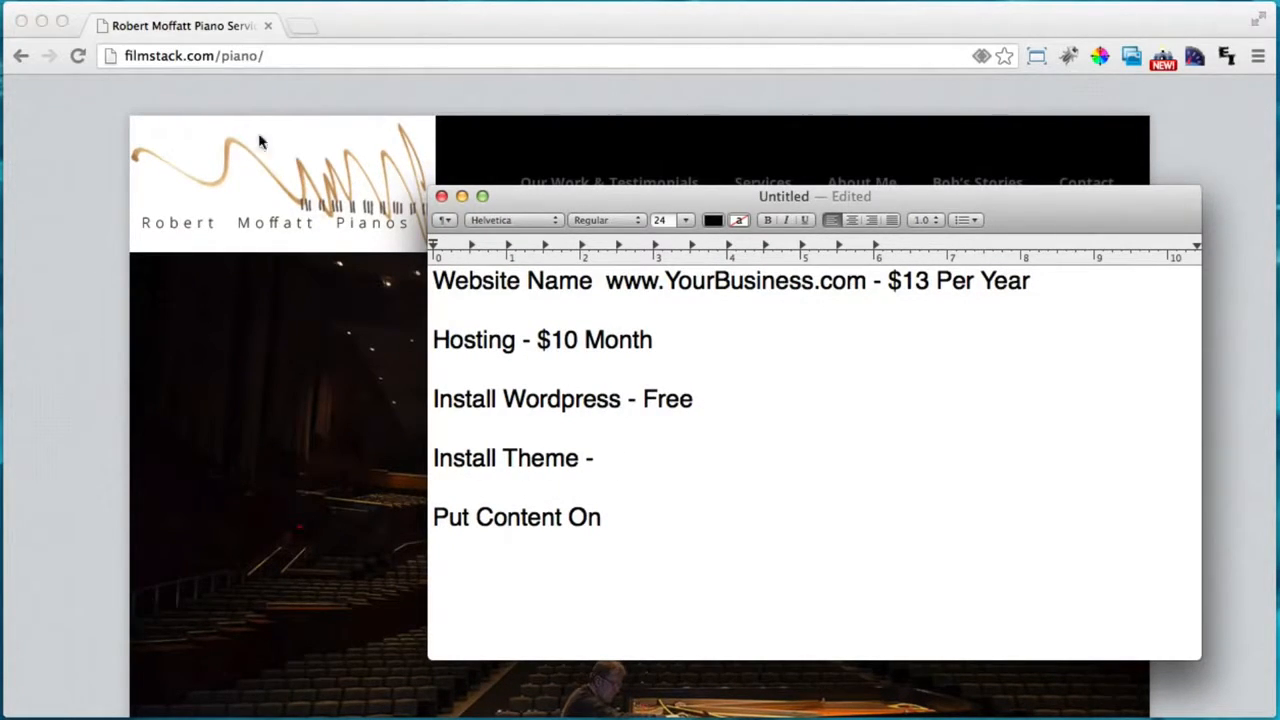
pyautogui.scroll(-5, 173, 390)
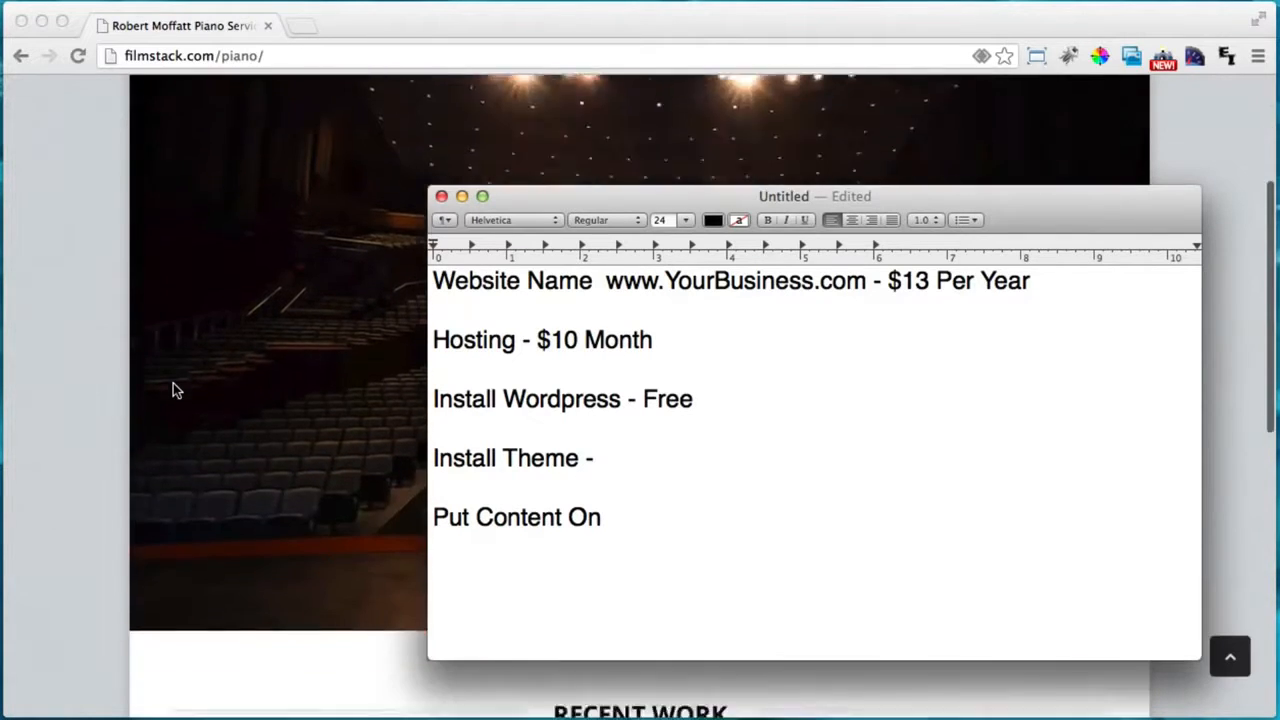
pyautogui.scroll(5, 173, 390)
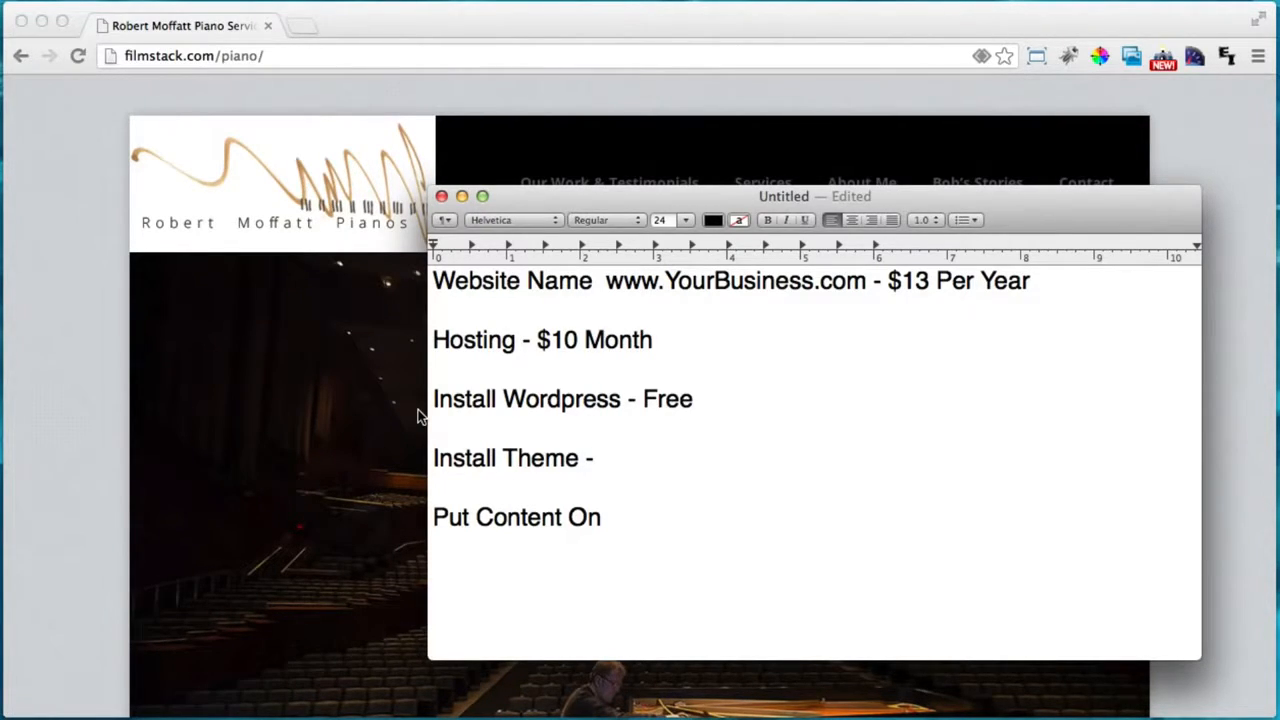
# - Price Install Theme at '$40.00 or FREE'
pyautogui.write('$40.00')
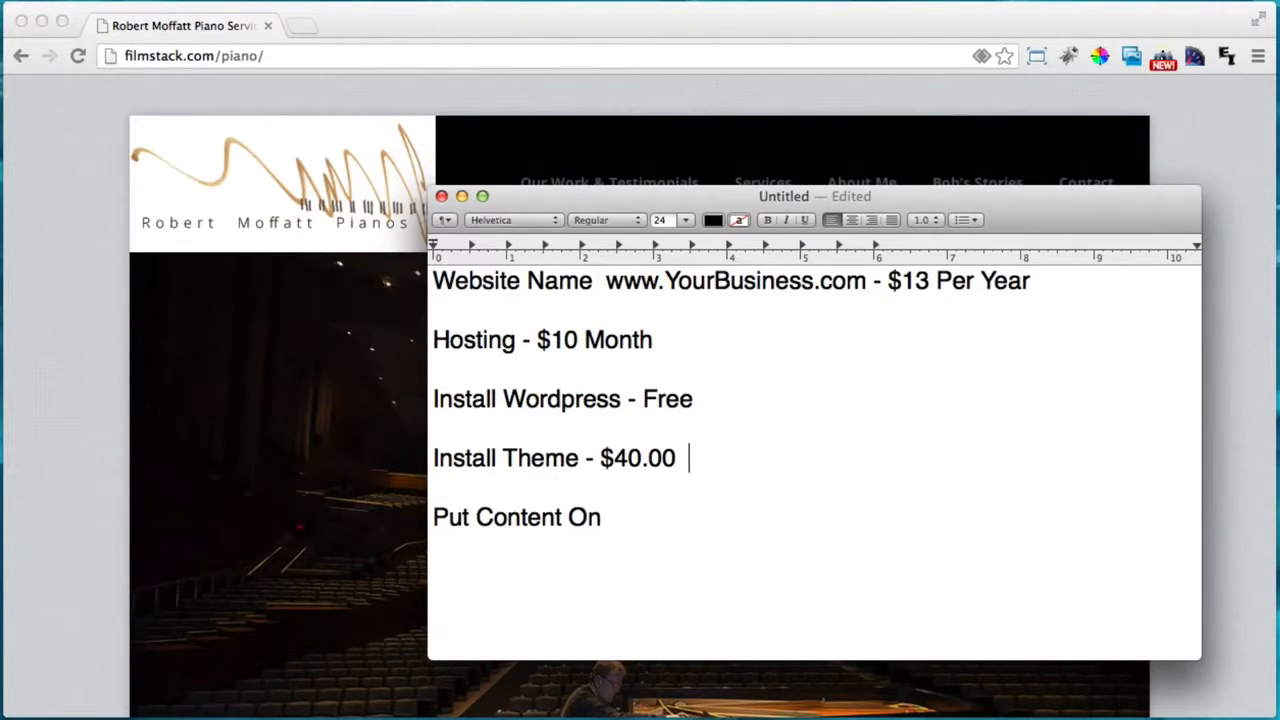
pyautogui.write('  or FREE')
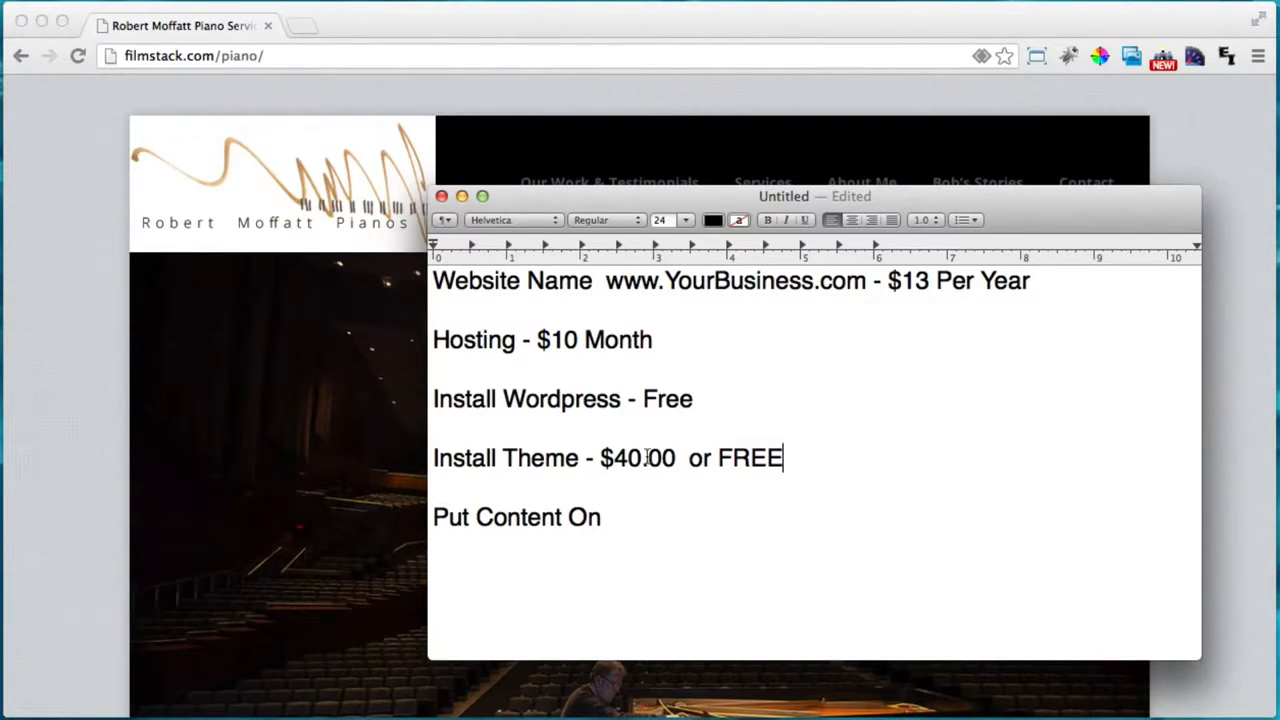
pyautogui.moveTo(717, 457); pyautogui.dragTo(806, 455)
pyautogui.click(774, 458)
# - Mark Put Content On as '- FREE' and add a '$63 To Start' line below it
pyautogui.write('-')
pyautogui.scroll(-10, 257, 355)
pyautogui.scroll(6, 257, 355)
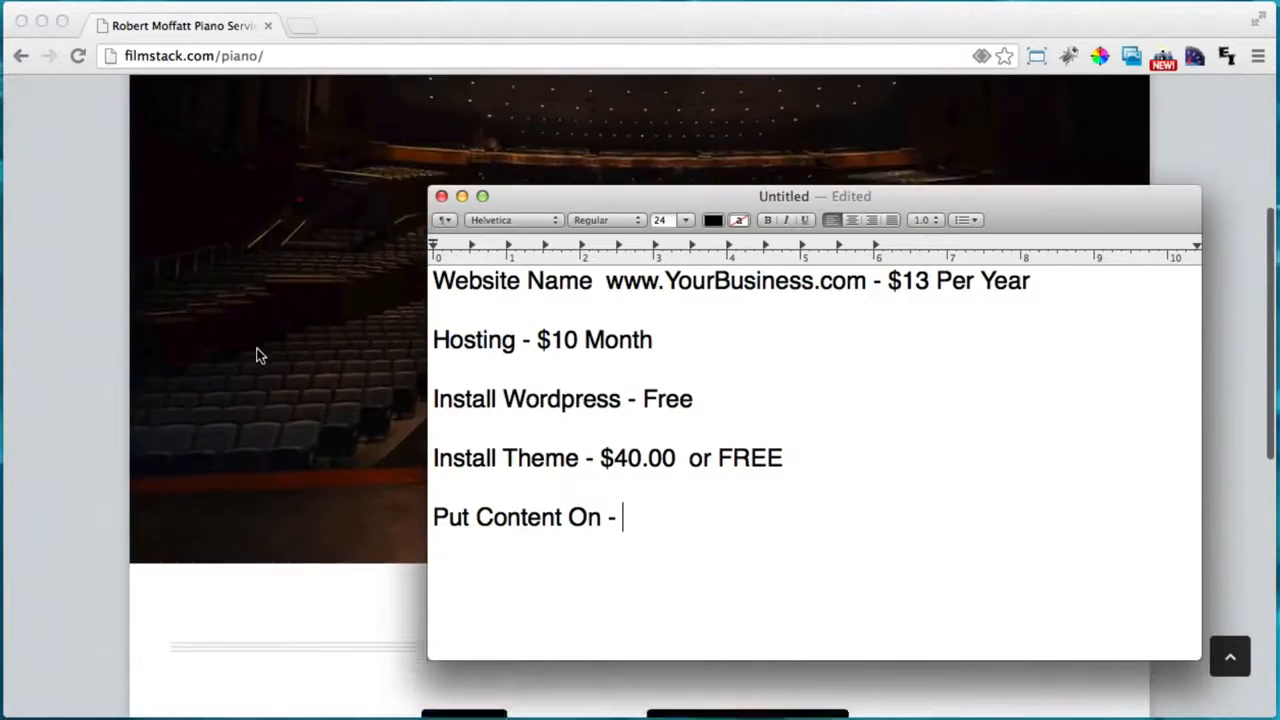
pyautogui.scroll(5, 257, 355)
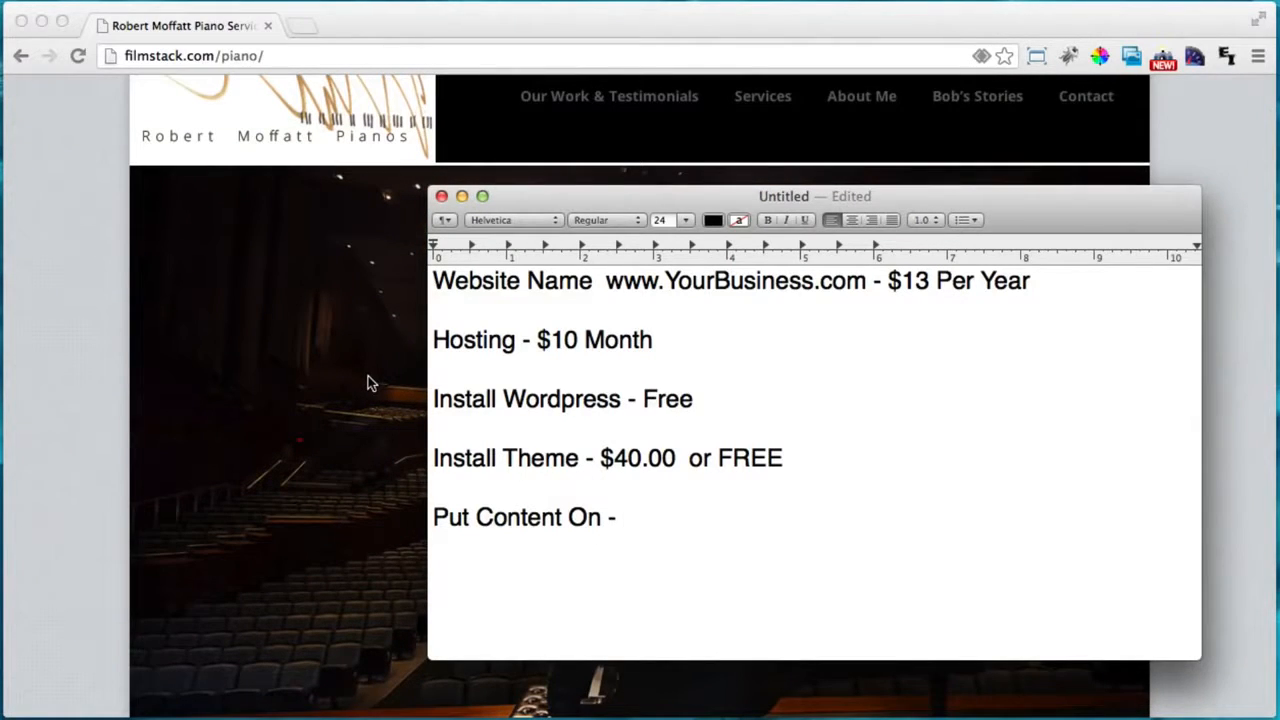
pyautogui.write('FREE')
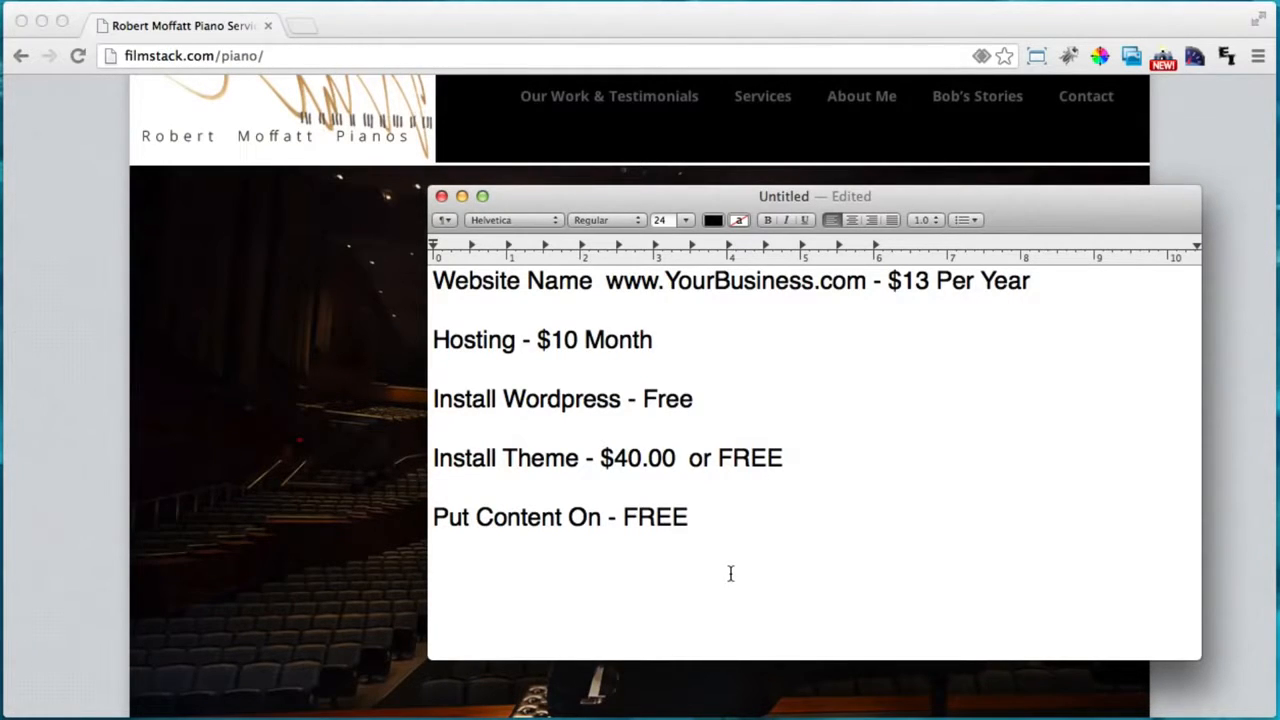
pyautogui.press('Return')
pyautogui.write('$63 To Star')
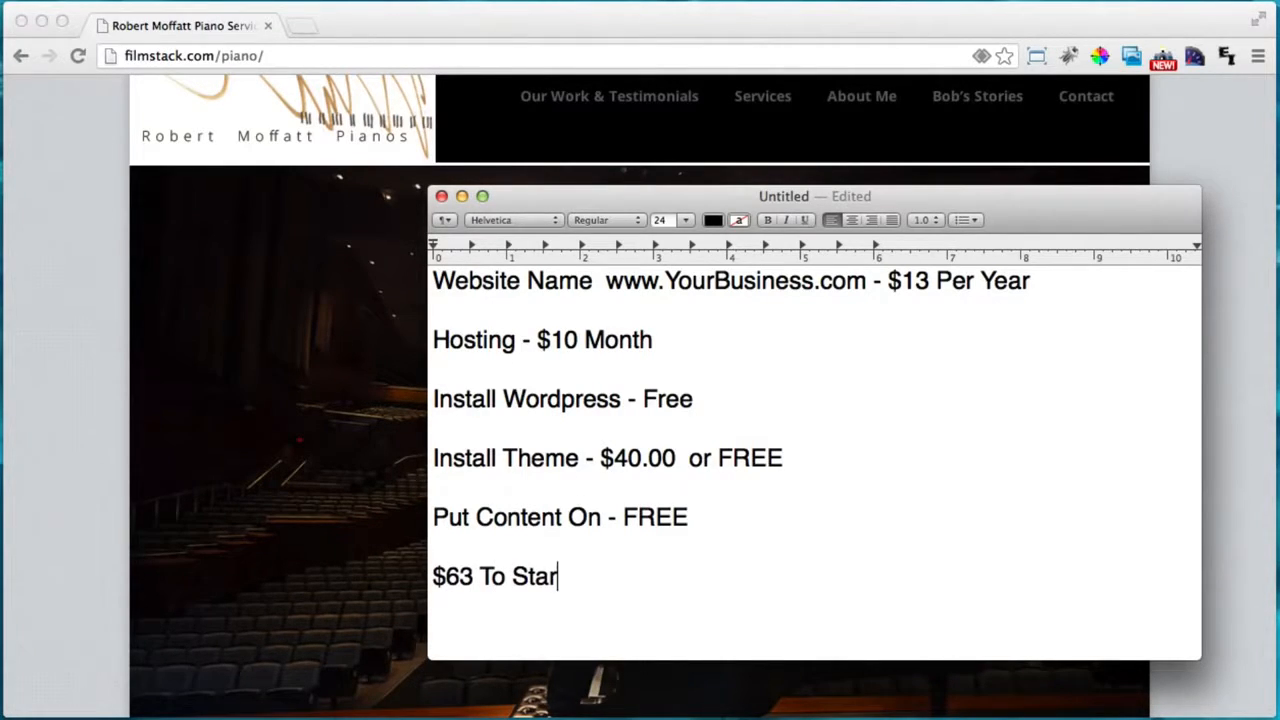
pyautogui.write('t')
# - Change the starting total from $63 to '$20 To Start'
pyautogui.moveTo(601, 458); pyautogui.dragTo(667, 458)
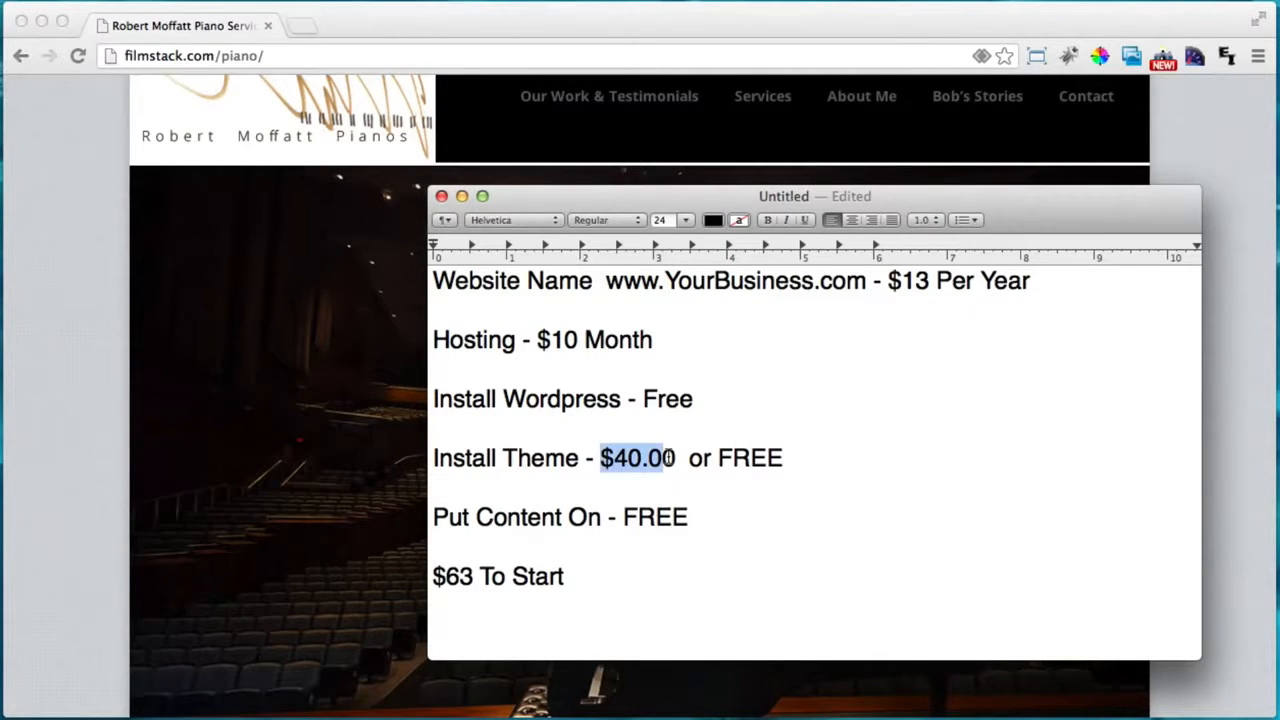
pyautogui.click(666, 458)
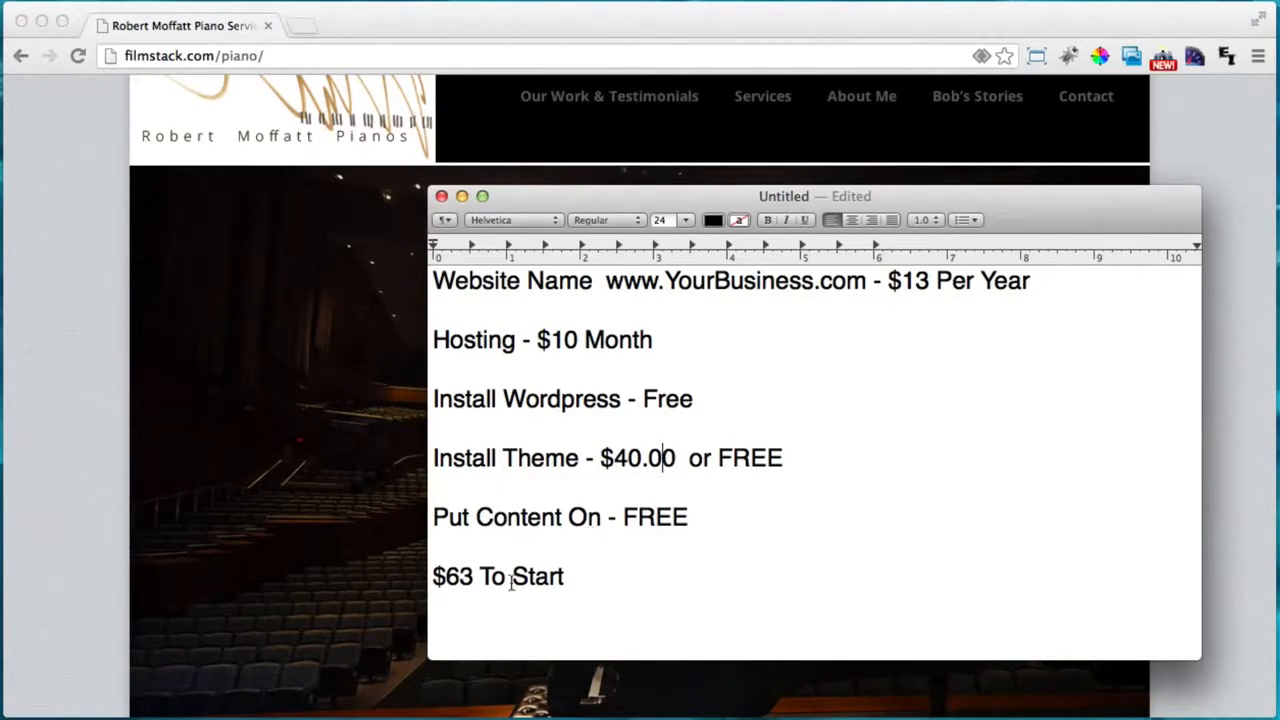
pyautogui.click(474, 577)
pyautogui.click(460, 577)
pyautogui.press('BackSpace')
pyautogui.write('2')
pyautogui.moveTo(437, 577); pyautogui.dragTo(554, 575)
pyautogui.click(555, 574)
pyautogui.click(584, 576)
pyautogui.click(474, 577)
pyautogui.press('BackSpace')
pyautogui.write('0')
# - Append ' - $60' to the '$20 To Start' total line
pyautogui.click(581, 577)
pyautogui.write('$')
pyautogui.press('BackSpace')
pyautogui.write('- $60')
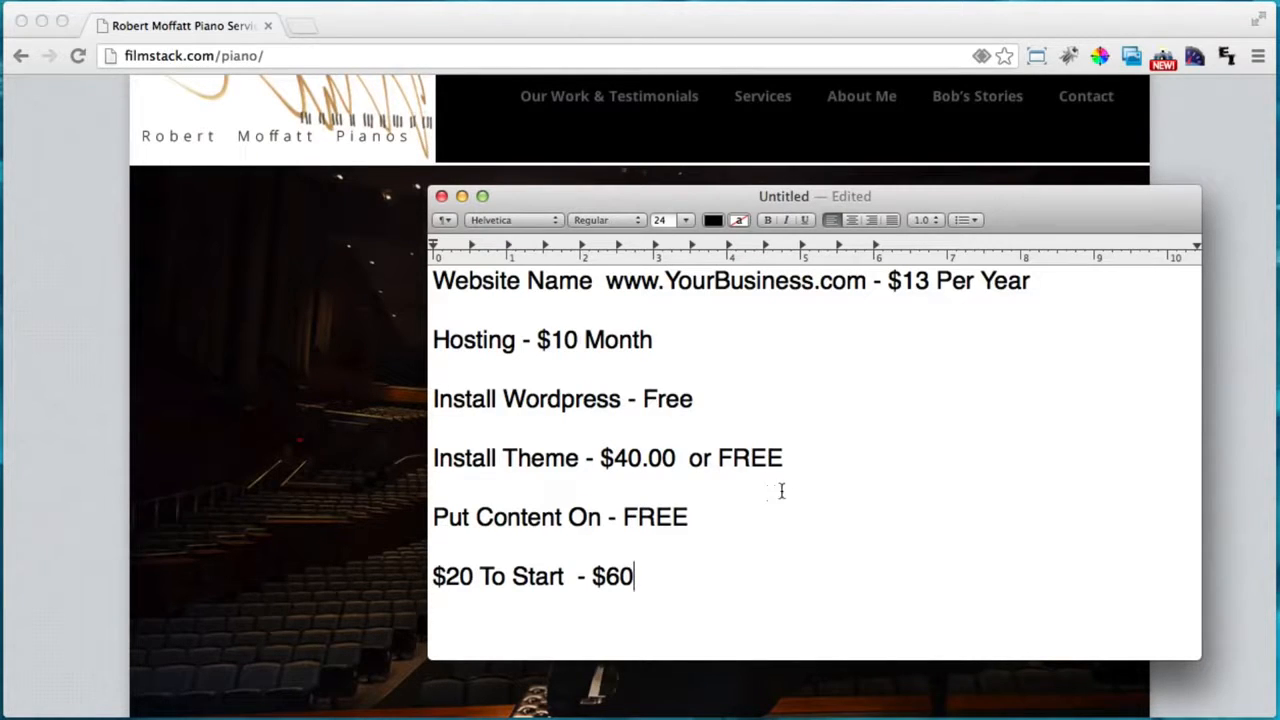
# - Delete the total line and minimize the TextEdit cost notes
pyautogui.moveTo(664, 576); pyautogui.dragTo(434, 576)
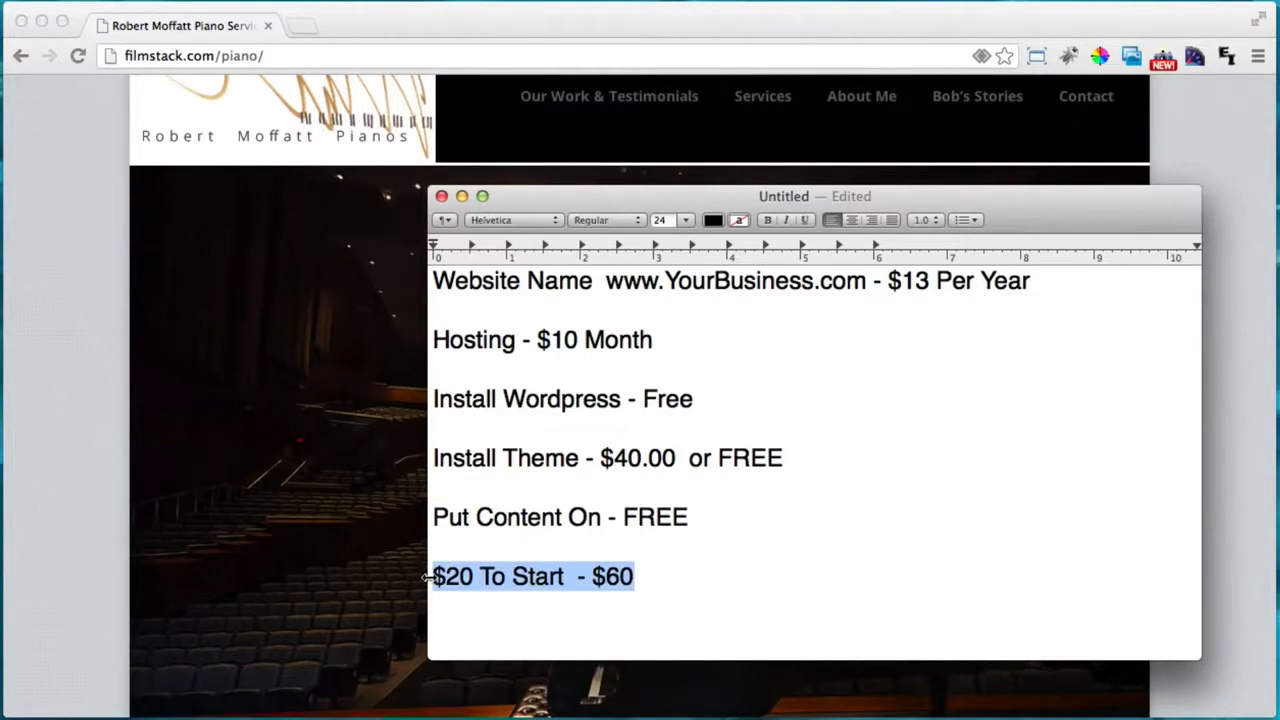
pyautogui.press('BackSpace')
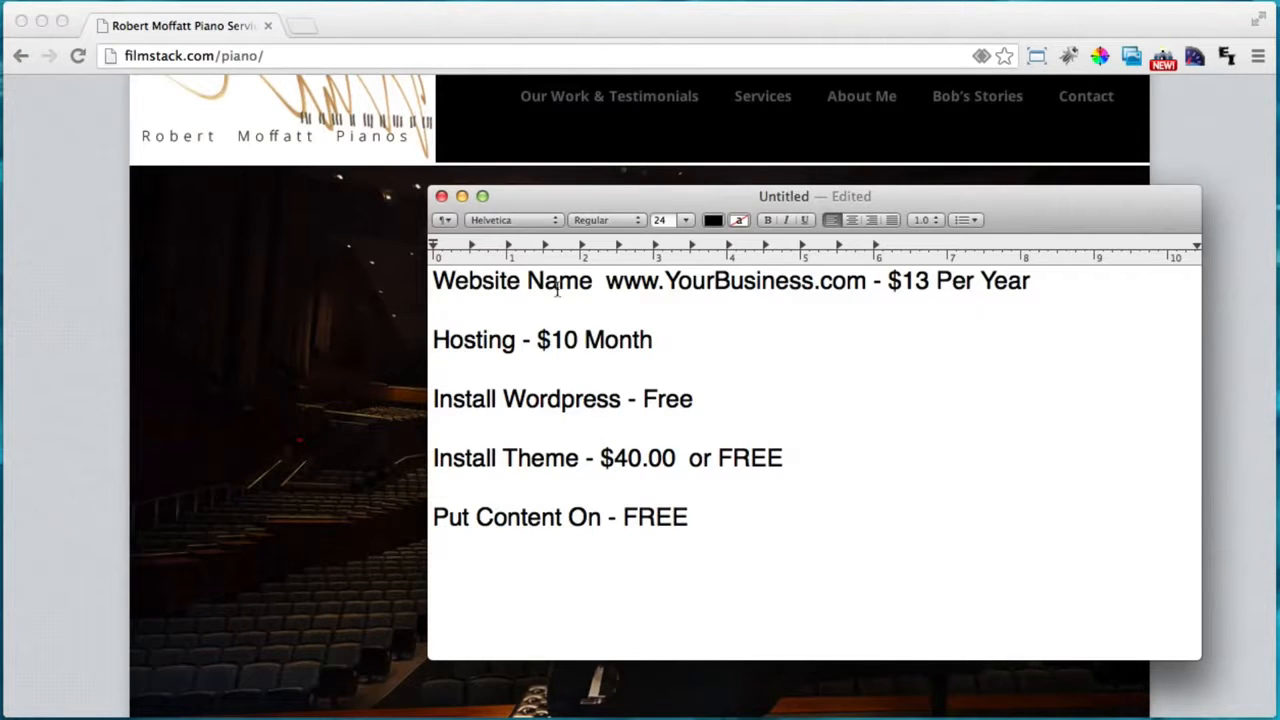
pyautogui.moveTo(433, 281); pyautogui.dragTo(692, 340)
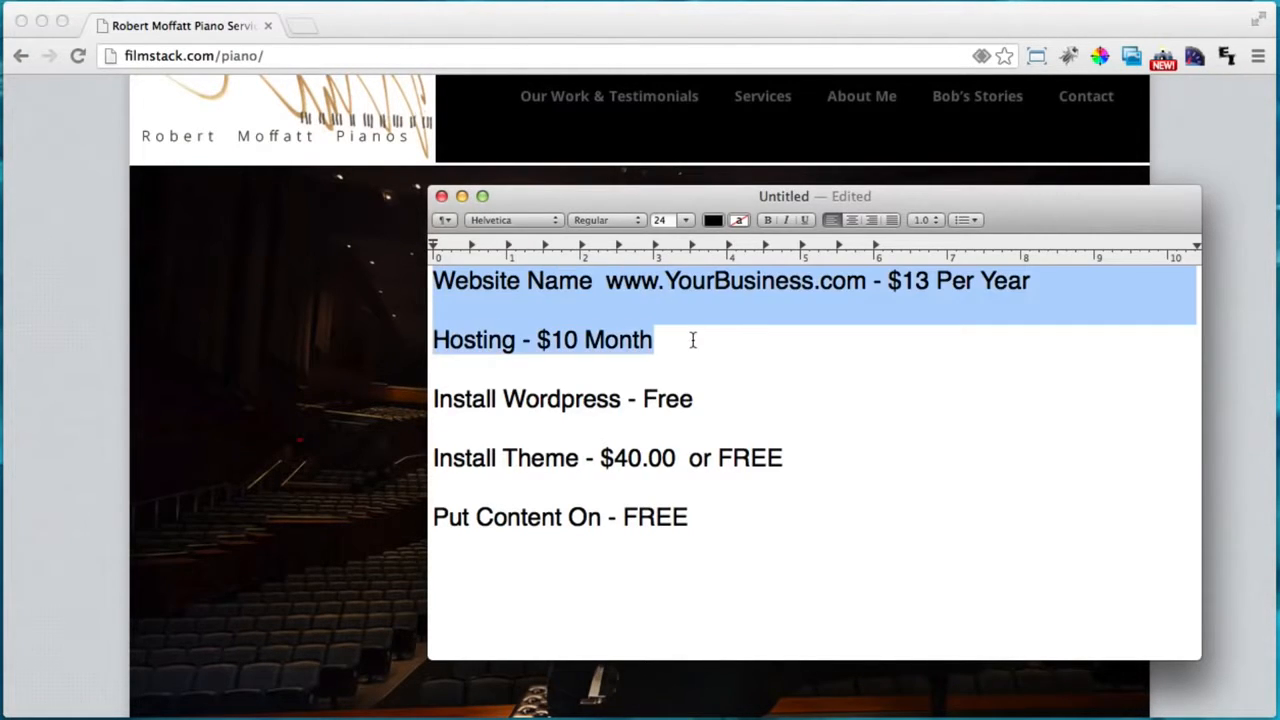
pyautogui.click(693, 350)
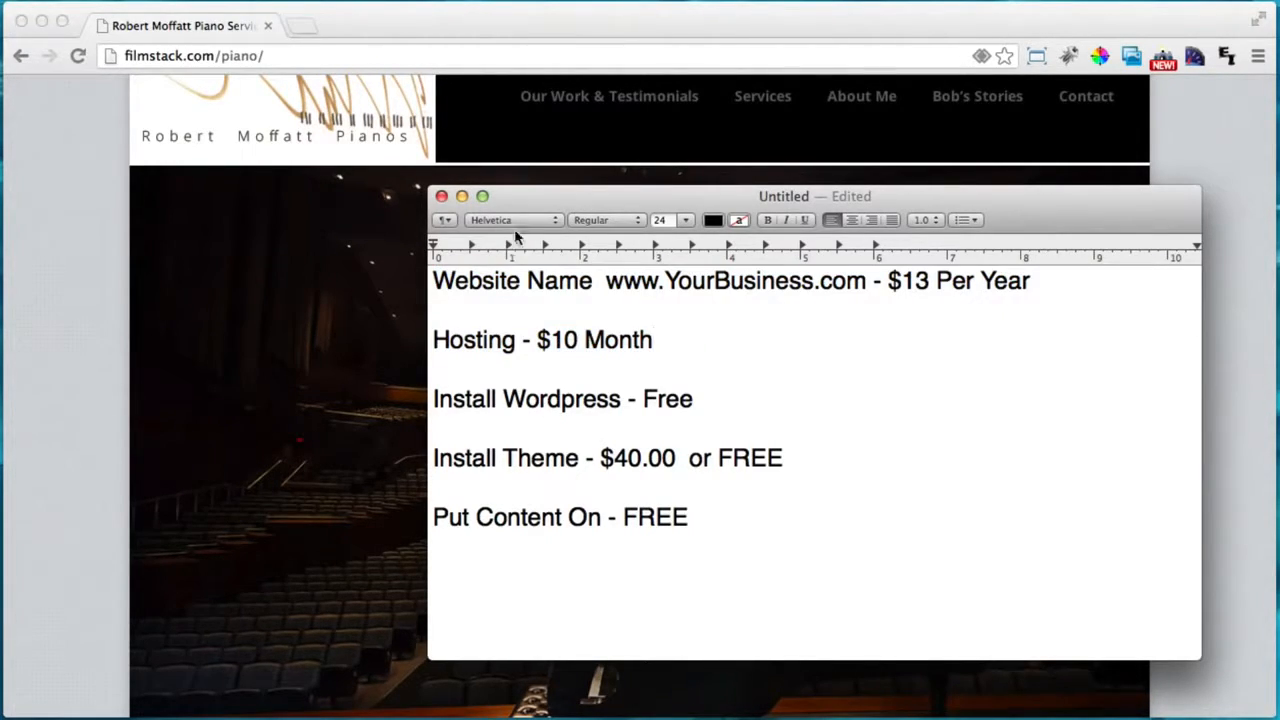
pyautogui.click(461, 197)
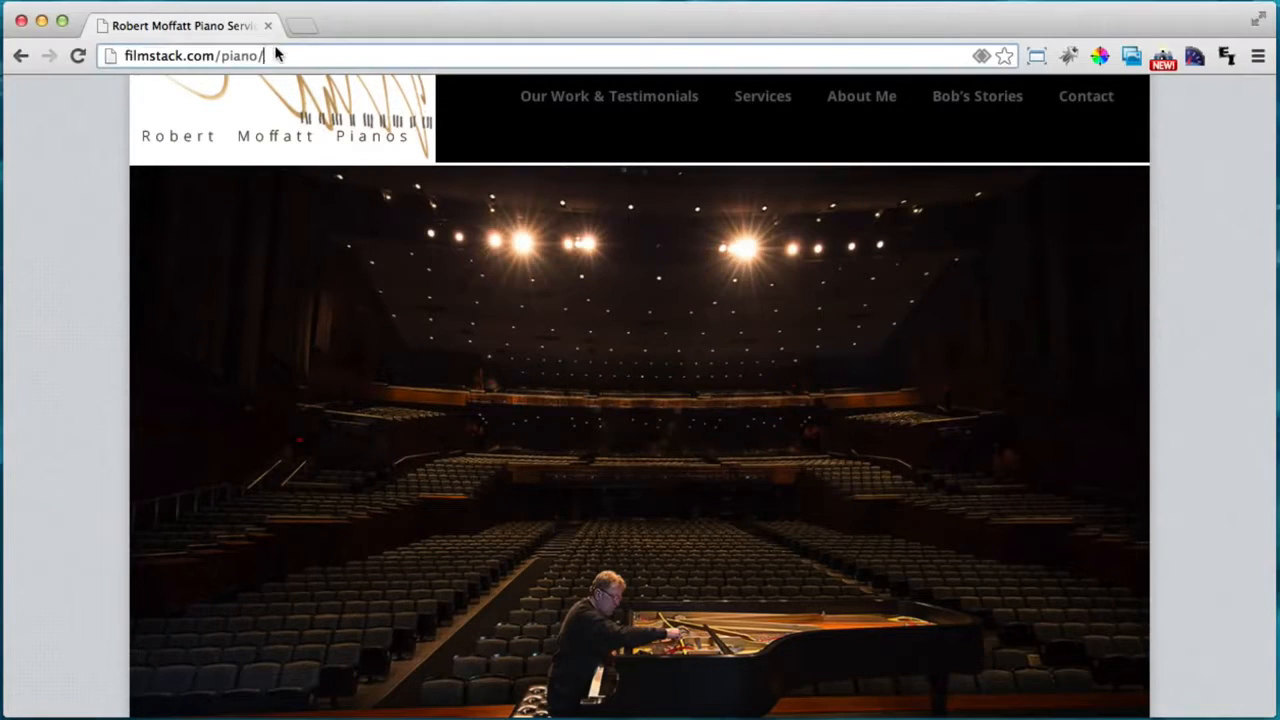
pyautogui.click(275, 52)
pyautogui.write('www.h')
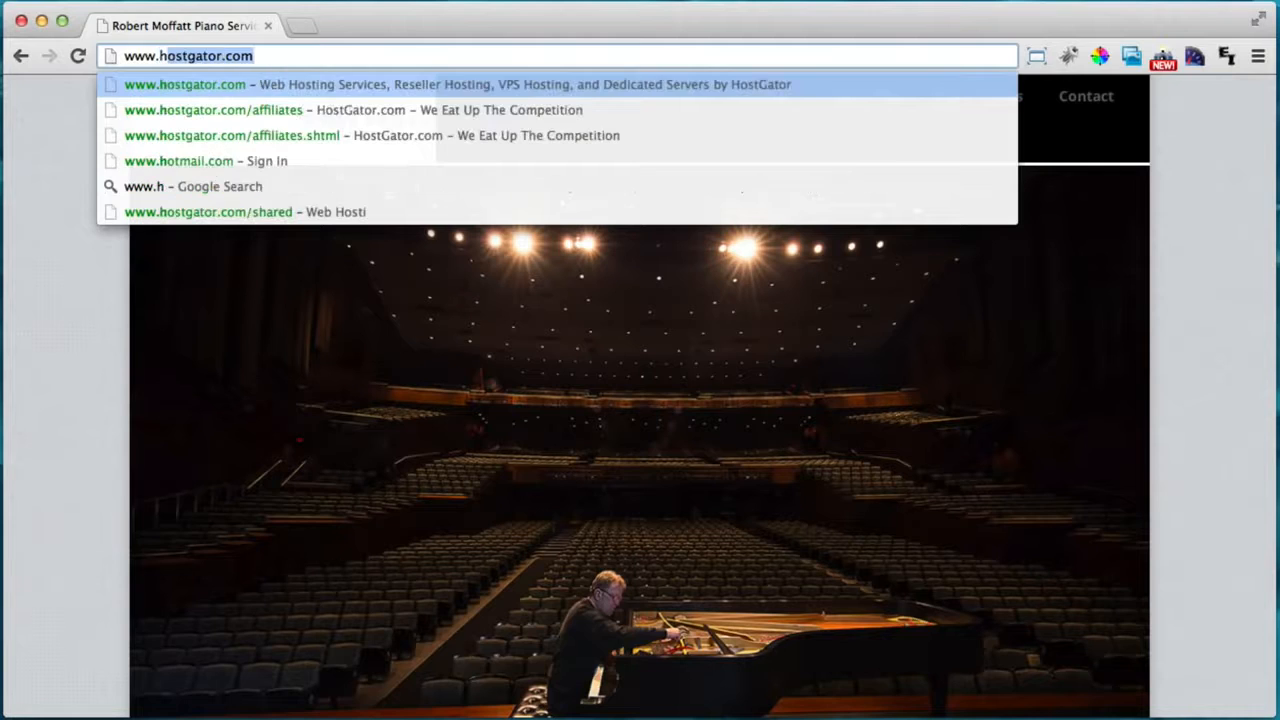
pyautogui.write('ost')
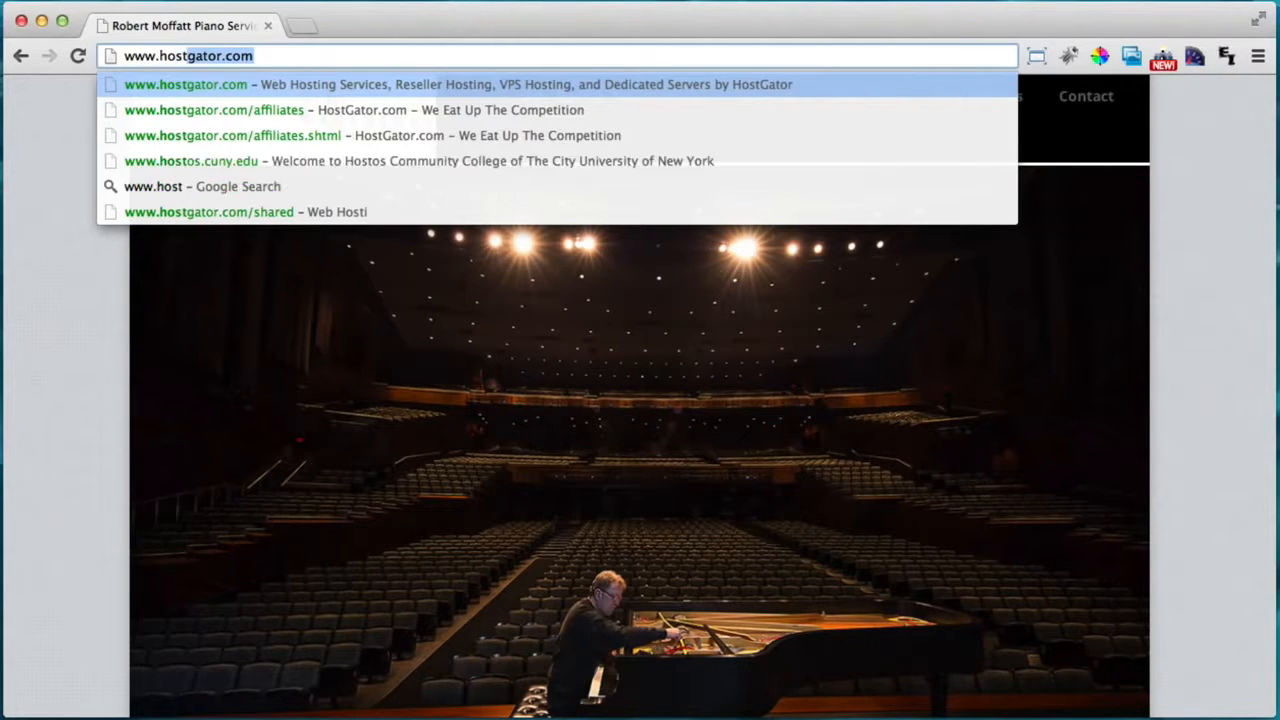
pyautogui.write('gator.com')
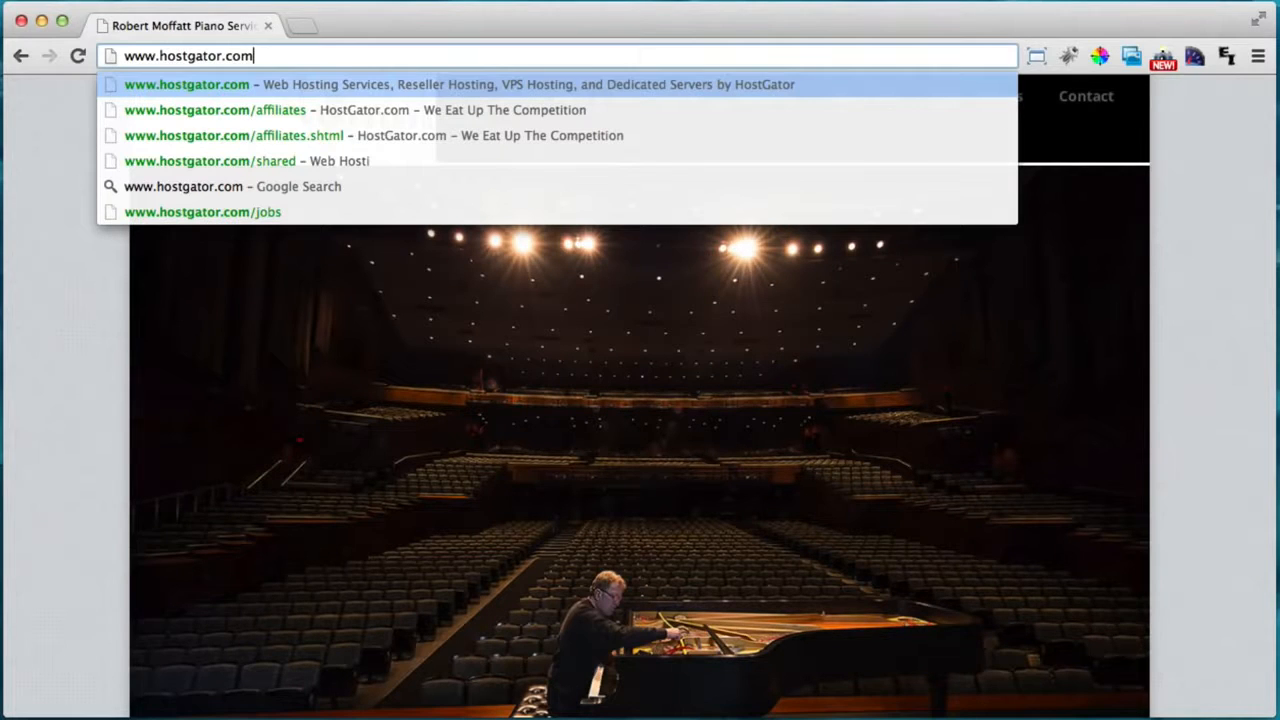
pyautogui.press('Return')
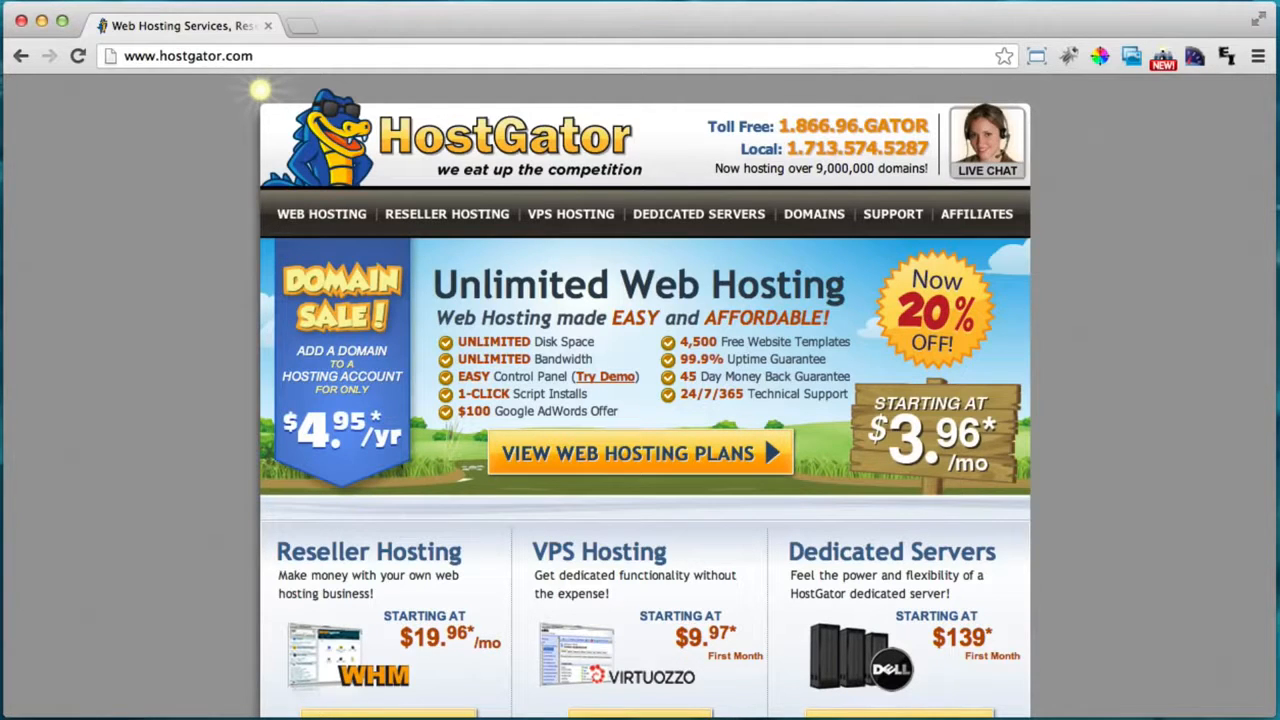
# - Bring the pricing notes back briefly, then minimize them to reveal HostGator
pyautogui.press('super+Tab')
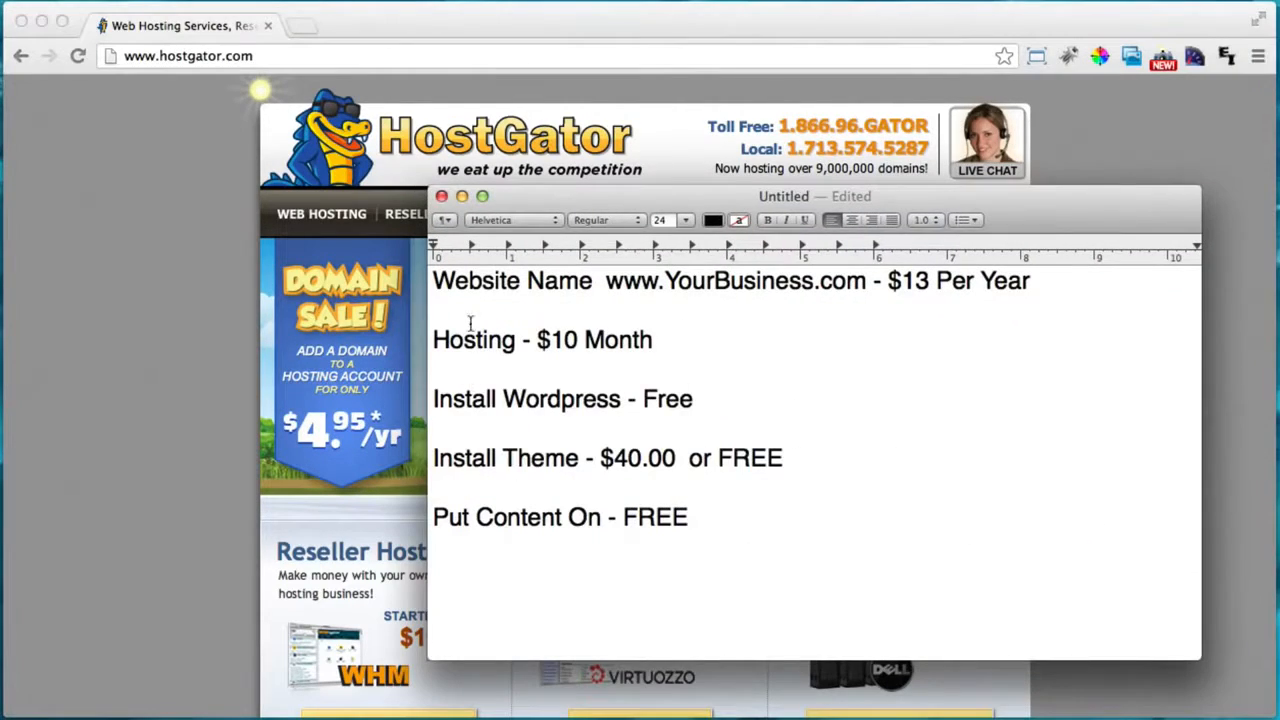
pyautogui.moveTo(432, 282); pyautogui.dragTo(586, 341)
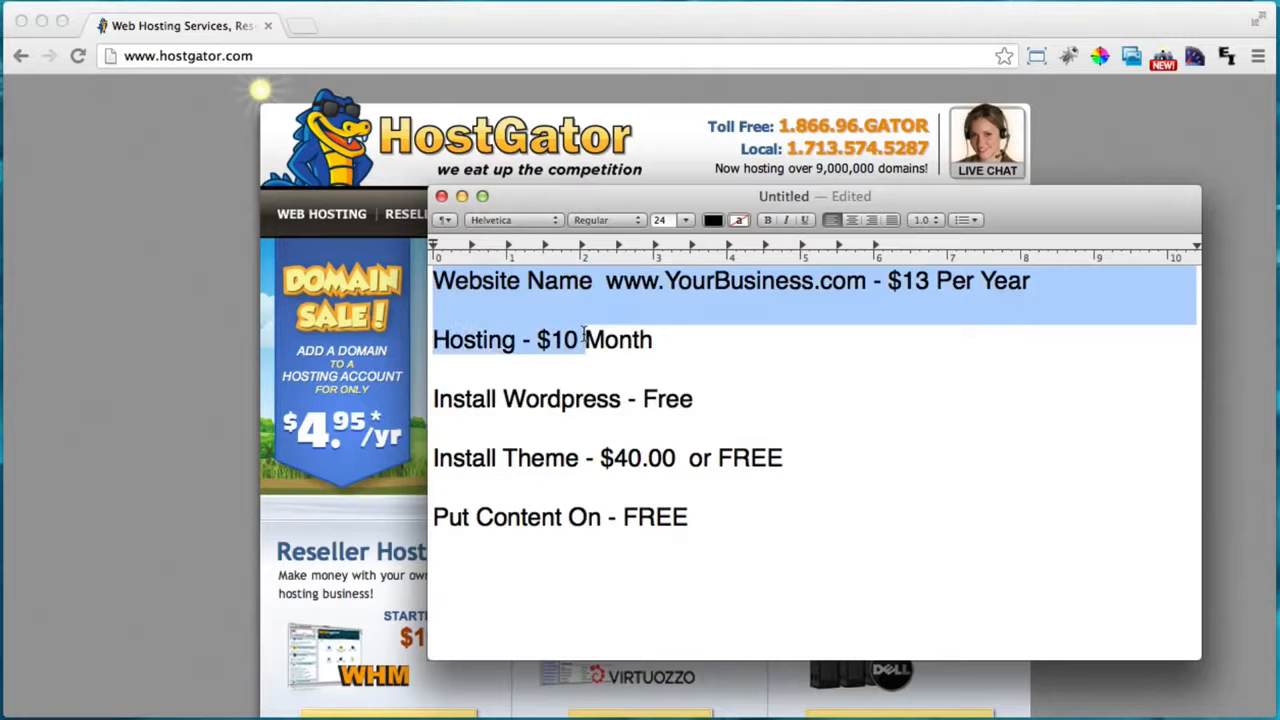
pyautogui.click(698, 346)
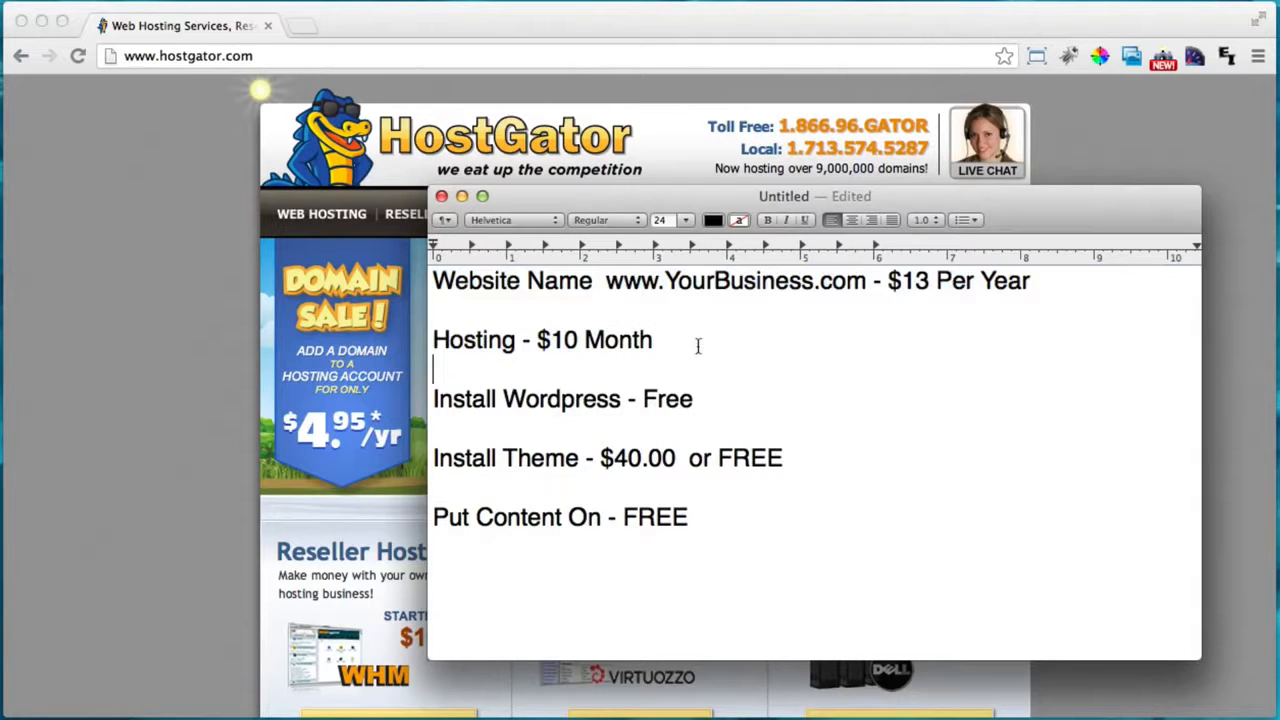
pyautogui.click(461, 196)
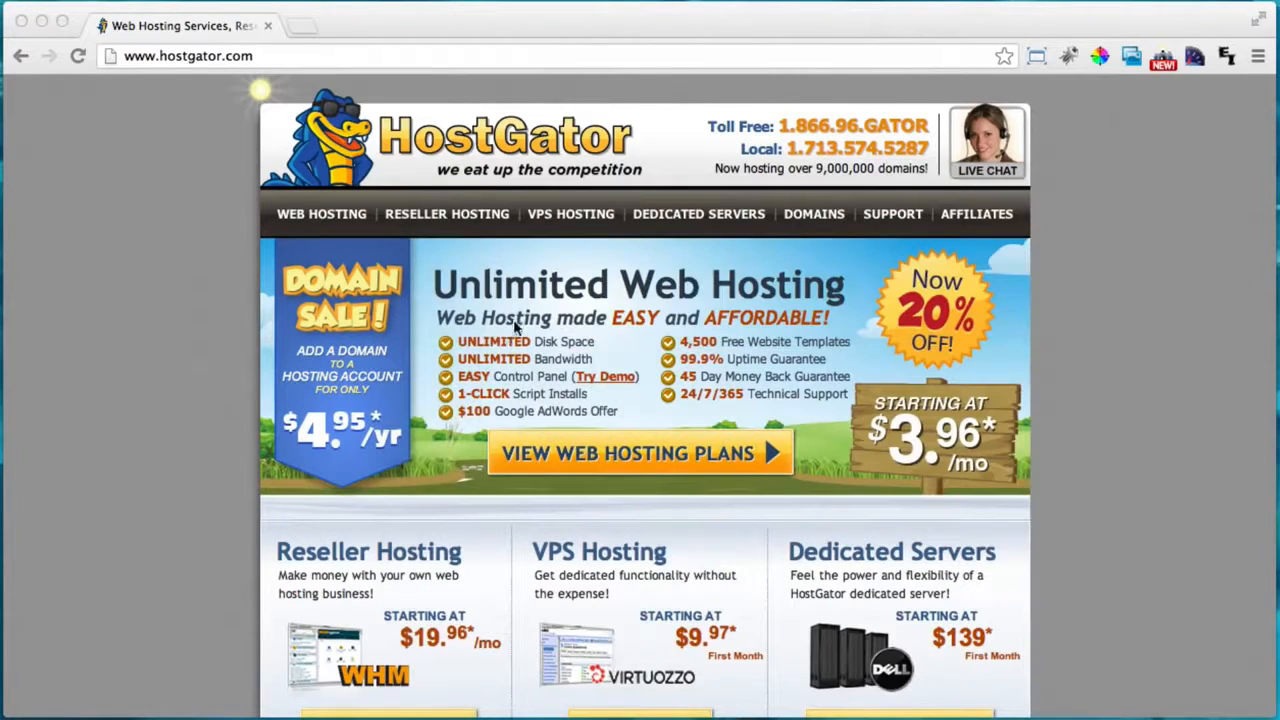
# - Open HostGator's Web Hosting page and browse the Hatchling, Baby and Business plan boxes
pyautogui.click(346, 220)
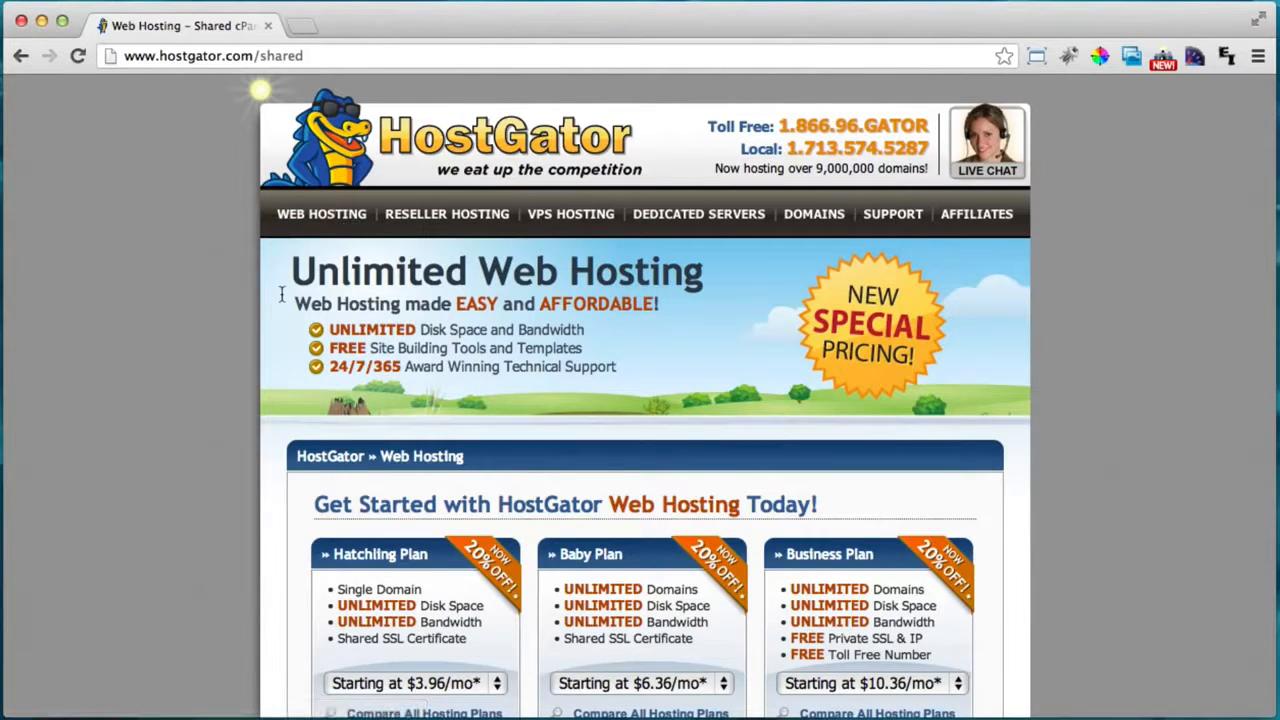
pyautogui.scroll(-2, 246, 317)
pyautogui.scroll(2, 246, 317)
pyautogui.scroll(-3, 1165, 297)
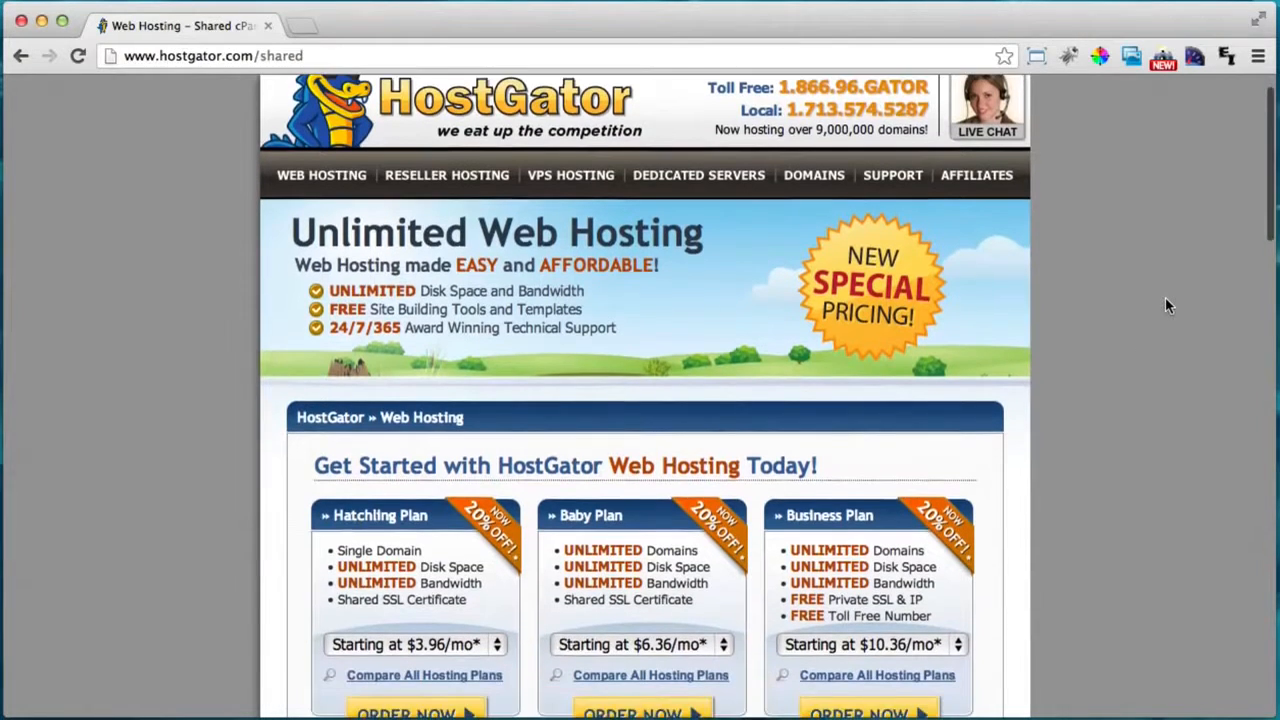
pyautogui.scroll(3, 1165, 297)
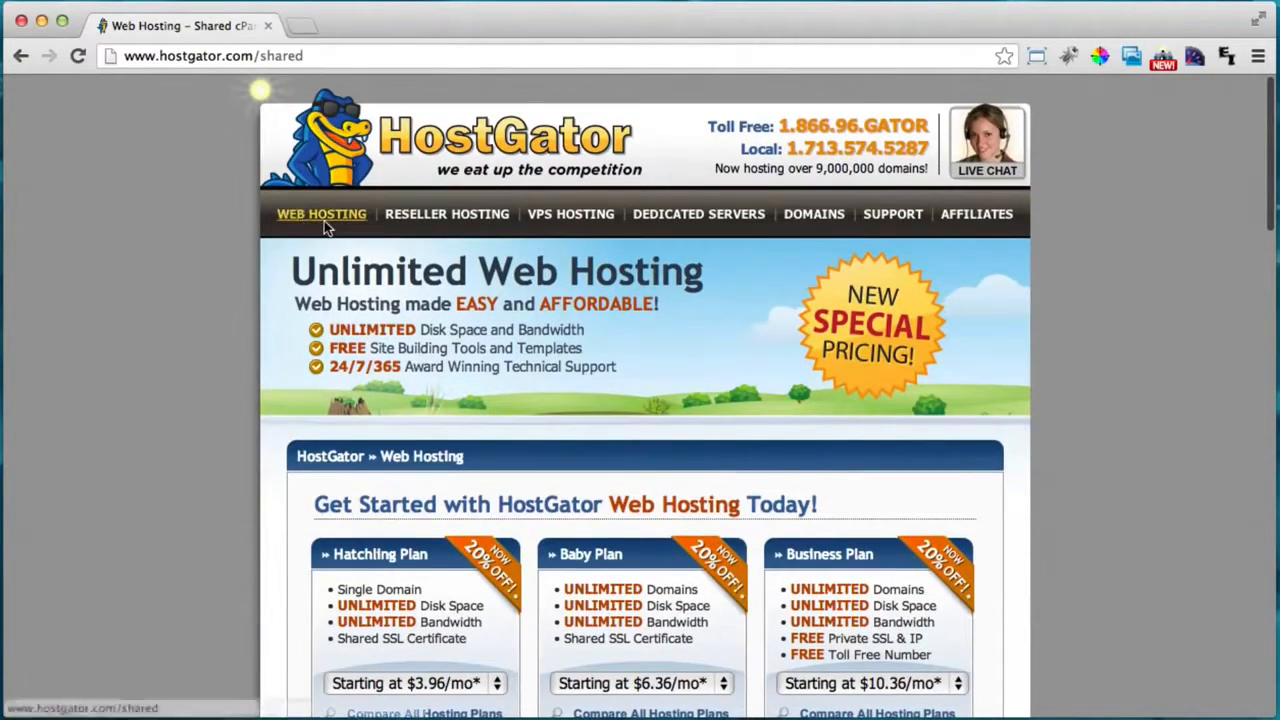
pyautogui.scroll(-3, 390, 390)
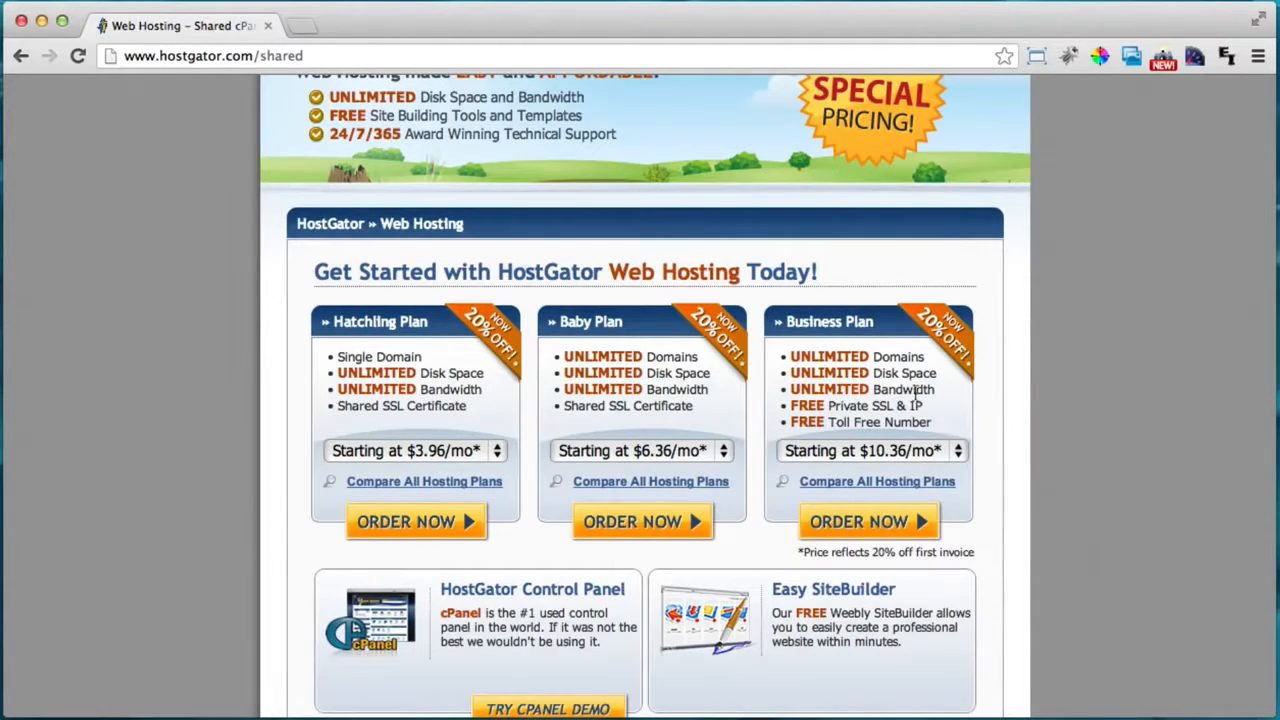
pyautogui.scroll(2, 993, 398)
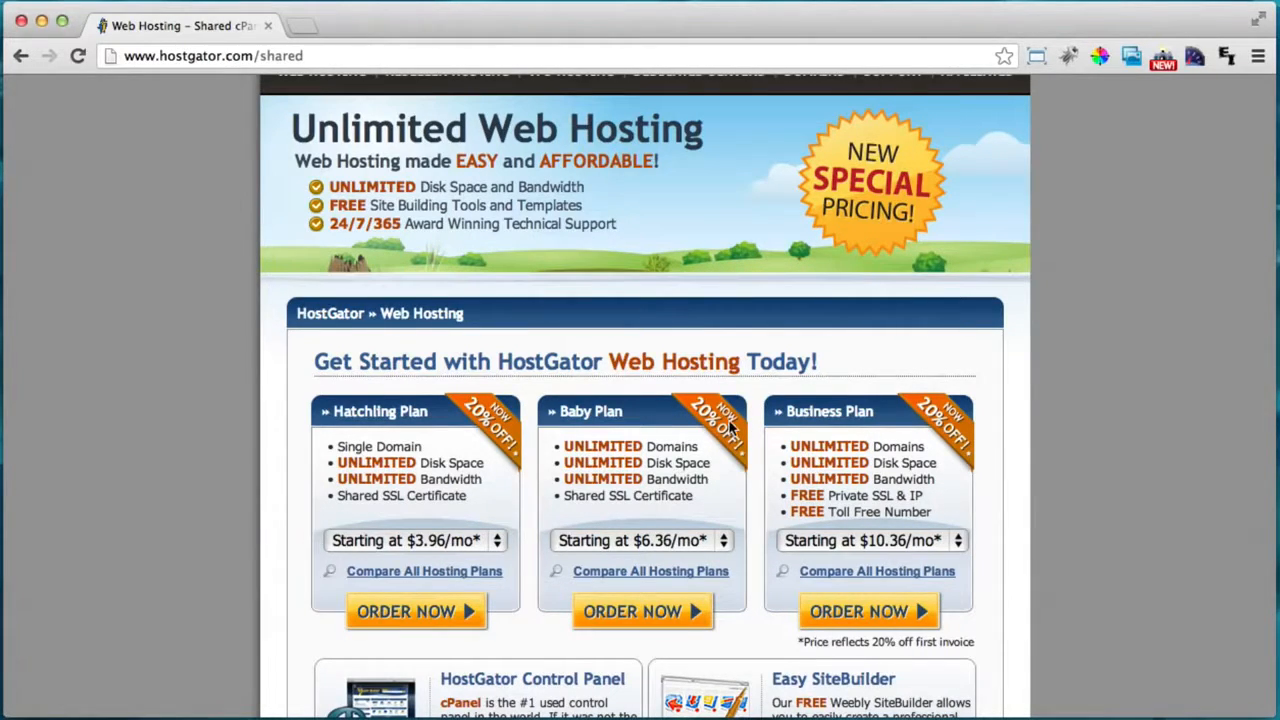
pyautogui.scroll(-2, 729, 424)
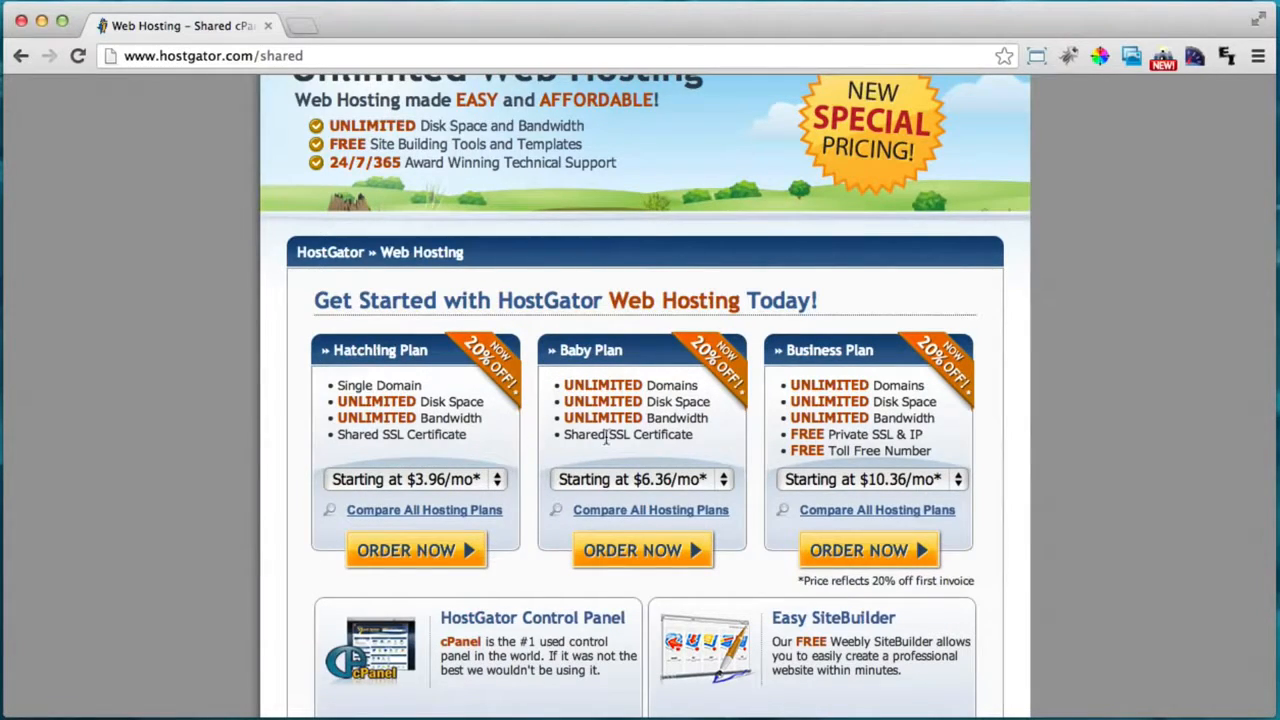
# - Set the Baby Plan to Monthly billing at $7.96/mo and order it
pyautogui.moveTo(566, 386); pyautogui.dragTo(697, 381)
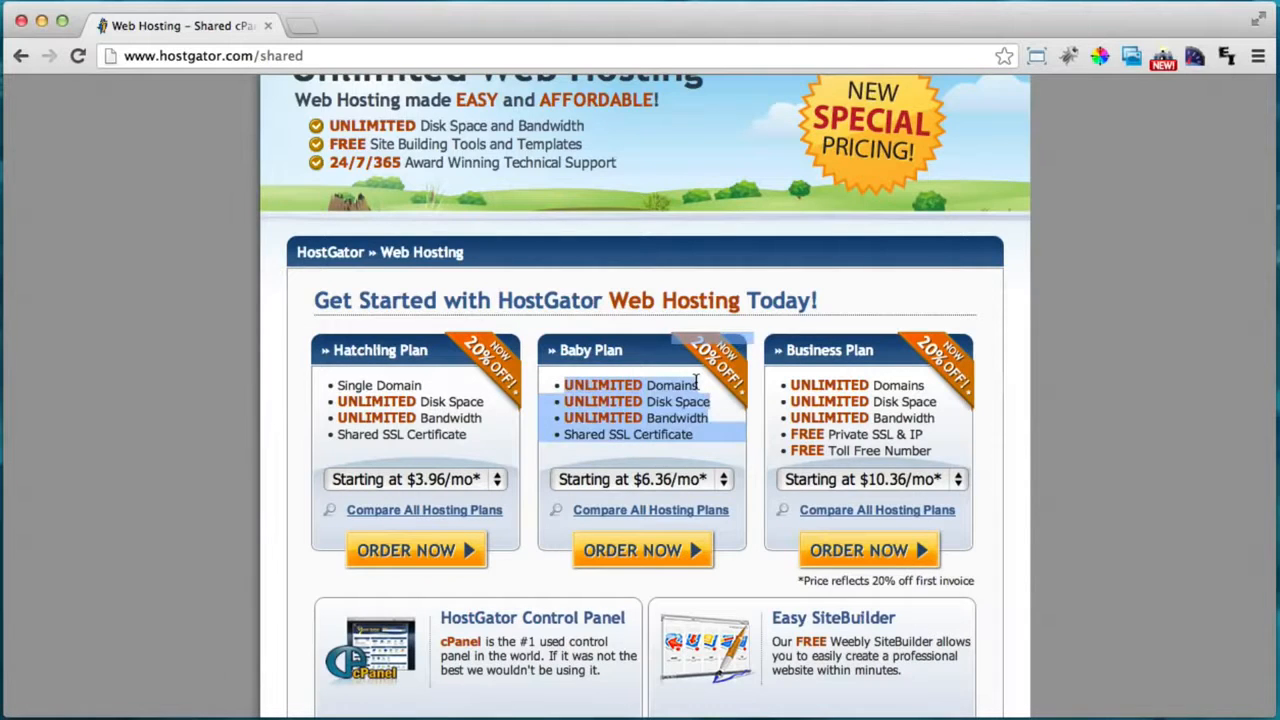
pyautogui.click(697, 381)
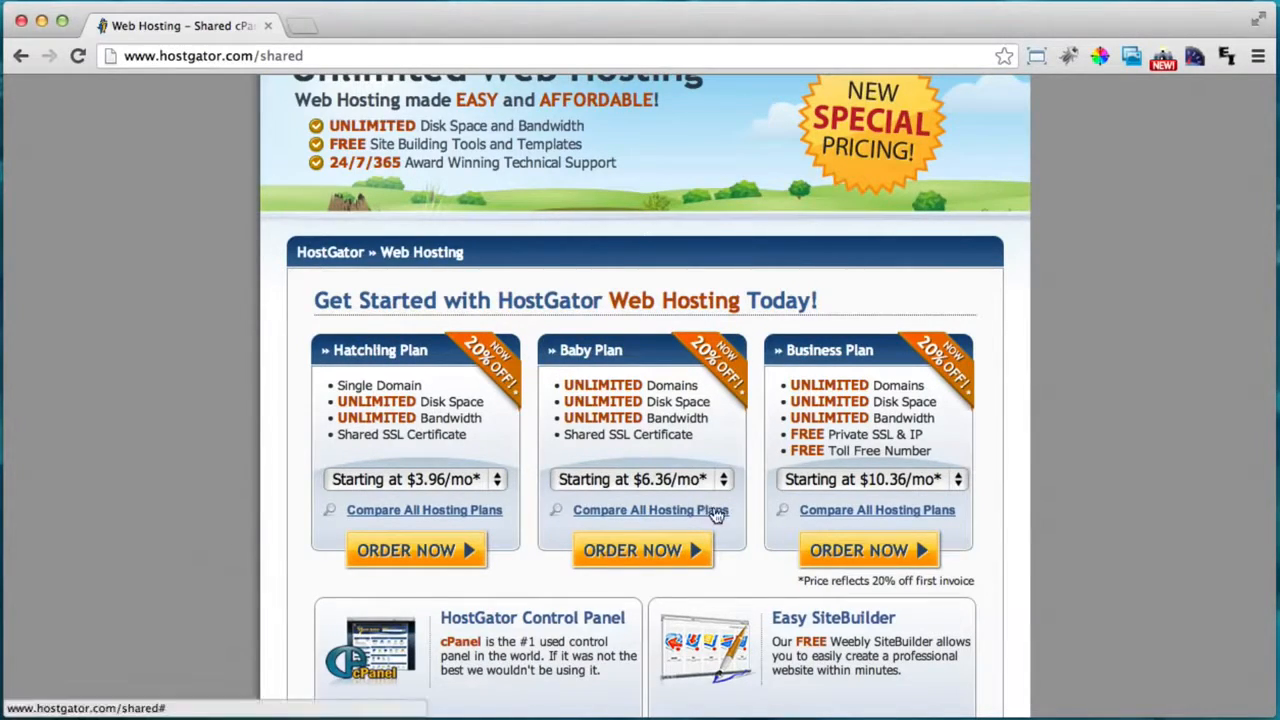
pyautogui.scroll(2, 720, 478)
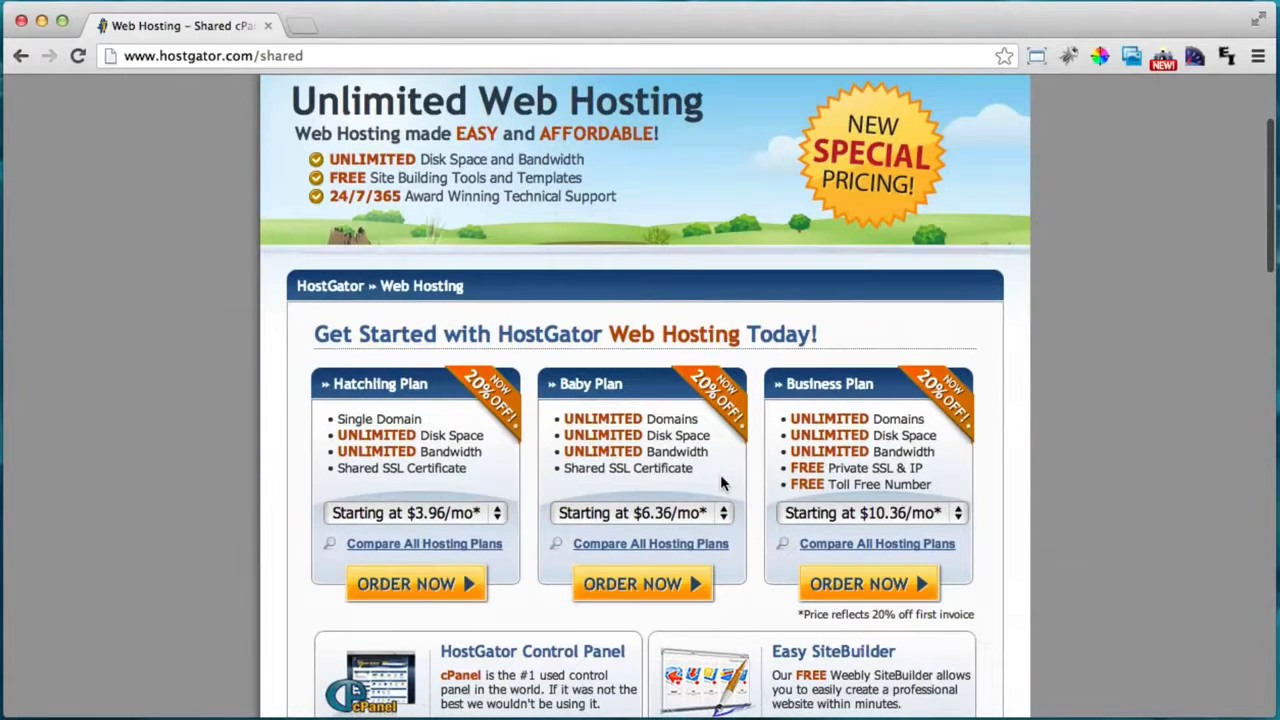
pyautogui.click(697, 518)
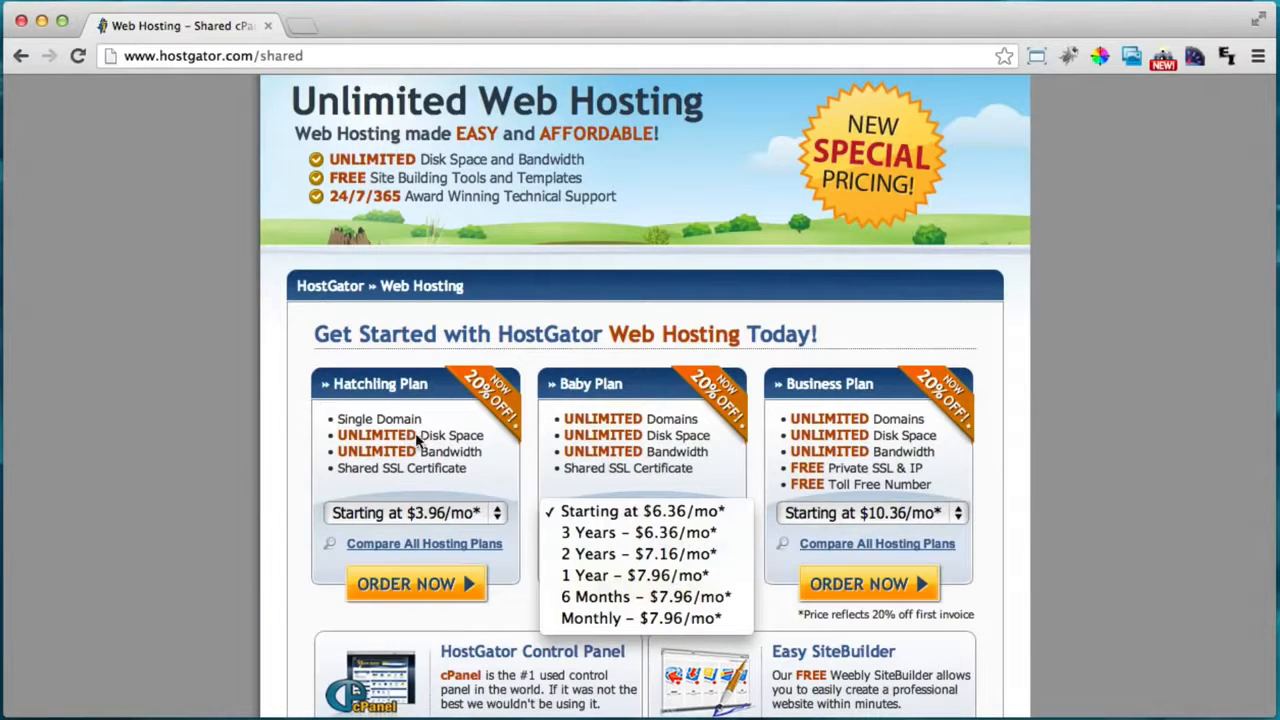
pyautogui.click(640, 620)
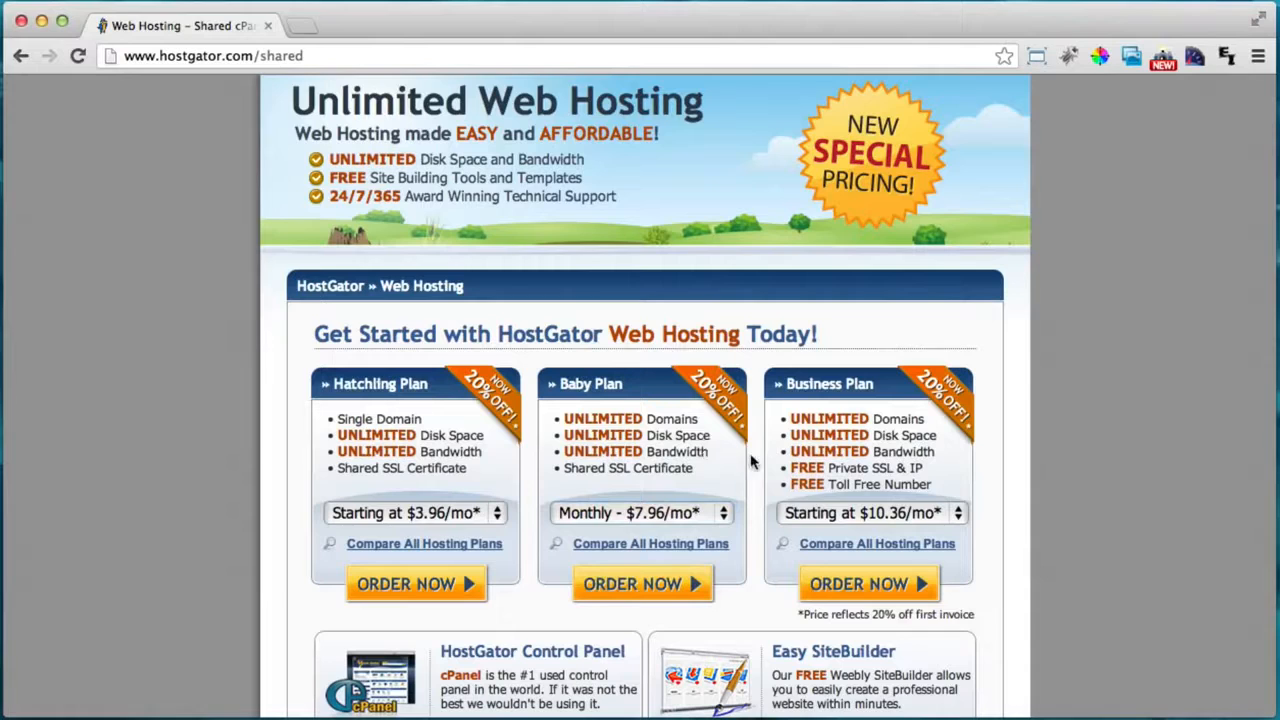
pyautogui.scroll(-1, 727, 512)
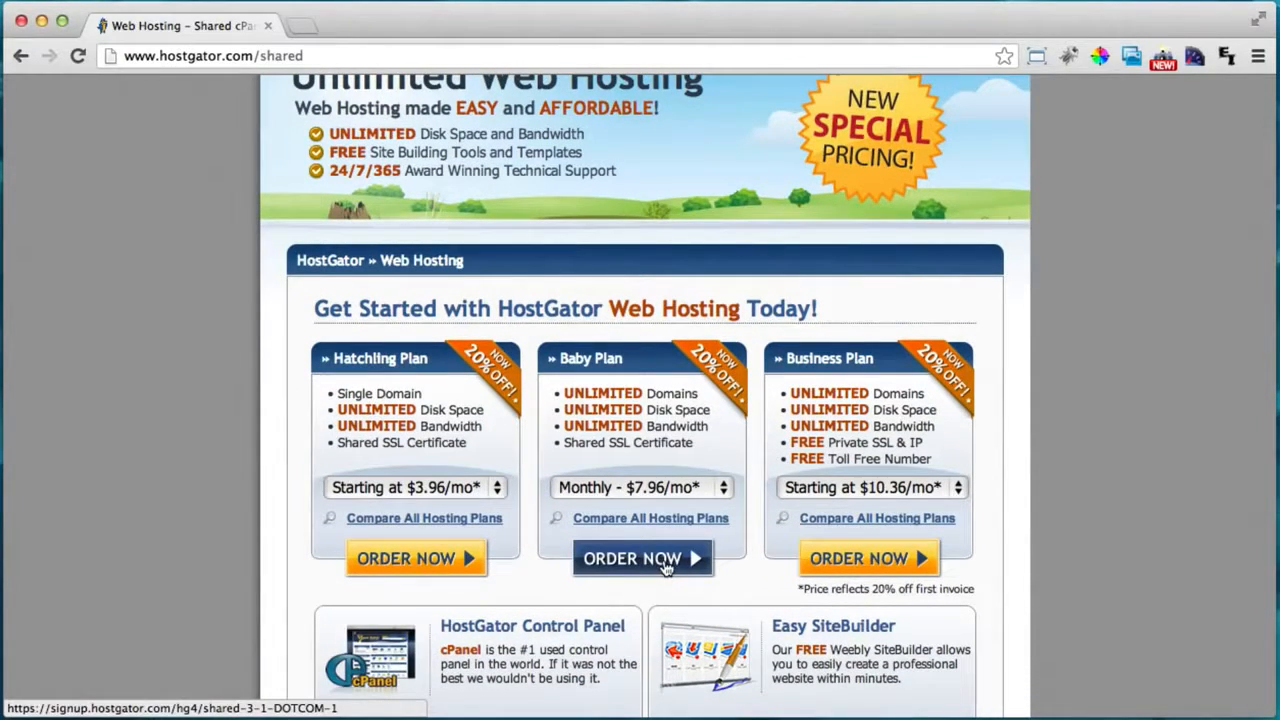
pyautogui.click(666, 566)
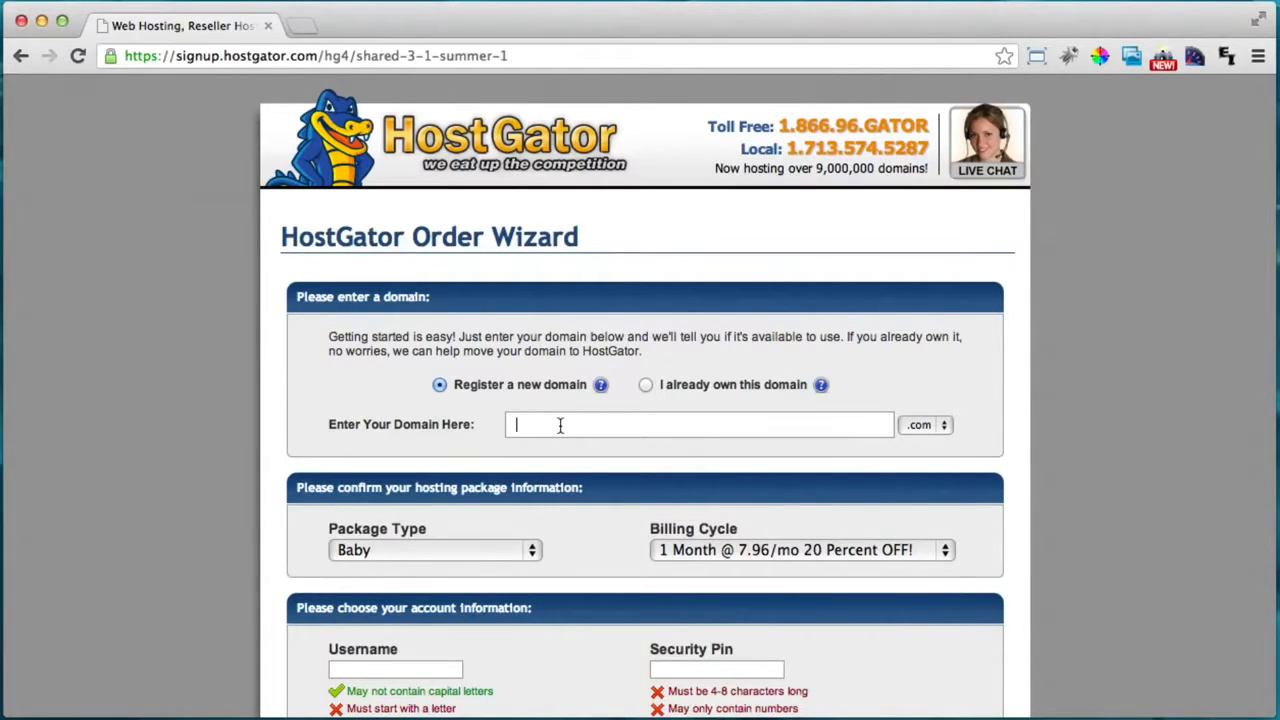
# - Enter the piano business's domain name with the .com extension in the Order Wizard
pyautogui.write('robertmoffattpianos')
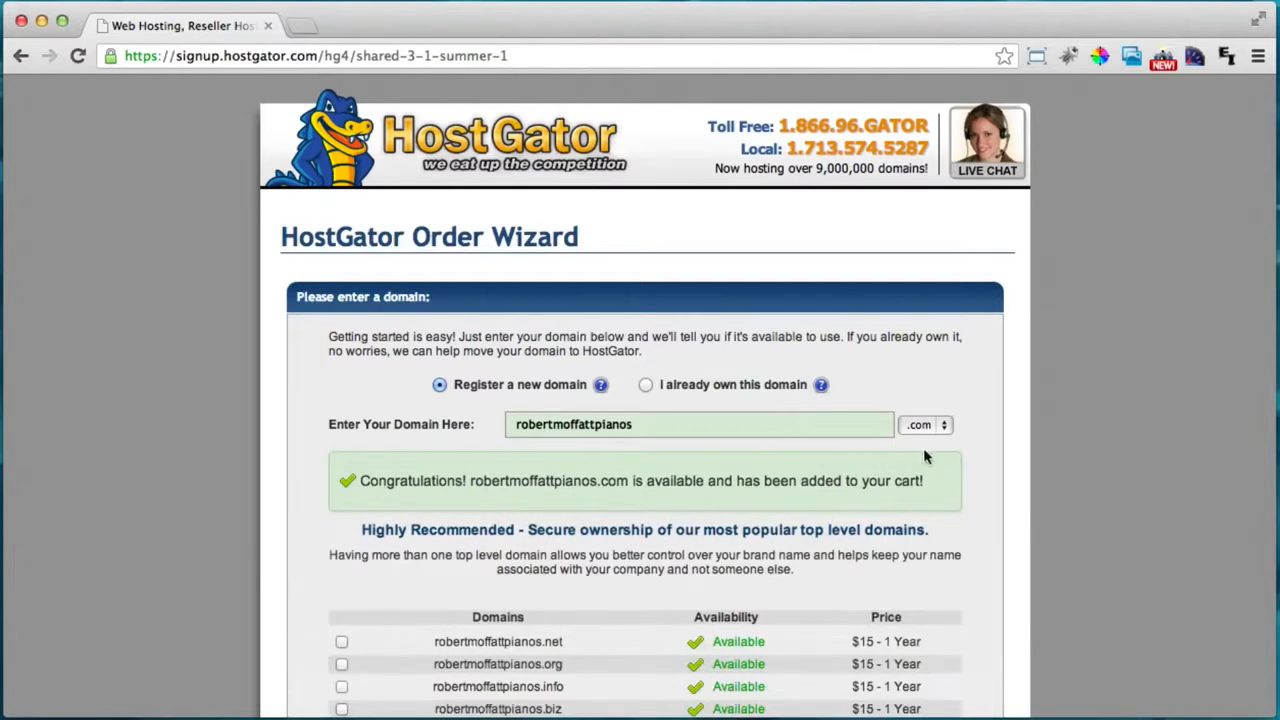
pyautogui.click(938, 427)
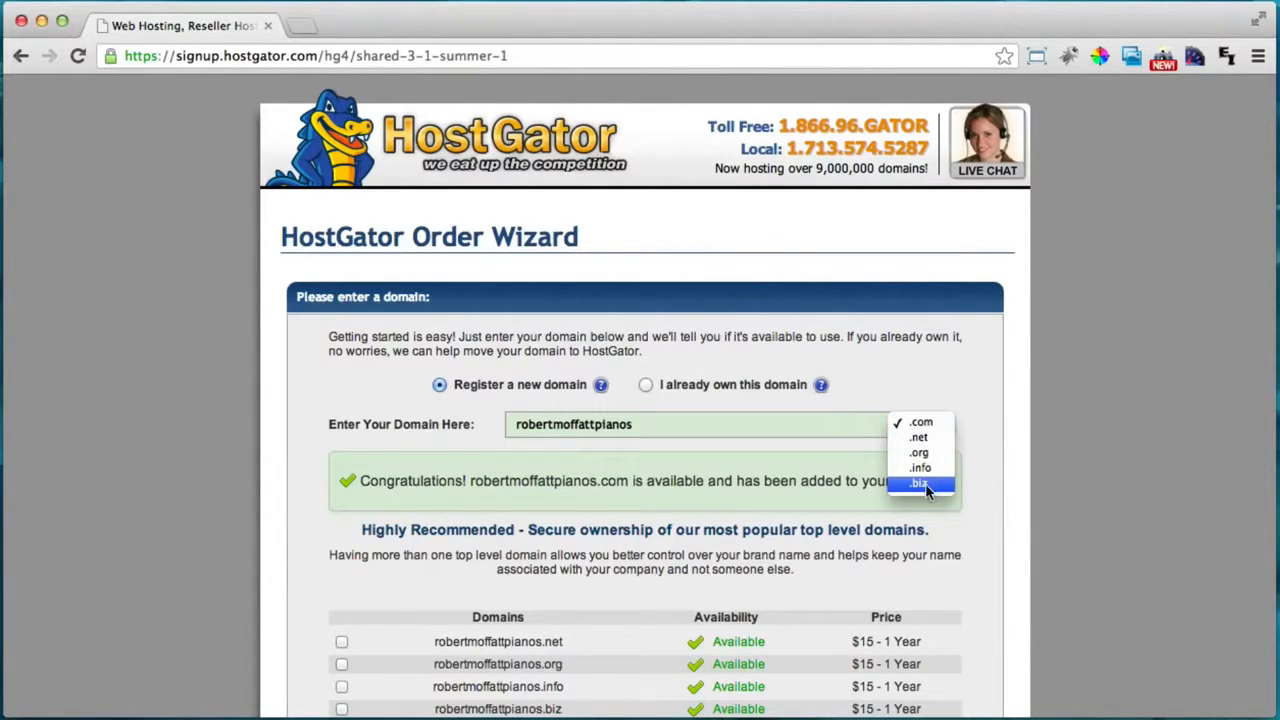
pyautogui.click(928, 423)
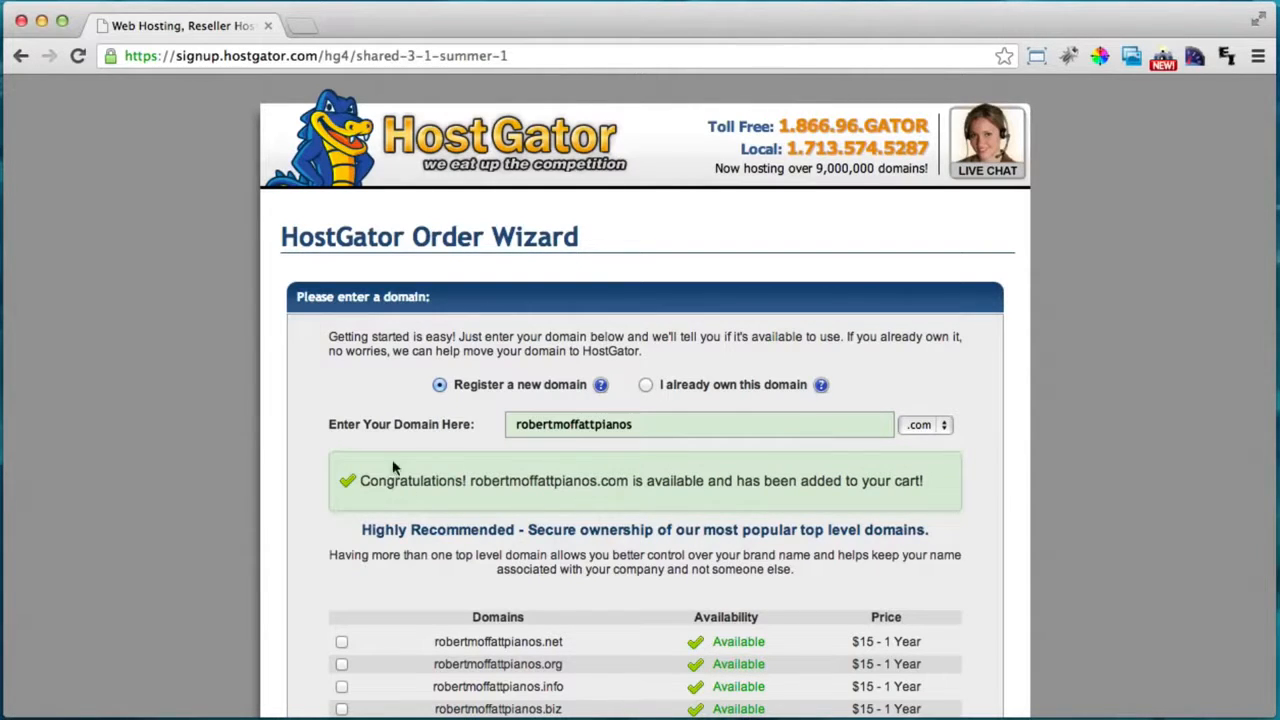
pyautogui.click(943, 427)
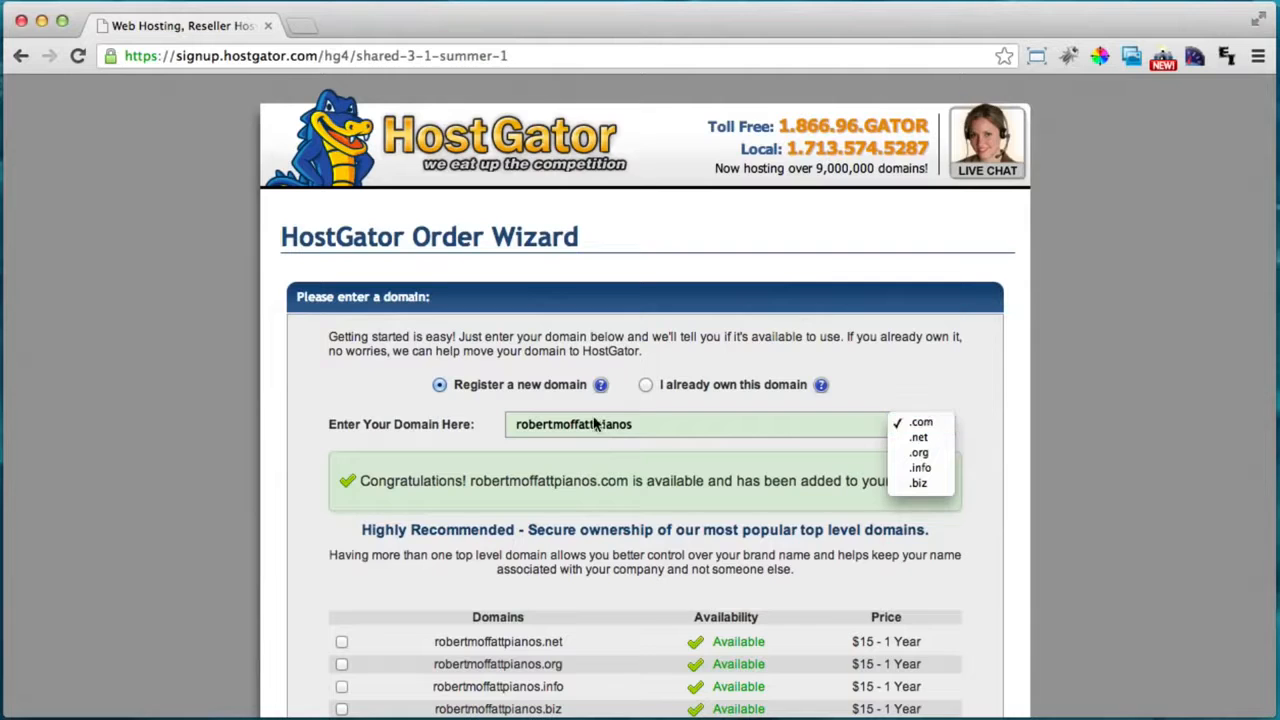
pyautogui.click(928, 426)
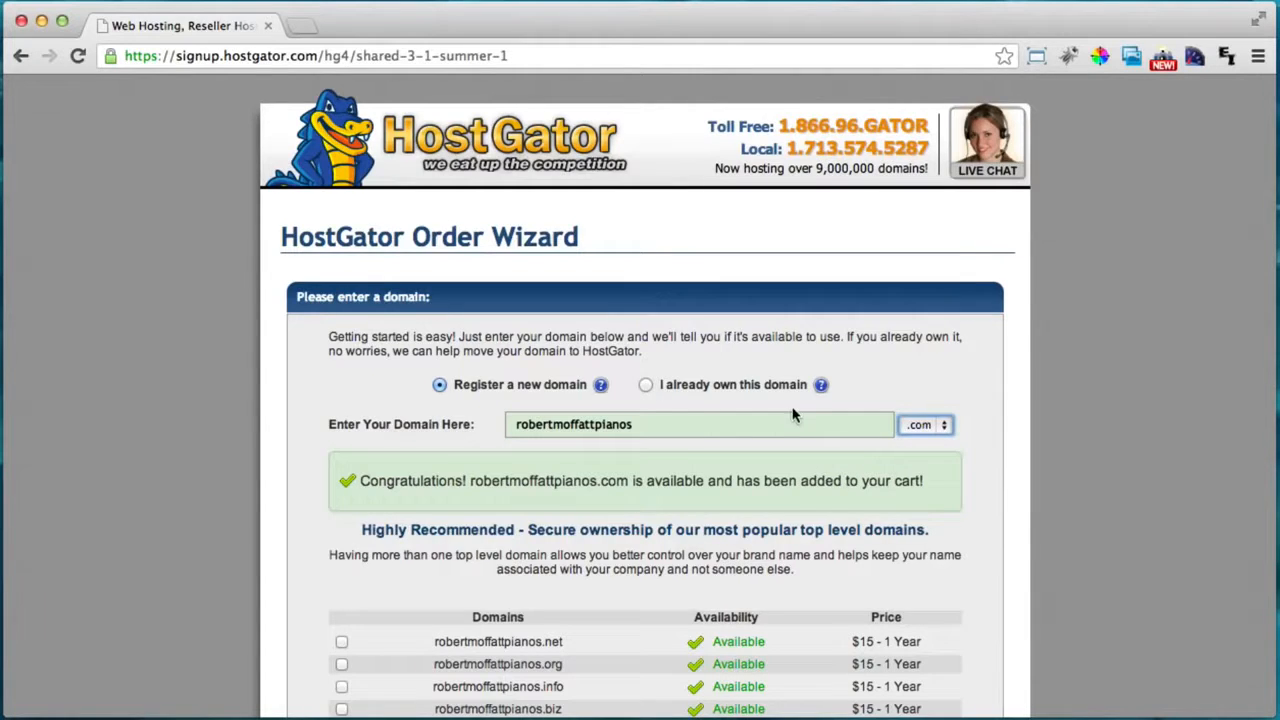
pyautogui.scroll(-2, 793, 410)
pyautogui.scroll(-3, 793, 407)
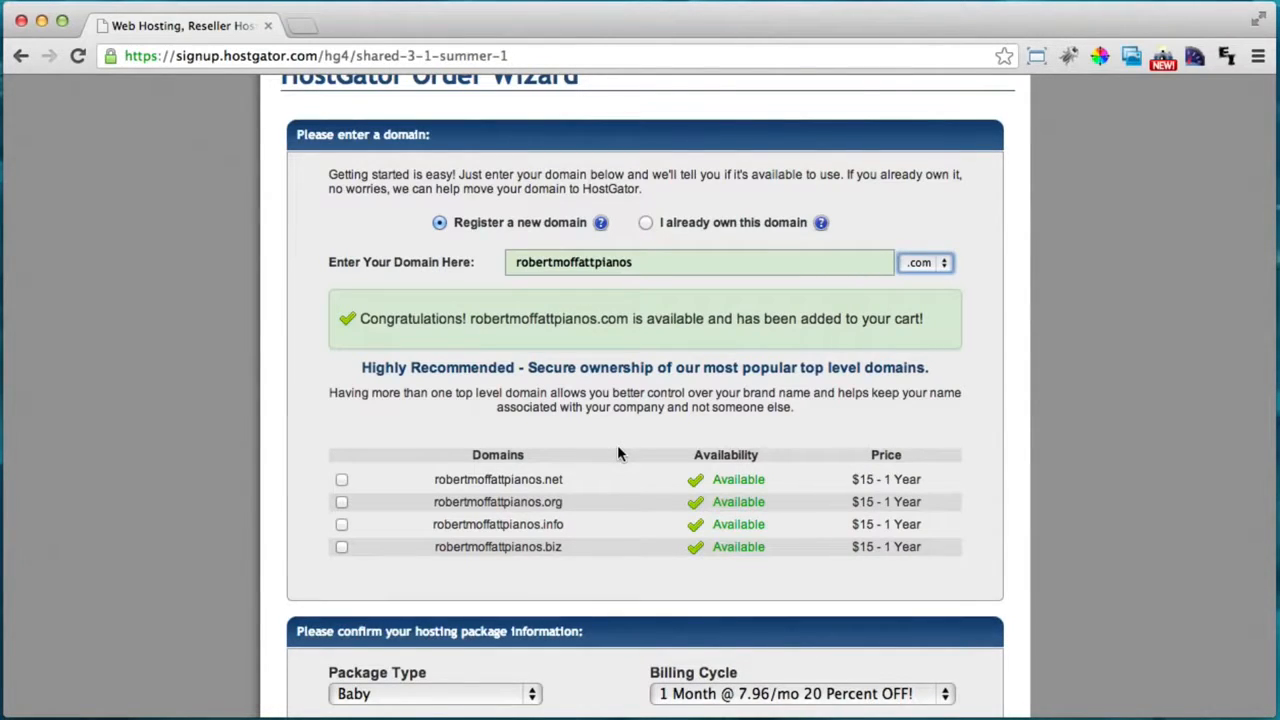
# - Enter an account username and a numeric security PIN in the order form
pyautogui.scroll(-2, 617, 454)
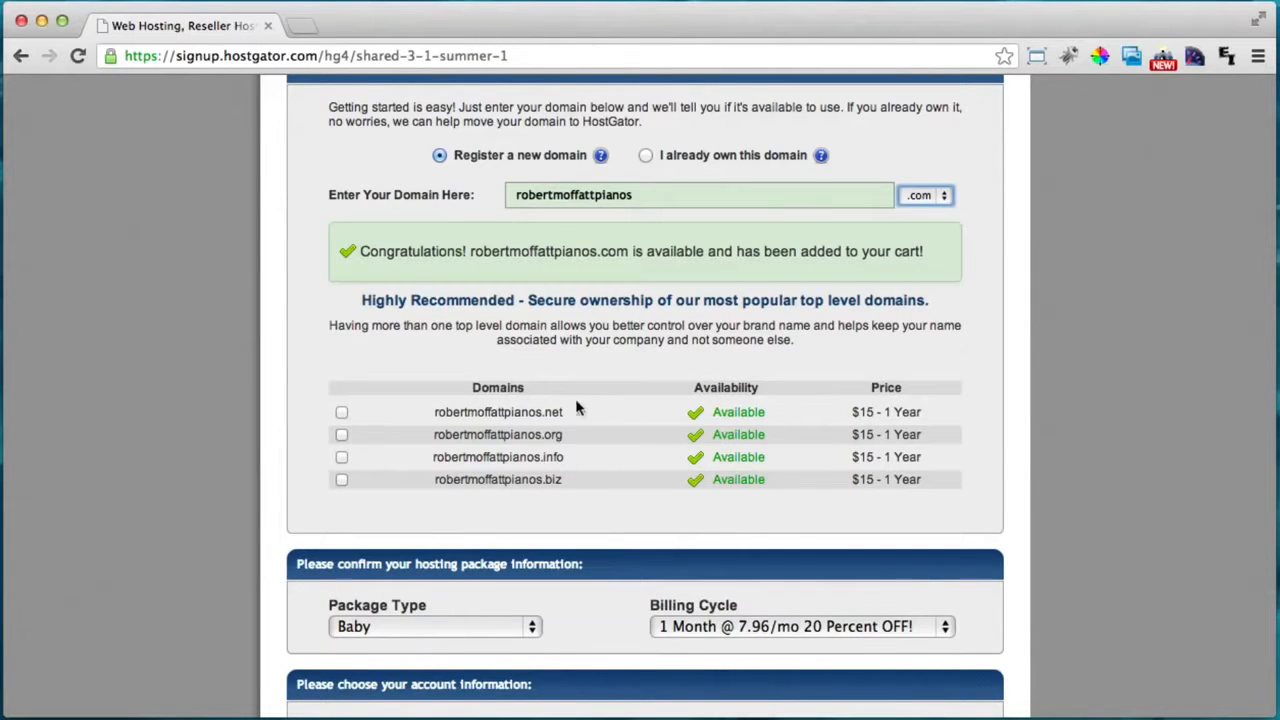
pyautogui.scroll(-2, 475, 366)
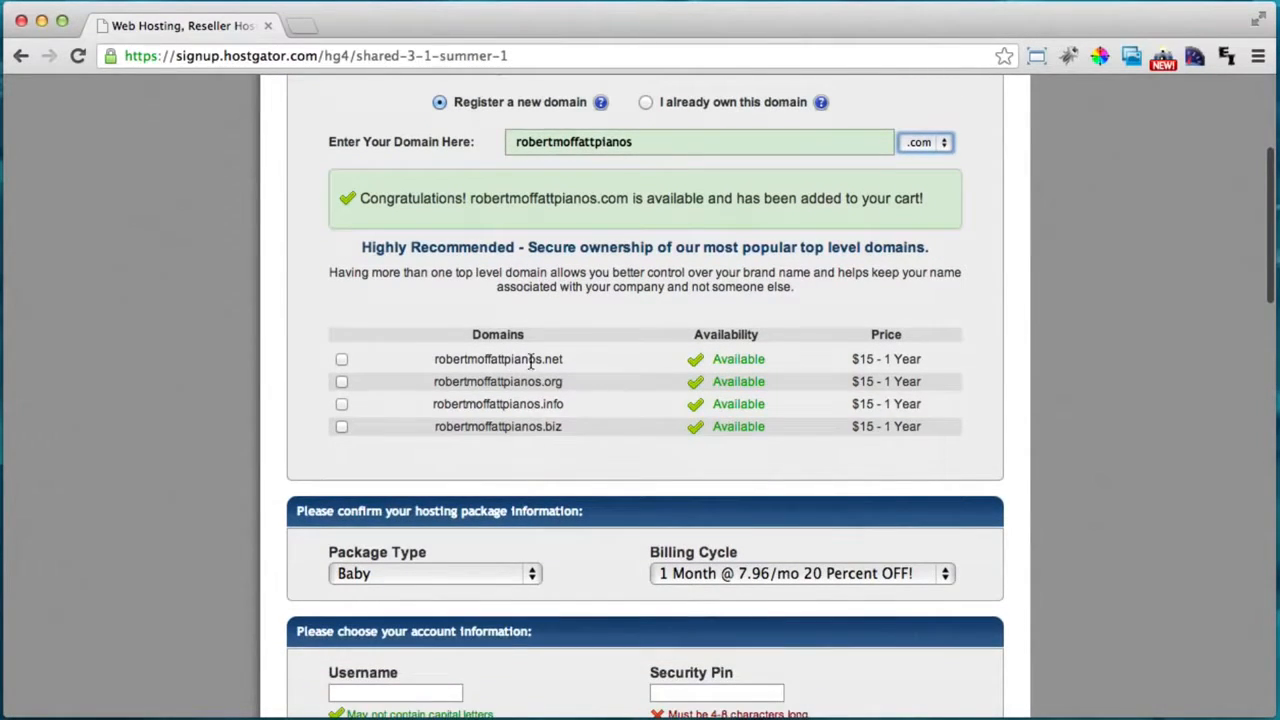
pyautogui.scroll(-2, 530, 364)
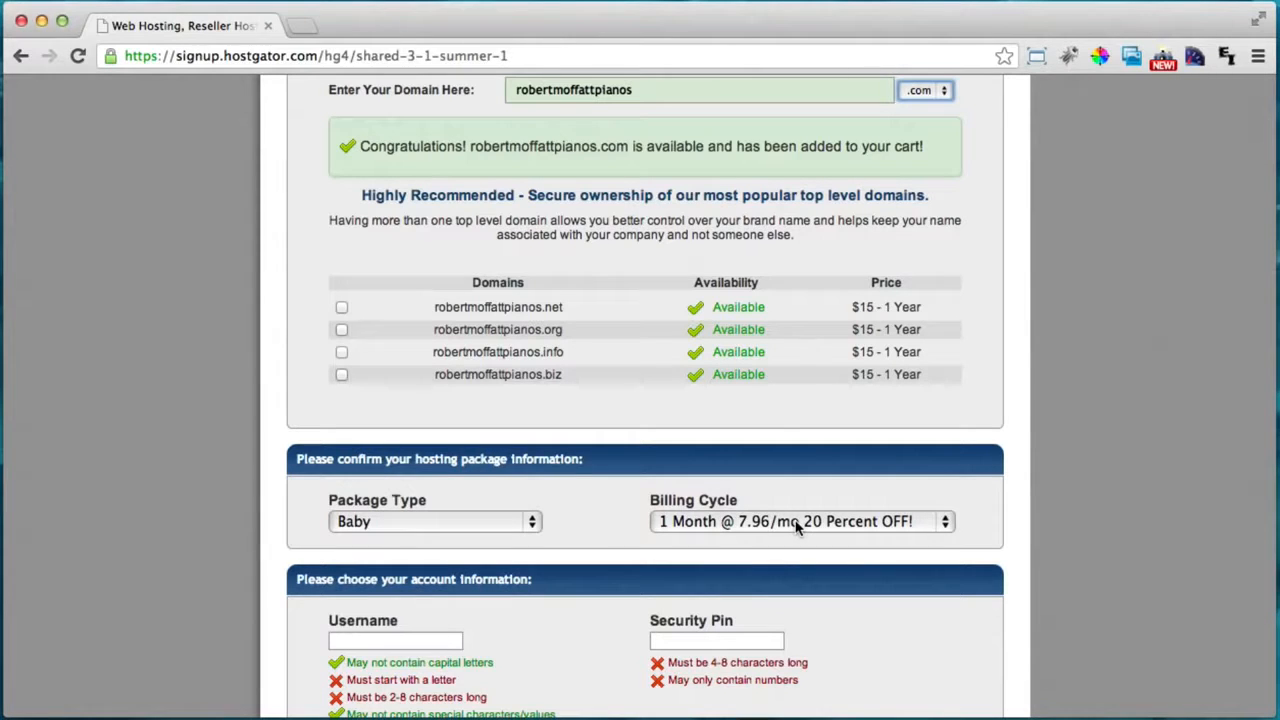
pyautogui.scroll(-1, 798, 528)
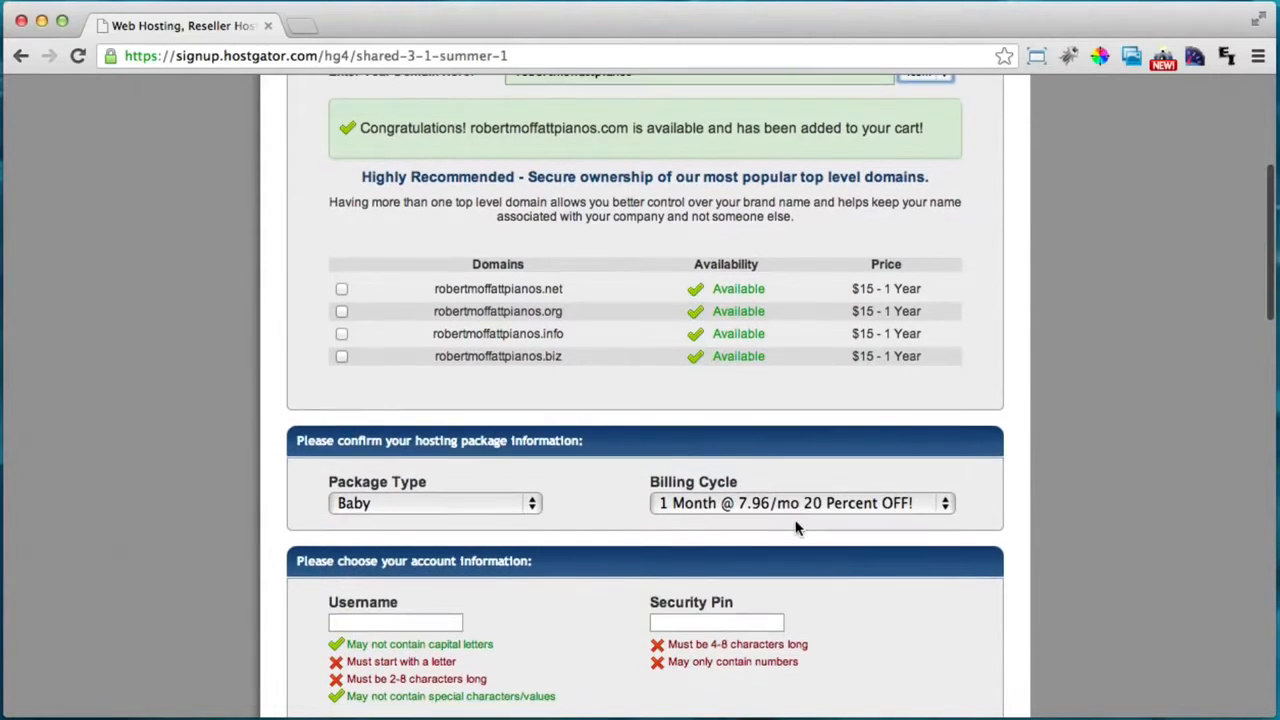
pyautogui.scroll(-2, 686, 484)
pyautogui.scroll(-5, 734, 485)
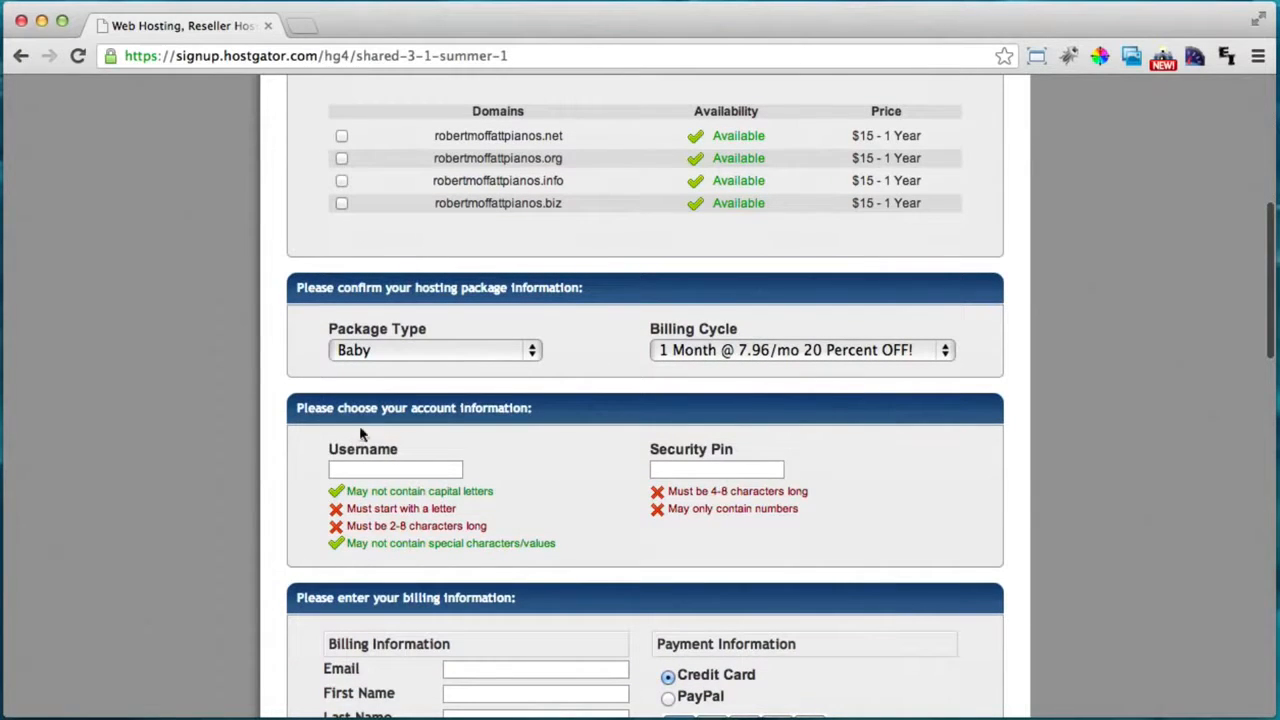
pyautogui.click(405, 469)
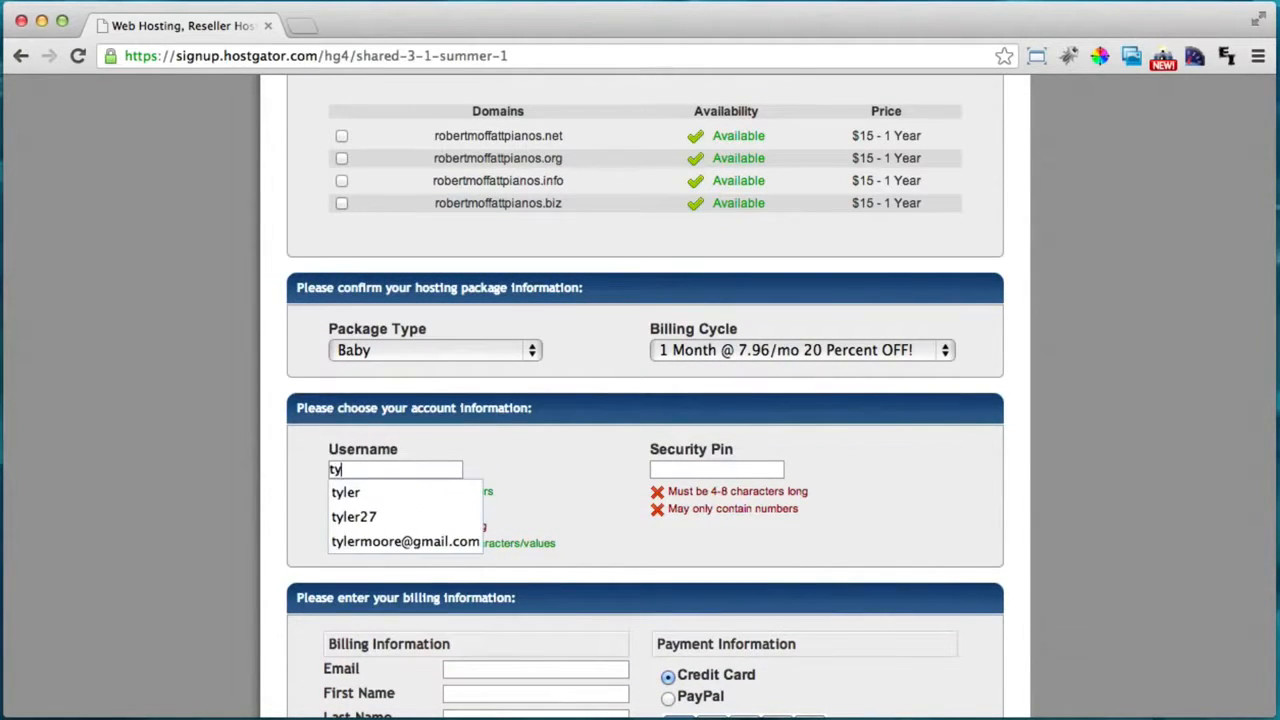
pyautogui.press('Tab')
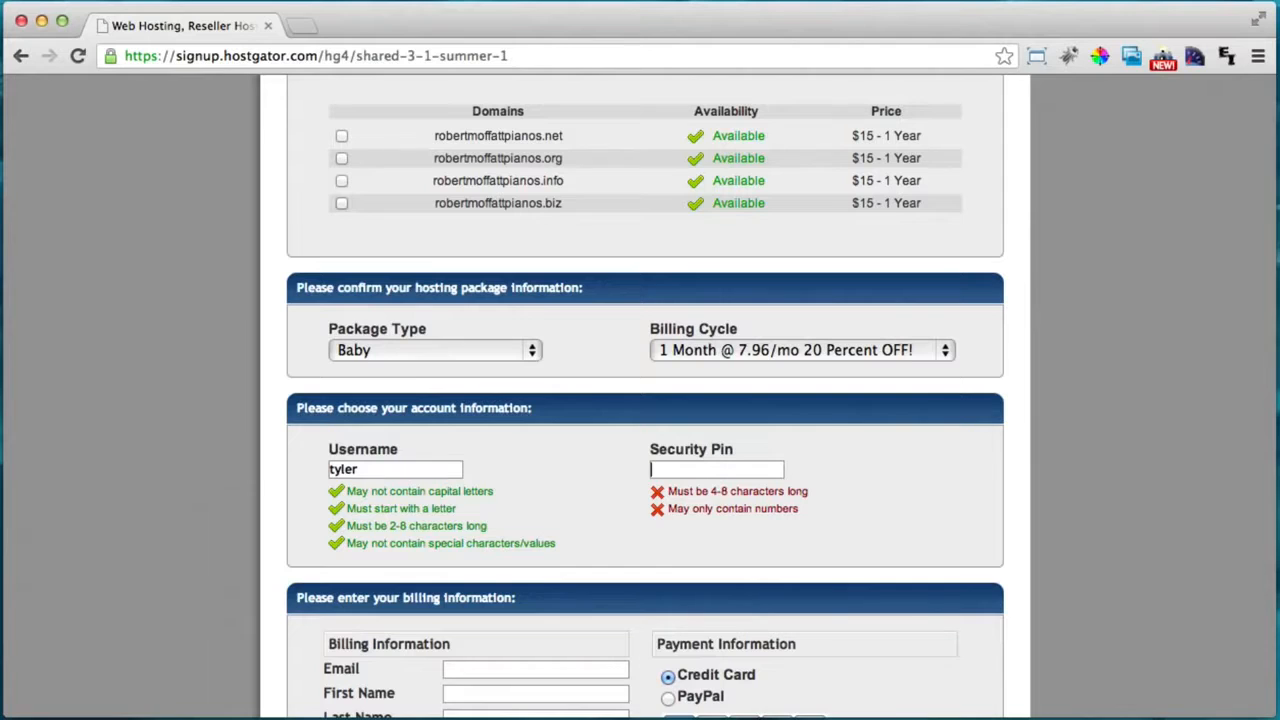
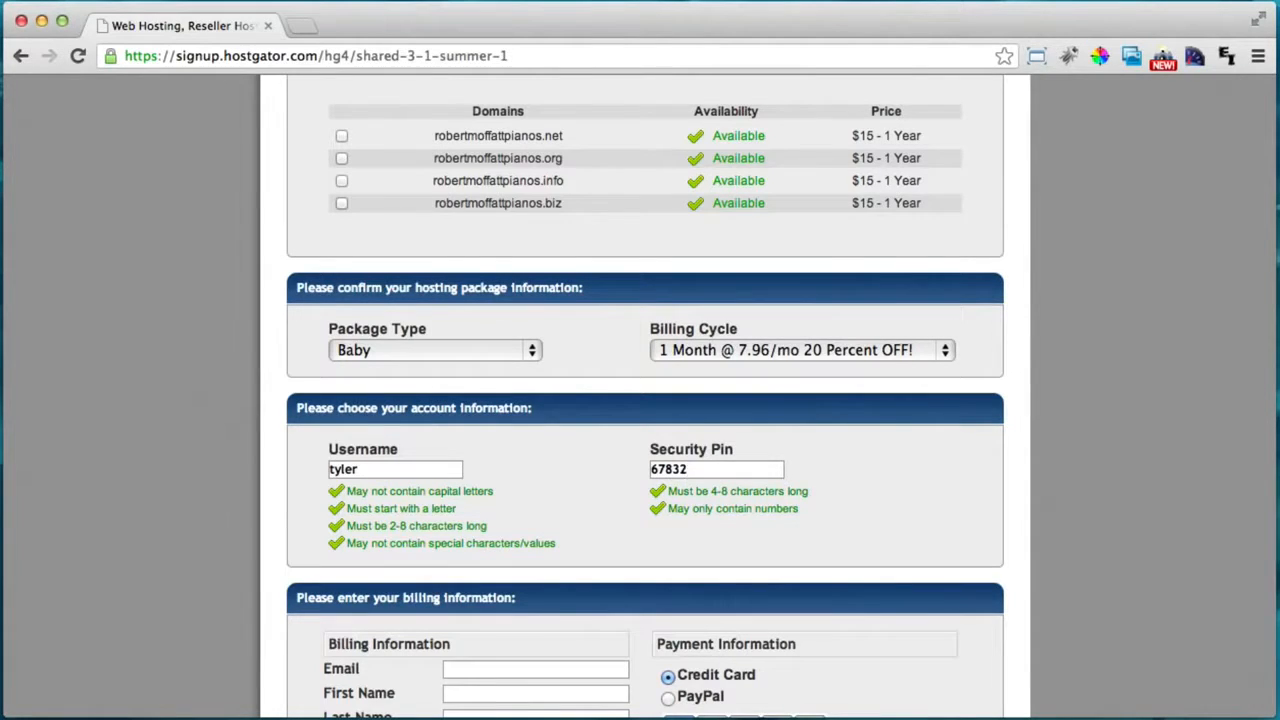
pyautogui.scroll(-6, 506, 428)
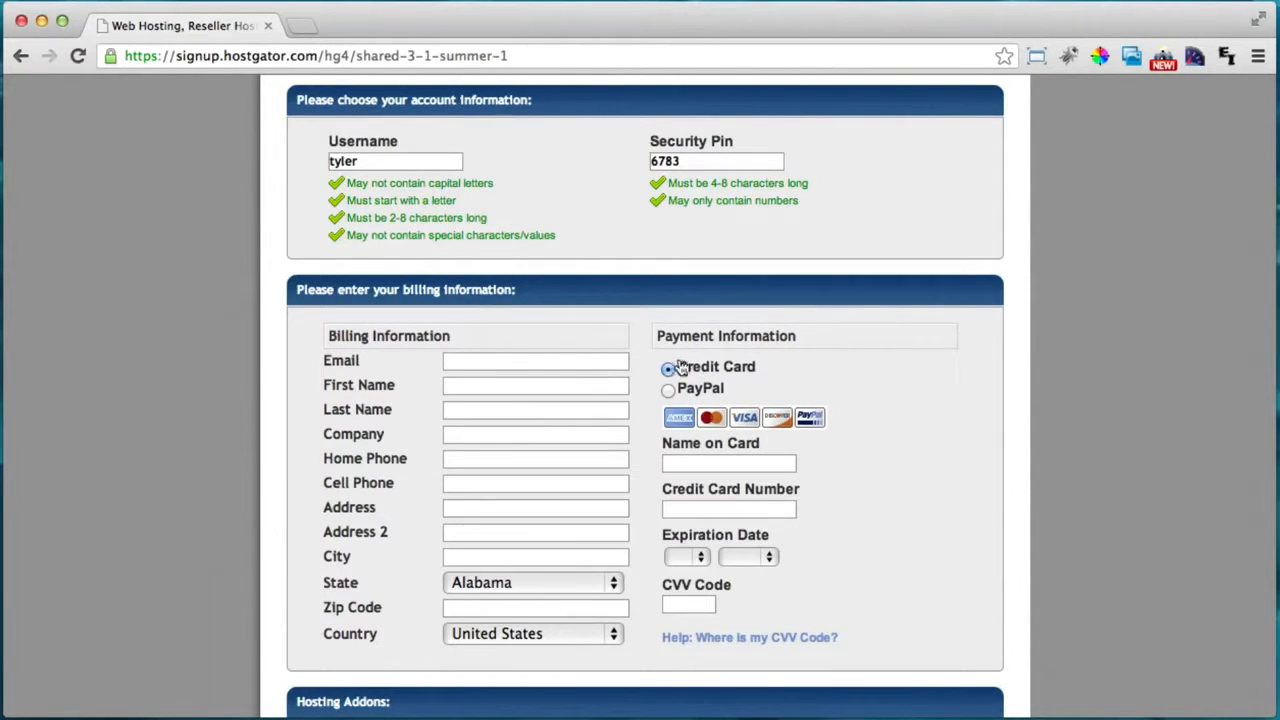
# - Uncheck the Domain Privacy Protection and SiteLock hosting add-ons
pyautogui.scroll(-3, 603, 360)
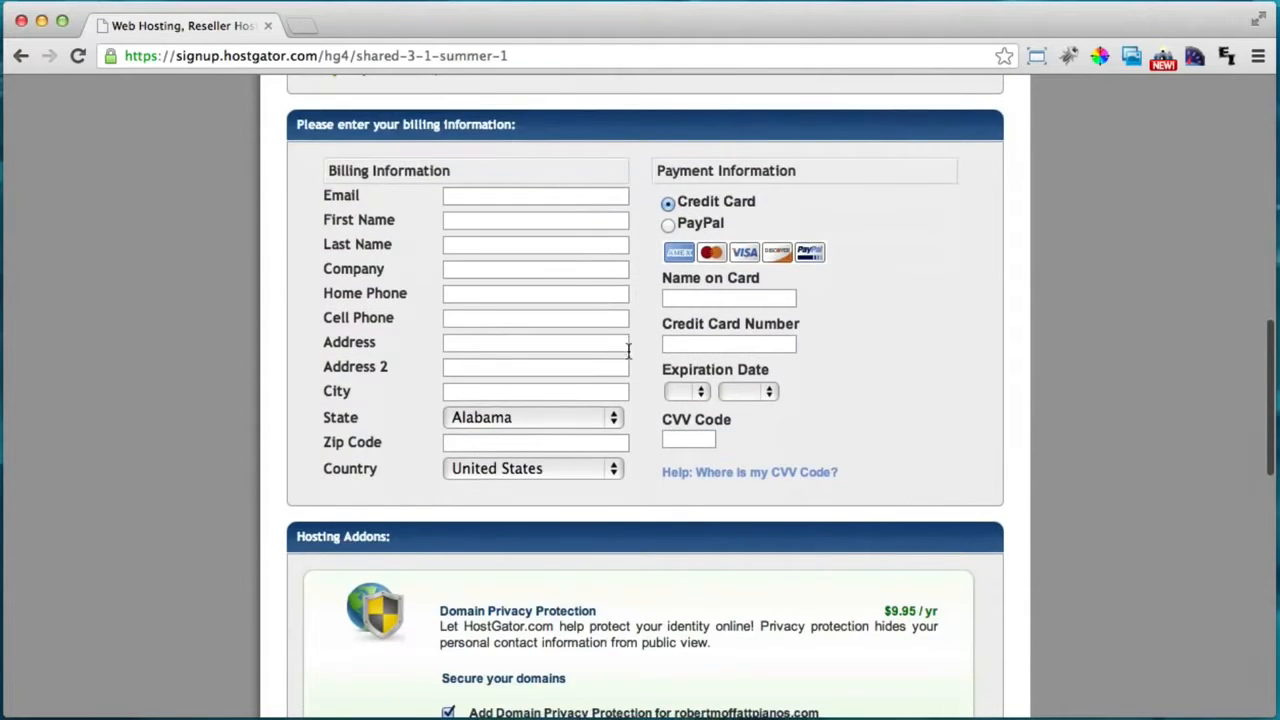
pyautogui.scroll(-3, 628, 350)
pyautogui.scroll(-2, 630, 352)
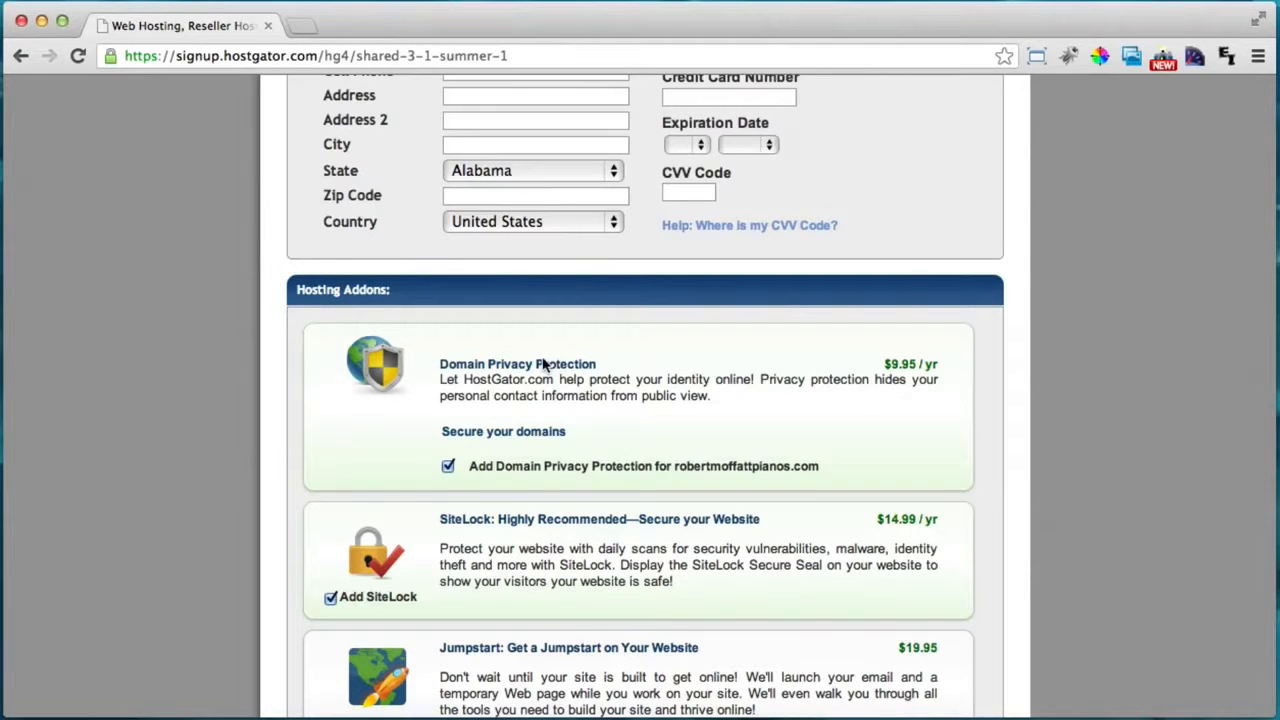
pyautogui.scroll(-1, 540, 364)
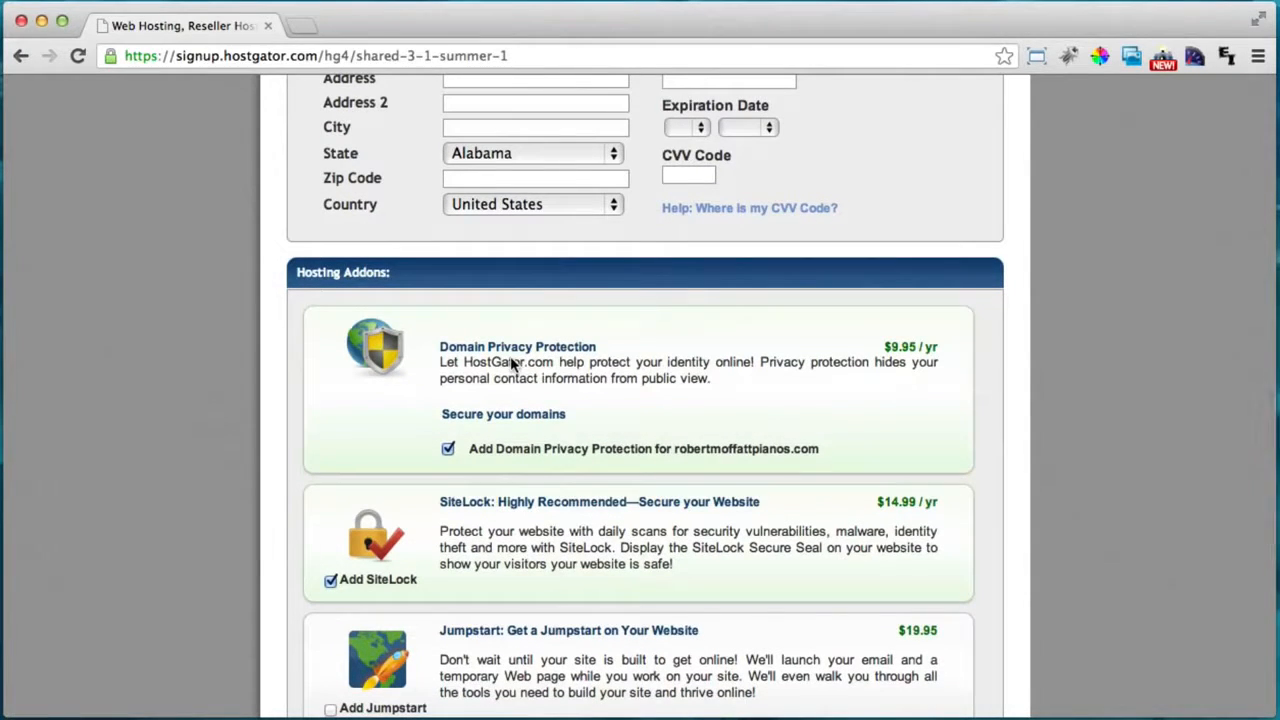
pyautogui.scroll(3, 520, 372)
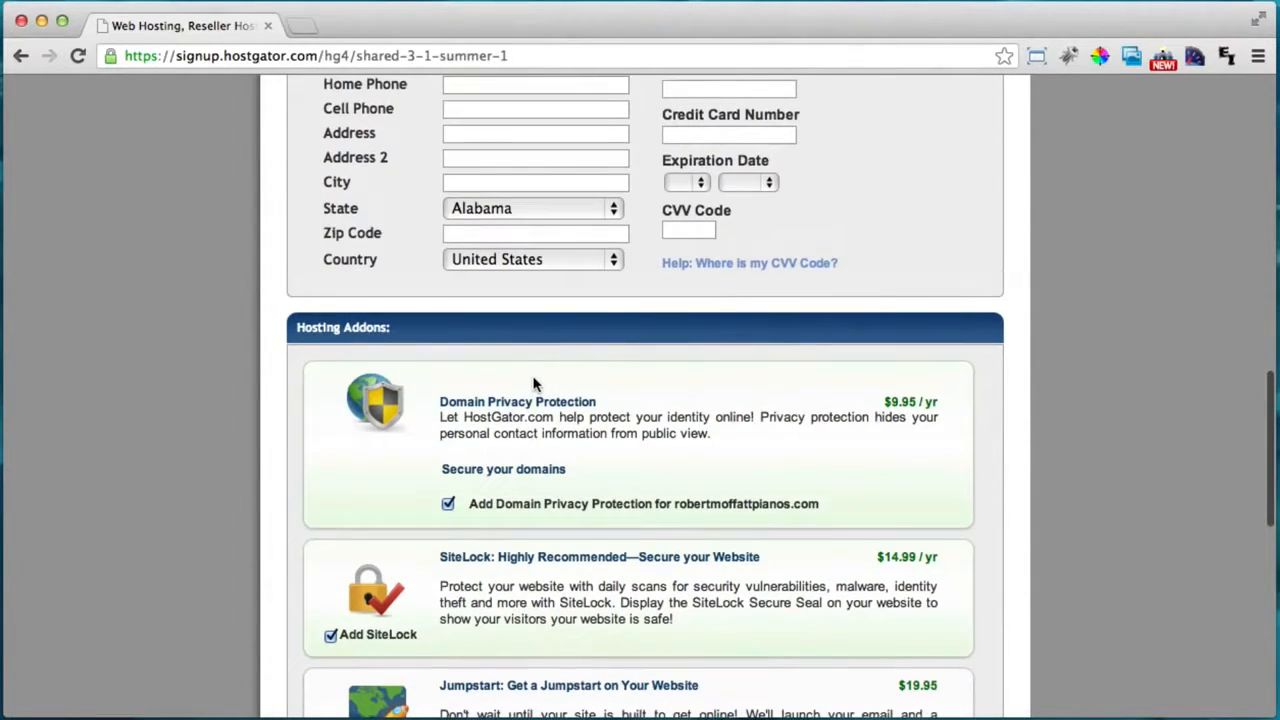
pyautogui.scroll(5, 533, 384)
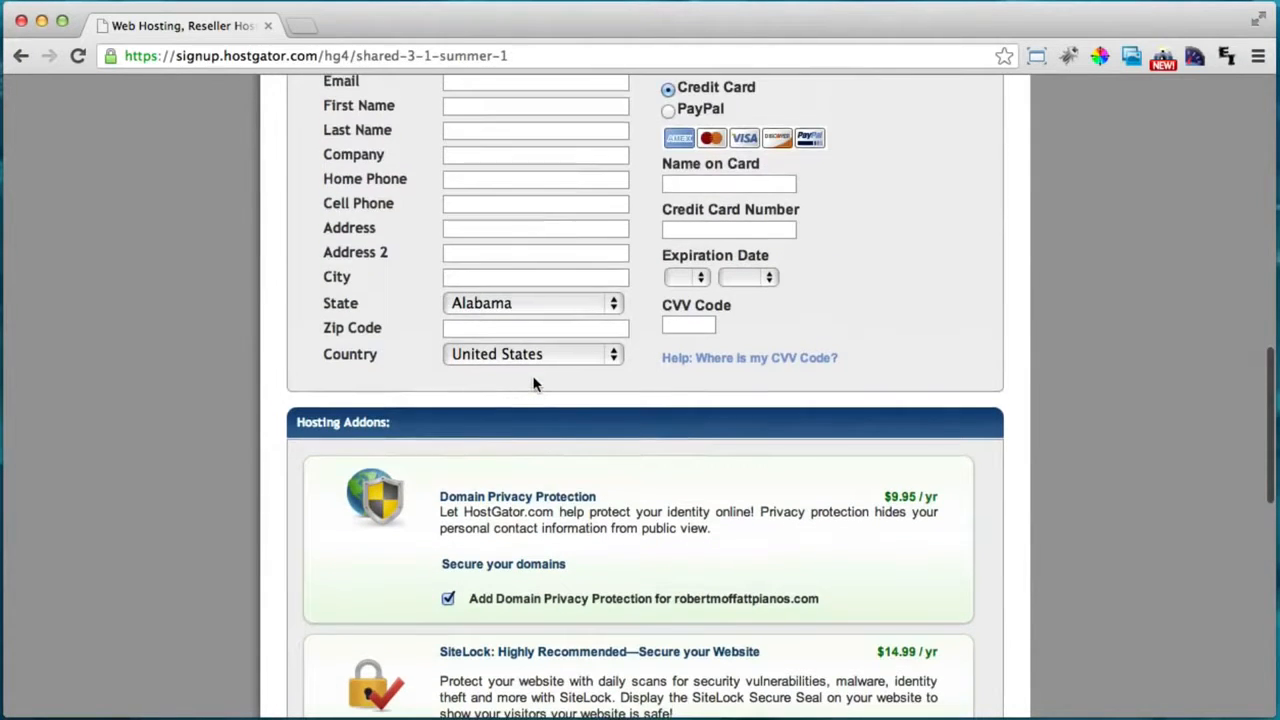
pyautogui.scroll(-5, 533, 384)
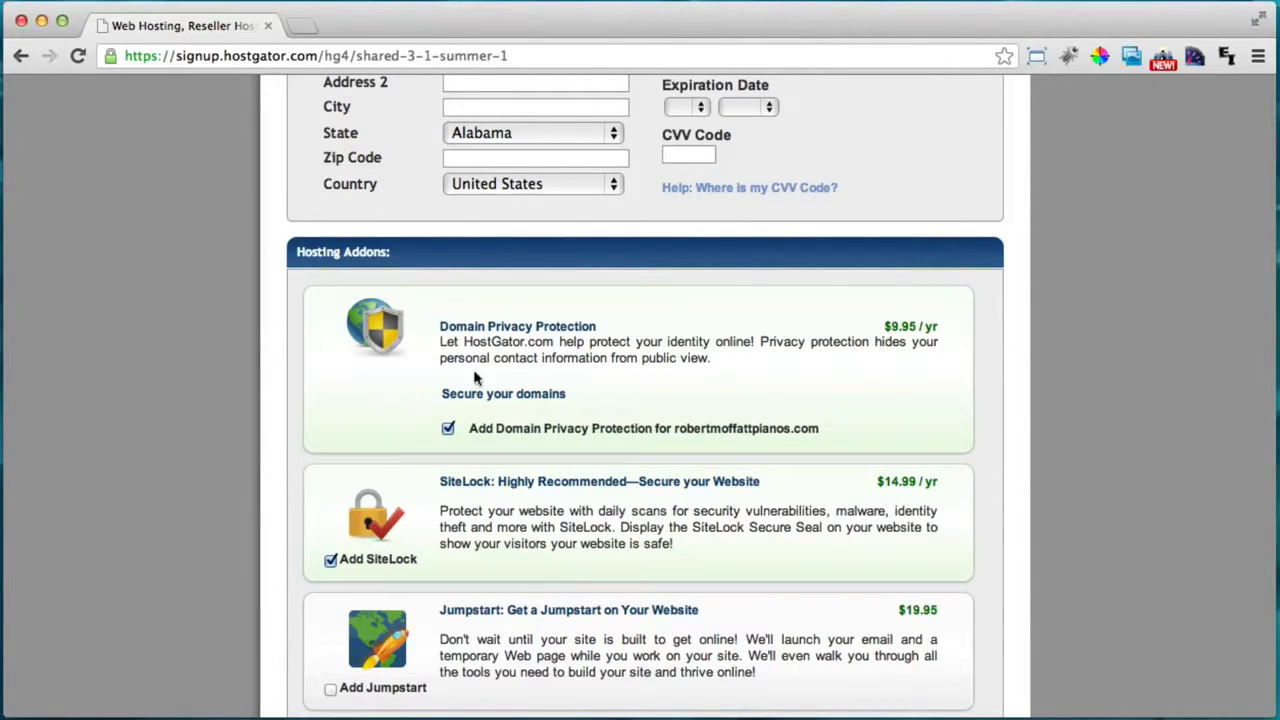
pyautogui.scroll(-1, 477, 358)
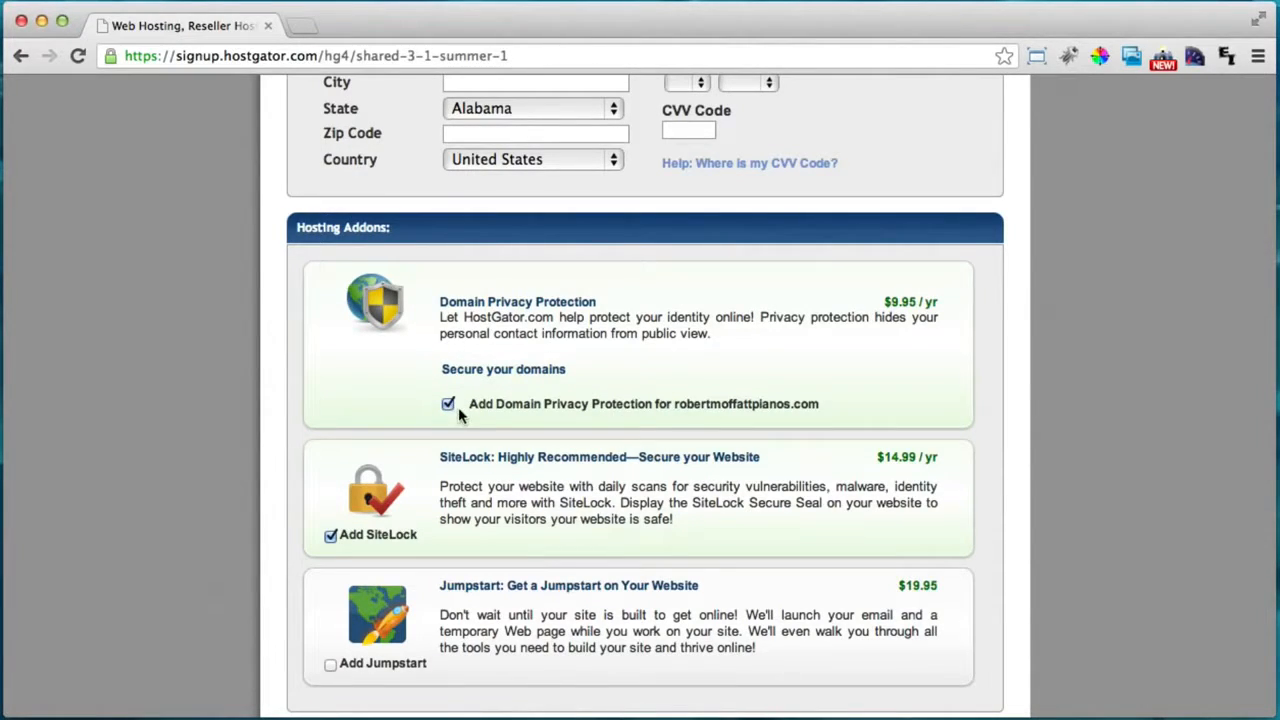
pyautogui.click(448, 405)
pyautogui.click(448, 406)
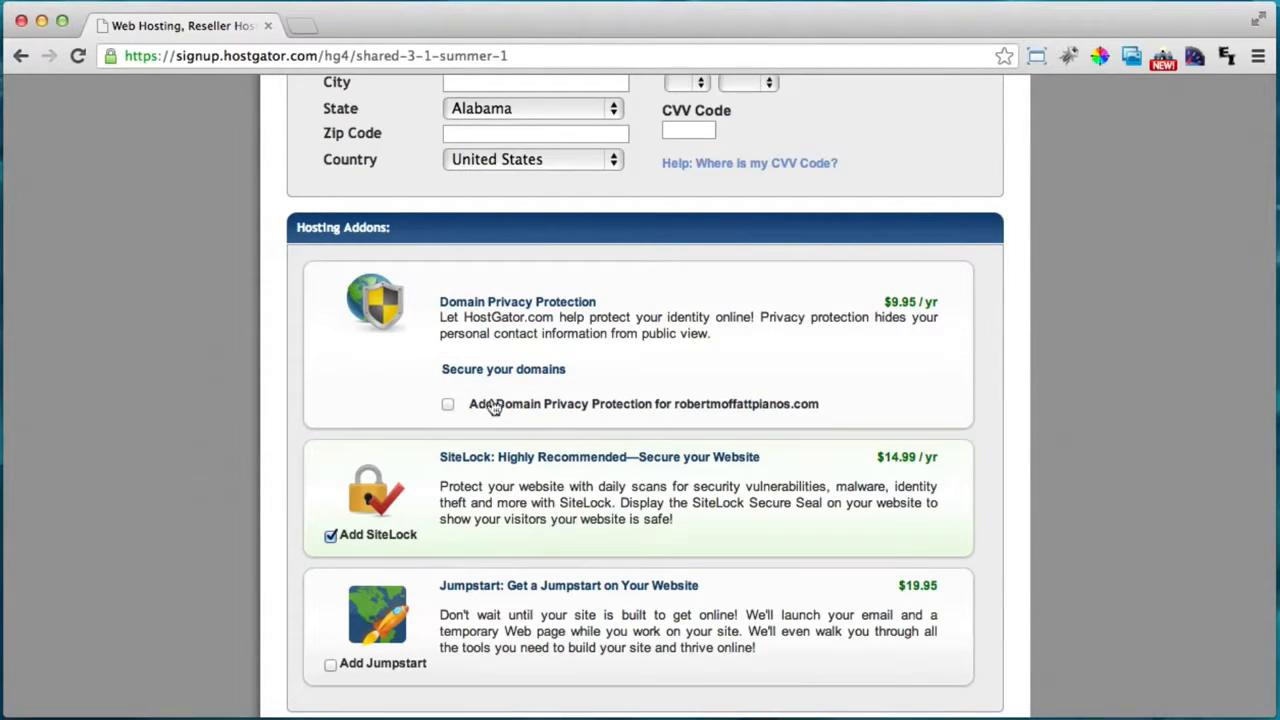
pyautogui.scroll(-2, 489, 406)
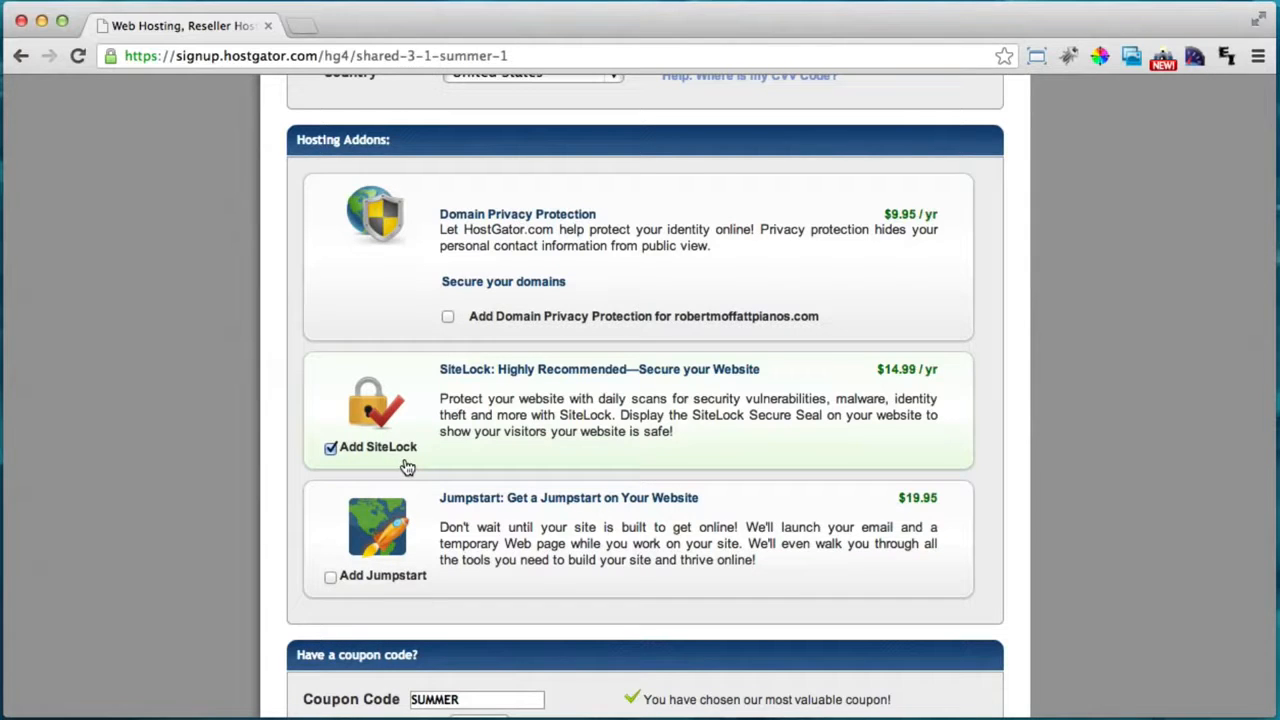
pyautogui.click(331, 448)
pyautogui.scroll(-2, 408, 400)
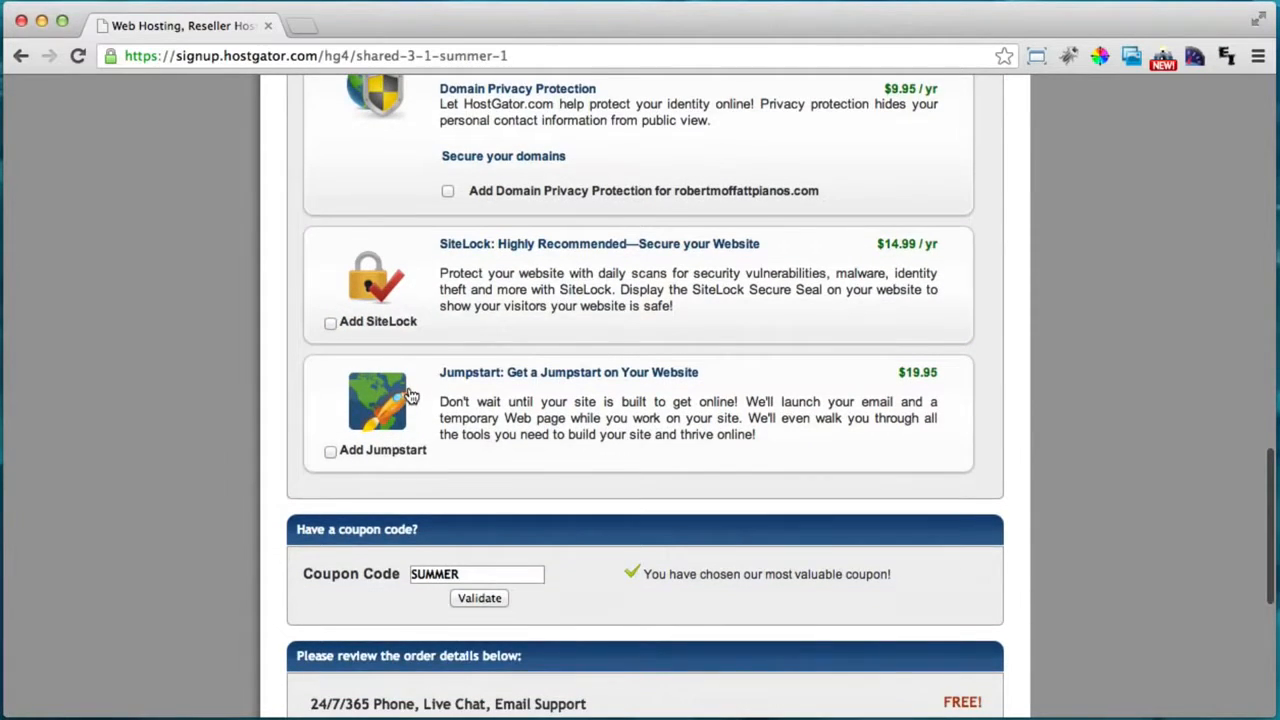
pyautogui.scroll(-1, 408, 405)
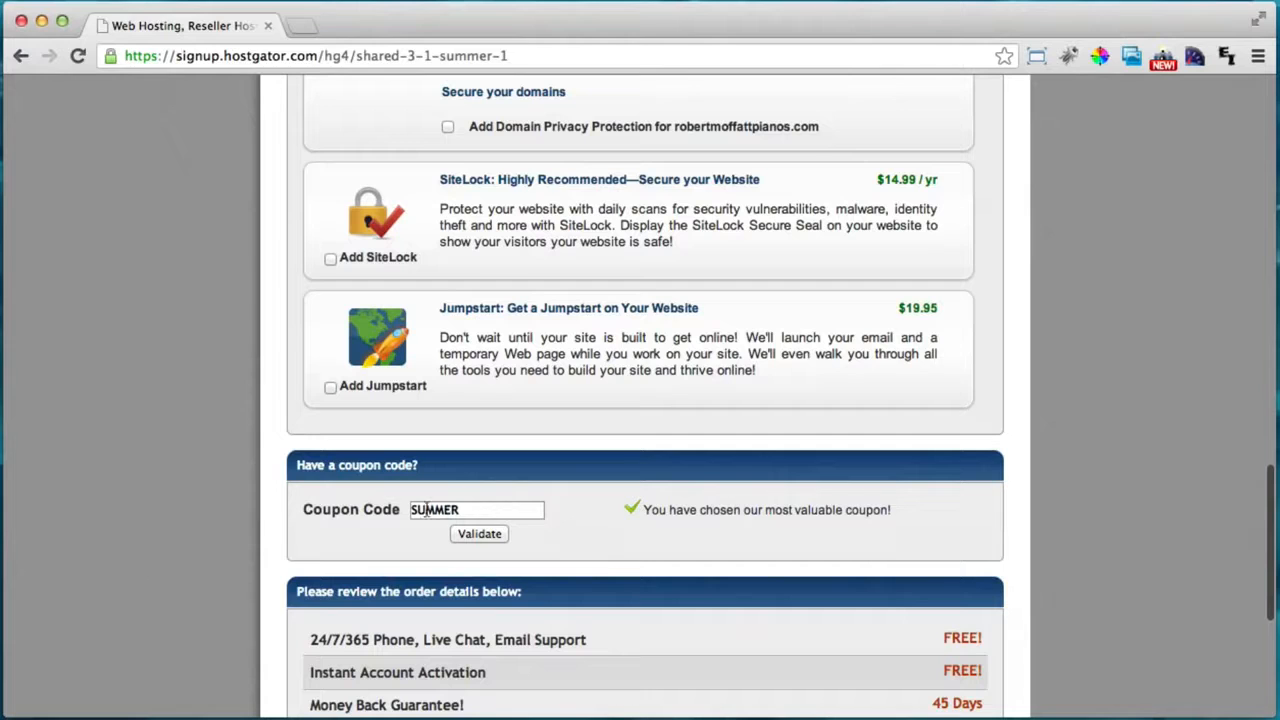
# - Replace the SUMMER coupon with ThirtyFive and apply it
pyautogui.moveTo(478, 510); pyautogui.dragTo(403, 509)
pyautogui.scroll(-5, 608, 488)
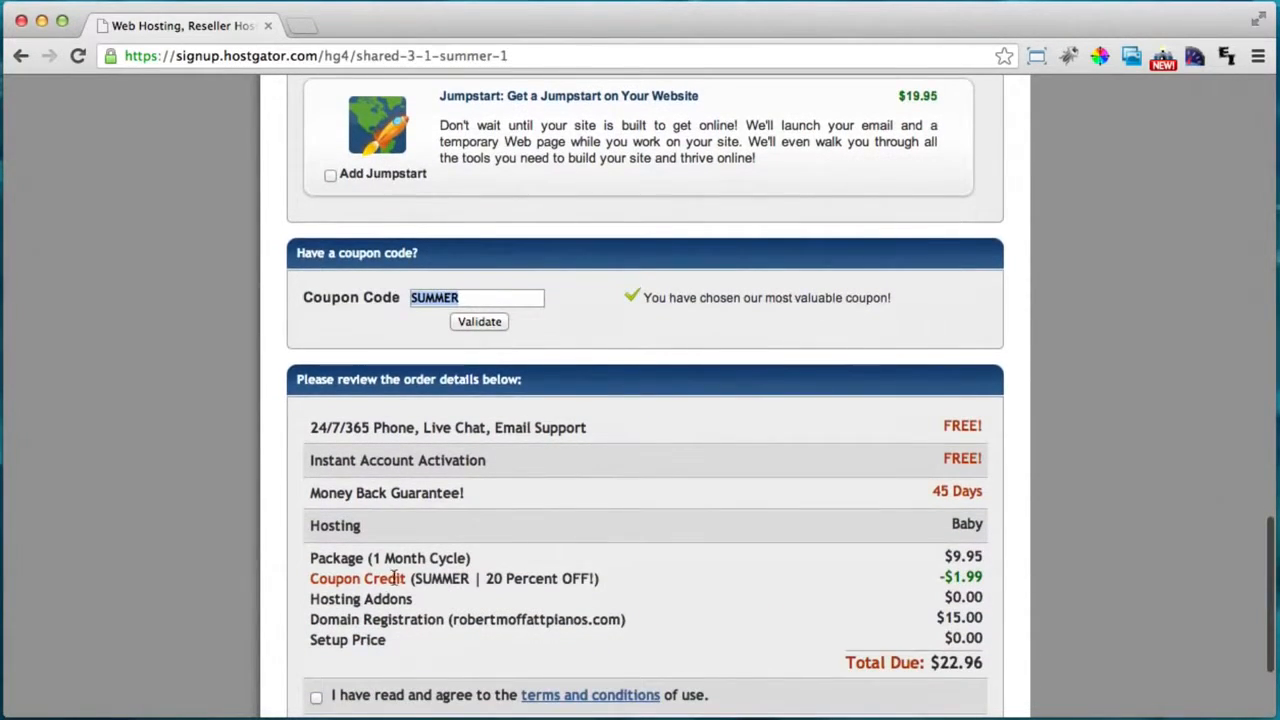
pyautogui.scroll(3, 538, 568)
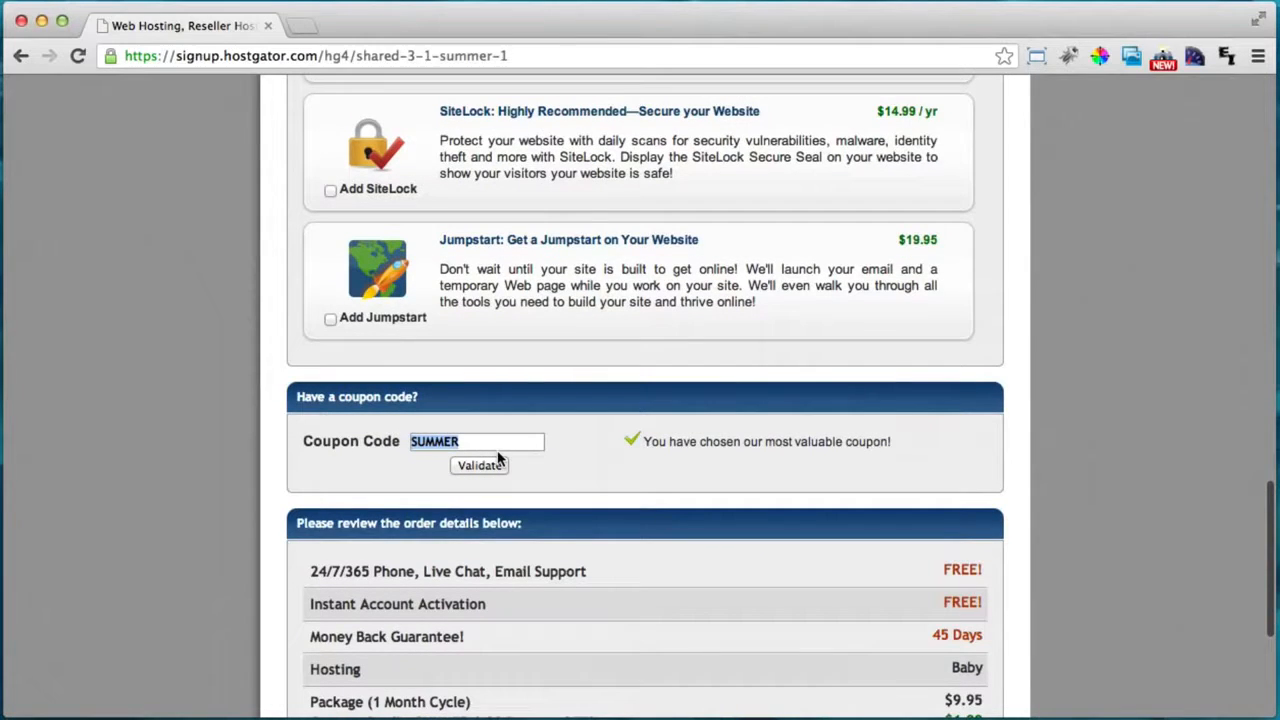
pyautogui.write('ThirtyFi')
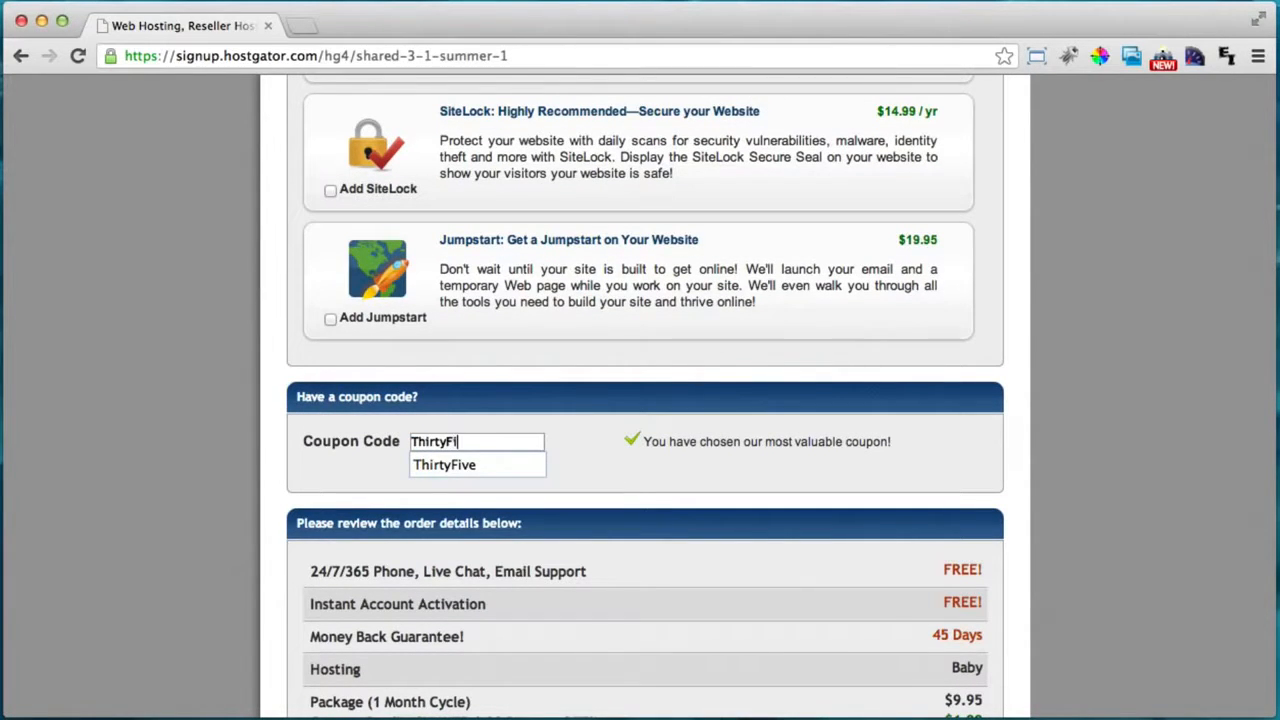
pyautogui.write('ve')
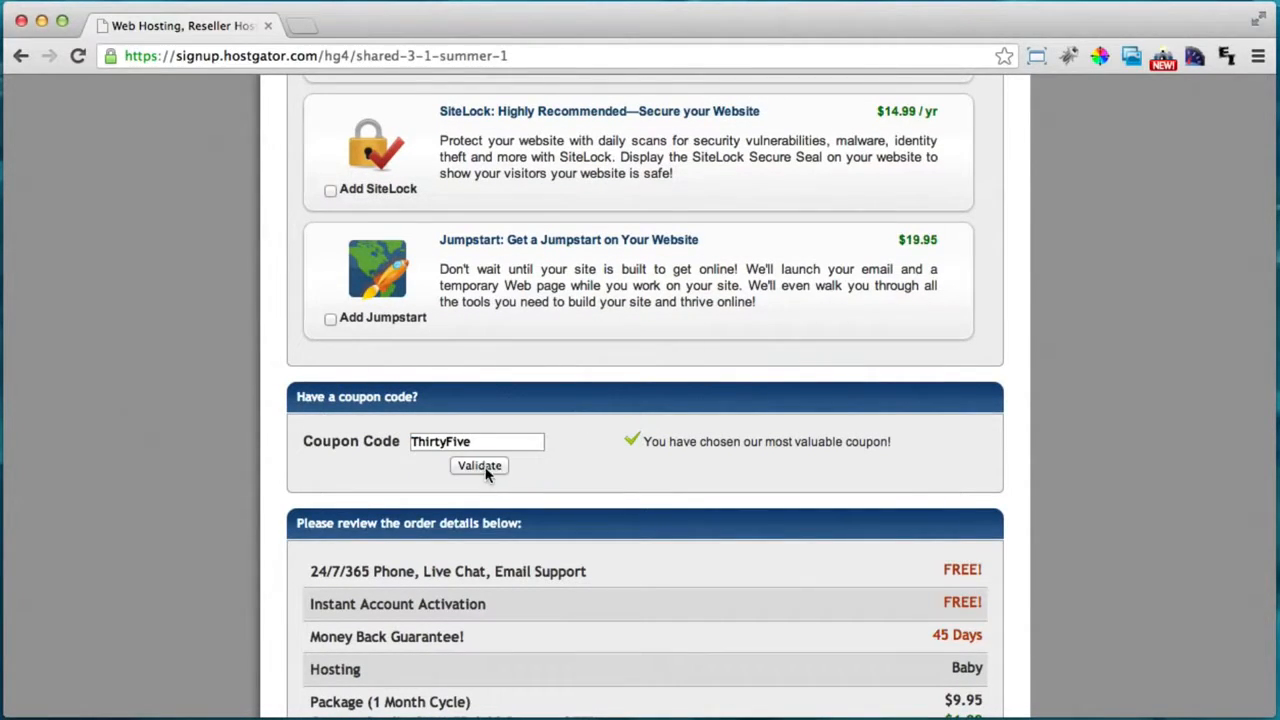
pyautogui.click(485, 469)
pyautogui.scroll(-3, 594, 457)
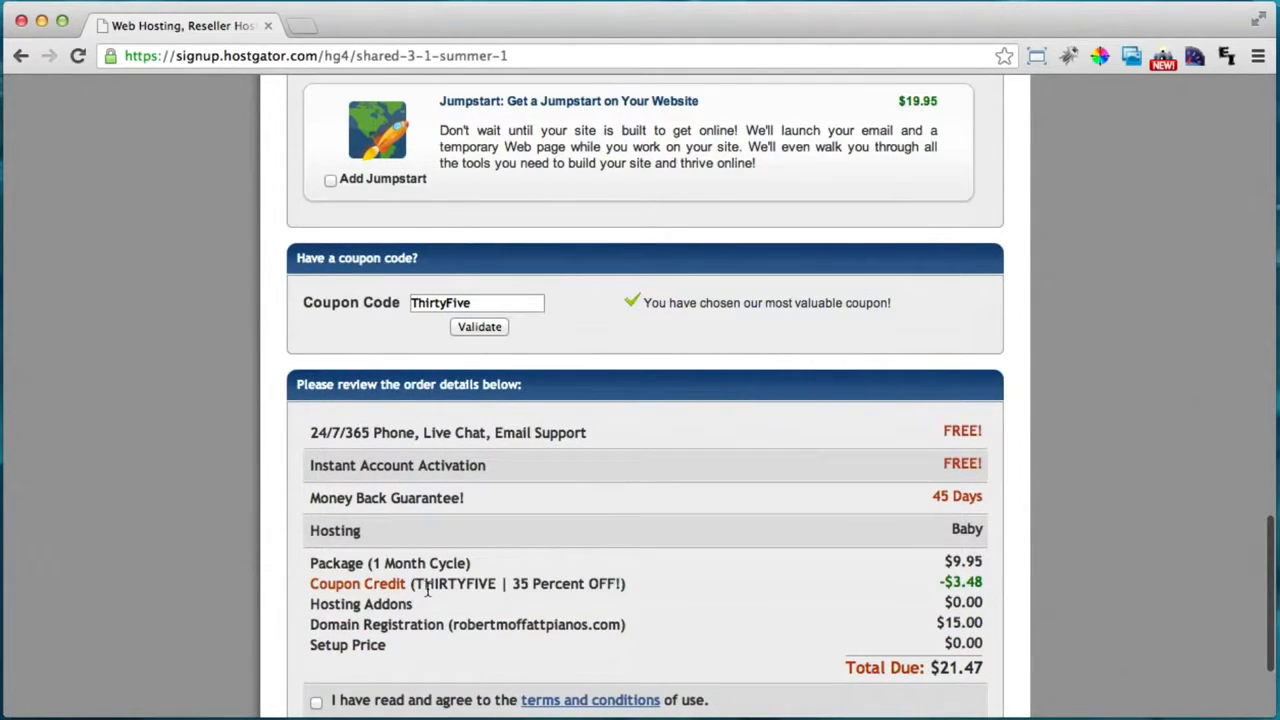
# - Review the order summary and the phone, live chat and email support details
pyautogui.moveTo(427, 590); pyautogui.dragTo(581, 588)
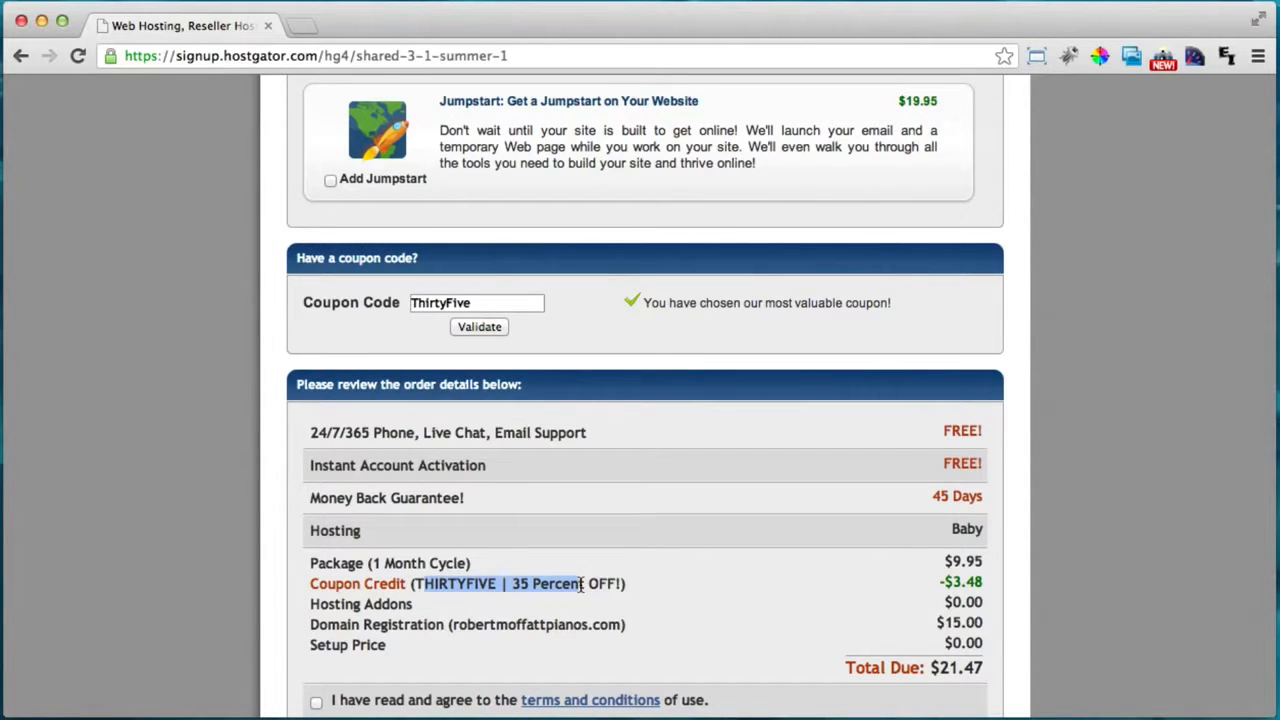
pyautogui.click(581, 586)
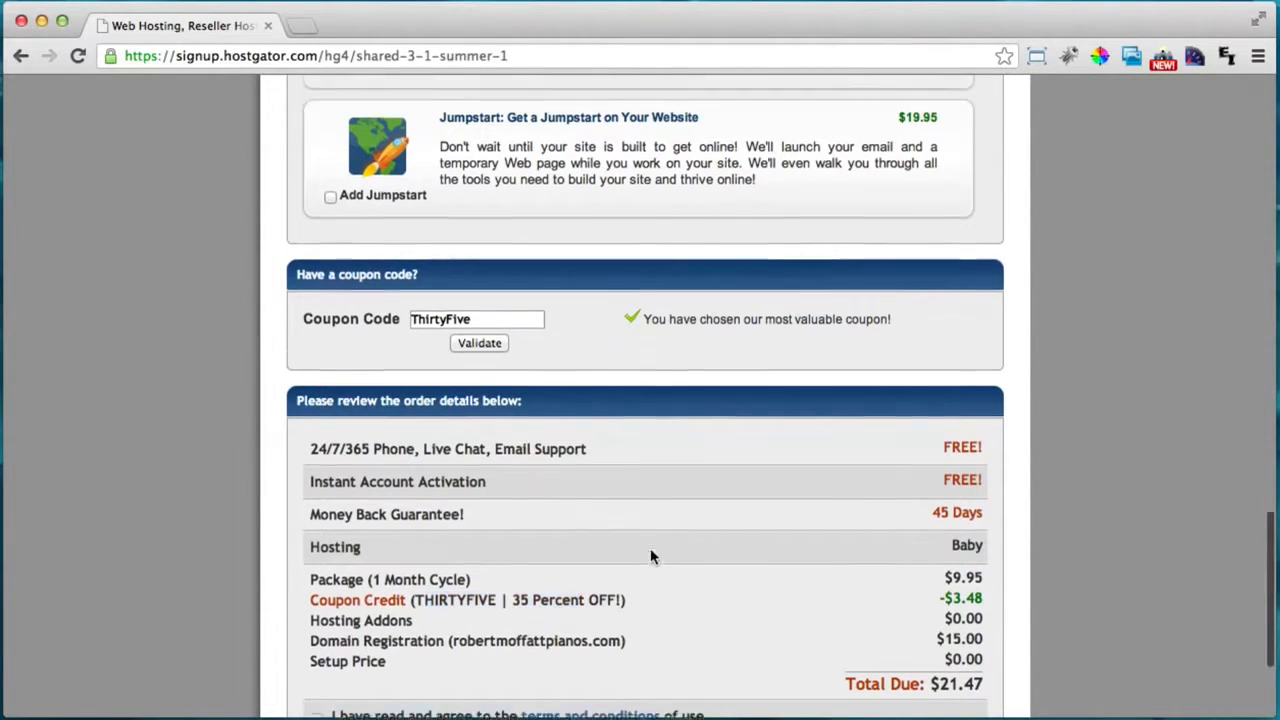
pyautogui.scroll(5, 650, 552)
pyautogui.scroll(-5, 651, 556)
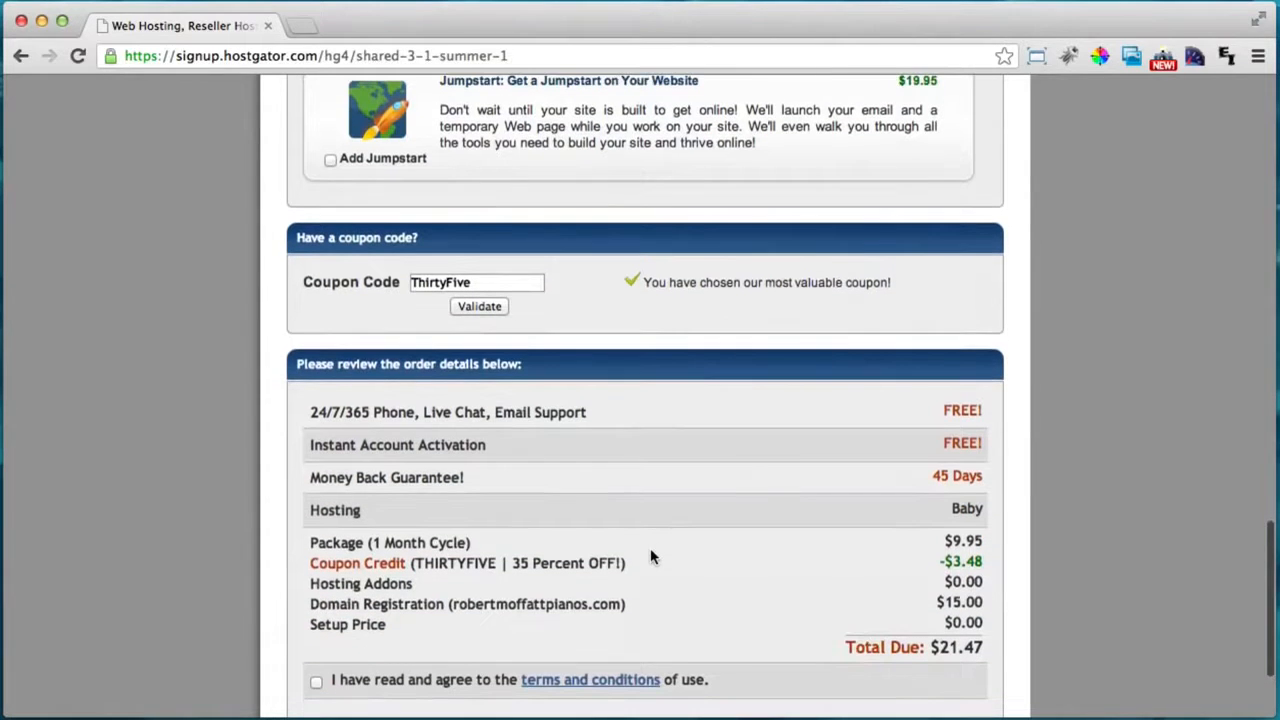
pyautogui.scroll(1, 631, 429)
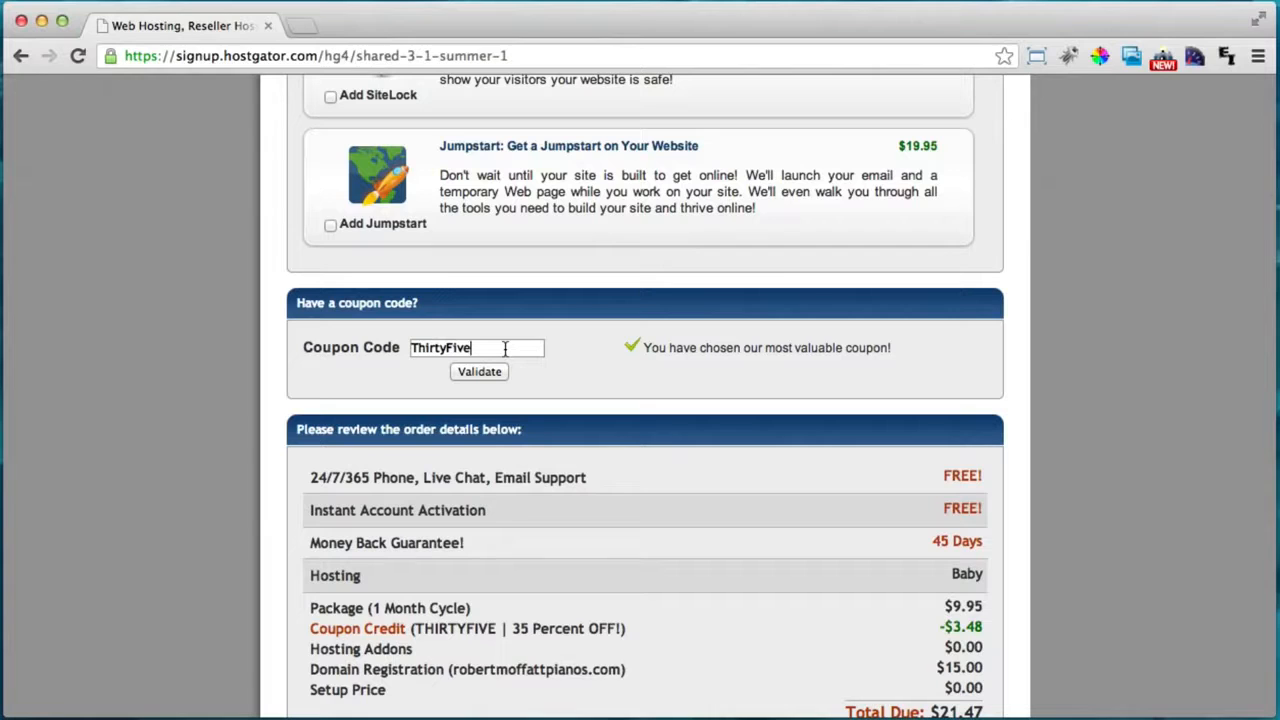
pyautogui.scroll(-2, 598, 395)
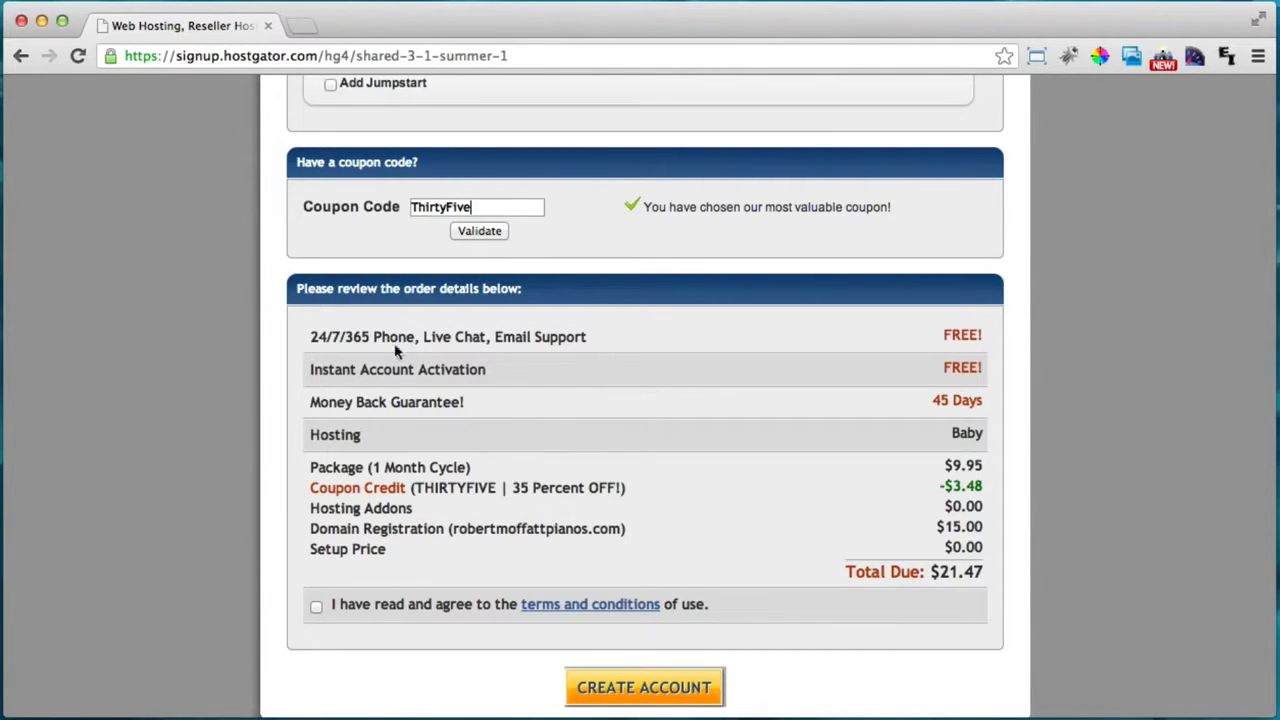
pyautogui.moveTo(329, 337); pyautogui.dragTo(556, 334)
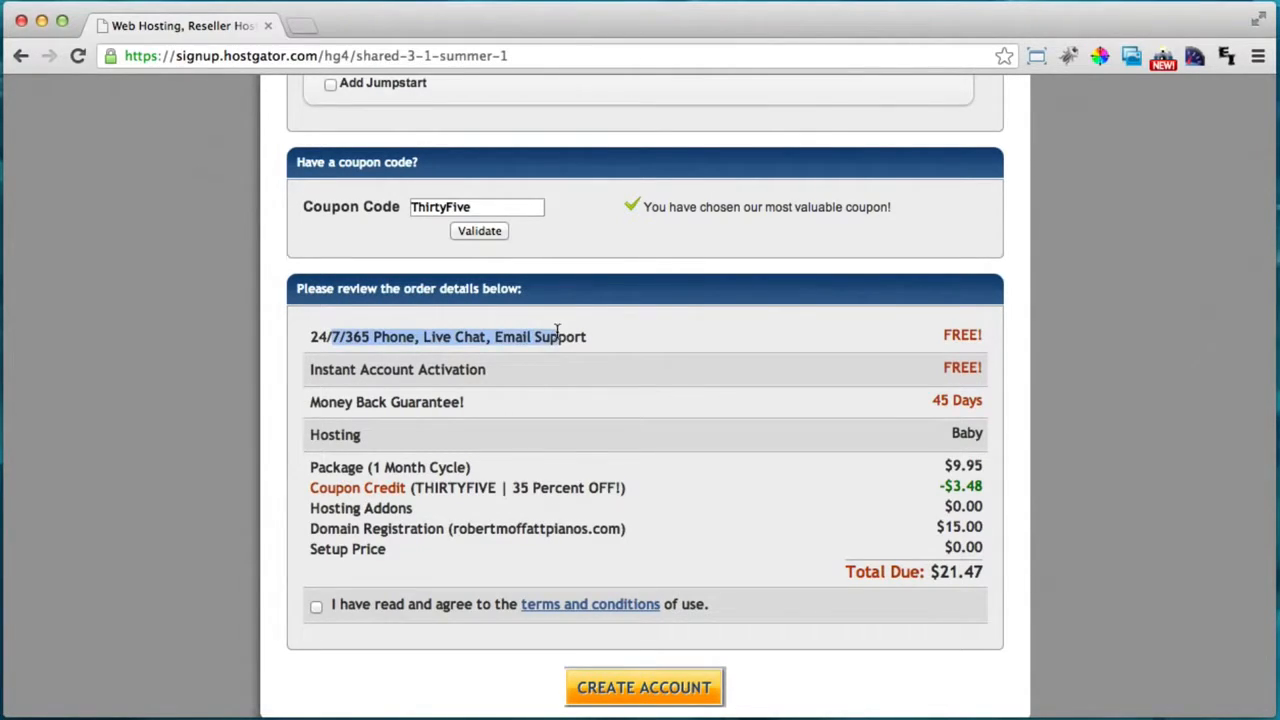
pyautogui.click(556, 332)
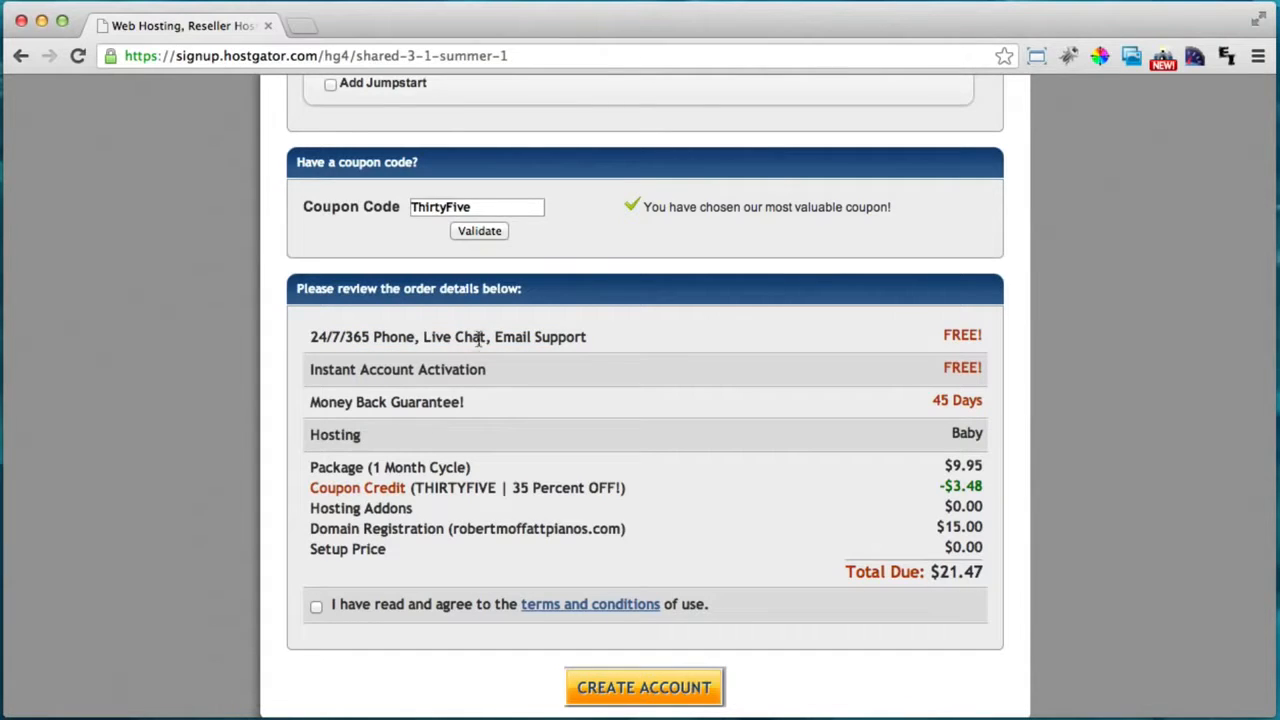
pyautogui.moveTo(416, 337); pyautogui.dragTo(488, 337)
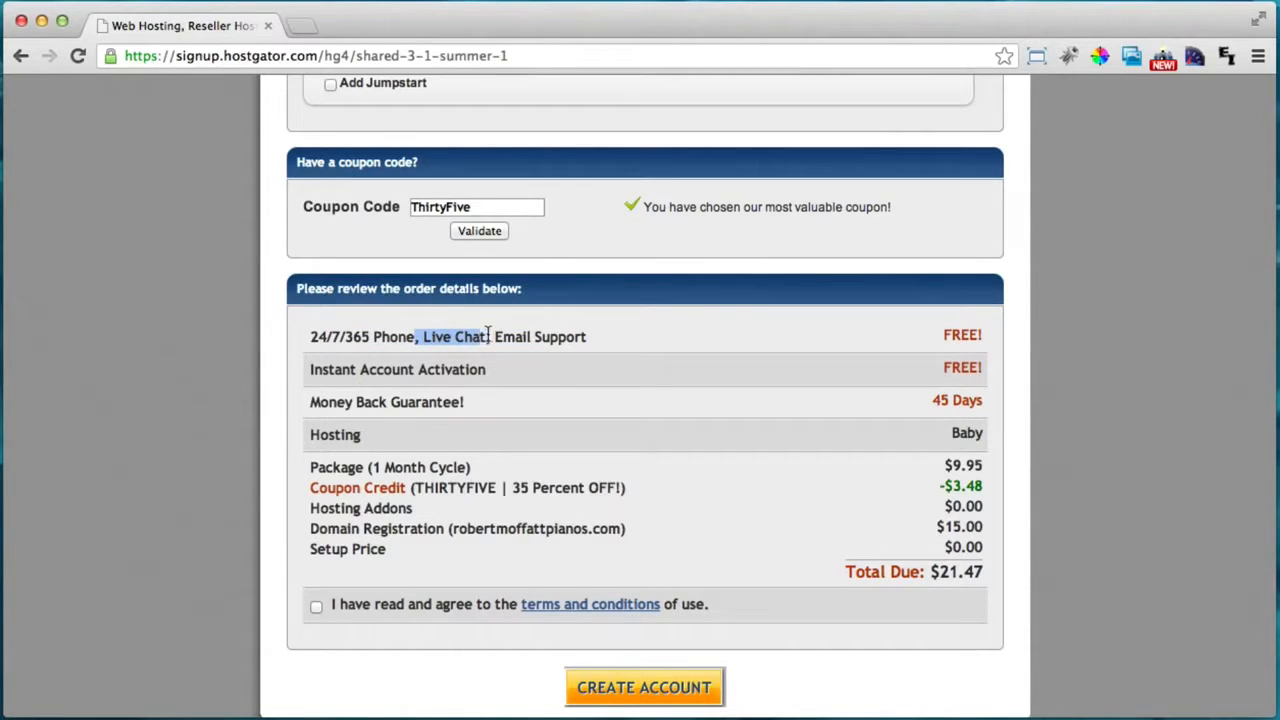
pyautogui.click(490, 337)
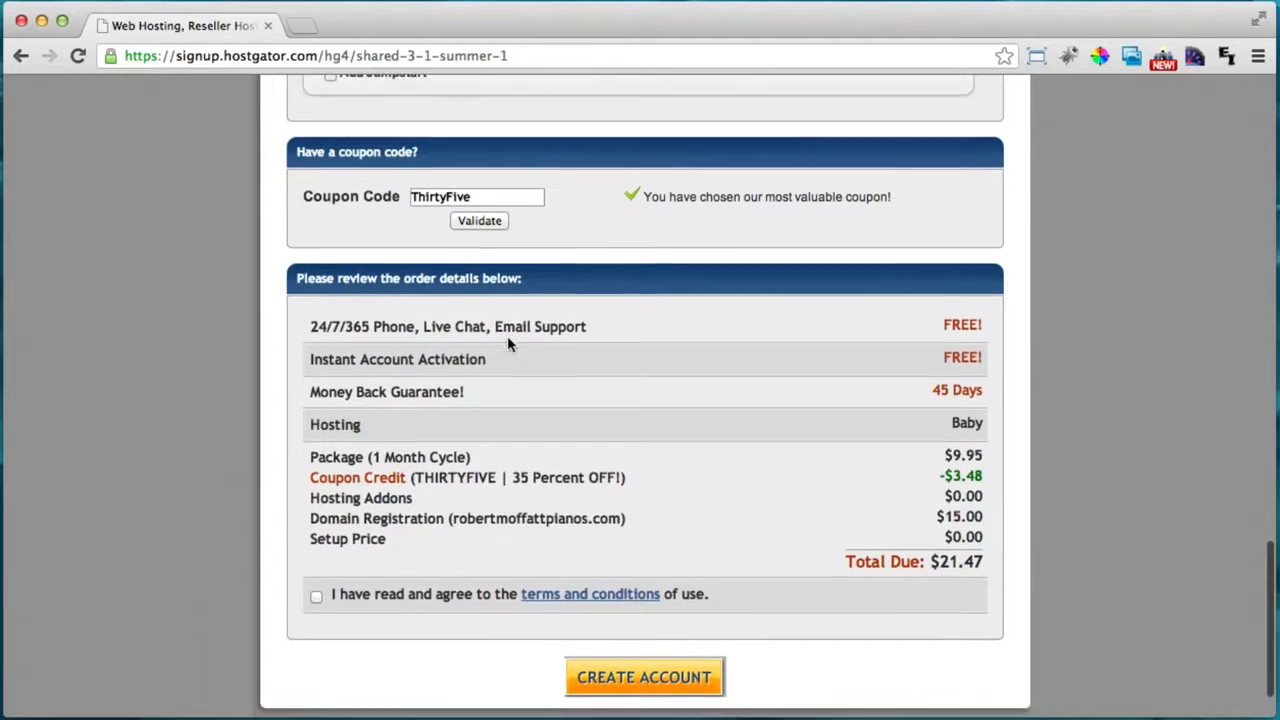
# - Check the 35% coupon discount and registered domain, then accept the terms and conditions
pyautogui.scroll(-1, 507, 336)
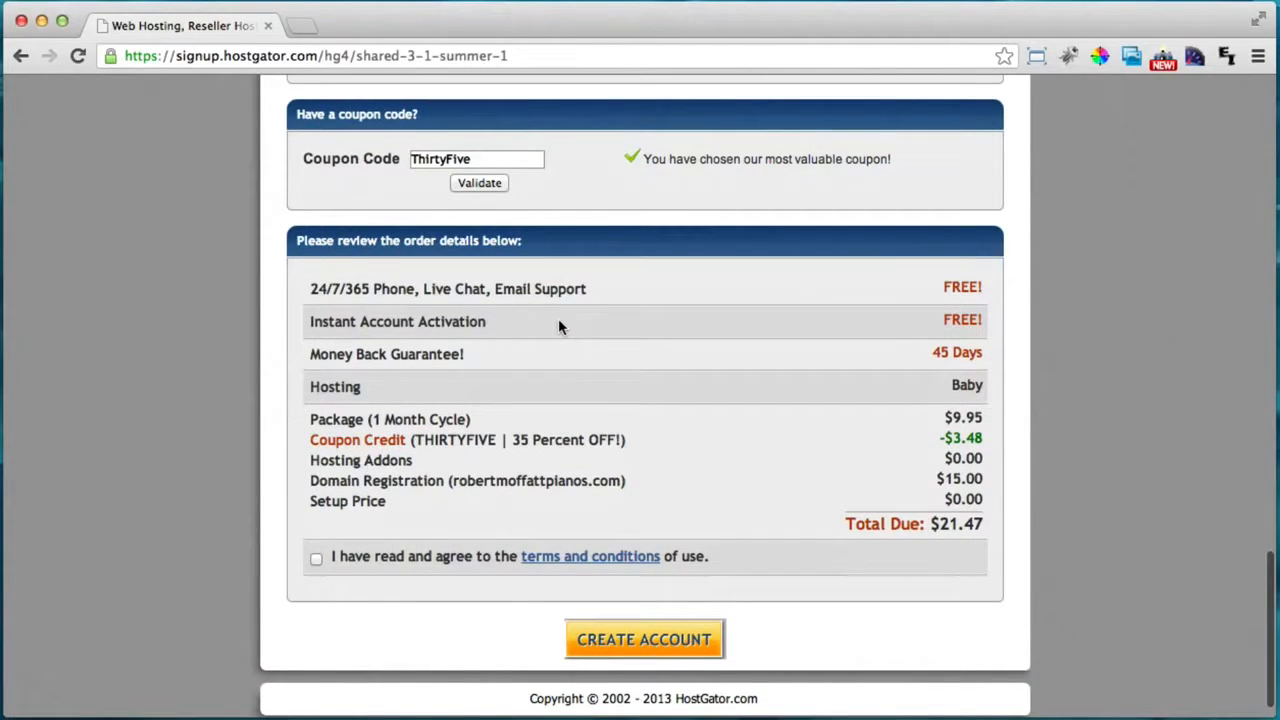
pyautogui.scroll(-1, 732, 361)
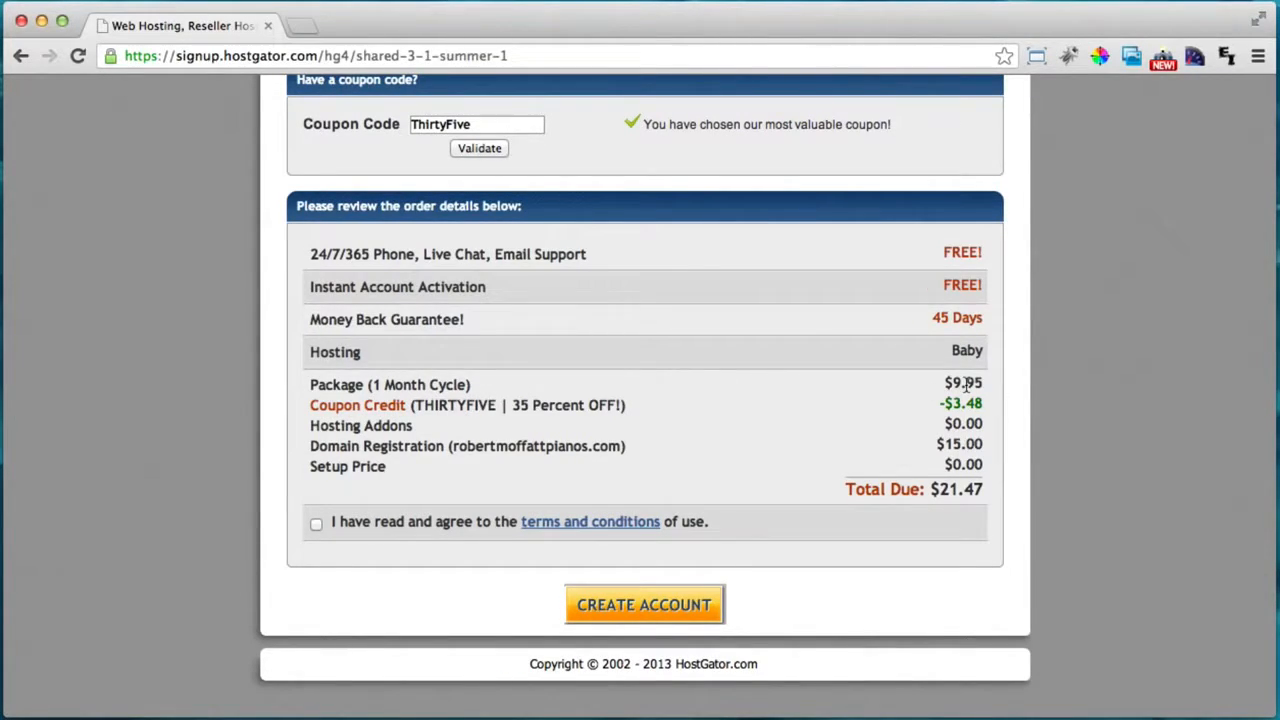
pyautogui.moveTo(512, 405); pyautogui.dragTo(606, 405)
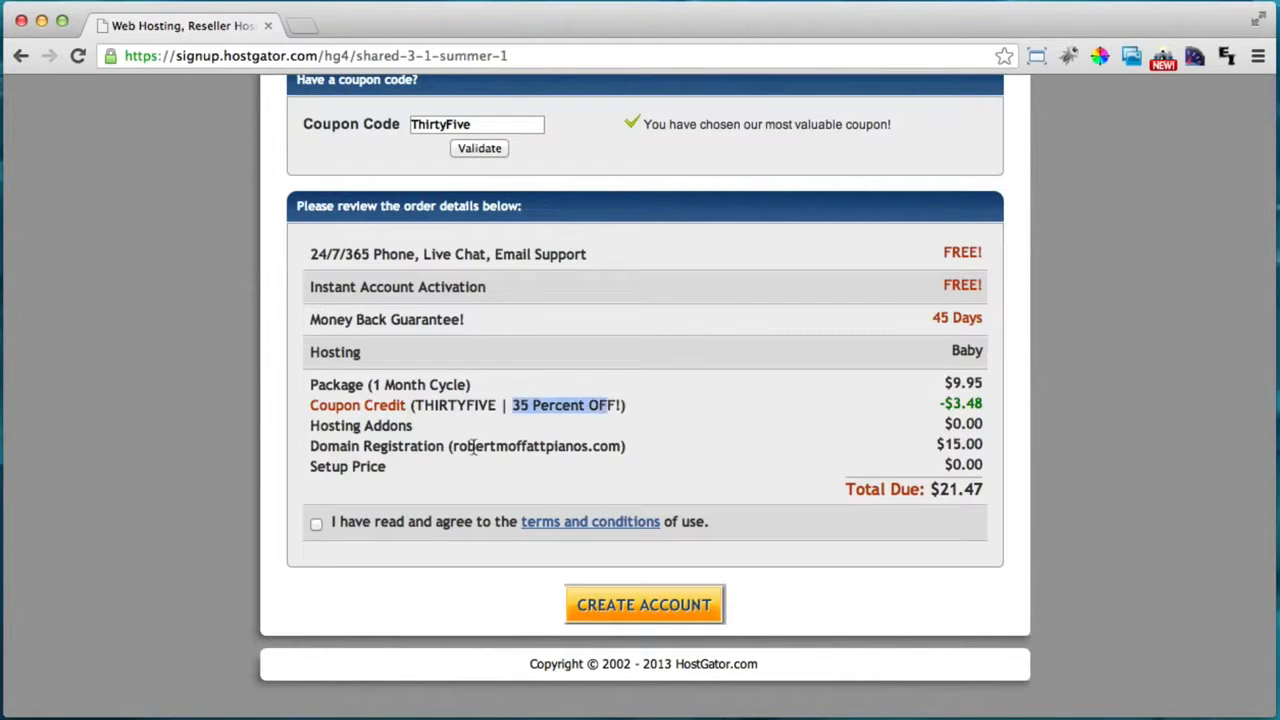
pyautogui.moveTo(466, 446); pyautogui.dragTo(572, 446)
pyautogui.click(572, 450)
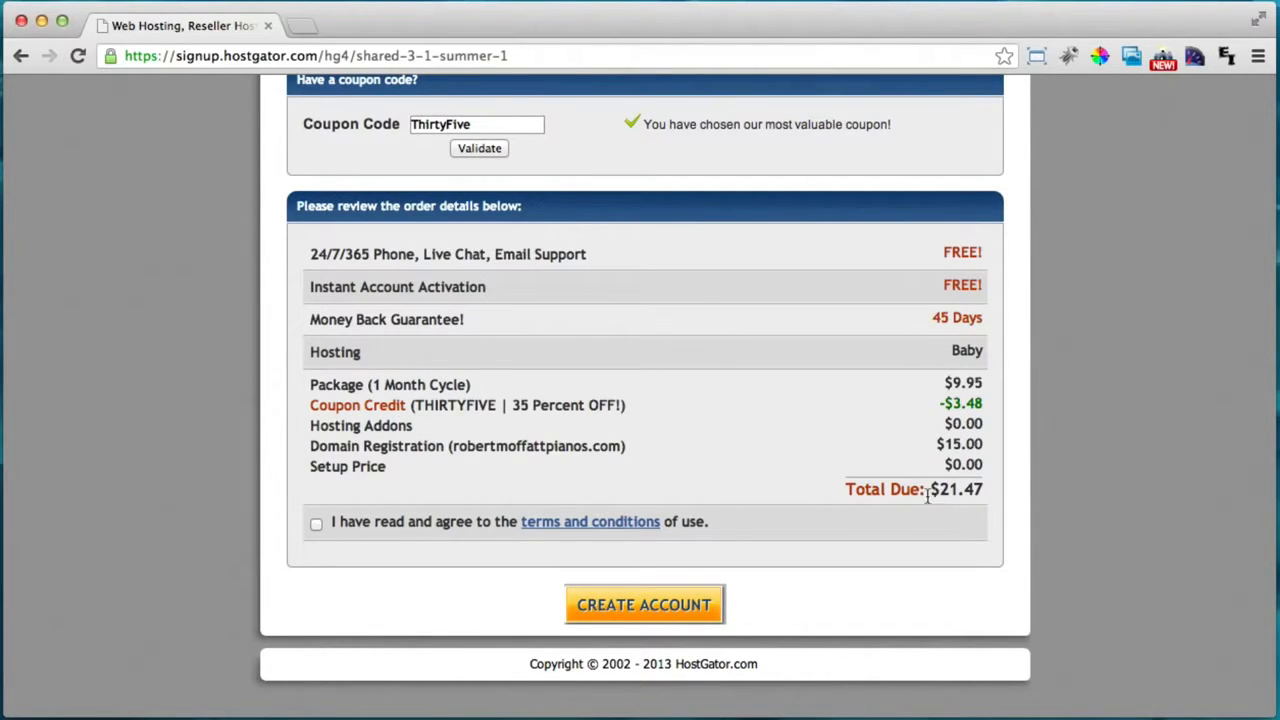
pyautogui.scroll(-2, 722, 429)
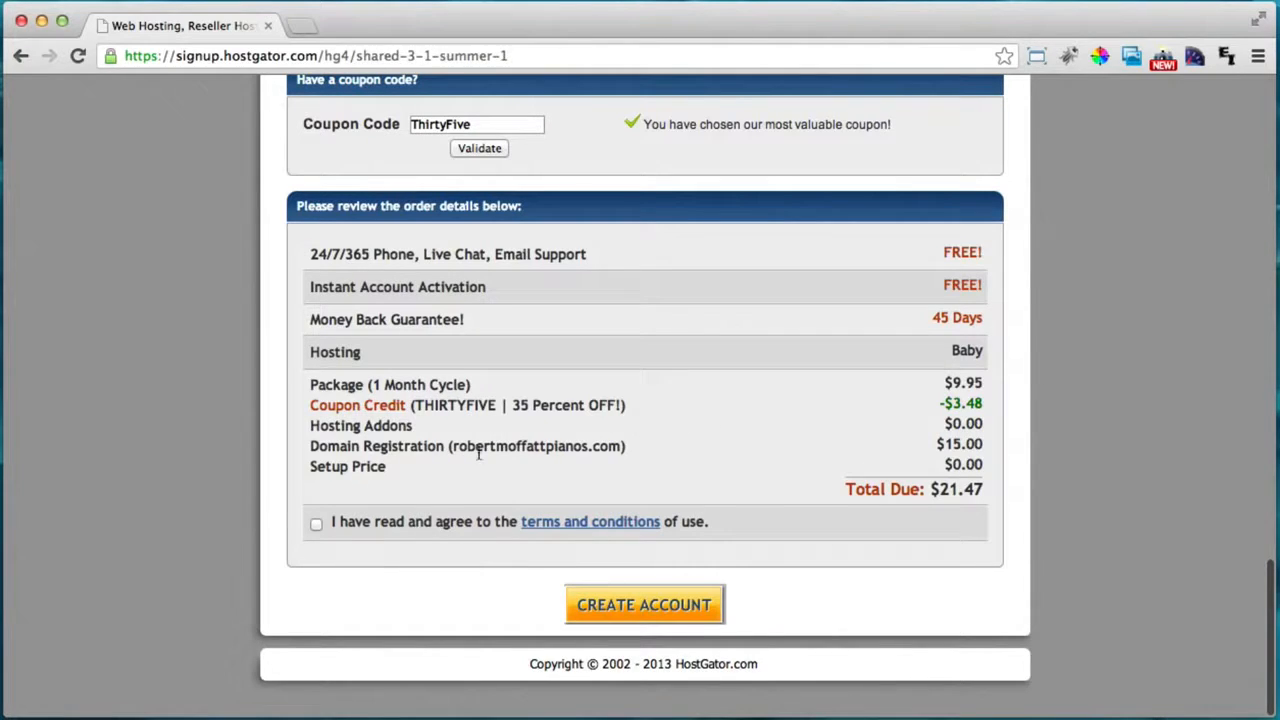
pyautogui.click(316, 525)
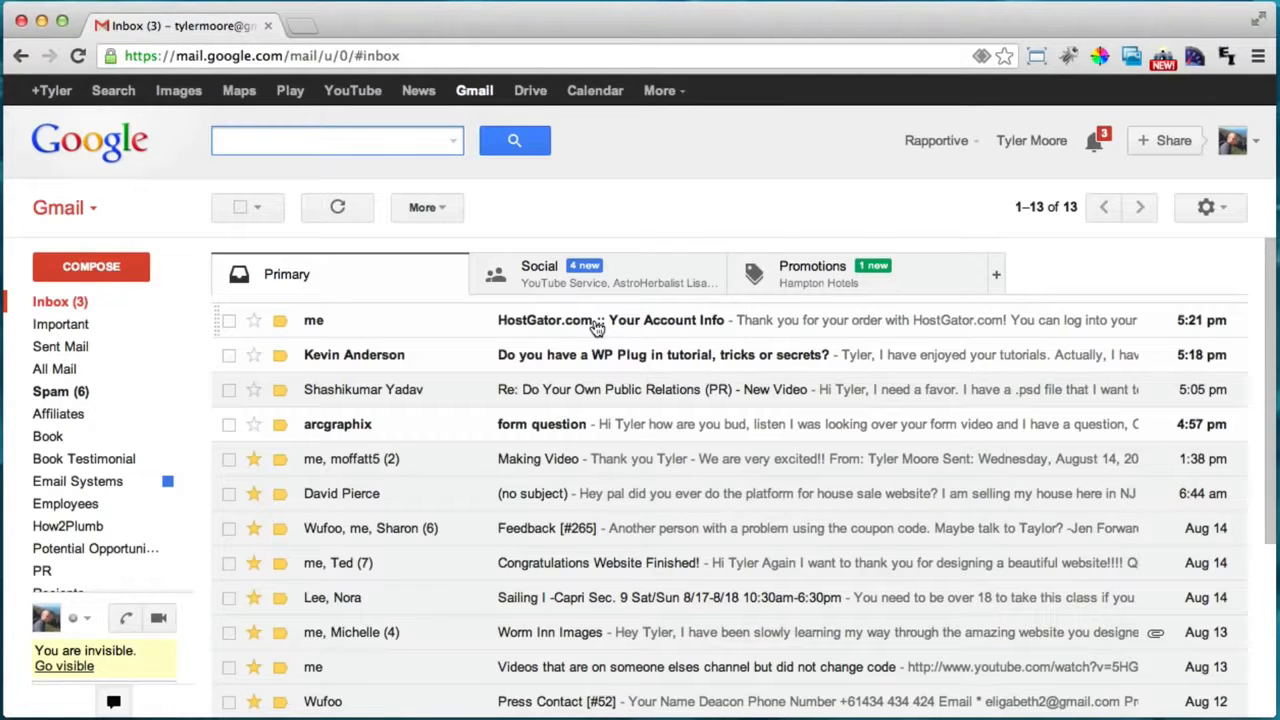
# - Open the 'HostGator.com :: Your Account Info' email and read through the Baby plan and nameserver details
pyautogui.click(643, 325)
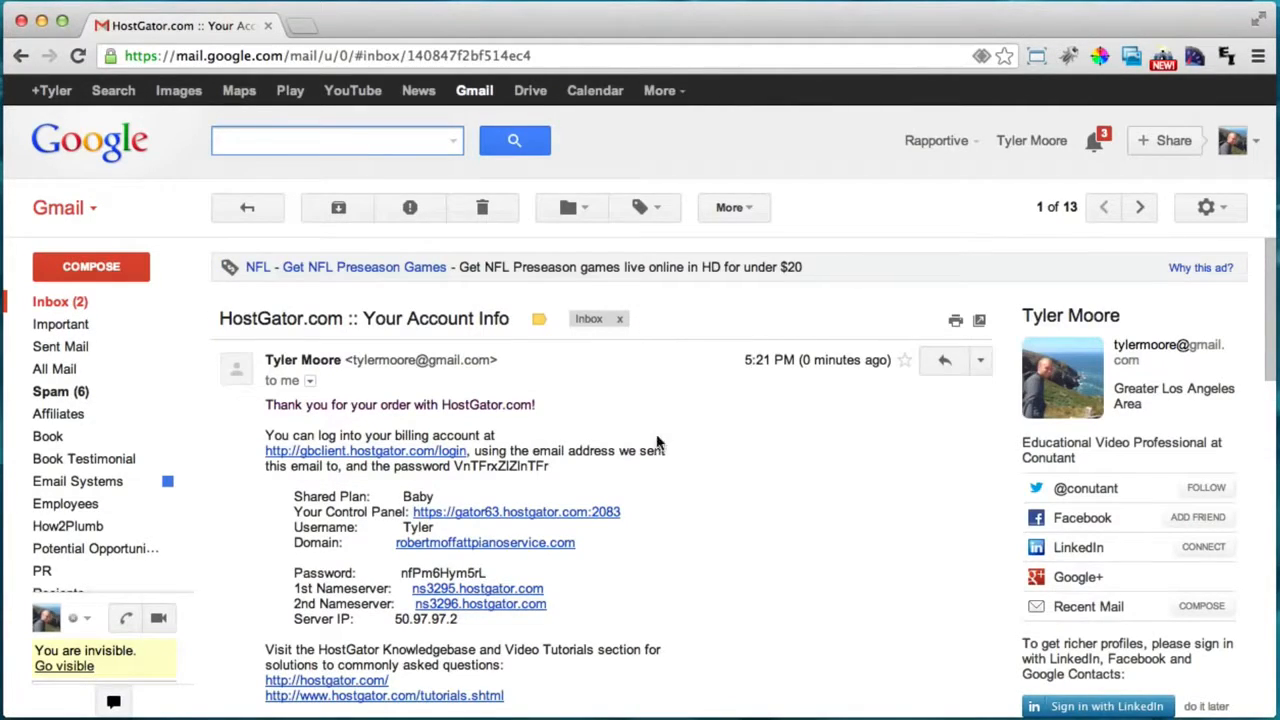
pyautogui.scroll(-1, 650, 433)
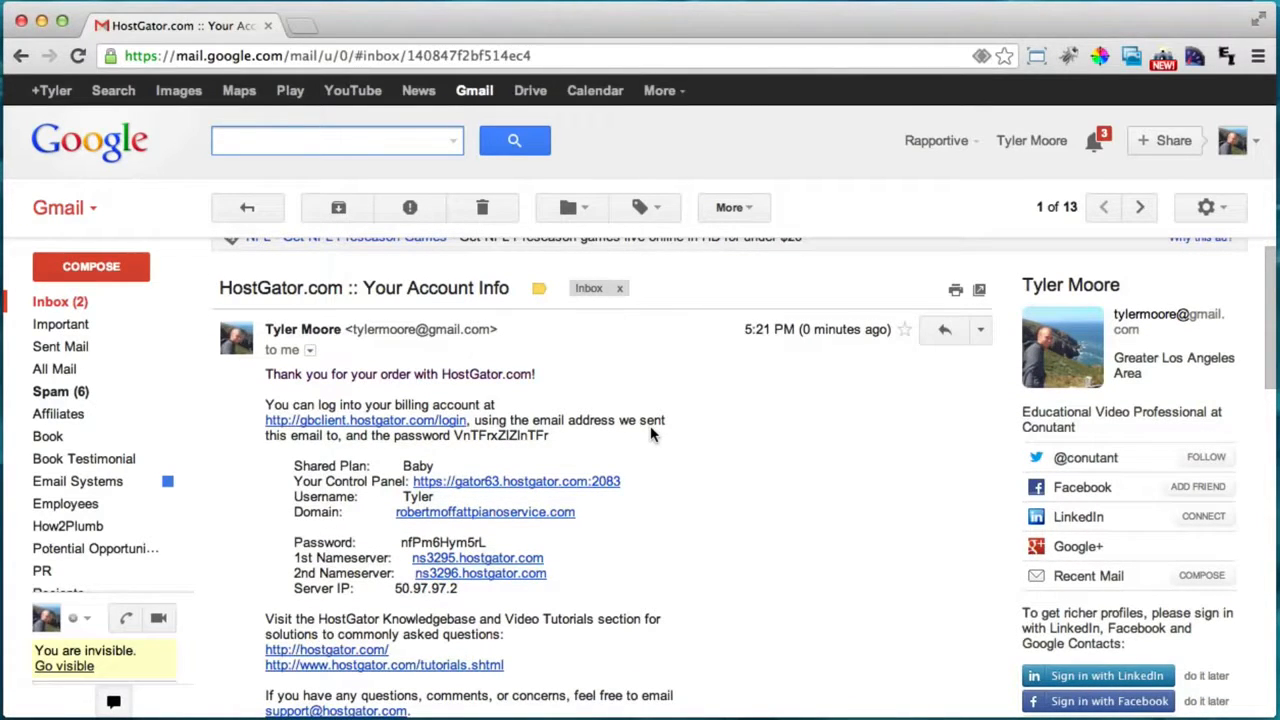
pyautogui.scroll(-1, 650, 433)
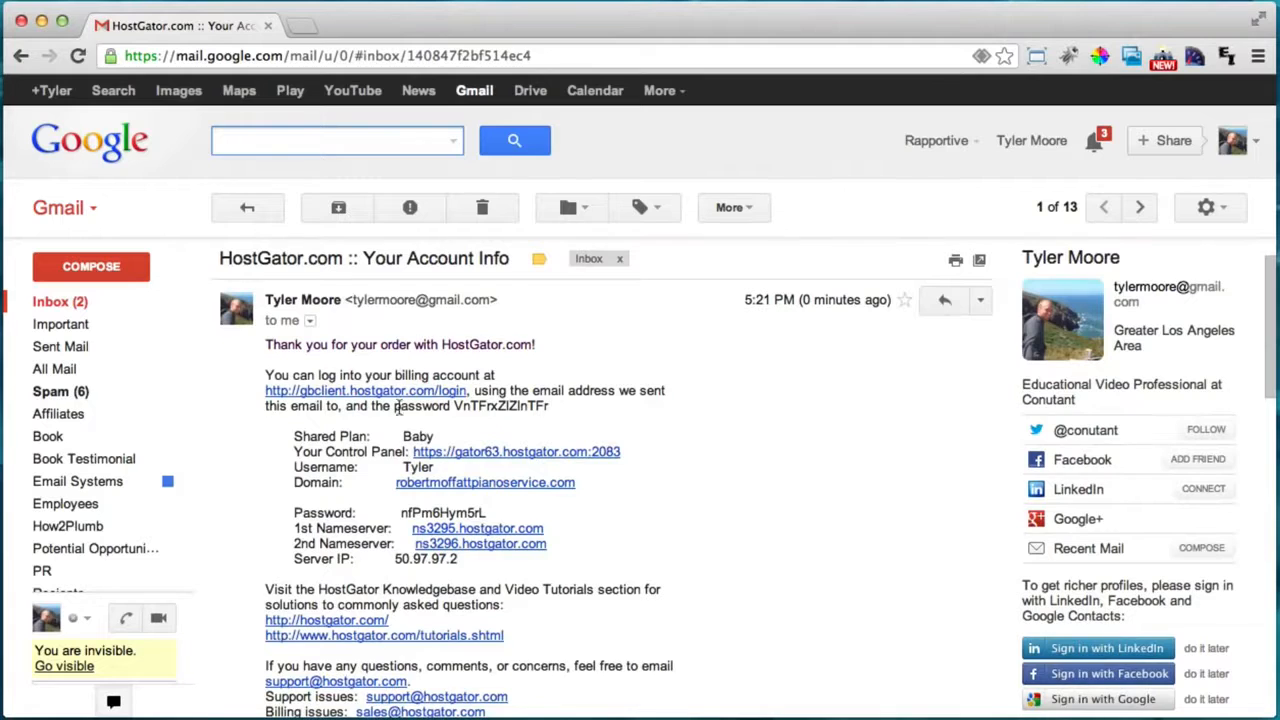
pyautogui.scroll(-3, 672, 410)
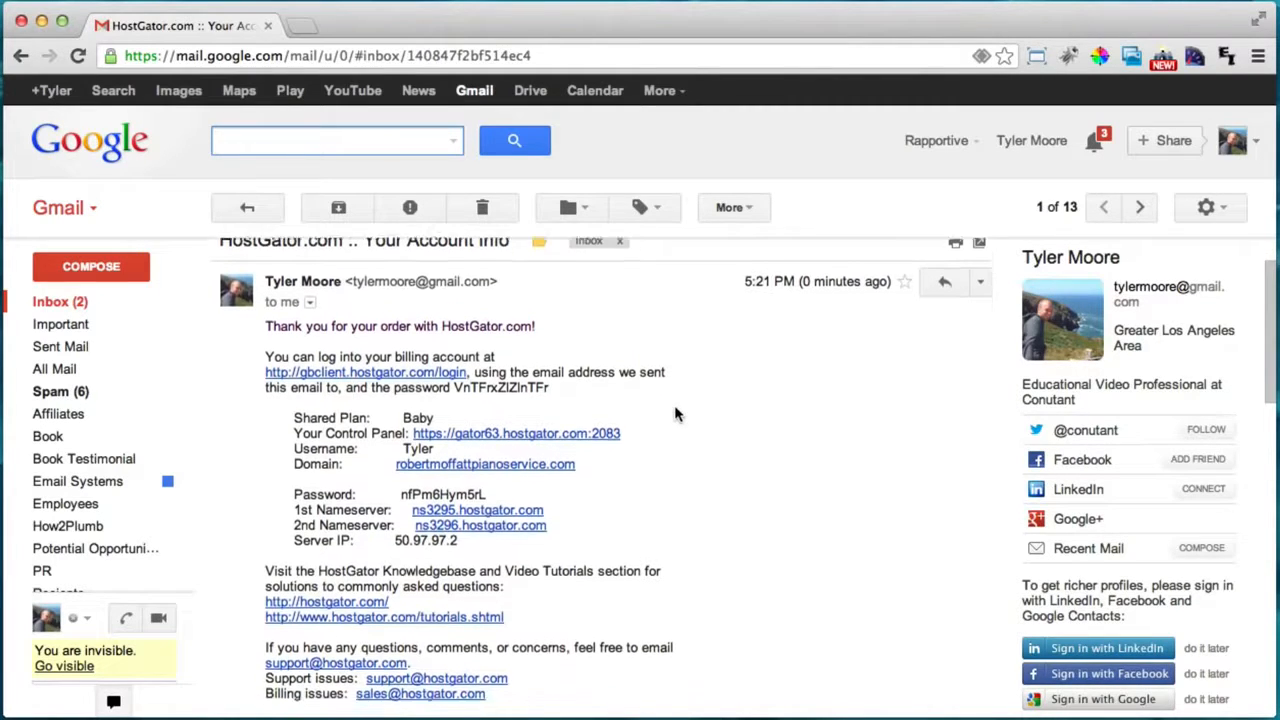
pyautogui.scroll(2, 675, 414)
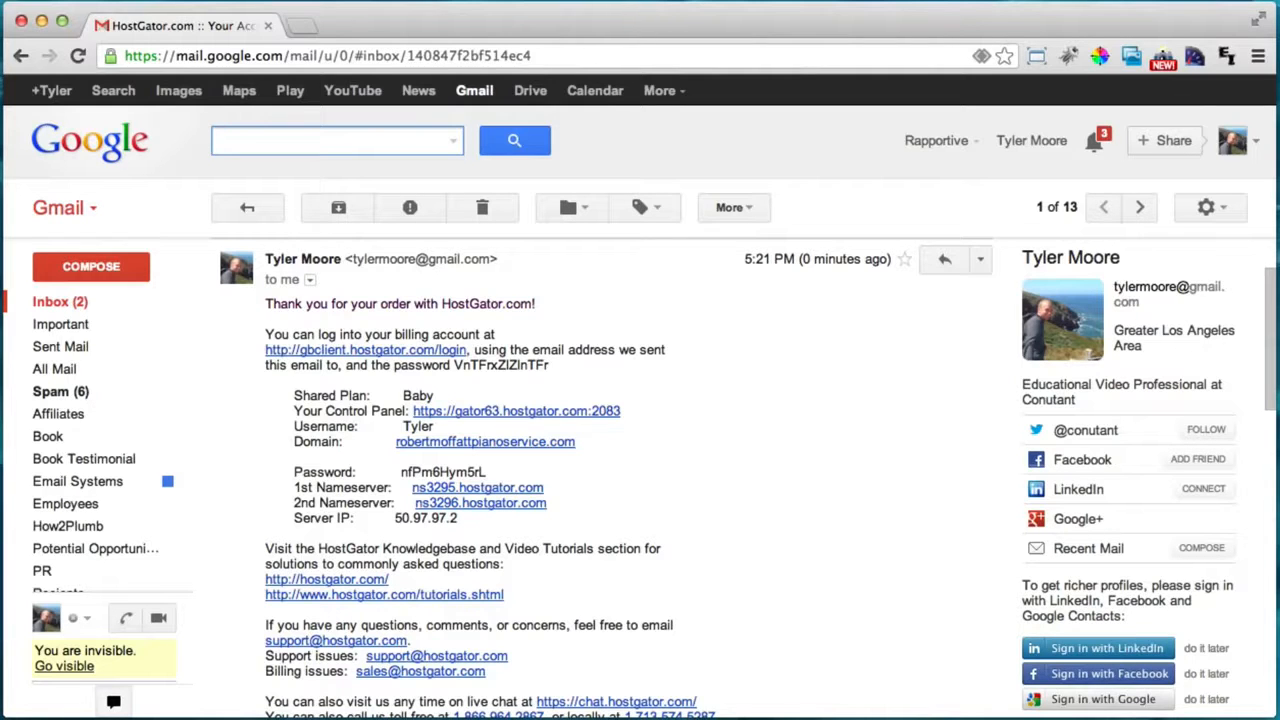
# - In the checklist notes, replace '$13 Per Year' with 'Done' and mark the Hosting line '- Done'
pyautogui.press('super+Tab')
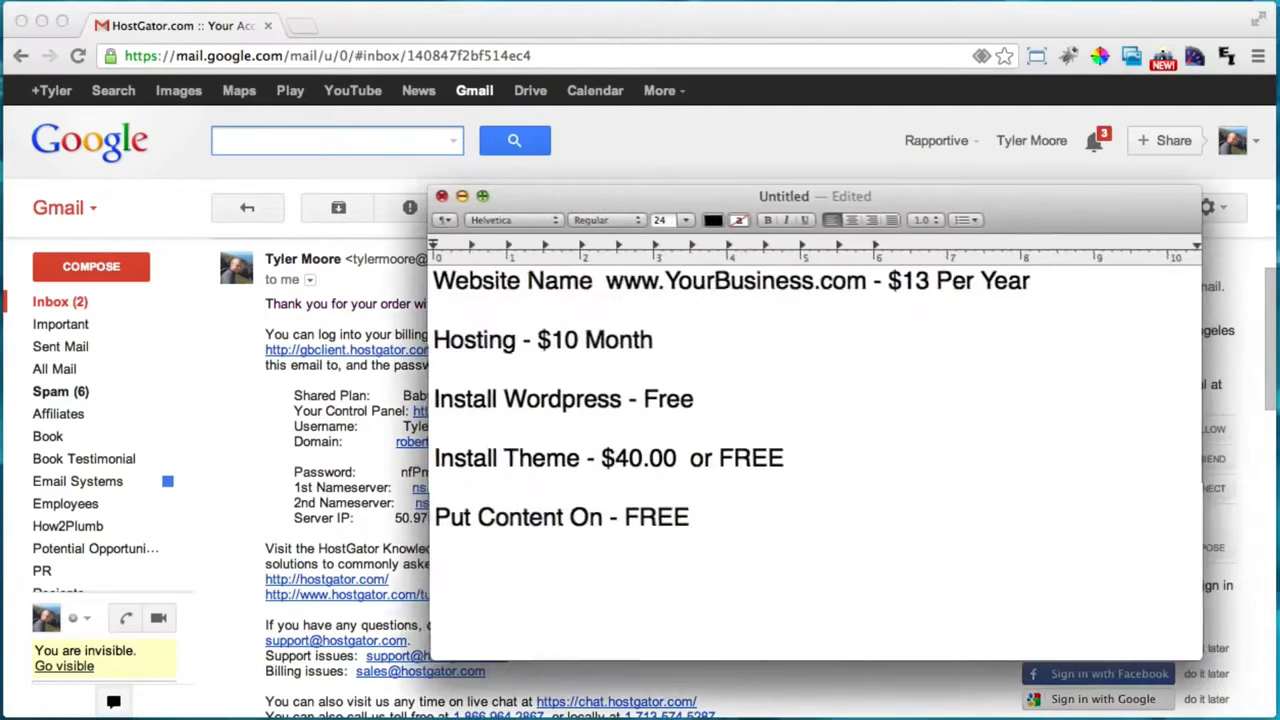
pyautogui.moveTo(700, 194); pyautogui.dragTo(537, 151)
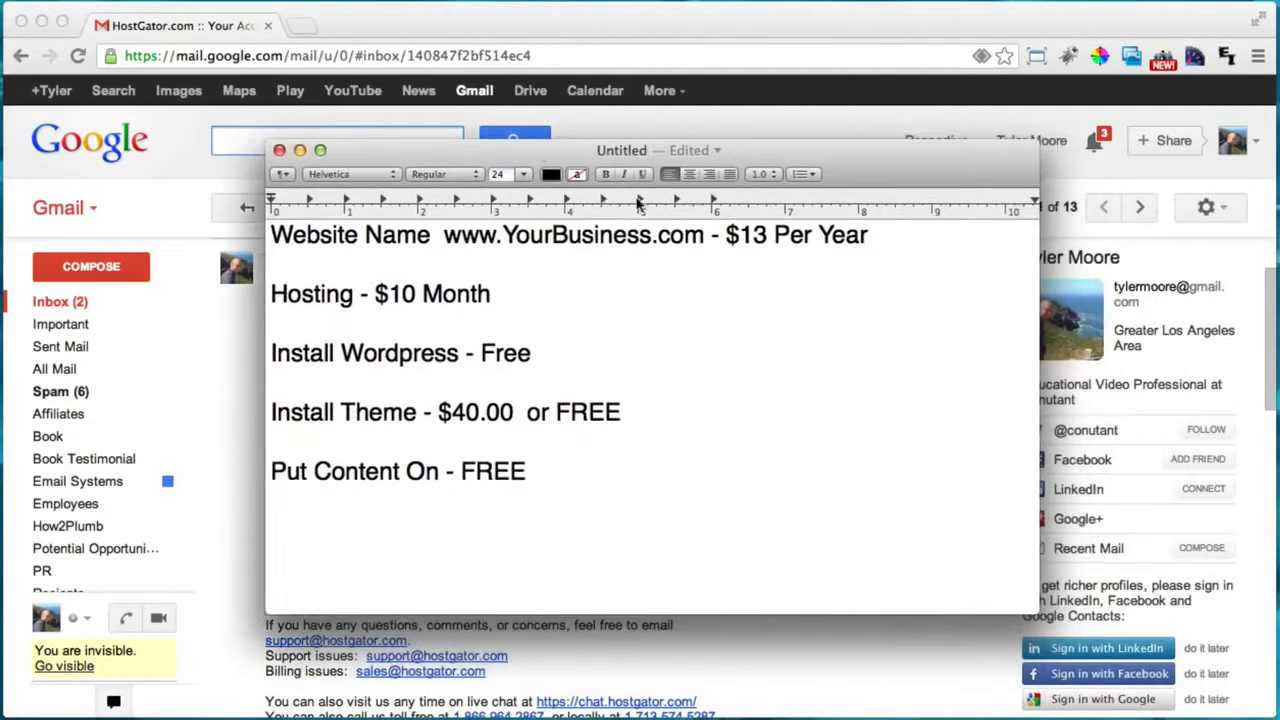
pyautogui.moveTo(886, 235); pyautogui.dragTo(715, 235)
pyautogui.write('Done')
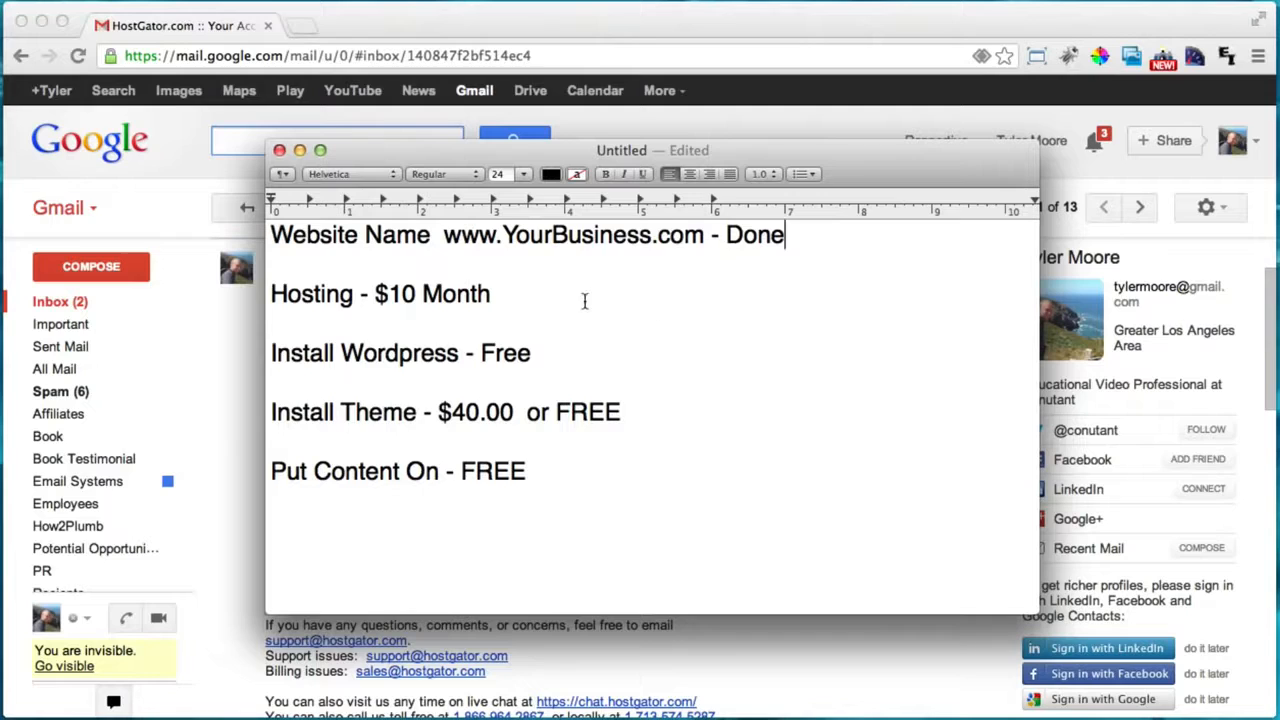
pyautogui.write(' - Done')
# - Tidy the notes window and minimize it to reveal the HostGator account email
pyautogui.moveTo(563, 355); pyautogui.dragTo(272, 362)
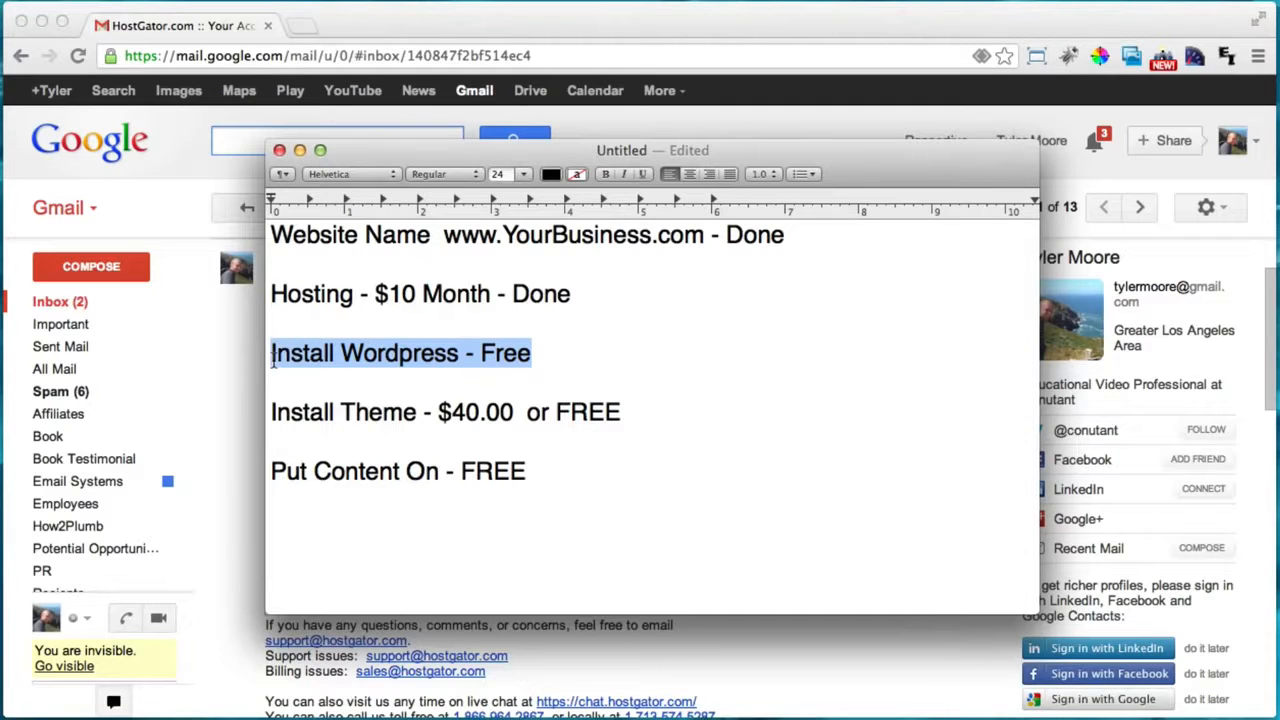
pyautogui.click(605, 357)
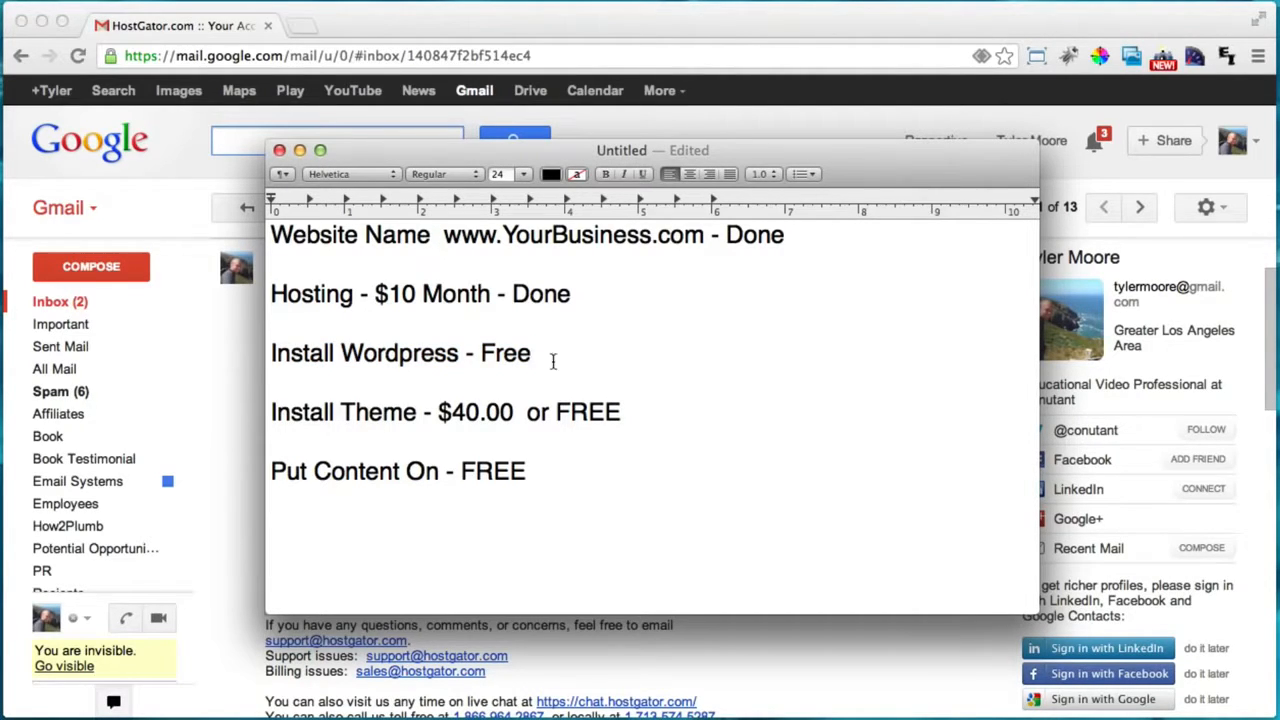
pyautogui.moveTo(266, 357); pyautogui.dragTo(282, 357)
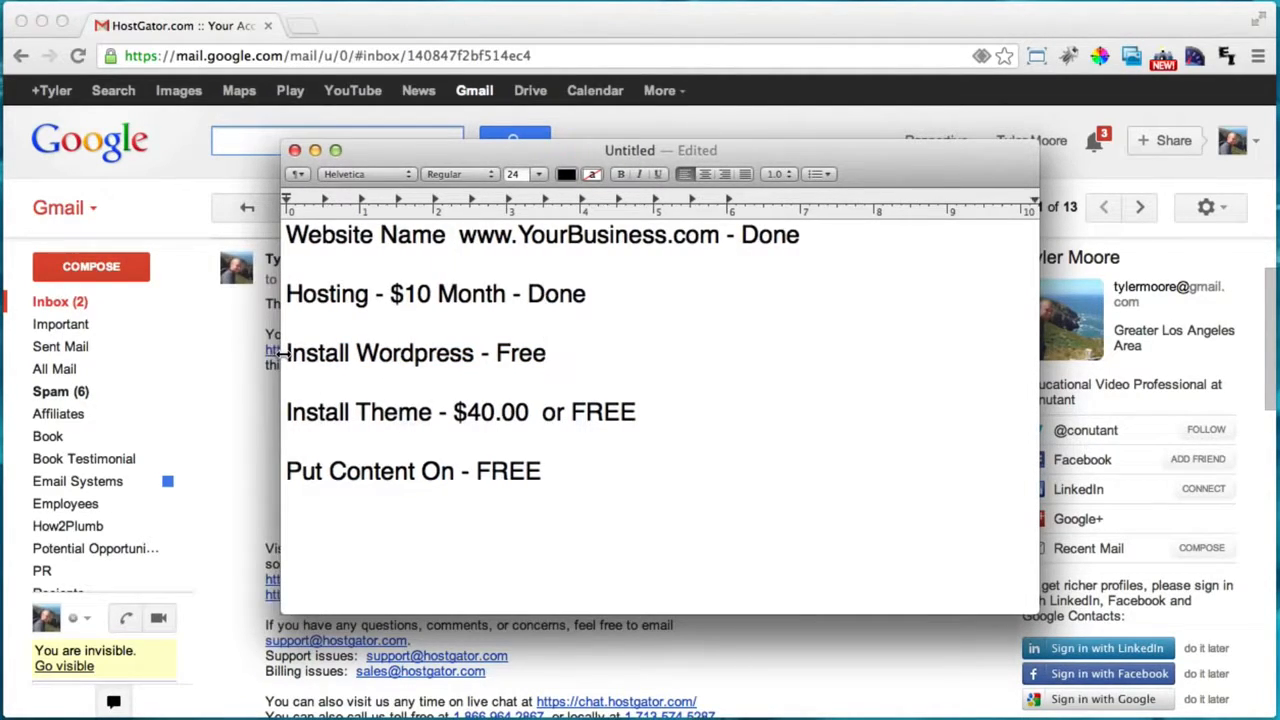
pyautogui.click(315, 150)
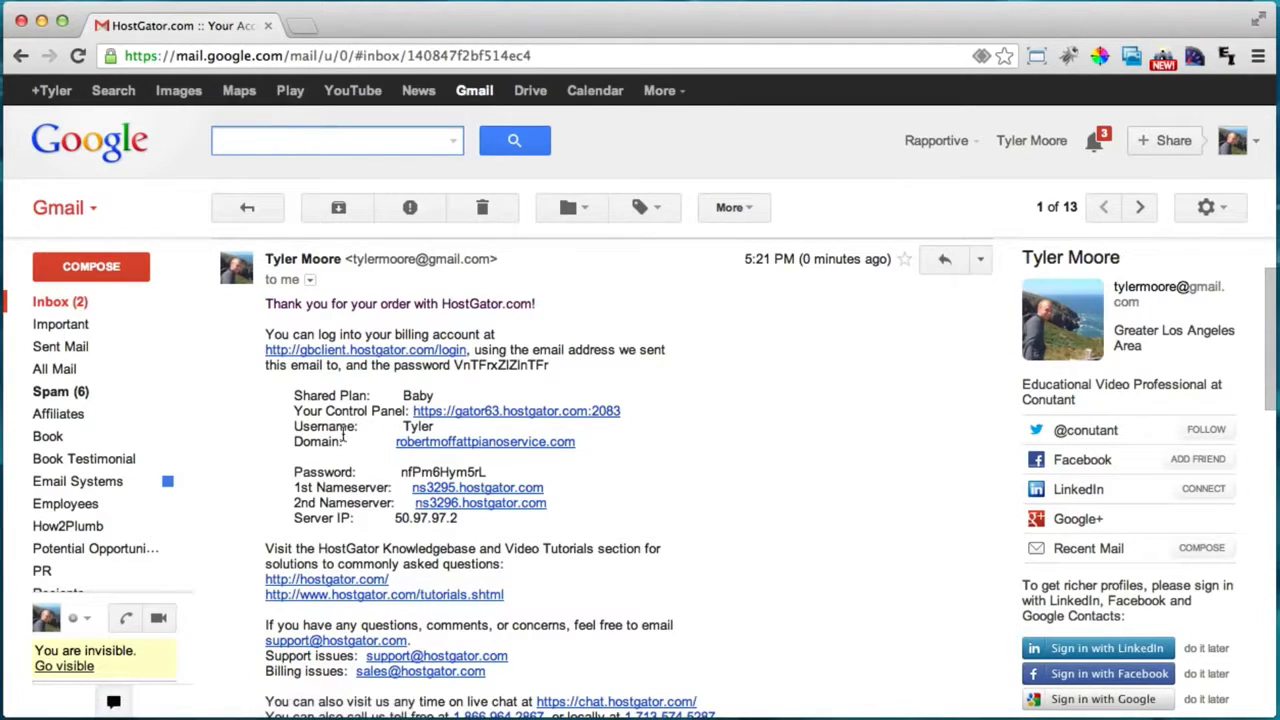
# - Review the control panel address, username and password, then open the cPanel login page in a new tab
pyautogui.moveTo(290, 411); pyautogui.dragTo(393, 410)
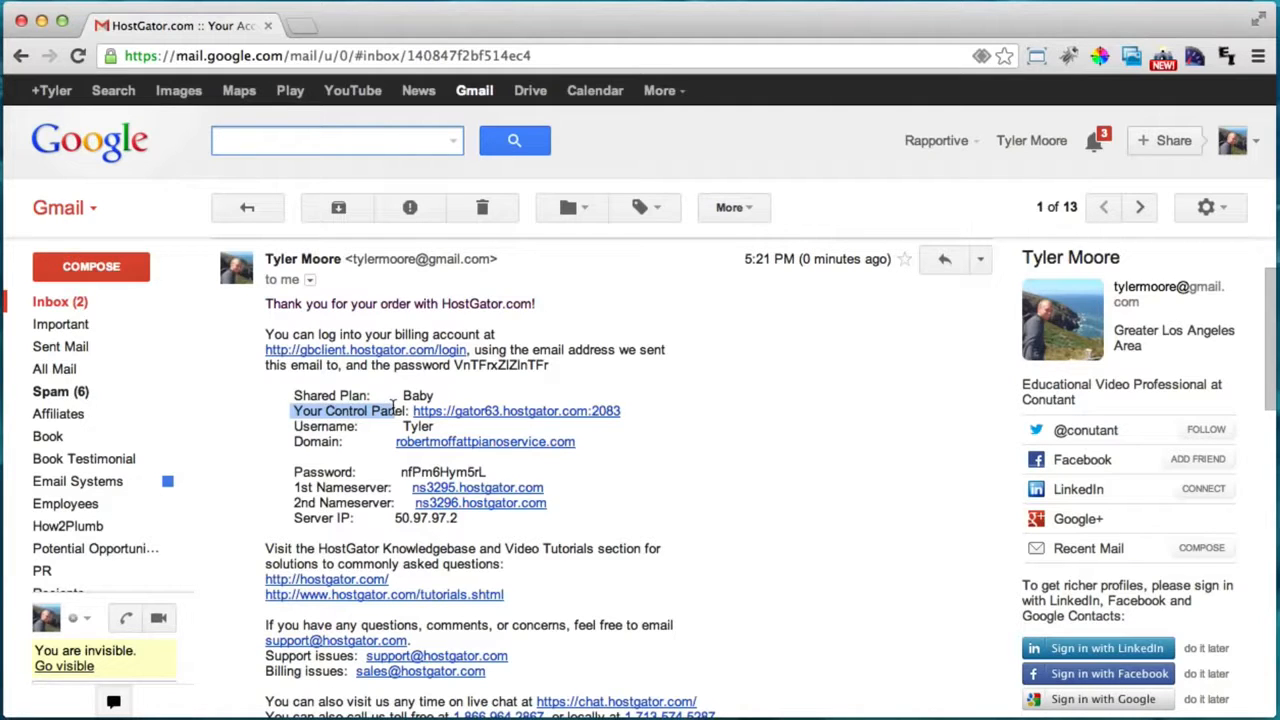
pyautogui.moveTo(295, 428); pyautogui.dragTo(358, 427)
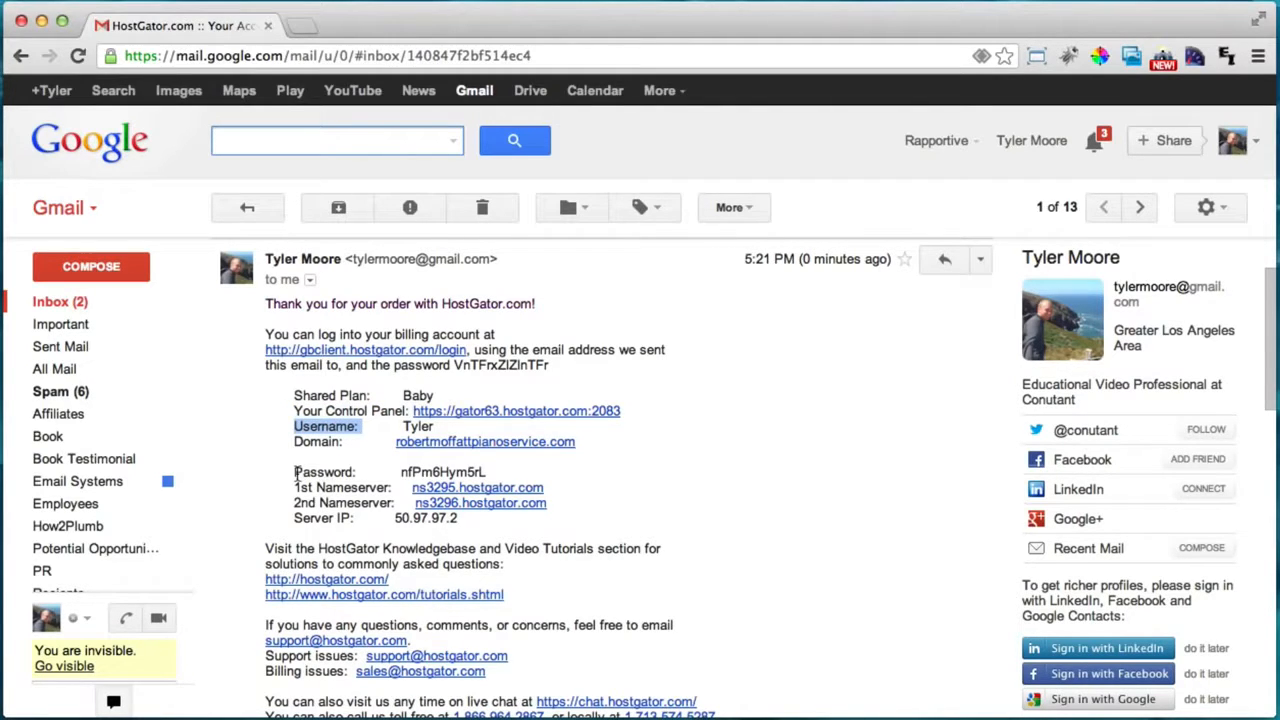
pyautogui.moveTo(294, 472); pyautogui.dragTo(372, 473)
pyautogui.click(364, 473)
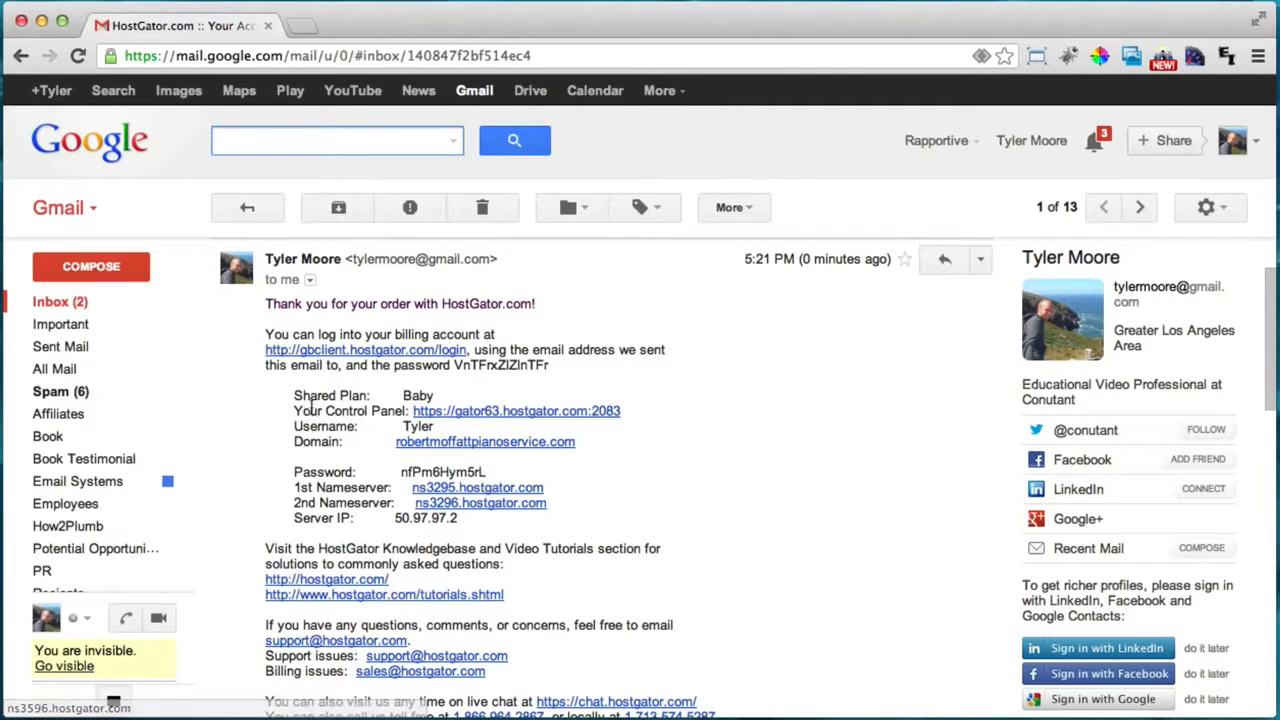
pyautogui.moveTo(292, 411); pyautogui.dragTo(409, 411)
pyautogui.click(757, 470)
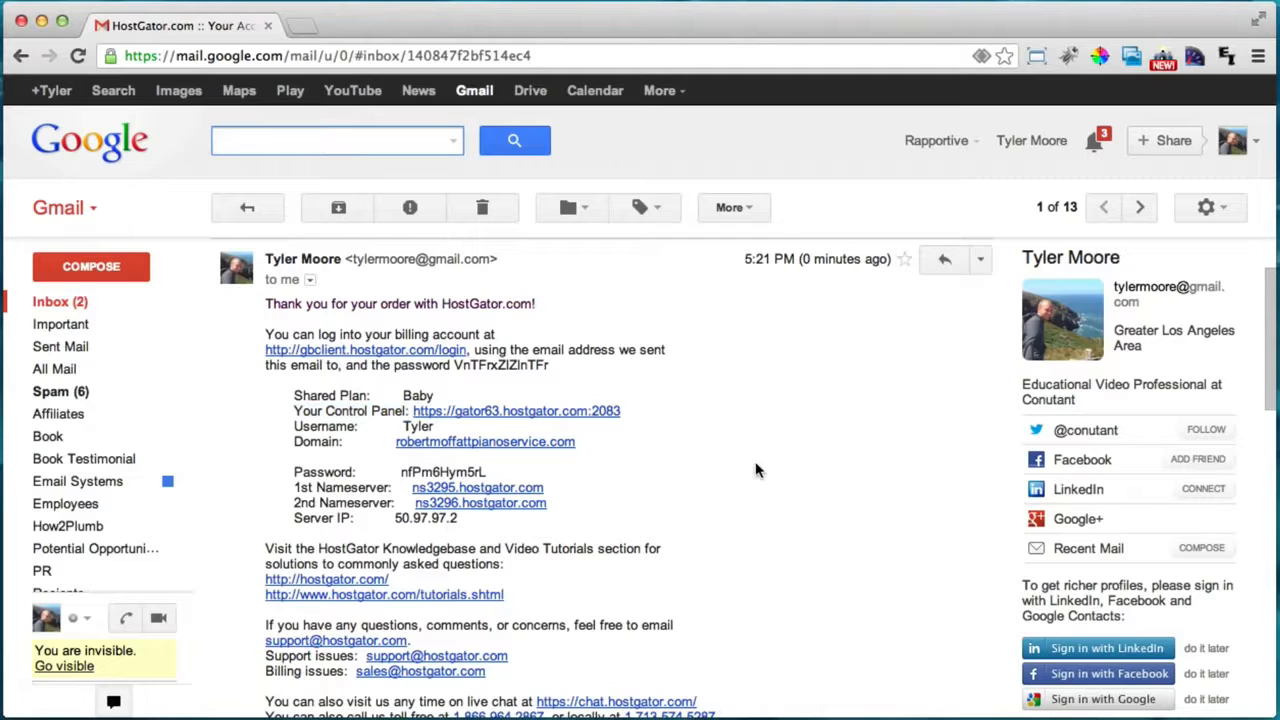
pyautogui.click(497, 415)
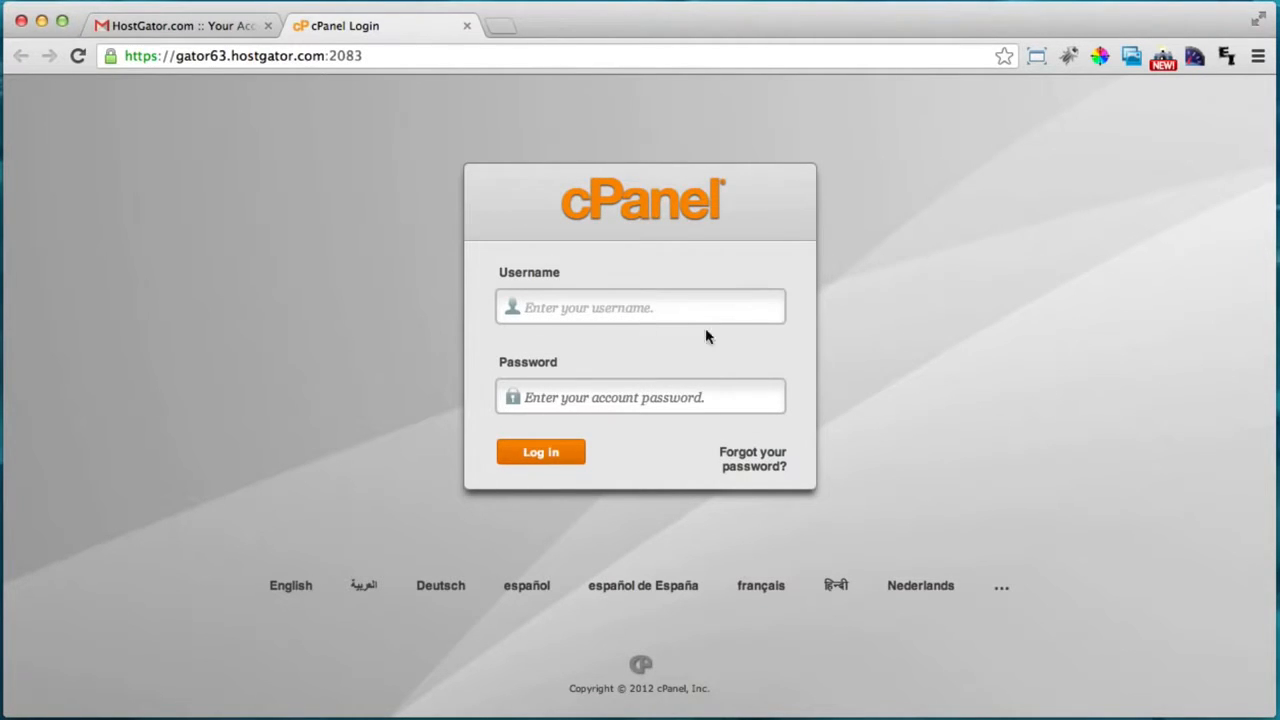
# - Copy the account username from the email into the cPanel login form's username field
pyautogui.click(207, 31)
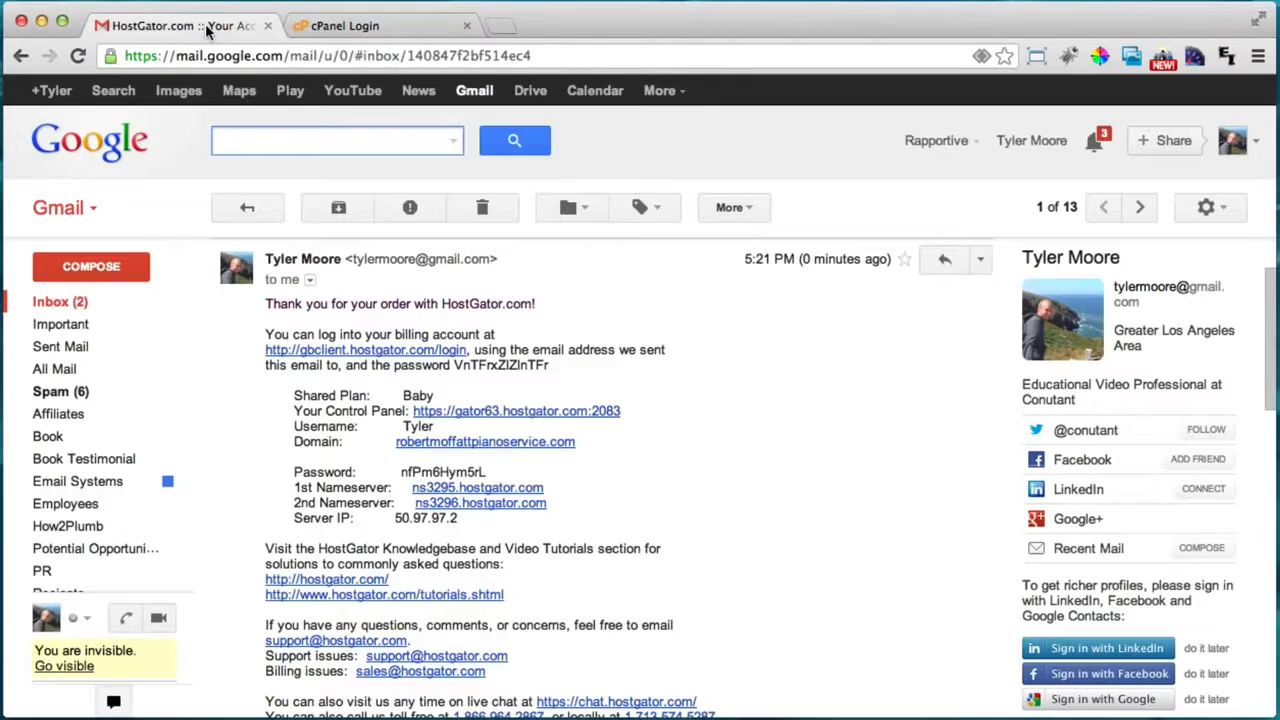
pyautogui.doubleClick(414, 426)
pyautogui.rightClick(414, 426)
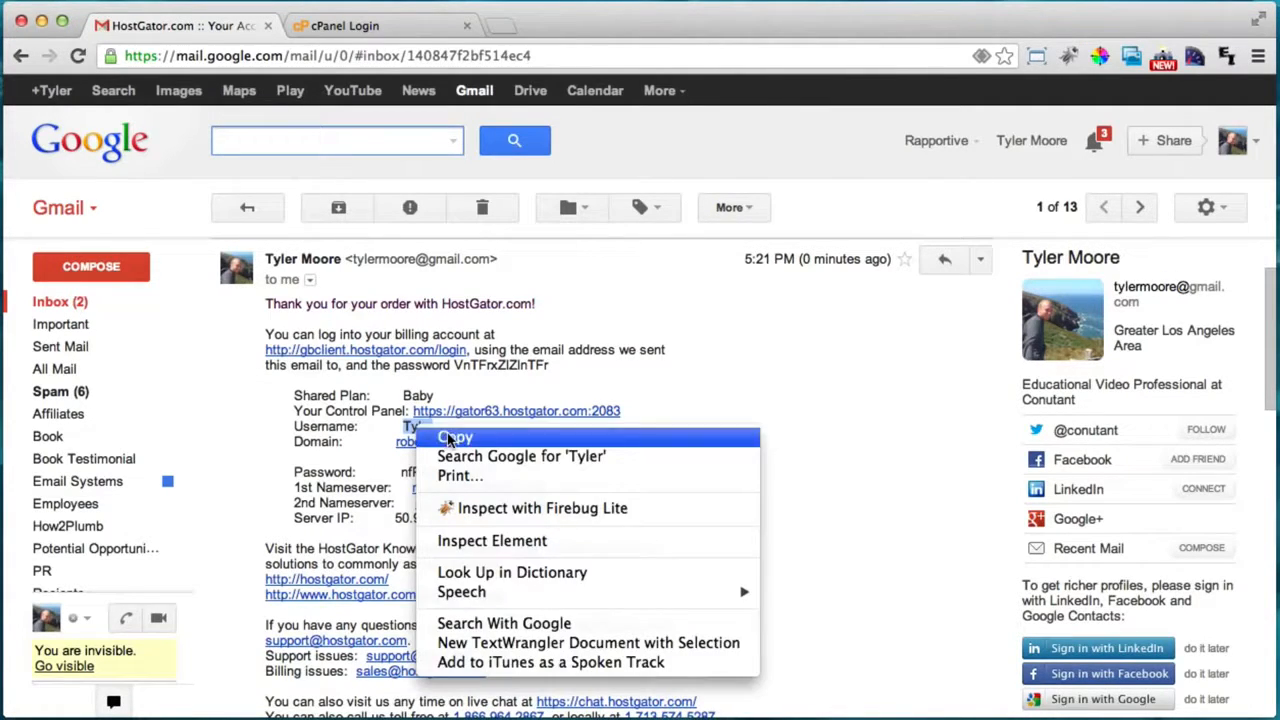
pyautogui.click(446, 439)
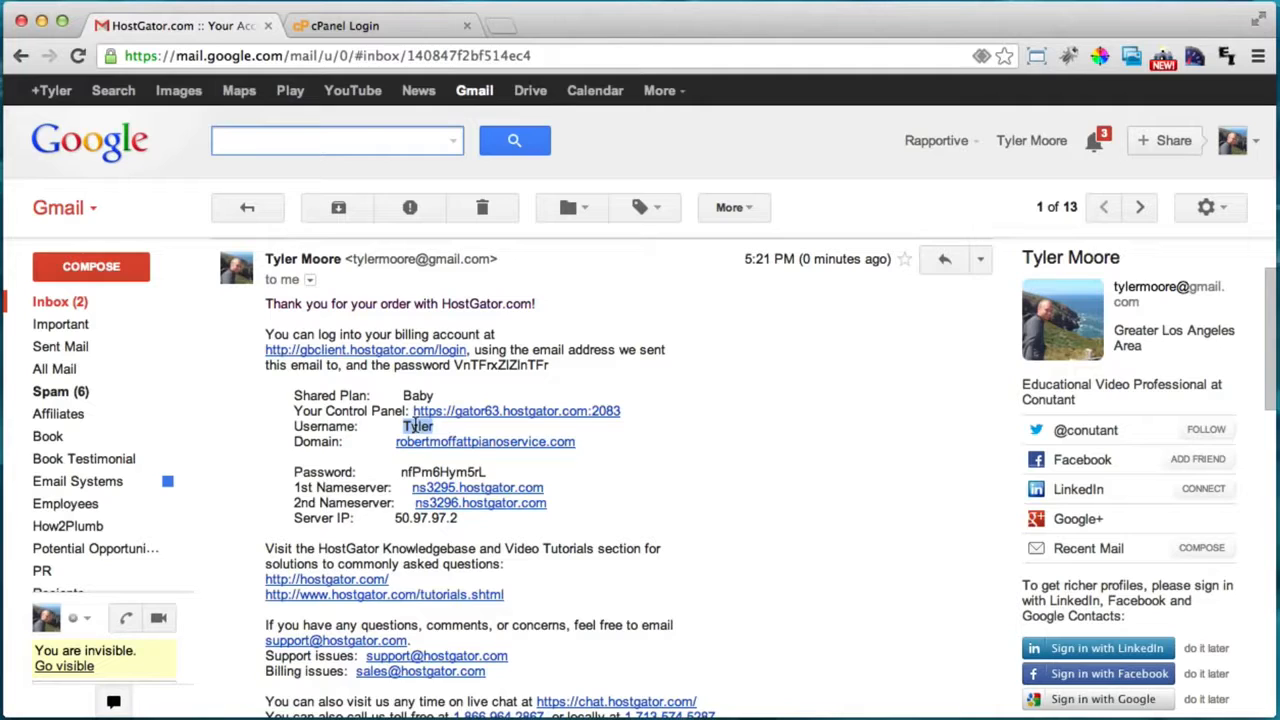
pyautogui.click(411, 25)
pyautogui.rightClick(554, 311)
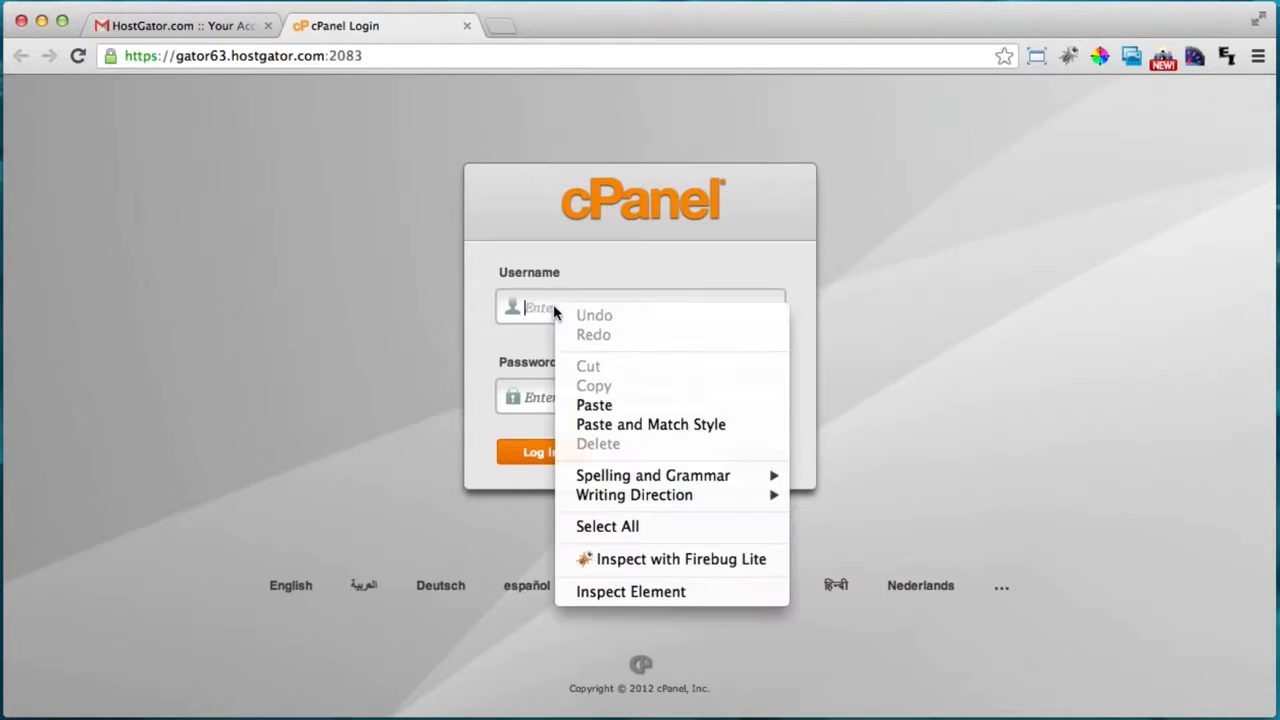
pyautogui.click(620, 406)
# - Copy the account password from the email into the cPanel Password field
pyautogui.click(178, 26)
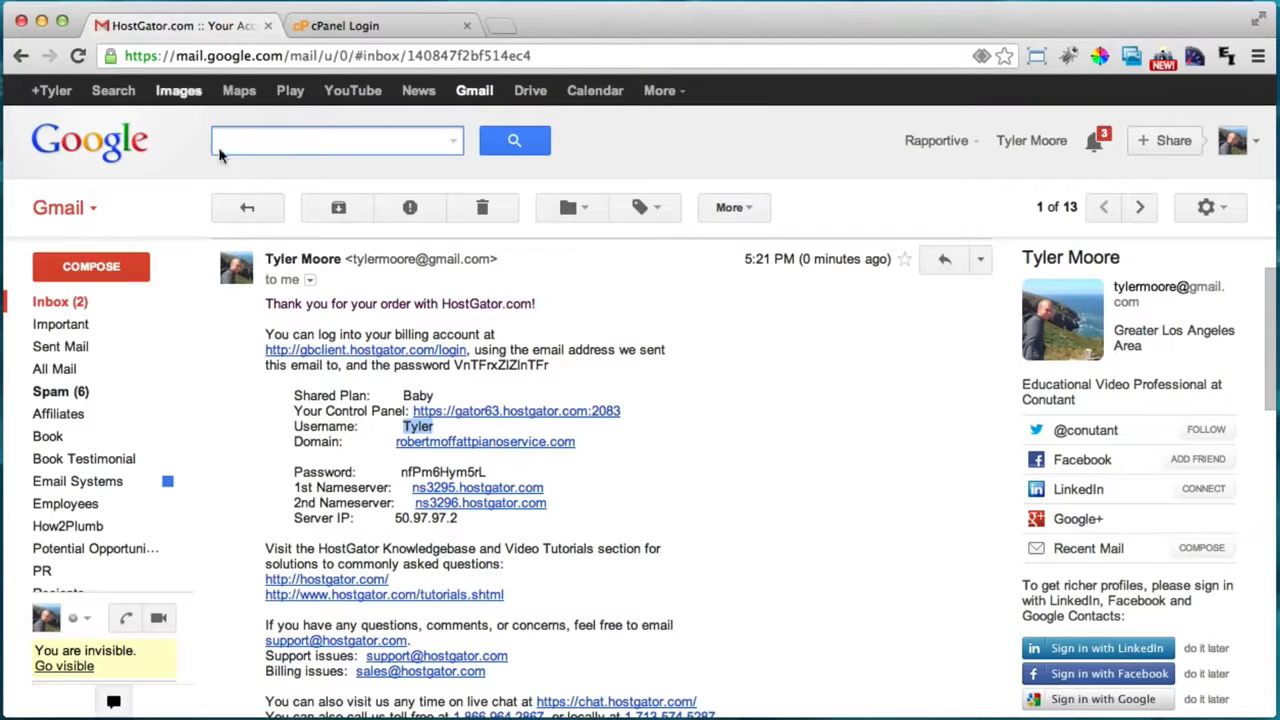
pyautogui.moveTo(399, 472); pyautogui.dragTo(487, 472)
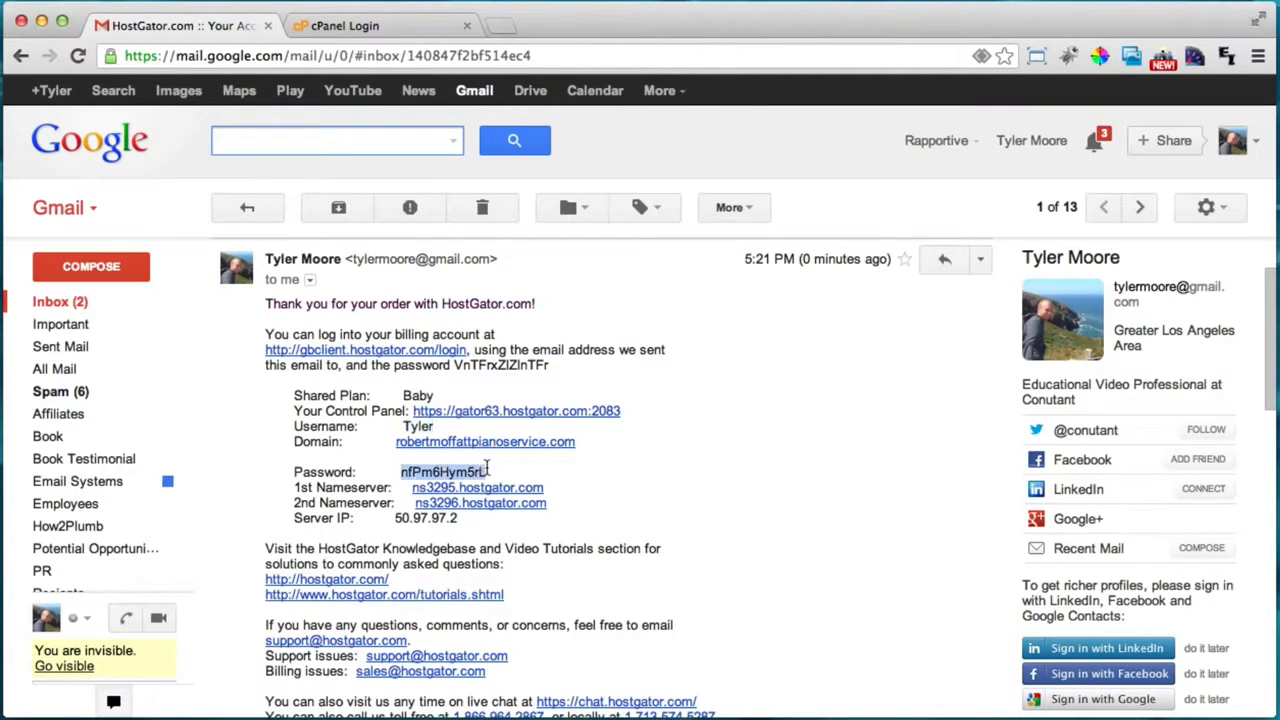
pyautogui.rightClick(489, 472)
pyautogui.click(507, 482)
pyautogui.click(385, 27)
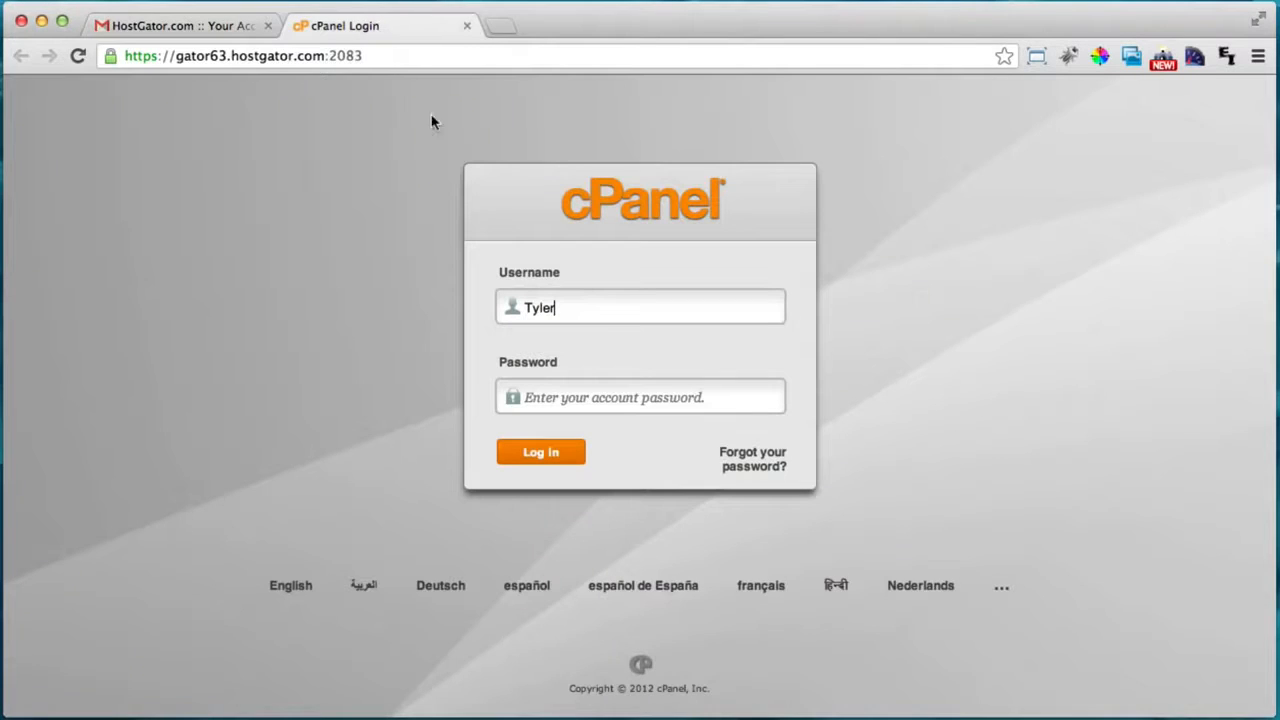
pyautogui.click(569, 404)
pyautogui.rightClick(563, 403)
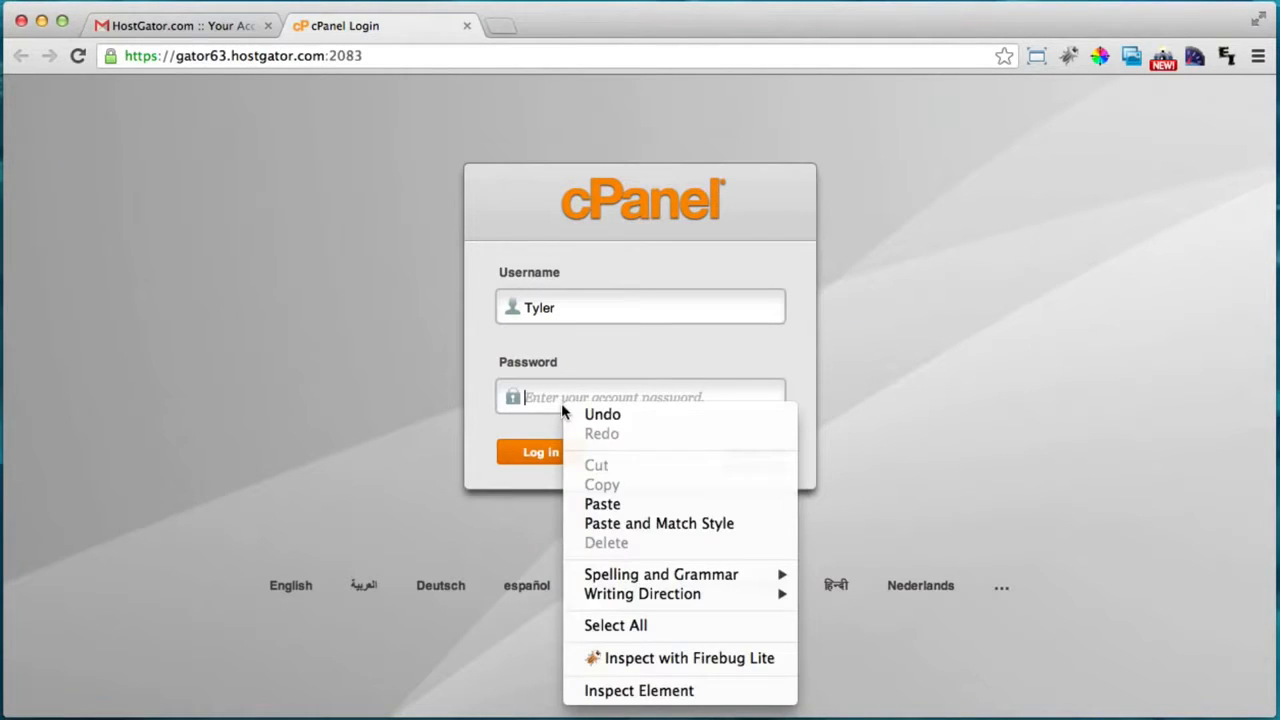
pyautogui.click(644, 511)
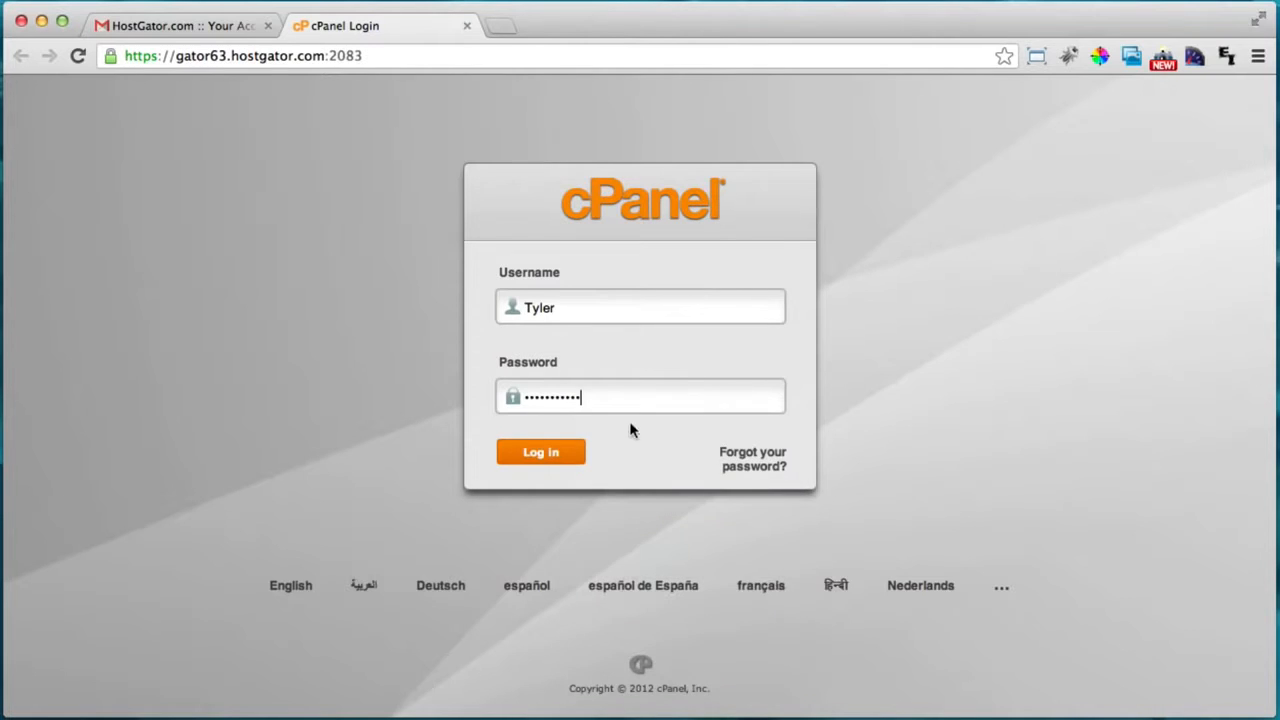
# - Log in to cPanel, close the Welcome New User, SSL and save-password prompts, and scroll to Software/Services
pyautogui.click(549, 458)
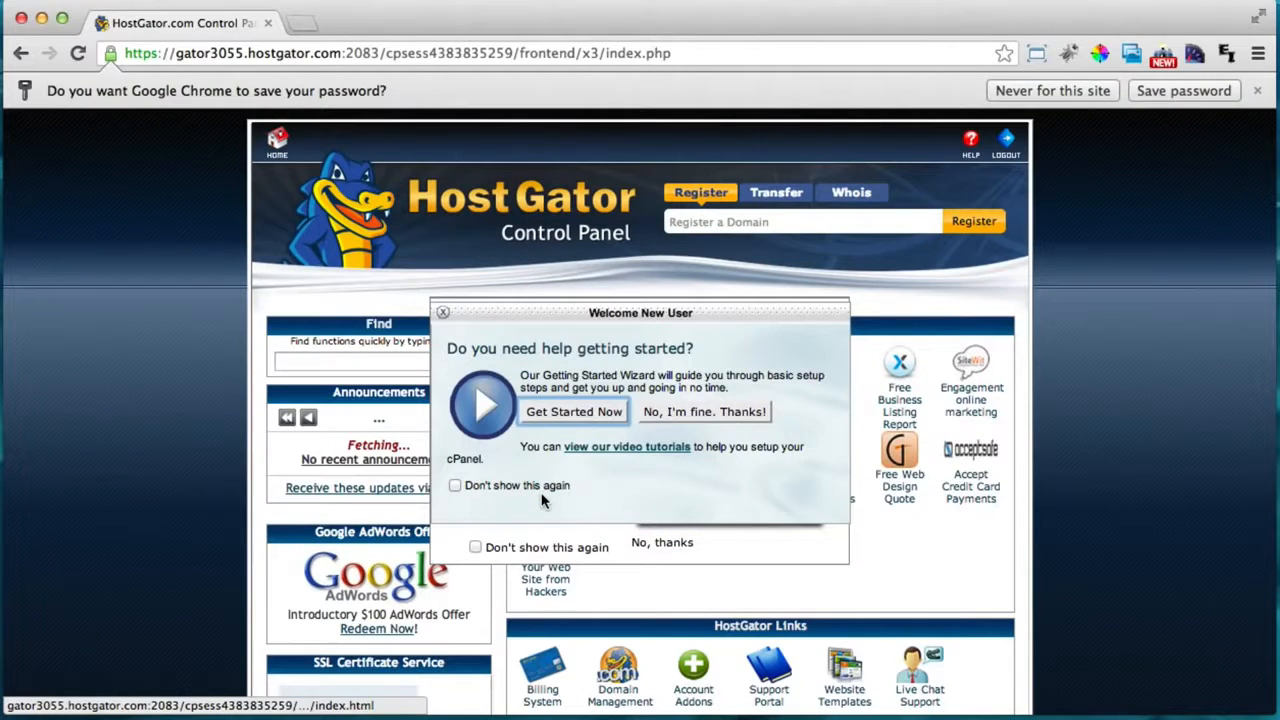
pyautogui.click(443, 315)
pyautogui.click(442, 312)
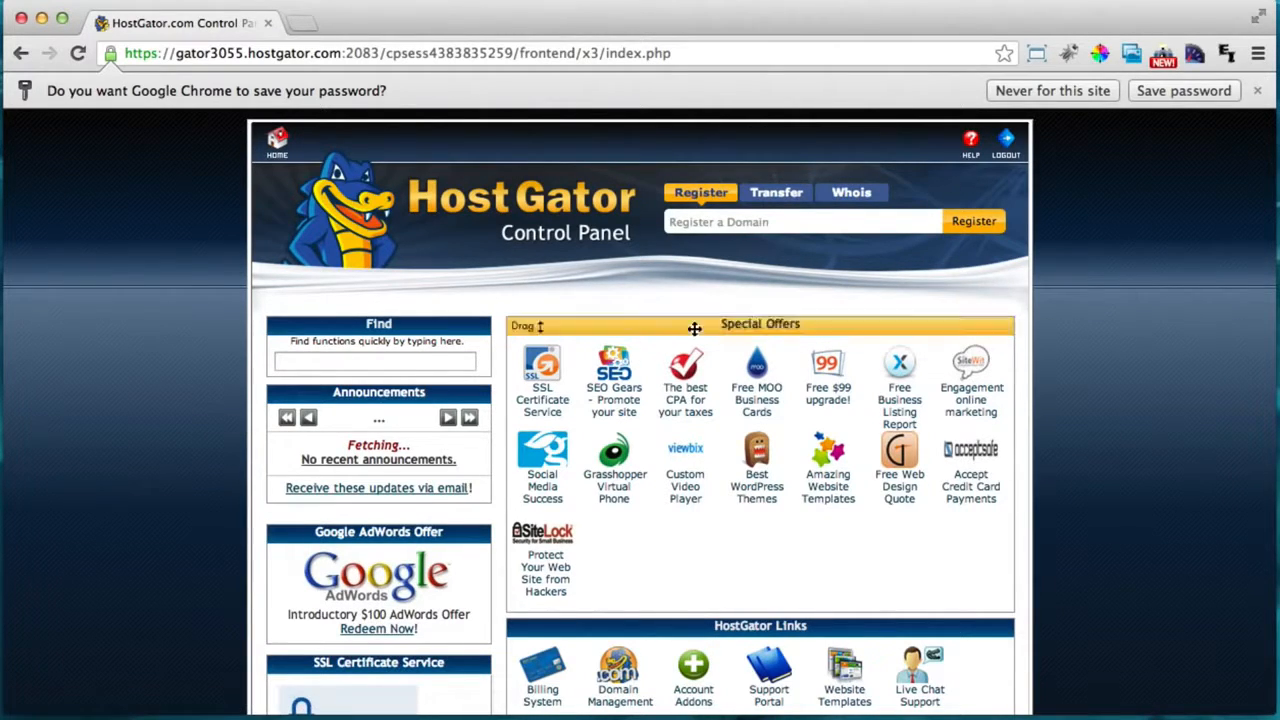
pyautogui.scroll(-2, 870, 312)
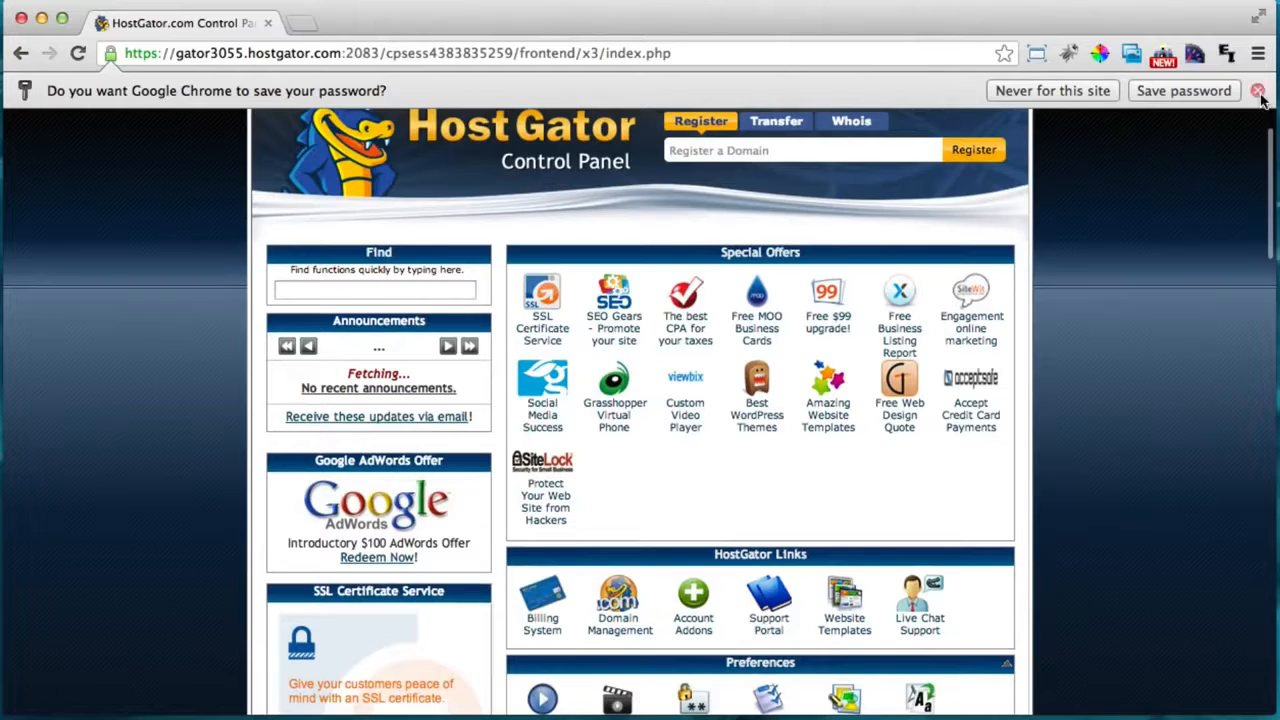
pyautogui.click(1258, 91)
pyautogui.scroll(-5, 916, 270)
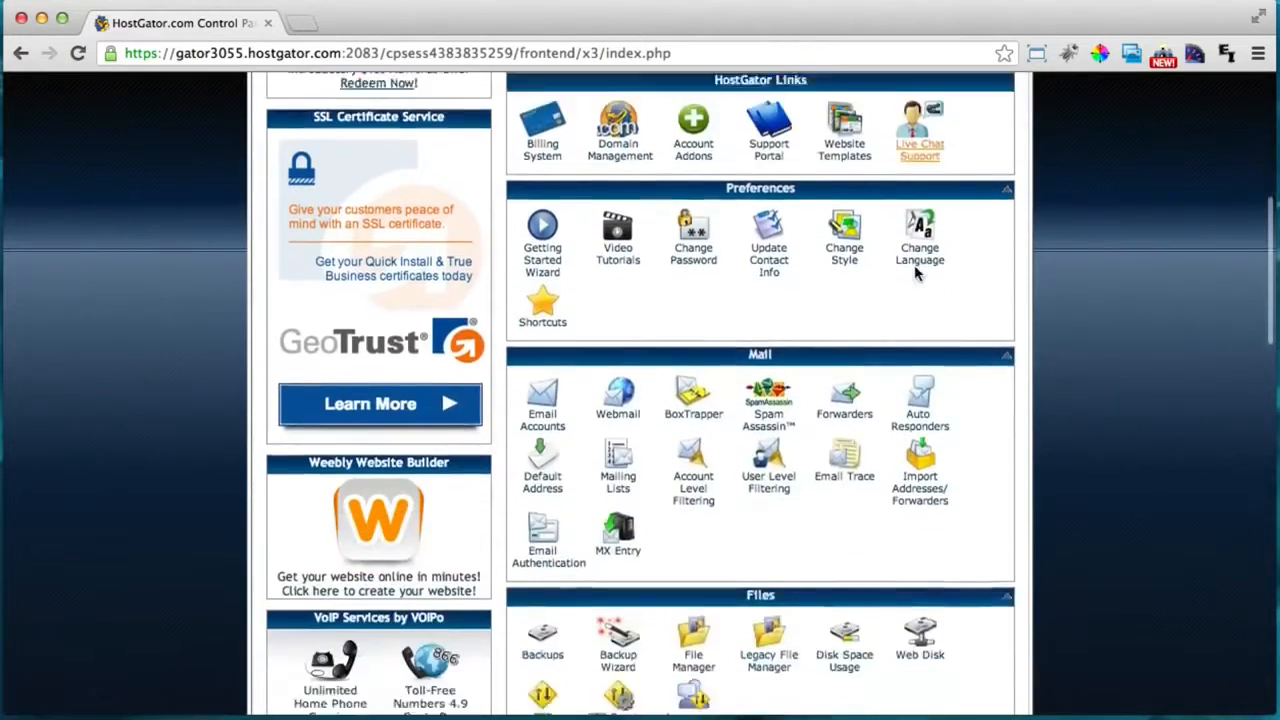
pyautogui.scroll(-8, 916, 272)
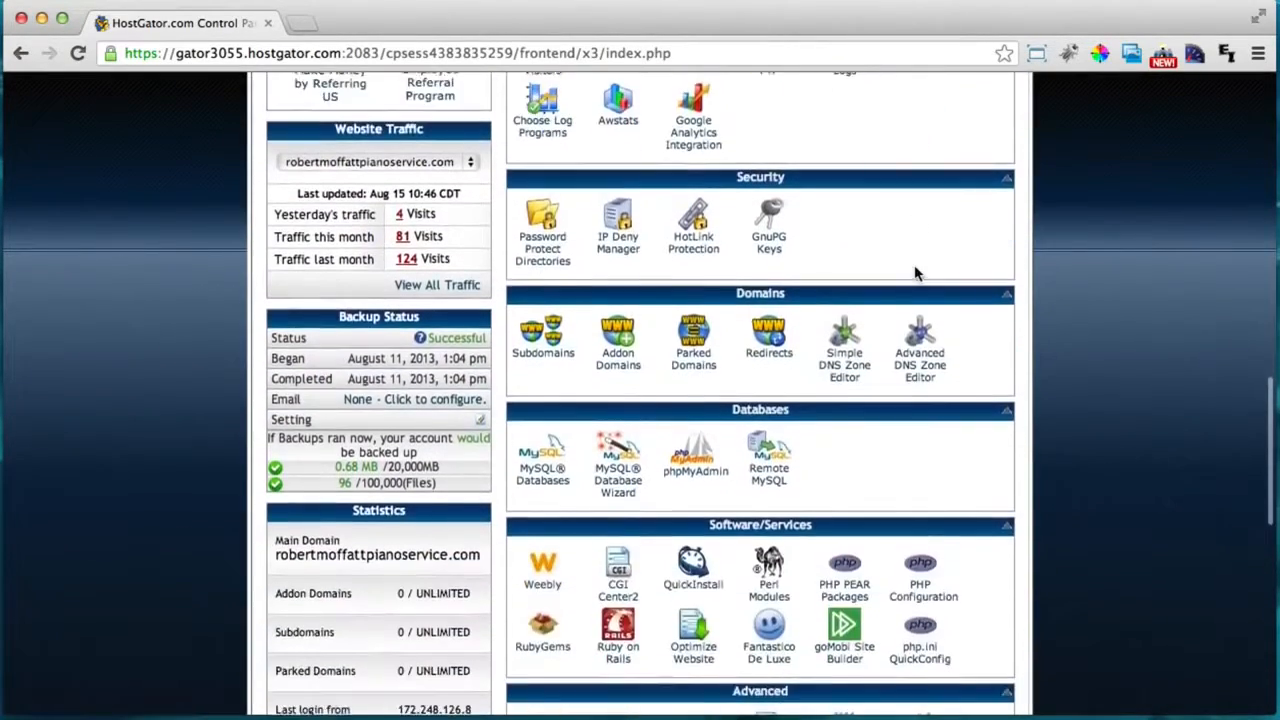
pyautogui.scroll(-1, 916, 272)
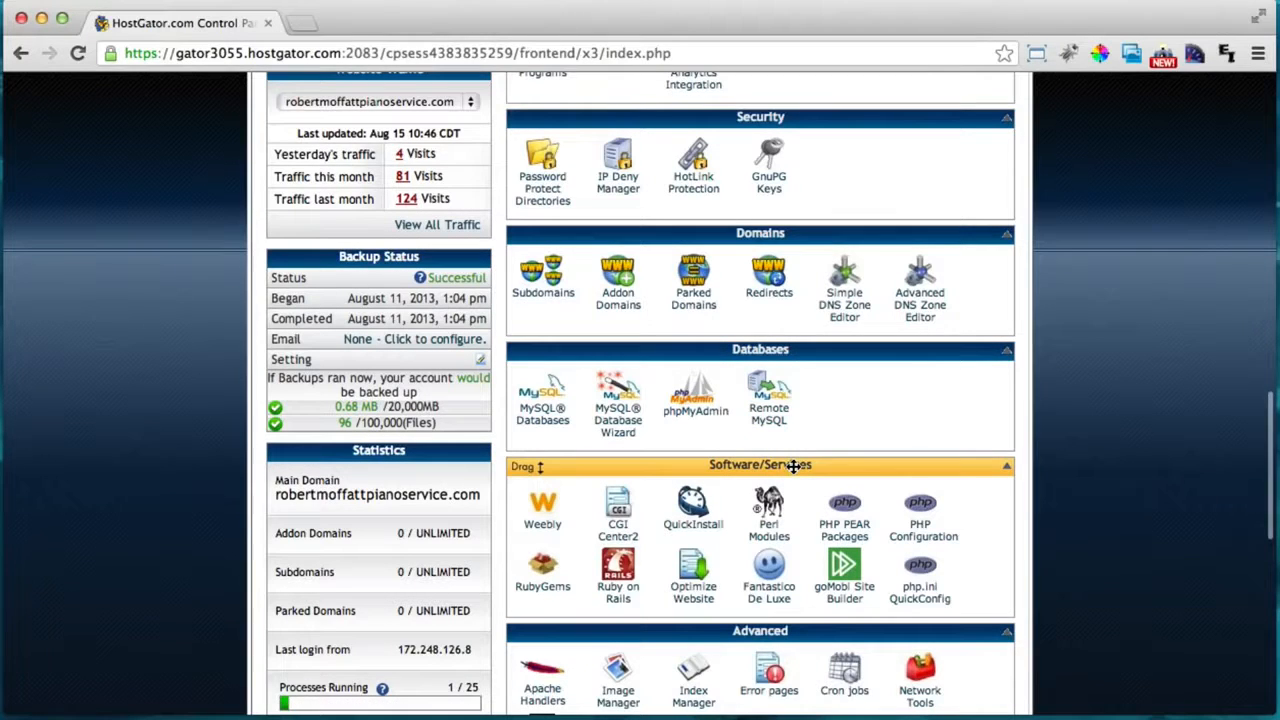
# - Choose WordPress in QuickInstall and keep the piano service domain as the install target
pyautogui.click(697, 511)
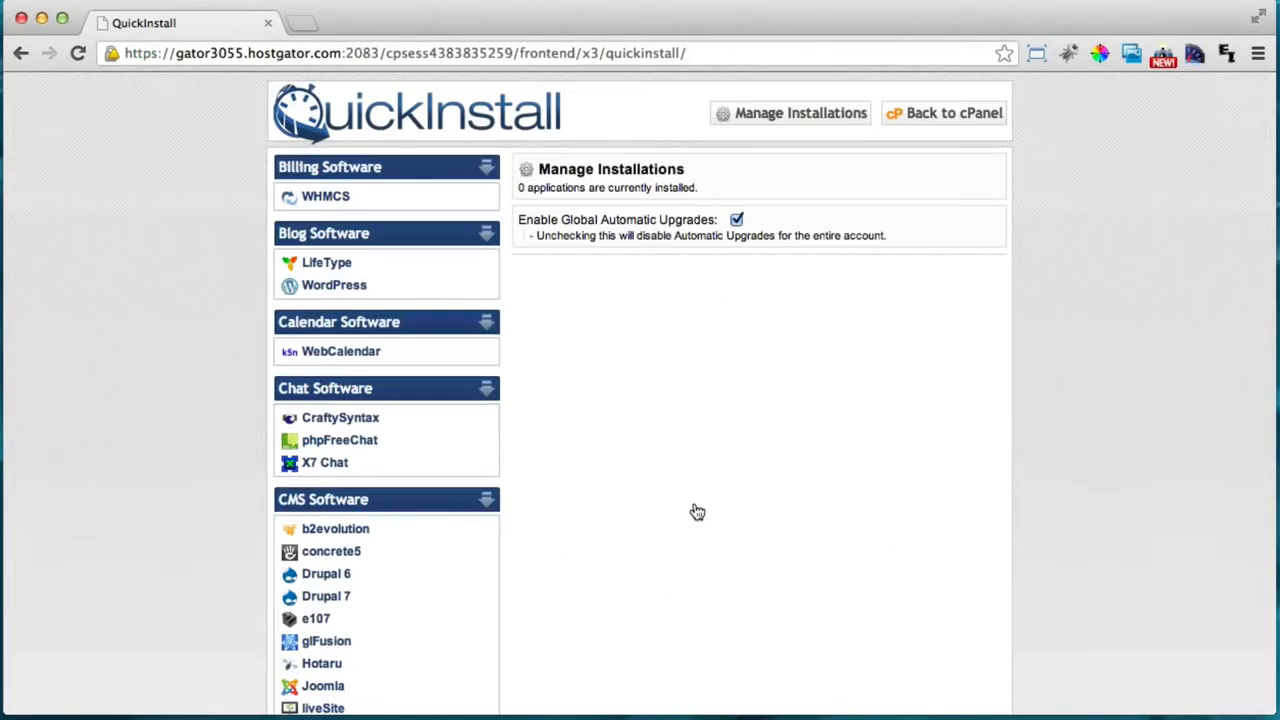
pyautogui.click(379, 289)
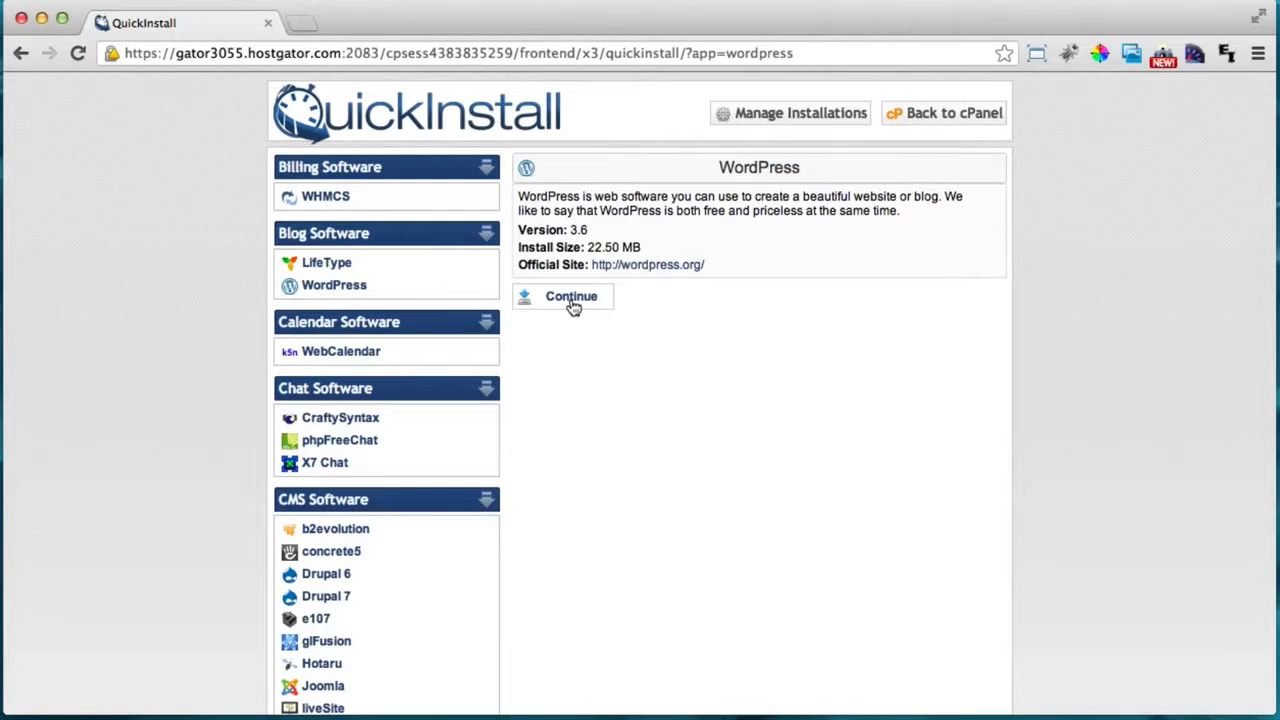
pyautogui.click(572, 303)
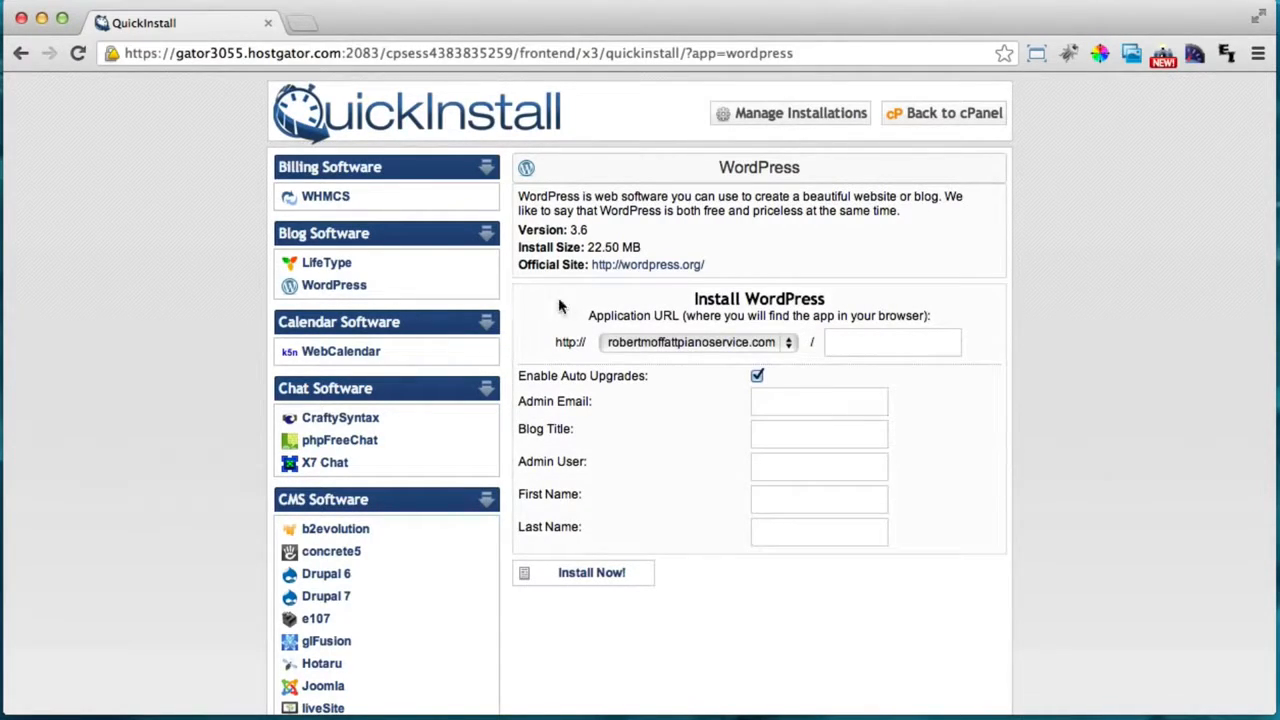
pyautogui.click(760, 344)
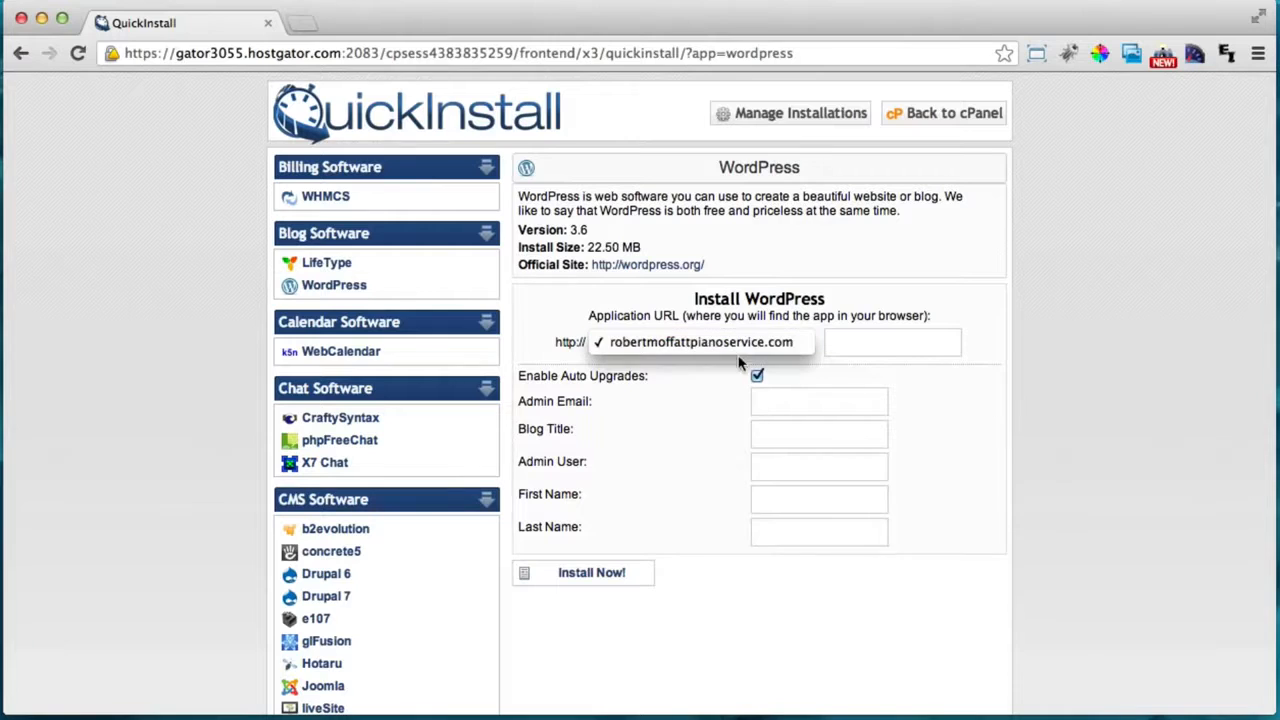
pyautogui.click(738, 345)
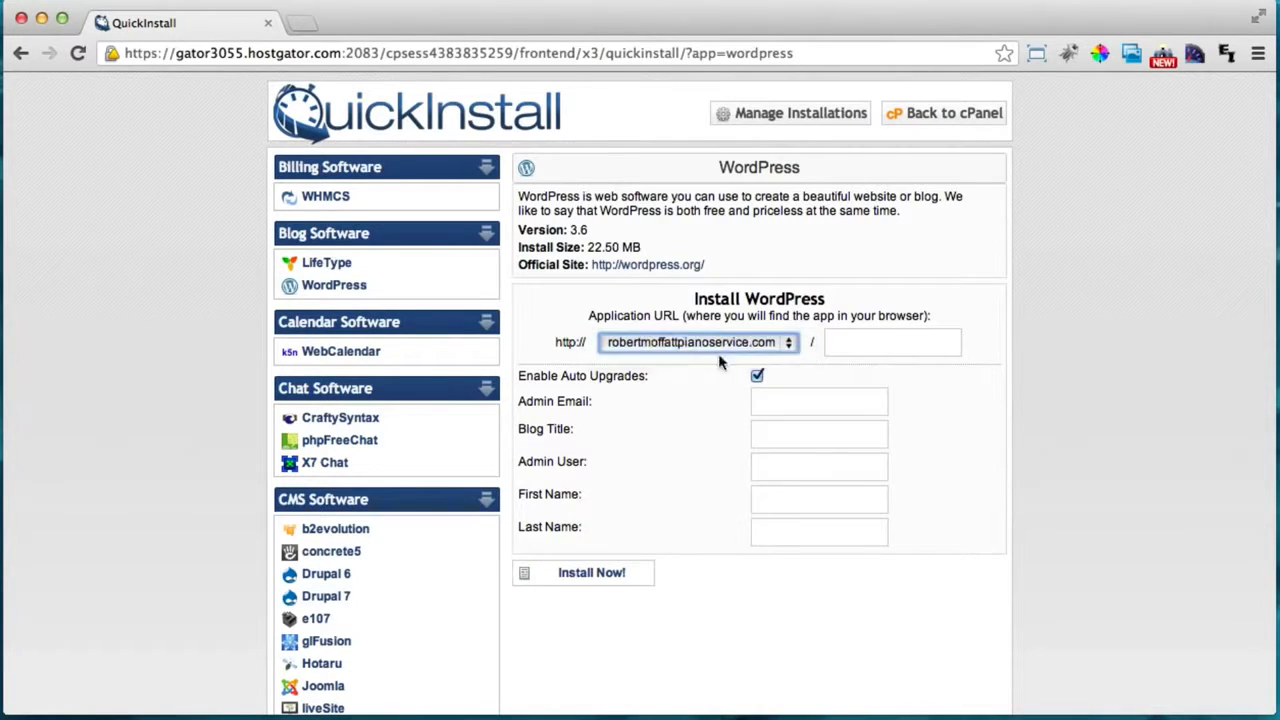
pyautogui.click(854, 345)
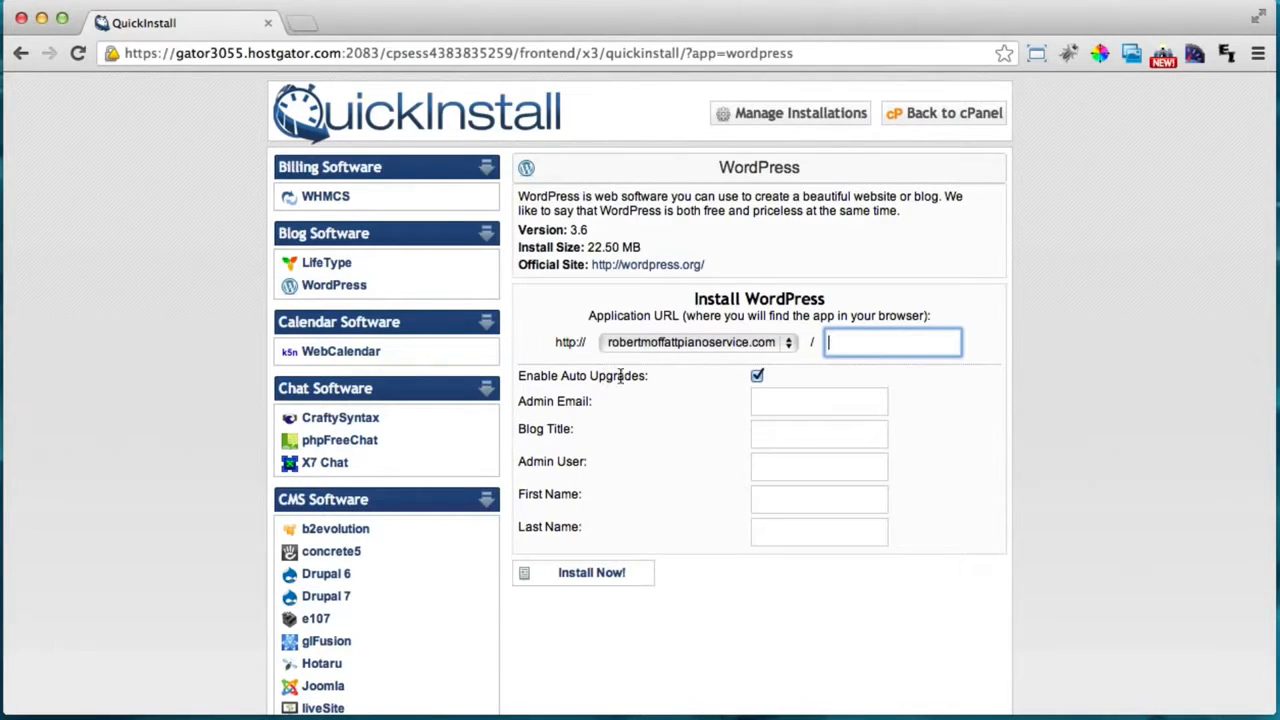
# - Fill in the admin email and username, set the blog title to 'Piano Services', and start the install
pyautogui.click(783, 399)
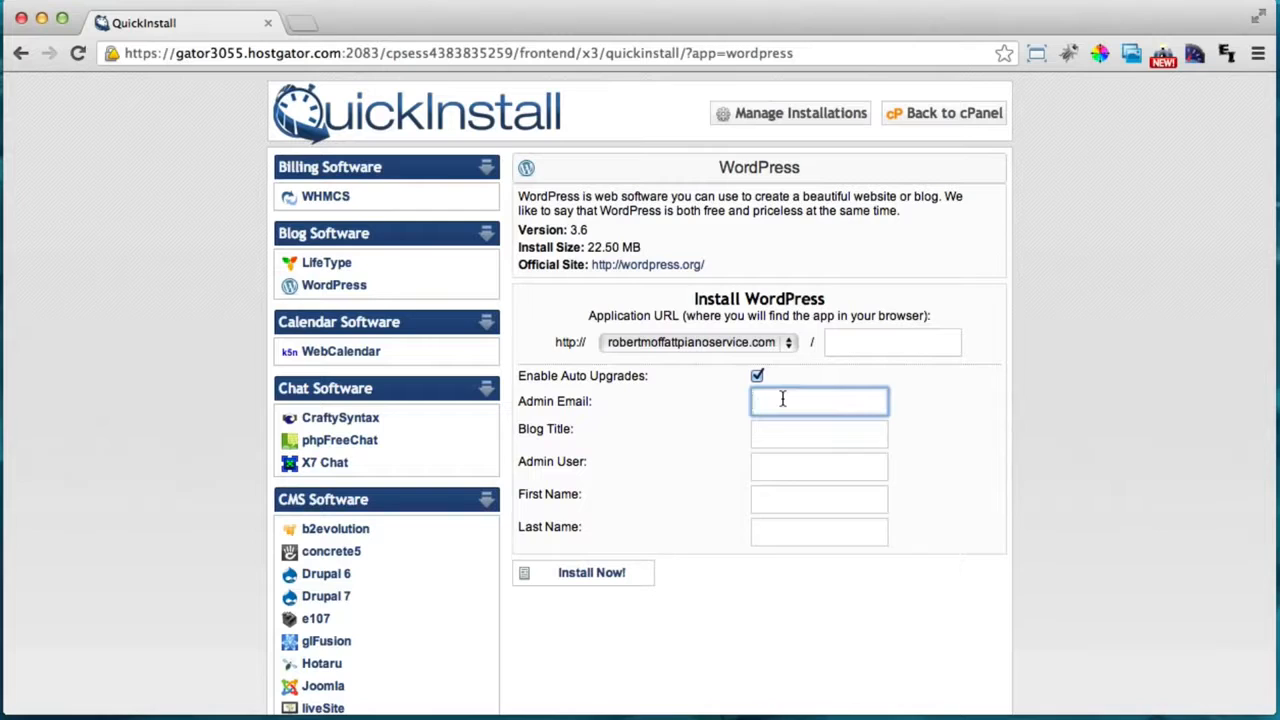
pyautogui.write('tyl')
pyautogui.press('Down')
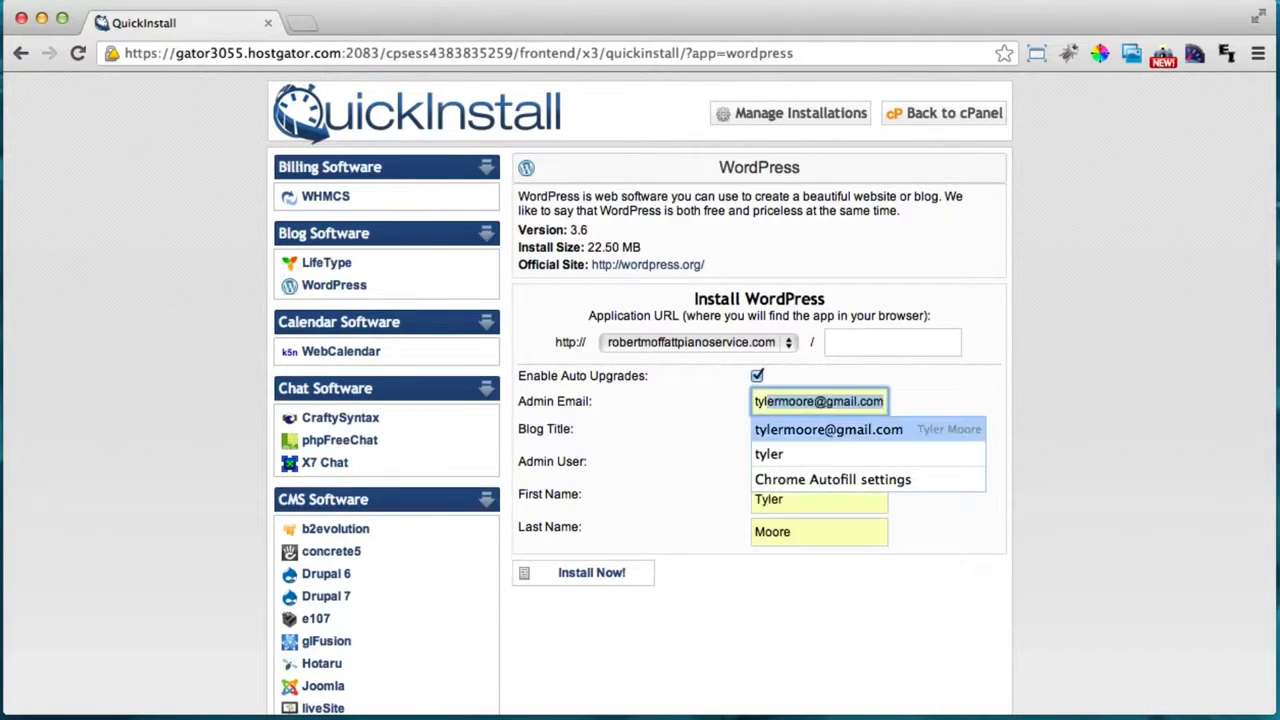
pyautogui.press('Return')
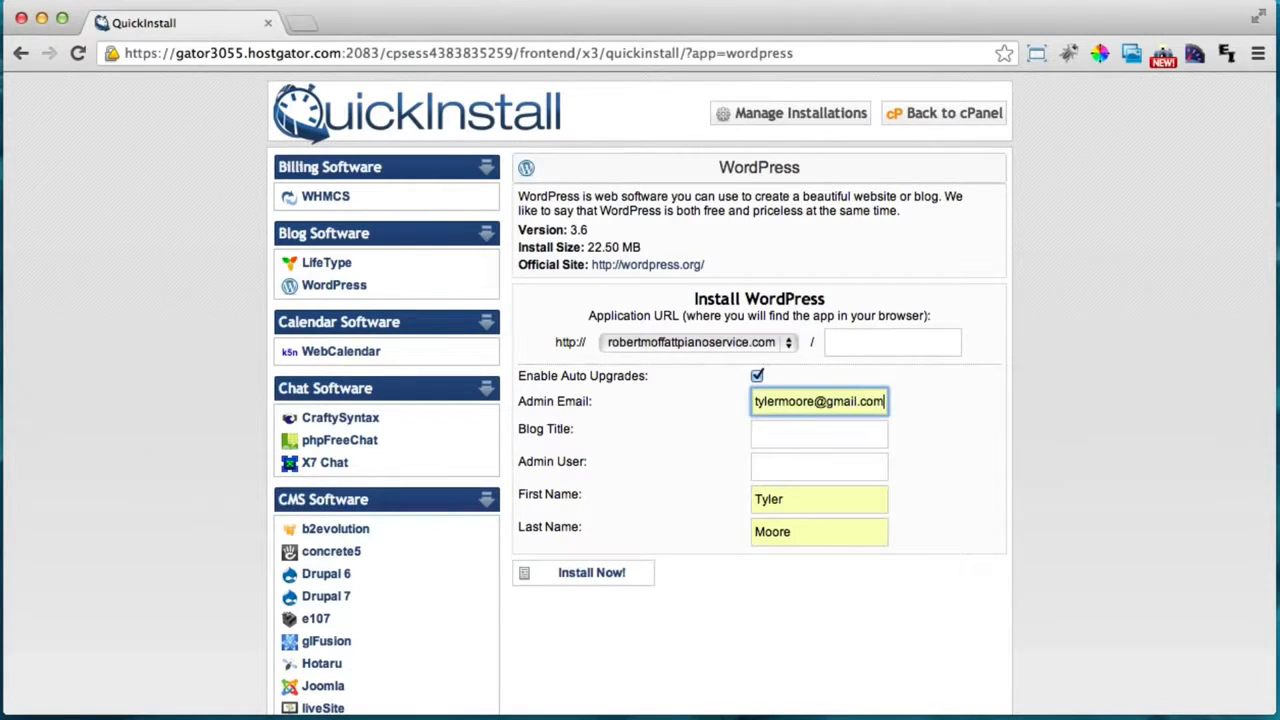
pyautogui.click(785, 467)
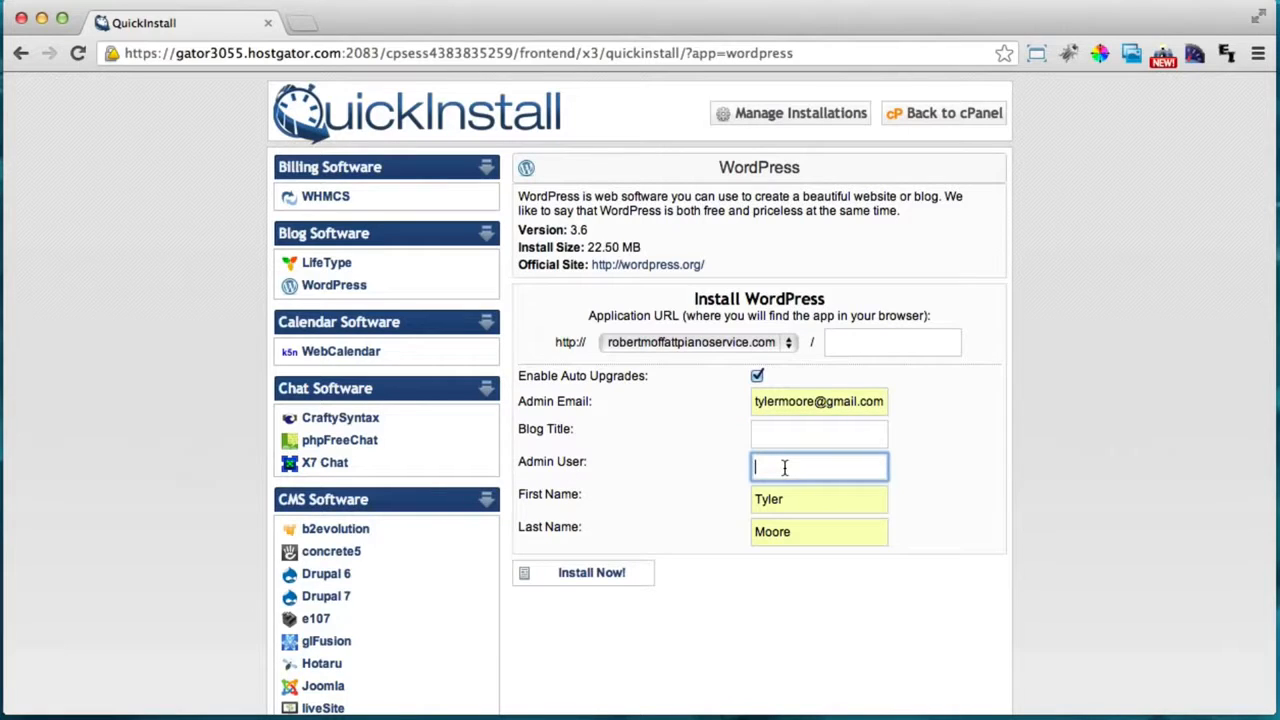
pyautogui.write('Bob')
pyautogui.click(796, 435)
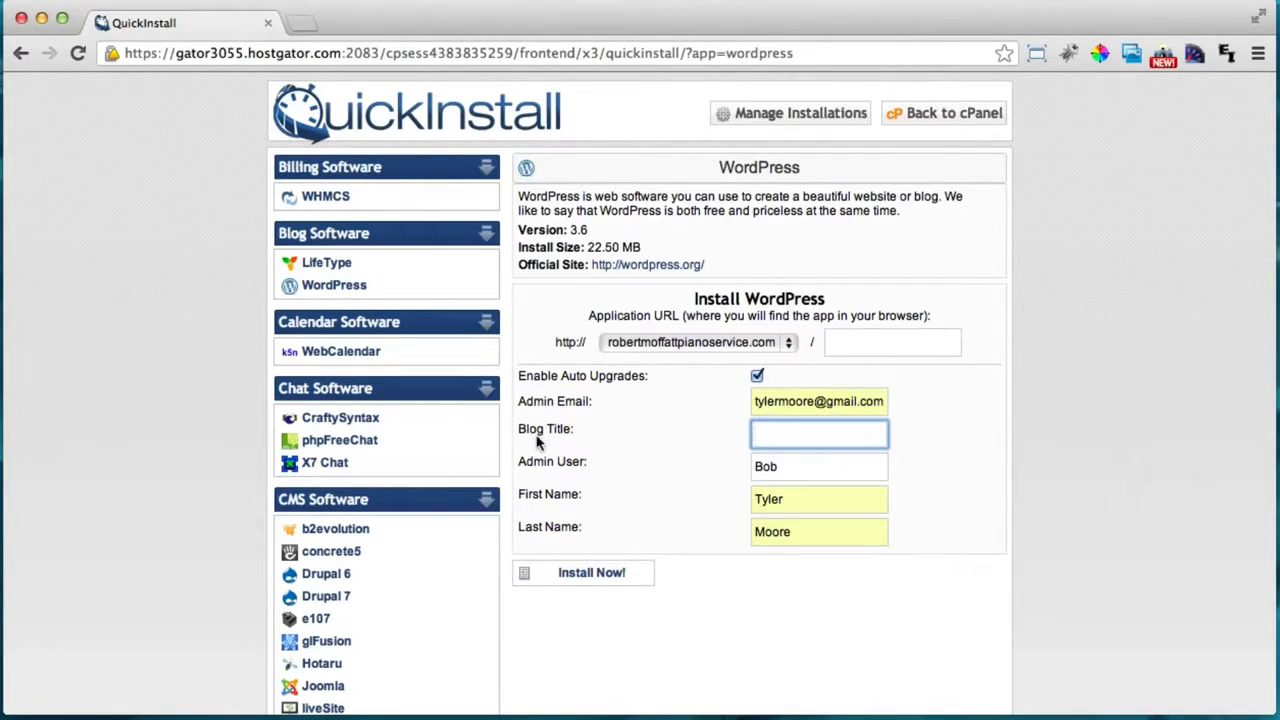
pyautogui.write('Piano Services')
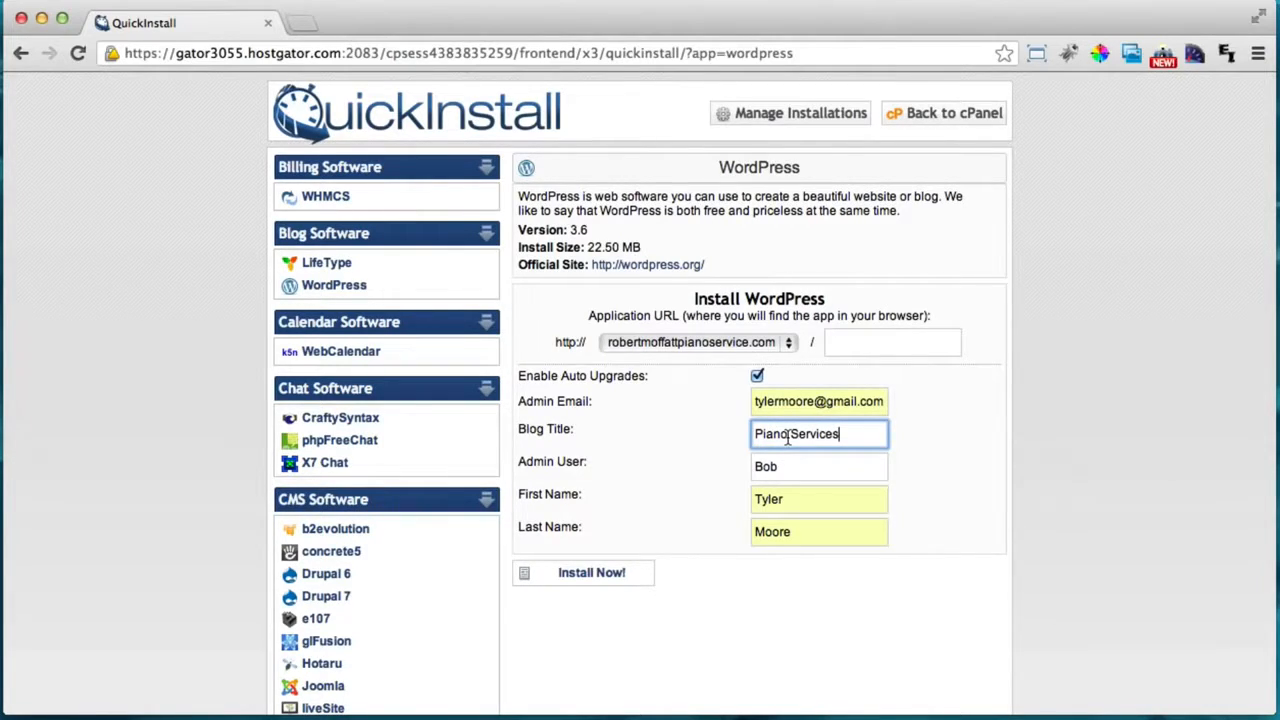
pyautogui.click(603, 584)
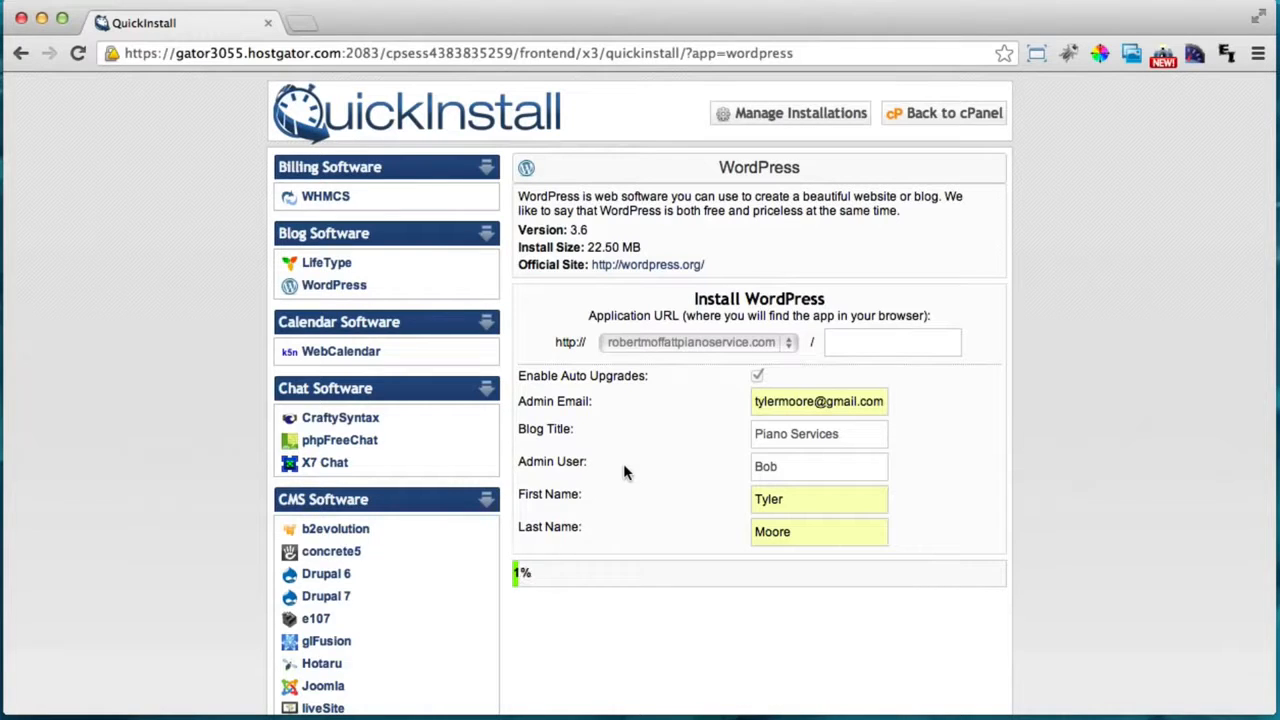
# - Wait for QuickInstall to reach 100% and locate the Congratulations notice with the admin username and password
pyautogui.scroll(-1, 623, 465)
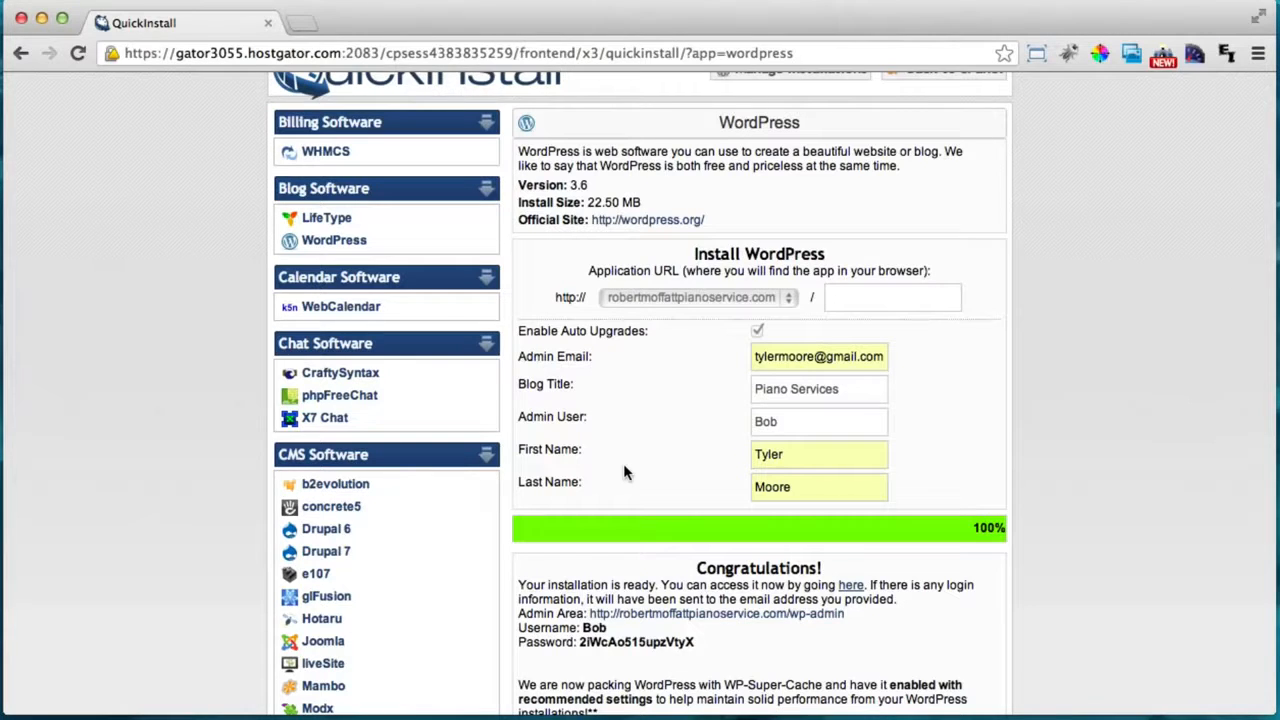
pyautogui.scroll(-2, 623, 463)
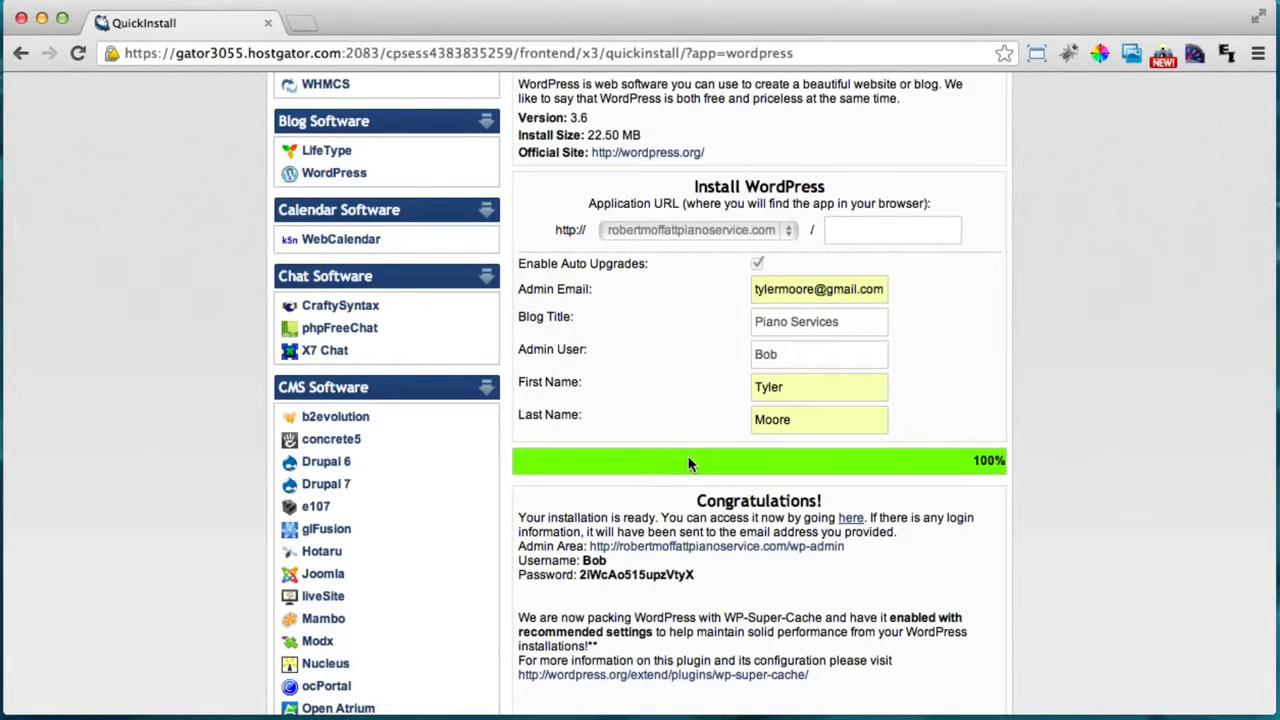
pyautogui.scroll(-2, 688, 463)
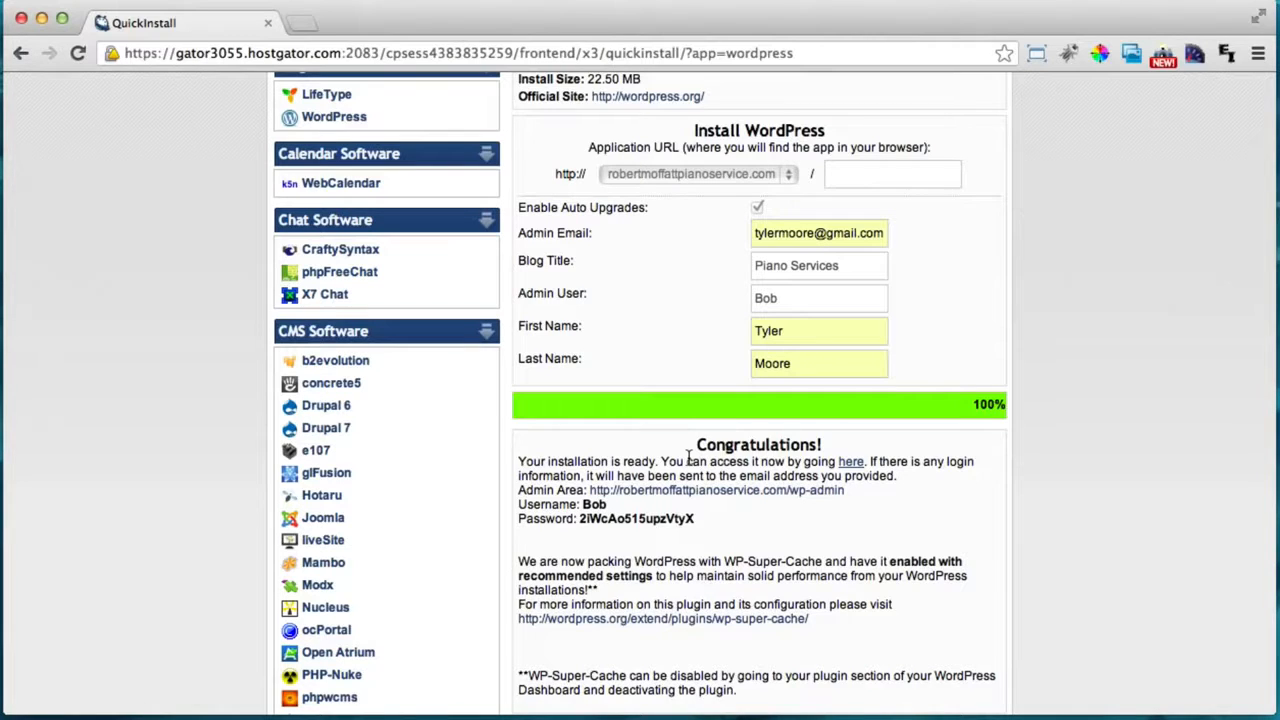
pyautogui.scroll(1, 688, 457)
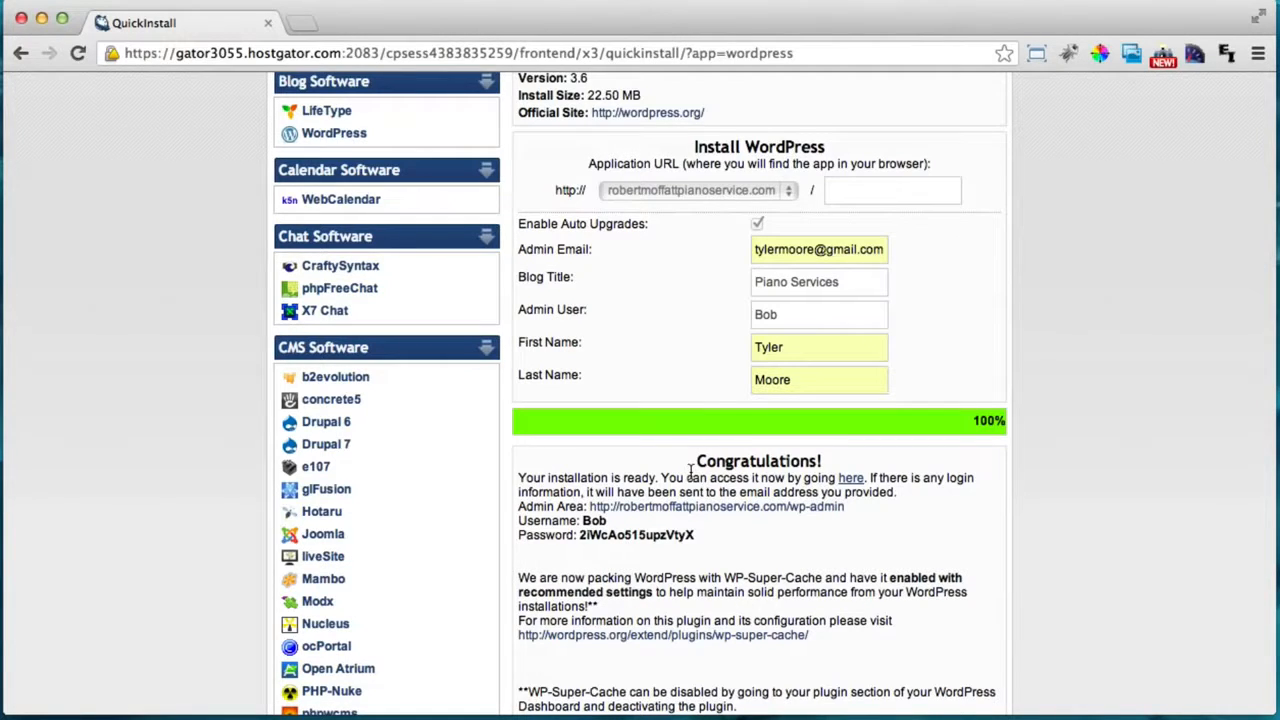
pyautogui.scroll(-3, 808, 487)
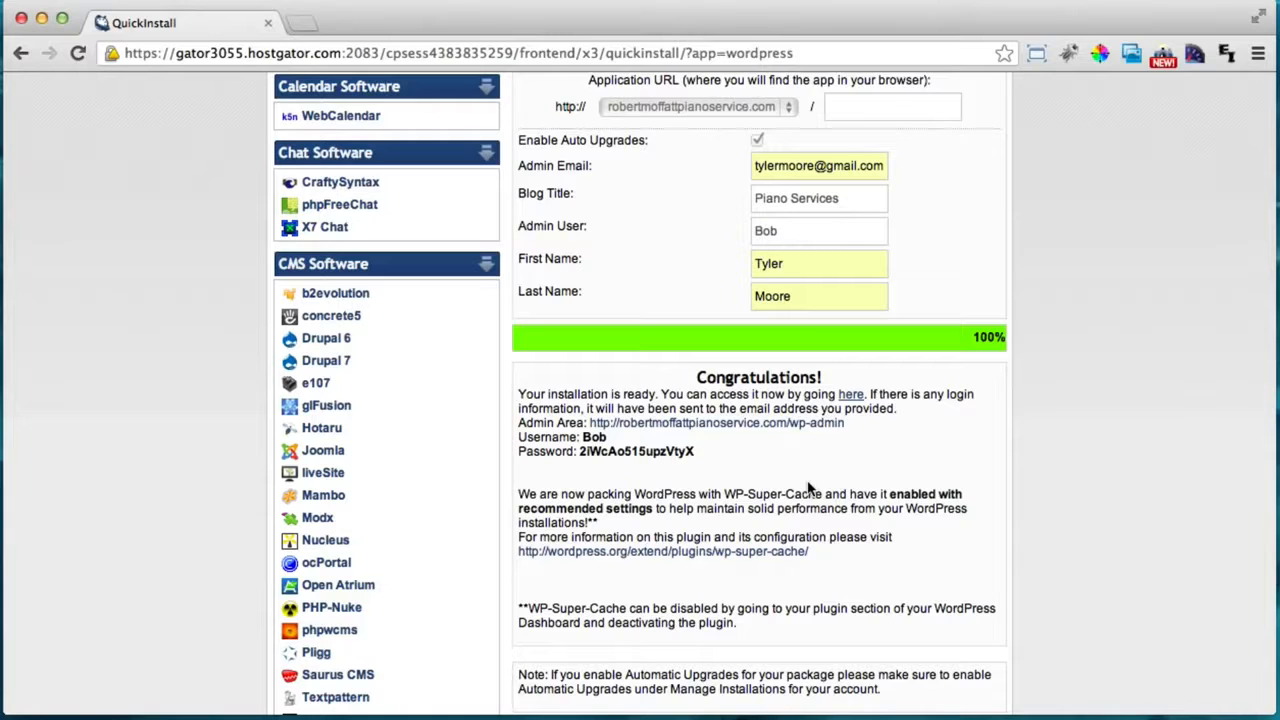
pyautogui.moveTo(519, 437); pyautogui.dragTo(708, 450)
pyautogui.click(708, 450)
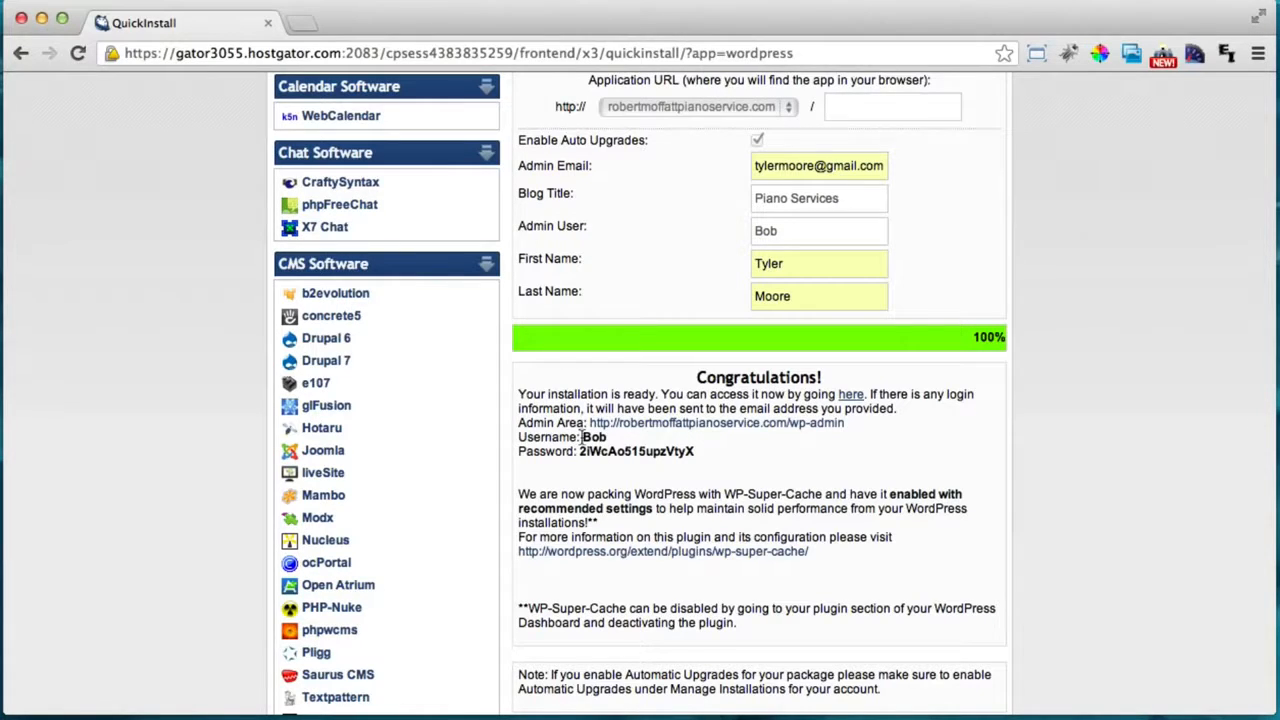
pyautogui.click(851, 396)
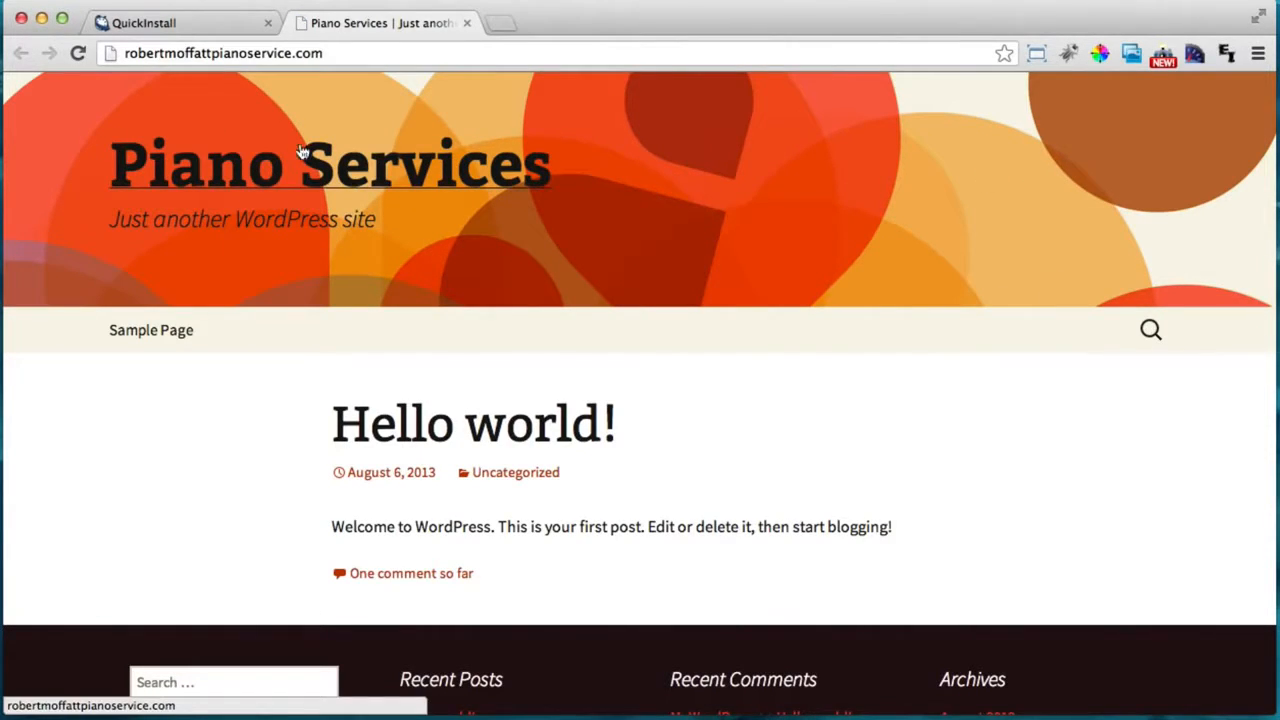
pyautogui.scroll(-5, 520, 372)
pyautogui.scroll(5, 522, 372)
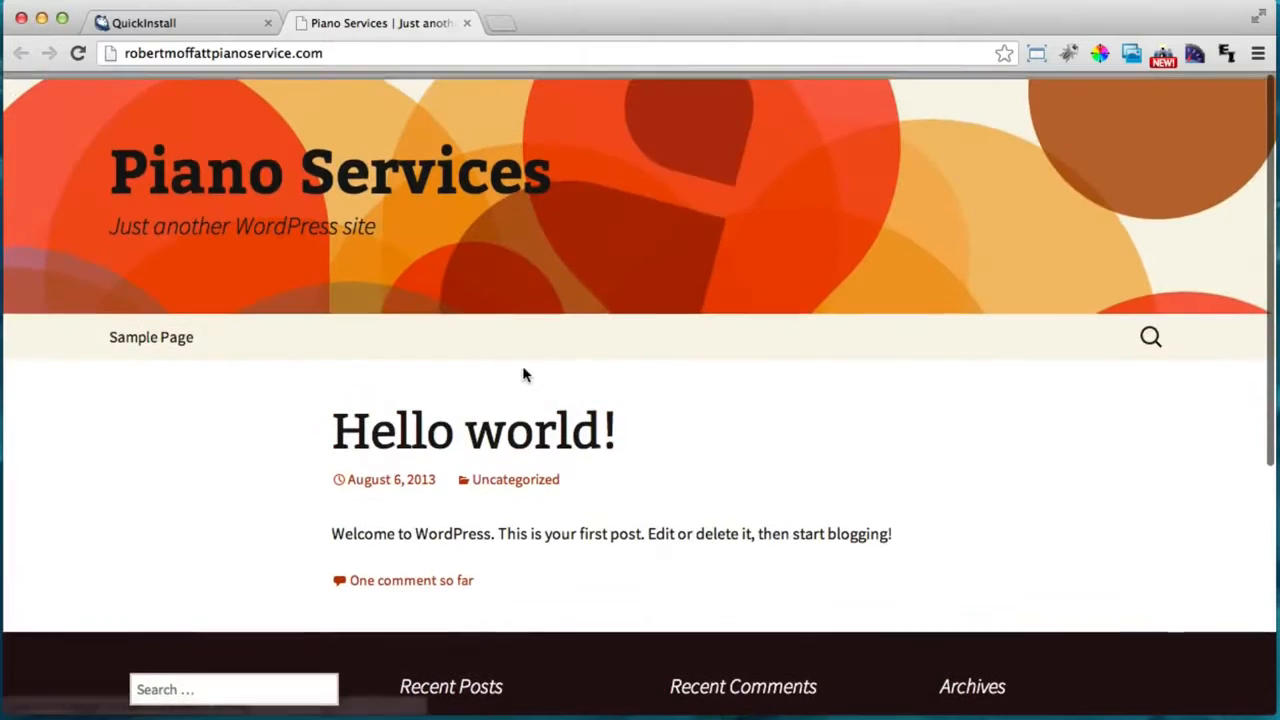
pyautogui.scroll(-2, 404, 244)
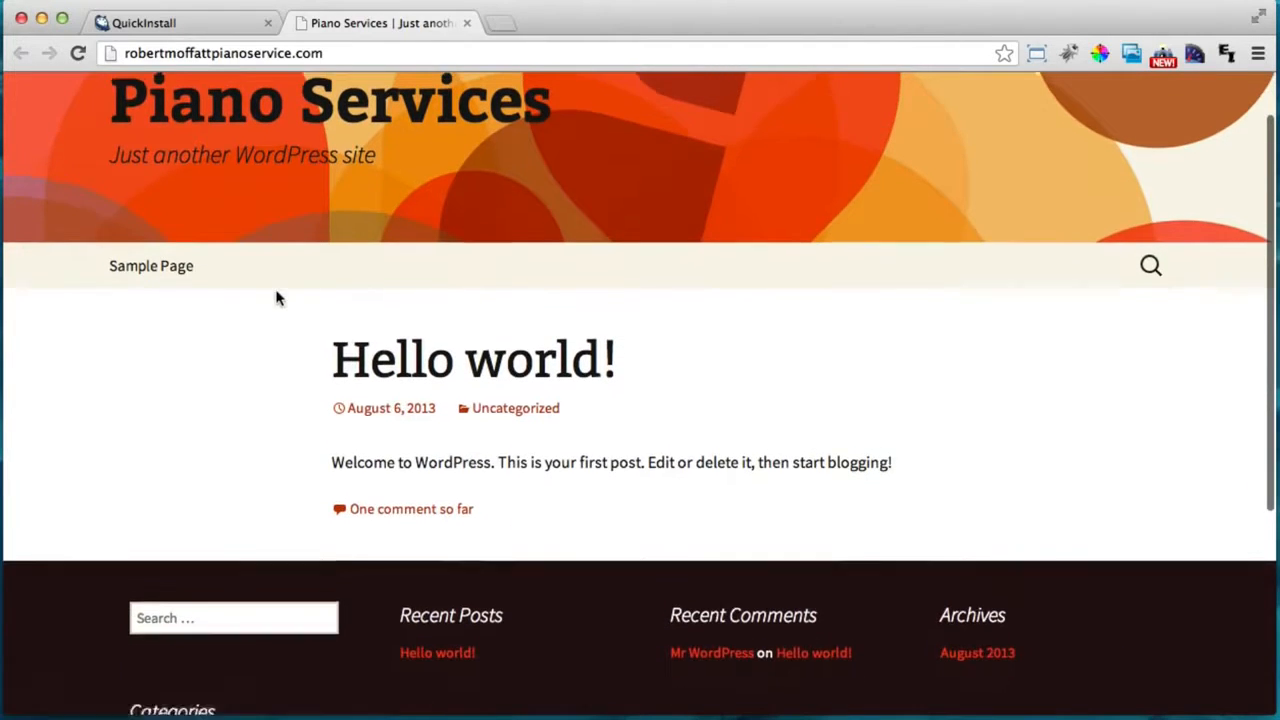
pyautogui.scroll(1, 270, 300)
pyautogui.click(182, 336)
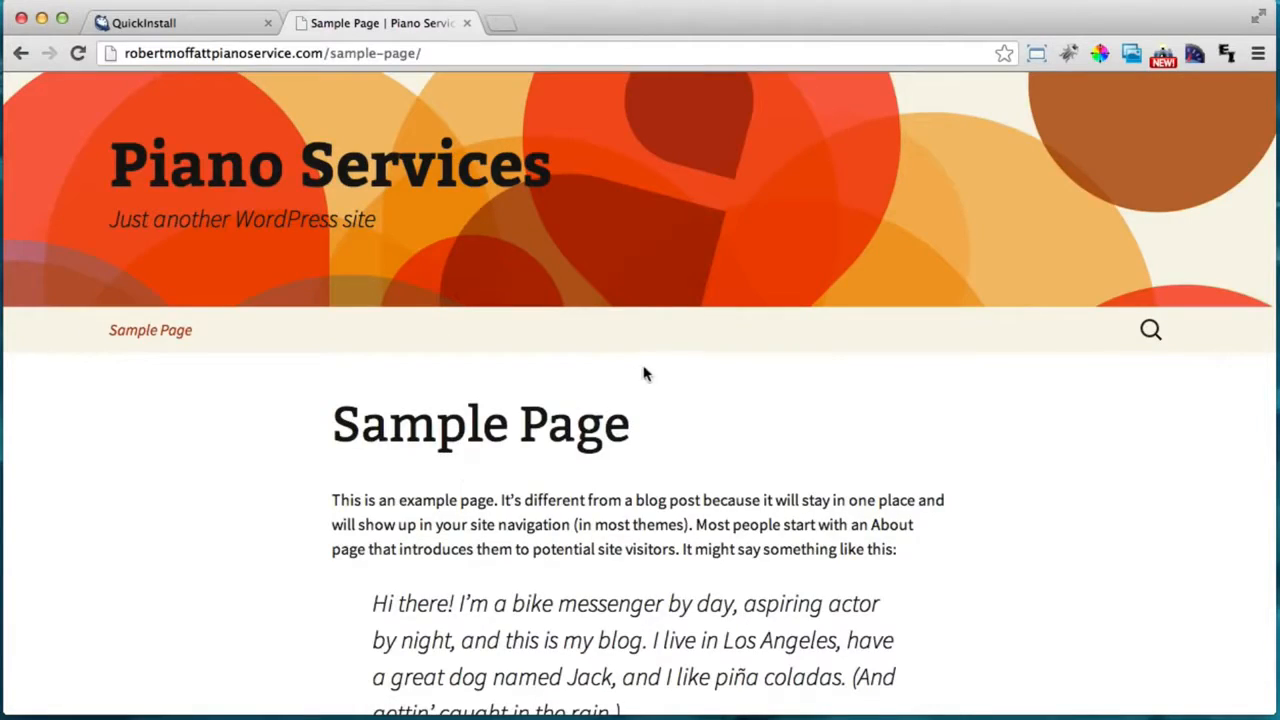
pyautogui.scroll(-10, 641, 378)
pyautogui.scroll(-5, 641, 378)
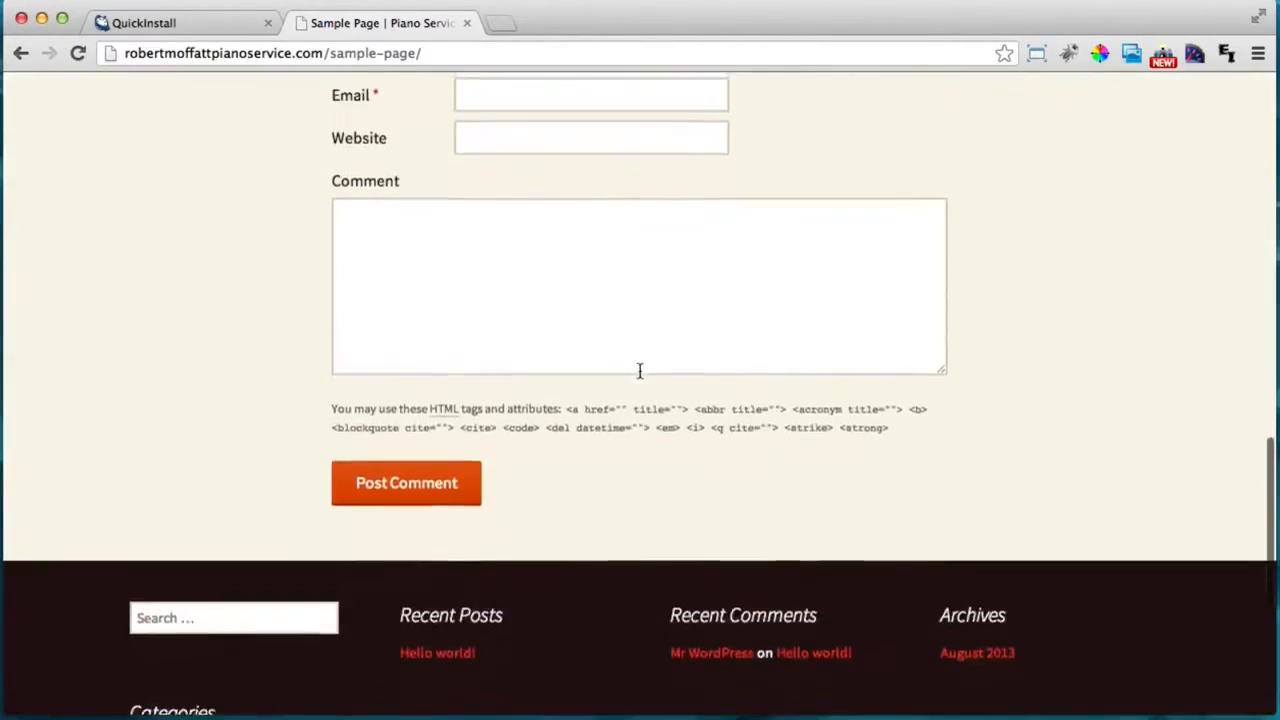
pyautogui.scroll(15, 641, 378)
pyautogui.click(195, 180)
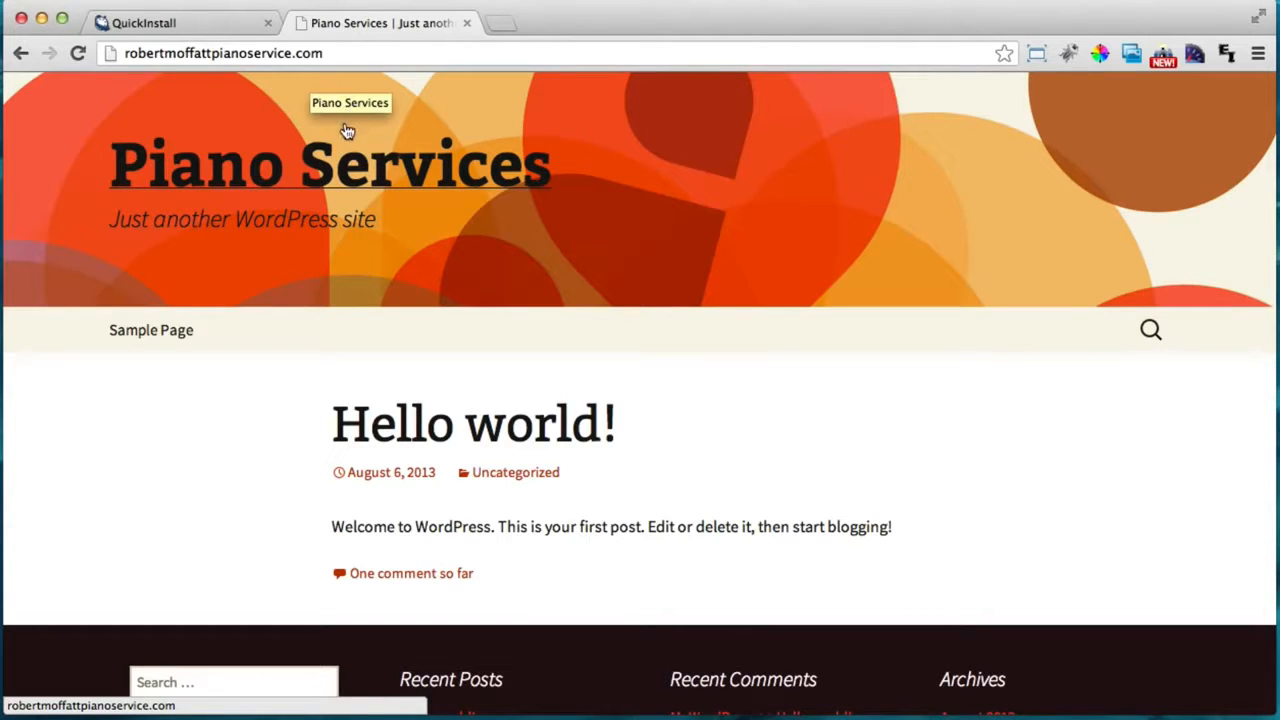
# - Append /wp-admin to the site address and load the WordPress login page
pyautogui.click(361, 53)
pyautogui.click(361, 54)
pyautogui.click(361, 54)
pyautogui.write('/wp-')
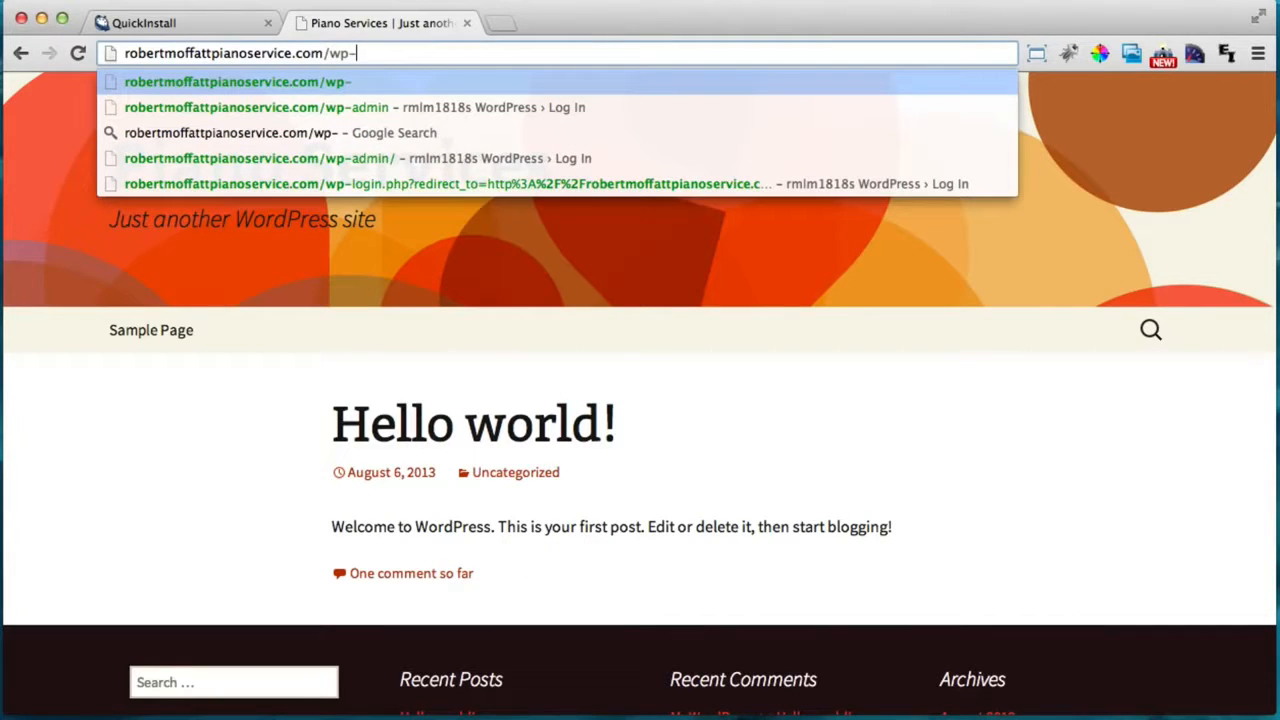
pyautogui.write('admon')
pyautogui.press('BackSpace')
pyautogui.press('BackSpace')
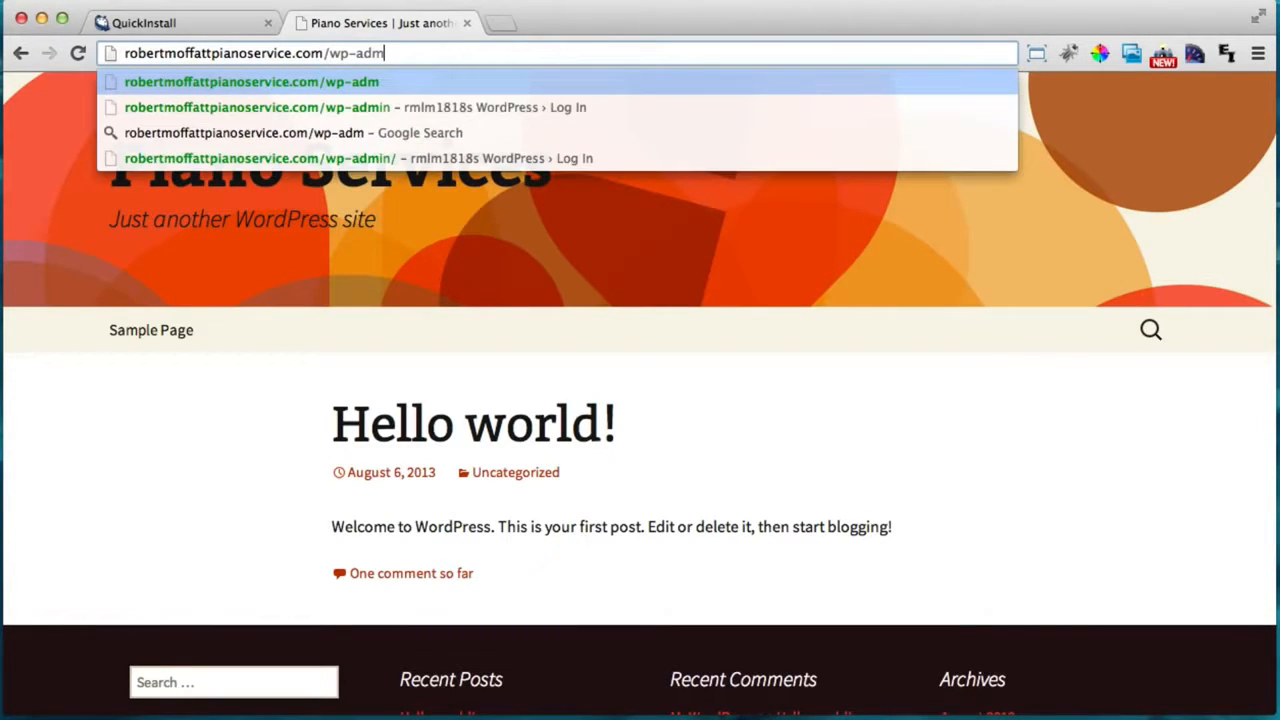
pyautogui.write('in')
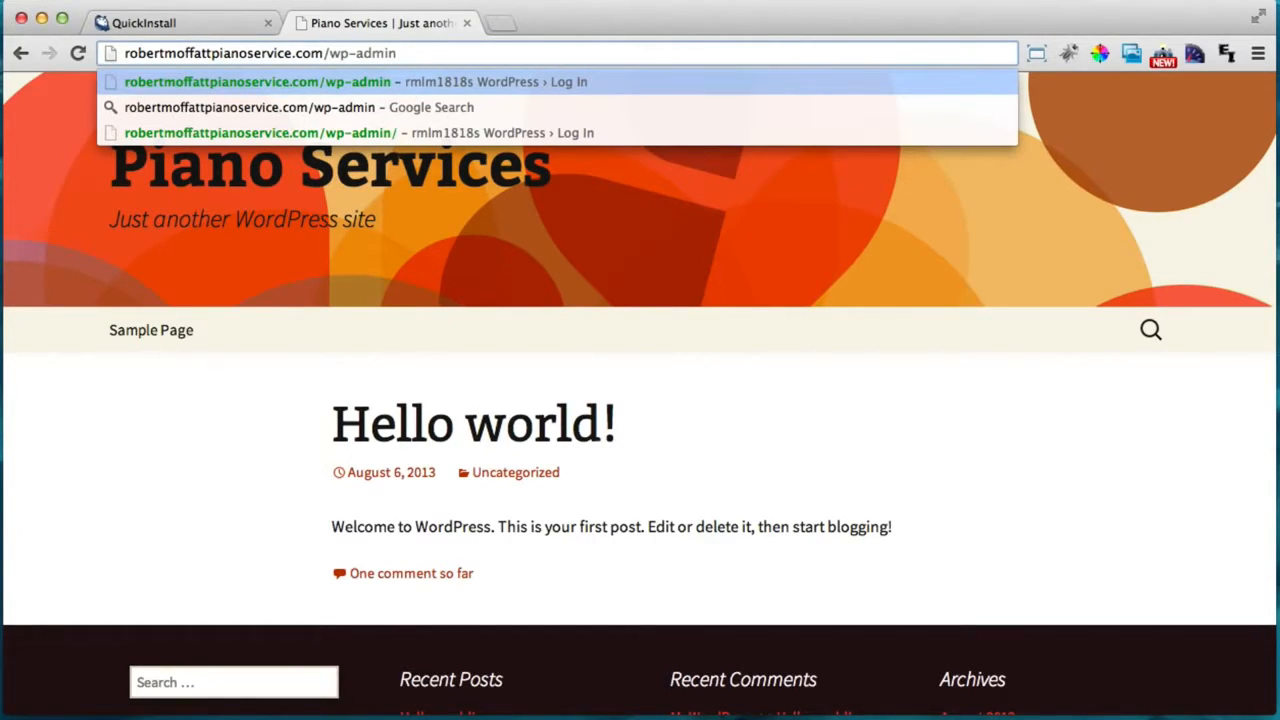
pyautogui.press('Return')
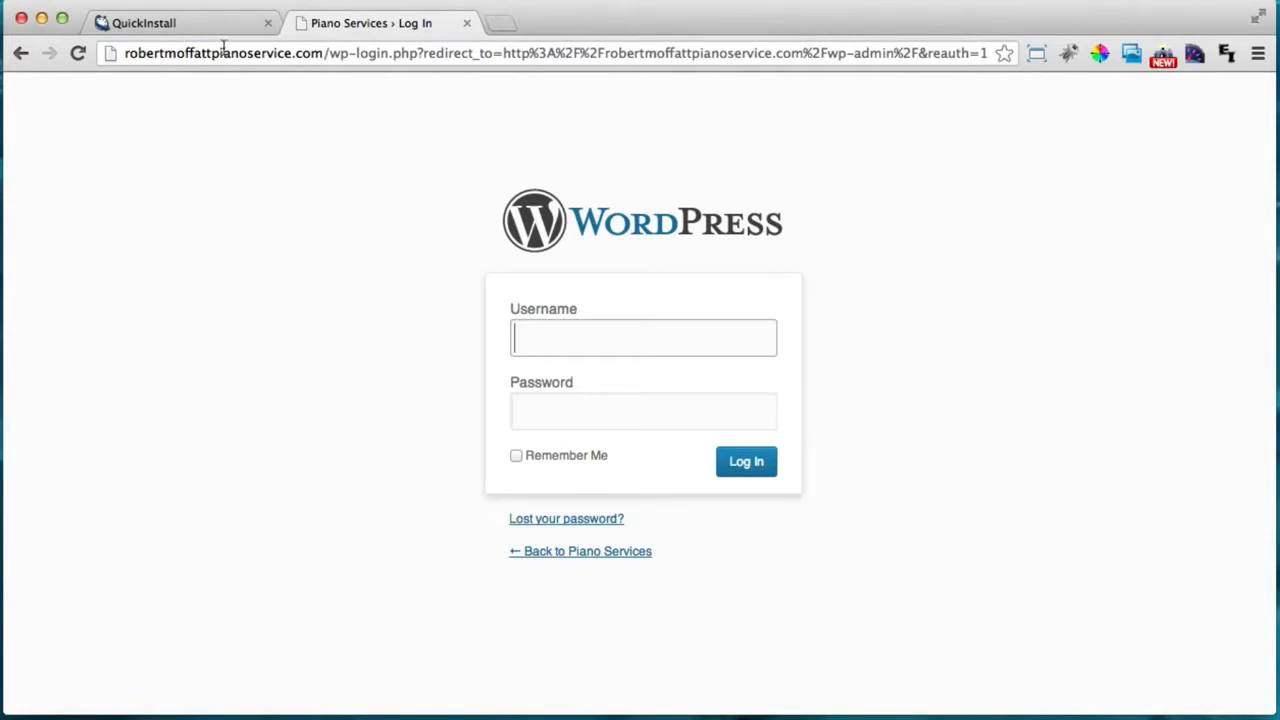
# - Copy the QuickInstall-generated username and password into the WordPress login form and log in
pyautogui.click(213, 28)
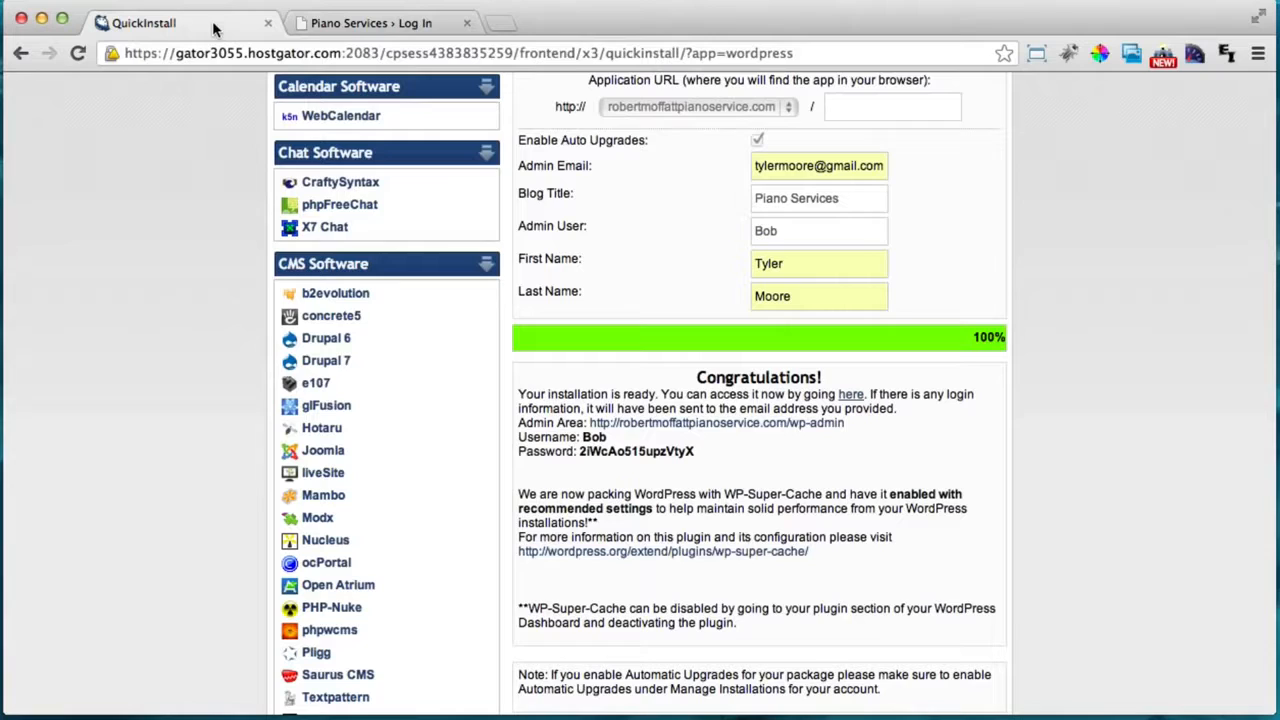
pyautogui.doubleClick(593, 440)
pyautogui.press('super+c')
pyautogui.click(398, 28)
pyautogui.press('super+v')
pyautogui.click(200, 28)
pyautogui.click(622, 447)
pyautogui.doubleClick(622, 449)
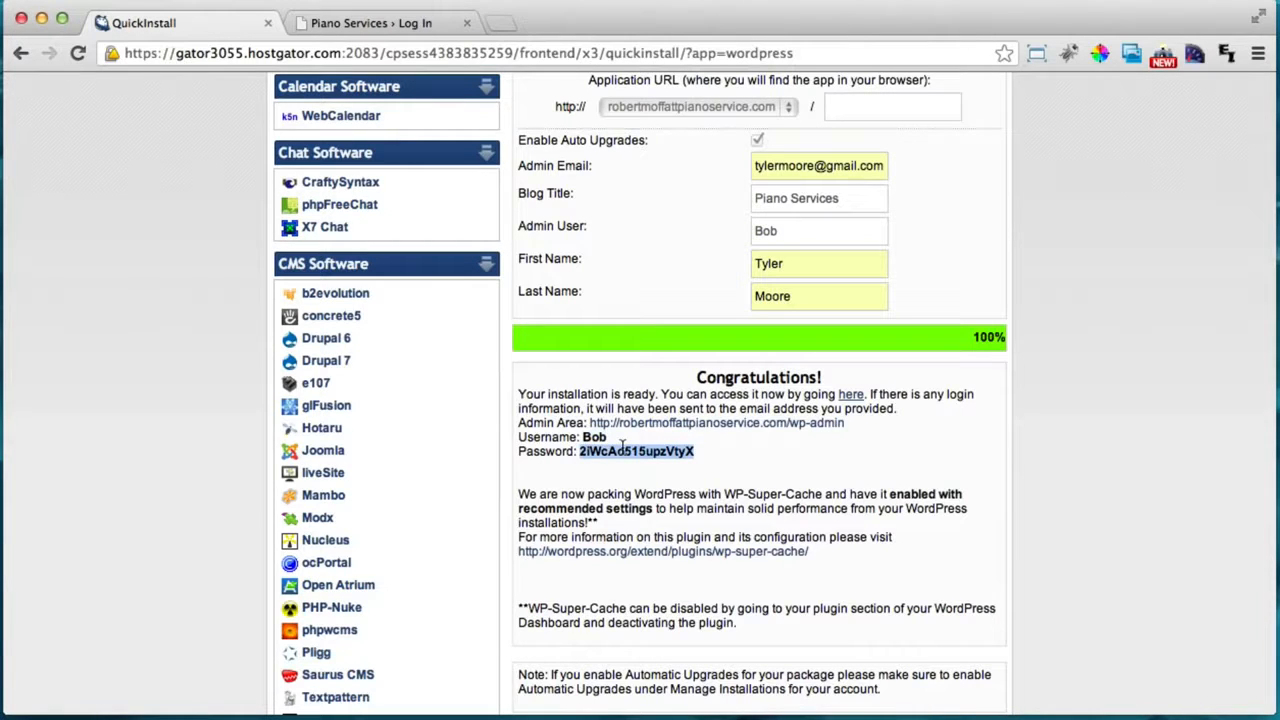
pyautogui.click(406, 29)
pyautogui.click(586, 411)
pyautogui.press('super+v')
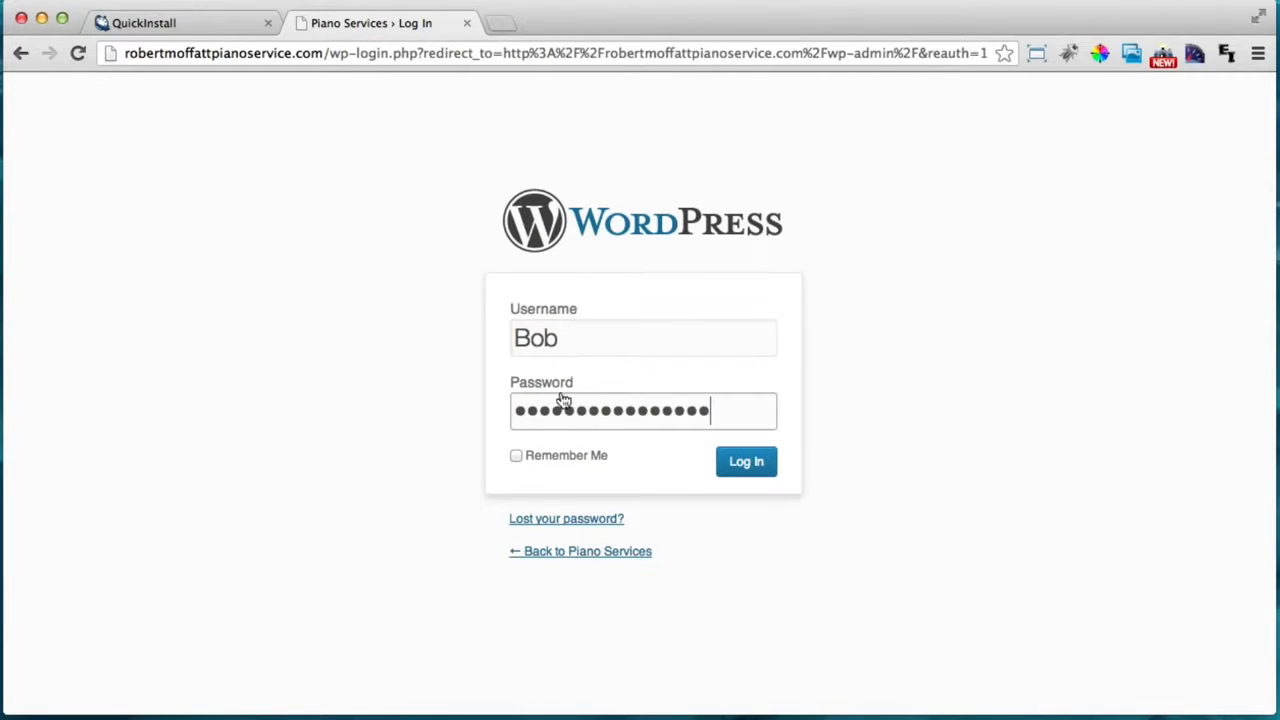
pyautogui.click(743, 465)
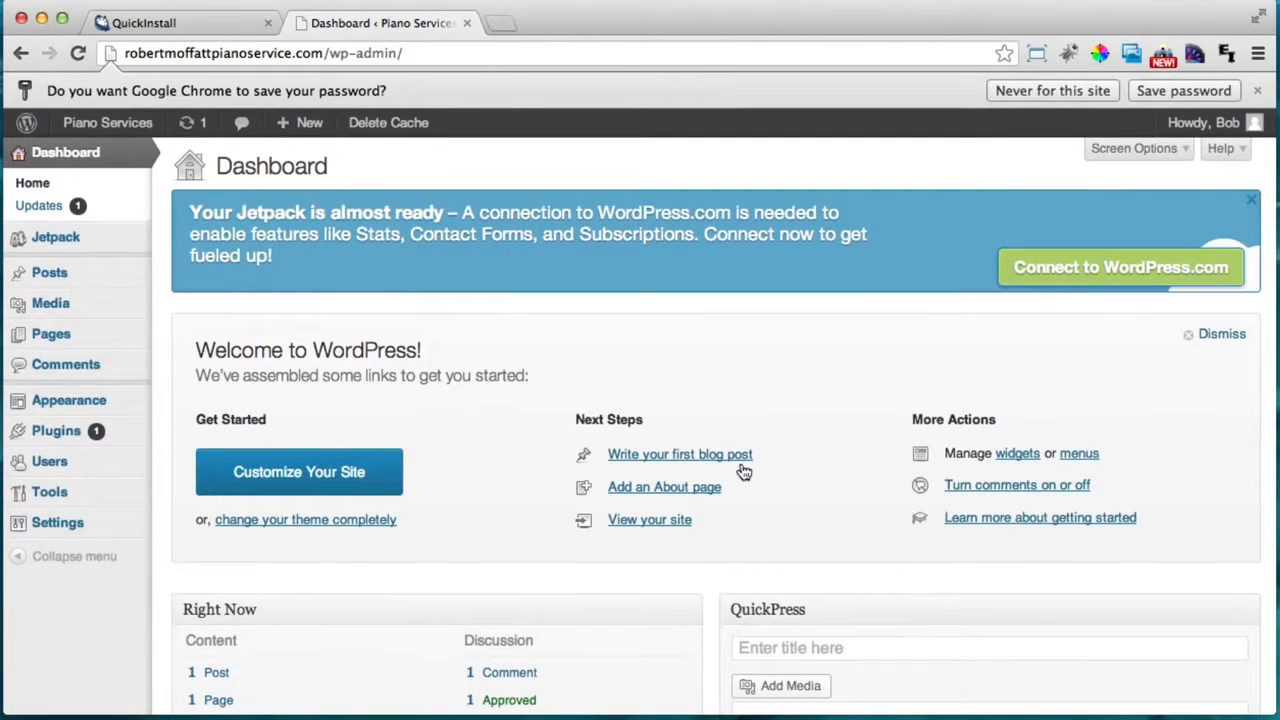
# - Dismiss Chrome's save-password bar and close the QuickInstall tab
pyautogui.click(1257, 90)
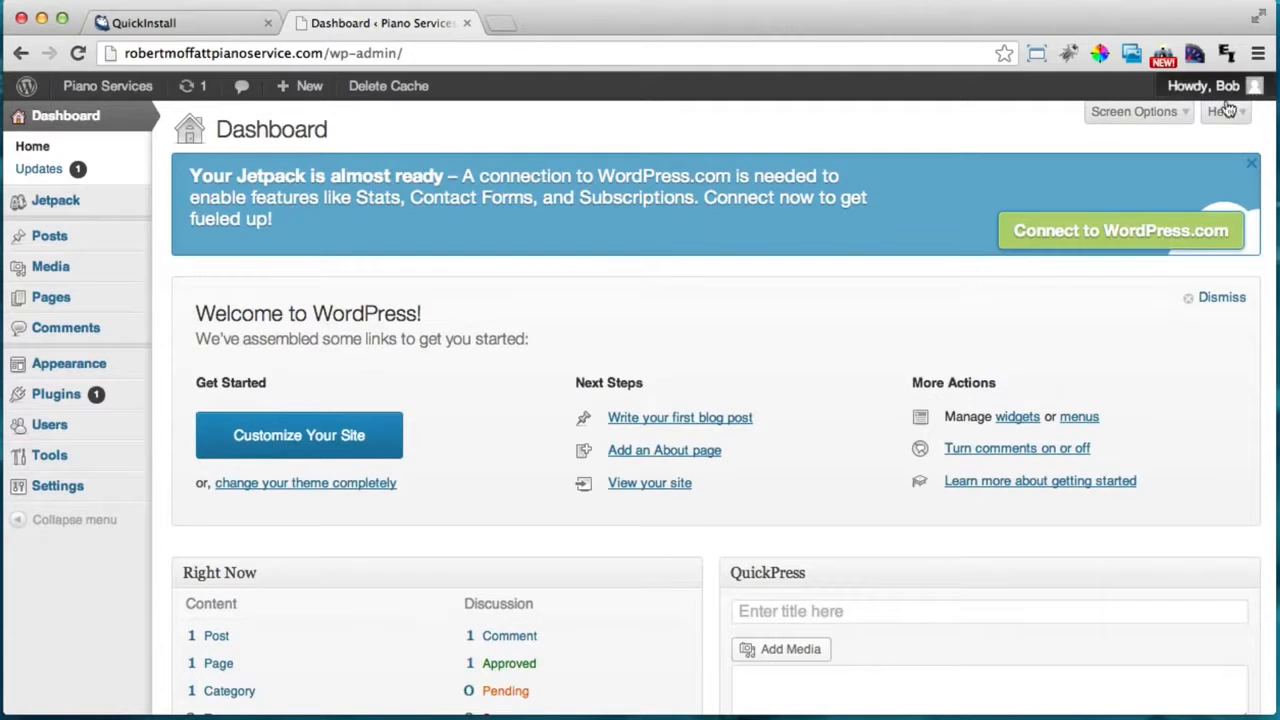
pyautogui.click(182, 27)
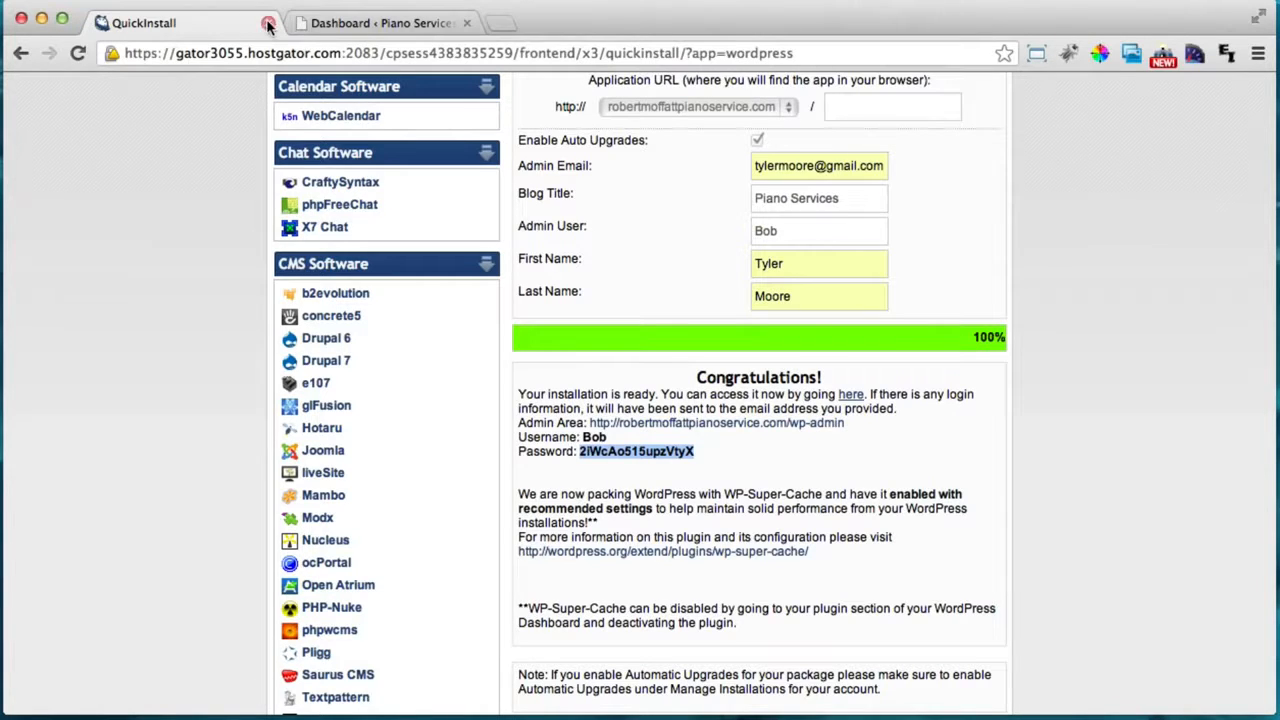
pyautogui.click(268, 23)
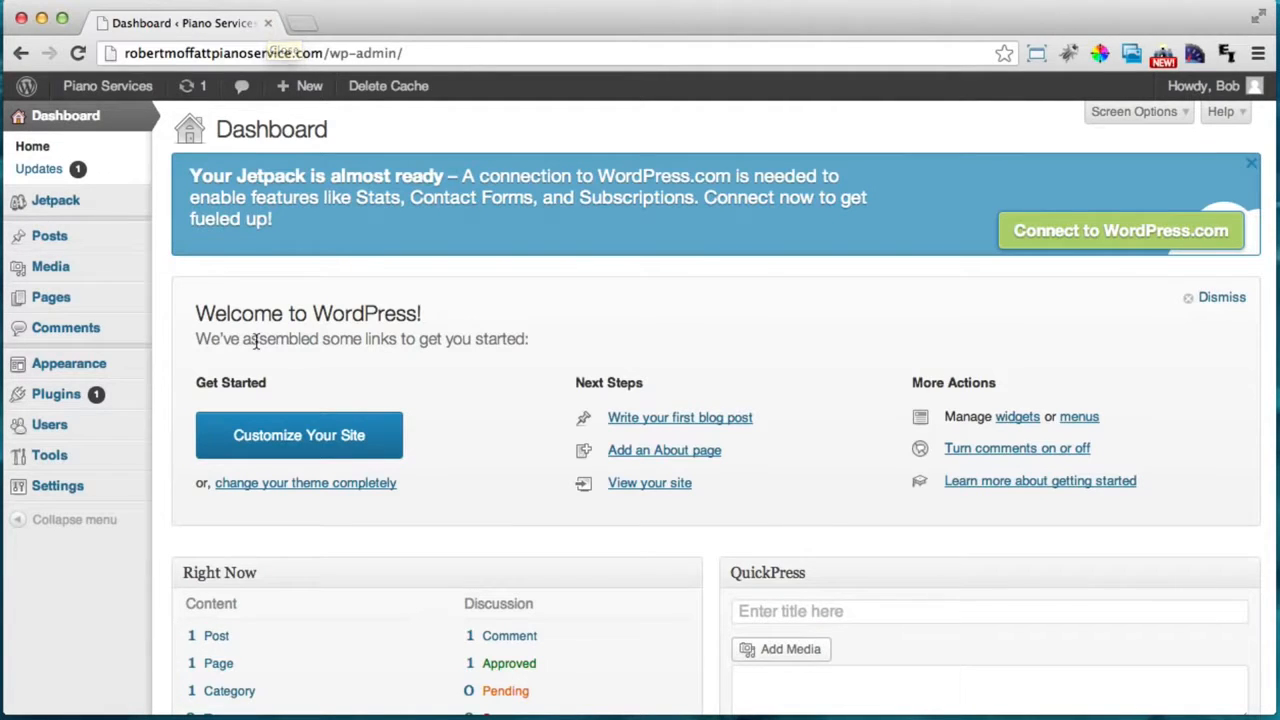
# - Open the admin user's profile from Users, enter a new password twice, and update the profile
pyautogui.moveTo(72, 438)
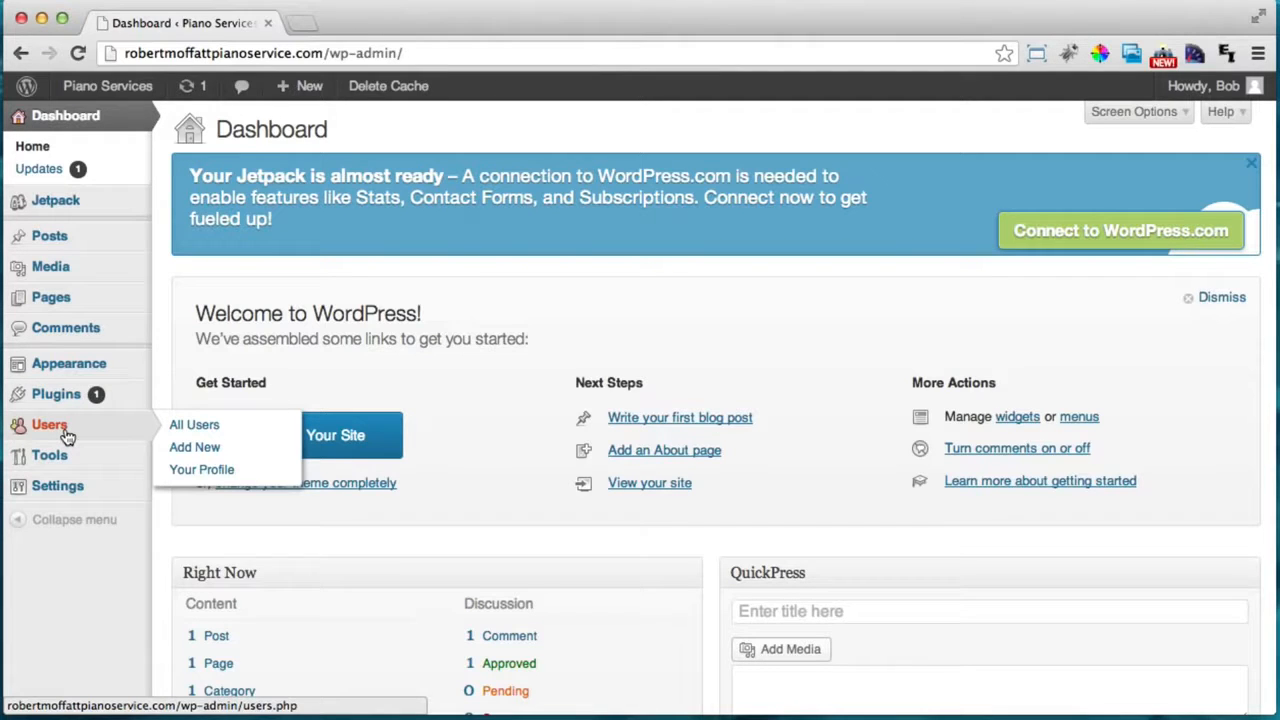
pyautogui.click(67, 432)
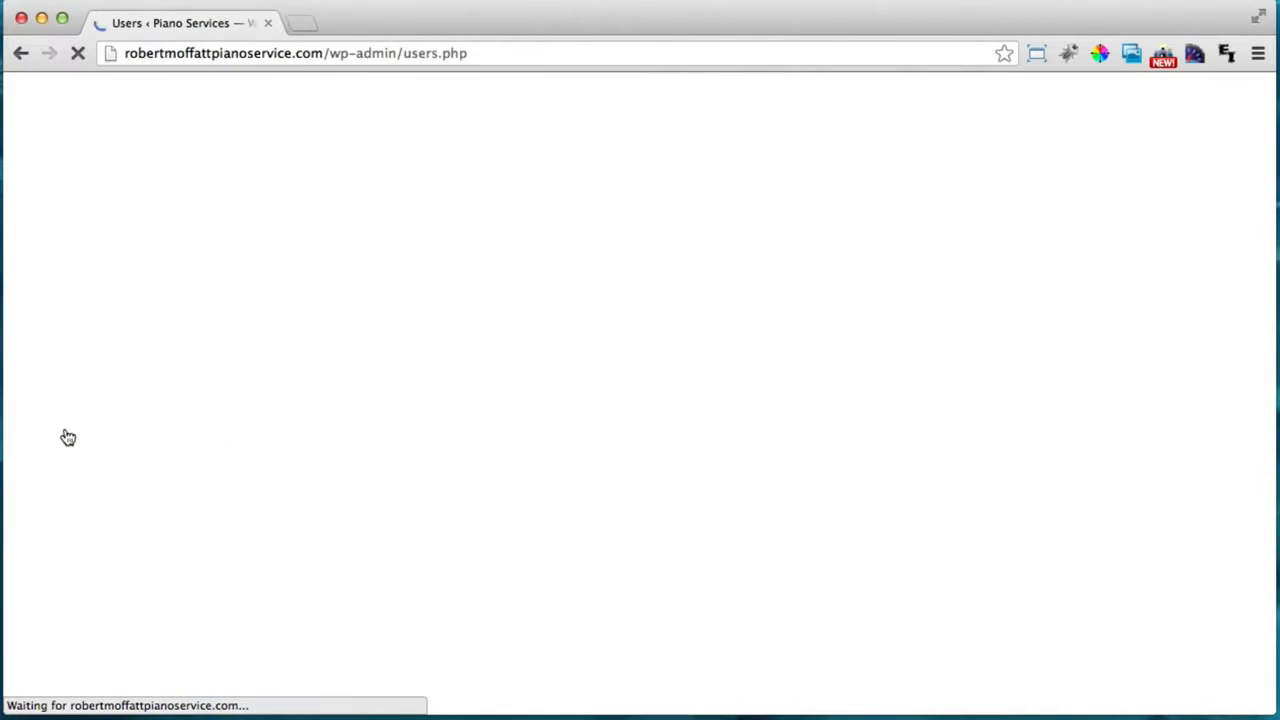
pyautogui.moveTo(265, 291)
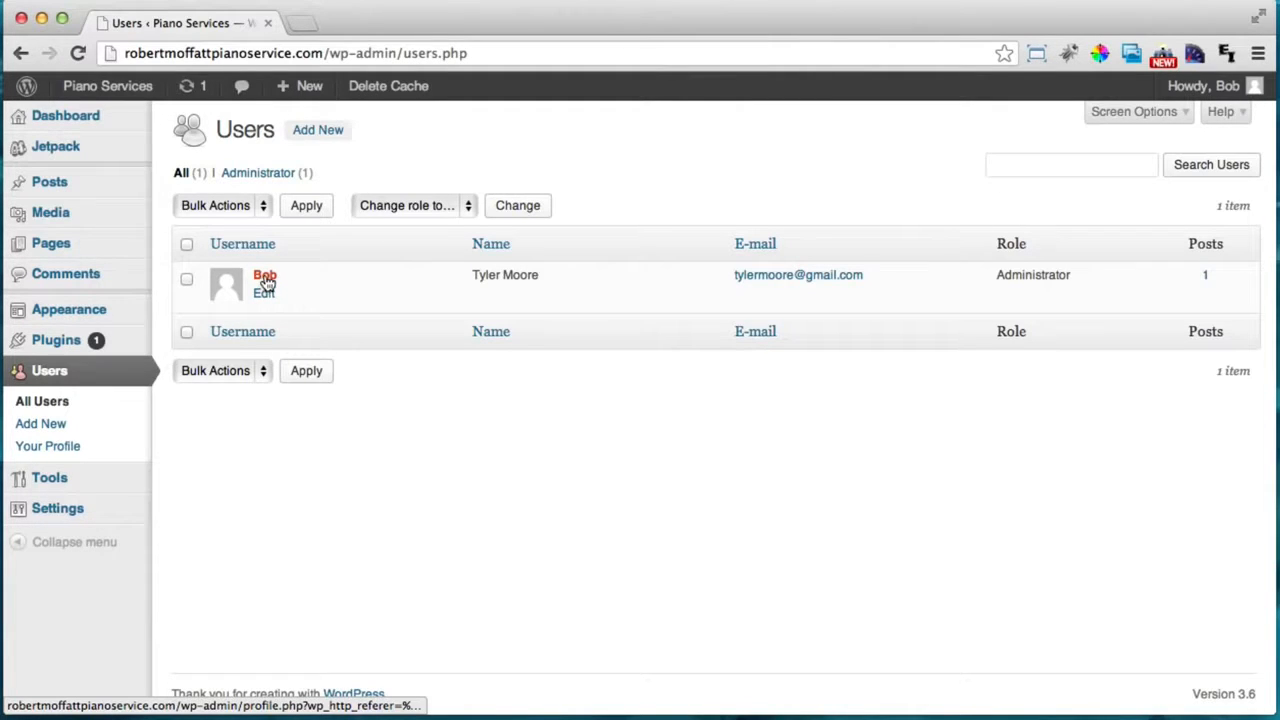
pyautogui.click(266, 284)
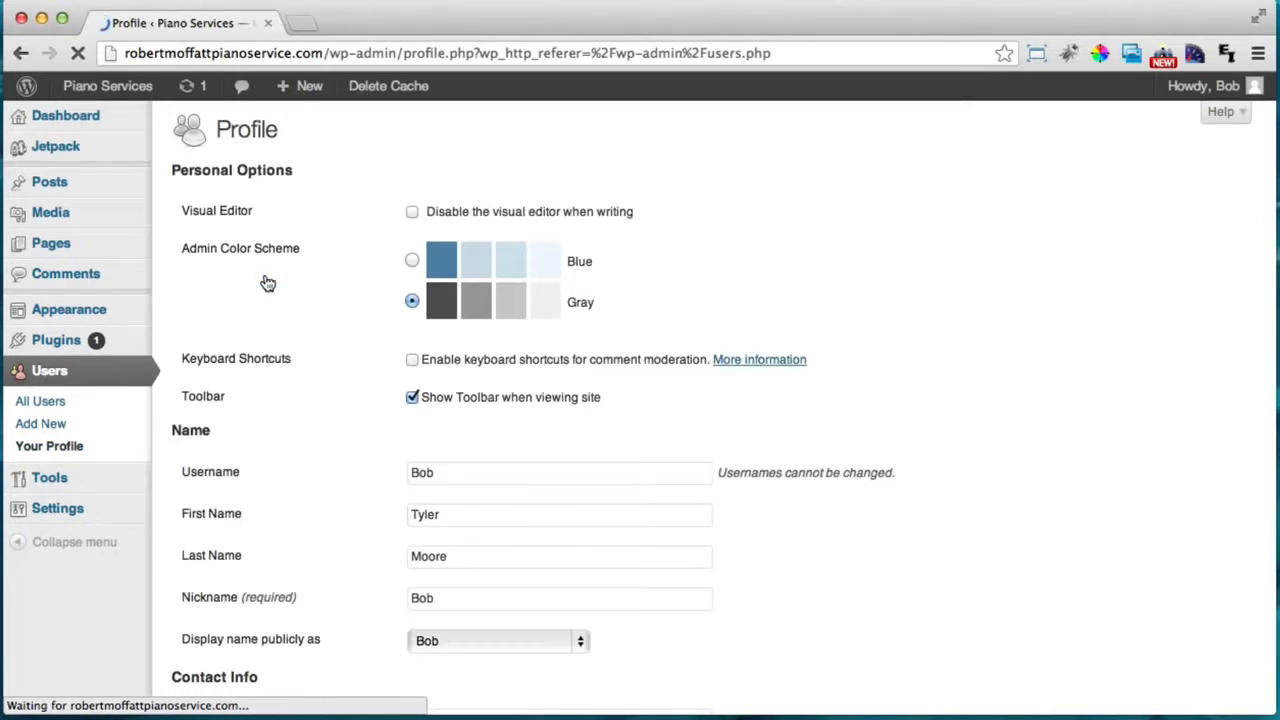
pyautogui.scroll(-5, 472, 370)
pyautogui.scroll(-5, 474, 368)
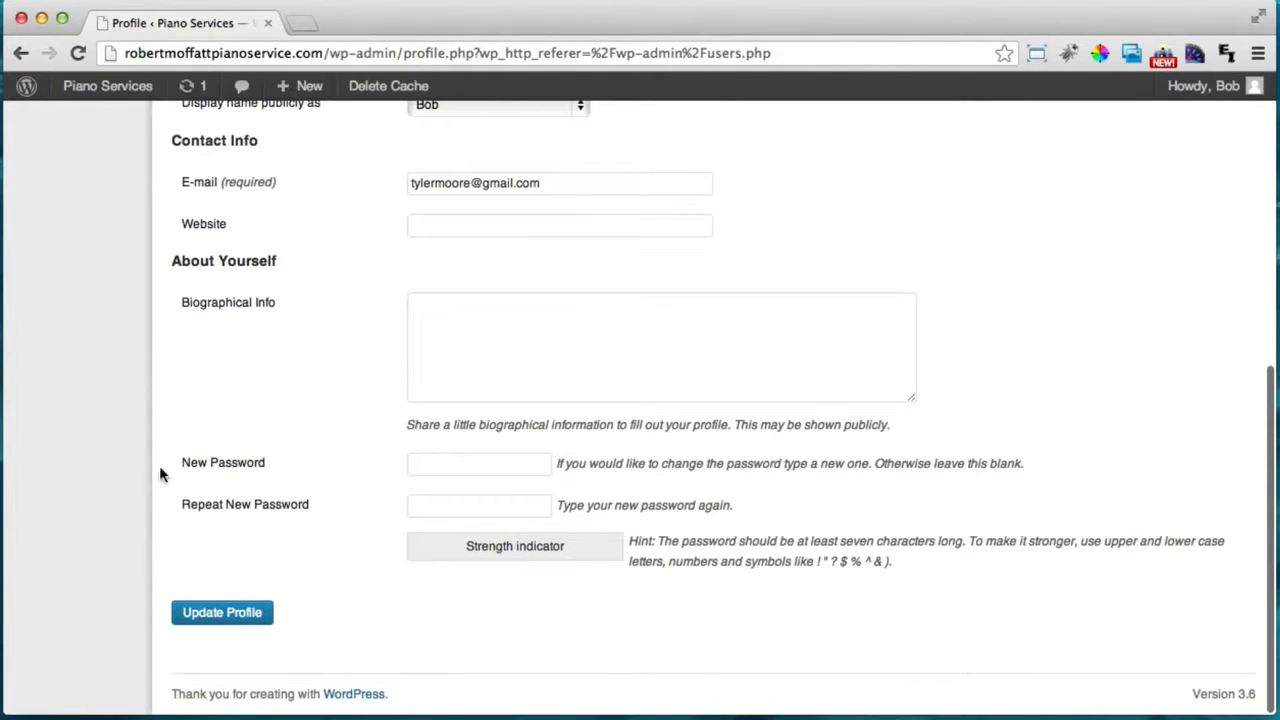
pyautogui.click(480, 471)
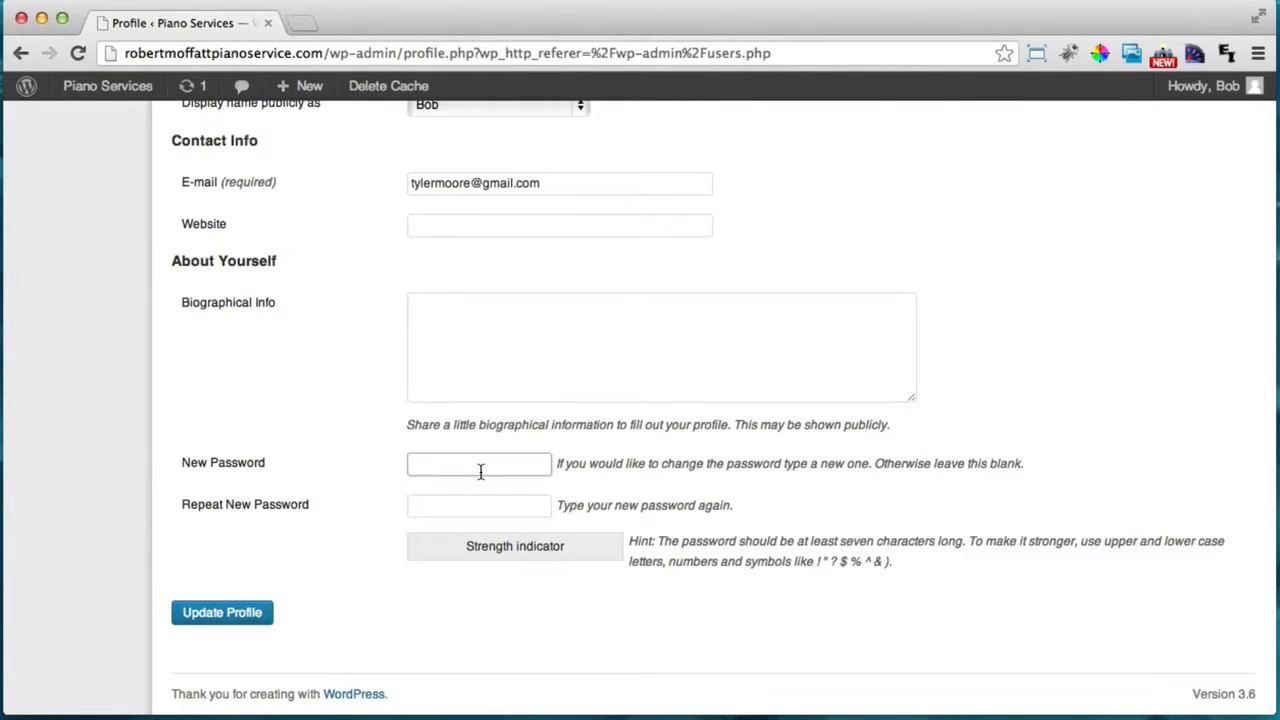
pyautogui.write('•••••••••••')
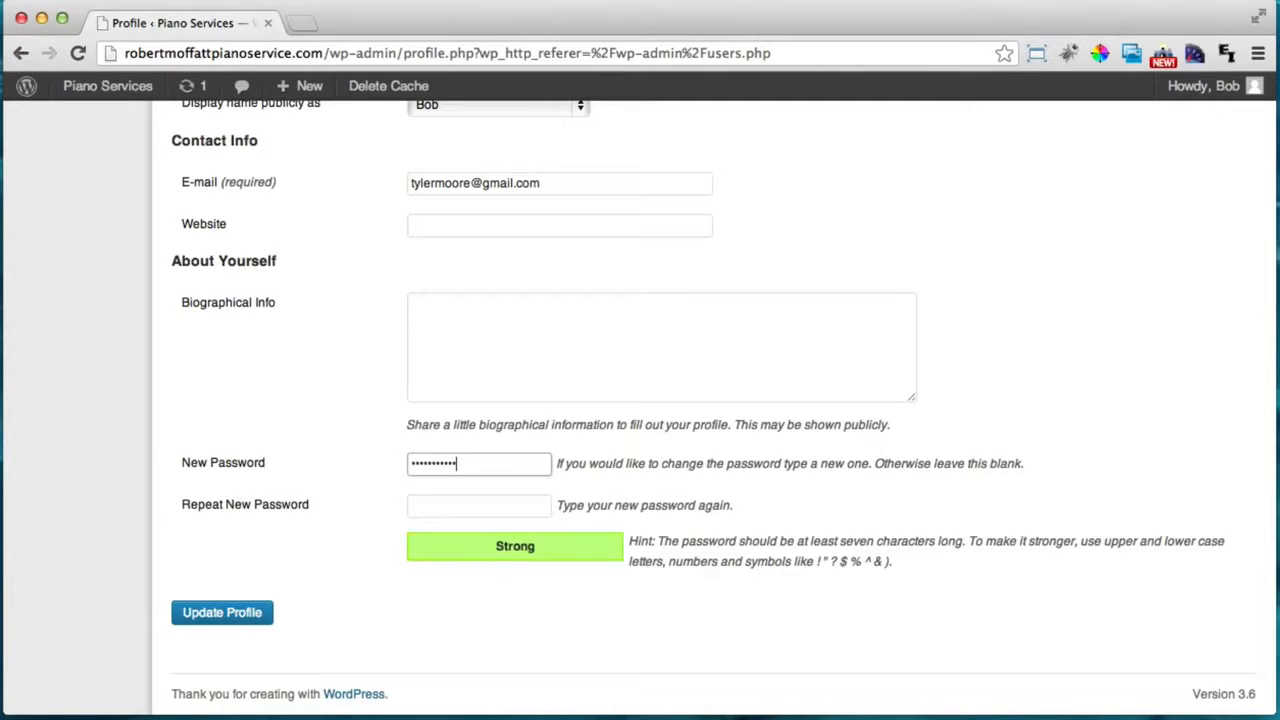
pyautogui.press('Tab')
pyautogui.write('•••••••••••')
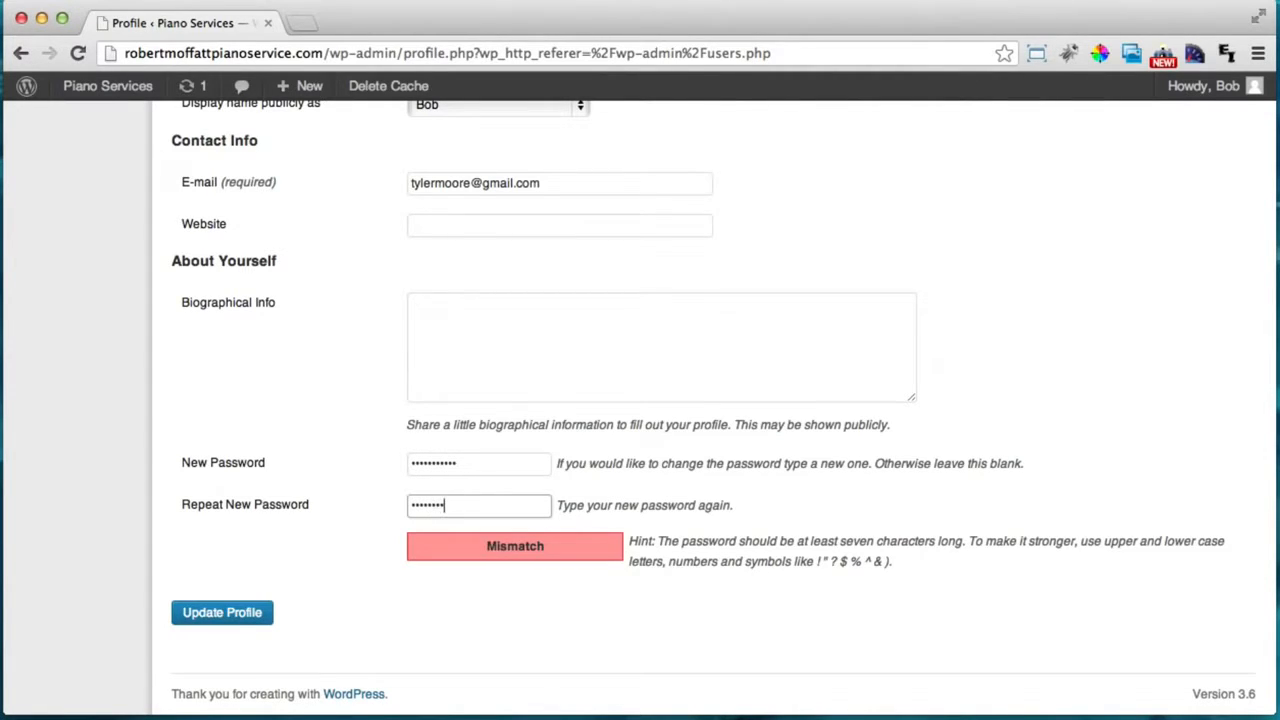
pyautogui.click(220, 613)
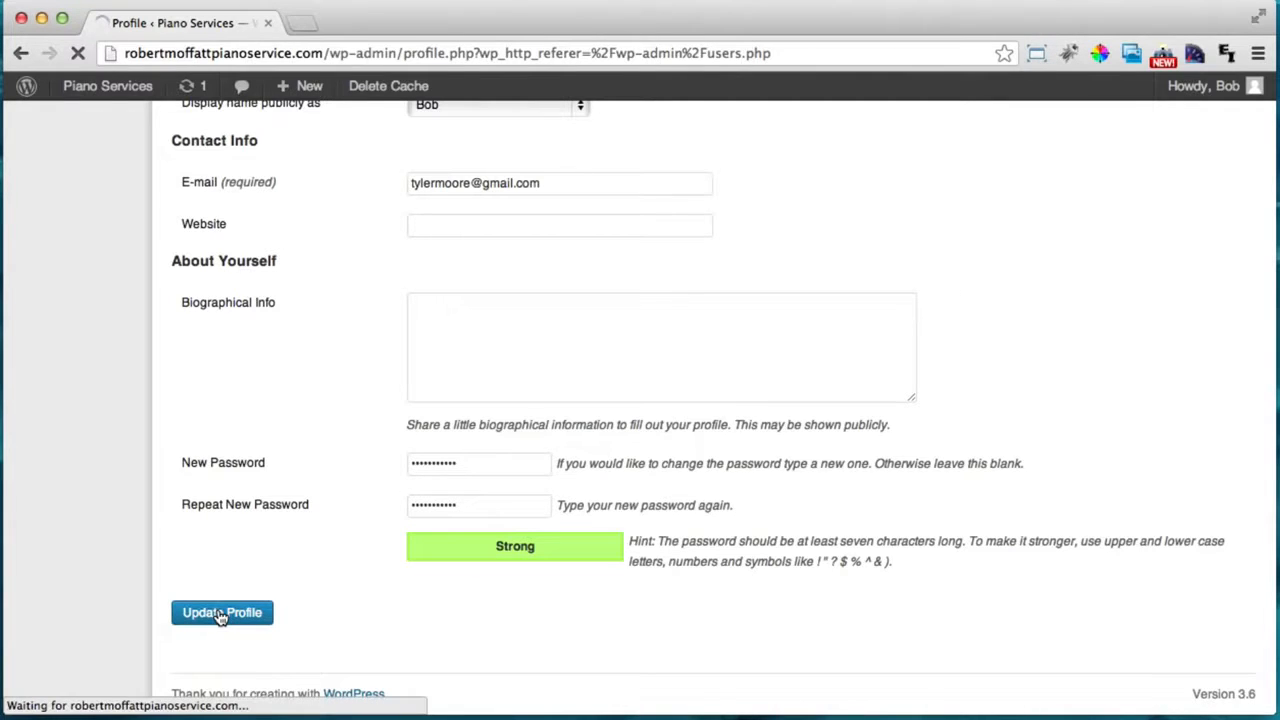
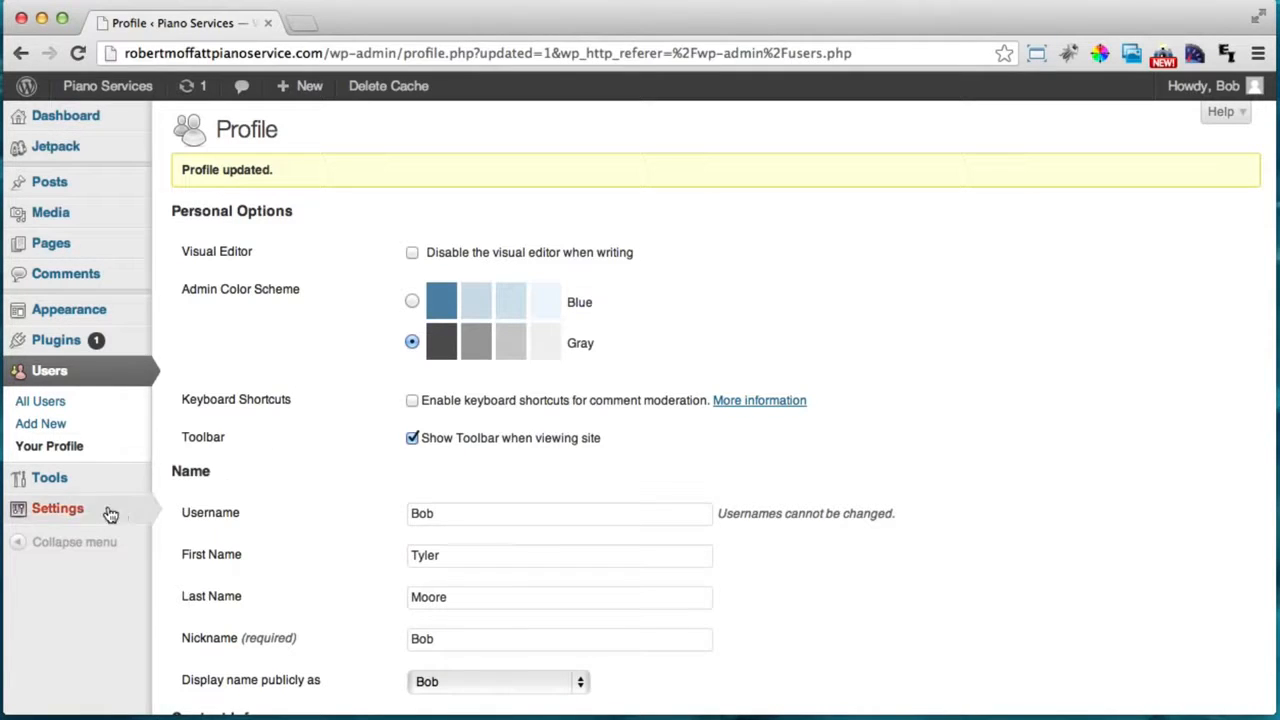
# - Set WP Super Cache to Caching Off on its Easy tab, update the status, and go to Plugins
pyautogui.moveTo(100, 515)
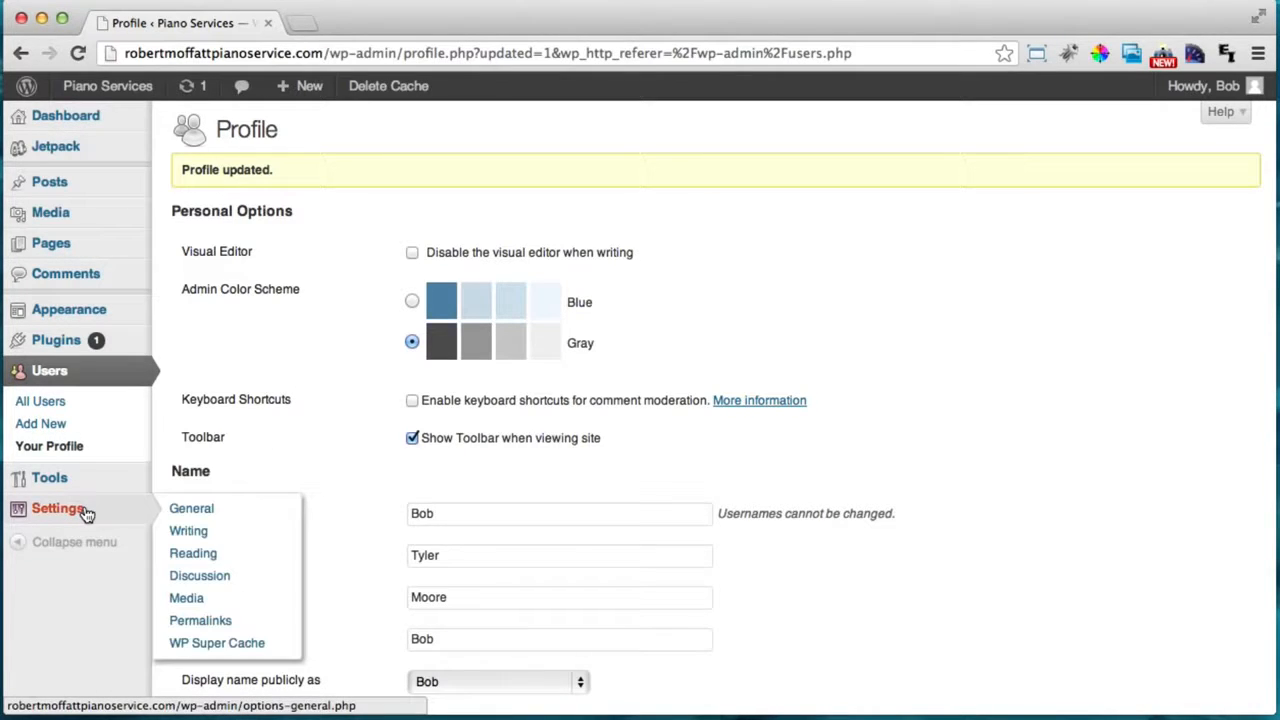
pyautogui.click(222, 644)
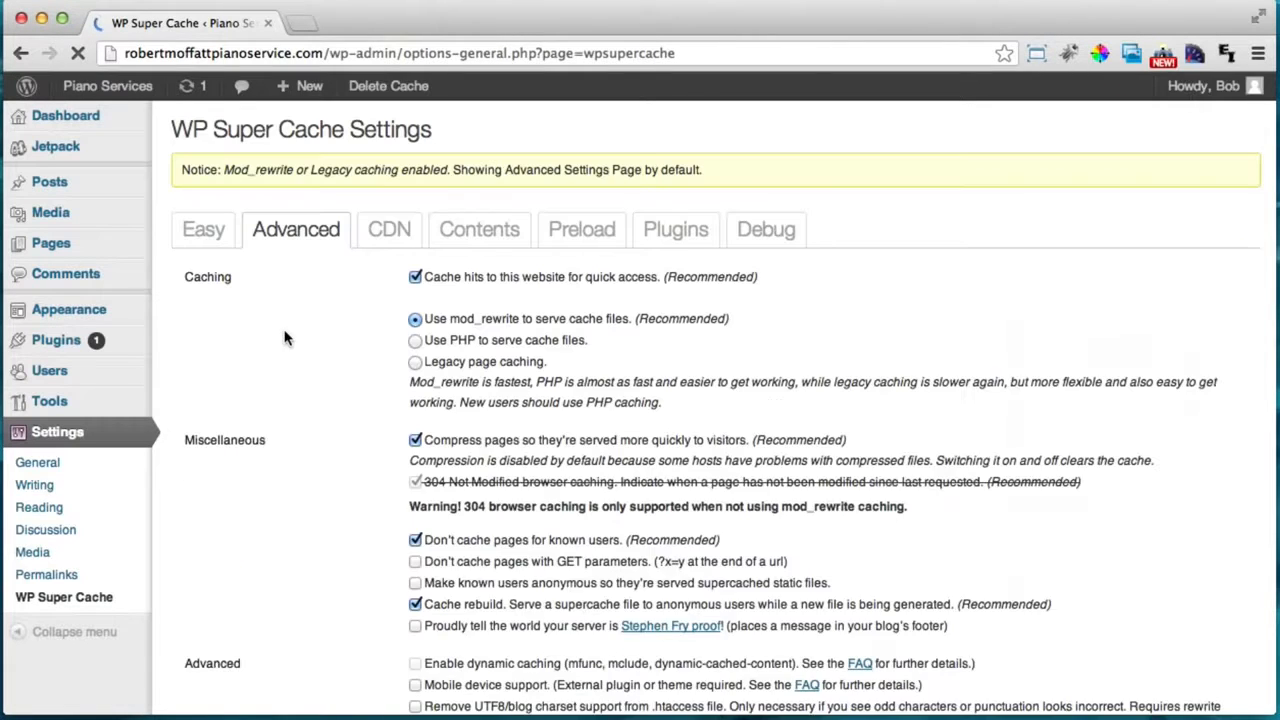
pyautogui.click(218, 242)
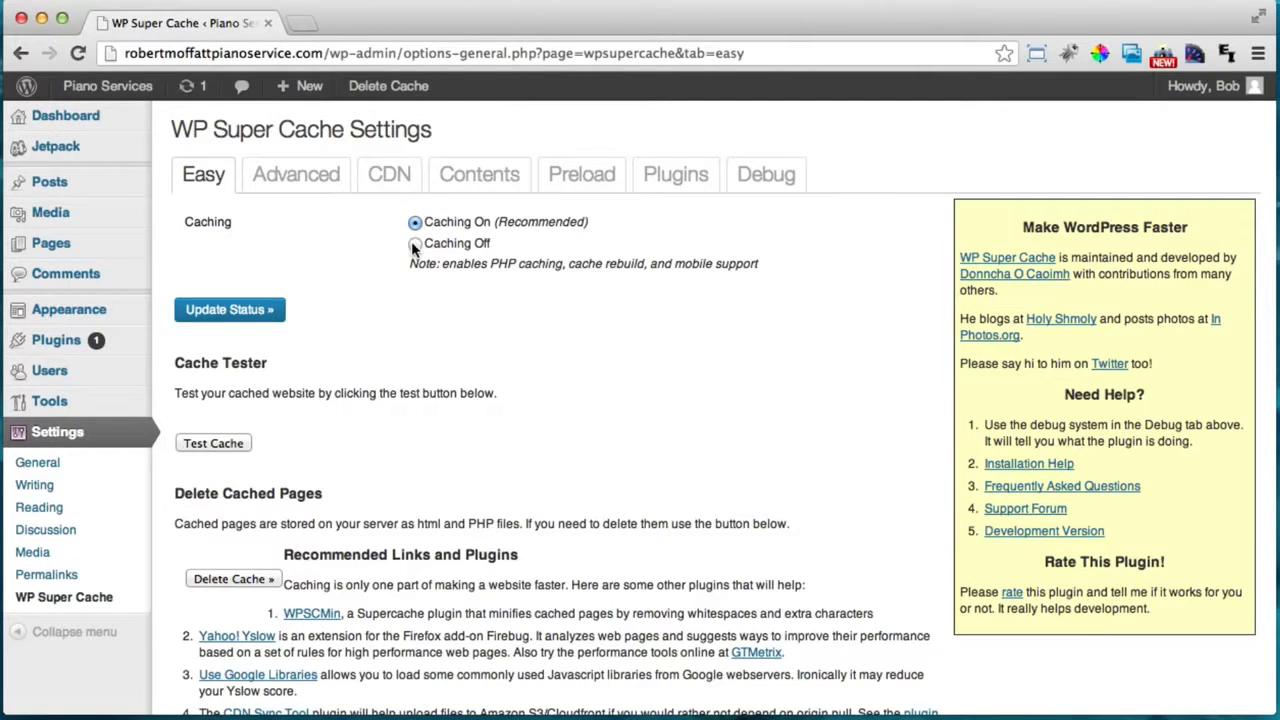
pyautogui.click(414, 246)
pyautogui.click(232, 312)
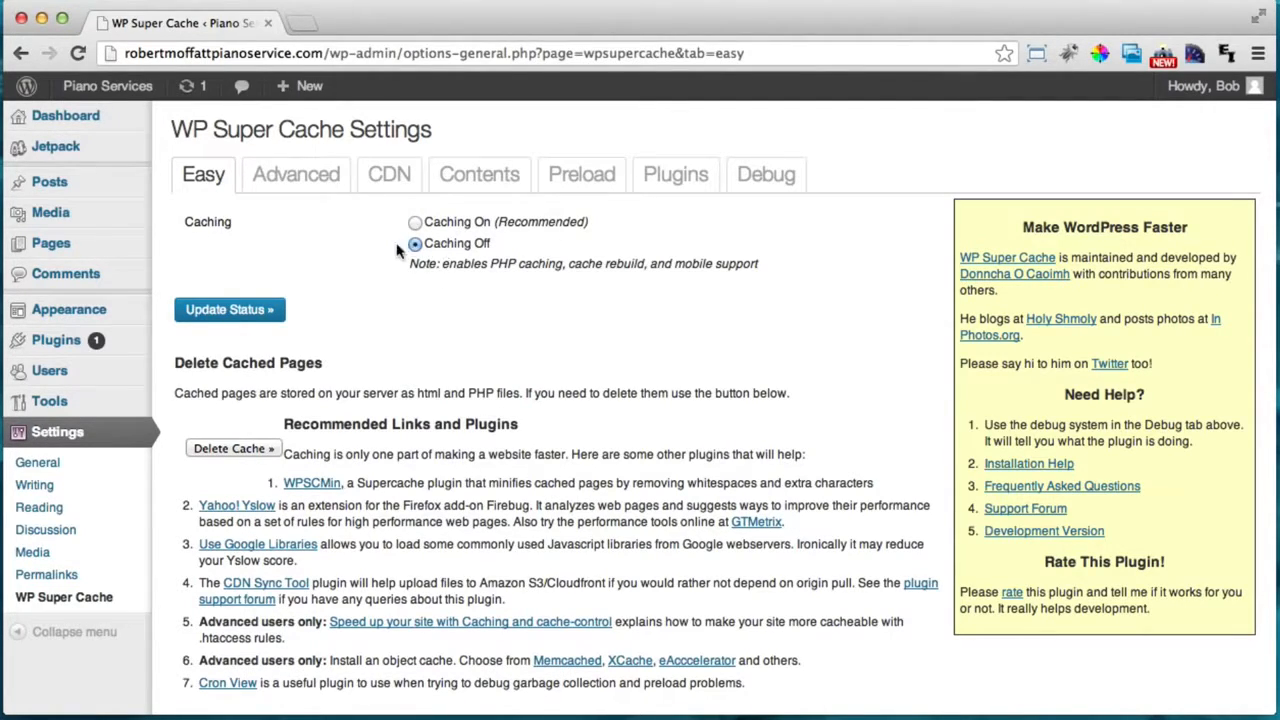
pyautogui.click(62, 342)
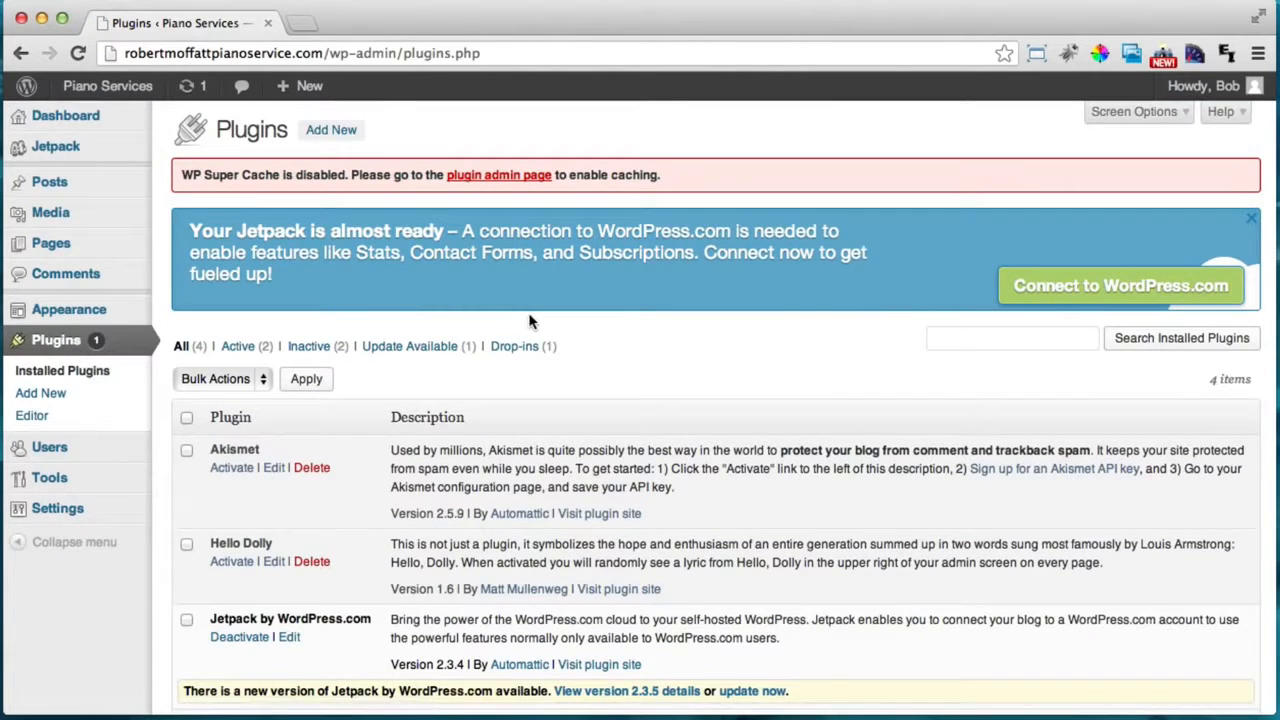
# - Deactivate and delete WP Super Cache, leaving Akismet, Hello Dolly and Jetpack installed
pyautogui.scroll(-5, 529, 320)
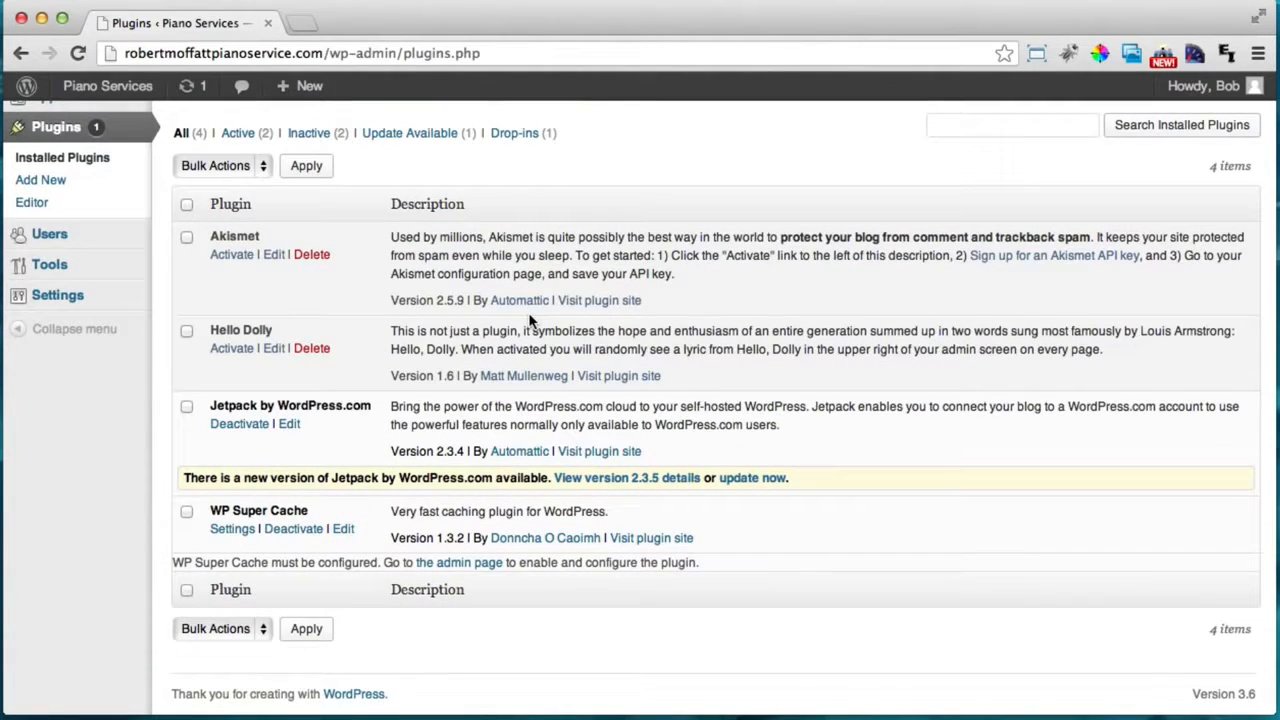
pyautogui.scroll(-1, 530, 320)
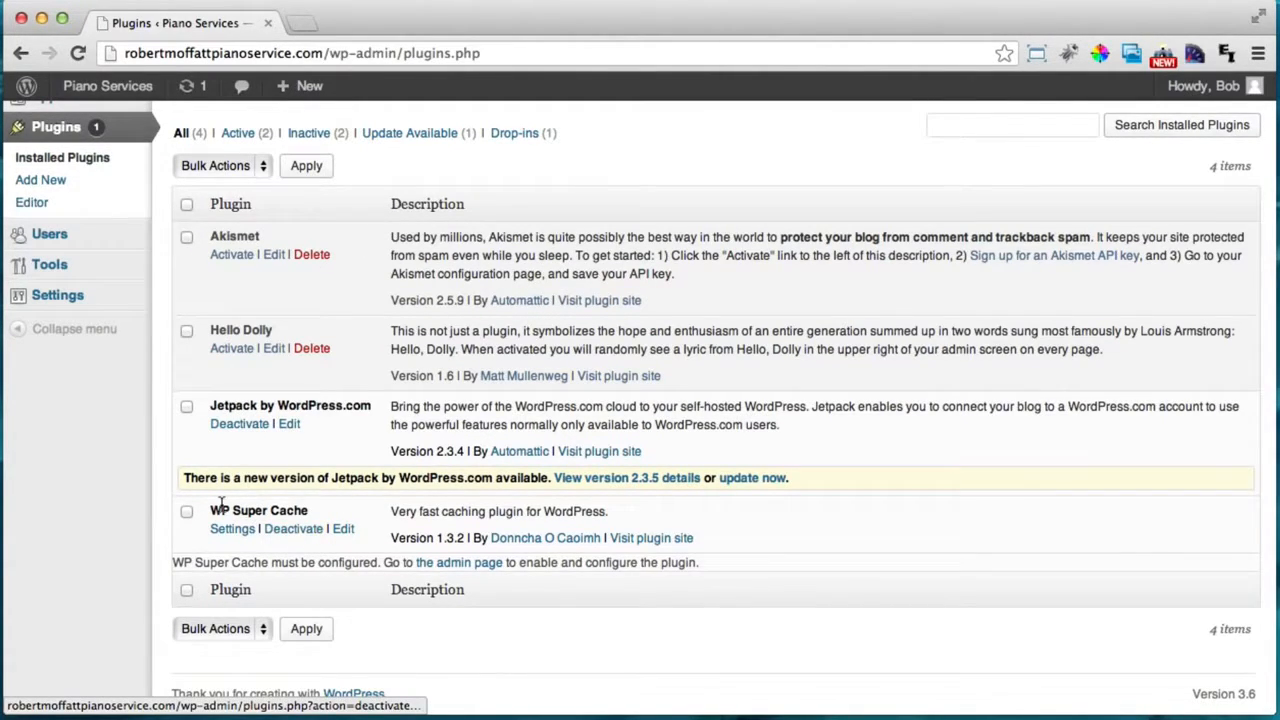
pyautogui.moveTo(213, 510); pyautogui.dragTo(288, 511)
pyautogui.click(309, 538)
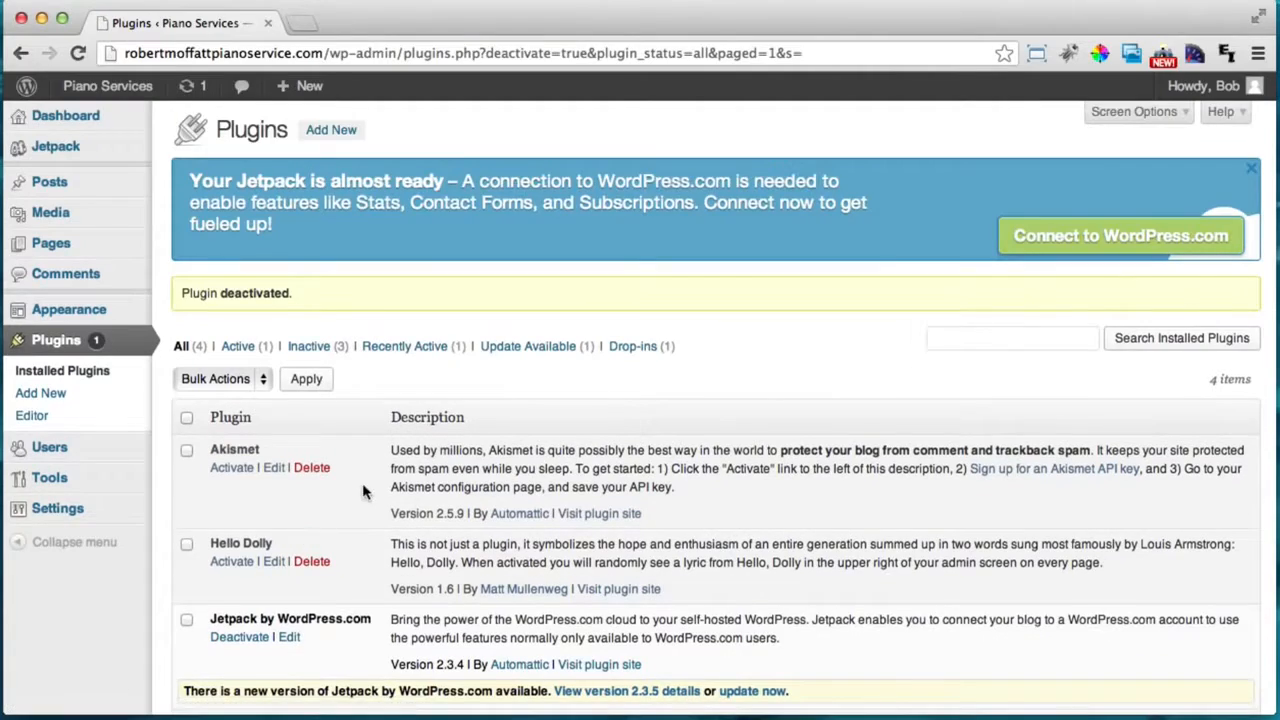
pyautogui.scroll(-3, 366, 486)
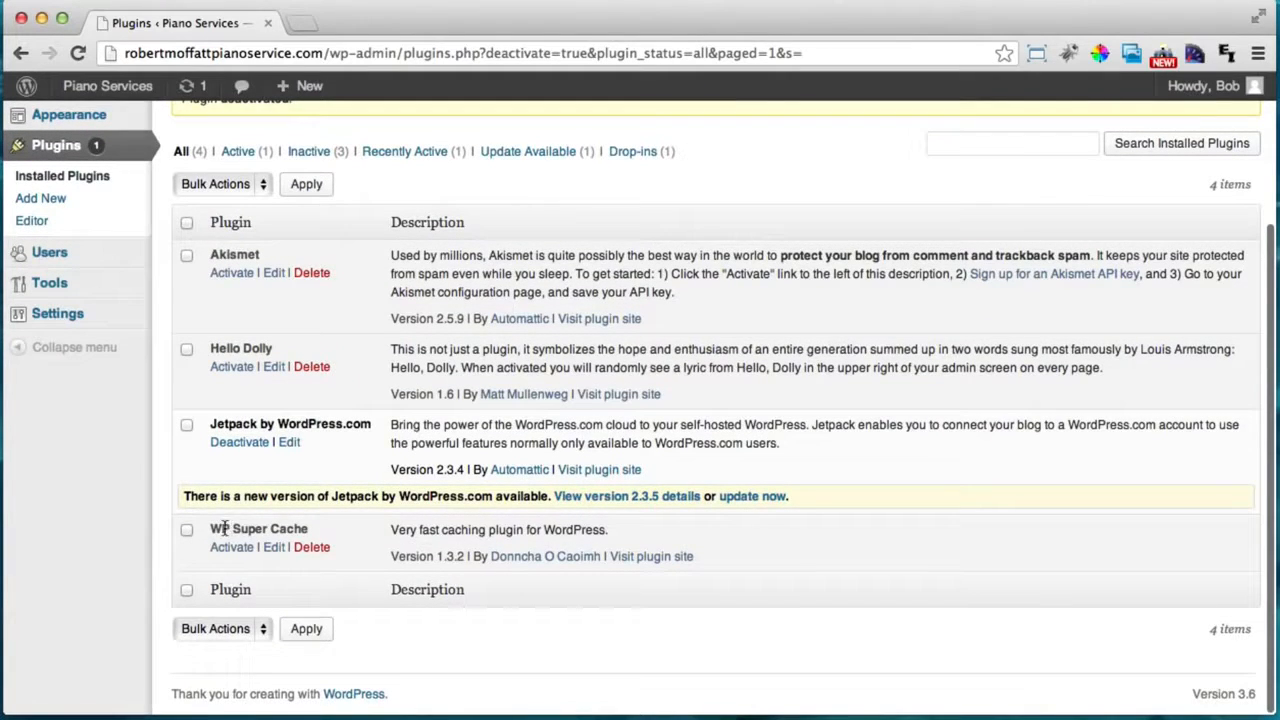
pyautogui.click(316, 550)
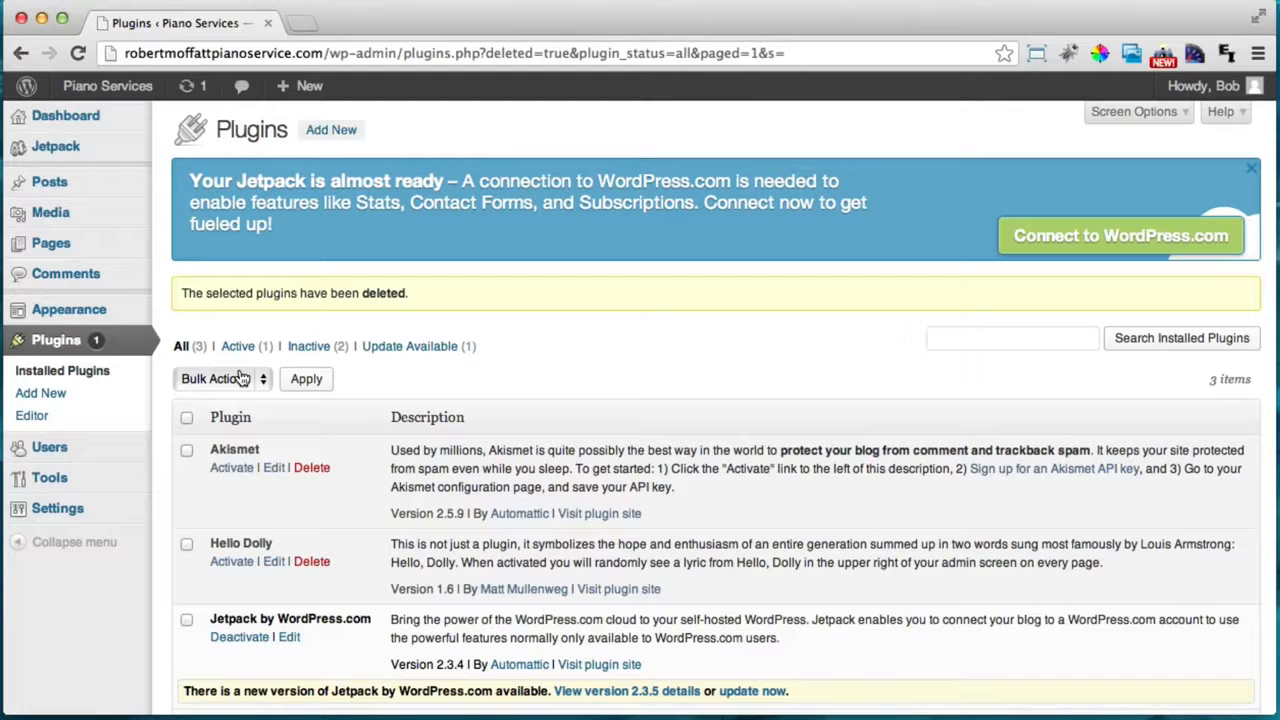
pyautogui.scroll(-1, 268, 356)
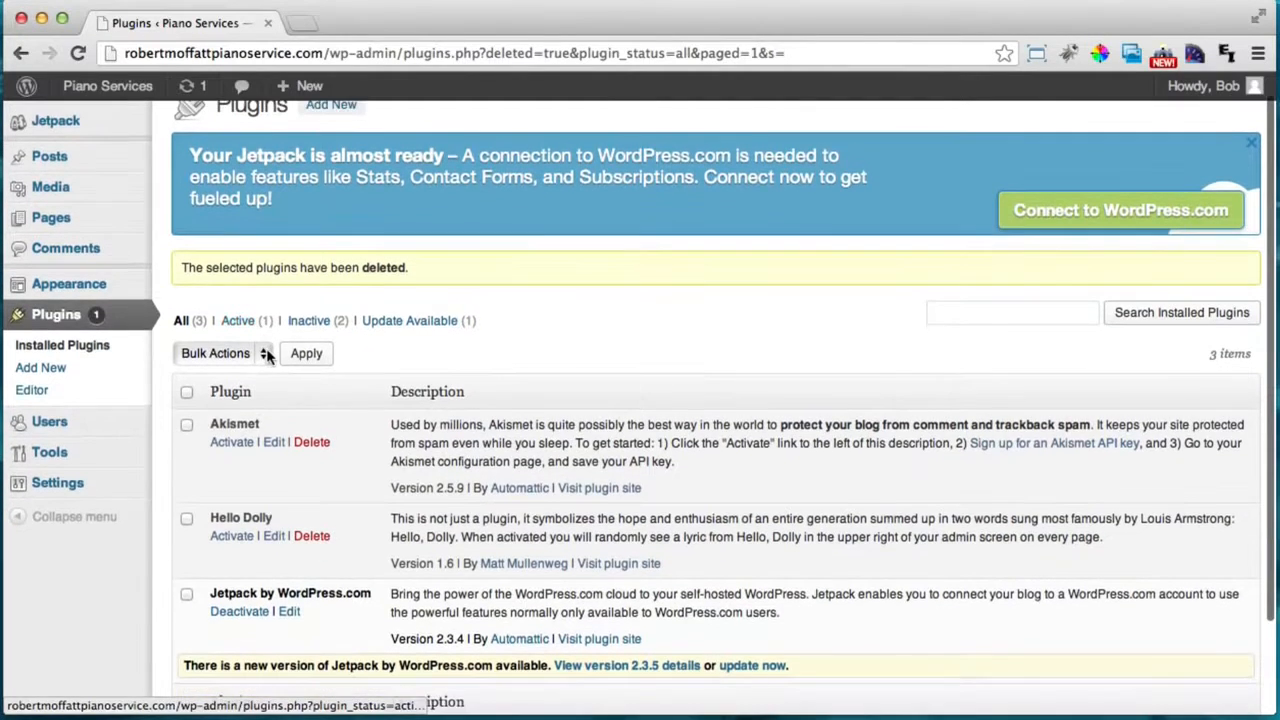
pyautogui.scroll(1, 269, 358)
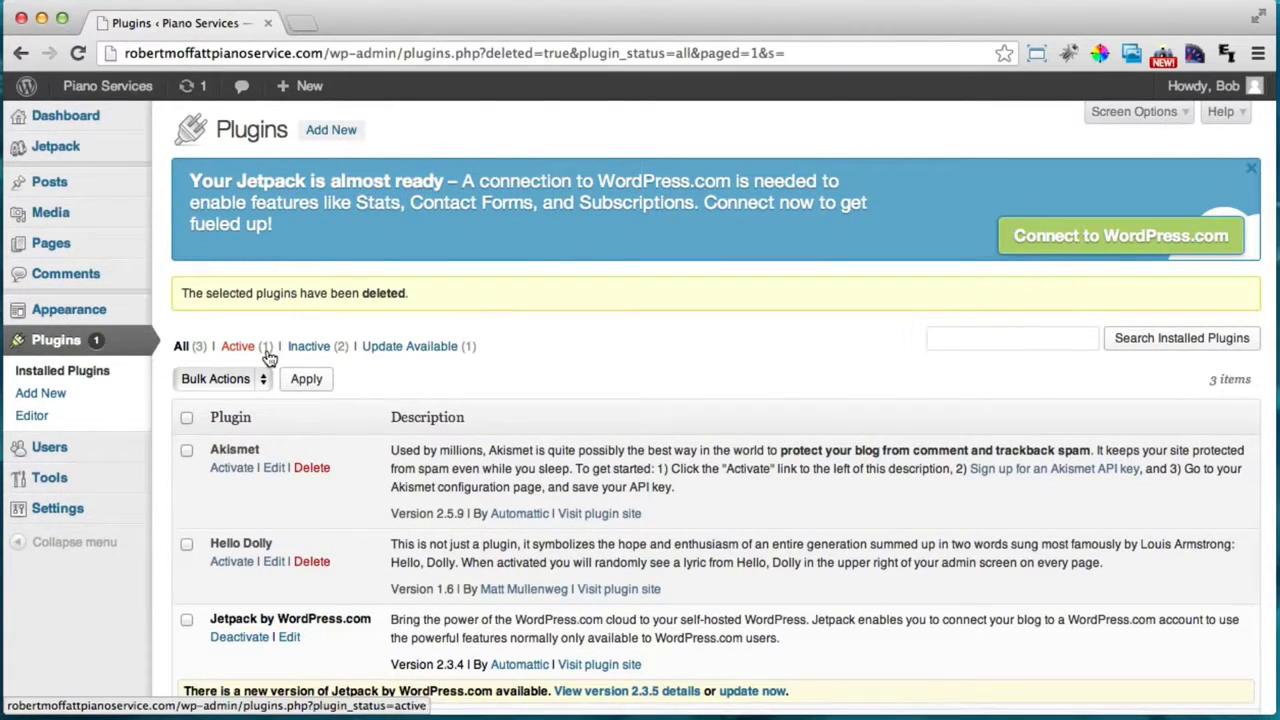
# - Change permalinks from the default ?p=123 format to Post name (/%postname%/), save, and go to the Dashboard
pyautogui.moveTo(78, 510)
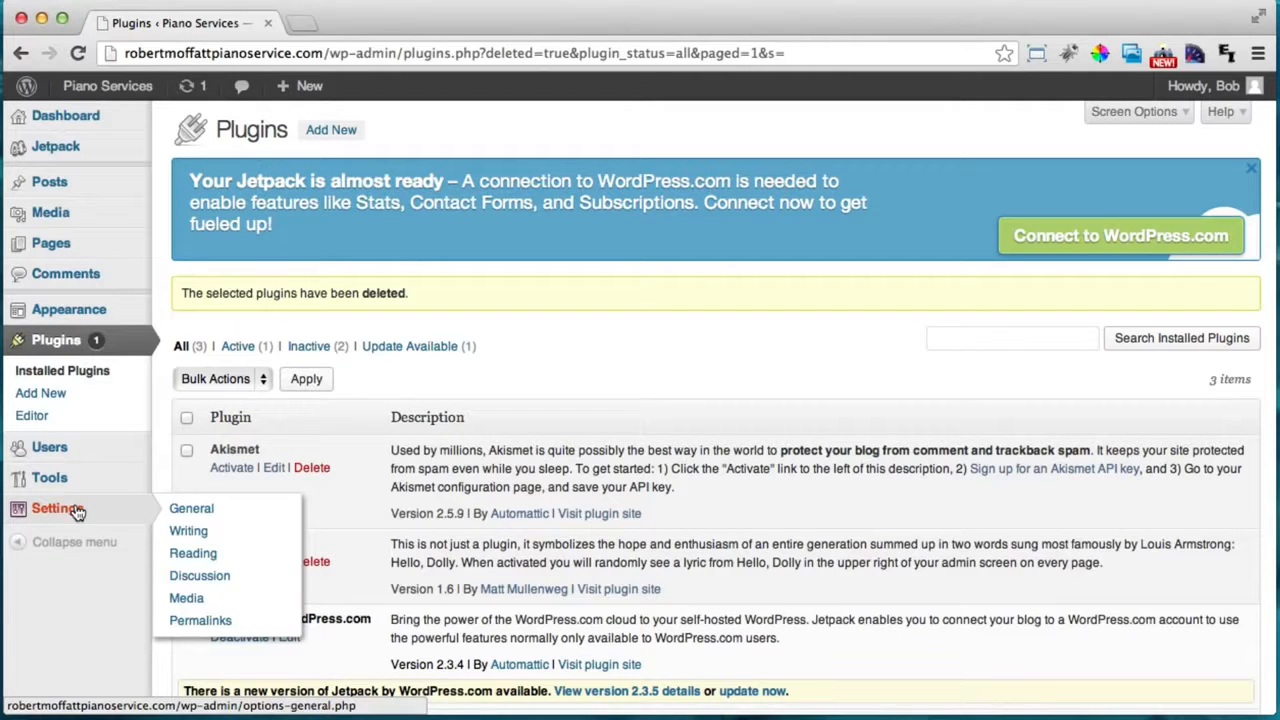
pyautogui.click(221, 621)
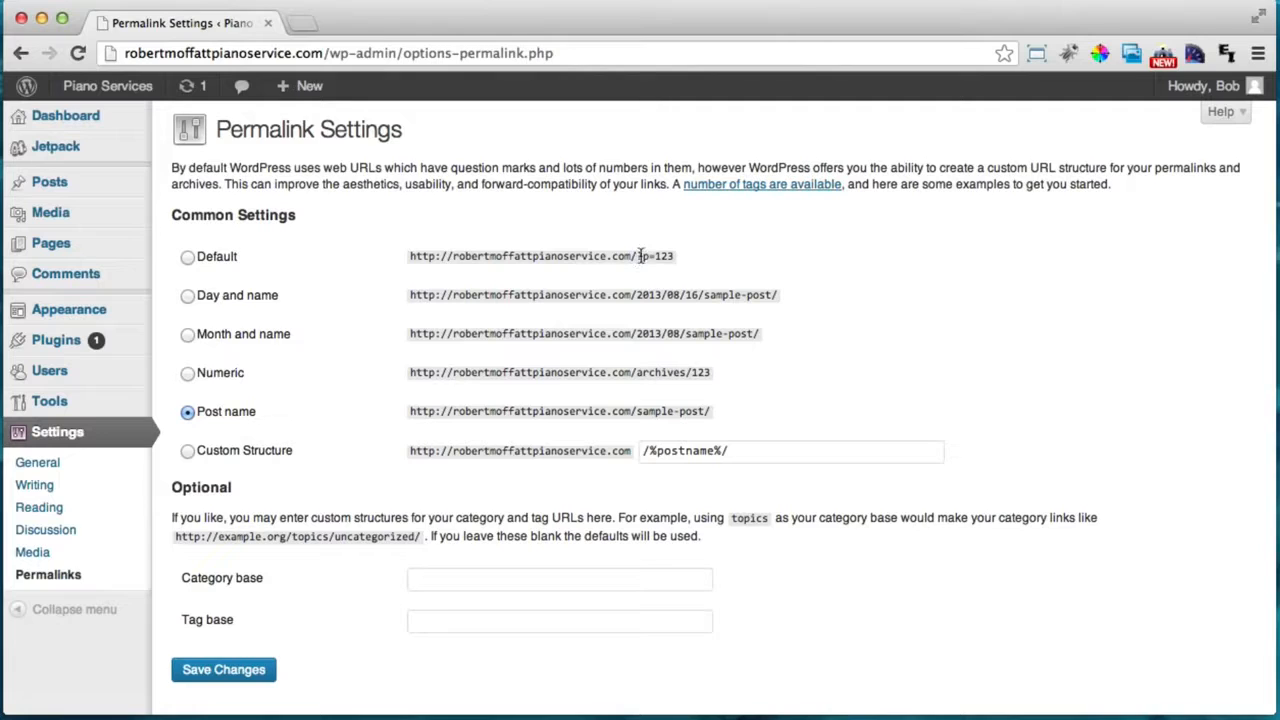
pyautogui.moveTo(637, 256); pyautogui.dragTo(668, 254)
pyautogui.click(188, 413)
pyautogui.click(231, 672)
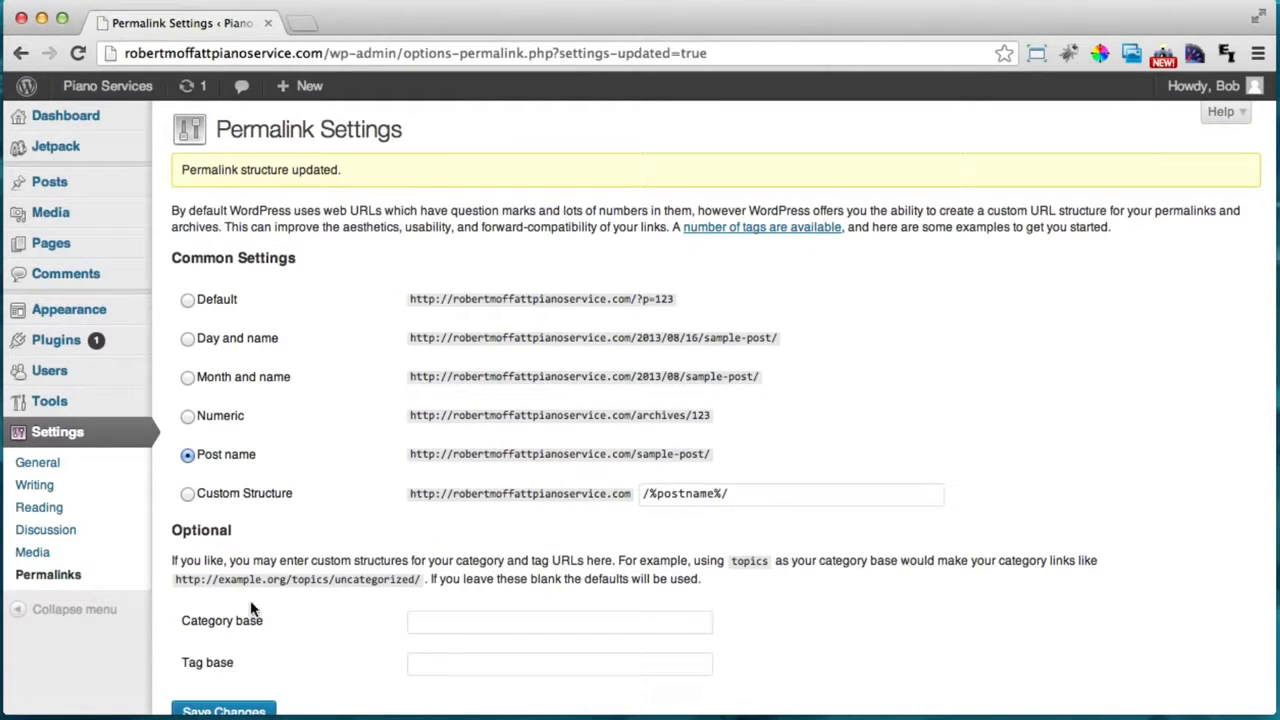
pyautogui.moveTo(98, 120)
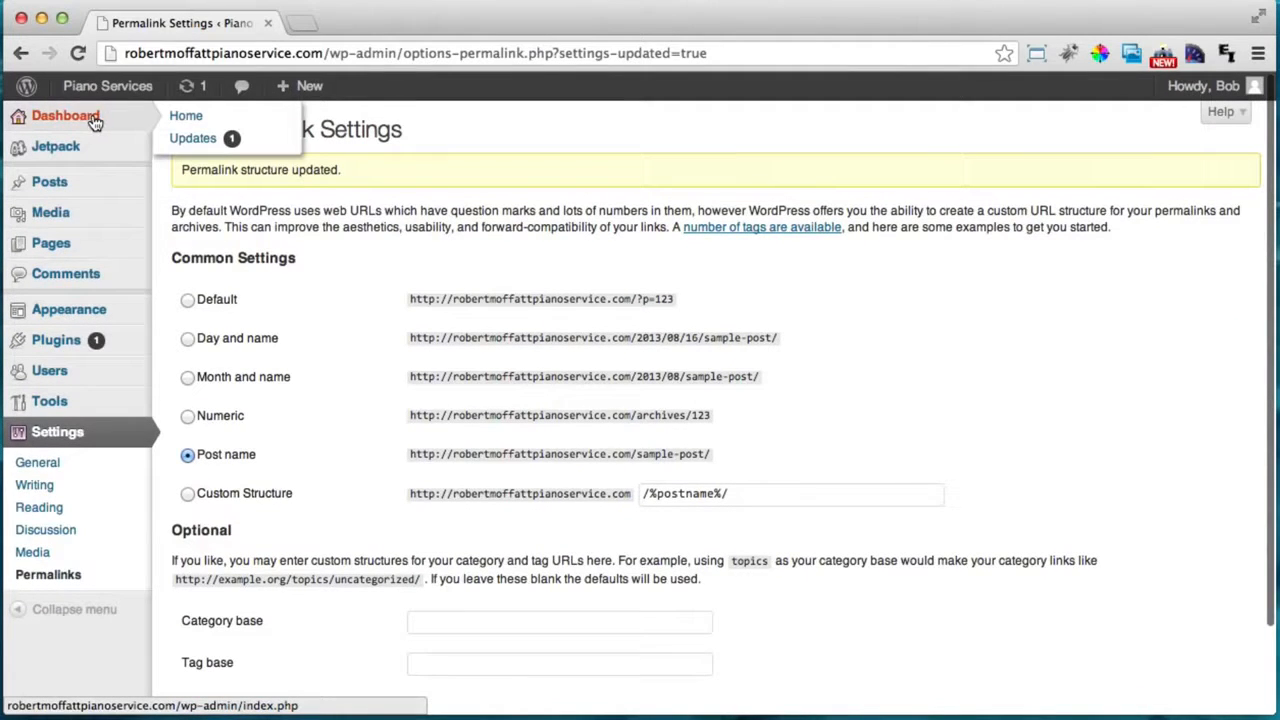
pyautogui.click(90, 120)
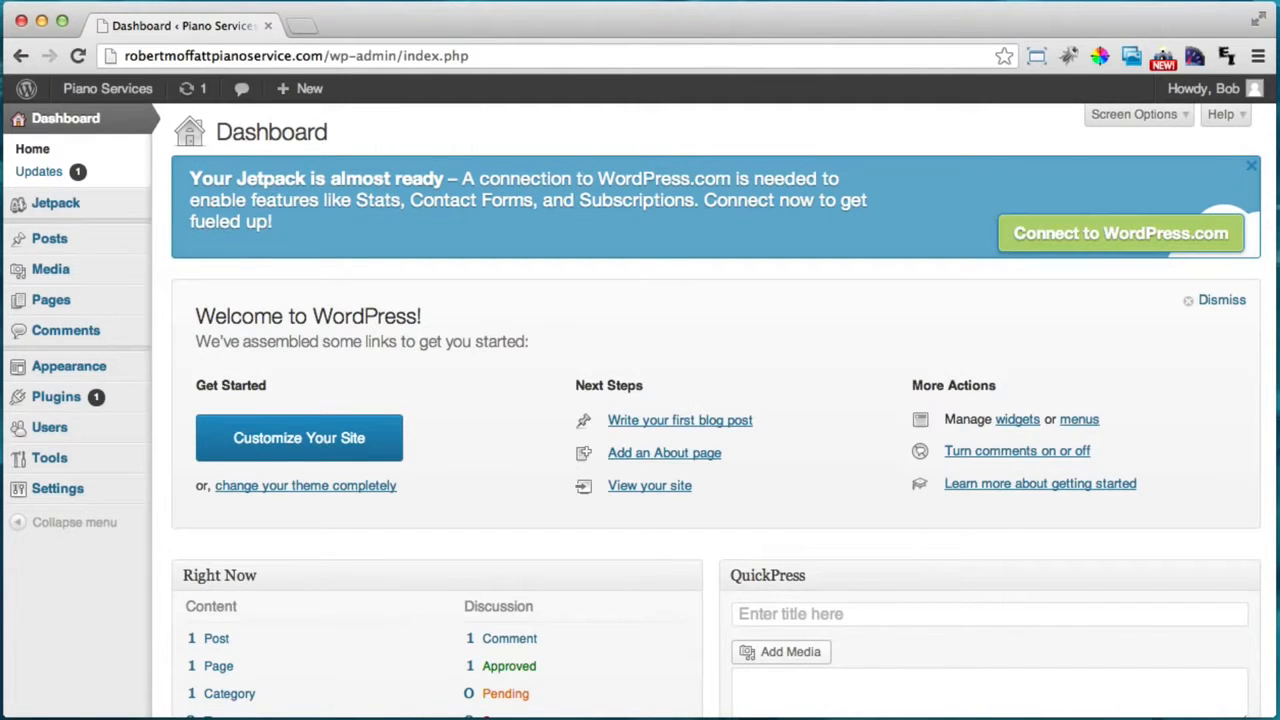
# - In the TextEdit checklist, replace Free with Done on the Install Wordpress line, then minimize it
pyautogui.press('super+Tab')
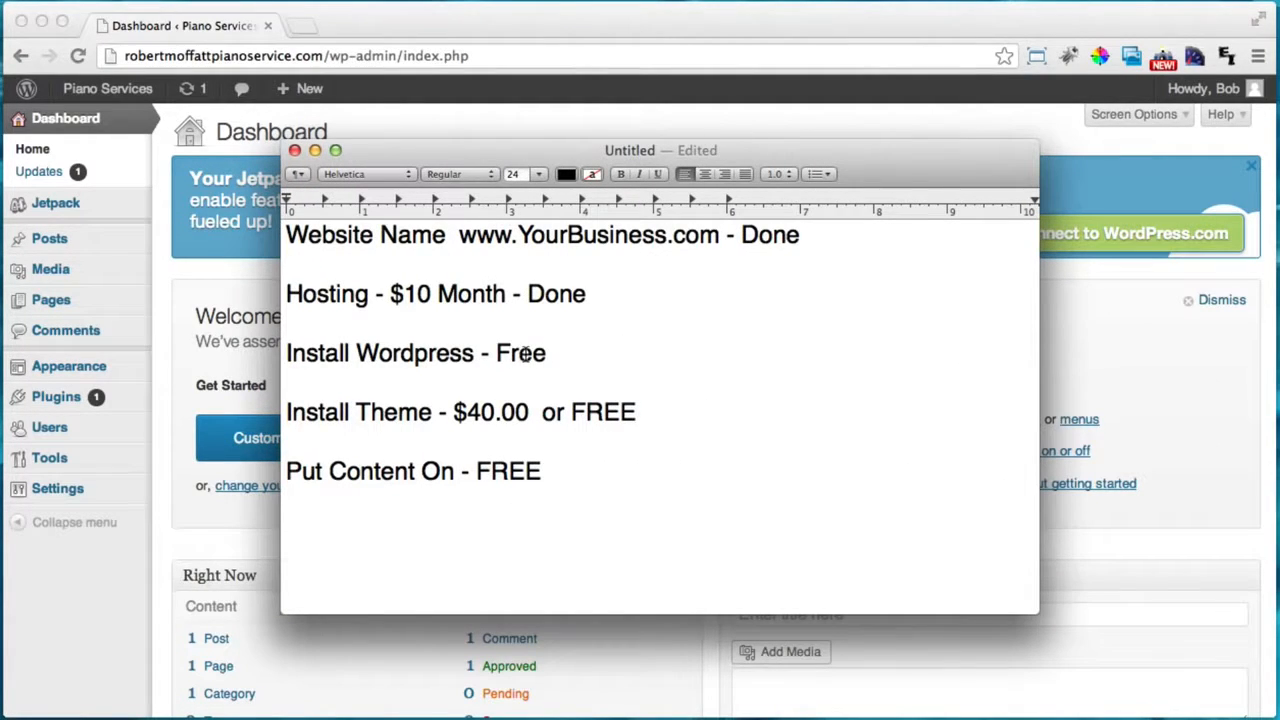
pyautogui.doubleClick(524, 355)
pyautogui.write('Done')
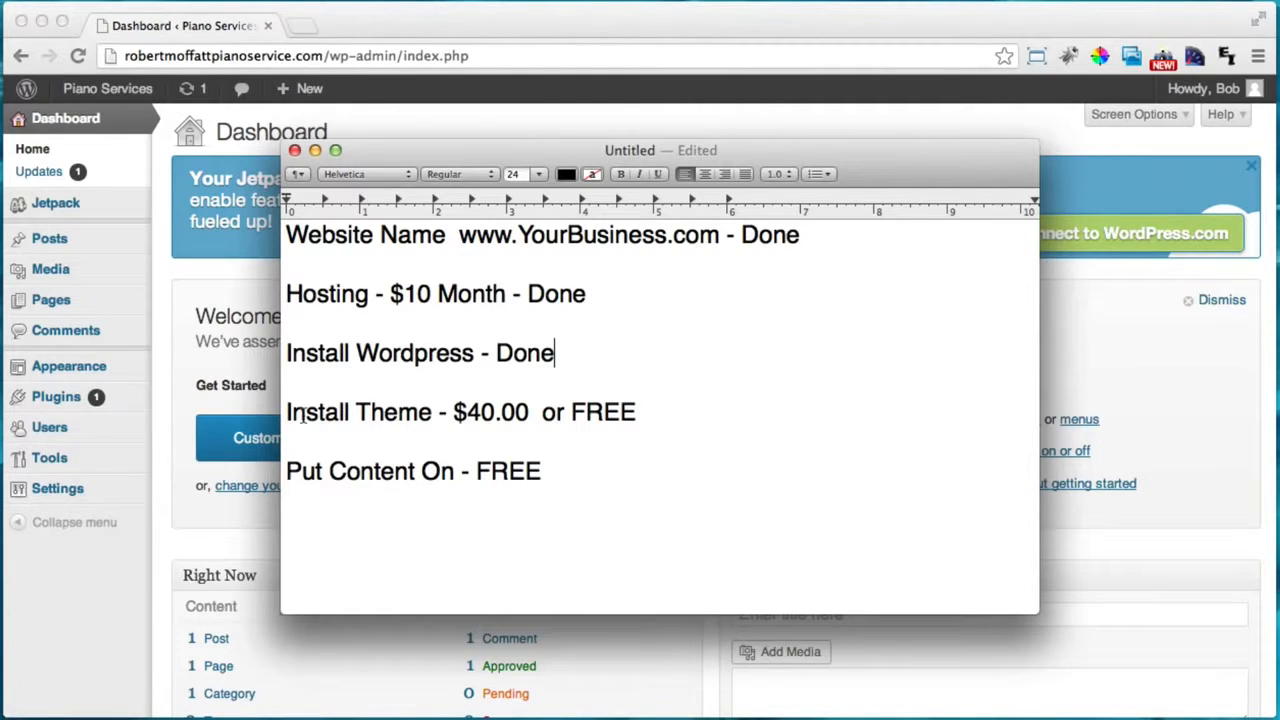
pyautogui.moveTo(302, 418); pyautogui.dragTo(428, 412)
pyautogui.click(430, 411)
pyautogui.moveTo(368, 153); pyautogui.dragTo(675, 155)
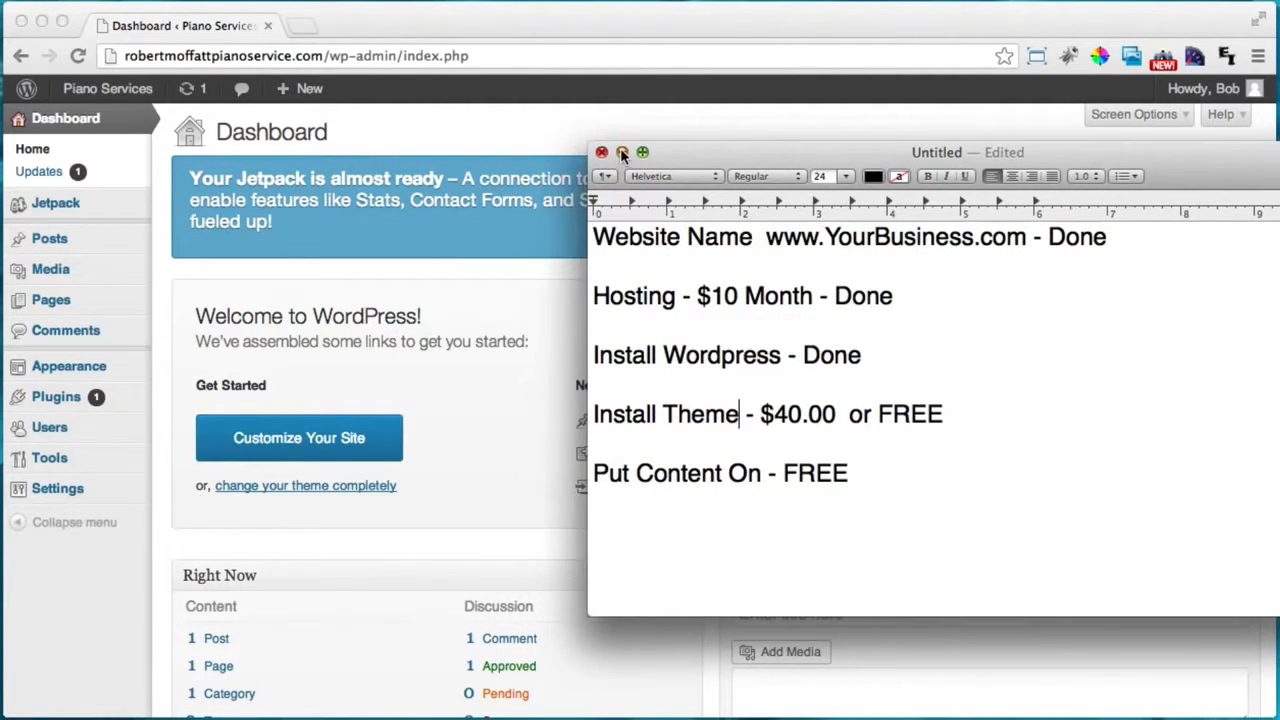
pyautogui.click(621, 152)
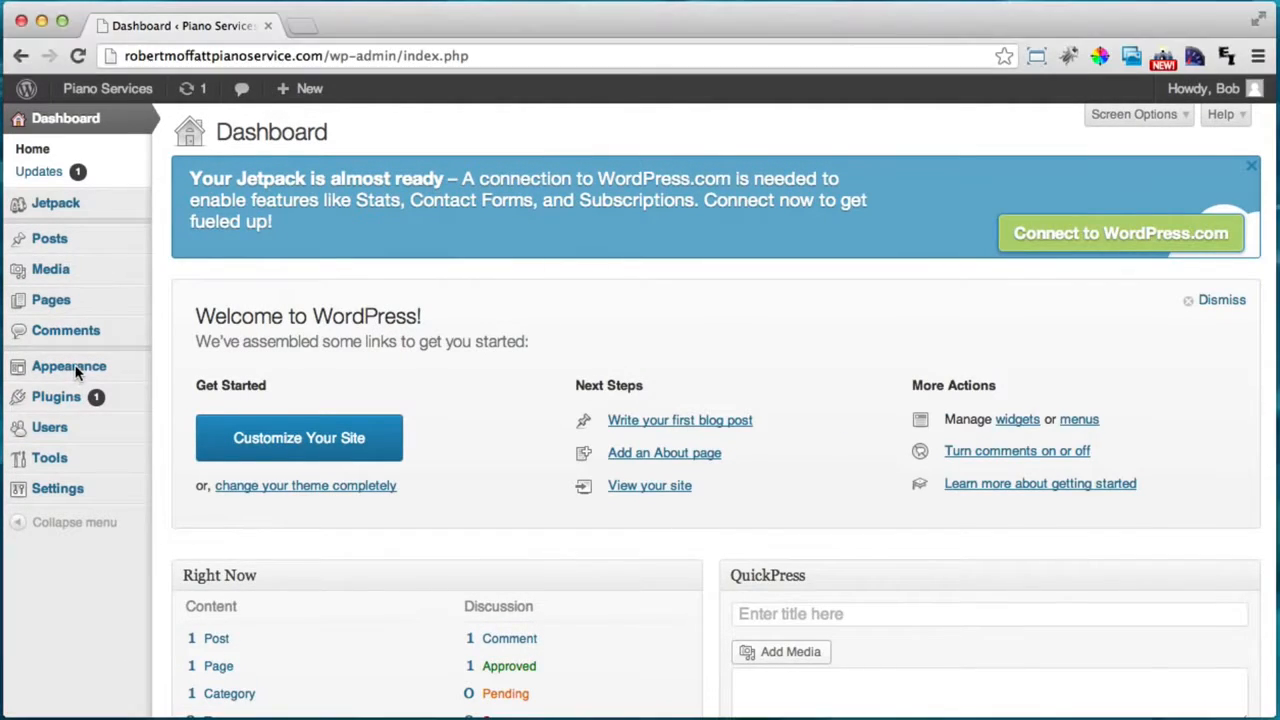
# - Install Annotum Base from the Featured themes list and activate it as the current theme
pyautogui.moveTo(74, 372)
pyautogui.click(211, 368)
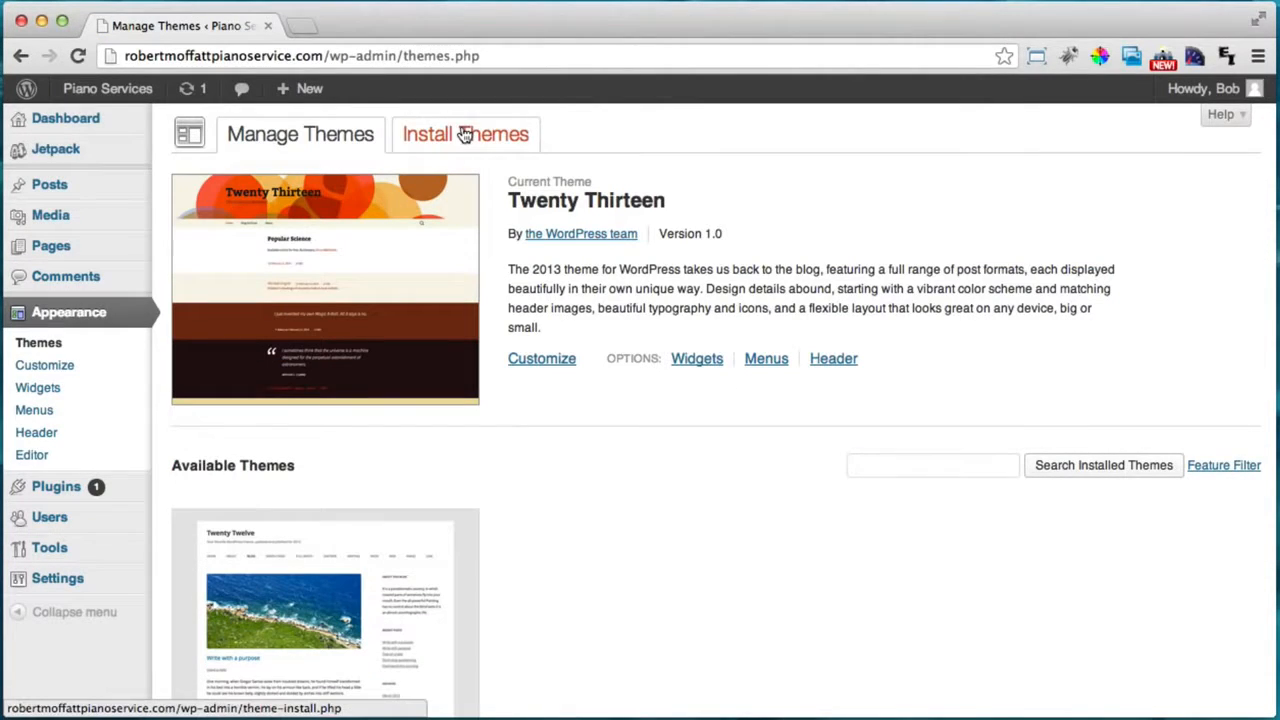
pyautogui.click(465, 135)
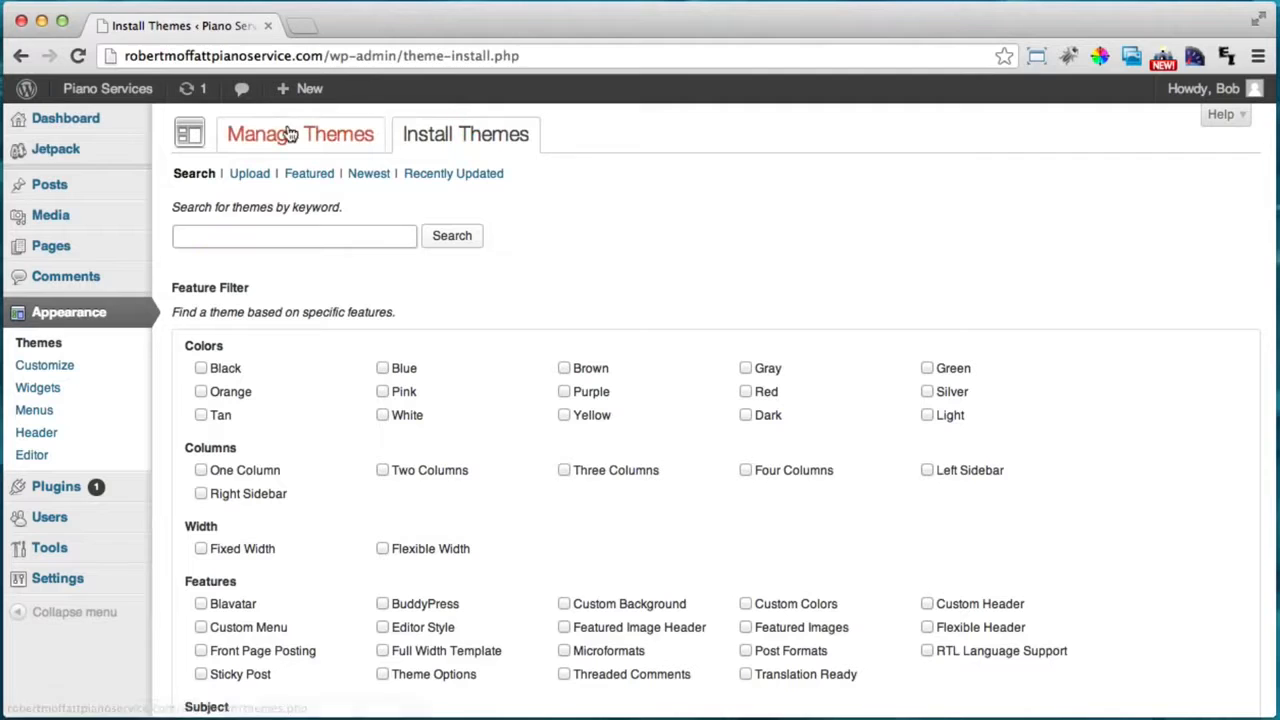
pyautogui.click(319, 176)
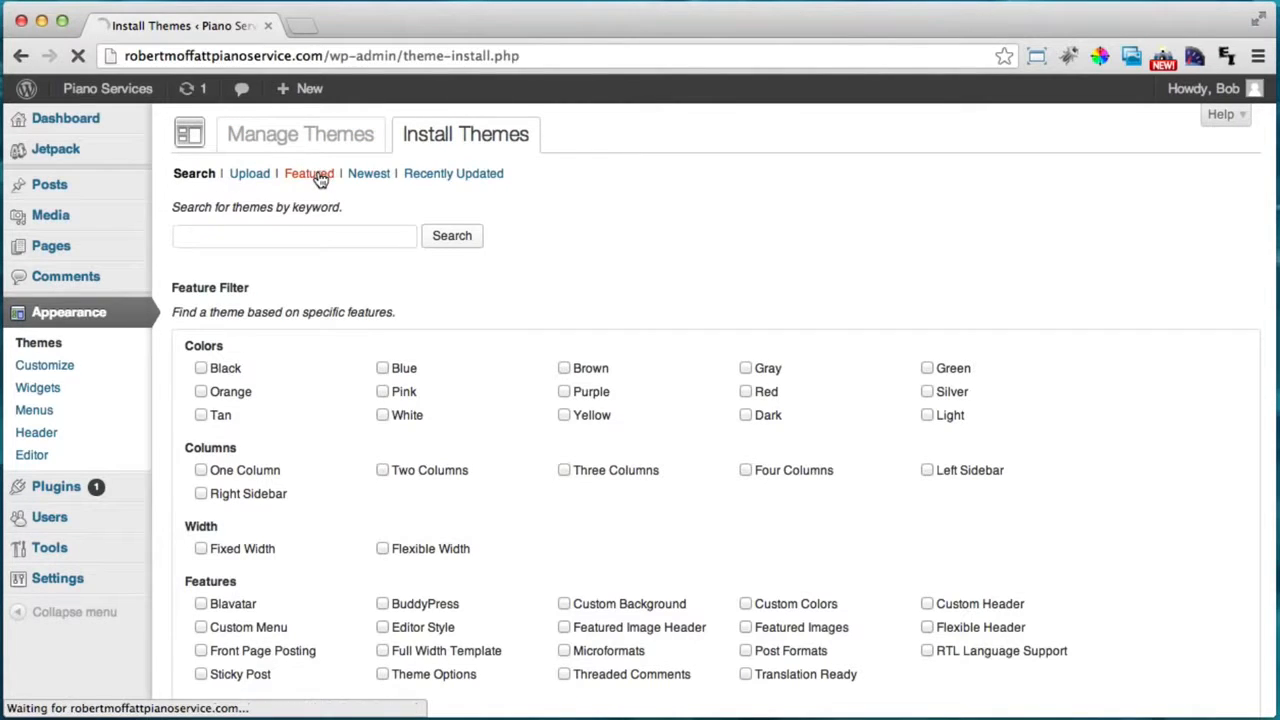
pyautogui.scroll(-10, 503, 257)
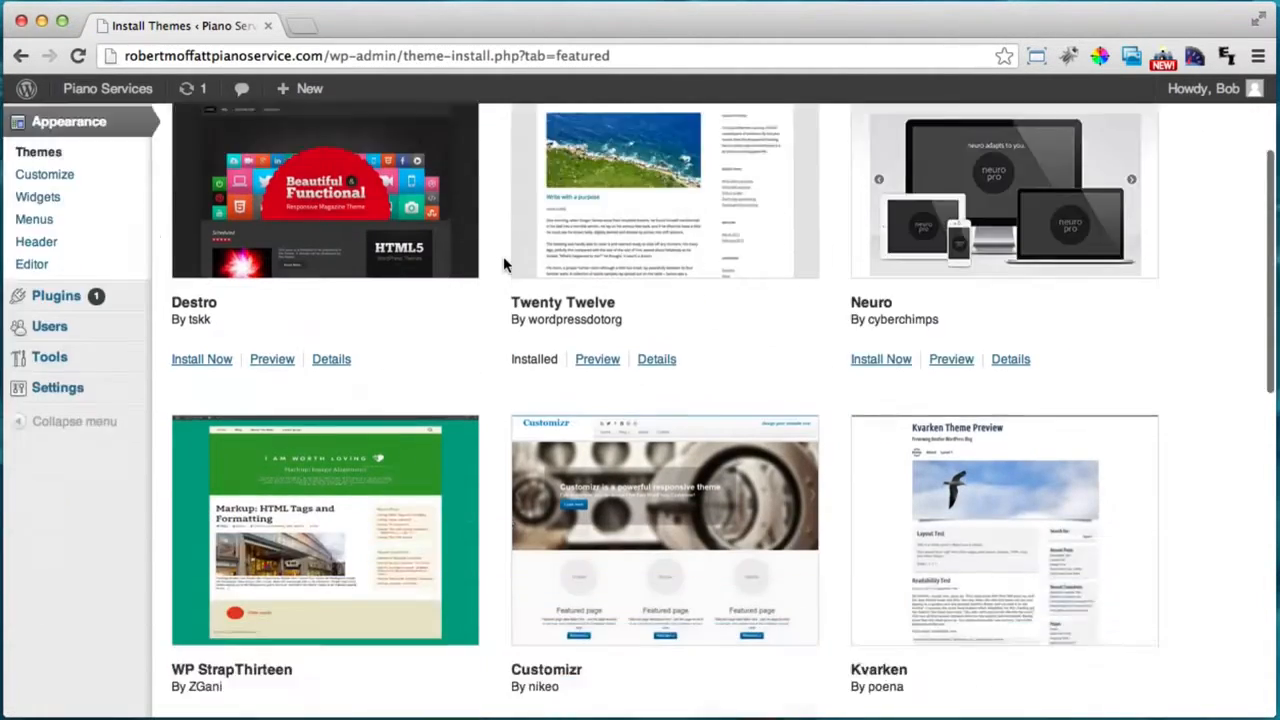
pyautogui.scroll(-5, 504, 262)
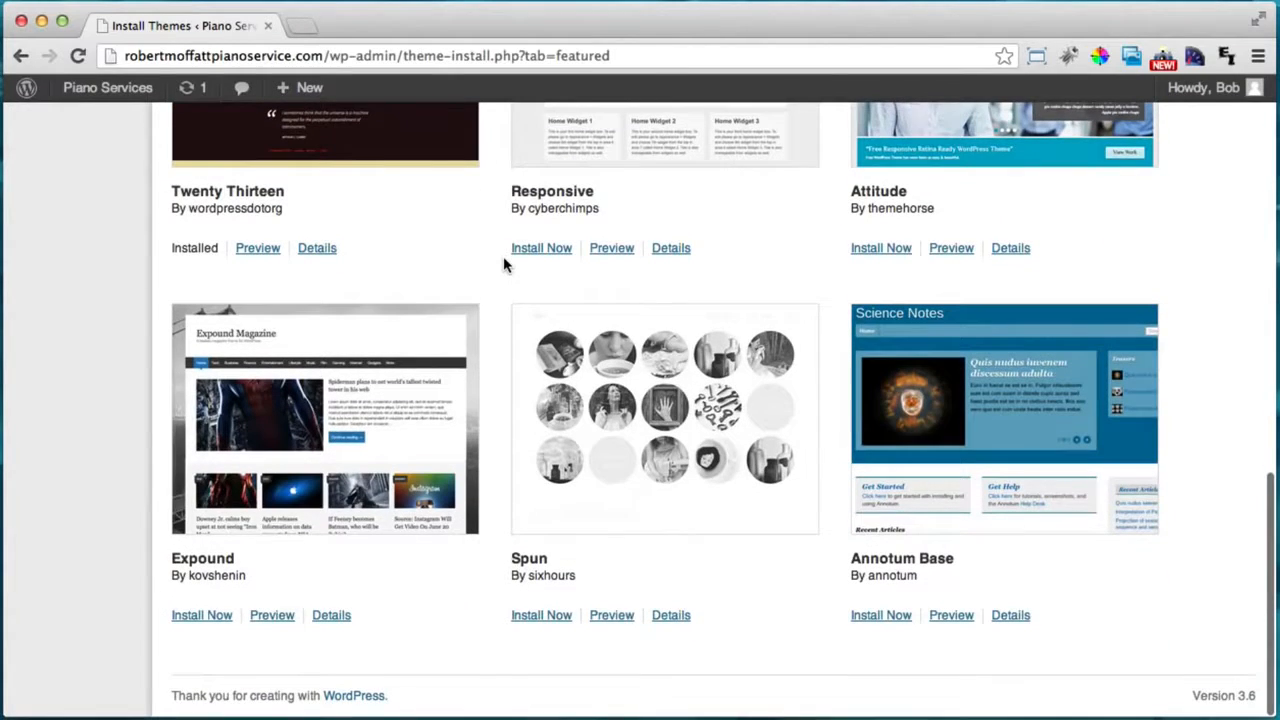
pyautogui.click(884, 620)
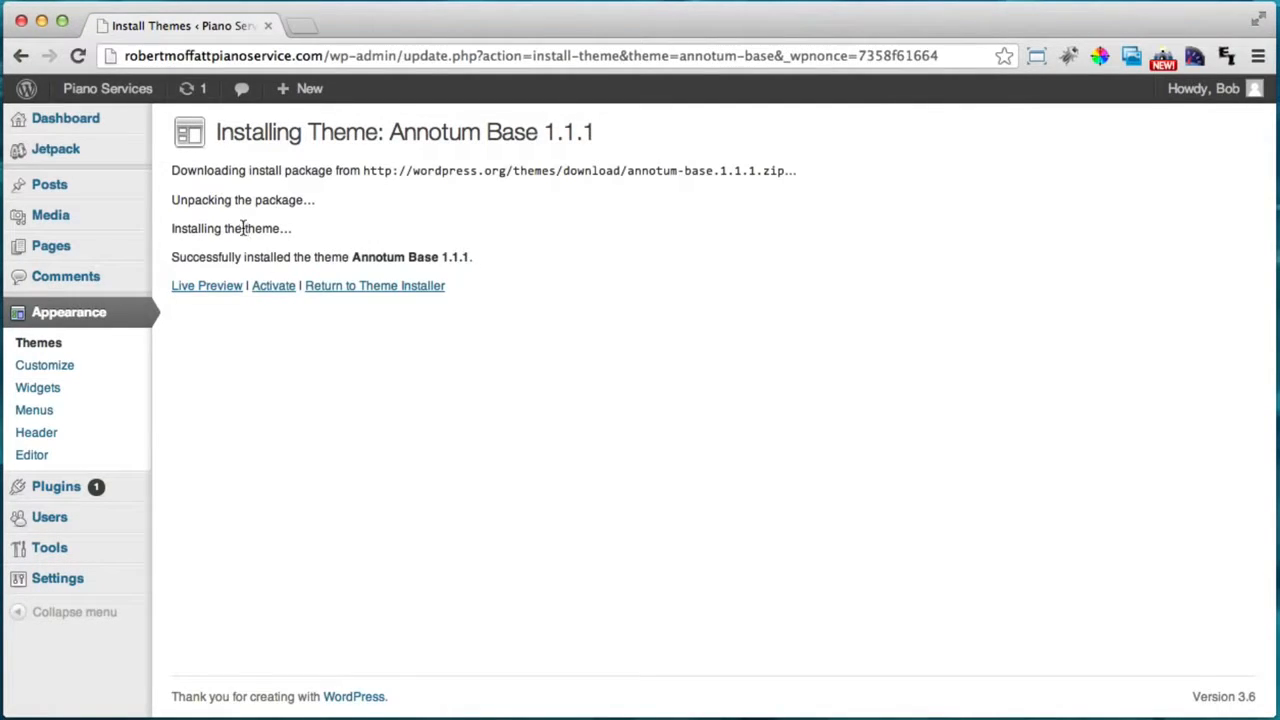
pyautogui.click(278, 289)
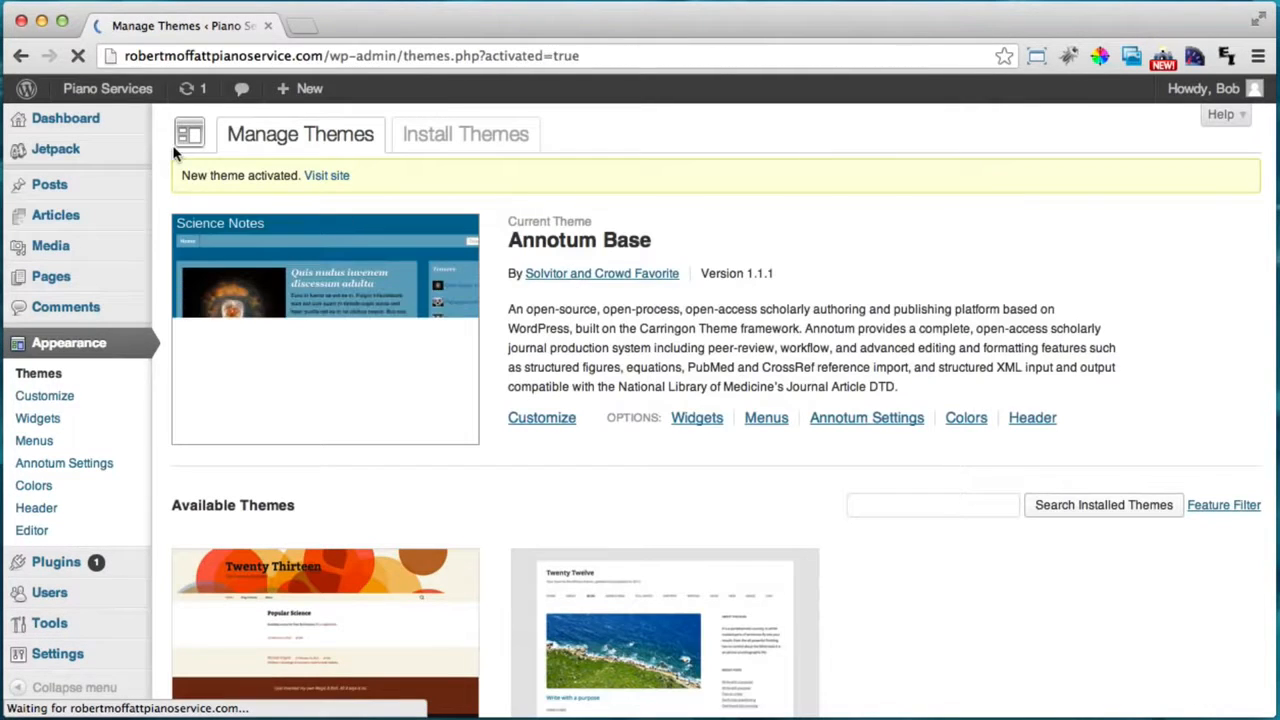
pyautogui.keyDown('super'); pyautogui.click(127, 88); pyautogui.keyUp('super')
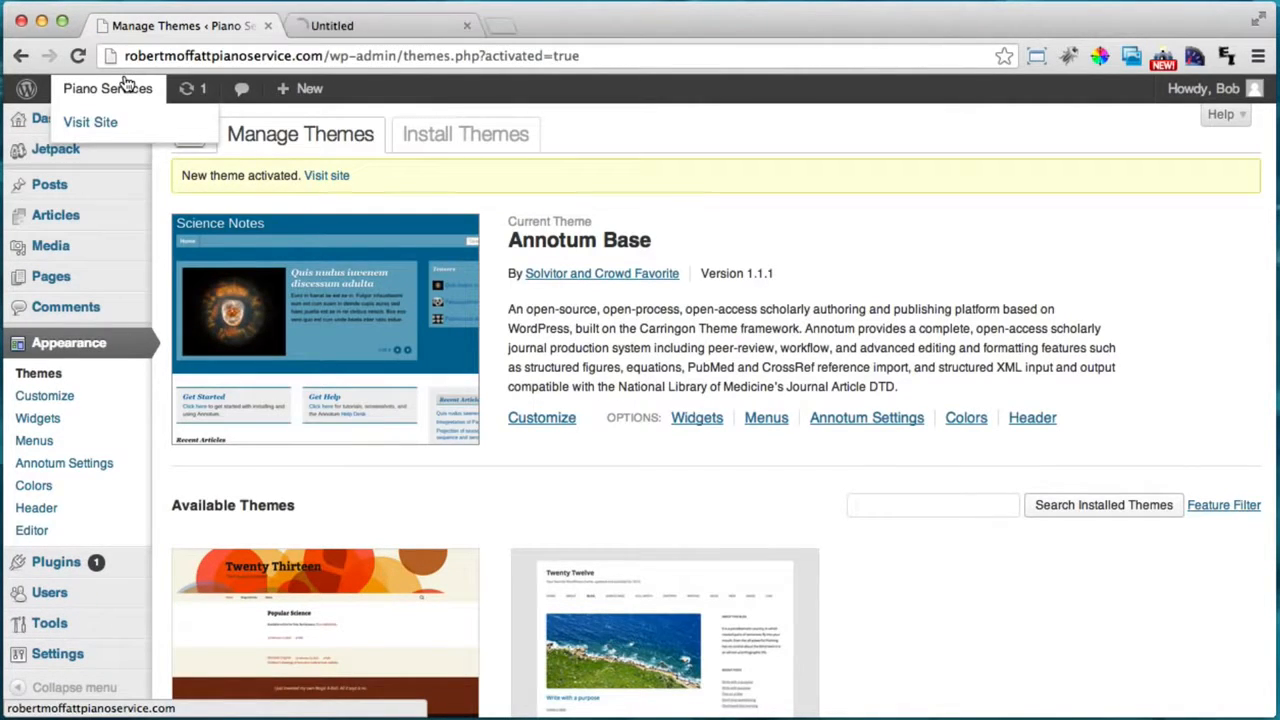
pyautogui.click(357, 27)
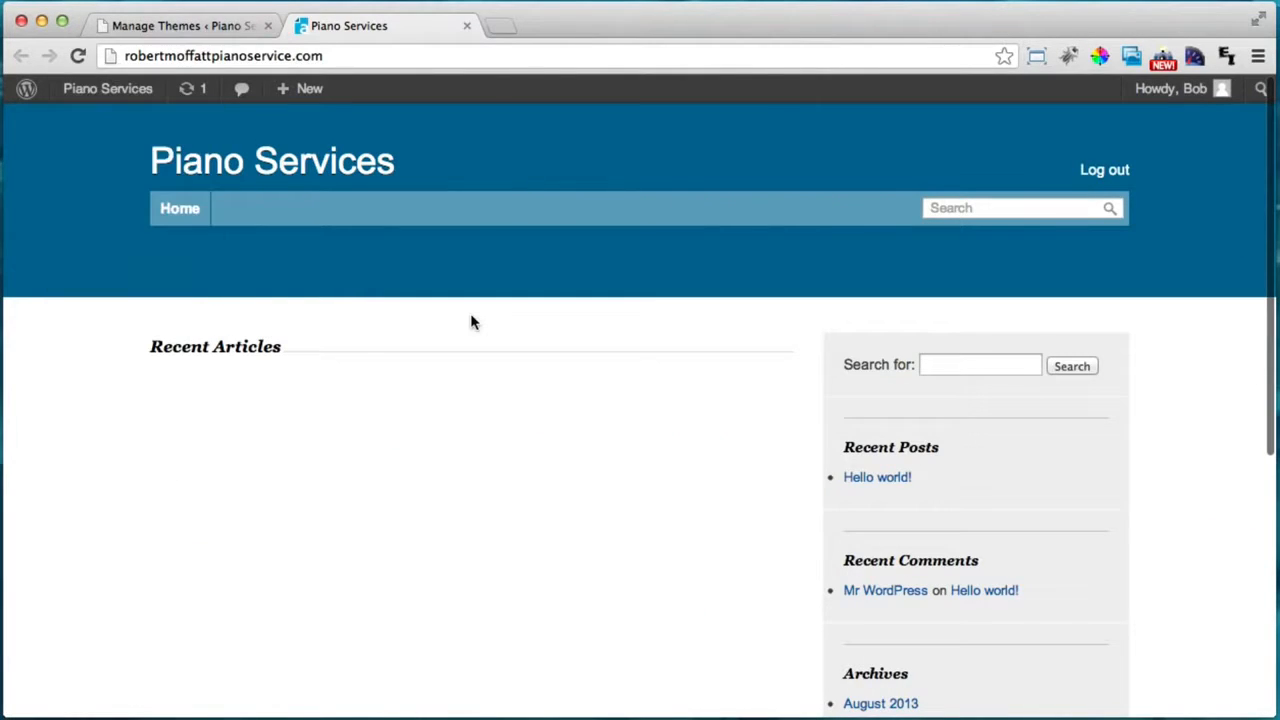
pyautogui.scroll(-5, 471, 315)
pyautogui.scroll(5, 471, 318)
pyautogui.click(466, 26)
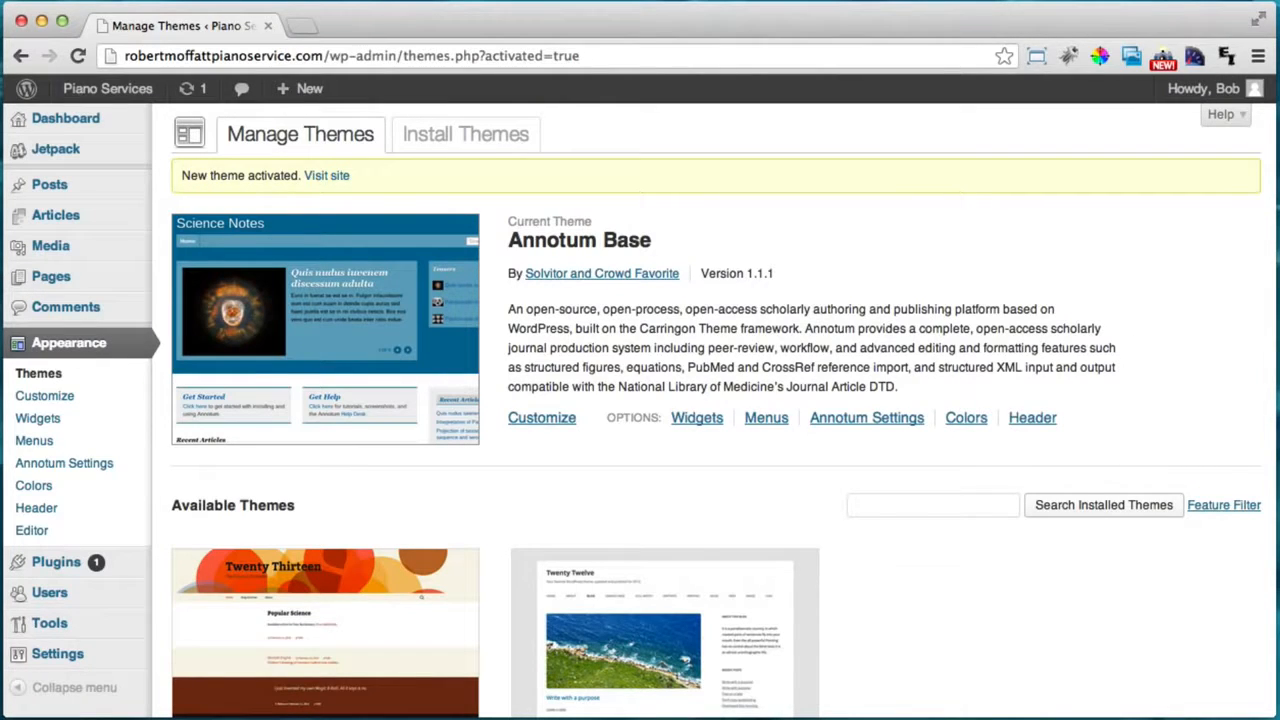
pyautogui.press('super+Tab')
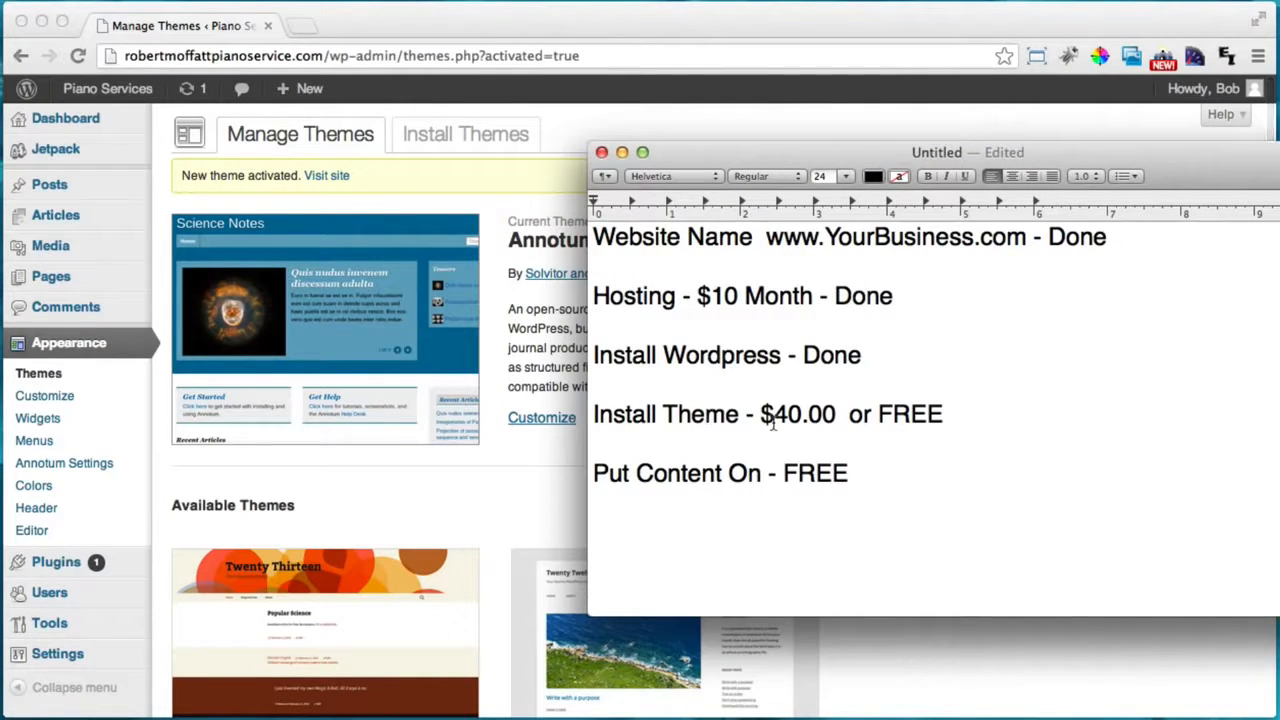
pyautogui.moveTo(761, 414); pyautogui.dragTo(836, 414)
pyautogui.click(836, 414)
pyautogui.click(621, 152)
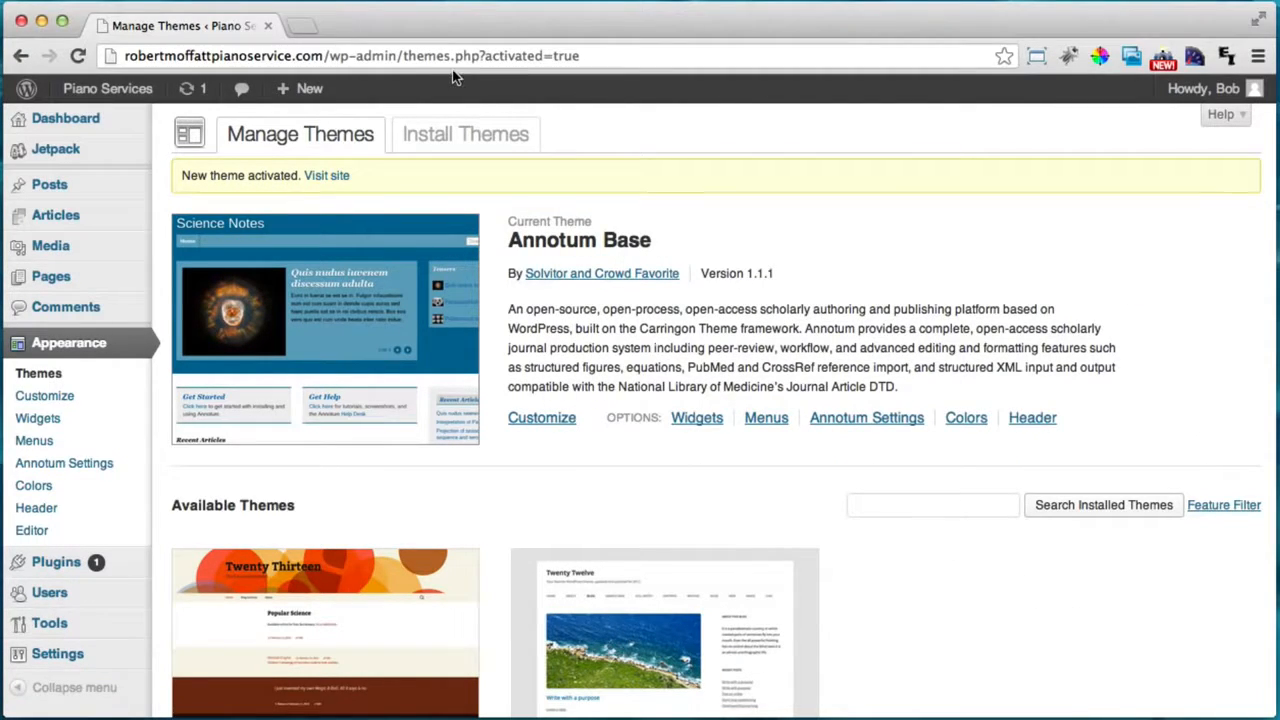
pyautogui.hotkey('ctrl', 't')
# - Go to ThemeForest, search for delta, and open the DELTA AJAX Portfolio theme page
pyautogui.write('themeforest.net')
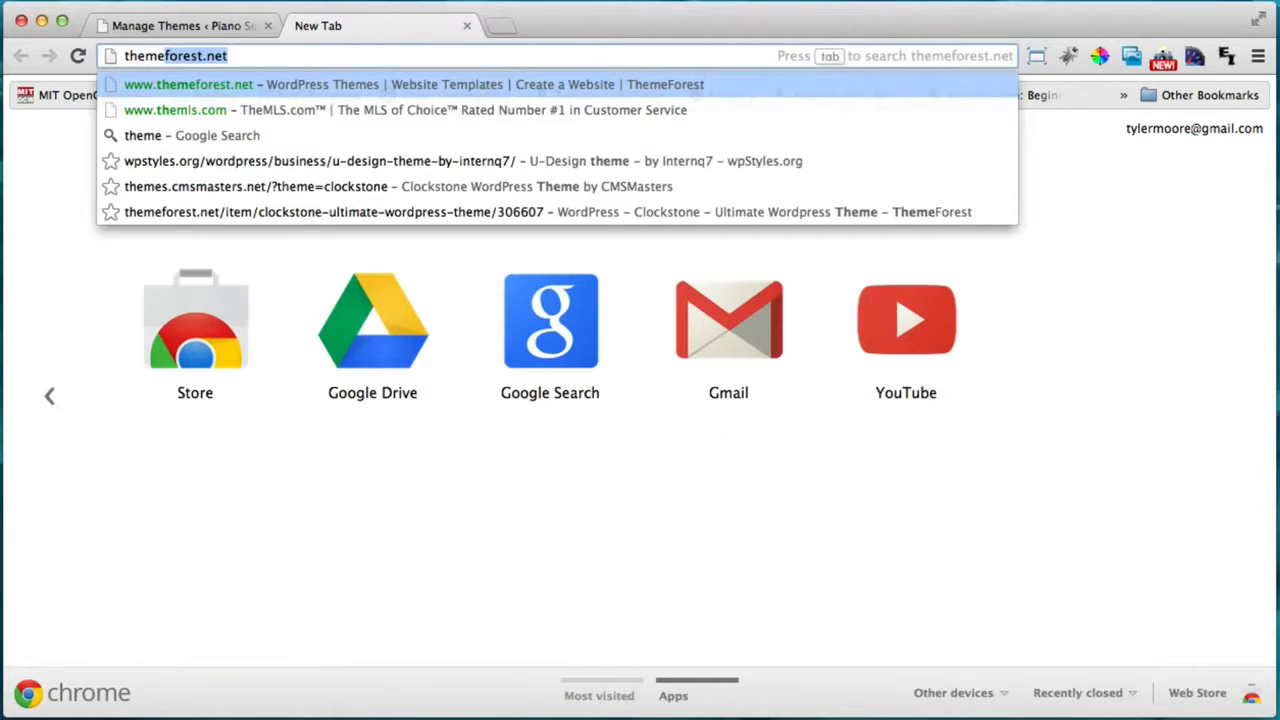
pyautogui.press('Return')
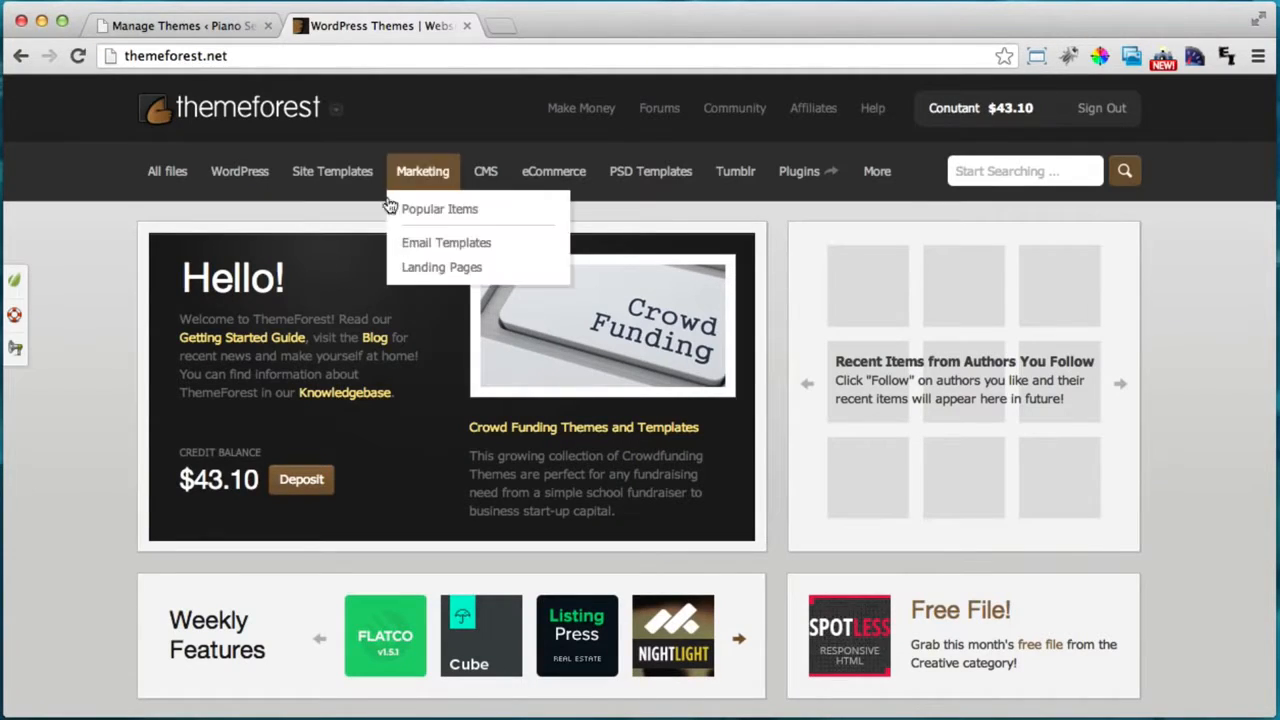
pyautogui.click(1010, 171)
pyautogui.write('delta')
pyautogui.press('Return')
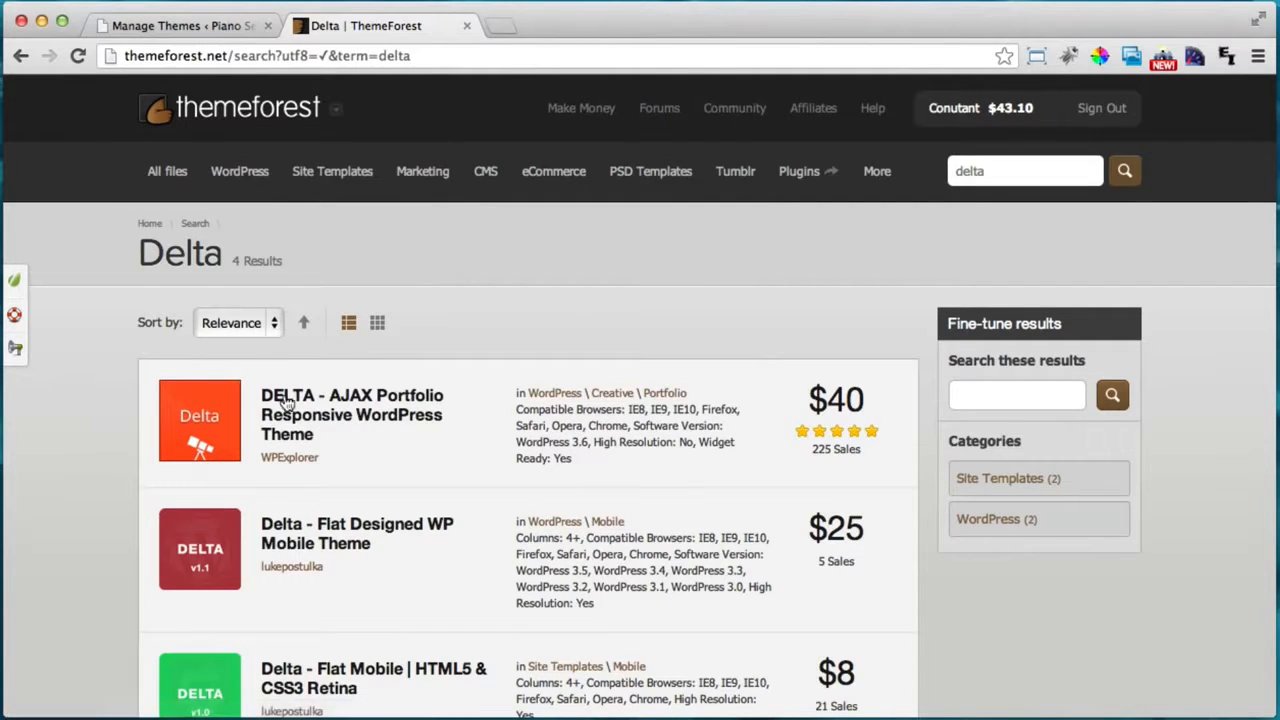
pyautogui.click(340, 396)
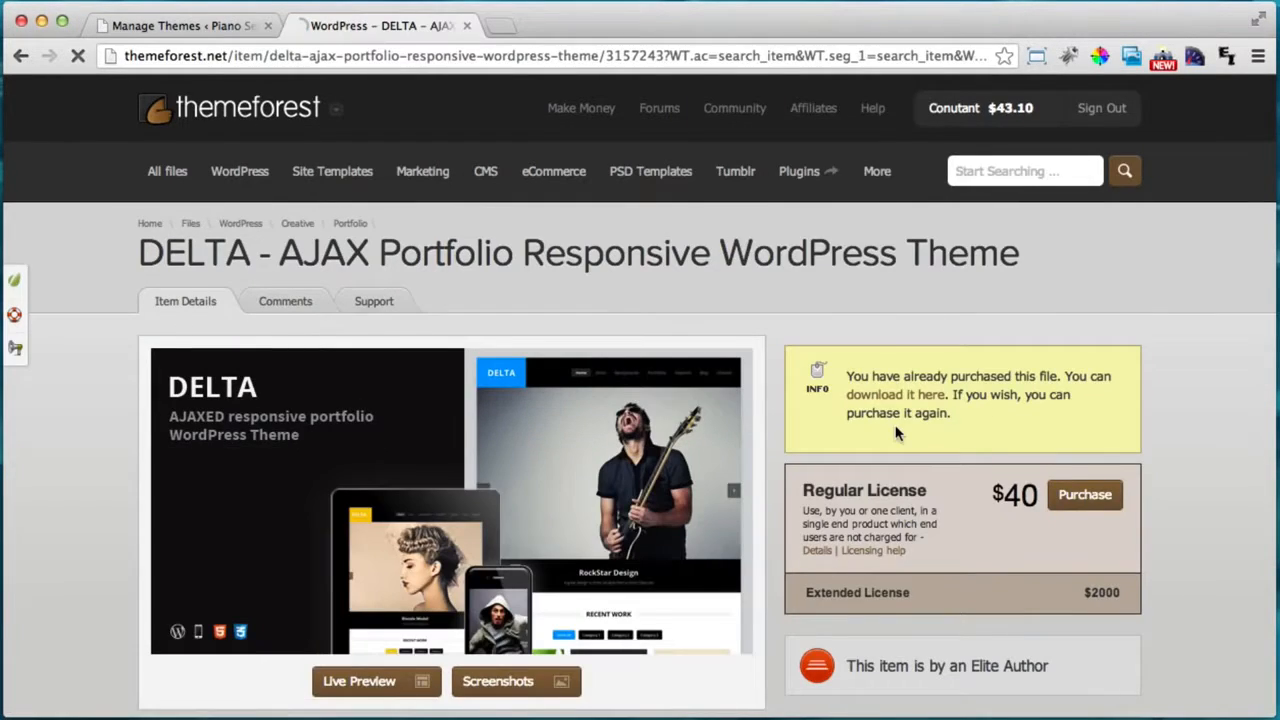
pyautogui.scroll(-3, 620, 260)
pyautogui.scroll(3, 519, 399)
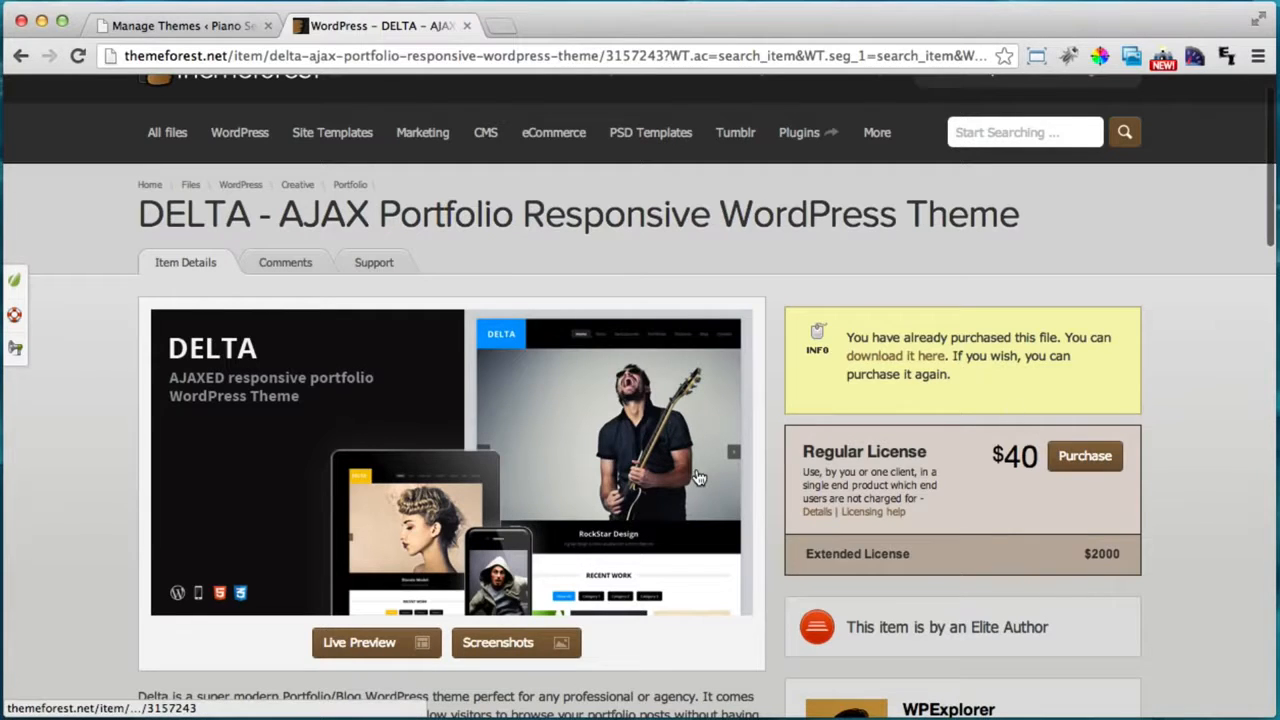
pyautogui.scroll(1, 690, 390)
pyautogui.scroll(2, 690, 390)
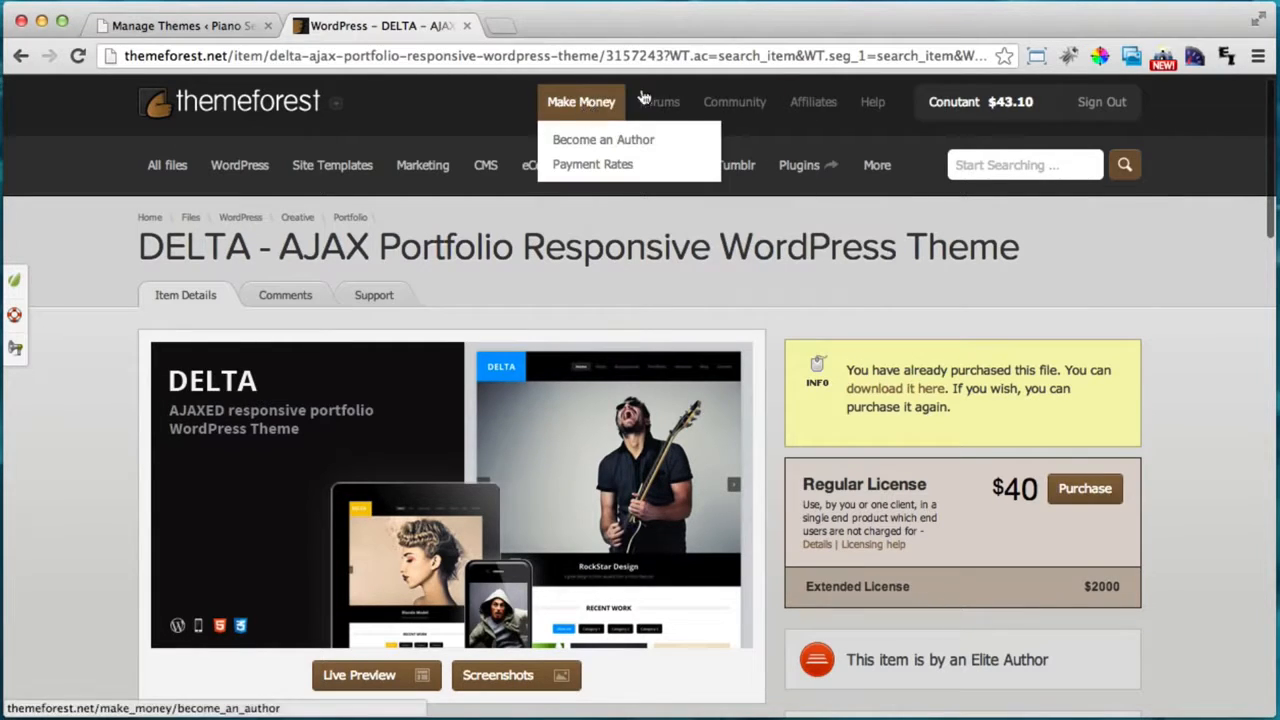
# - From the account's Downloads, get the DELTA installable WordPress file only, then close the tab
pyautogui.click(1008, 106)
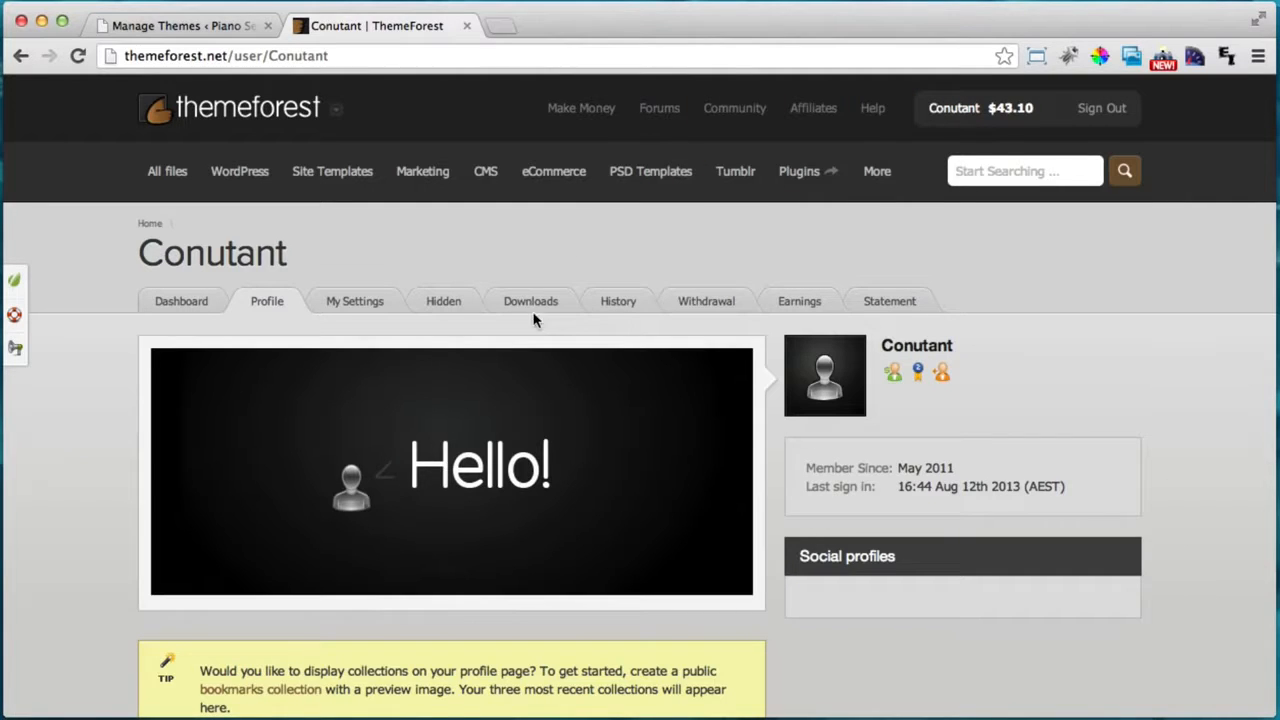
pyautogui.click(518, 304)
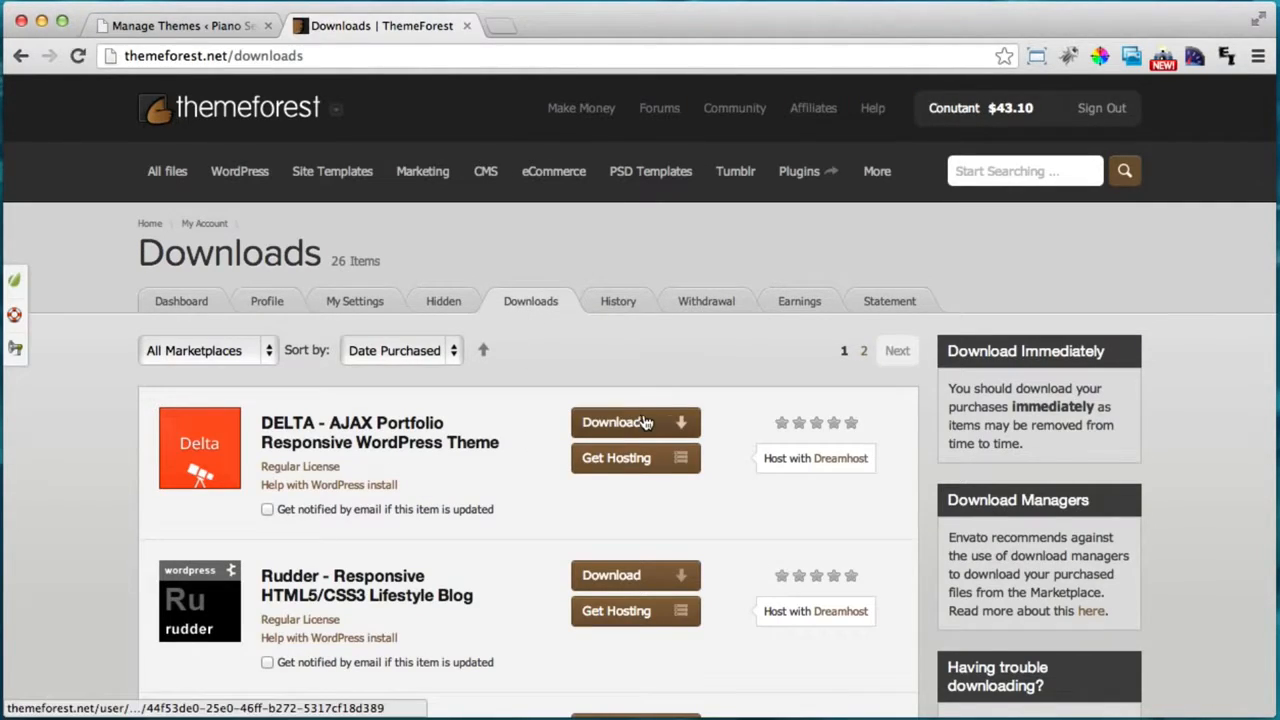
pyautogui.click(640, 423)
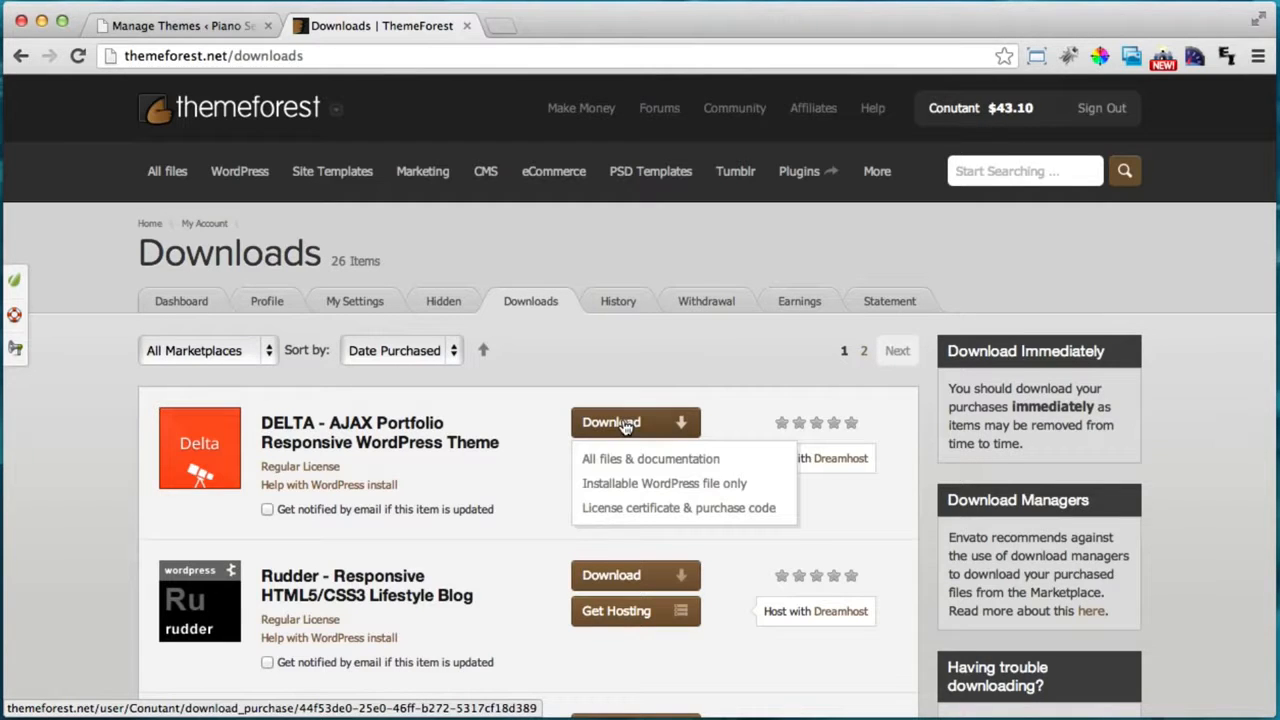
pyautogui.click(648, 489)
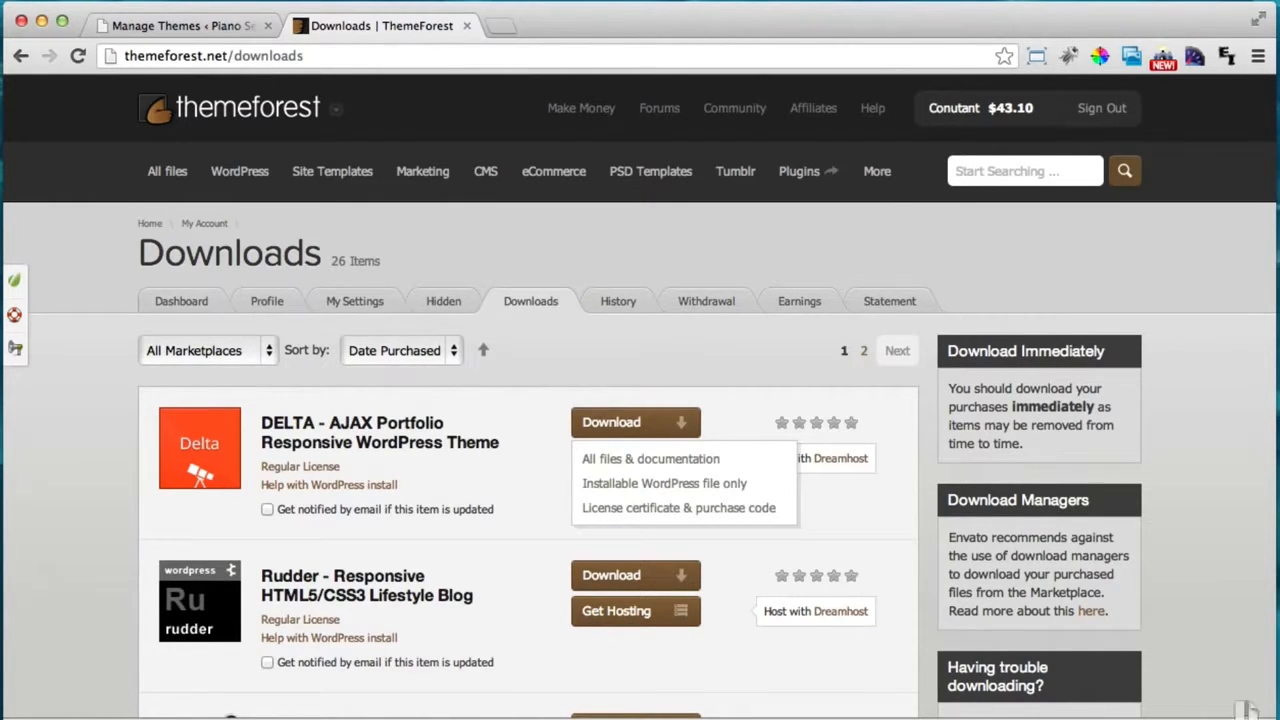
pyautogui.click(466, 25)
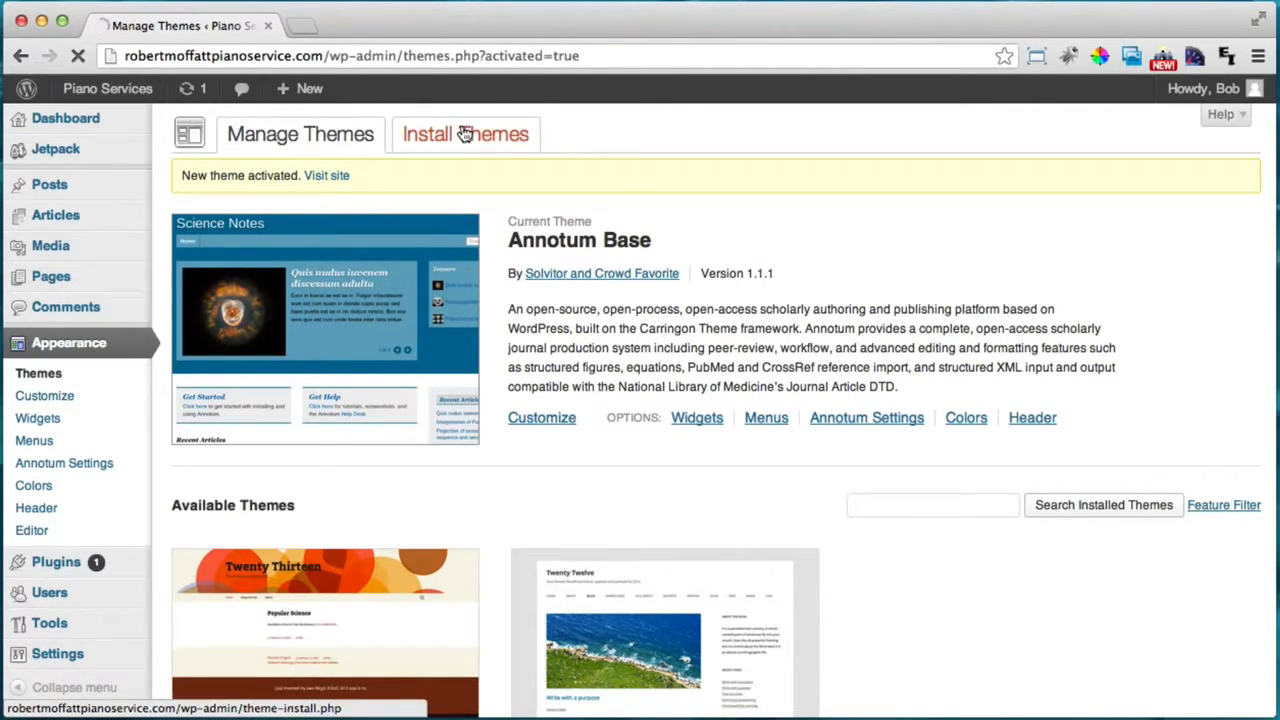
# - Upload the downloaded themeforest zip from the Desktop, install Delta 1.3, and activate it
pyautogui.click(465, 134)
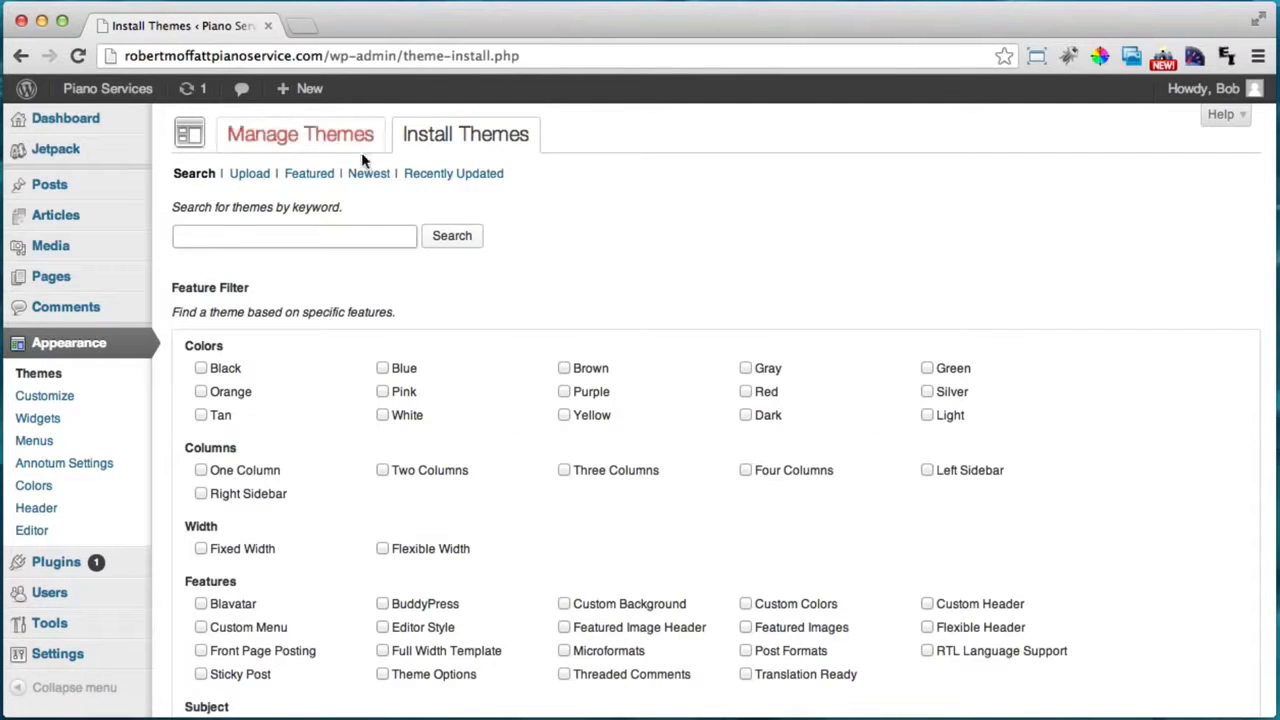
pyautogui.click(250, 181)
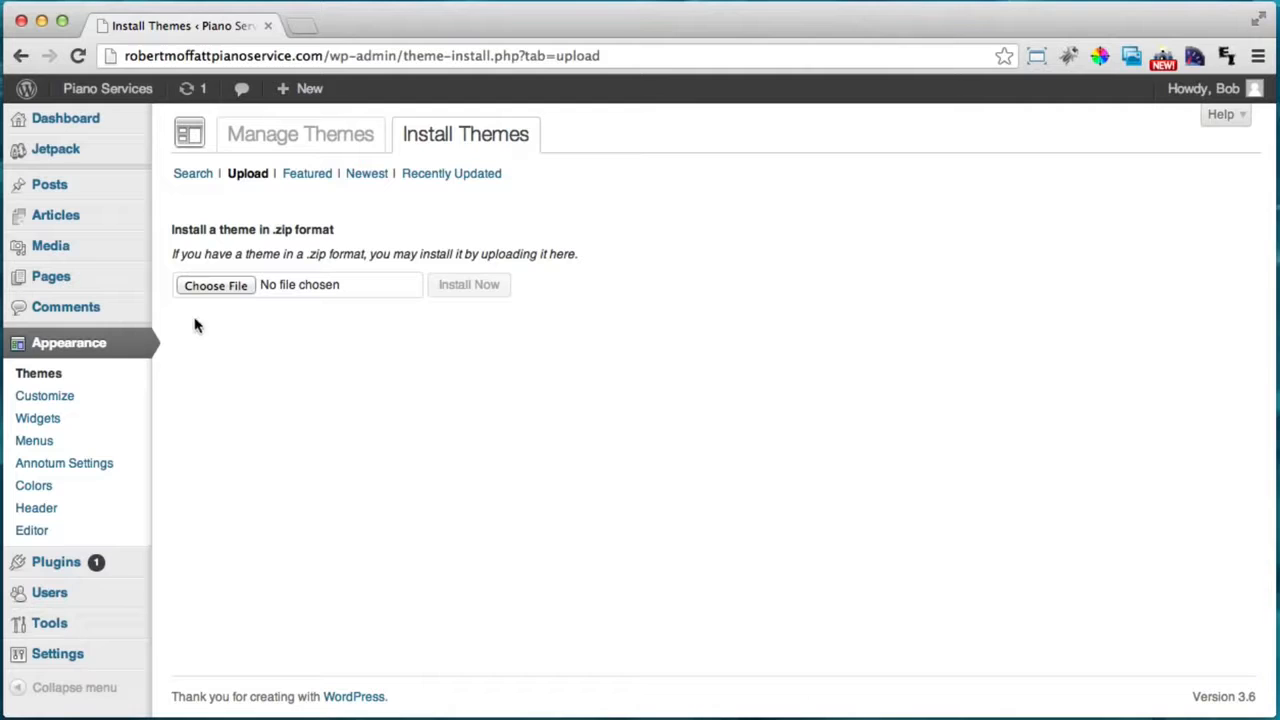
pyautogui.click(213, 285)
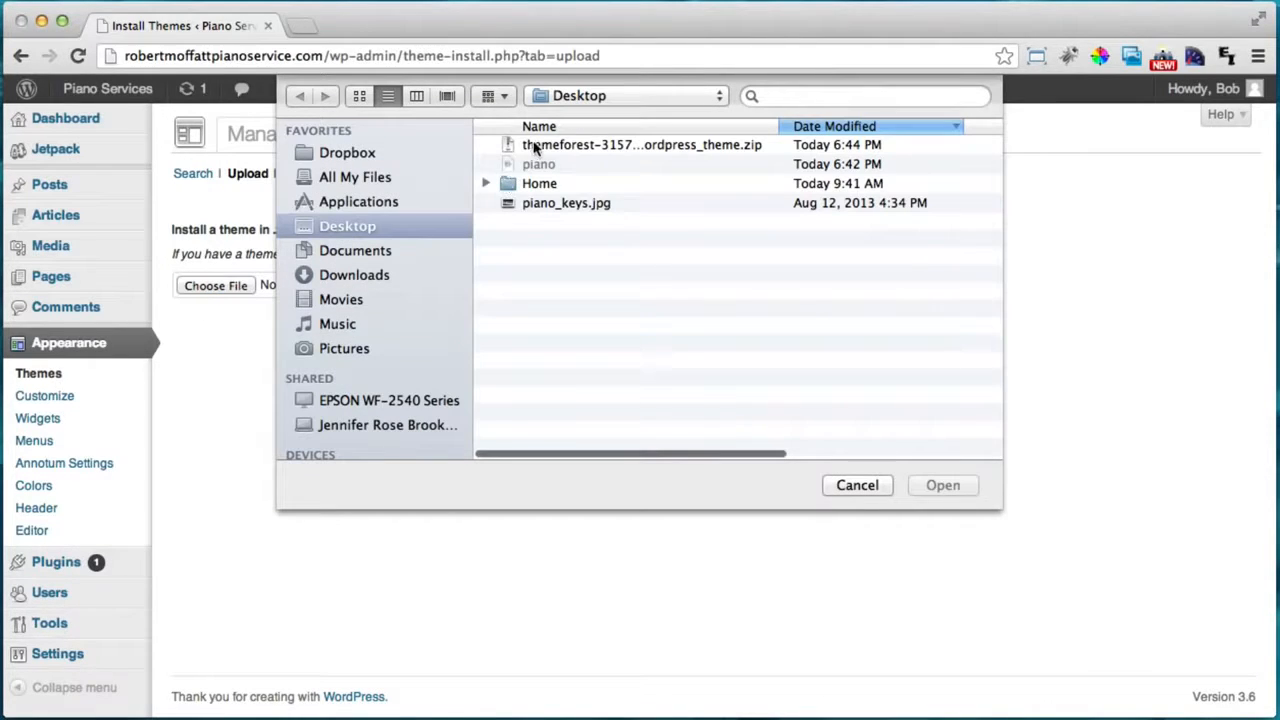
pyautogui.click(580, 146)
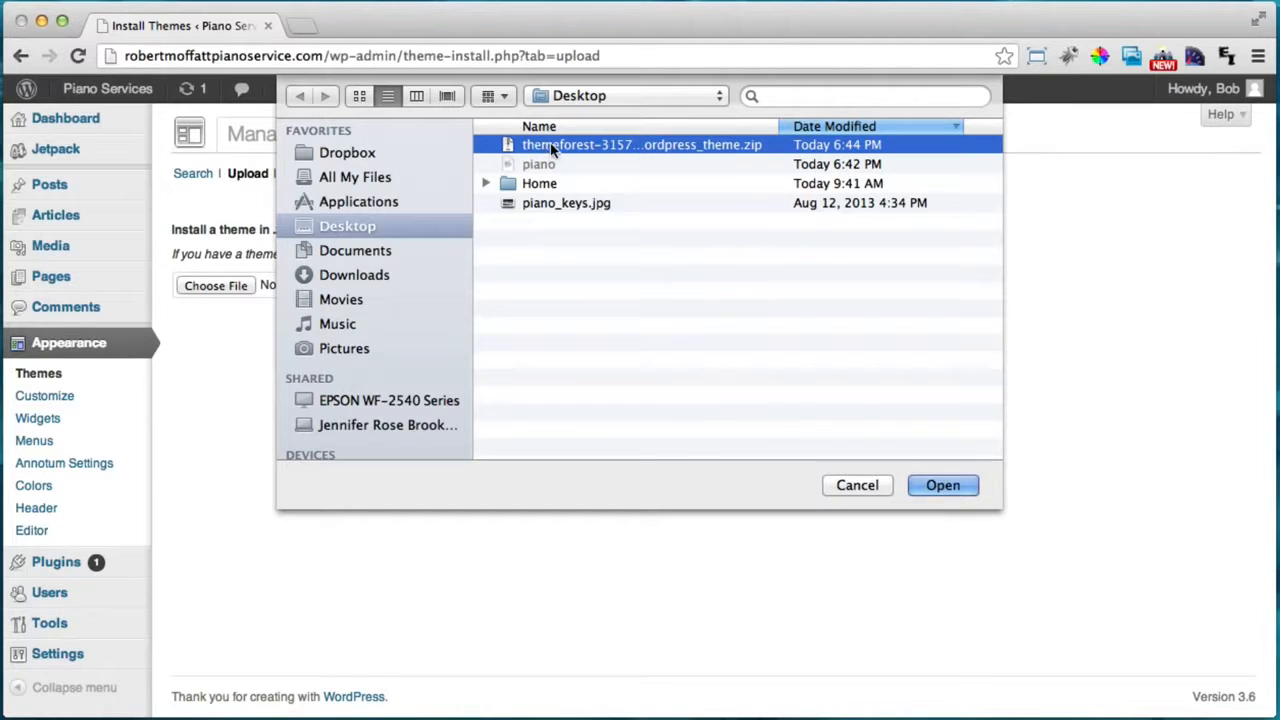
pyautogui.click(943, 486)
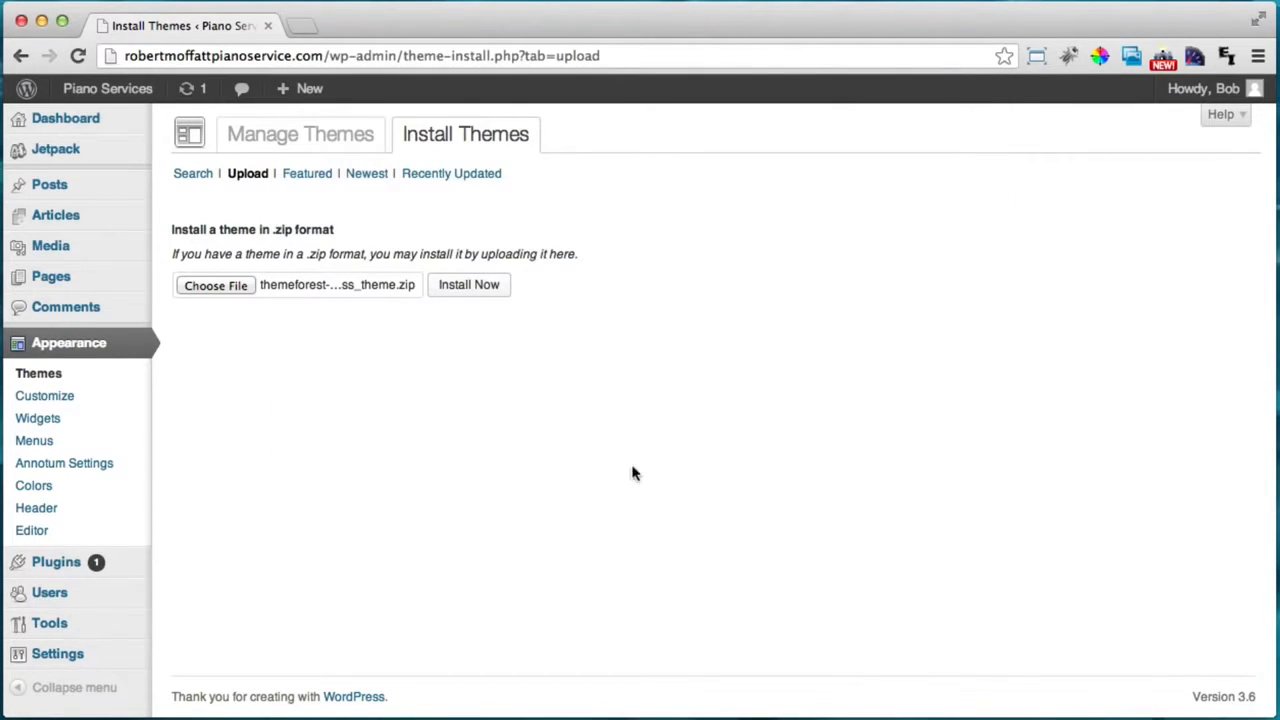
pyautogui.click(457, 290)
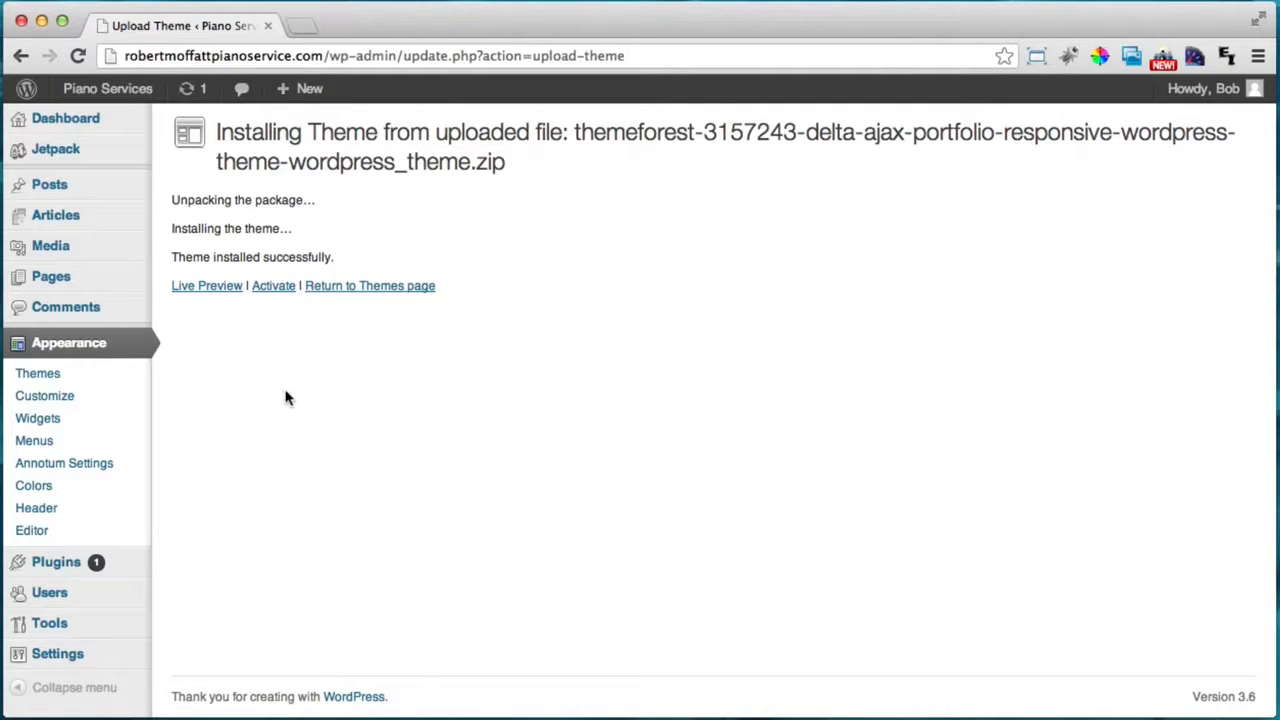
pyautogui.click(266, 289)
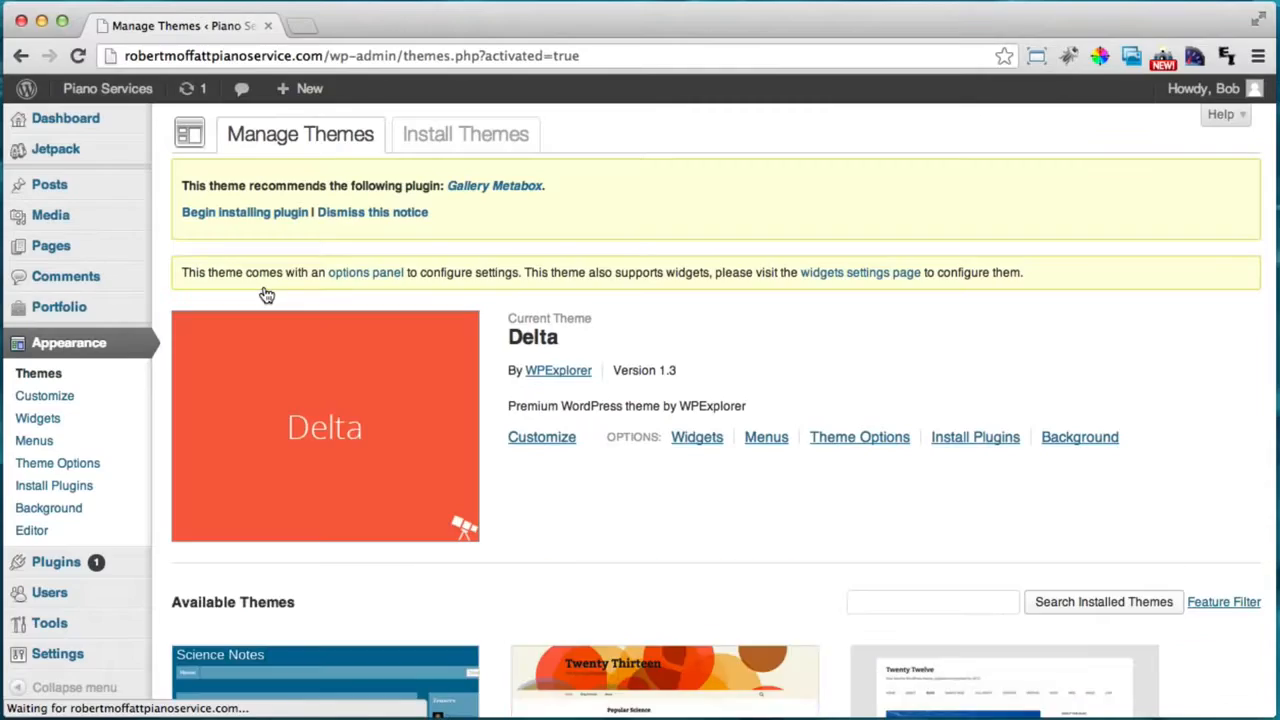
pyautogui.moveTo(107, 88)
pyautogui.keyDown('super'); pyautogui.click(89, 120); pyautogui.keyUp('super')
pyautogui.click(357, 24)
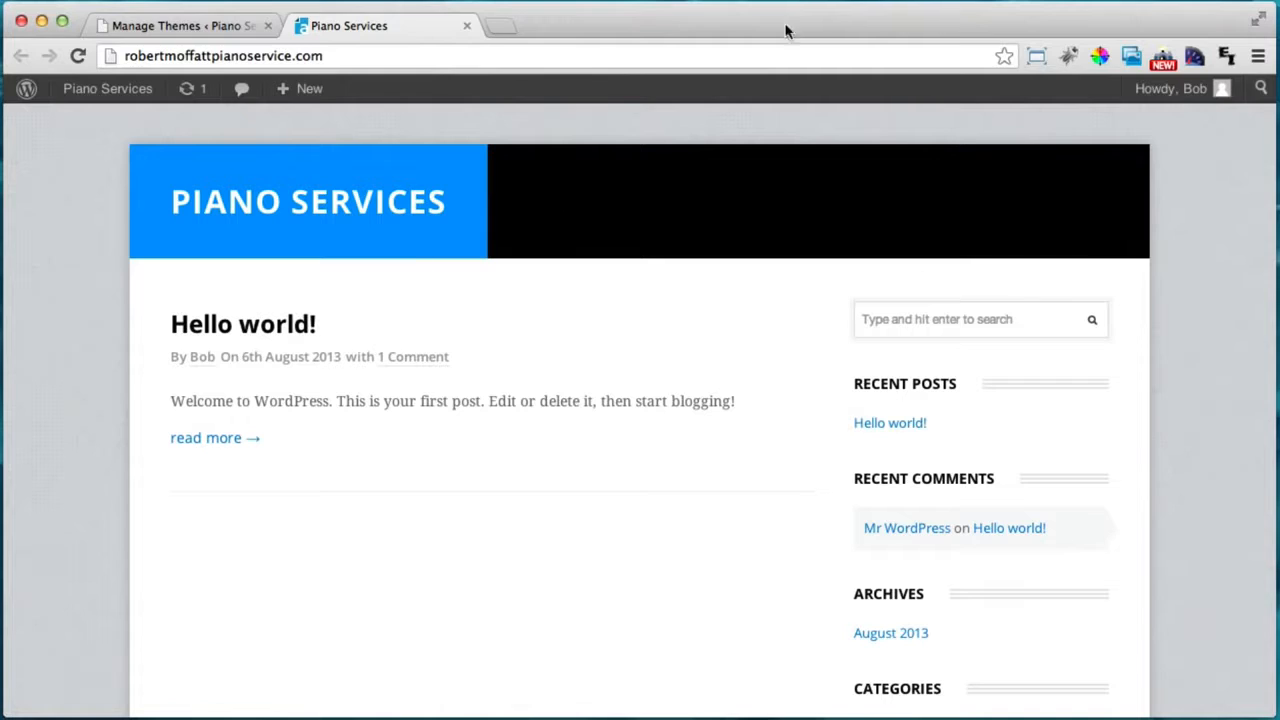
pyautogui.click(466, 25)
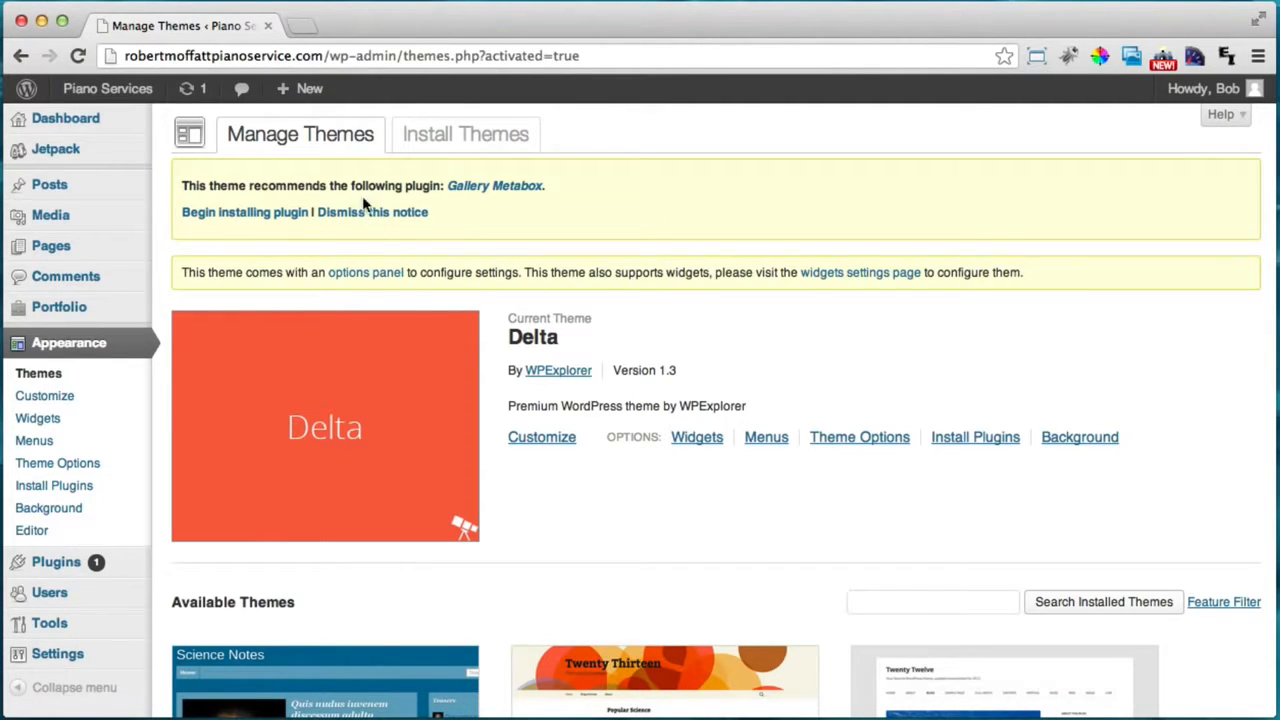
pyautogui.moveTo(190, 191); pyautogui.dragTo(406, 181)
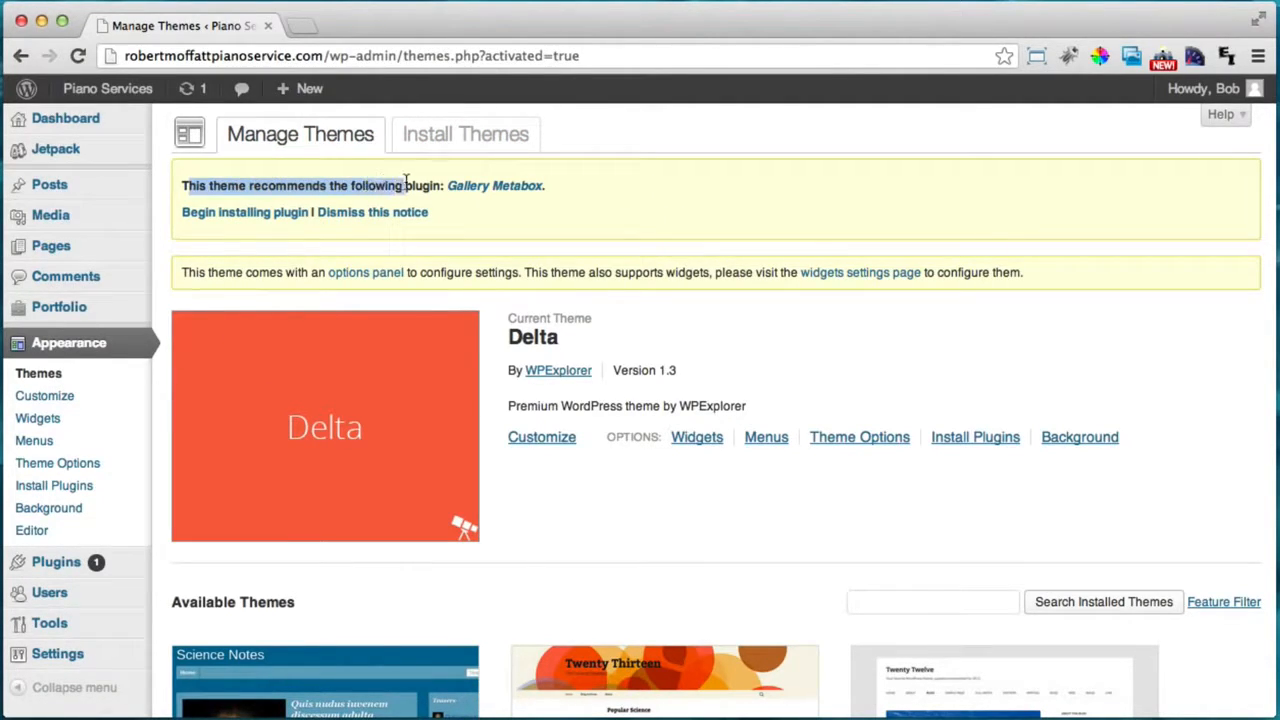
pyautogui.click(410, 182)
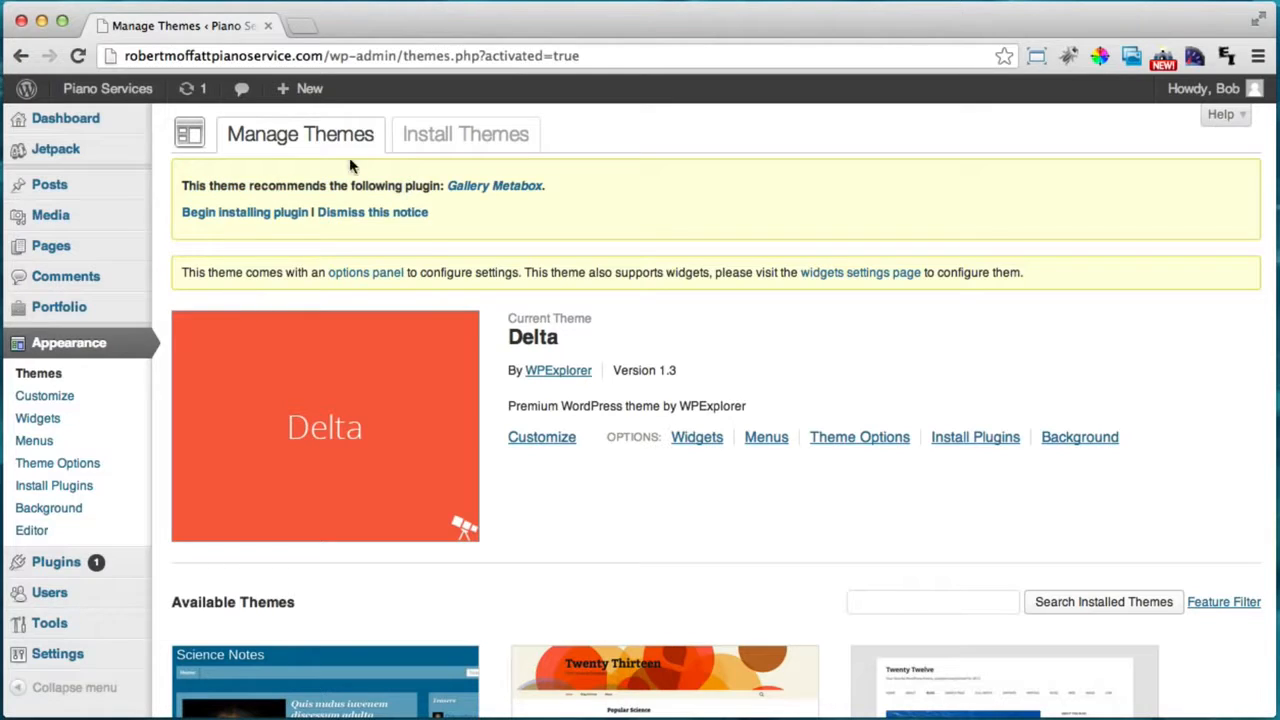
# - Install the recommended Gallery Metabox plugin and activate it alongside Jetpack
pyautogui.click(228, 214)
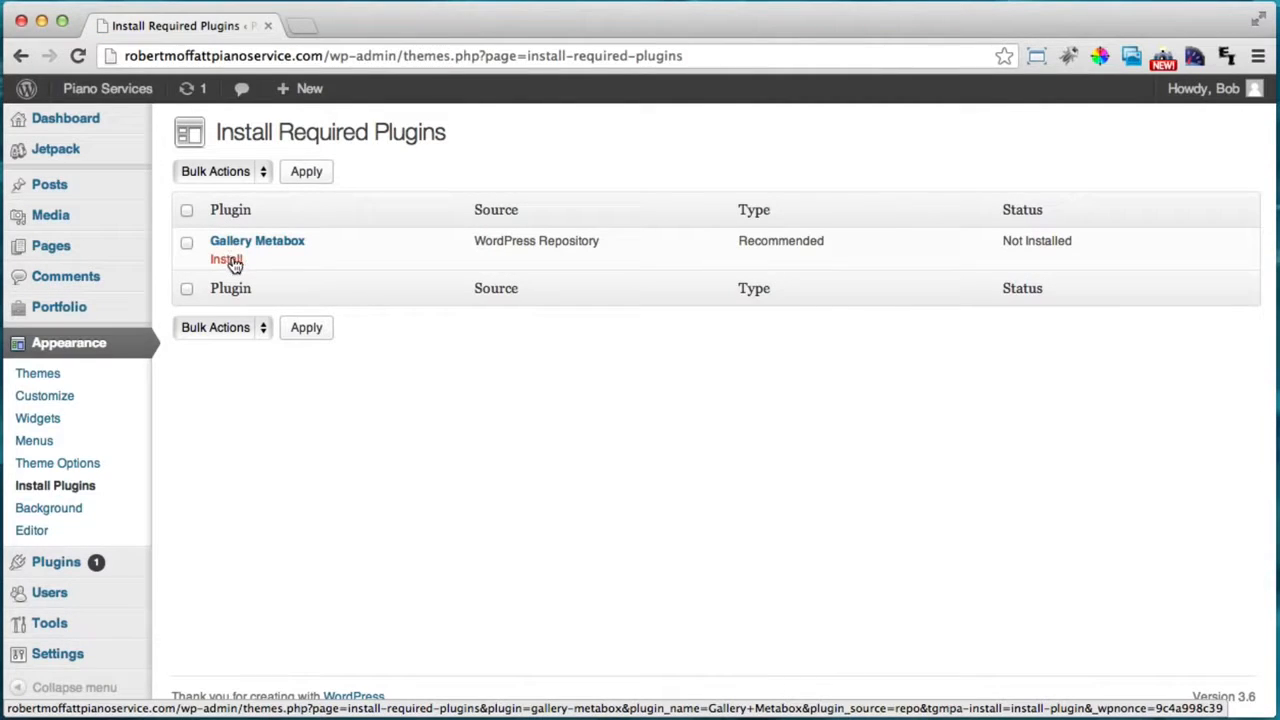
pyautogui.click(231, 261)
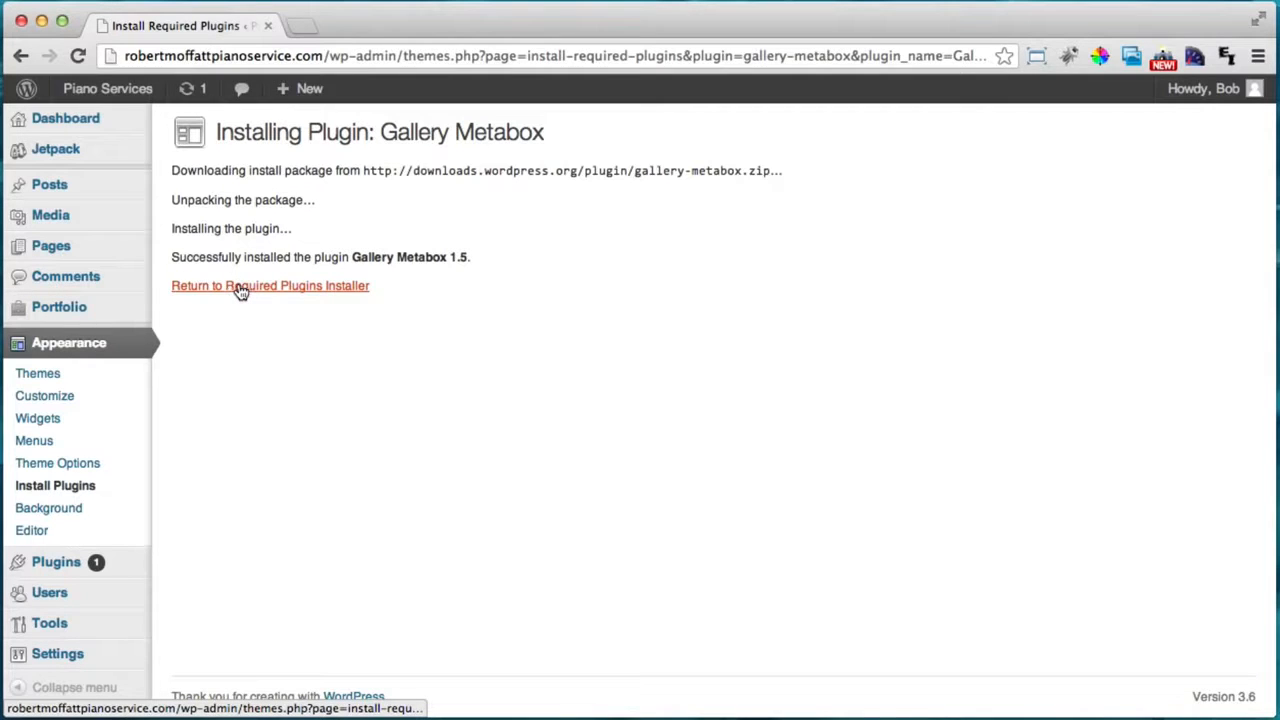
pyautogui.click(244, 288)
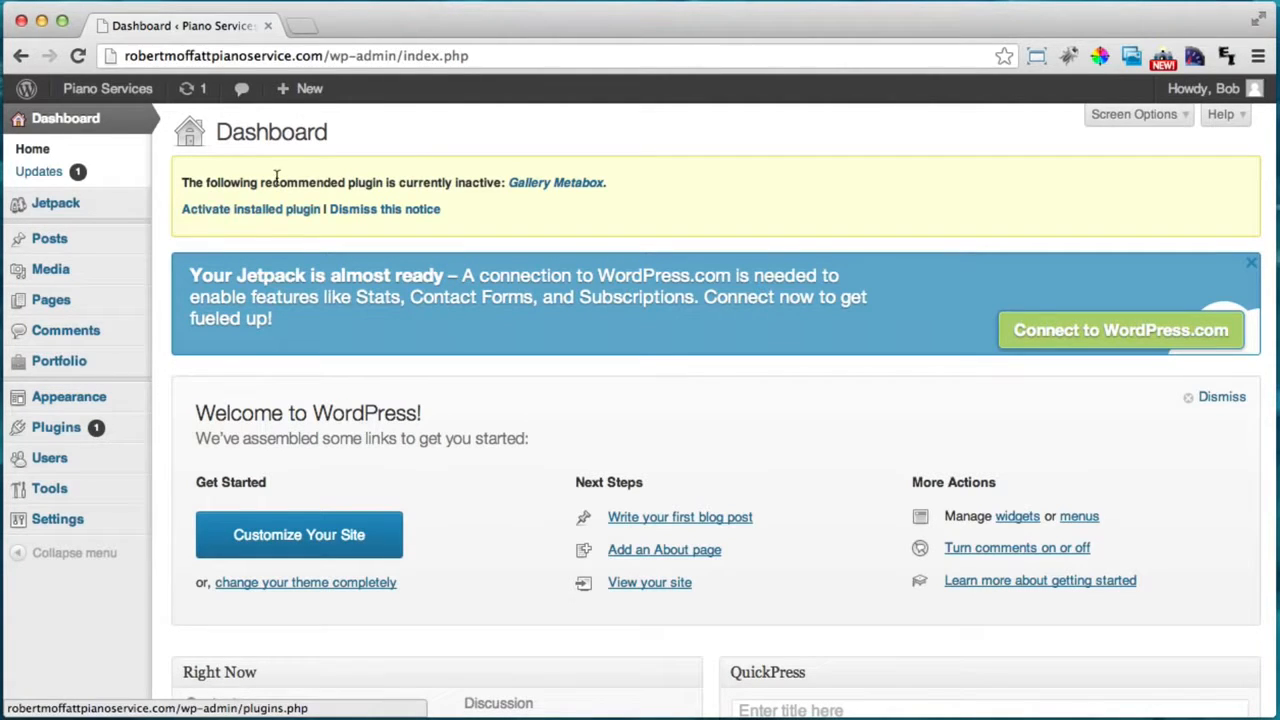
pyautogui.moveTo(280, 183); pyautogui.dragTo(450, 181)
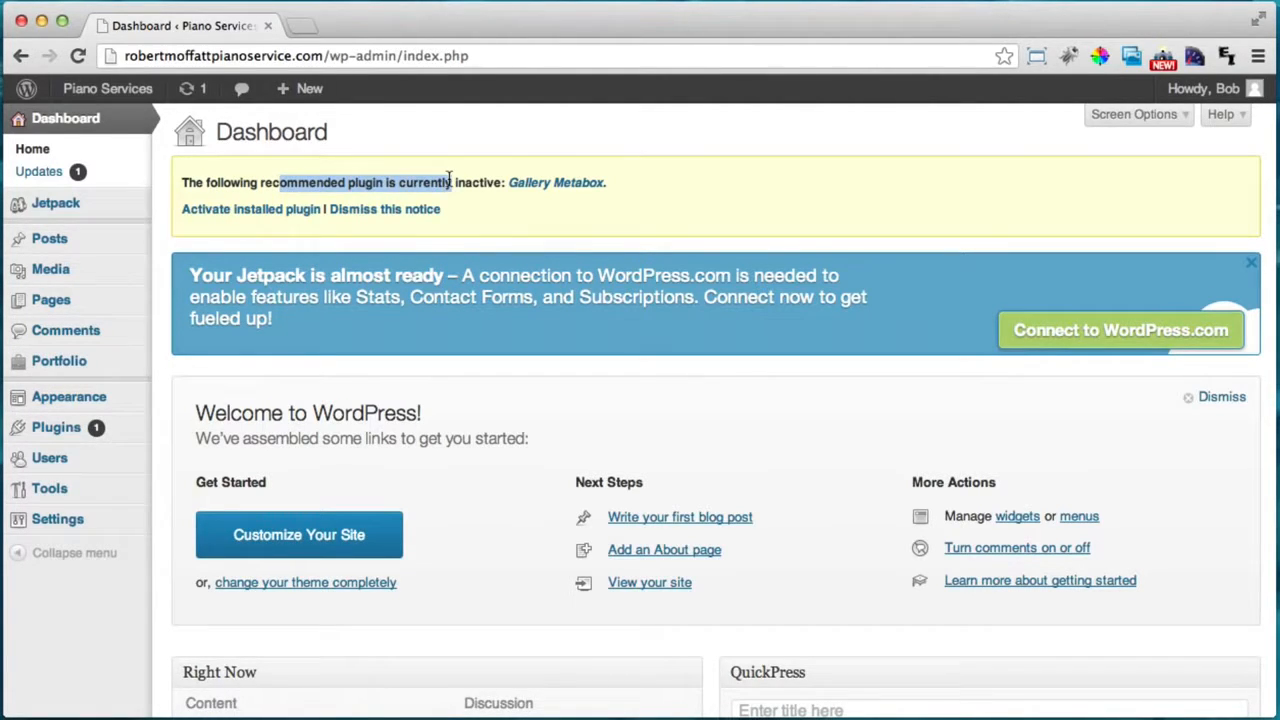
pyautogui.click(216, 211)
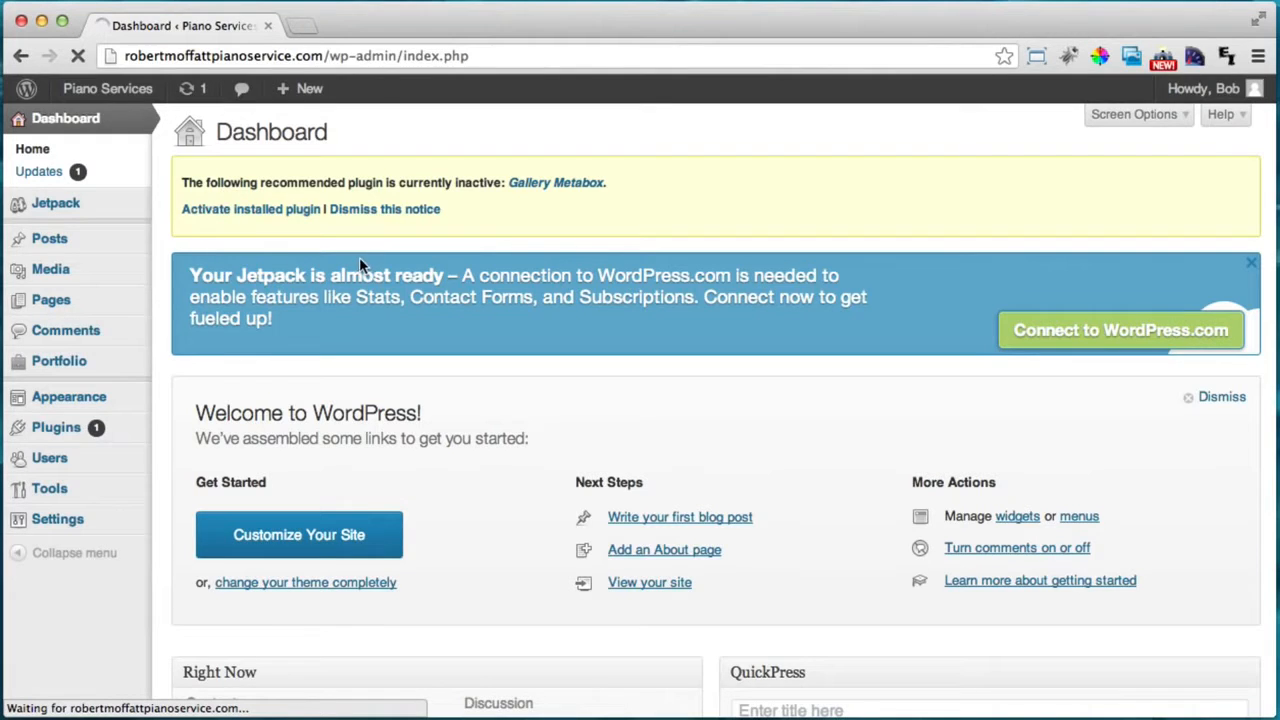
pyautogui.scroll(-3, 329, 308)
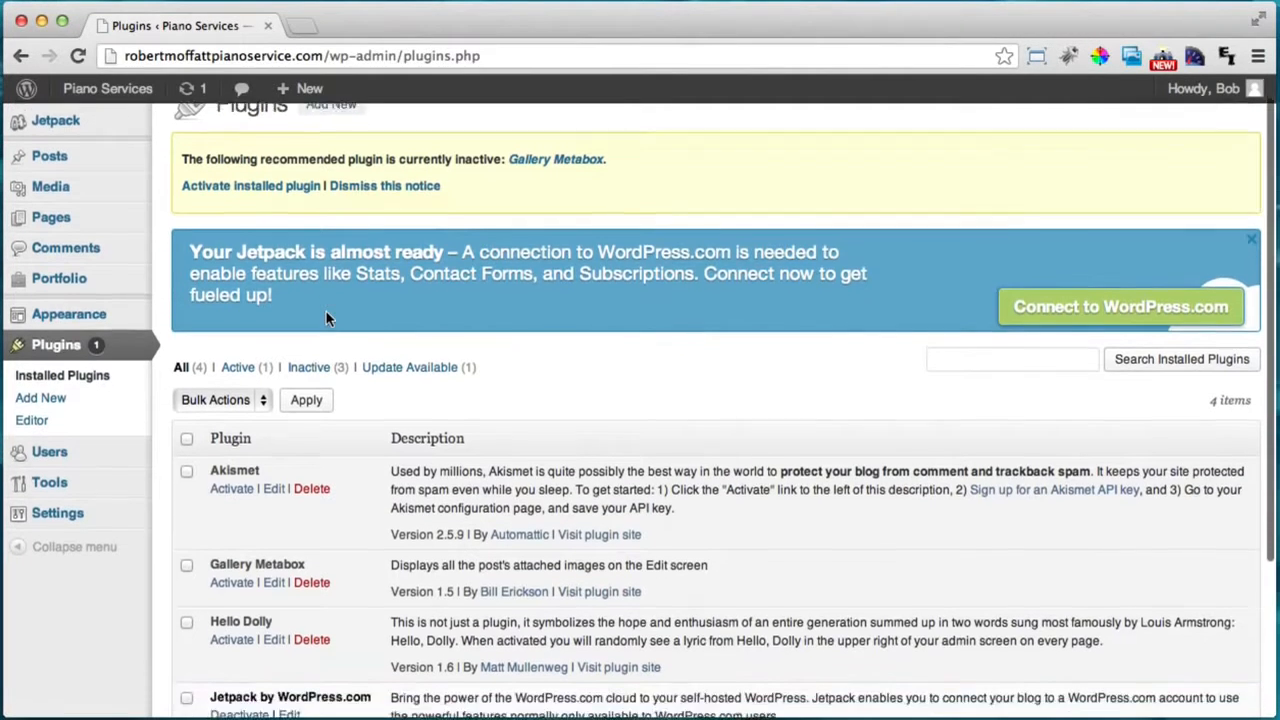
pyautogui.scroll(-1, 329, 316)
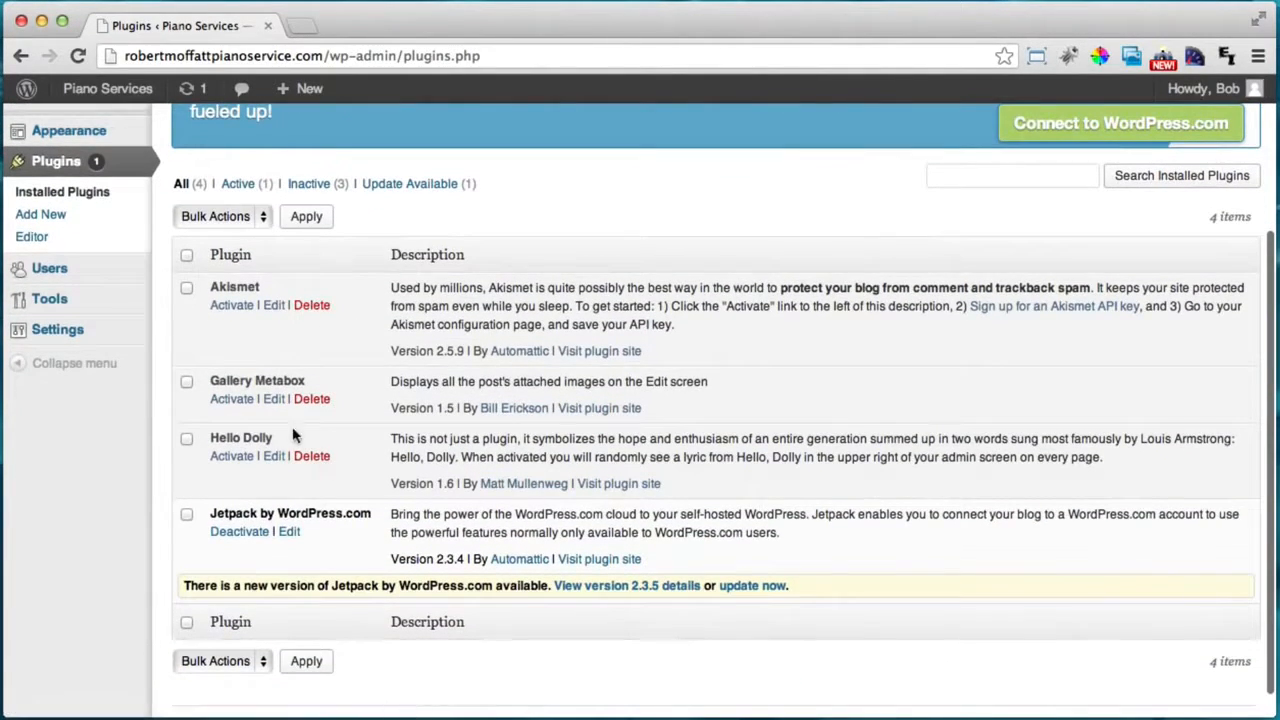
pyautogui.click(238, 400)
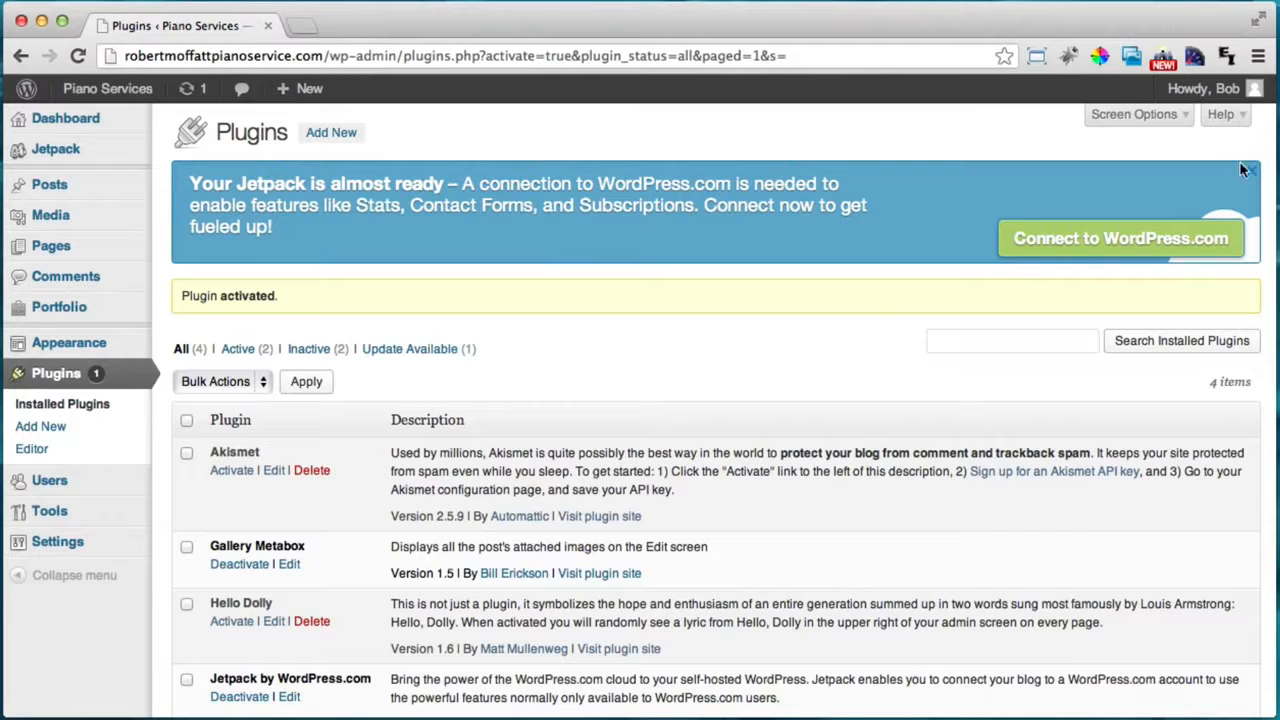
# - Open the live site in a new tab and change the checklist's Install Theme price text to DONE!!
pyautogui.keyDown('super'); pyautogui.click(125, 97); pyautogui.keyUp('super')
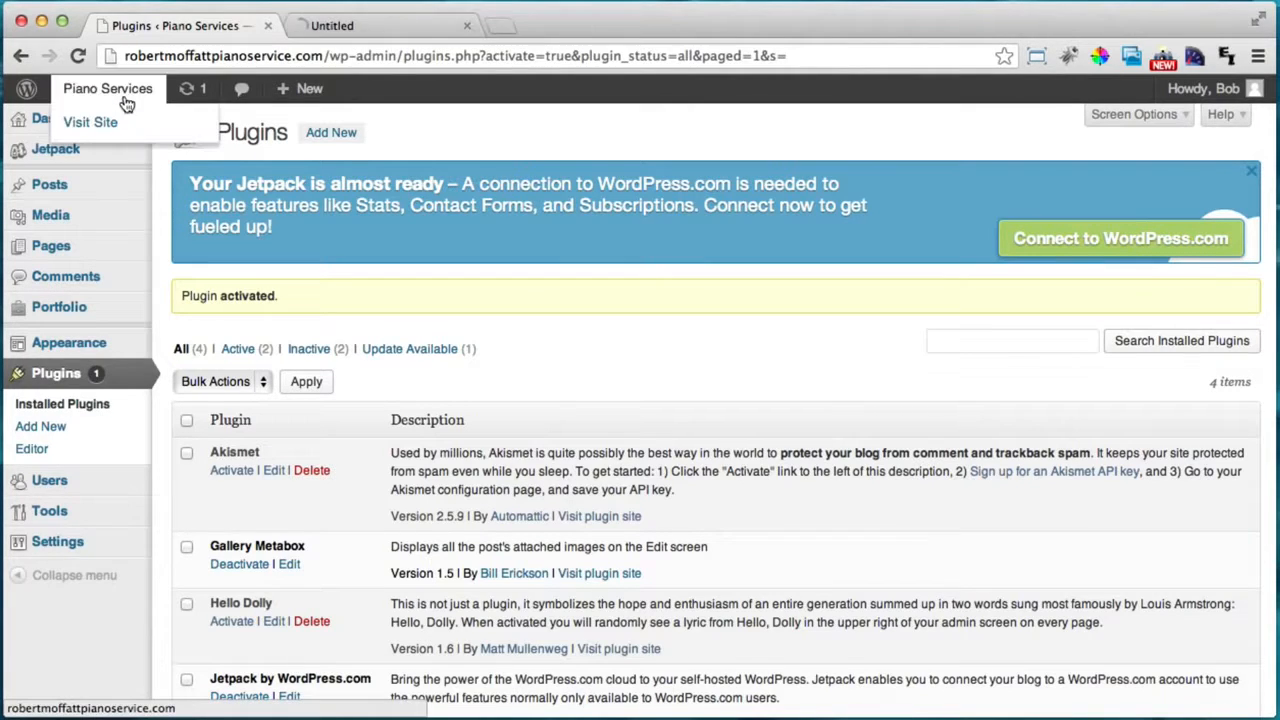
pyautogui.click(380, 25)
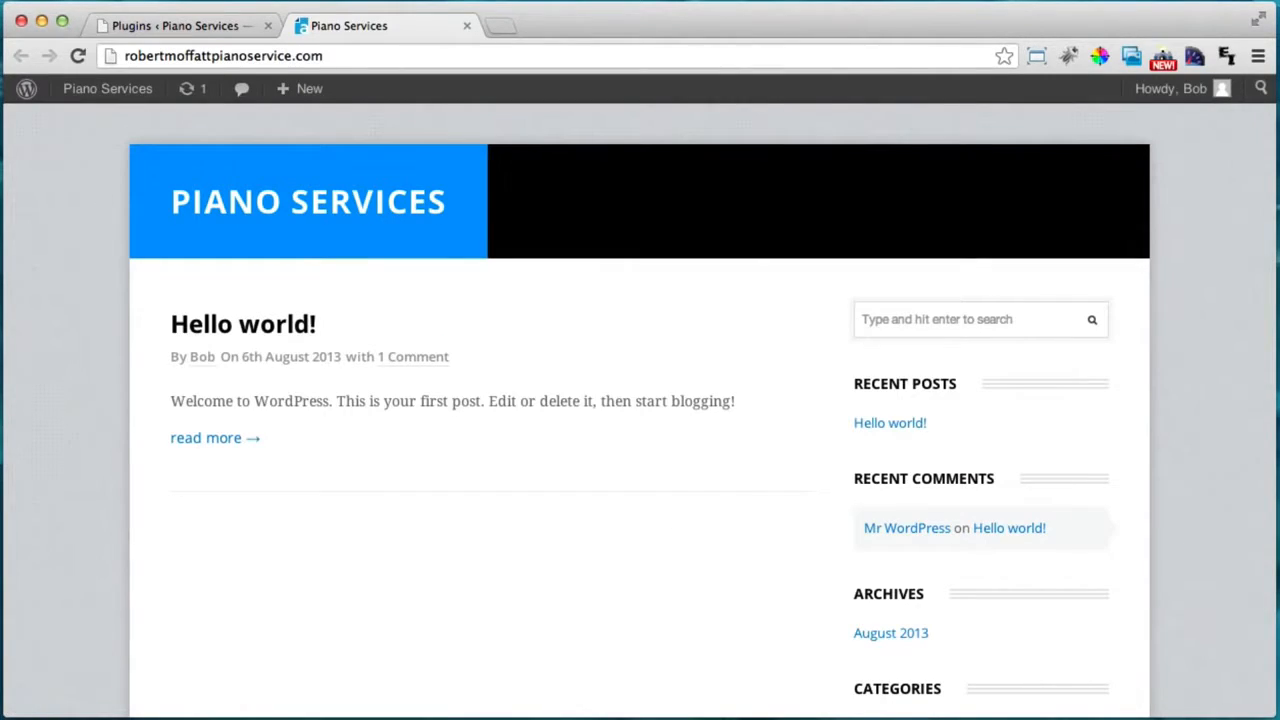
pyautogui.press('super+Tab')
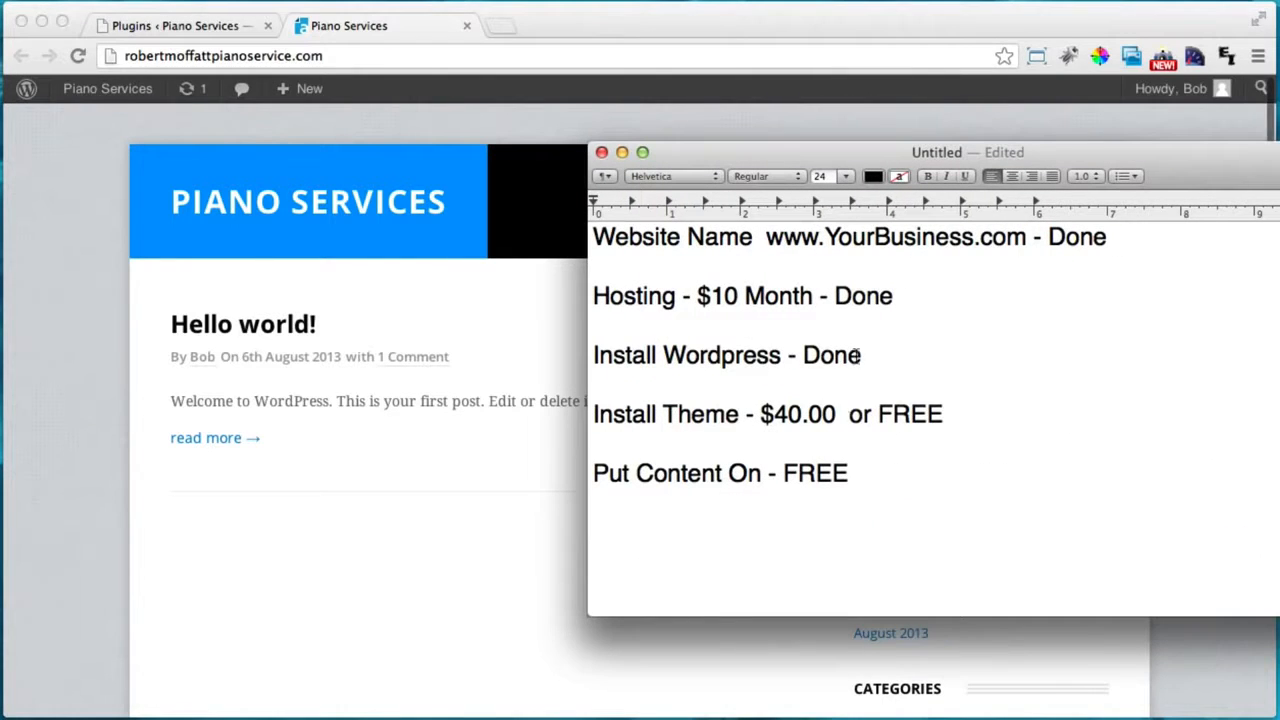
pyautogui.doubleClick(915, 416)
pyautogui.write('D')
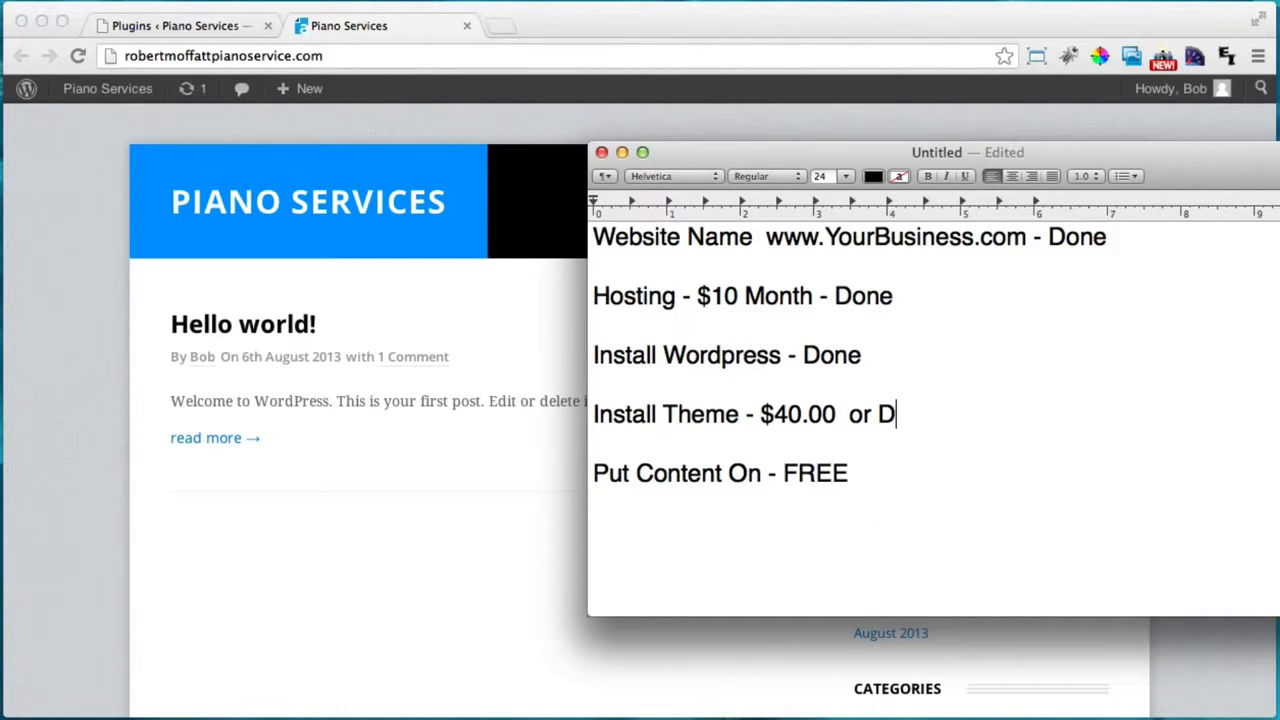
pyautogui.press('BackSpace')
pyautogui.moveTo(912, 398); pyautogui.dragTo(760, 414)
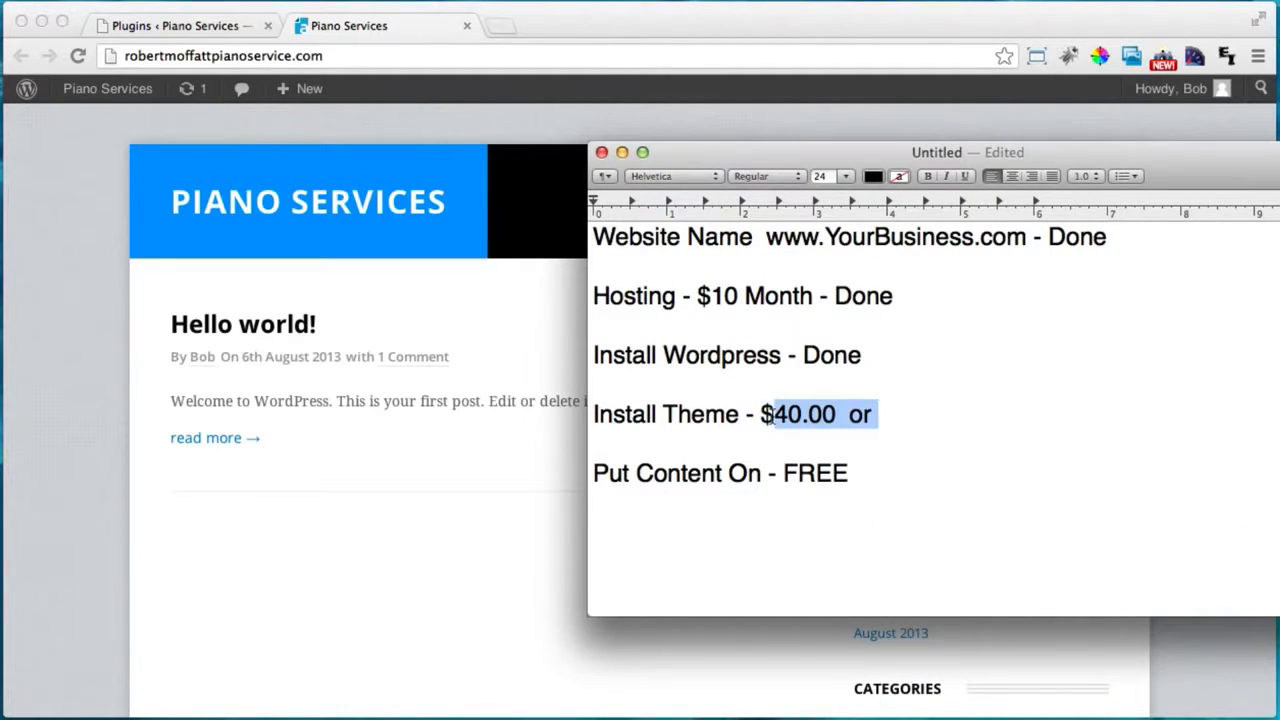
pyautogui.write('DONE!!')
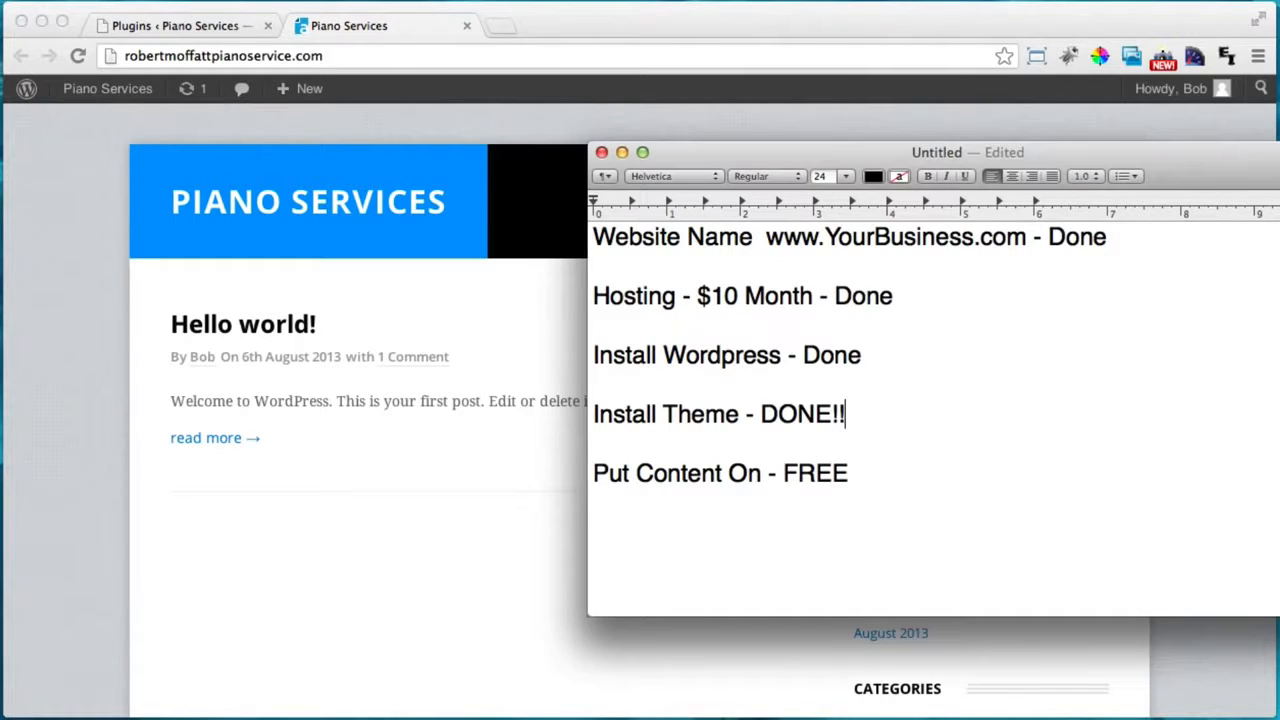
pyautogui.click(610, 476)
# - Look over the live site, minimize the checklist, and close the live-site tab
pyautogui.click(453, 578)
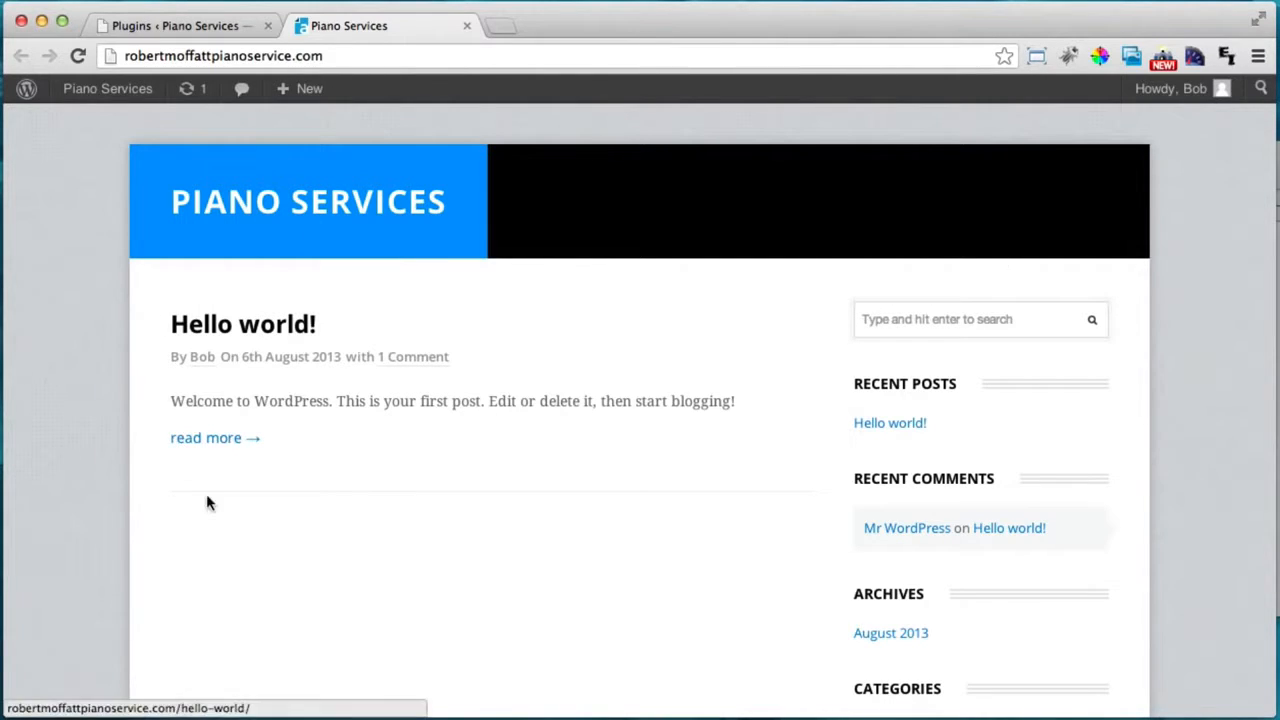
pyautogui.scroll(-2, 222, 520)
pyautogui.scroll(2, 222, 520)
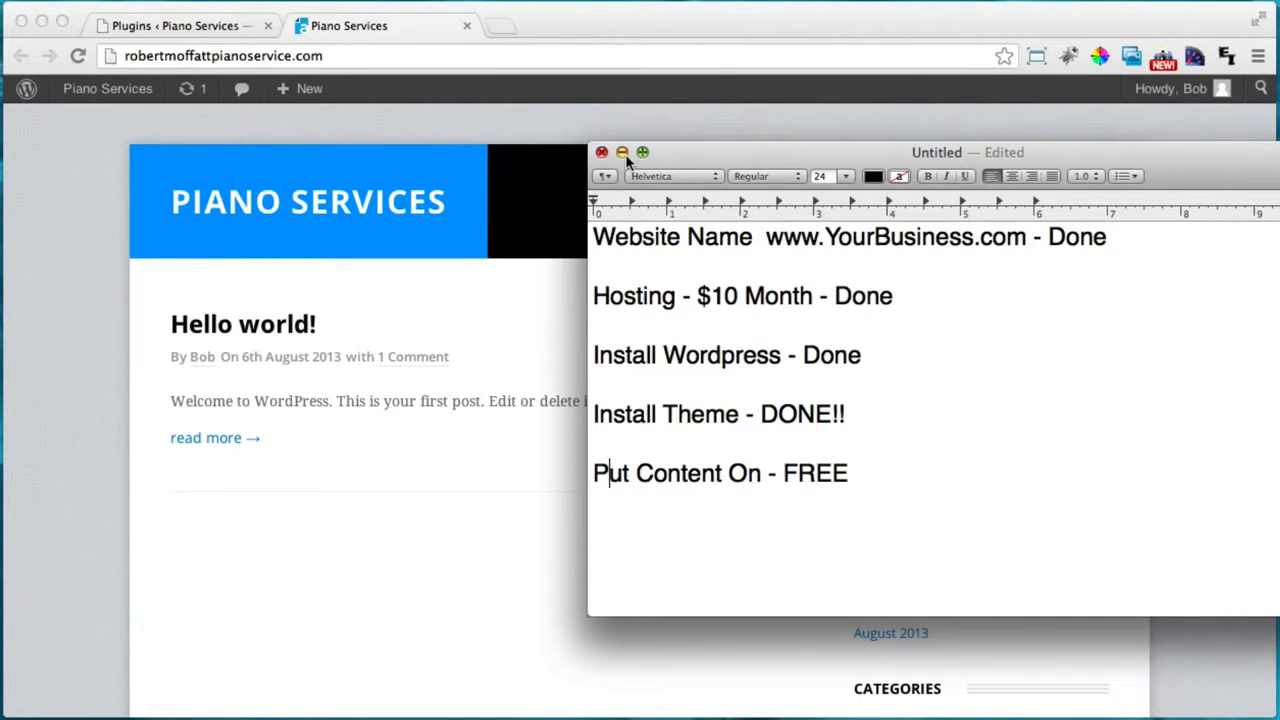
pyautogui.click(623, 154)
pyautogui.click(466, 25)
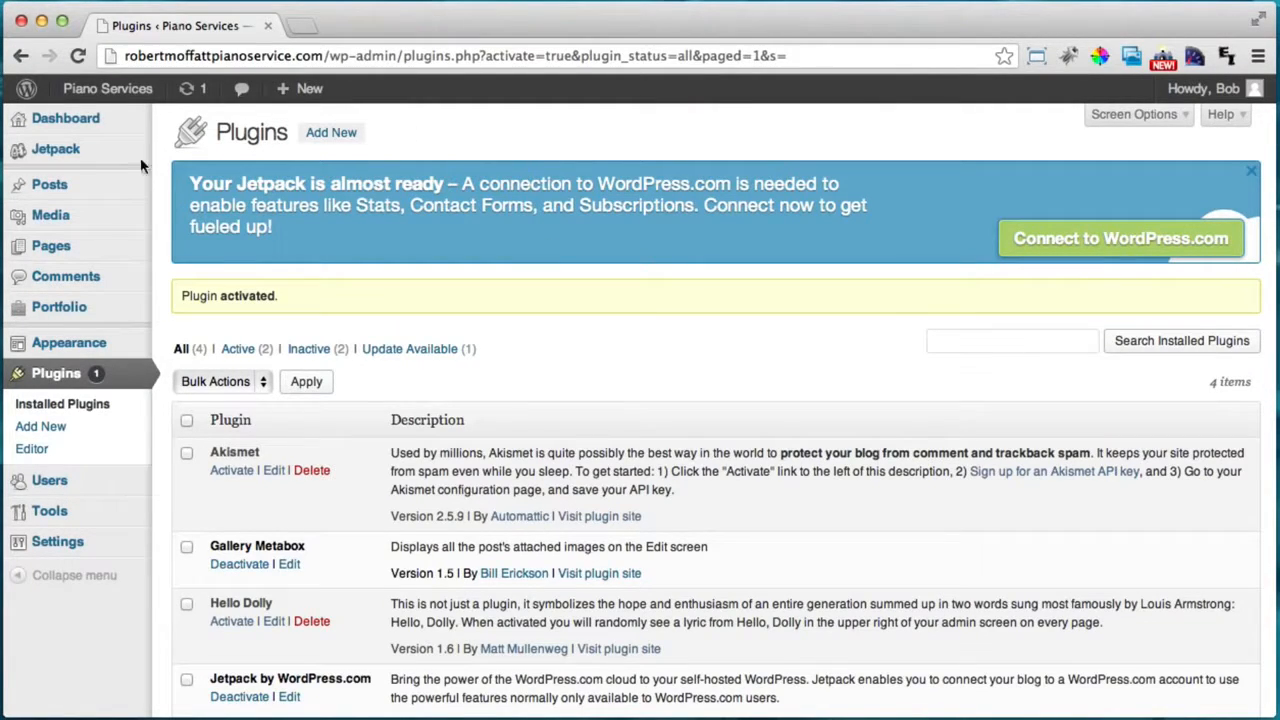
pyautogui.keyDown('super'); pyautogui.click(107, 88); pyautogui.keyUp('super')
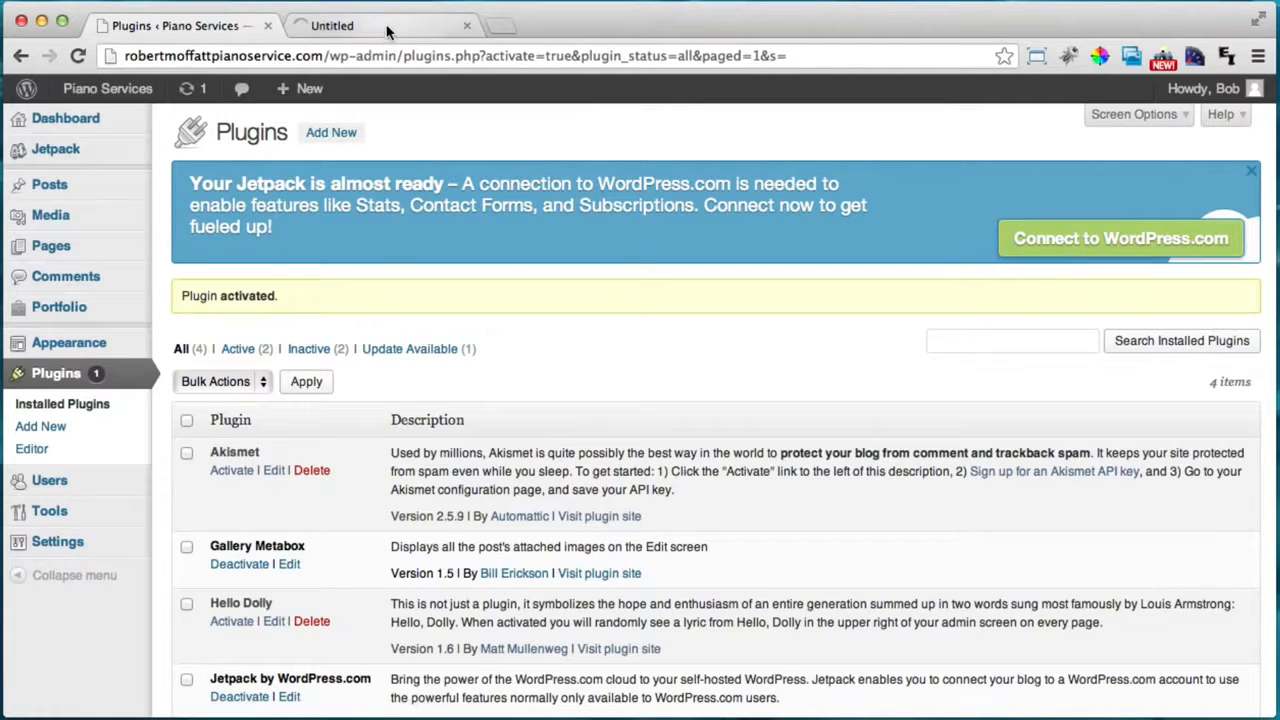
pyautogui.click(388, 28)
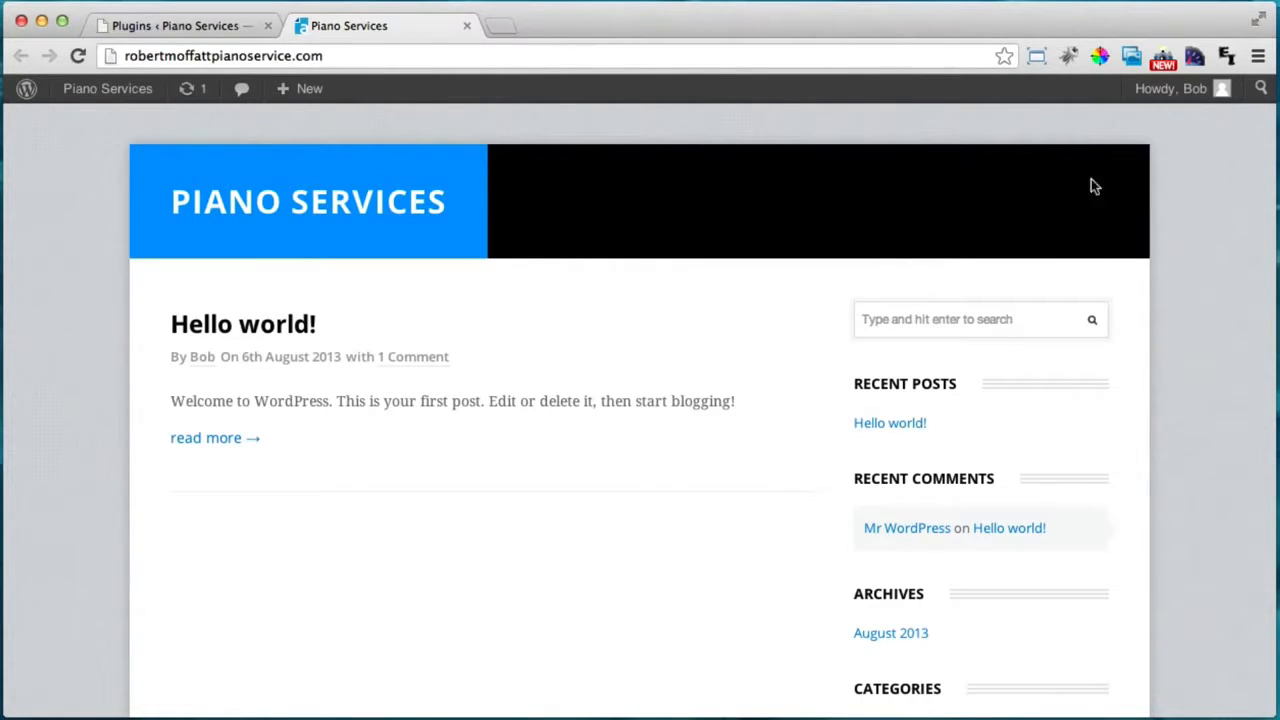
pyautogui.click(467, 25)
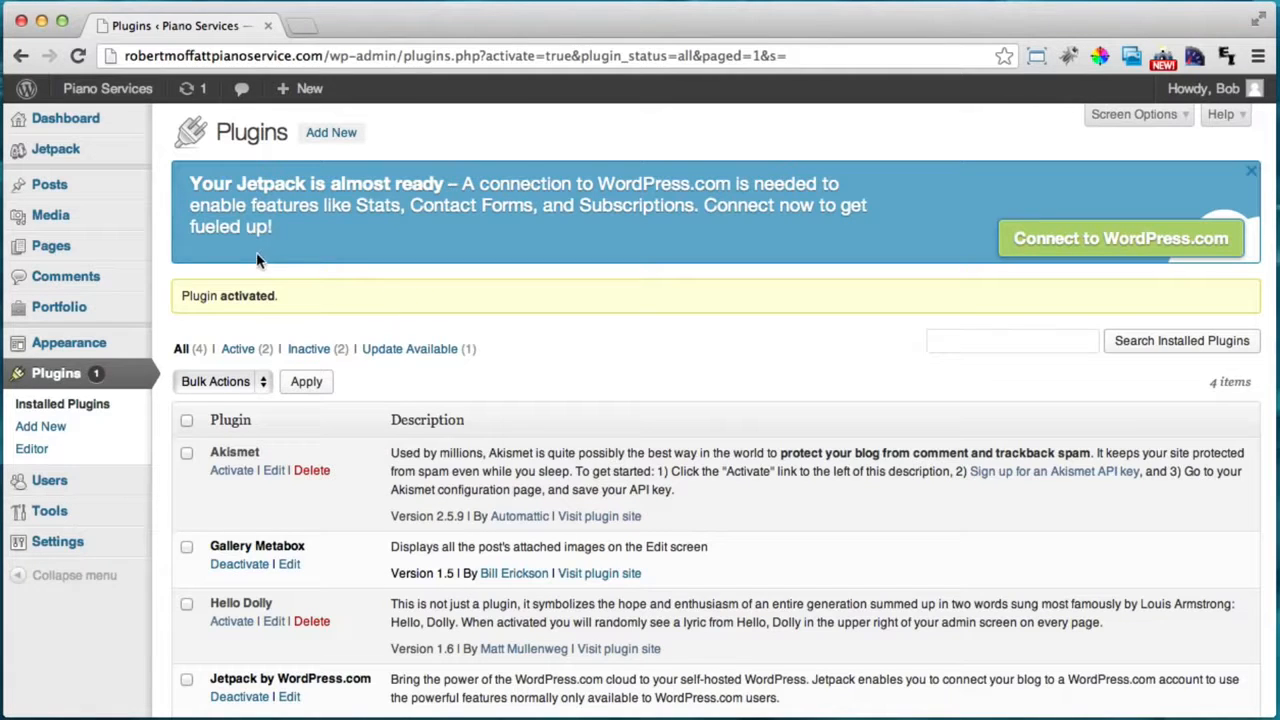
pyautogui.moveTo(52, 248)
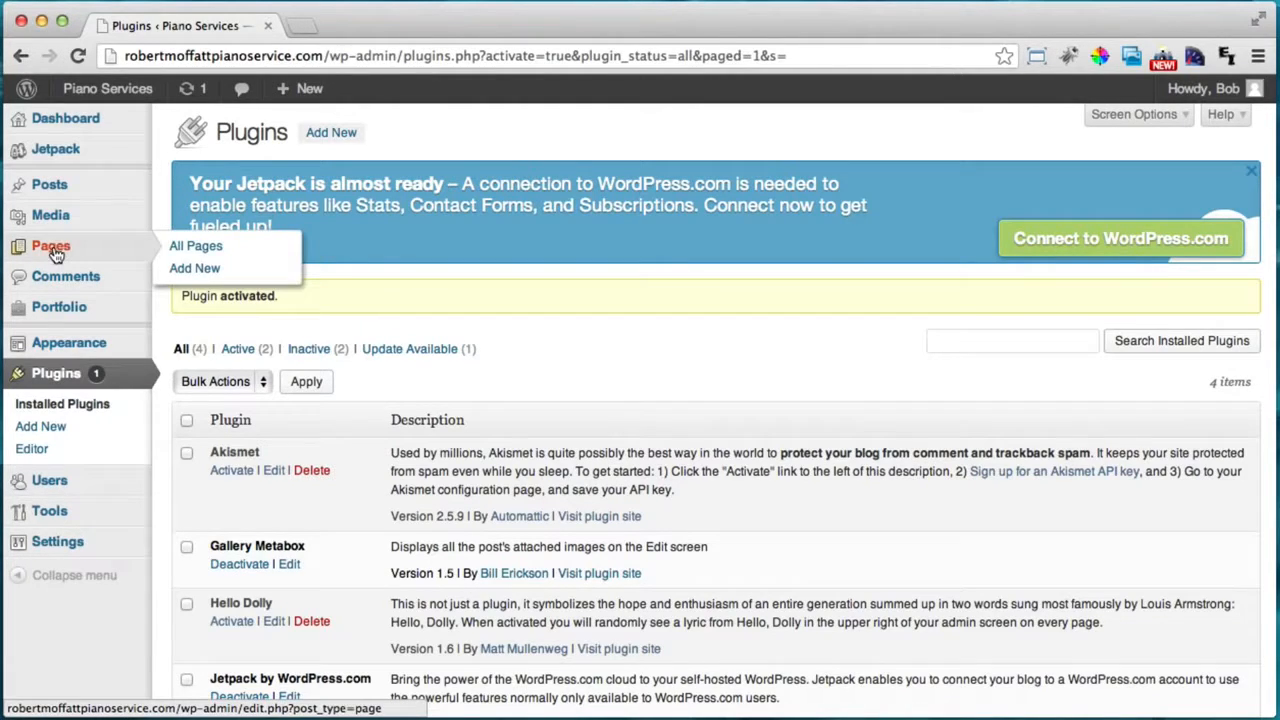
# - Publish a new page titled 'Our Work & Testimonials'
pyautogui.click(211, 271)
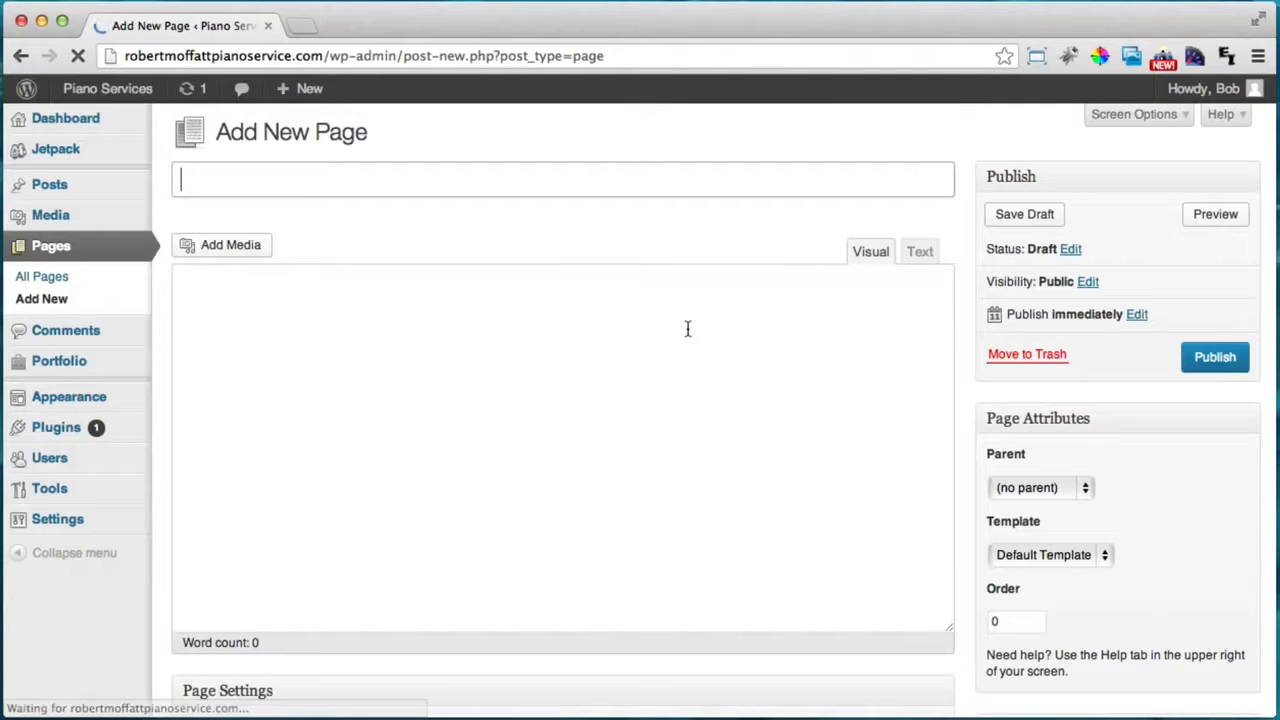
pyautogui.moveTo(300, 88)
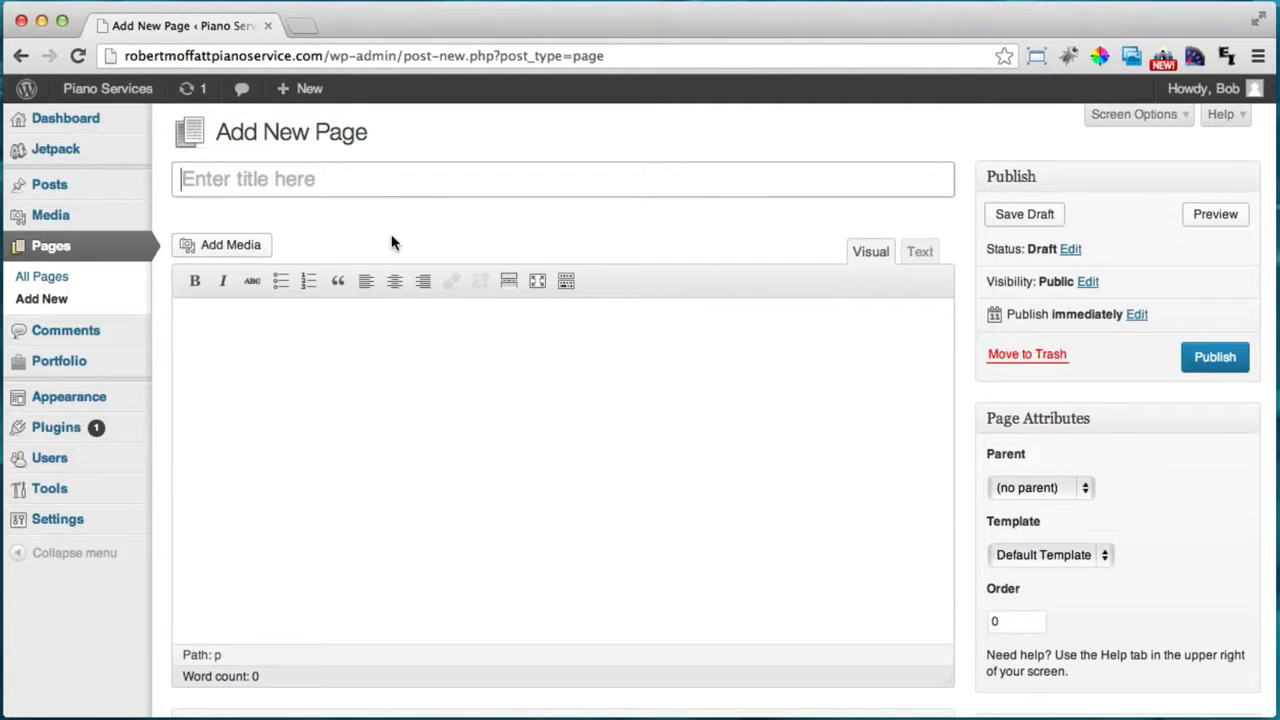
pyautogui.press('shift')
pyautogui.write('Our Works')
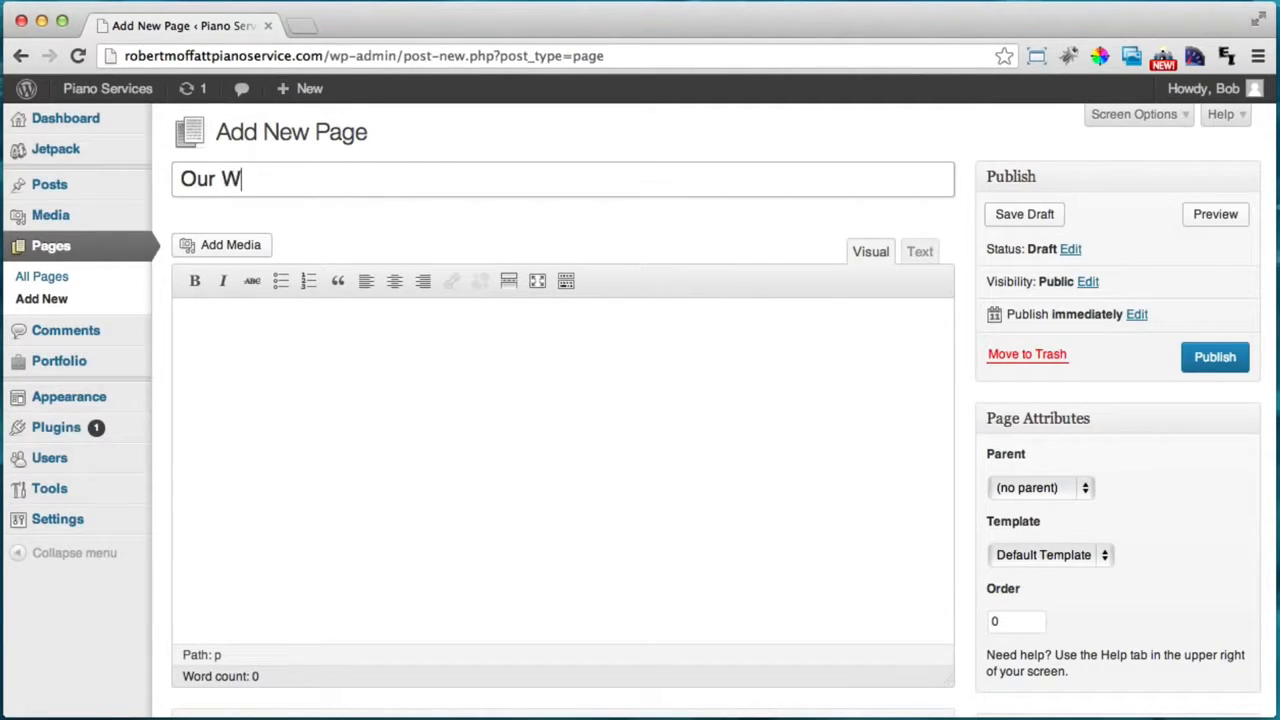
pyautogui.press('BackSpace')
pyautogui.press('BackSpace')
pyautogui.write('& Testimonials')
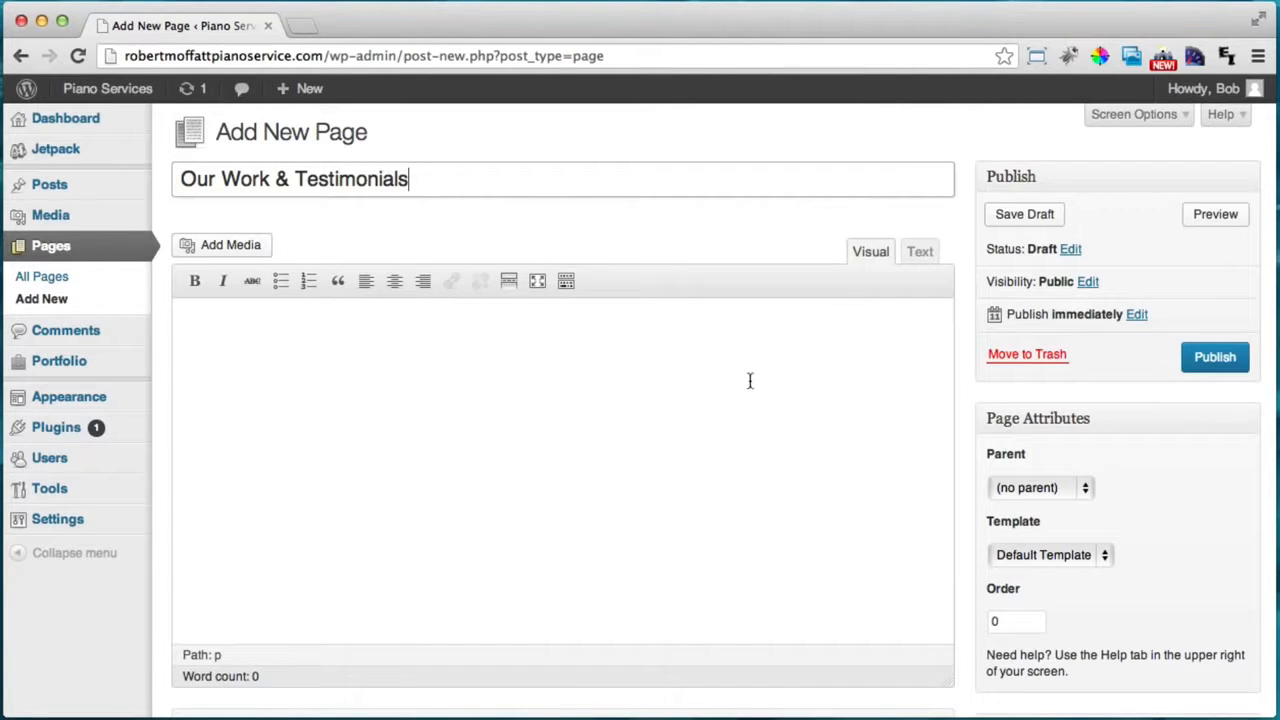
pyautogui.click(1204, 358)
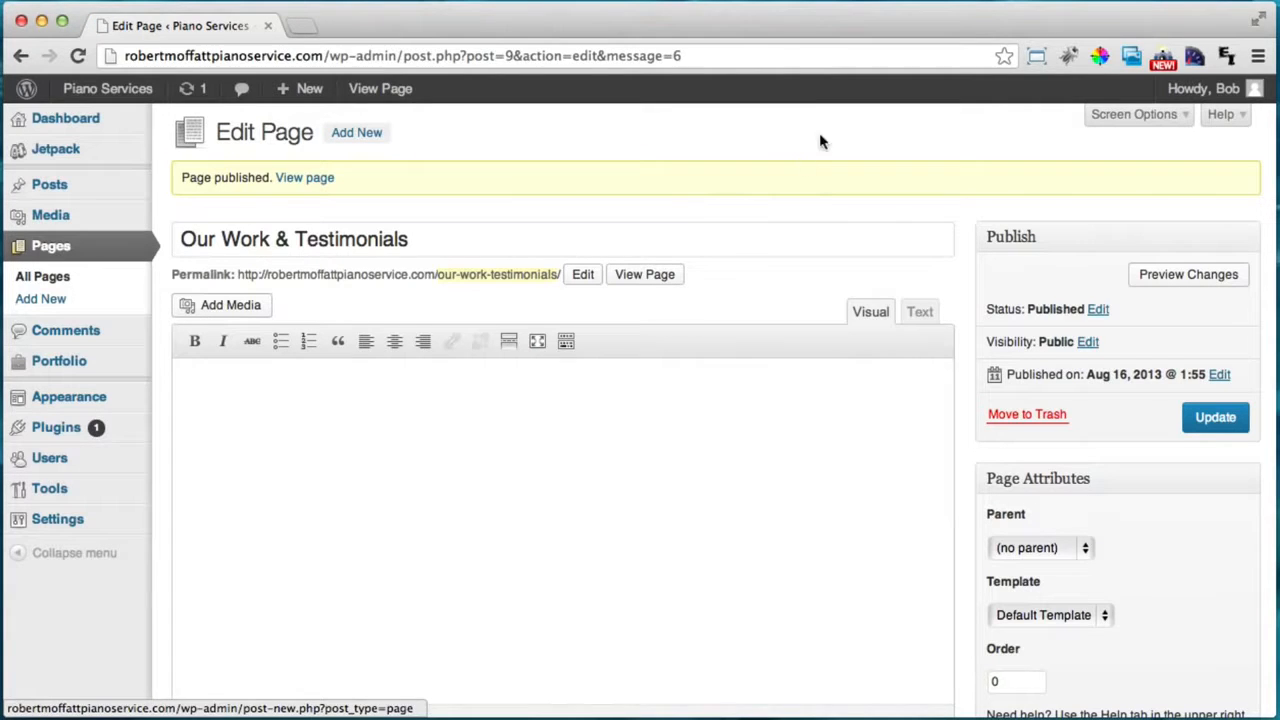
# - Publish new pages titled 'Services' and 'About Me'
pyautogui.click(348, 136)
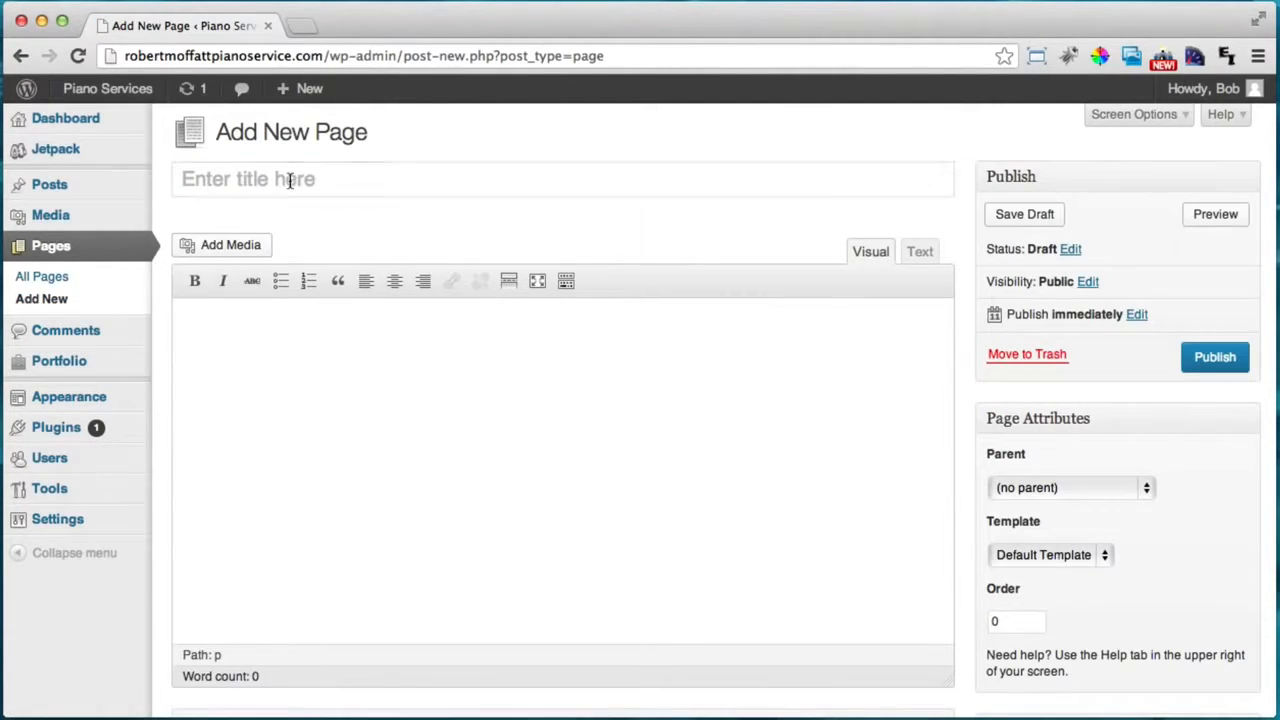
pyautogui.write('Services')
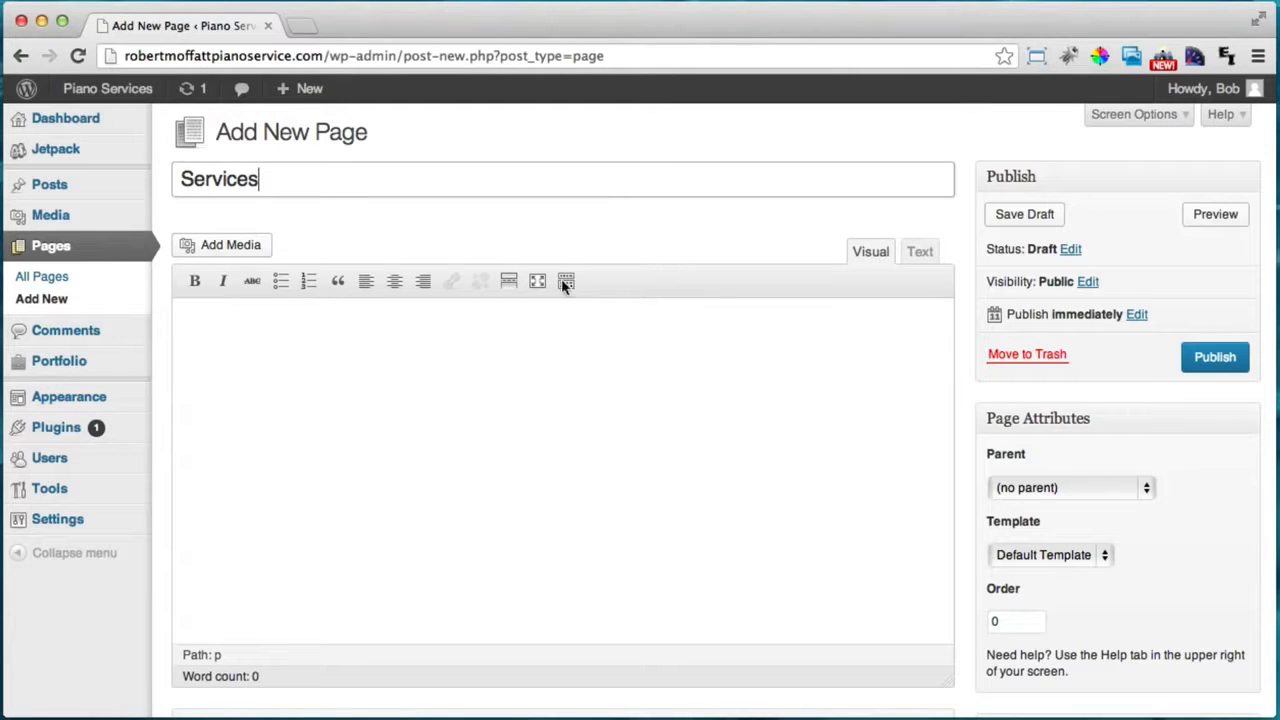
pyautogui.click(1229, 350)
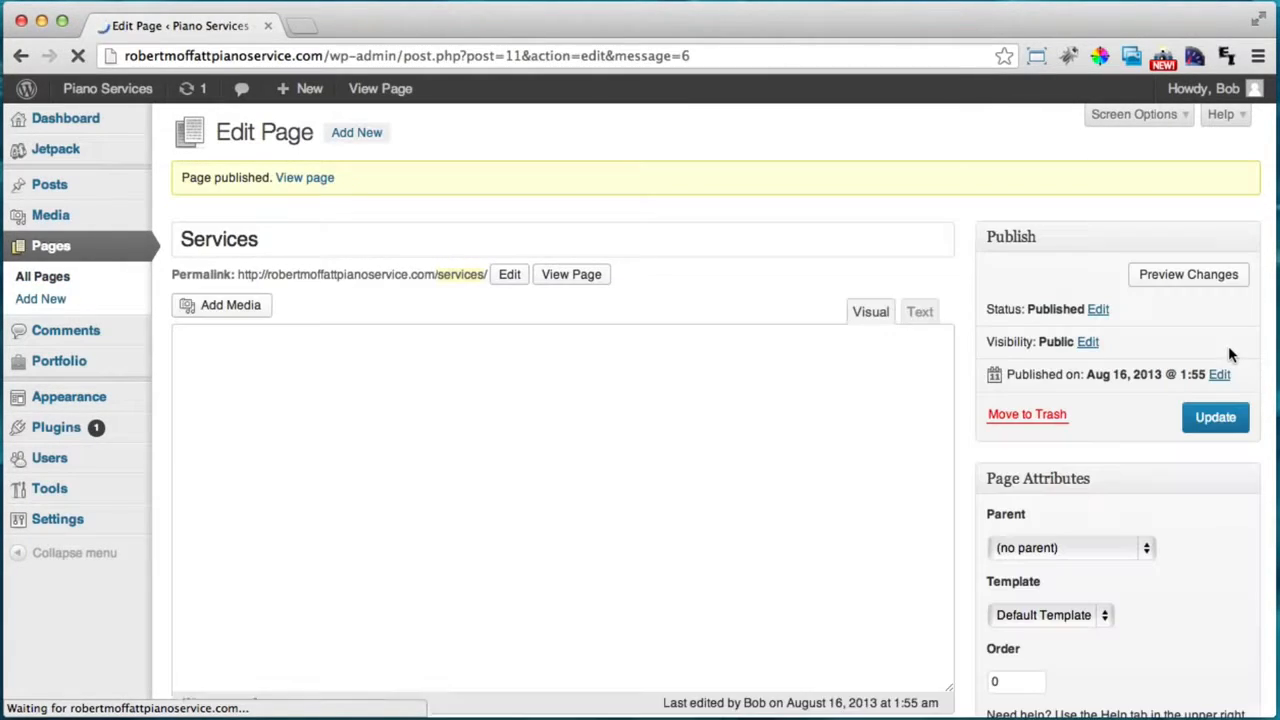
pyautogui.click(353, 135)
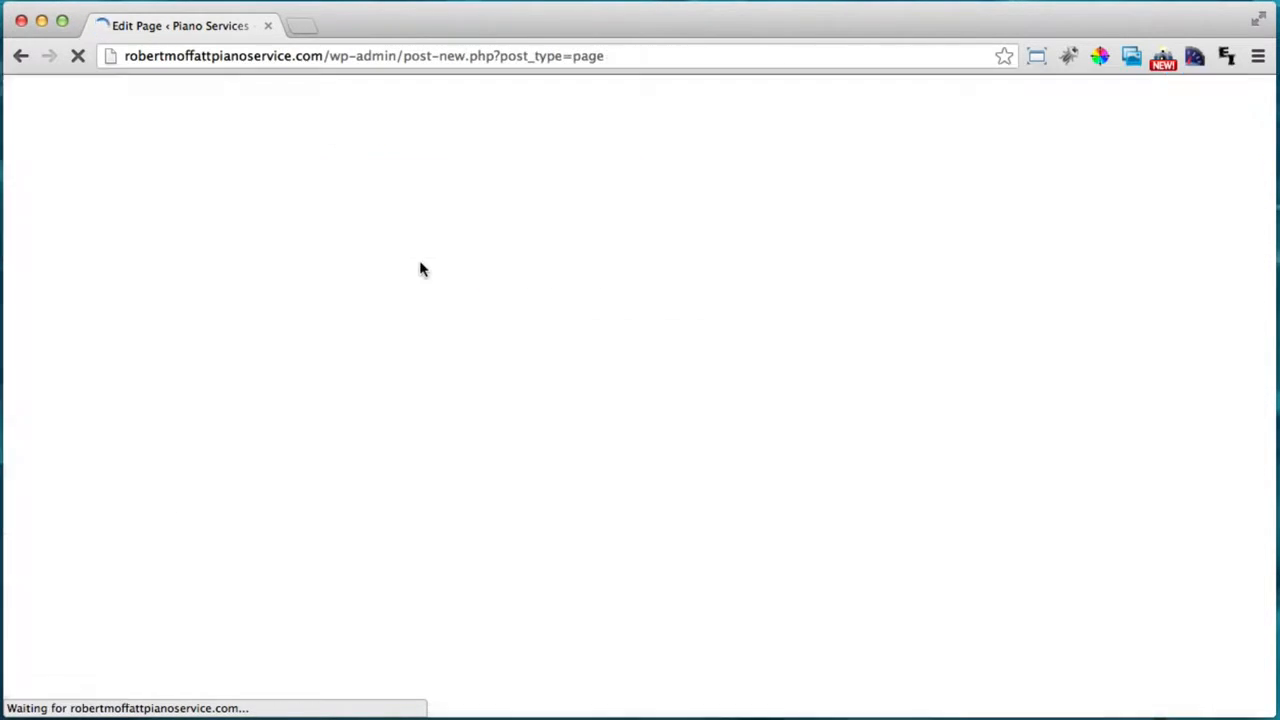
pyautogui.press('Tab')
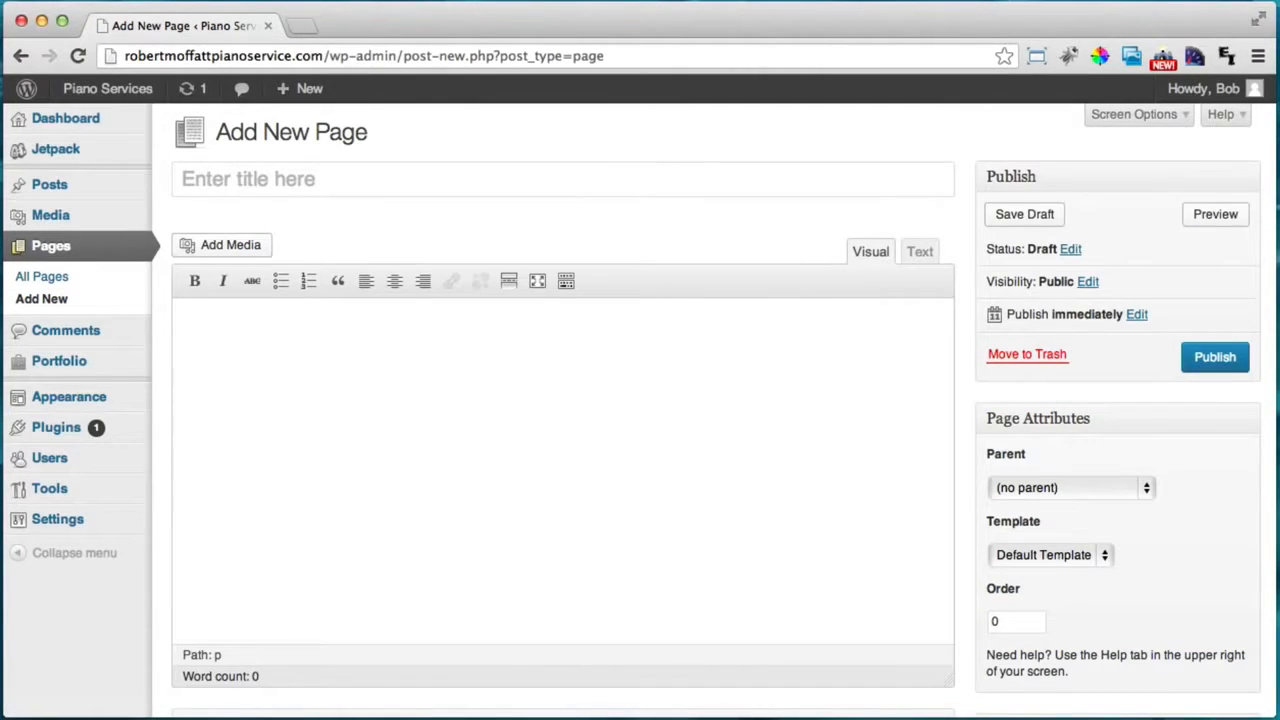
pyautogui.click(259, 184)
pyautogui.write('About Me')
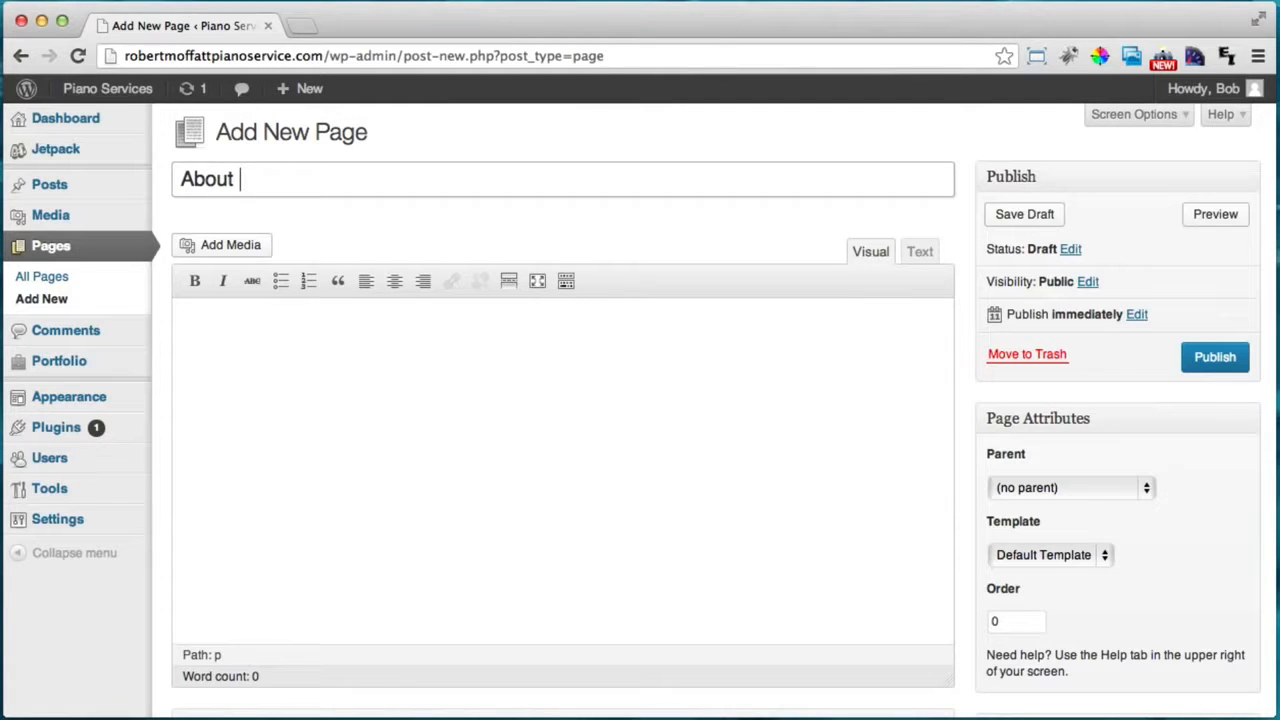
pyautogui.click(1213, 370)
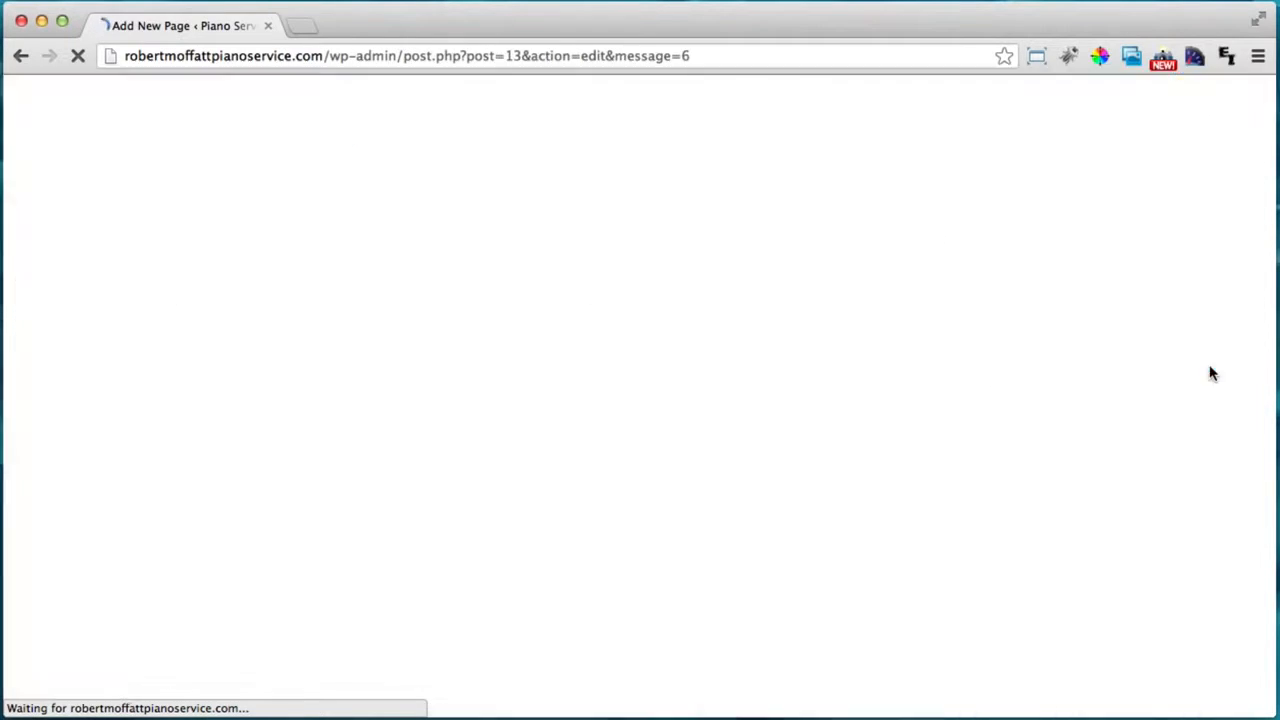
# - Publish new pages titled 'Bob's Stories' and 'Contact'
pyautogui.click(348, 140)
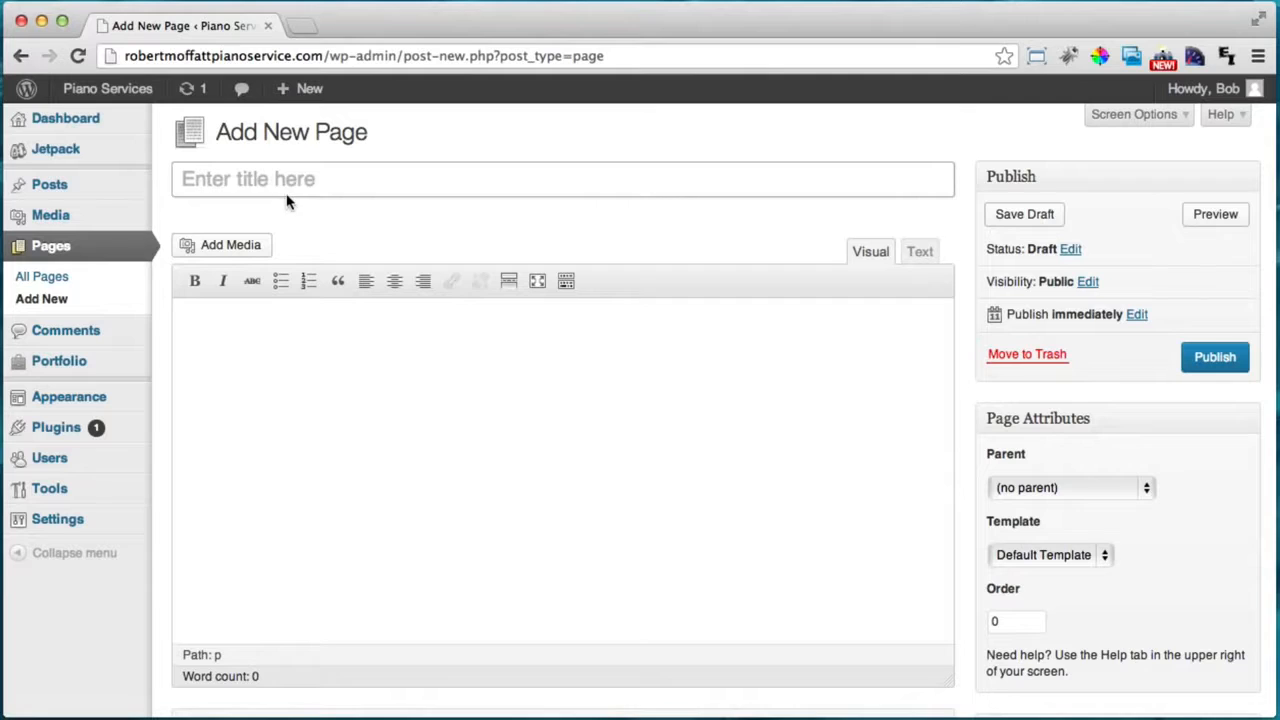
pyautogui.click(272, 165)
pyautogui.write("Bob's S")
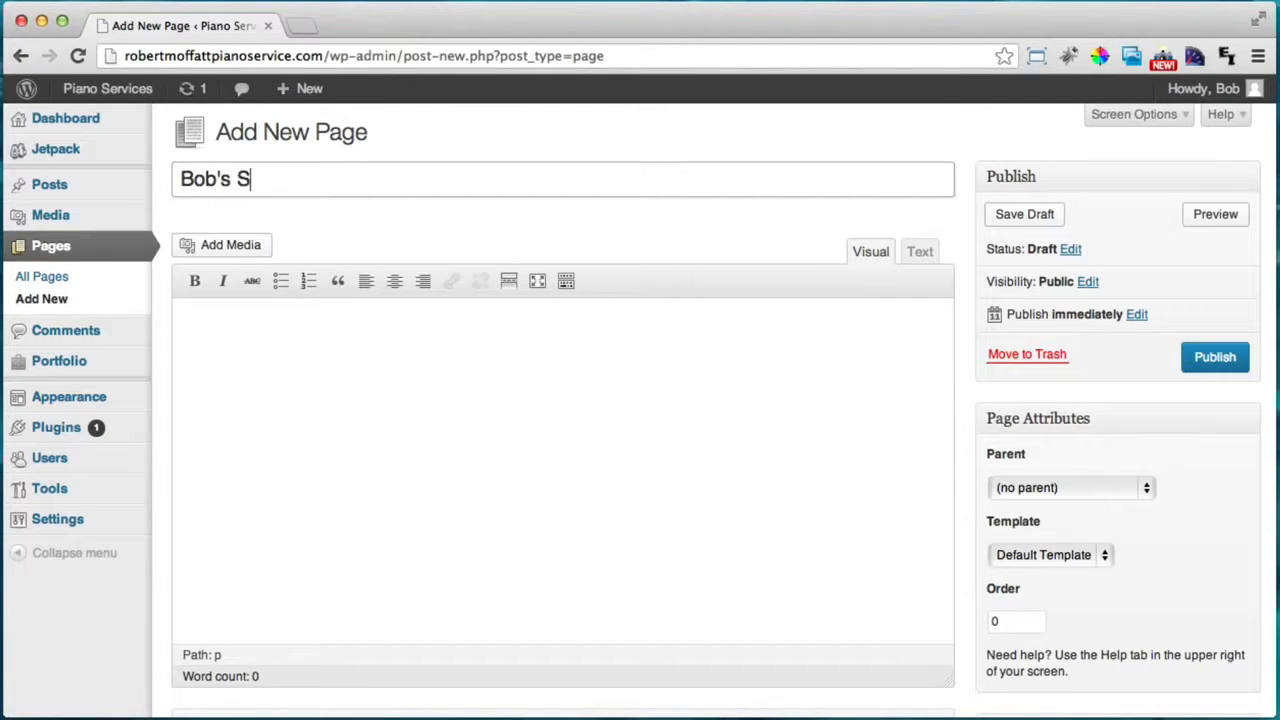
pyautogui.write('tories')
pyautogui.click(1213, 365)
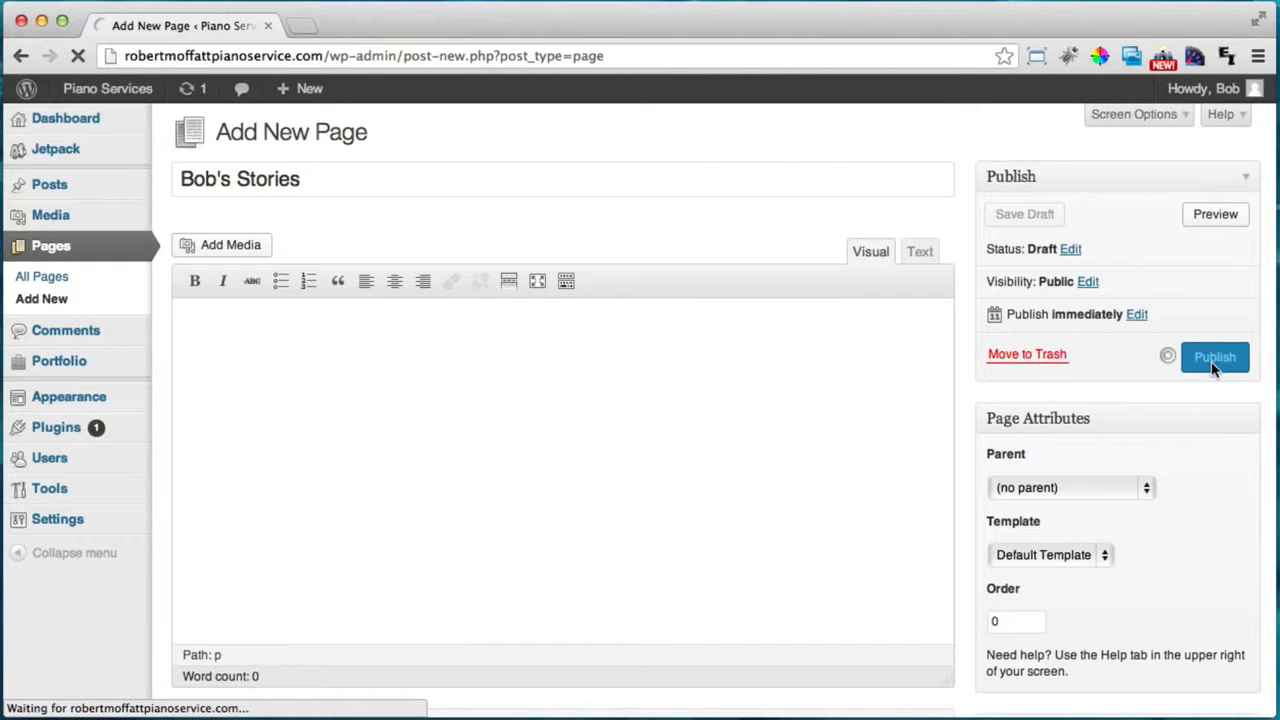
pyautogui.click(355, 136)
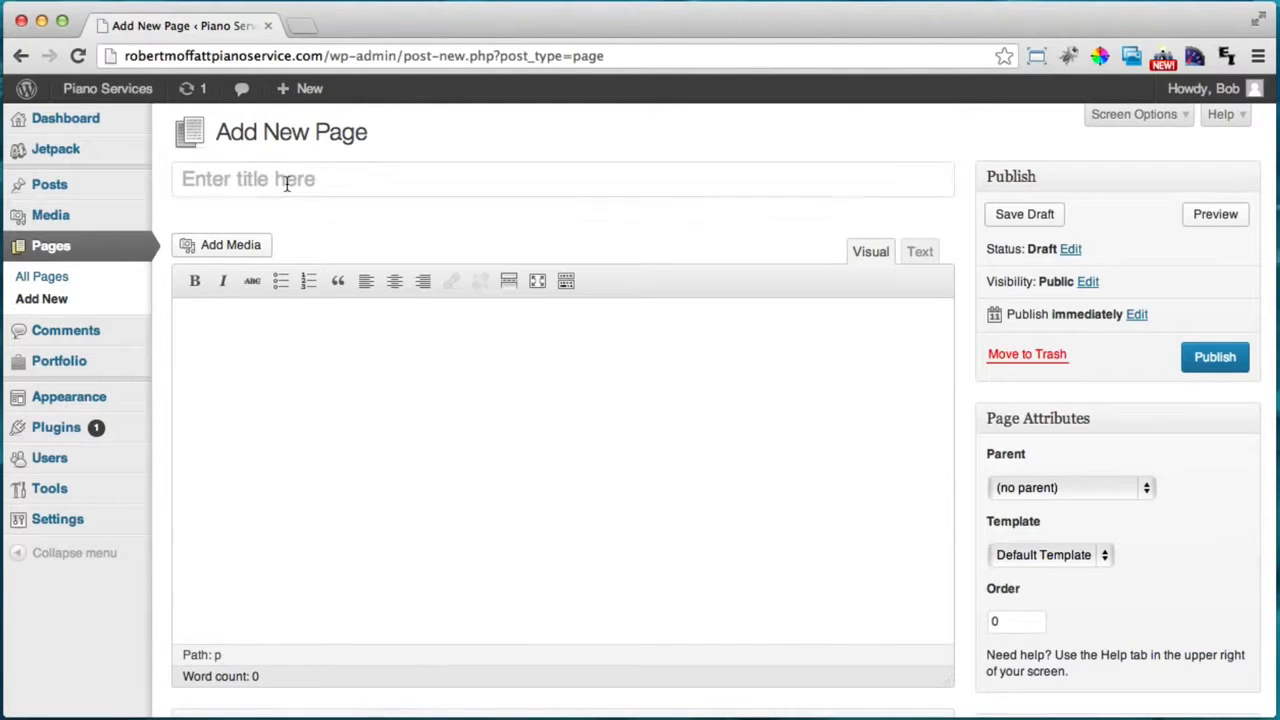
pyautogui.click(286, 183)
pyautogui.write('Contact')
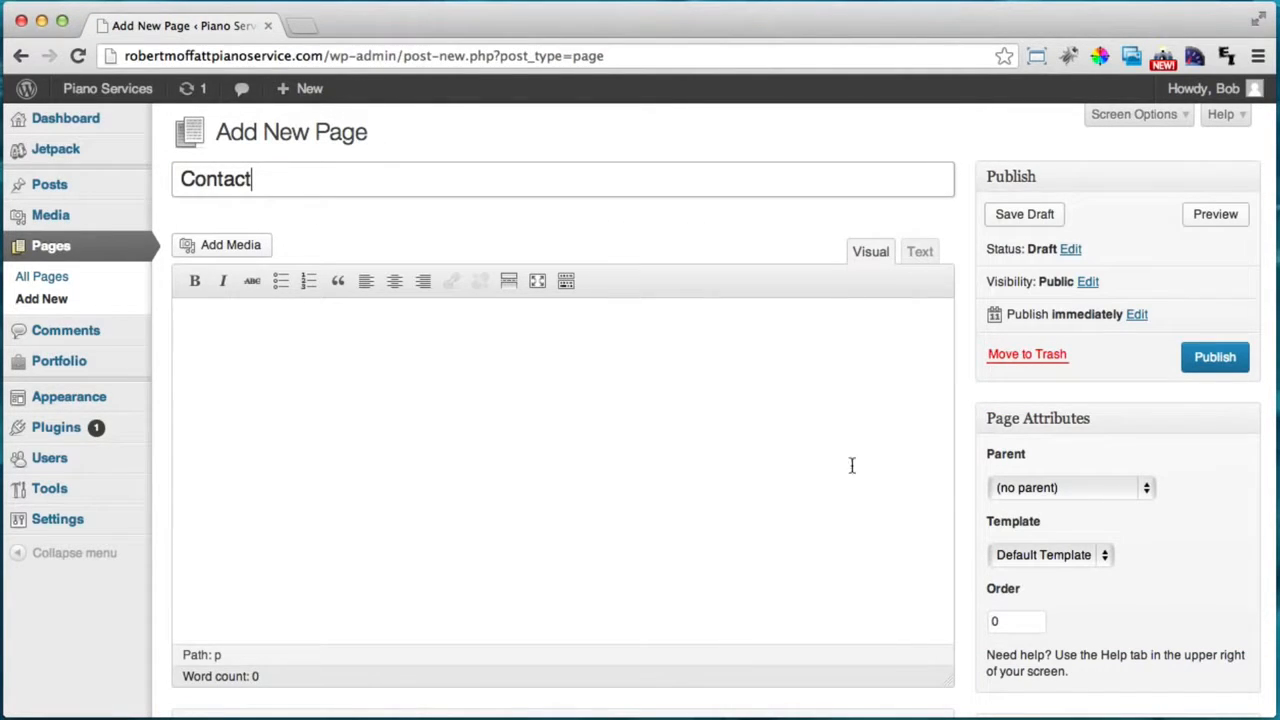
pyautogui.click(1237, 370)
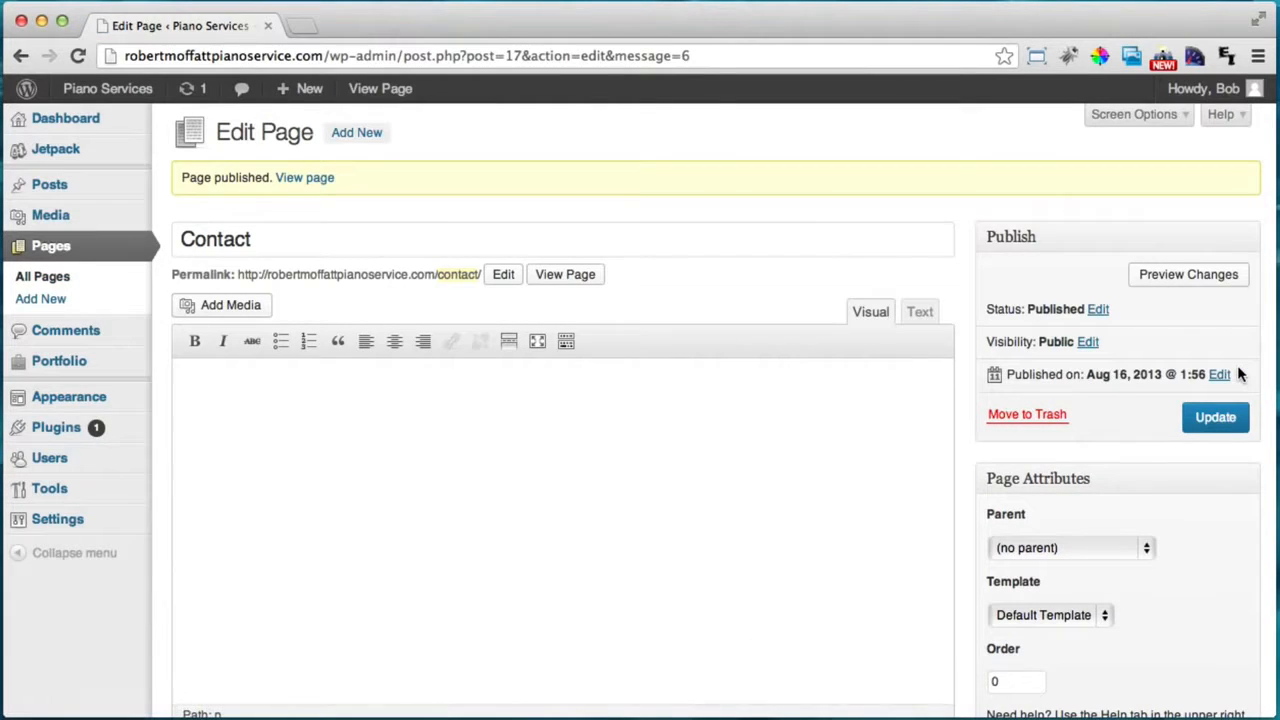
pyautogui.keyDown('super'); pyautogui.click(107, 91); pyautogui.keyUp('super')
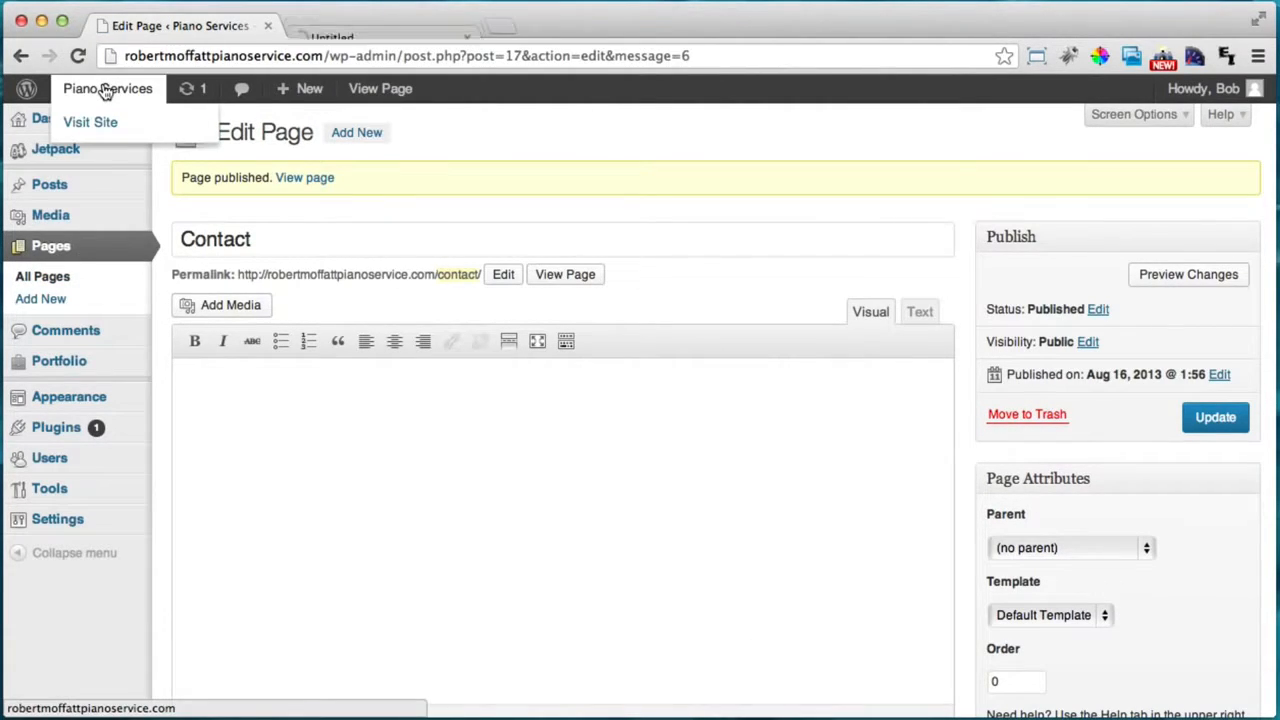
pyautogui.click(361, 27)
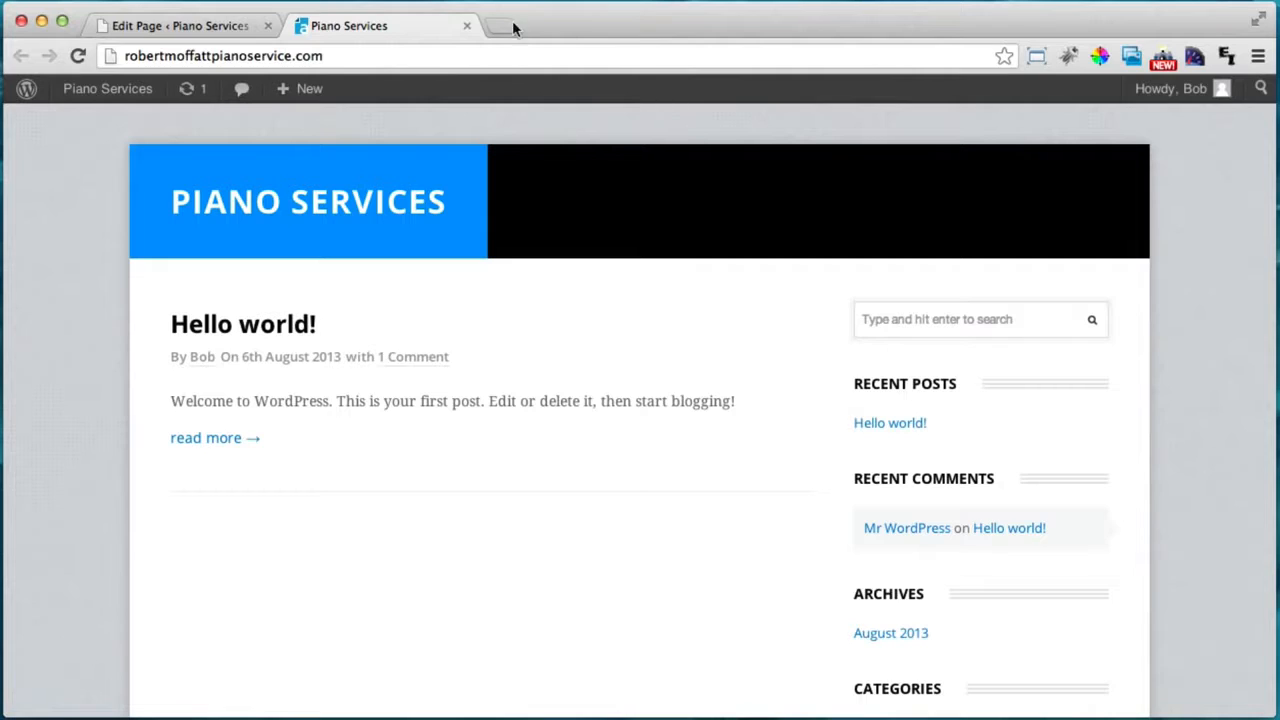
pyautogui.click(467, 25)
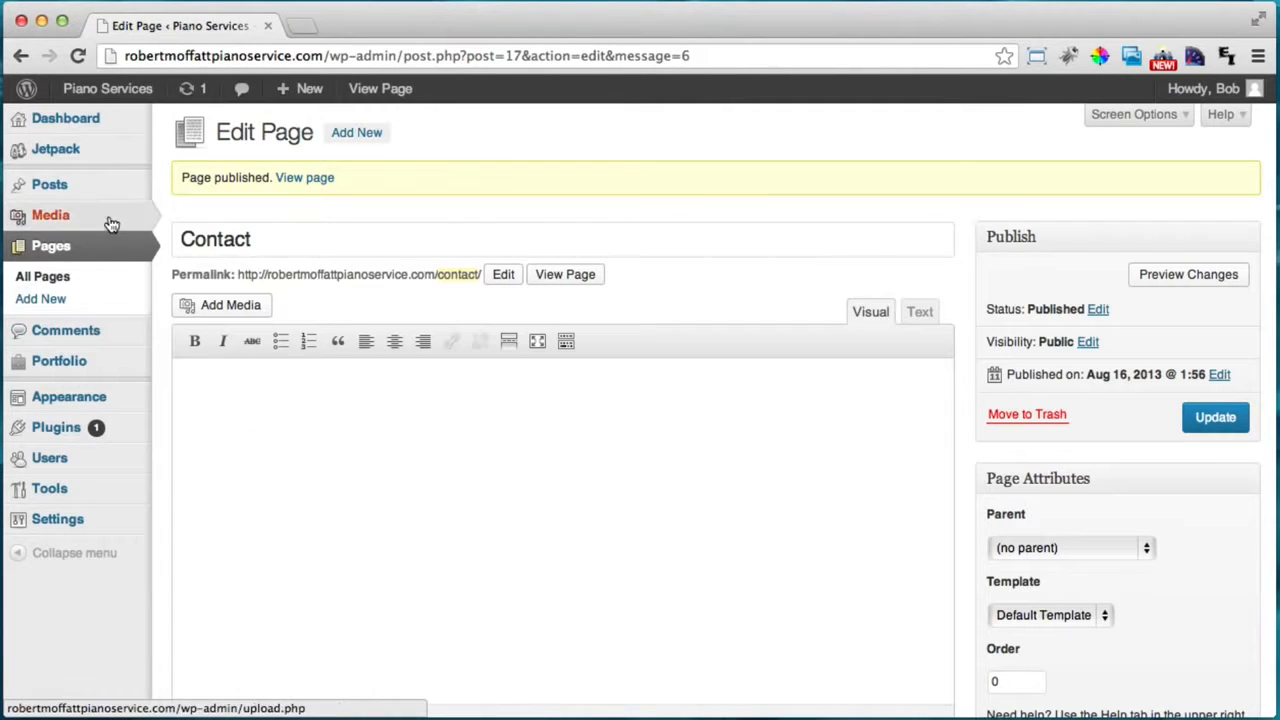
pyautogui.moveTo(73, 405)
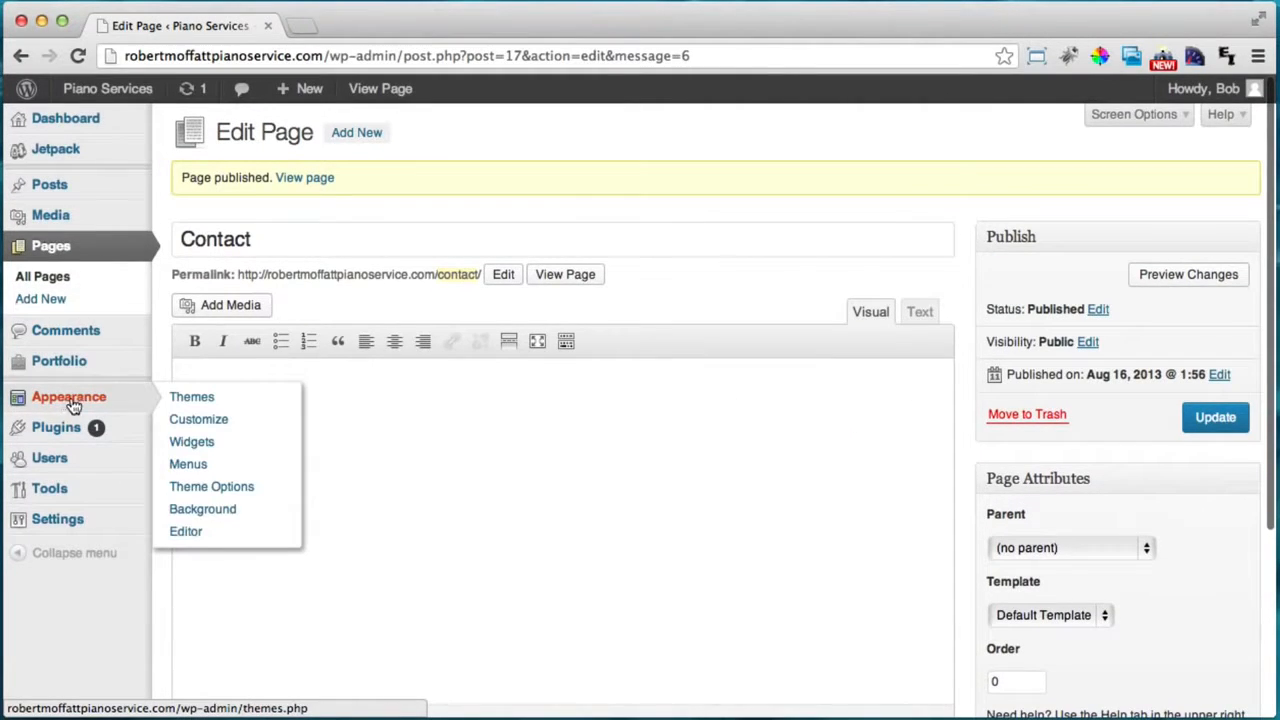
# - In Appearance > Menus, create a new empty menu named 'MAIN MENU'
pyautogui.click(206, 466)
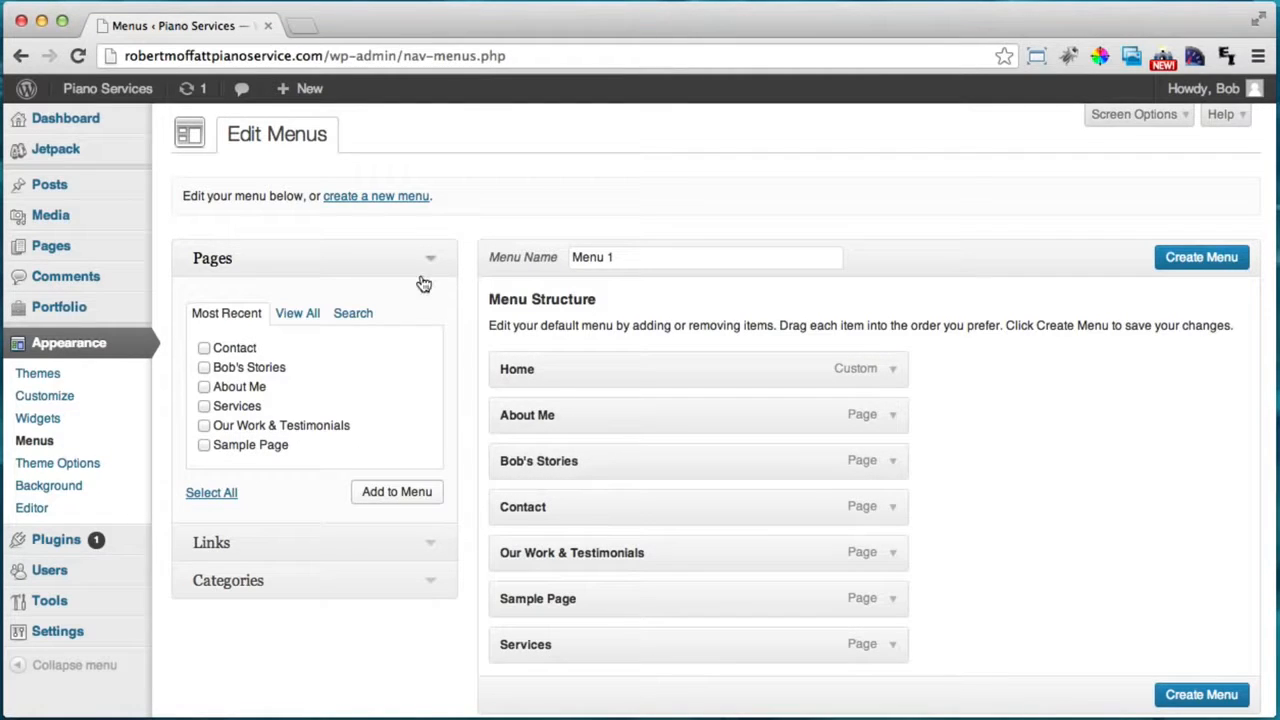
pyautogui.click(377, 200)
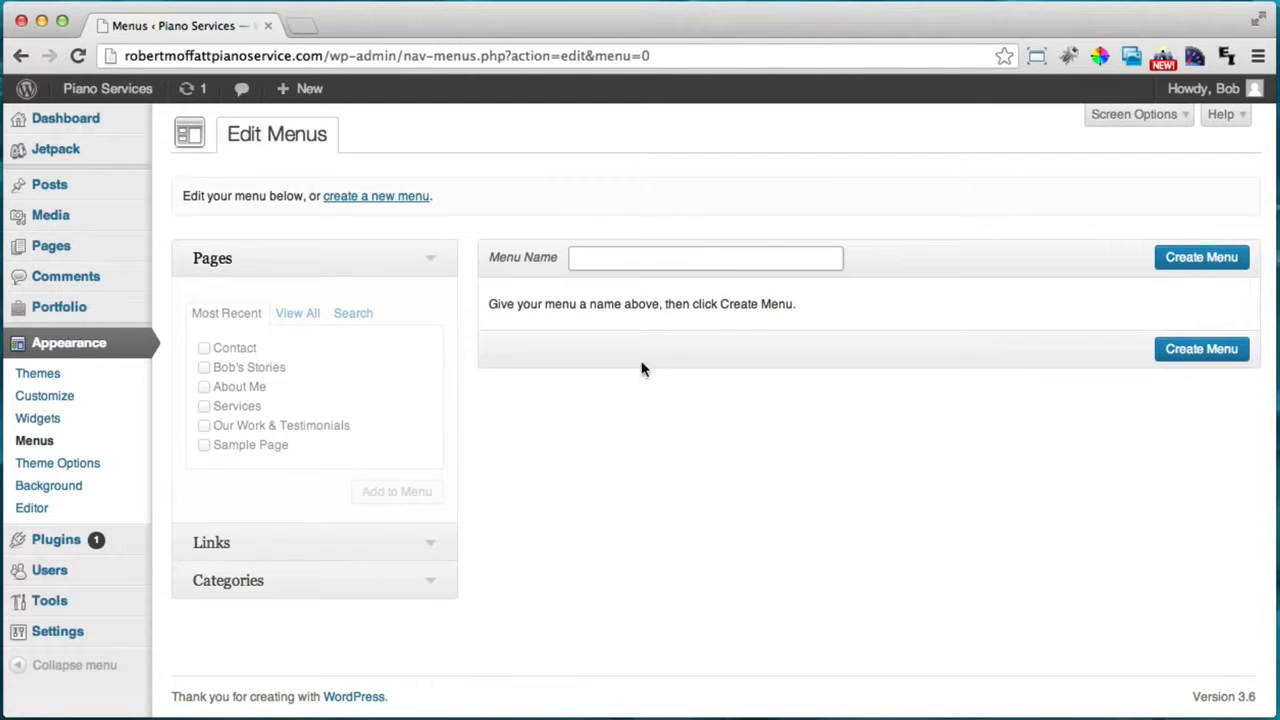
pyautogui.click(593, 259)
pyautogui.write('M')
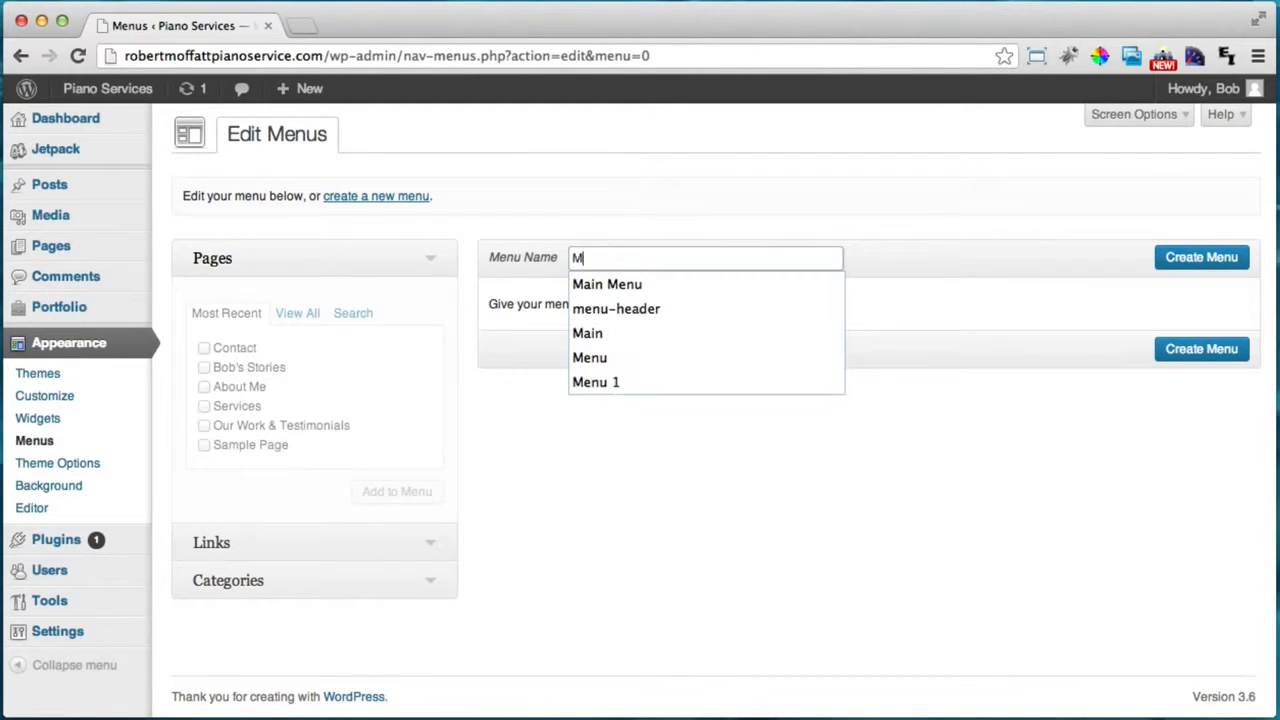
pyautogui.write('AIN MENU')
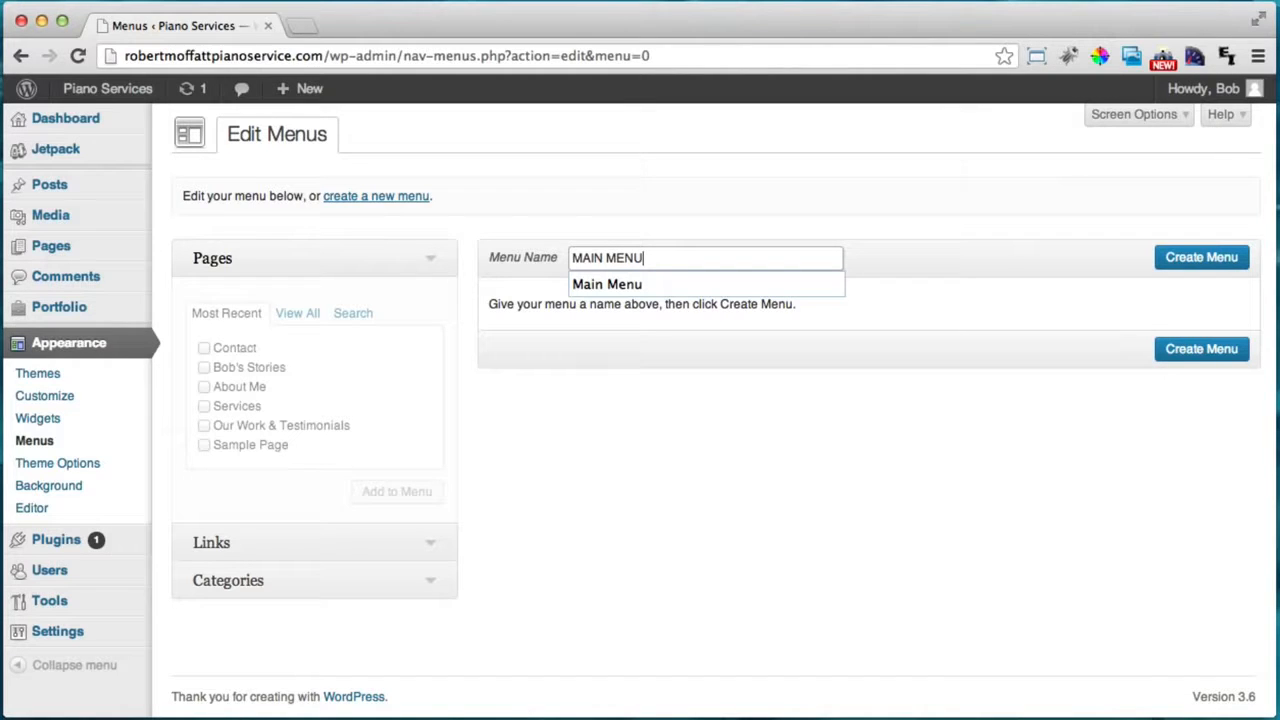
pyautogui.click(1168, 264)
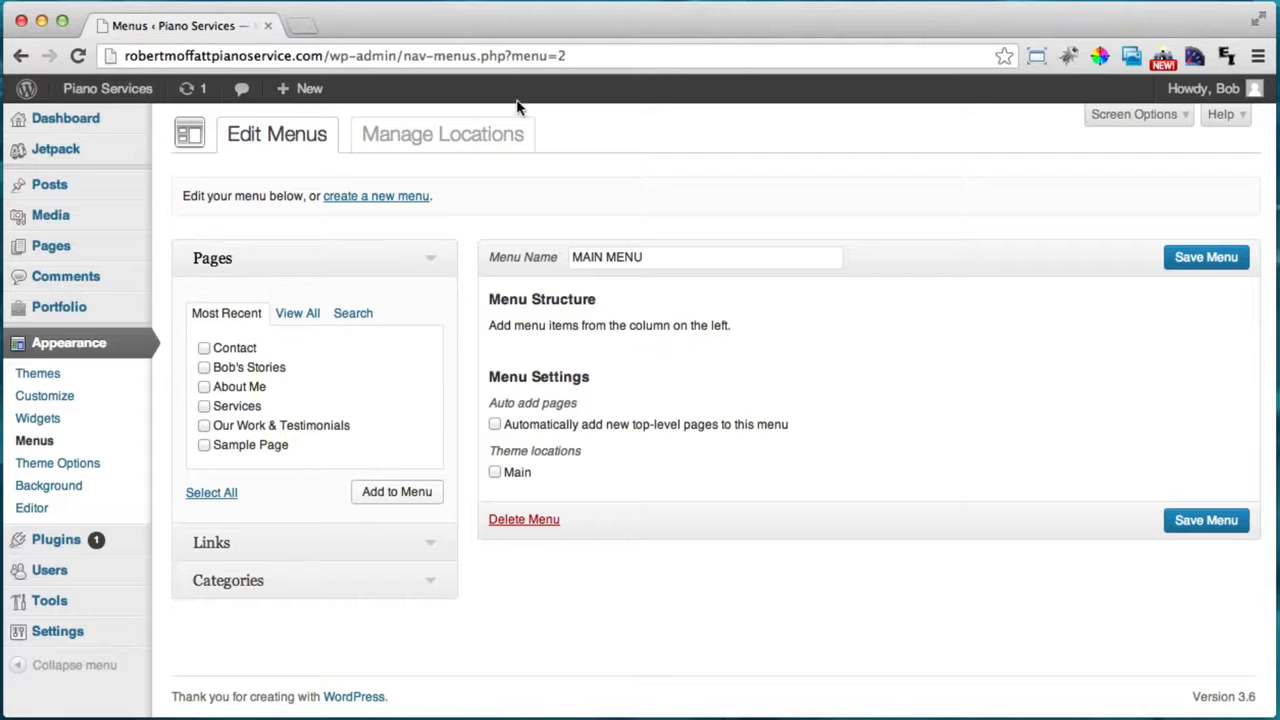
# - Add Contact, About Me, Services and Our Work & Testimonials to the menu, ordered with Our Work & Testimonials first, Services second and Contact last
pyautogui.click(204, 348)
pyautogui.click(203, 387)
pyautogui.click(202, 406)
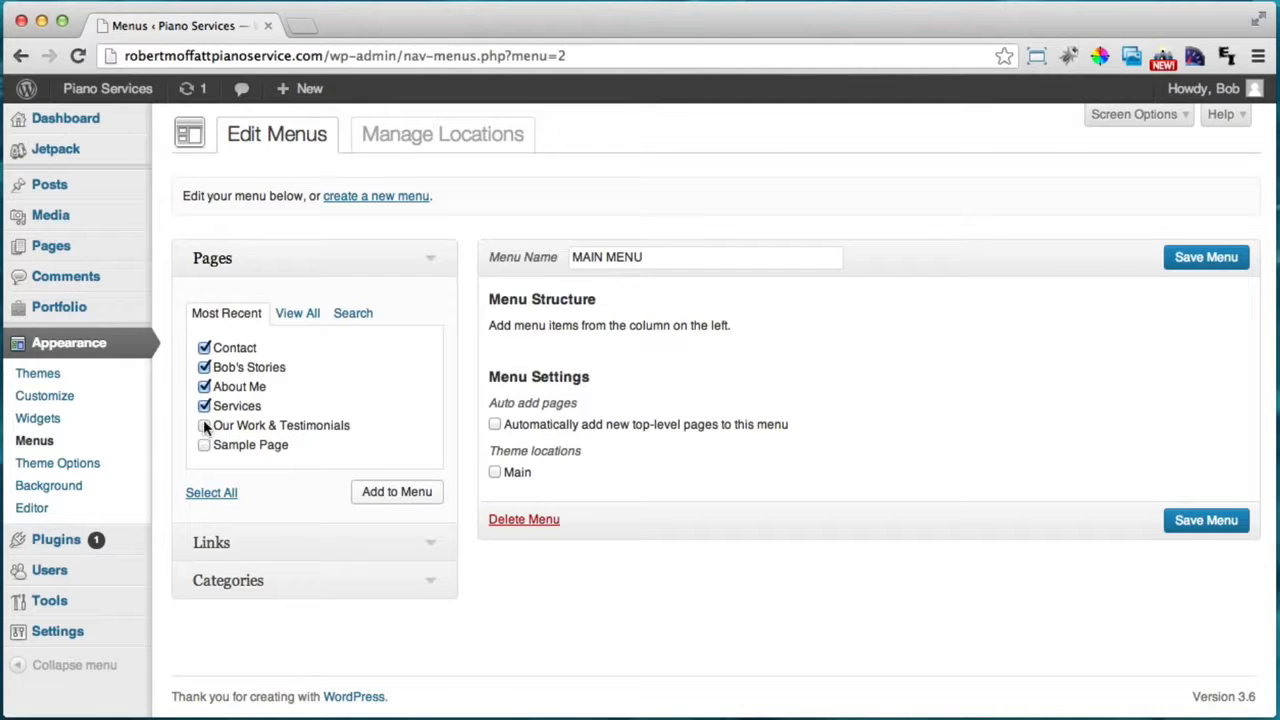
pyautogui.click(205, 425)
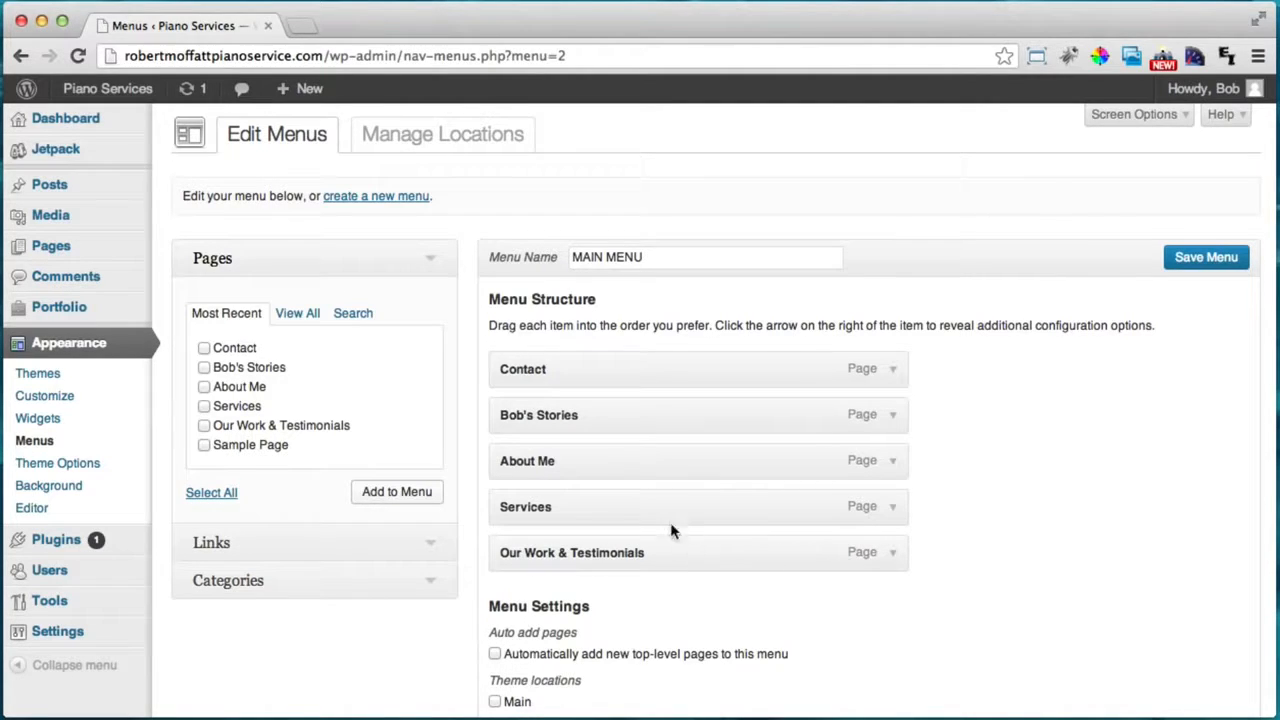
pyautogui.moveTo(582, 543); pyautogui.dragTo(572, 353)
pyautogui.moveTo(540, 545); pyautogui.dragTo(531, 457)
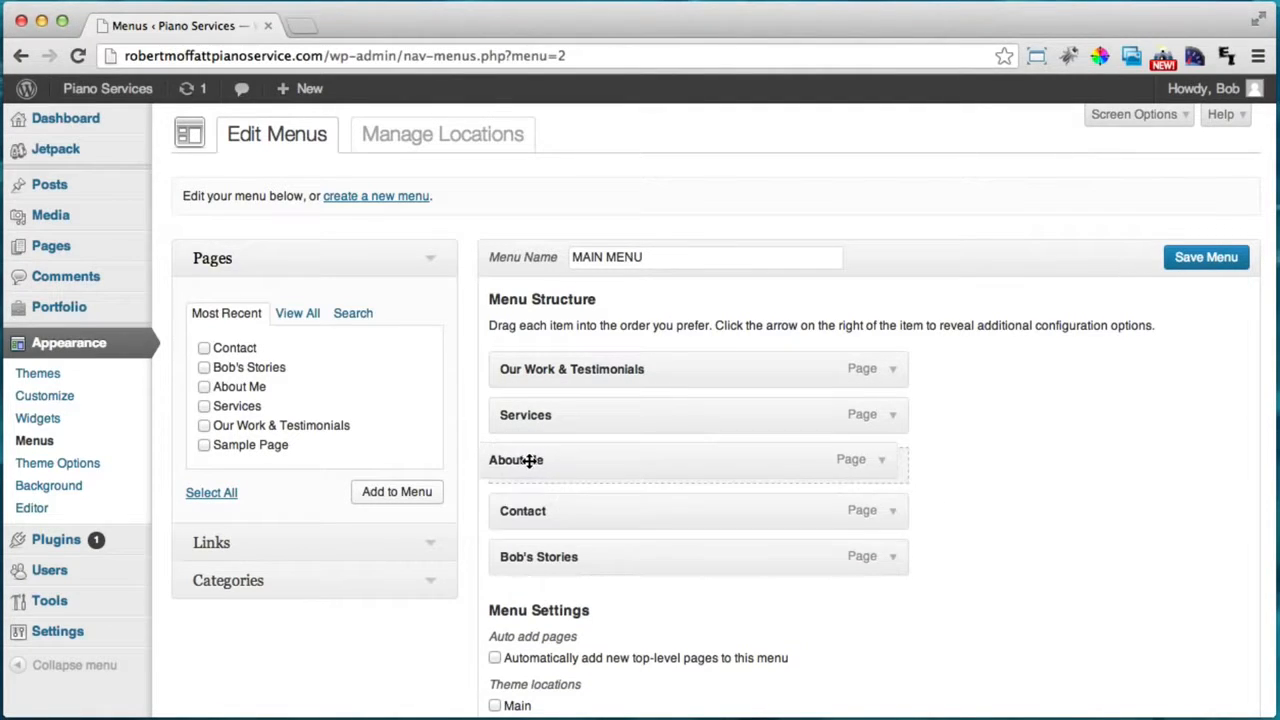
pyautogui.moveTo(533, 551); pyautogui.dragTo(537, 523)
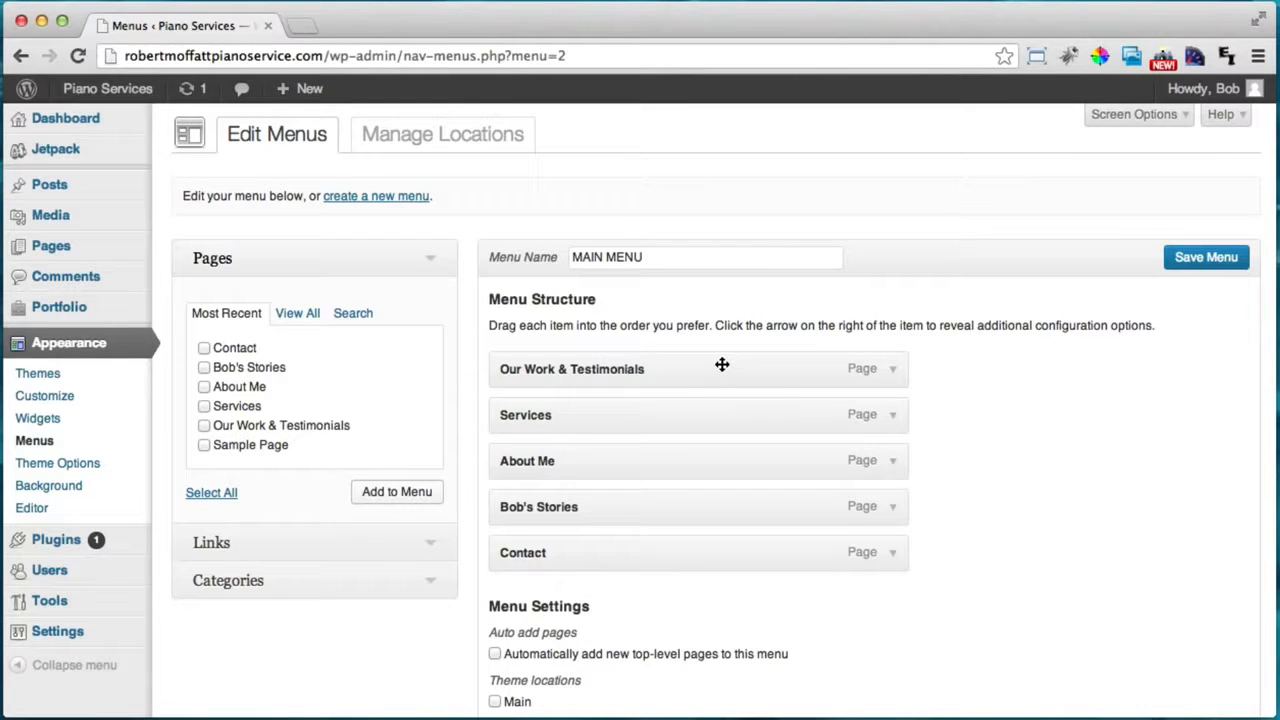
pyautogui.moveTo(720, 363)
pyautogui.mouseDown()
pyautogui.moveTo(706, 574)
pyautogui.moveTo(700, 358)
pyautogui.mouseUp()
# - Assign MAIN MENU to the Main theme location and save the menu
pyautogui.scroll(-3, 612, 450)
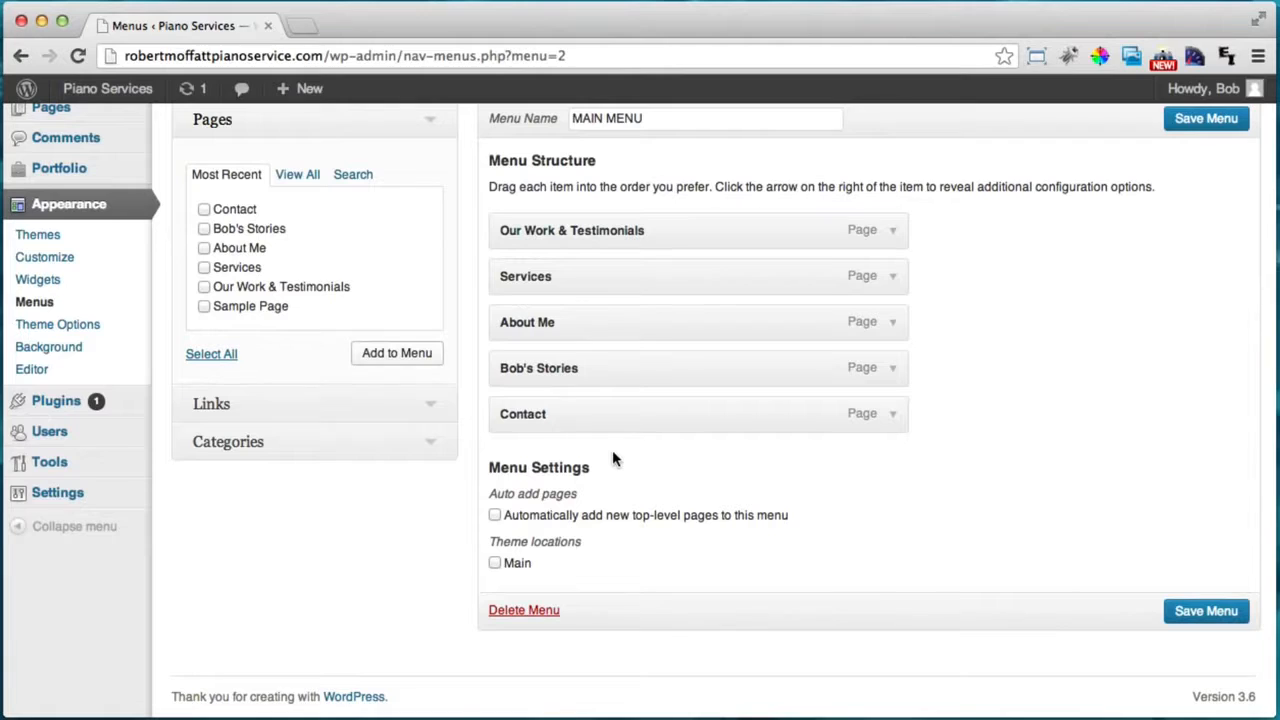
pyautogui.moveTo(495, 461); pyautogui.dragTo(584, 463)
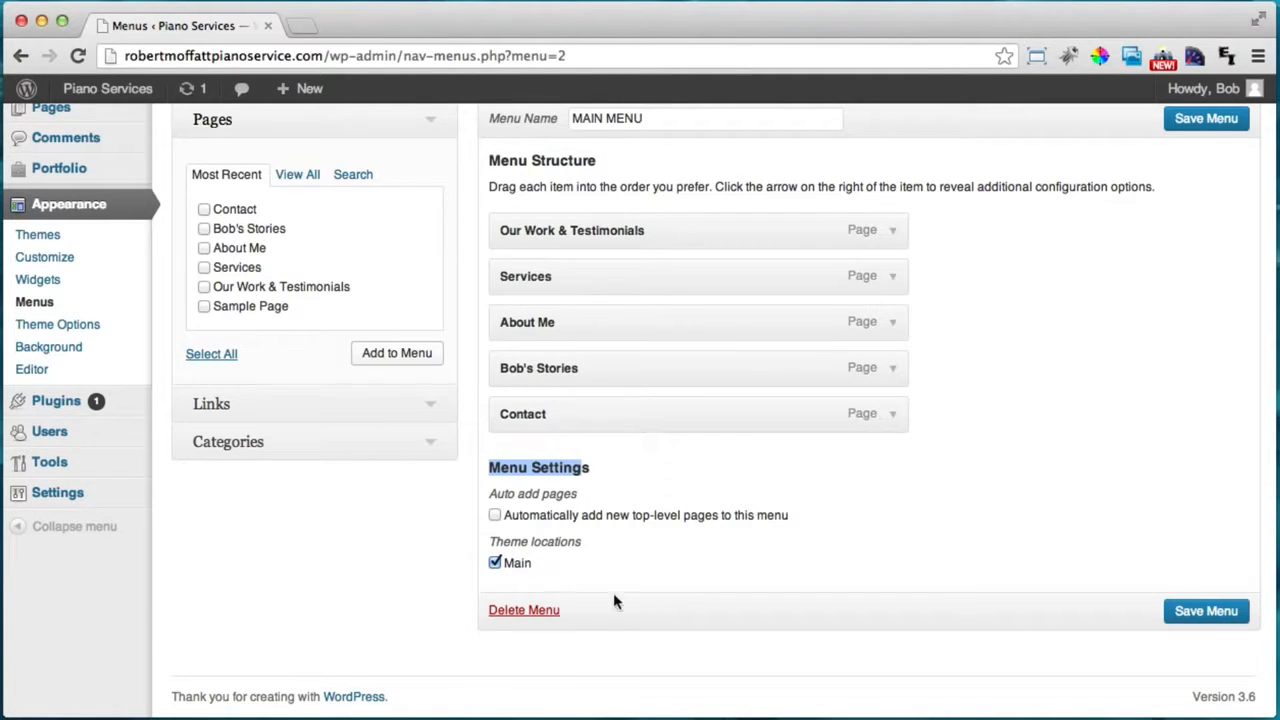
pyautogui.scroll(3, 705, 413)
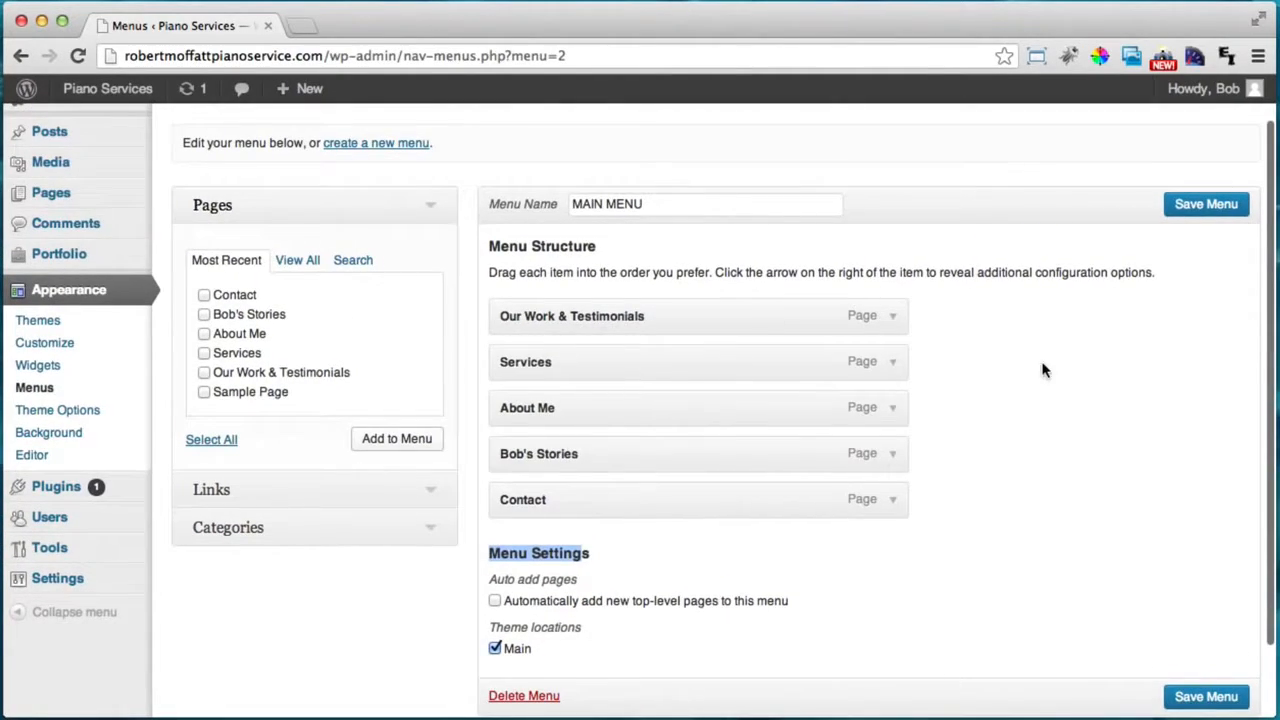
pyautogui.click(1198, 214)
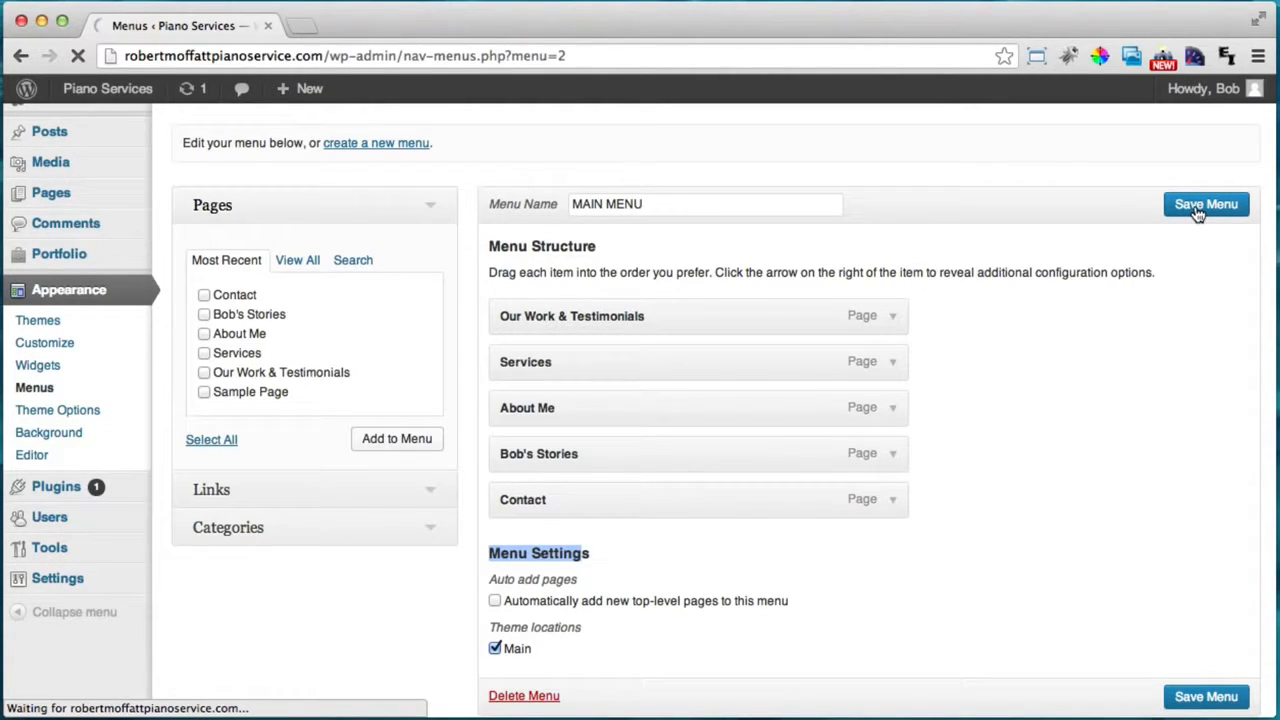
pyautogui.scroll(2, 956, 377)
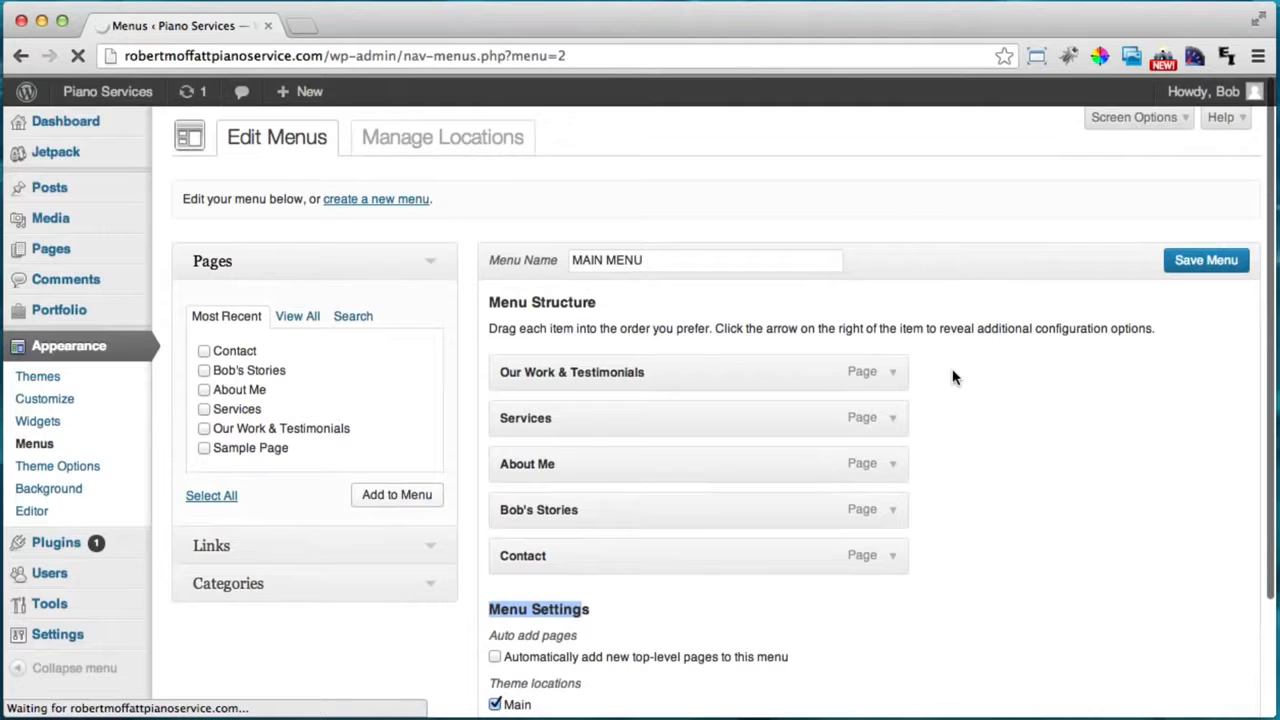
pyautogui.scroll(-2, 953, 377)
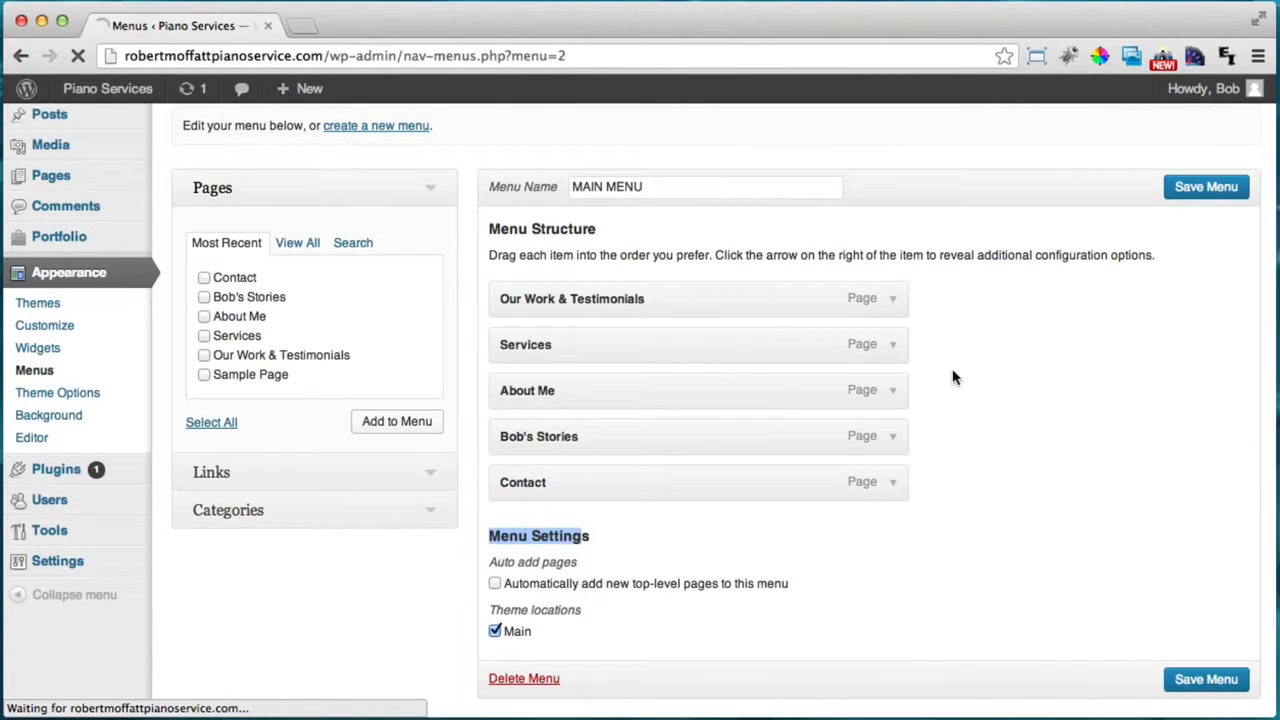
pyautogui.scroll(2, 957, 323)
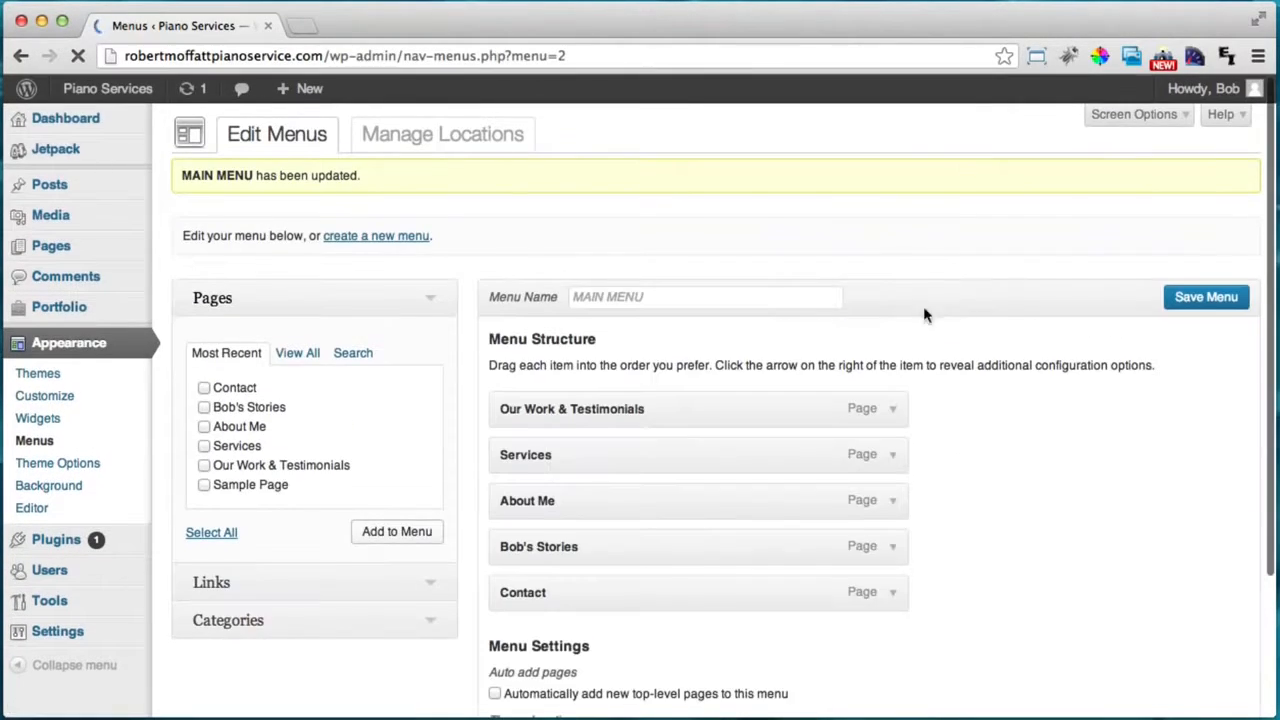
pyautogui.keyDown('super'); pyautogui.click(107, 88); pyautogui.keyUp('super')
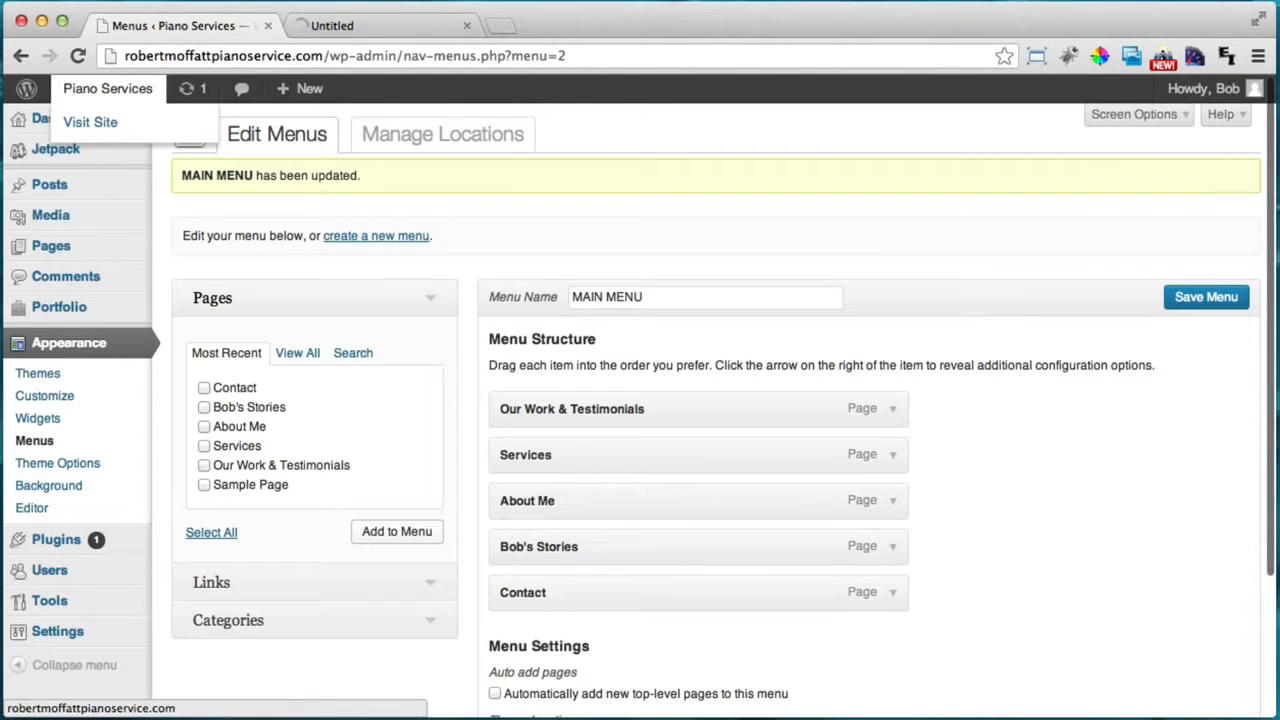
# - Test the new menu on the live site by opening the About Me and Contact pages
pyautogui.click(371, 26)
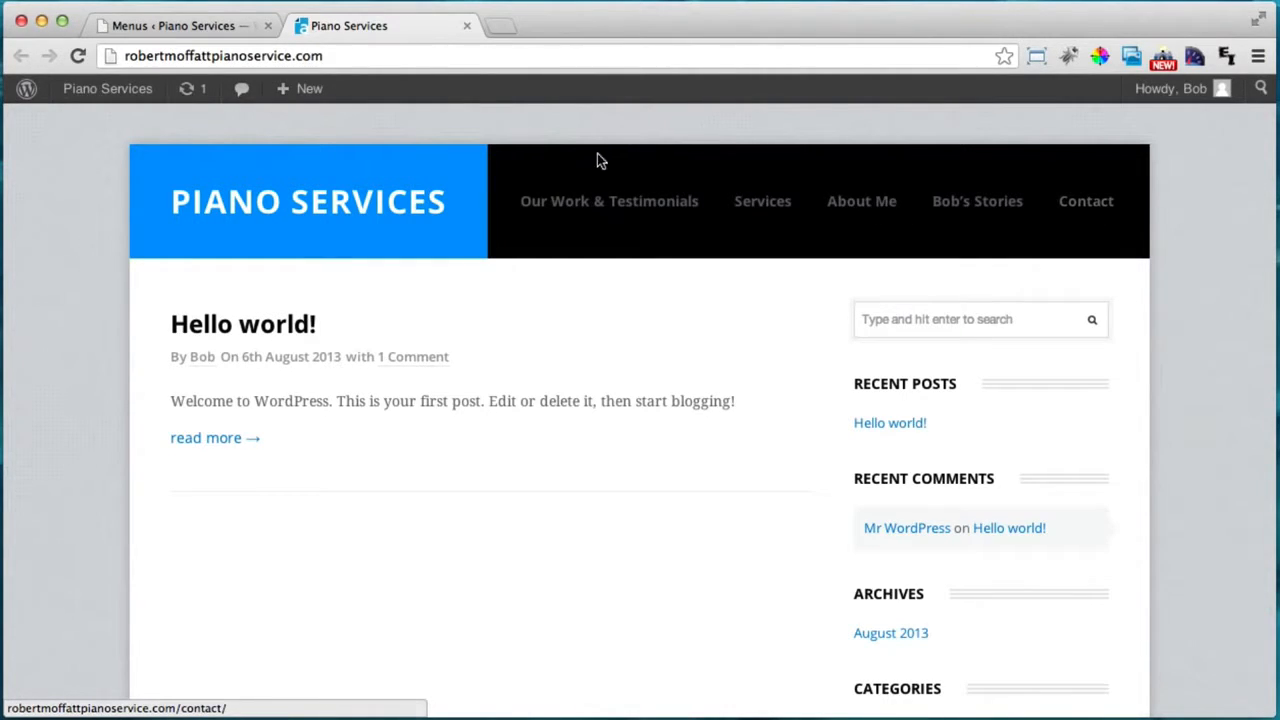
pyautogui.click(852, 210)
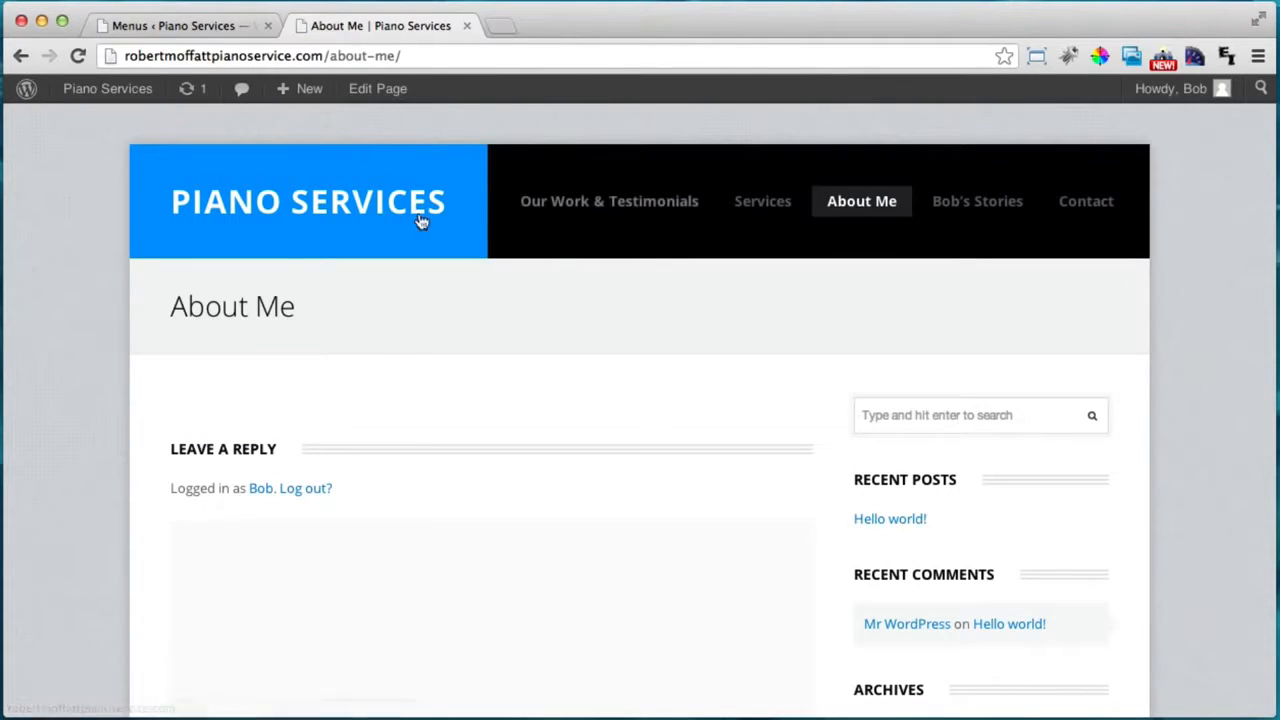
pyautogui.moveTo(171, 303); pyautogui.dragTo(306, 310)
pyautogui.click(320, 315)
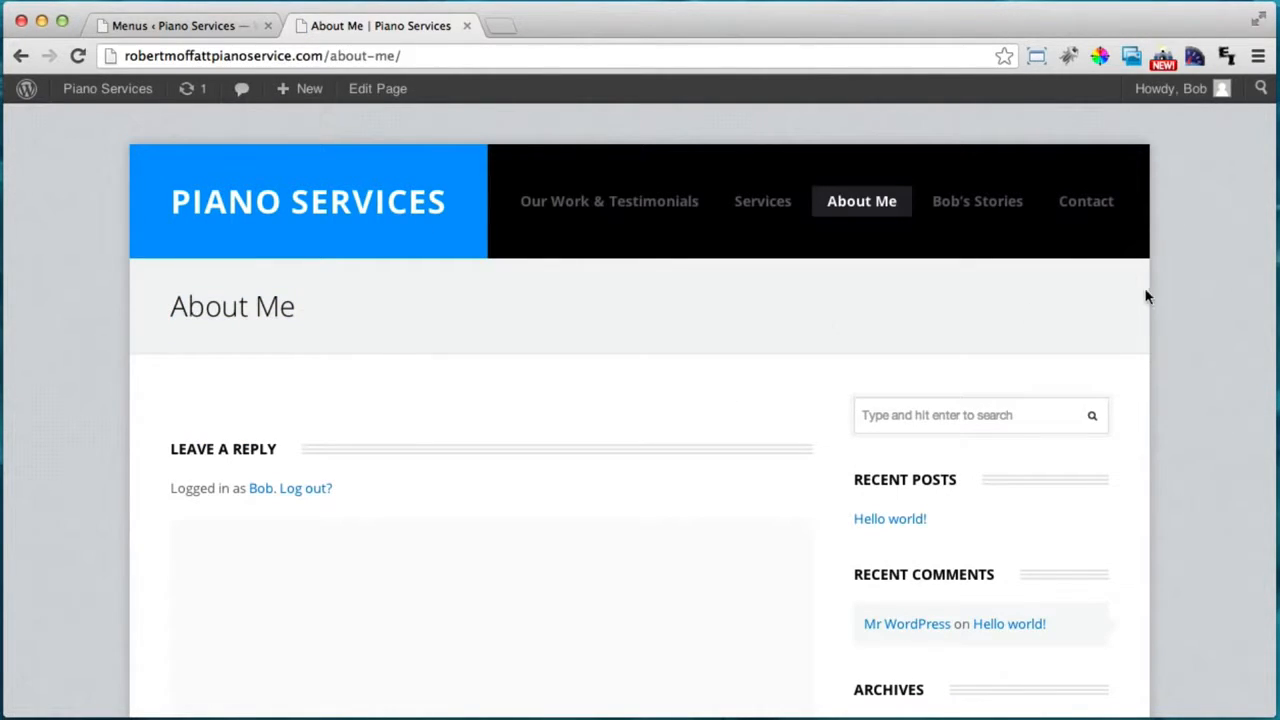
pyautogui.click(1100, 203)
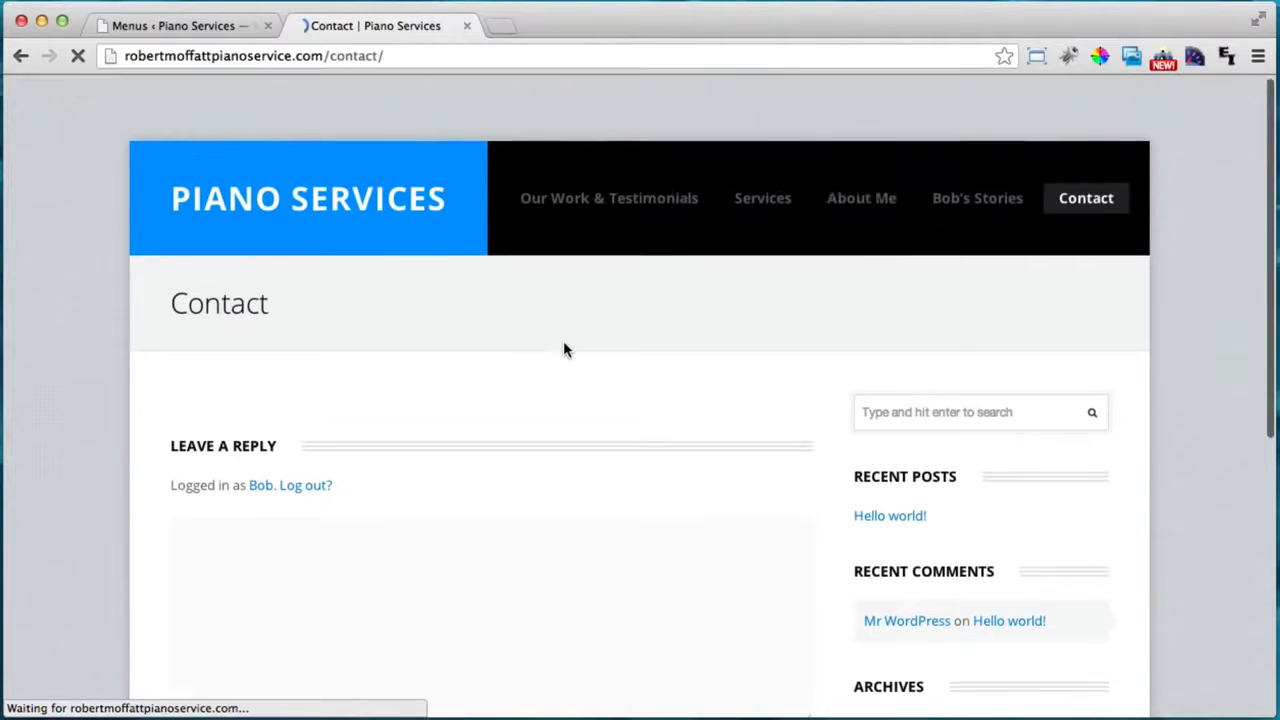
pyautogui.scroll(-5, 563, 349)
pyautogui.scroll(5, 563, 349)
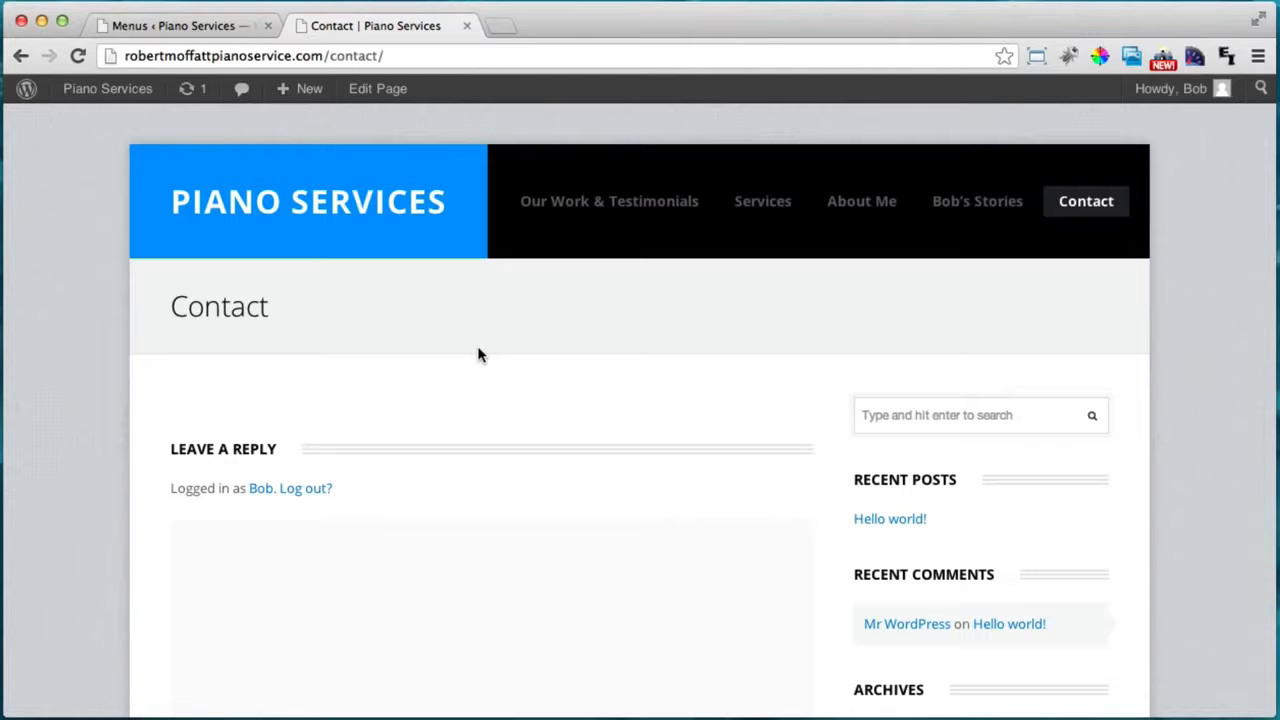
pyautogui.click(864, 210)
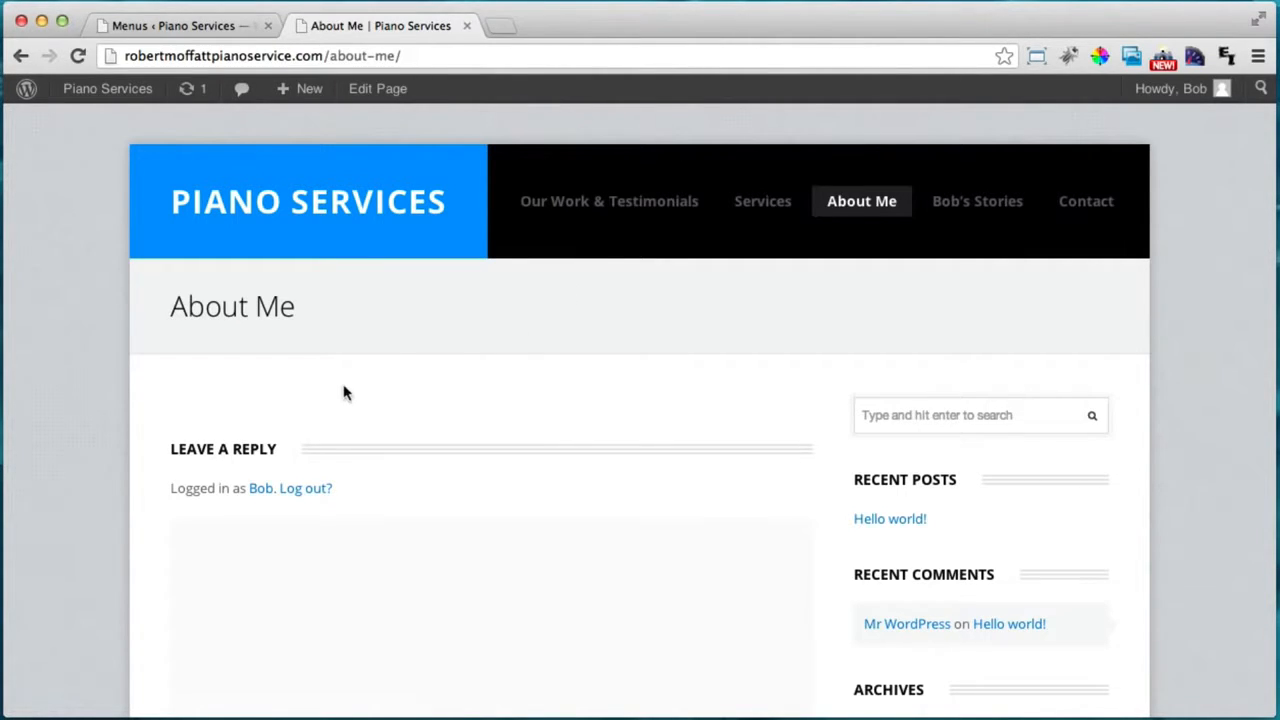
pyautogui.scroll(-1, 355, 500)
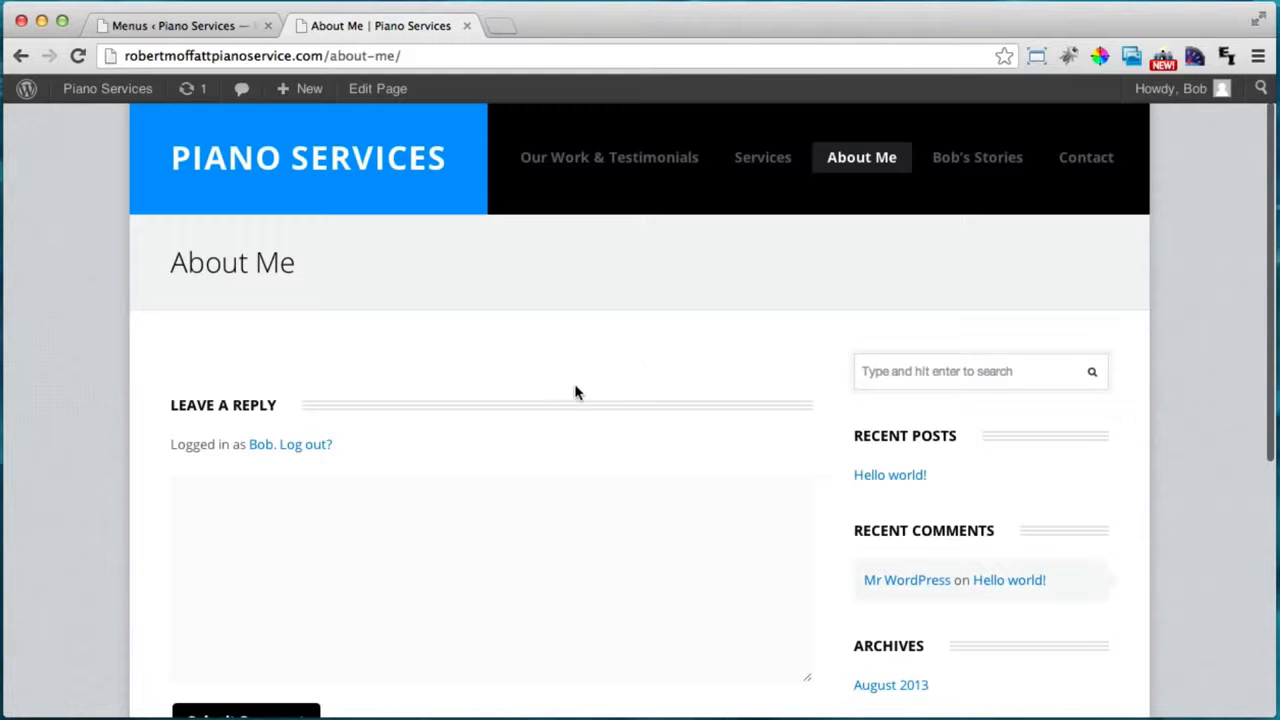
pyautogui.scroll(1, 574, 385)
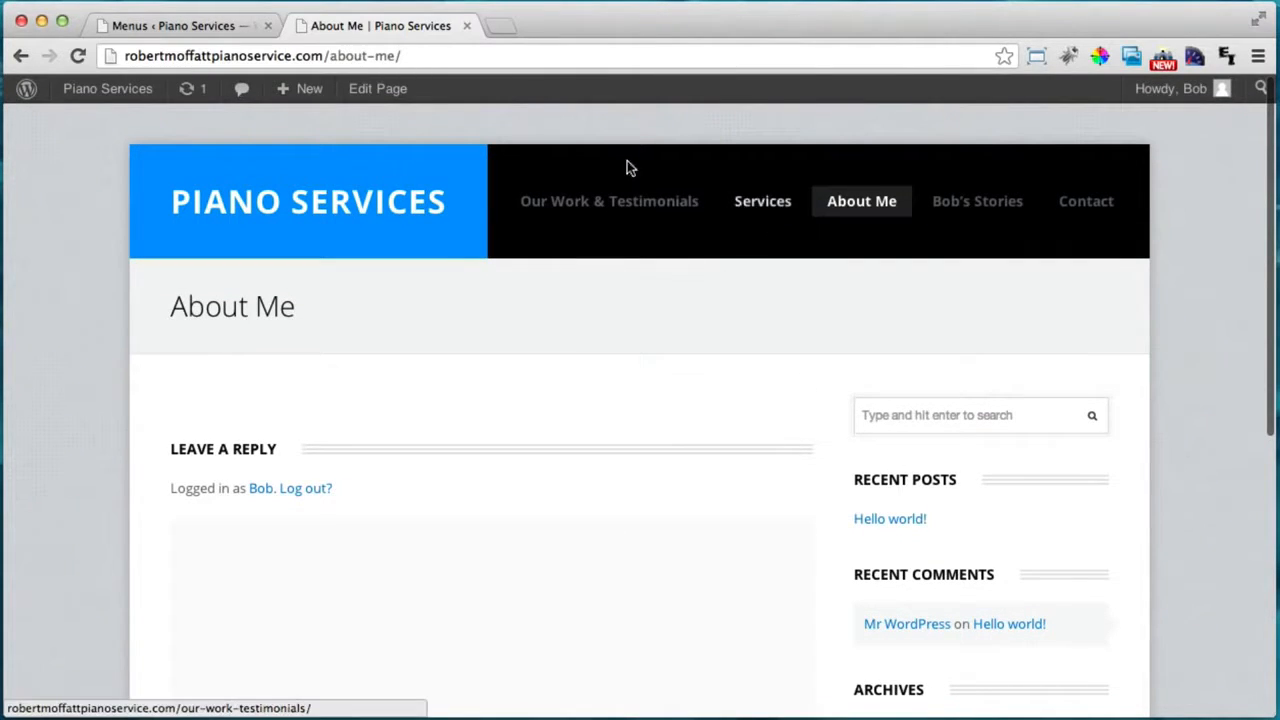
# - Close the site tab and open the All Pages list
pyautogui.click(466, 26)
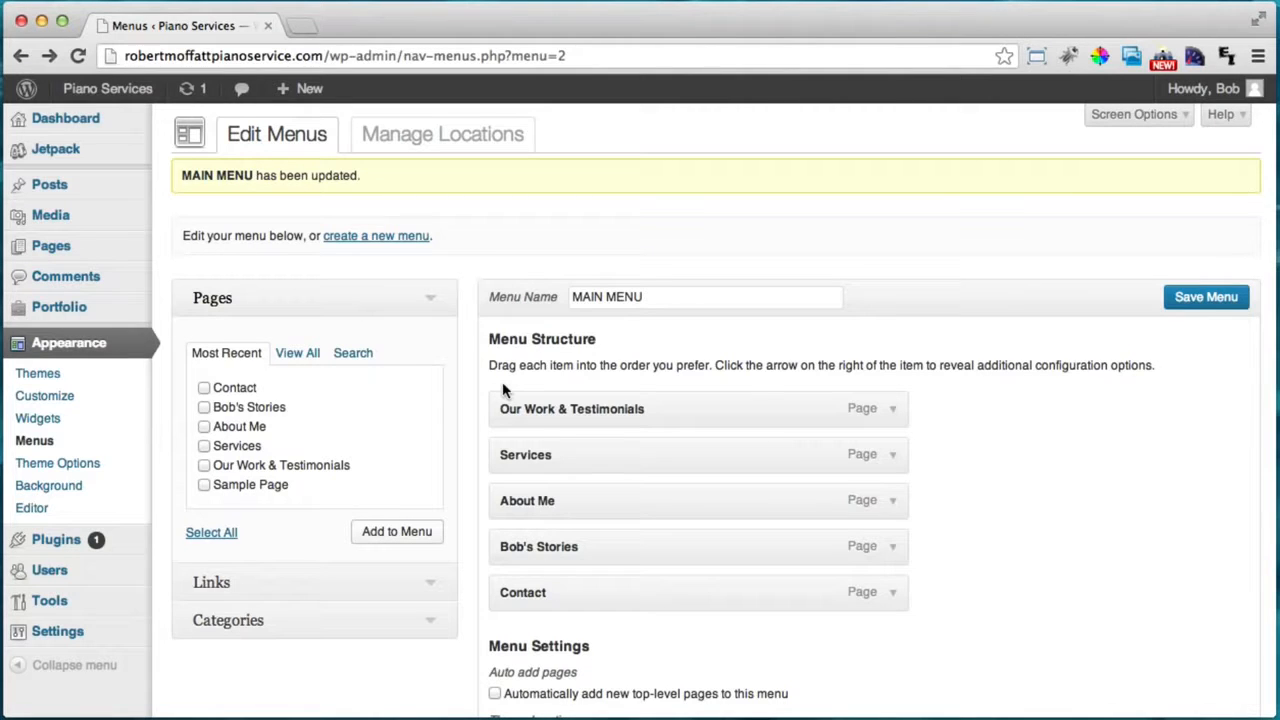
pyautogui.click(53, 251)
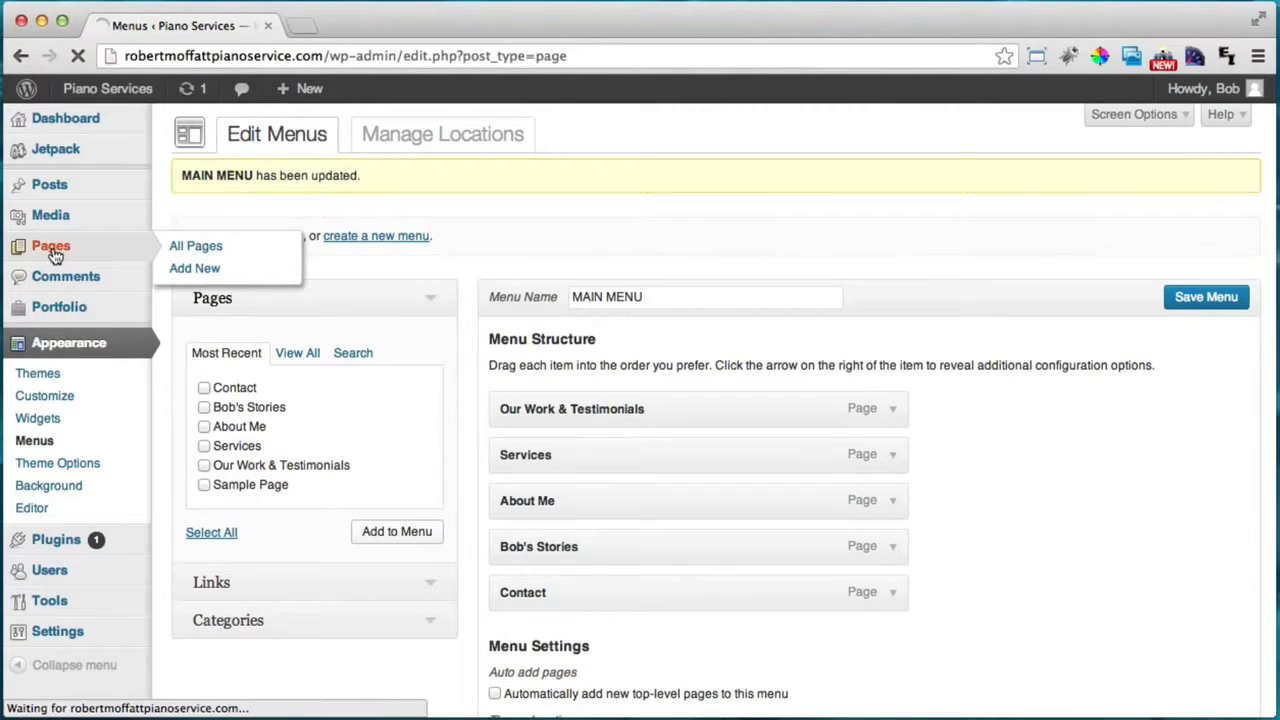
pyautogui.moveTo(252, 283)
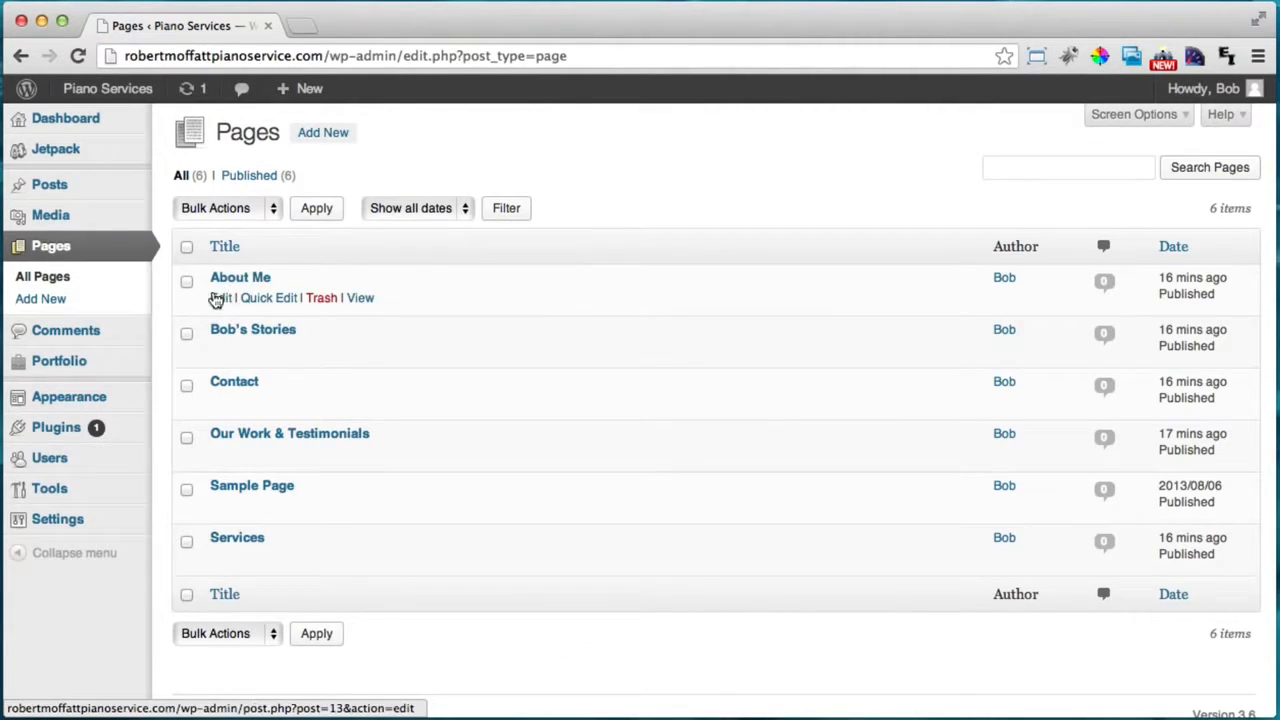
# - Paste the piano technician's biography from TextEdit into the About Me page body and update it
pyautogui.click(218, 302)
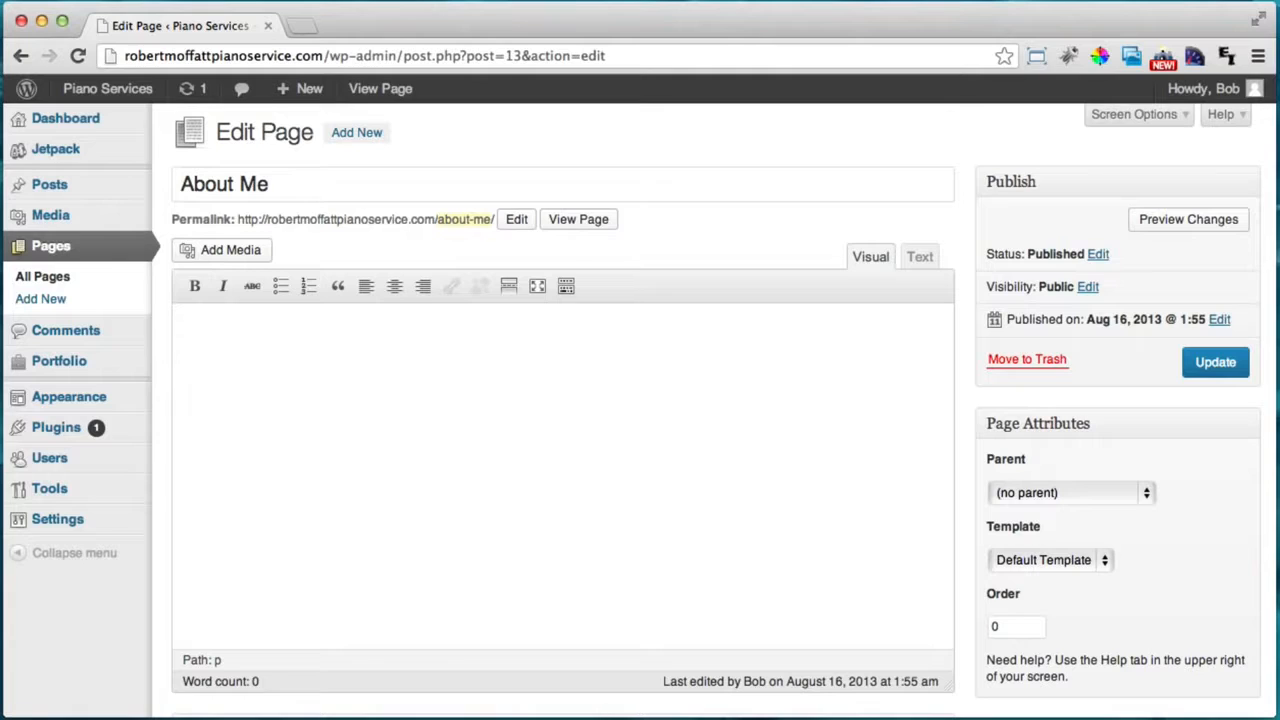
pyautogui.press('super+Tab')
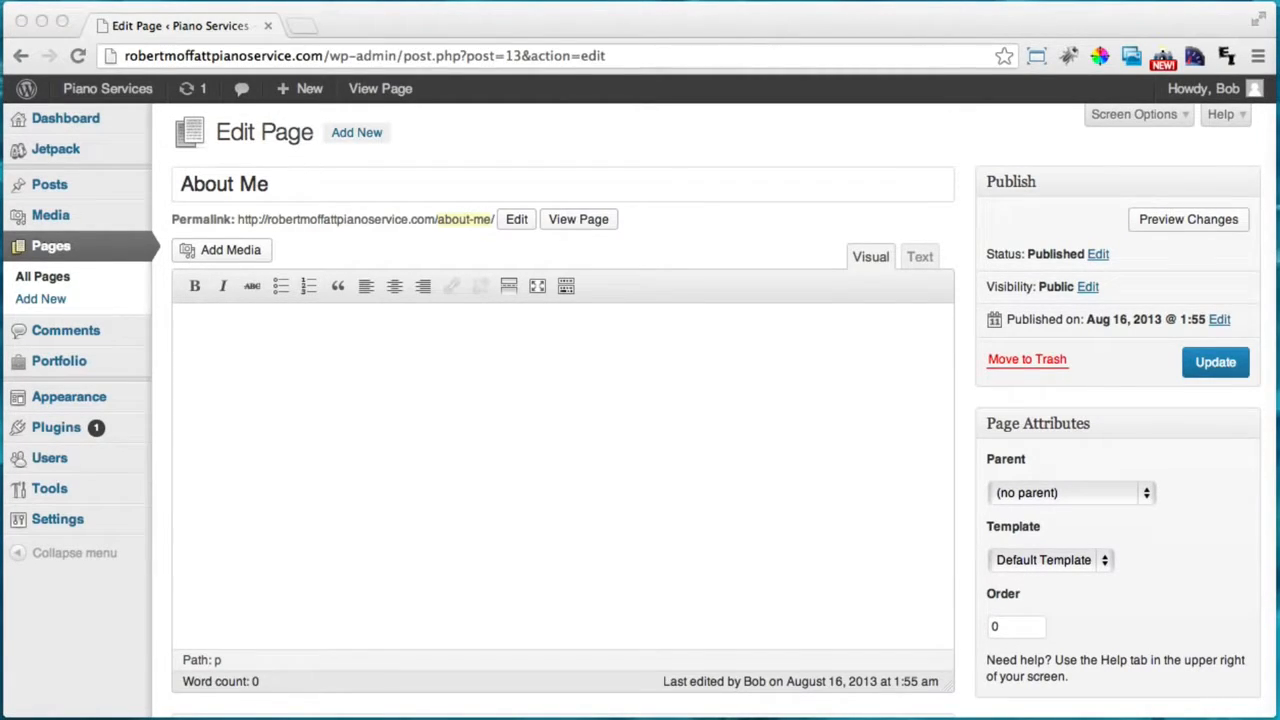
pyautogui.click(302, 405)
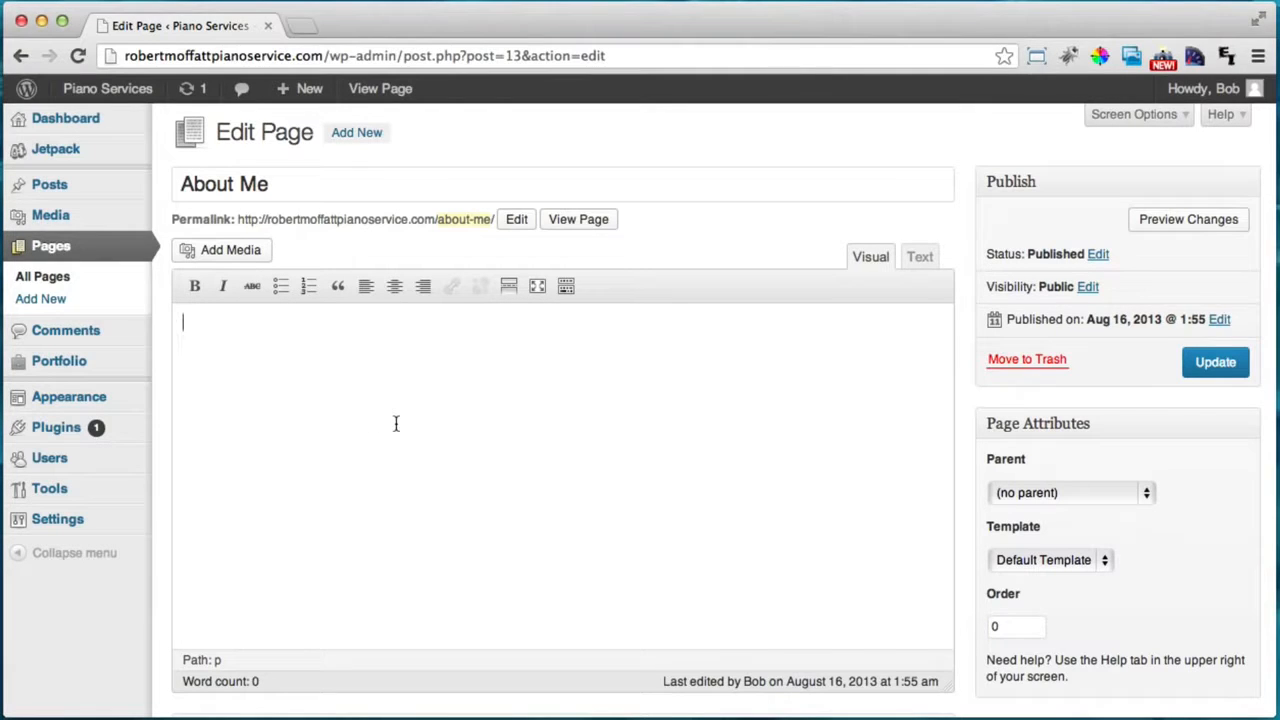
pyautogui.write("Bob has 40 years experience in the piano technology field. A native Calgarian, Bob received his initial training with Yamaha Canada. Bob was picked to be one of five successful candidates after a nation wide search by Yamaha. This intense one year training program was the last to be offered by Yamaha, which set the stage for Bob's career as a piano technician. Bob's thirst for knowledge has never diminished, in fact it has grown, giving Bob great proficient in all aspects of piano technology and acoustic keyboard instruments. His affiliation with great mentors, concert pianists and training with Steinway, New York was key to honing his piano technology and diagnostic skills. Bob, along with his brother Gordon, a master piano rebuilder and refinisher, ran the only private trade school for piano technology in Canada, founded in 1978 by Hal T. M. Lyne. Bob, trained both his sons. Following in their fathers' footsteps, Matthew is successfully running his own Piano tuning and repair business in Calgary and Jesse is Manager of Collections and Artifact Care at the famed National Music Centre in Calgary. Truly a family affair!")
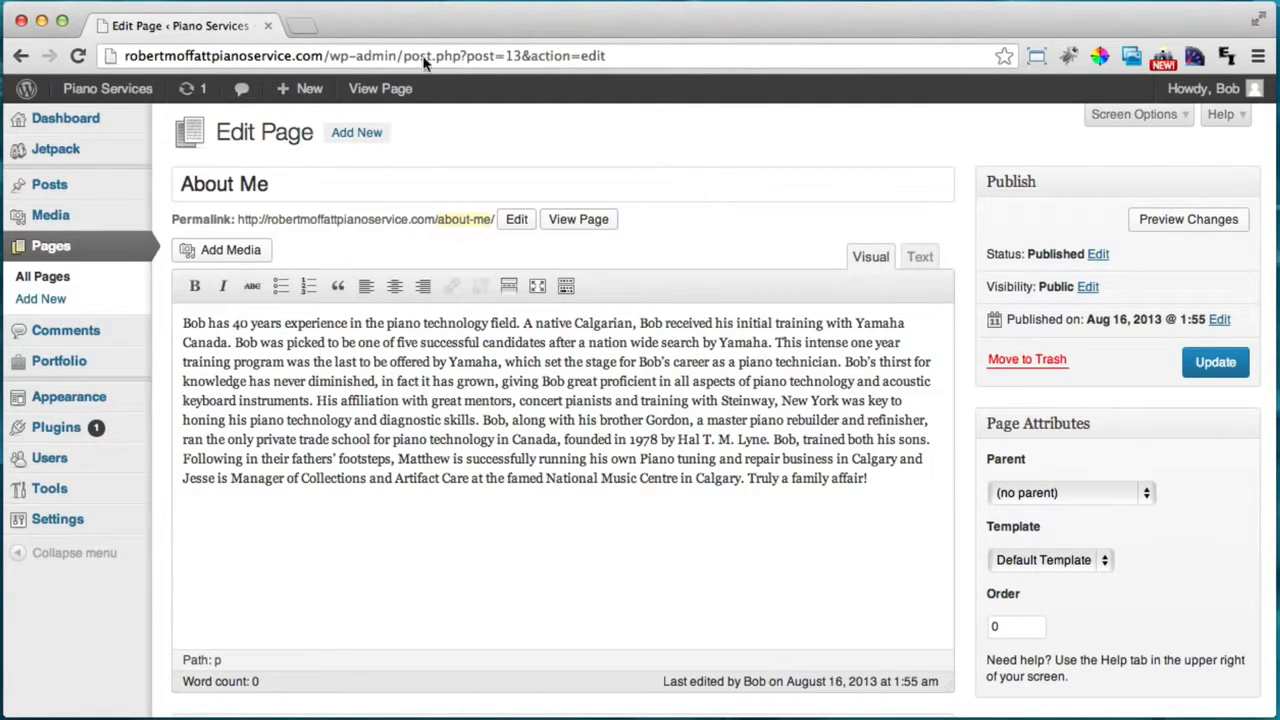
pyautogui.click(1216, 366)
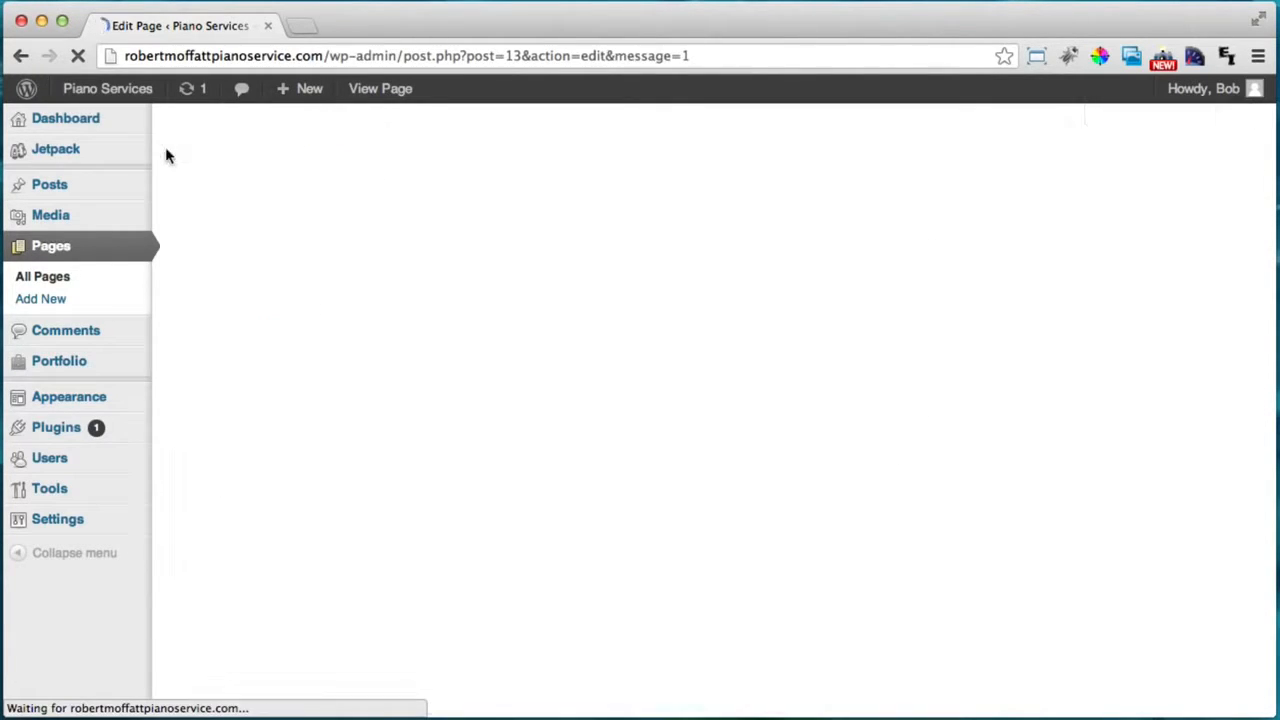
# - Read through the About Me biography on the live site, then go back to the page editor
pyautogui.keyDown('super'); pyautogui.click(108, 92); pyautogui.keyUp('super')
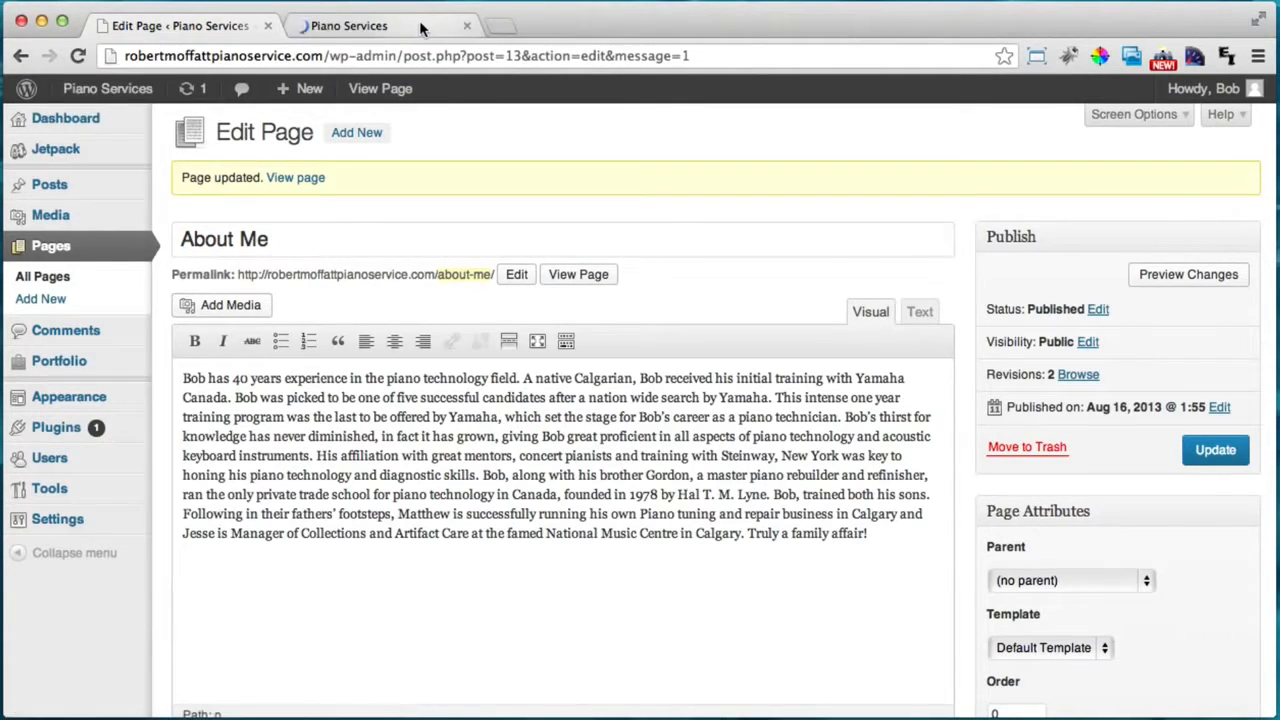
pyautogui.click(419, 25)
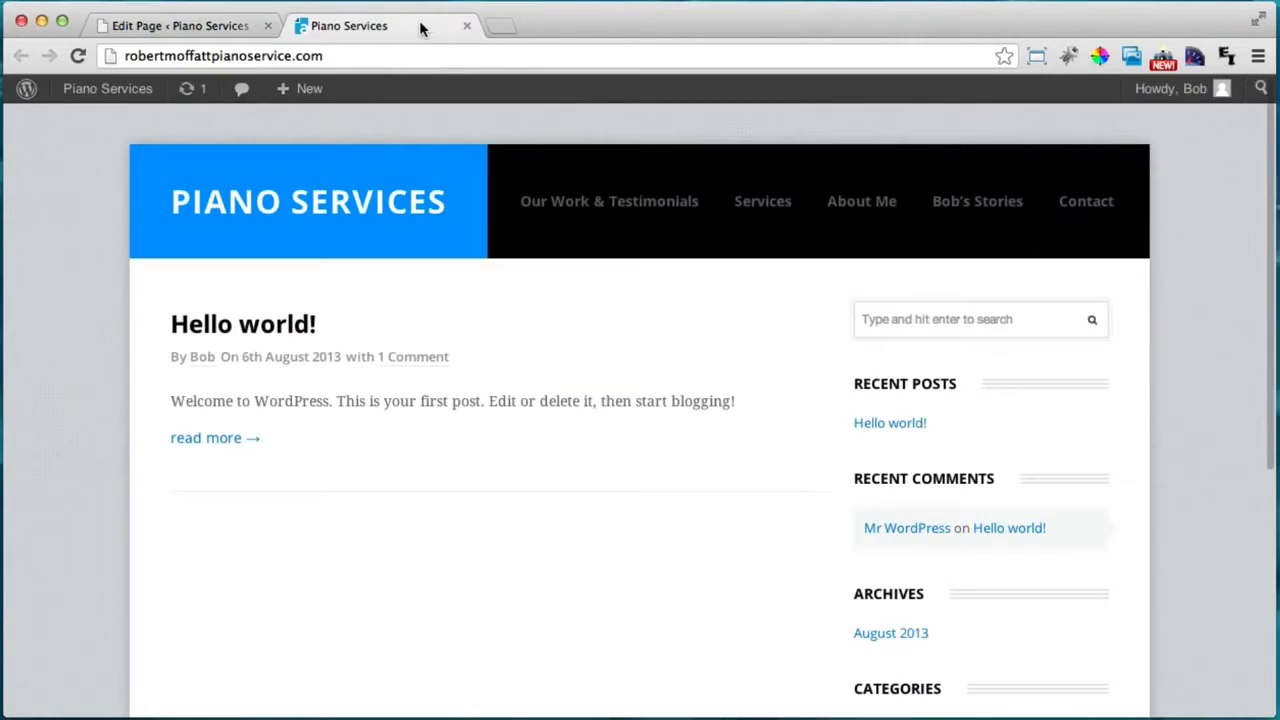
pyautogui.click(860, 211)
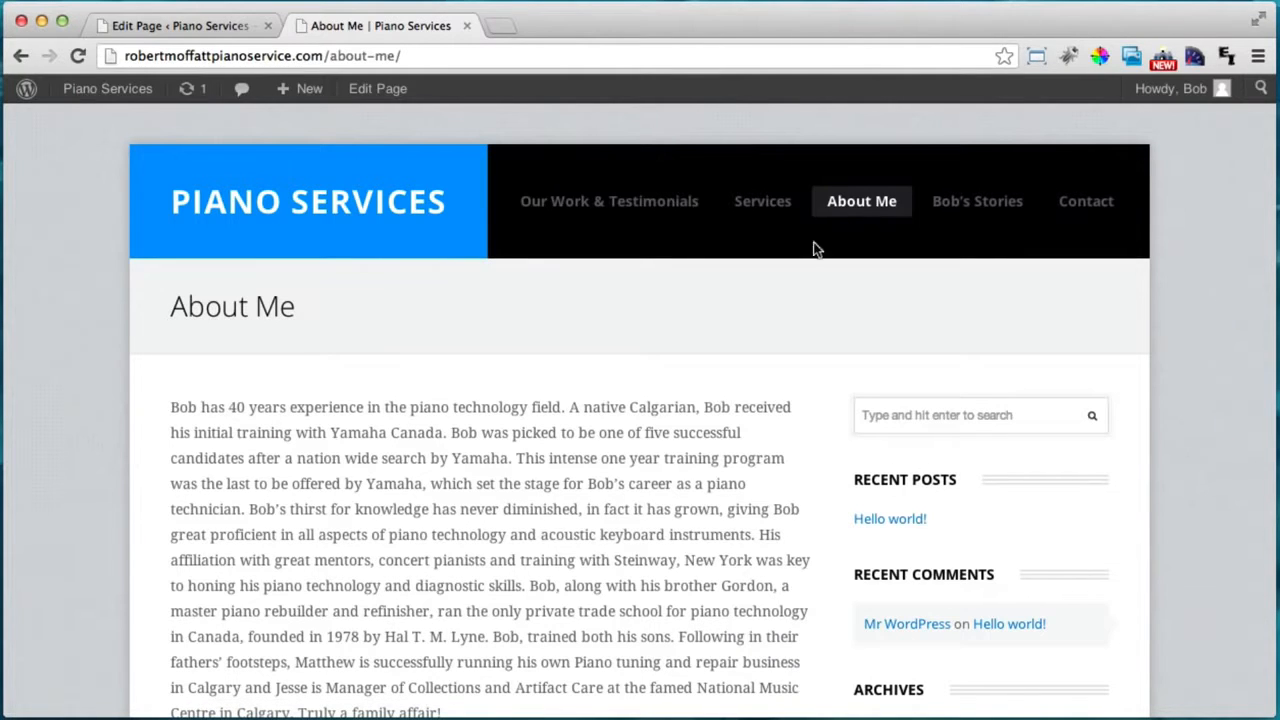
pyautogui.scroll(-3, 624, 365)
pyautogui.scroll(1, 624, 362)
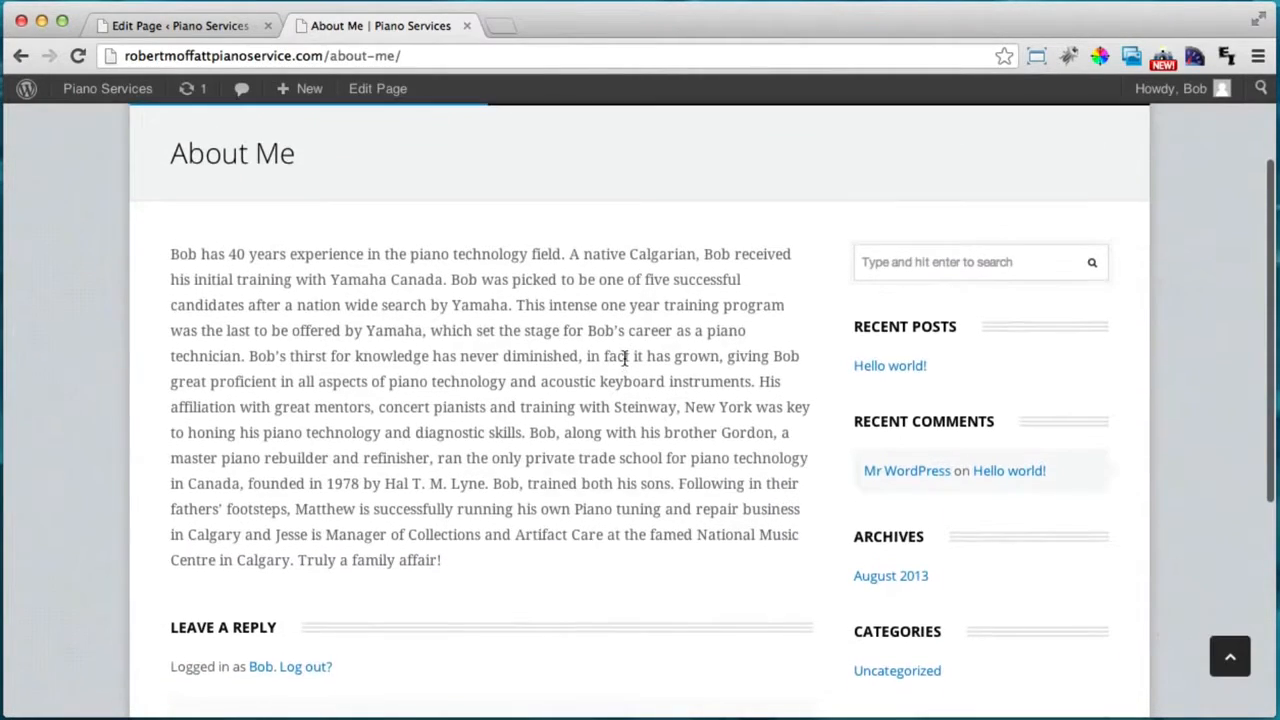
pyautogui.scroll(-1, 624, 358)
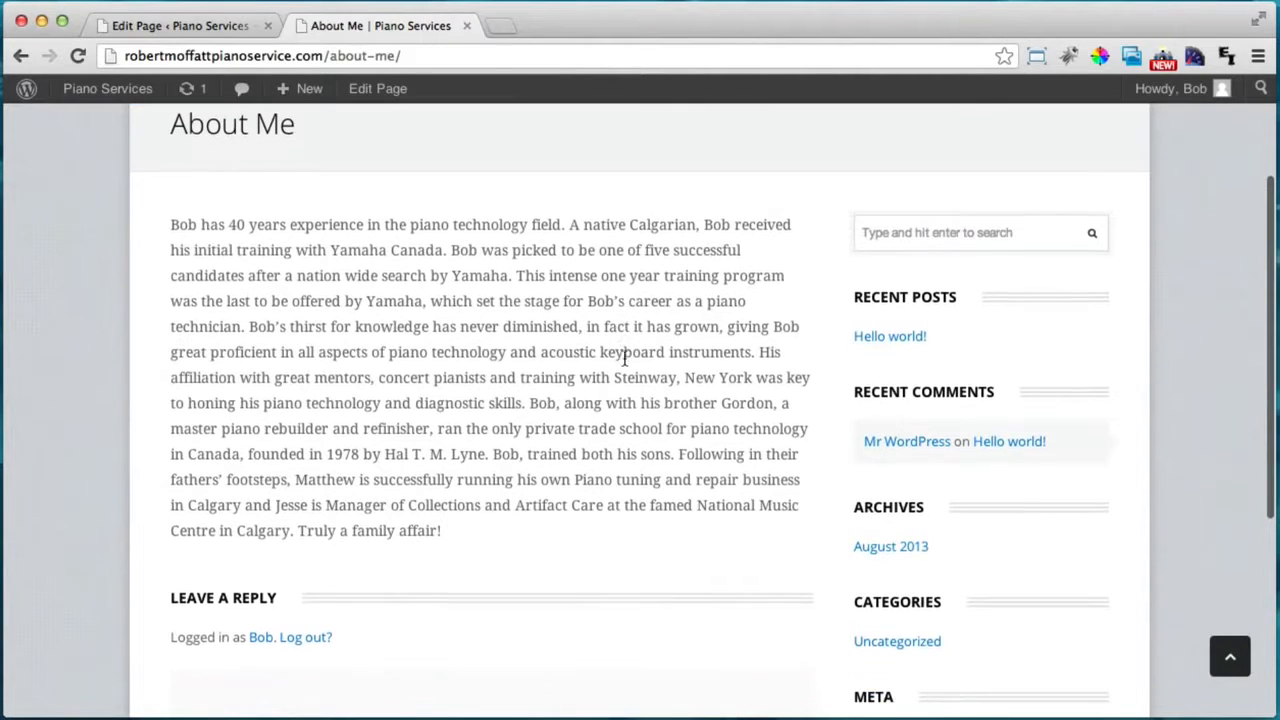
pyautogui.doubleClick(876, 296)
pyautogui.doubleClick(895, 391)
pyautogui.scroll(-3, 894, 393)
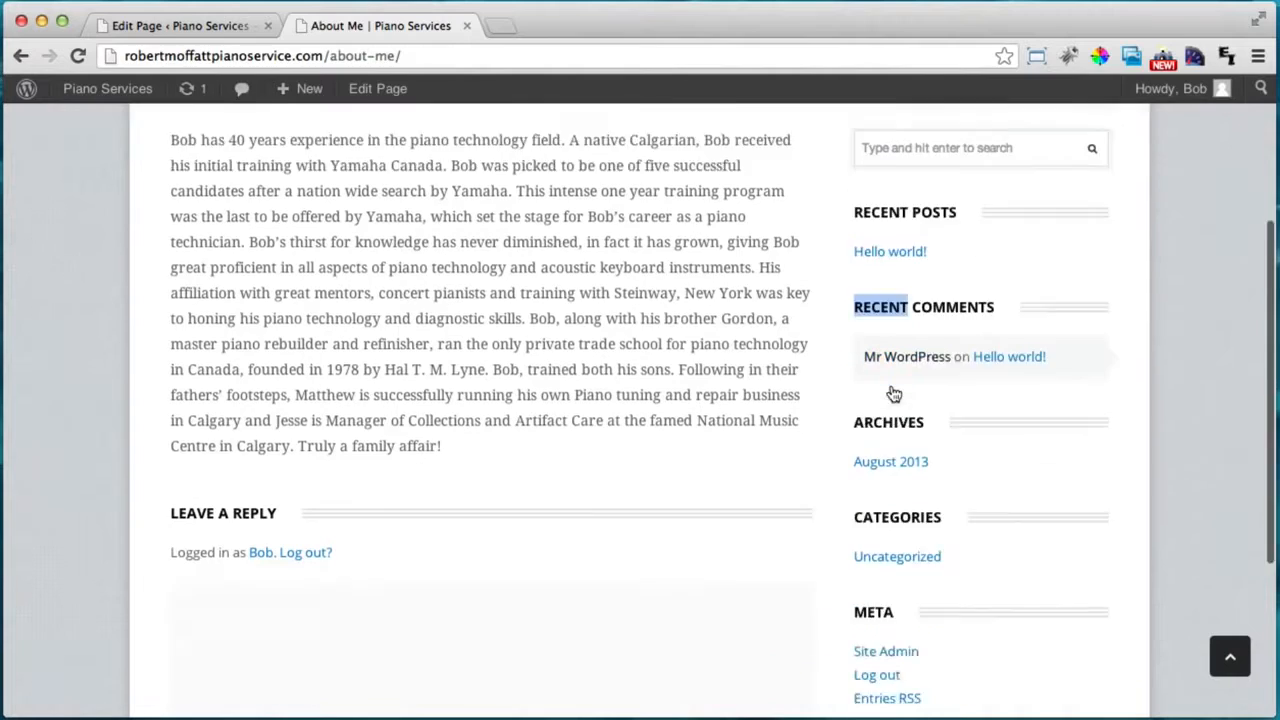
pyautogui.scroll(-2, 894, 393)
pyautogui.moveTo(178, 445); pyautogui.dragTo(280, 465)
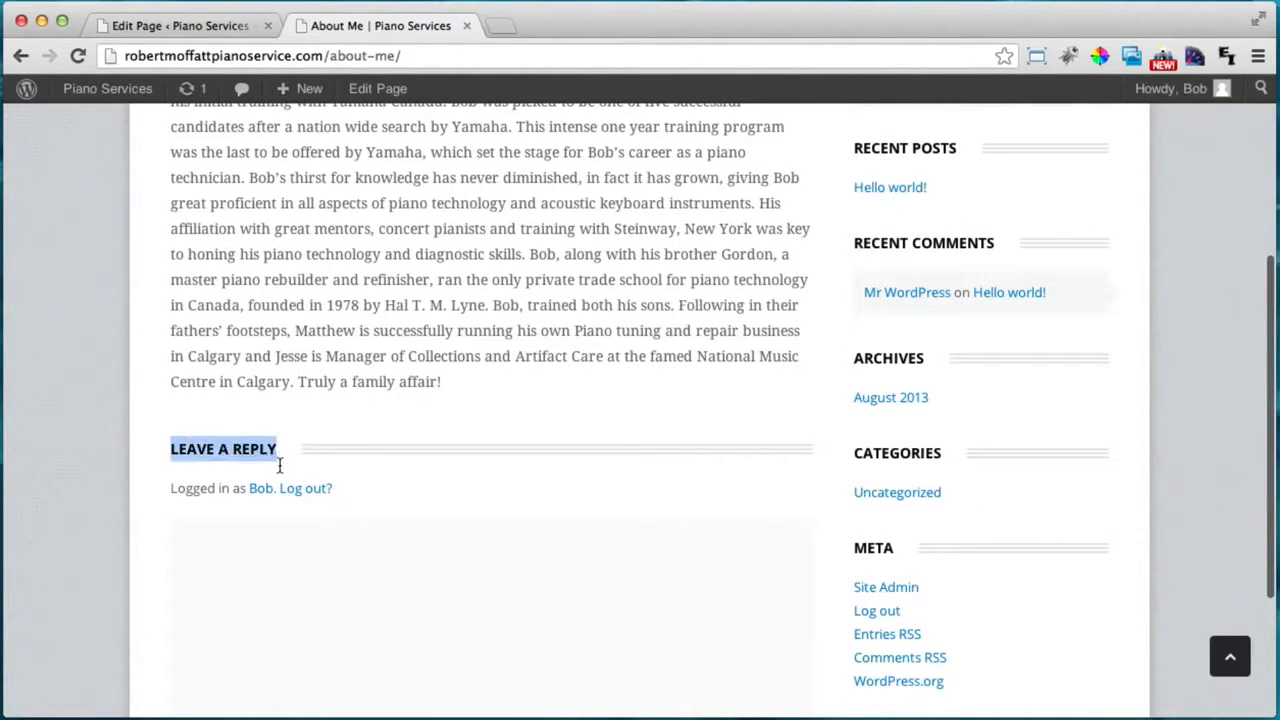
pyautogui.scroll(-5, 431, 543)
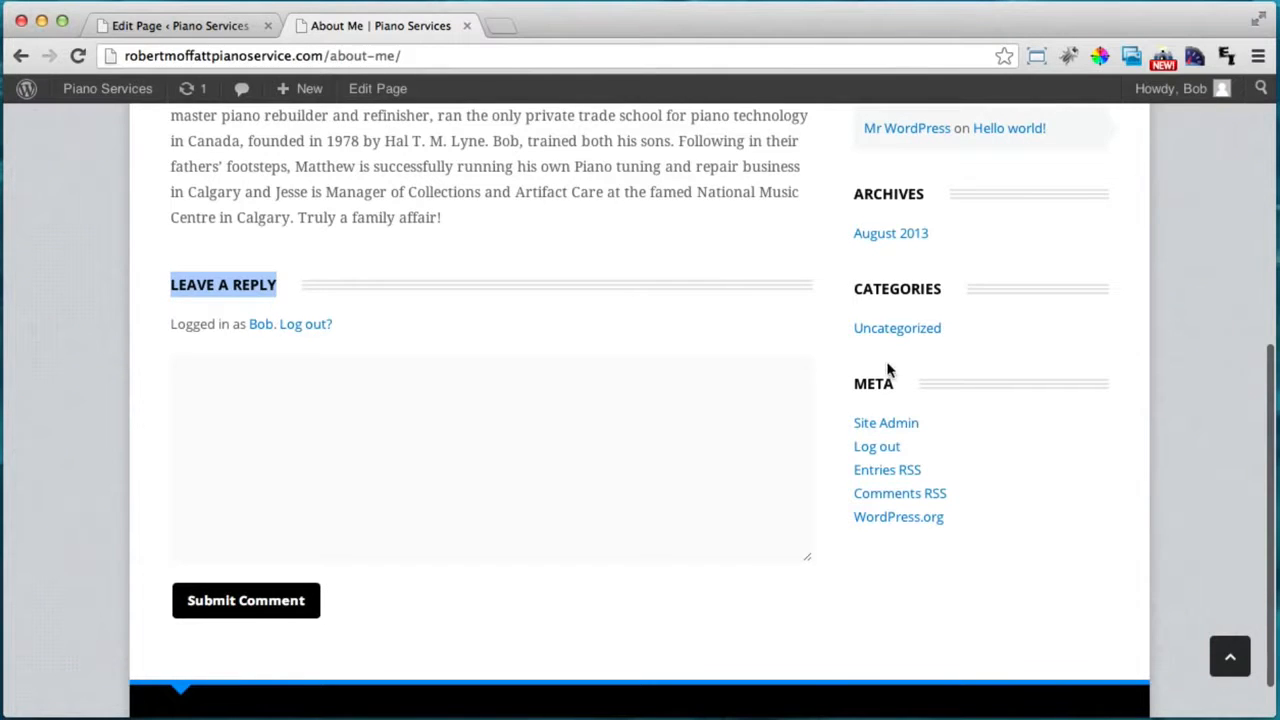
pyautogui.scroll(1, 889, 372)
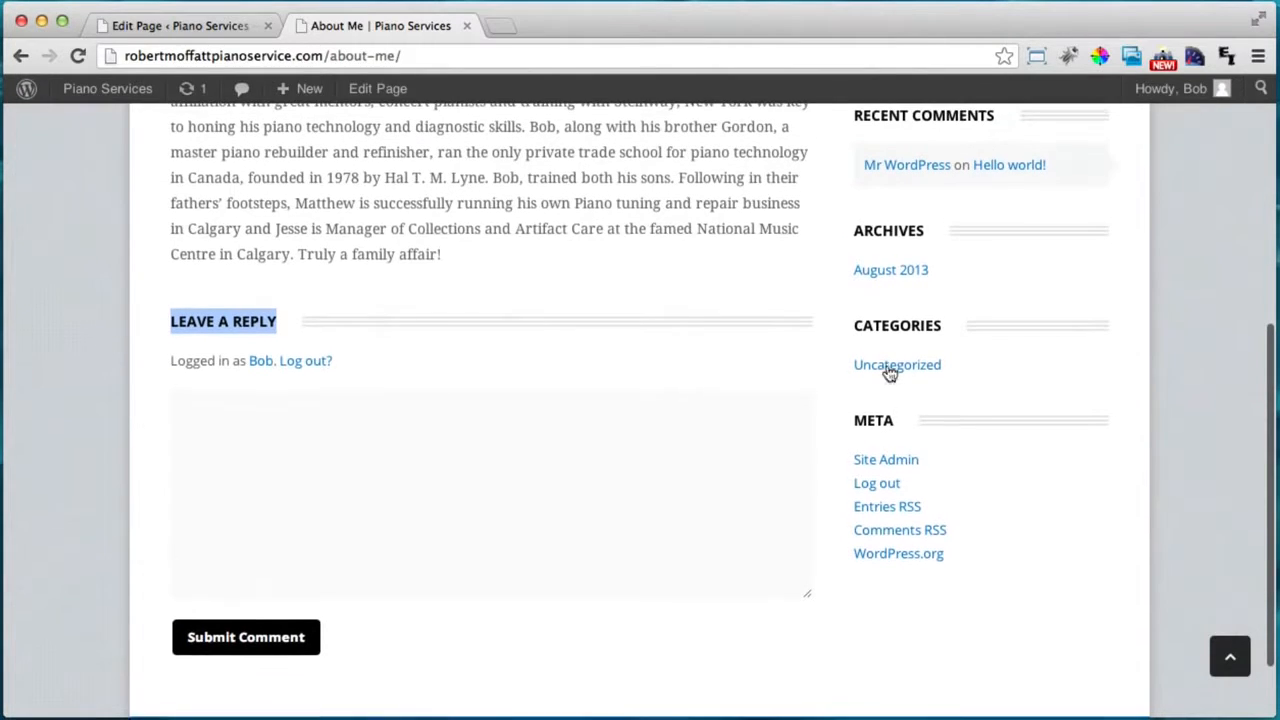
pyautogui.click(230, 26)
pyautogui.scroll(-2, 1052, 503)
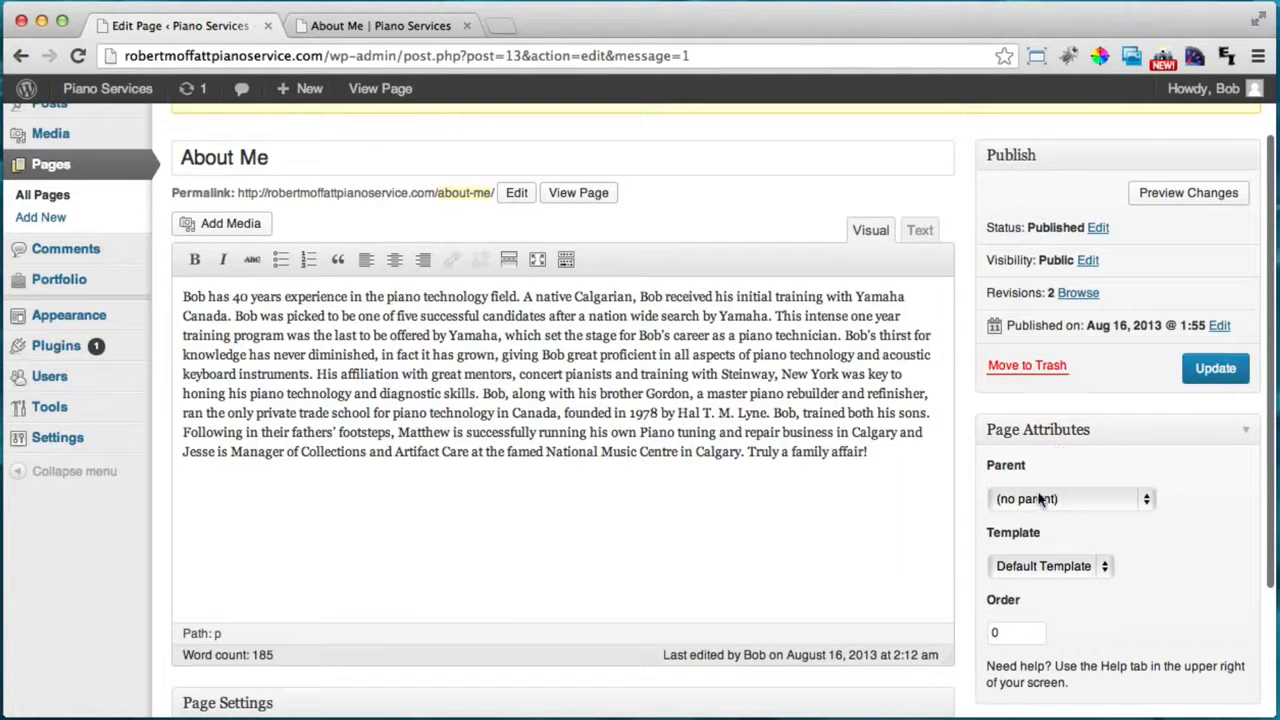
# - Set the About Me page template to Full-Width and update the page
pyautogui.click(1078, 563)
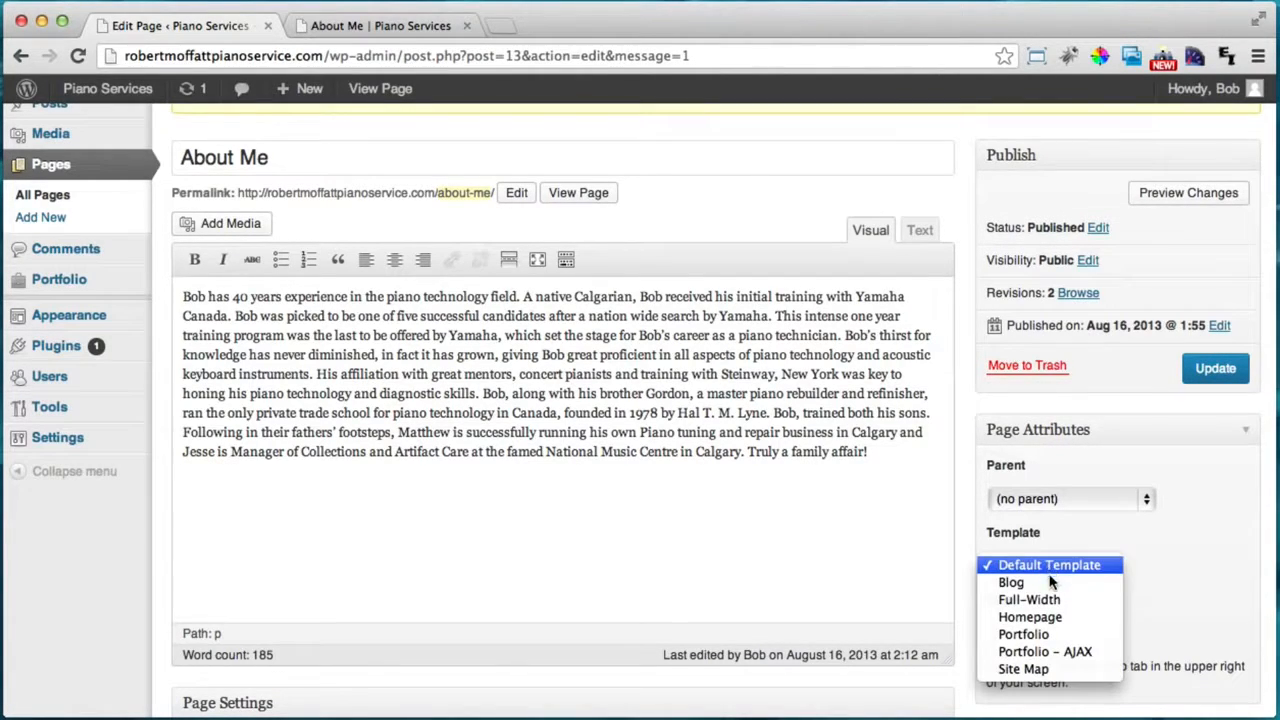
pyautogui.click(1053, 600)
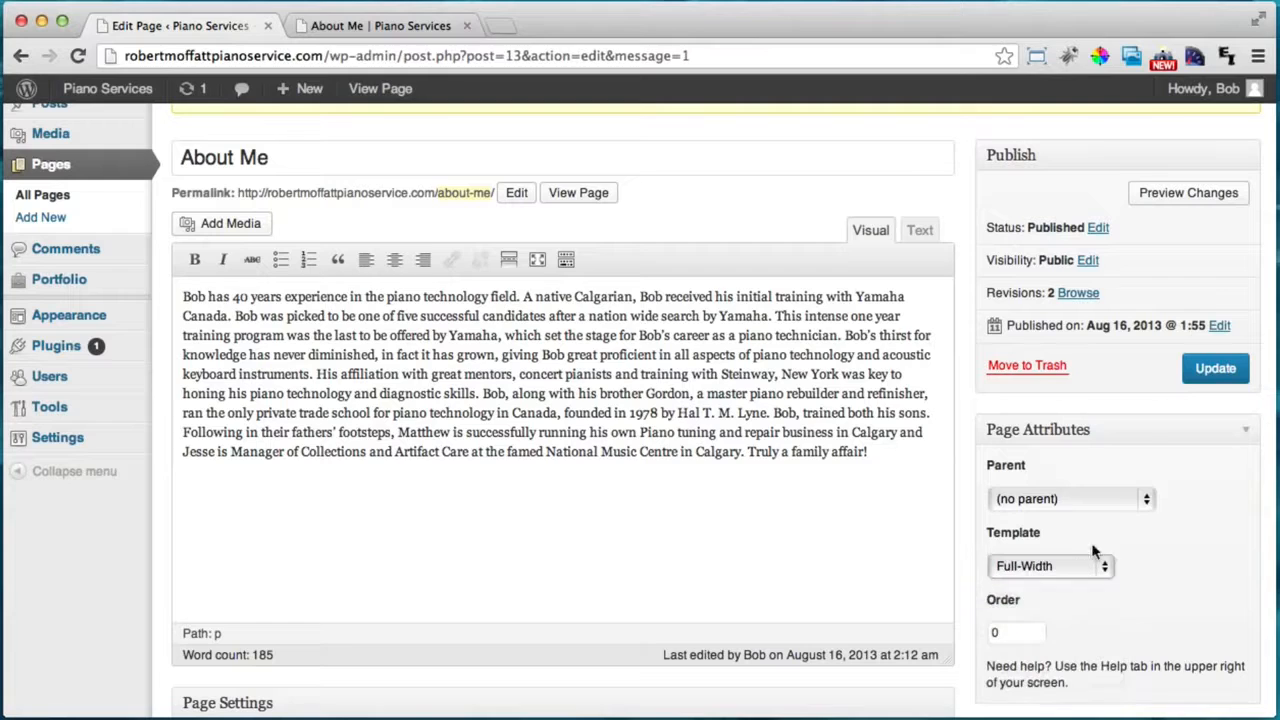
pyautogui.click(1209, 369)
# - Reload the live About Me page to check the full-width layout, then return to the editor
pyautogui.click(352, 25)
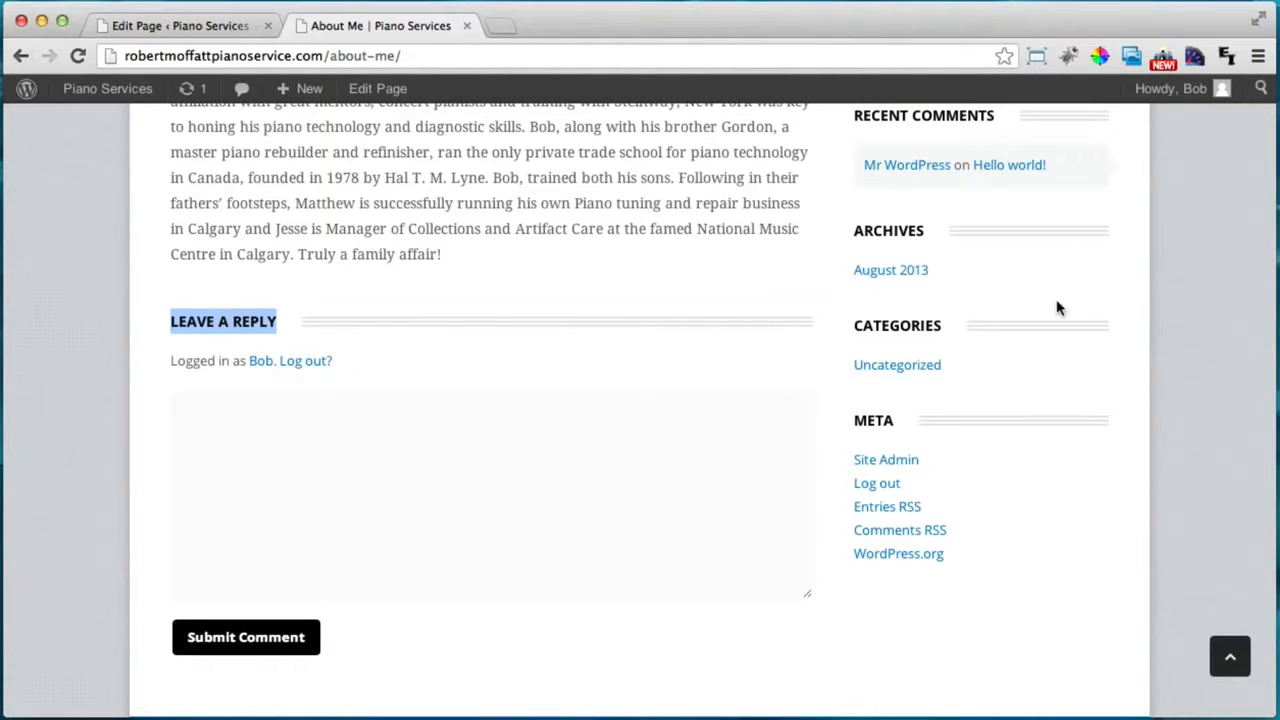
pyautogui.click(502, 193)
pyautogui.scroll(3, 490, 190)
pyautogui.click(78, 57)
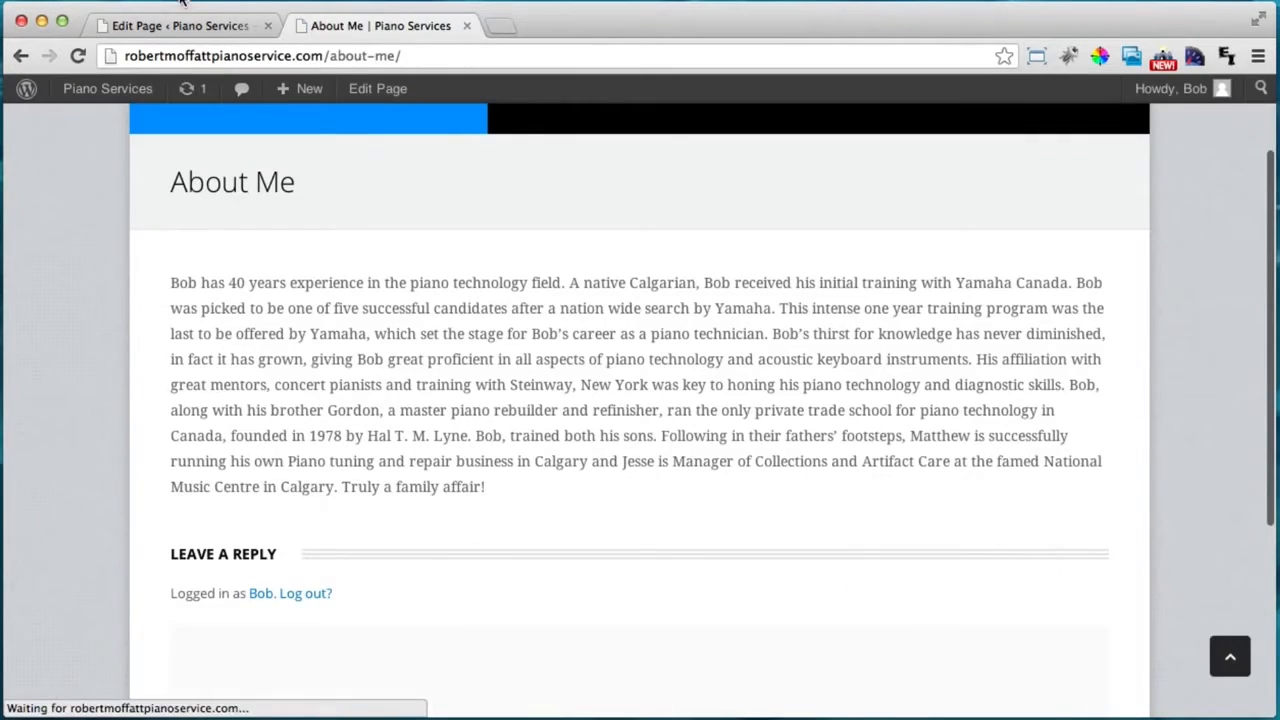
pyautogui.click(170, 27)
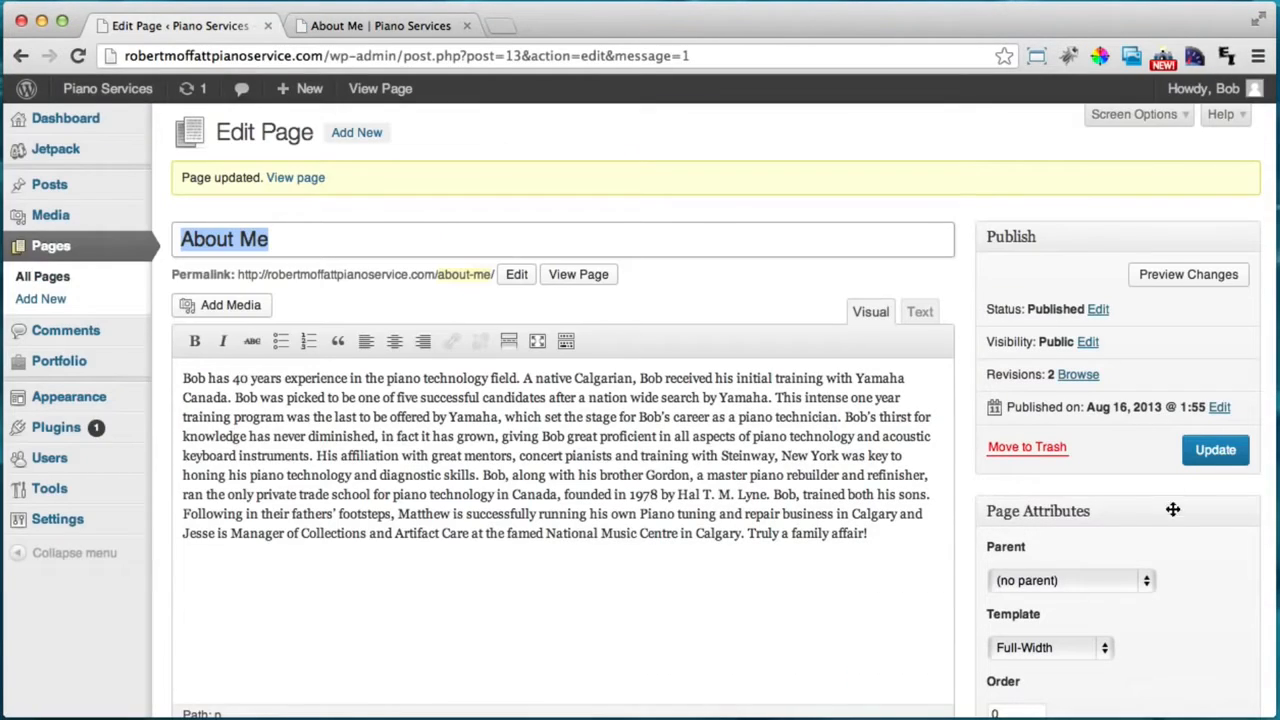
pyautogui.click(308, 27)
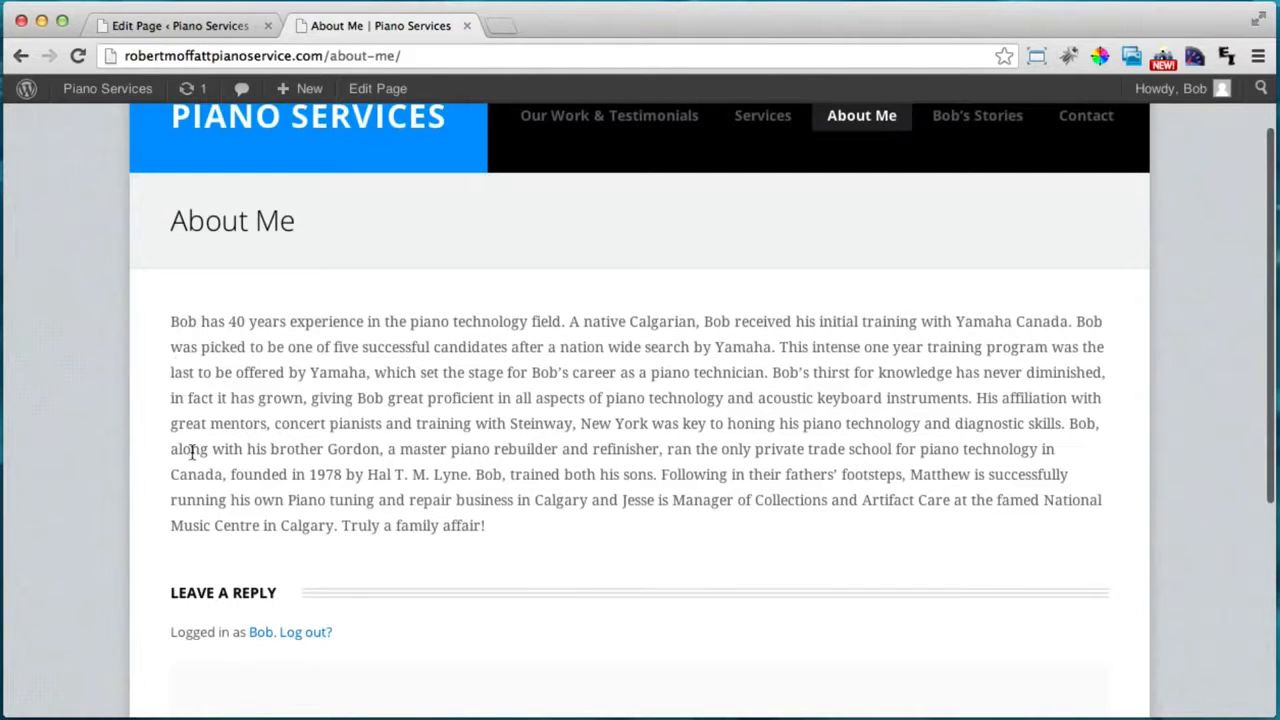
pyautogui.scroll(-3, 1050, 428)
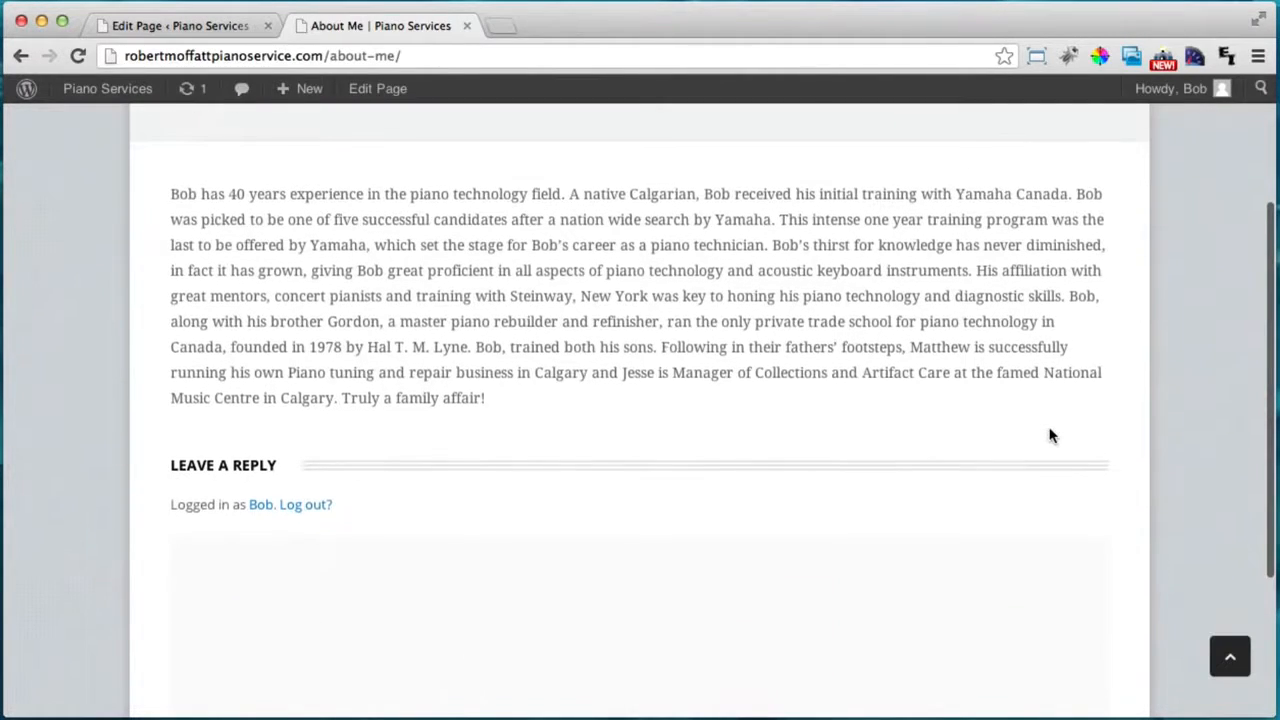
pyautogui.scroll(-1, 1050, 435)
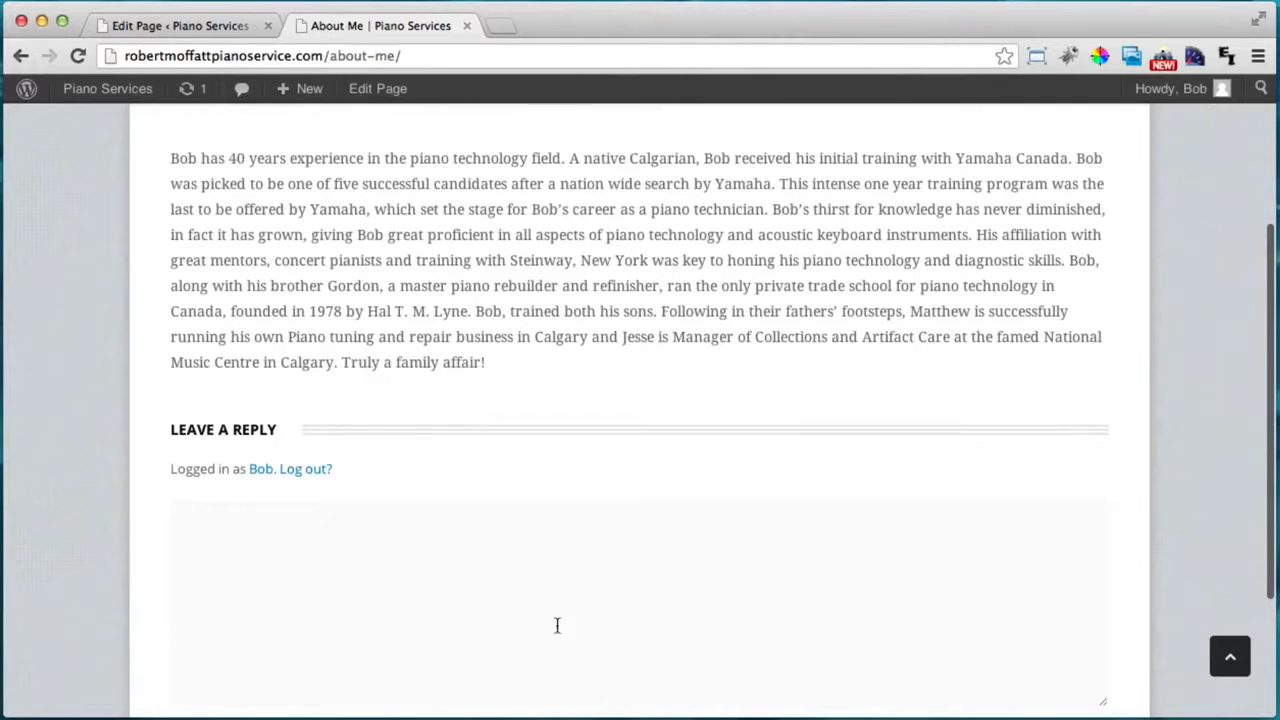
pyautogui.click(305, 586)
pyautogui.scroll(-3, 719, 529)
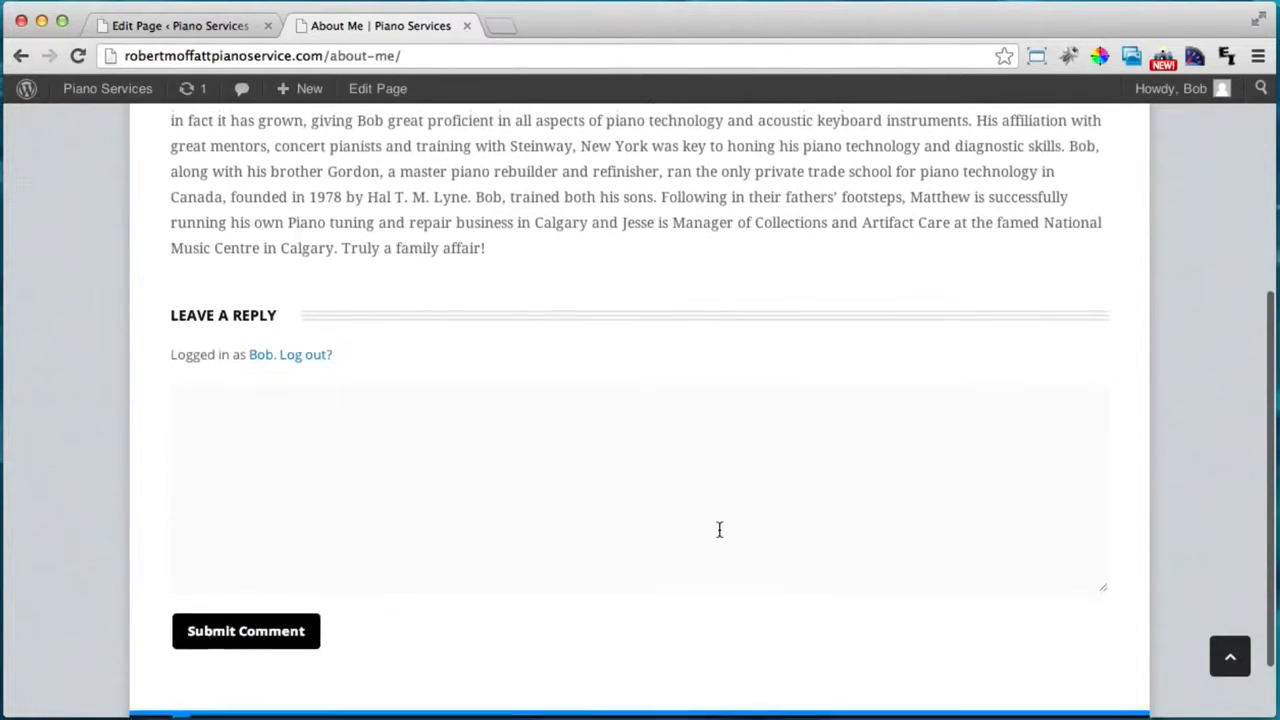
pyautogui.click(197, 27)
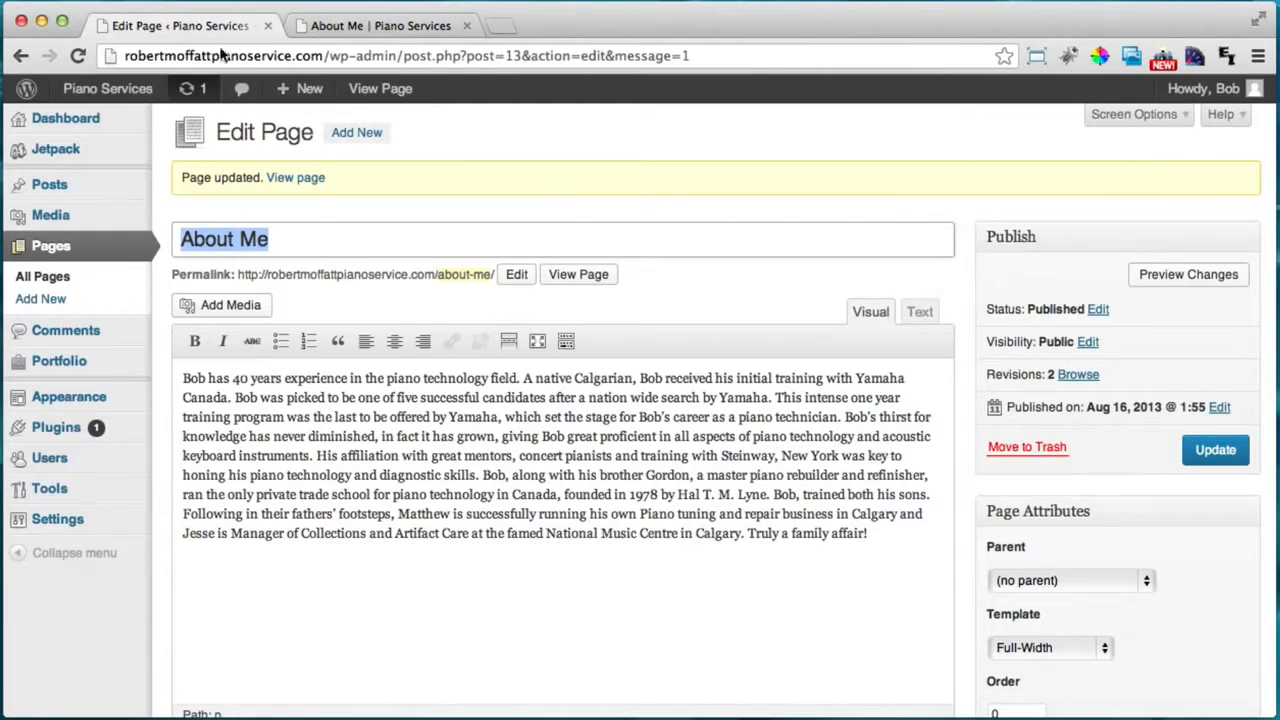
# - Turn off comments and trackbacks/pingbacks for the About Me page and update it
pyautogui.click(961, 195)
pyautogui.click(1172, 116)
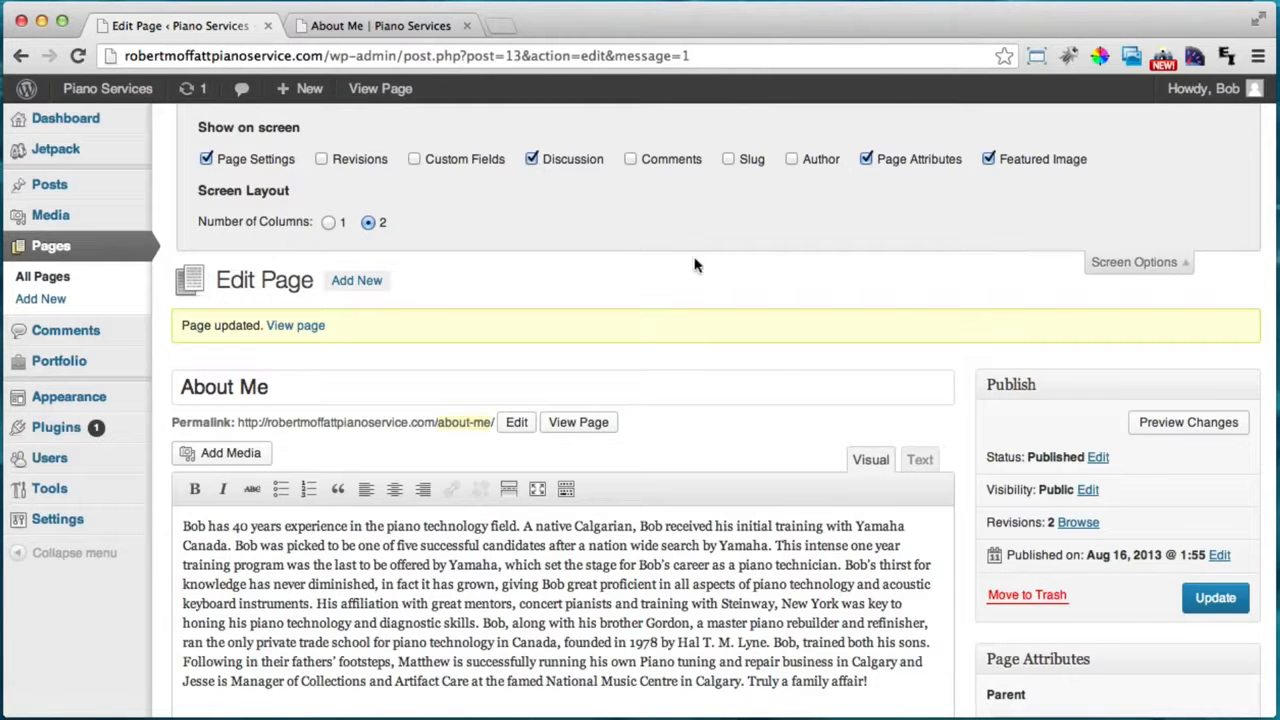
pyautogui.scroll(-10, 1043, 323)
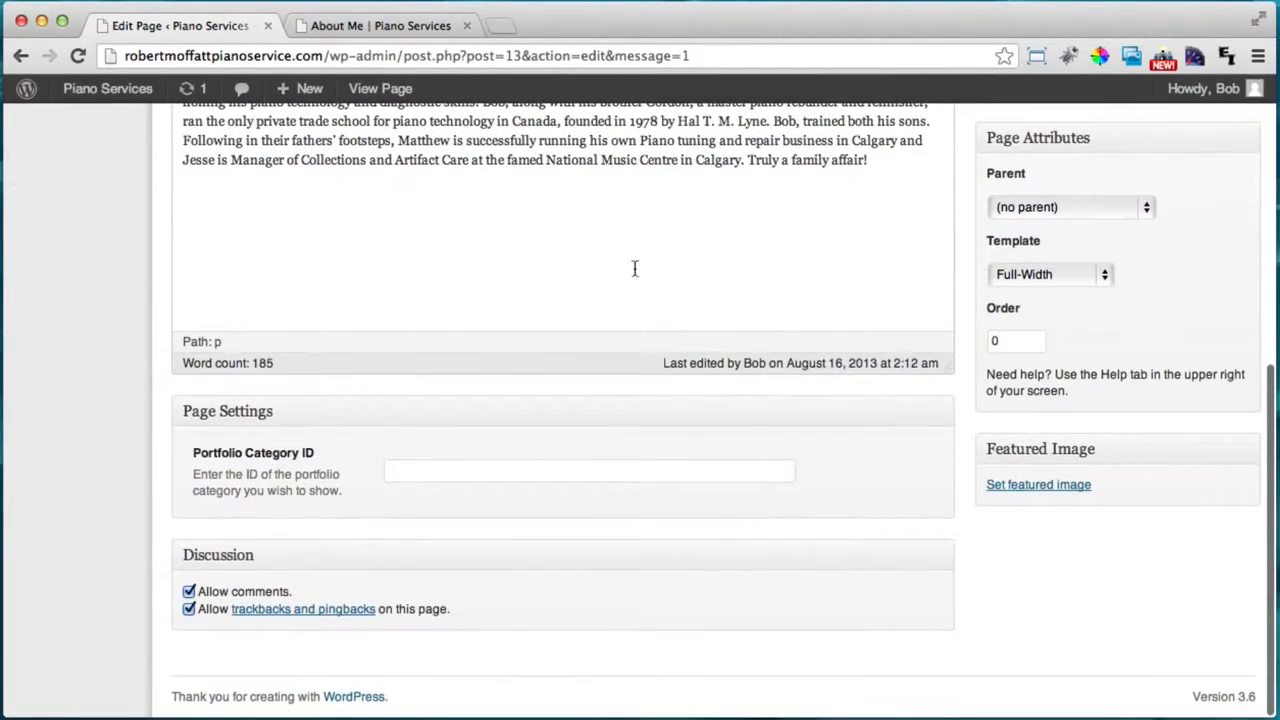
pyautogui.click(187, 593)
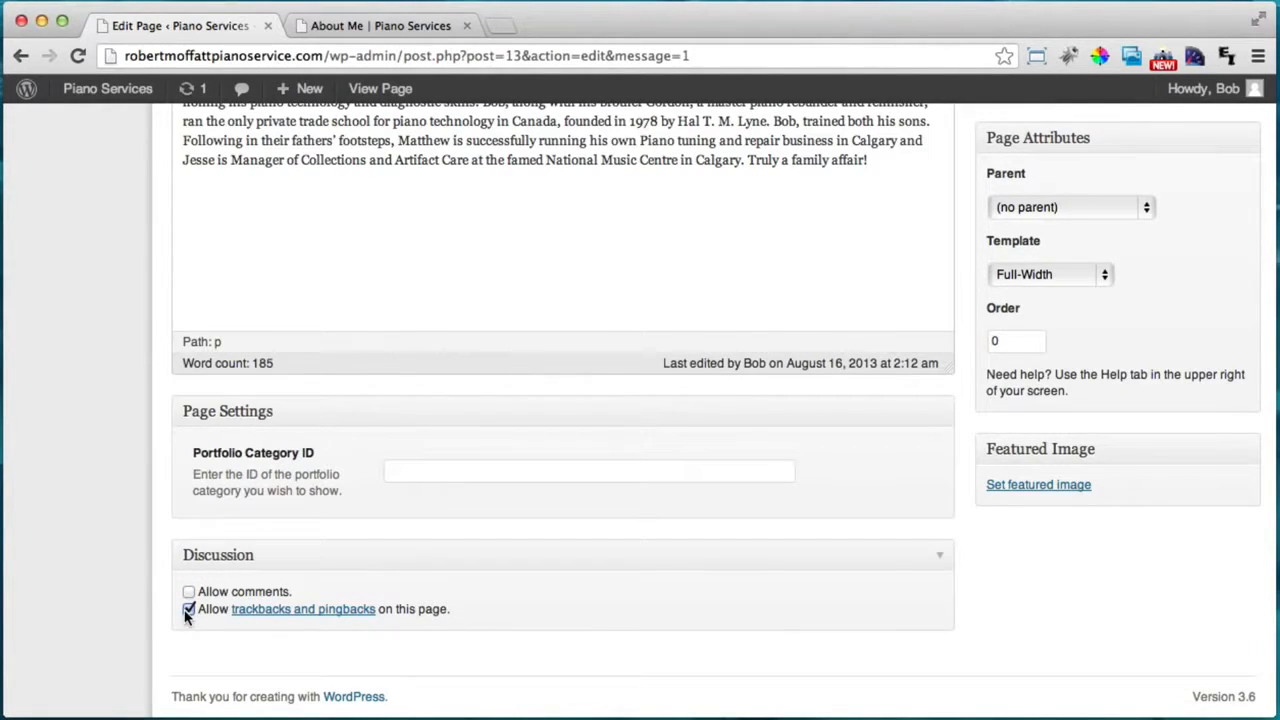
pyautogui.click(188, 610)
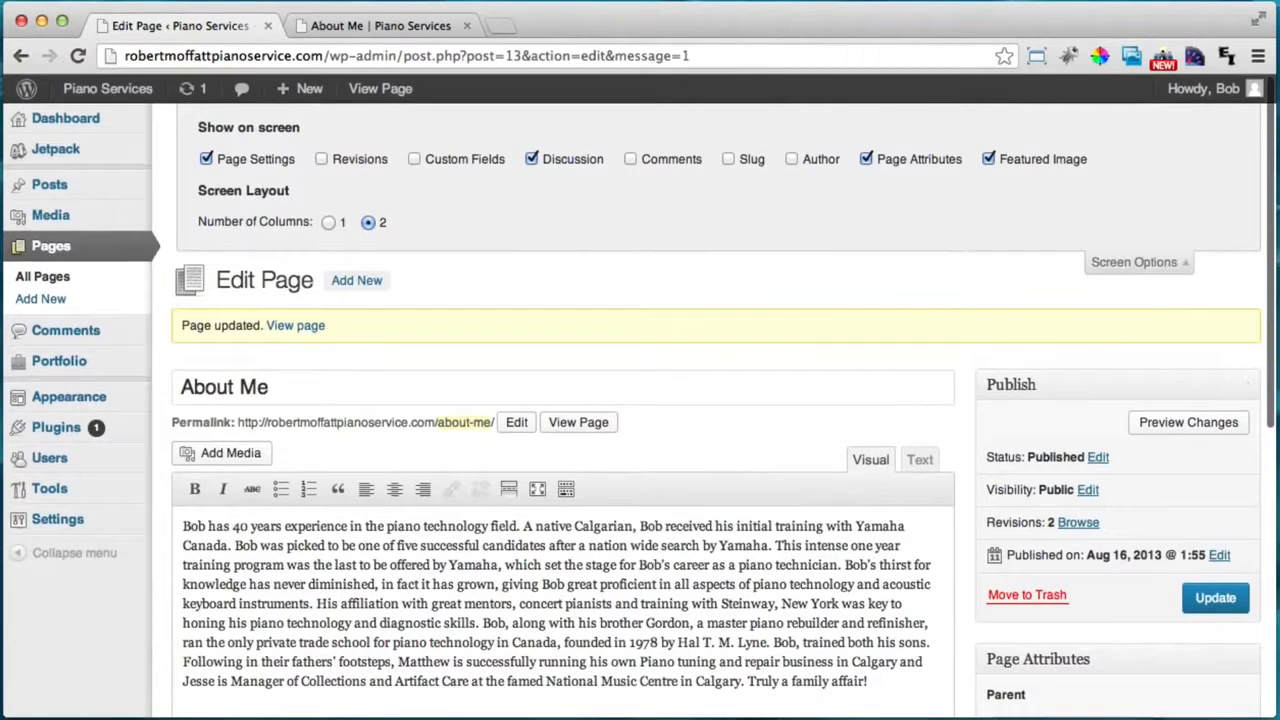
pyautogui.click(1206, 597)
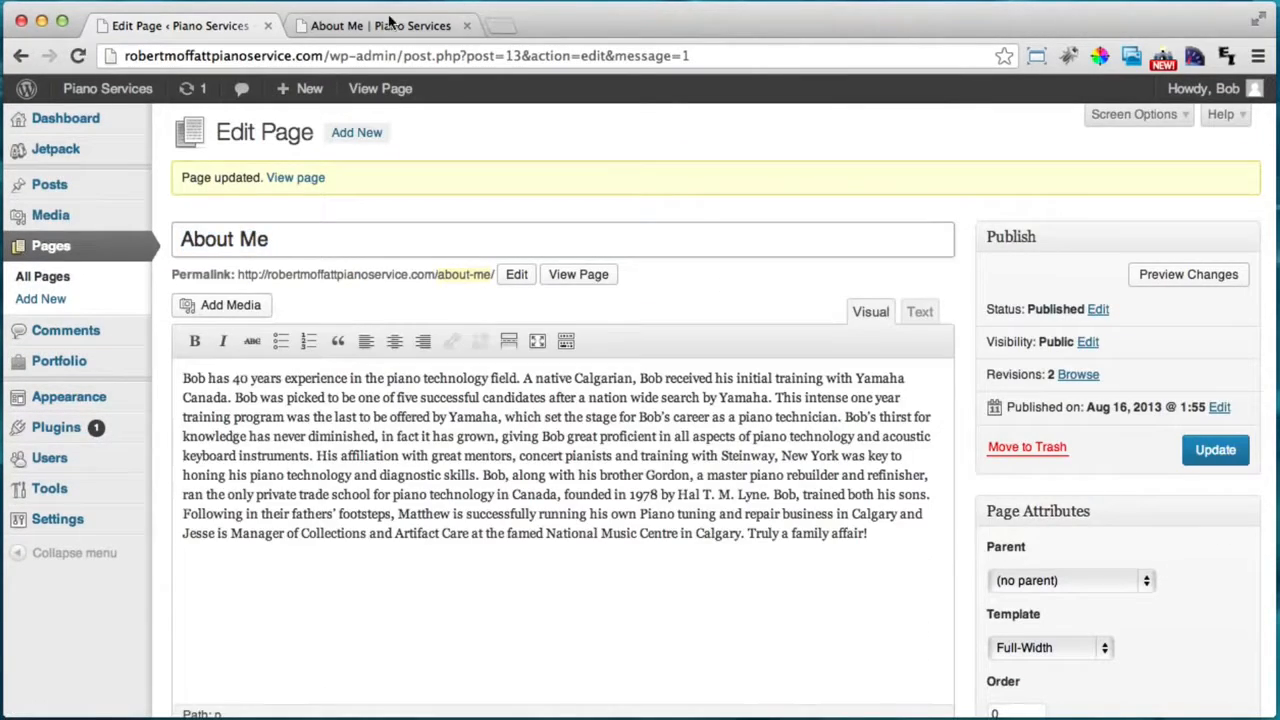
# - Review the live About Me page, then place the cursor in the editor's body text
pyautogui.click(389, 24)
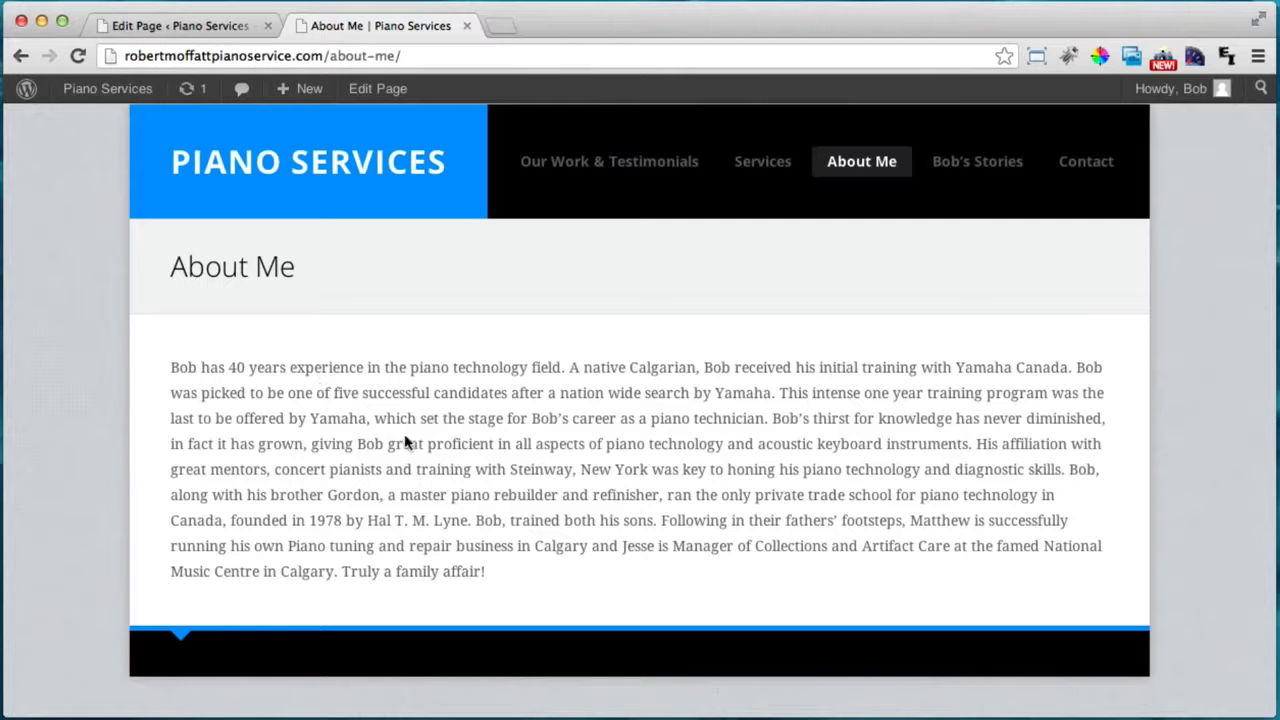
pyautogui.click(165, 25)
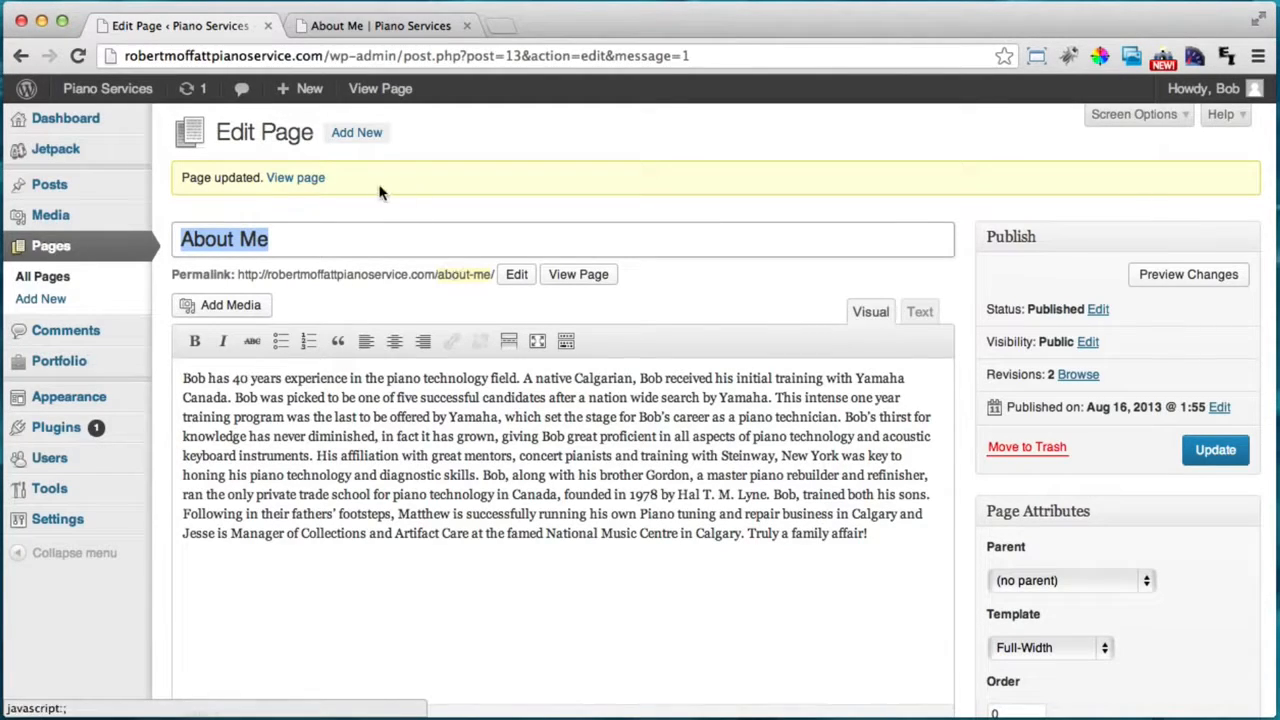
pyautogui.click(277, 417)
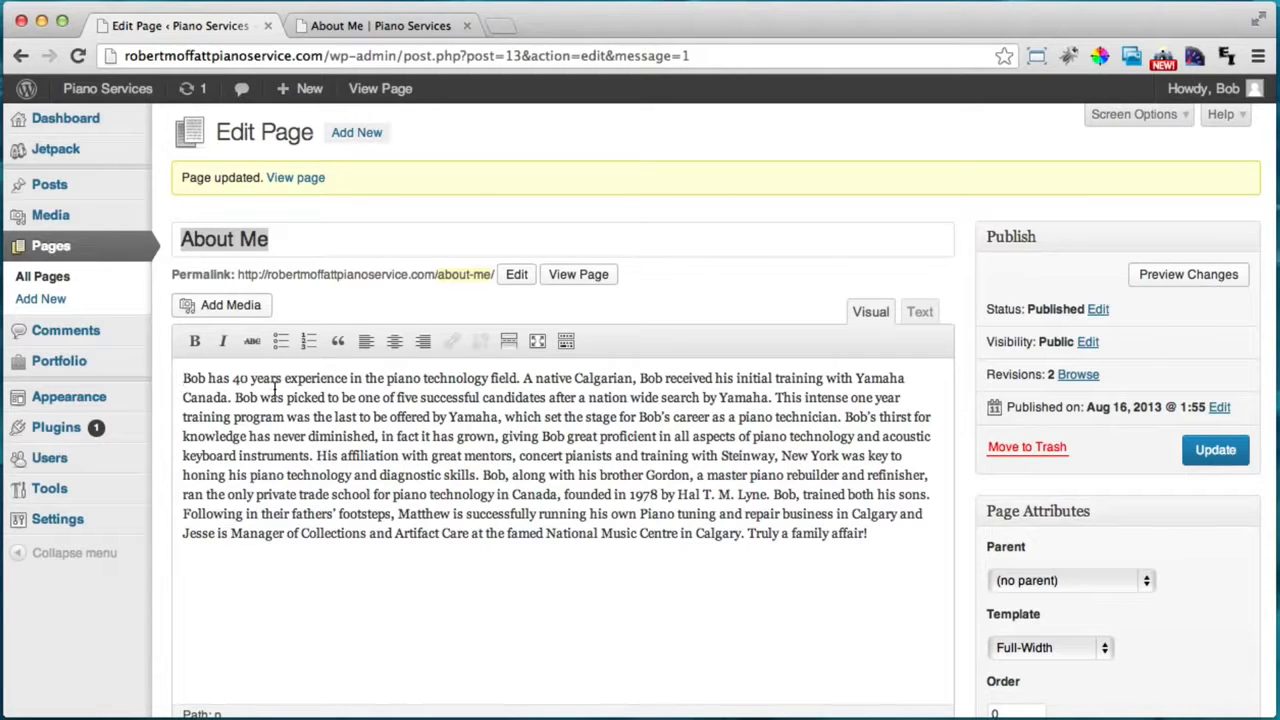
# - Upload the about.jpg portrait from the bob folder to the media library
pyautogui.click(221, 311)
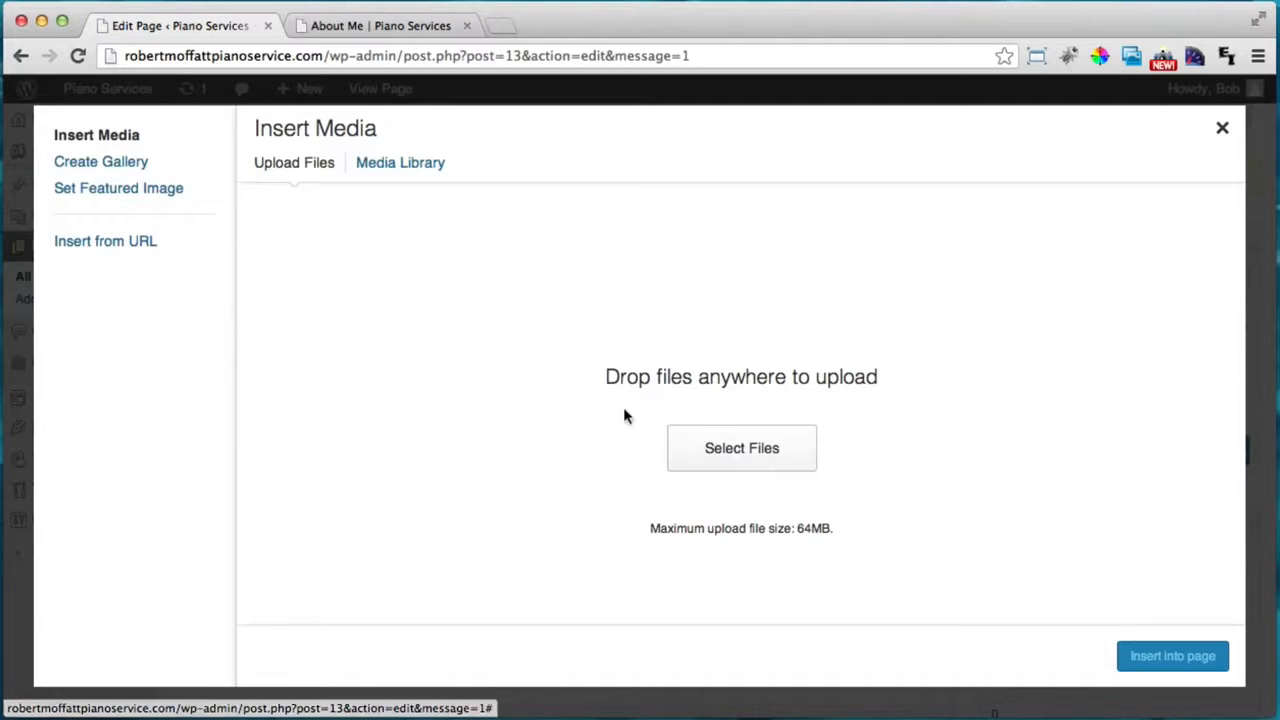
pyautogui.click(737, 461)
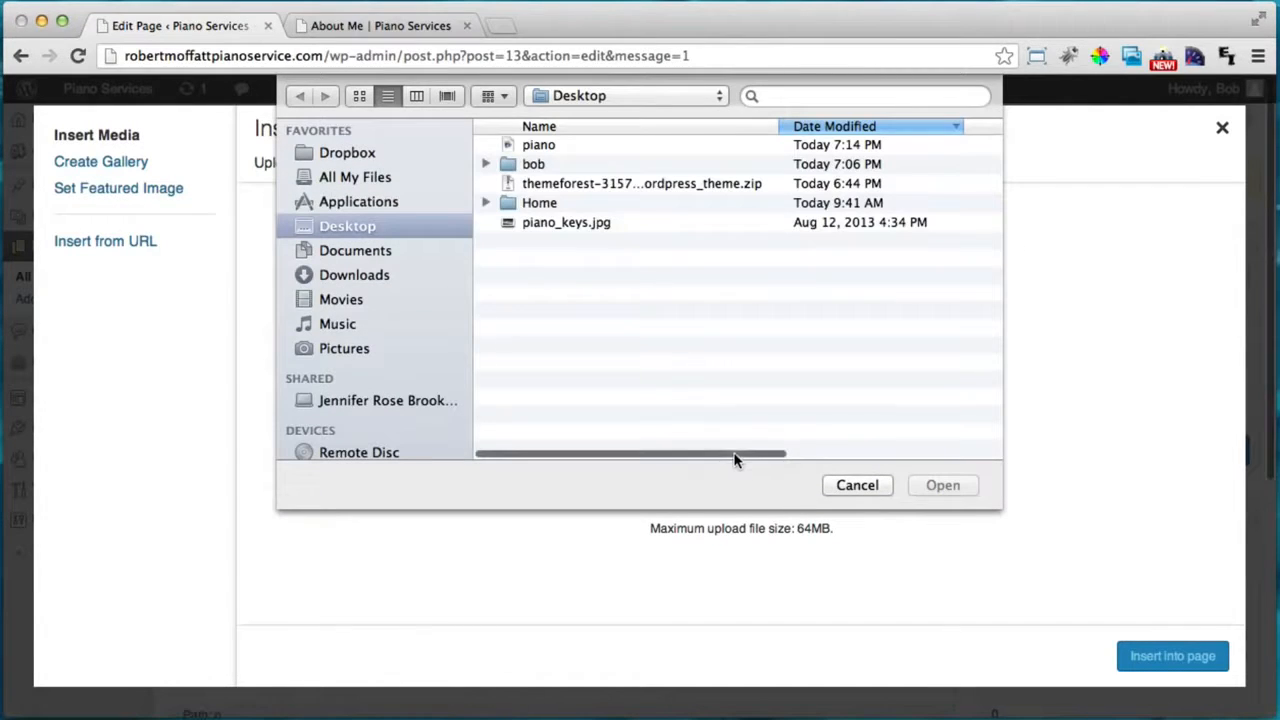
pyautogui.doubleClick(530, 165)
pyautogui.click(542, 167)
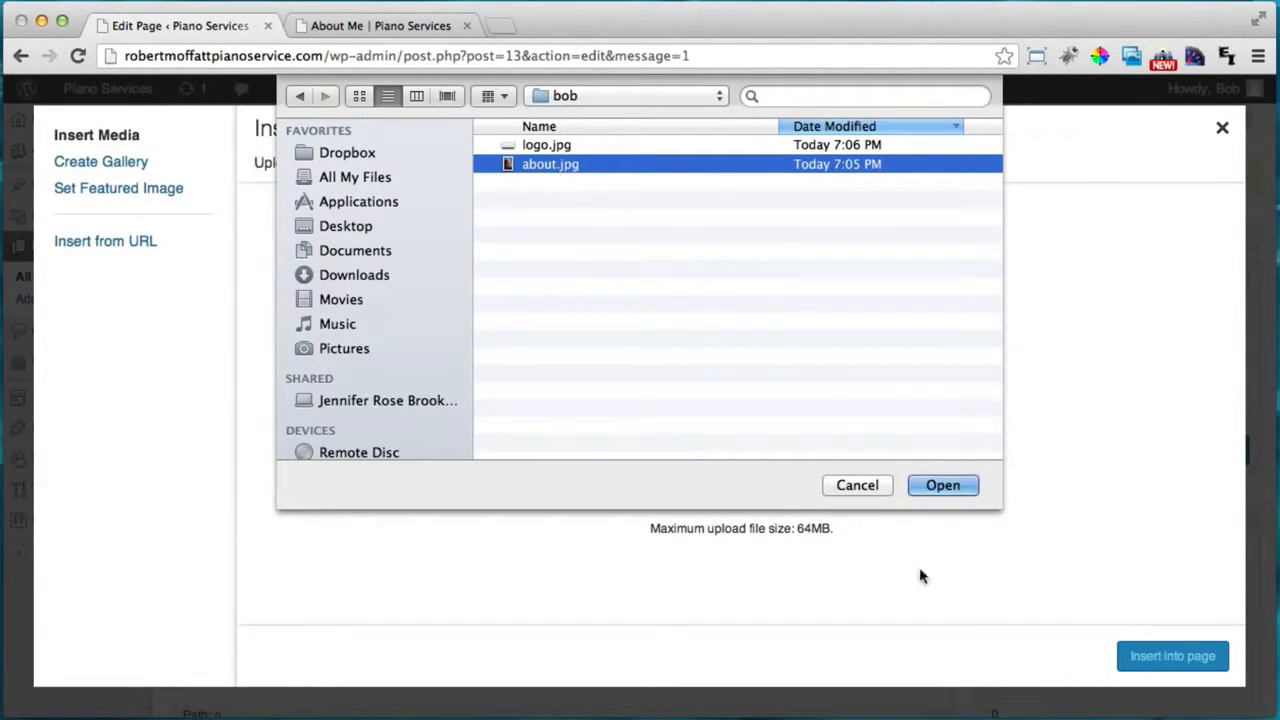
pyautogui.click(935, 484)
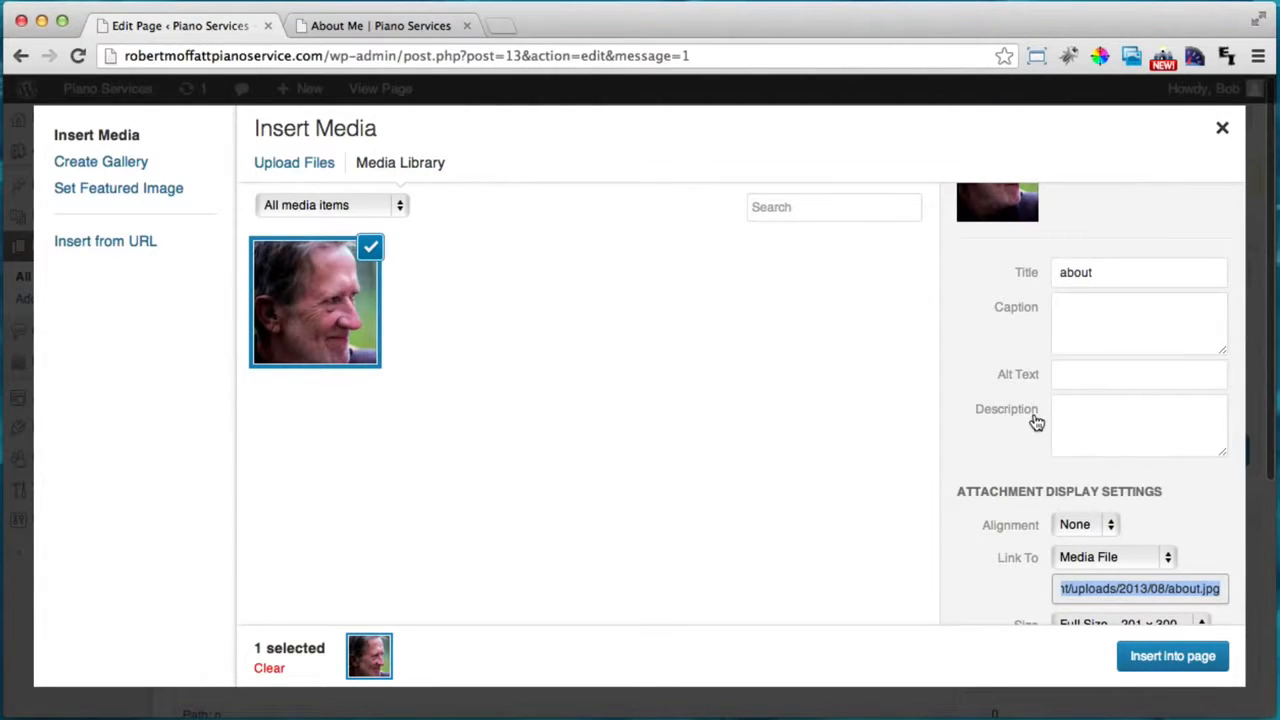
# - Insert the portrait aligned Left, linked to None, at Full Size 201 × 300
pyautogui.scroll(-2, 1038, 420)
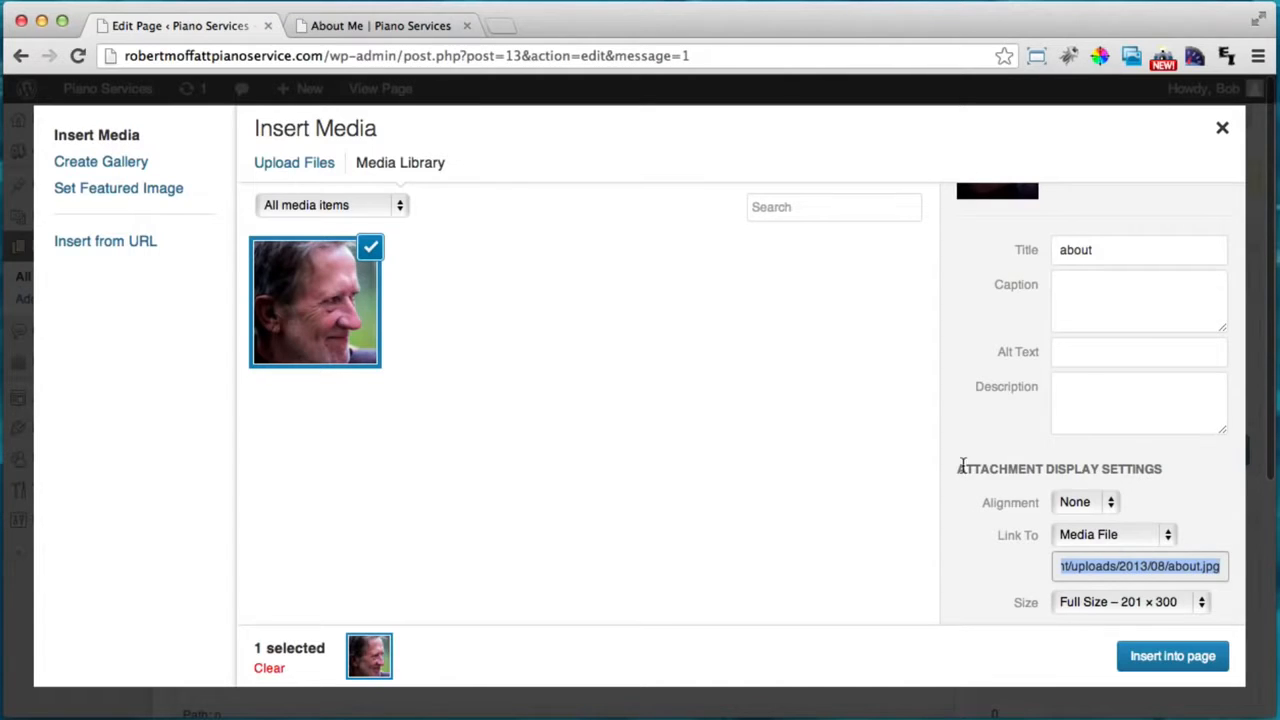
pyautogui.scroll(-1, 1133, 475)
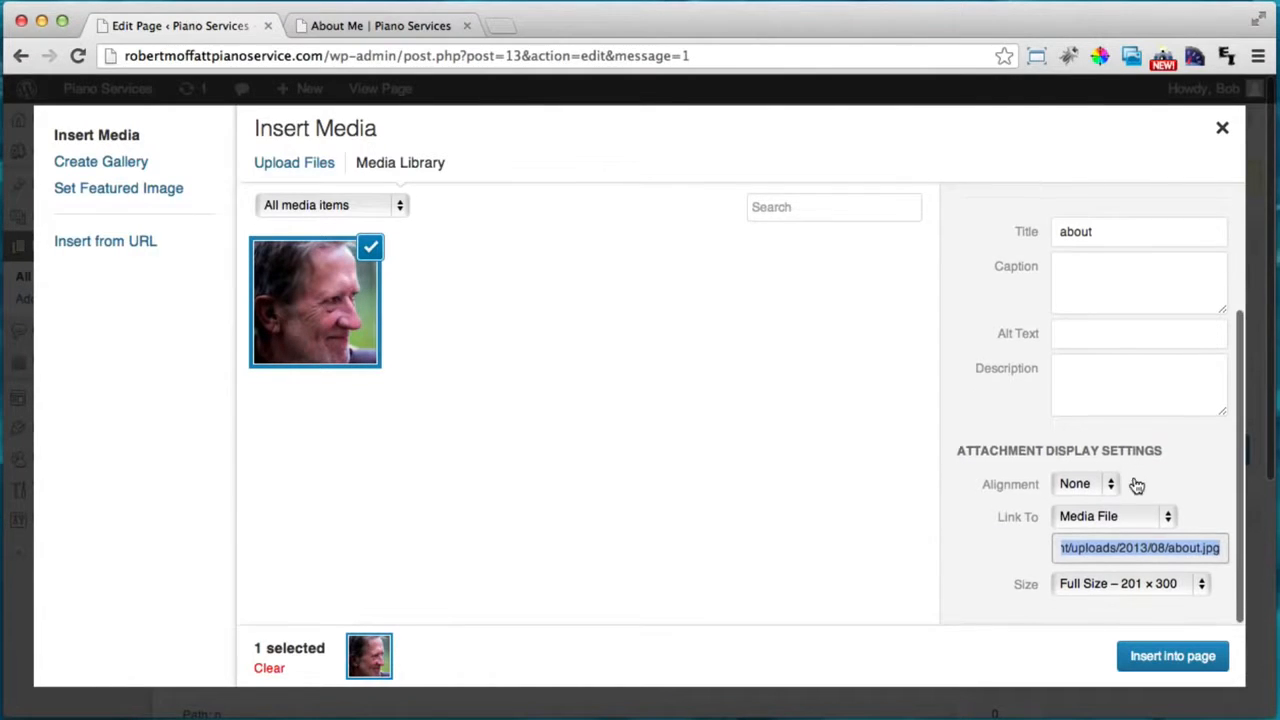
pyautogui.click(1070, 486)
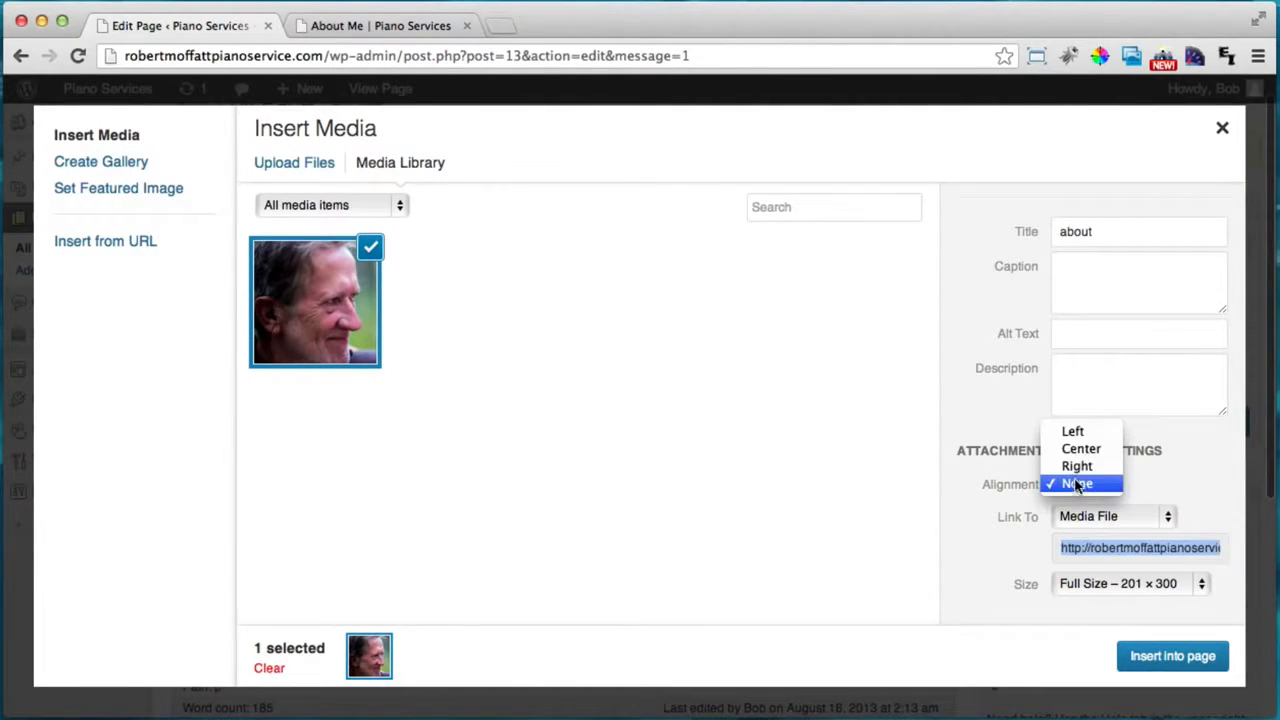
pyautogui.click(1075, 430)
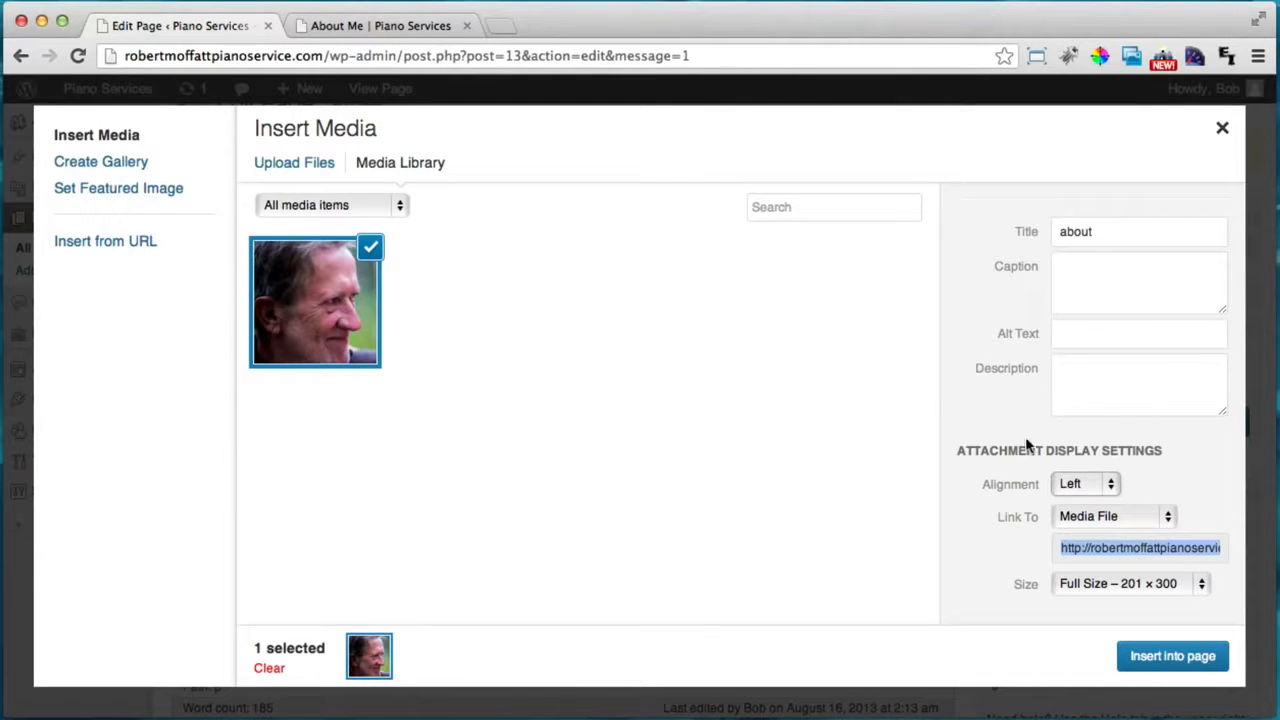
pyautogui.click(1100, 520)
pyautogui.click(1080, 568)
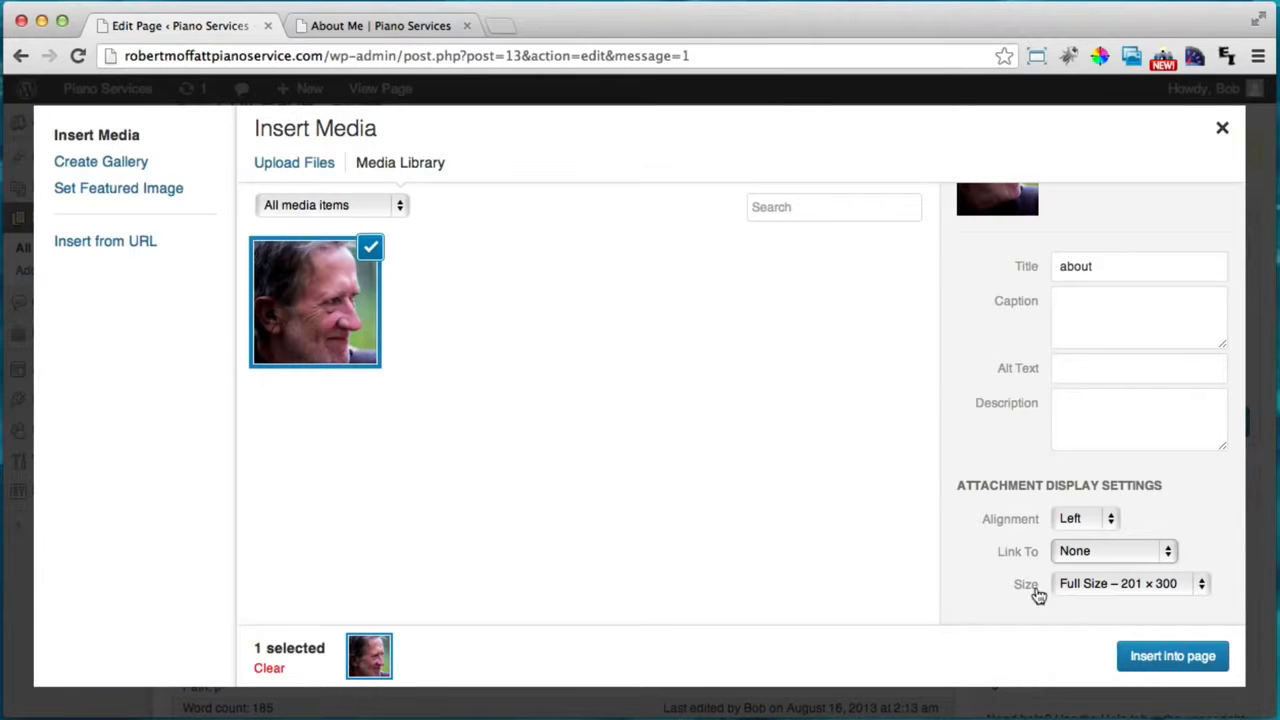
pyautogui.click(1098, 589)
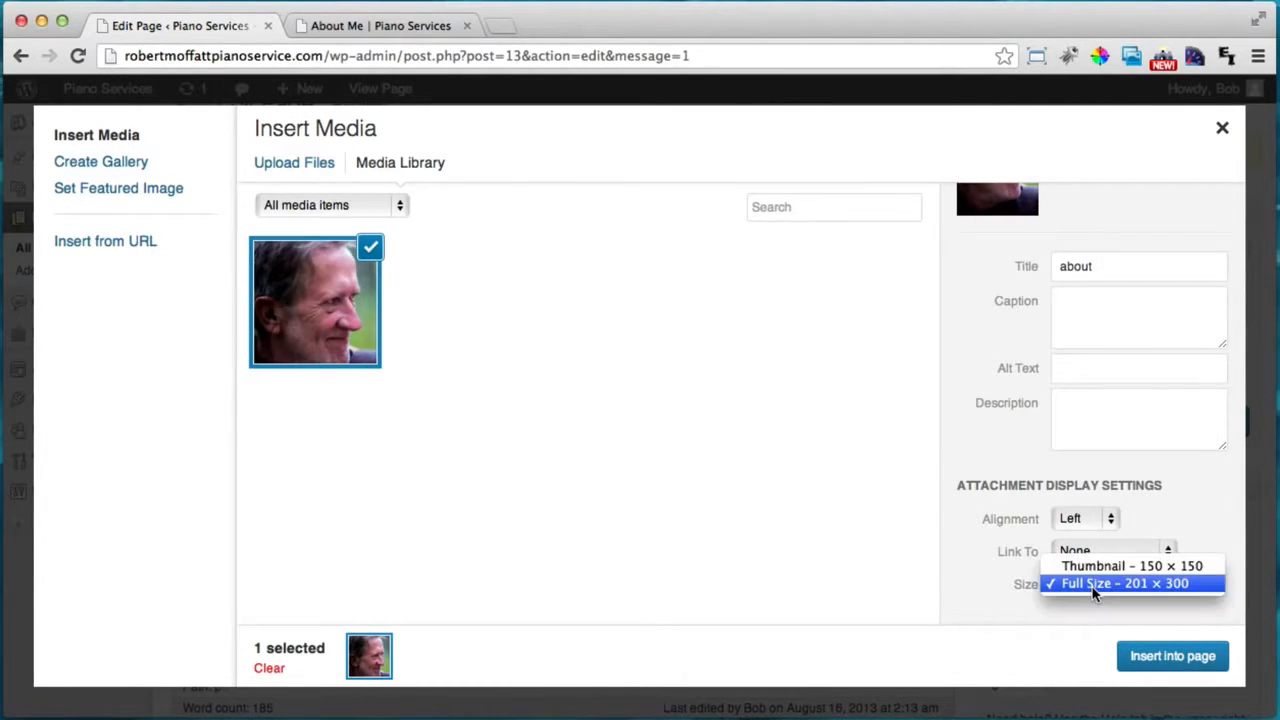
pyautogui.click(990, 606)
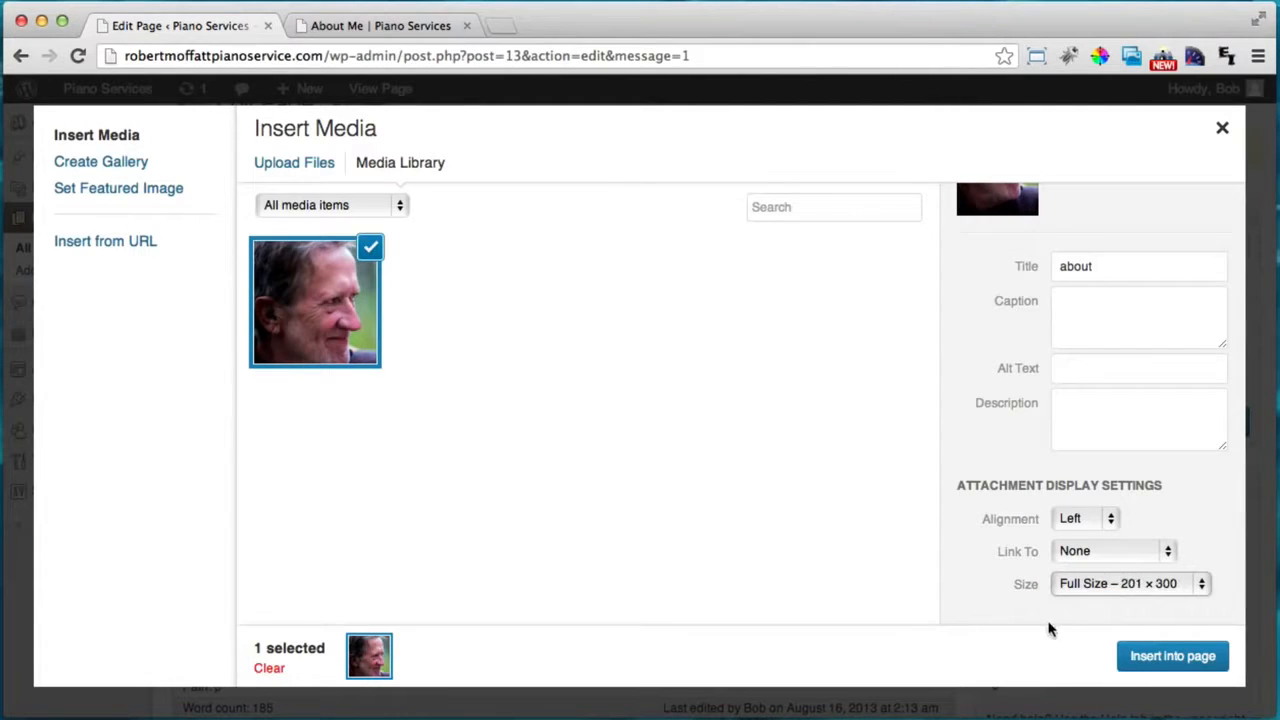
pyautogui.click(1089, 585)
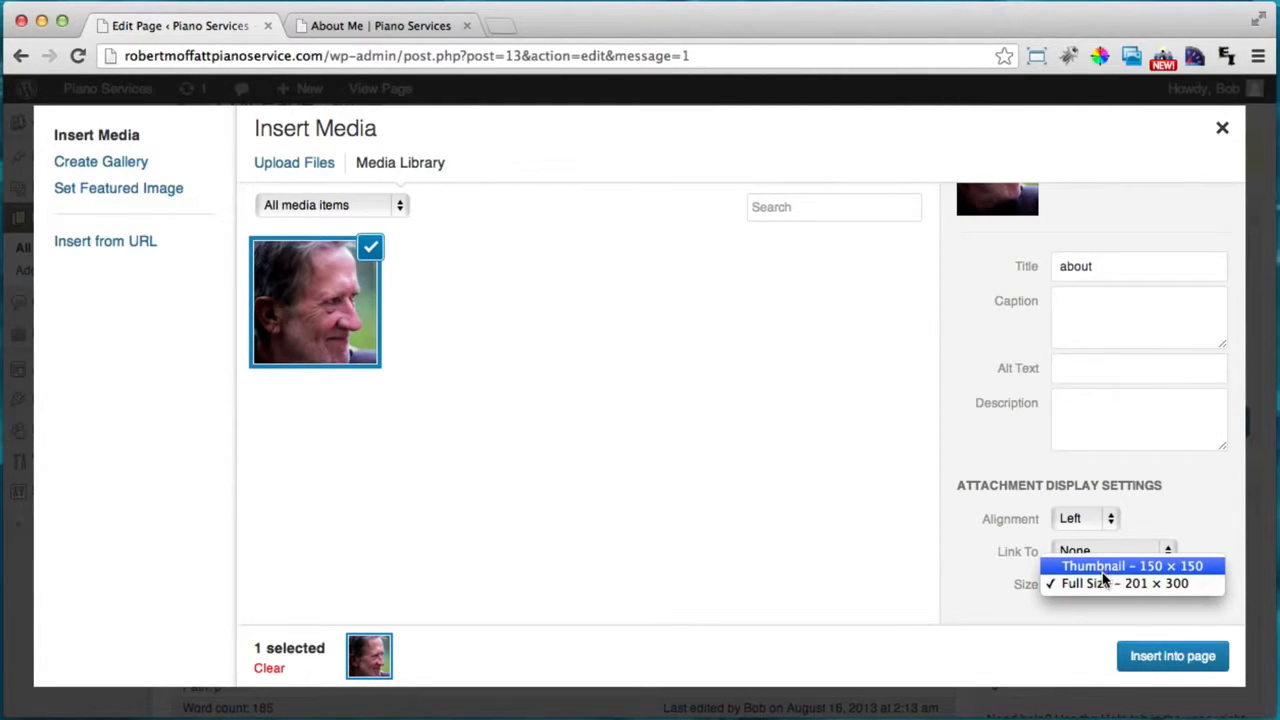
pyautogui.click(990, 600)
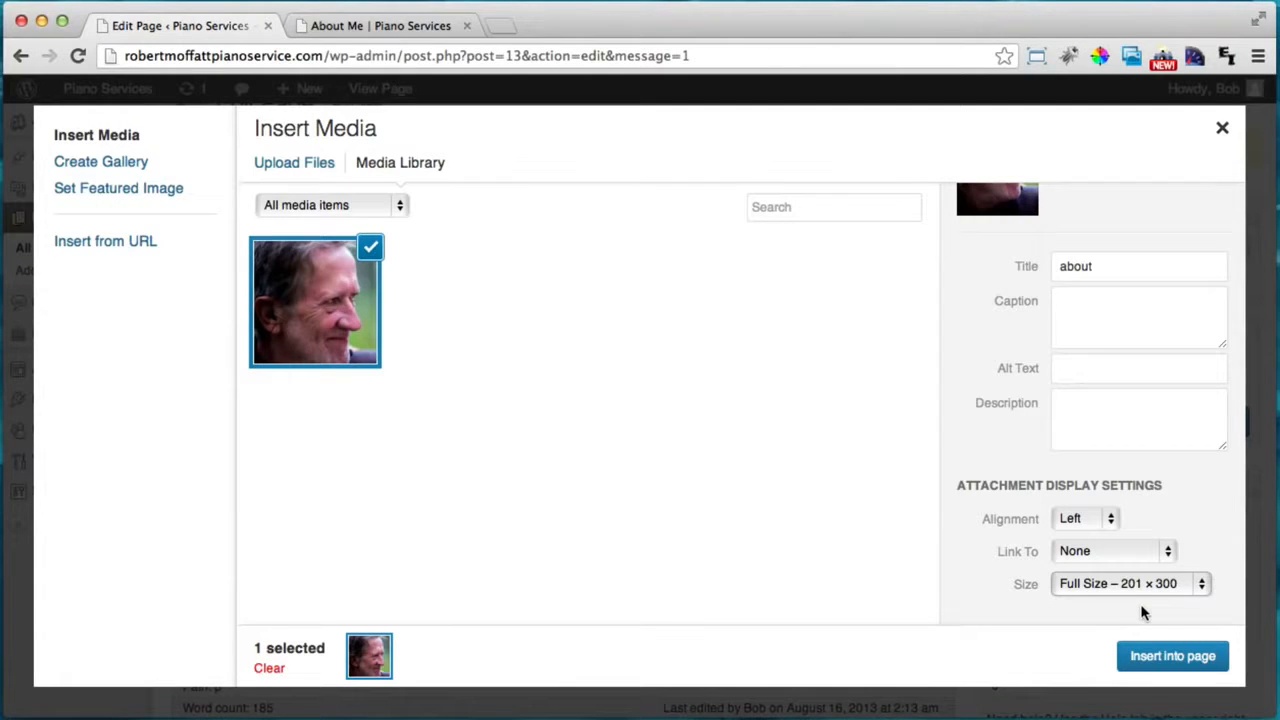
pyautogui.click(1153, 666)
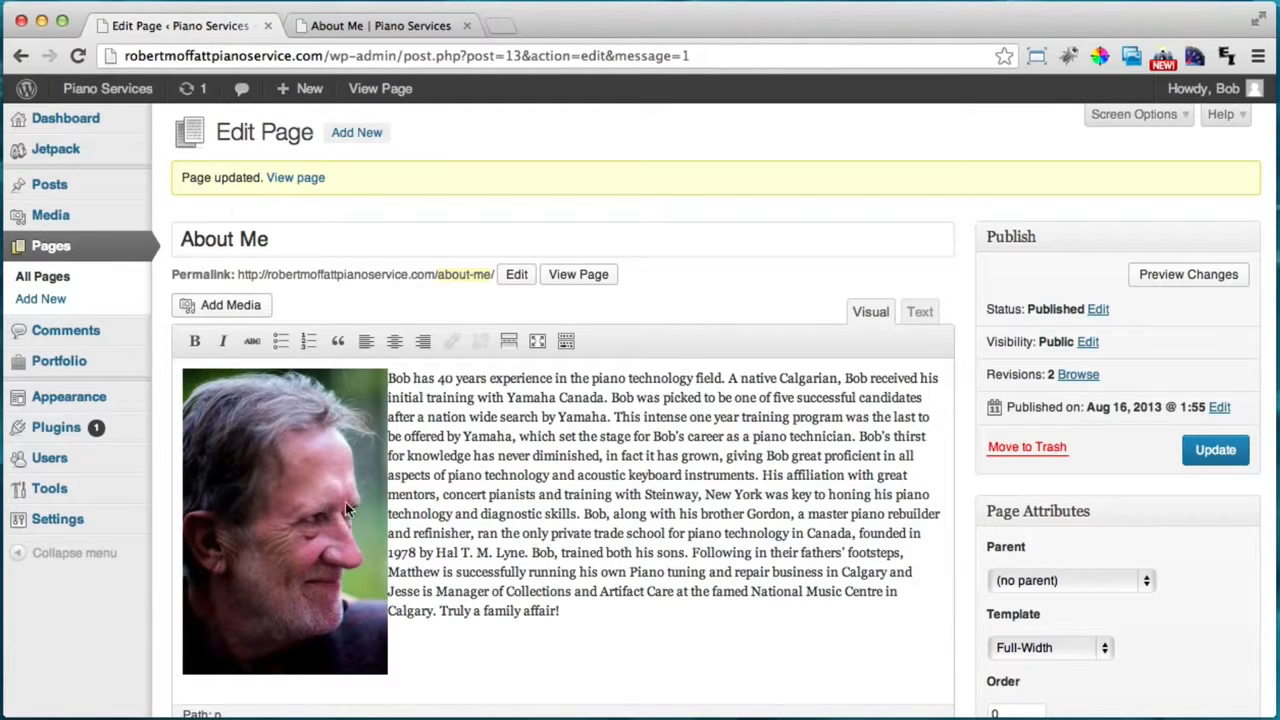
# - Update the About Me page, confirm the portrait on the reloaded live page, and close the editor tab
pyautogui.click(1215, 462)
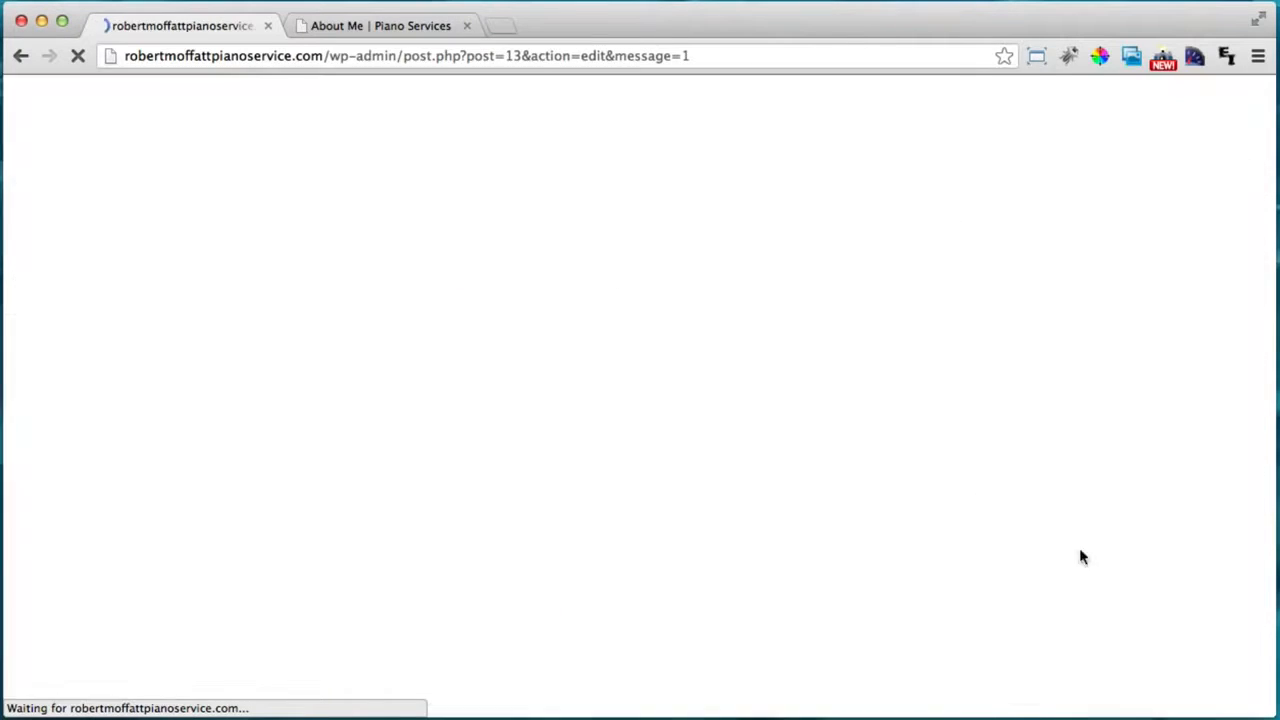
pyautogui.click(371, 25)
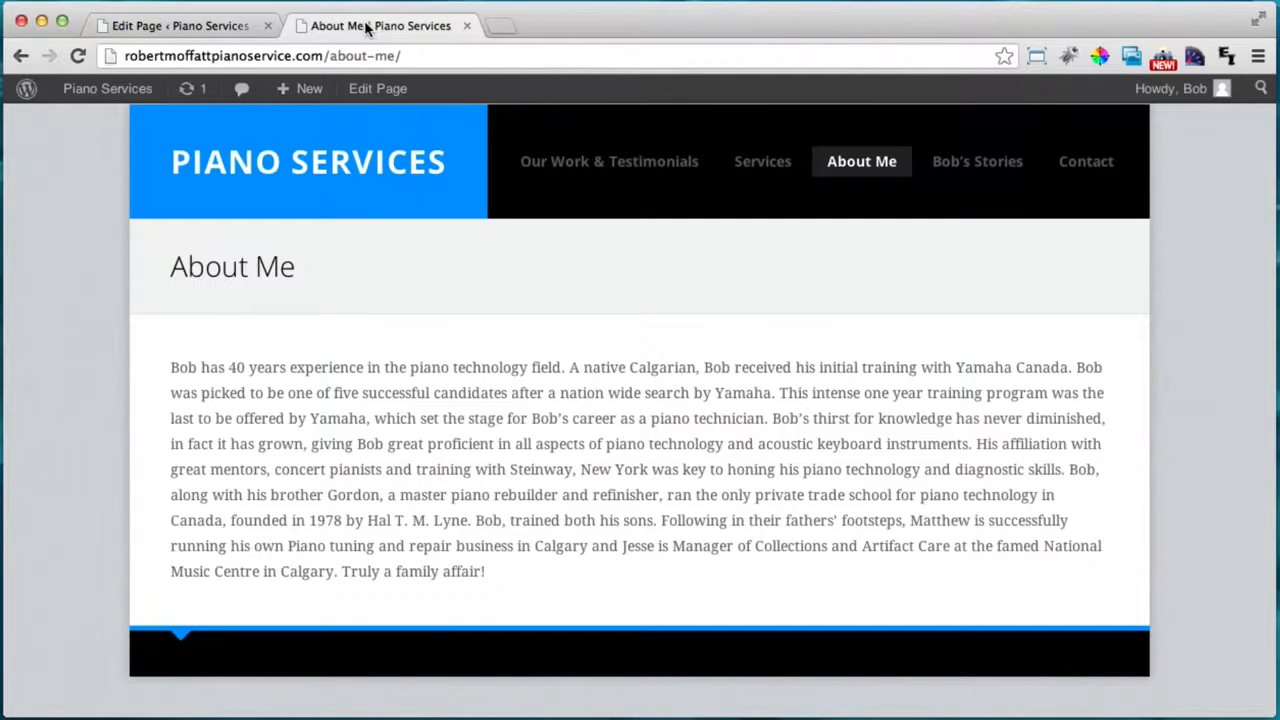
pyautogui.click(77, 56)
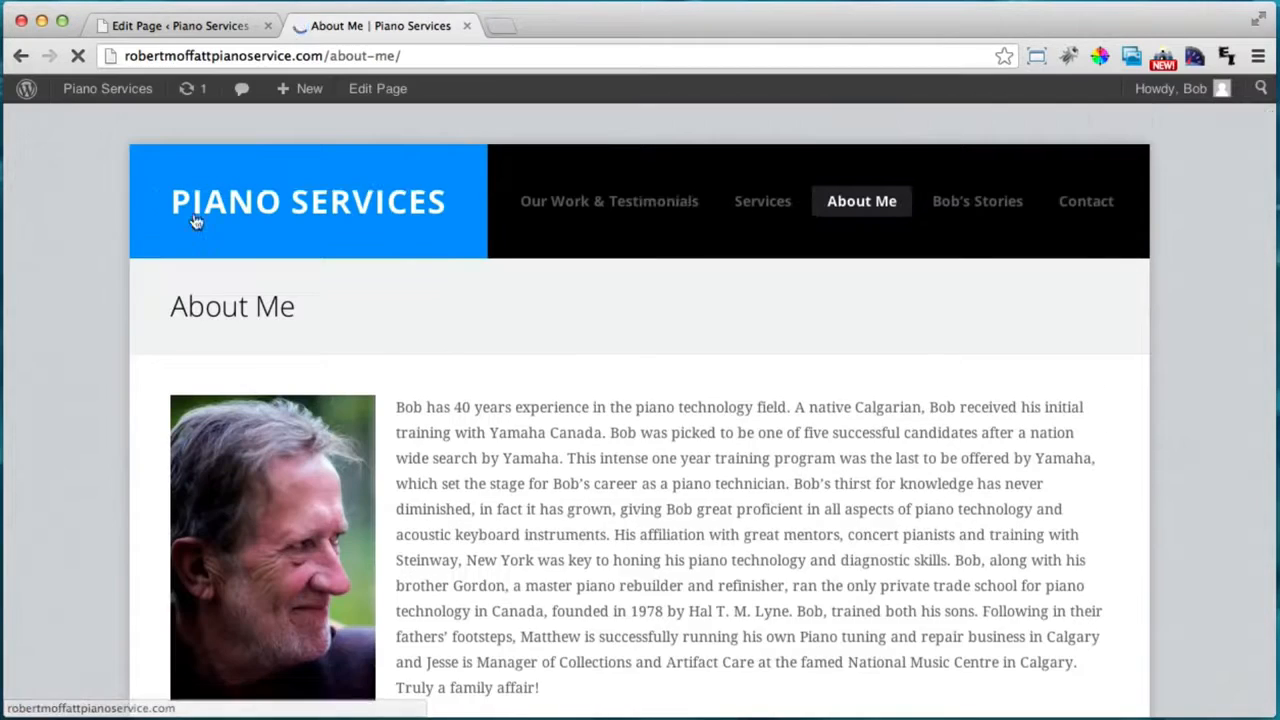
pyautogui.scroll(-3, 500, 353)
pyautogui.scroll(2, 500, 350)
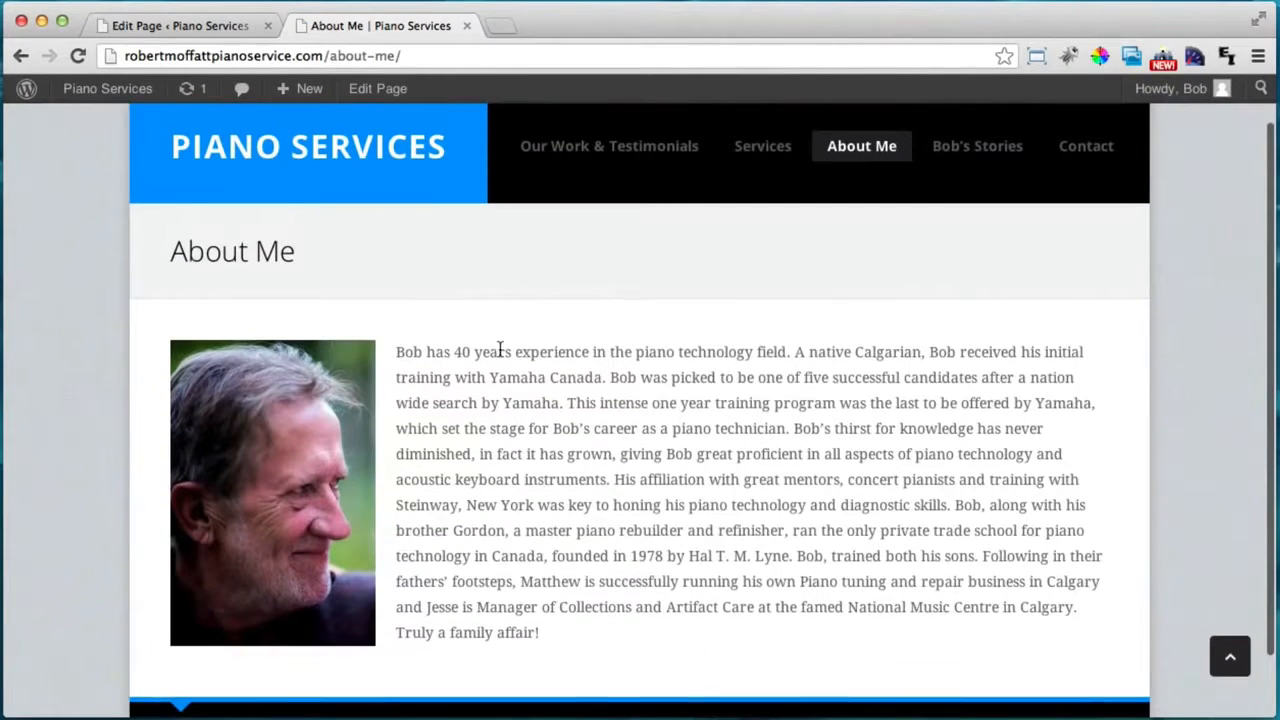
pyautogui.scroll(-1, 500, 350)
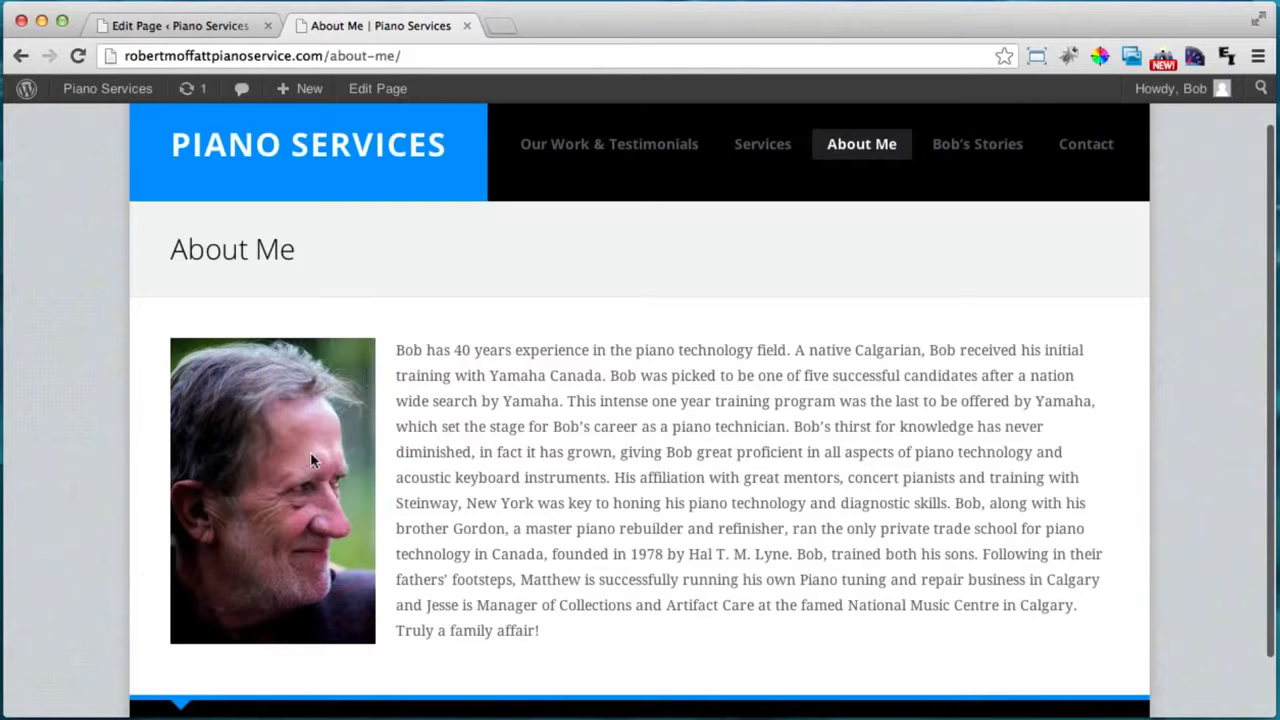
pyautogui.moveTo(399, 351); pyautogui.dragTo(700, 606)
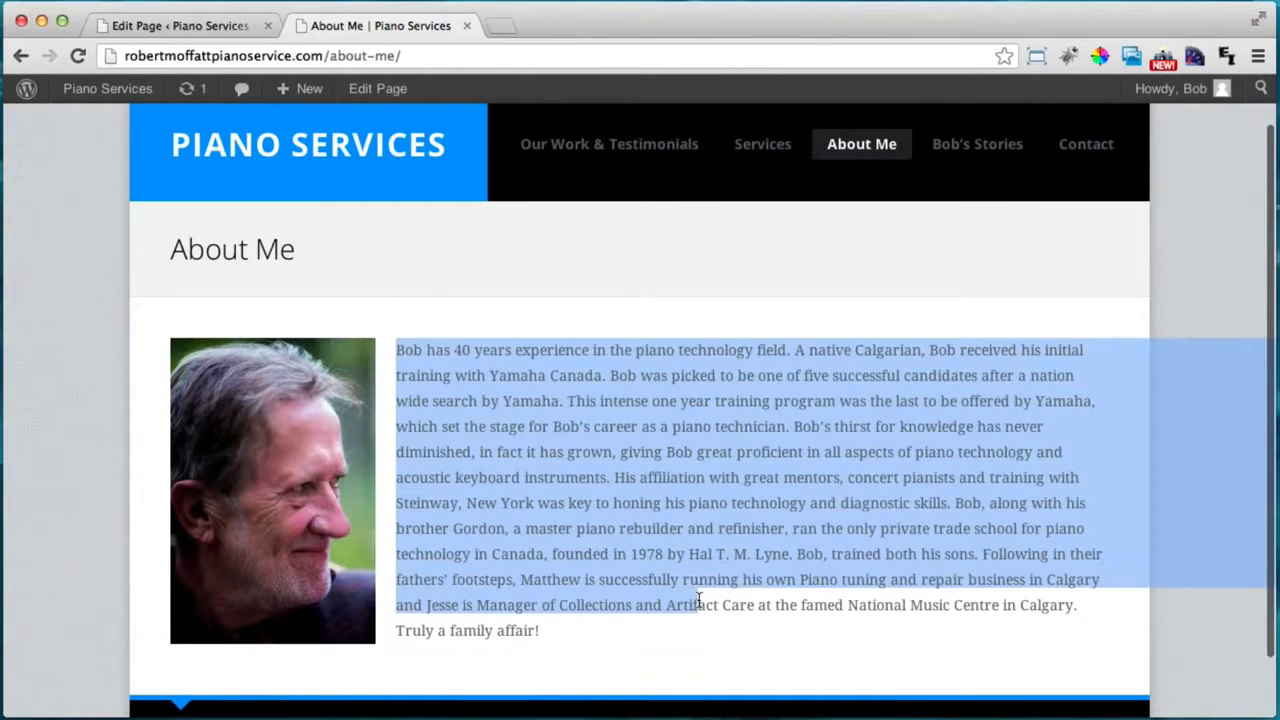
pyautogui.click(697, 602)
pyautogui.scroll(1, 699, 598)
pyautogui.scroll(1, 699, 598)
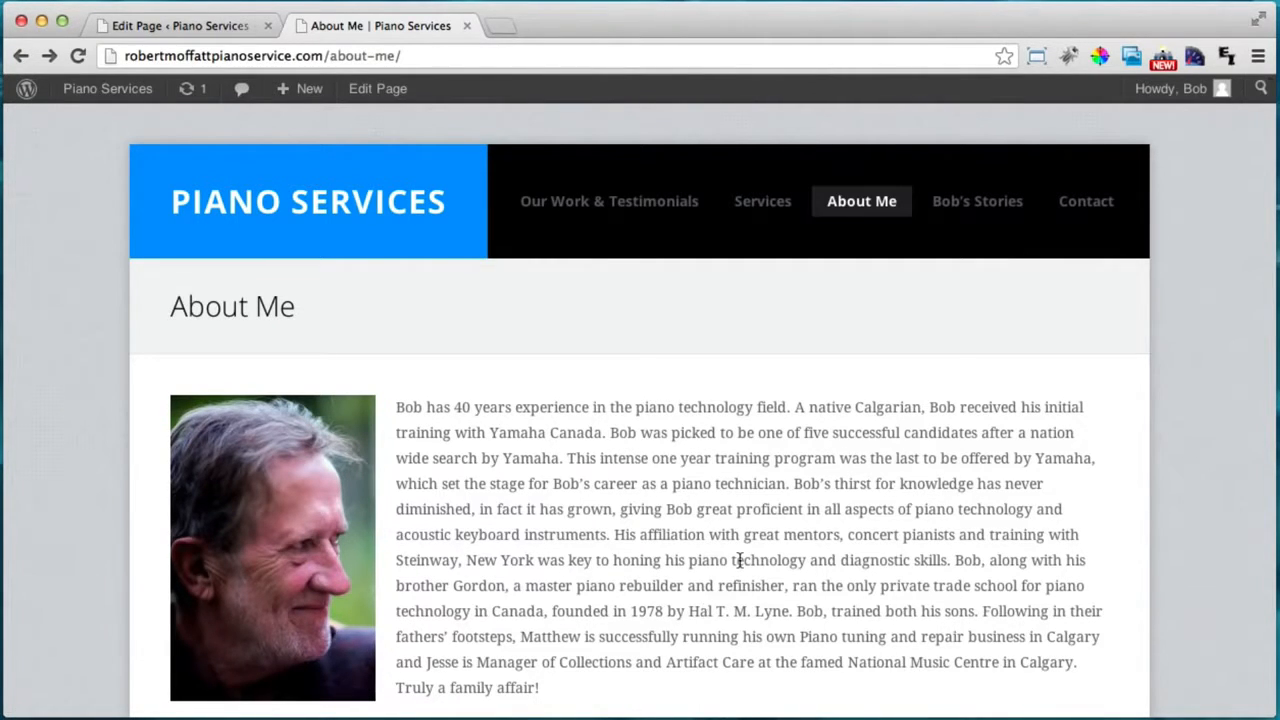
pyautogui.click(268, 26)
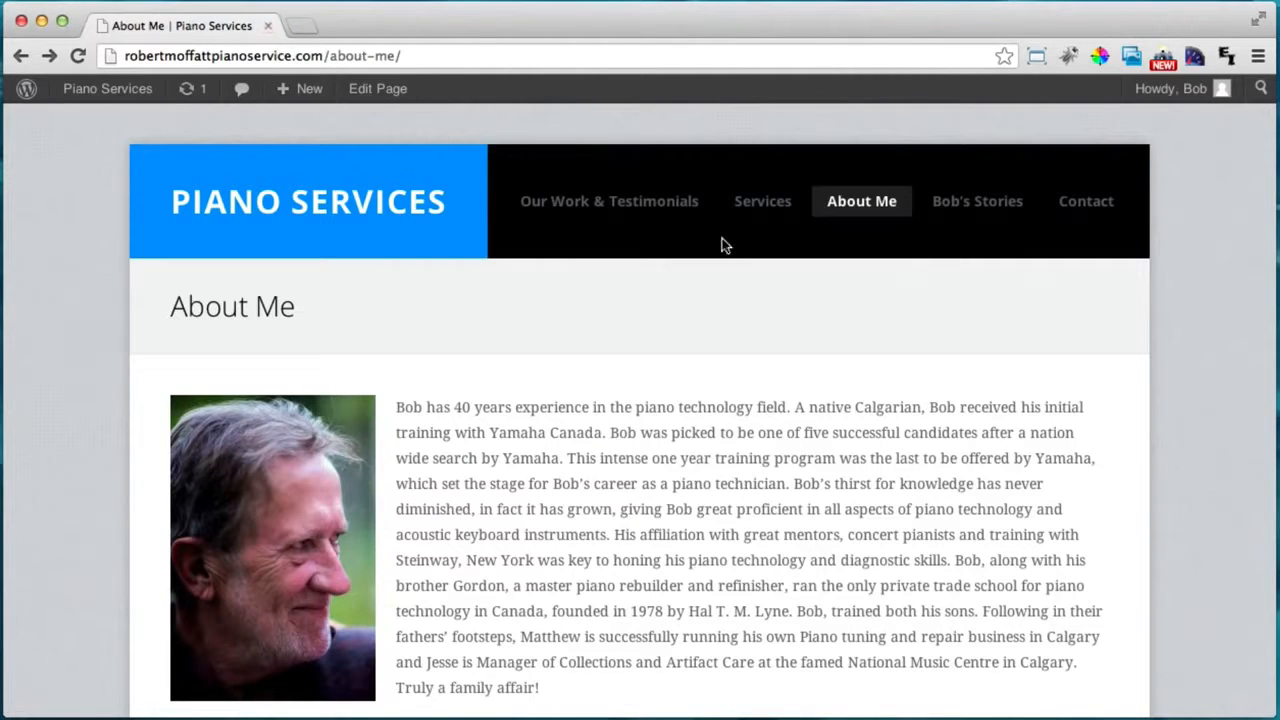
# - Open the Services page in the editor, set its template to Full-Width, and update it
pyautogui.click(779, 215)
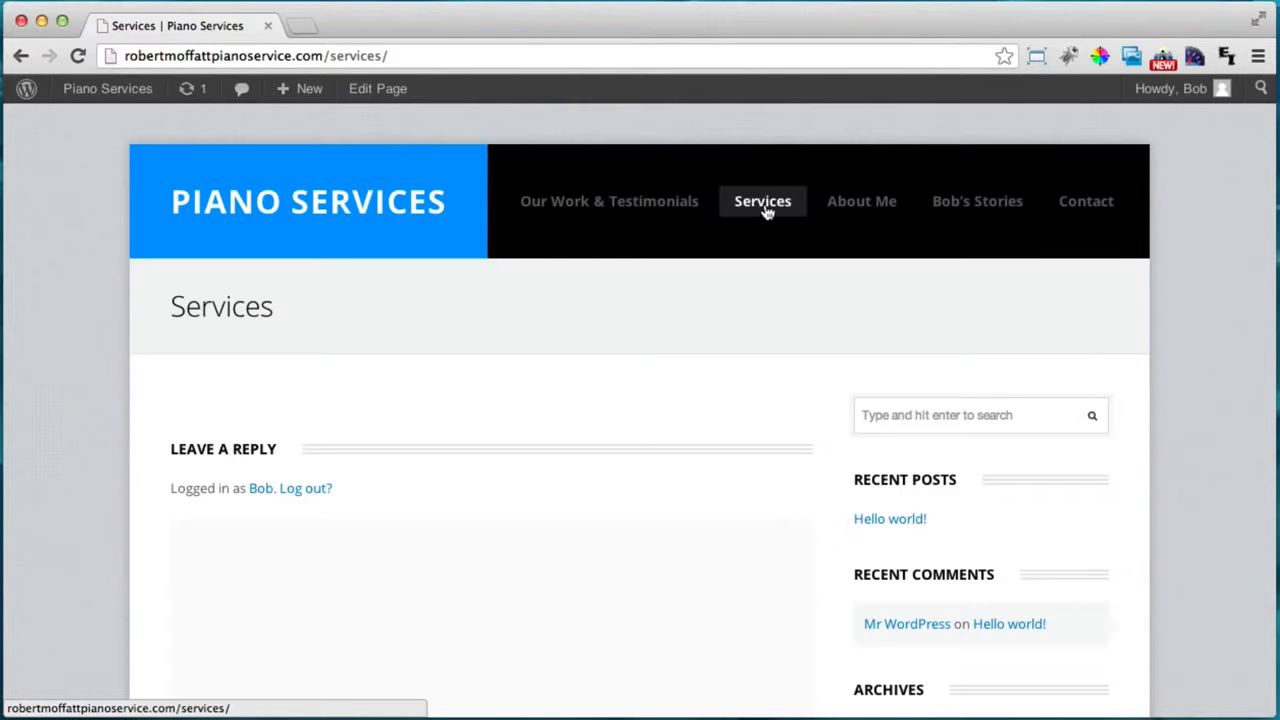
pyautogui.click(382, 100)
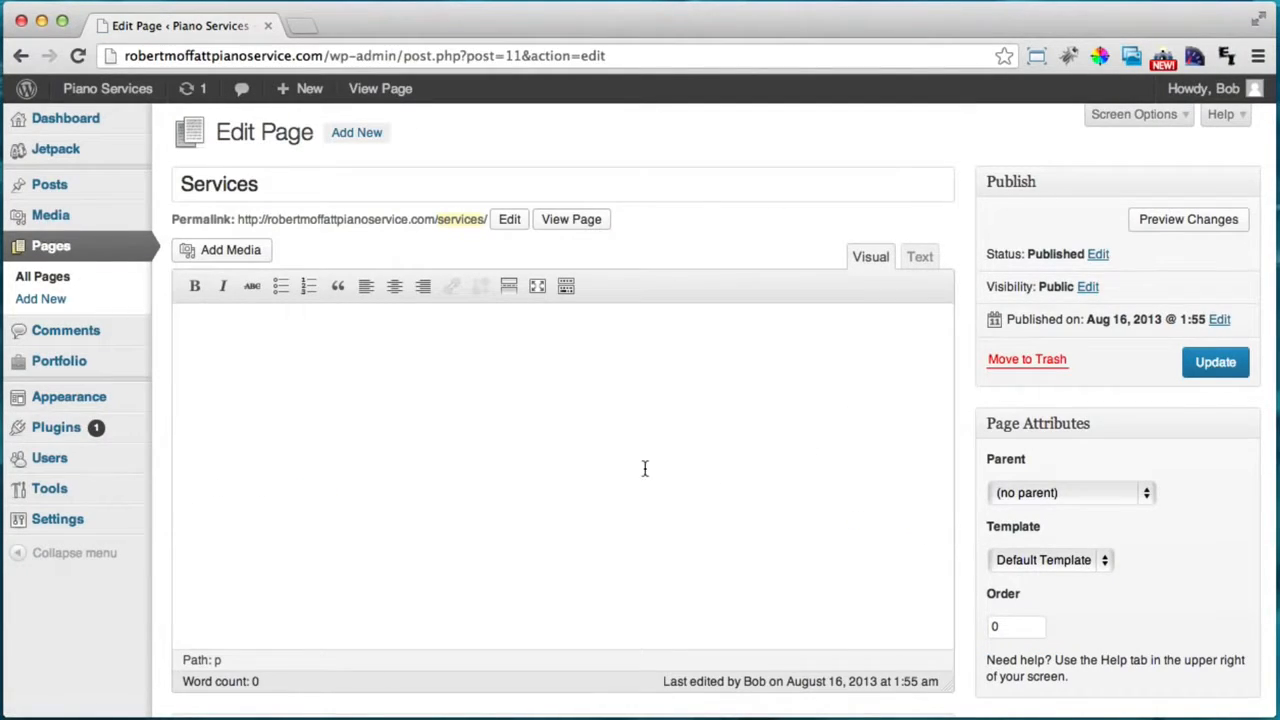
pyautogui.scroll(-2, 1131, 423)
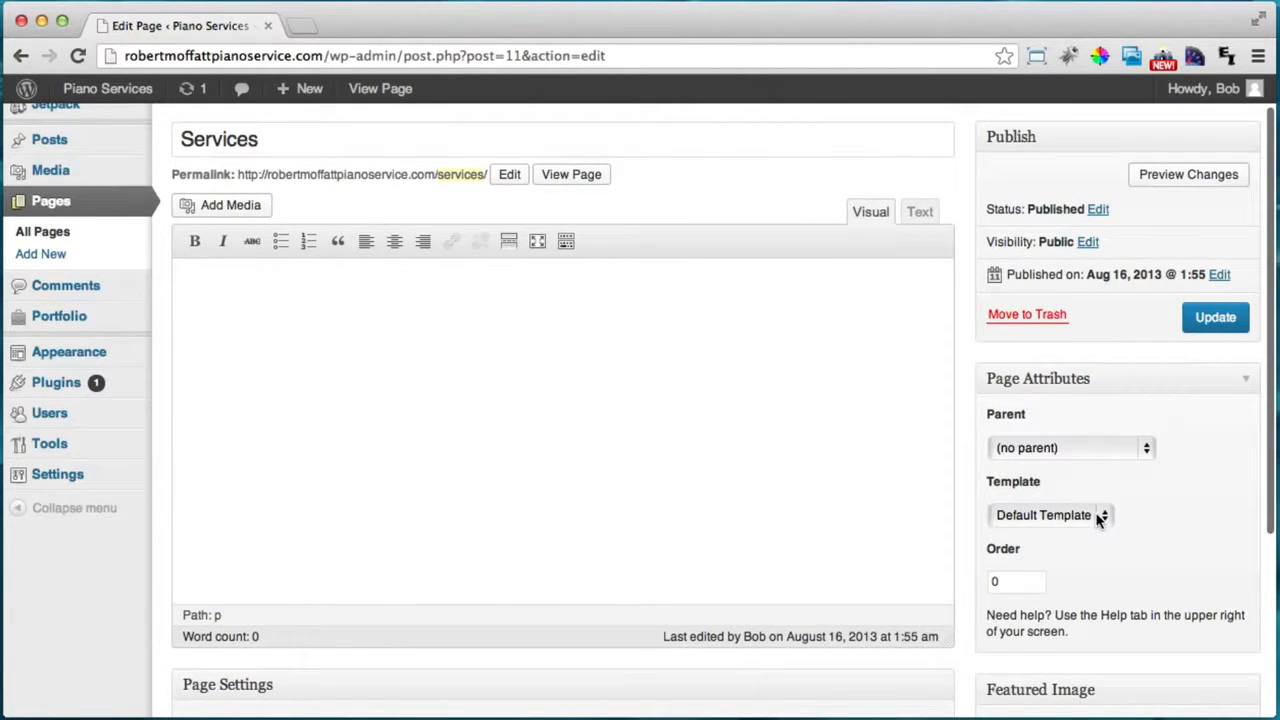
pyautogui.click(1100, 517)
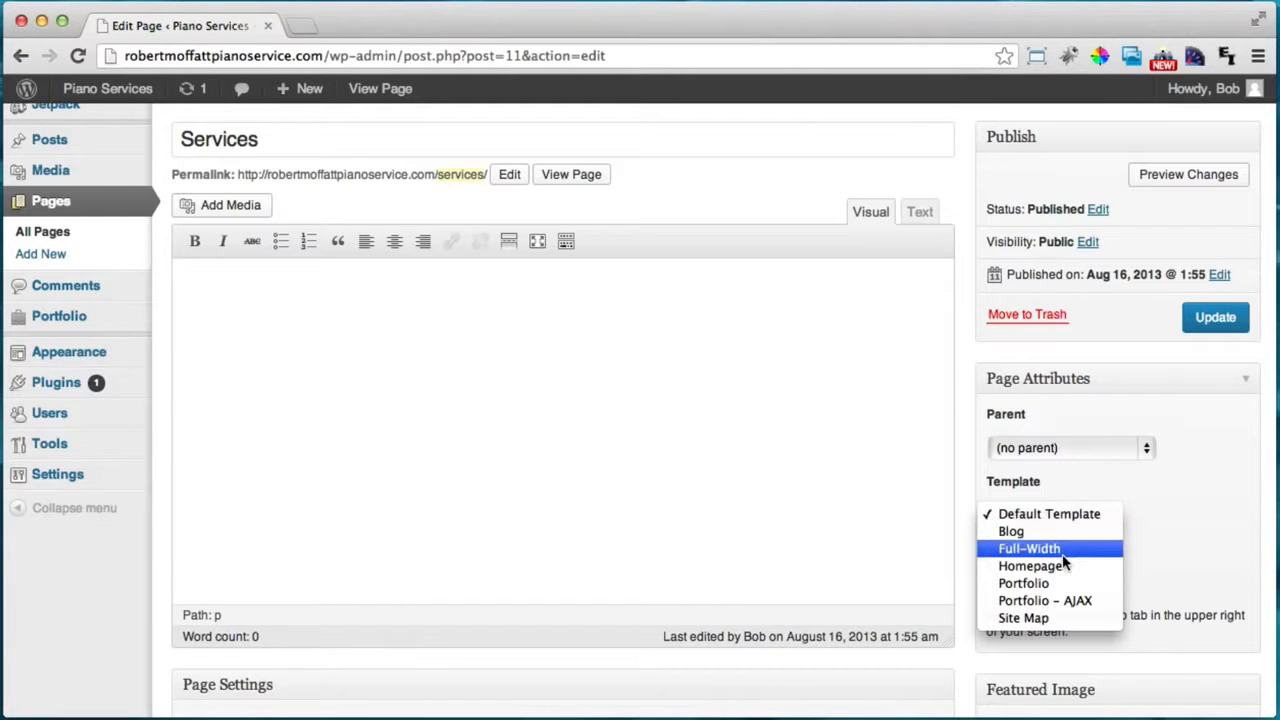
pyautogui.click(1062, 550)
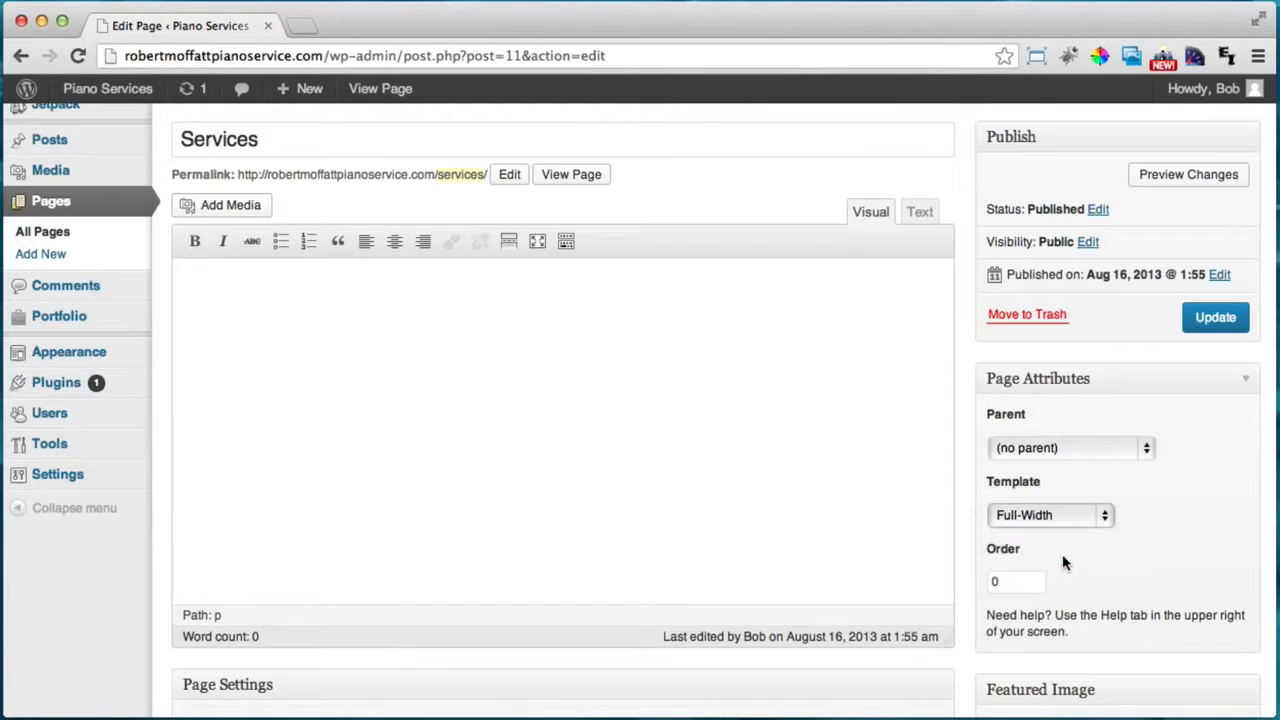
pyautogui.click(1217, 322)
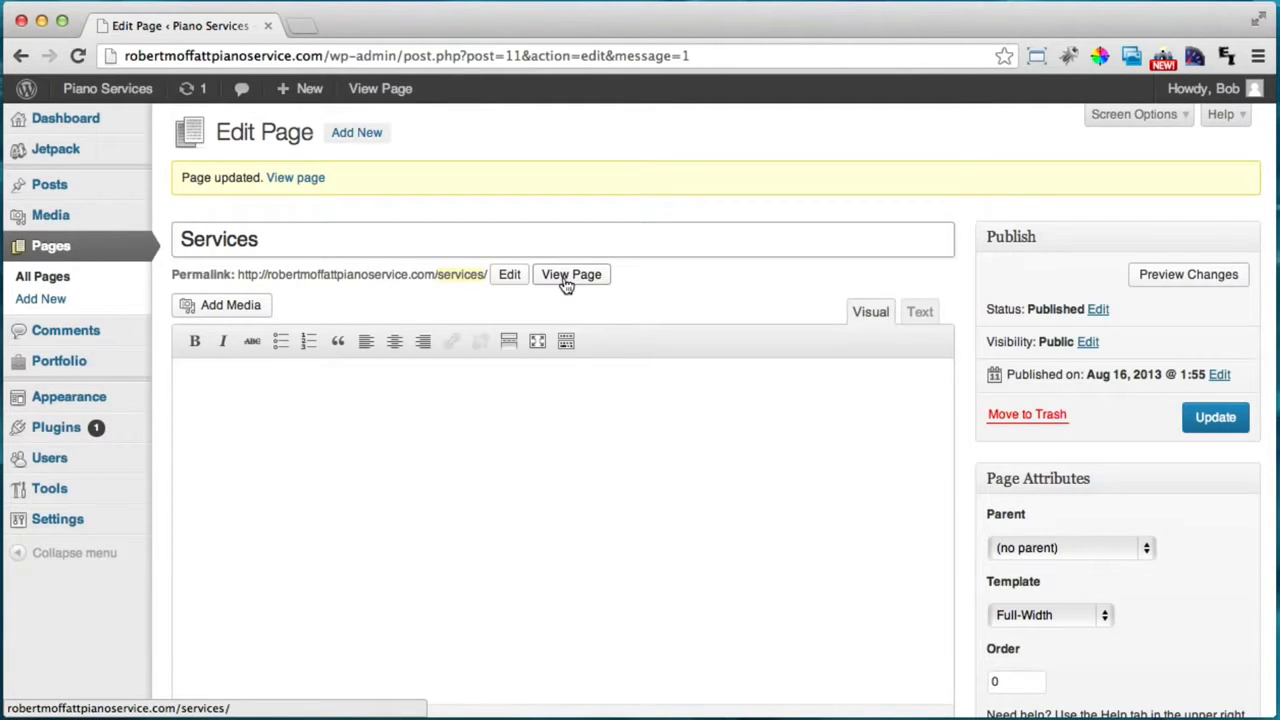
# - View the published Services page, then return to editing it
pyautogui.click(566, 282)
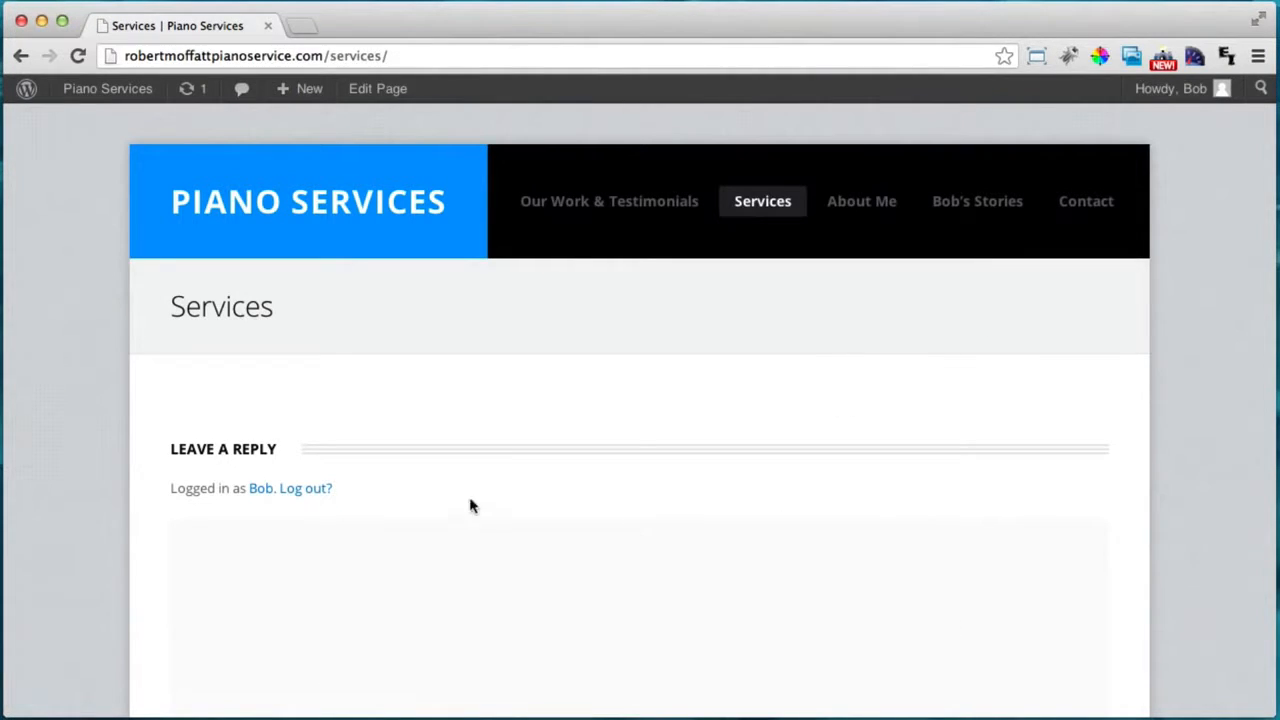
pyautogui.scroll(-5, 470, 505)
pyautogui.scroll(2, 494, 472)
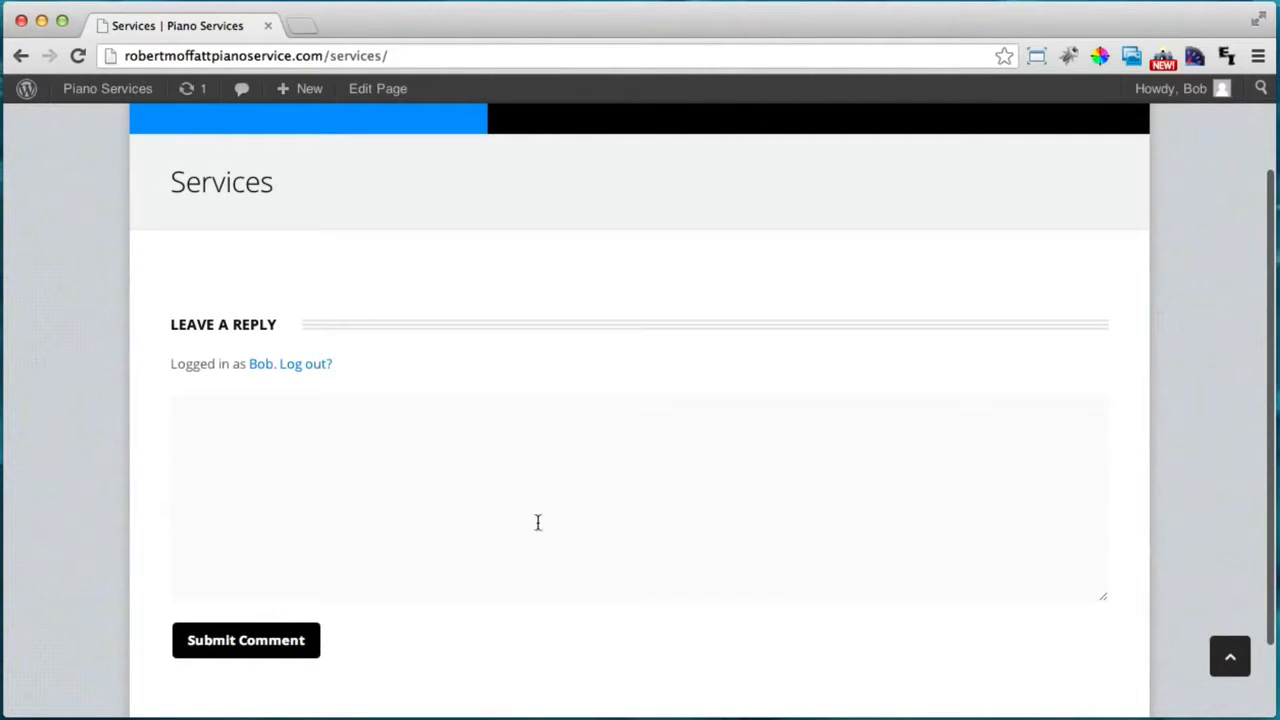
pyautogui.scroll(2, 537, 523)
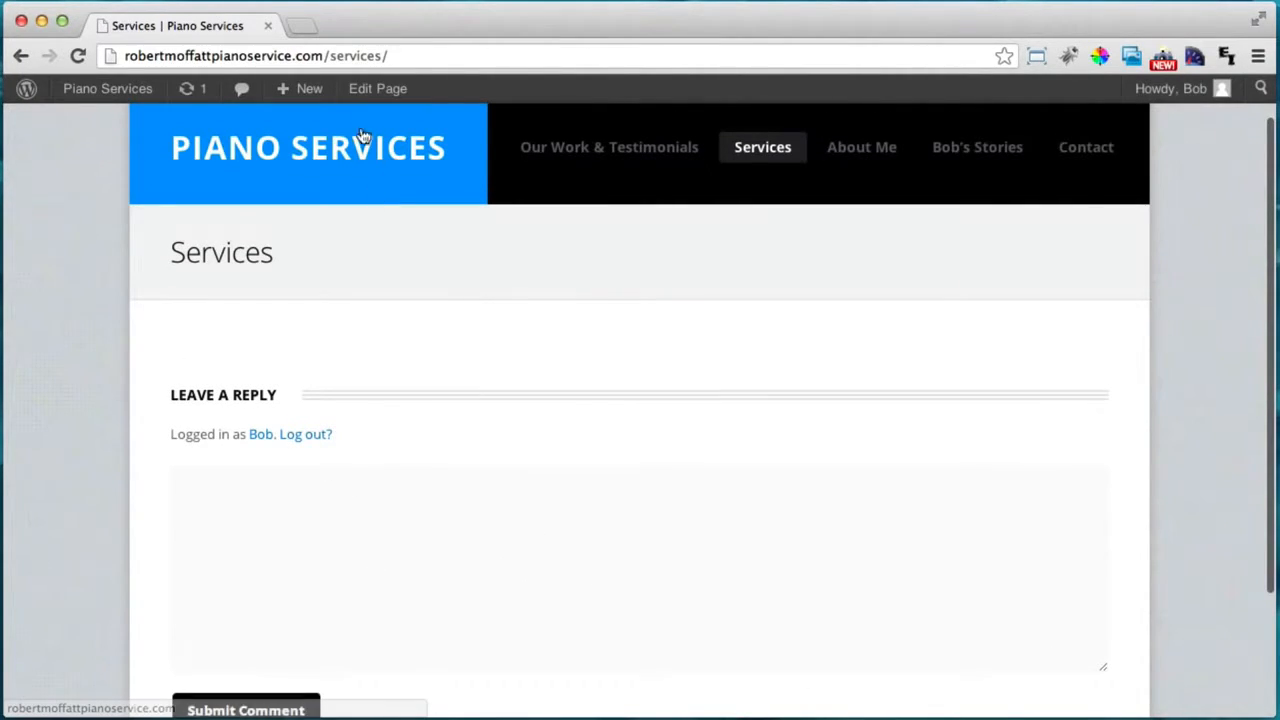
pyautogui.click(373, 90)
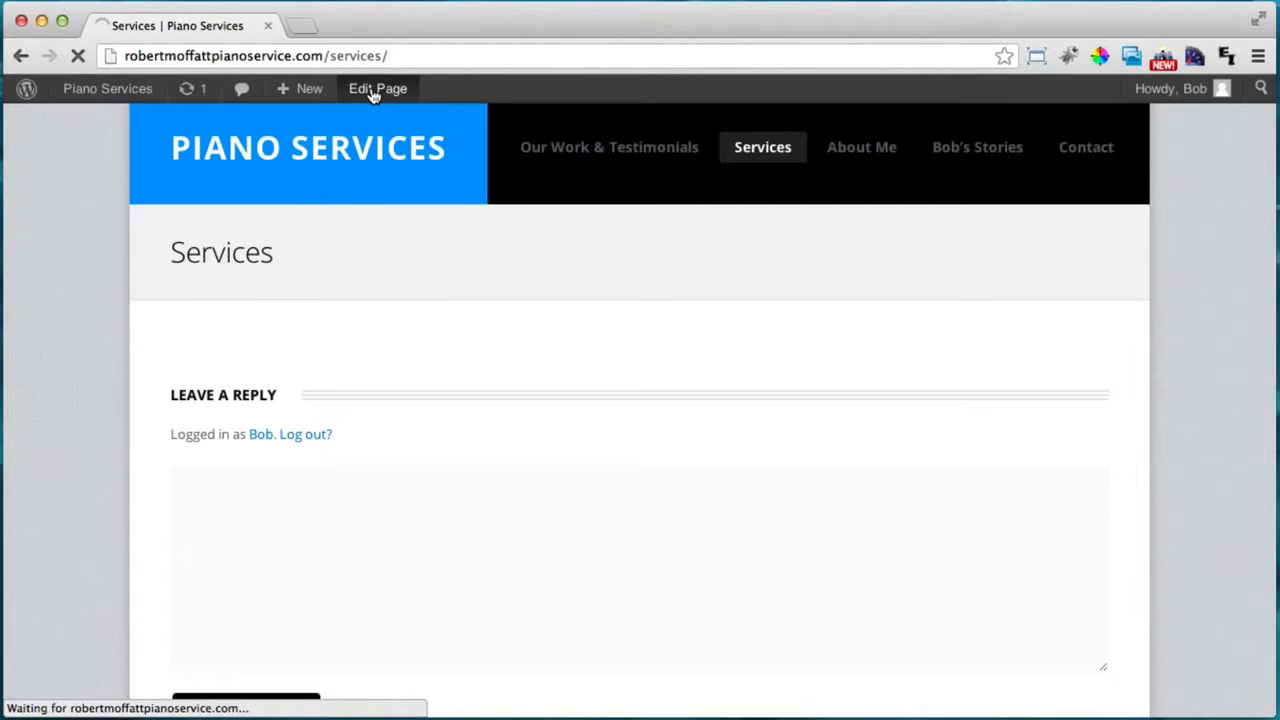
pyautogui.scroll(-10, 874, 487)
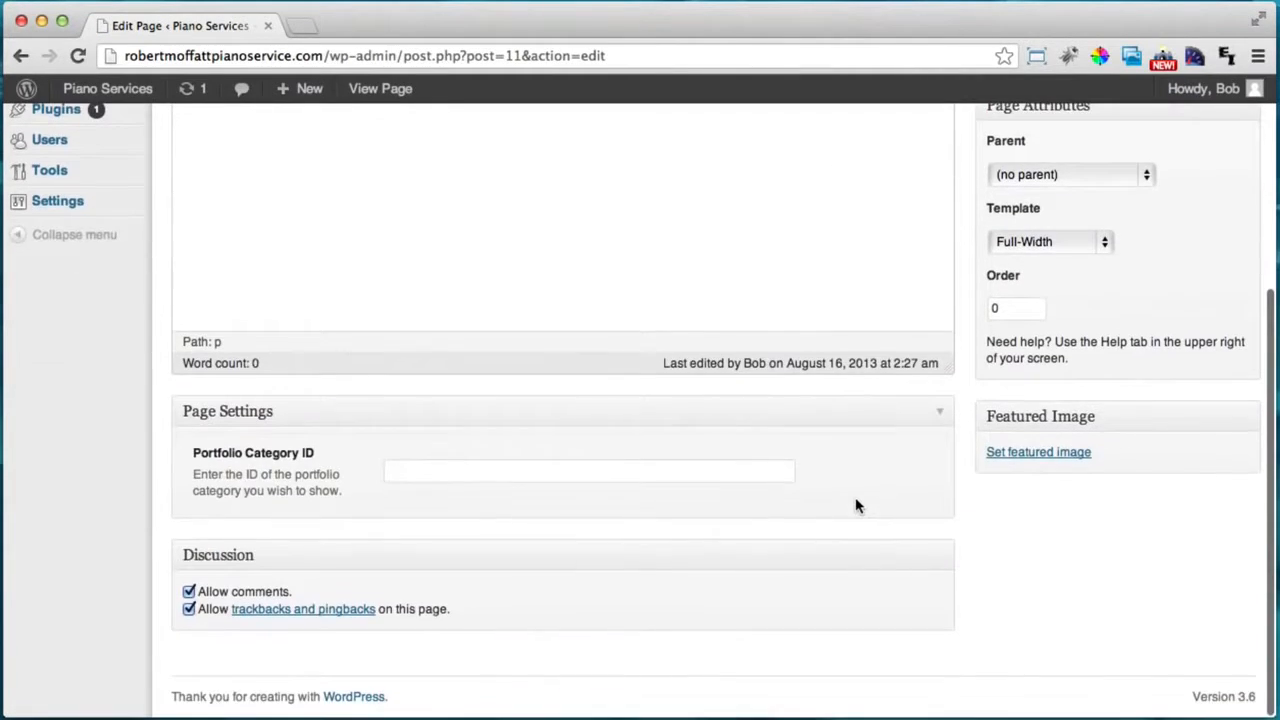
pyautogui.scroll(10, 852, 505)
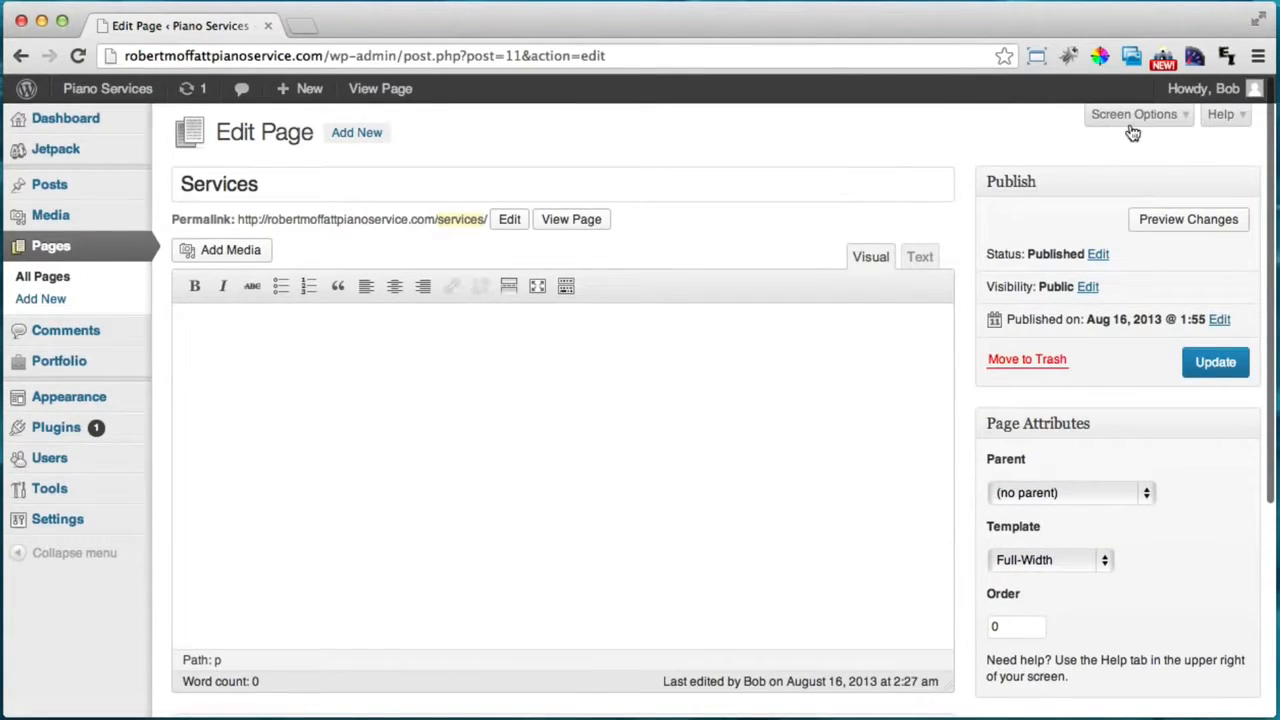
# - Uncheck Allow comments and Allow trackbacks in the Discussion box and update the page
pyautogui.click(1130, 122)
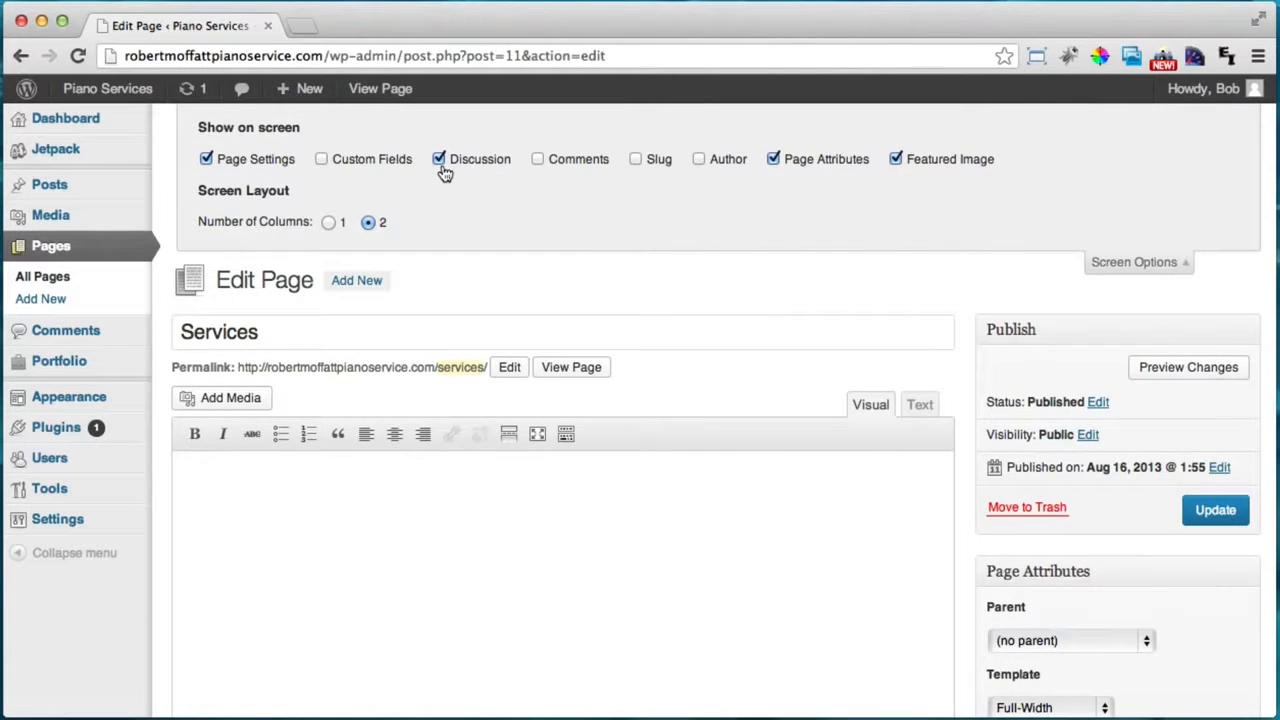
pyautogui.click(1174, 268)
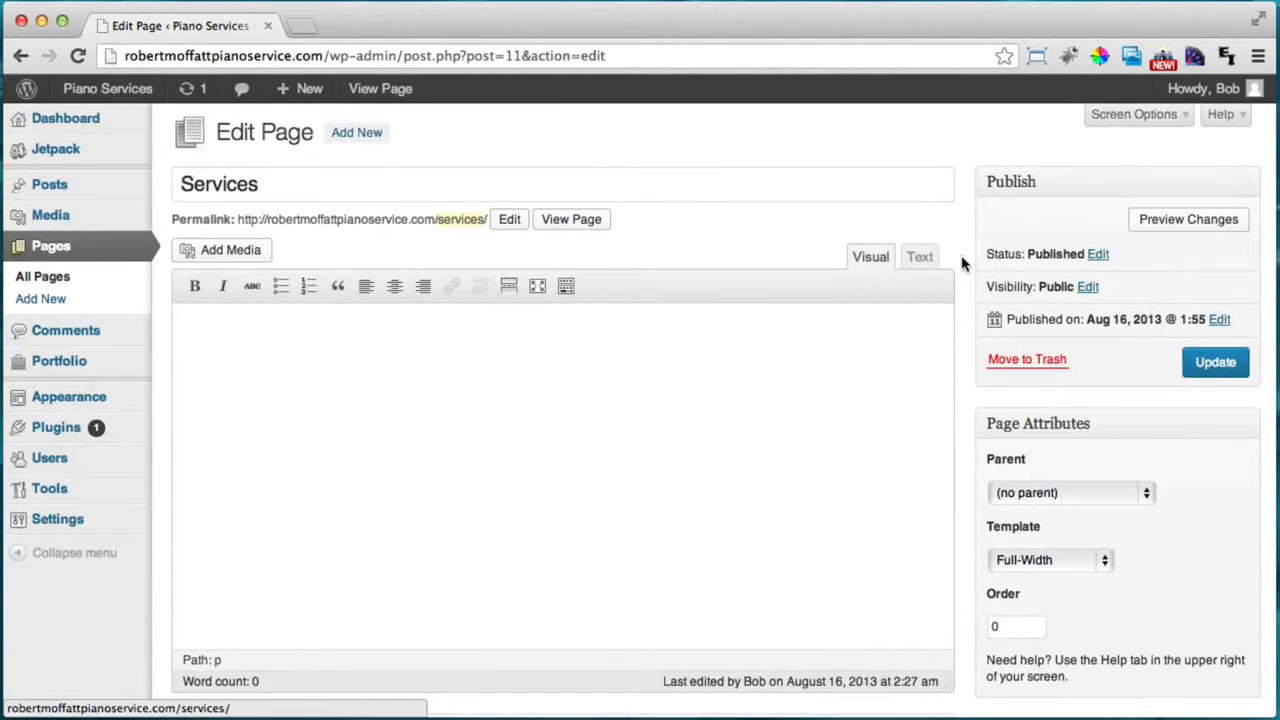
pyautogui.scroll(-5, 961, 255)
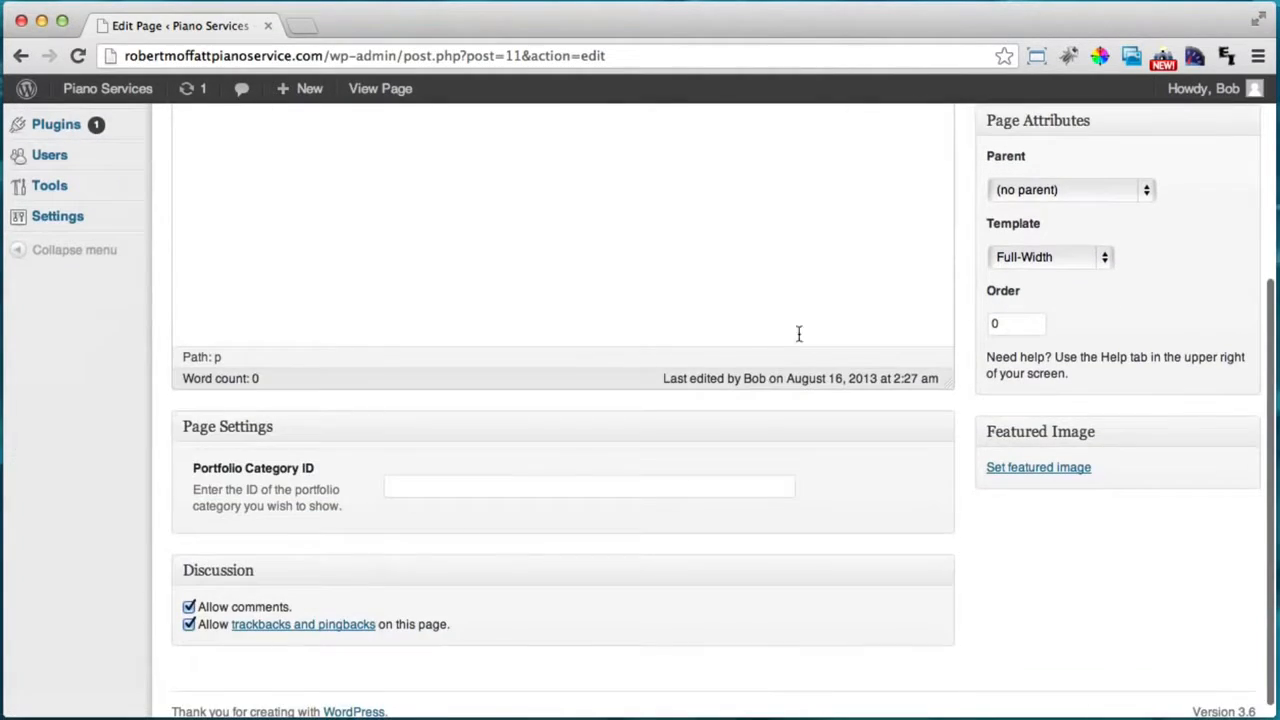
pyautogui.click(189, 607)
pyautogui.click(189, 624)
pyautogui.scroll(1, 1010, 541)
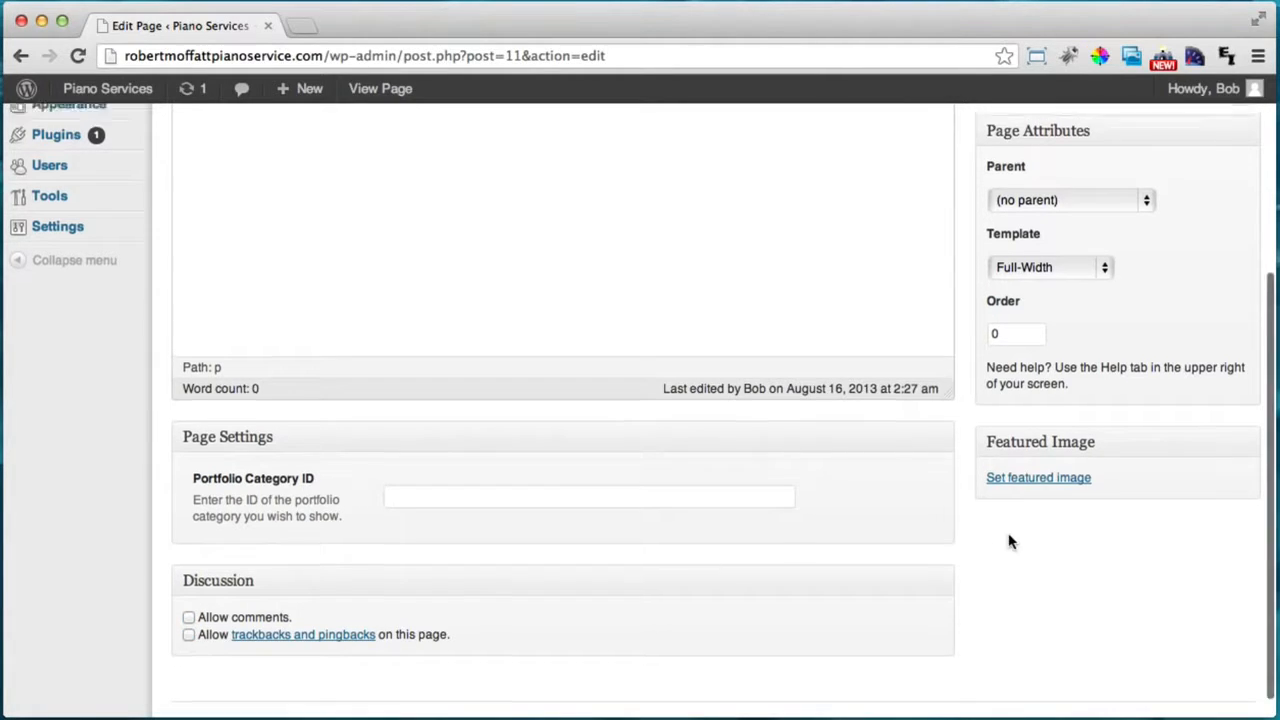
pyautogui.scroll(5, 1009, 541)
pyautogui.click(1216, 362)
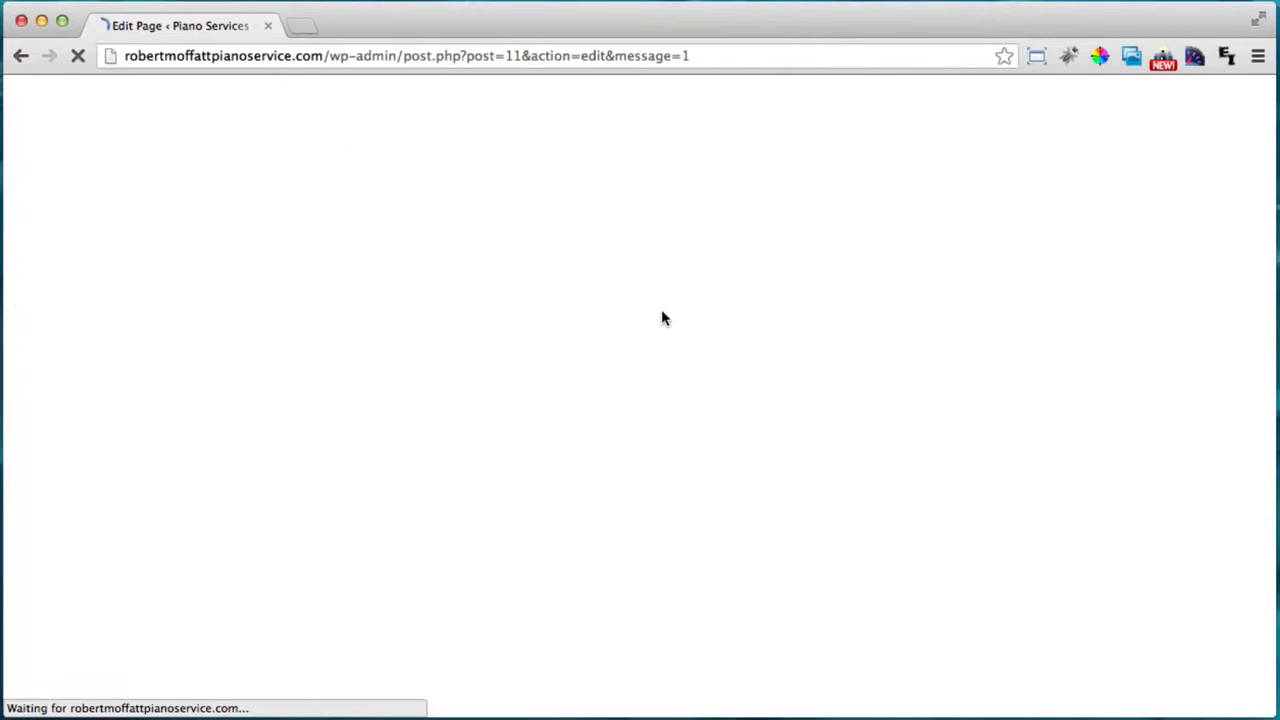
pyautogui.click(569, 278)
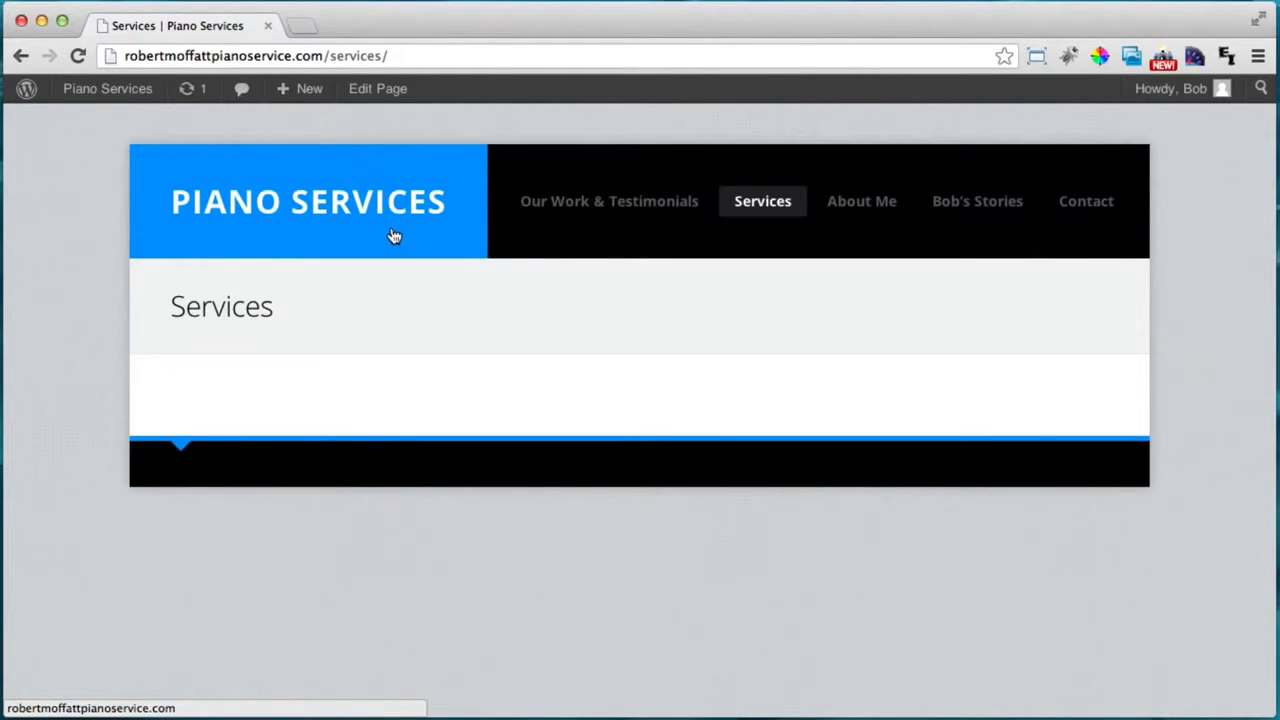
pyautogui.click(379, 90)
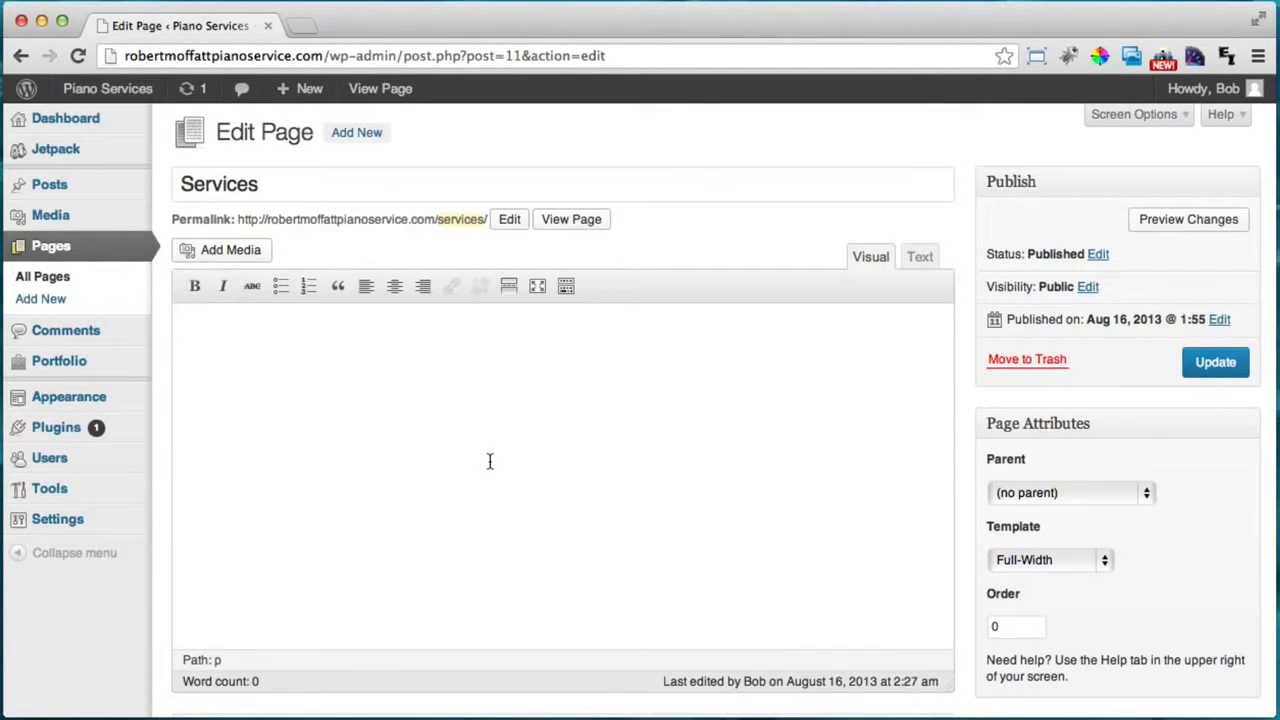
pyautogui.moveTo(62, 432)
pyautogui.write('jfhsdkjhfksdhfjh')
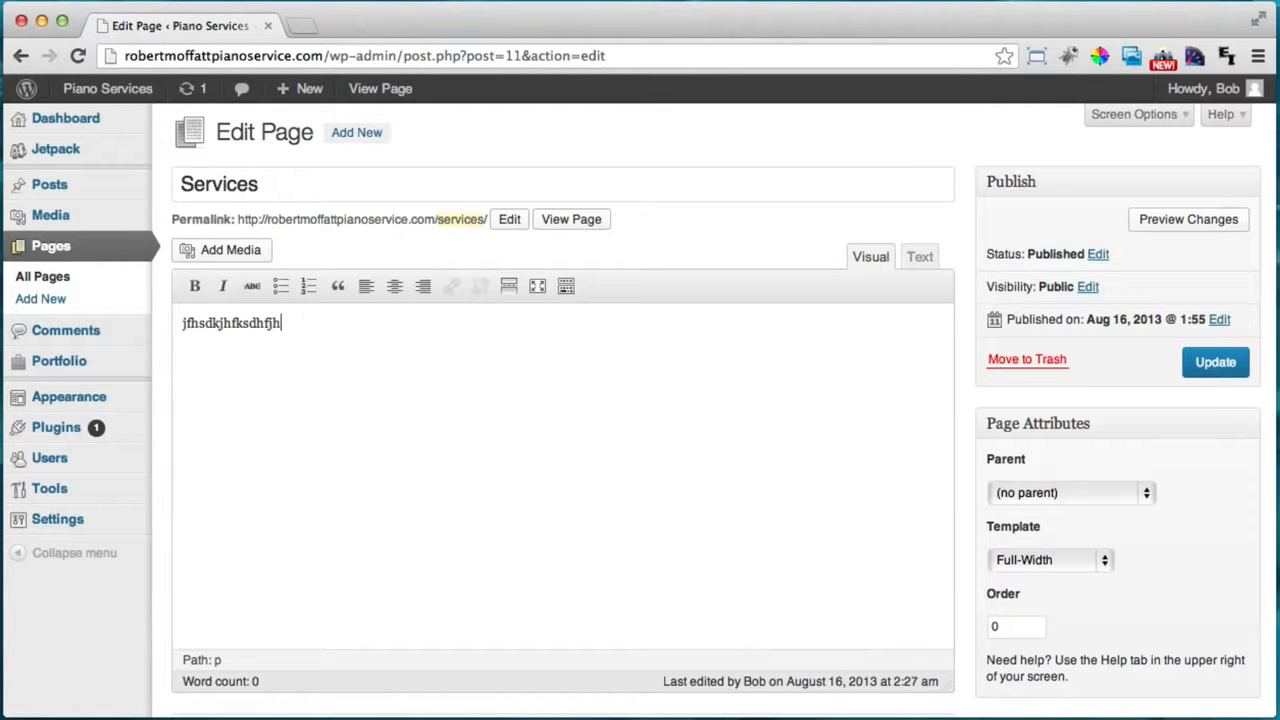
pyautogui.write('   ksdjflksfjlsfd')
pyautogui.moveTo(293, 322); pyautogui.dragTo(471, 320)
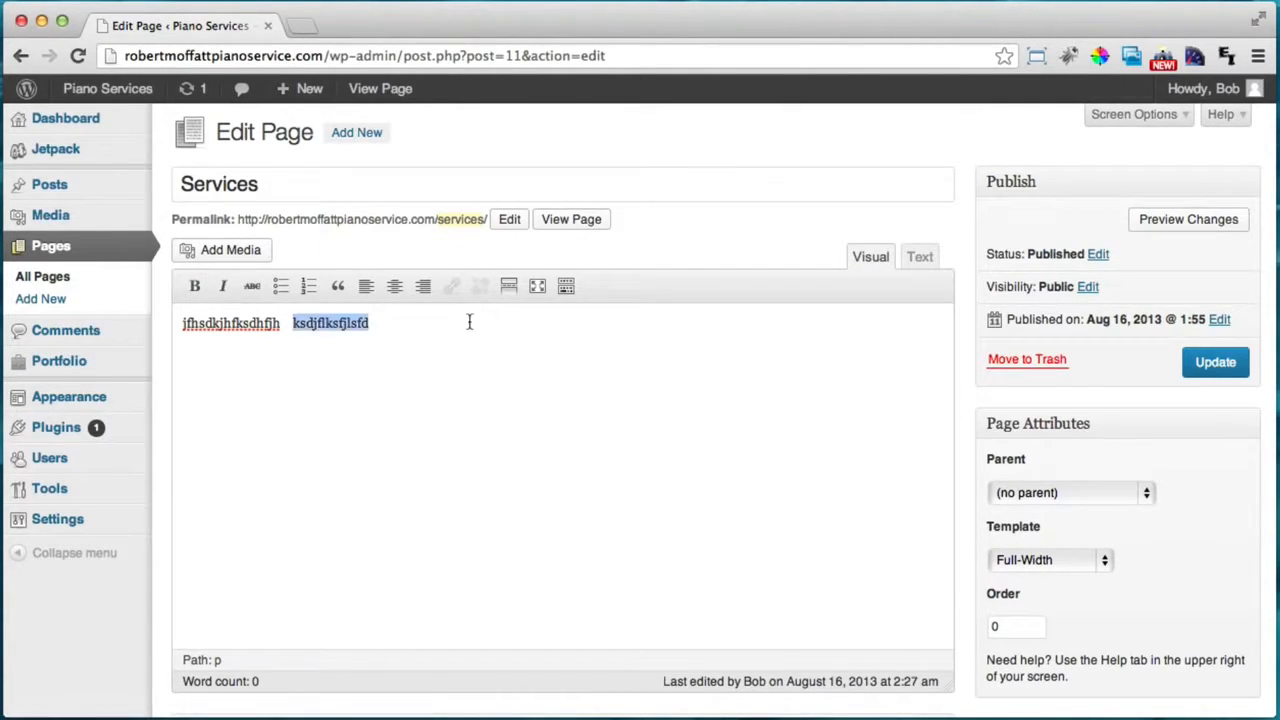
pyautogui.click(423, 287)
pyautogui.doubleClick(835, 323)
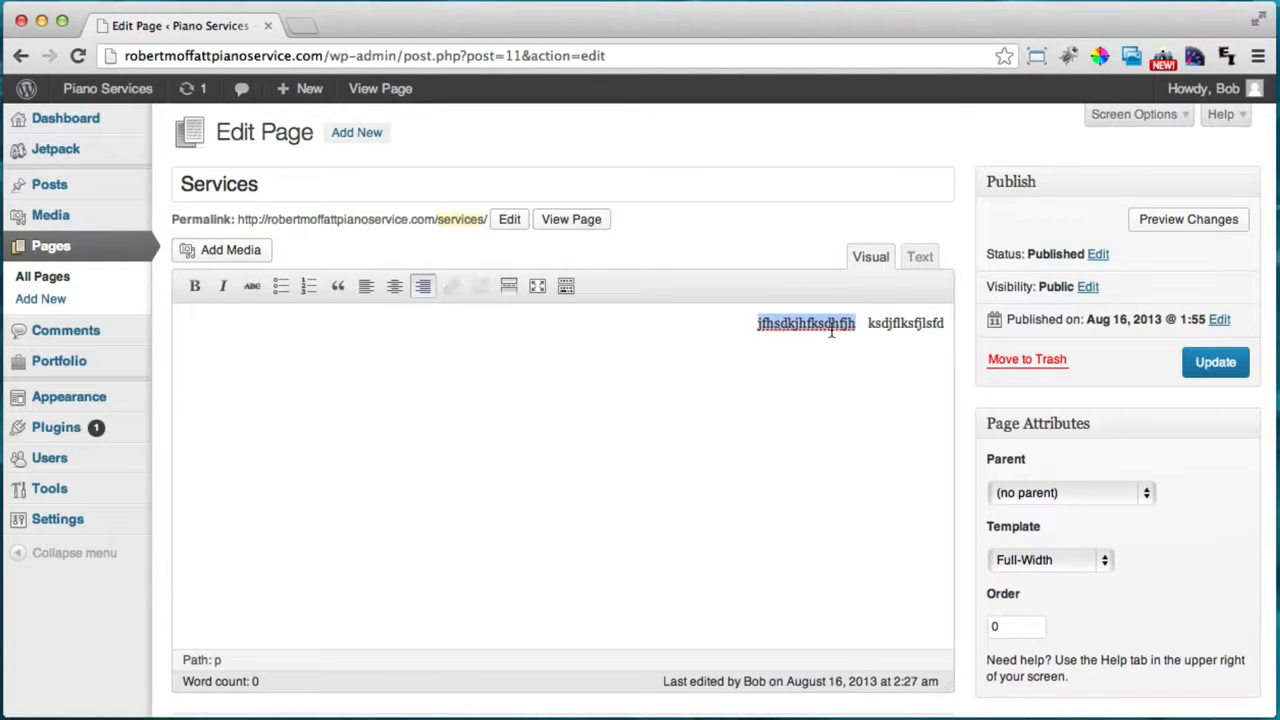
pyautogui.click(368, 286)
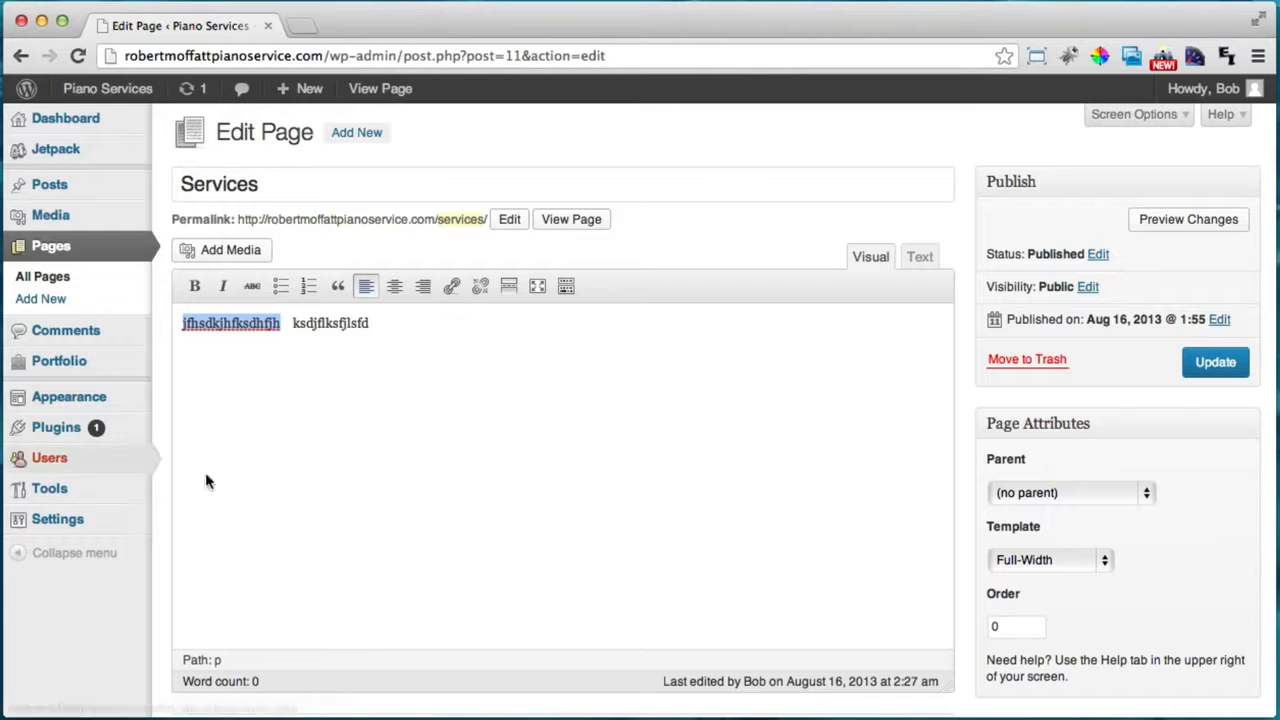
pyautogui.moveTo(409, 332); pyautogui.dragTo(178, 323)
pyautogui.press('BackSpace')
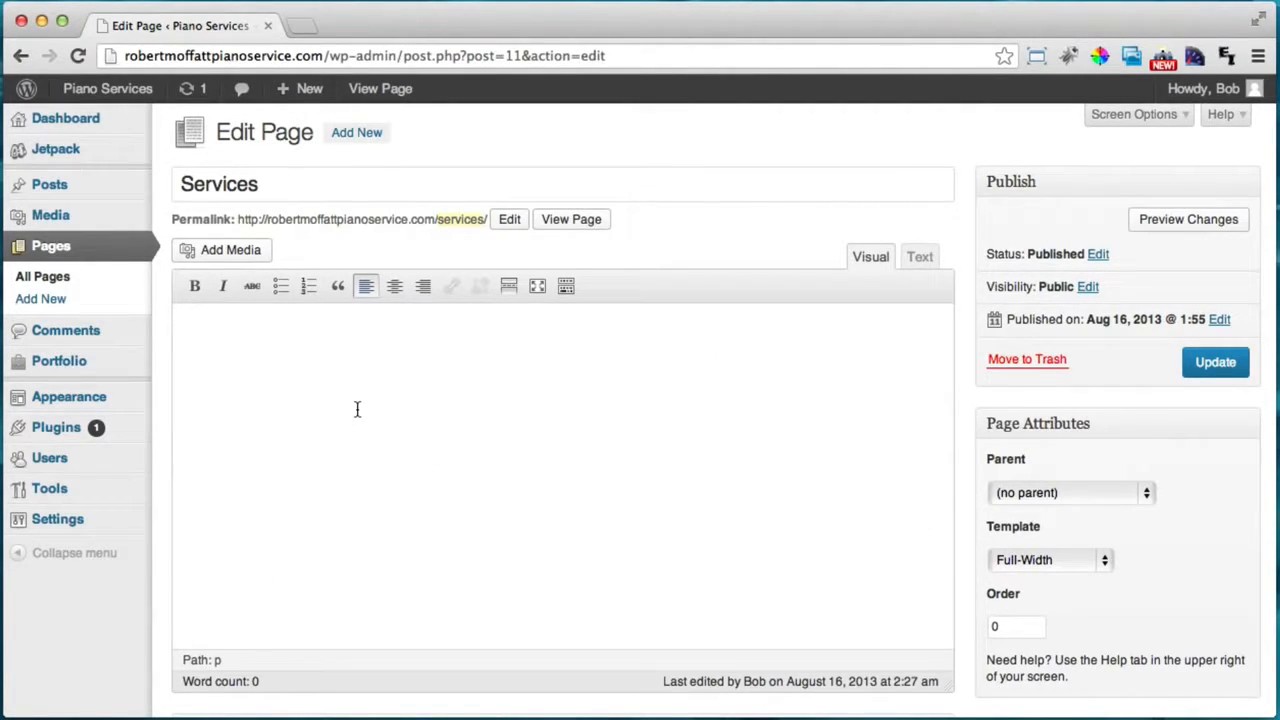
# - Leave the page editor without saving and go to Plugins > Add New
pyautogui.click(70, 432)
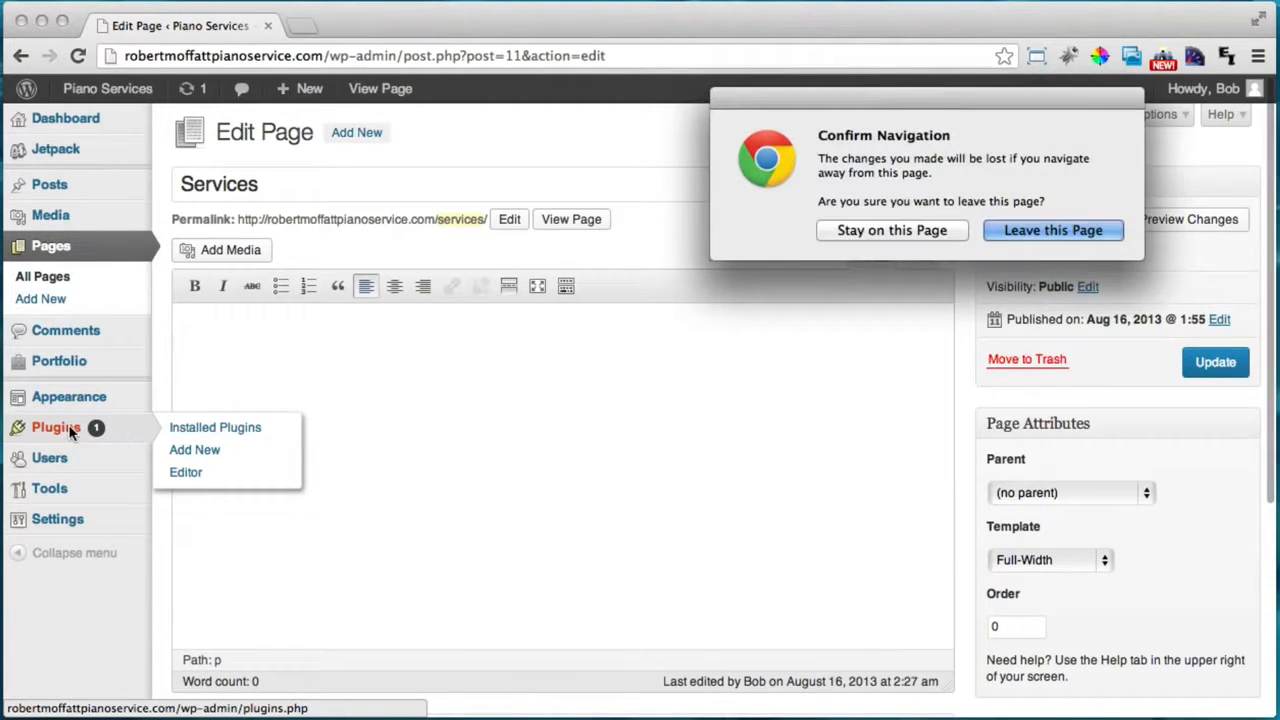
pyautogui.click(1028, 229)
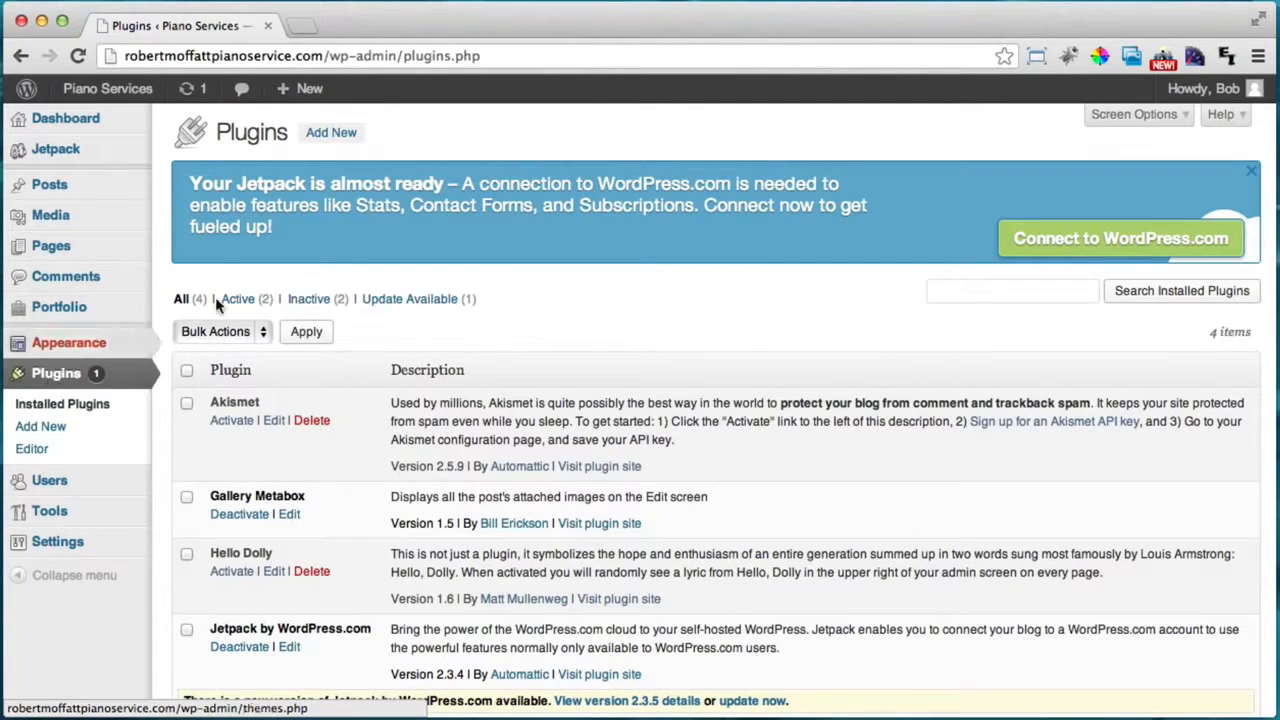
pyautogui.click(341, 135)
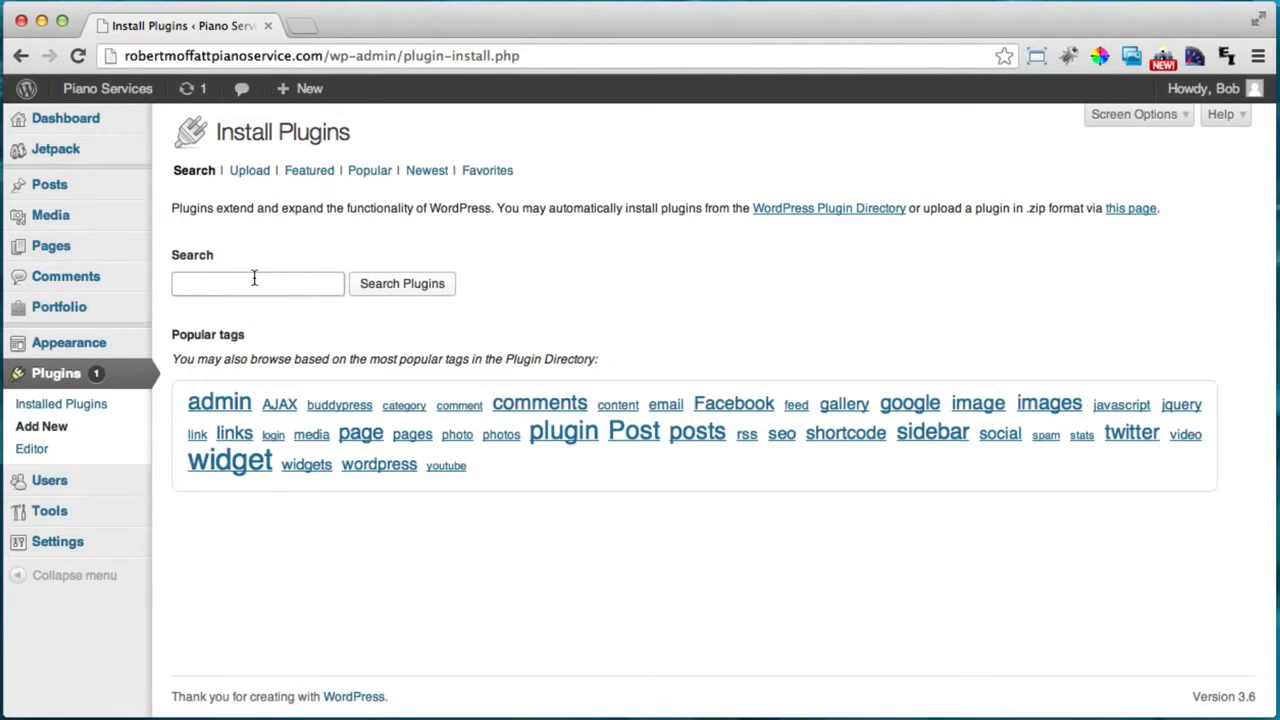
# - Search the plugin directory for 'columns' and review the results
pyautogui.click(254, 281)
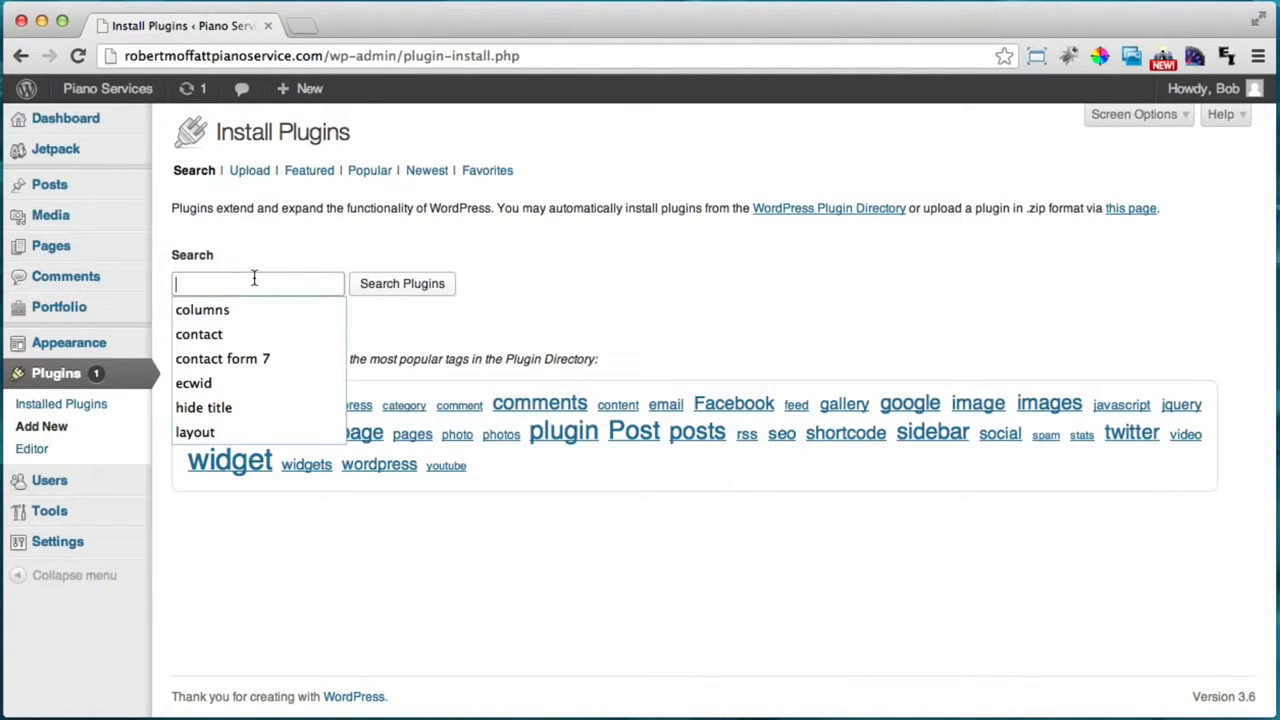
pyautogui.write('cp')
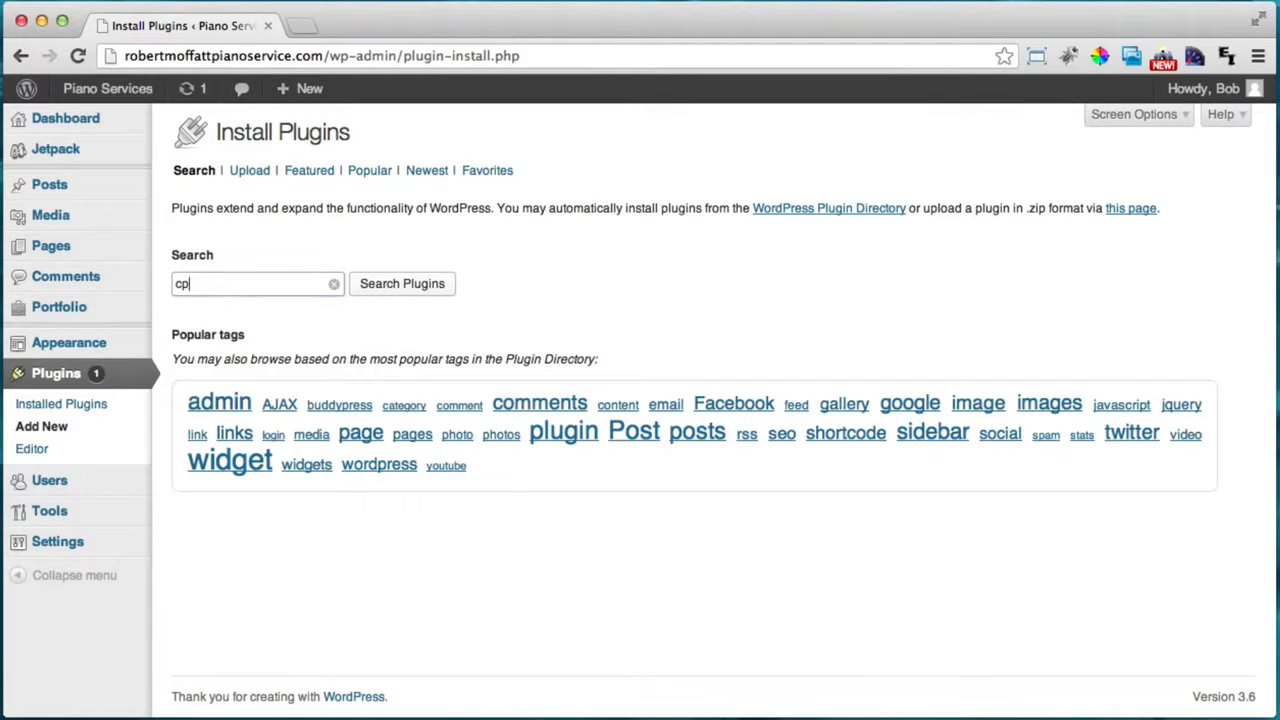
pyautogui.press('BackSpace')
pyautogui.write('olum')
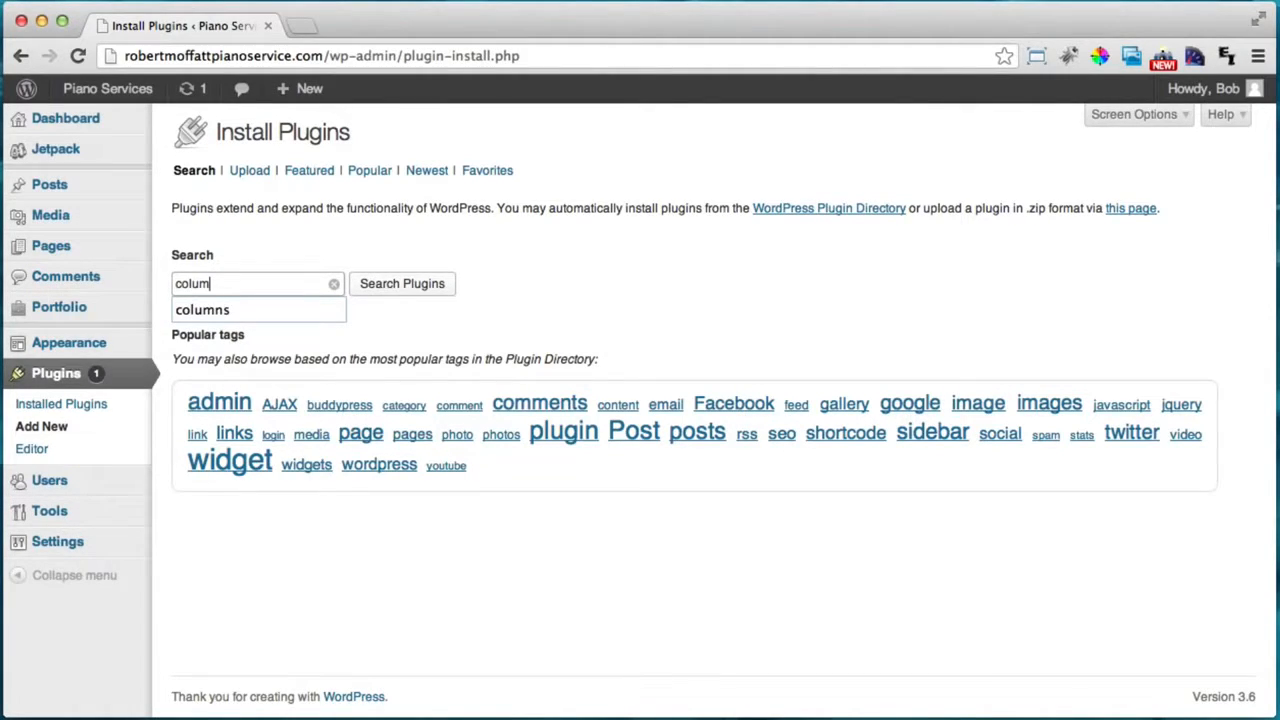
pyautogui.write('ns')
pyautogui.click(405, 285)
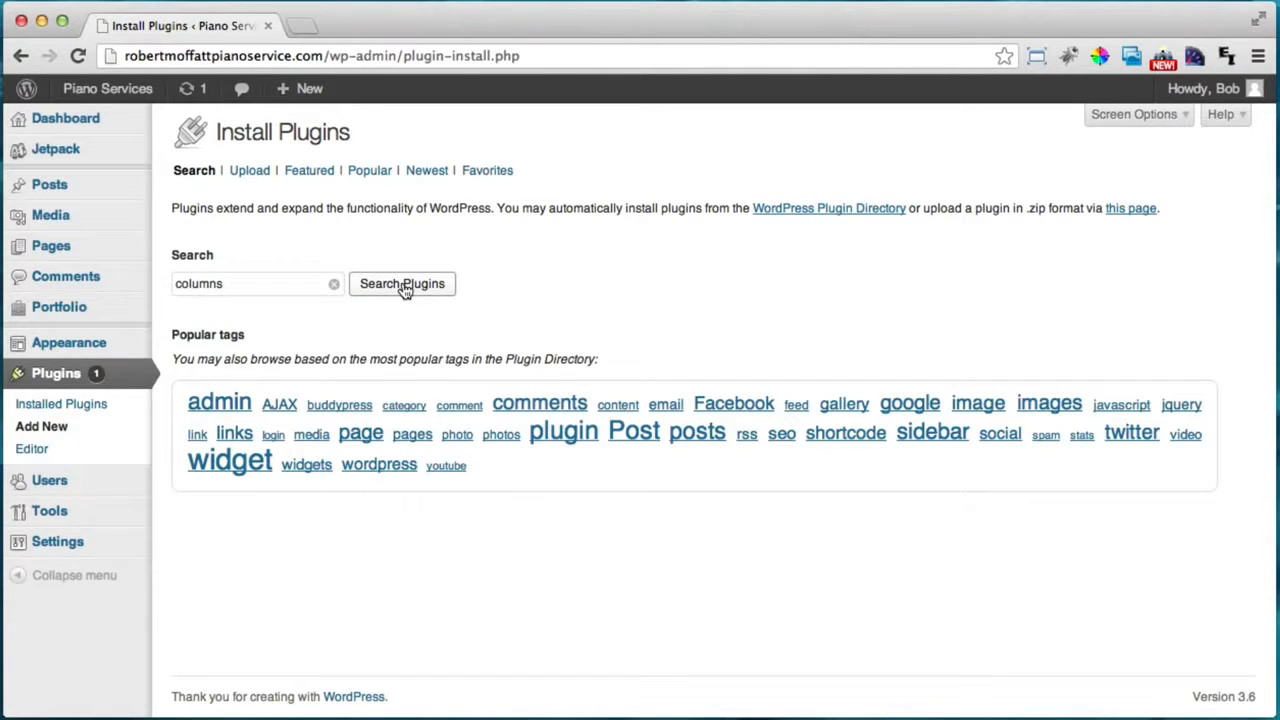
pyautogui.click(405, 285)
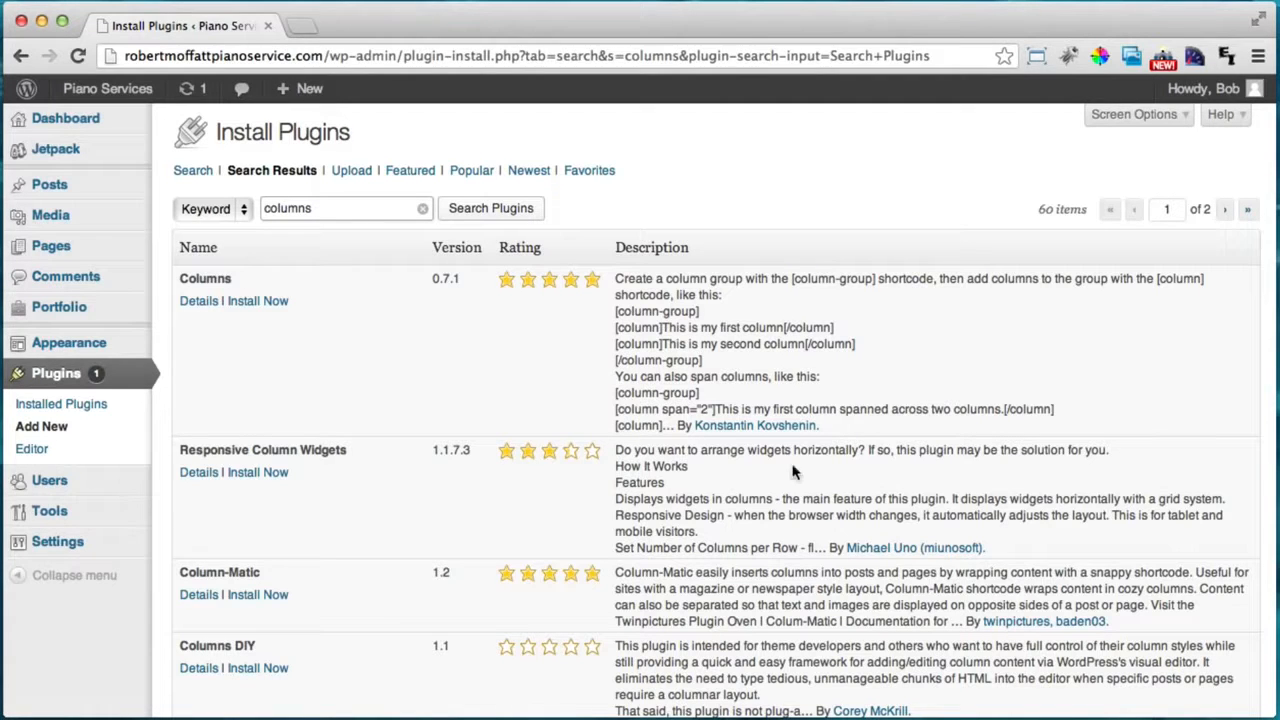
pyautogui.scroll(-2, 501, 458)
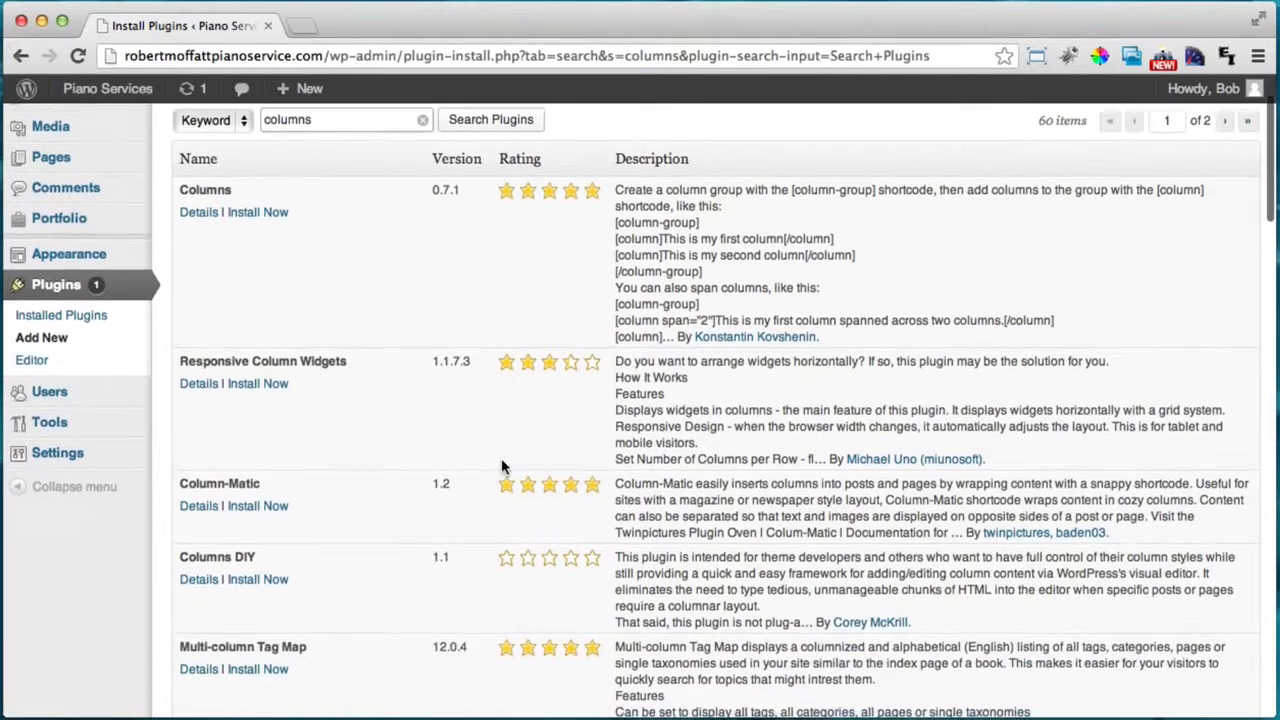
pyautogui.scroll(2, 501, 458)
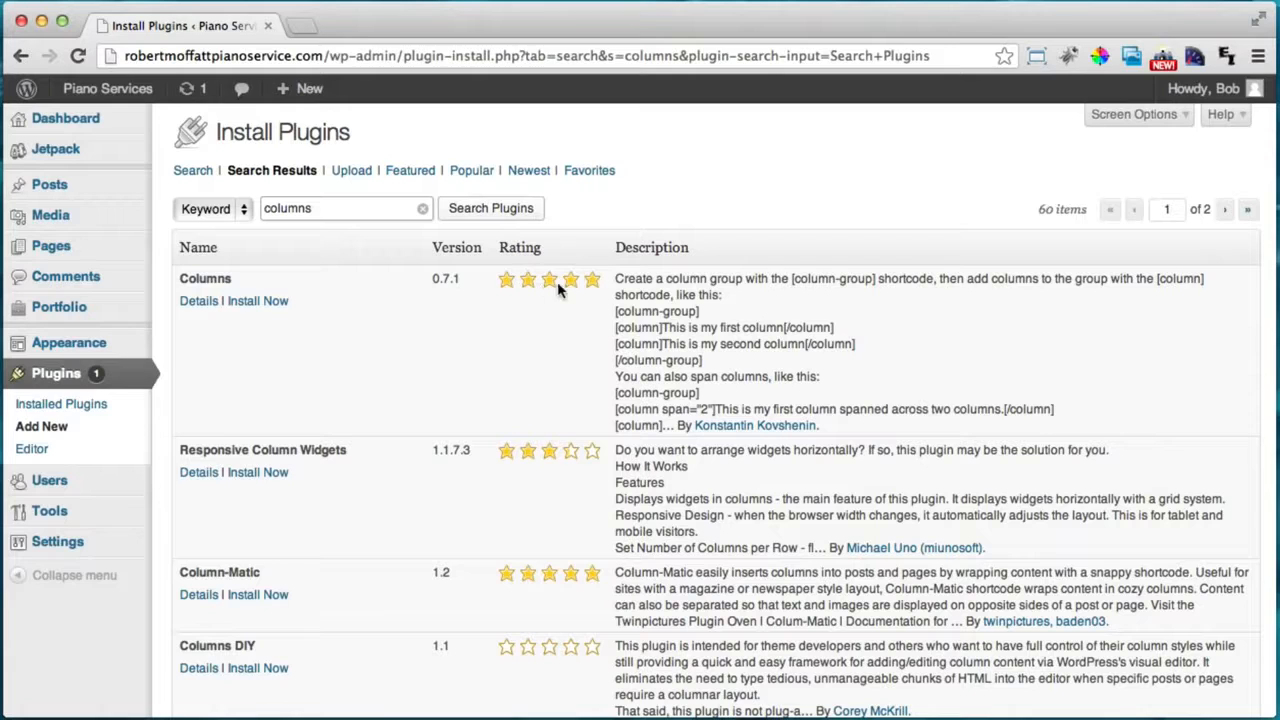
# - Open the Columns plugin details and copy its example column-group shortcode
pyautogui.click(200, 303)
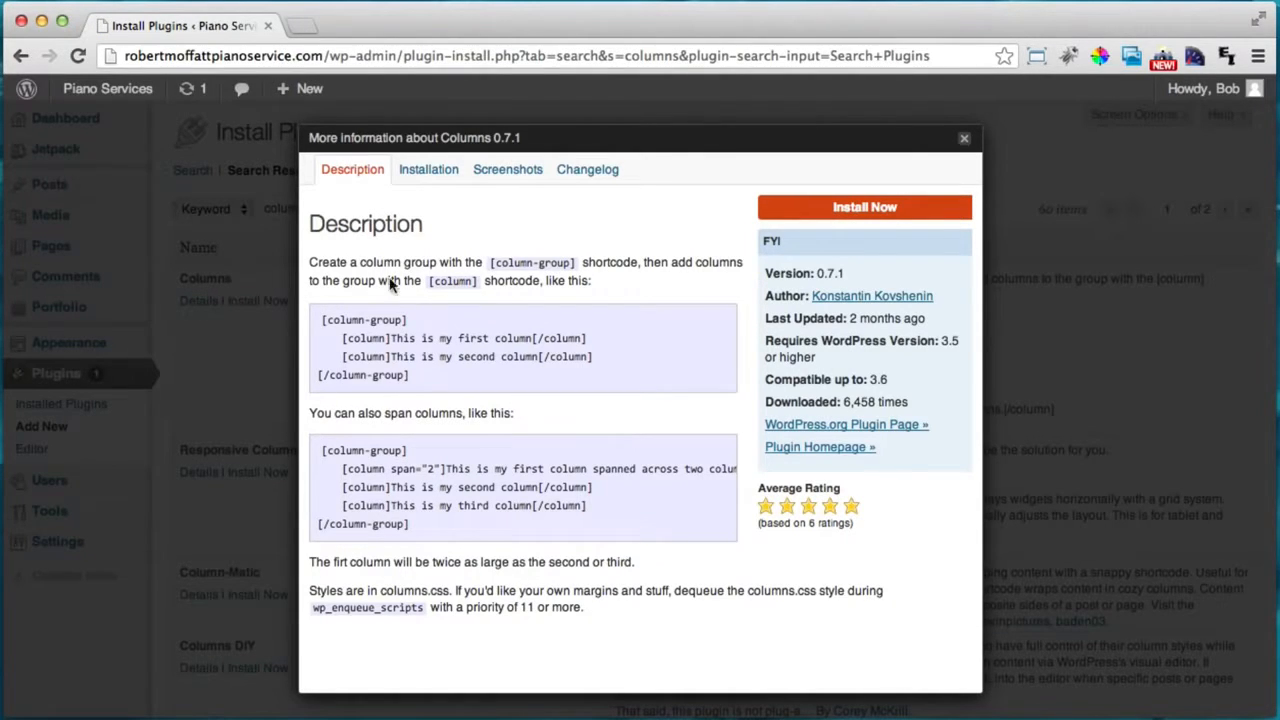
pyautogui.moveTo(322, 320); pyautogui.dragTo(410, 377)
pyautogui.rightClick(401, 356)
pyautogui.click(445, 359)
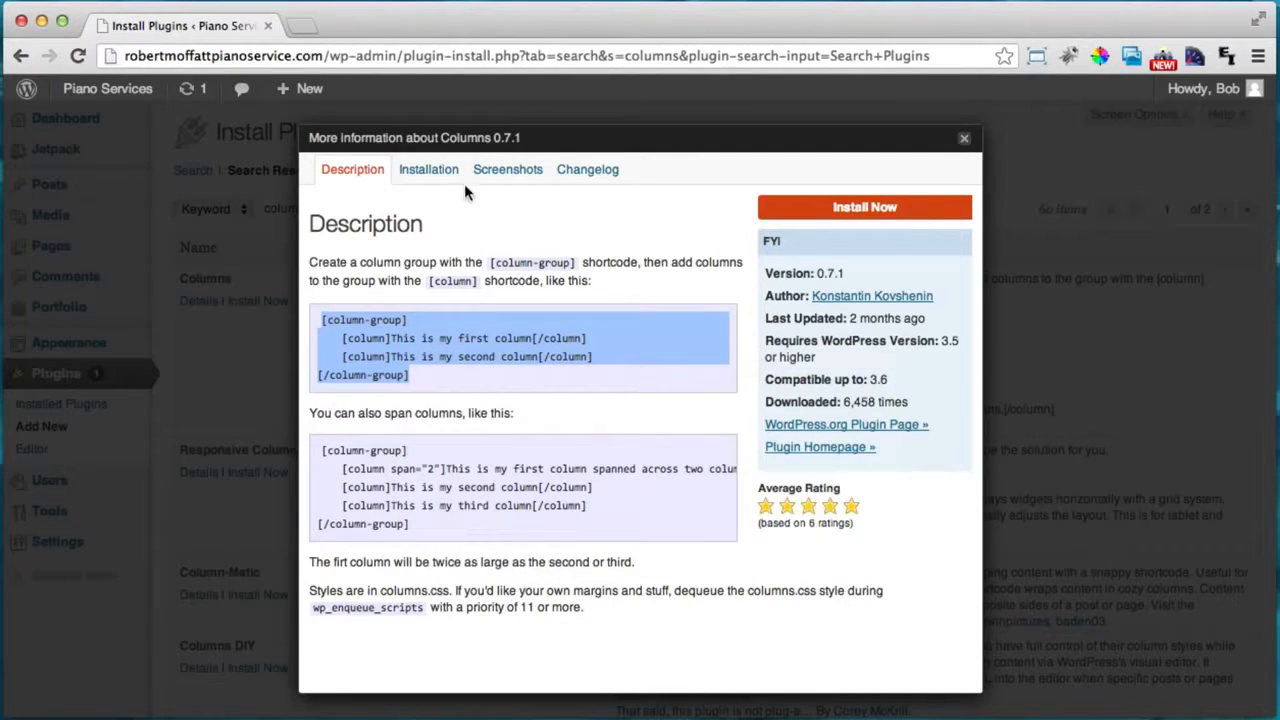
pyautogui.click(447, 351)
# - Install the Columns 0.7.1 plugin and activate it
pyautogui.click(865, 208)
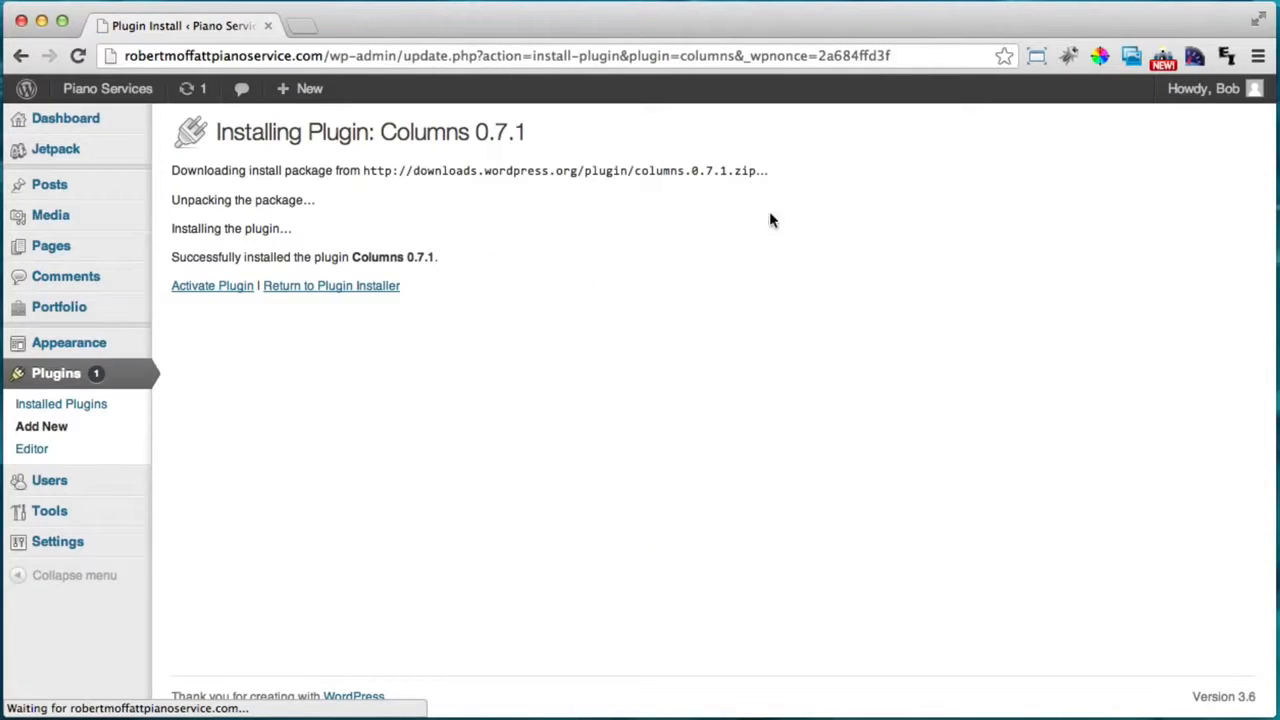
pyautogui.click(224, 287)
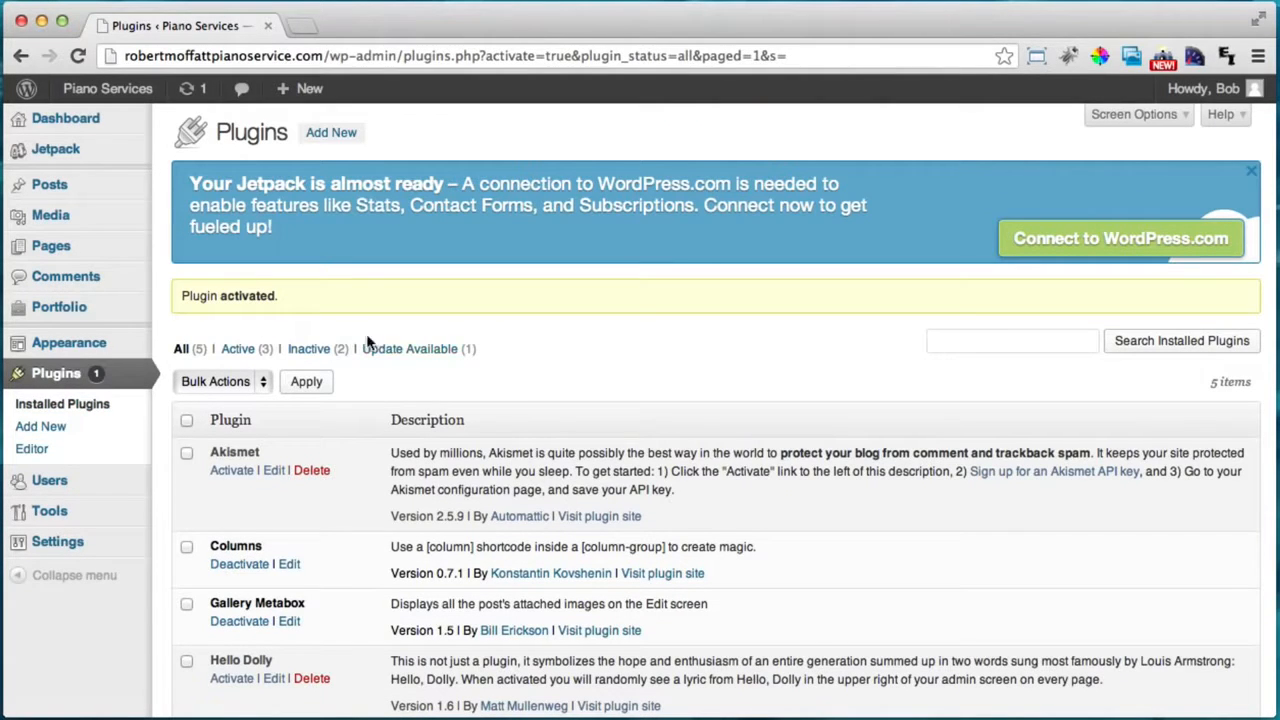
pyautogui.moveTo(140, 318)
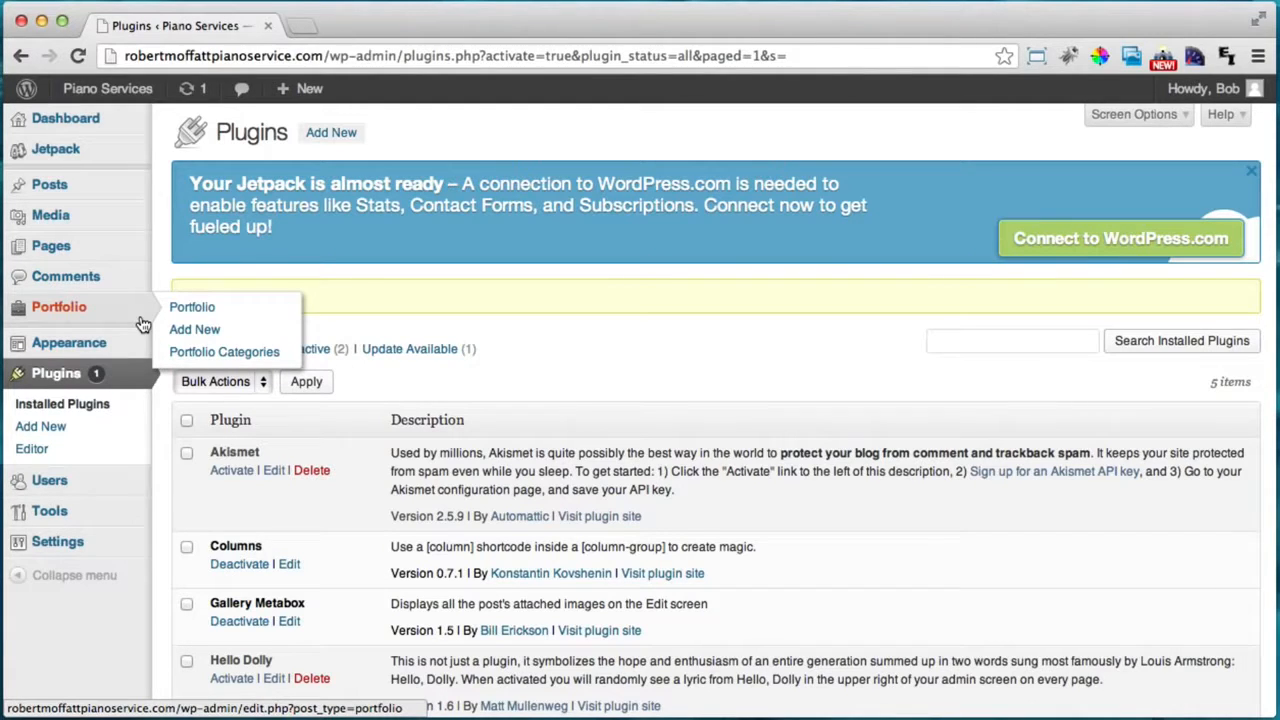
pyautogui.moveTo(76, 245)
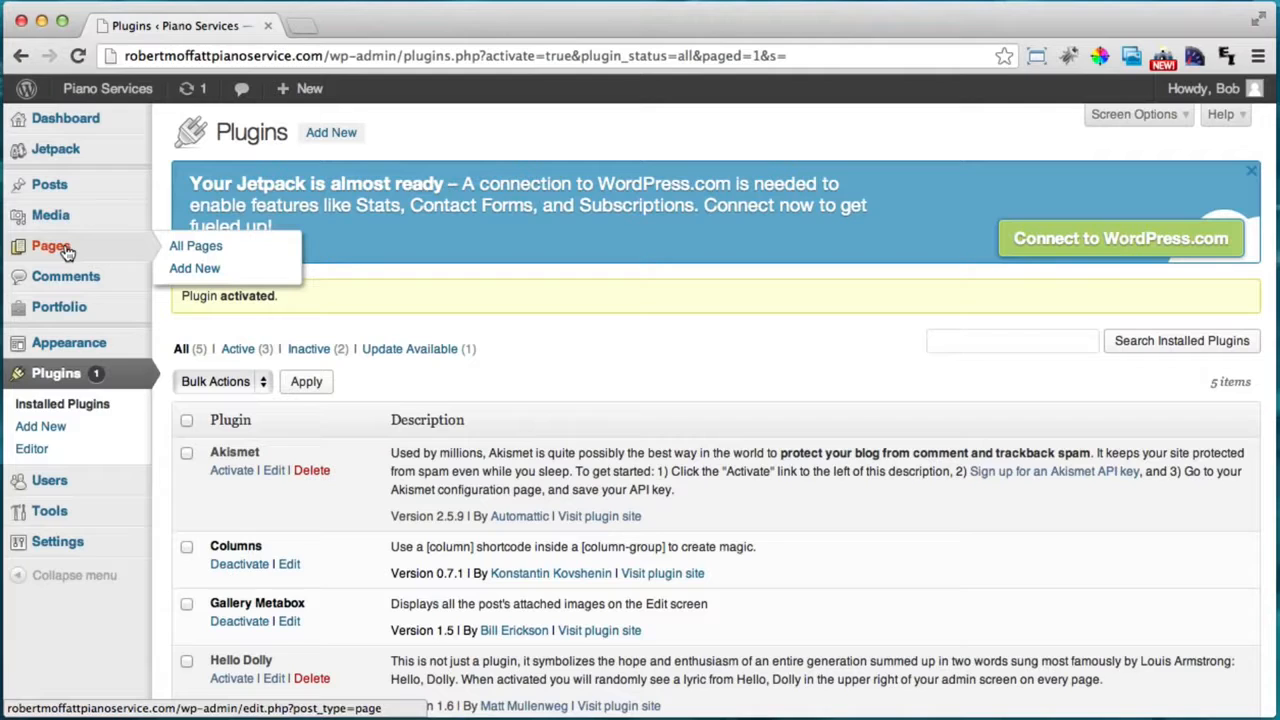
# - Open the Services page in the Text editor and paste the sample column-group shortcode
pyautogui.click(66, 252)
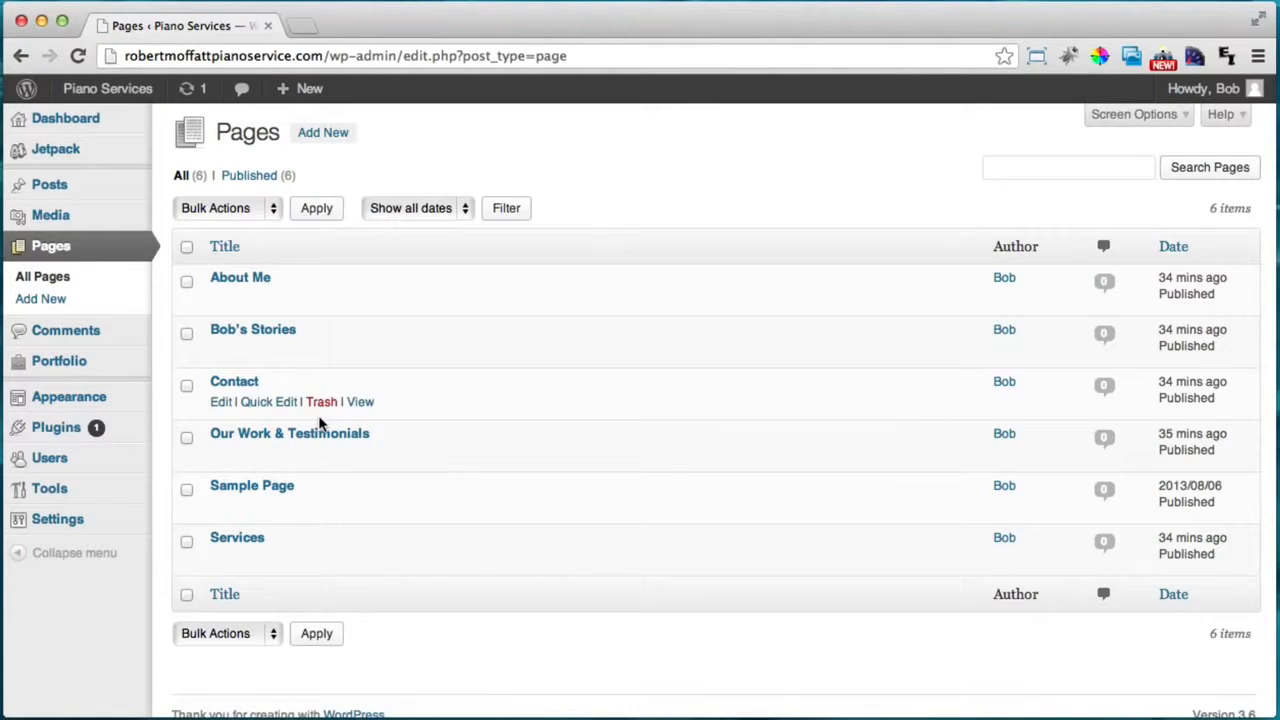
pyautogui.click(237, 539)
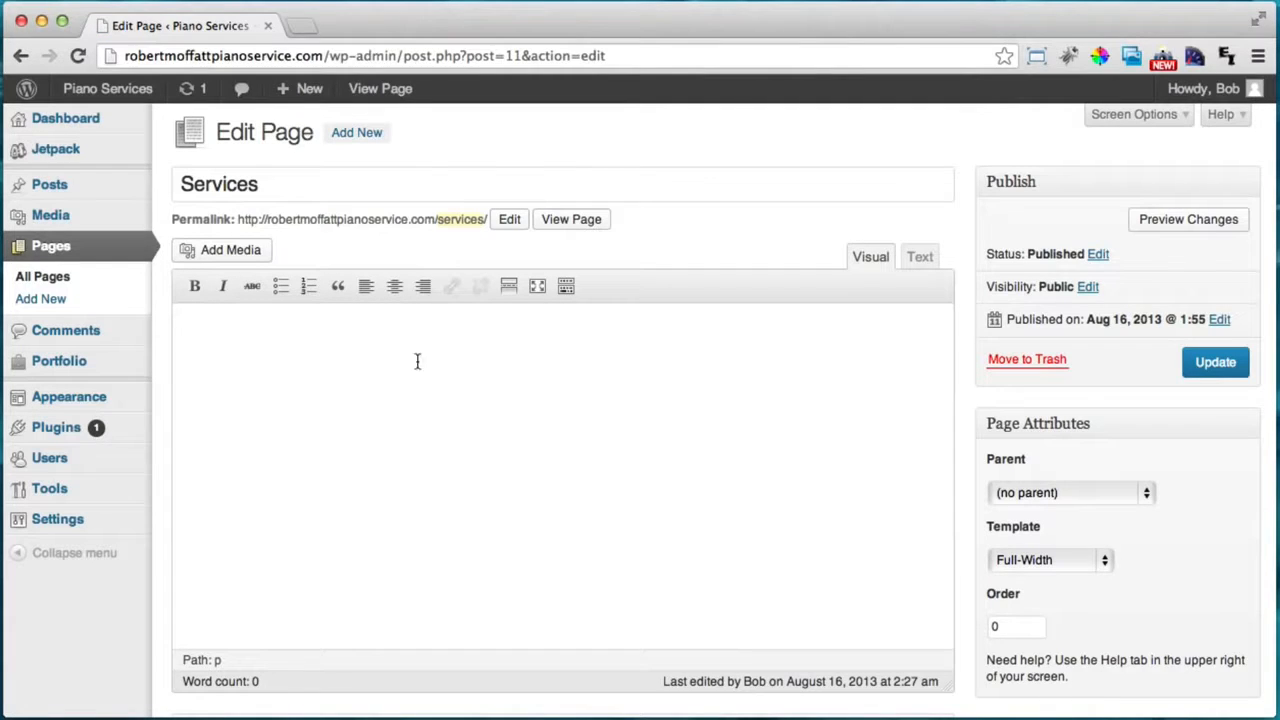
pyautogui.click(920, 259)
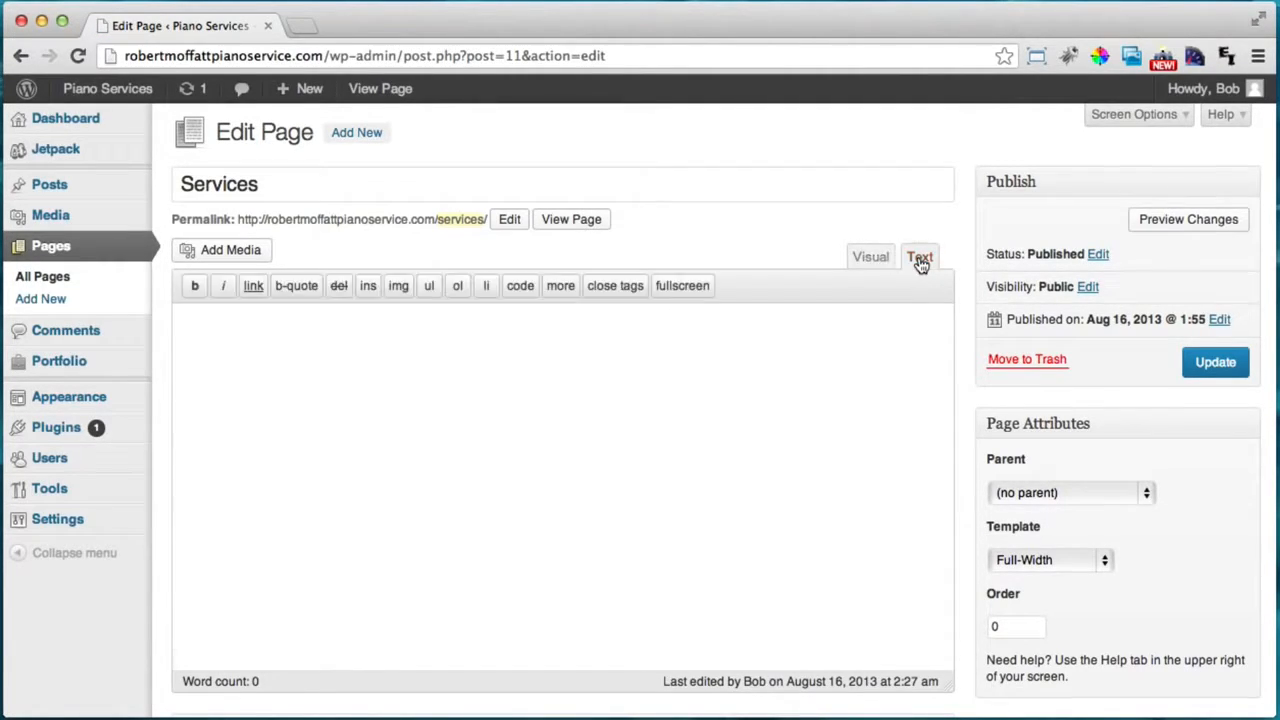
pyautogui.rightClick(180, 330)
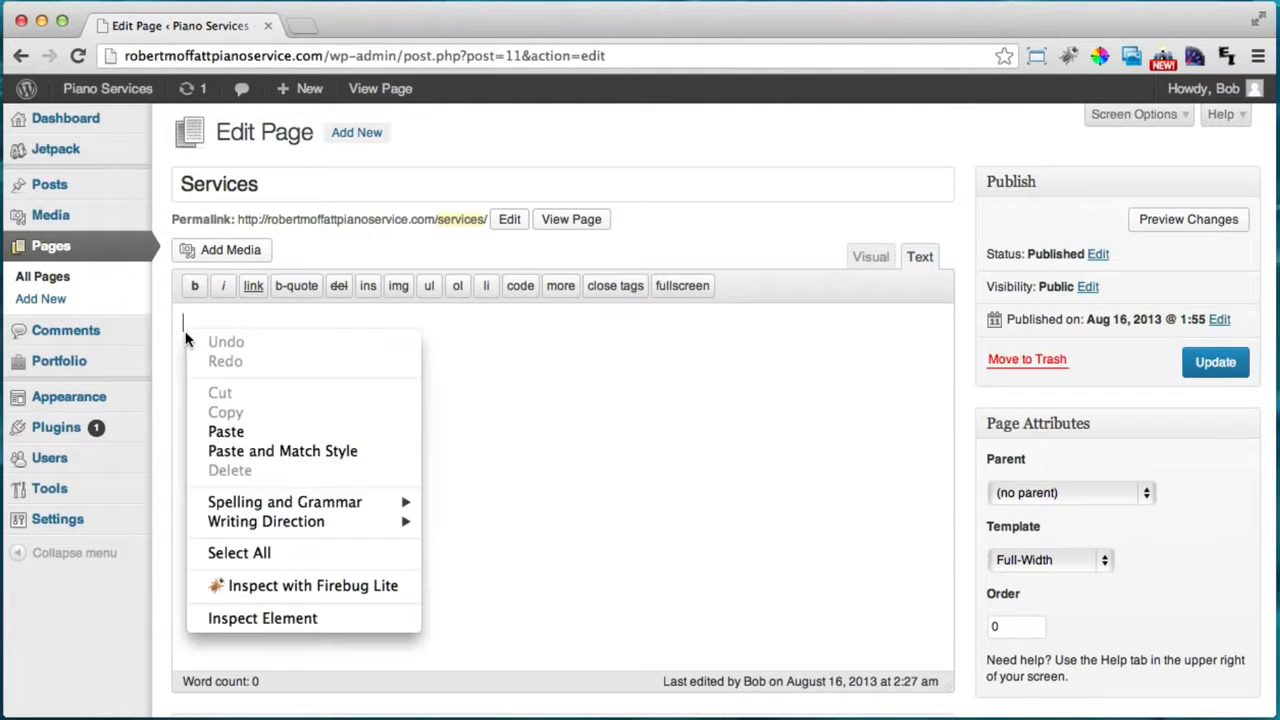
pyautogui.click(234, 432)
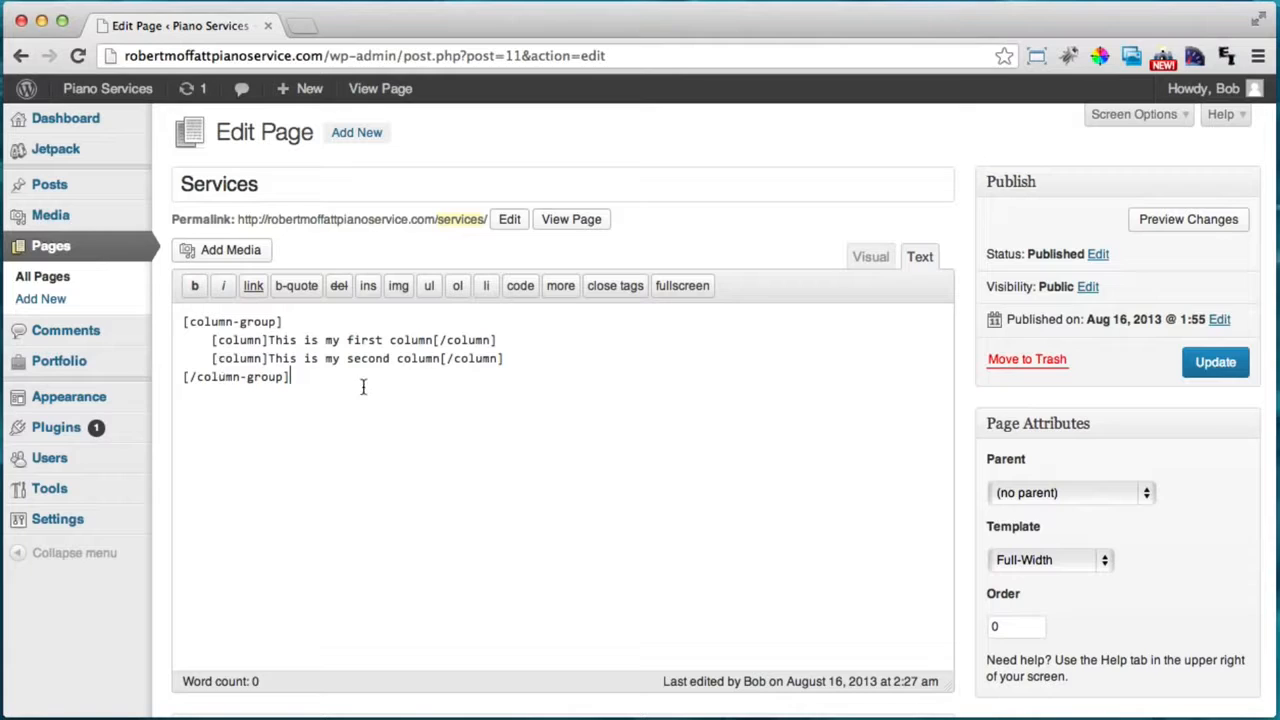
# - Duplicate the shortcode block on a new line, return to Visual mode and update the page
pyautogui.moveTo(366, 386); pyautogui.dragTo(183, 325)
pyautogui.rightClick(234, 340)
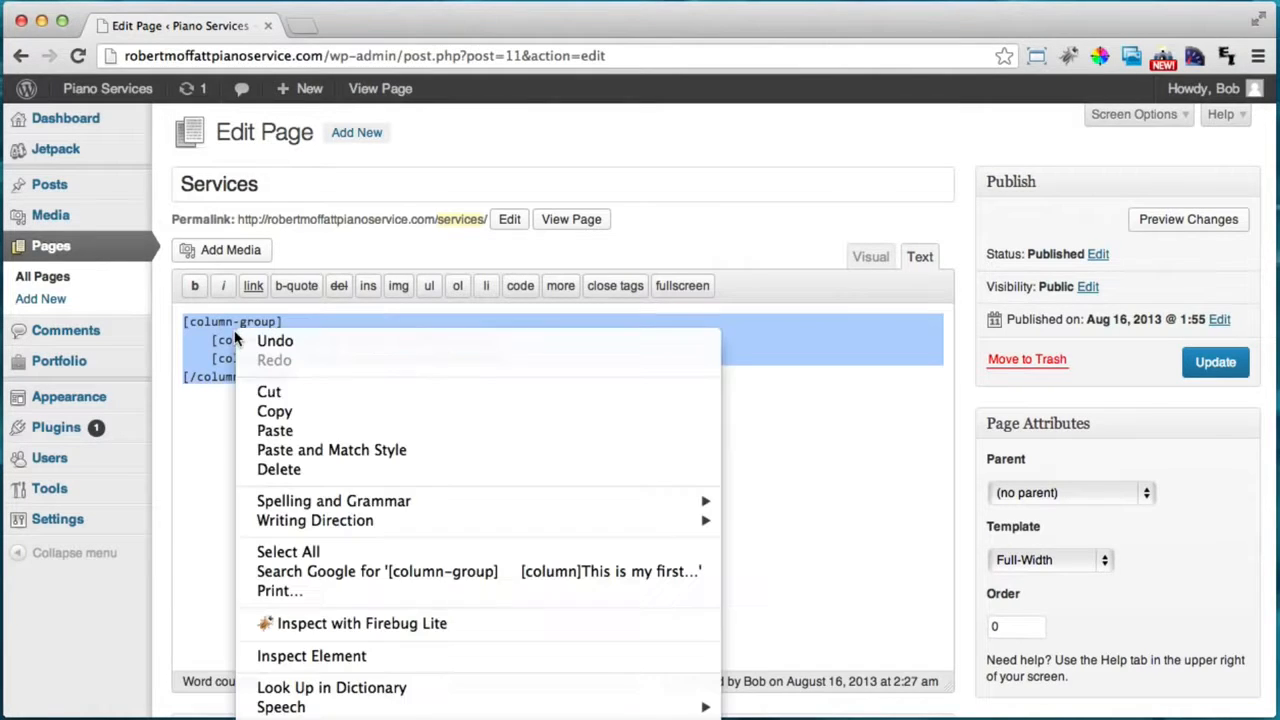
pyautogui.click(300, 413)
pyautogui.click(342, 386)
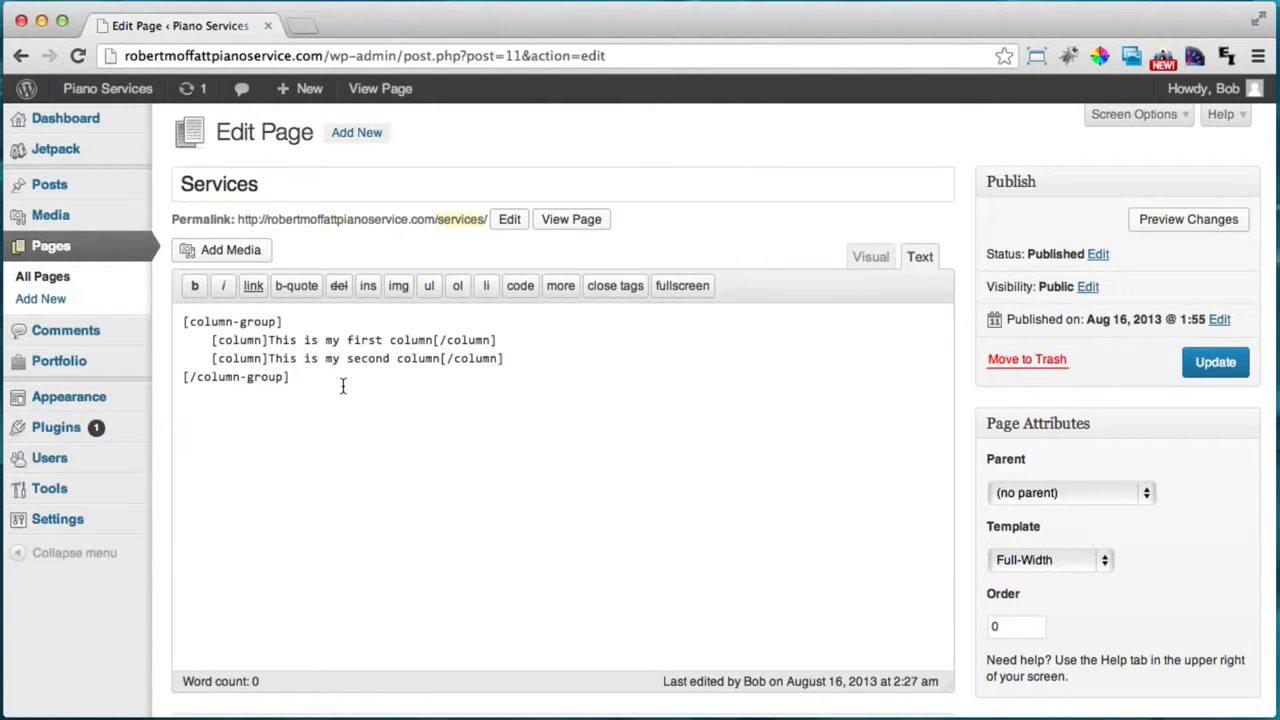
pyautogui.press('Return')
pyautogui.press('super+v')
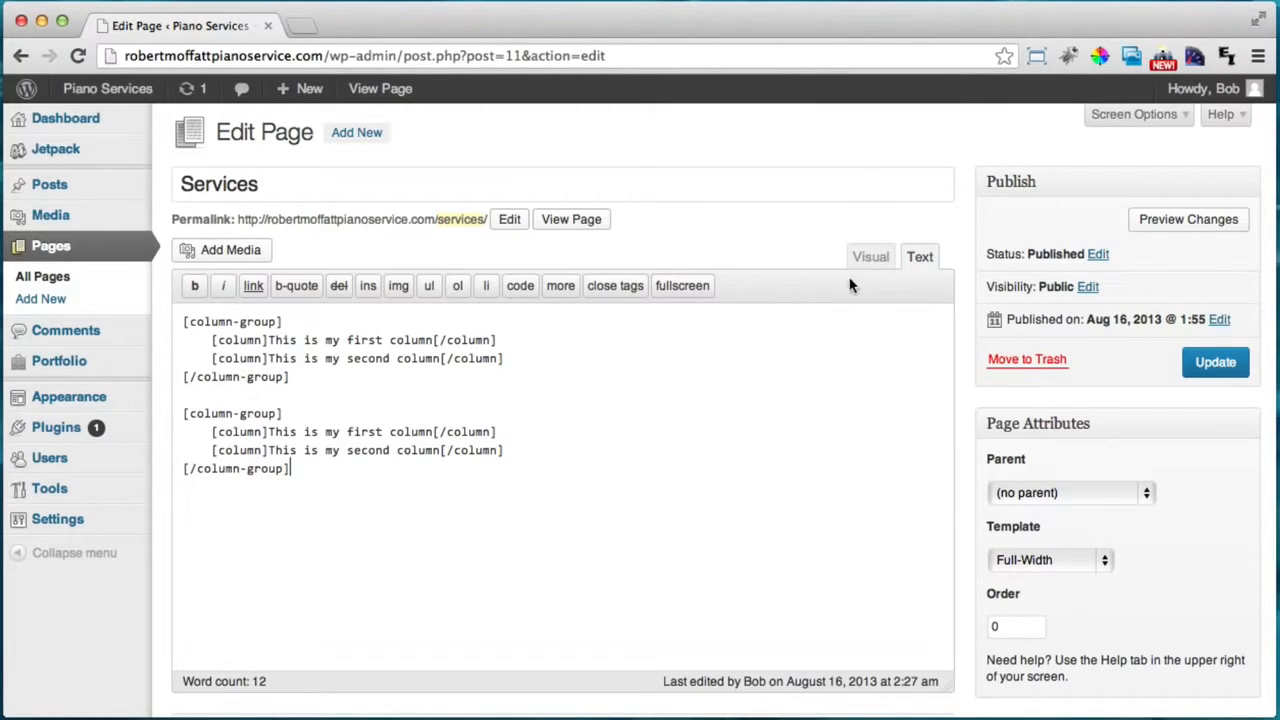
pyautogui.click(868, 258)
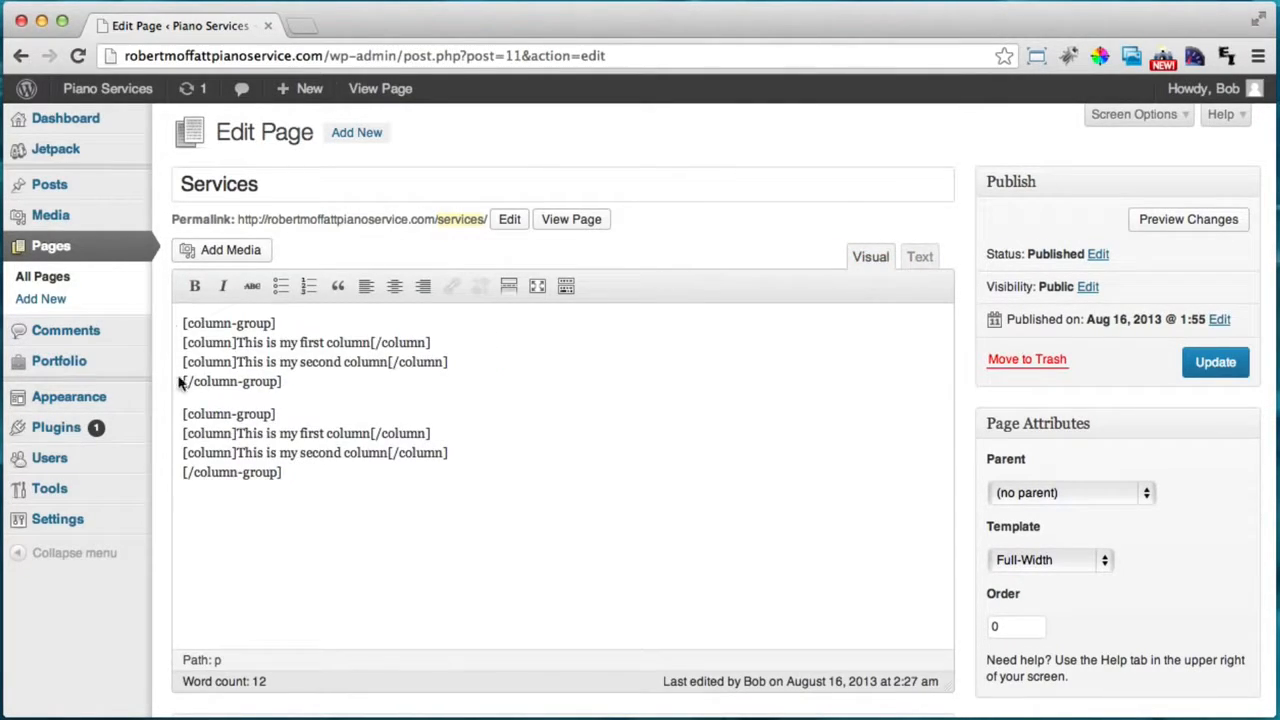
pyautogui.click(1213, 369)
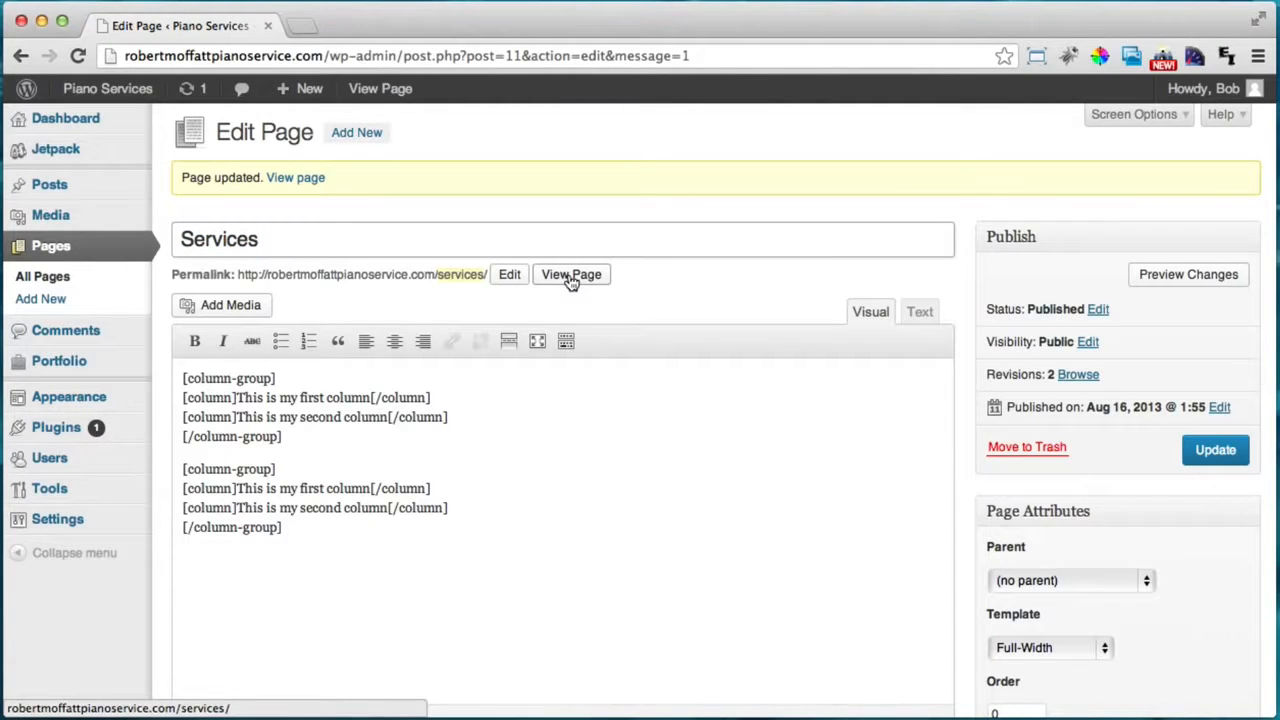
# - Open the live Services page and highlight each column's lines to confirm the side-by-side layout
pyautogui.click(571, 277)
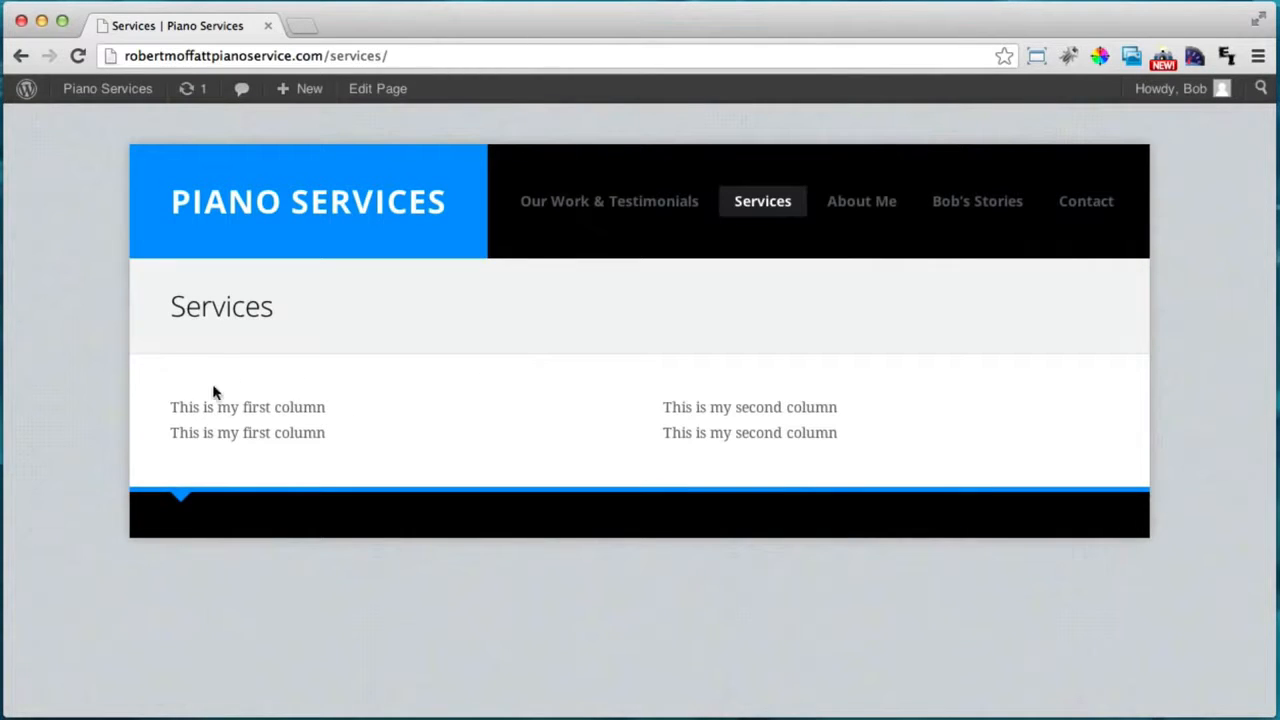
pyautogui.moveTo(171, 406); pyautogui.dragTo(305, 407)
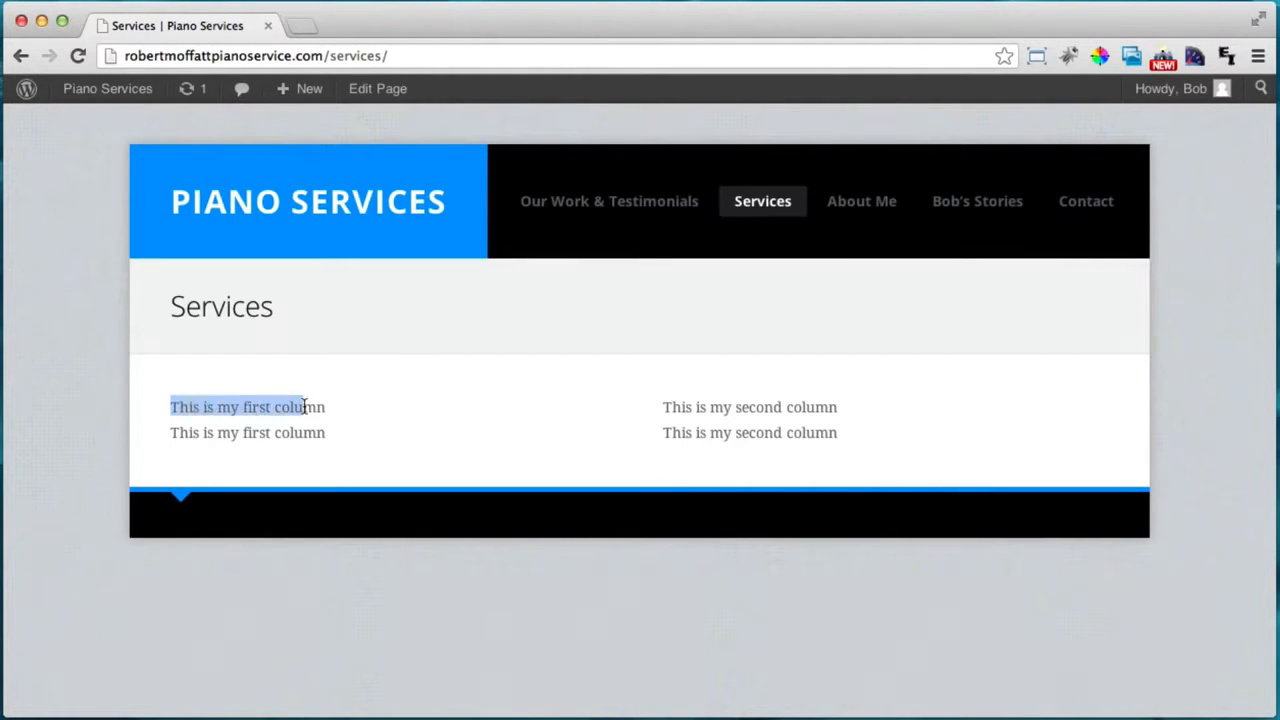
pyautogui.moveTo(671, 407); pyautogui.dragTo(863, 400)
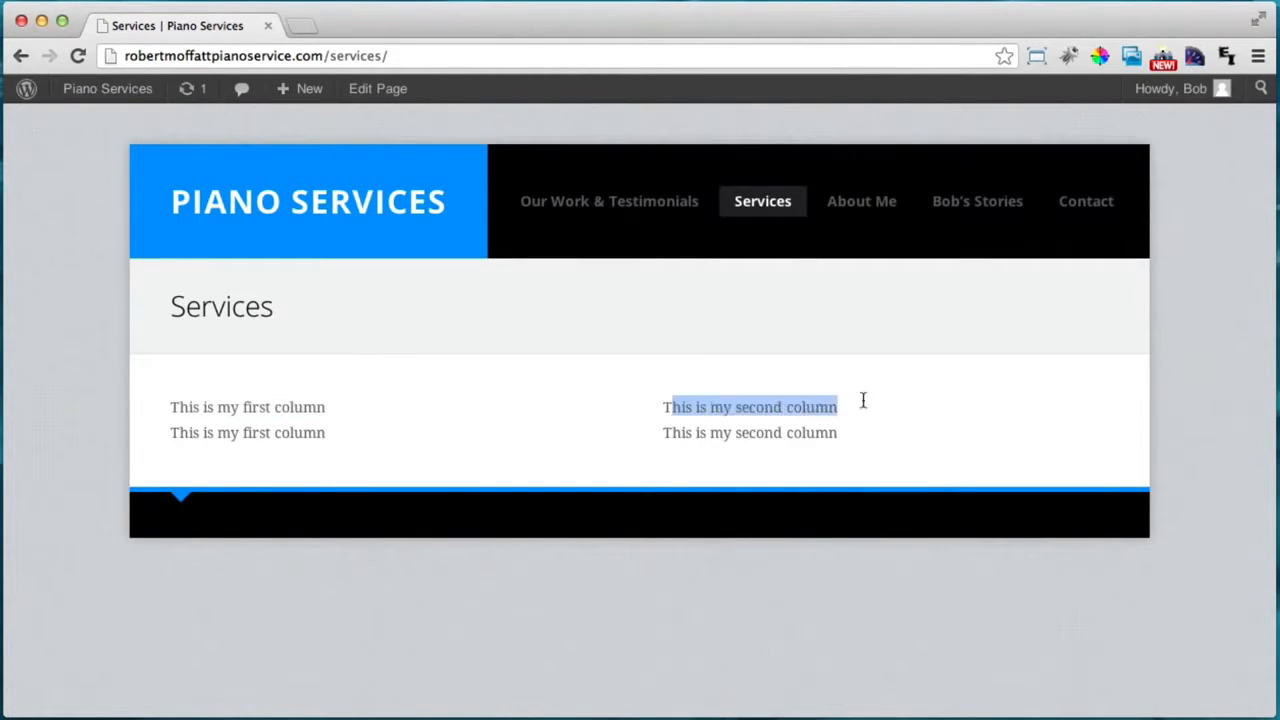
pyautogui.moveTo(168, 433); pyautogui.dragTo(343, 434)
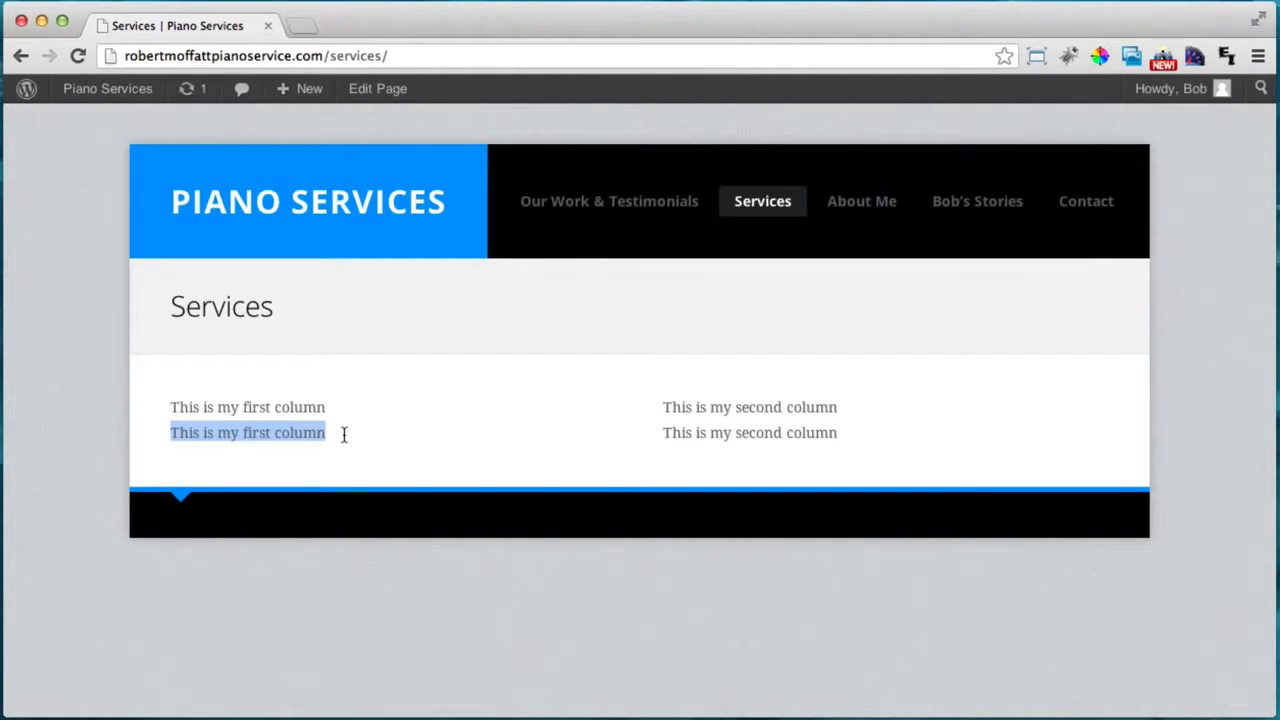
pyautogui.moveTo(665, 433); pyautogui.dragTo(831, 431)
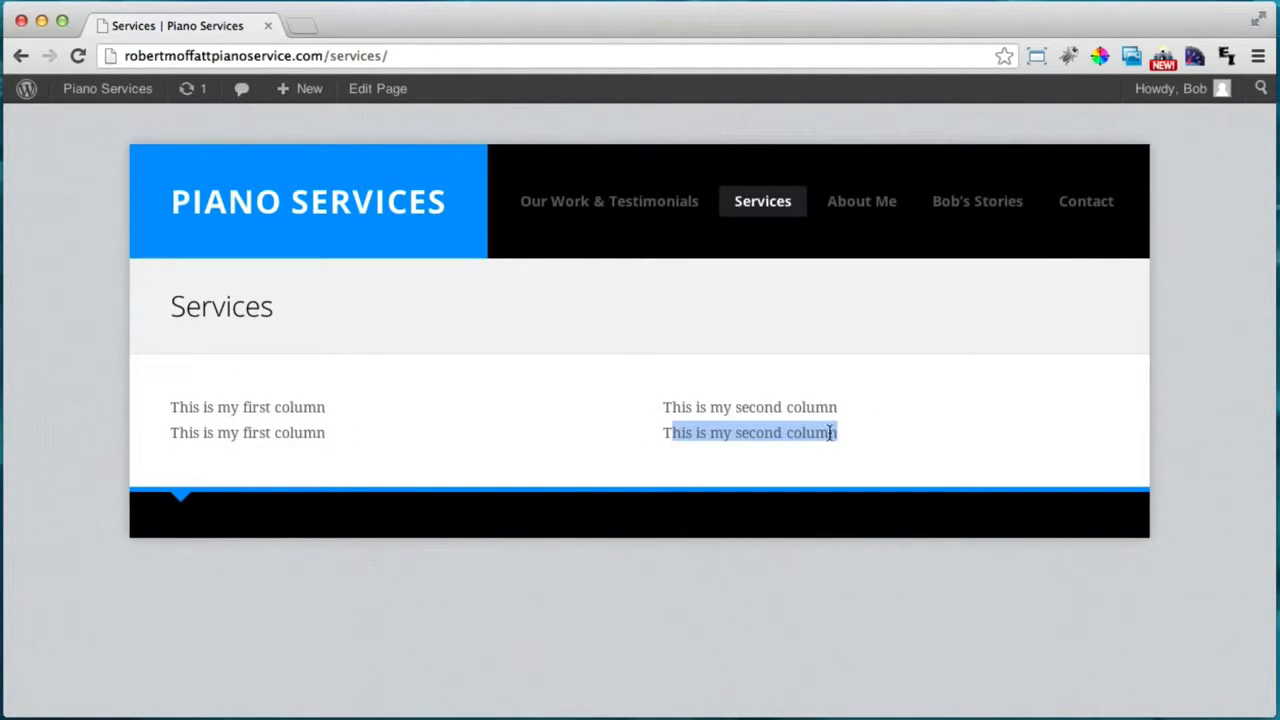
pyautogui.click(819, 434)
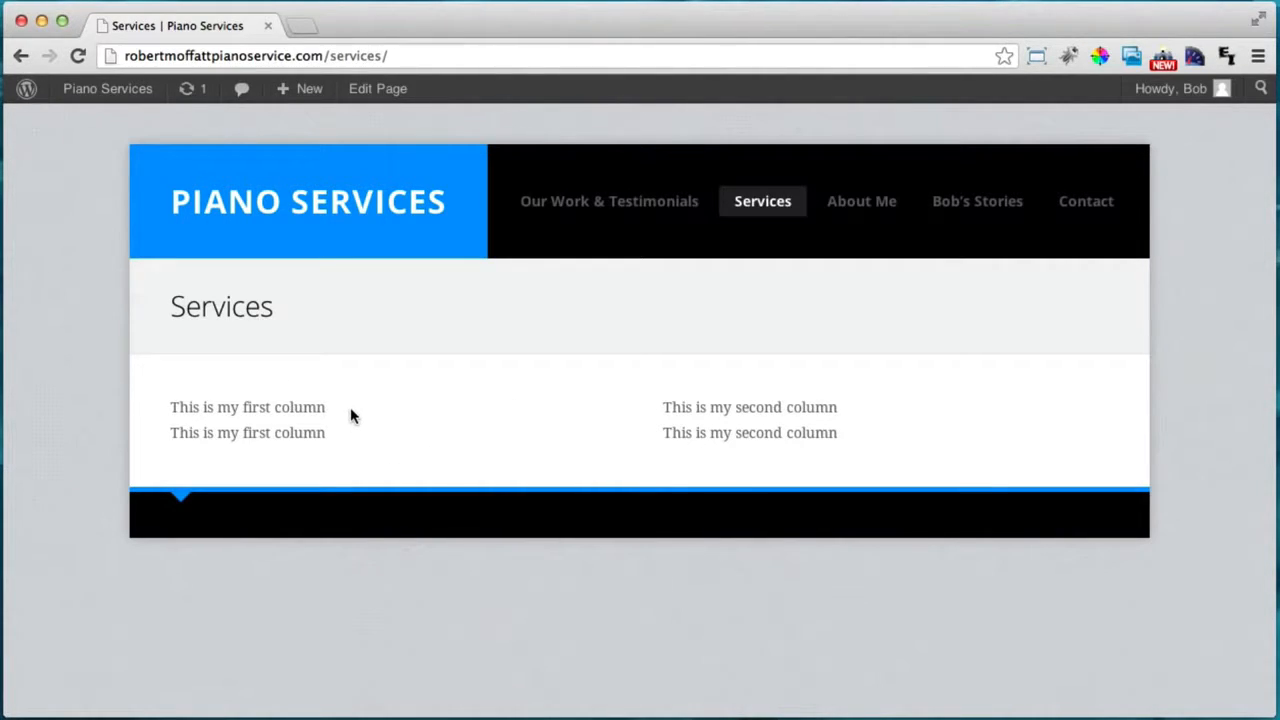
# - Back in the editor, paste the Tuning service text over the first column's placeholder
pyautogui.click(380, 90)
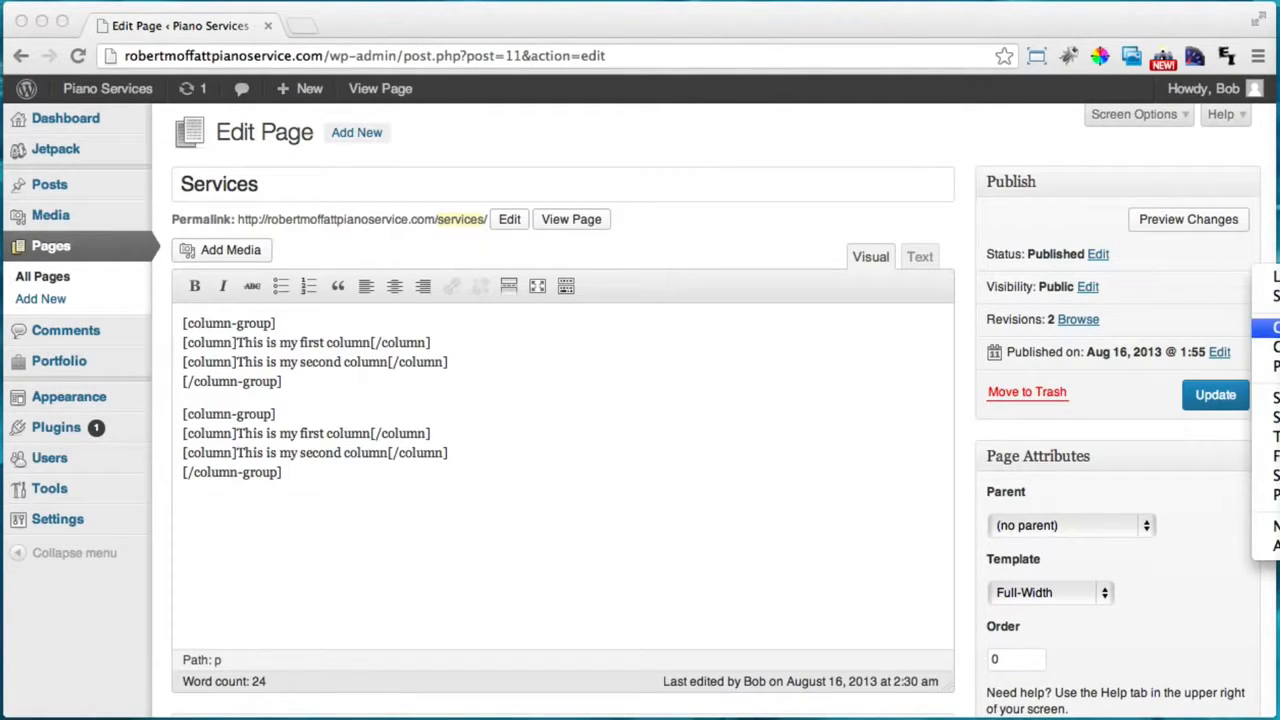
pyautogui.click(441, 390)
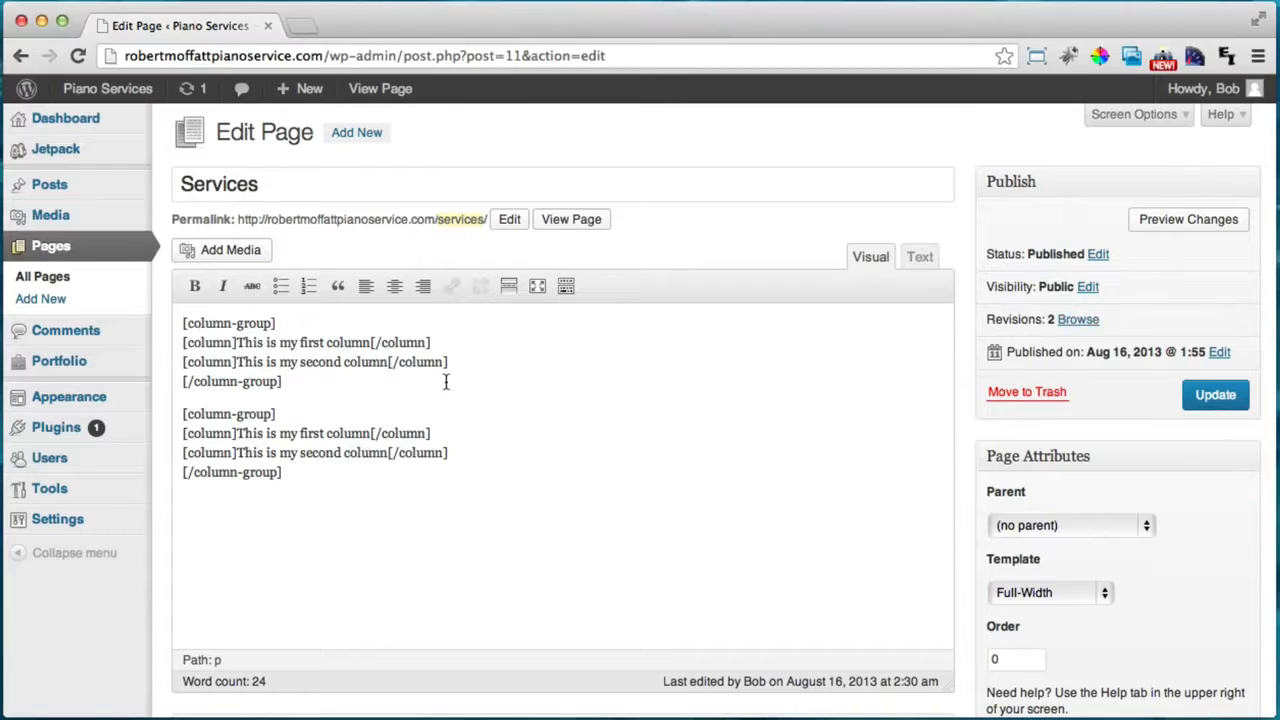
pyautogui.moveTo(372, 344); pyautogui.dragTo(238, 345)
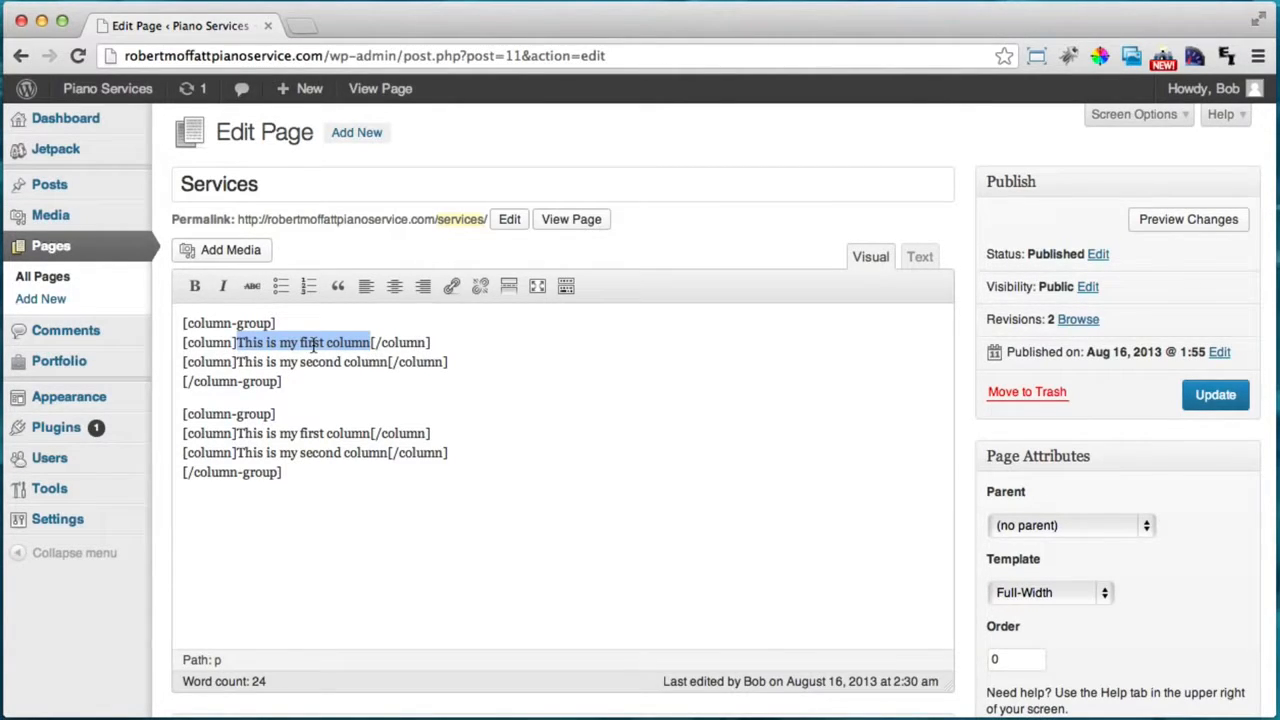
pyautogui.write('Tuning Bob will tune your piano to perfection, not only does he tune but he also pitches it so it sounds wonderful. $230/hr')
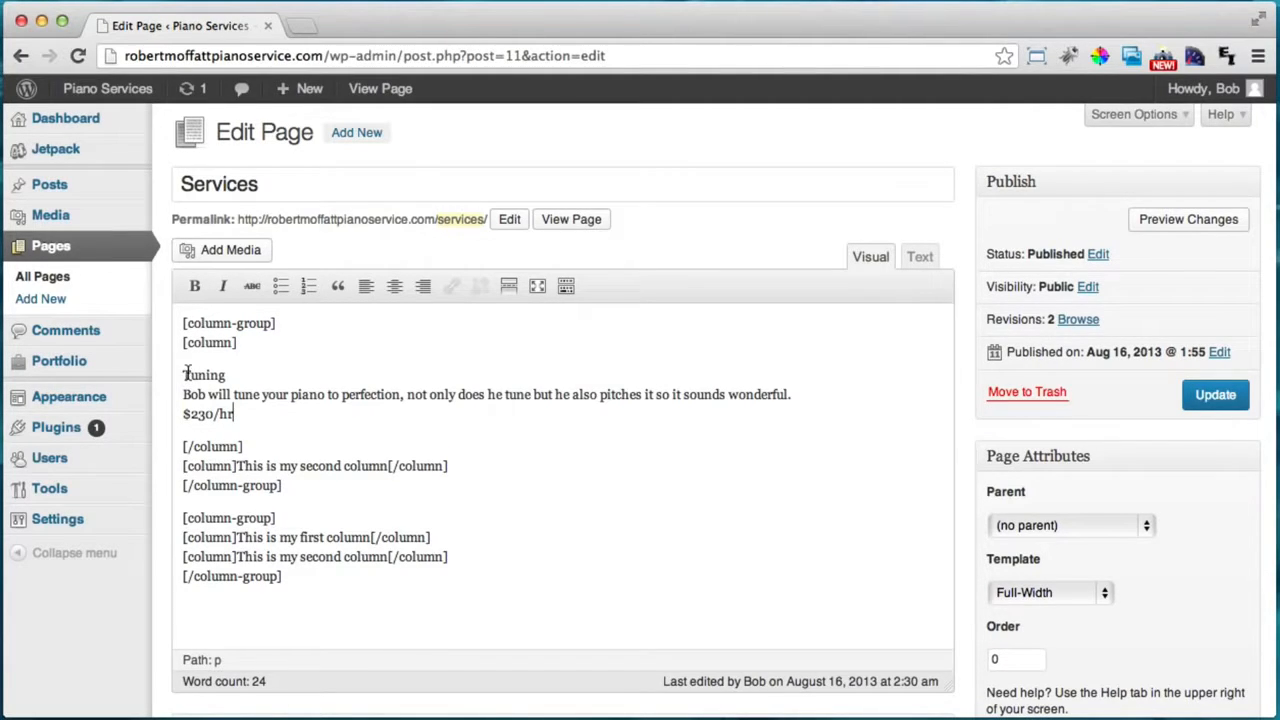
# - Tidy line breaks so Tuning, its description, $230/hr and the closing tag stack without gaps
pyautogui.press('BackSpace')
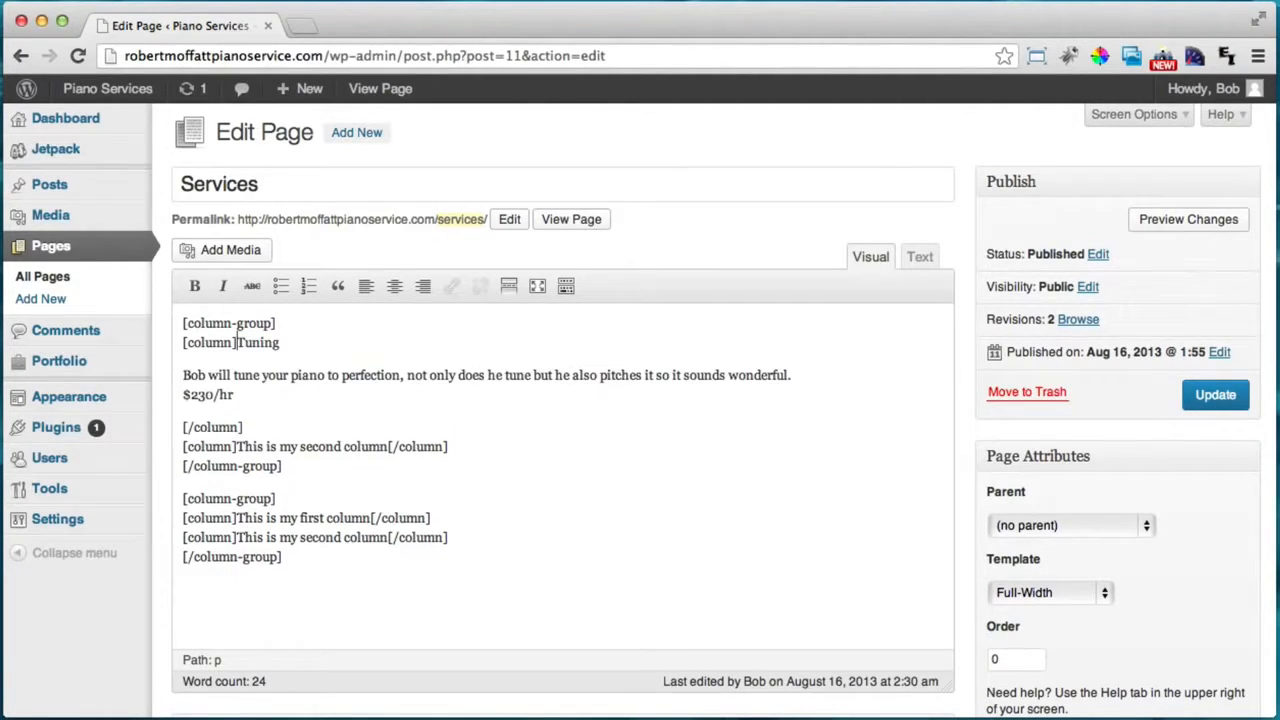
pyautogui.press('Return')
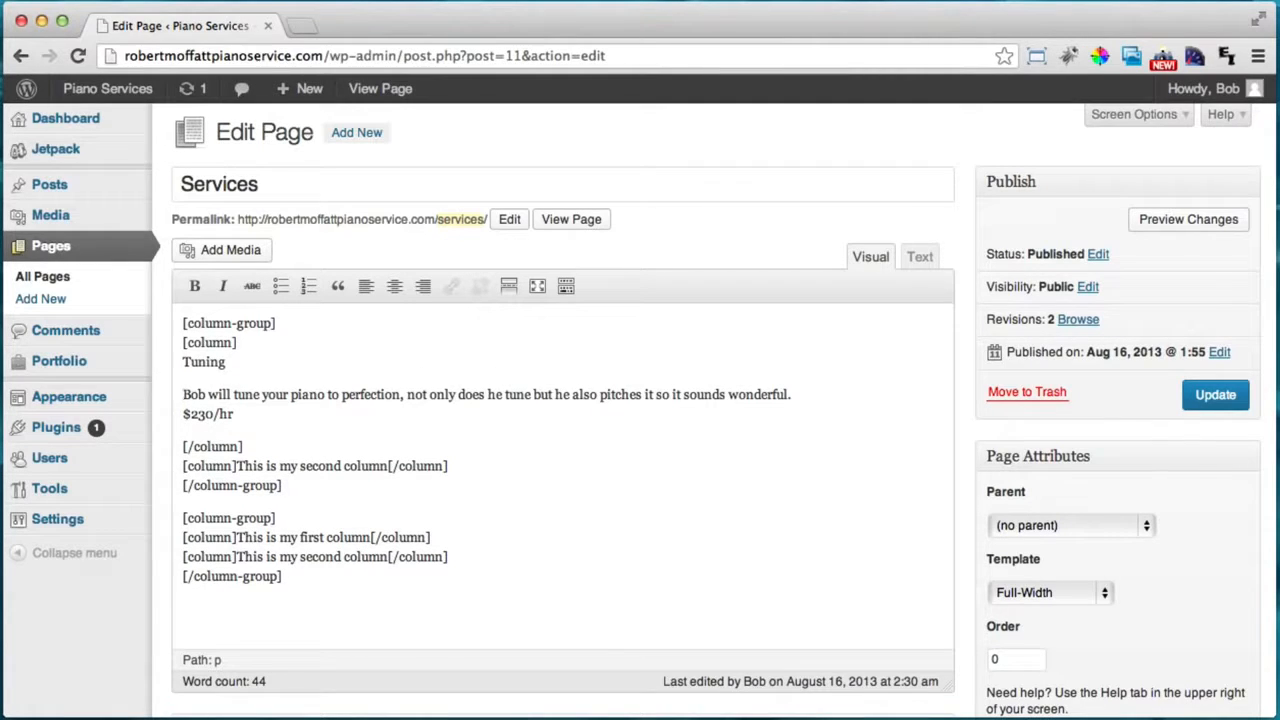
pyautogui.press('BackSpace')
pyautogui.press('Return')
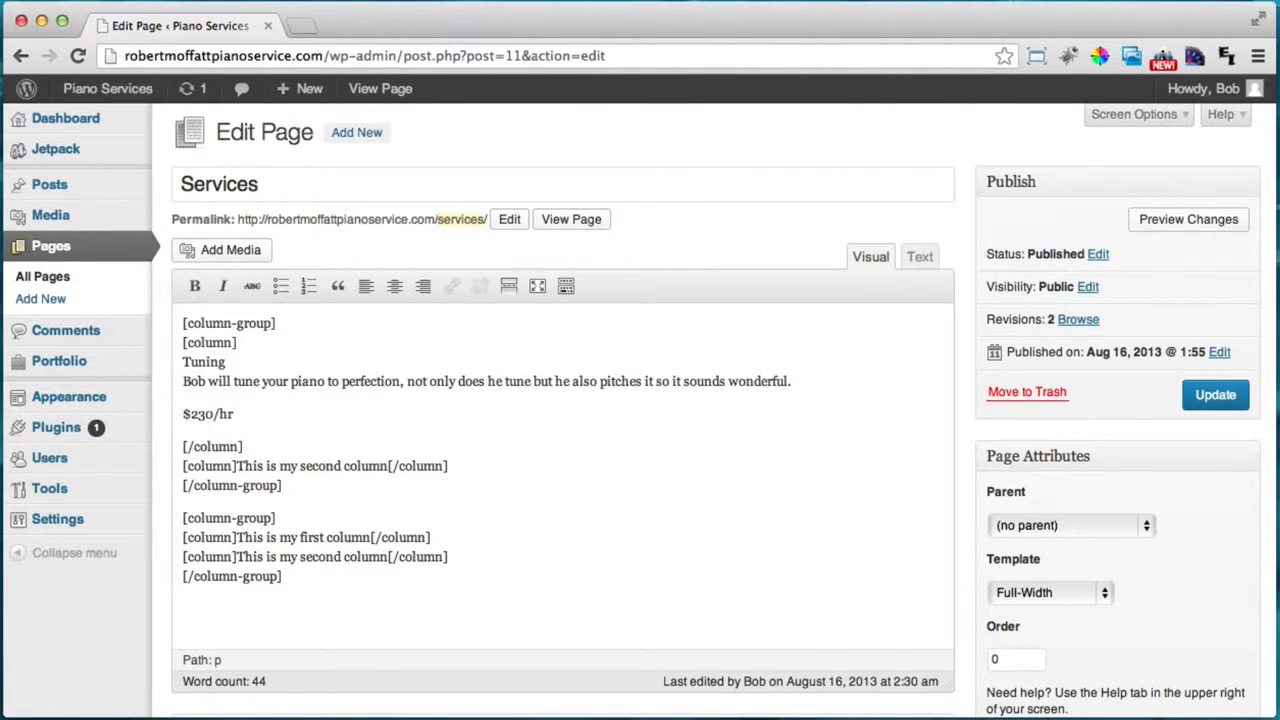
pyautogui.press('BackSpace')
pyautogui.hotkey('shift', 'Return')
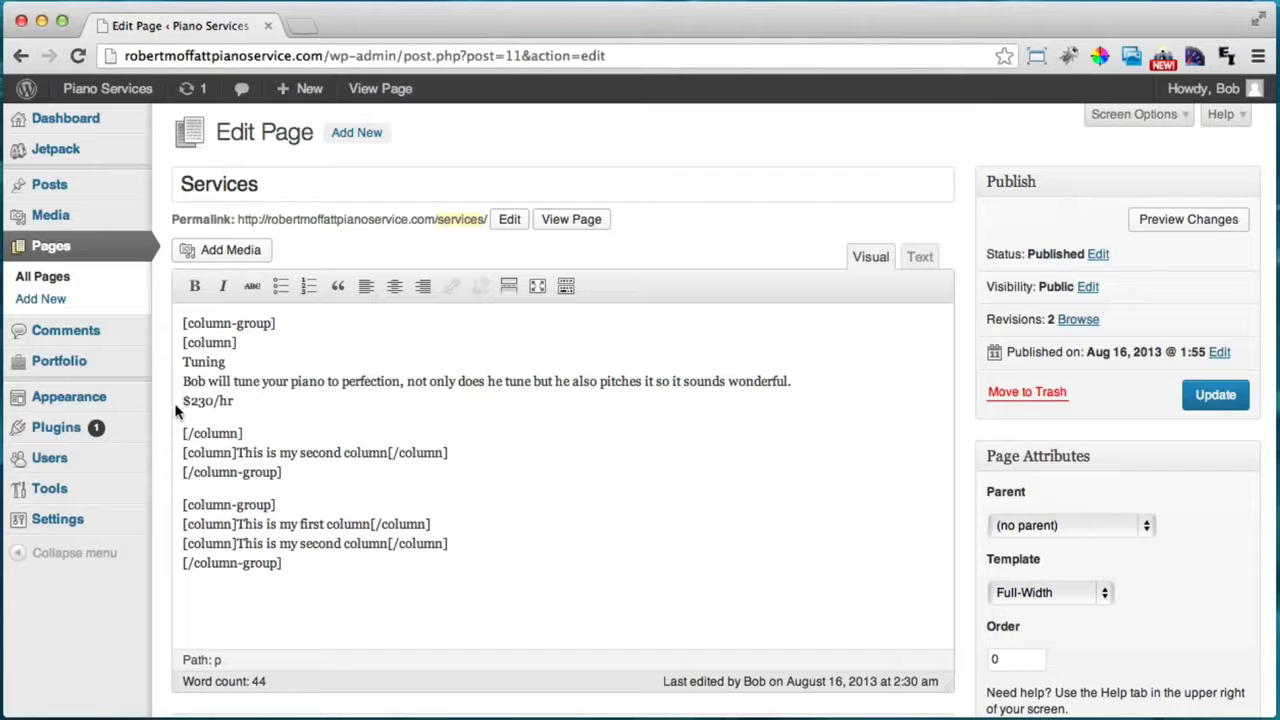
pyautogui.press('Down')
pyautogui.press('BackSpace')
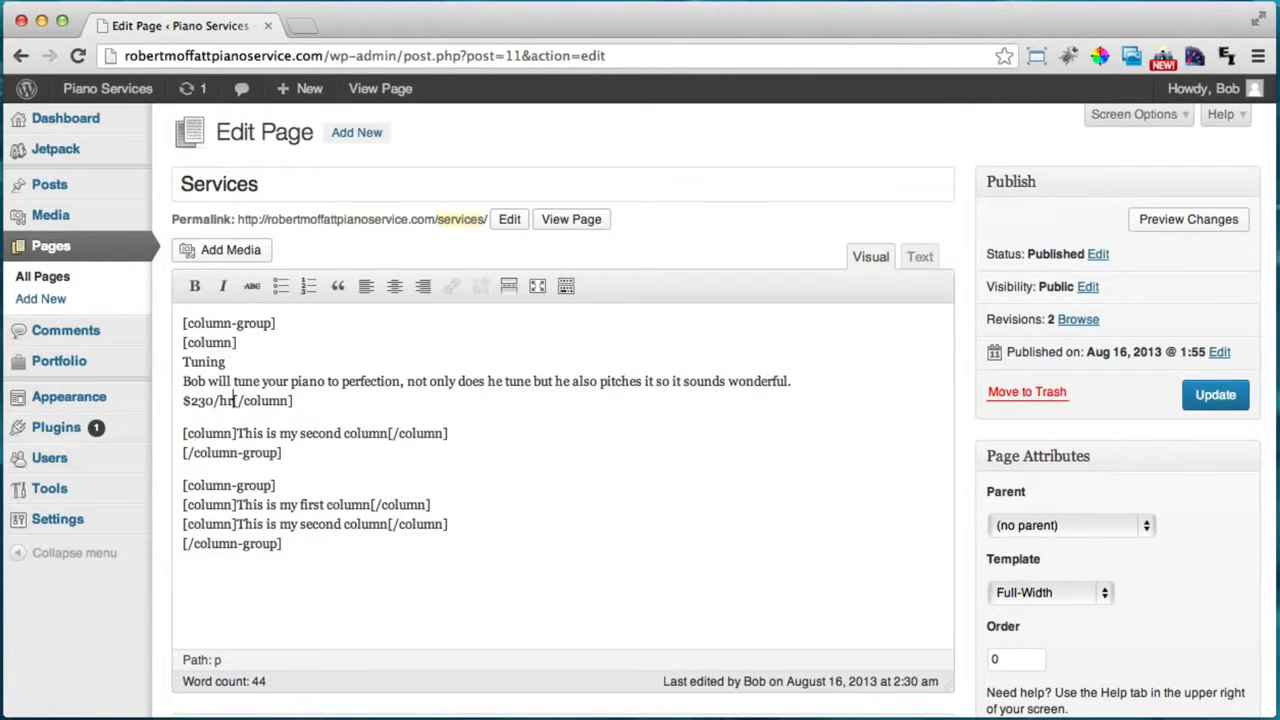
pyautogui.press('Return')
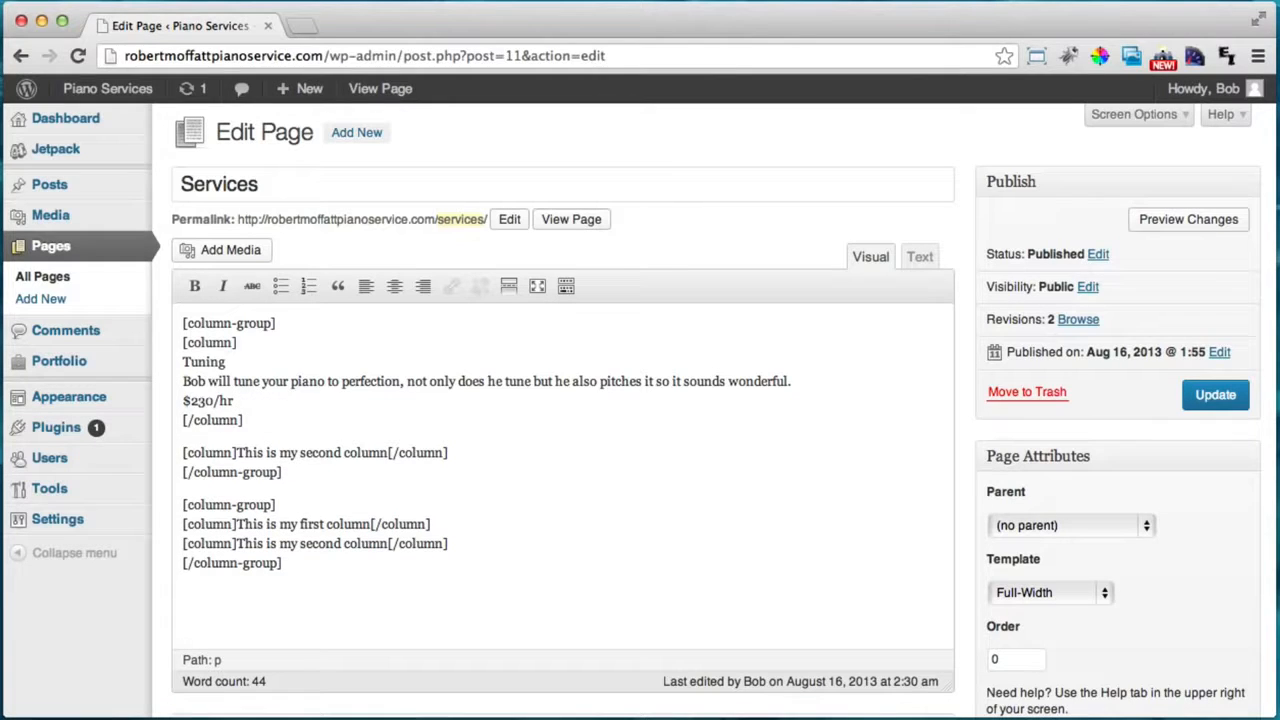
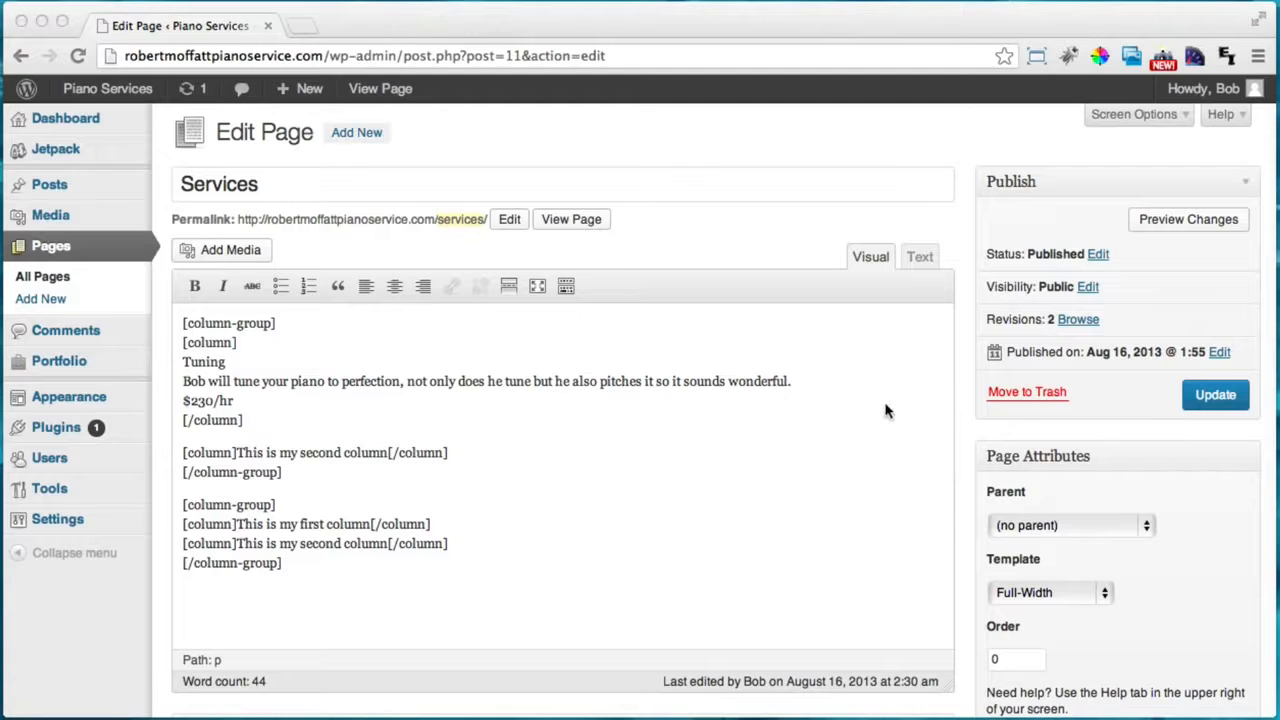
# - Paste the Repair service over 'This is my second column' so Repair, description and $150 /hr each sit on their own line
pyautogui.click(360, 477)
pyautogui.moveTo(389, 452); pyautogui.dragTo(237, 455)
pyautogui.write('Repair Need your piano repaired? No matter what it is Bob and his team have it covered. $150 /hr')
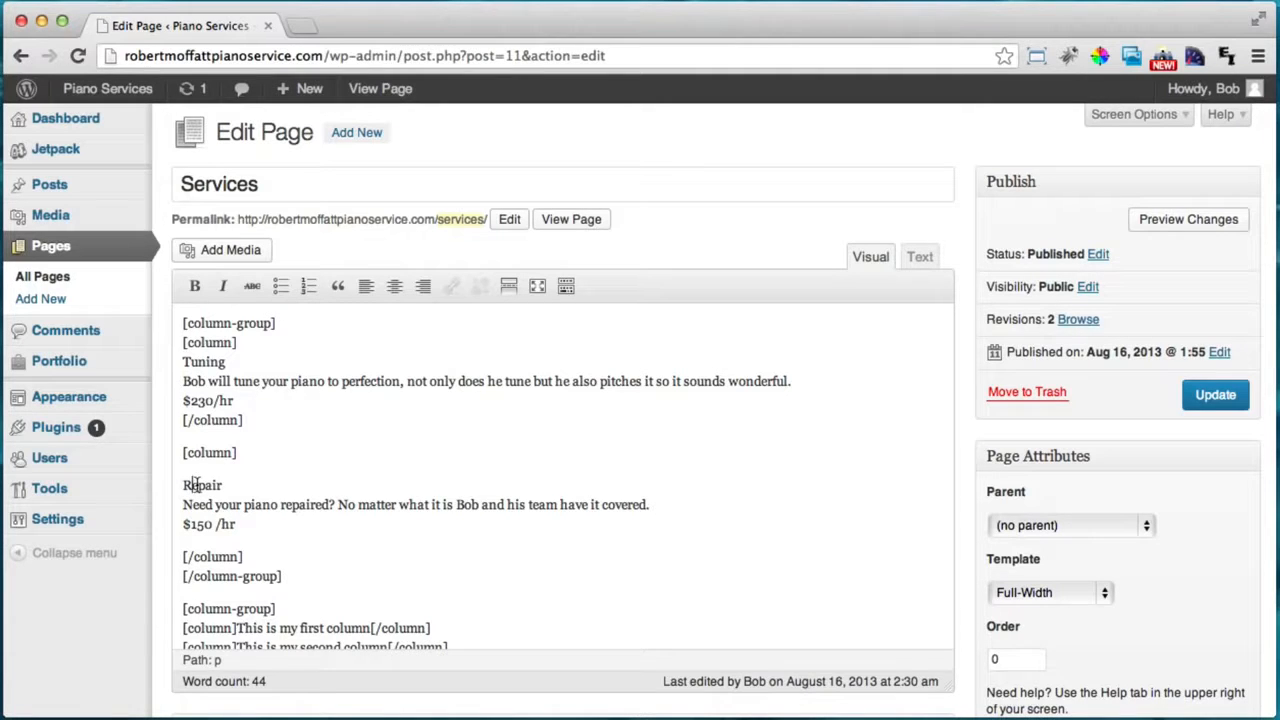
pyautogui.press('BackSpace')
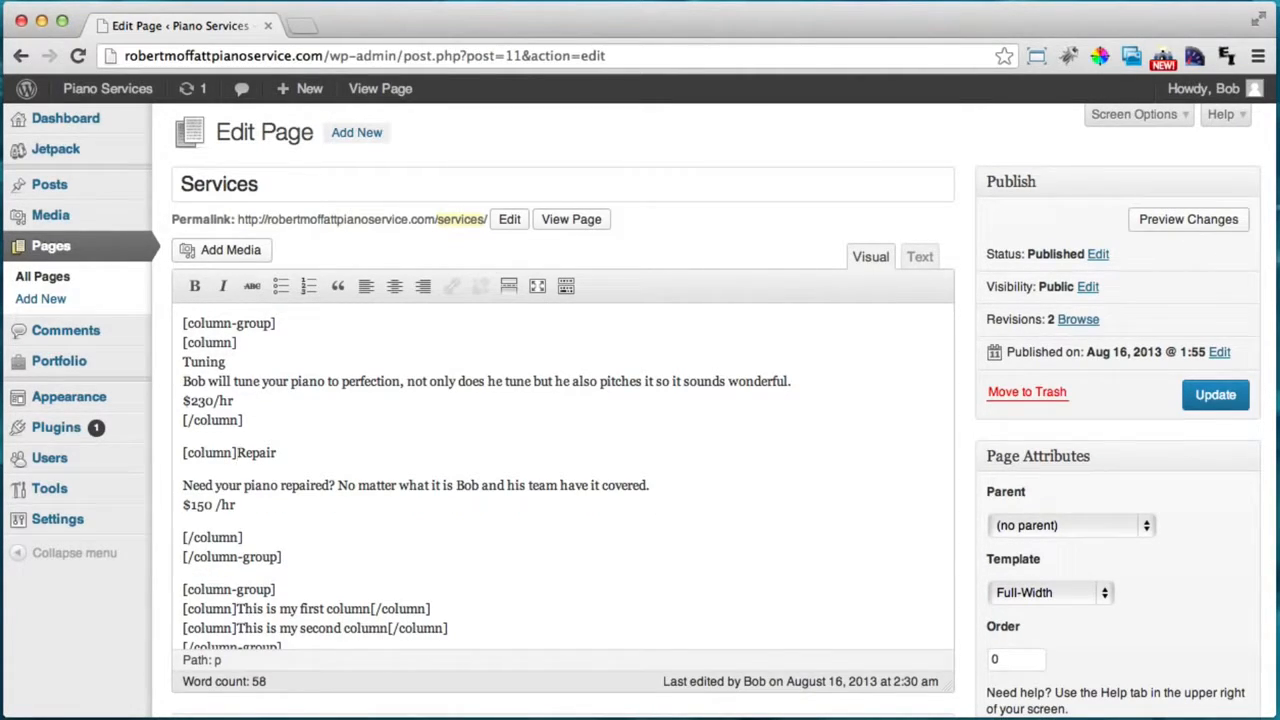
pyautogui.hotkey('shift', 'Return')
pyautogui.press('BackSpace')
pyautogui.hotkey('shift', 'Return')
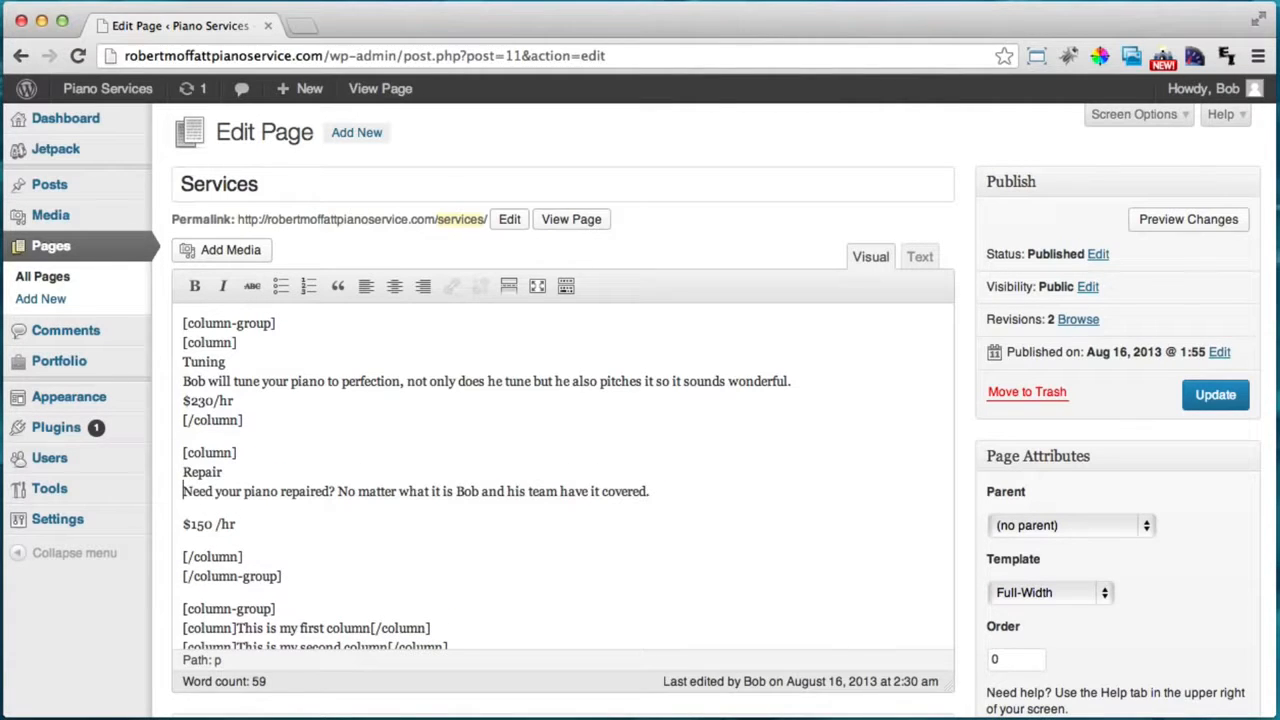
pyautogui.press('BackSpace')
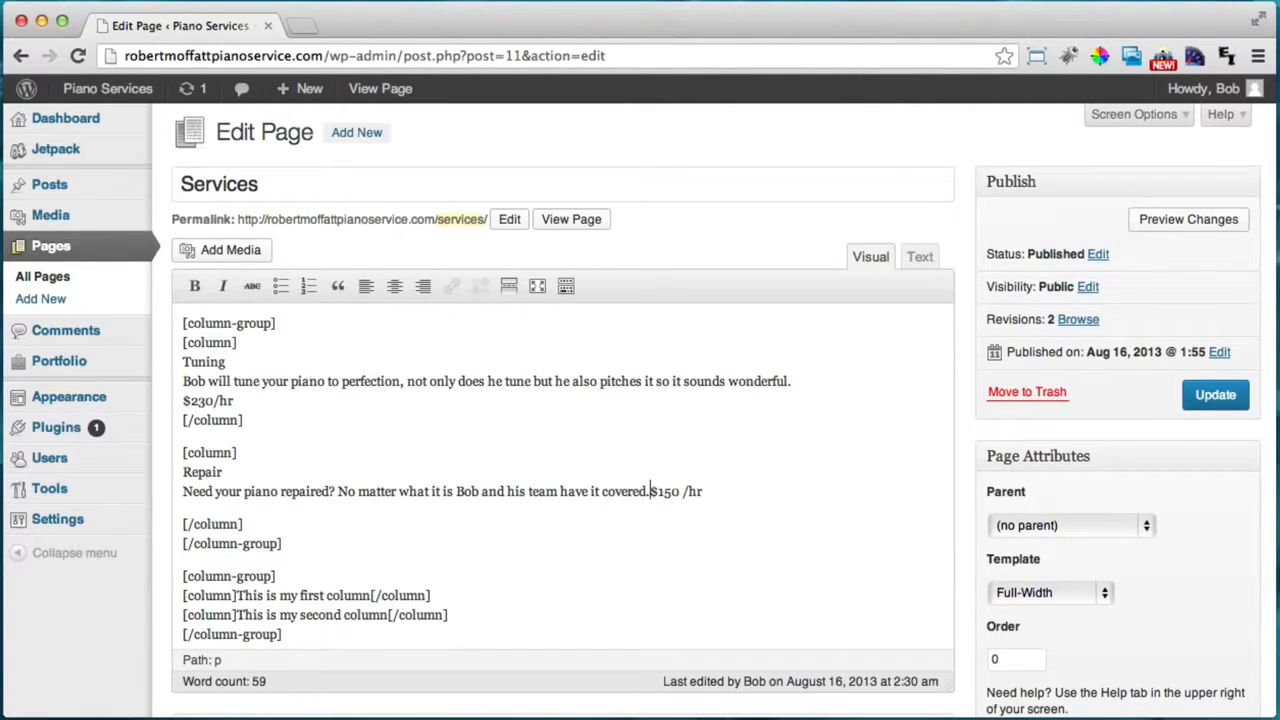
pyautogui.hotkey('shift', 'Return')
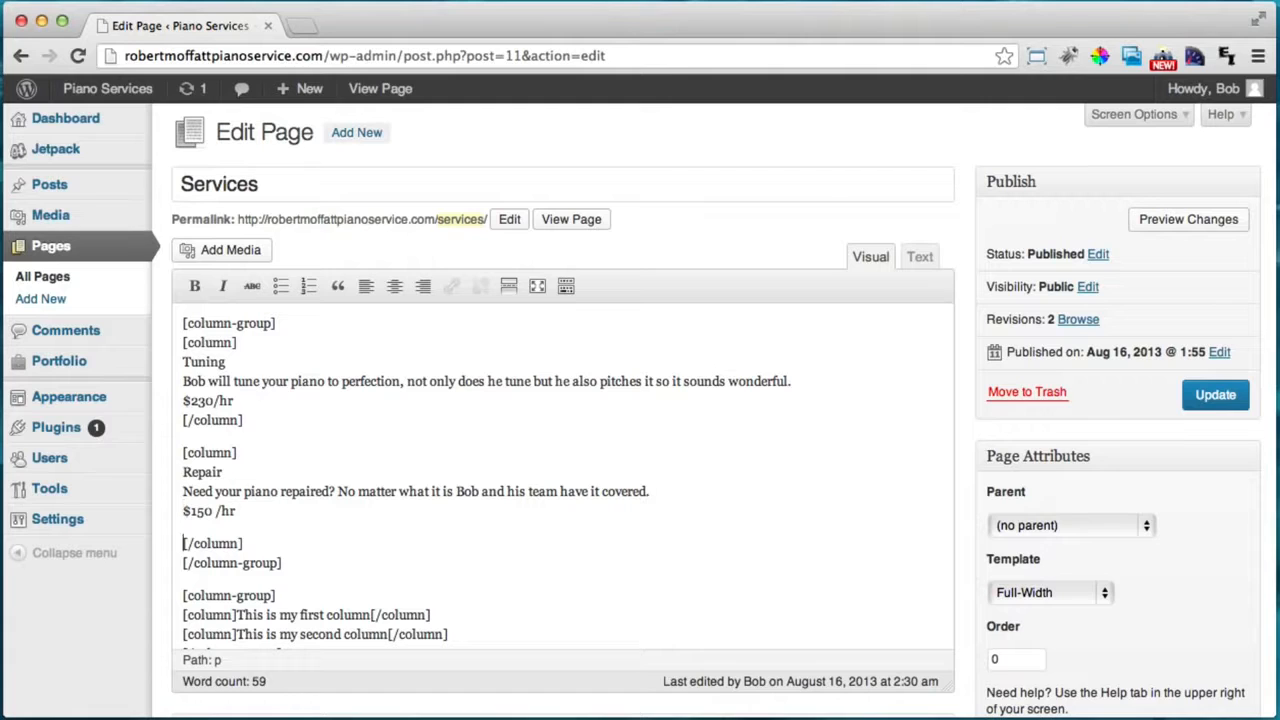
pyautogui.press('BackSpace')
pyautogui.hotkey('shift', 'Return')
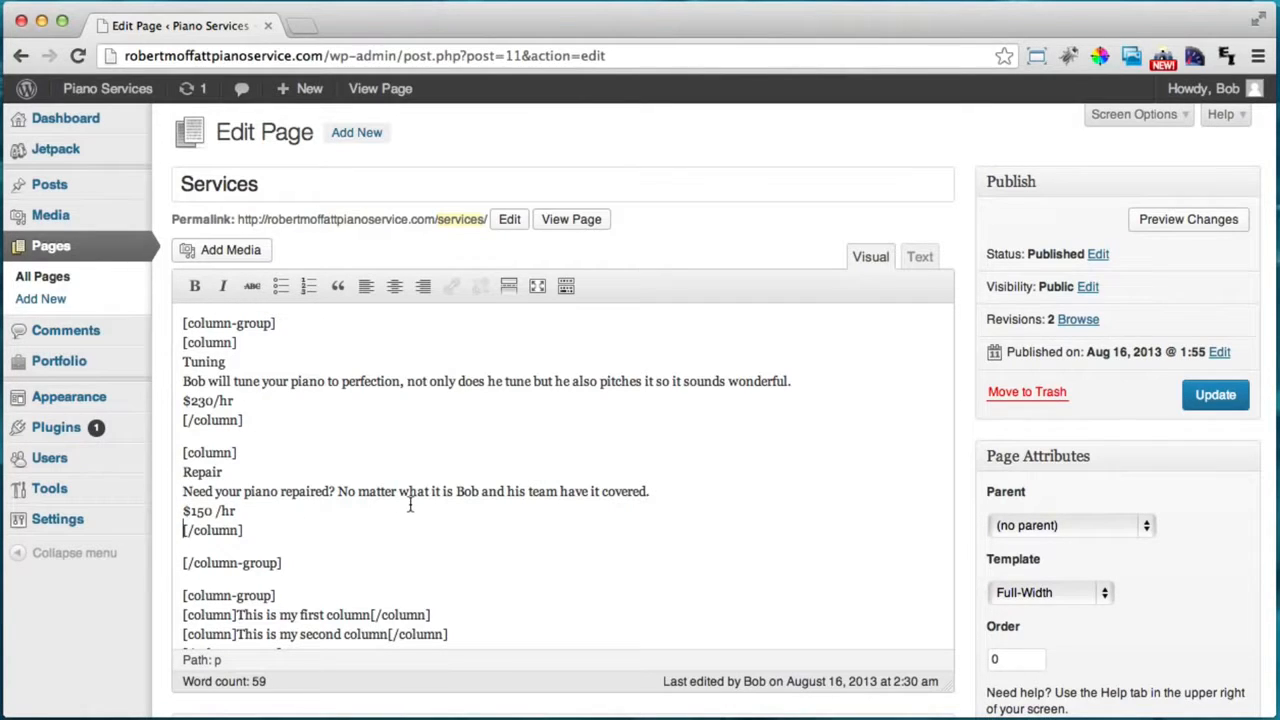
pyautogui.scroll(-3, 412, 497)
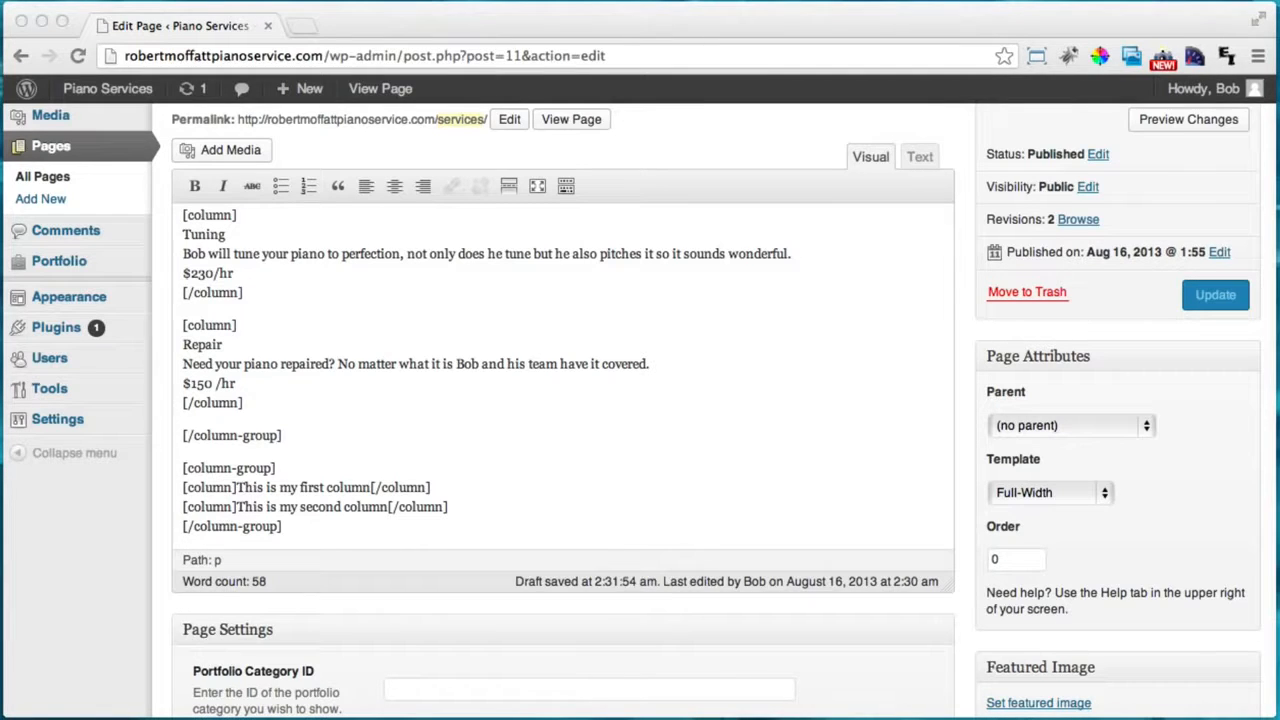
# - Replace the second group's first placeholder column with Refinishing, its description and $230/hr on separate lines
pyautogui.click(590, 478)
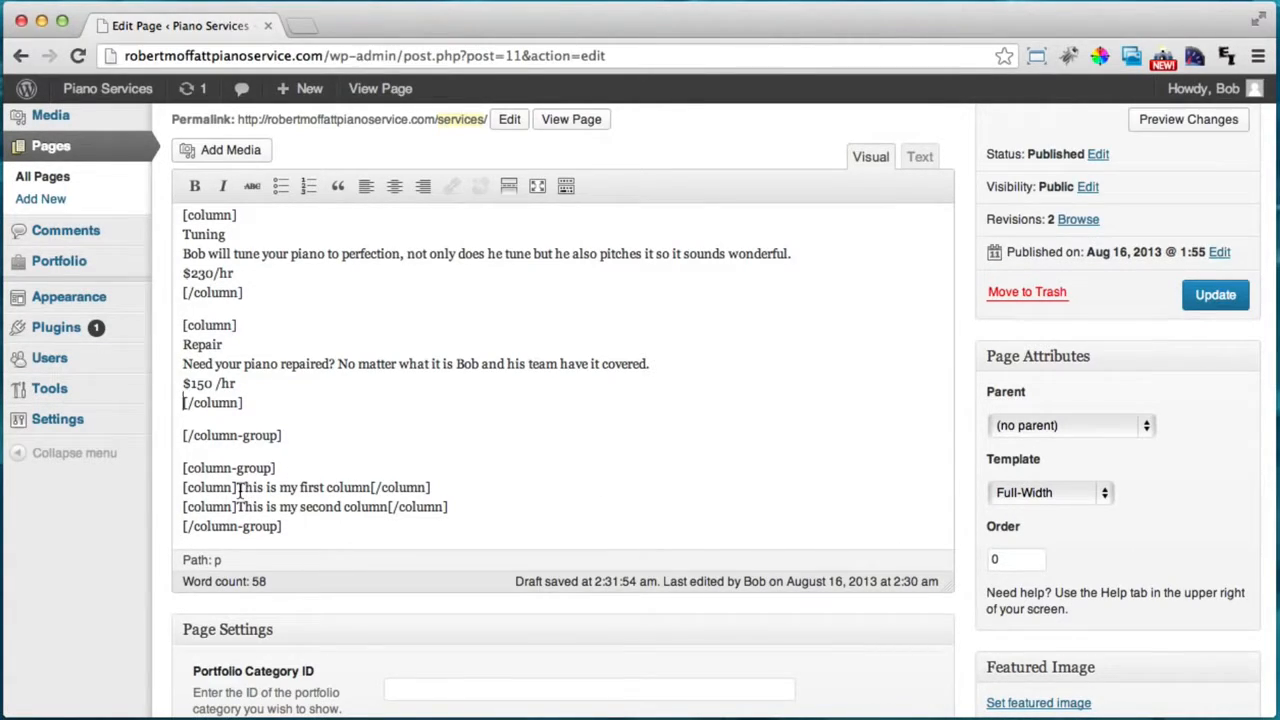
pyautogui.moveTo(238, 487); pyautogui.dragTo(371, 487)
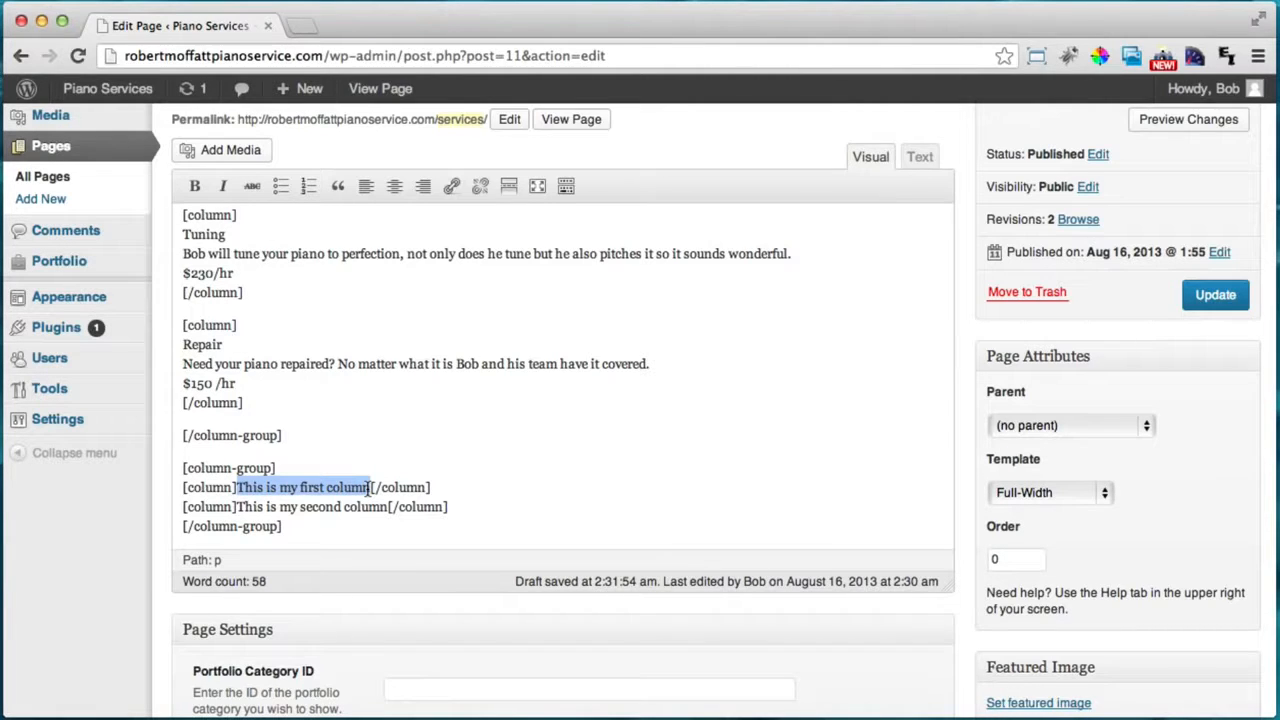
pyautogui.write('Refinishing Piano refinishing is part art and part science.  With the right materials and a light touch Bob is your man. $230/hr')
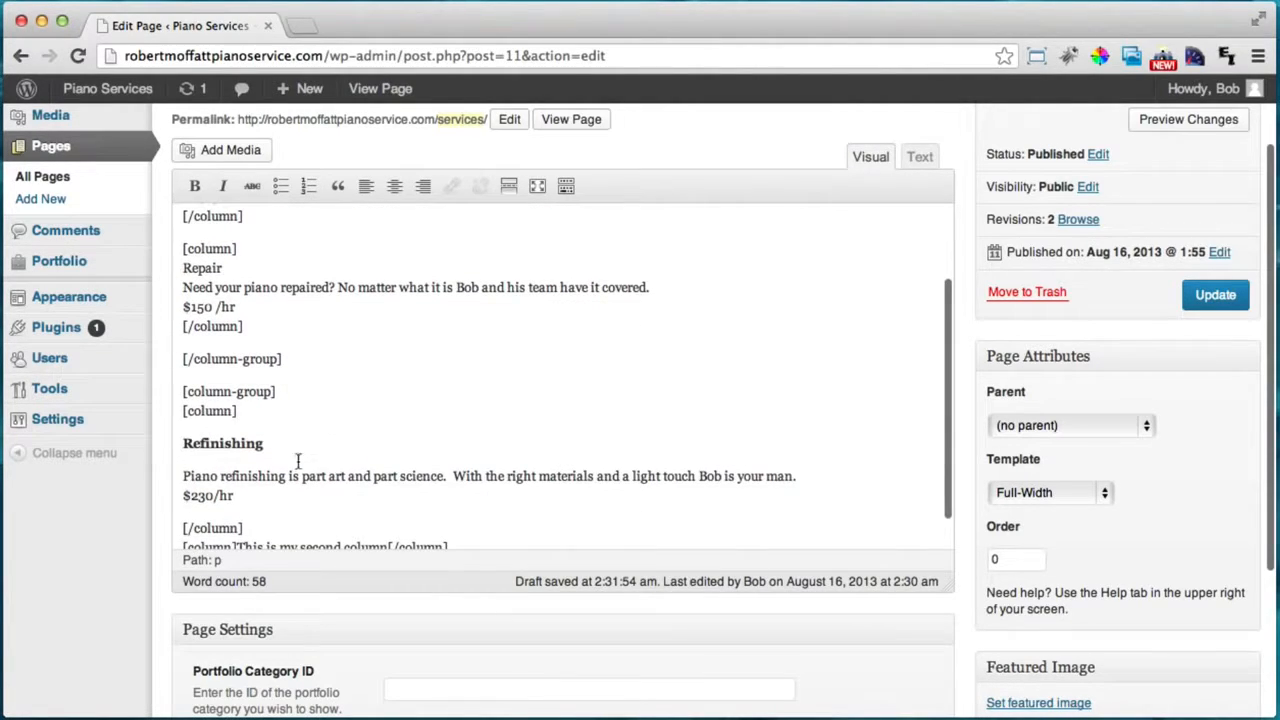
pyautogui.press('super+z')
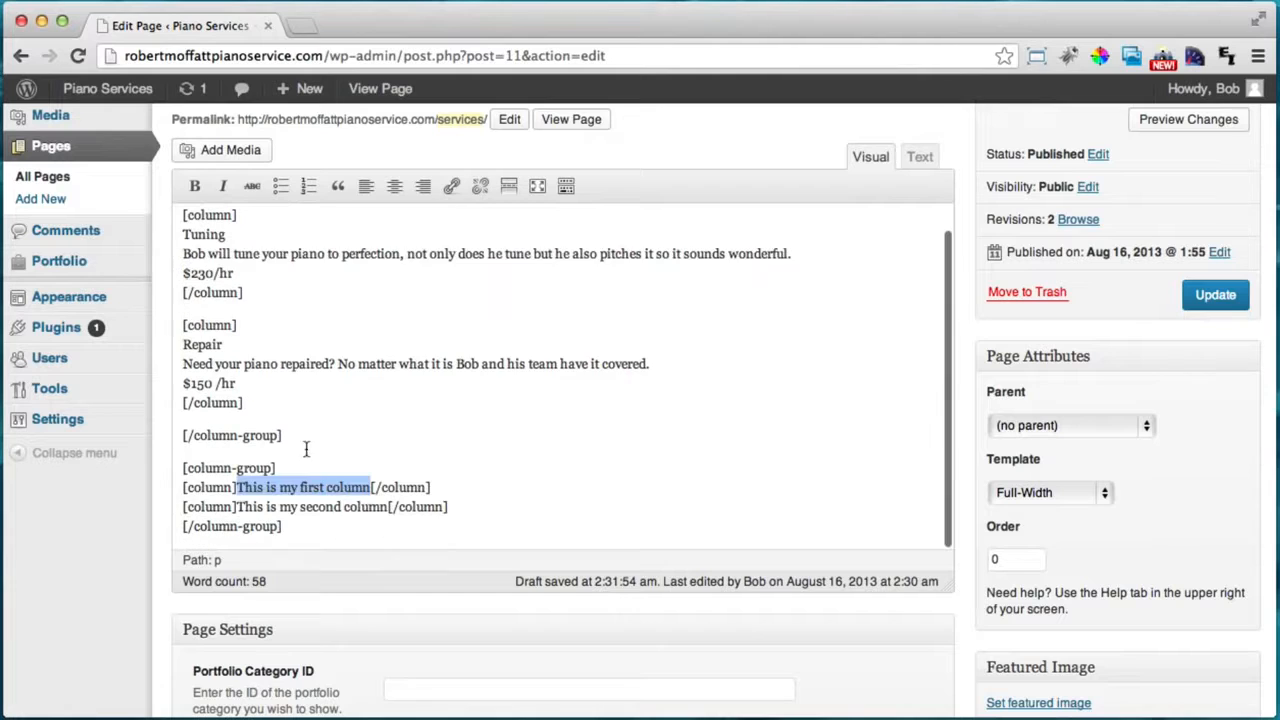
pyautogui.write('Refinishing Piano refinishing is part art and part science. With the right materials and a light touch Bob is your man. $230/hr')
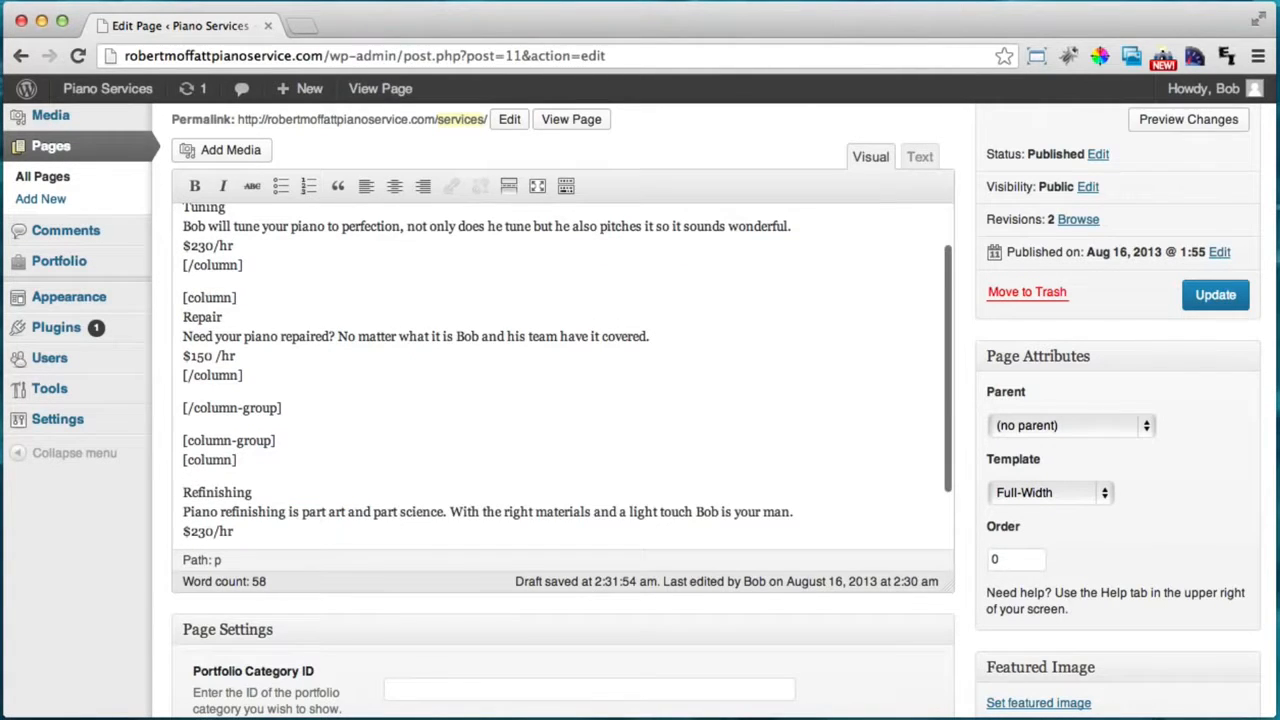
pyautogui.scroll(-3, 435, 405)
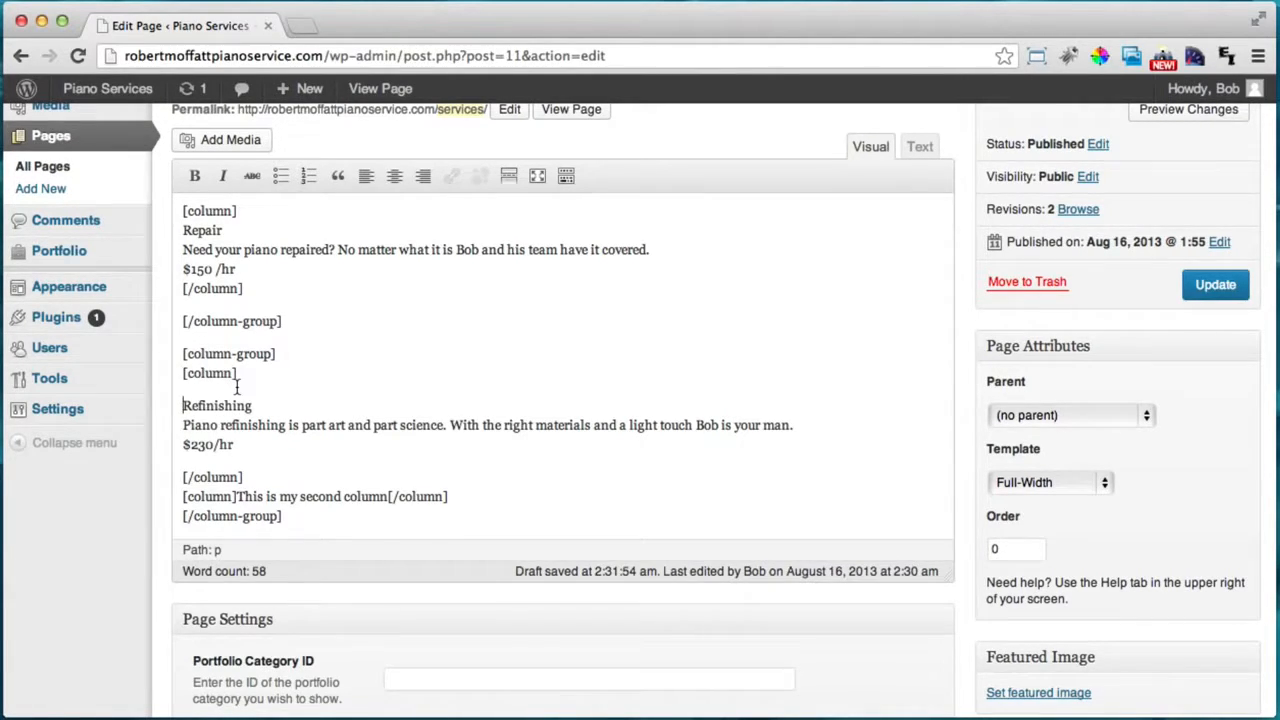
pyautogui.press('BackSpace')
pyautogui.press('Return')
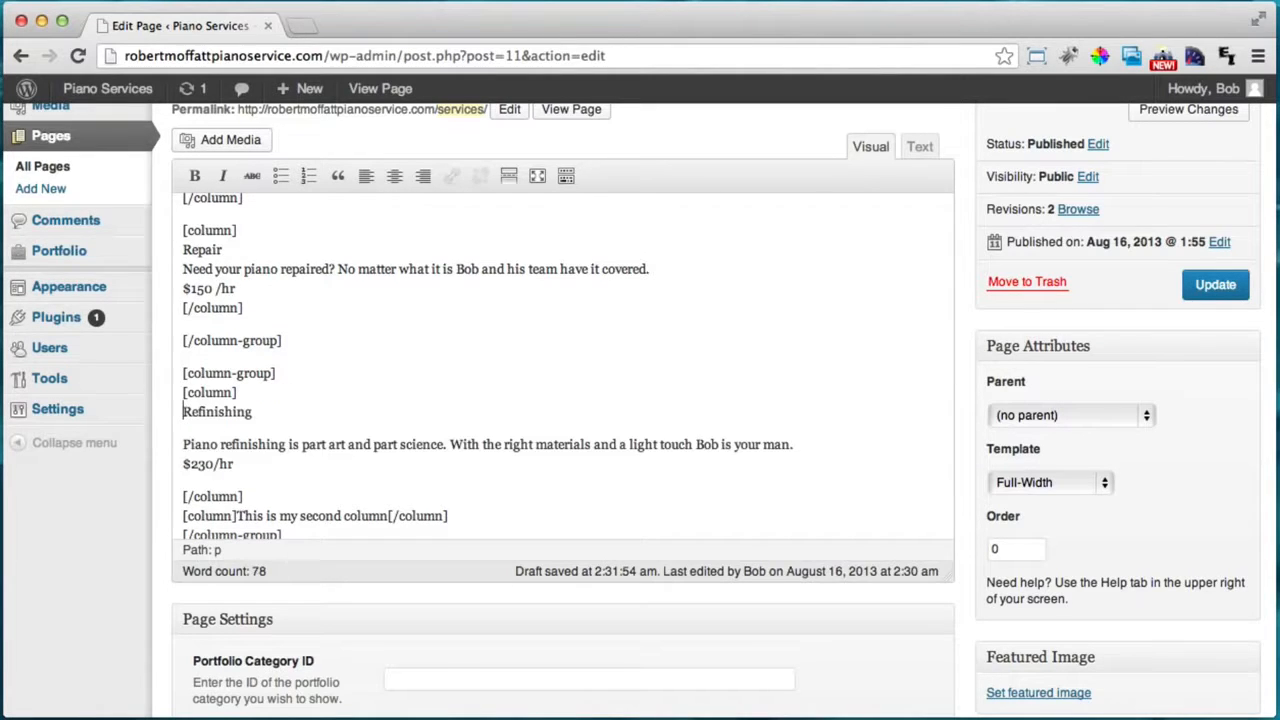
pyautogui.press('BackSpace')
pyautogui.hotkey('shift', 'Return')
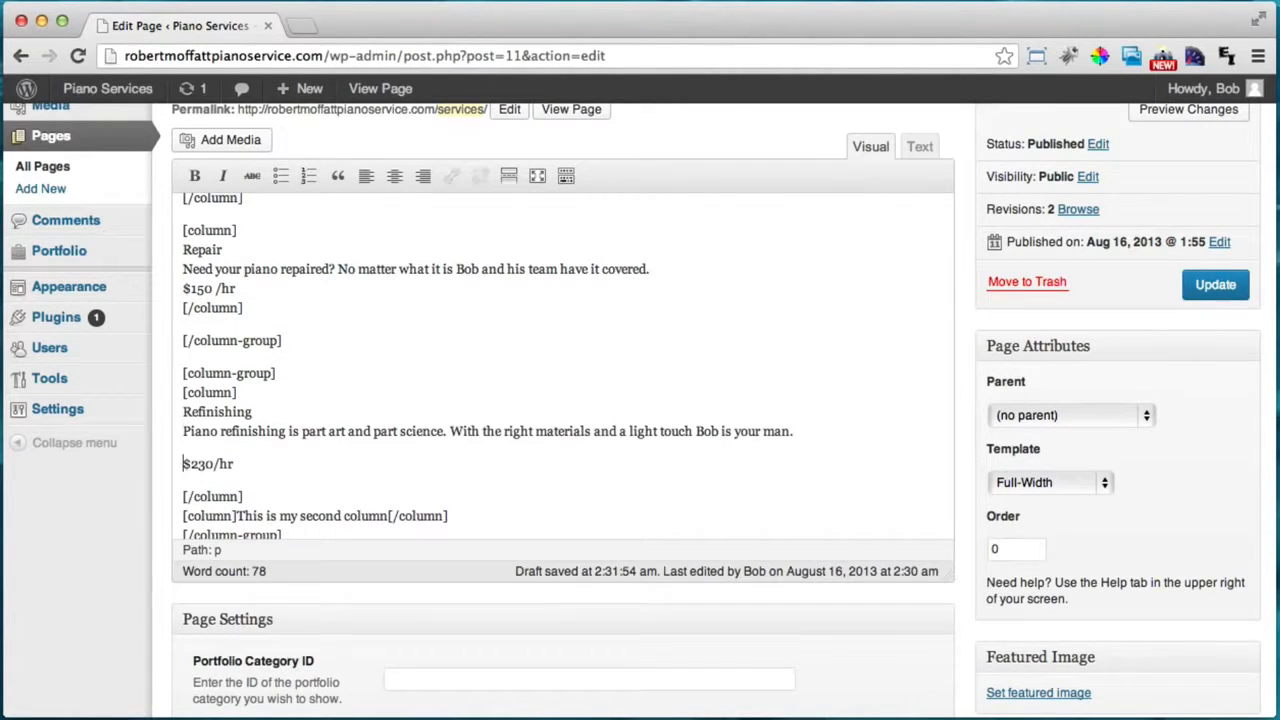
pyautogui.press('BackSpace')
pyautogui.hotkey('shift', 'Return')
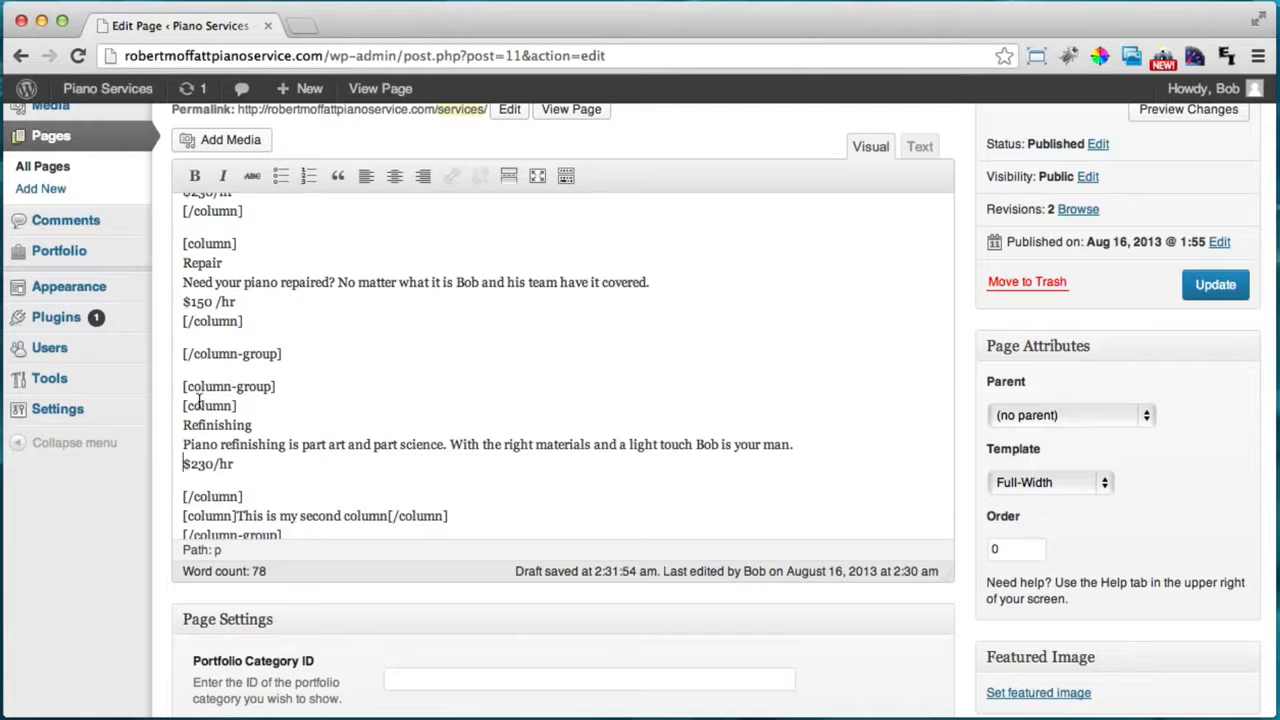
pyautogui.press('Down')
pyautogui.press('BackSpace')
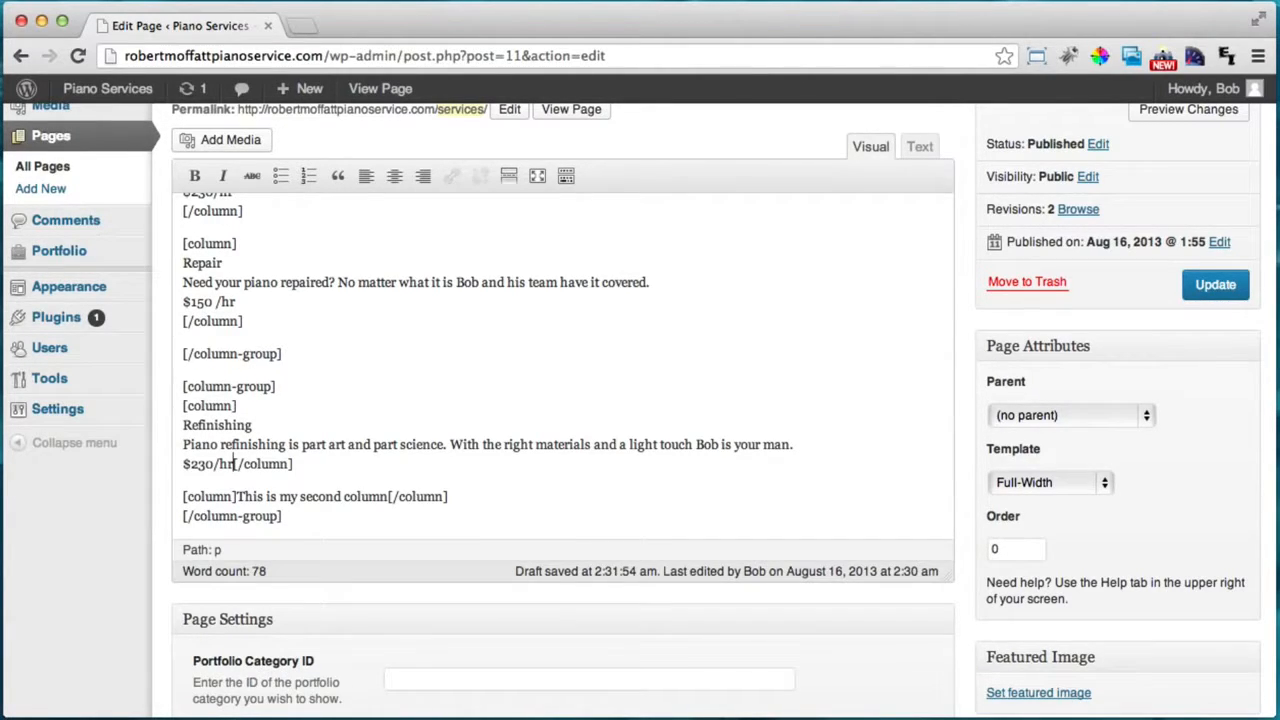
pyautogui.hotkey('shift', 'Return')
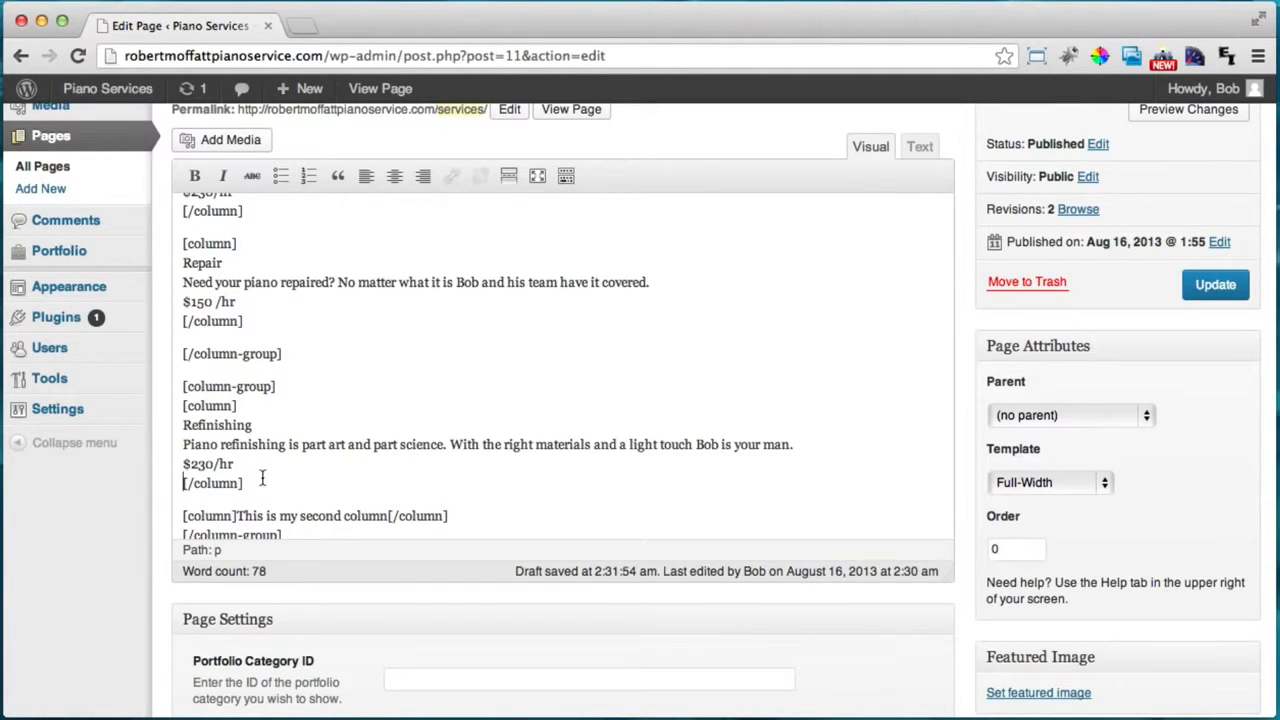
pyautogui.scroll(-1, 272, 468)
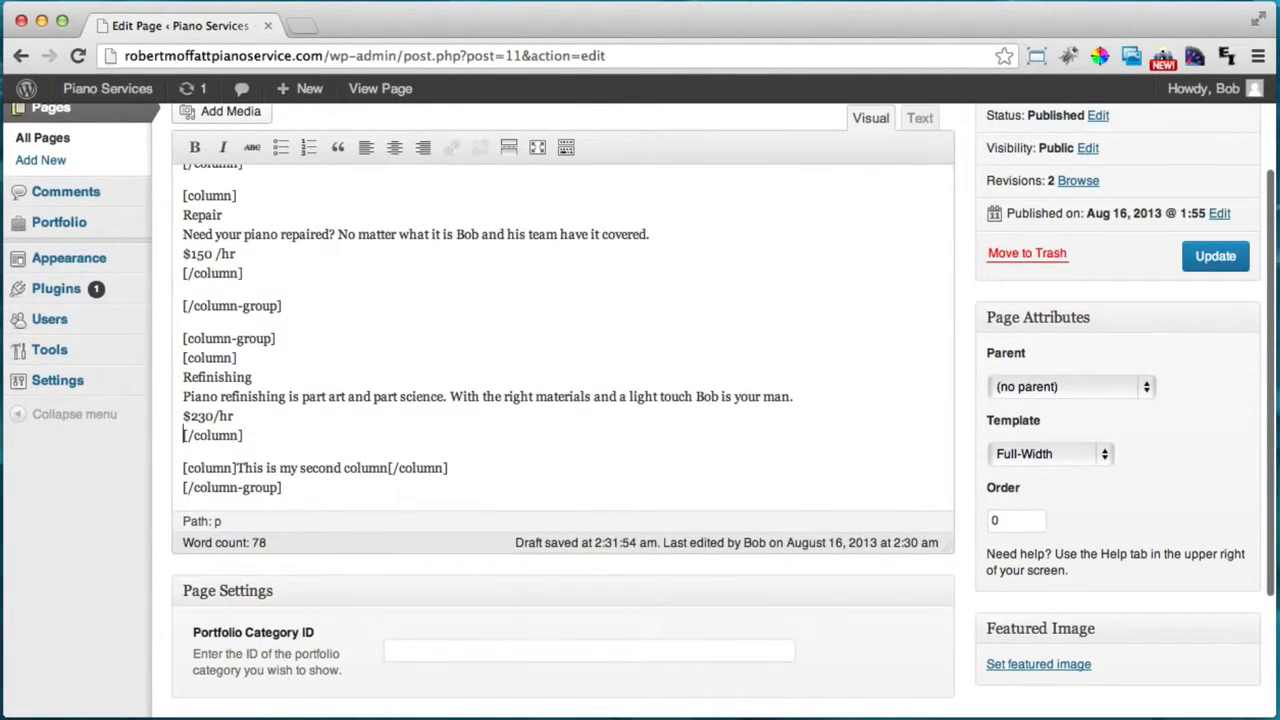
# - Replace the second placeholder column with Case Design, its description and $1,500 – $4,500 on separate lines
pyautogui.press('super+Tab')
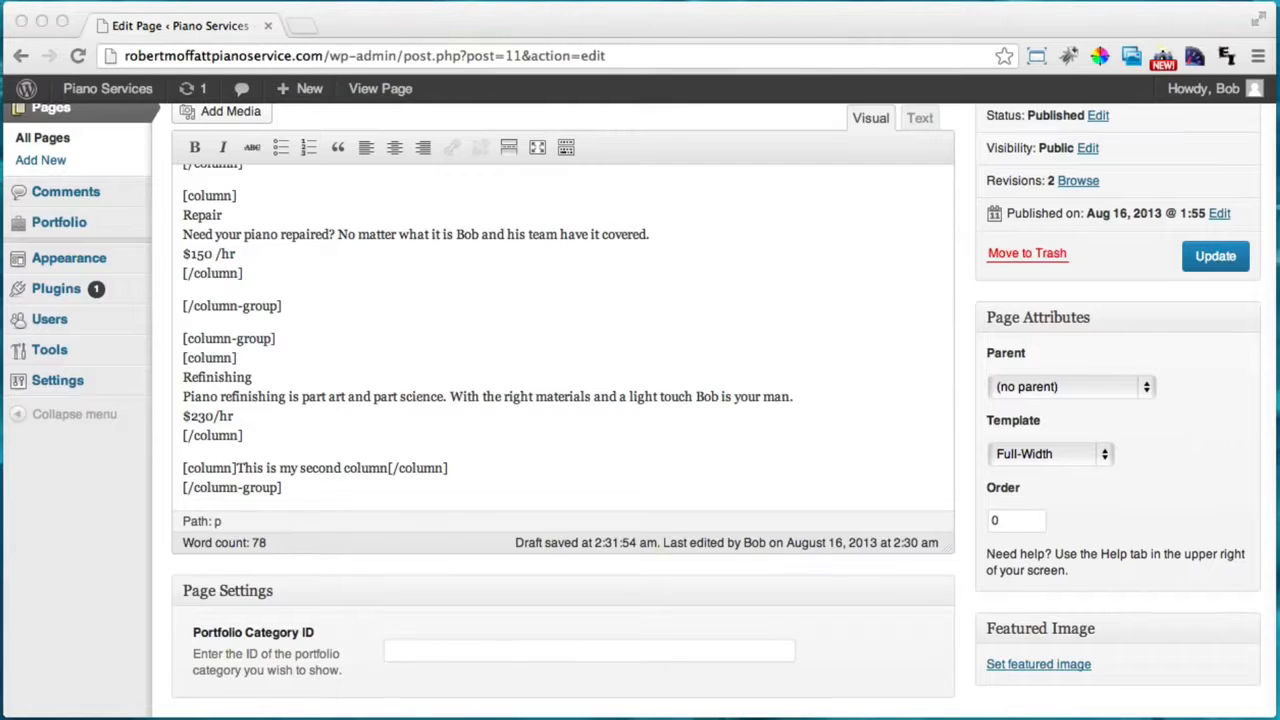
pyautogui.click(370, 474)
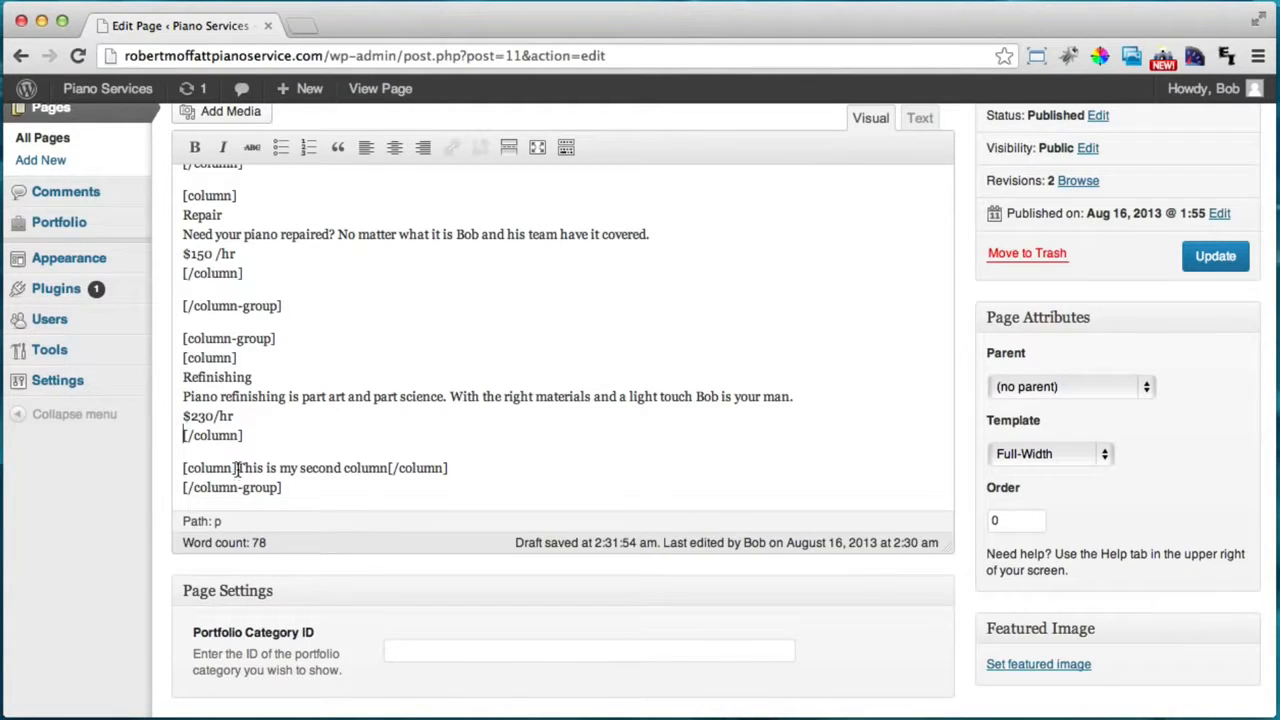
pyautogui.moveTo(237, 468); pyautogui.dragTo(388, 468)
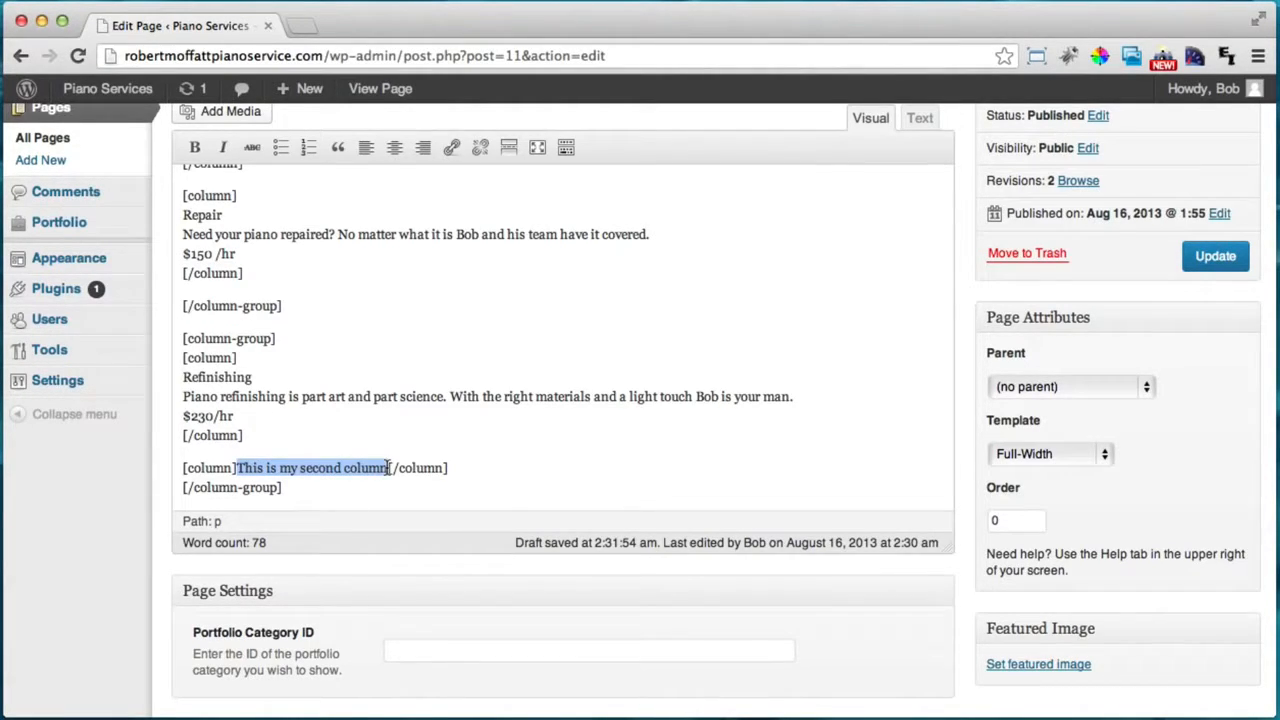
pyautogui.write('Case Design Need a custom case design? We can build you something magical that will be treasured for a lifetime. $1,500 – $4,500')
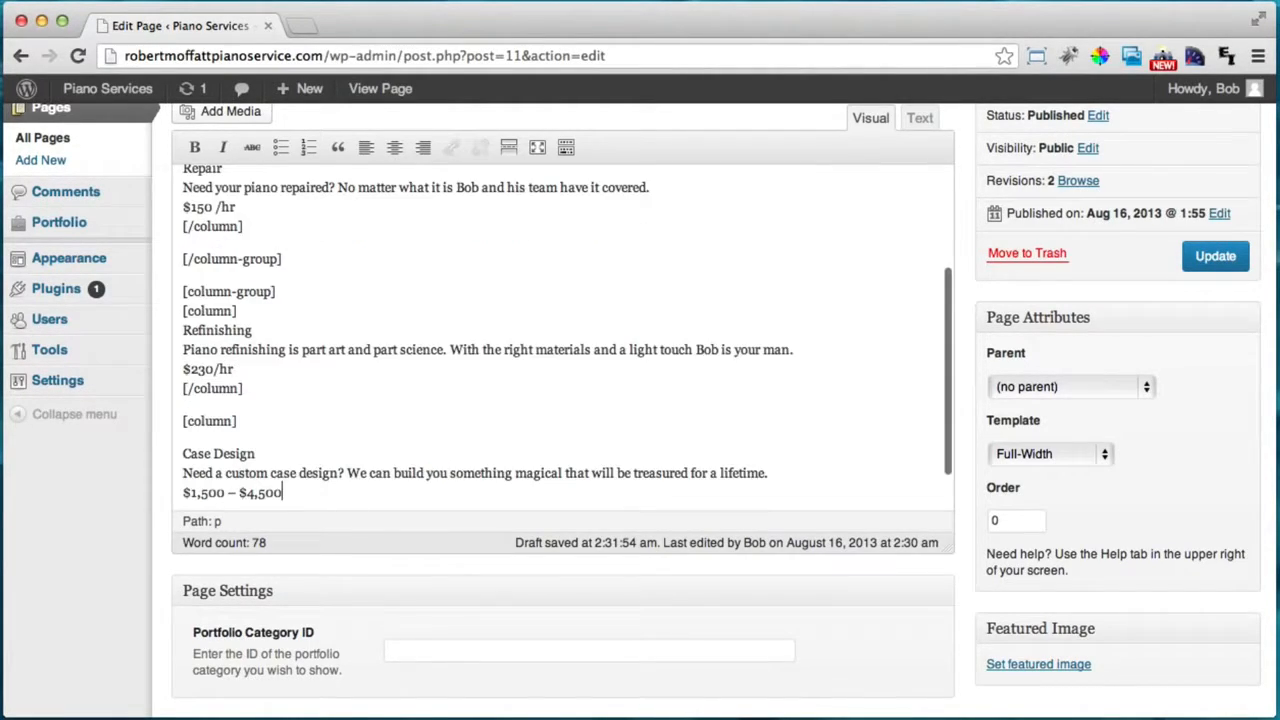
pyautogui.click(182, 453)
pyautogui.press('BackSpace')
pyautogui.hotkey('shift', 'Return')
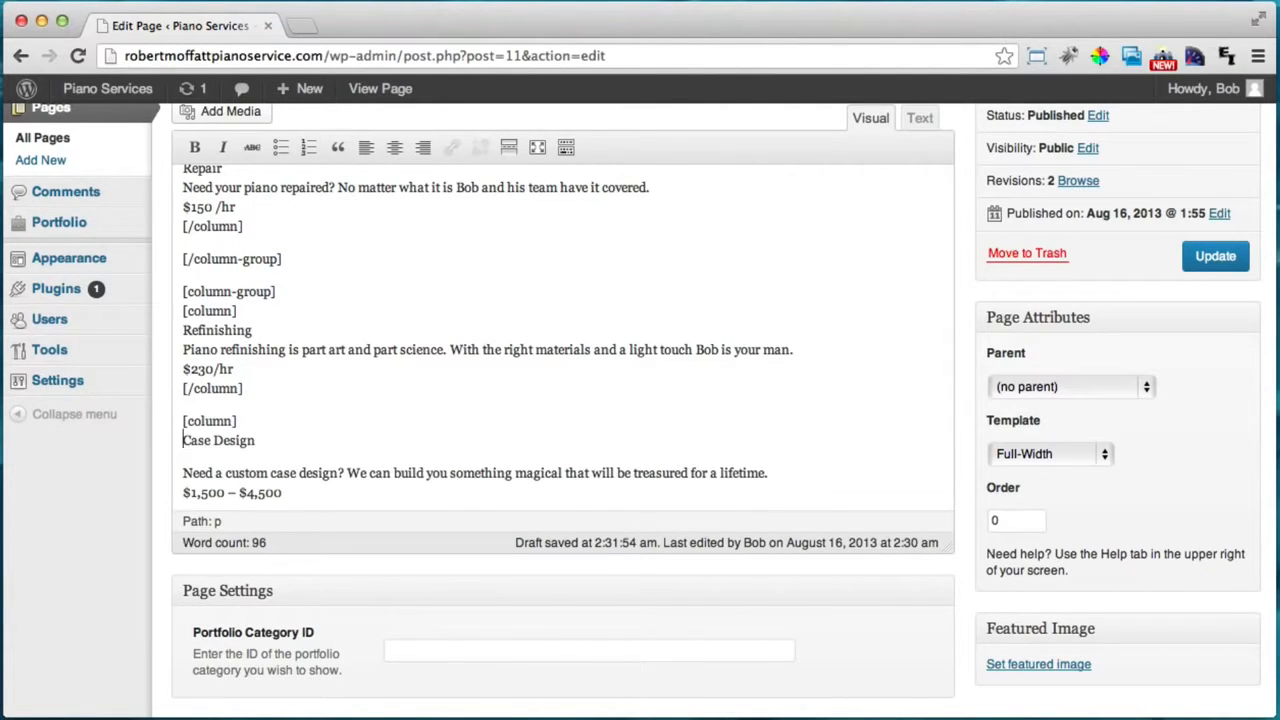
pyautogui.press('BackSpace')
pyautogui.hotkey('shift', 'Return')
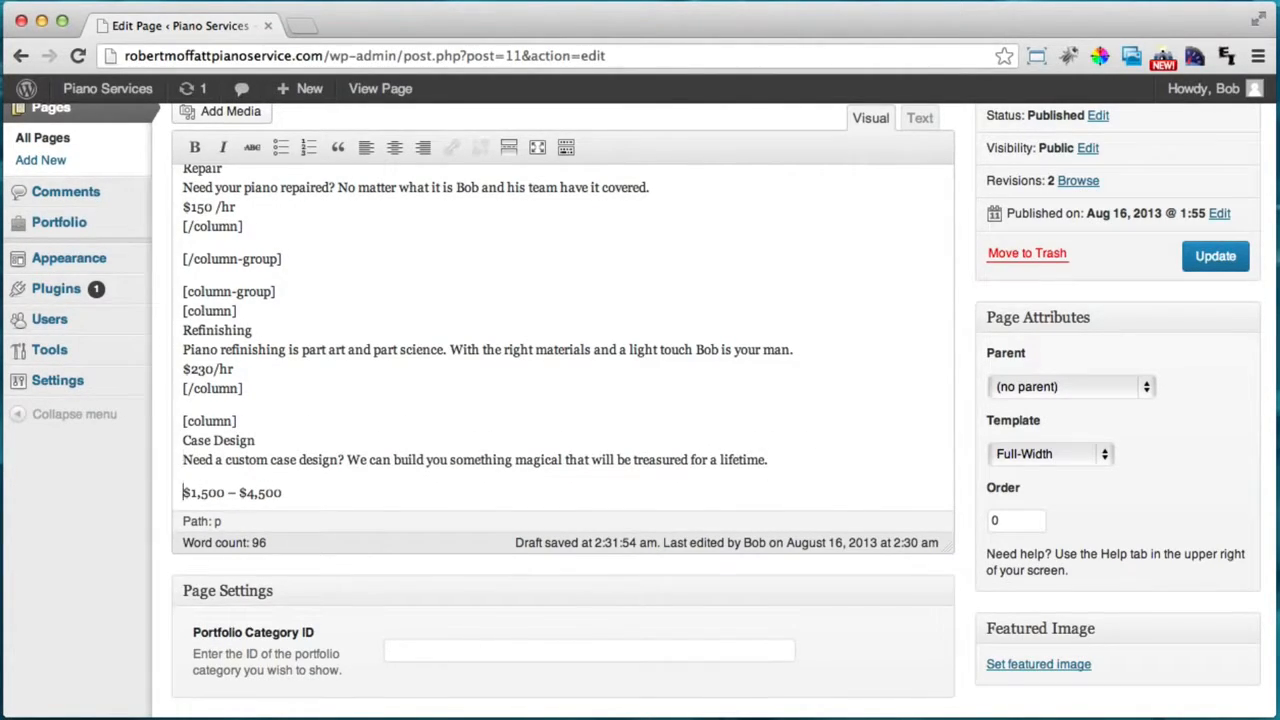
pyautogui.press('BackSpace')
pyautogui.hotkey('shift', 'Return')
pyautogui.press('Down')
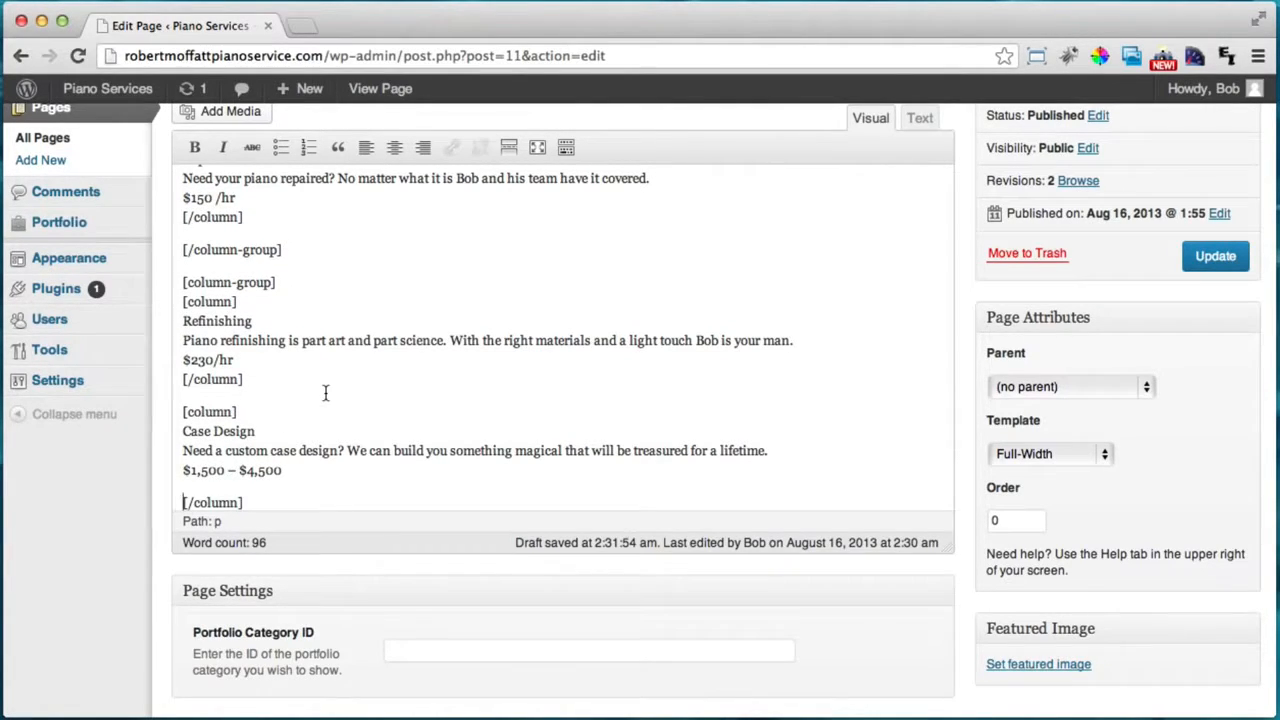
pyautogui.press('BackSpace')
pyautogui.hotkey('shift', 'Return')
pyautogui.scroll(-1, 409, 365)
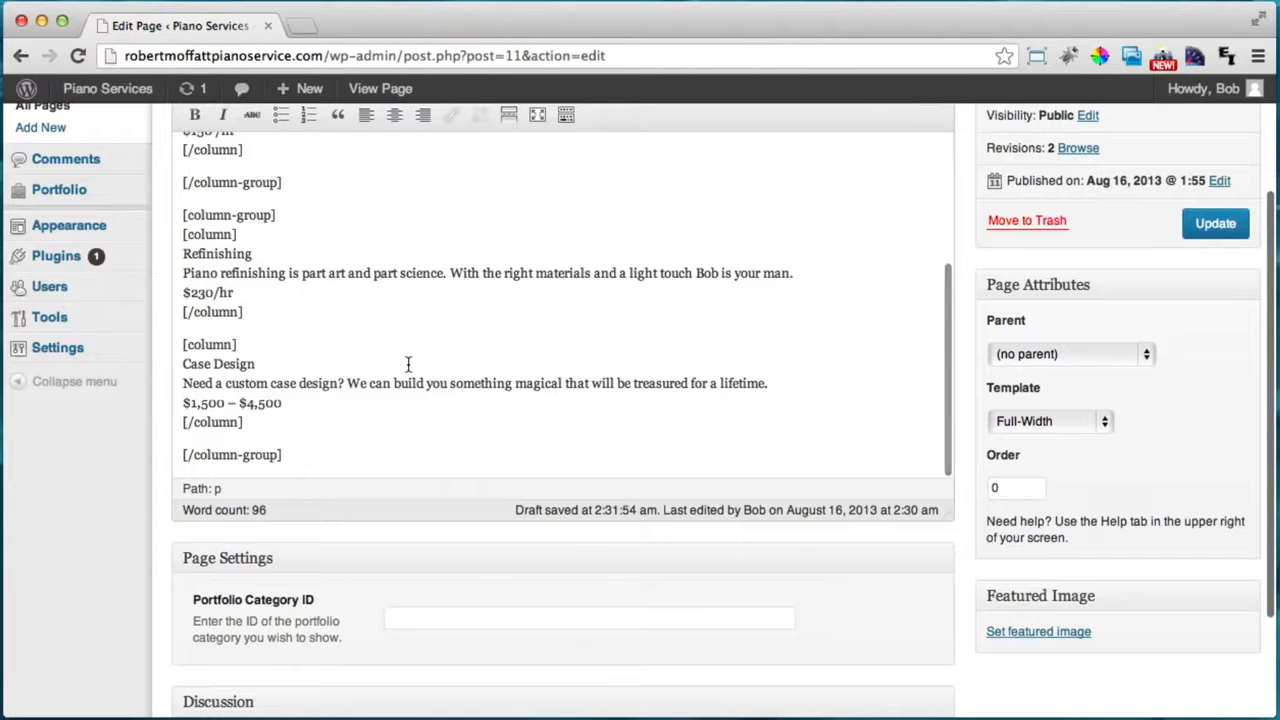
pyautogui.scroll(5, 512, 378)
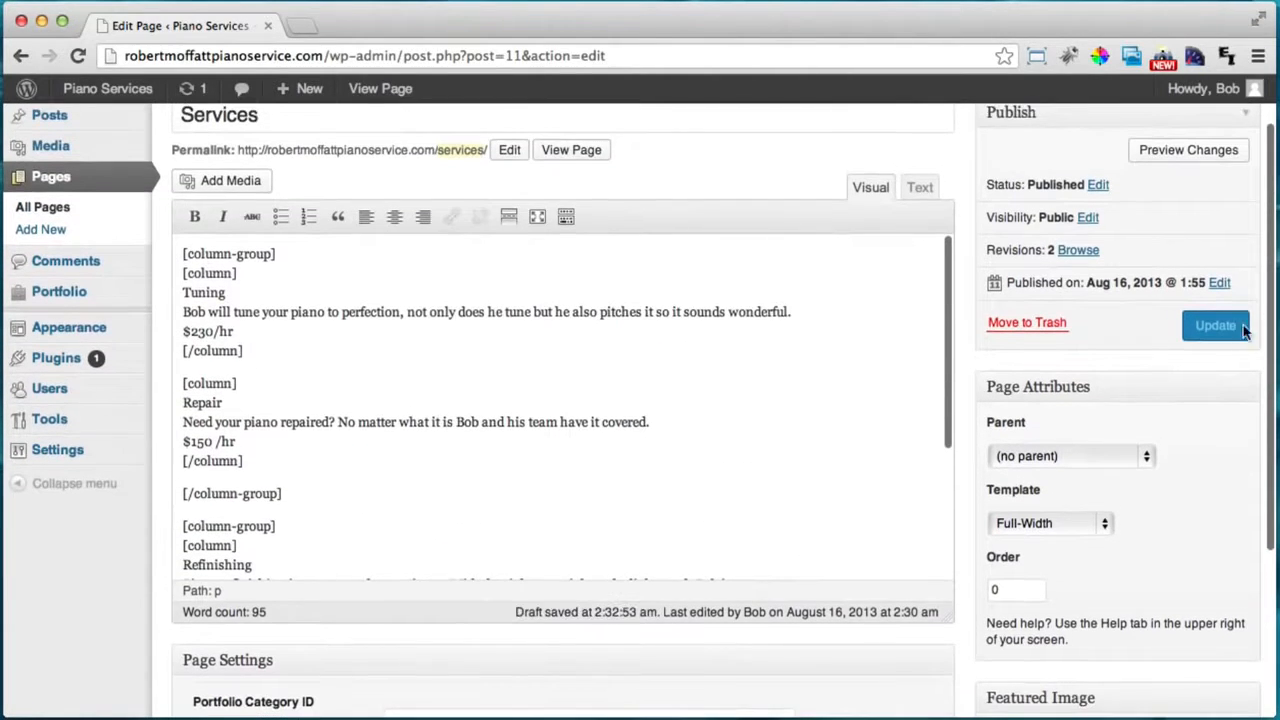
# - Update the Services page, check the four services in two columns live, then return to editing
pyautogui.click(1230, 336)
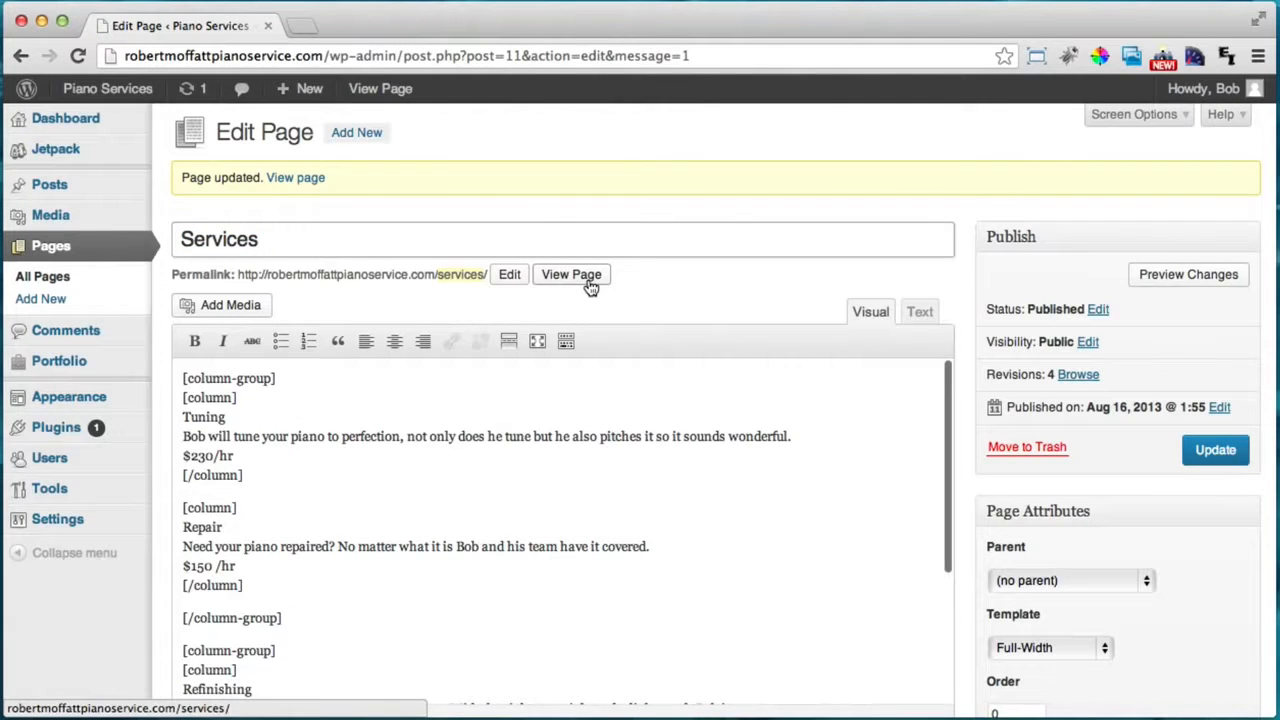
pyautogui.click(591, 288)
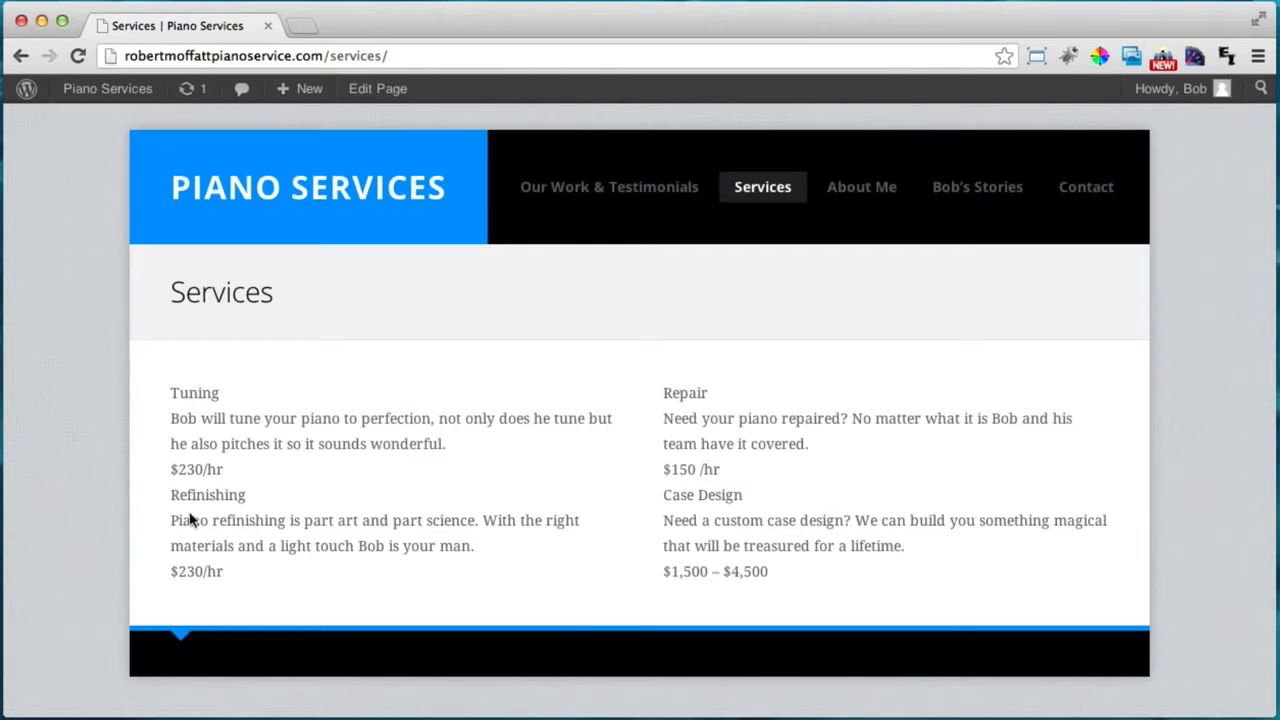
pyautogui.click(370, 93)
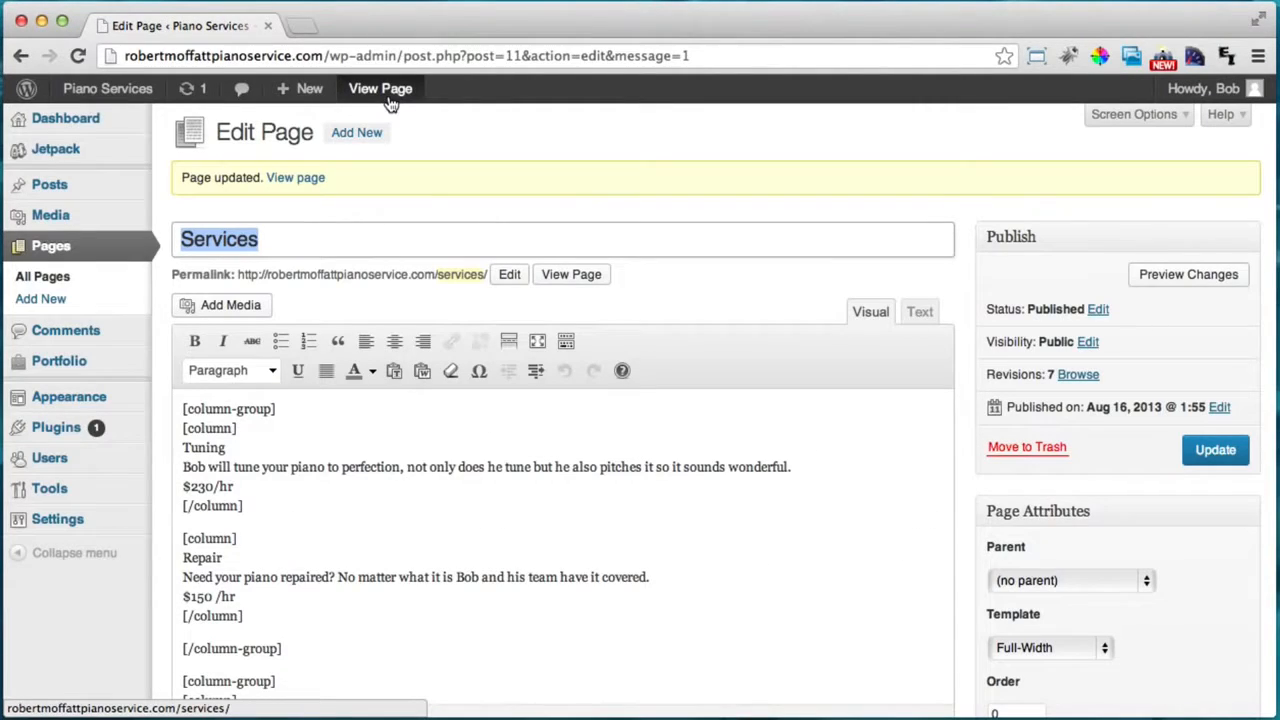
# - Insert two empty lines after the first [/column-group] tag and update the Services page
pyautogui.click(368, 443)
pyautogui.scroll(-2, 388, 447)
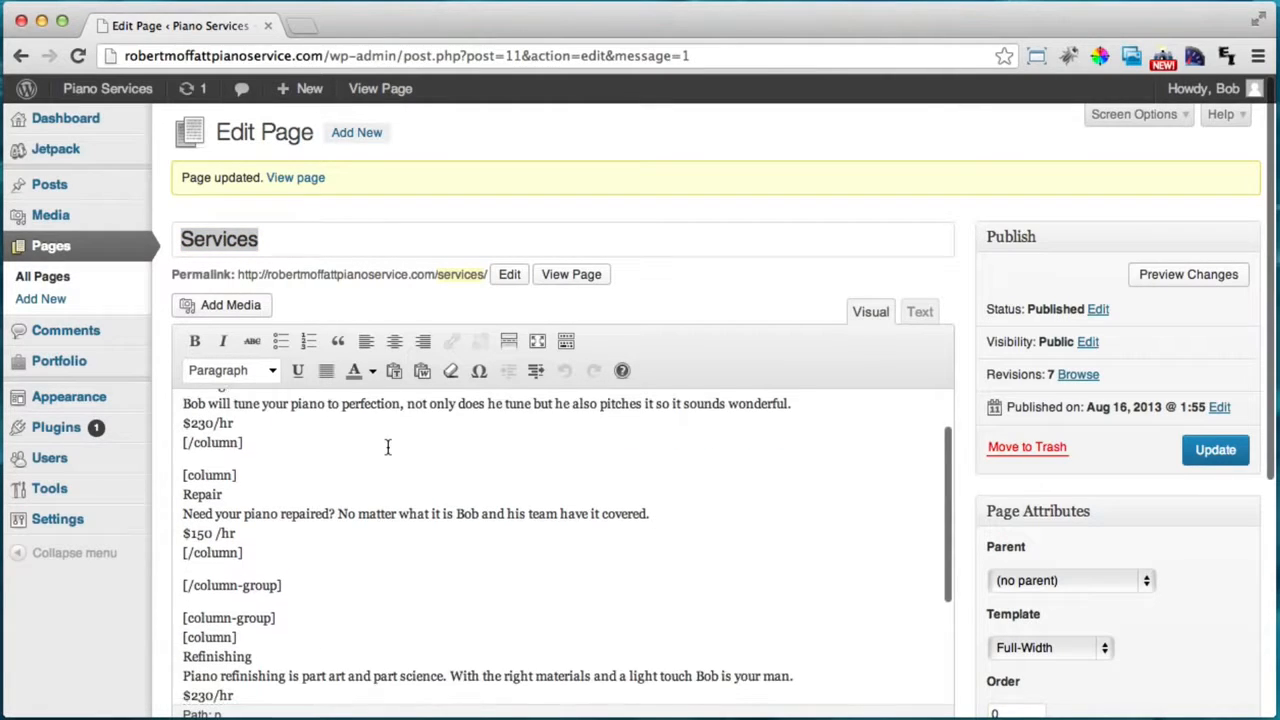
pyautogui.moveTo(187, 586); pyautogui.dragTo(283, 586)
pyautogui.click(315, 586)
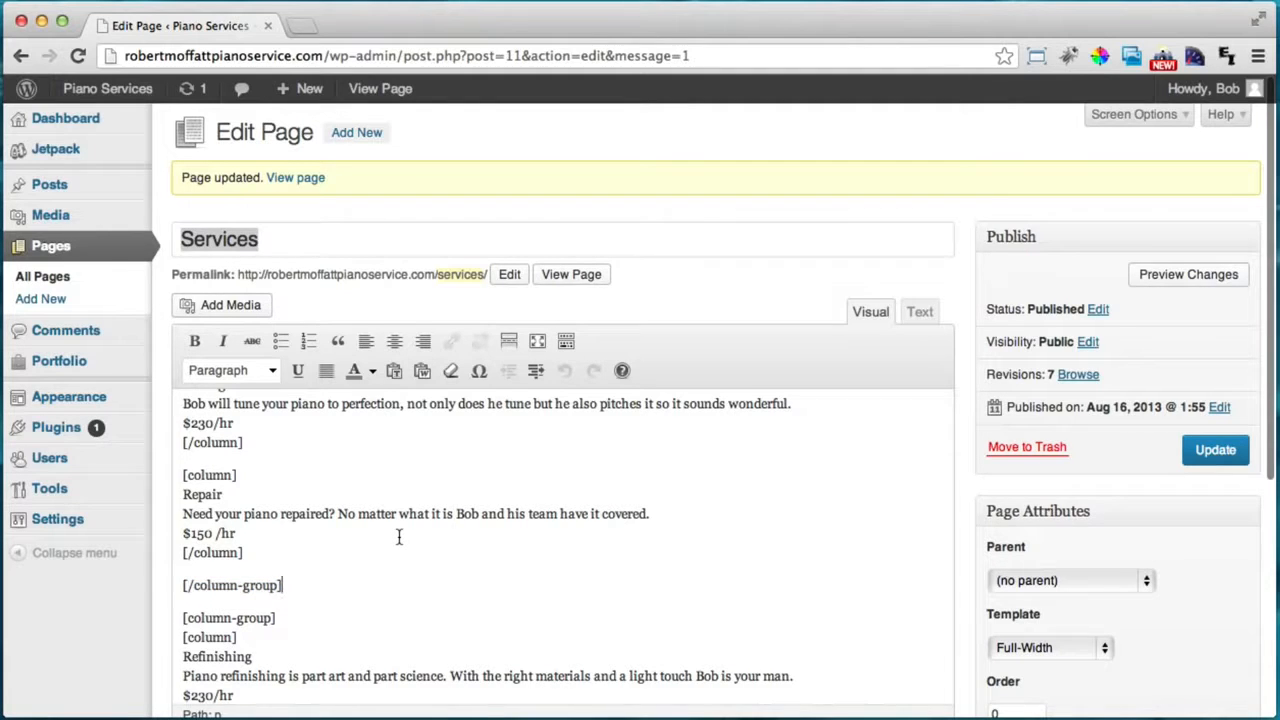
pyautogui.press('Return')
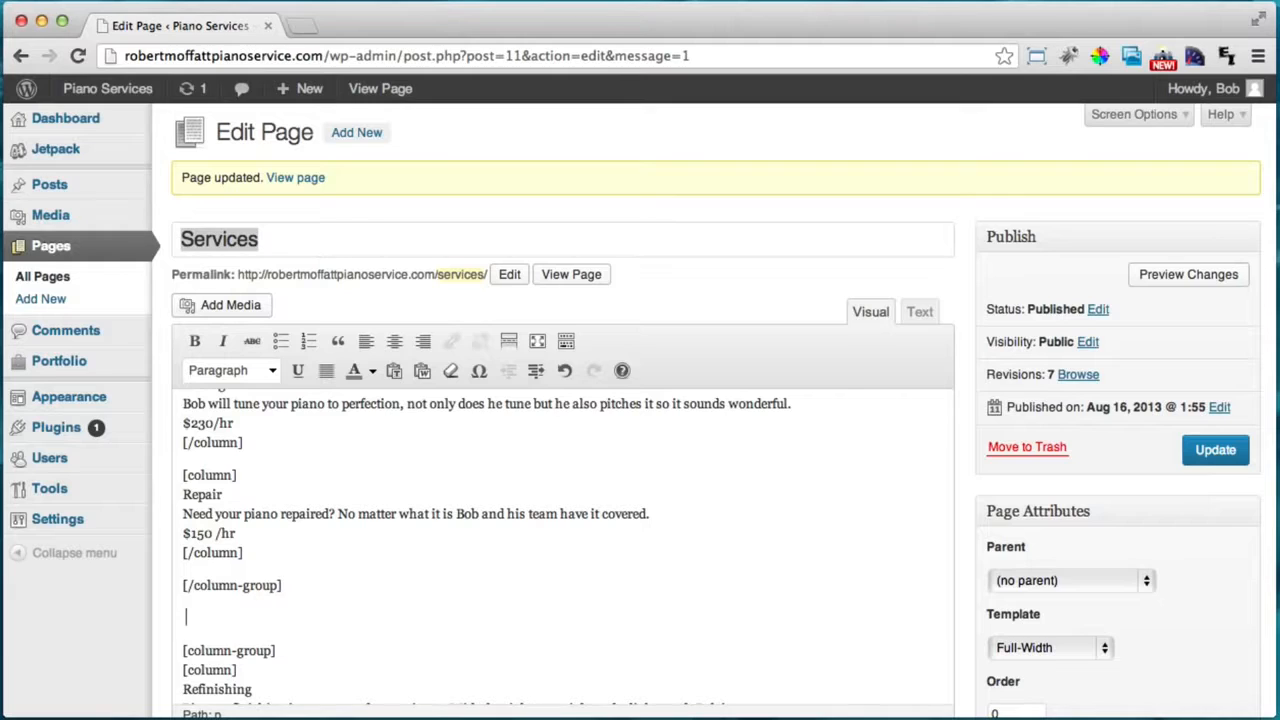
pyautogui.press('Return')
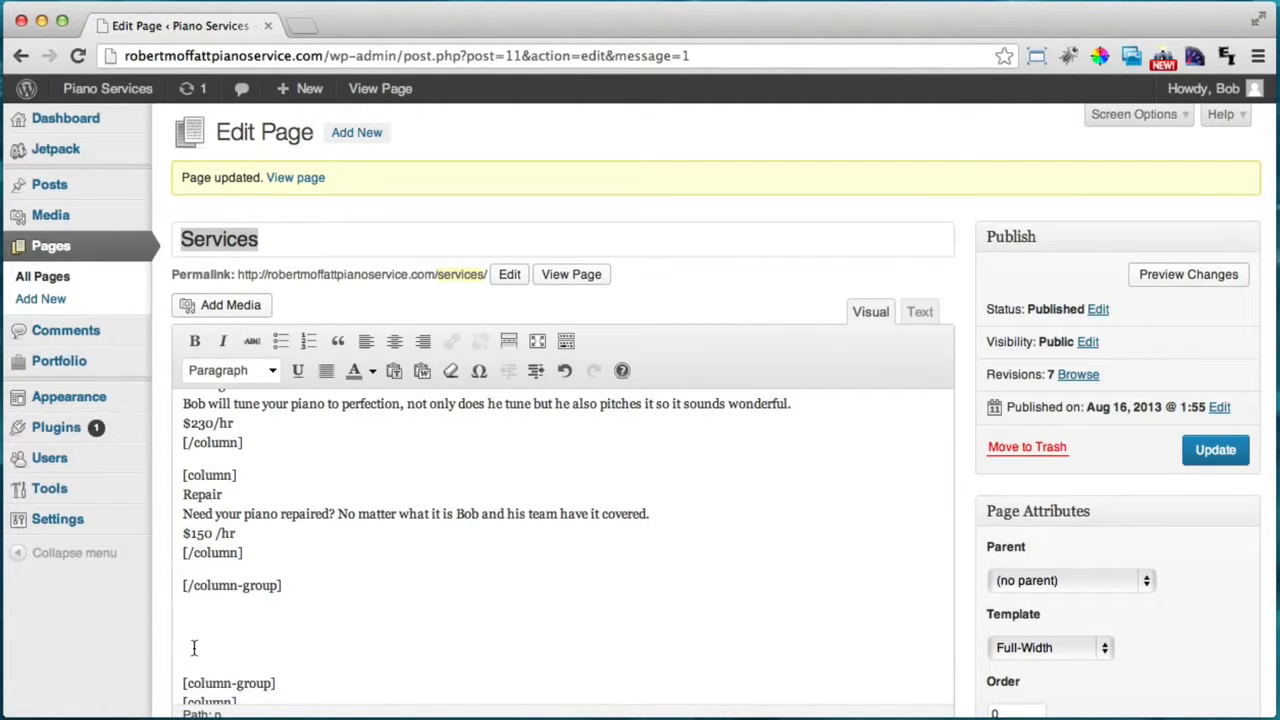
pyautogui.moveTo(193, 648); pyautogui.dragTo(172, 620)
pyautogui.click(250, 646)
pyautogui.click(1218, 450)
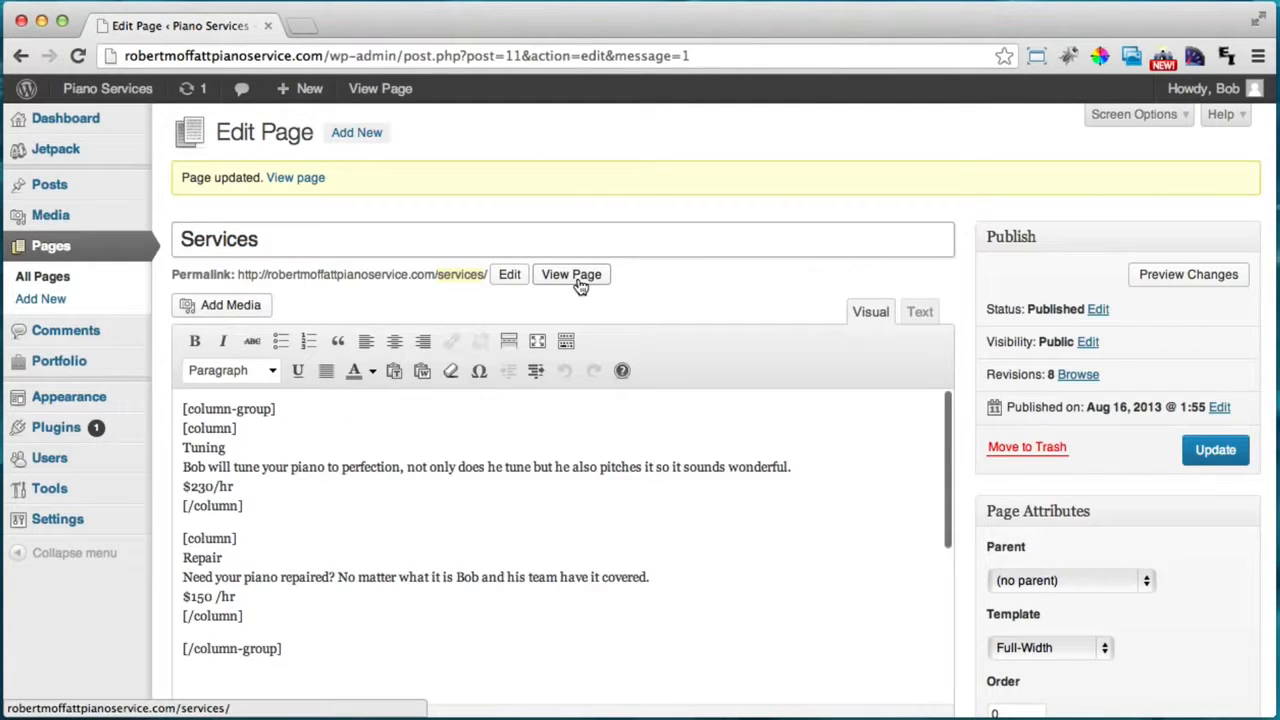
# - View the live Services page and highlight the Tuning and Case Design titles to inspect the row spacing
pyautogui.click(579, 286)
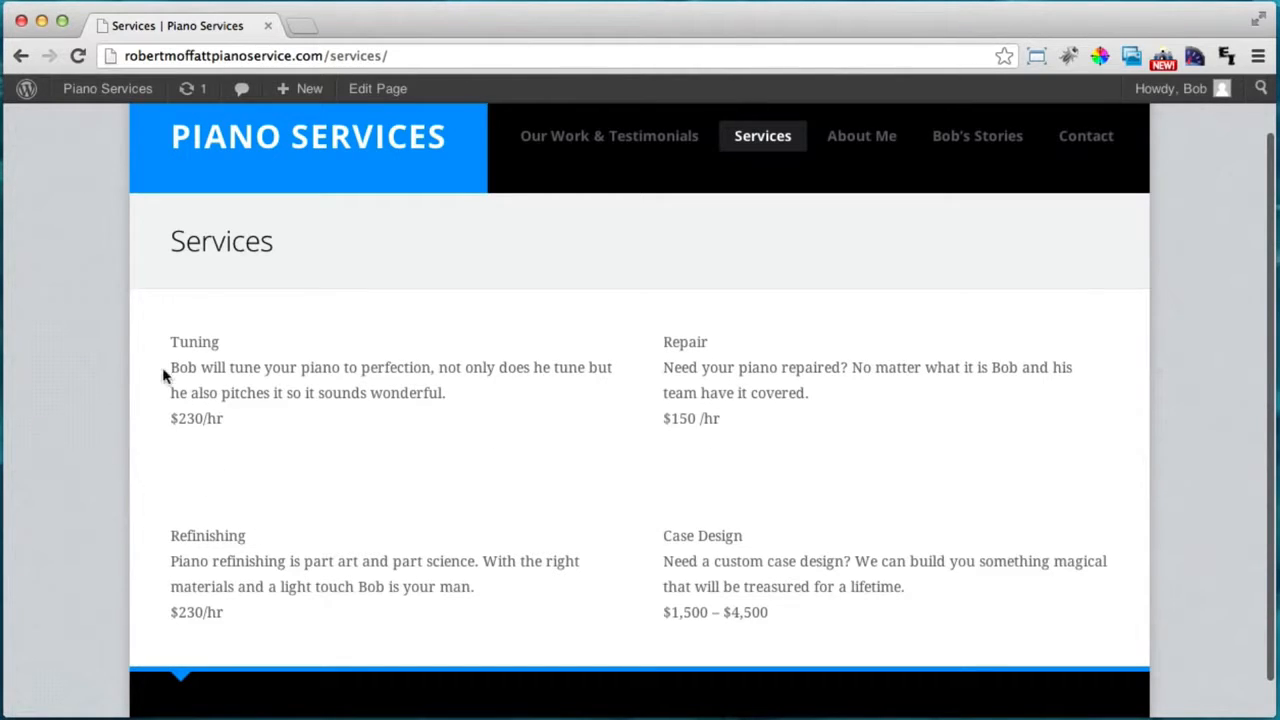
pyautogui.moveTo(178, 344); pyautogui.dragTo(243, 340)
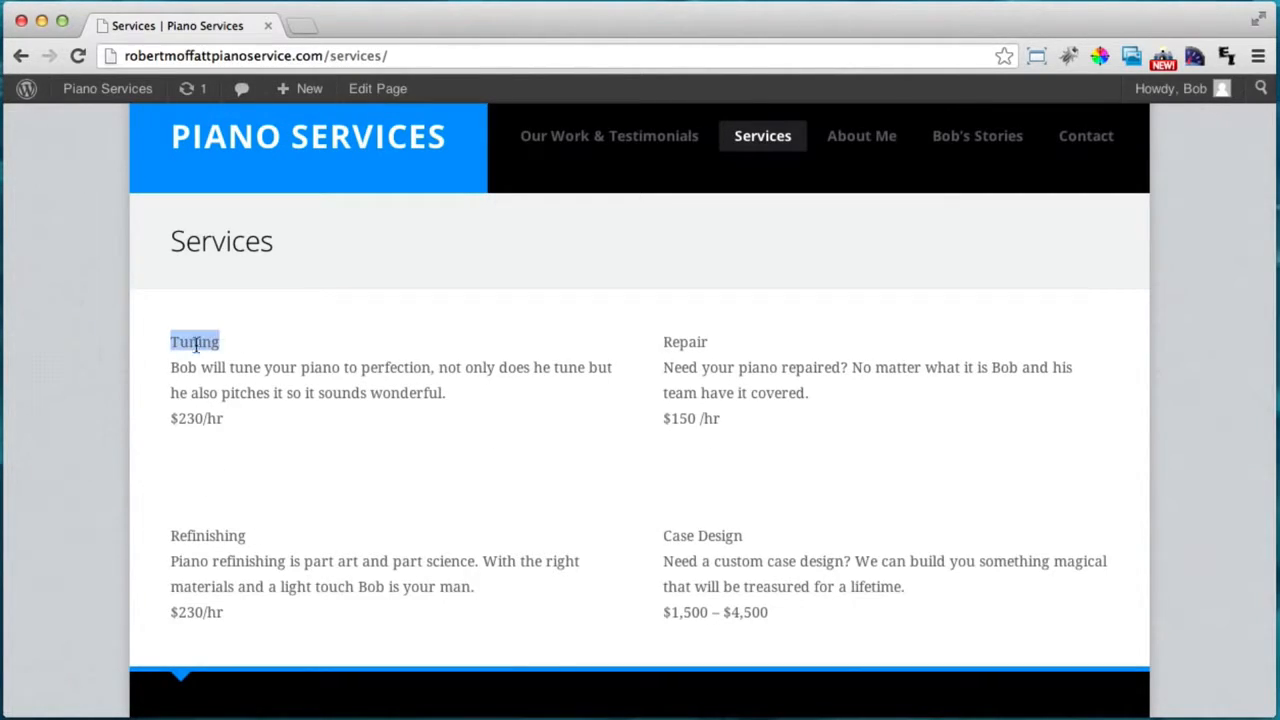
pyautogui.click(196, 344)
pyautogui.doubleClick(196, 344)
pyautogui.click(196, 344)
pyautogui.moveTo(676, 535); pyautogui.dragTo(757, 535)
pyautogui.click(183, 343)
pyautogui.doubleClick(183, 343)
pyautogui.click(209, 344)
# - Return to the Services page editor and switch to the Text view showing the raw column shortcodes
pyautogui.click(376, 93)
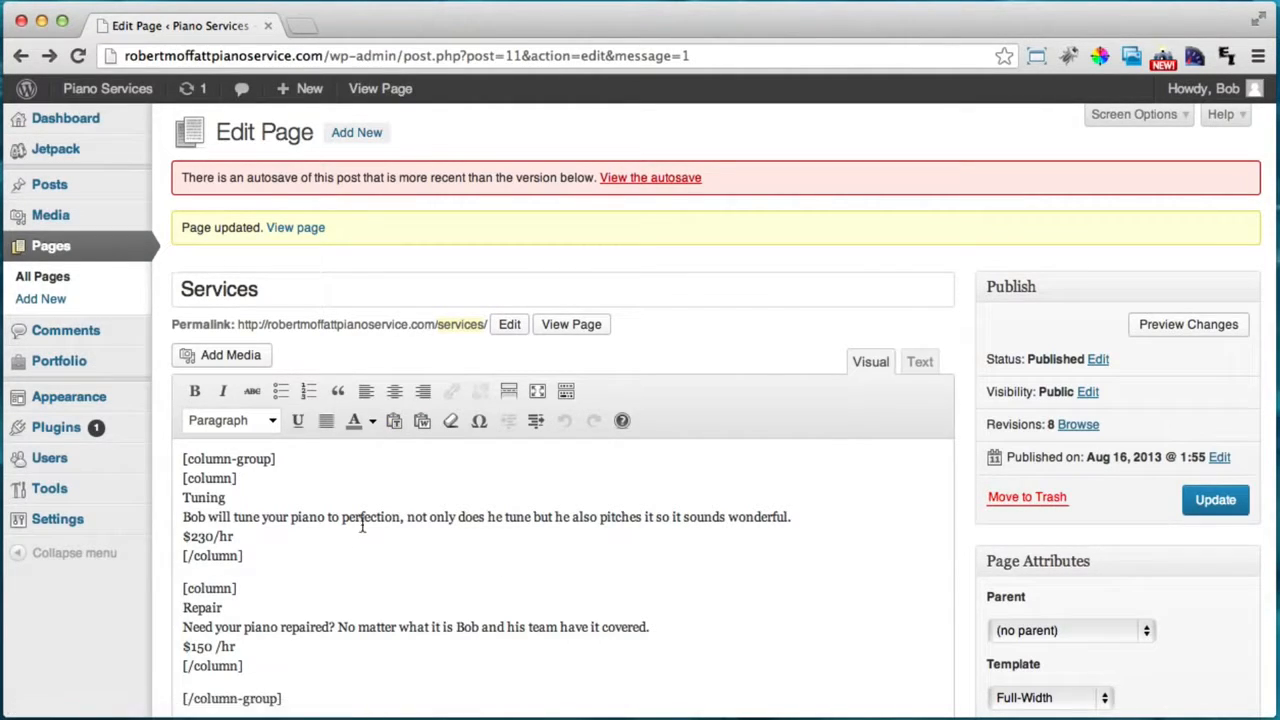
pyautogui.scroll(-1, 358, 525)
pyautogui.scroll(1, 355, 525)
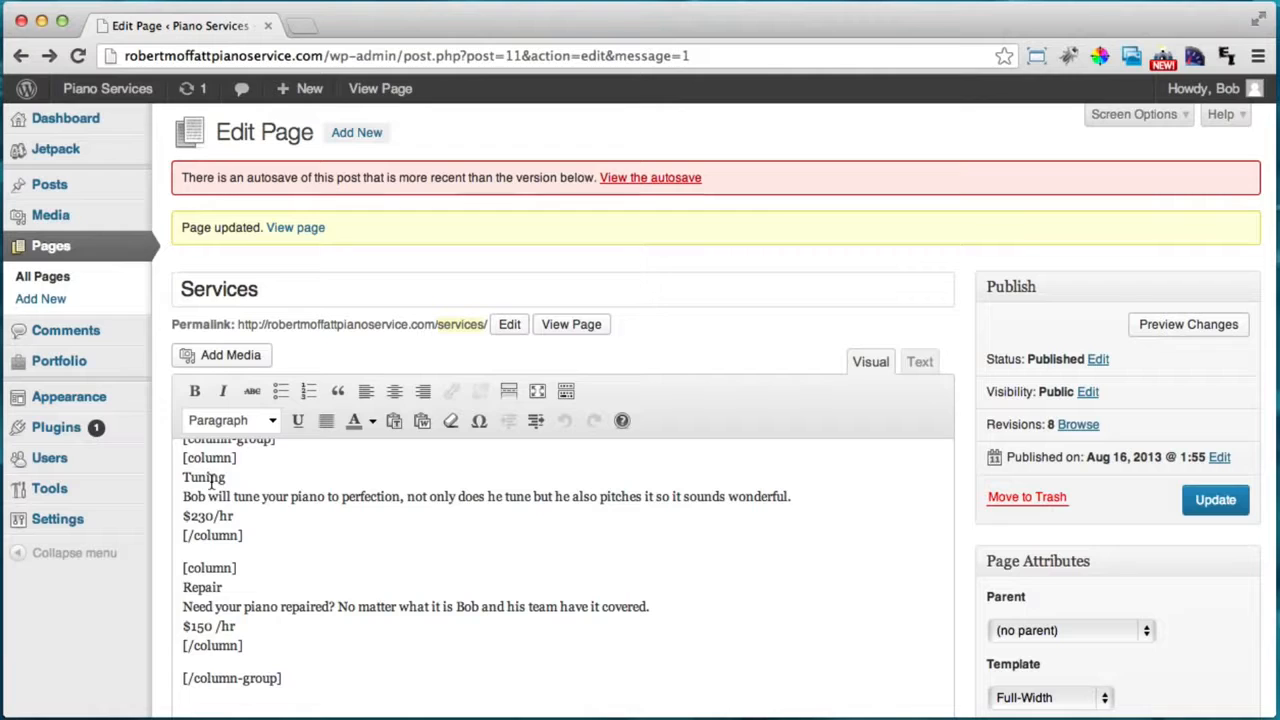
pyautogui.scroll(1, 342, 484)
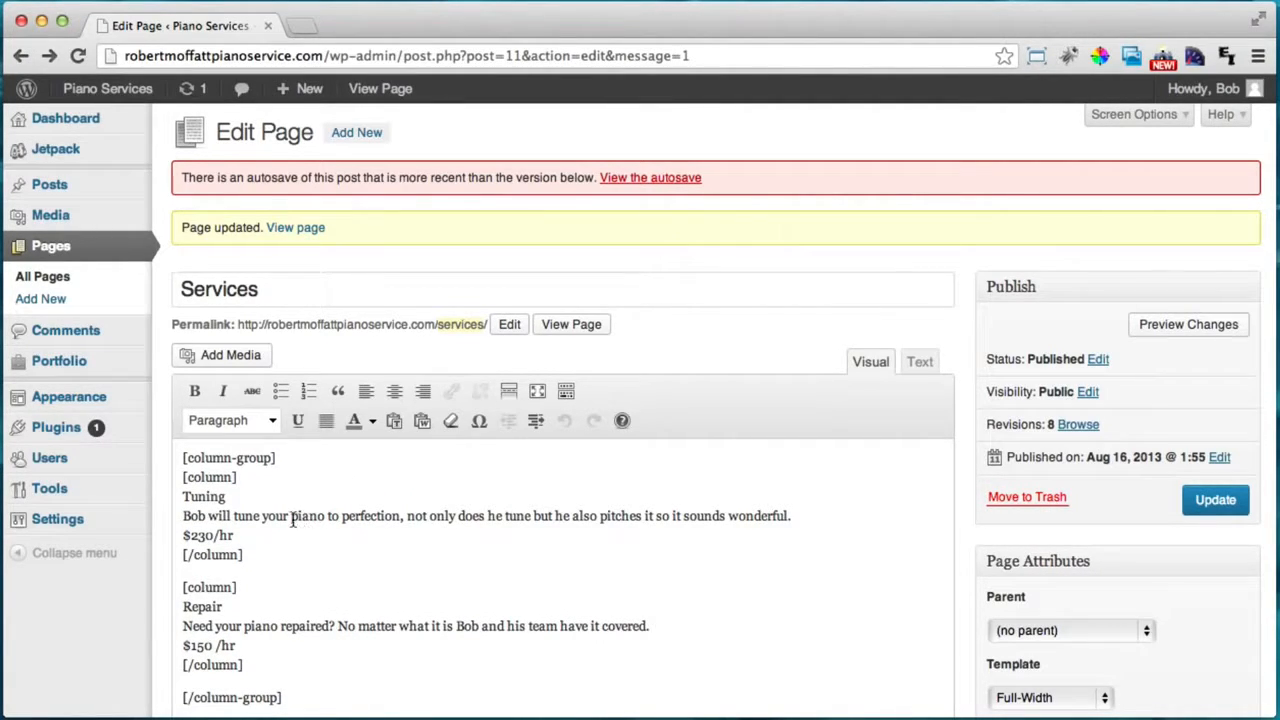
pyautogui.click(920, 365)
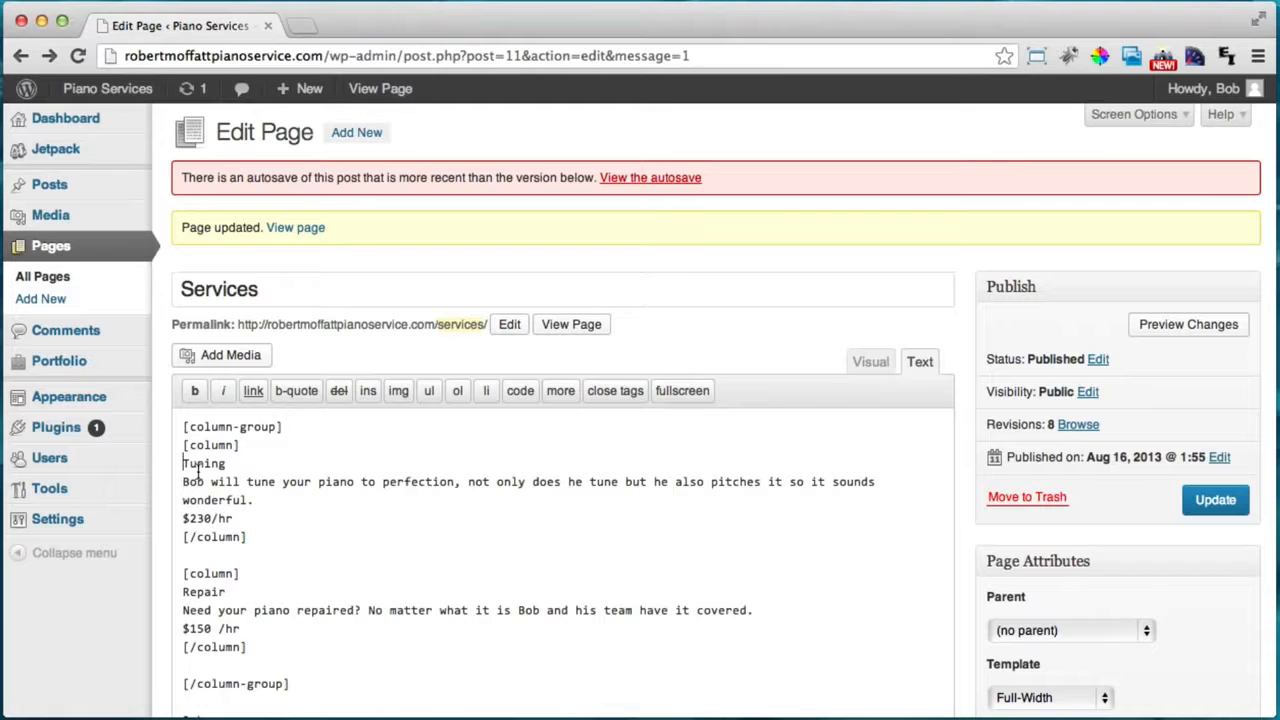
pyautogui.write('<h3>')
# - Wrap the Tuning title in <h3></h3> heading tags
pyautogui.click(258, 465)
pyautogui.write('</h3>')
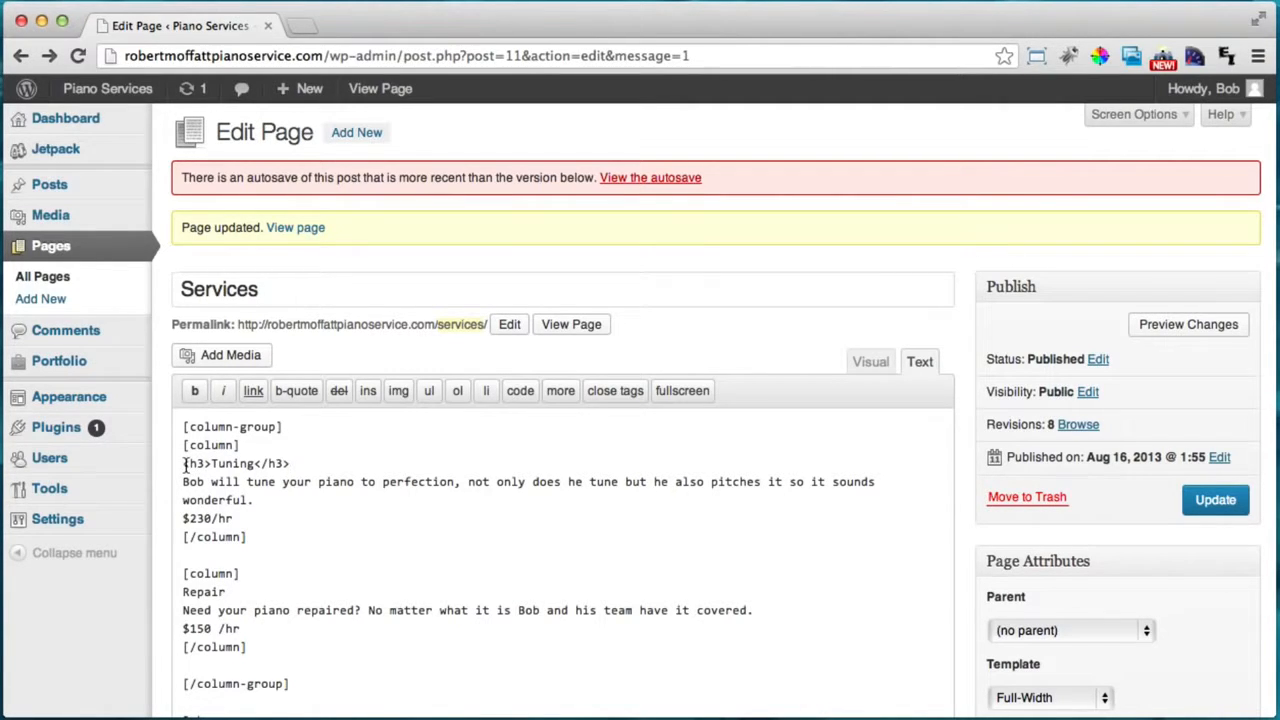
pyautogui.moveTo(186, 465); pyautogui.dragTo(288, 463)
pyautogui.doubleClick(231, 463)
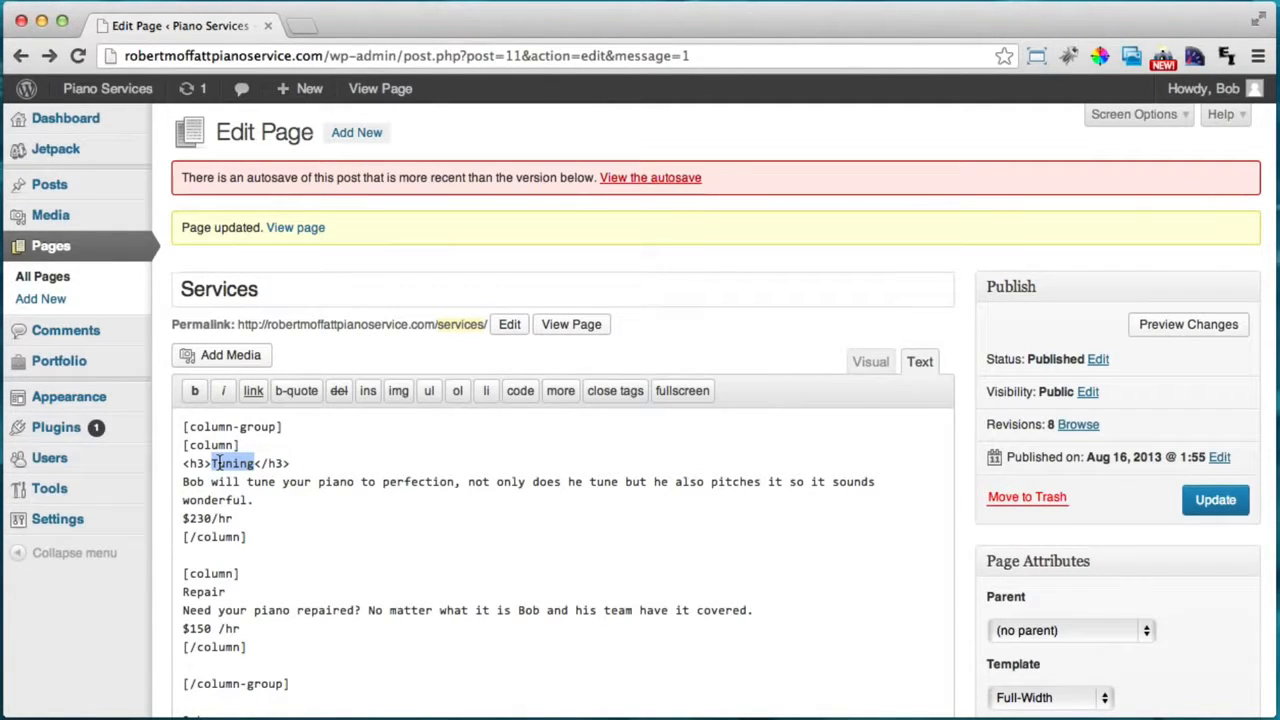
# - Wrap the Repair title in <h3></h3> heading tags
pyautogui.scroll(-1, 246, 532)
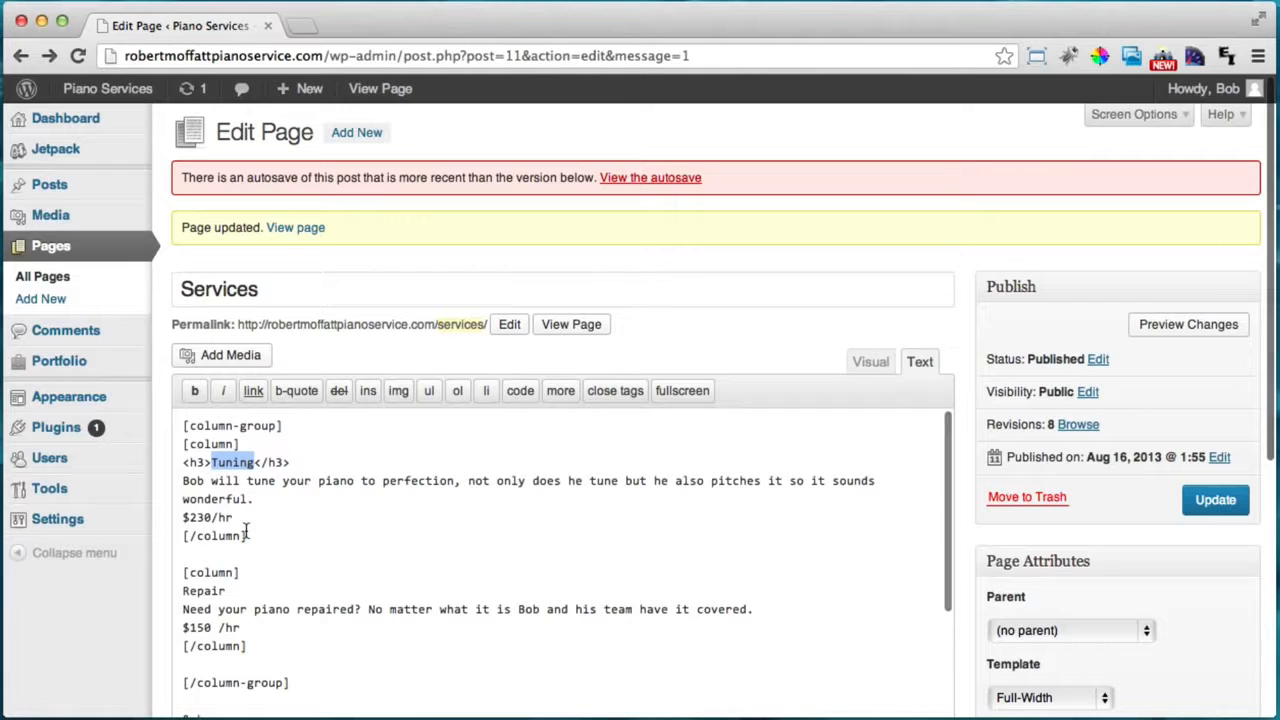
pyautogui.scroll(-3, 246, 516)
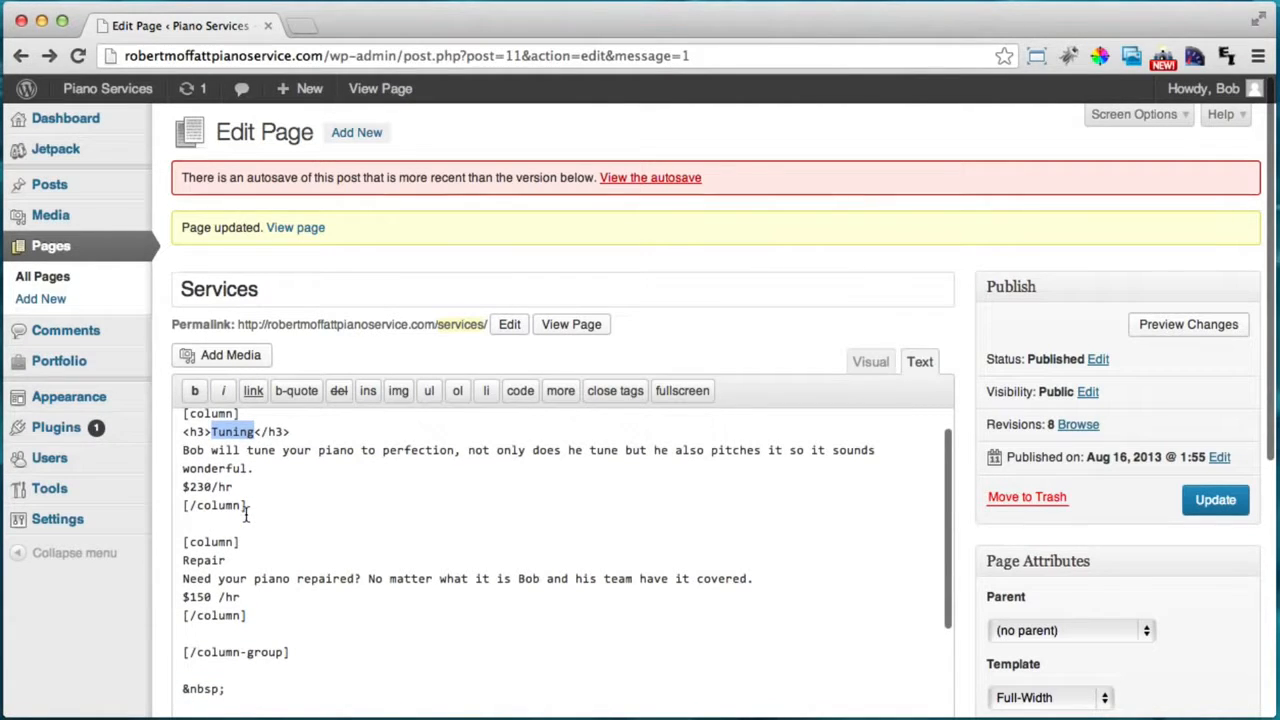
pyautogui.scroll(3, 246, 514)
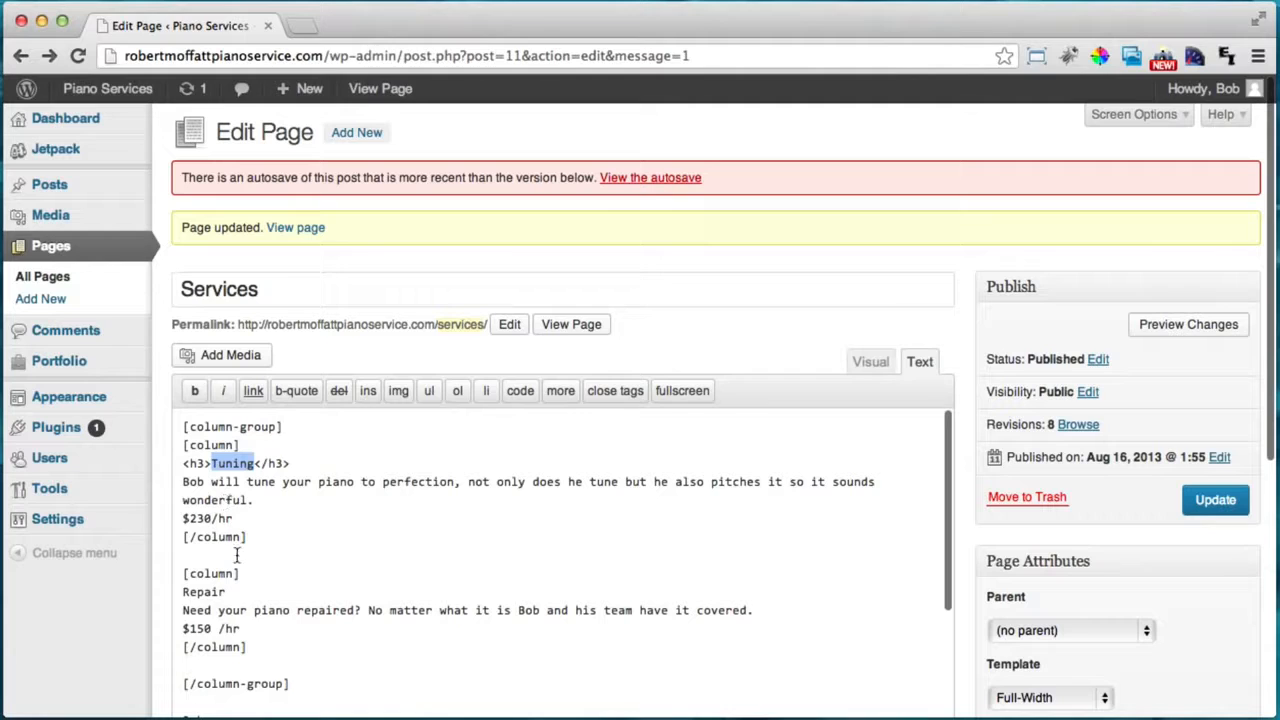
pyautogui.click(183, 592)
pyautogui.write('<')
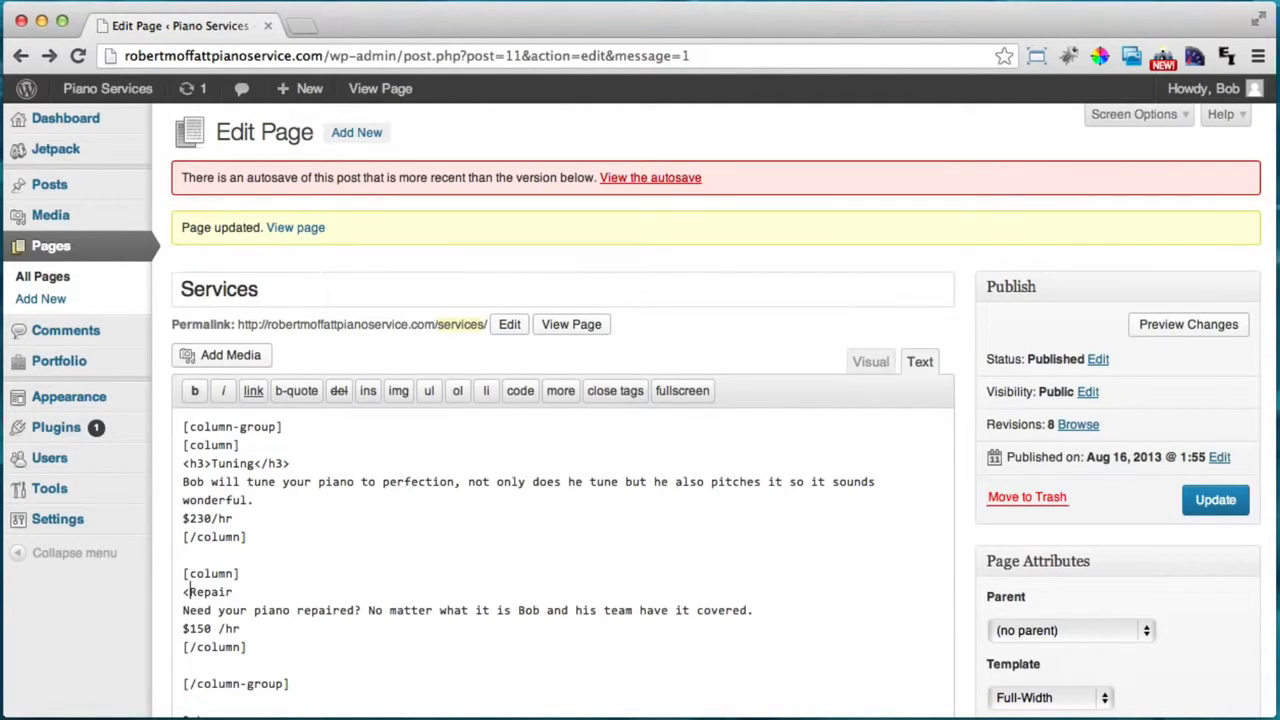
pyautogui.write('h3>')
pyautogui.click(267, 591)
pyautogui.write('</h3>')
pyautogui.moveTo(208, 592); pyautogui.dragTo(293, 591)
# - Add <h3> heading tags to the Refinishing and Case Design titles in the Text editor
pyautogui.click(293, 591)
pyautogui.scroll(-5, 294, 588)
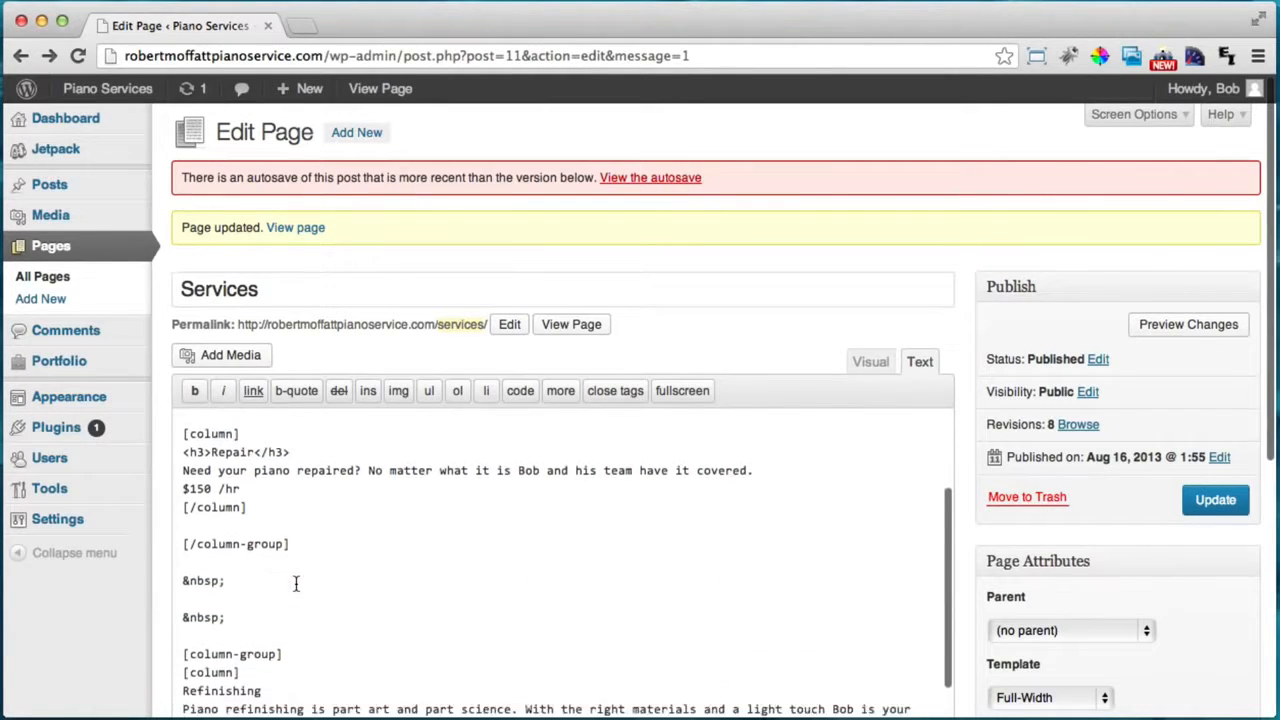
pyautogui.scroll(-1, 294, 588)
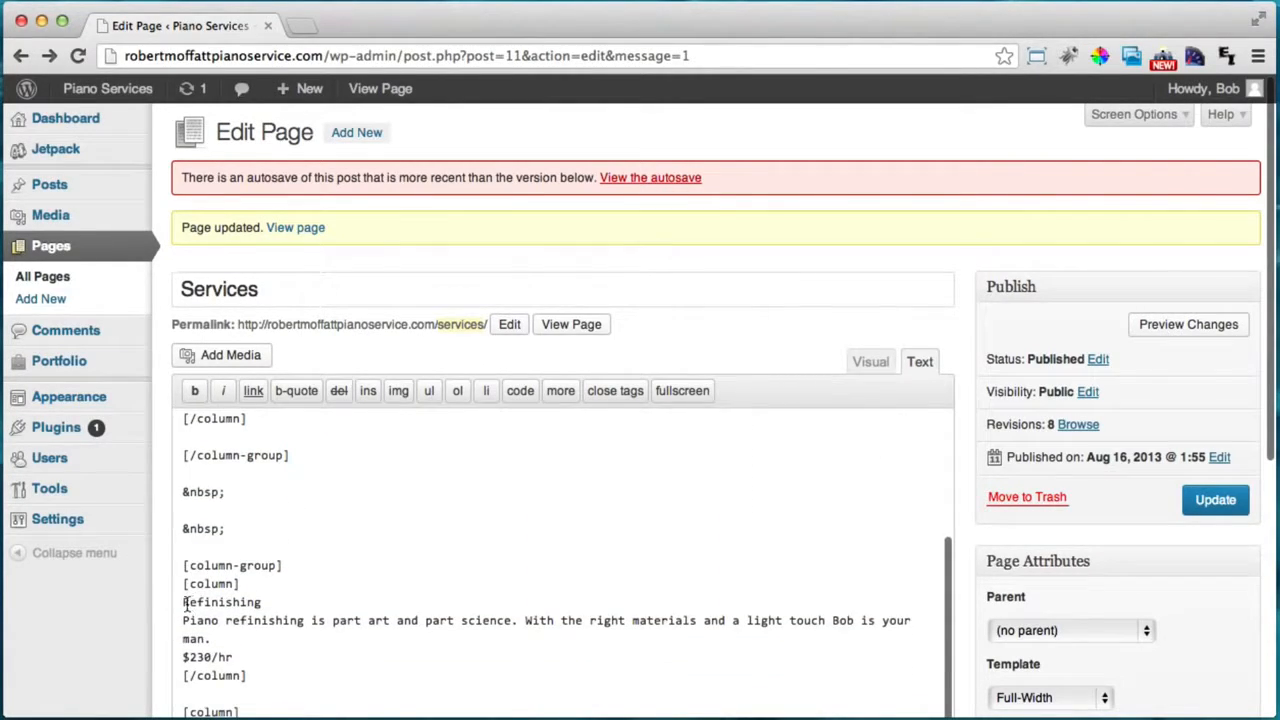
pyautogui.click(184, 603)
pyautogui.write('<h')
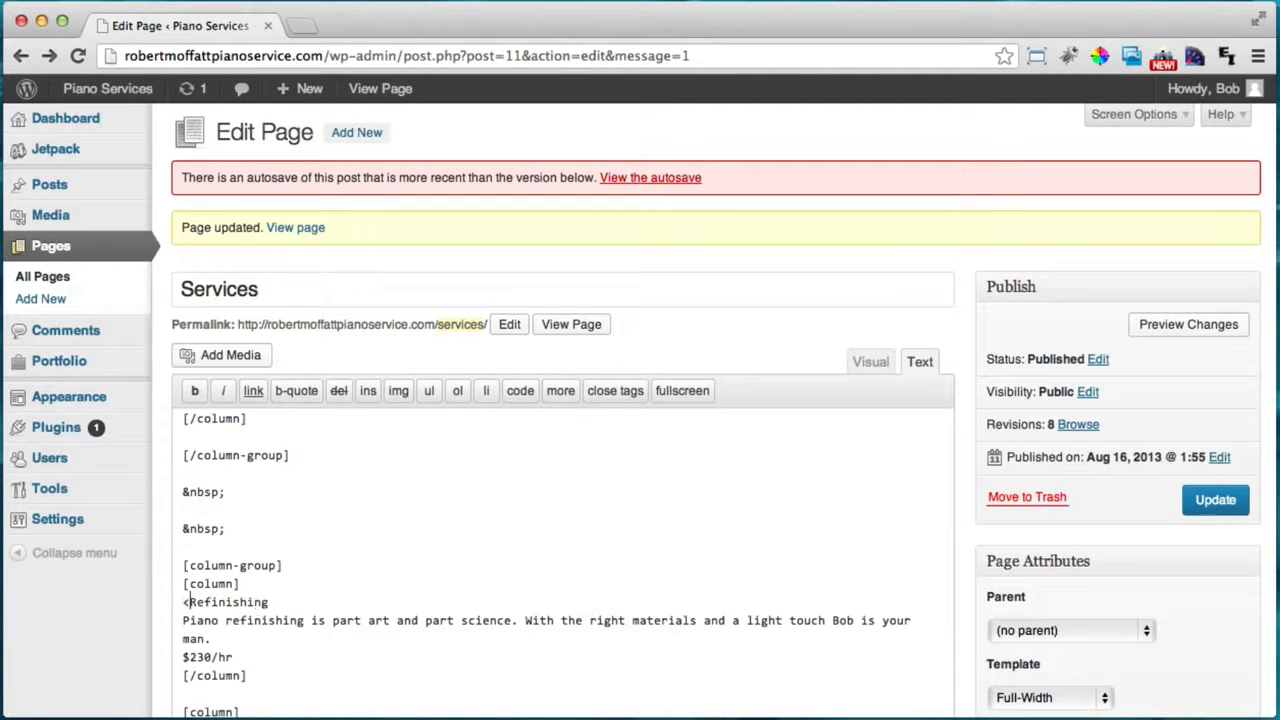
pyautogui.write('3>')
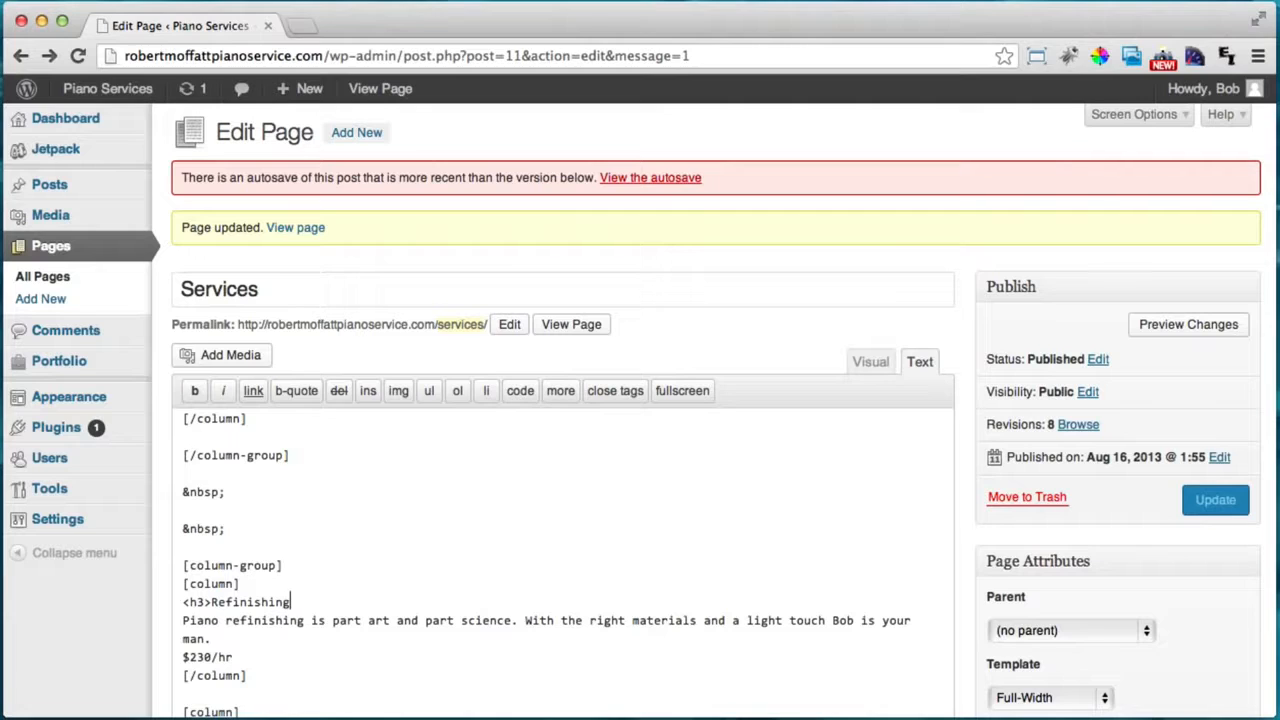
pyautogui.write('</h3>')
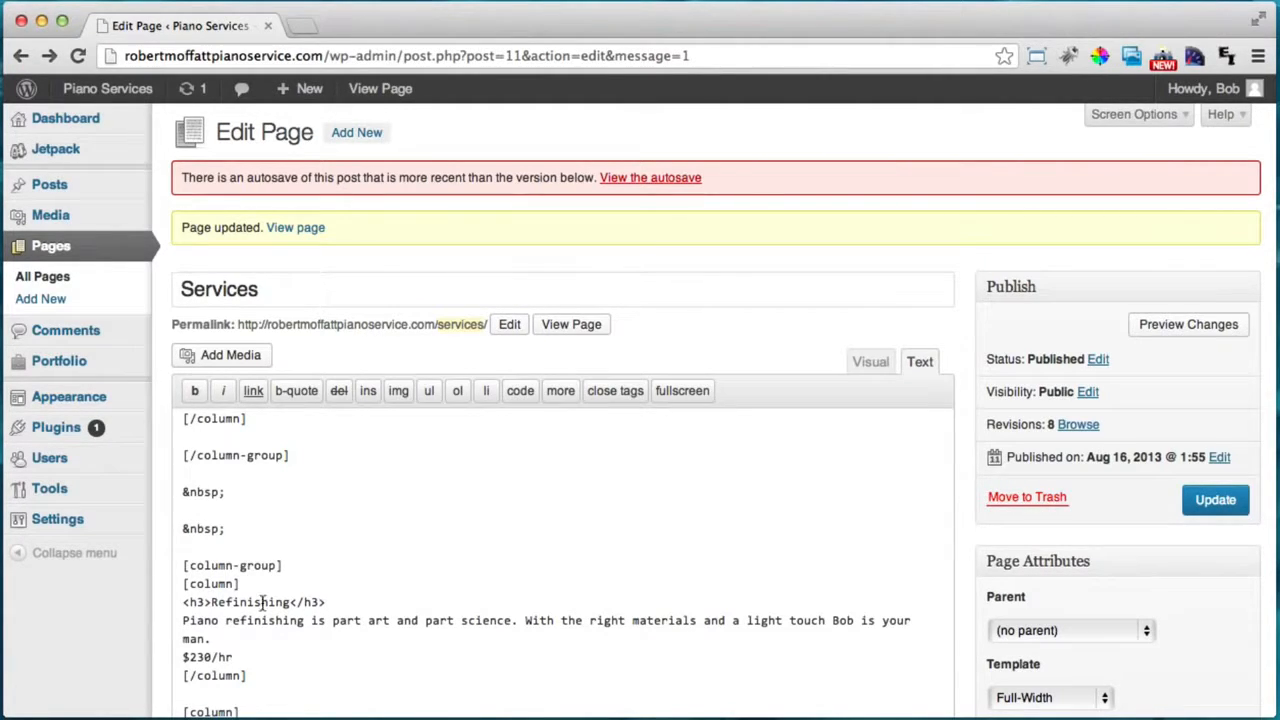
pyautogui.scroll(-5, 262, 602)
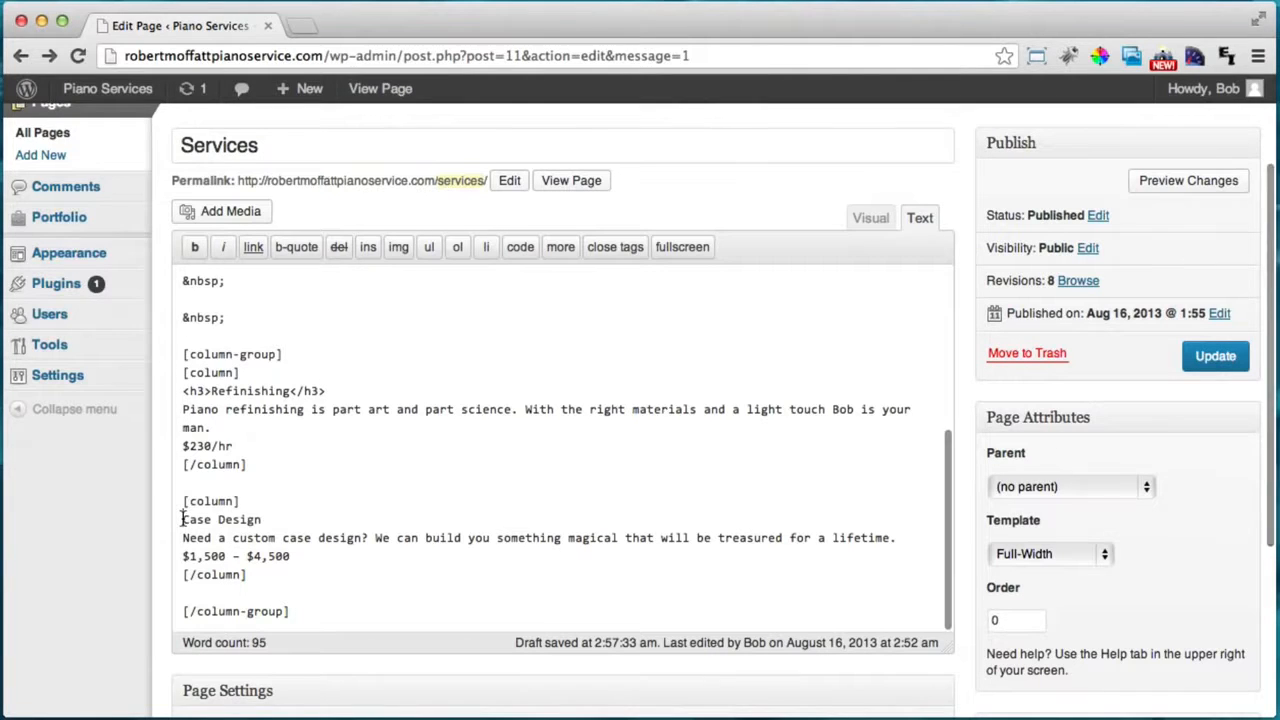
pyautogui.click(183, 519)
pyautogui.write('<h3>')
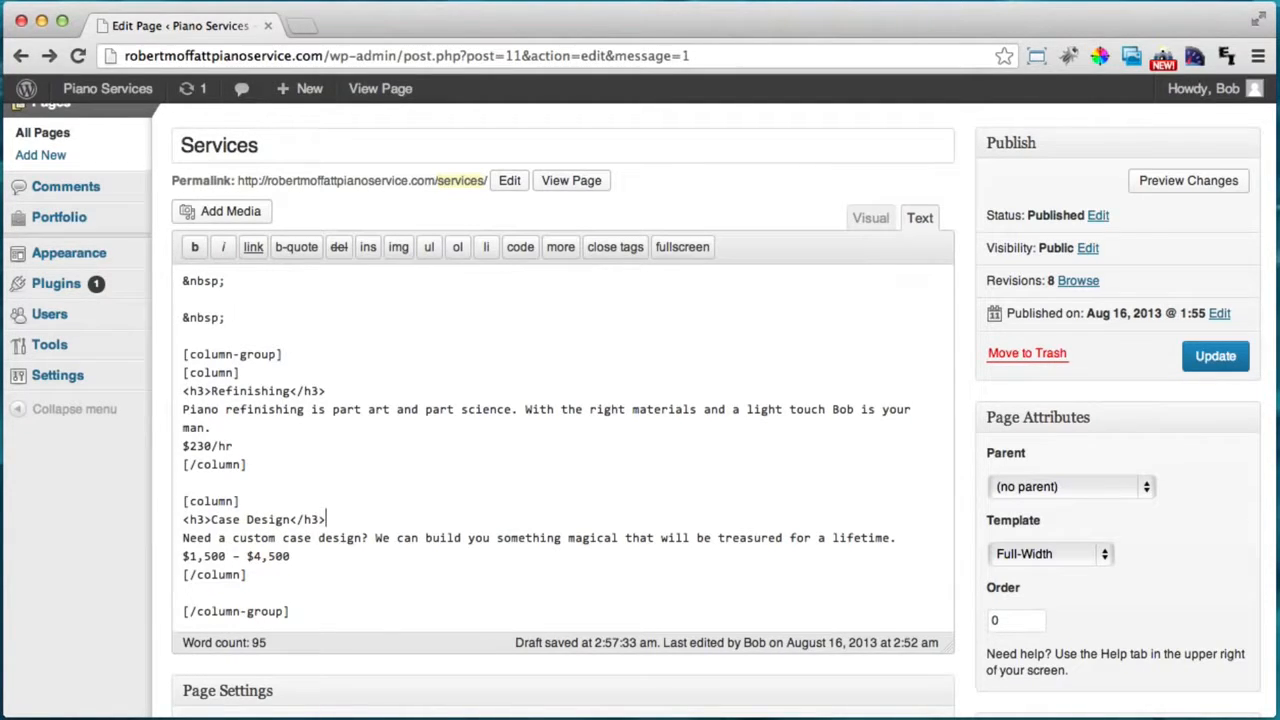
pyautogui.scroll(-1, 395, 455)
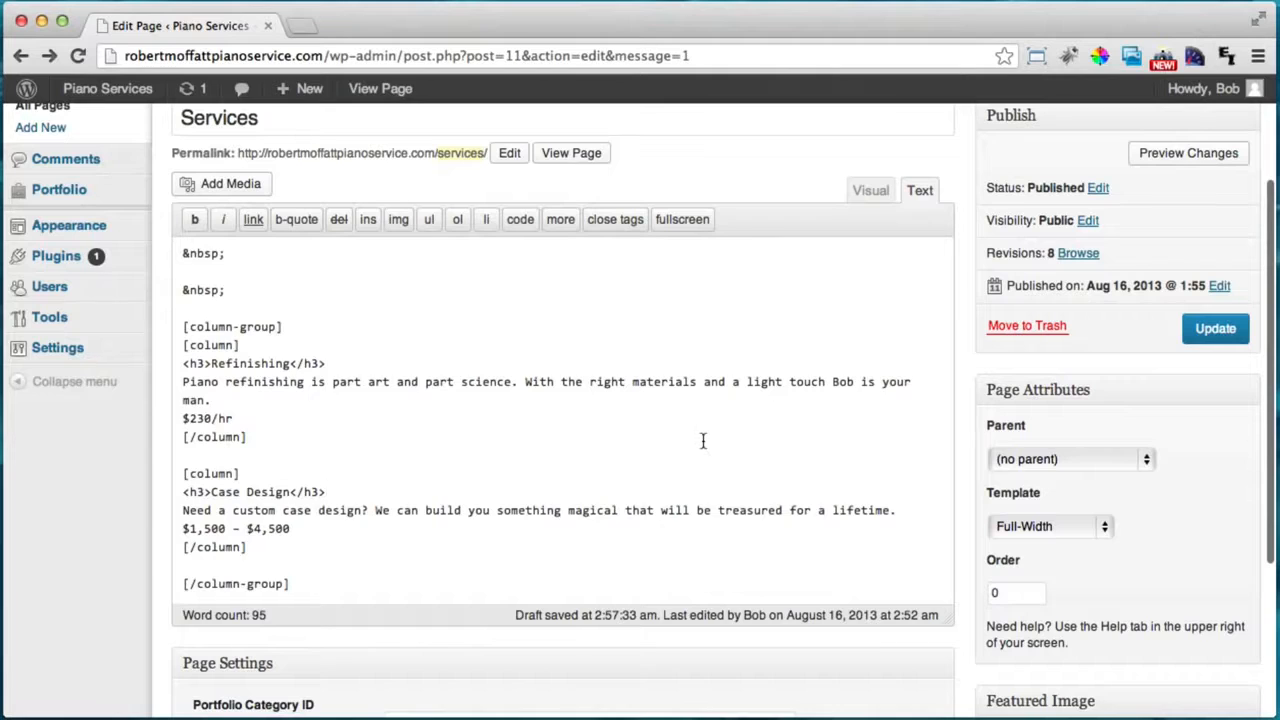
pyautogui.scroll(2, 703, 441)
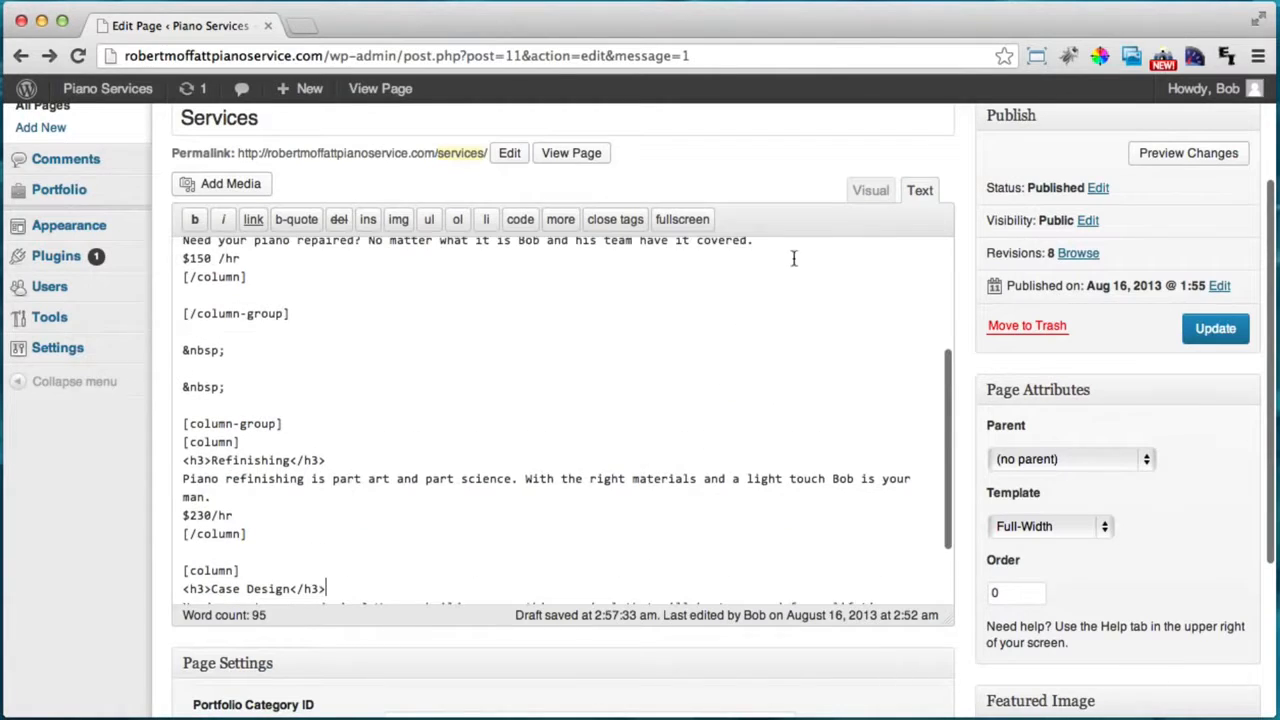
pyautogui.click(885, 197)
pyautogui.scroll(1, 707, 433)
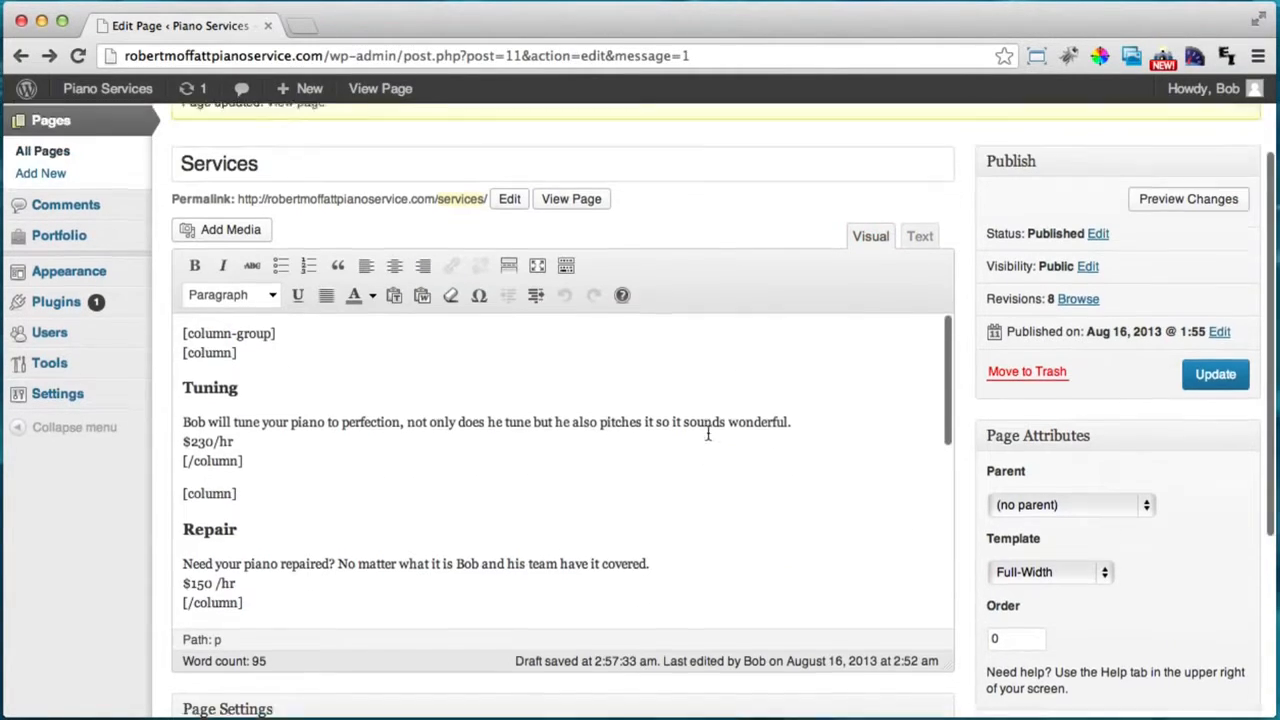
pyautogui.scroll(3, 707, 433)
pyautogui.scroll(-5, 660, 495)
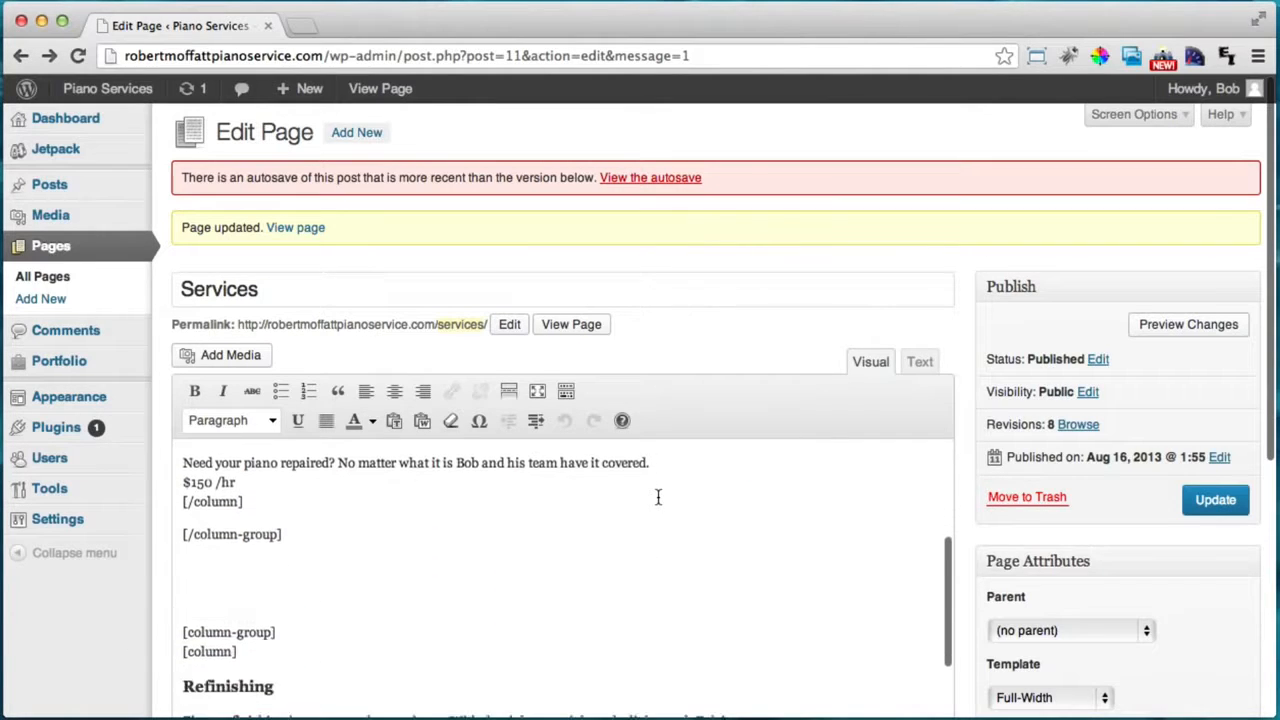
pyautogui.scroll(-5, 658, 497)
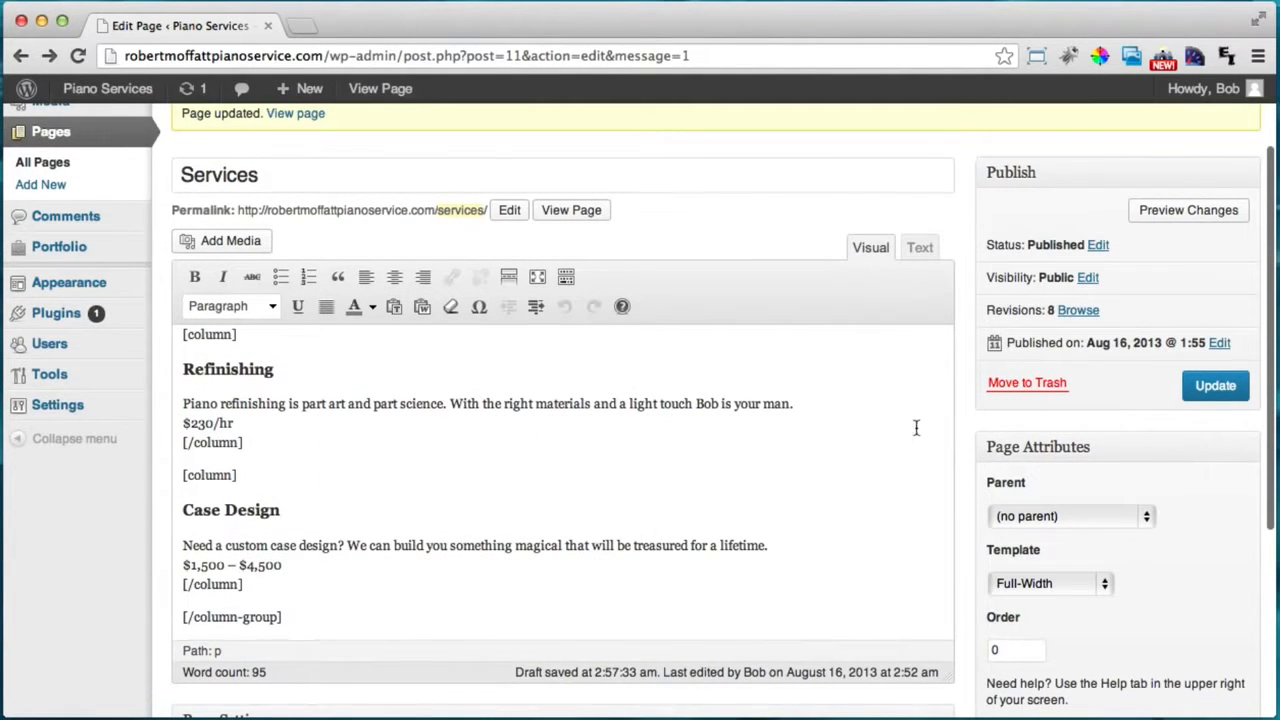
pyautogui.click(1212, 398)
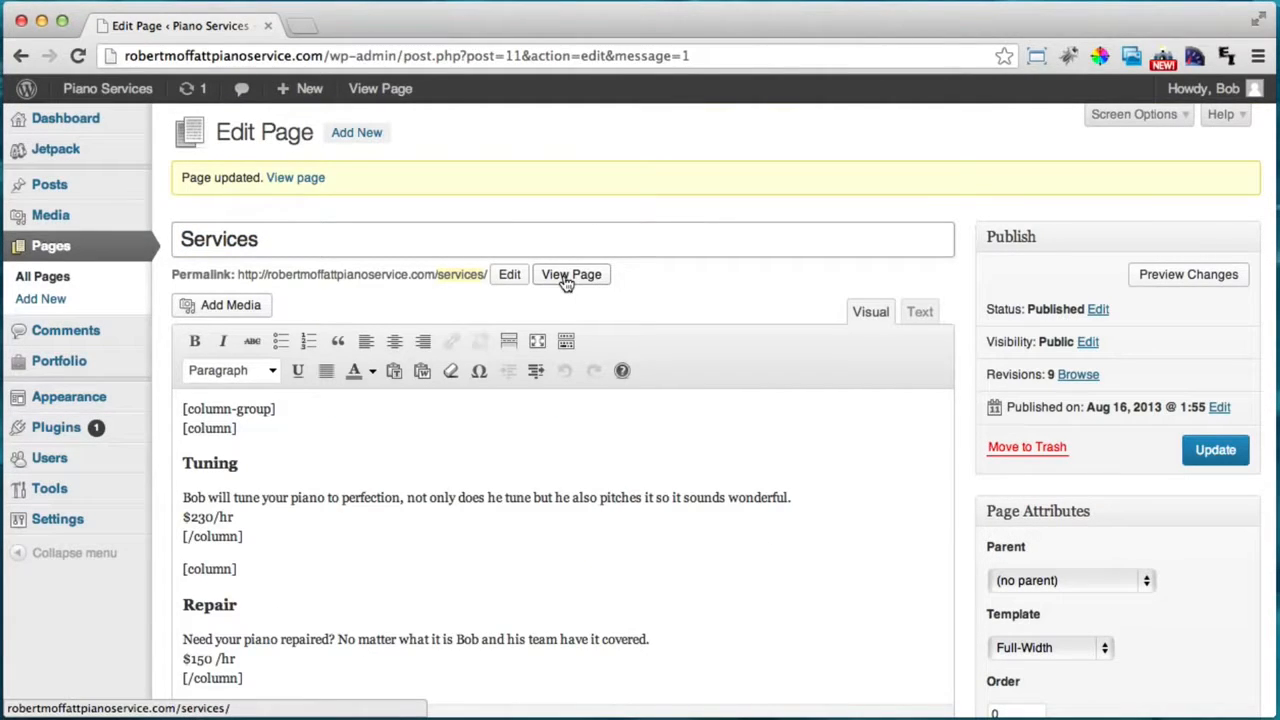
pyautogui.click(566, 276)
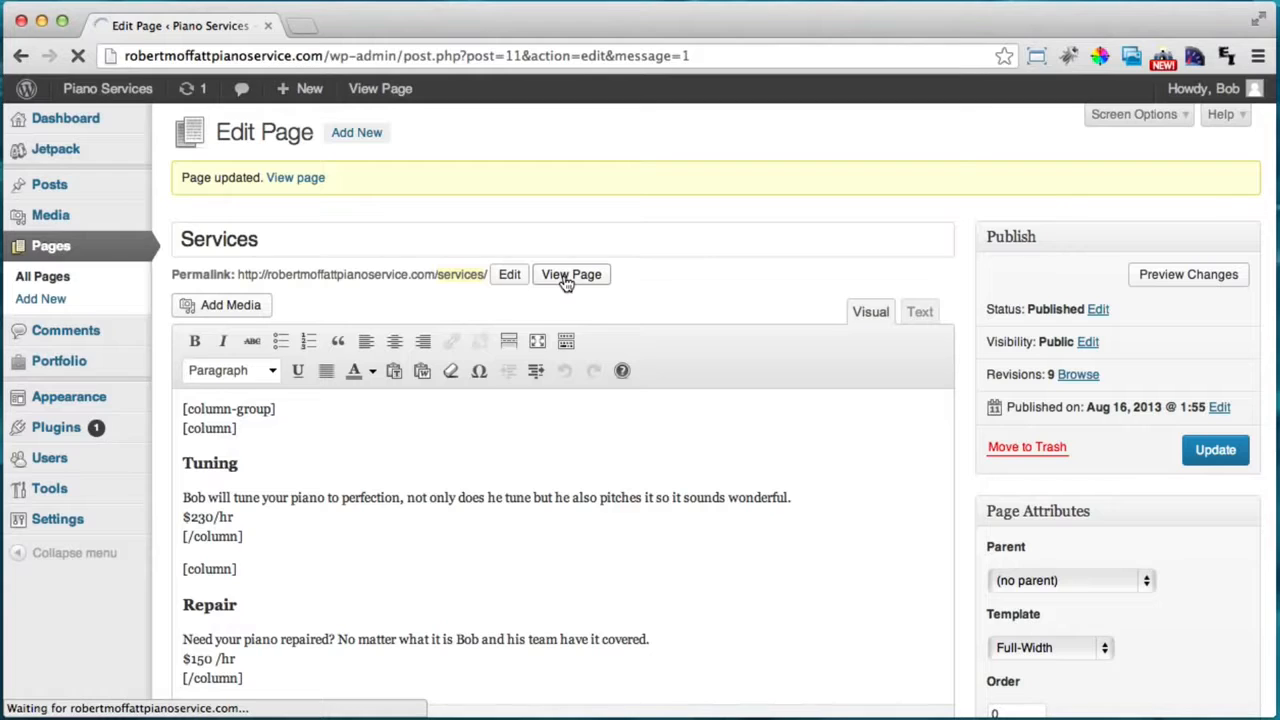
pyautogui.scroll(-3, 657, 308)
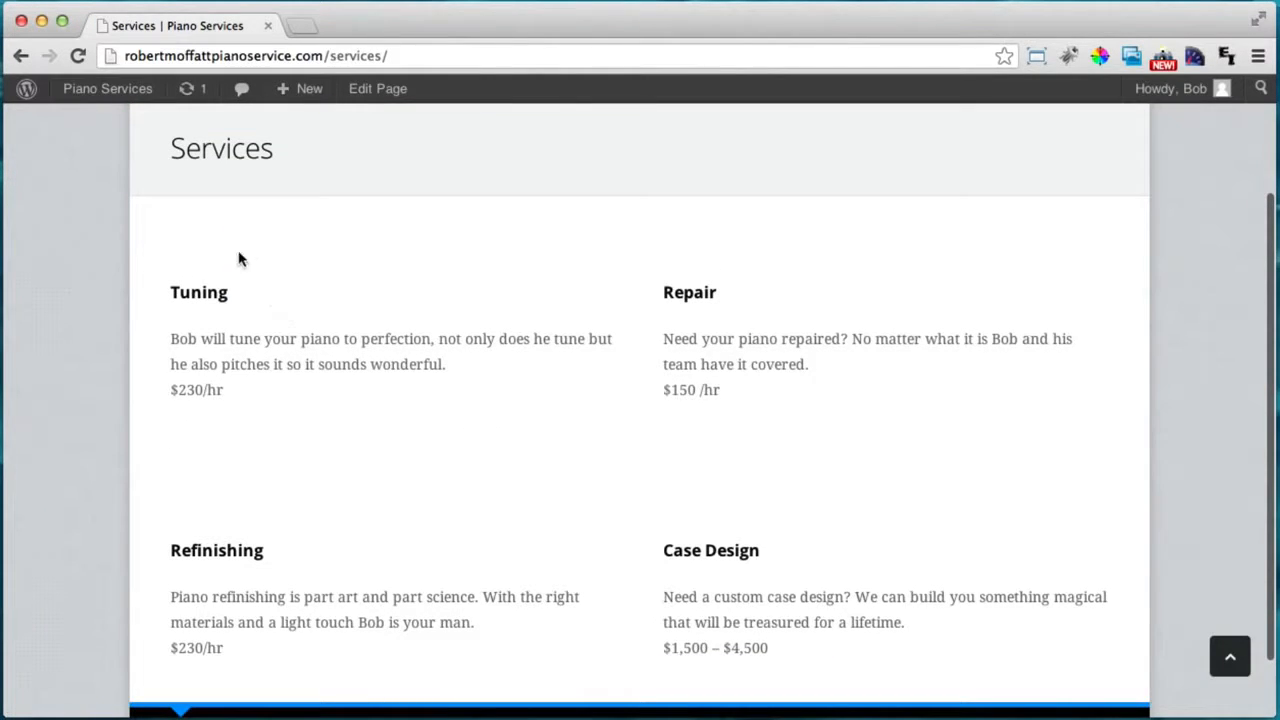
pyautogui.moveTo(177, 290); pyautogui.dragTo(218, 293)
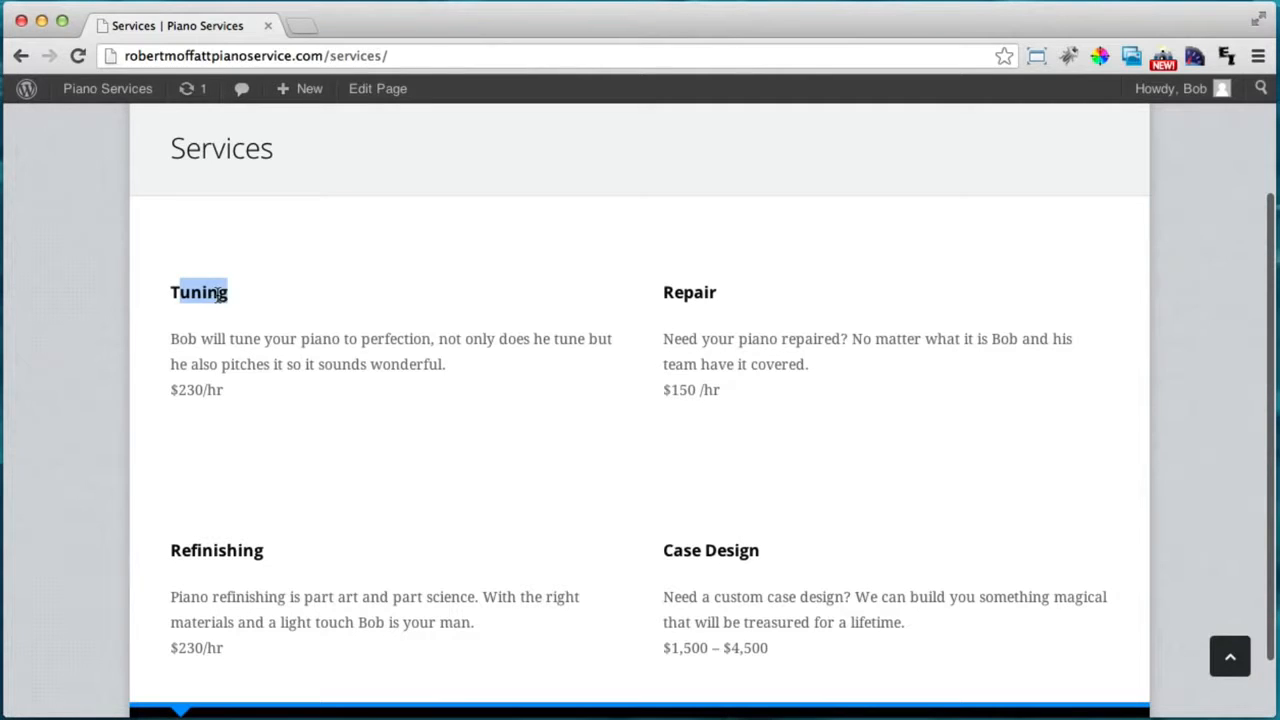
pyautogui.click(218, 293)
pyautogui.moveTo(672, 290); pyautogui.dragTo(737, 300)
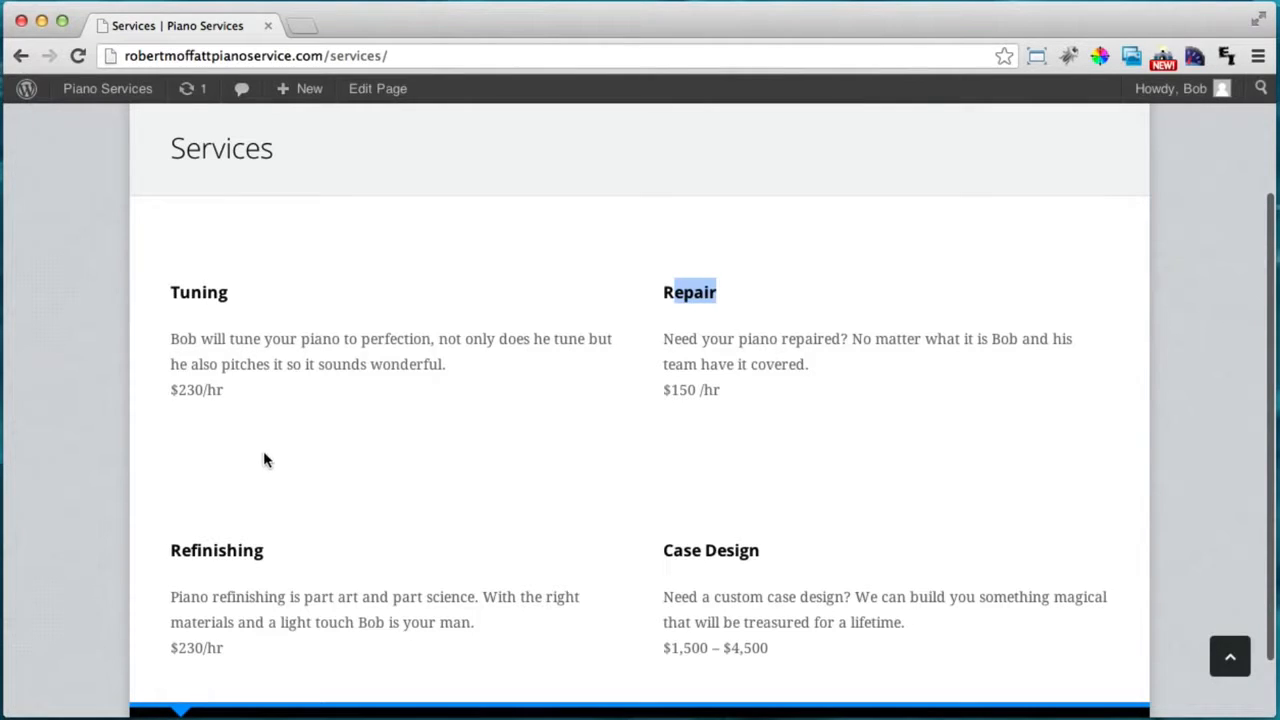
pyautogui.click(399, 97)
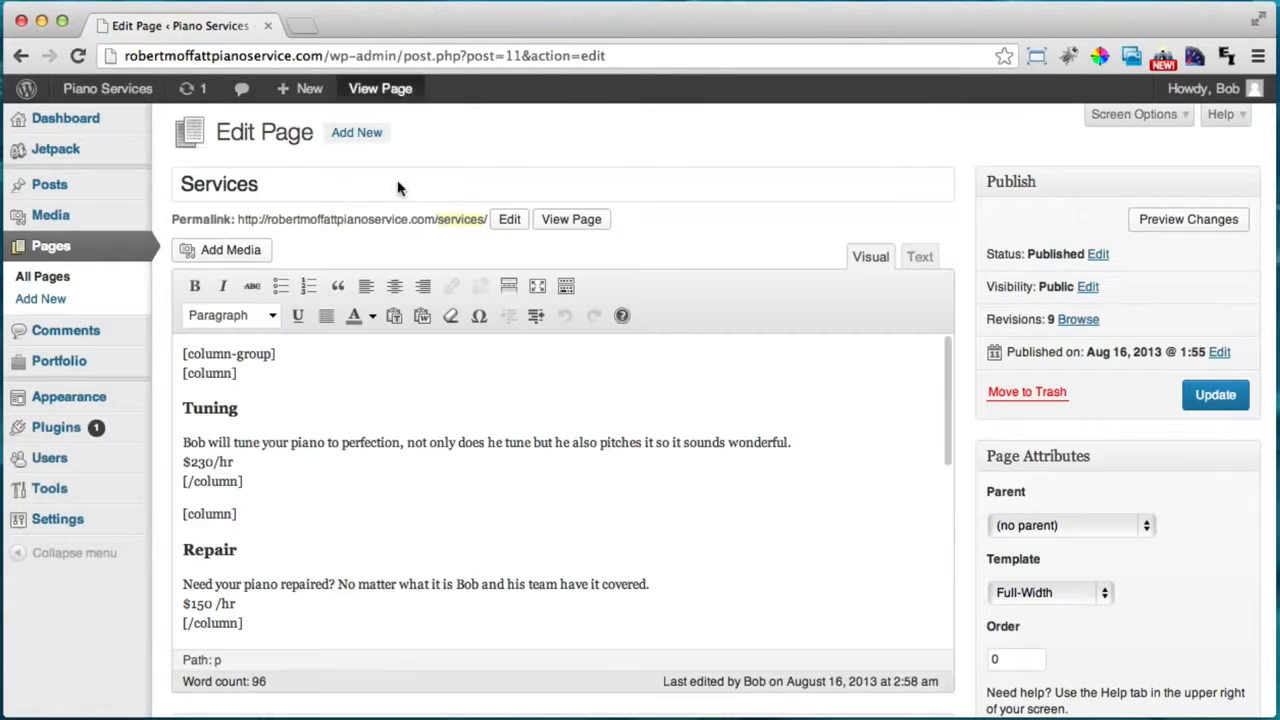
# - Delete one empty line between the two column groups, update the page, and view it live
pyautogui.scroll(-4, 505, 440)
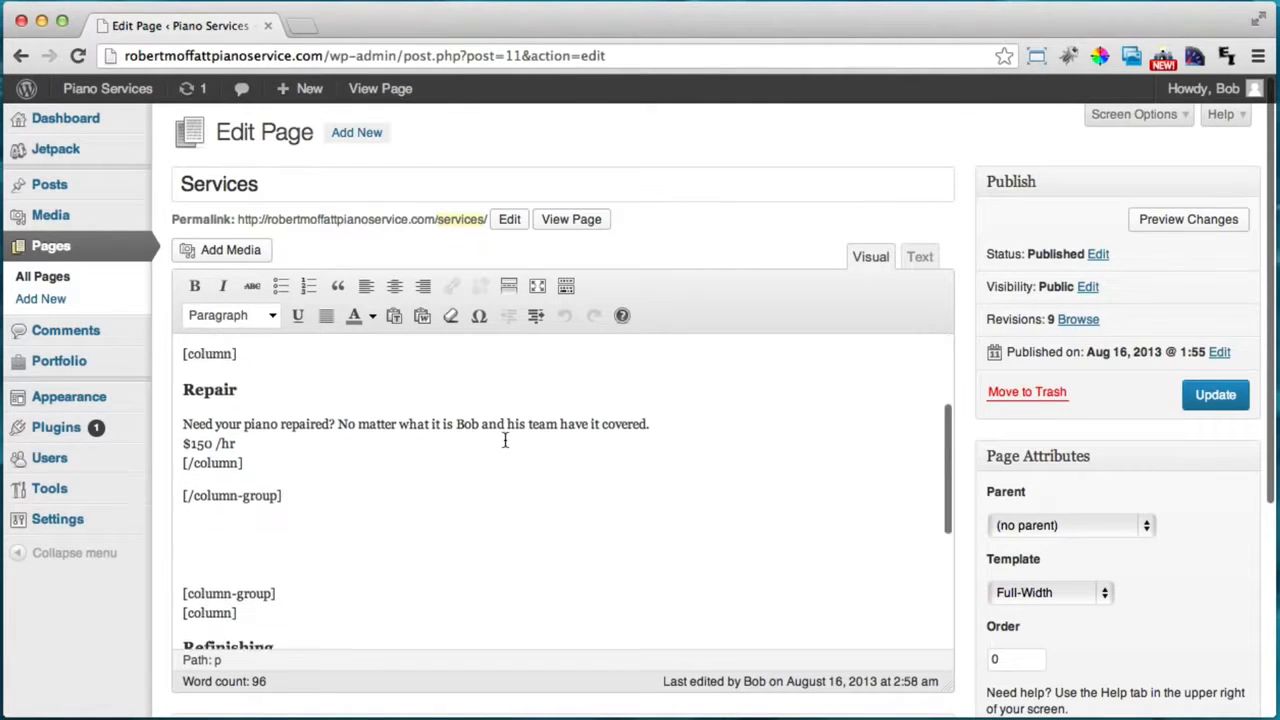
pyautogui.click(202, 519)
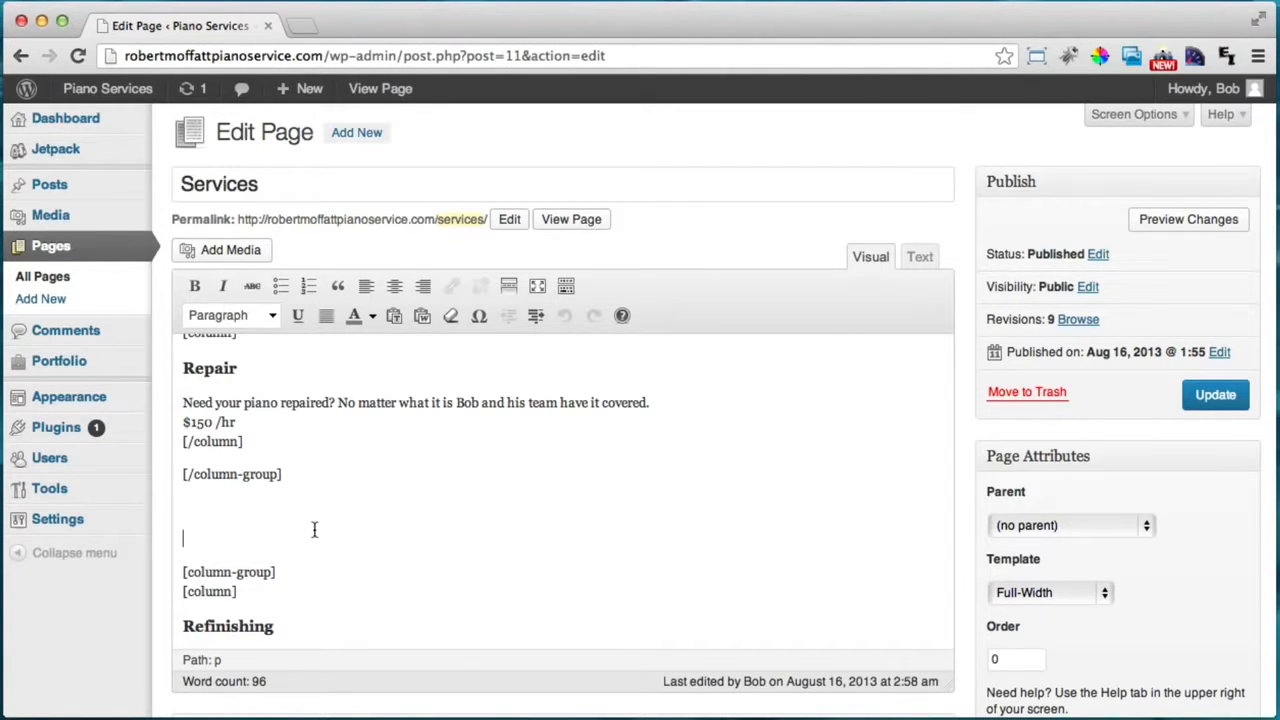
pyautogui.press('BackSpace')
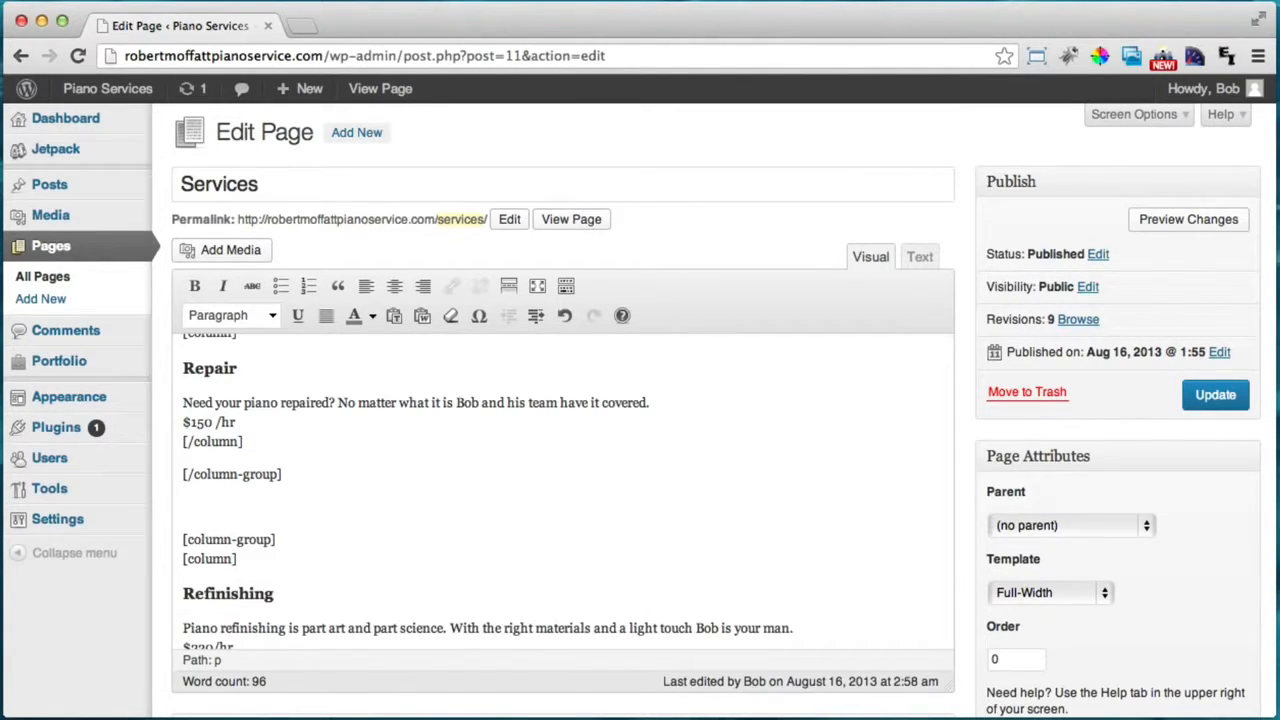
pyautogui.click(1212, 397)
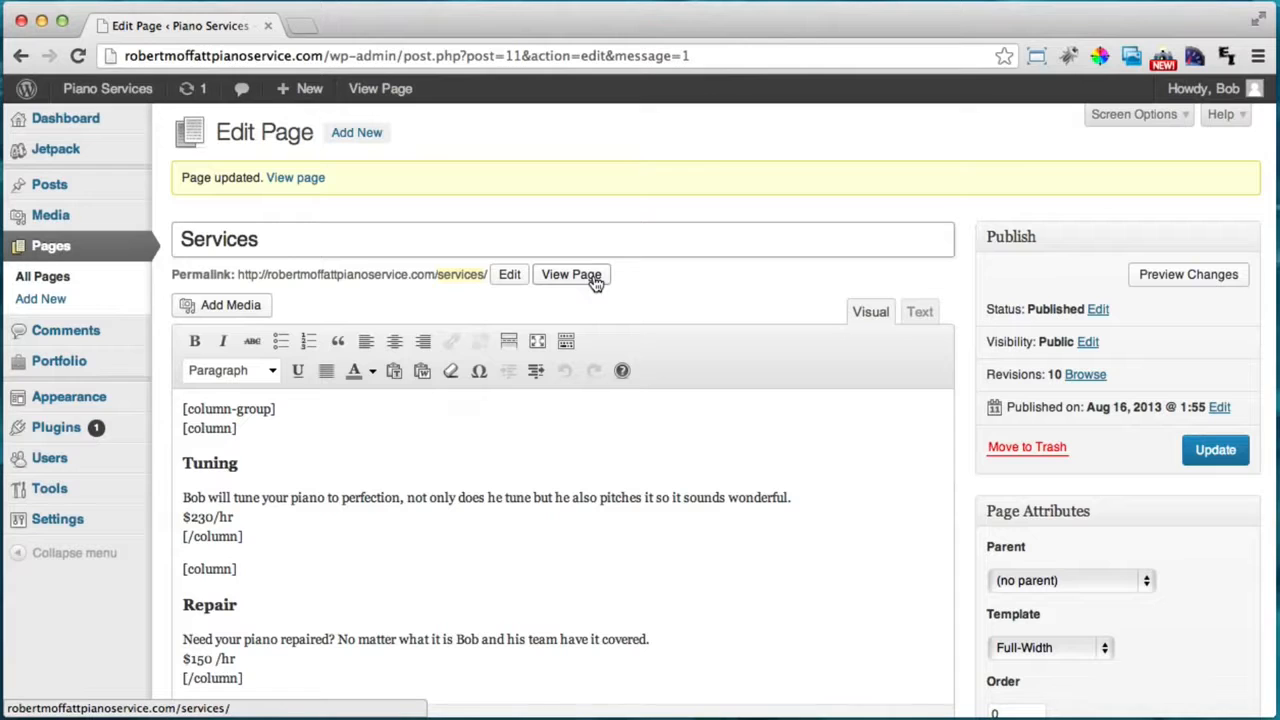
pyautogui.scroll(-5, 491, 437)
pyautogui.scroll(5, 491, 437)
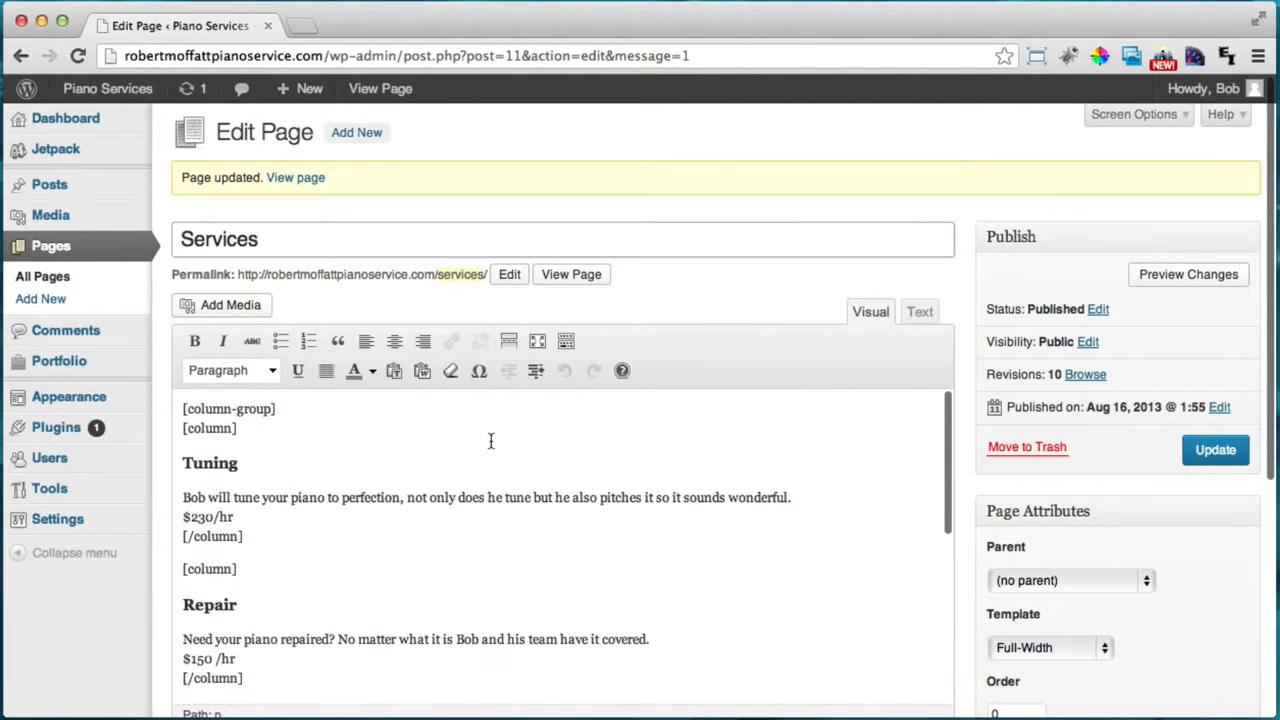
pyautogui.click(579, 281)
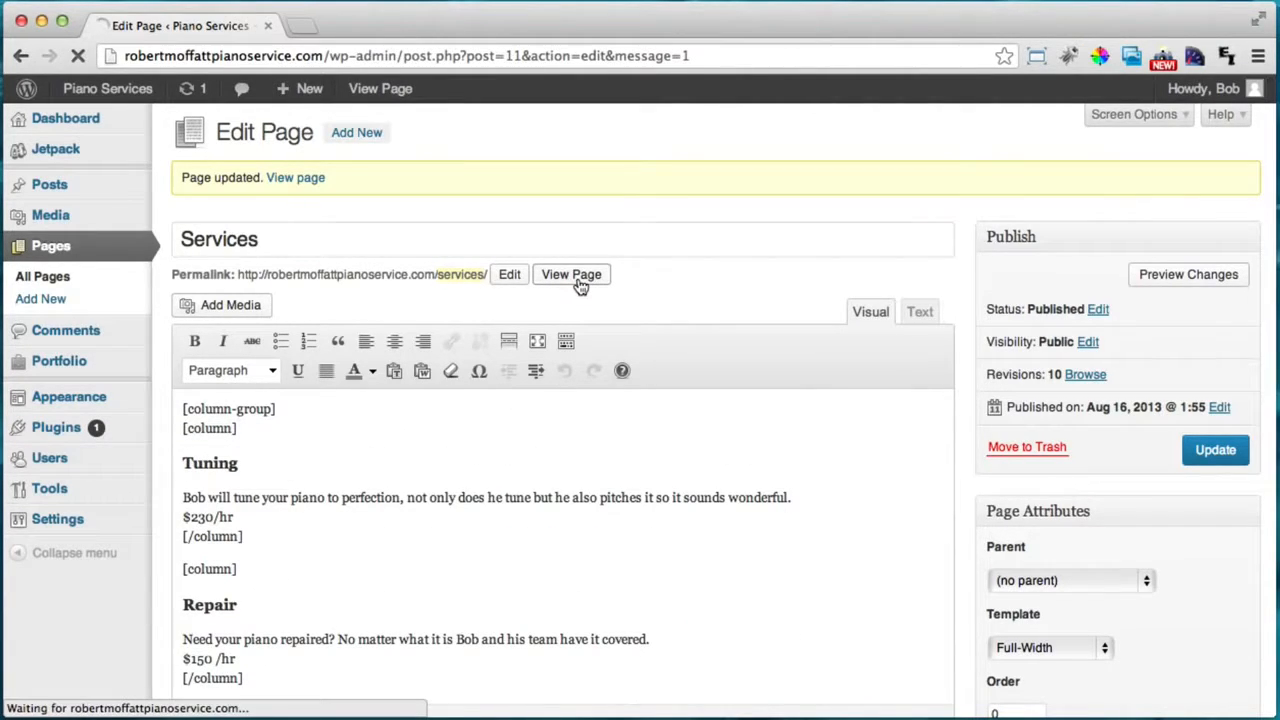
pyautogui.scroll(-2, 580, 300)
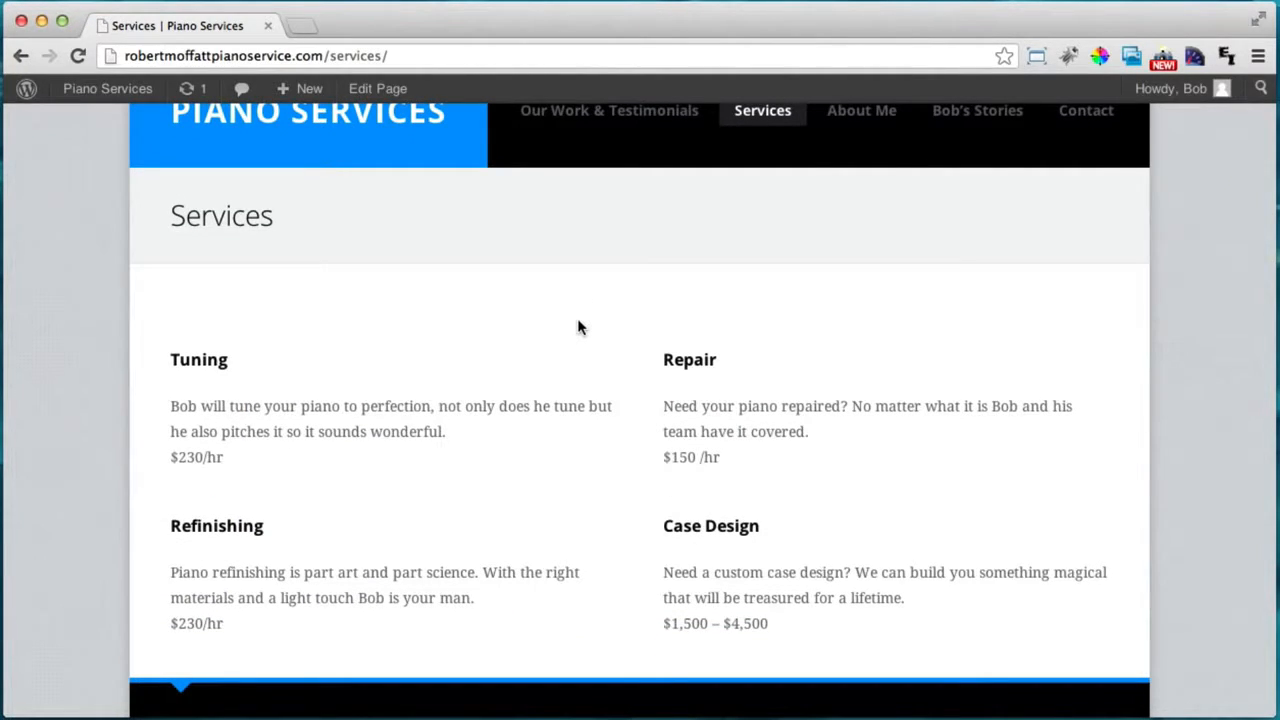
pyautogui.scroll(1, 566, 380)
pyautogui.scroll(-2, 566, 386)
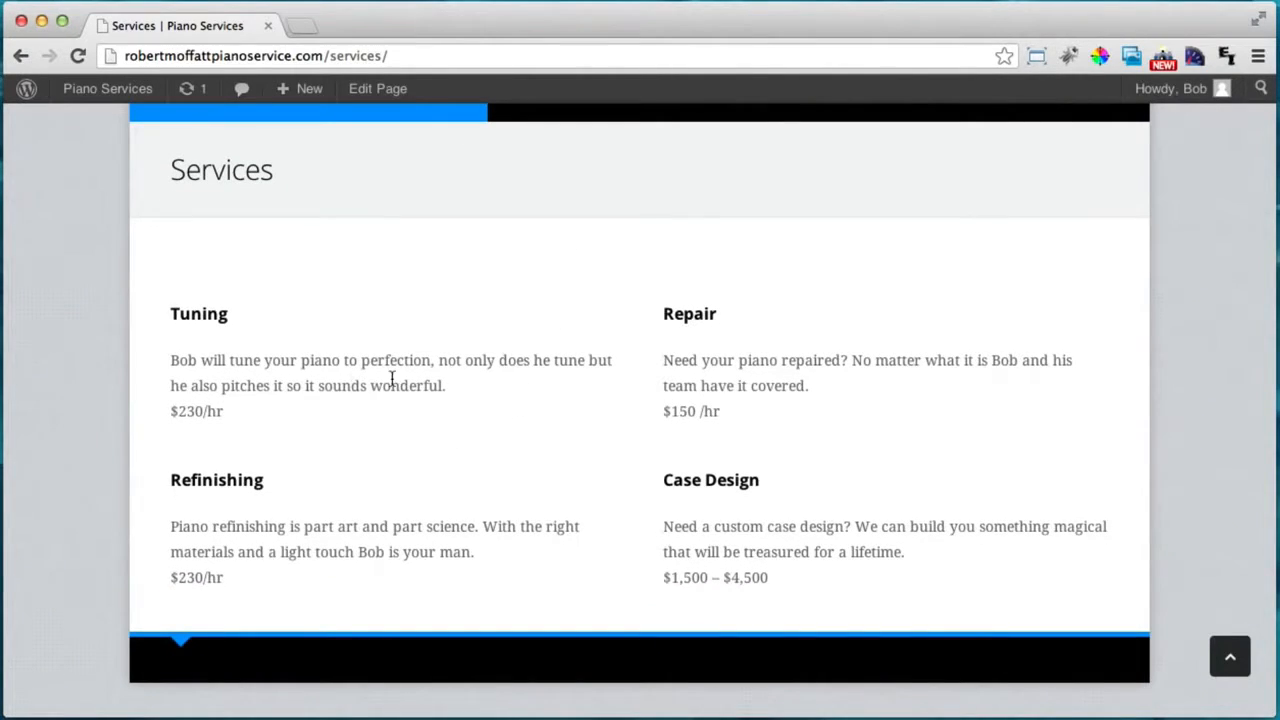
pyautogui.scroll(2, 391, 378)
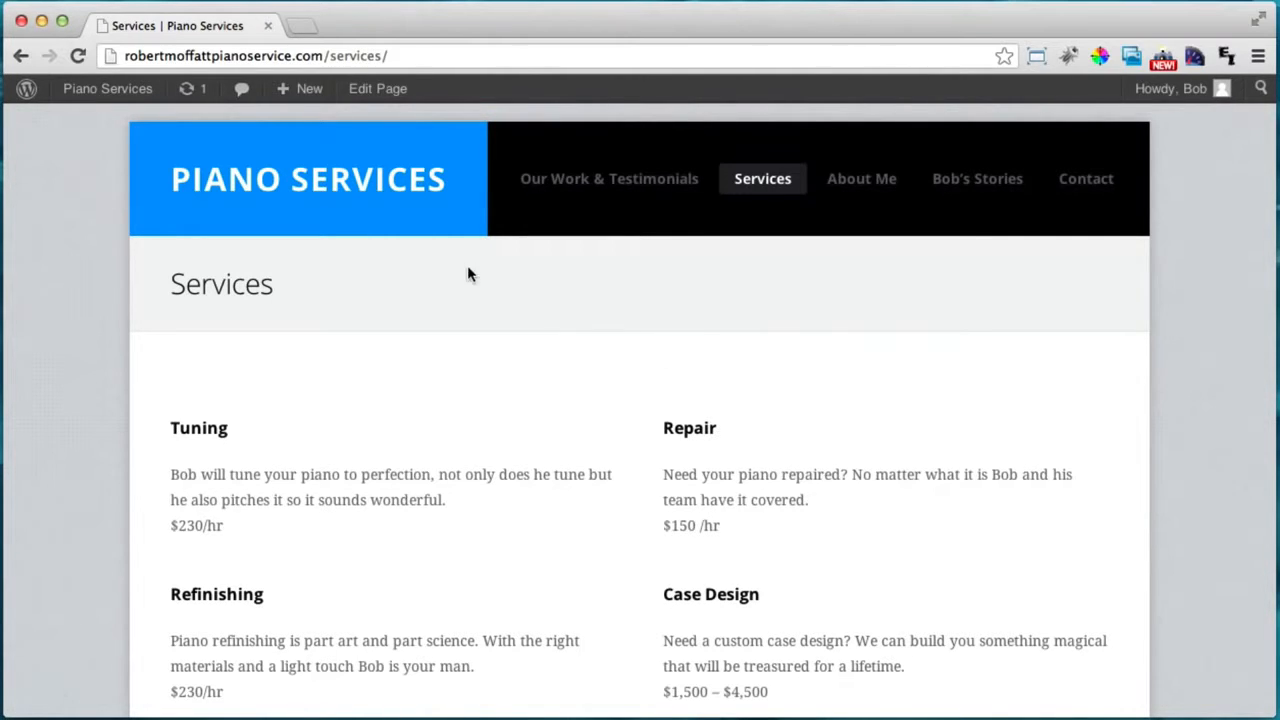
pyautogui.click(377, 89)
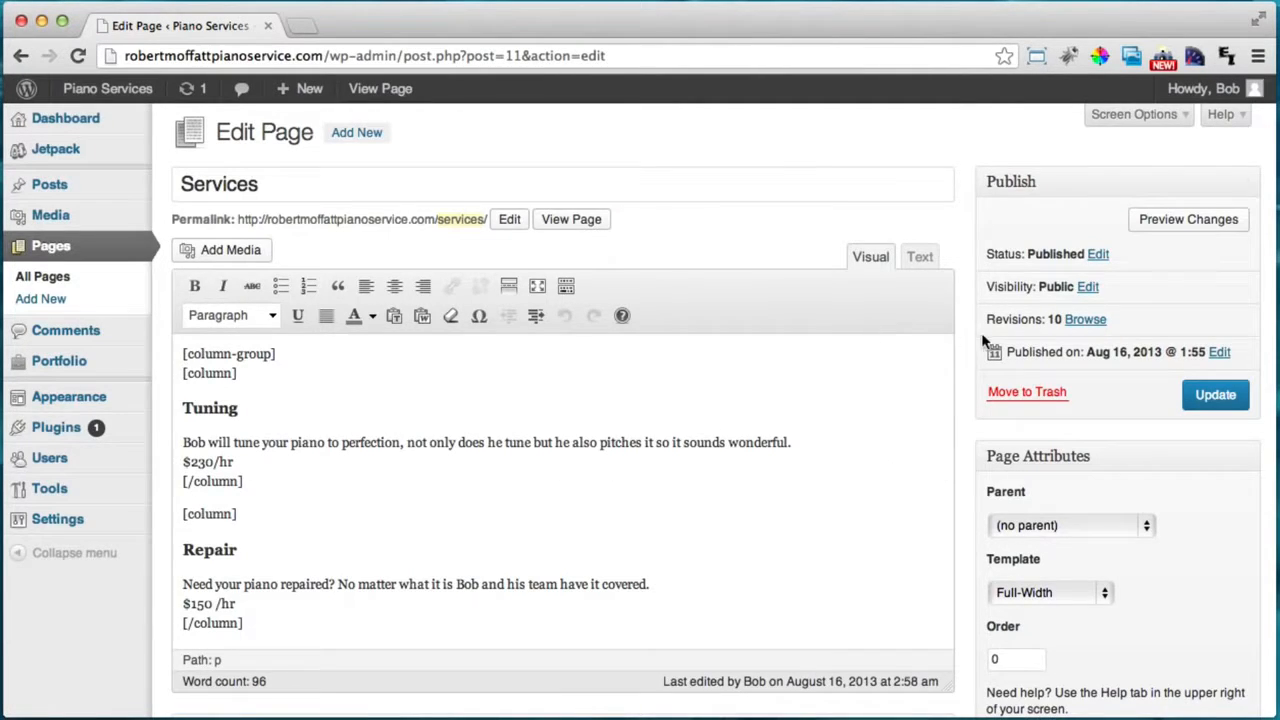
# - Upload services.jpg from the computer and set it as the Services page's featured image
pyautogui.scroll(-3, 985, 331)
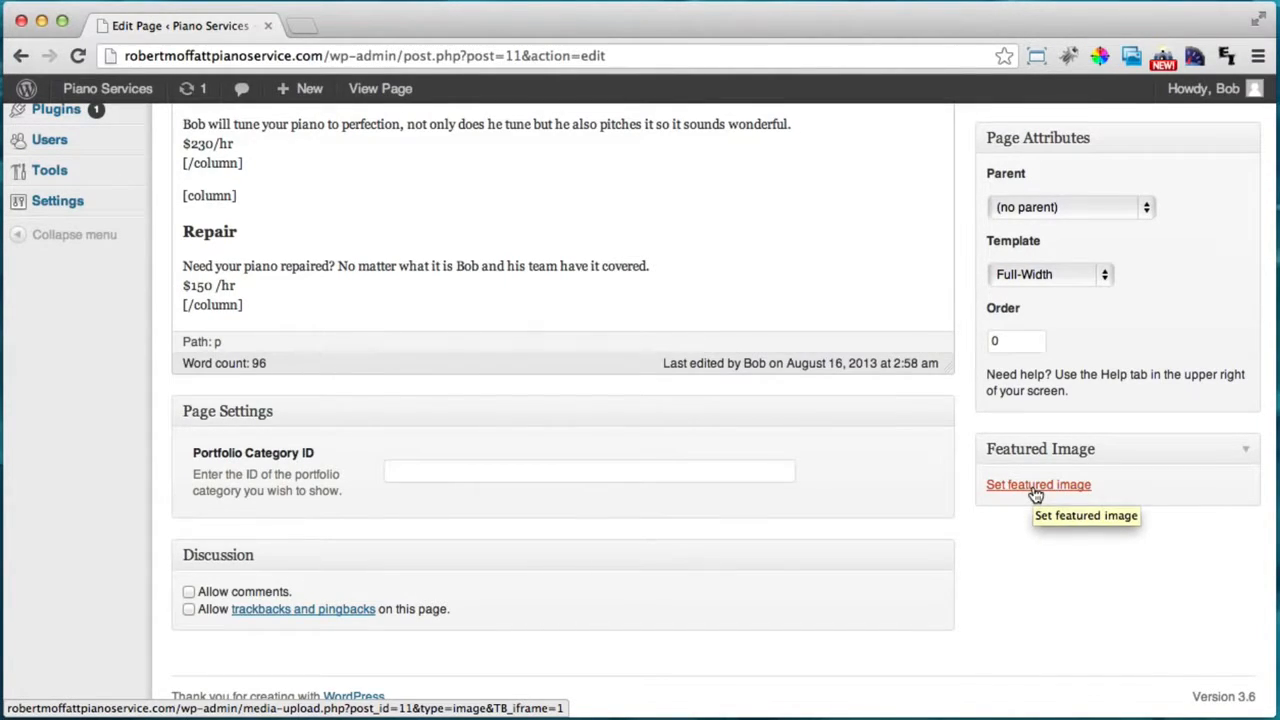
pyautogui.click(1030, 490)
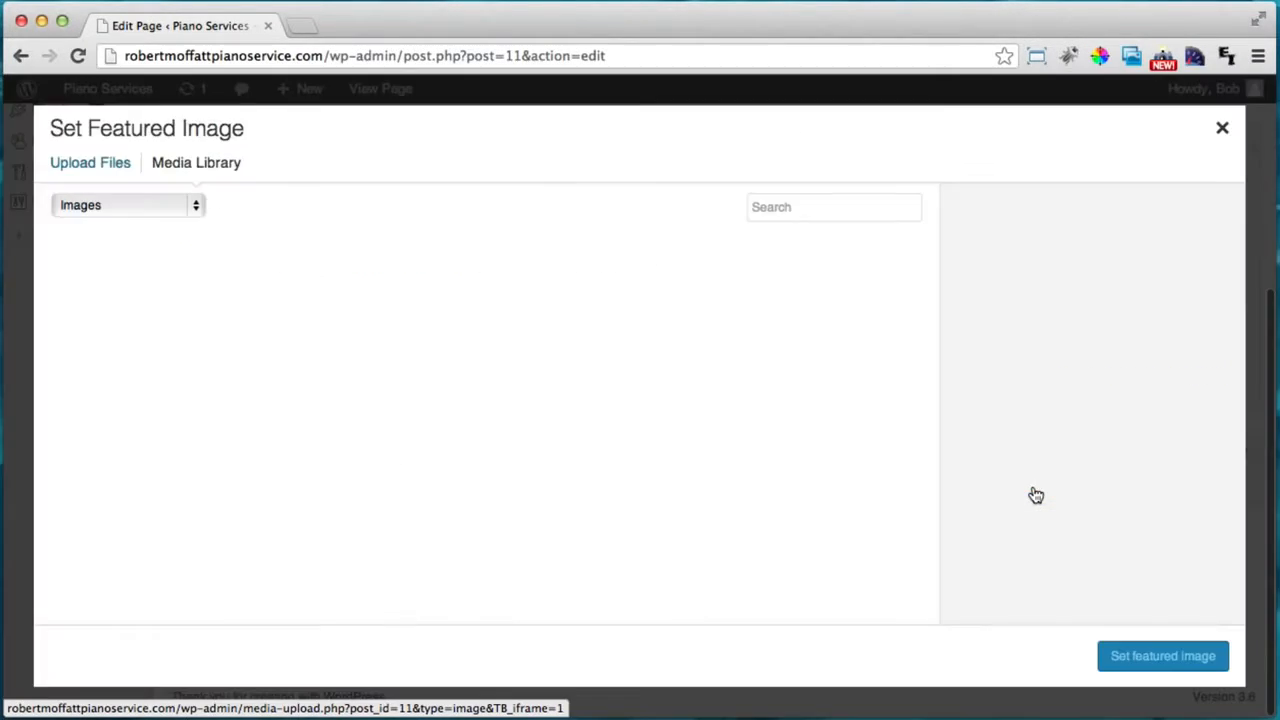
pyautogui.click(85, 170)
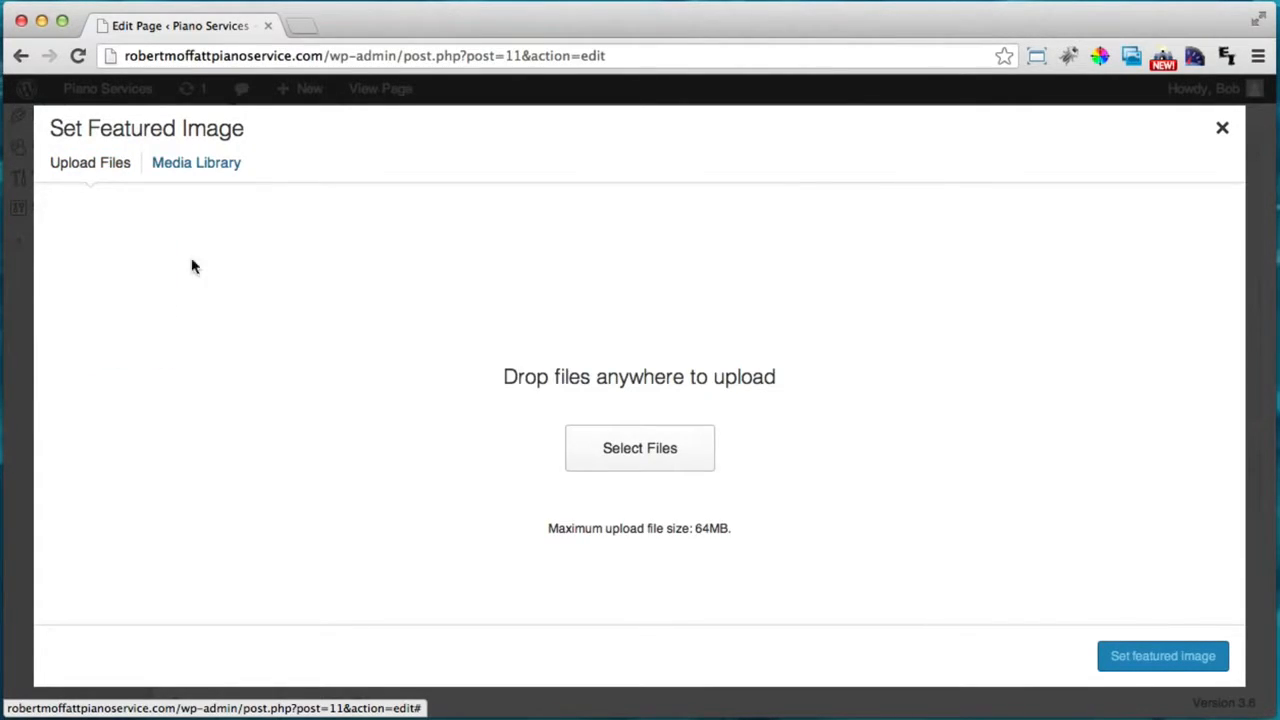
pyautogui.click(634, 469)
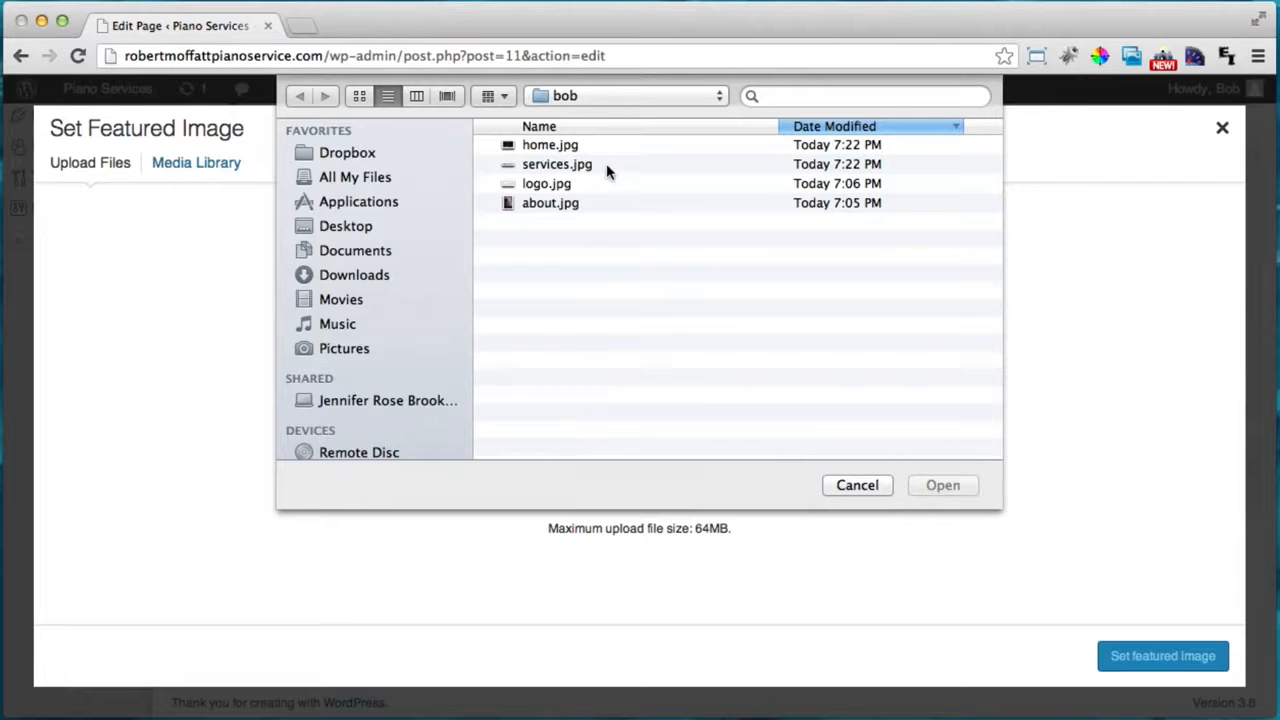
pyautogui.click(553, 166)
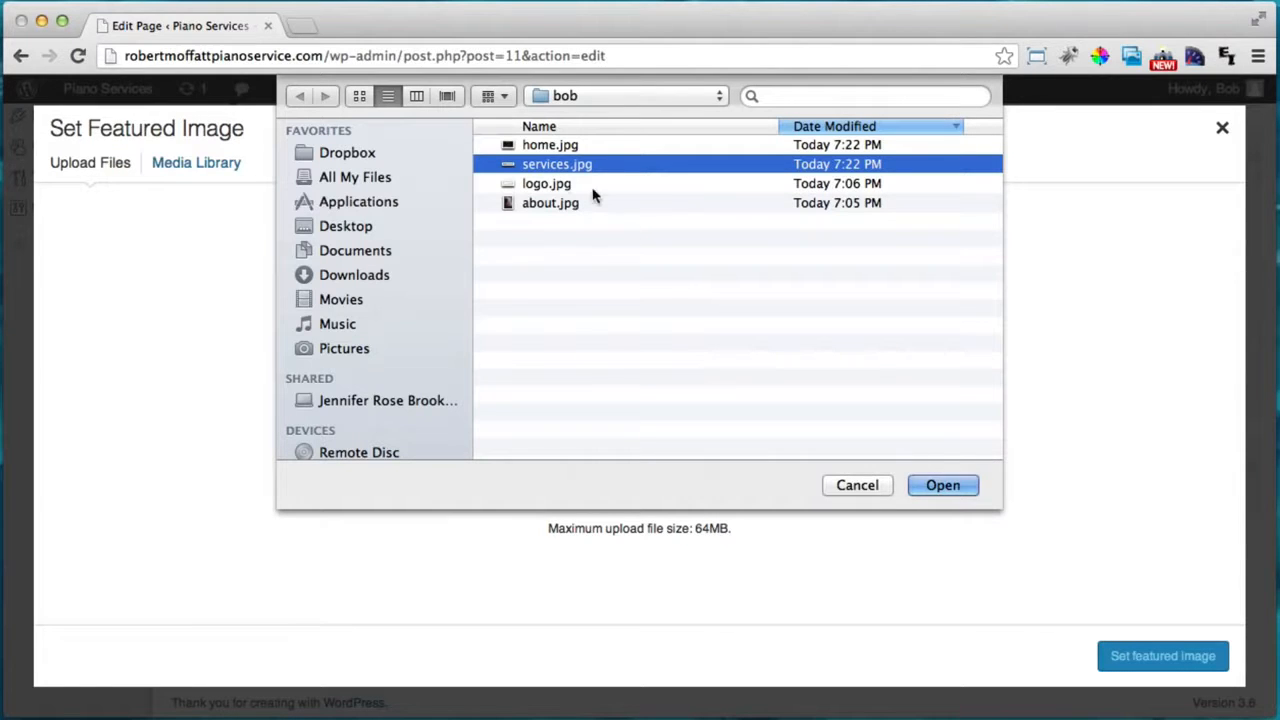
pyautogui.click(942, 485)
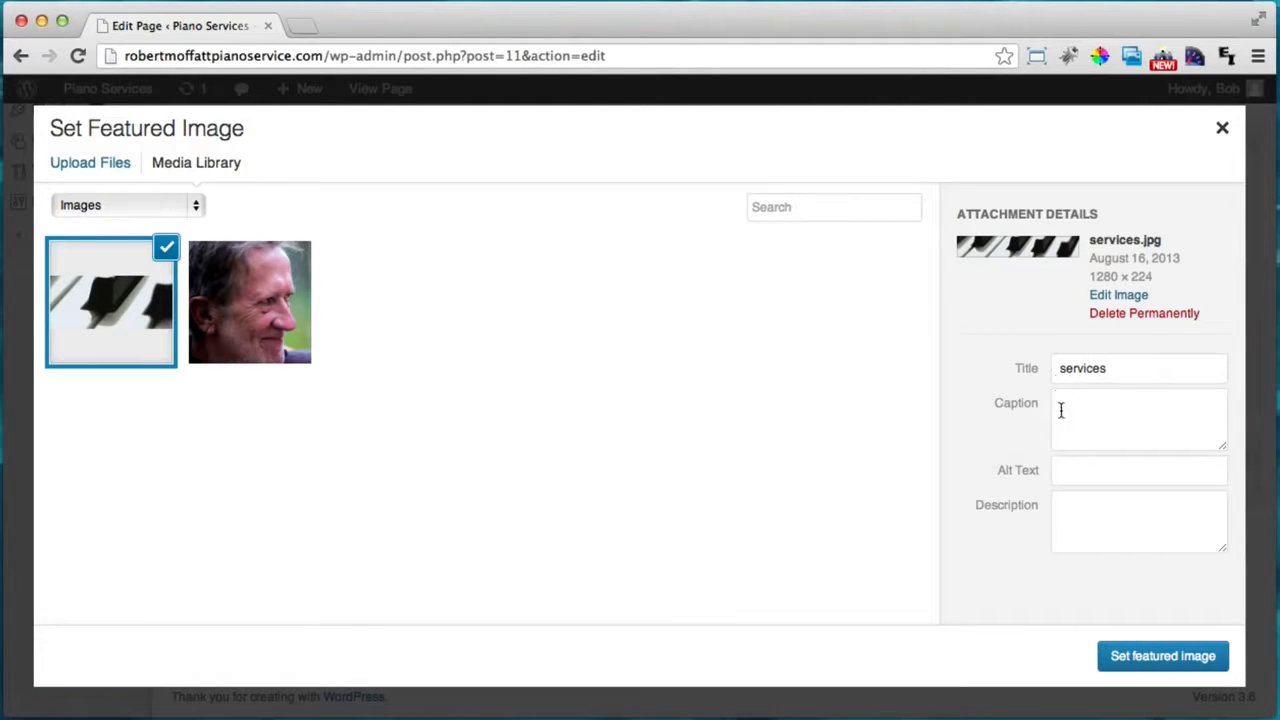
pyautogui.click(1150, 662)
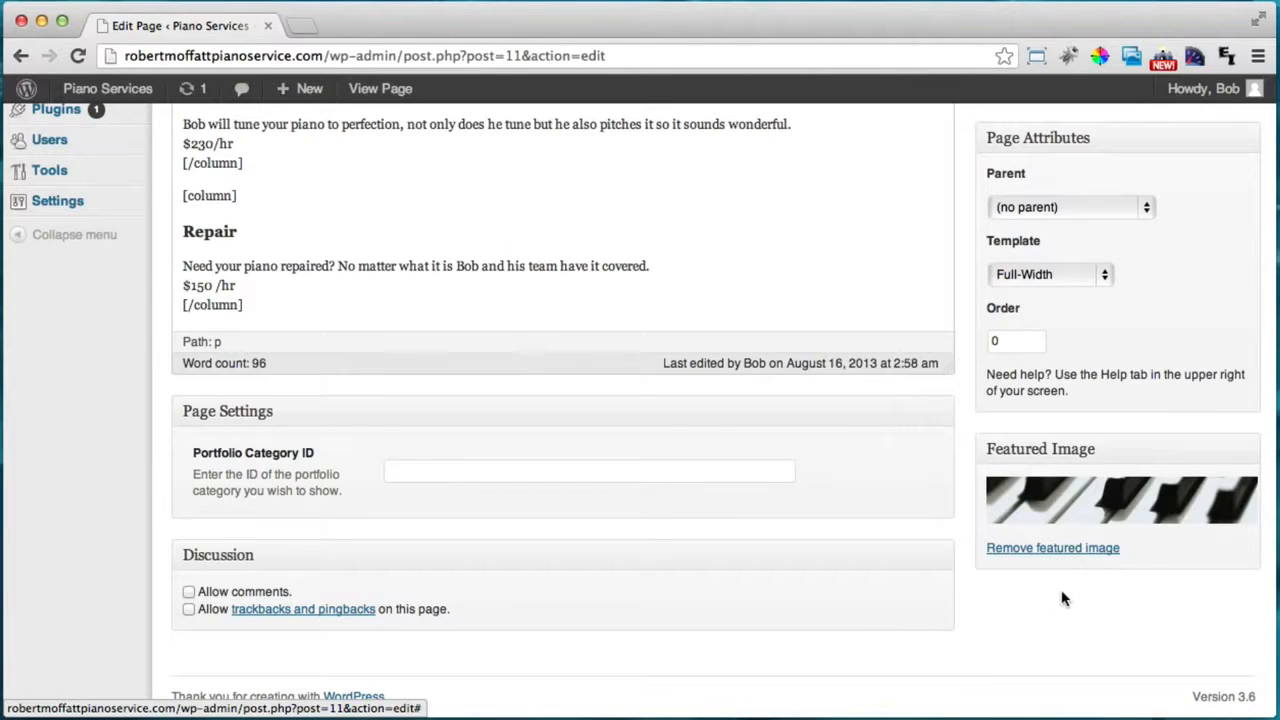
pyautogui.scroll(5, 1063, 594)
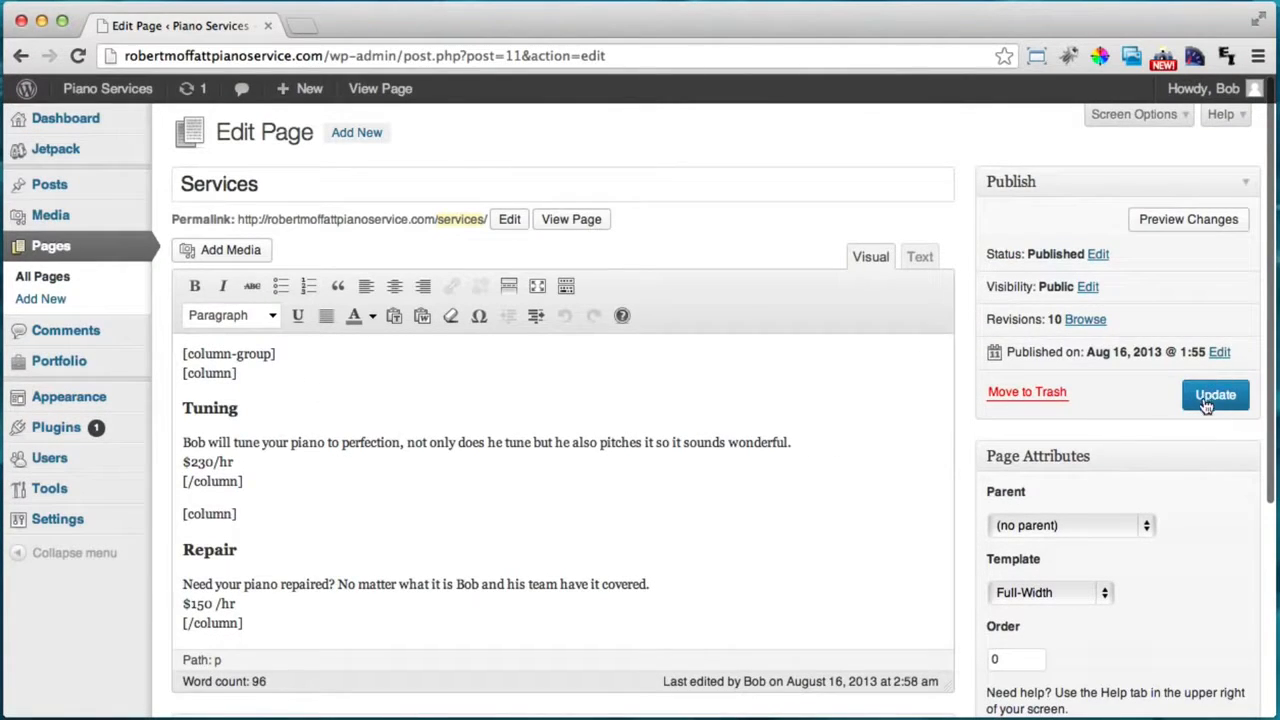
# - Update the Services page, check its piano-key banner on the live site, then go to the home page
pyautogui.click(1205, 397)
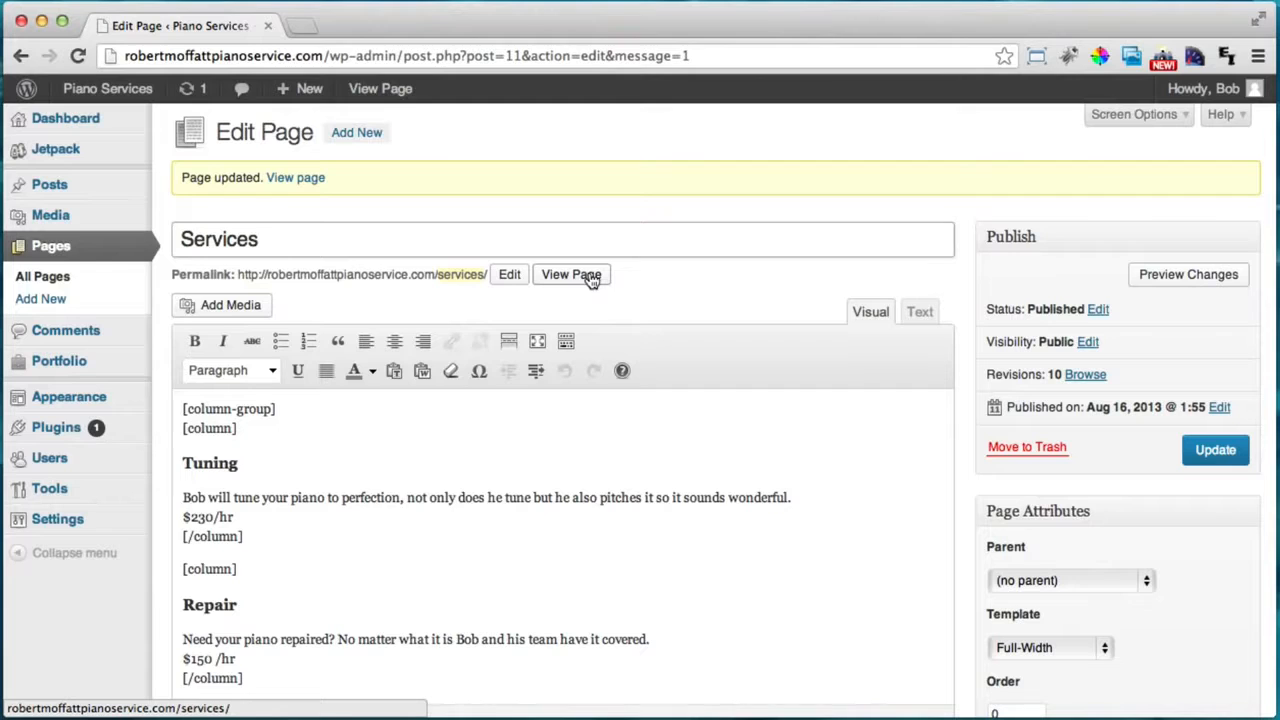
pyautogui.click(589, 277)
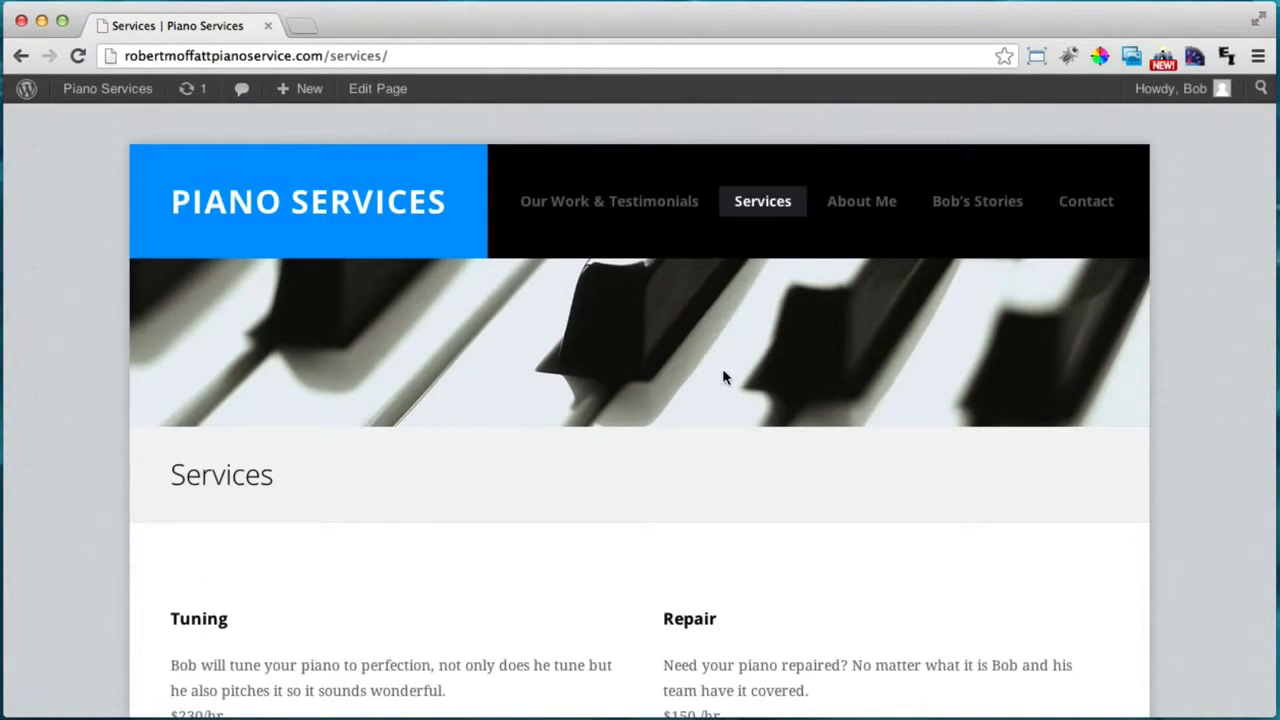
pyautogui.scroll(-3, 694, 291)
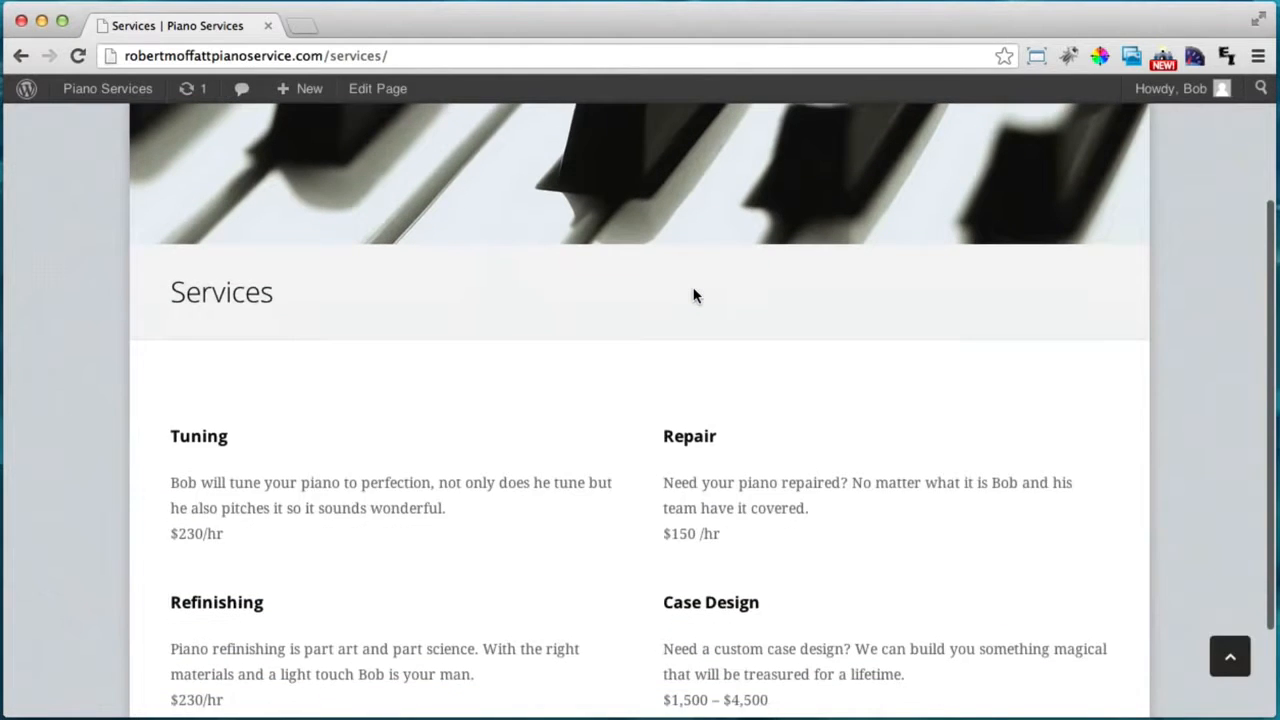
pyautogui.scroll(-2, 694, 295)
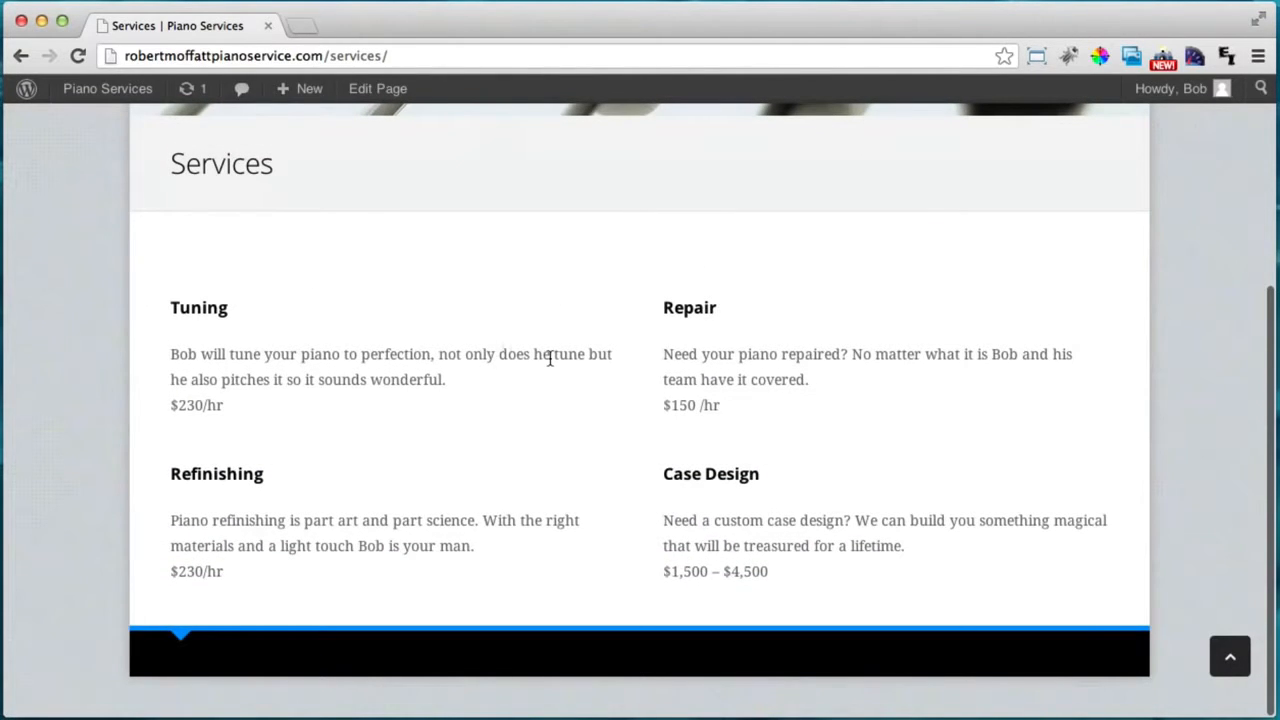
pyautogui.scroll(3, 549, 361)
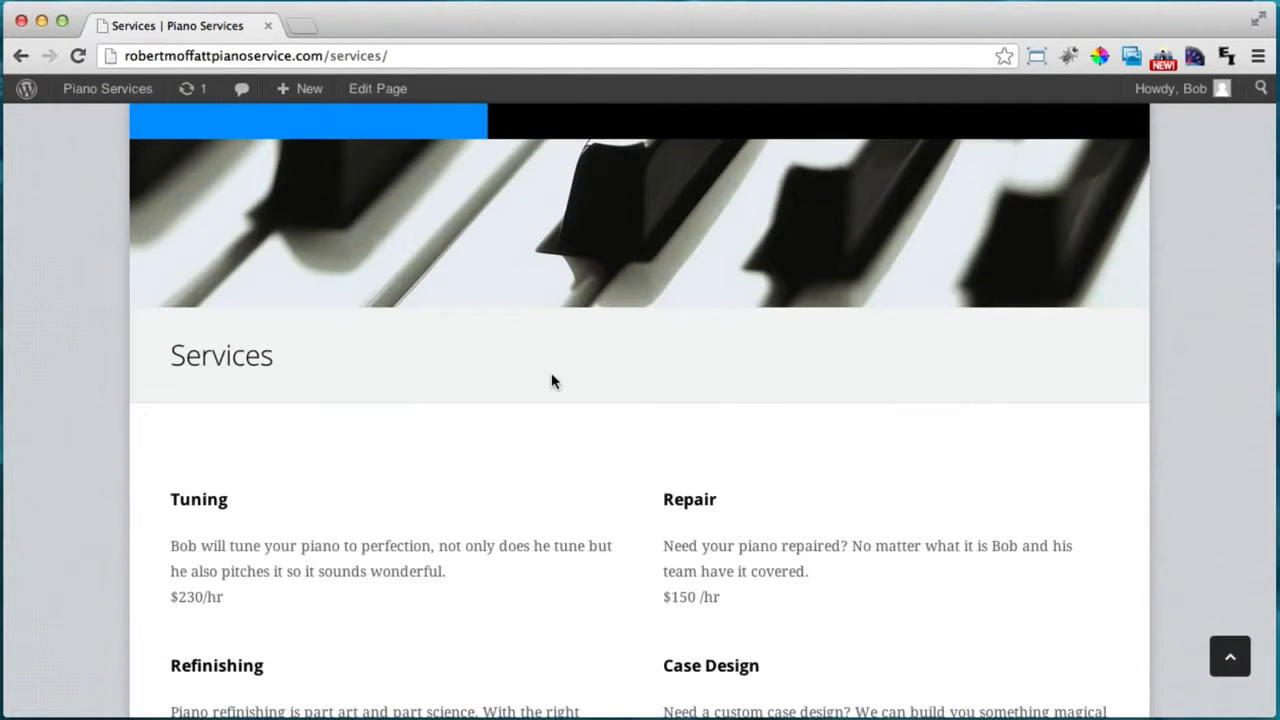
pyautogui.scroll(2, 559, 420)
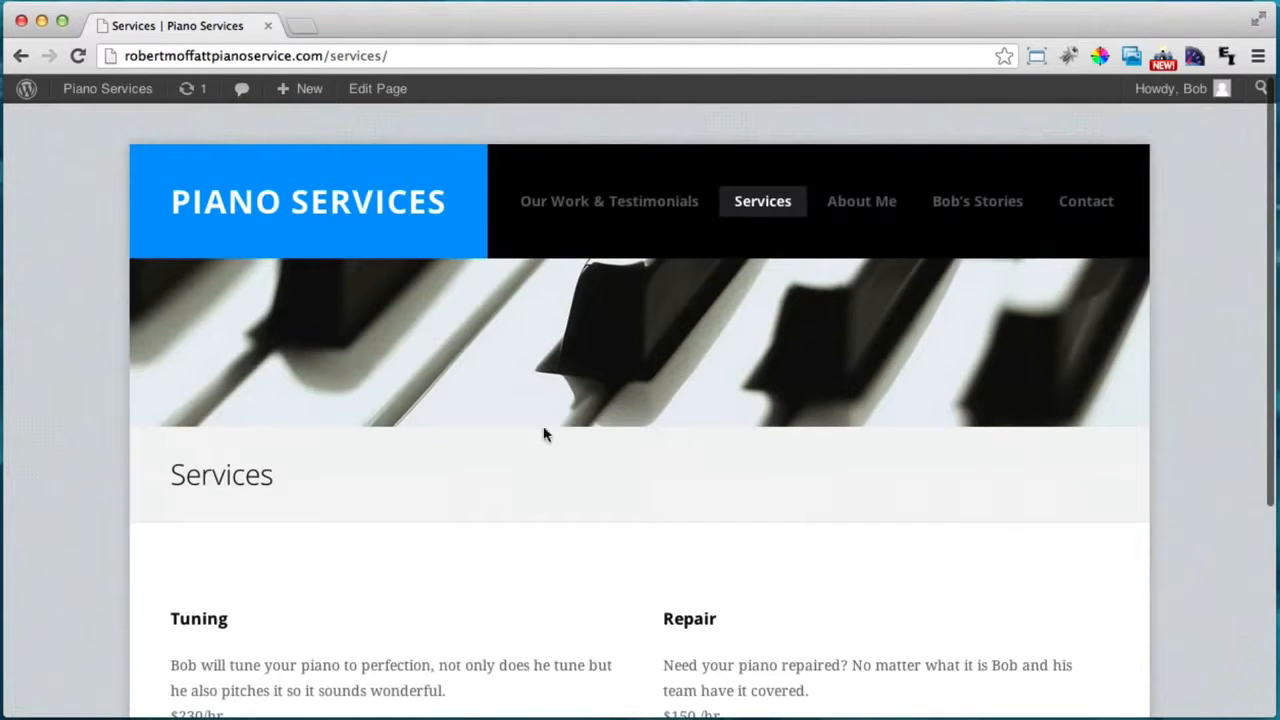
pyautogui.click(337, 204)
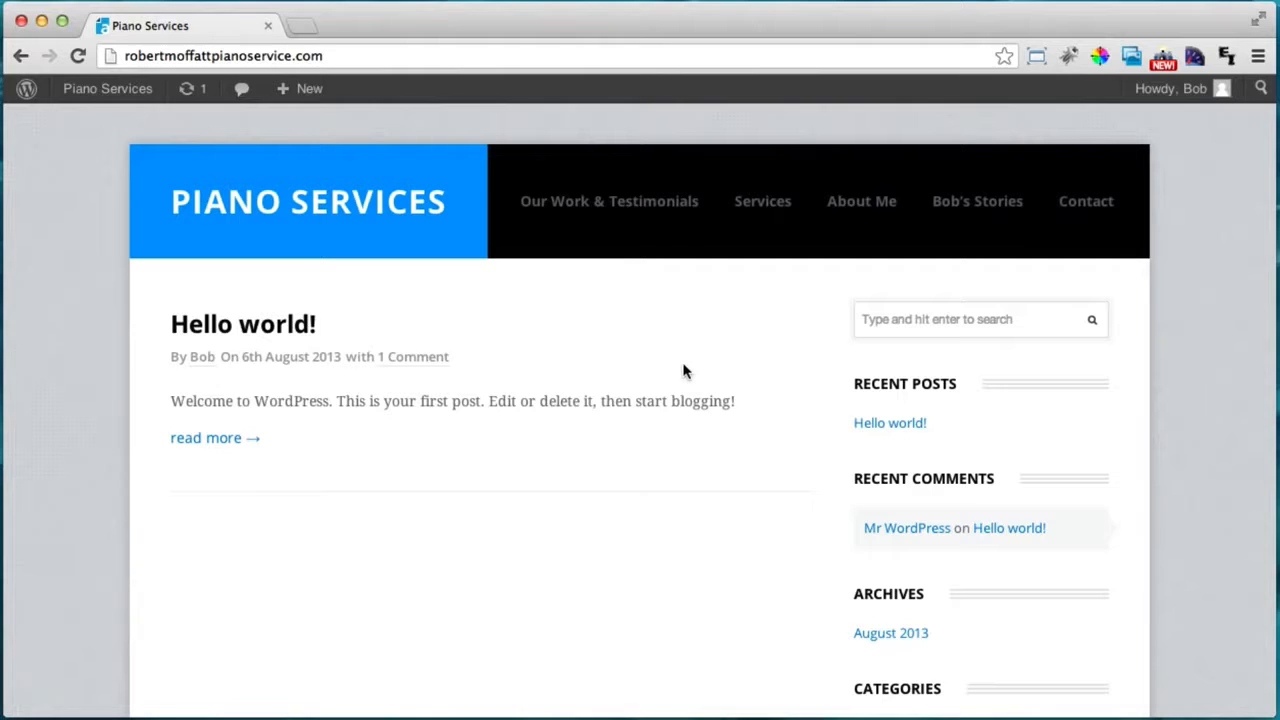
# - Open the Our Work & Testimonials page on the site and switch it into the editor
pyautogui.click(577, 212)
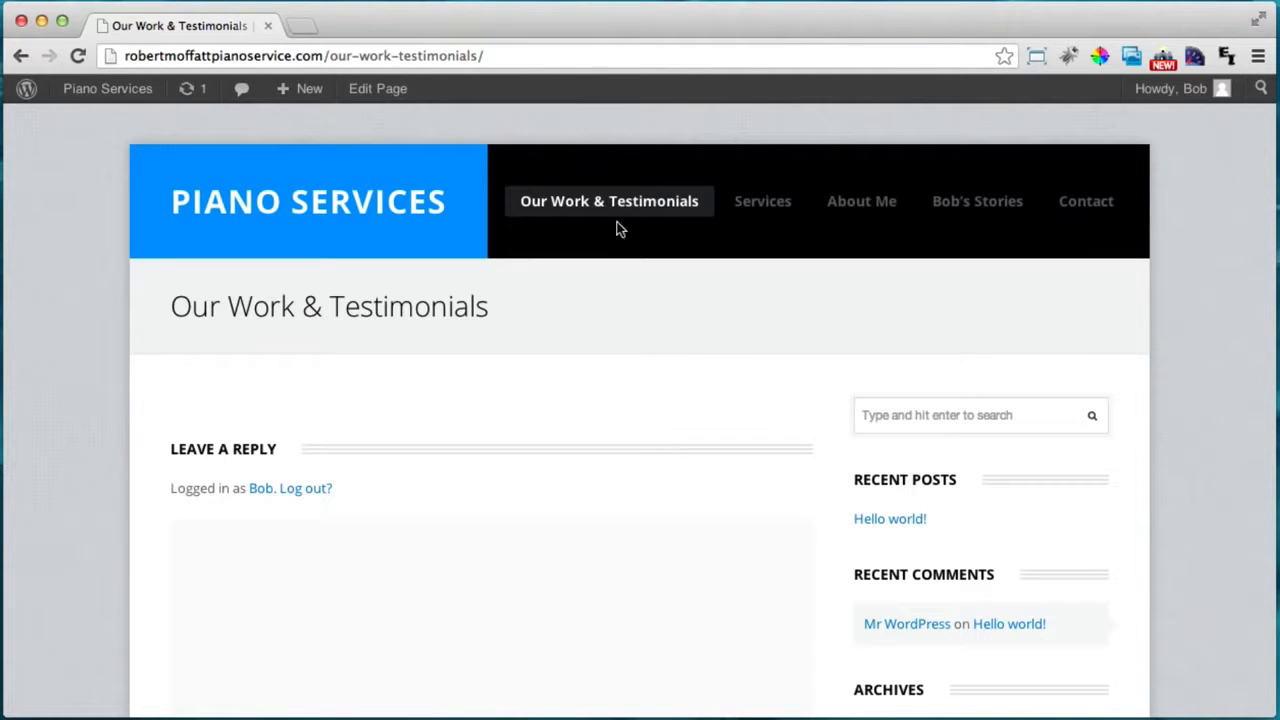
pyautogui.click(380, 92)
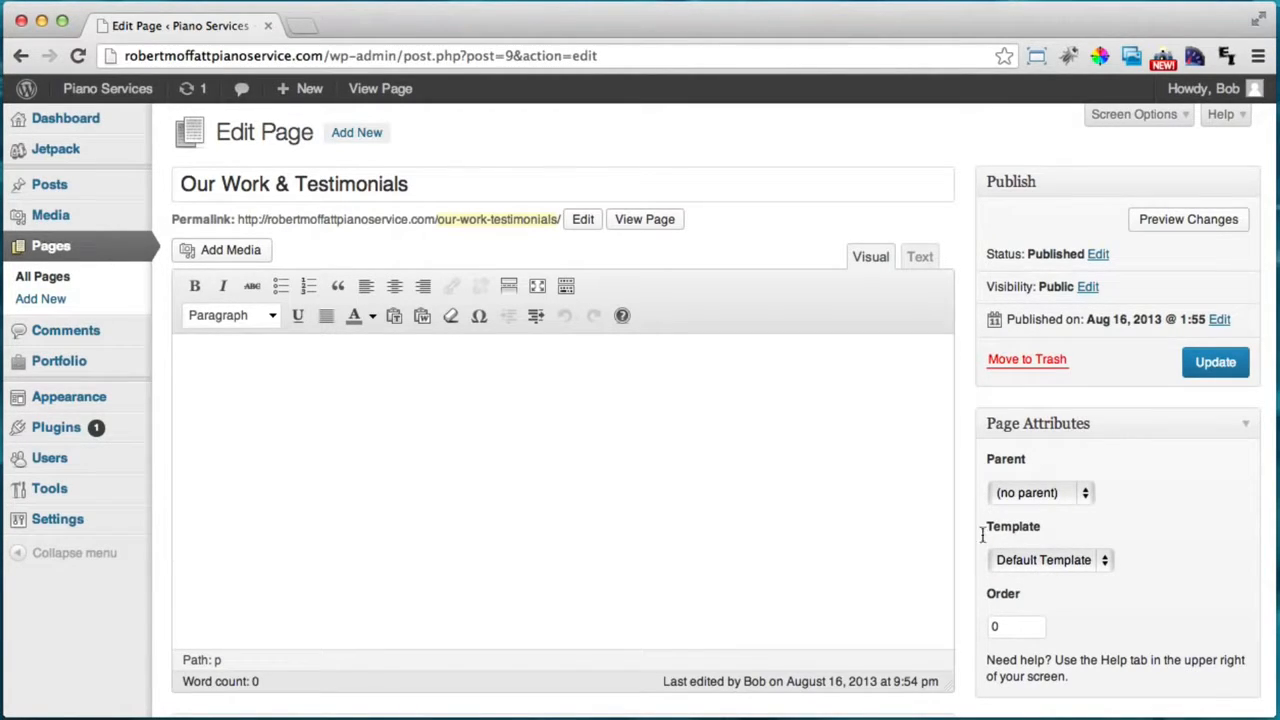
# - Set the Our Work & Testimonials page template to Portfolio - AJAX and update the page
pyautogui.click(1073, 561)
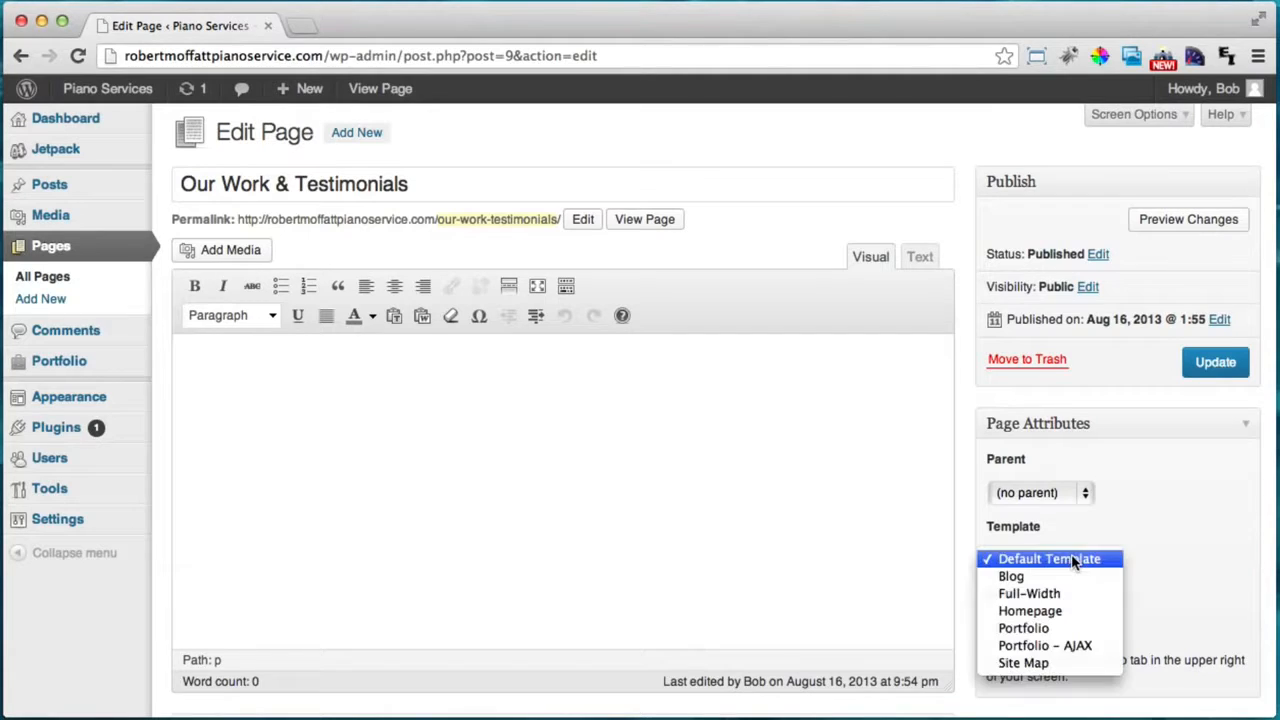
pyautogui.click(1072, 654)
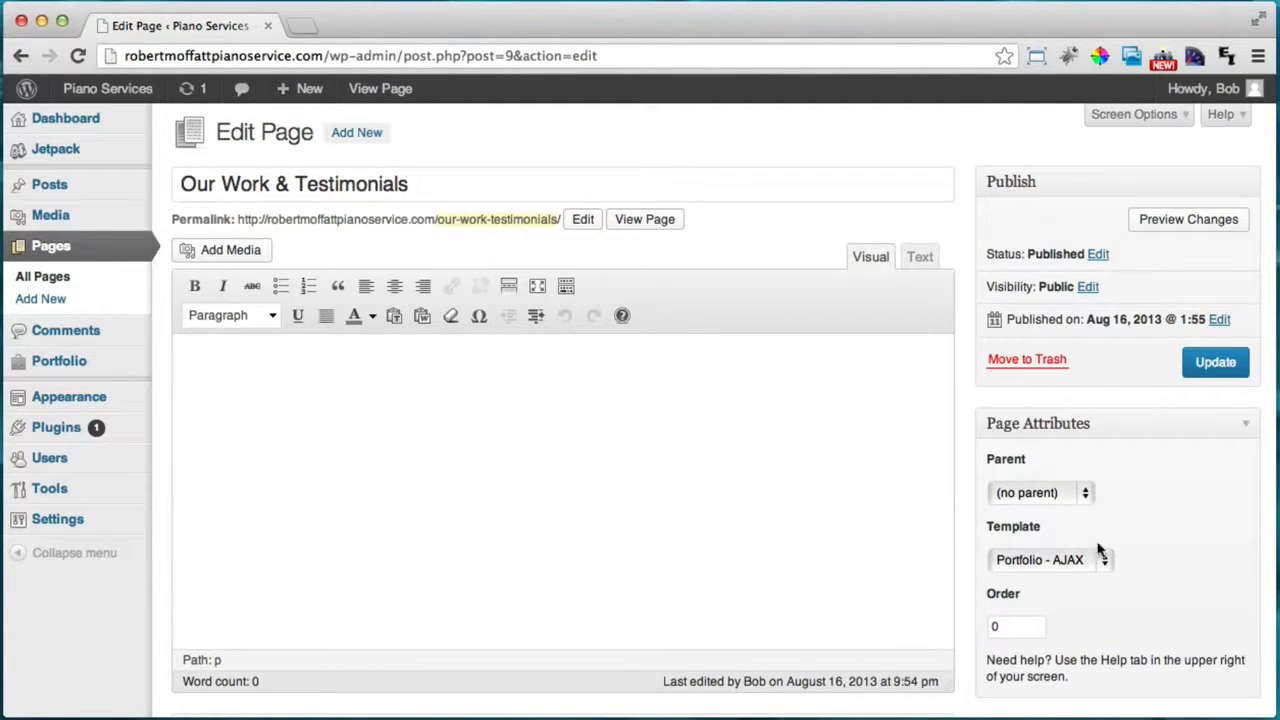
pyautogui.click(1210, 364)
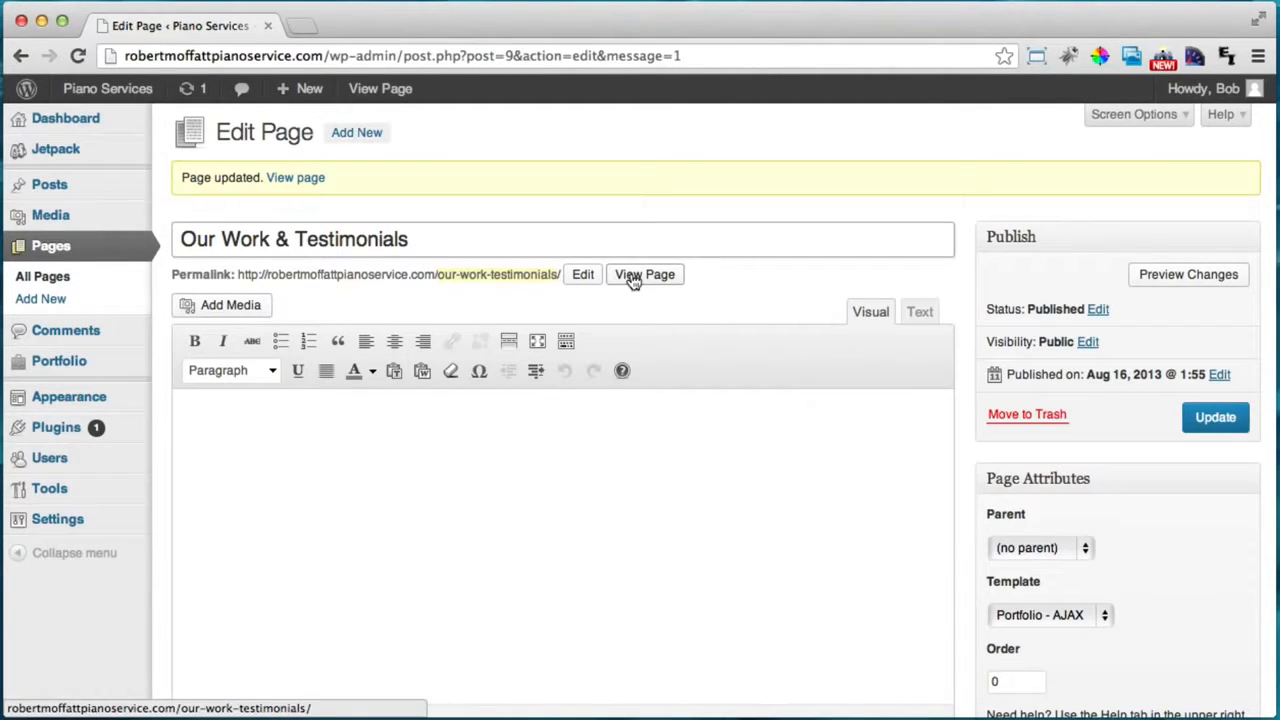
# - View the still-empty live page, then return to the admin Dashboard
pyautogui.click(632, 278)
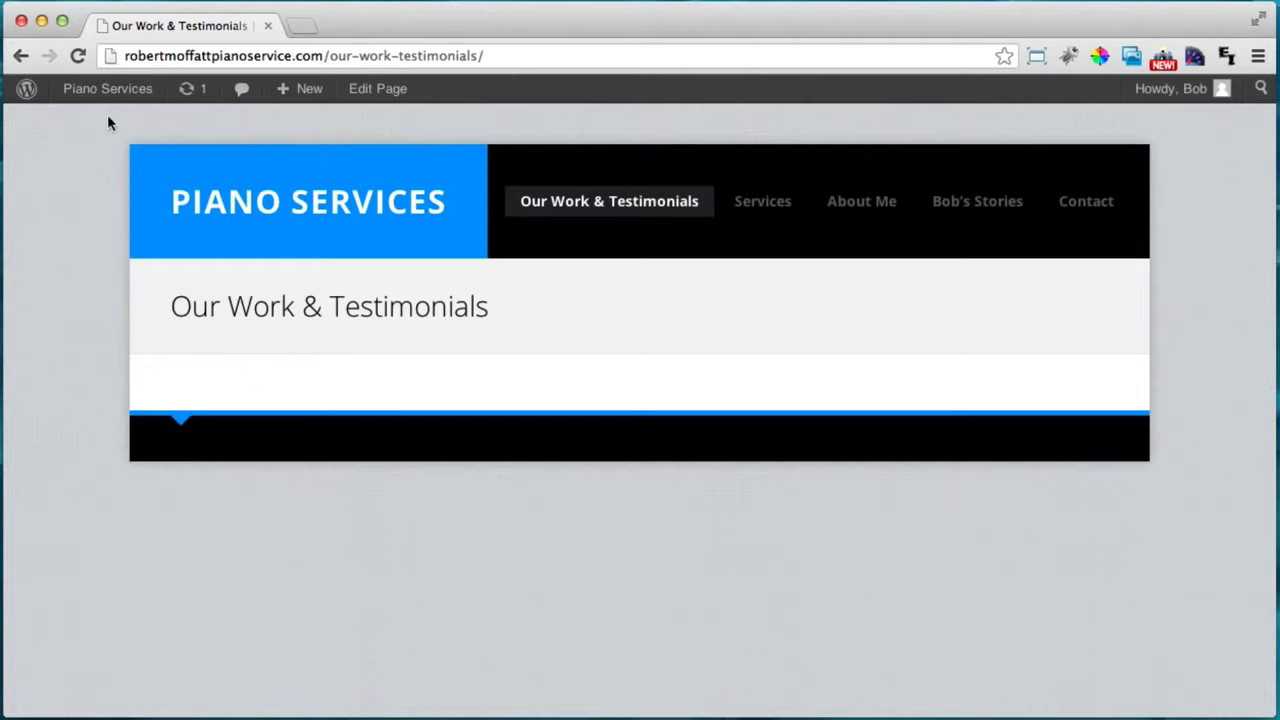
pyautogui.moveTo(109, 94)
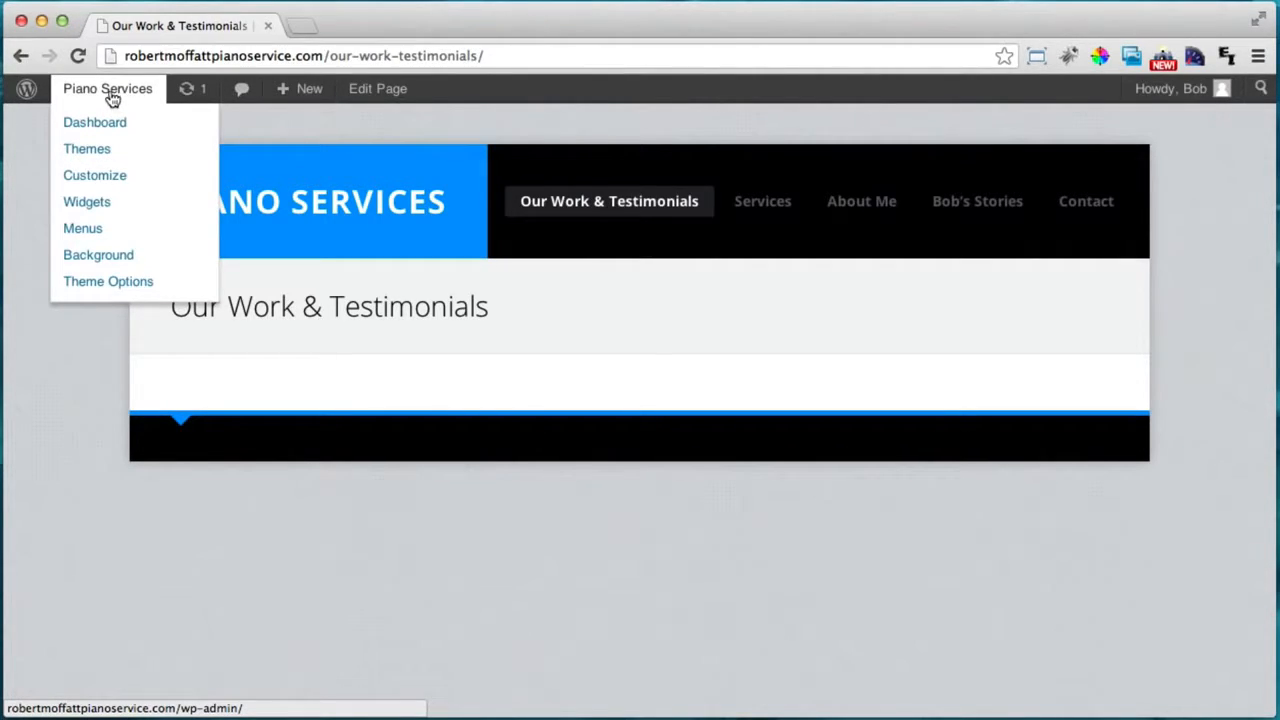
pyautogui.click(110, 127)
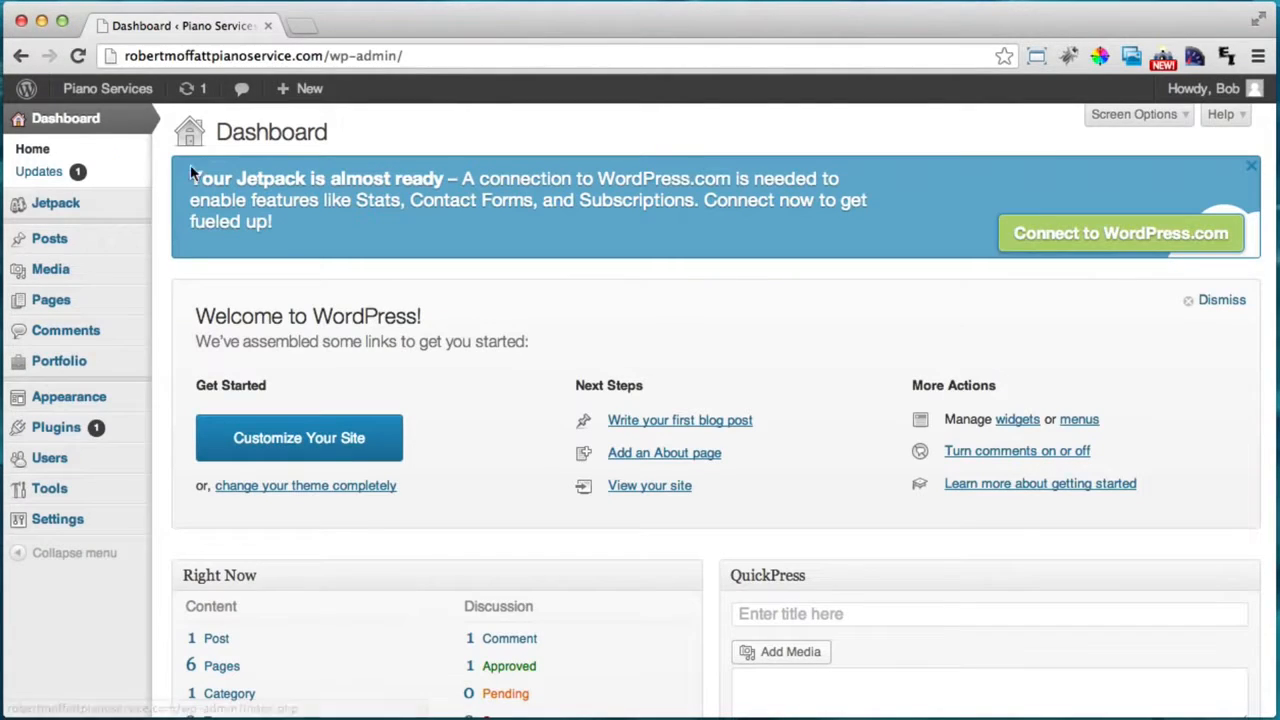
# - Open the empty Portfolio list and start a new portfolio post
pyautogui.click(80, 369)
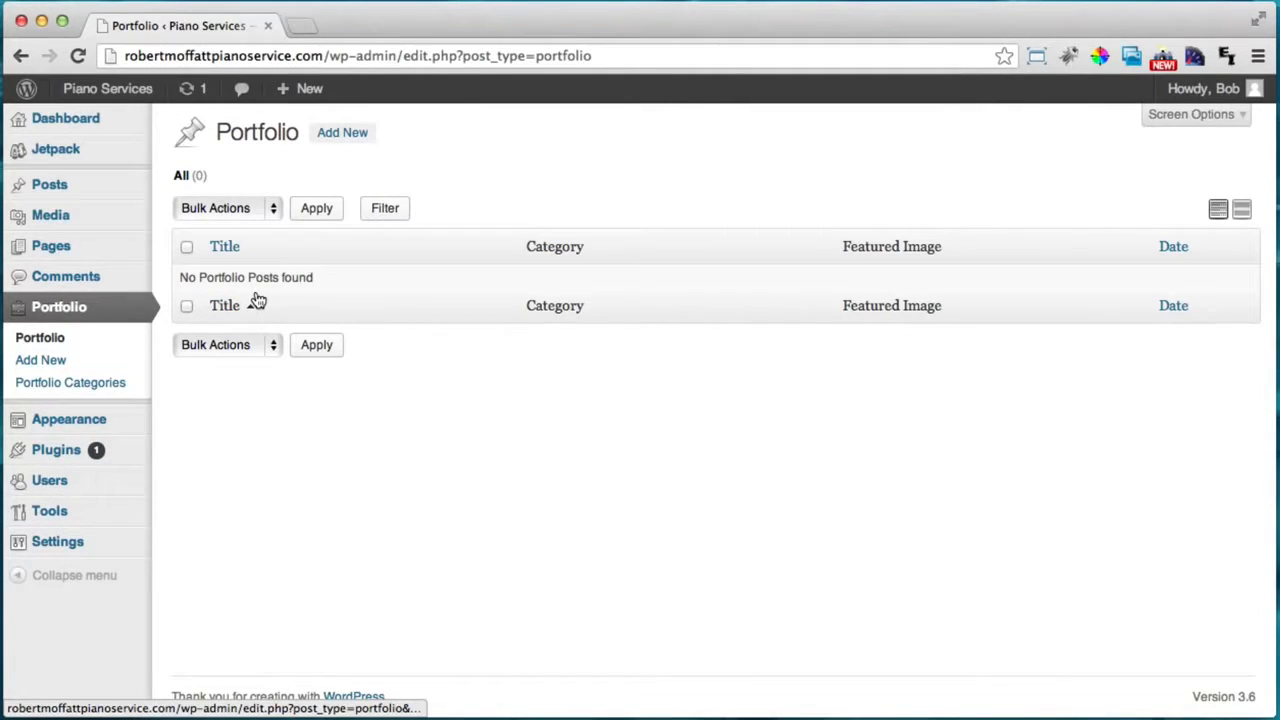
pyautogui.click(350, 136)
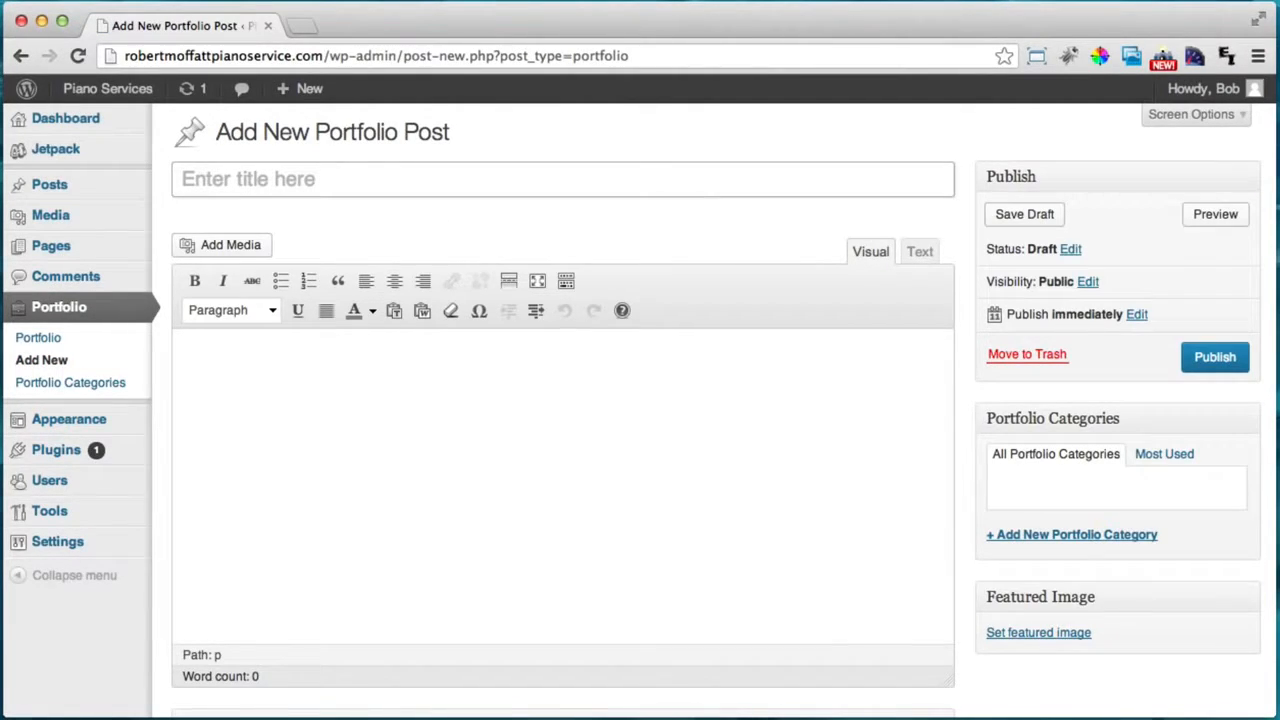
# - Paste 'Sir Elton John Recording Session' as the portfolio post title
pyautogui.press('super+Tab')
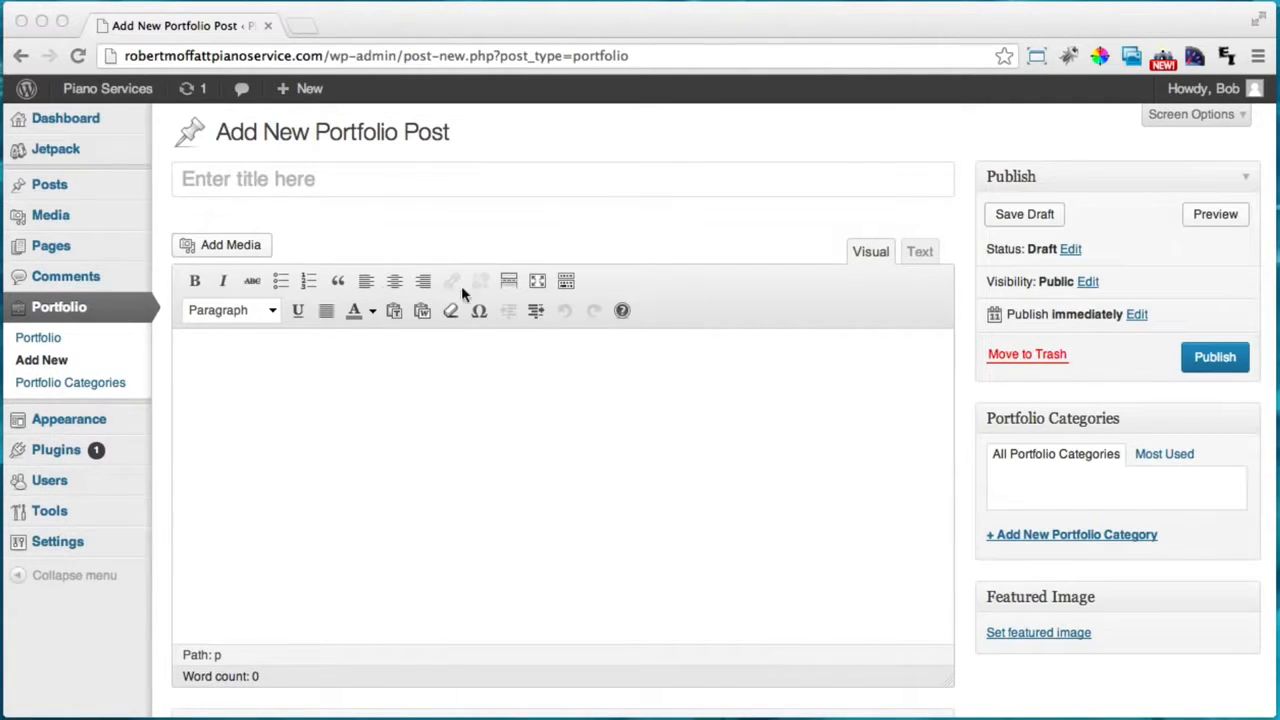
pyautogui.click(284, 183)
pyautogui.write('Sir Elton John Recording Session')
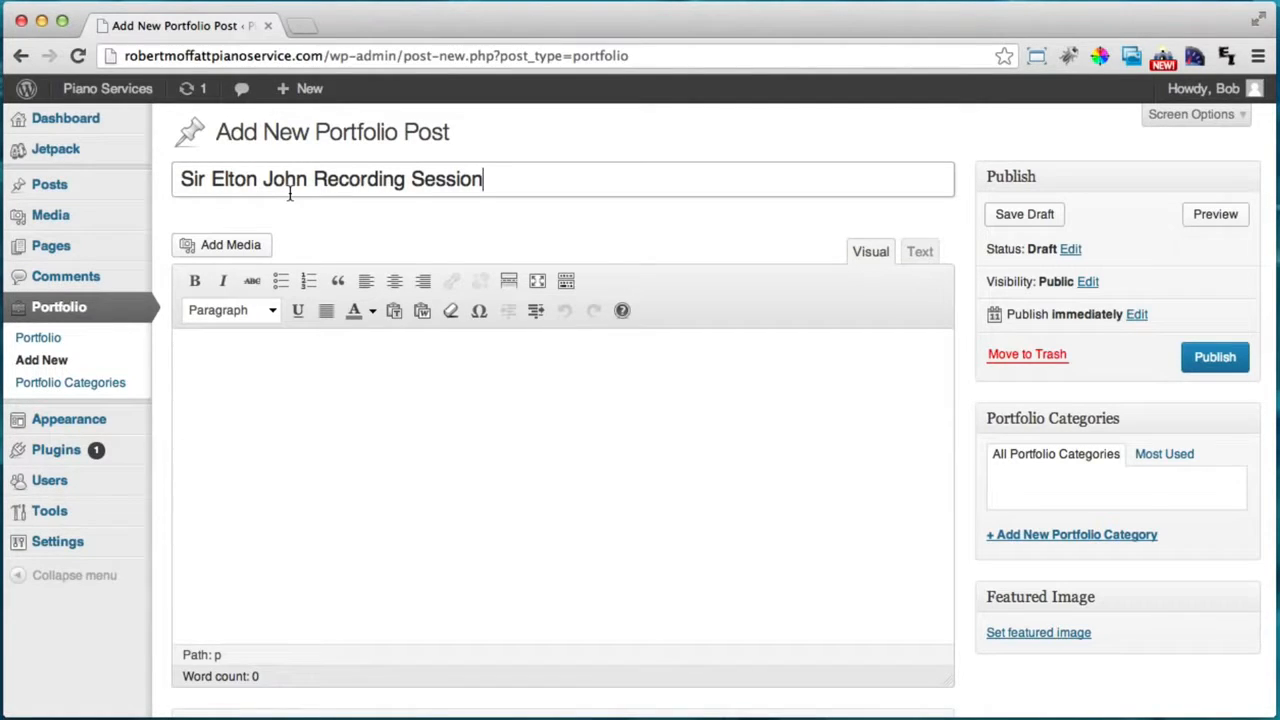
# - Paste three placeholder paragraphs into the body and remove the blank lines between them
pyautogui.click(418, 408)
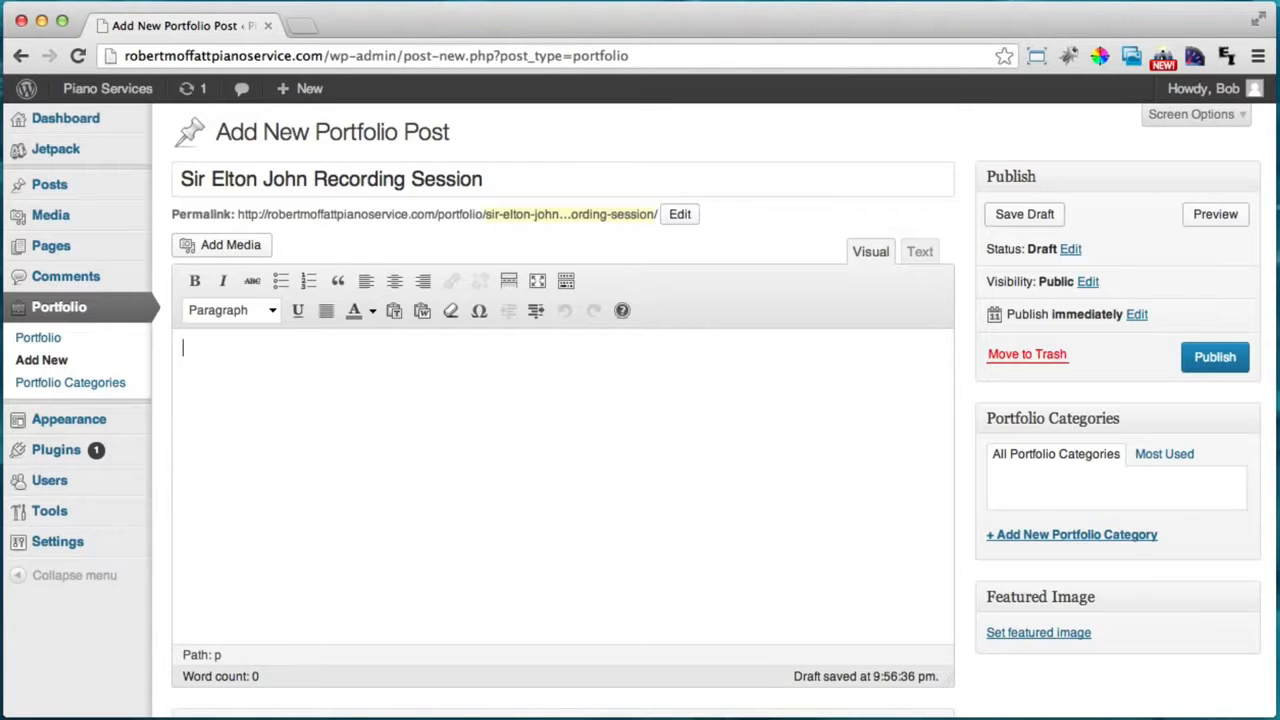
pyautogui.press('super+Tab')
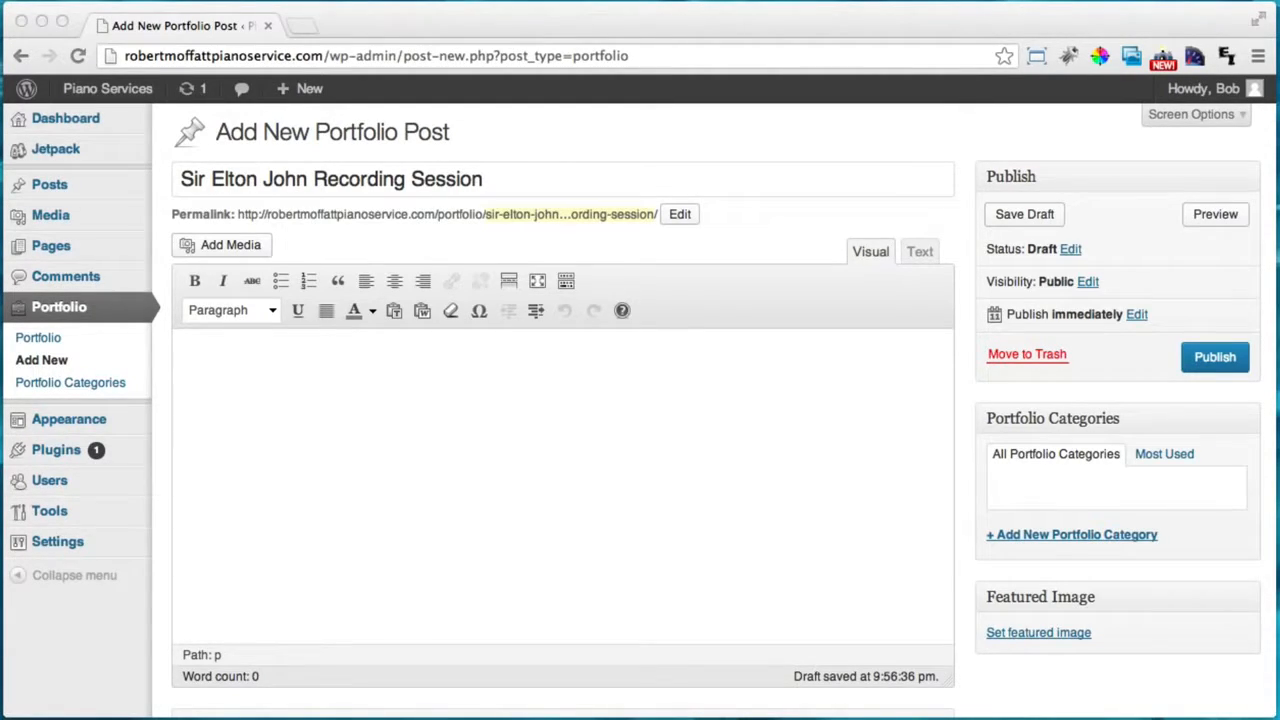
pyautogui.press('super+Tab')
pyautogui.write('Morbi vulputate egestas sem, eu cursus ligula ullamcorper non. Curabitur tristique velit eu mauris venenatis egestas. Phasellus bibendum placerat metus, sed molestie magna semper eget.  Sed sit amet dui felis, tempus porttitor justo. Nam sit amet odio eu mauris ornare dapibus. Morbi pellentesque vehicula nisi id viverra.  Nam a urna massa, a tempus dui. Pellentesque a neque vitae arcu sollicitudin mattis ut nec massa. Quisque consectetur leo sit amet mauris dignissim egestas sed ut dui.')
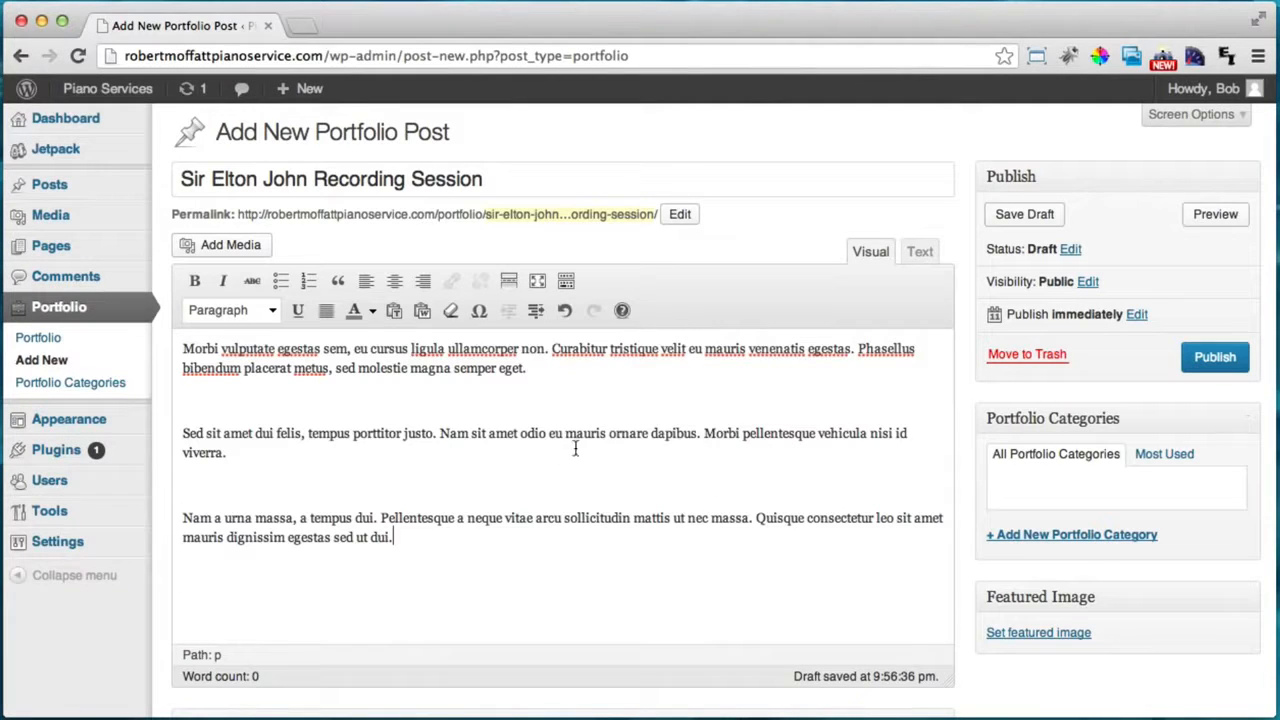
pyautogui.click(265, 484)
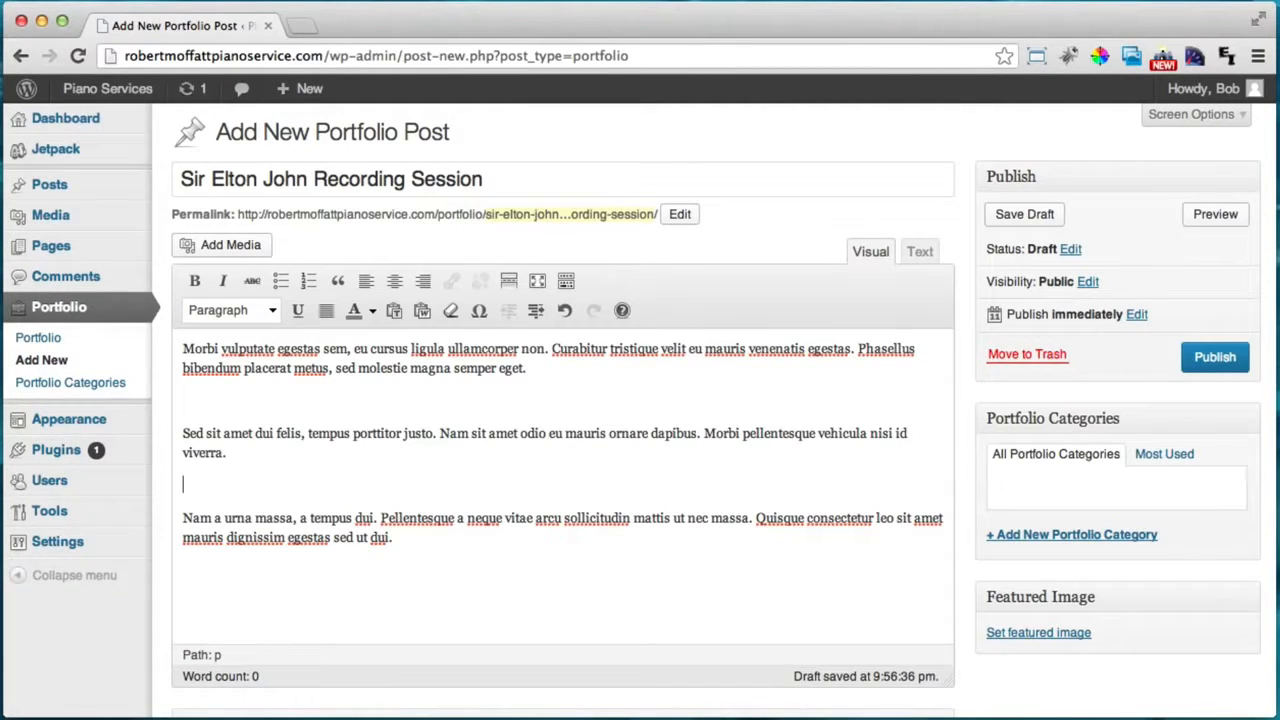
pyautogui.press('BackSpace')
pyautogui.press('Up')
pyautogui.press('Up')
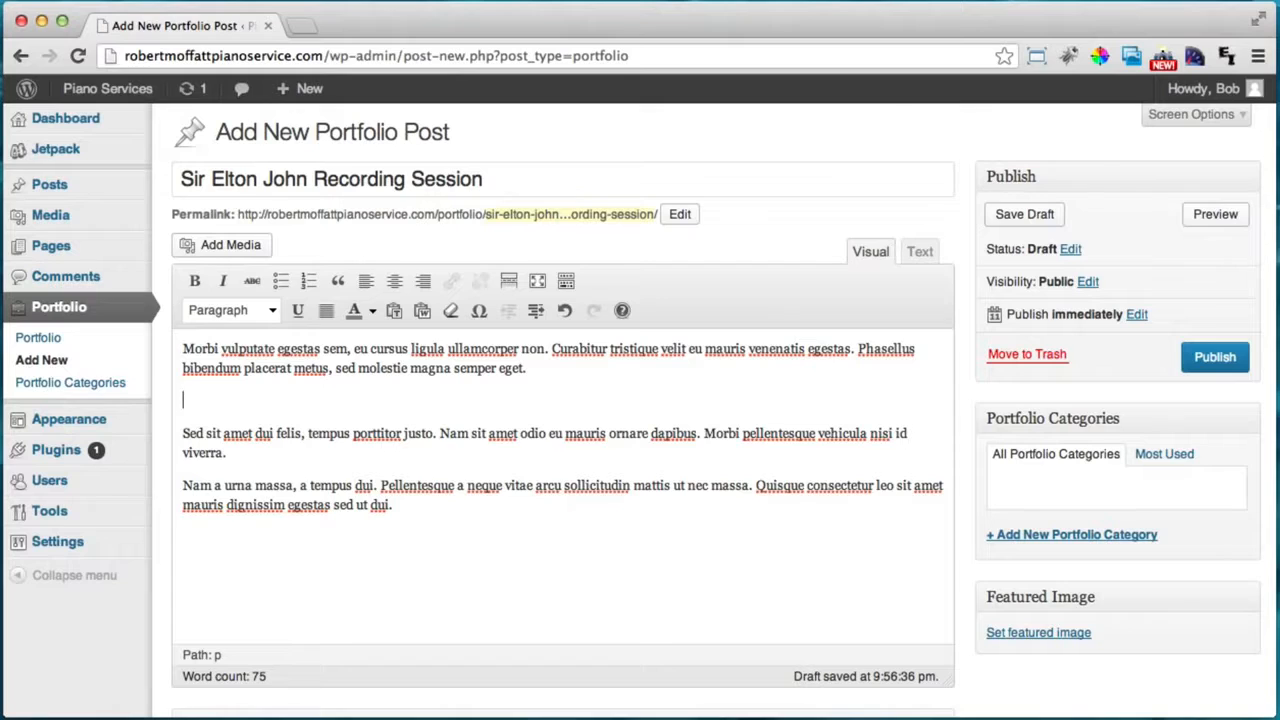
pyautogui.press('BackSpace')
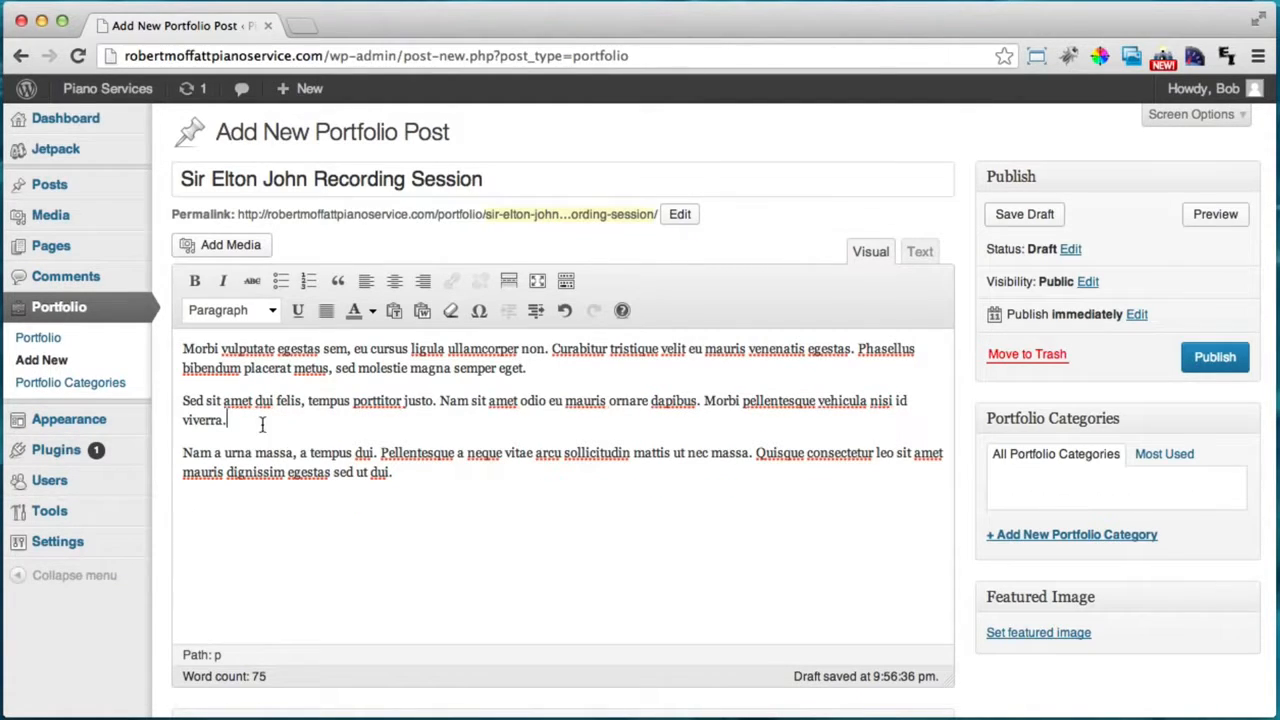
# - Turn the second paragraph into a blockquote
pyautogui.moveTo(228, 421); pyautogui.dragTo(163, 400)
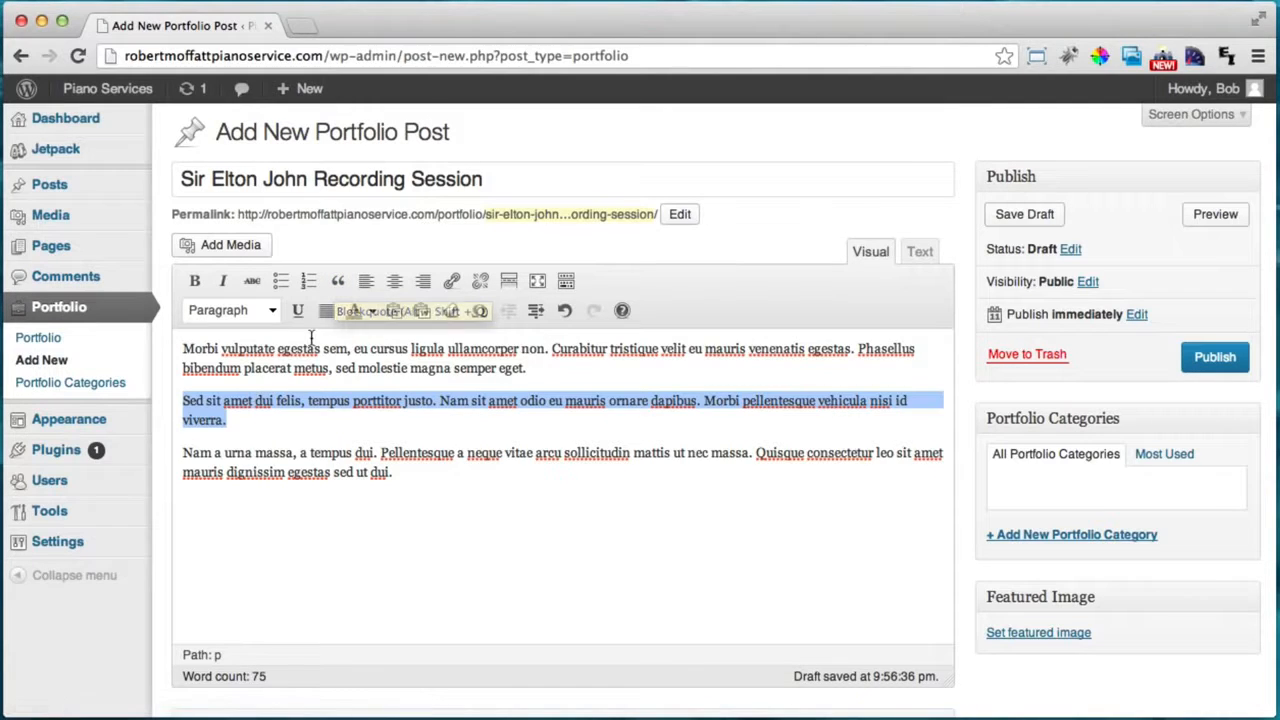
pyautogui.click(339, 282)
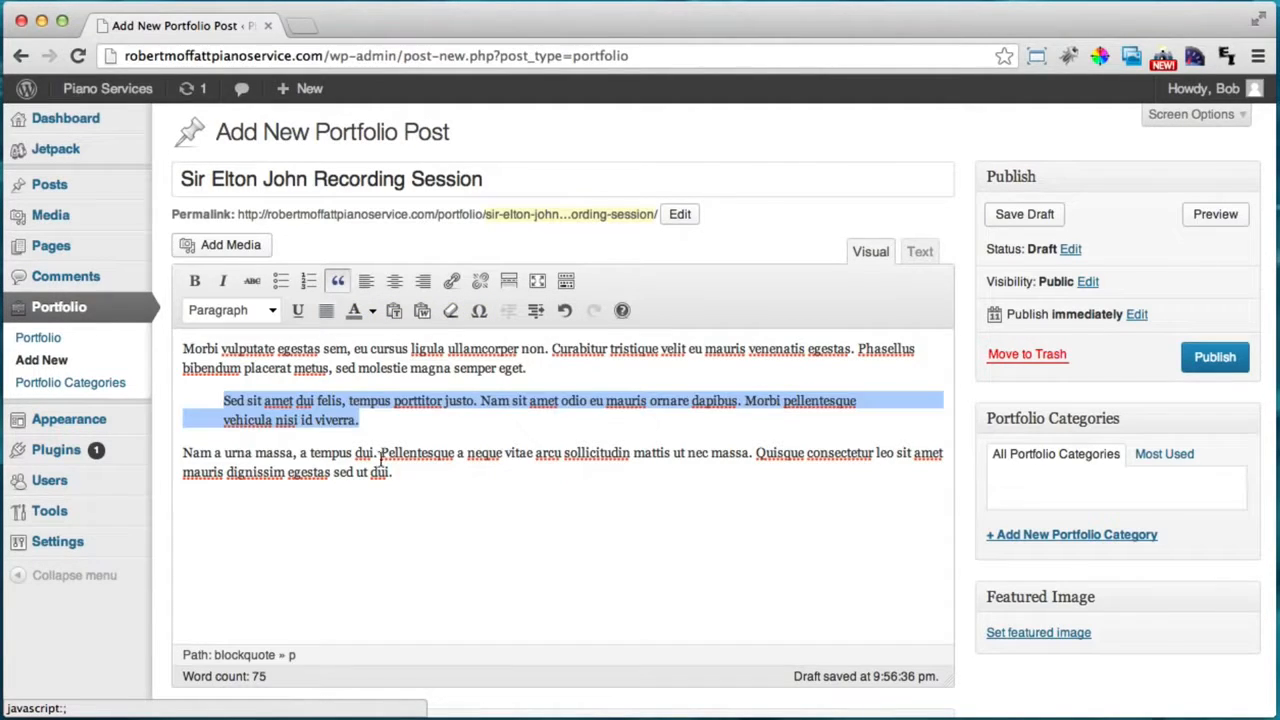
pyautogui.click(413, 426)
pyautogui.click(375, 511)
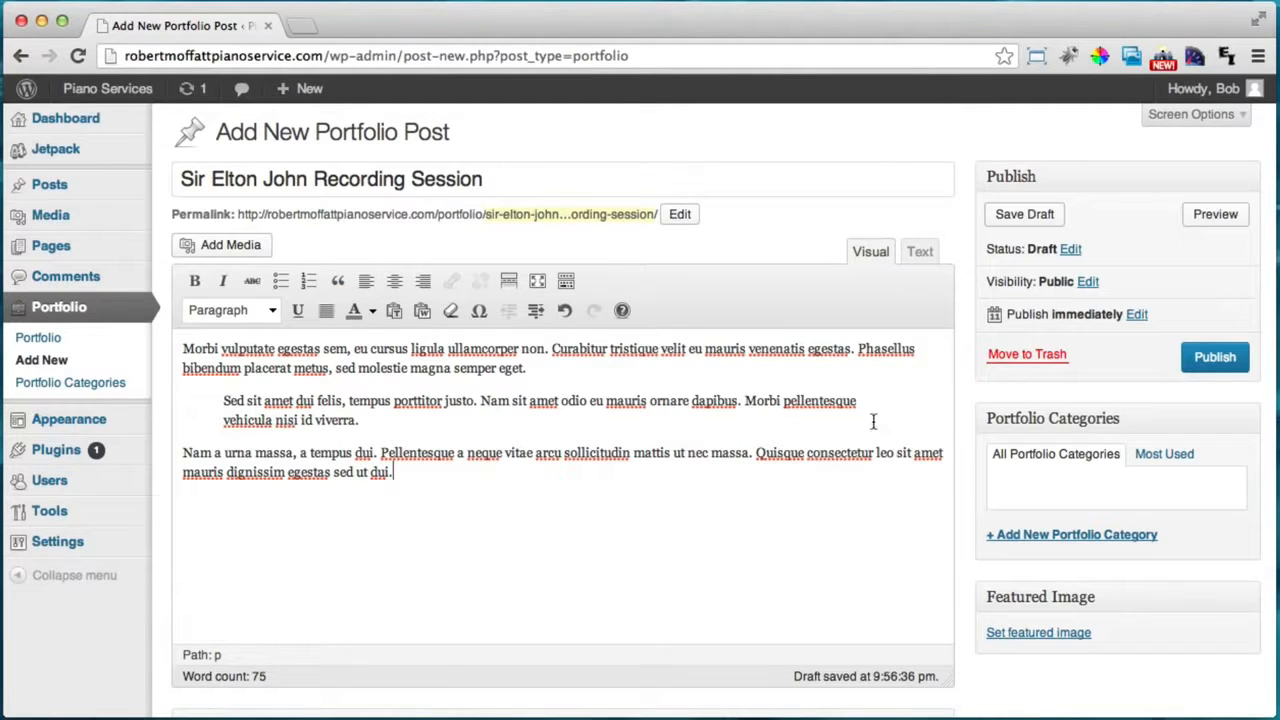
pyautogui.scroll(-2, 1020, 450)
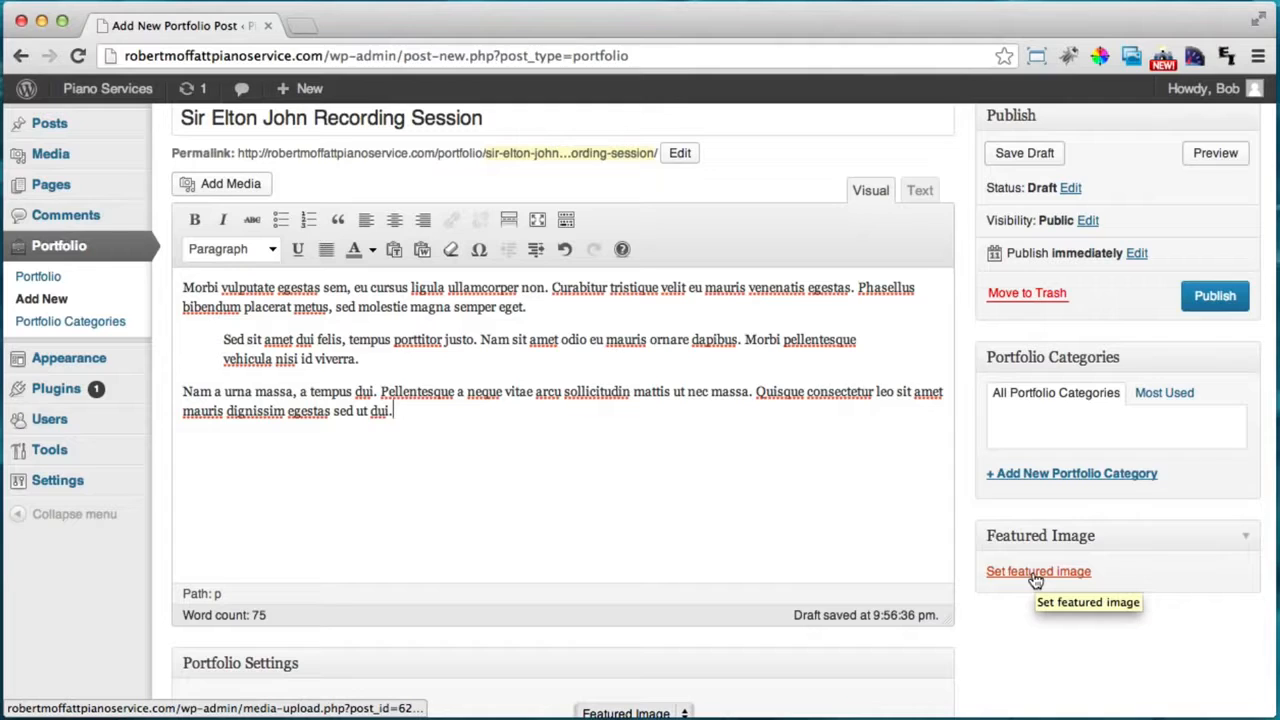
pyautogui.scroll(-1, 1036, 582)
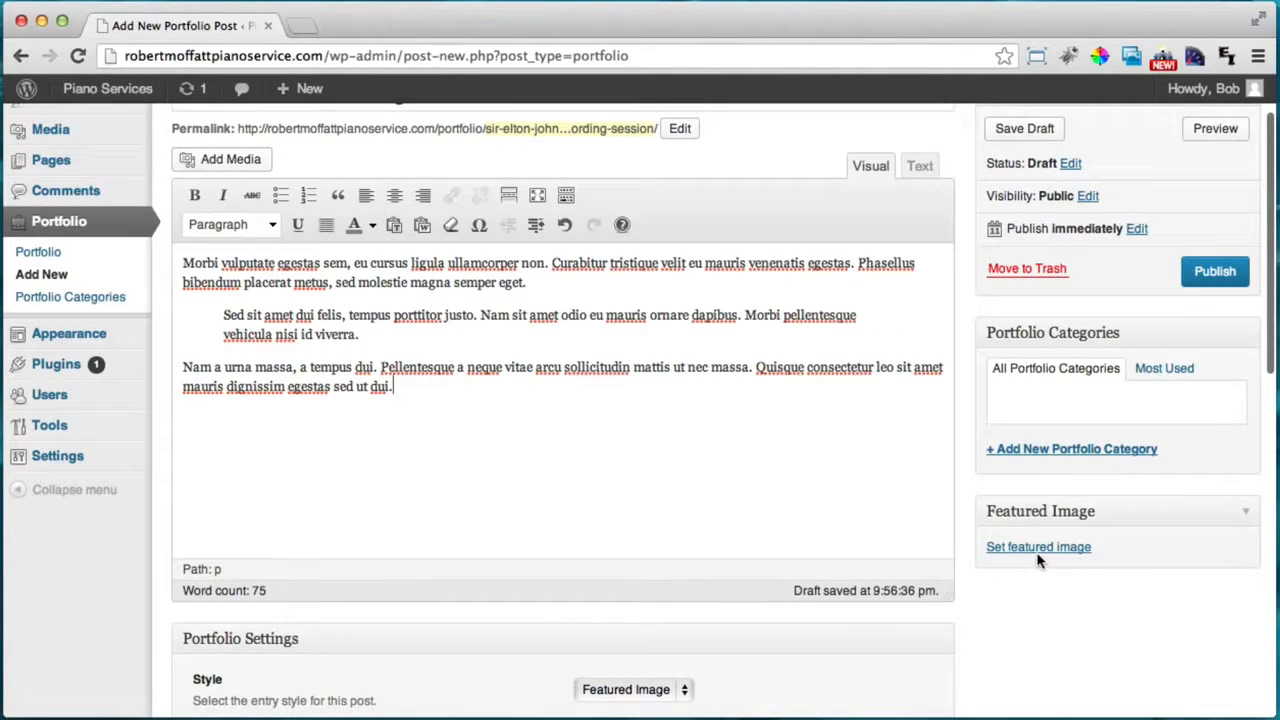
# - Upload Sir-Elton-John-Recording-Session1.jpg and set it as the post's featured image
pyautogui.click(1043, 555)
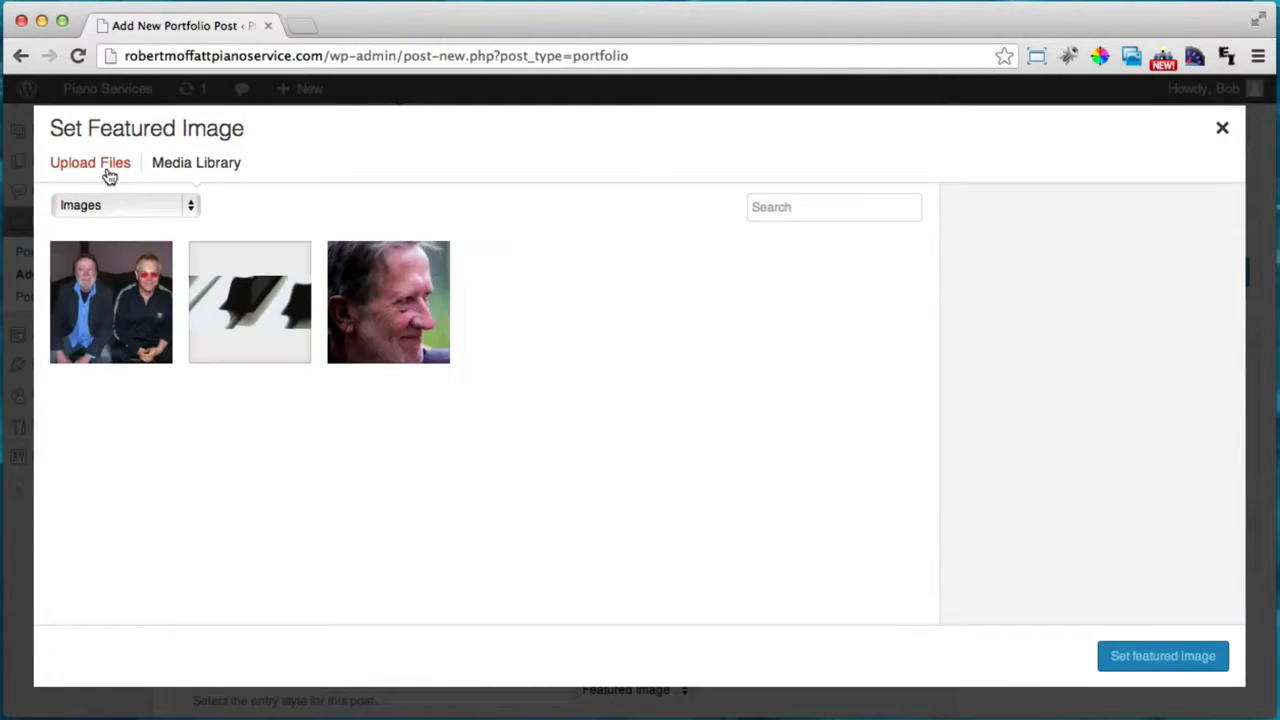
pyautogui.click(110, 165)
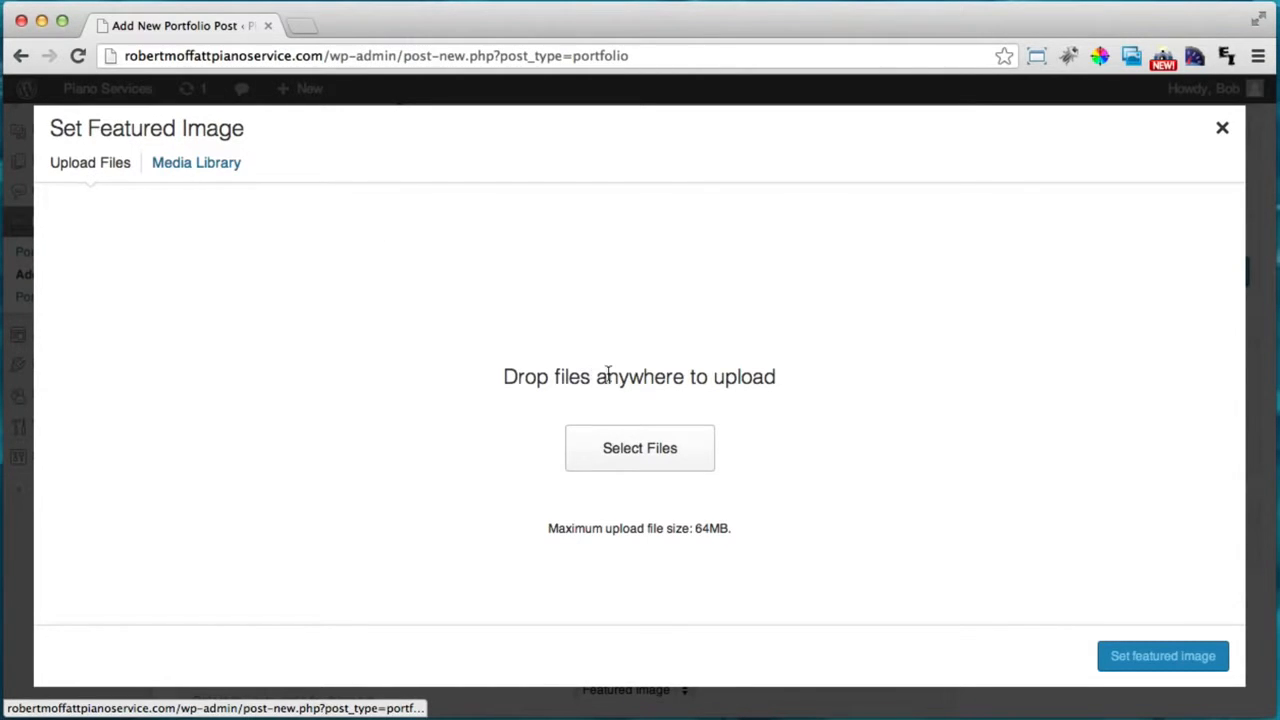
pyautogui.click(643, 453)
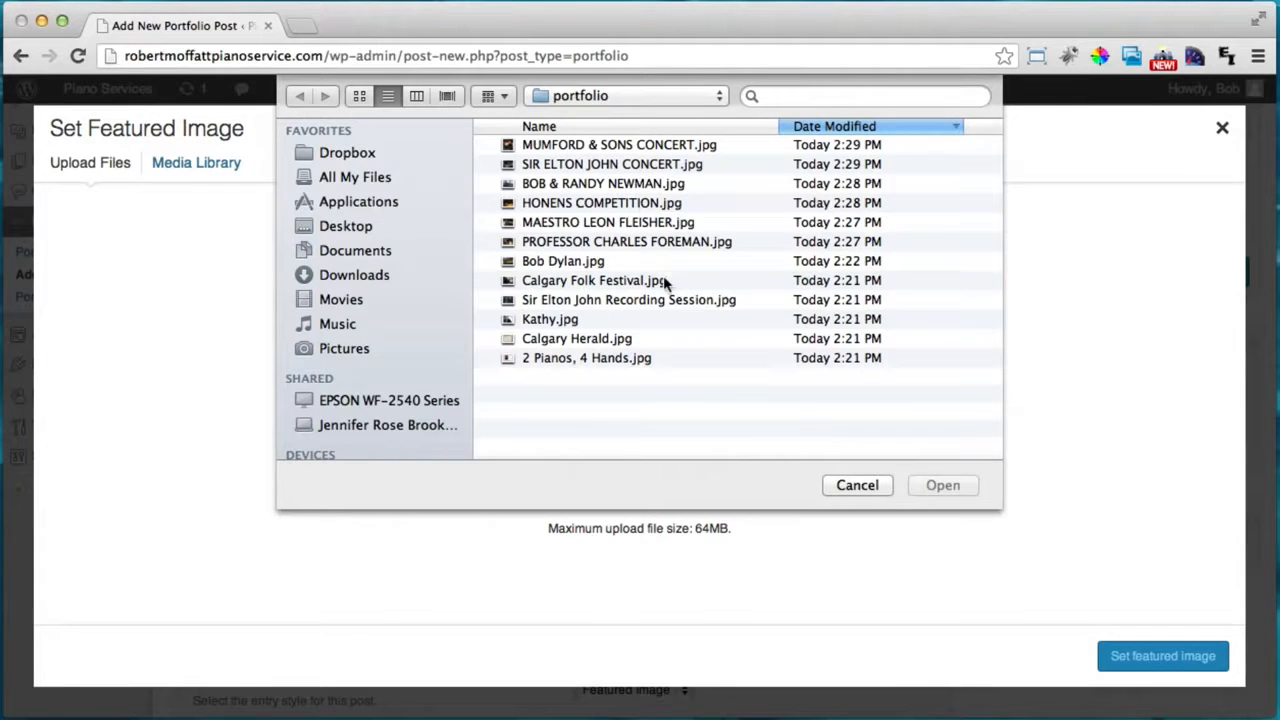
pyautogui.click(632, 302)
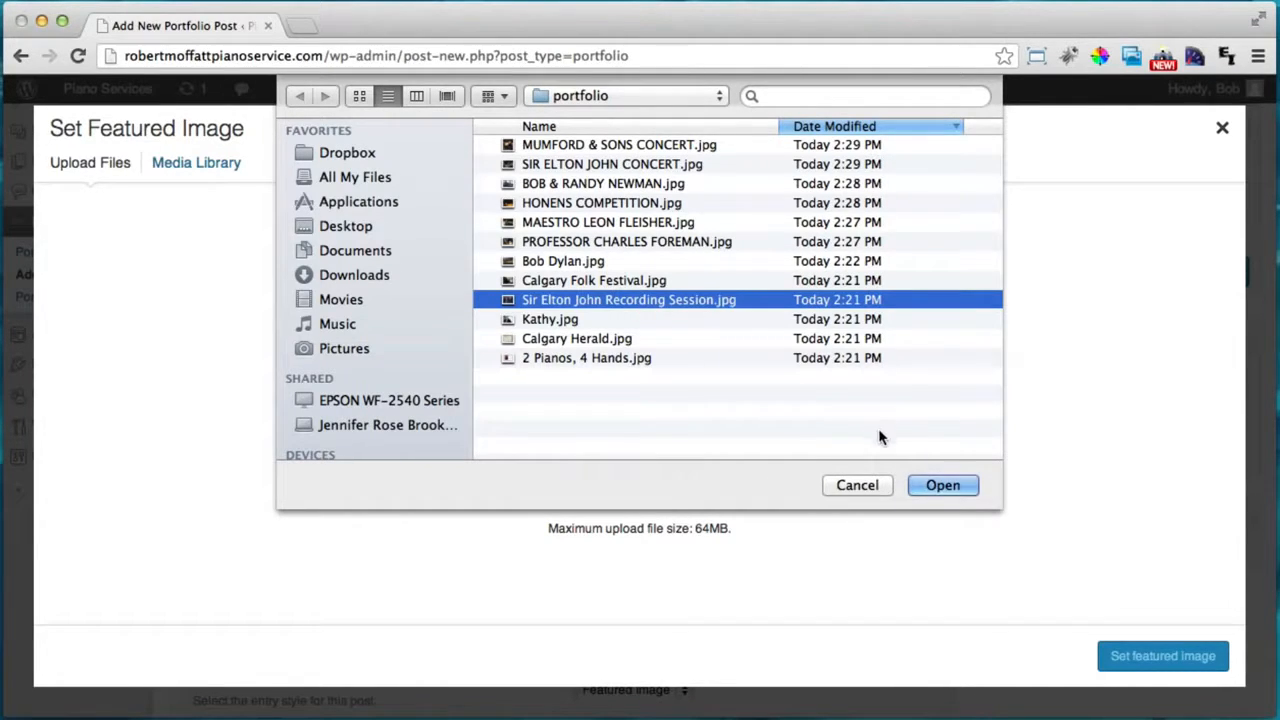
pyautogui.click(942, 486)
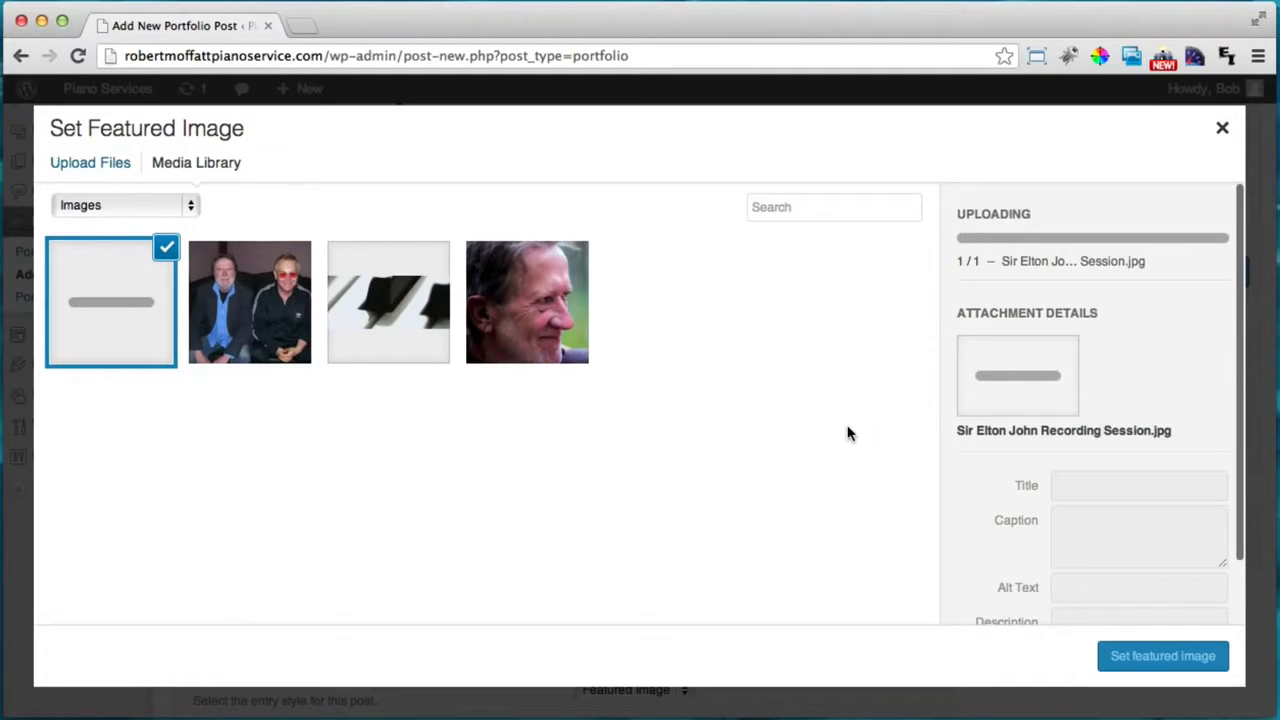
pyautogui.click(1163, 657)
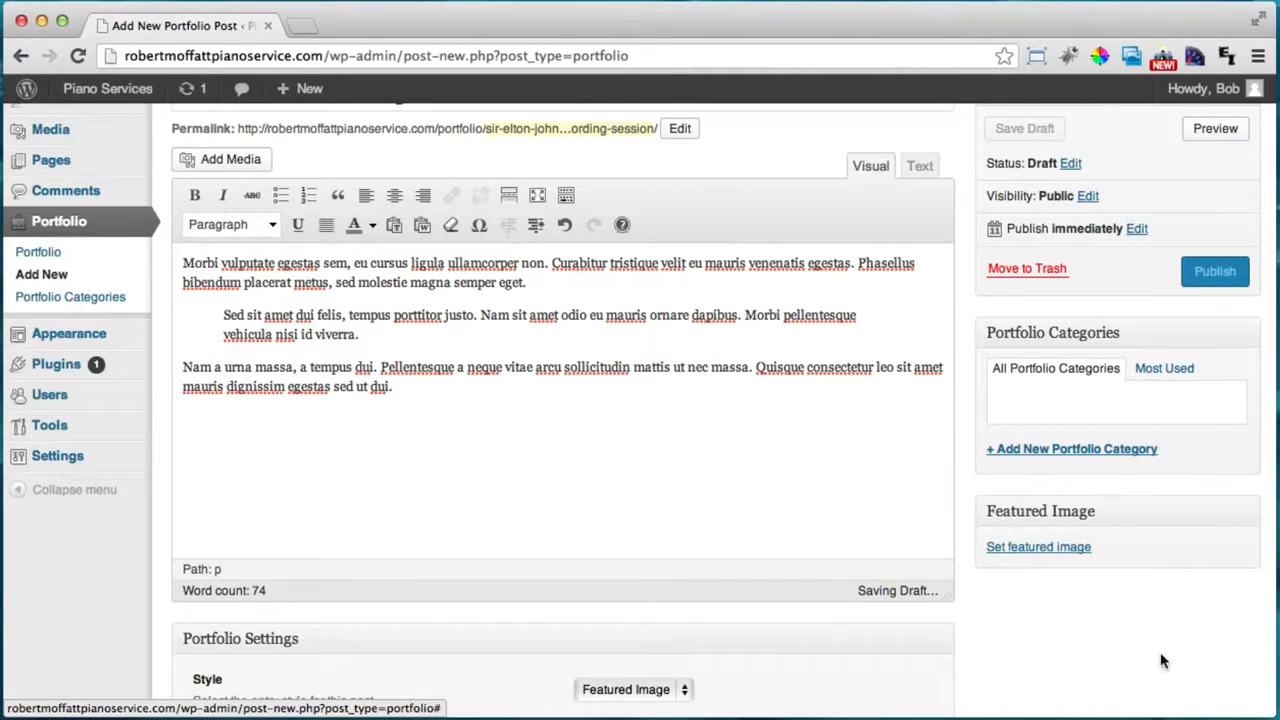
# - Publish the portfolio post and open the public site in a new tab
pyautogui.scroll(-5, 1126, 509)
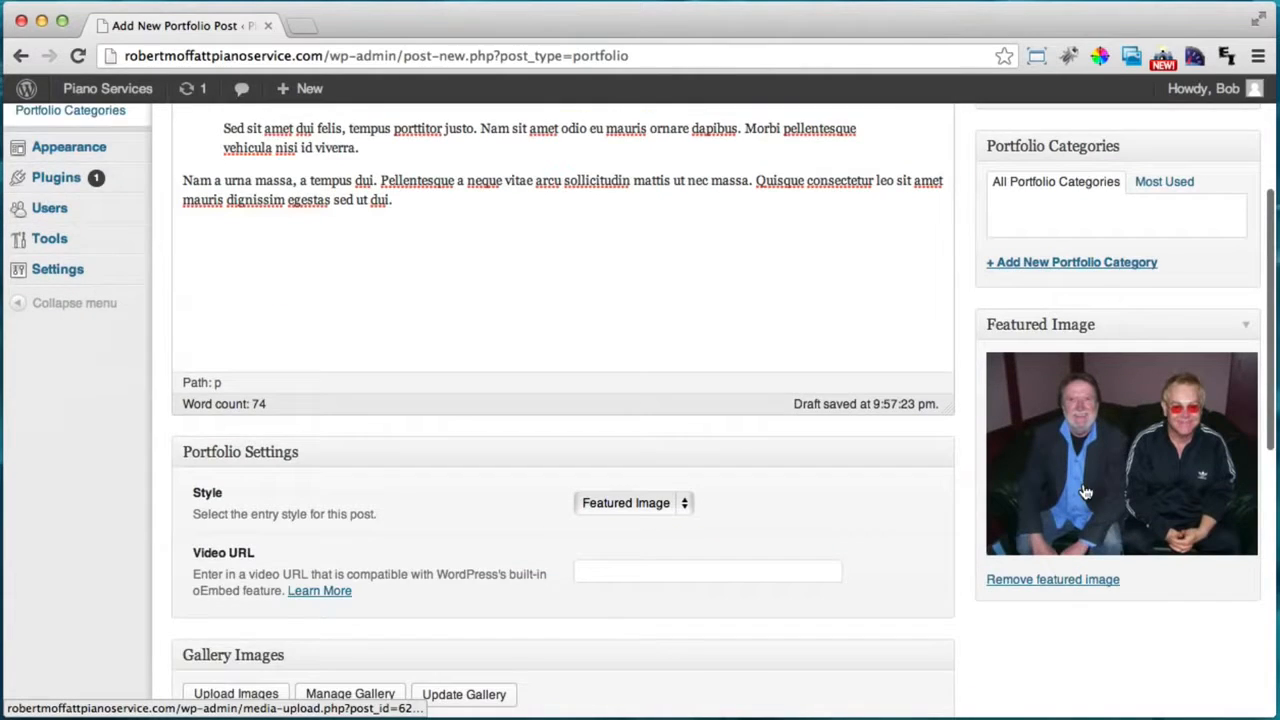
pyautogui.scroll(6, 1086, 491)
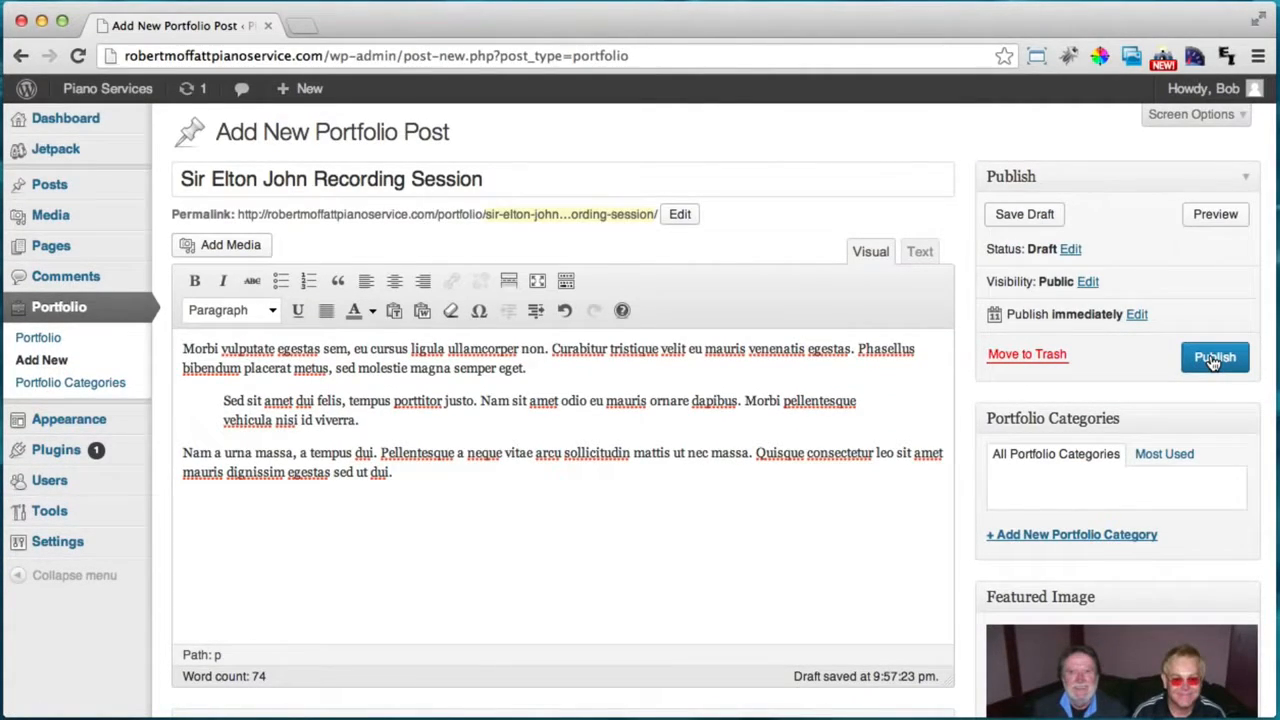
pyautogui.click(1213, 360)
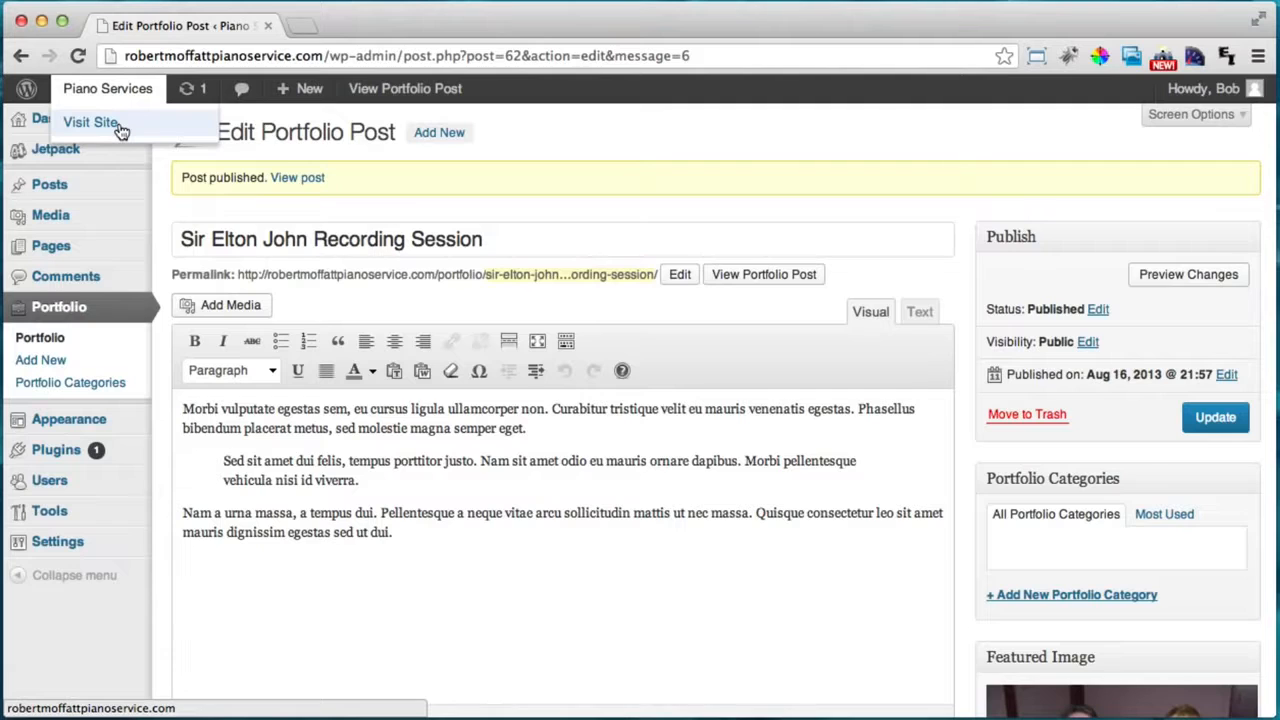
pyautogui.keyDown('super'); pyautogui.click(90, 122); pyautogui.keyUp('super')
# - Open the Our Work & Testimonials page in the new site tab and look over the portfolio grid
pyautogui.click(357, 27)
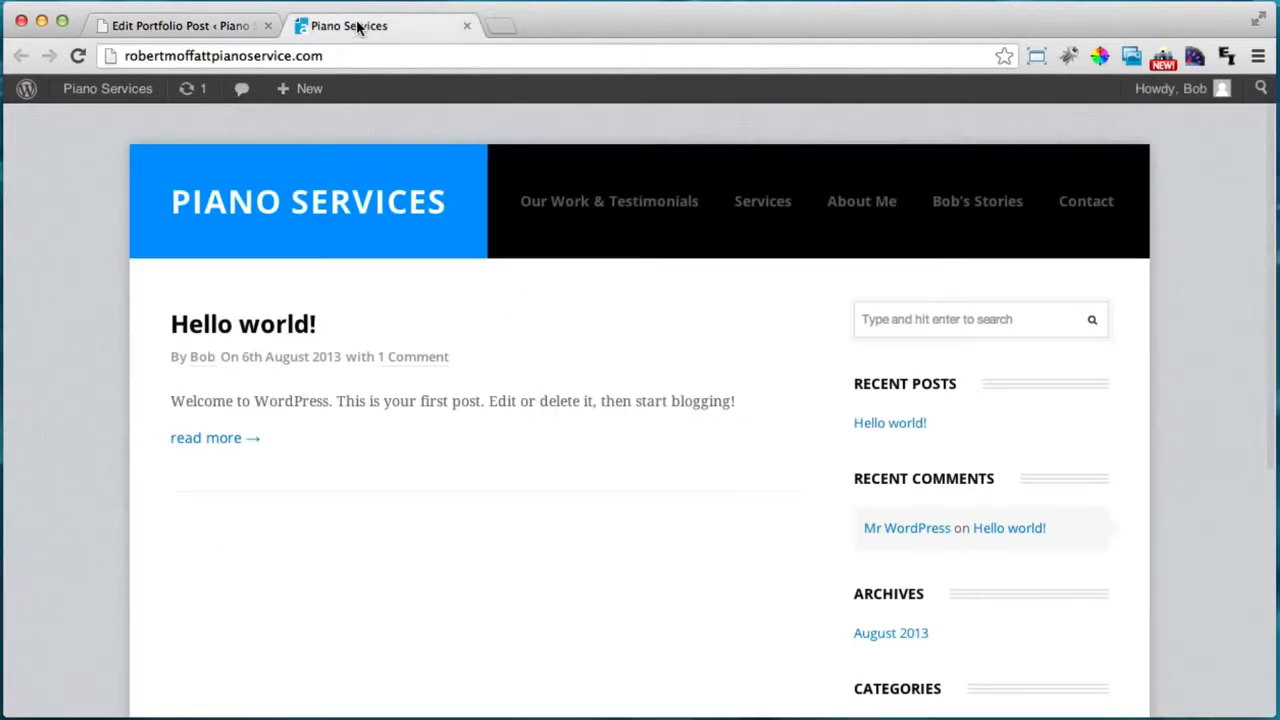
pyautogui.click(587, 213)
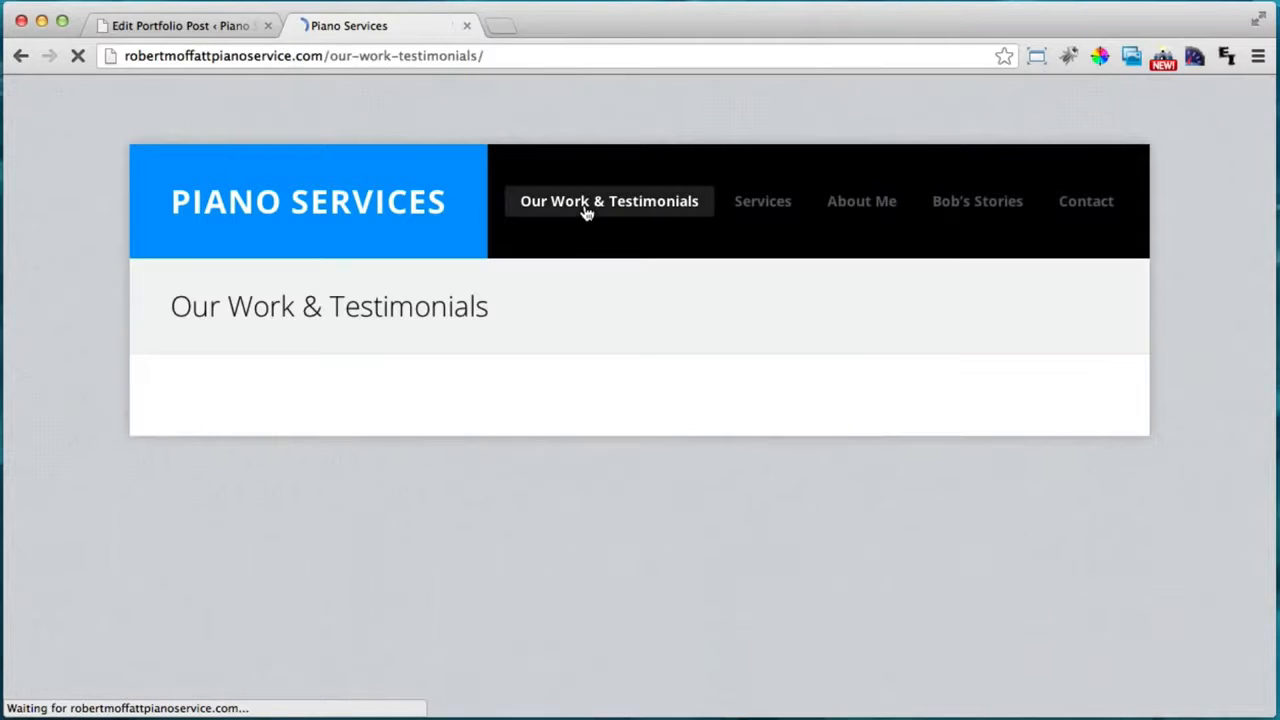
pyautogui.scroll(-2, 575, 240)
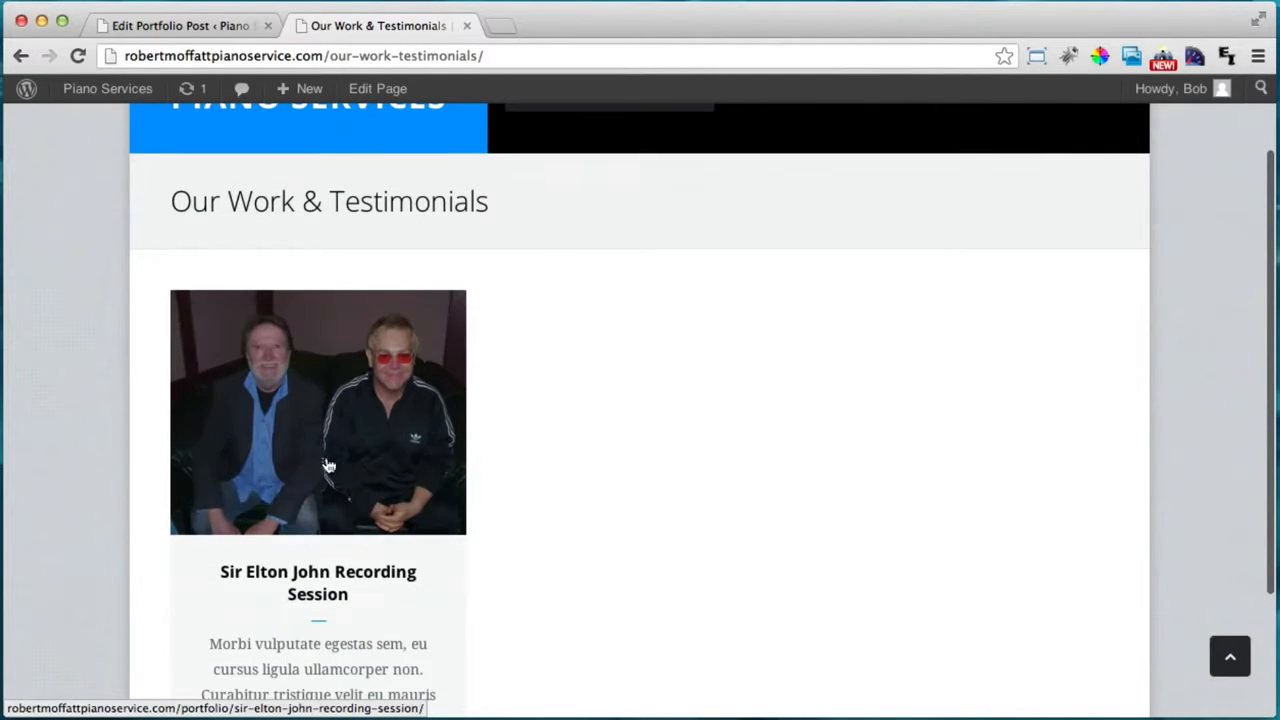
pyautogui.scroll(-3, 700, 380)
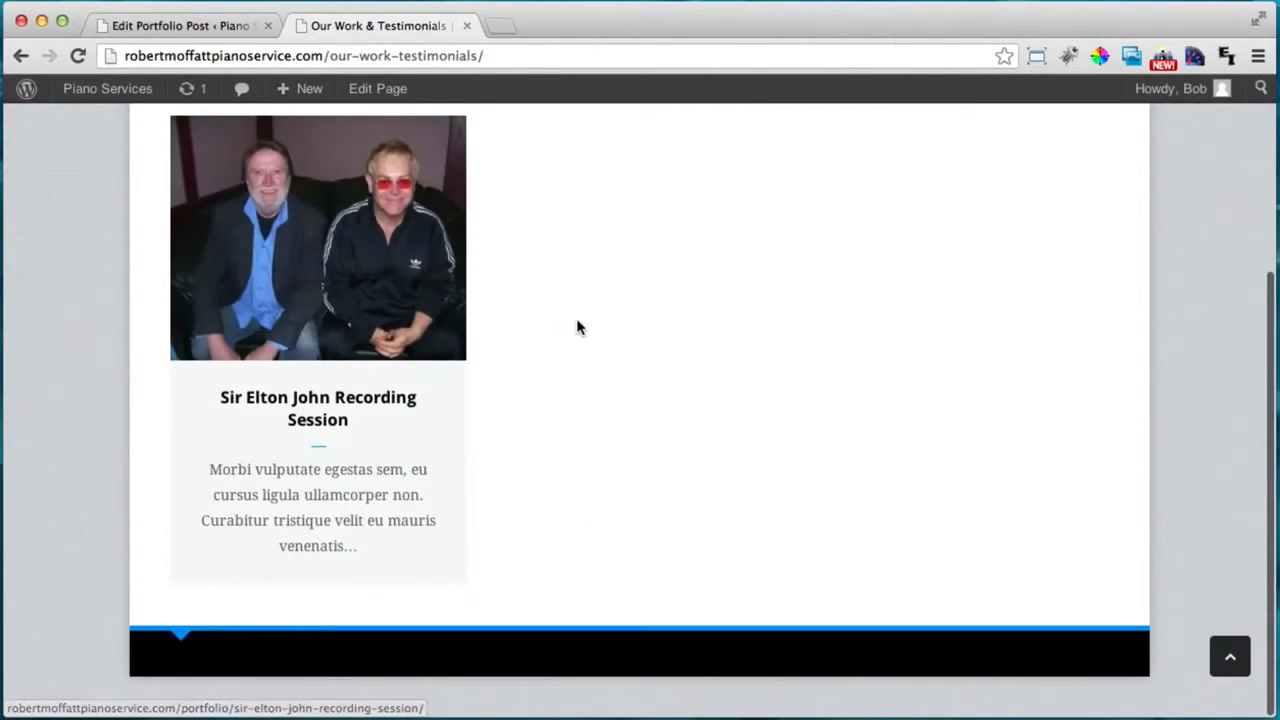
pyautogui.scroll(2, 577, 325)
pyautogui.scroll(-2, 620, 357)
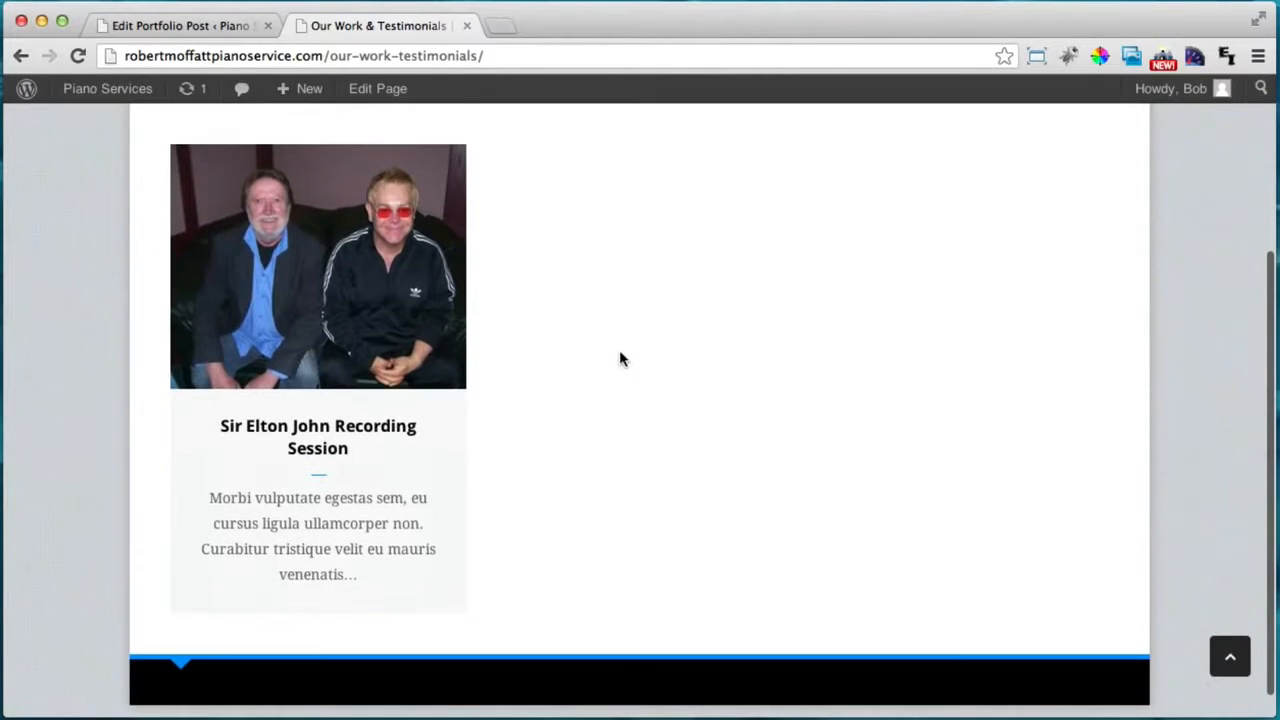
# - Expand the Sir Elton John Recording Session item, inspect its quote, and return to the post editor
pyautogui.click(334, 279)
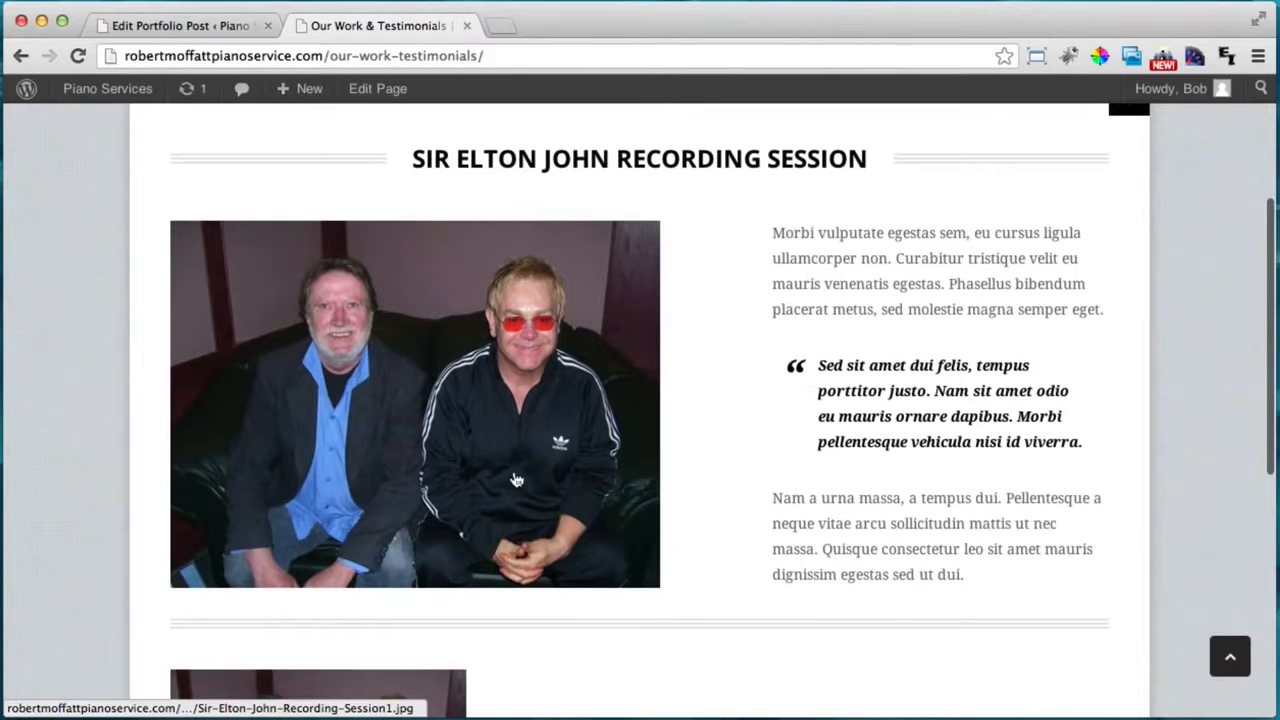
pyautogui.moveTo(818, 360); pyautogui.dragTo(1078, 448)
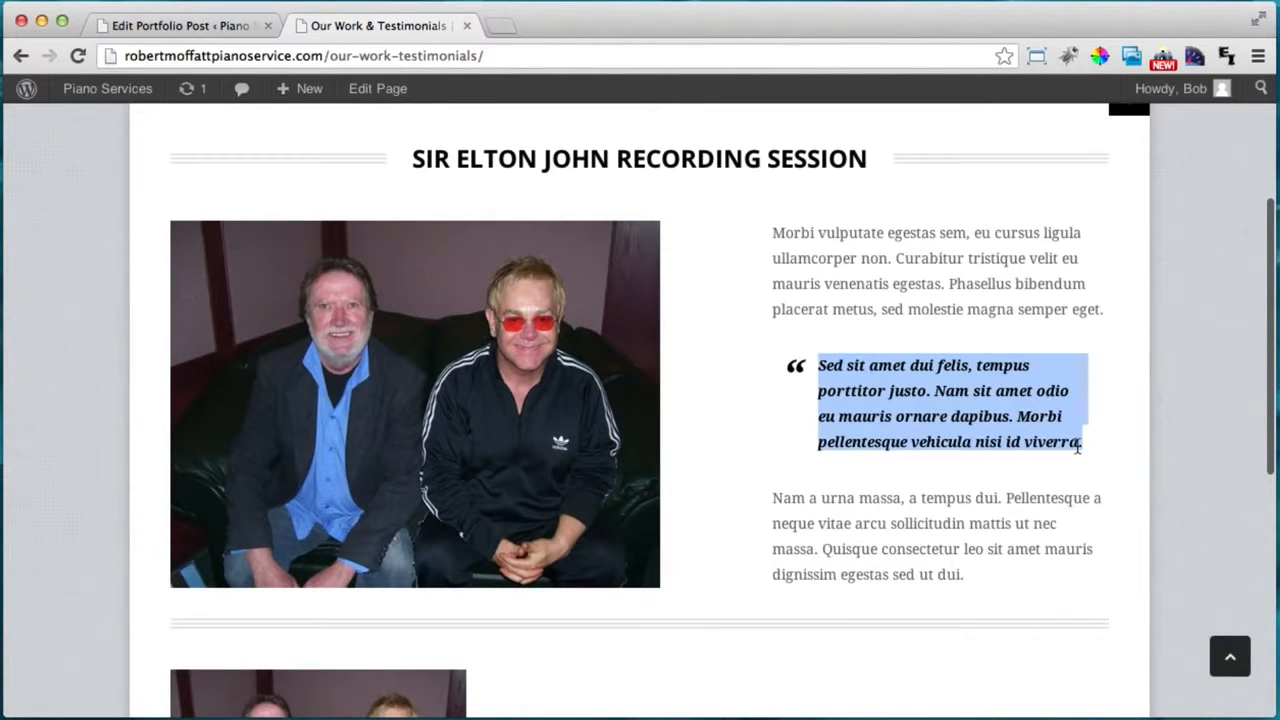
pyautogui.click(1048, 438)
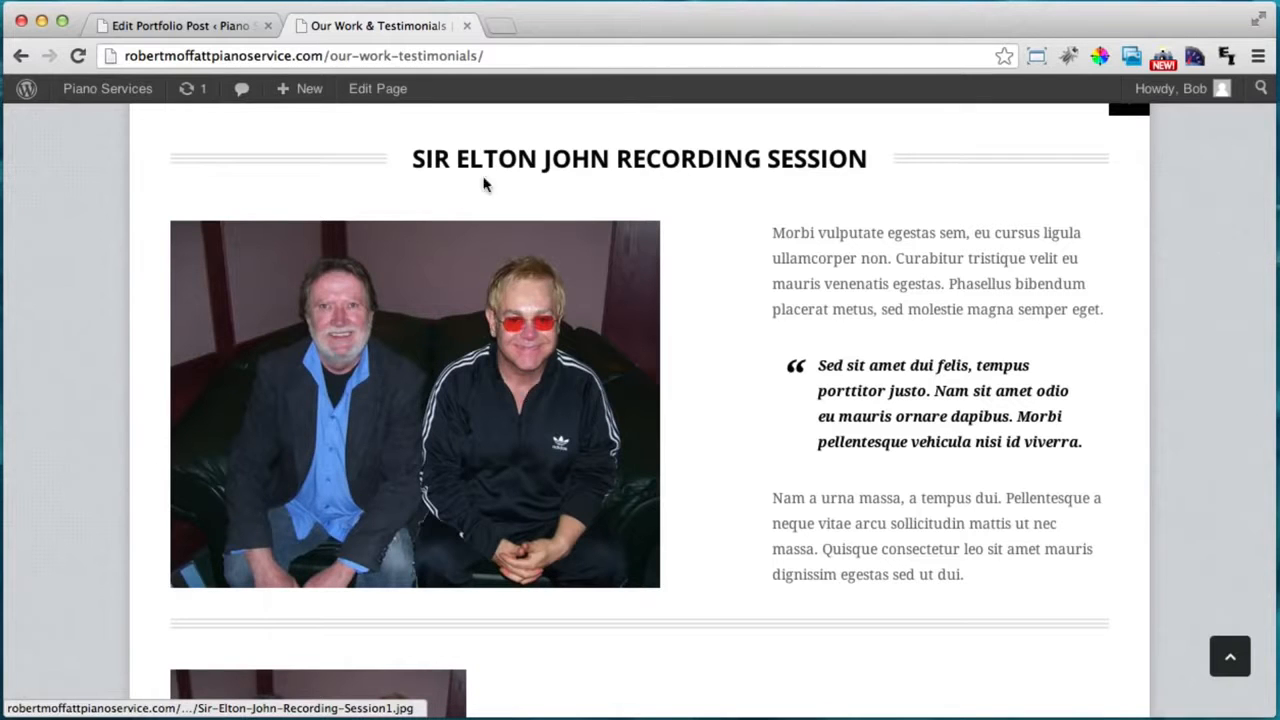
pyautogui.scroll(2, 780, 330)
pyautogui.scroll(-5, 829, 337)
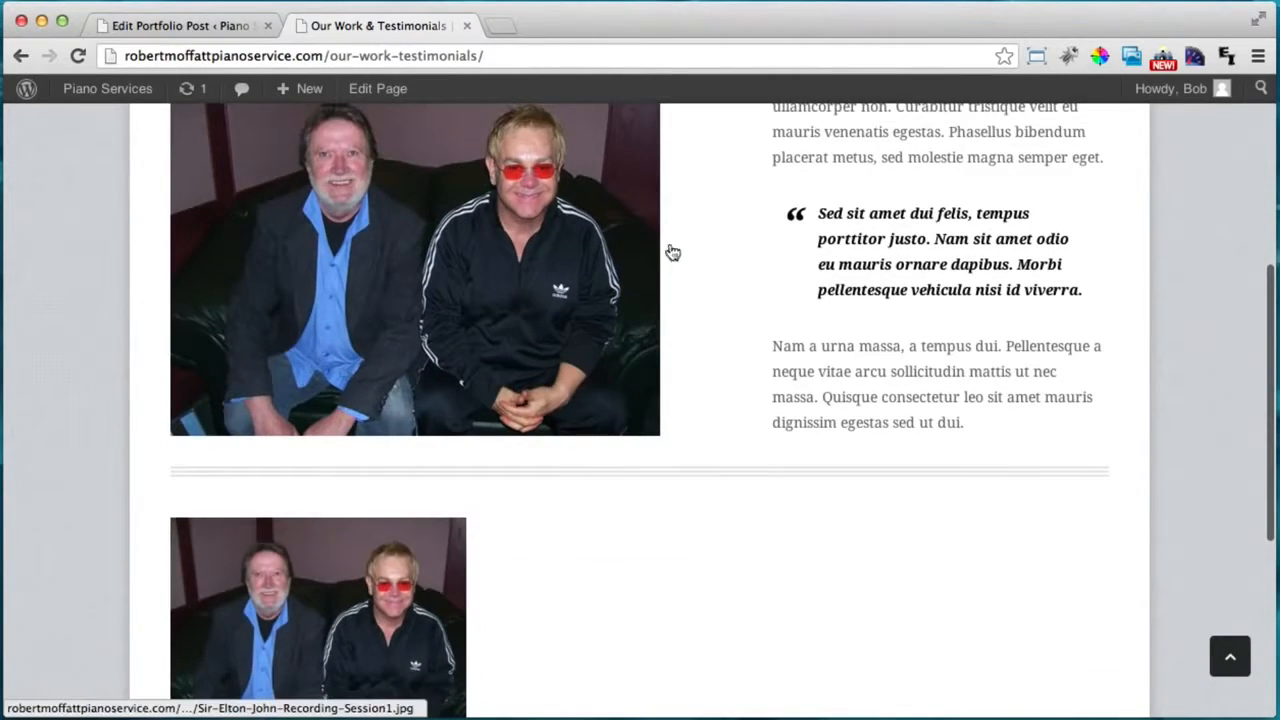
pyautogui.scroll(5, 651, 303)
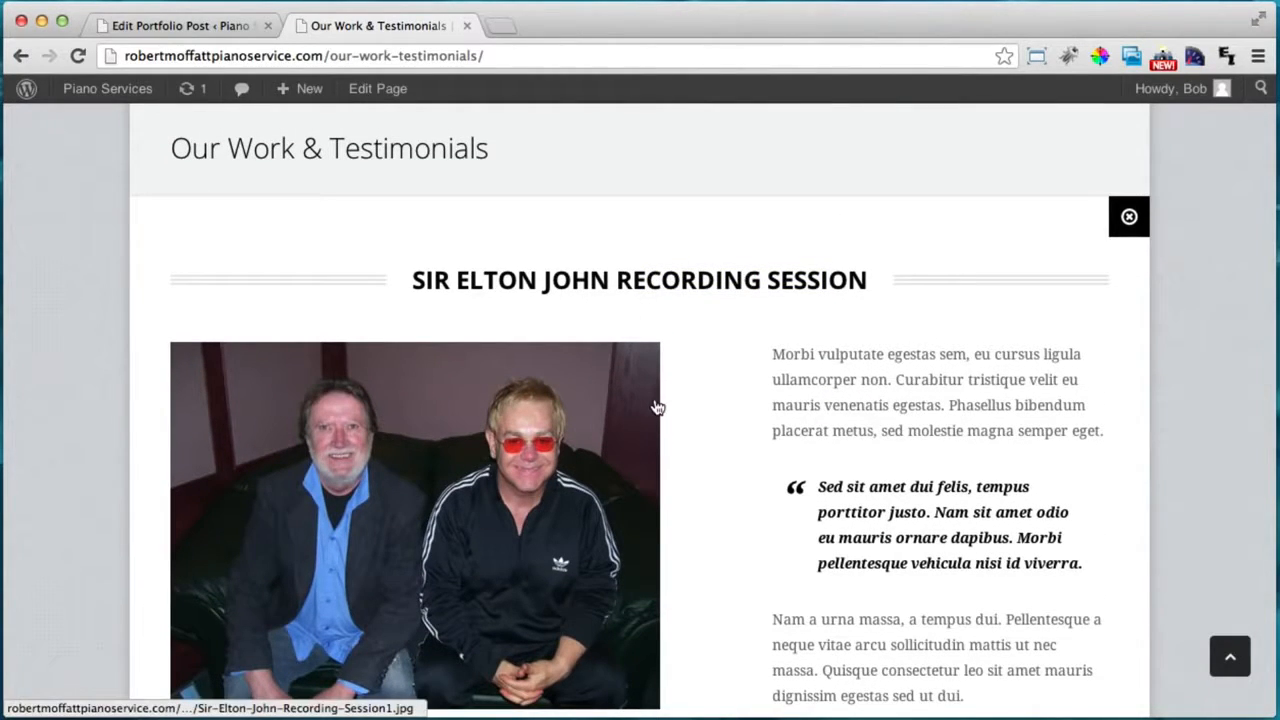
pyautogui.click(190, 25)
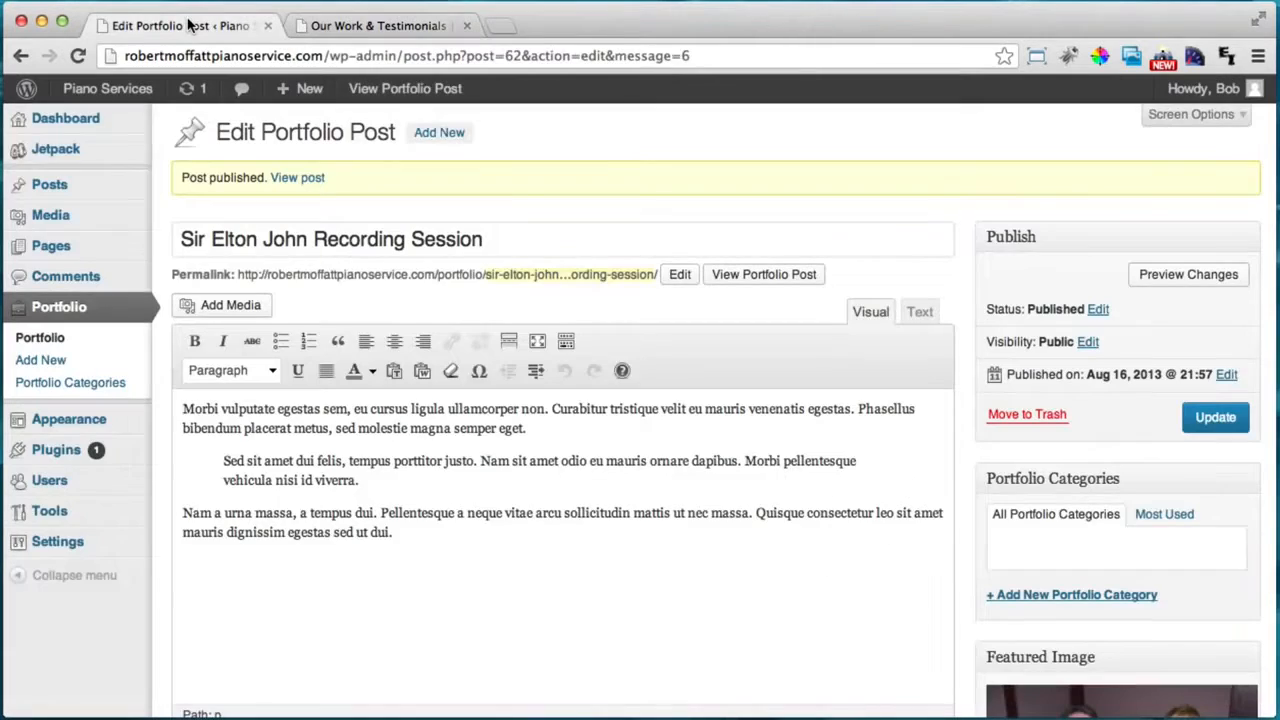
# - Save Settings > Permalinks again with Post name kept, then switch to the live page tab
pyautogui.moveTo(72, 425)
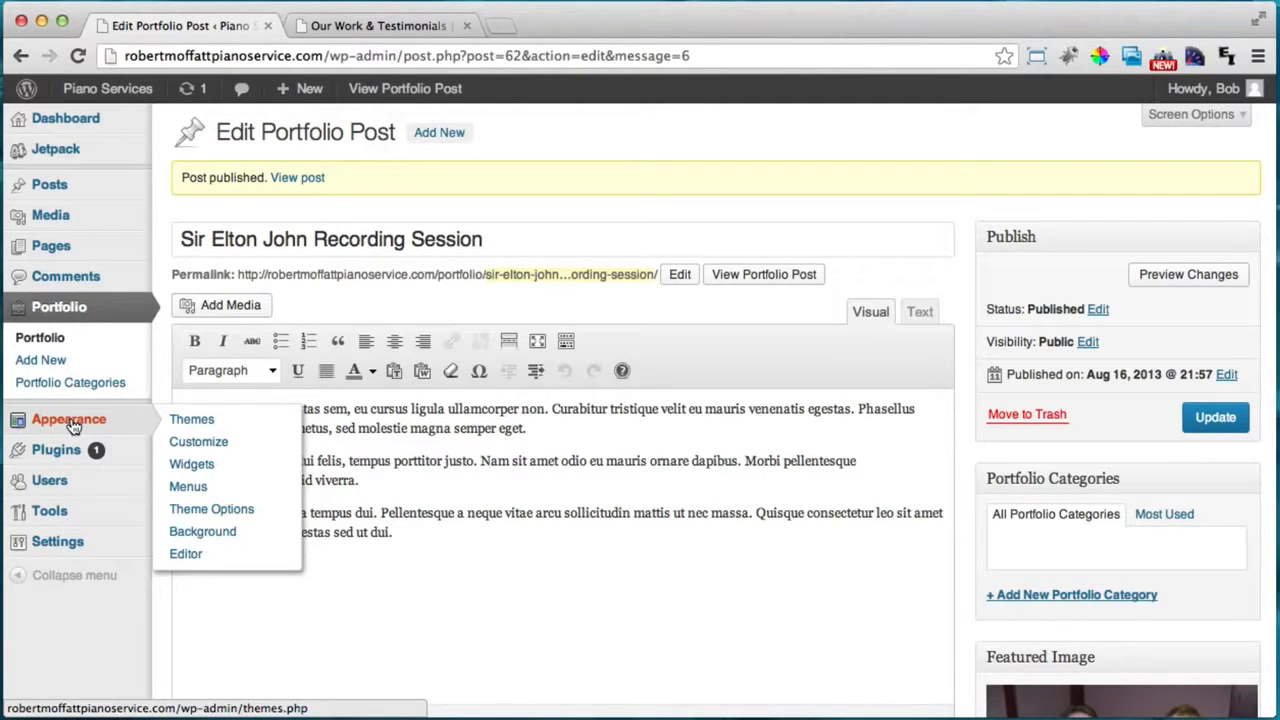
pyautogui.moveTo(88, 547)
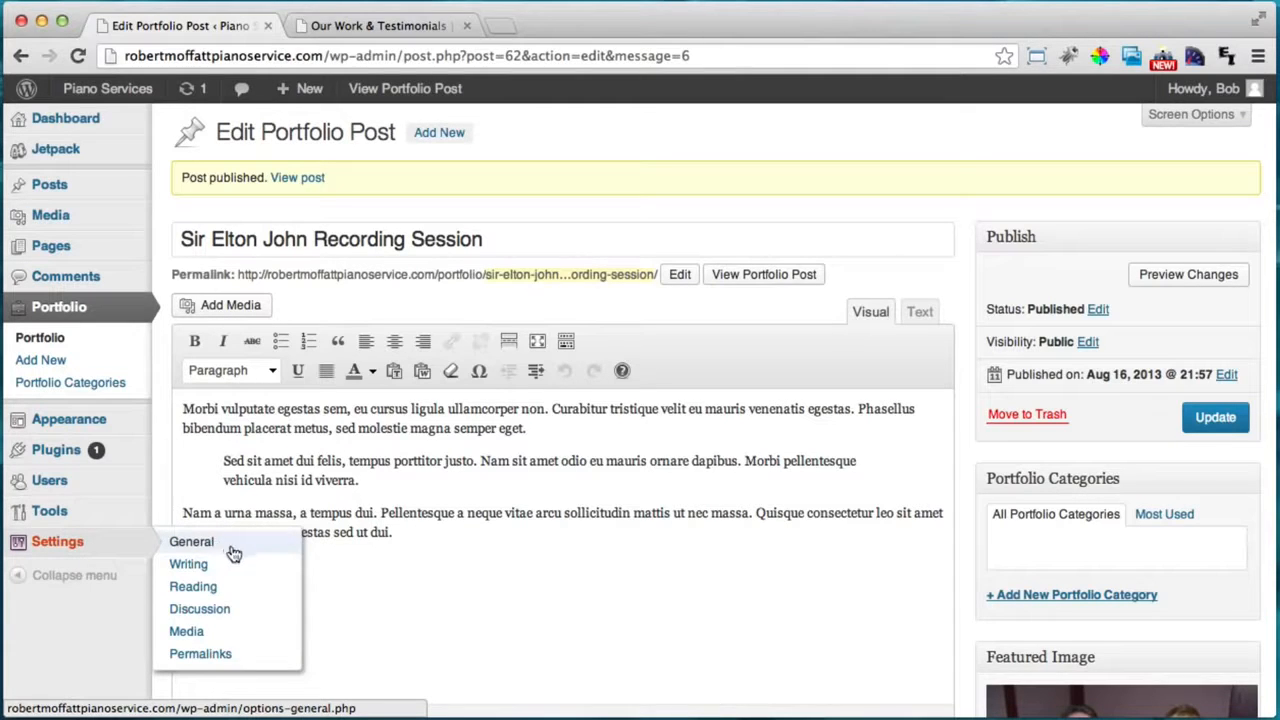
pyautogui.click(205, 655)
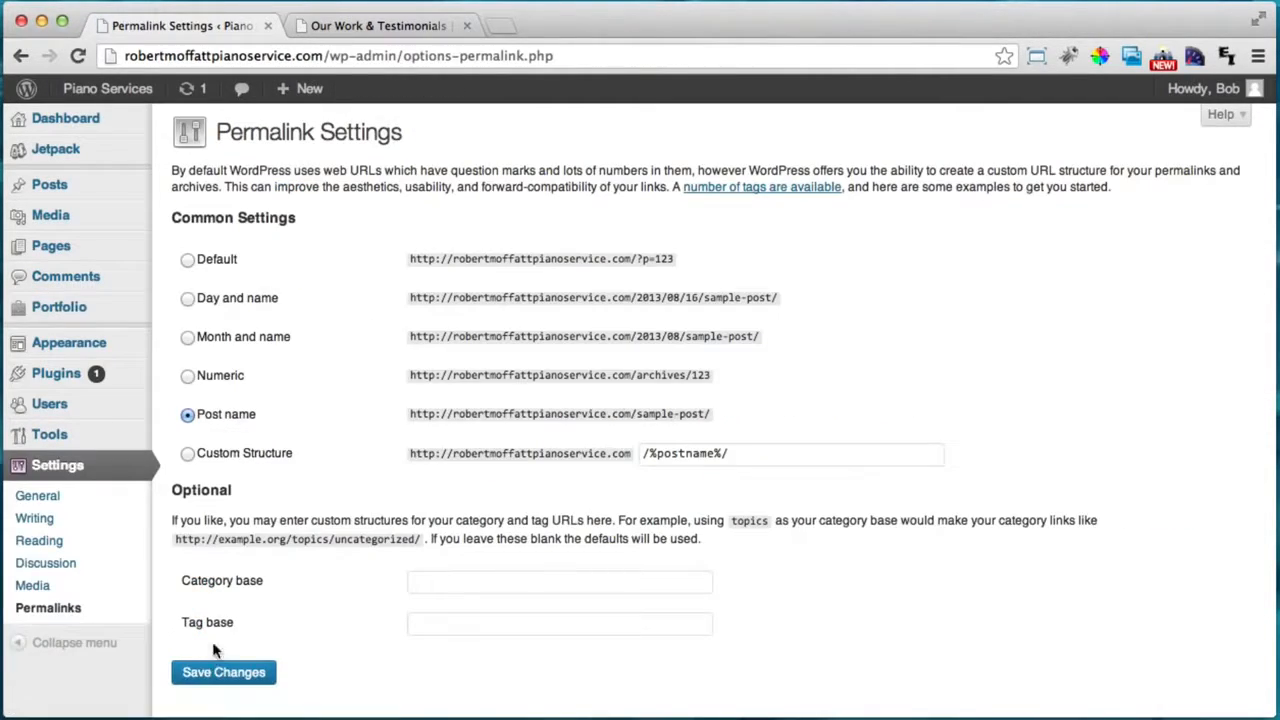
pyautogui.scroll(-2, 270, 597)
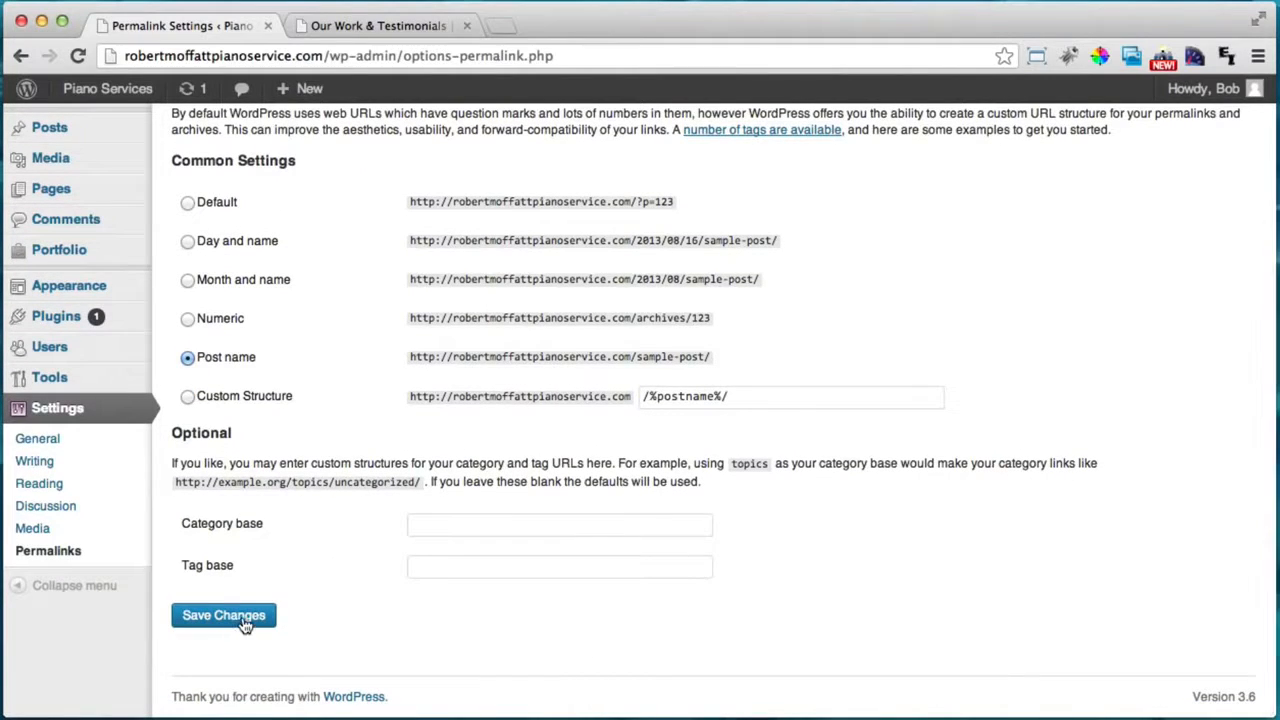
pyautogui.click(228, 615)
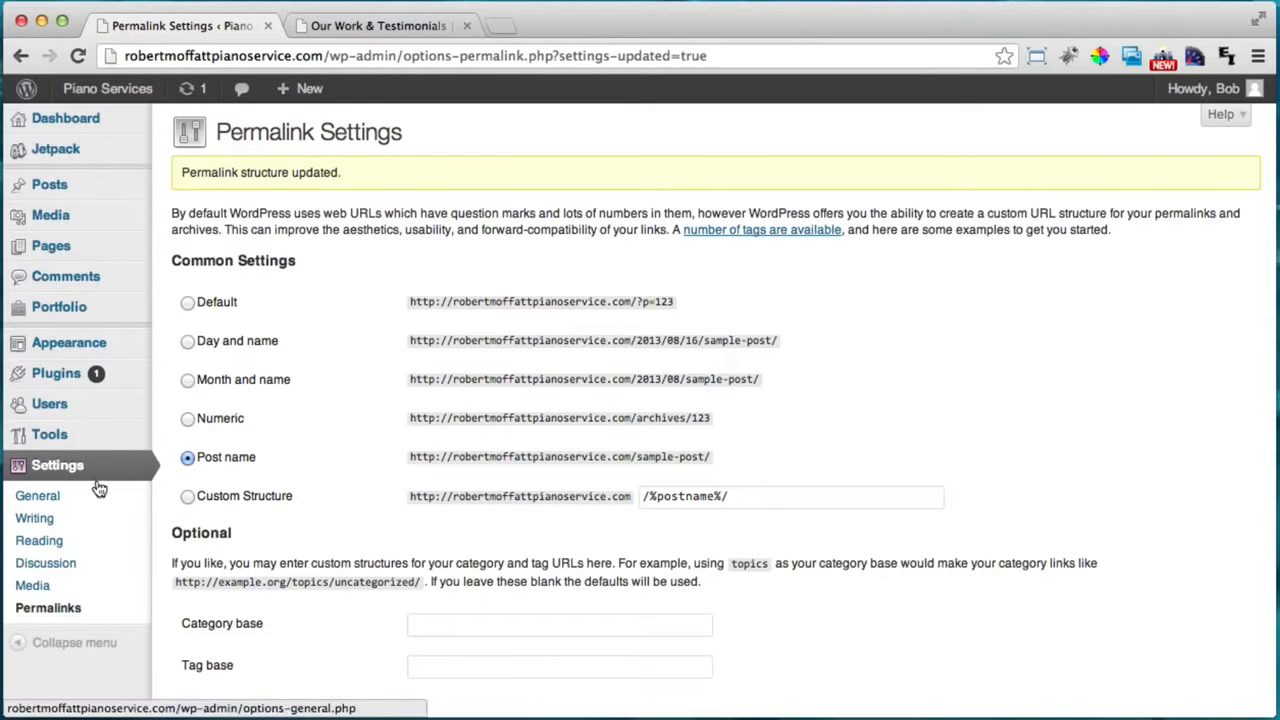
pyautogui.moveTo(87, 328)
pyautogui.click(380, 26)
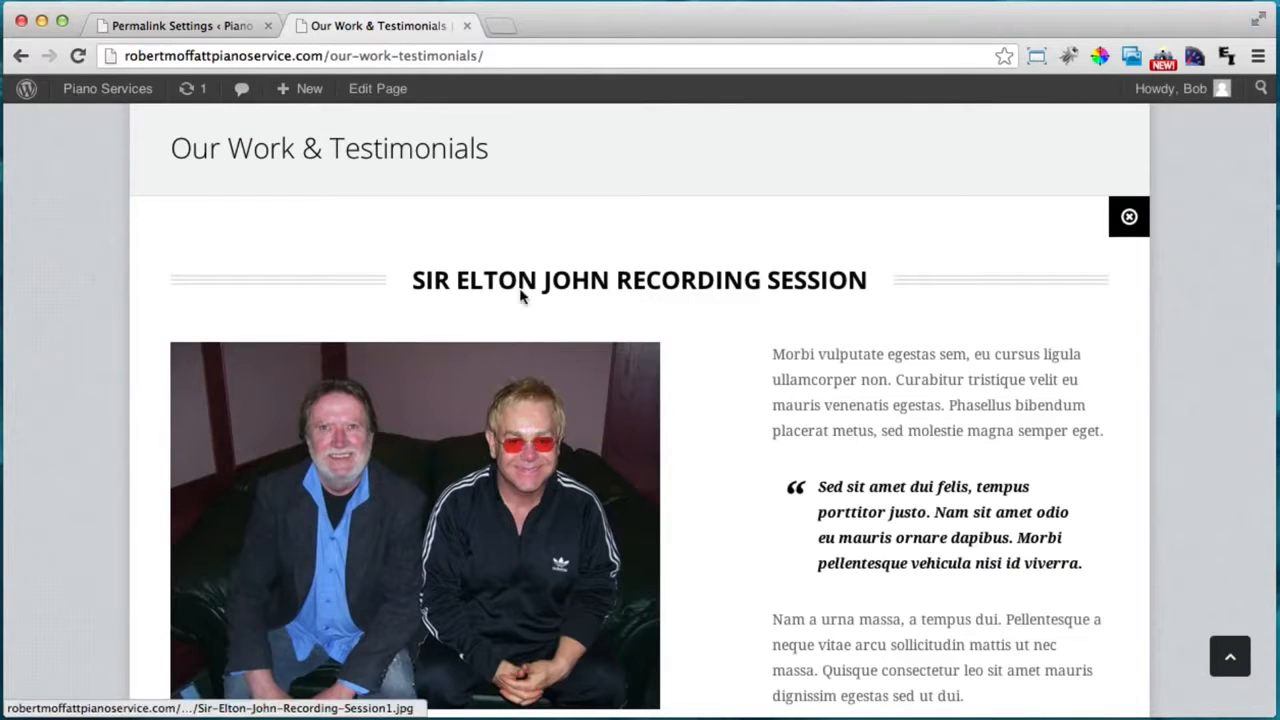
# - Open the admin Portfolio list, then switch to the Our Work & Testimonials tab
pyautogui.click(174, 24)
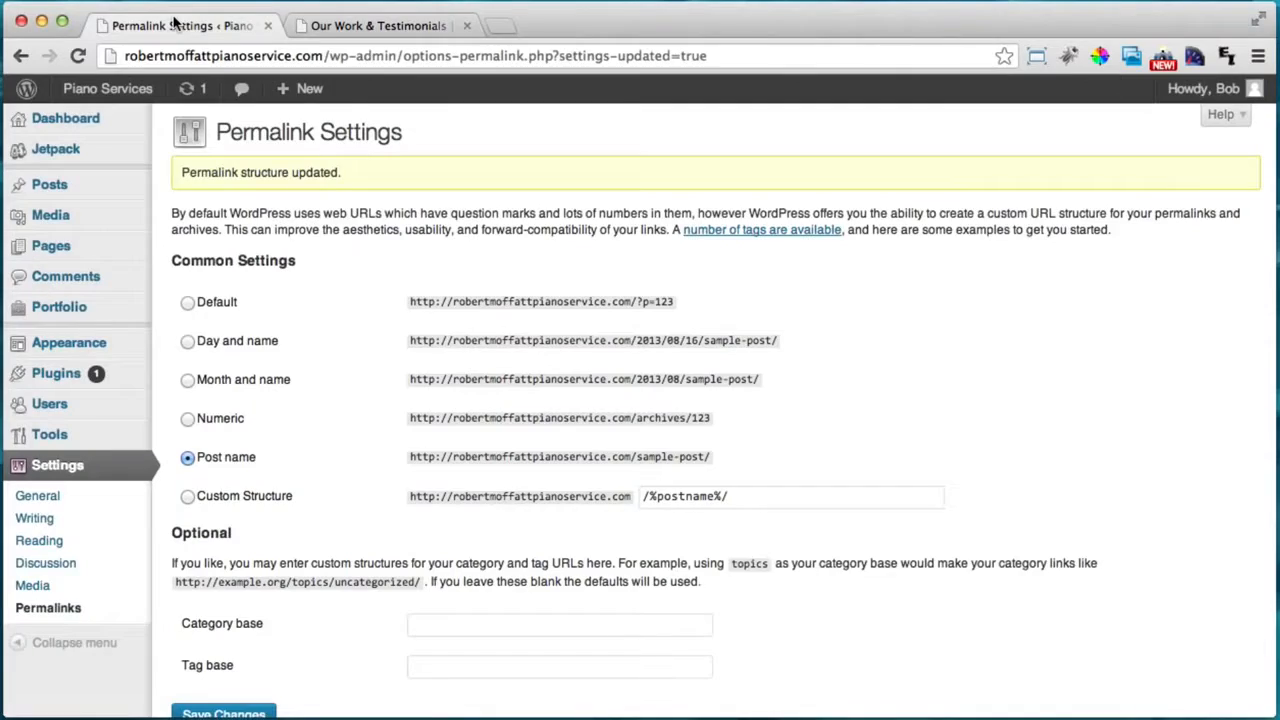
pyautogui.click(85, 316)
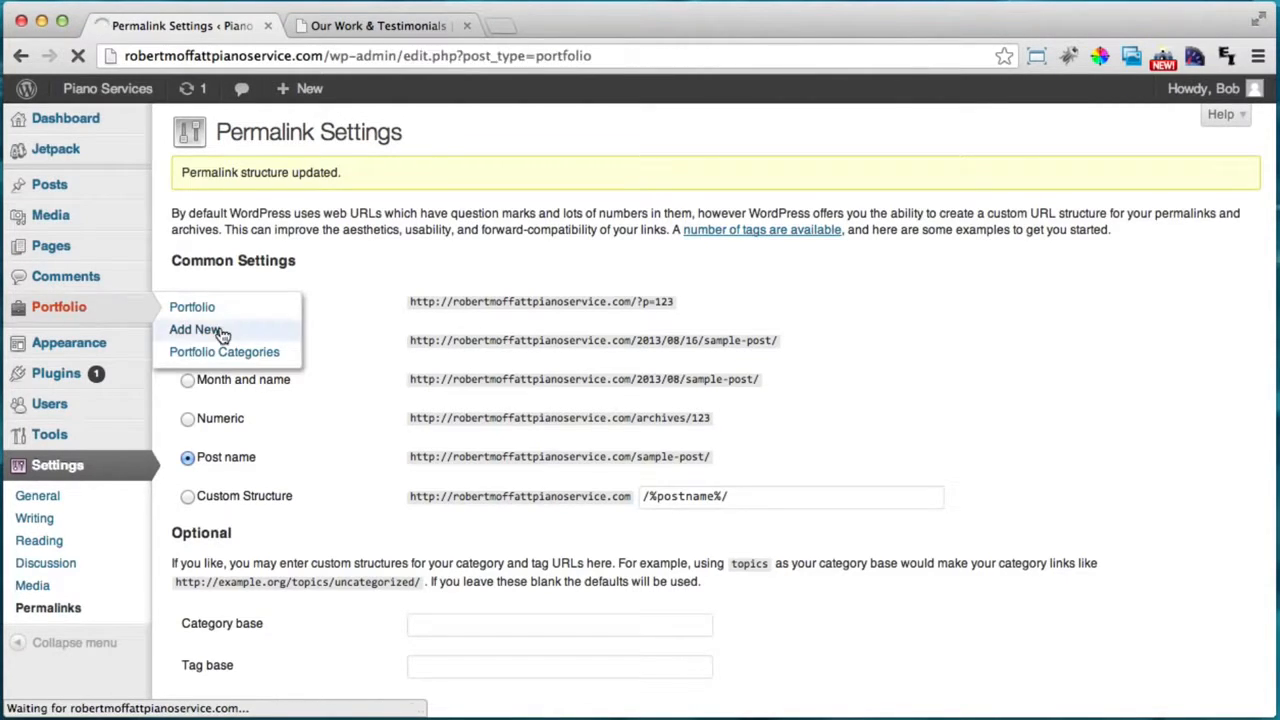
pyautogui.click(368, 27)
pyautogui.scroll(-5, 815, 235)
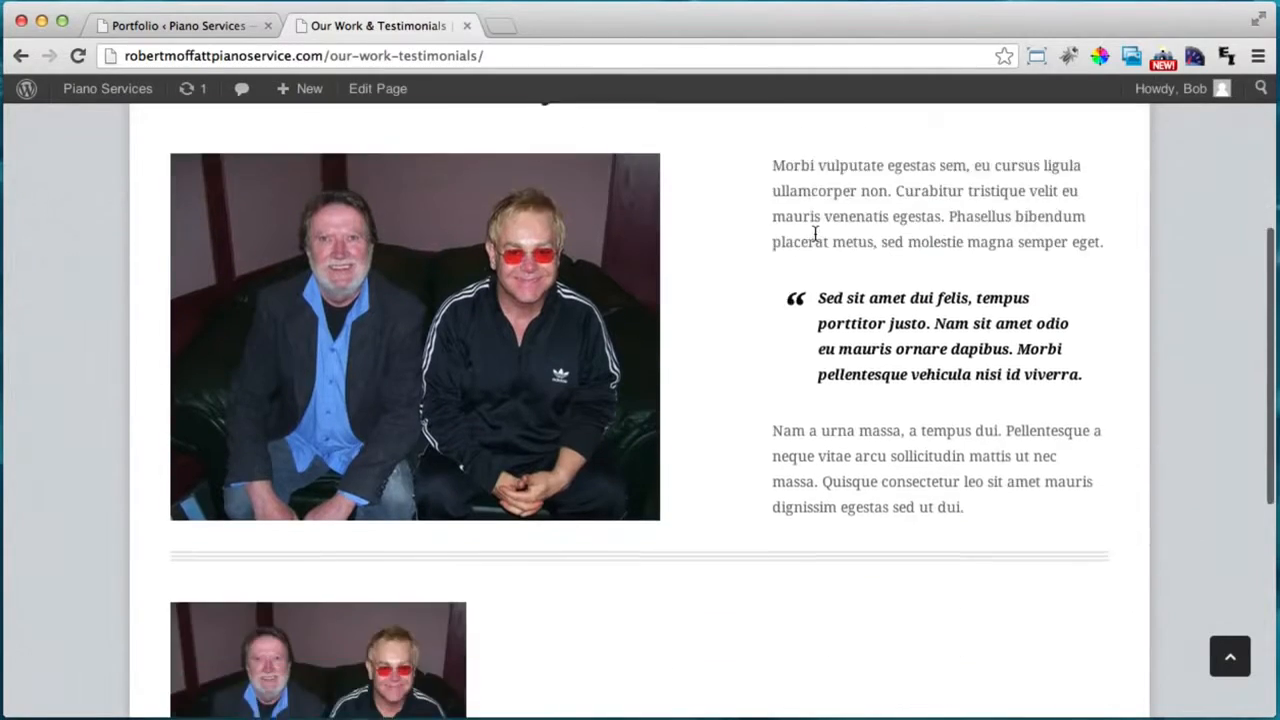
pyautogui.scroll(-1, 816, 242)
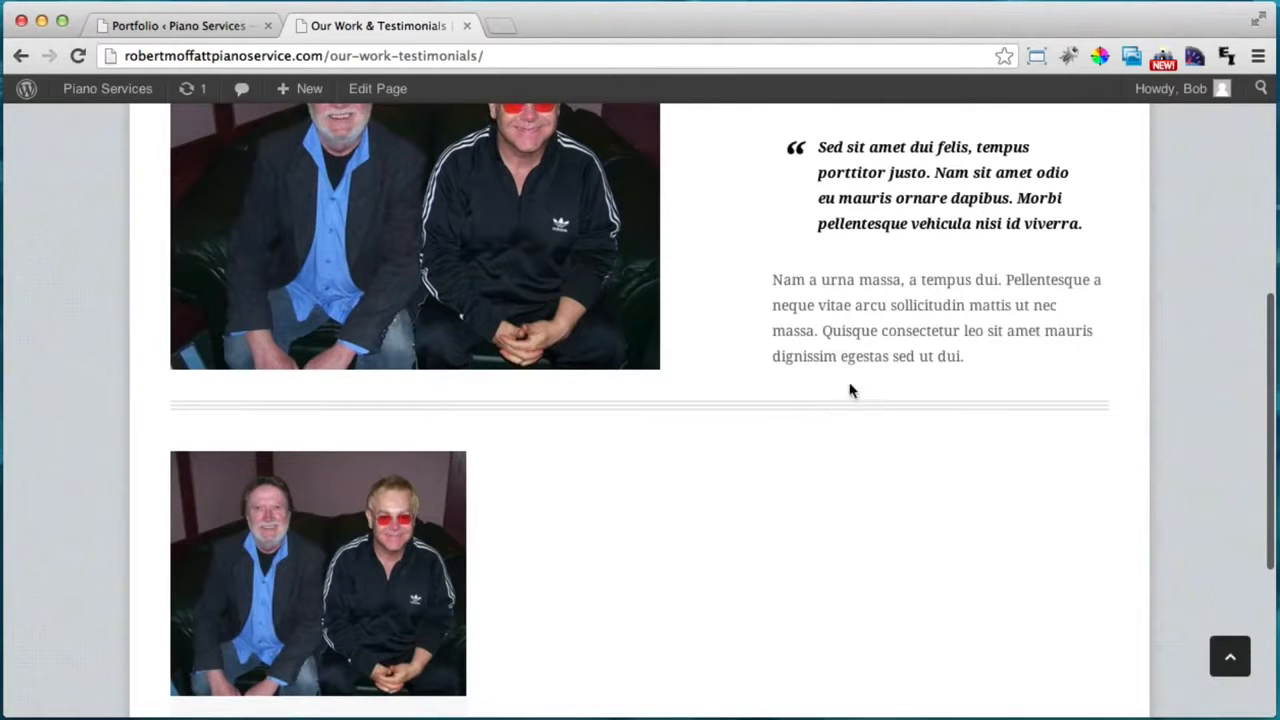
pyautogui.scroll(5, 926, 409)
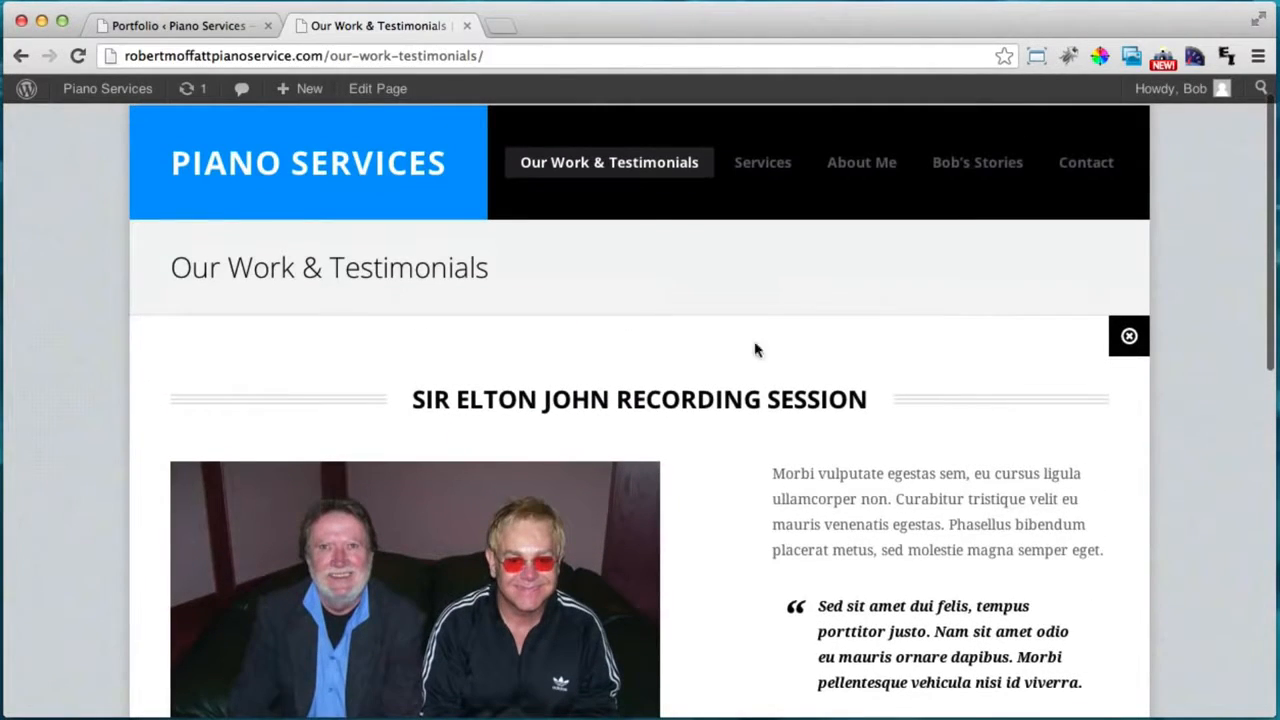
# - Reload Our Work & Testimonials, expand the recording-session item, then return to the Portfolio list
pyautogui.click(627, 177)
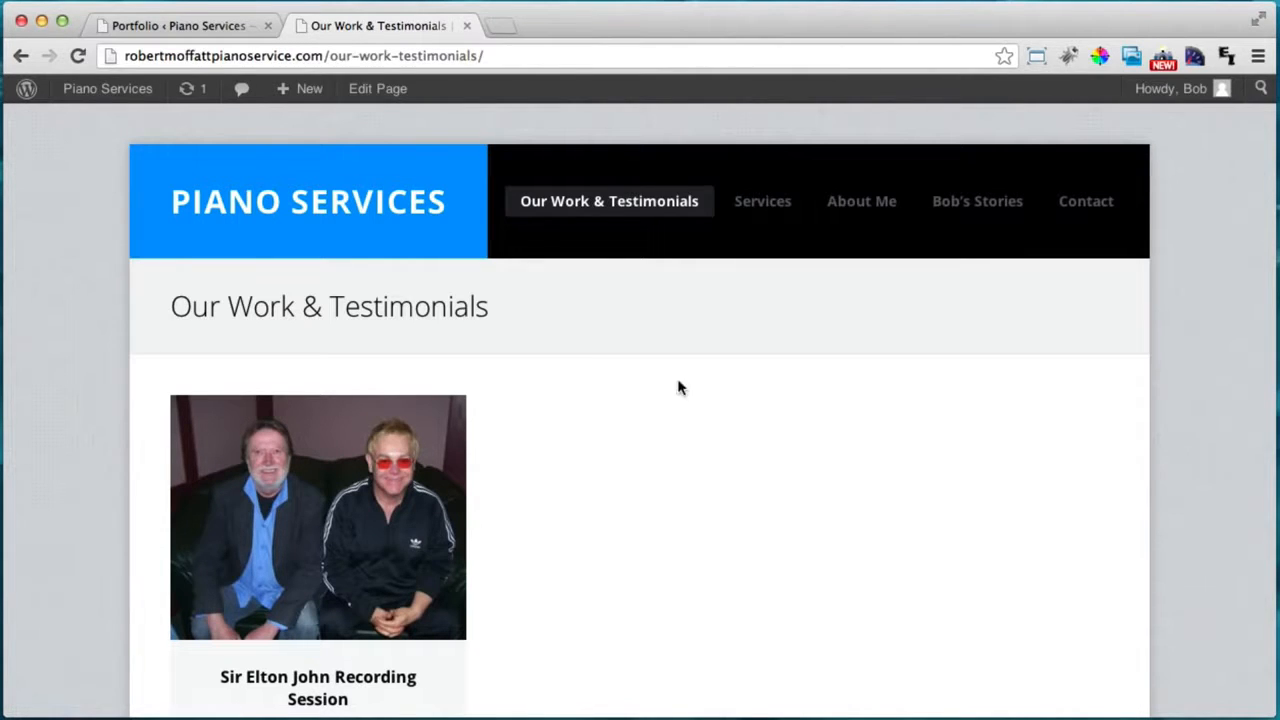
pyautogui.scroll(-3, 635, 505)
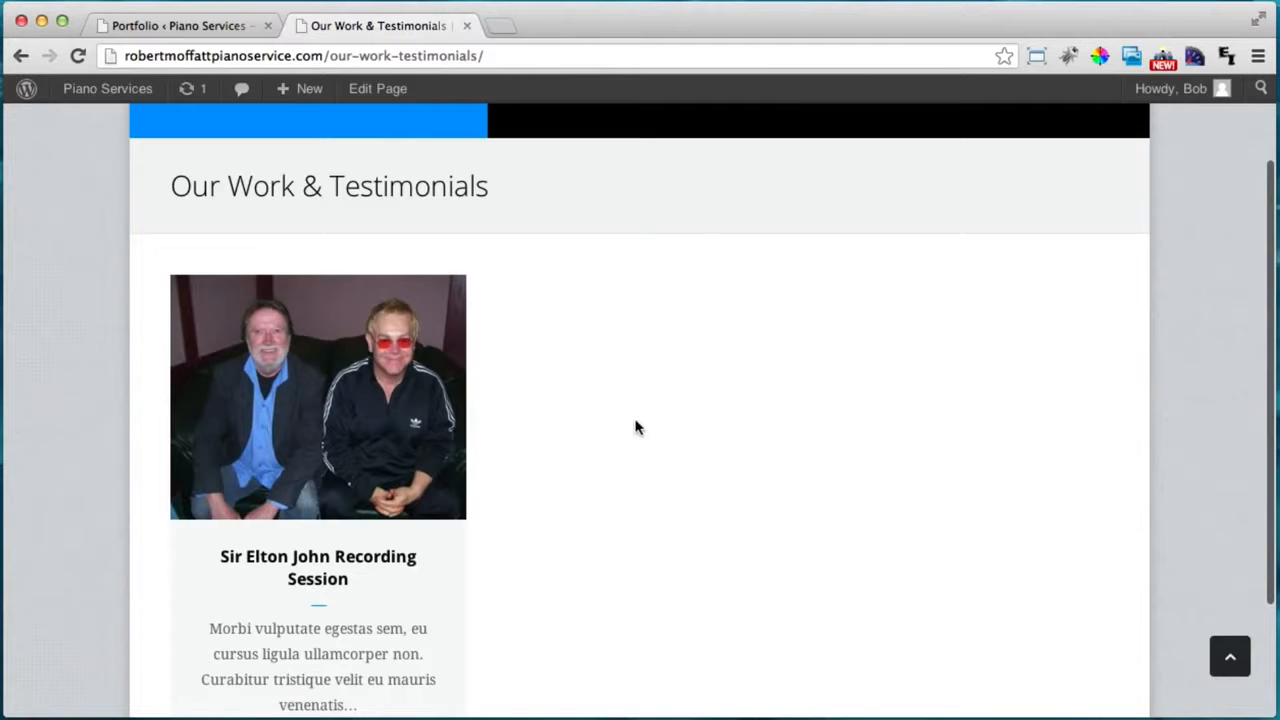
pyautogui.scroll(3, 650, 425)
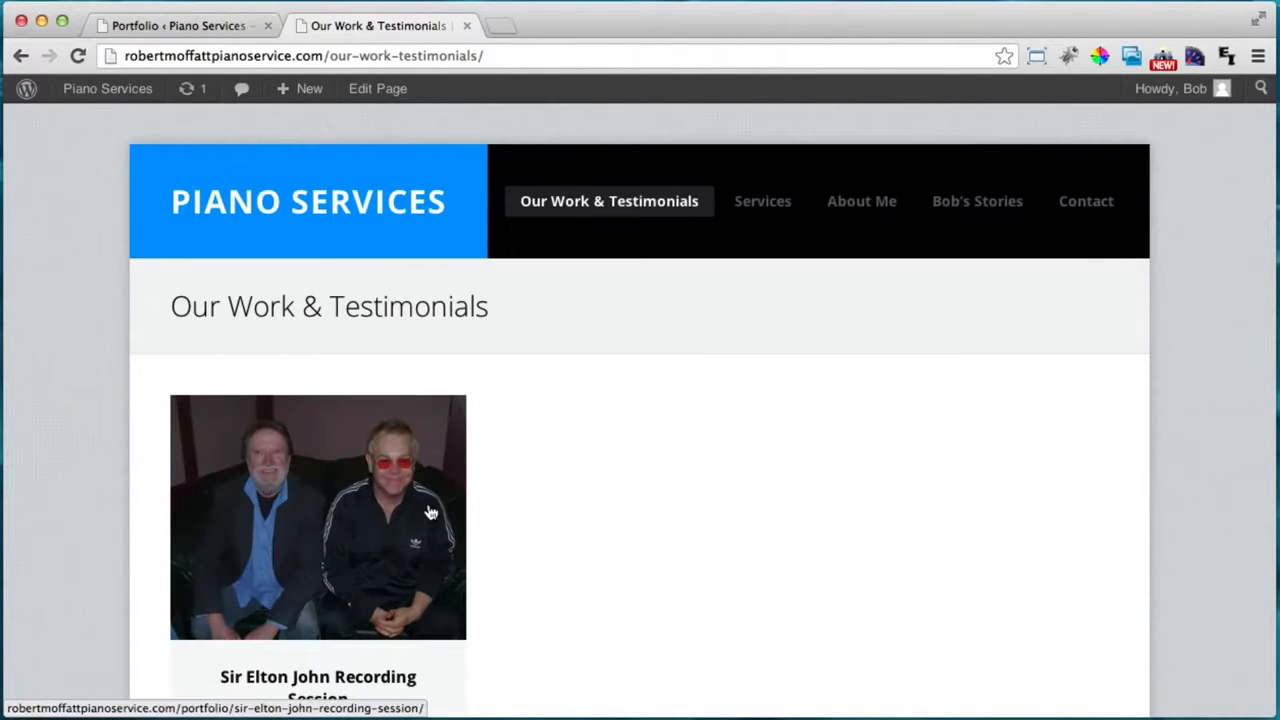
pyautogui.click(405, 442)
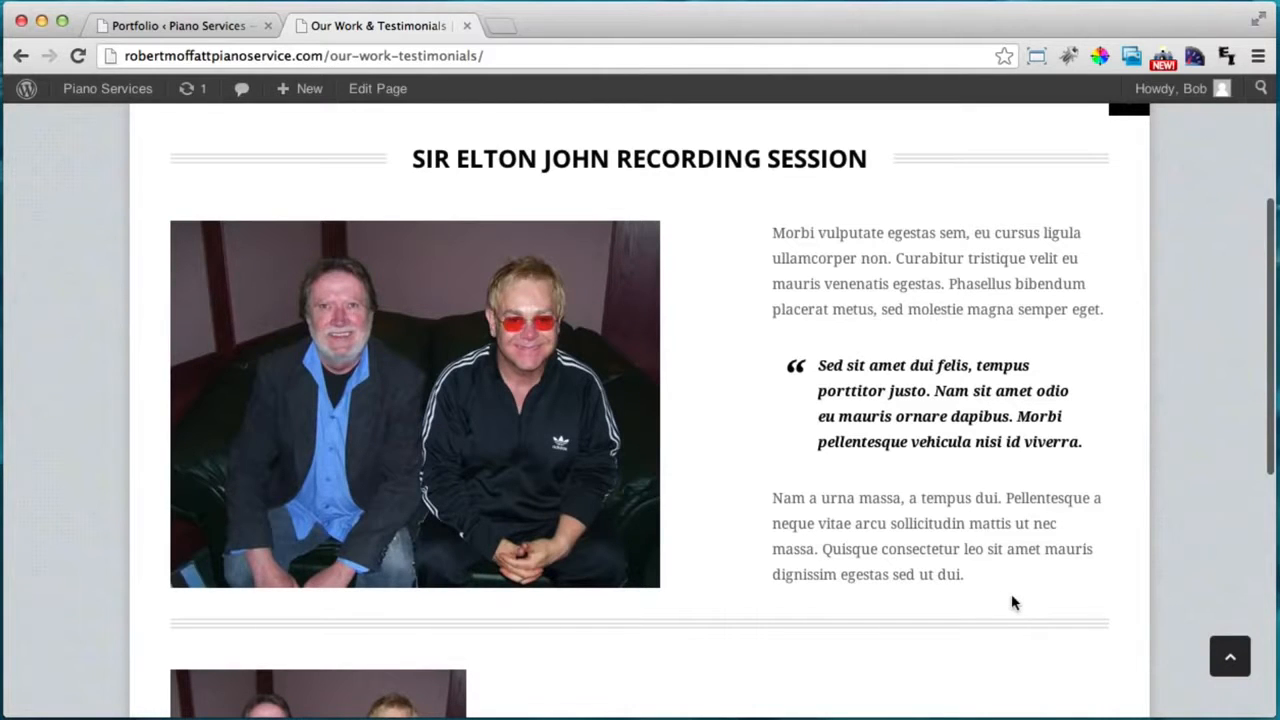
pyautogui.scroll(4, 1010, 602)
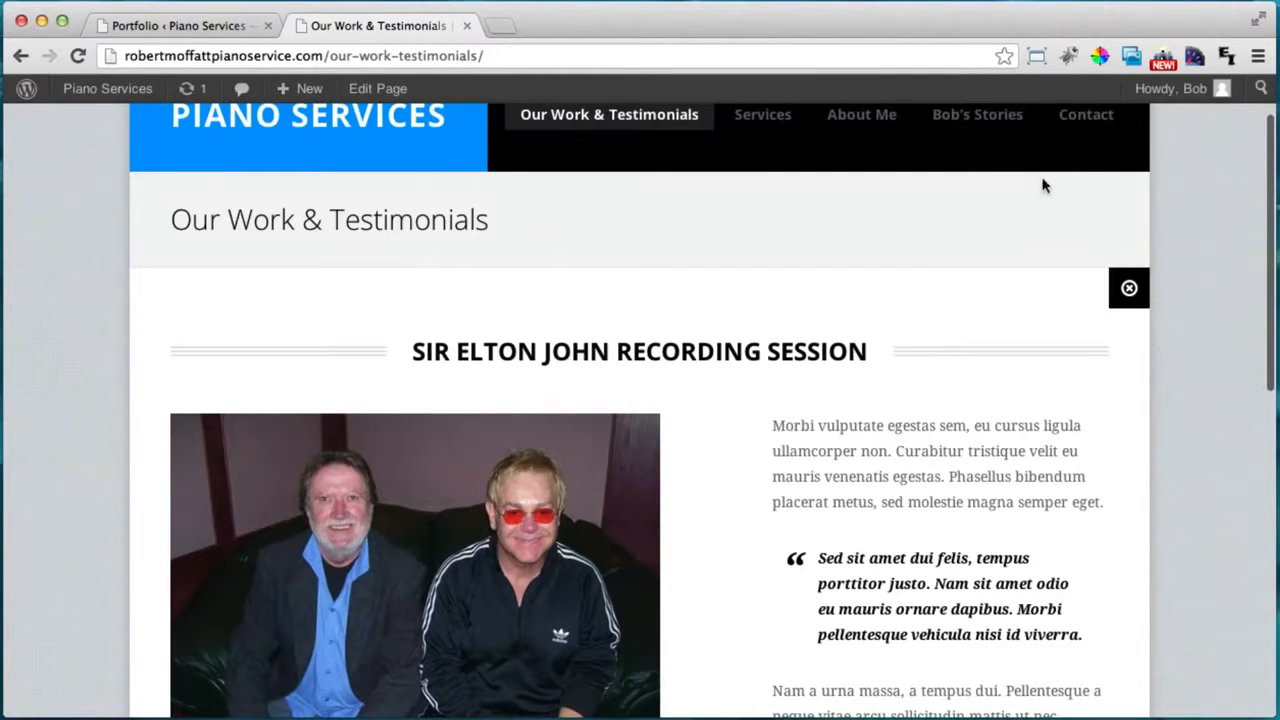
pyautogui.click(176, 26)
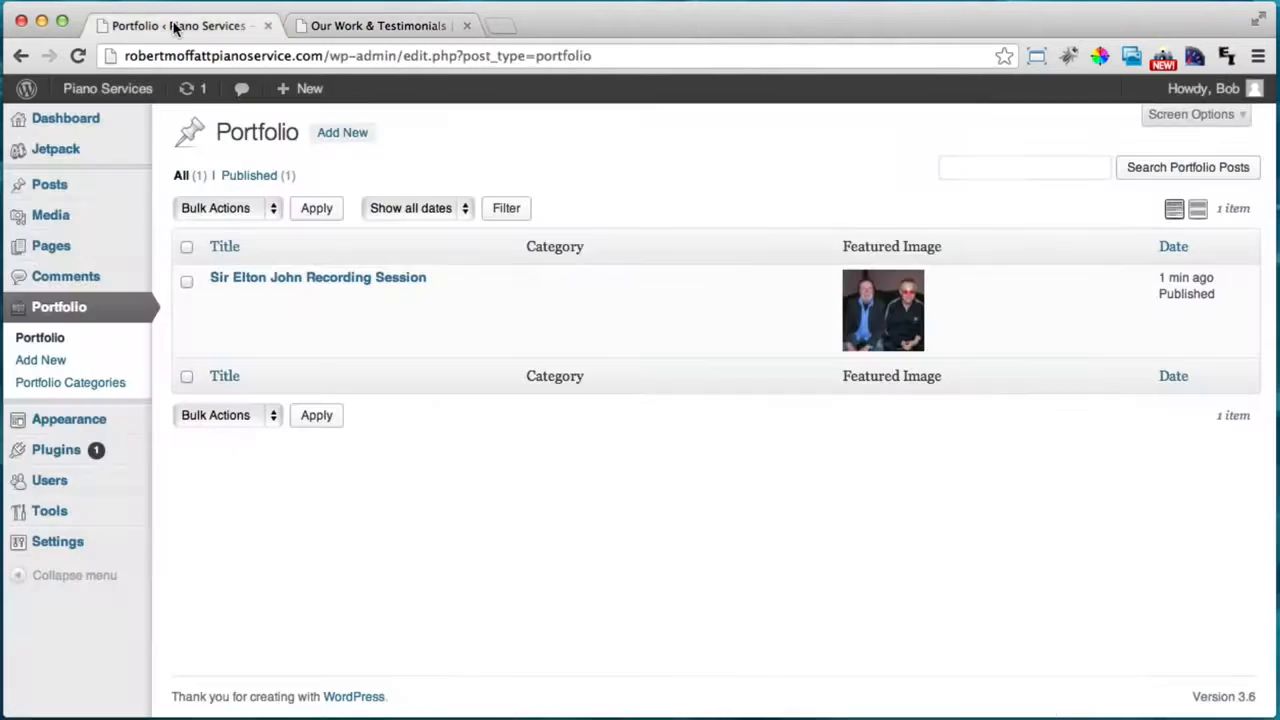
# - Open the Sir Elton John Recording Session post and highlight the [button url="/contact"] and [/button] tags
pyautogui.click(242, 279)
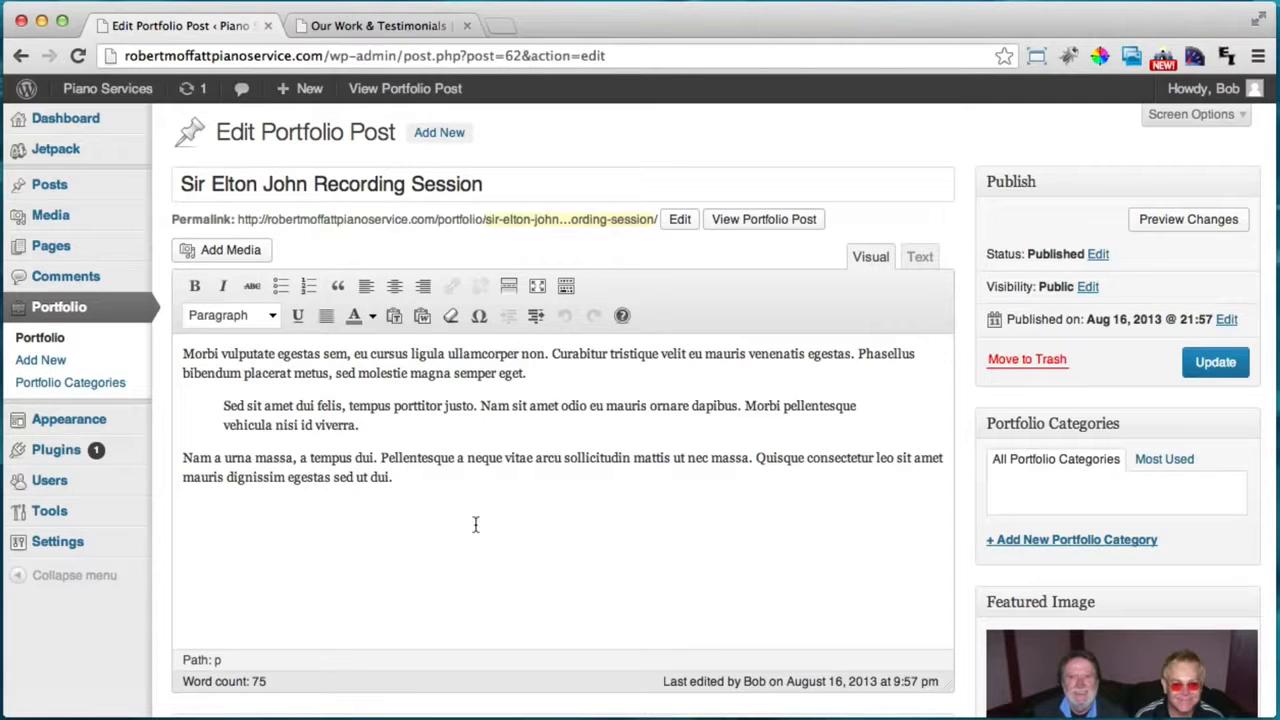
pyautogui.press('Return')
pyautogui.press('Return')
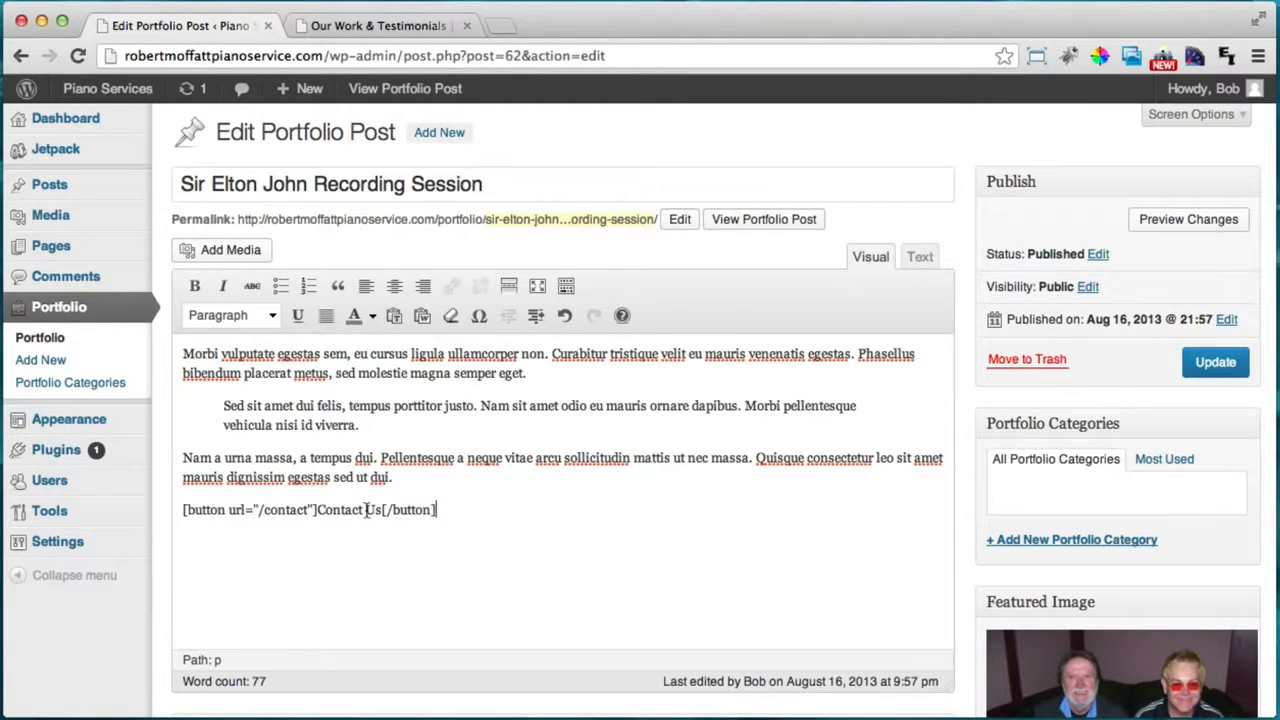
pyautogui.moveTo(319, 512); pyautogui.dragTo(180, 512)
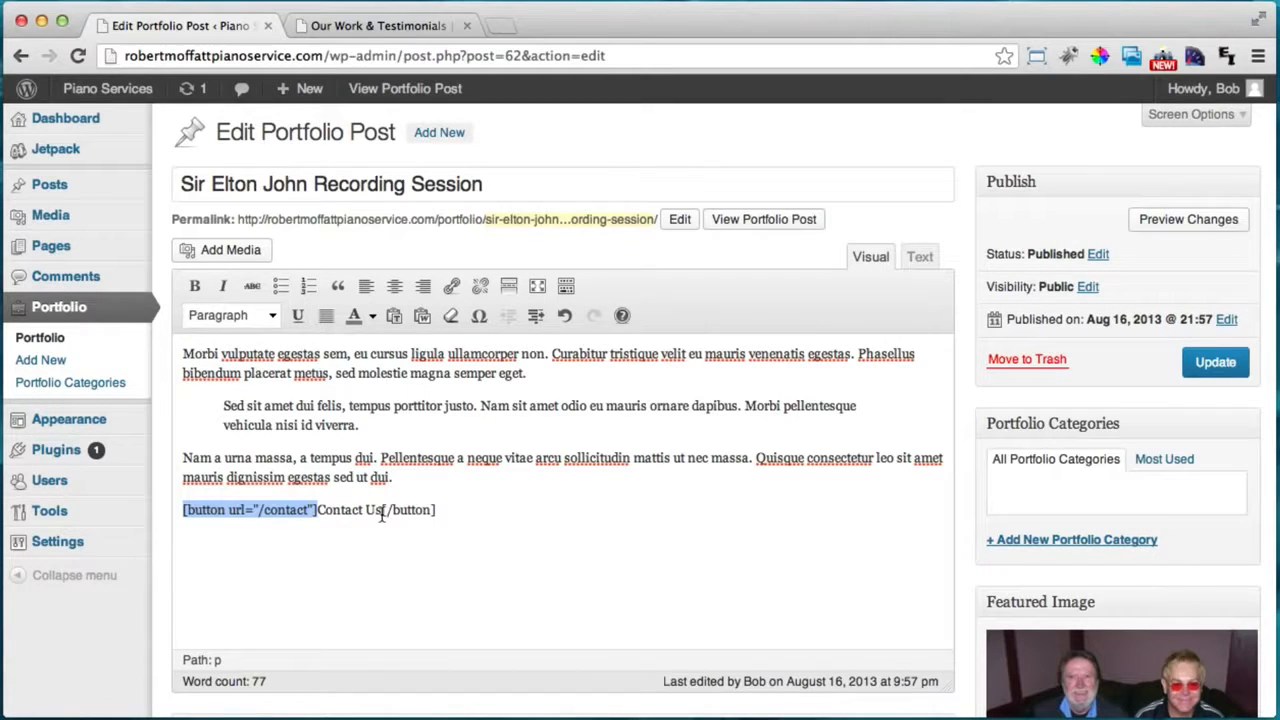
pyautogui.moveTo(381, 512); pyautogui.dragTo(467, 512)
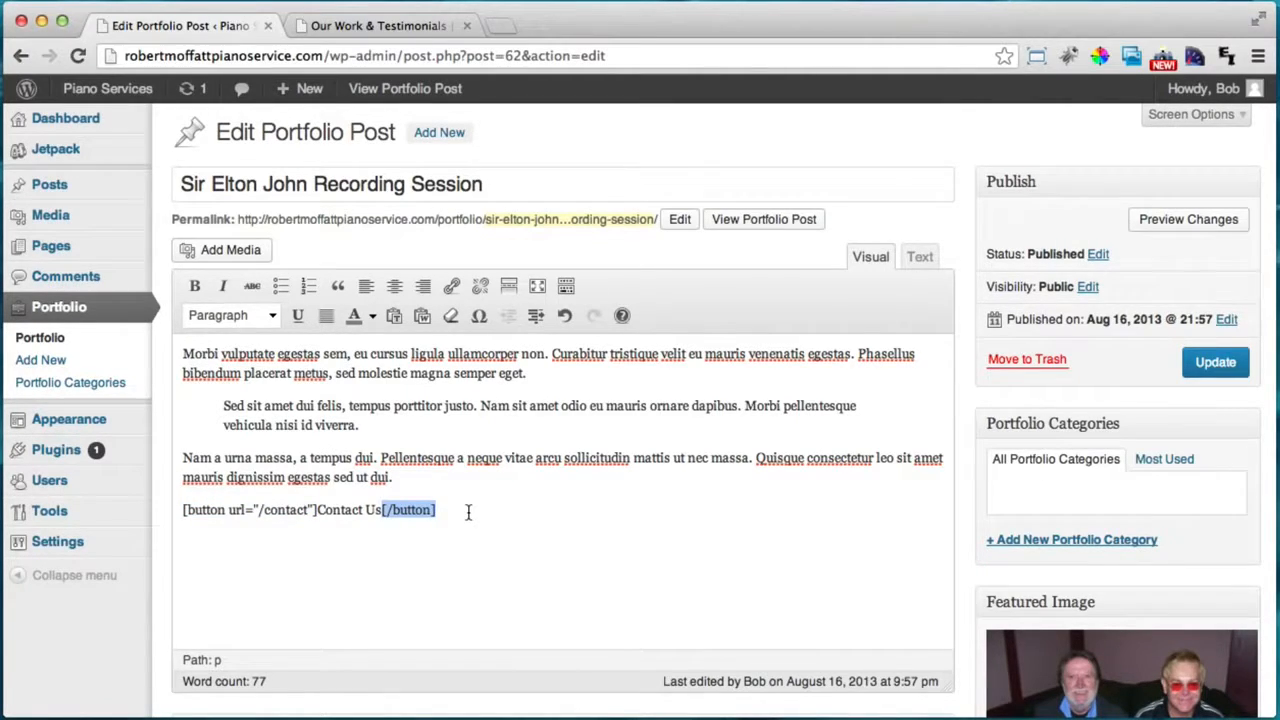
pyautogui.click(467, 512)
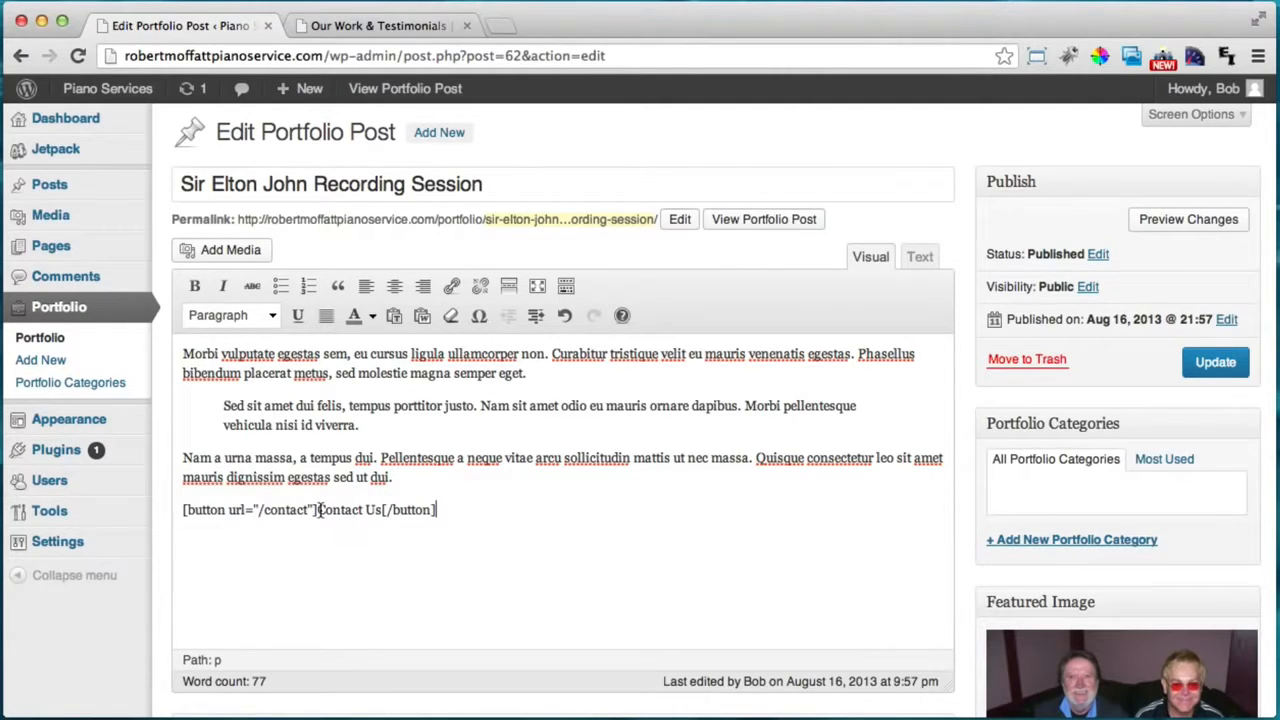
# - Highlight the Contact Us label and closing [/button] tag, then update the post
pyautogui.moveTo(318, 510); pyautogui.dragTo(183, 510)
pyautogui.click(375, 526)
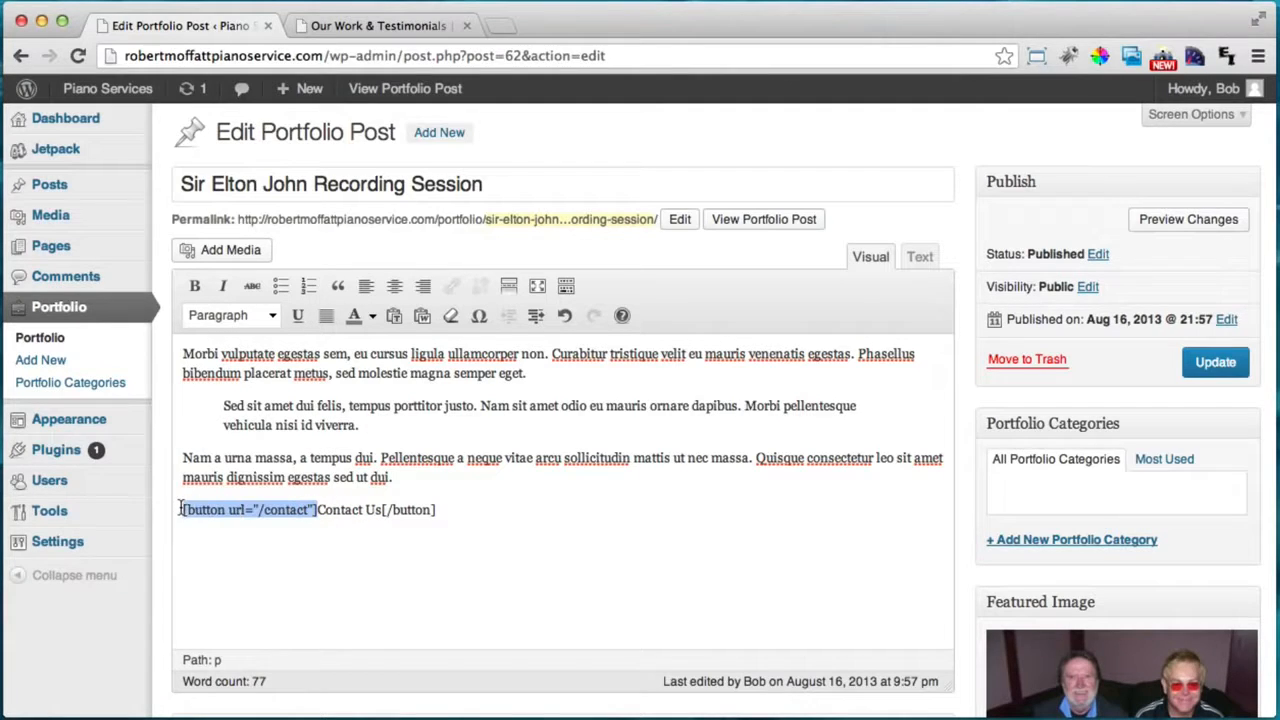
pyautogui.moveTo(383, 511); pyautogui.dragTo(438, 512)
pyautogui.click(458, 515)
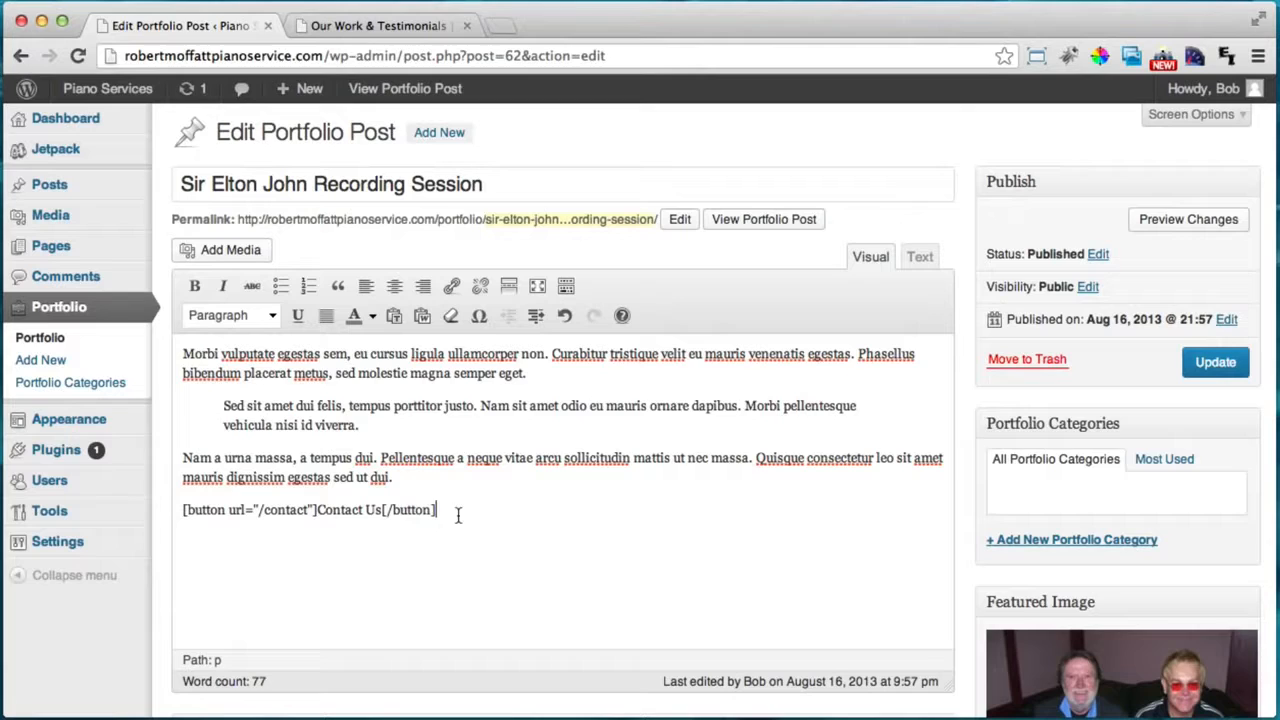
pyautogui.click(1216, 364)
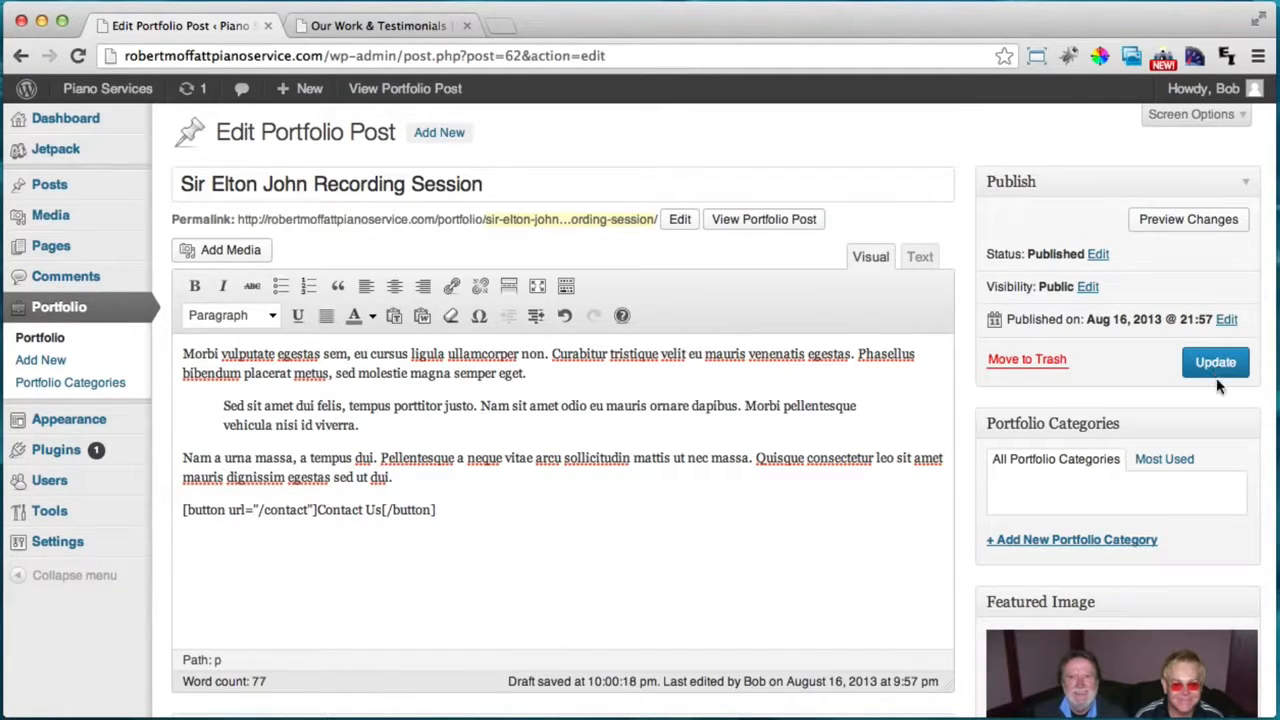
pyautogui.click(1222, 366)
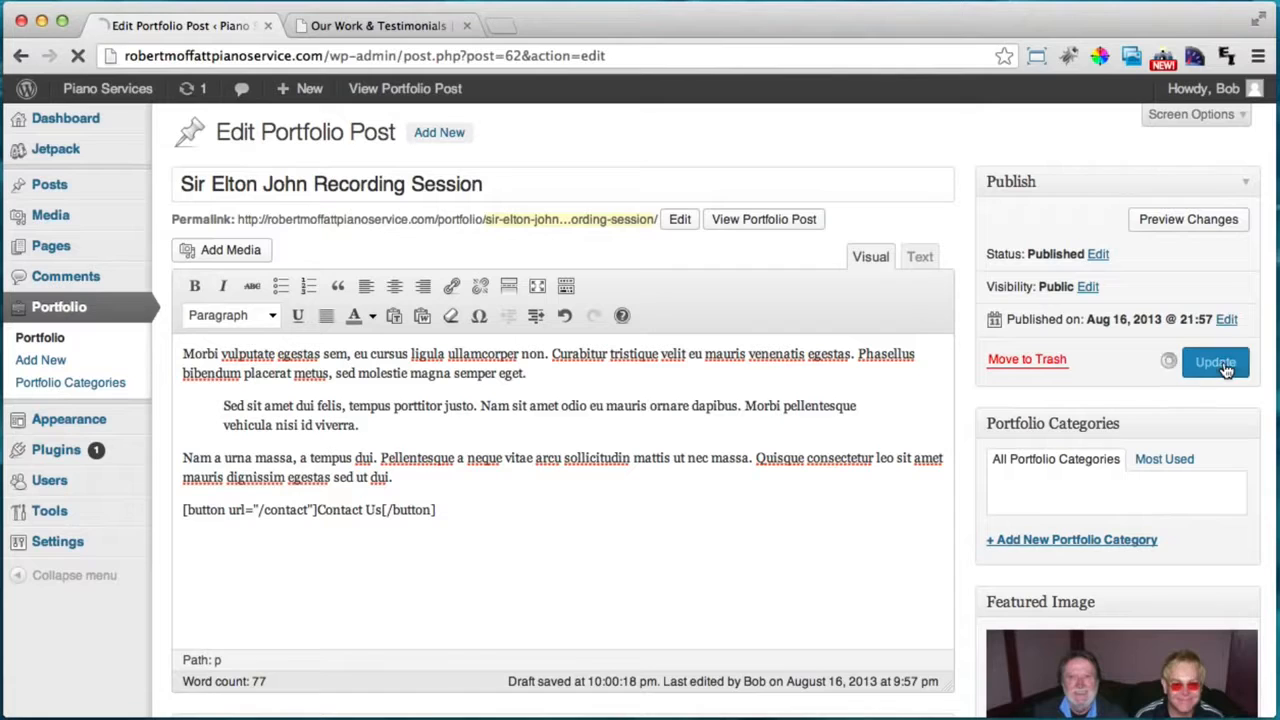
# - Reload Our Work & Testimonials, open the Elton John item, and verify Contact Us opens the Contact page
pyautogui.click(390, 26)
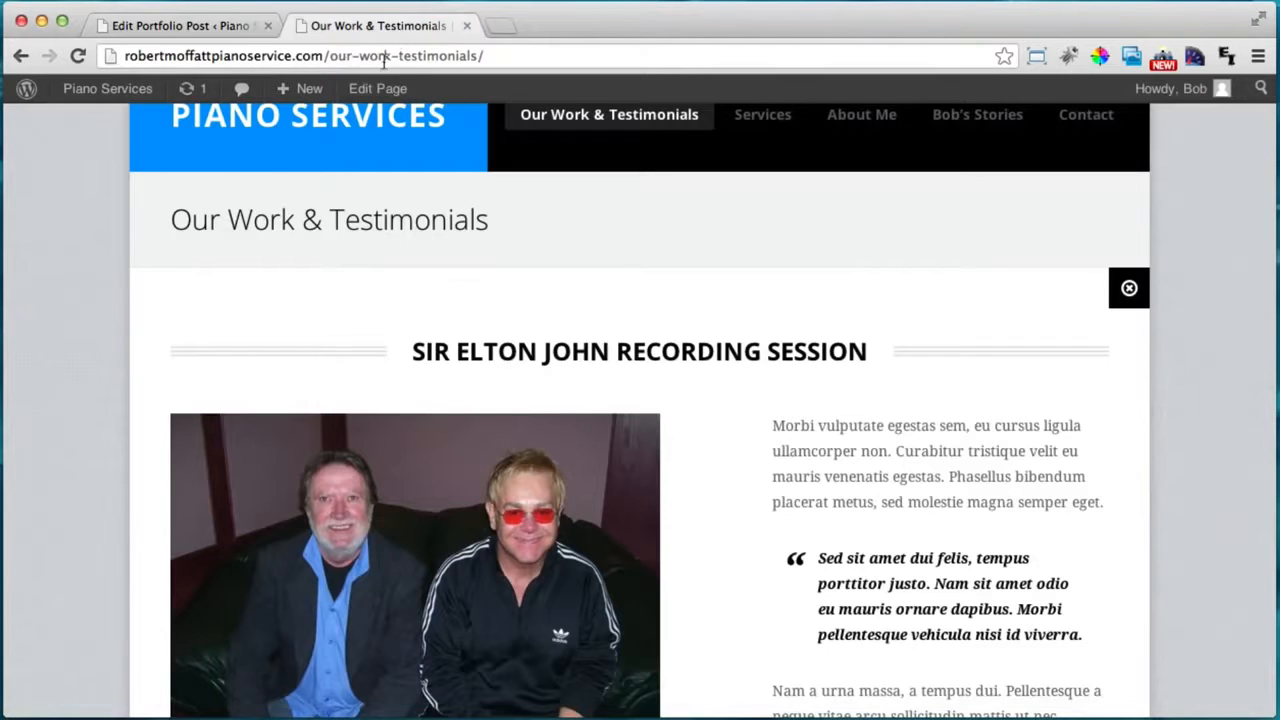
pyautogui.click(77, 55)
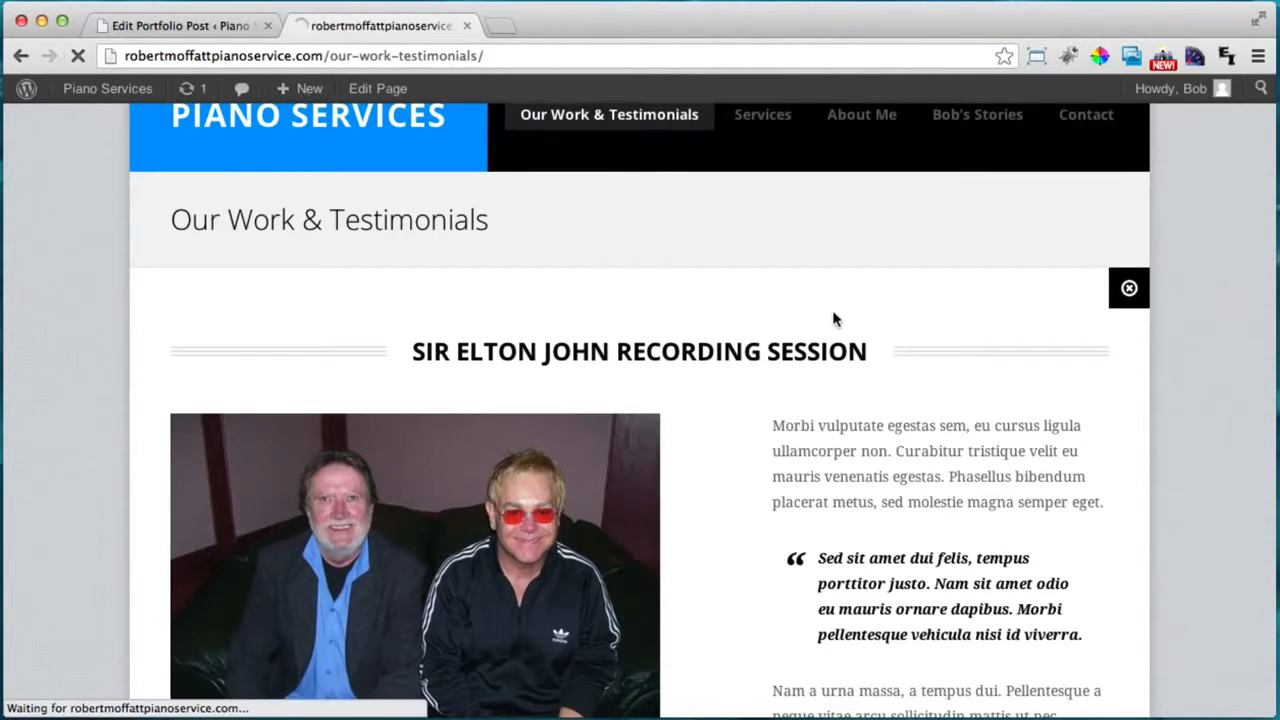
pyautogui.scroll(-4, 853, 342)
pyautogui.scroll(4, 853, 342)
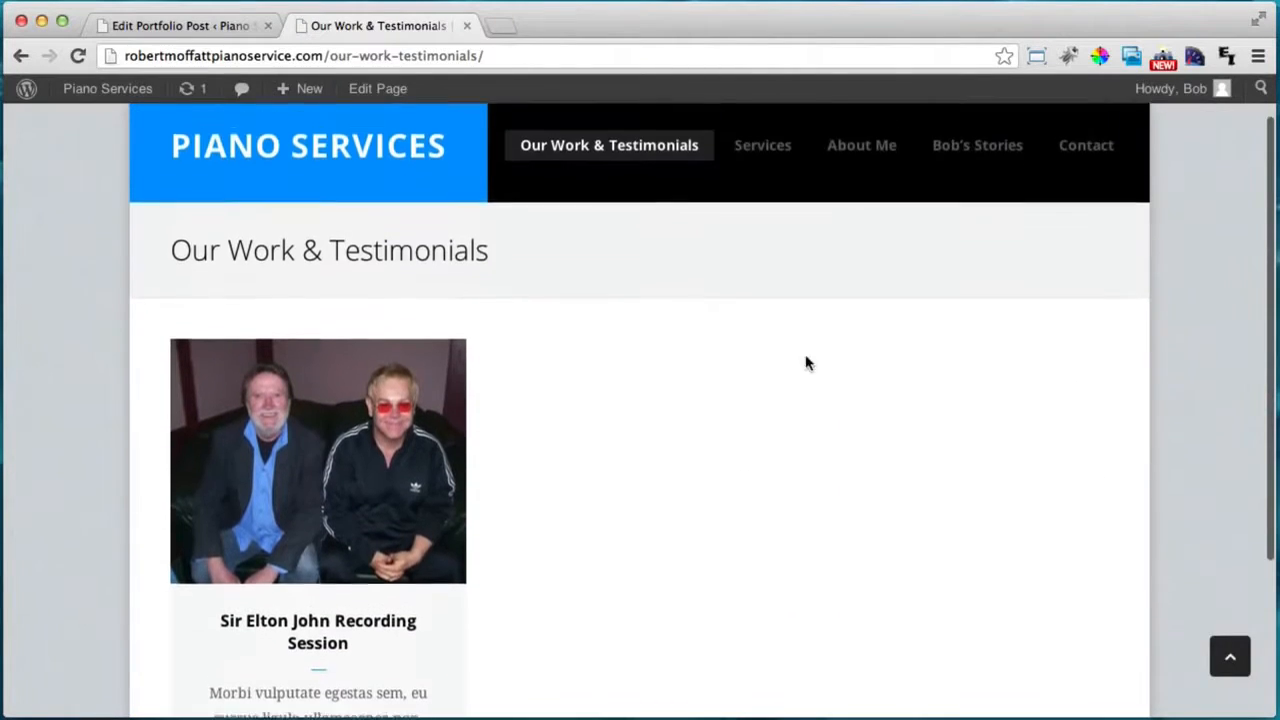
pyautogui.click(330, 505)
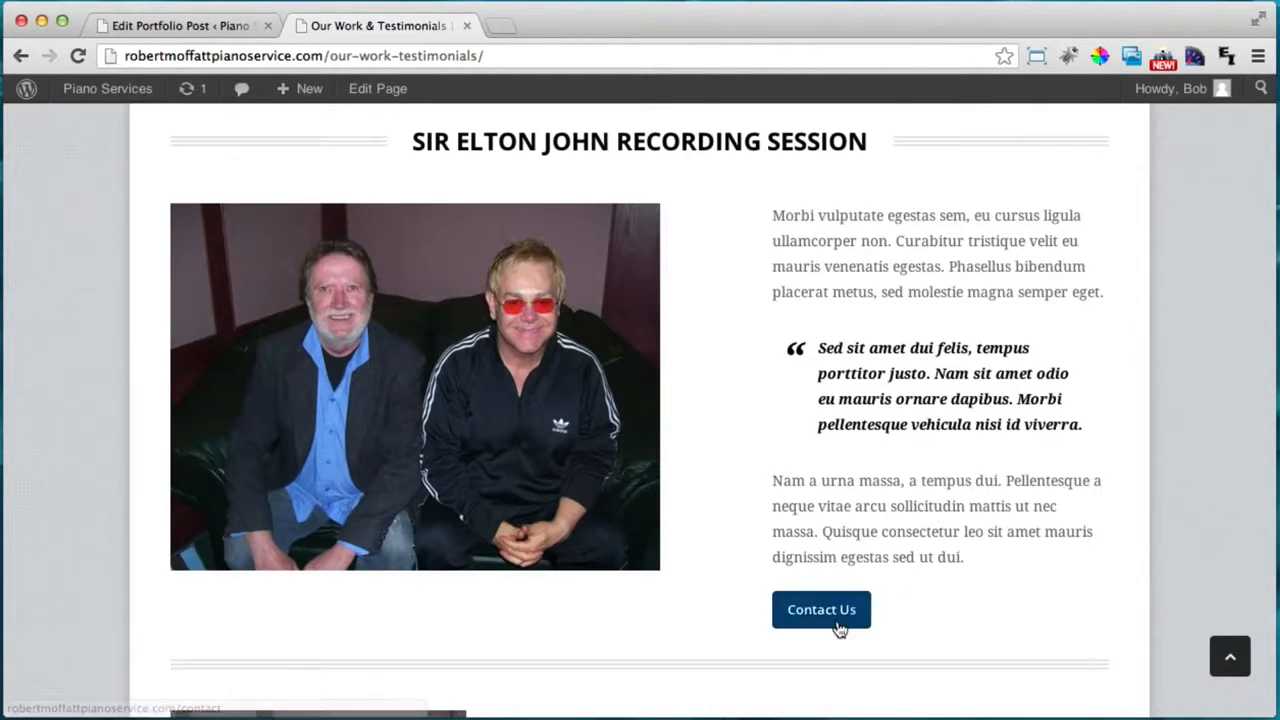
pyautogui.click(839, 623)
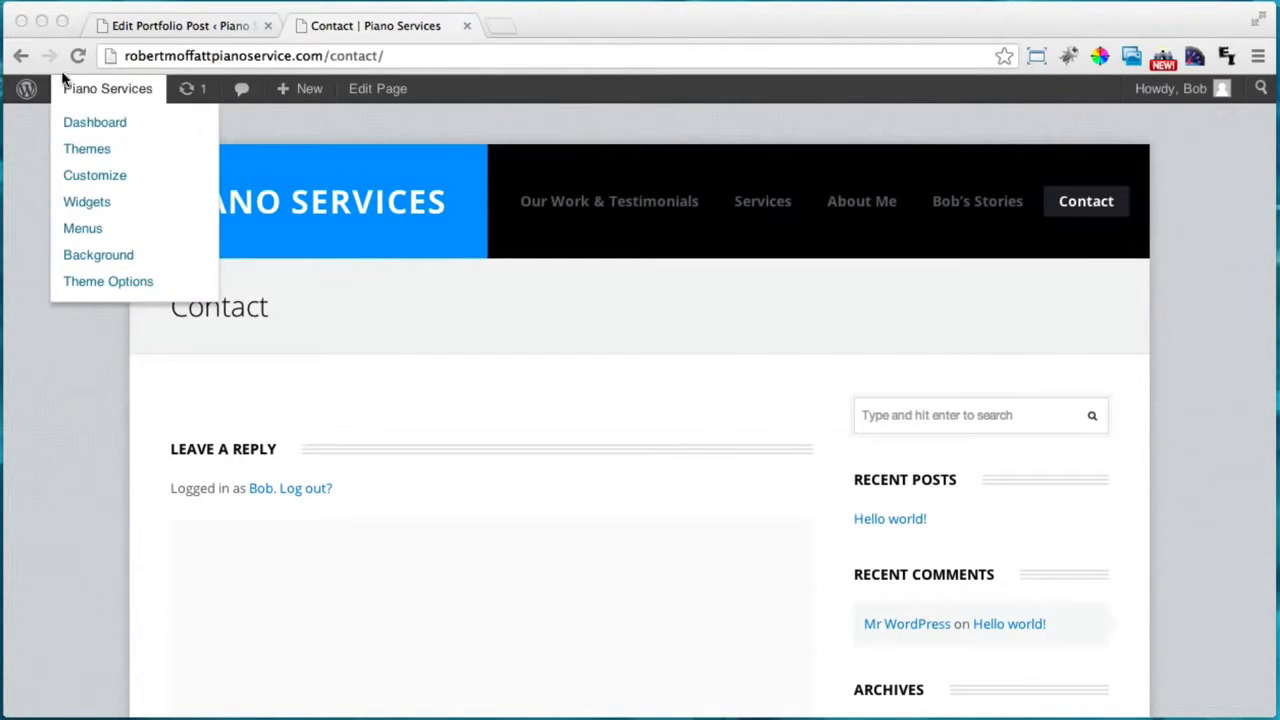
pyautogui.click(18, 57)
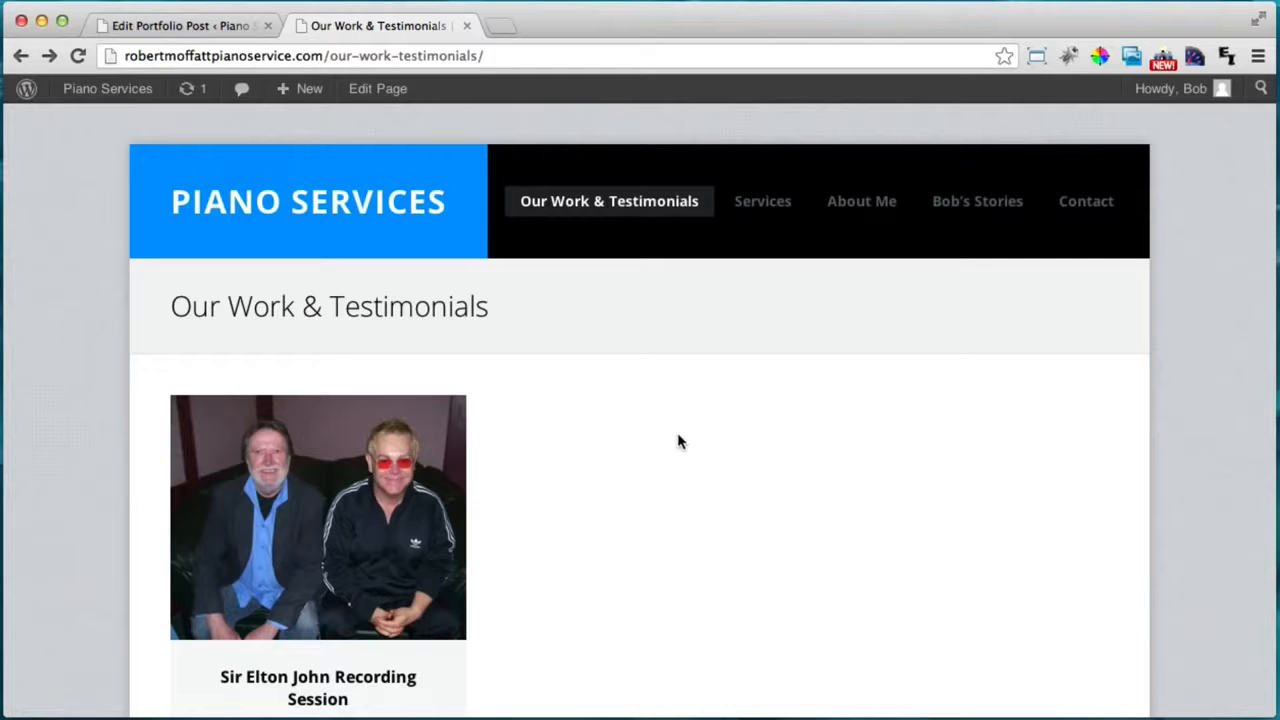
# - Add a new 'Who We Have Worked With' portfolio category to the post
pyautogui.click(180, 25)
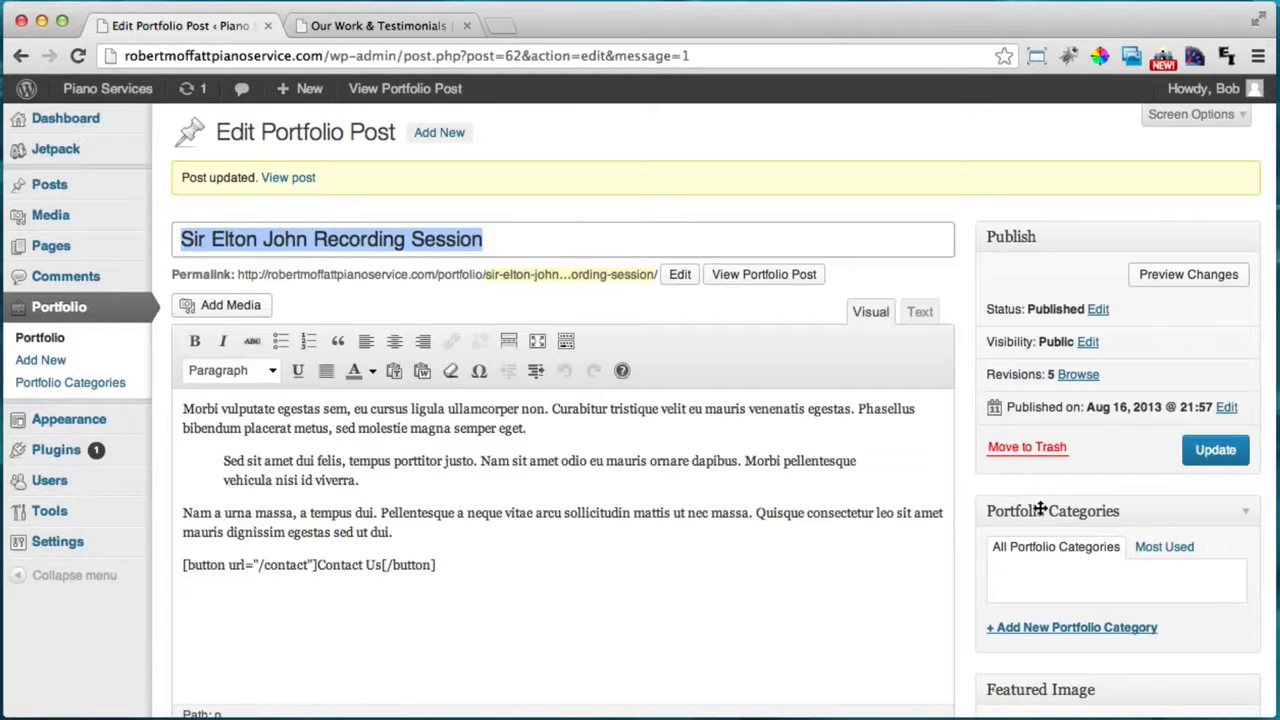
pyautogui.scroll(-1, 1090, 515)
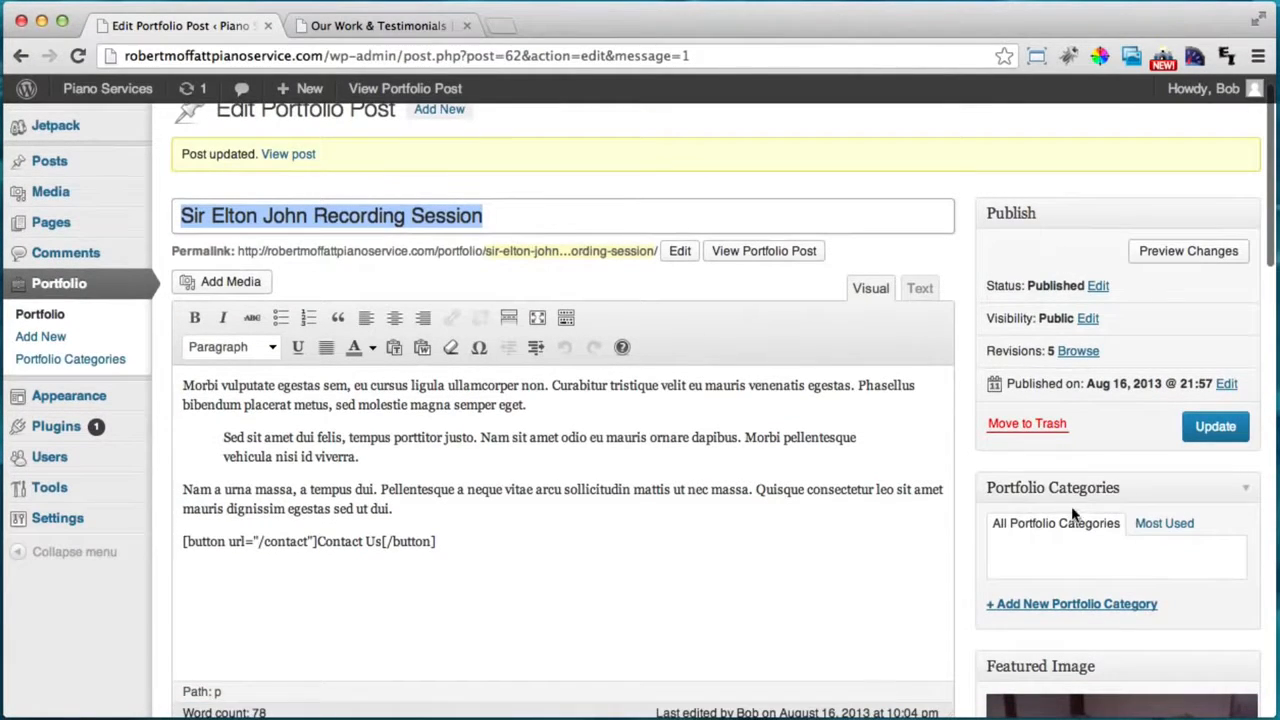
pyautogui.click(1040, 606)
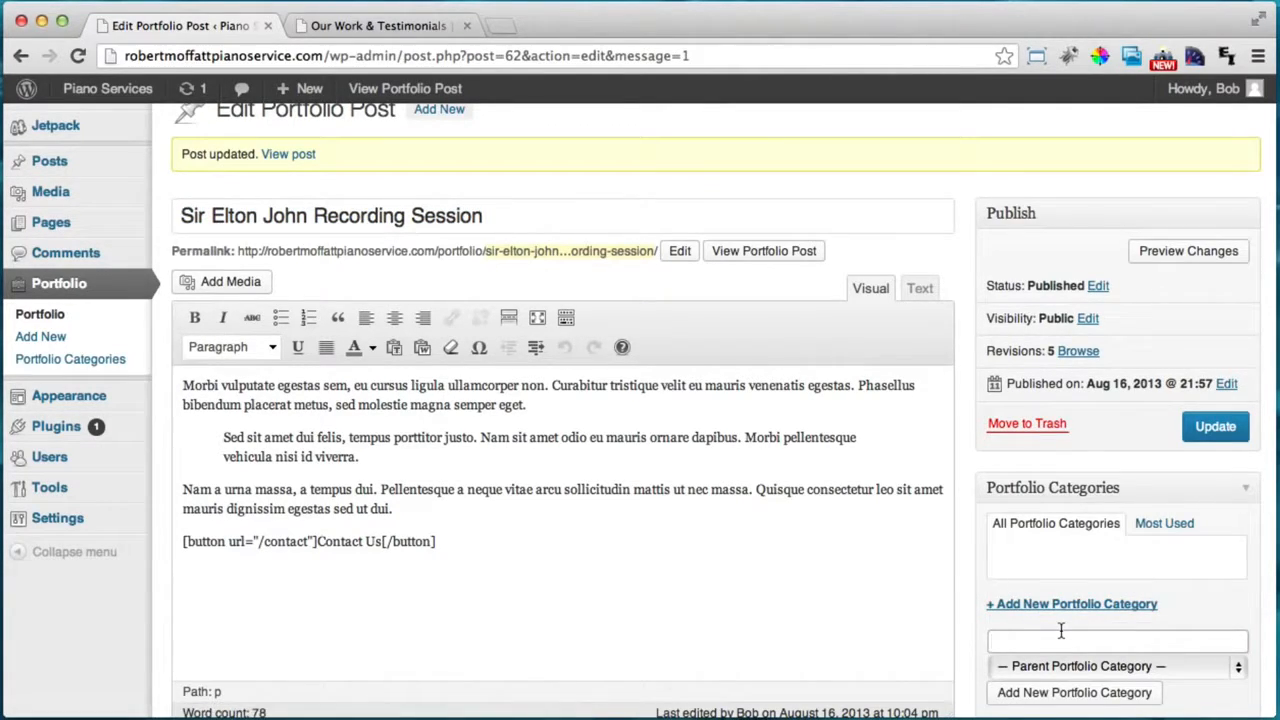
pyautogui.write('Who We Have Worked With')
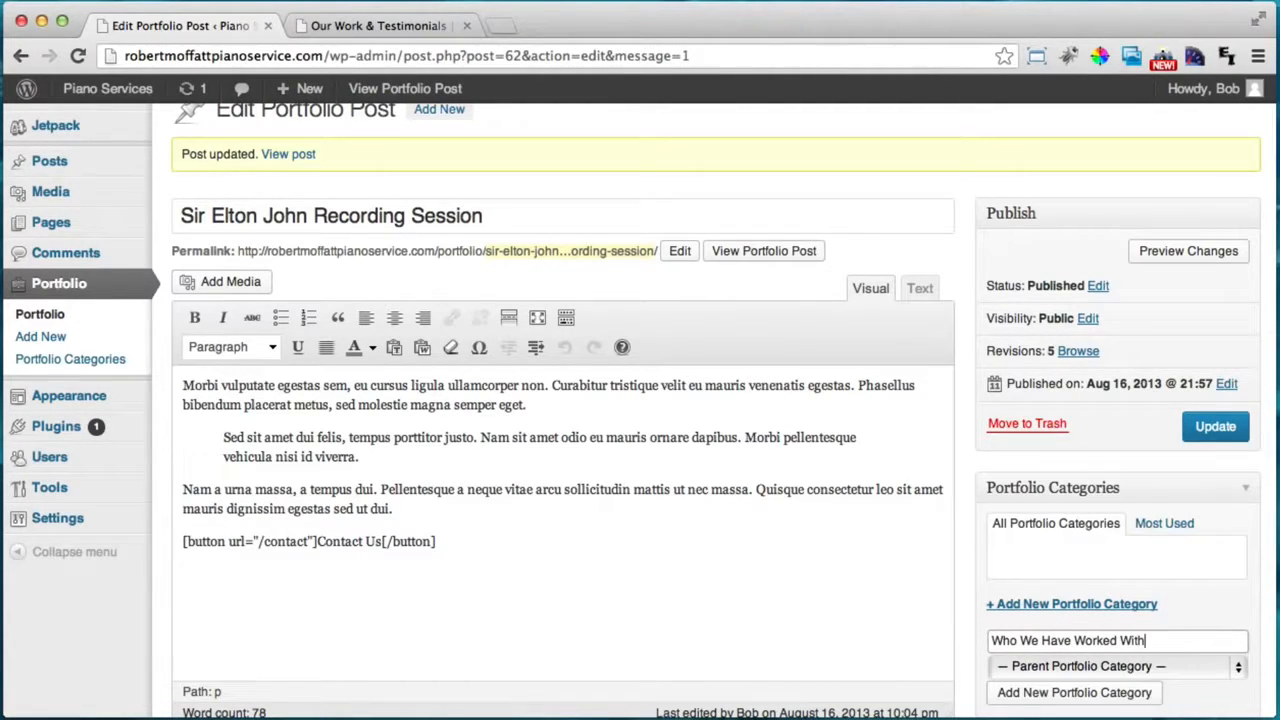
pyautogui.scroll(-1, 1151, 503)
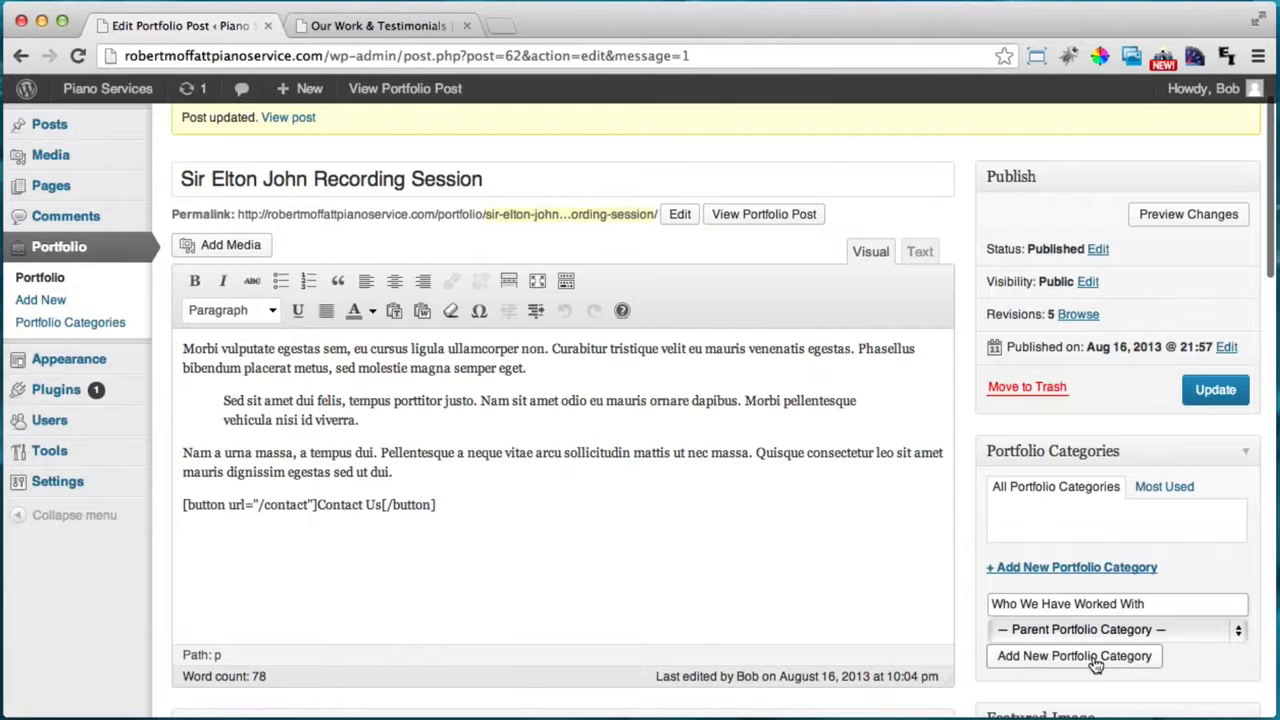
pyautogui.click(1096, 664)
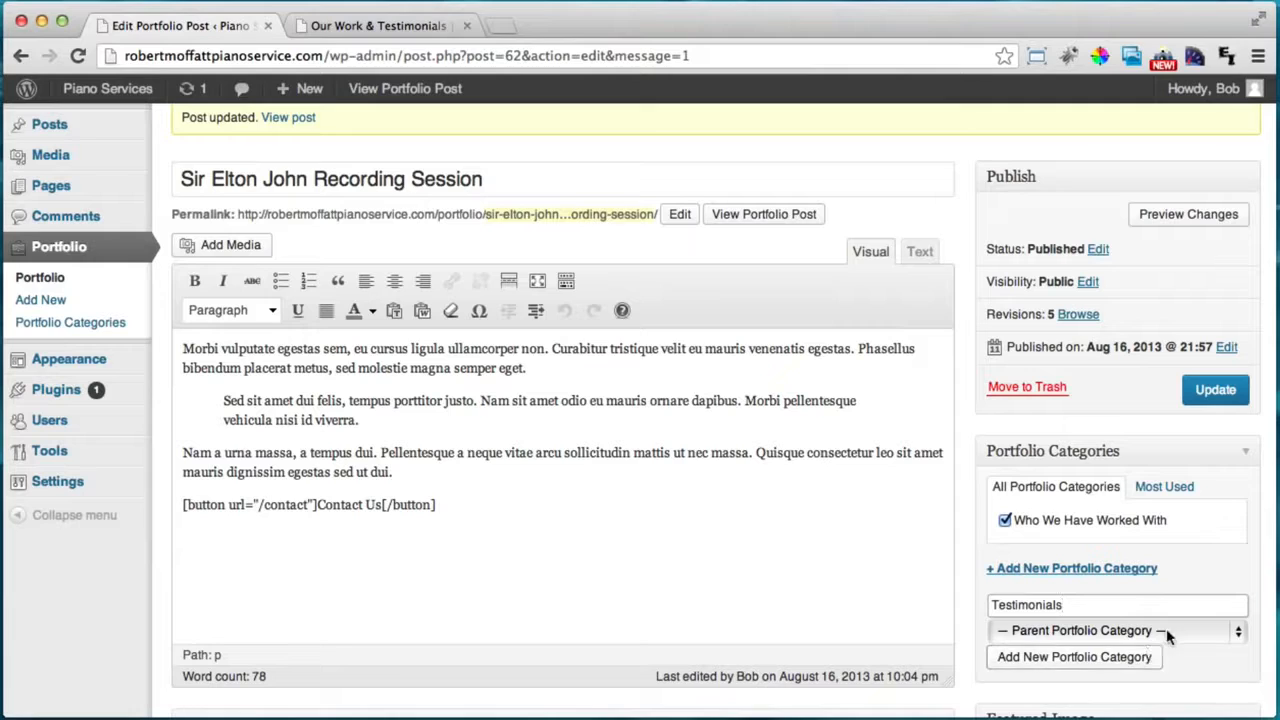
# - Add a 'Testimonials' category, leave it unticked, and update the post
pyautogui.click(1066, 658)
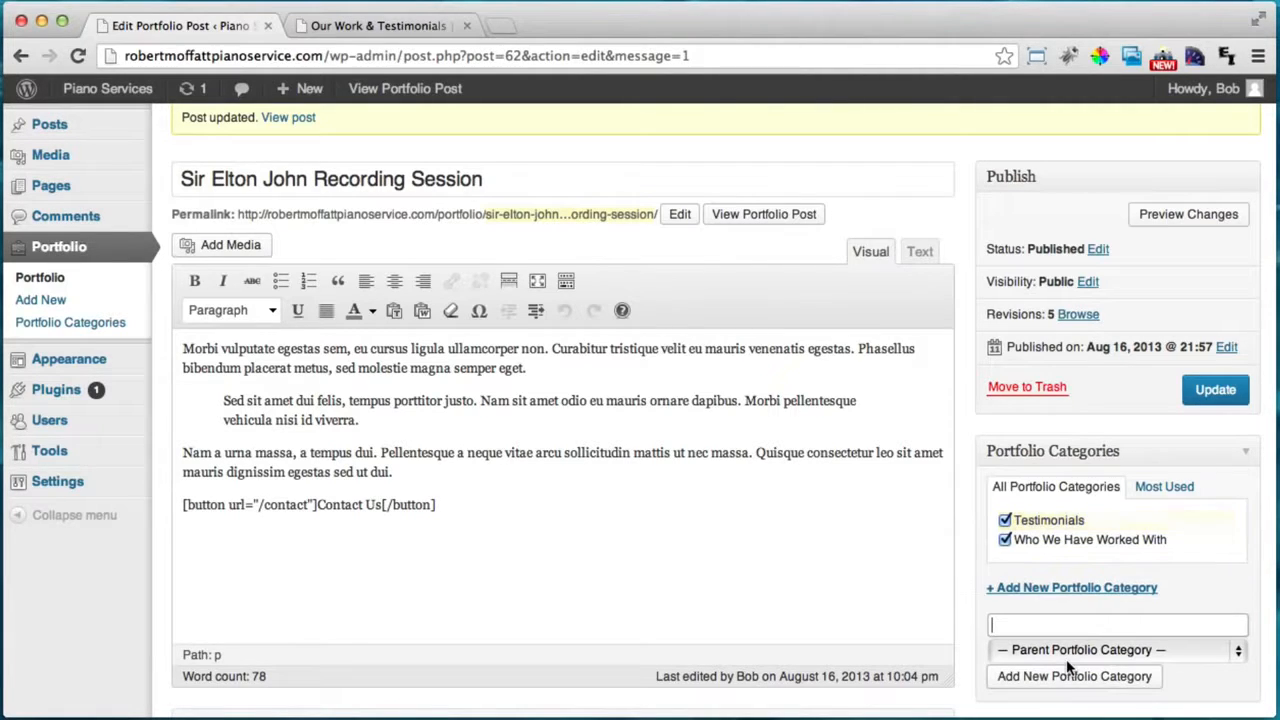
pyautogui.click(1004, 521)
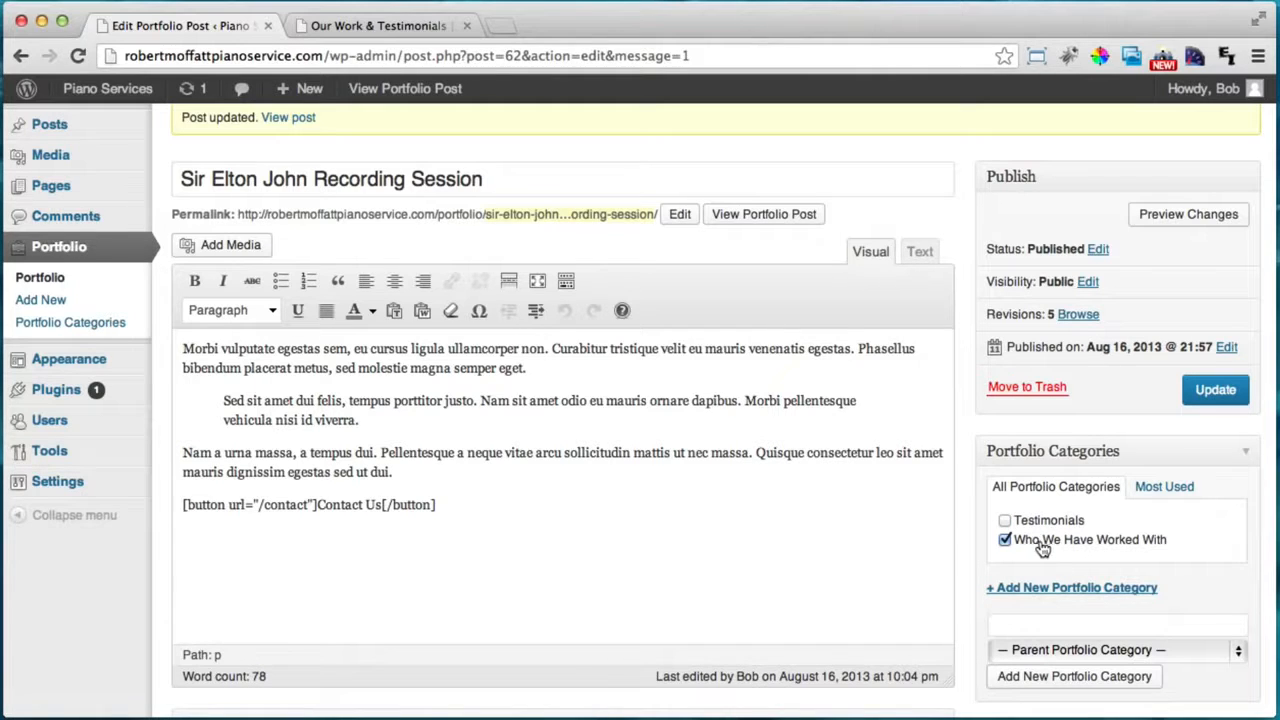
pyautogui.click(1214, 395)
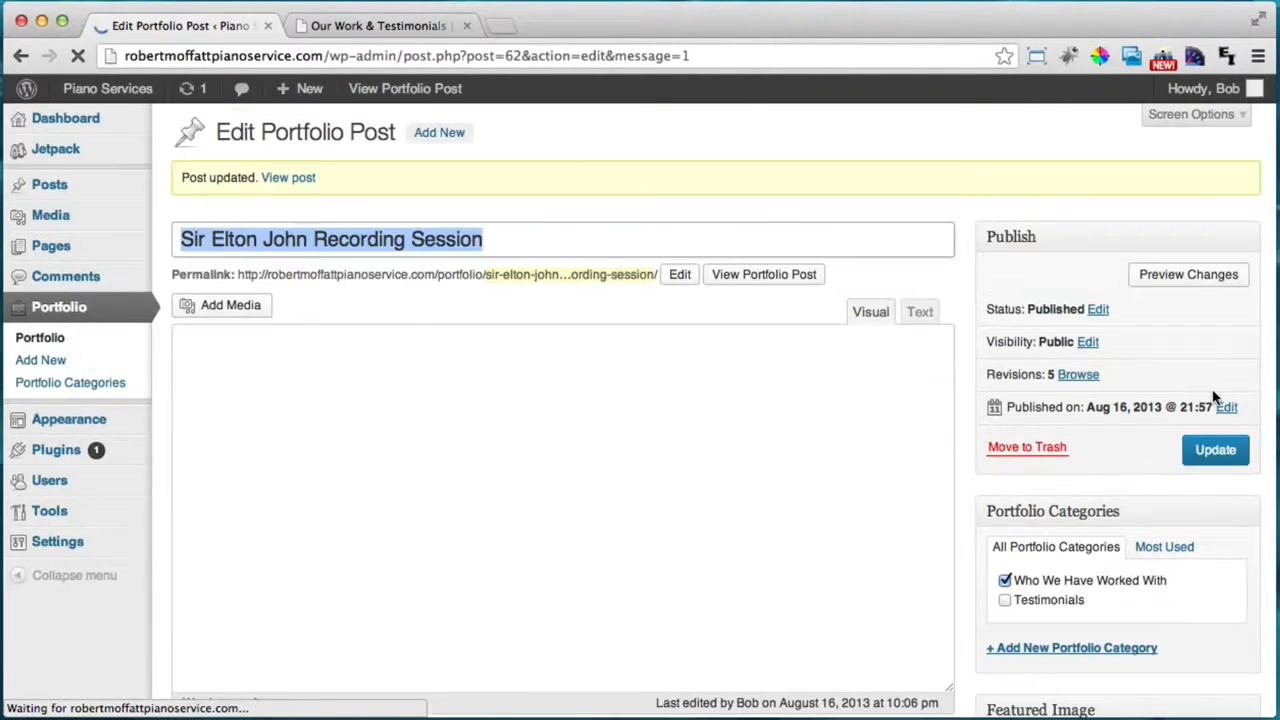
# - Reload Our Work & Testimonials, filter the grid by Who We Have Worked With, then return to the editor
pyautogui.click(380, 26)
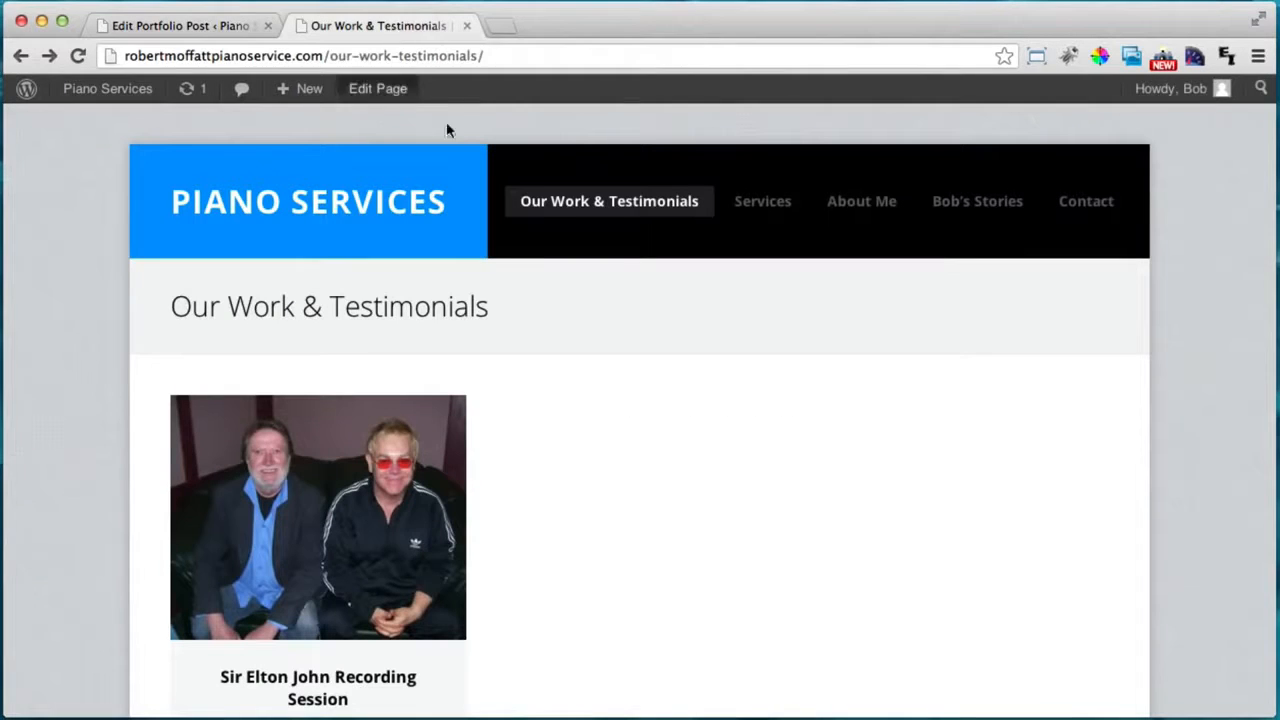
pyautogui.click(617, 212)
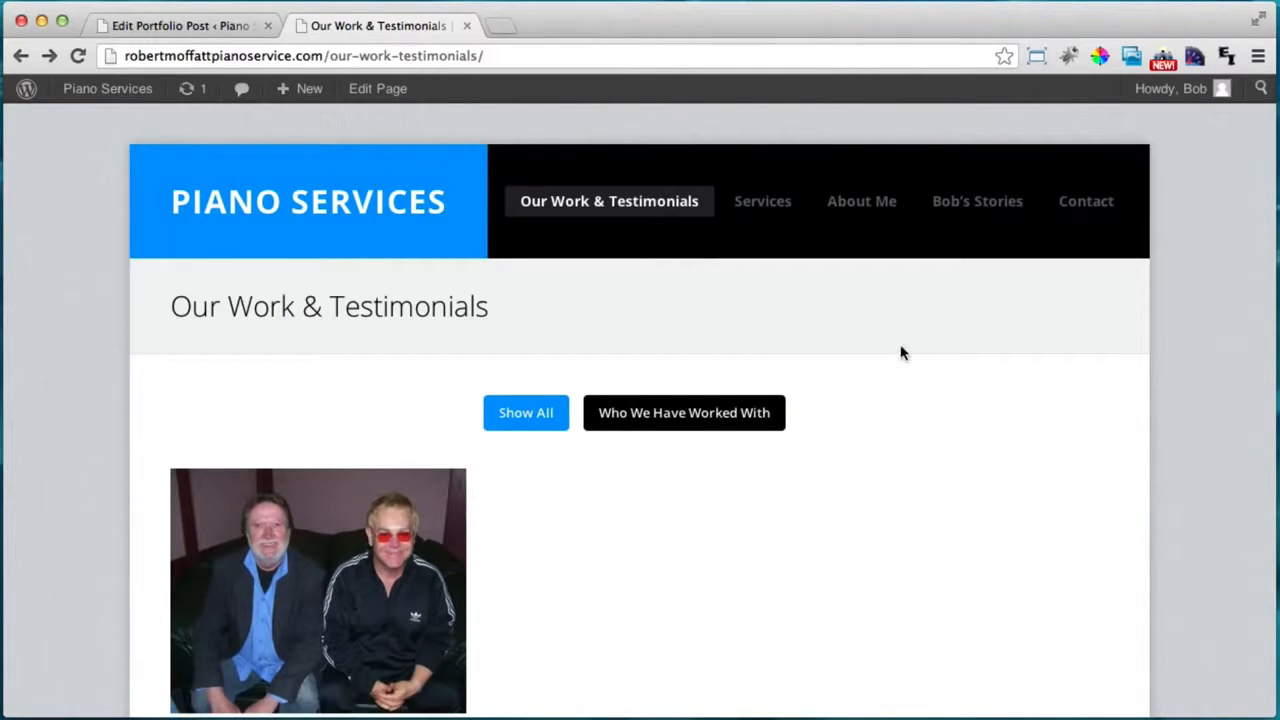
pyautogui.scroll(-1, 943, 394)
pyautogui.click(667, 375)
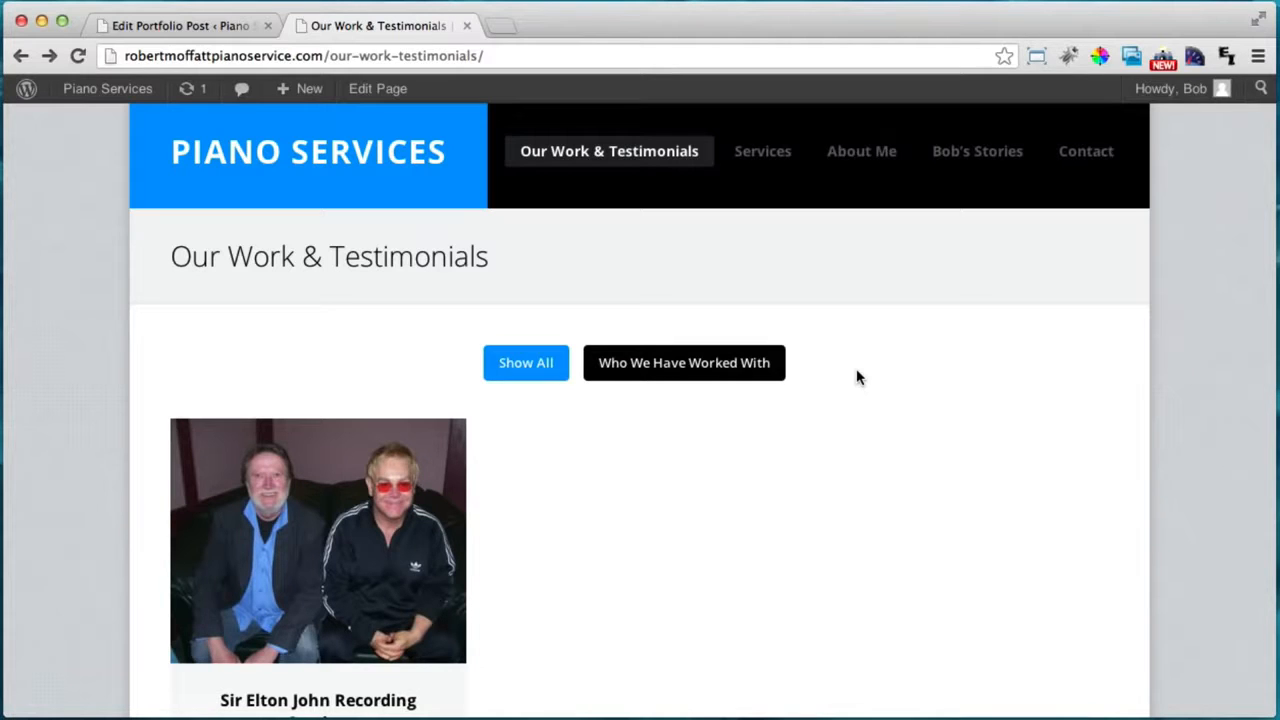
pyautogui.scroll(-2, 856, 372)
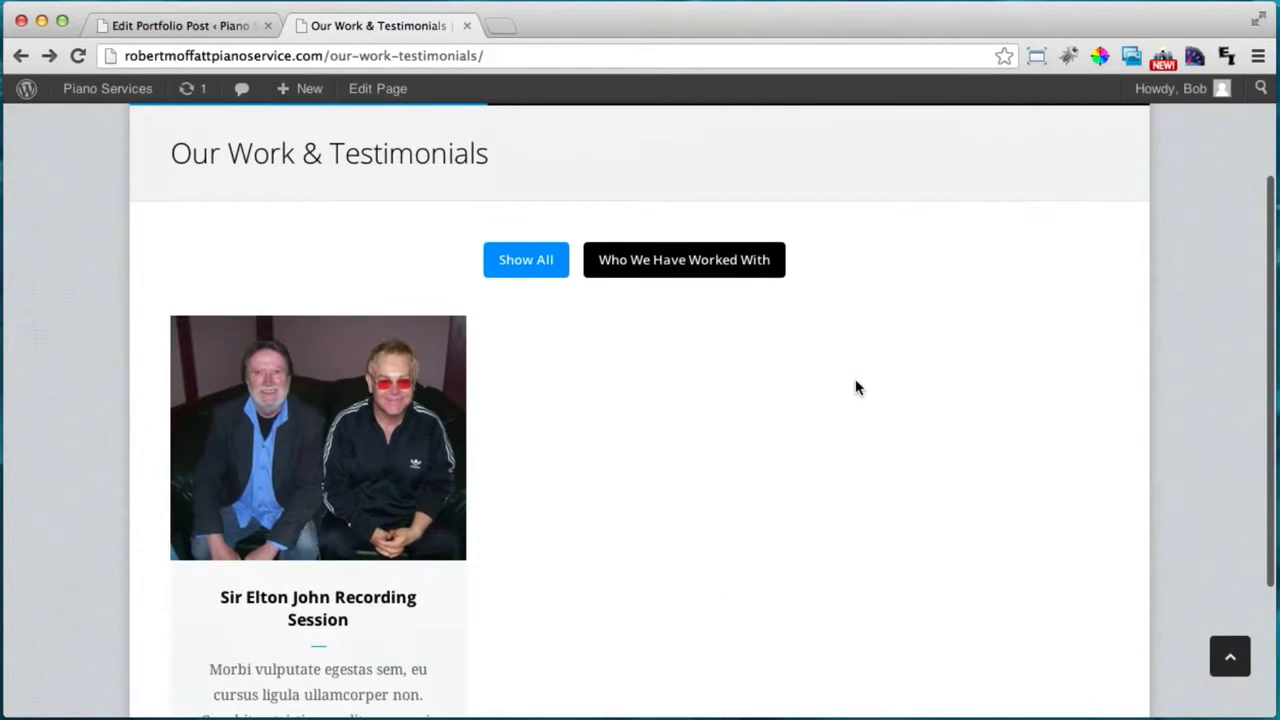
pyautogui.scroll(-2, 856, 388)
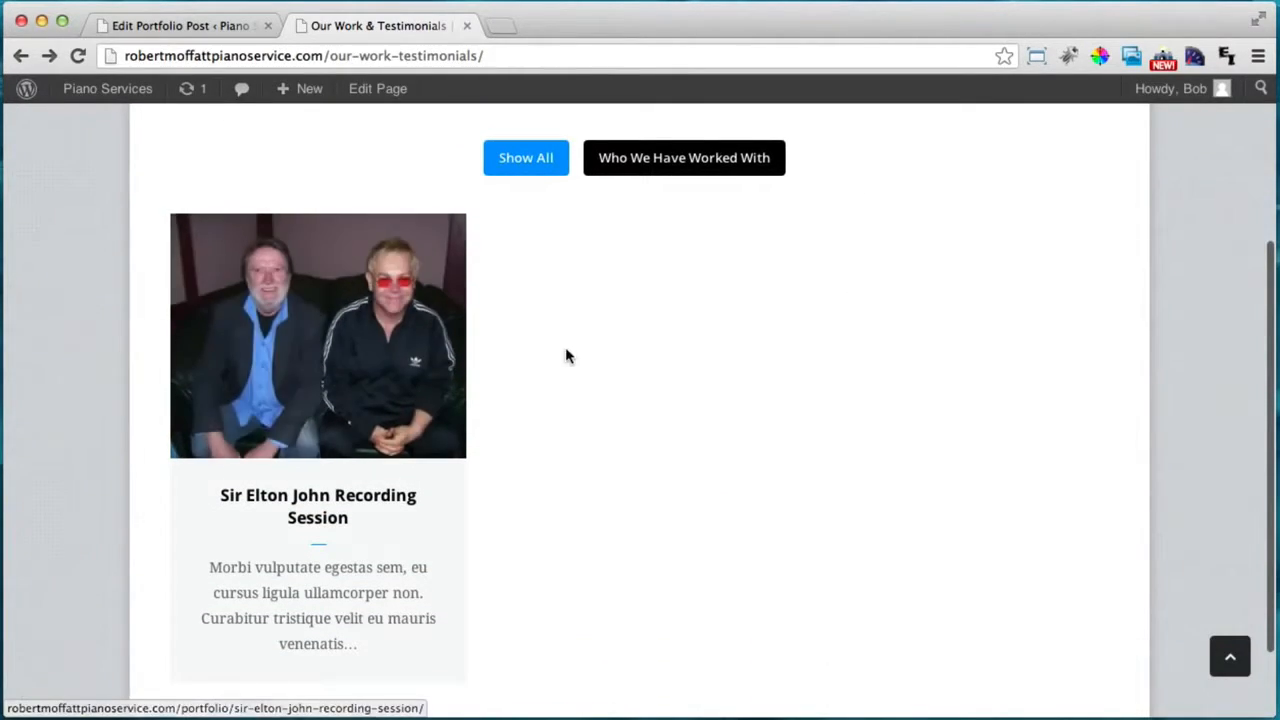
pyautogui.scroll(3, 968, 346)
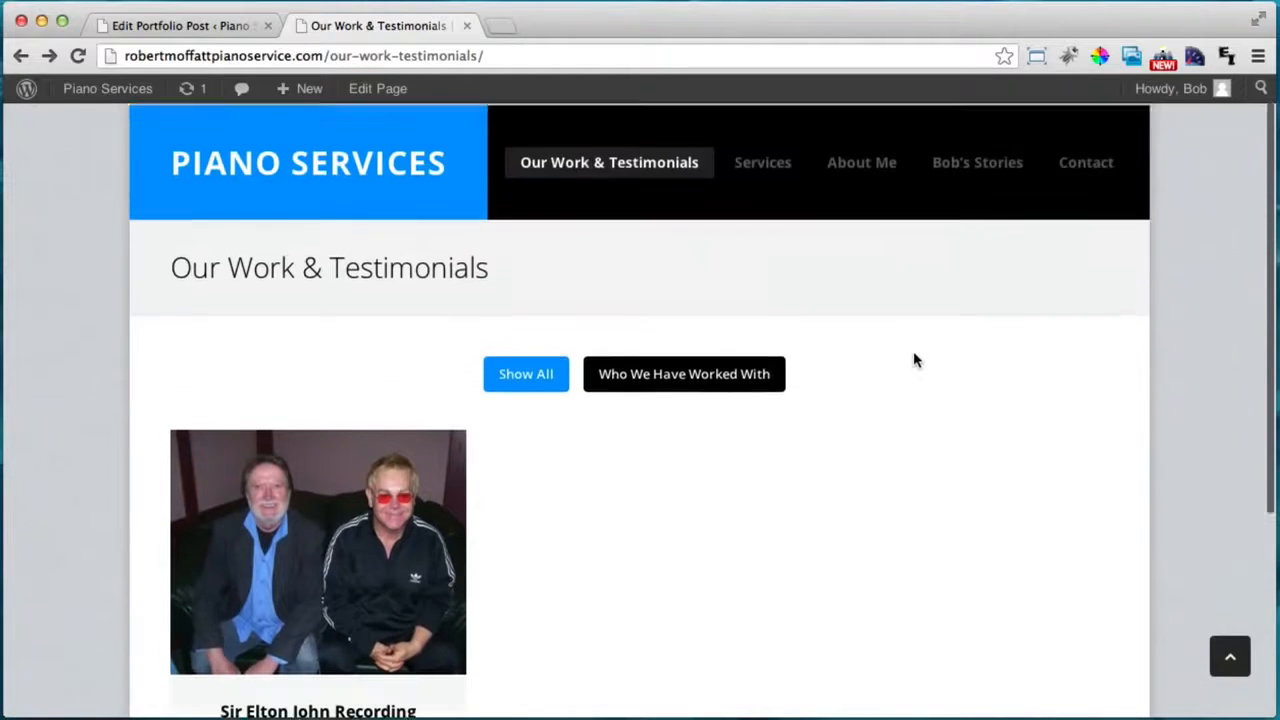
pyautogui.scroll(-2, 838, 350)
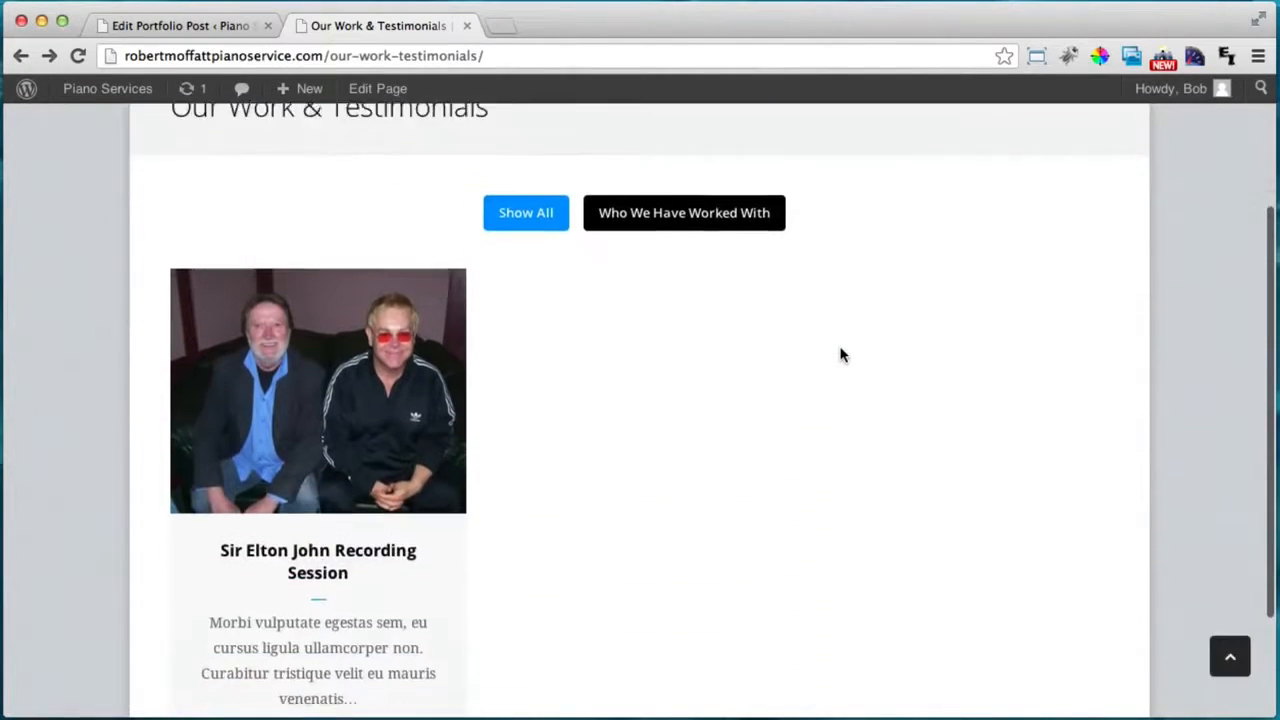
pyautogui.scroll(2, 840, 354)
pyautogui.scroll(-4, 840, 354)
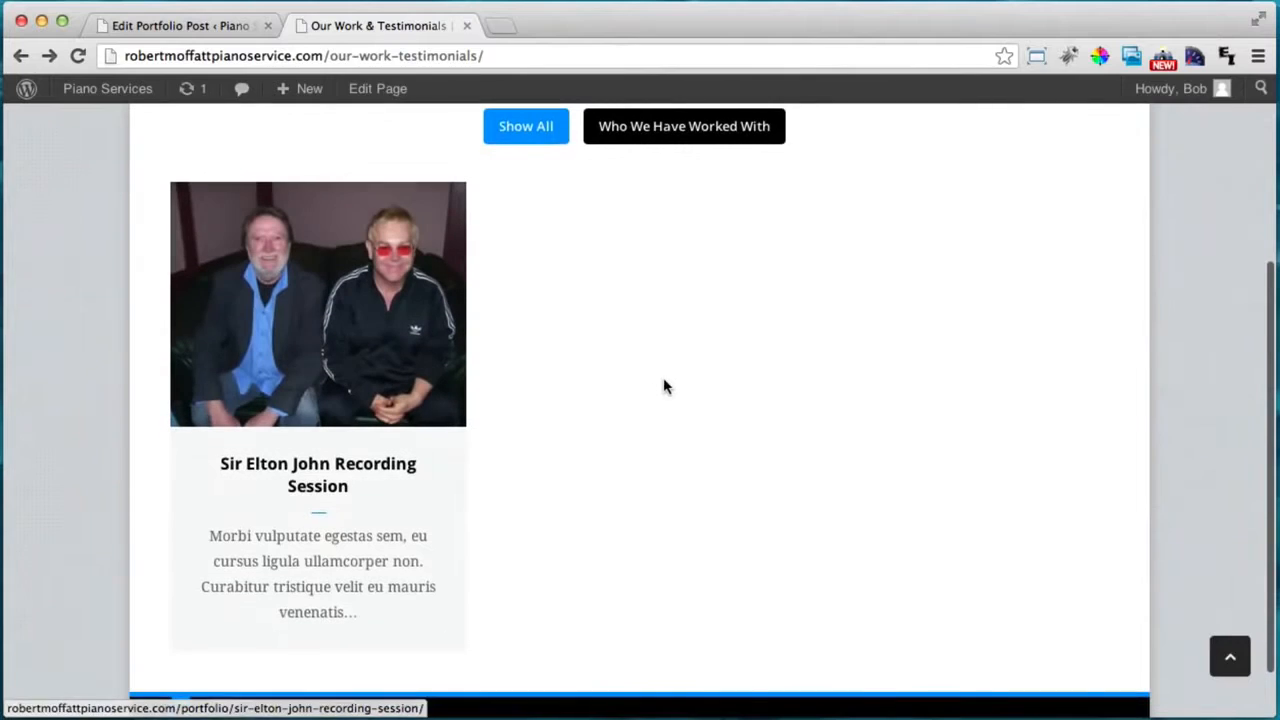
pyautogui.scroll(4, 808, 528)
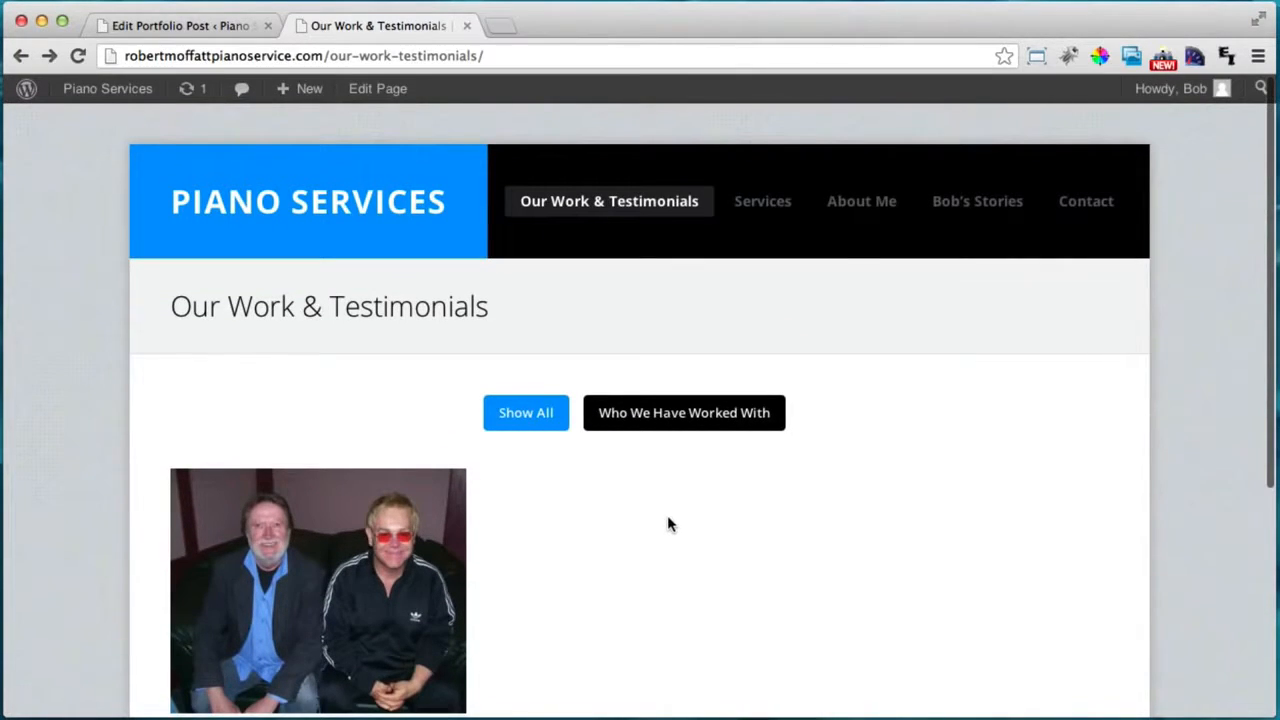
pyautogui.click(183, 28)
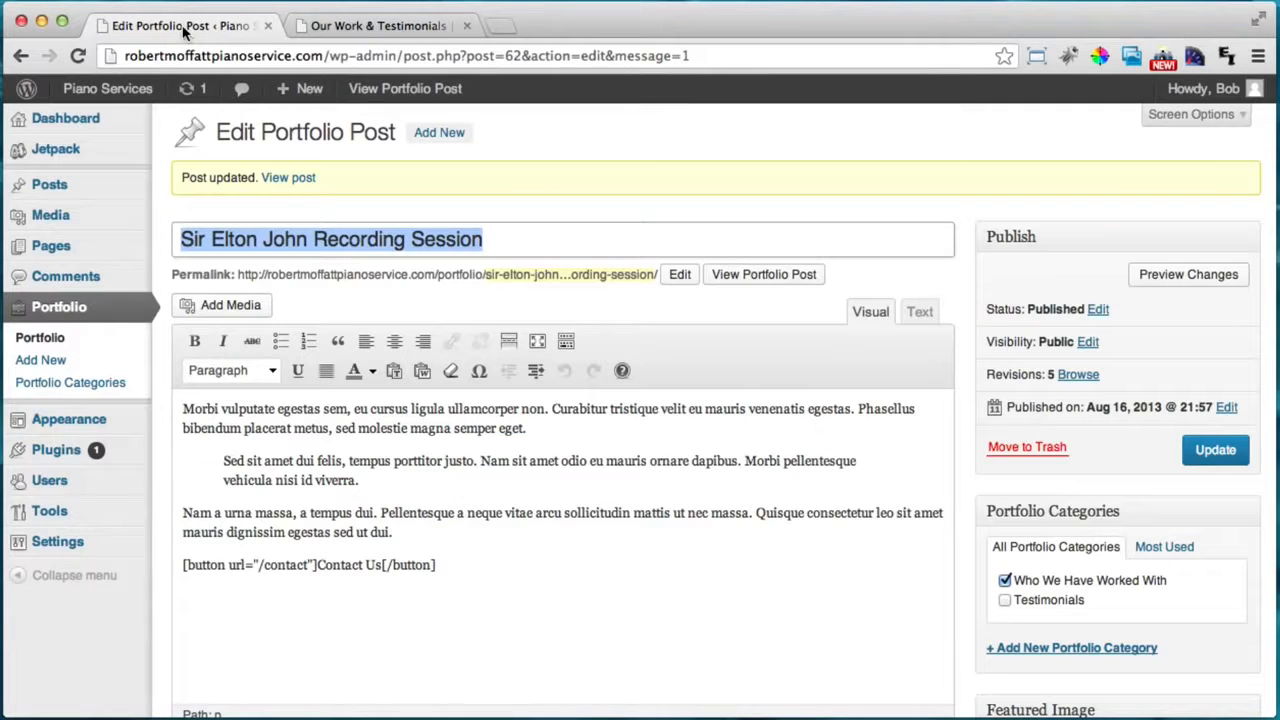
# - Start a new portfolio post titled '2 Pianos, 4 Hands' and save it as a draft
pyautogui.click(446, 139)
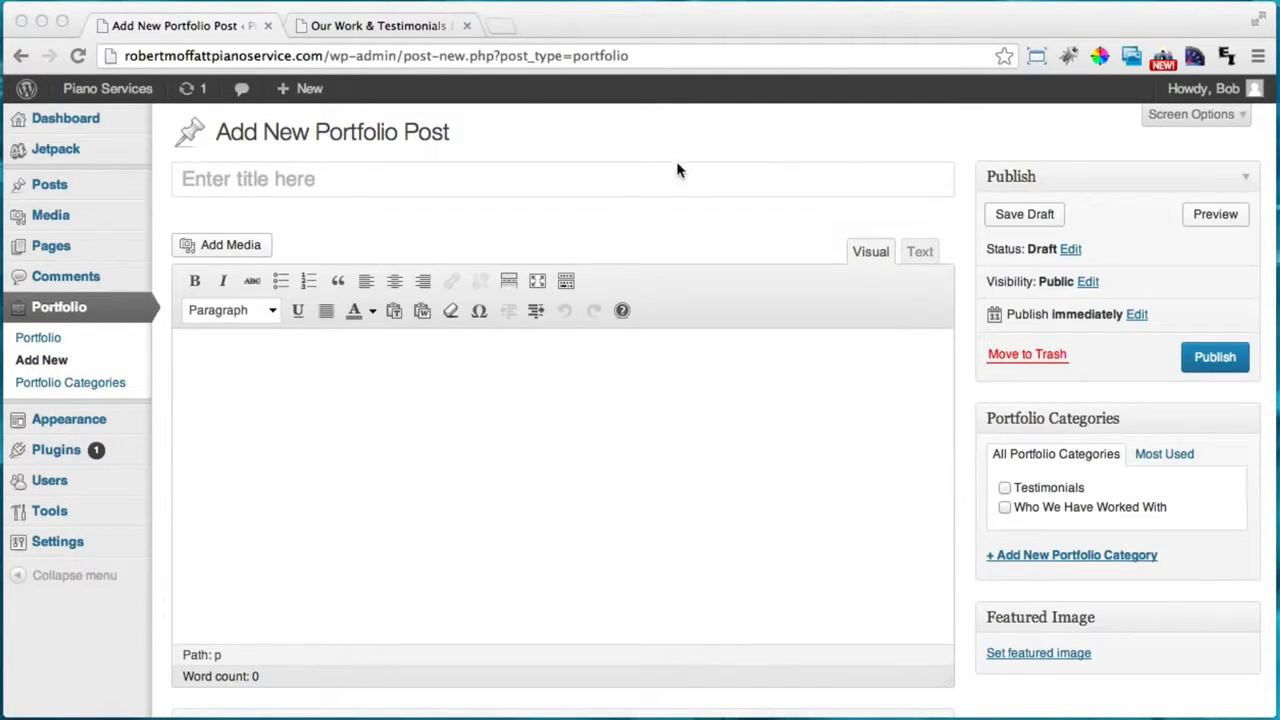
pyautogui.click(594, 190)
pyautogui.write('2 Pianos, 4 Hands')
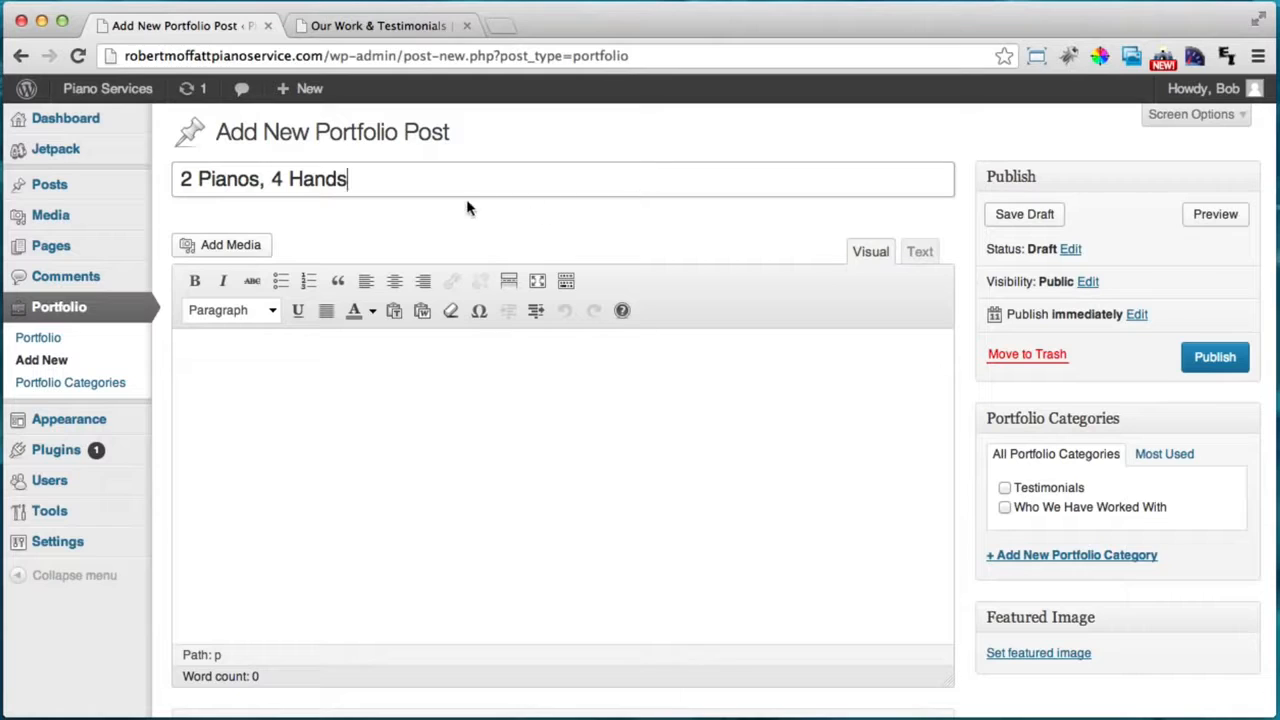
pyautogui.click(515, 467)
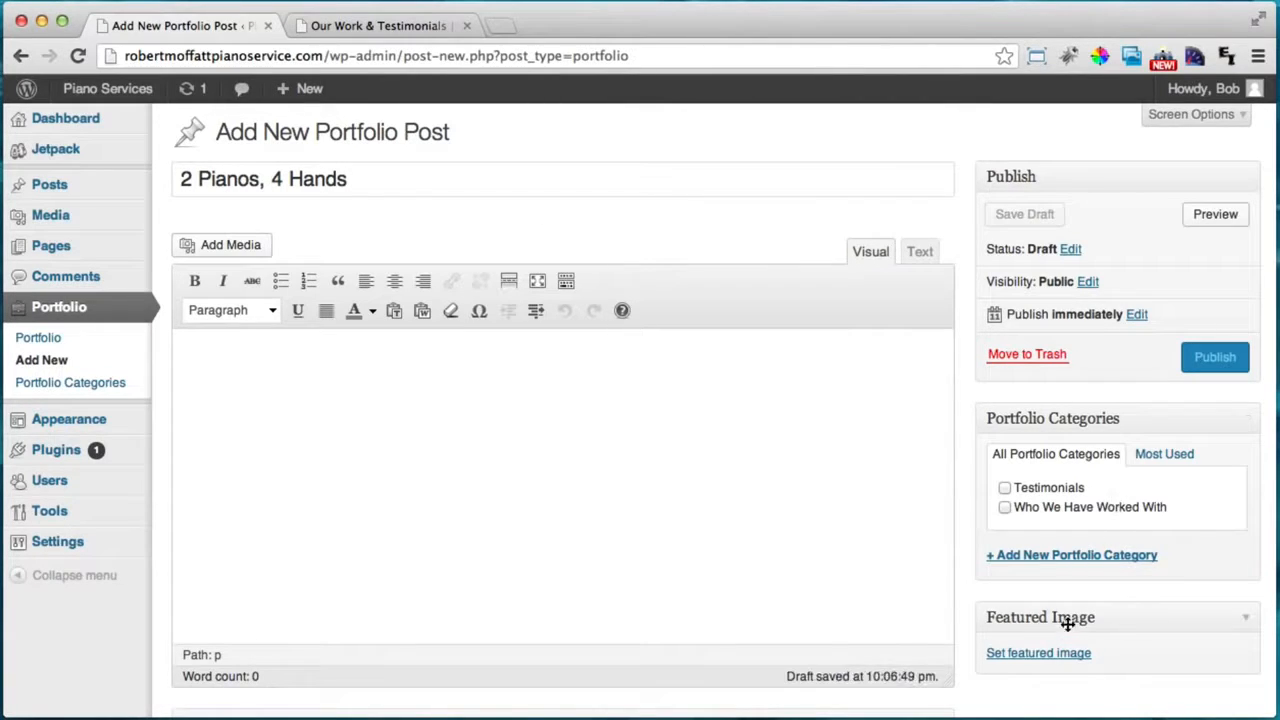
# - Upload 2 Pianos, 4 Hands.jpg and set it as the featured image
pyautogui.click(1038, 653)
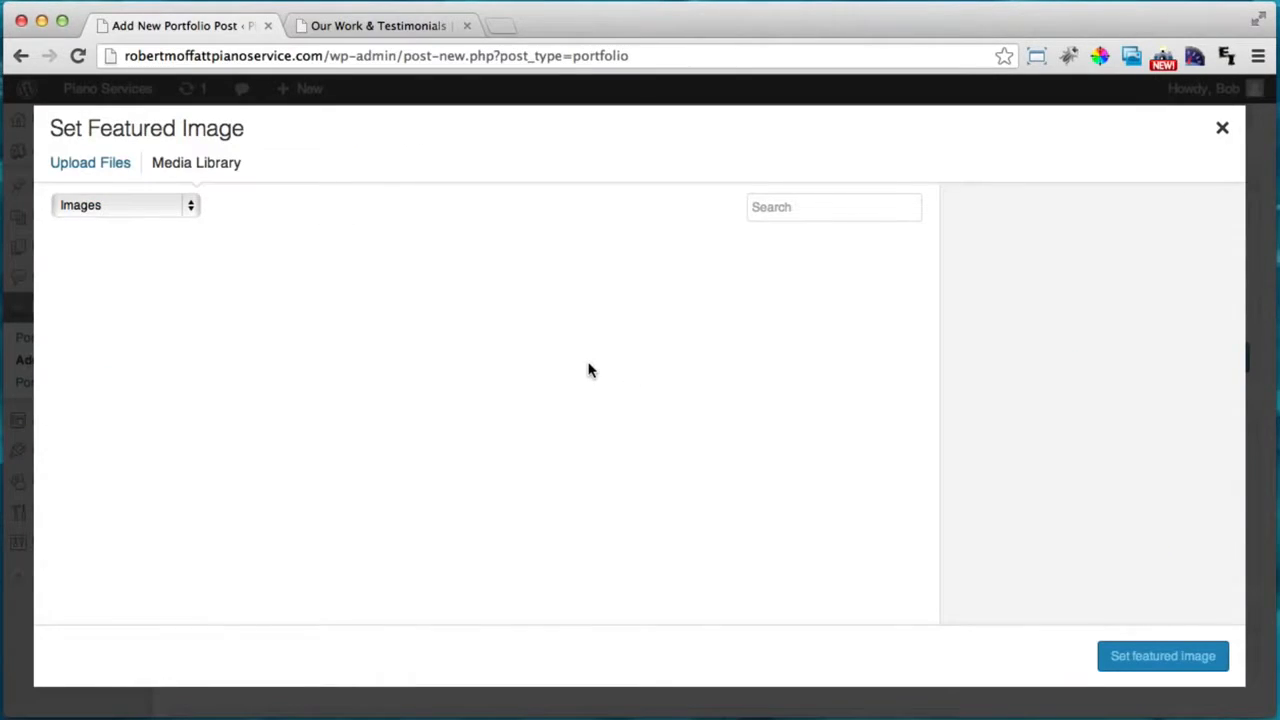
pyautogui.click(98, 168)
pyautogui.click(640, 450)
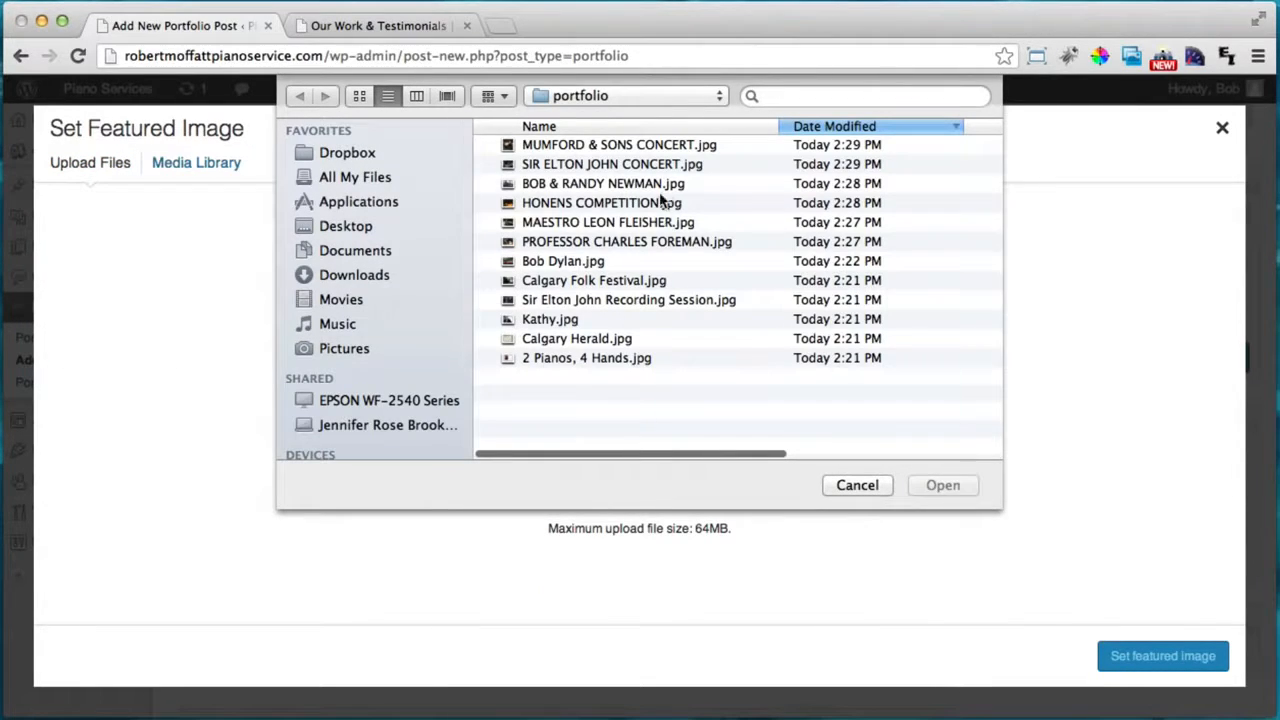
pyautogui.click(598, 358)
pyautogui.click(962, 486)
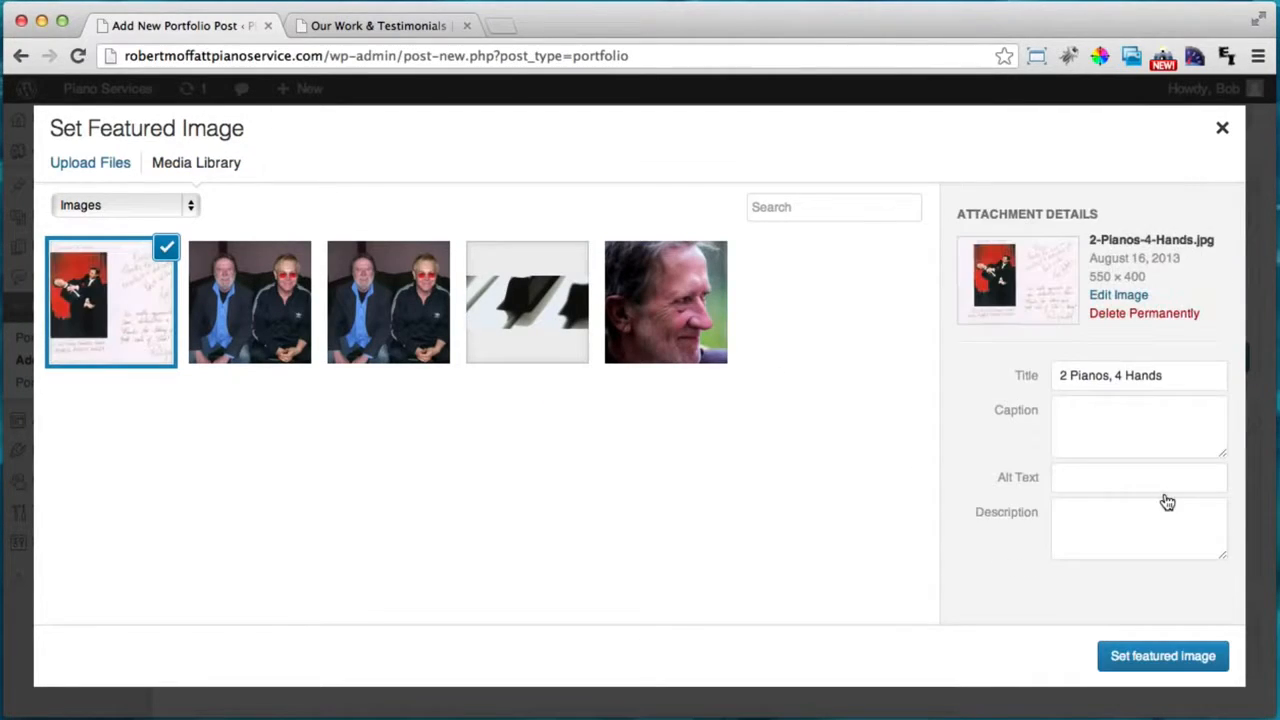
pyautogui.click(1166, 656)
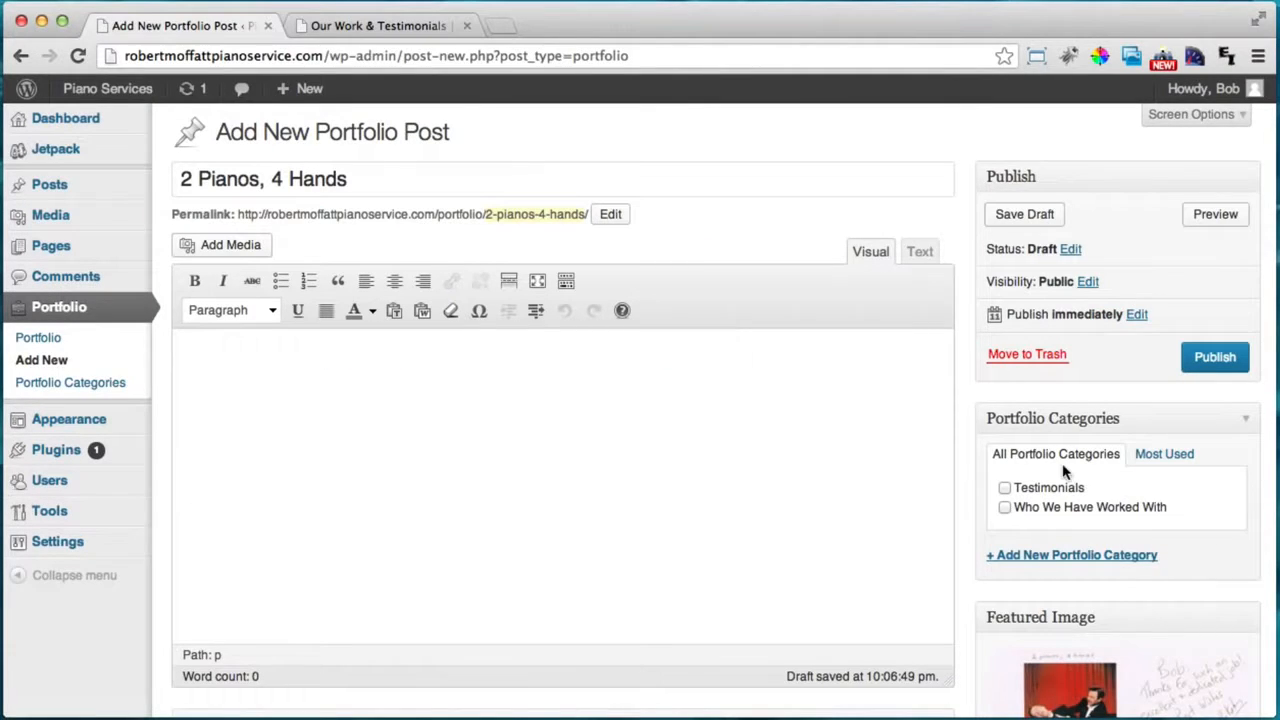
# - File the post under Testimonials and publish it
pyautogui.scroll(-1, 1093, 470)
pyautogui.click(1005, 459)
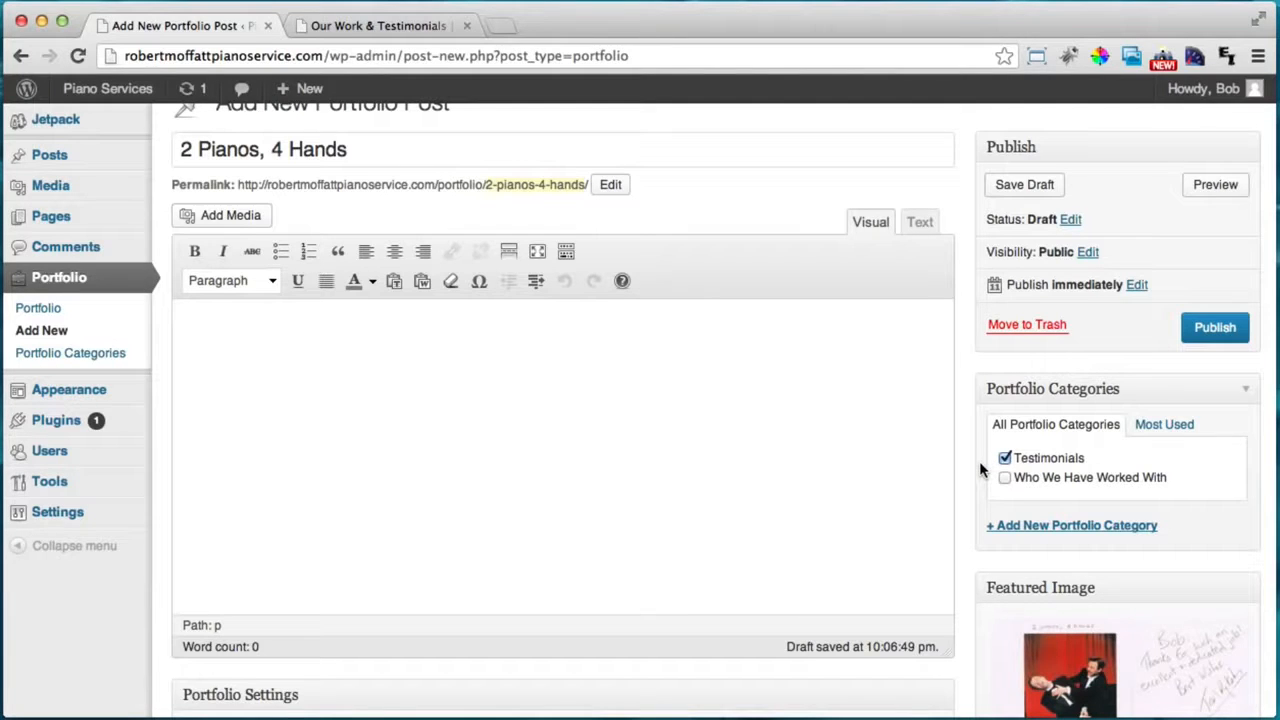
pyautogui.click(1208, 332)
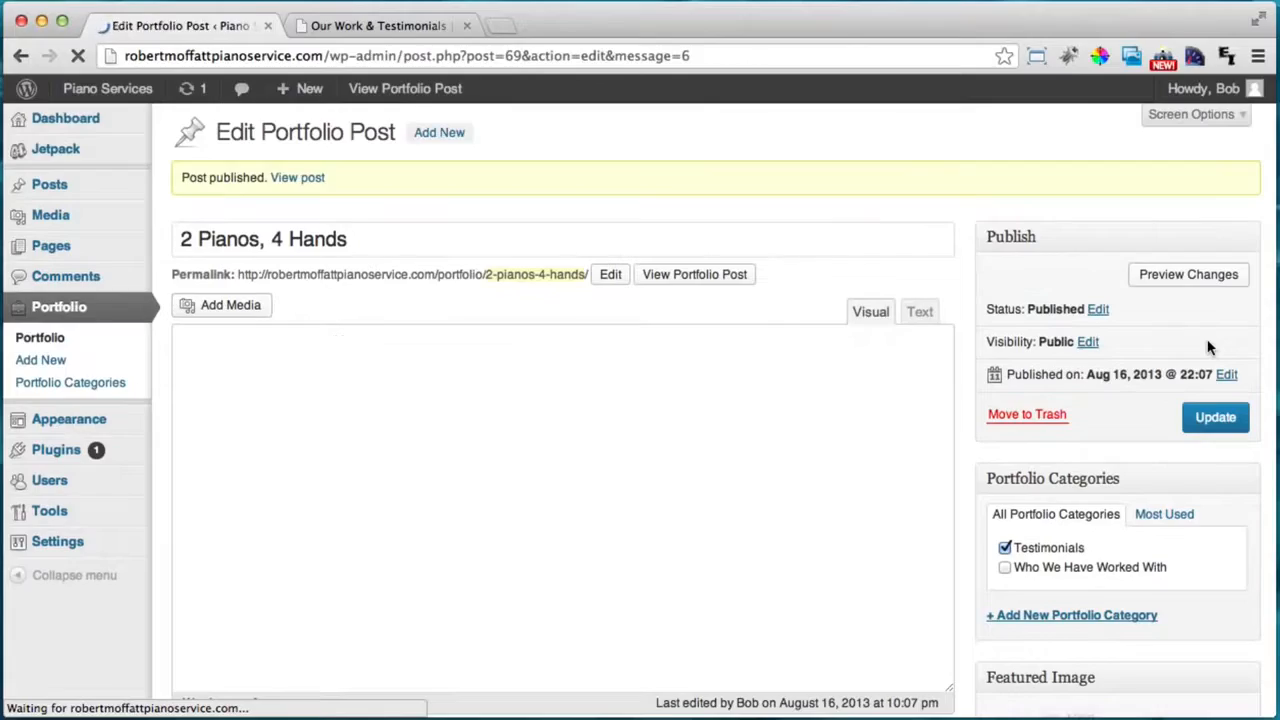
# - Open the Sir Elton John Recording Session card from the live grid, then the page editor
pyautogui.click(380, 27)
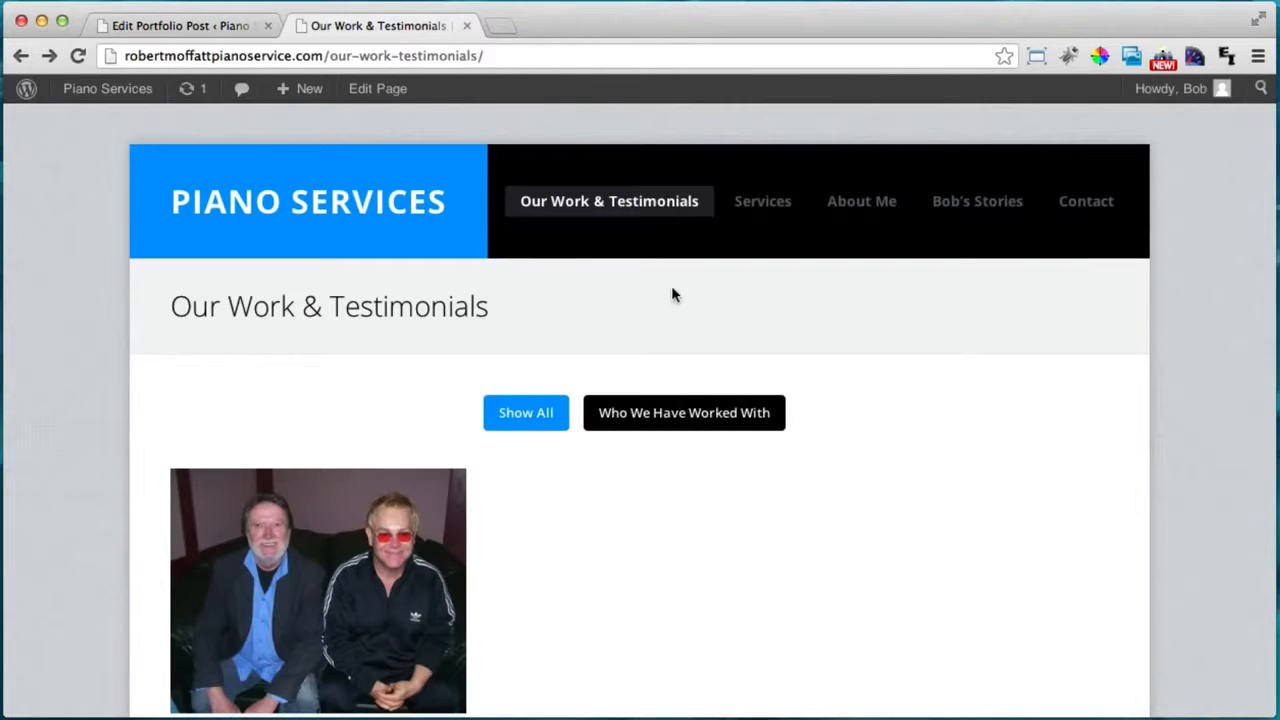
pyautogui.scroll(-3, 672, 294)
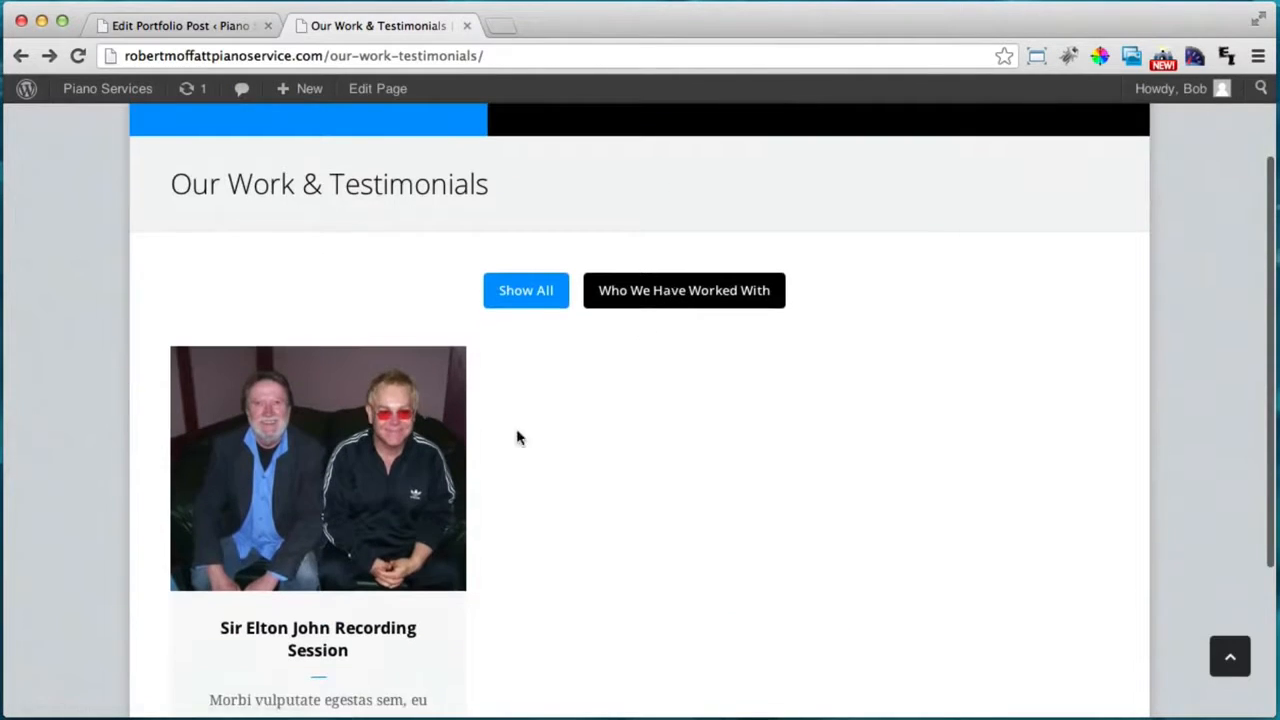
pyautogui.click(398, 500)
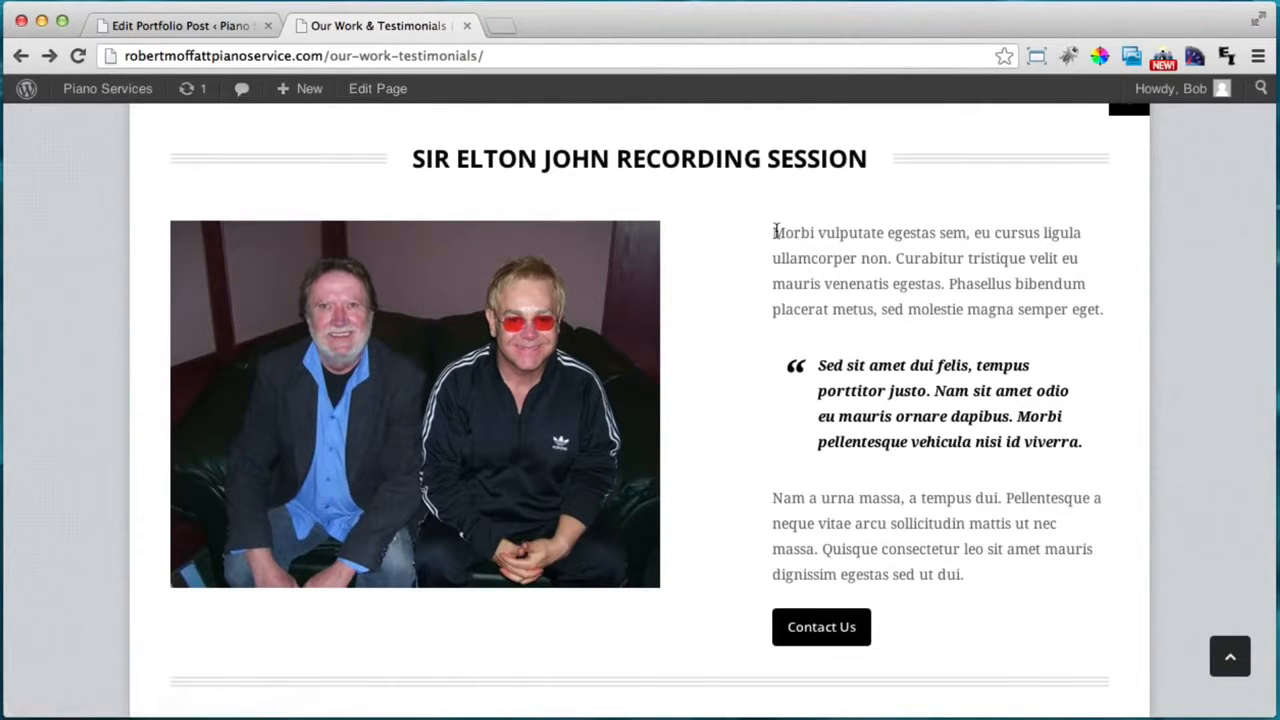
pyautogui.click(381, 96)
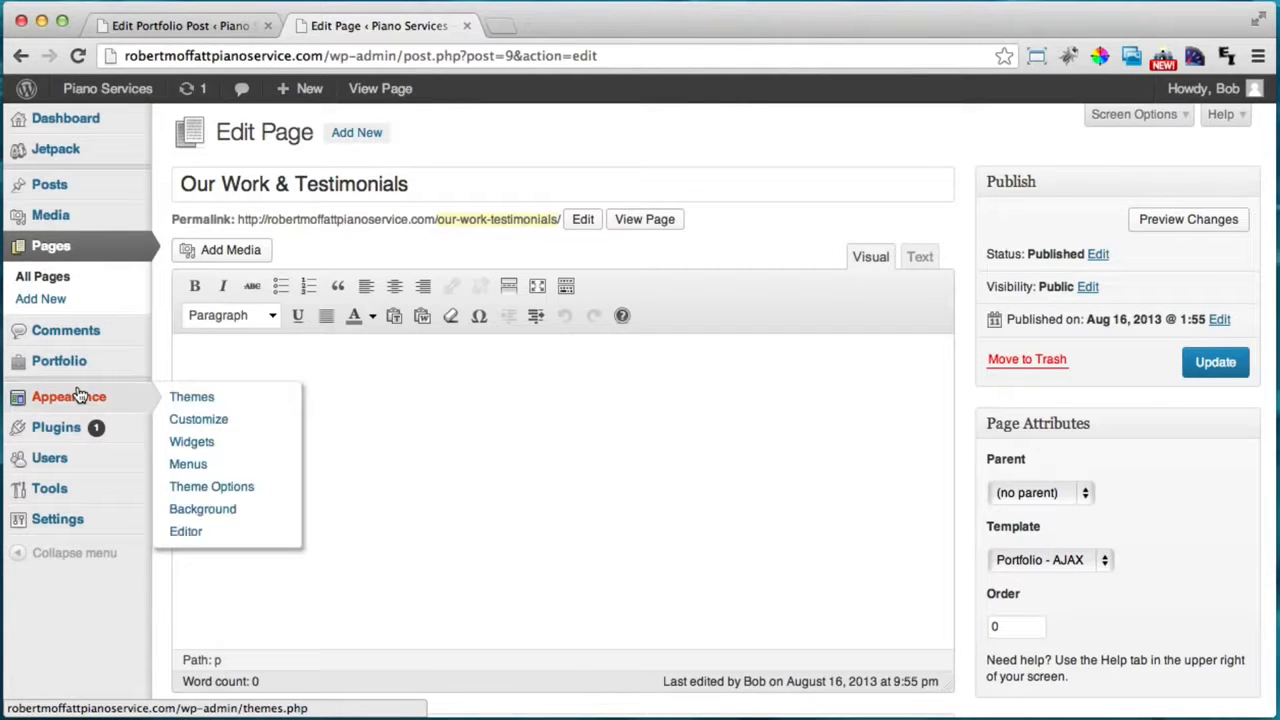
# - Open the Sir Elton John Recording Session post from the Portfolio list and select its entire body text
pyautogui.moveTo(88, 366)
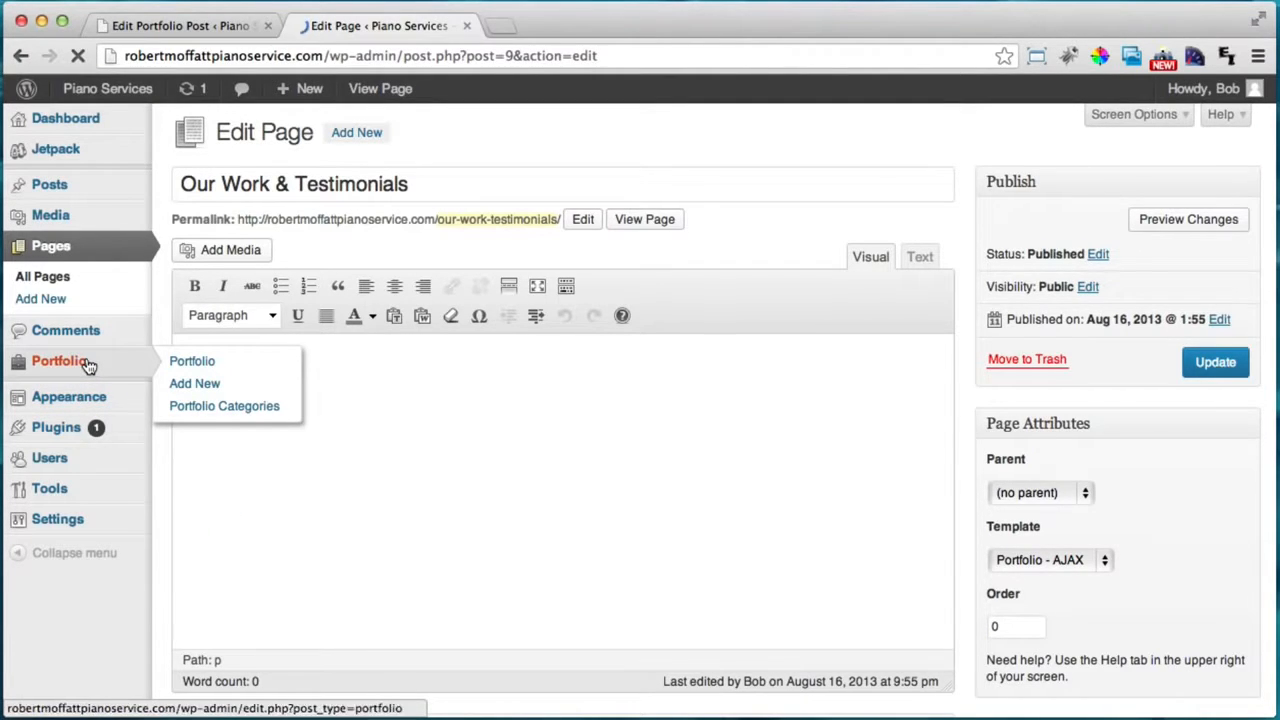
pyautogui.click(88, 366)
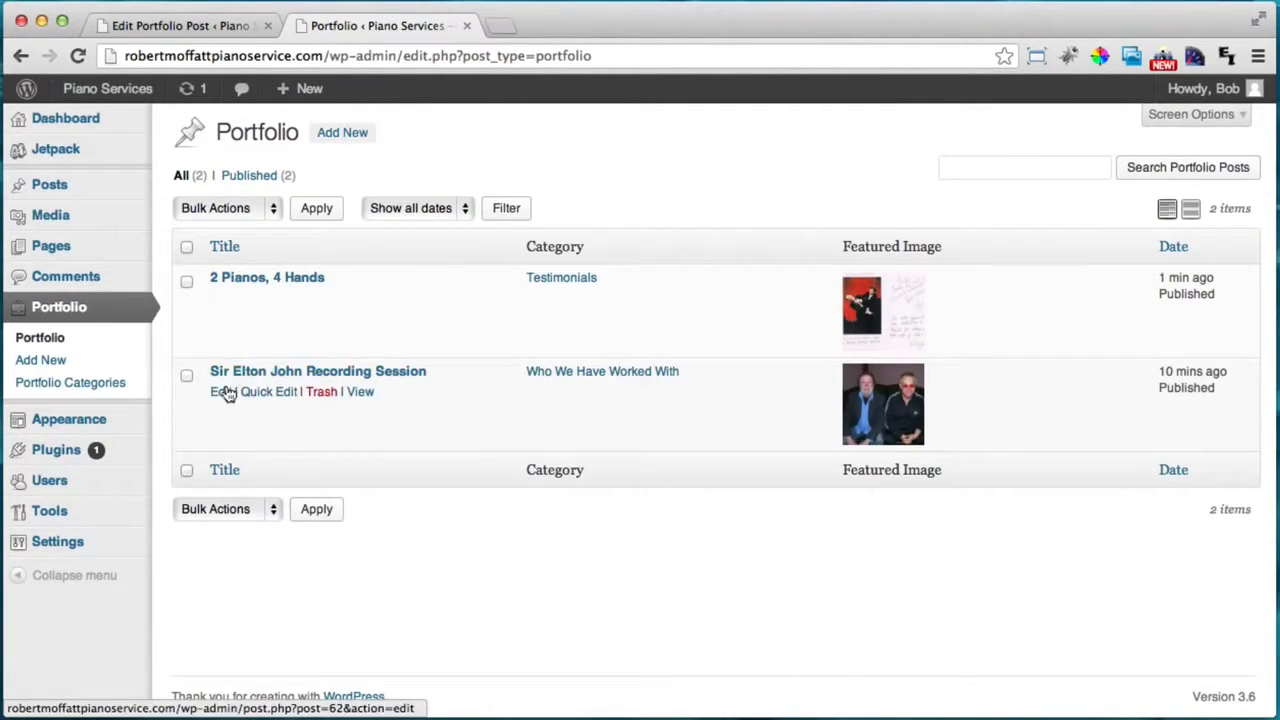
pyautogui.click(221, 392)
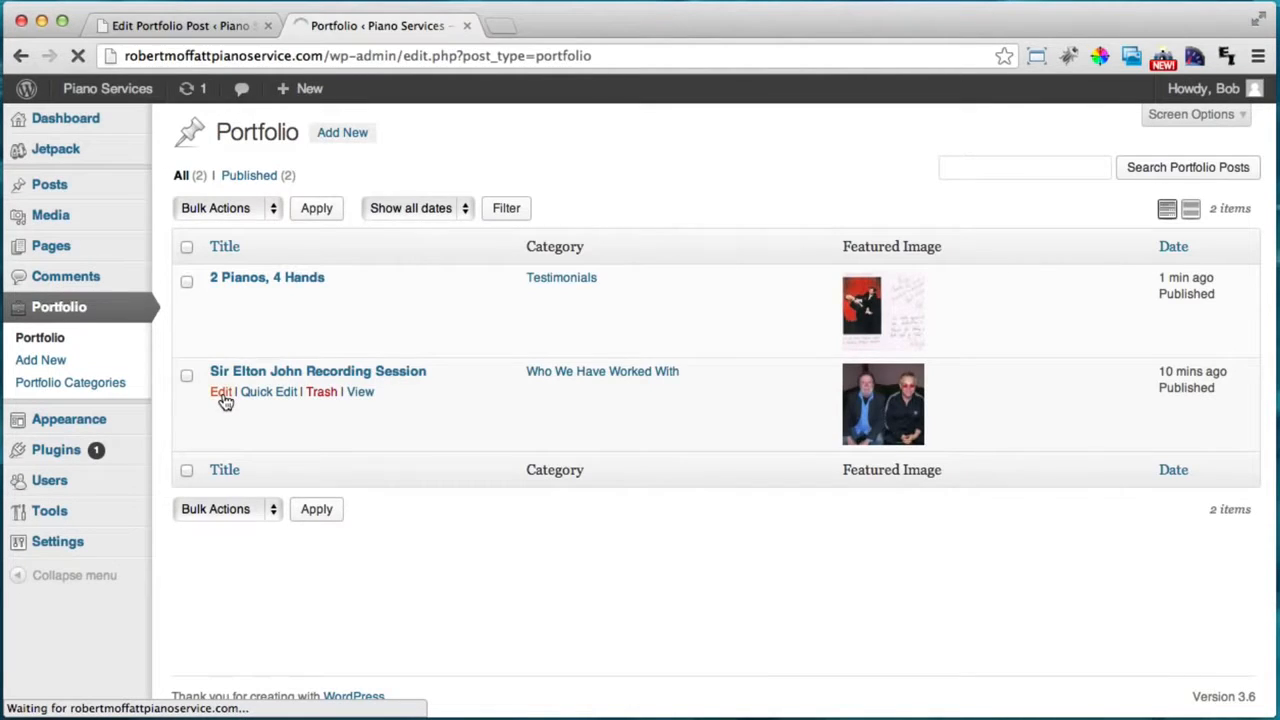
pyautogui.moveTo(497, 545); pyautogui.dragTo(145, 328)
pyautogui.press('super+c')
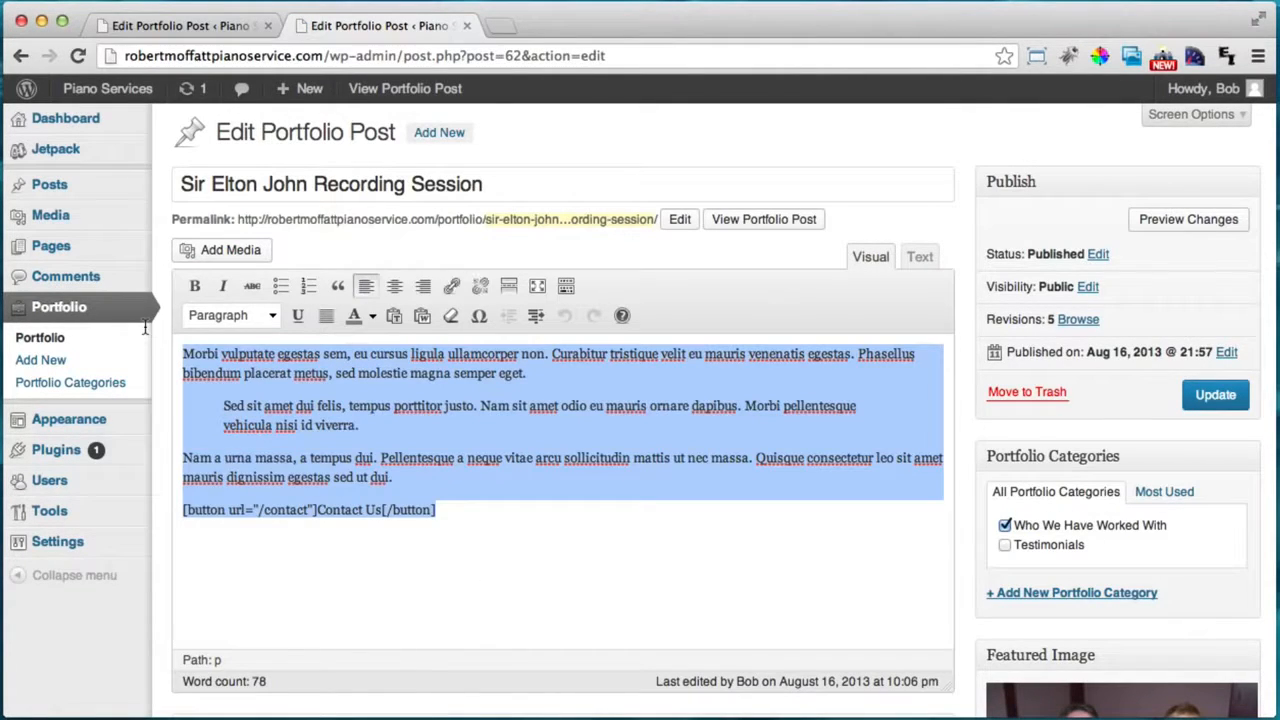
pyautogui.click(57, 309)
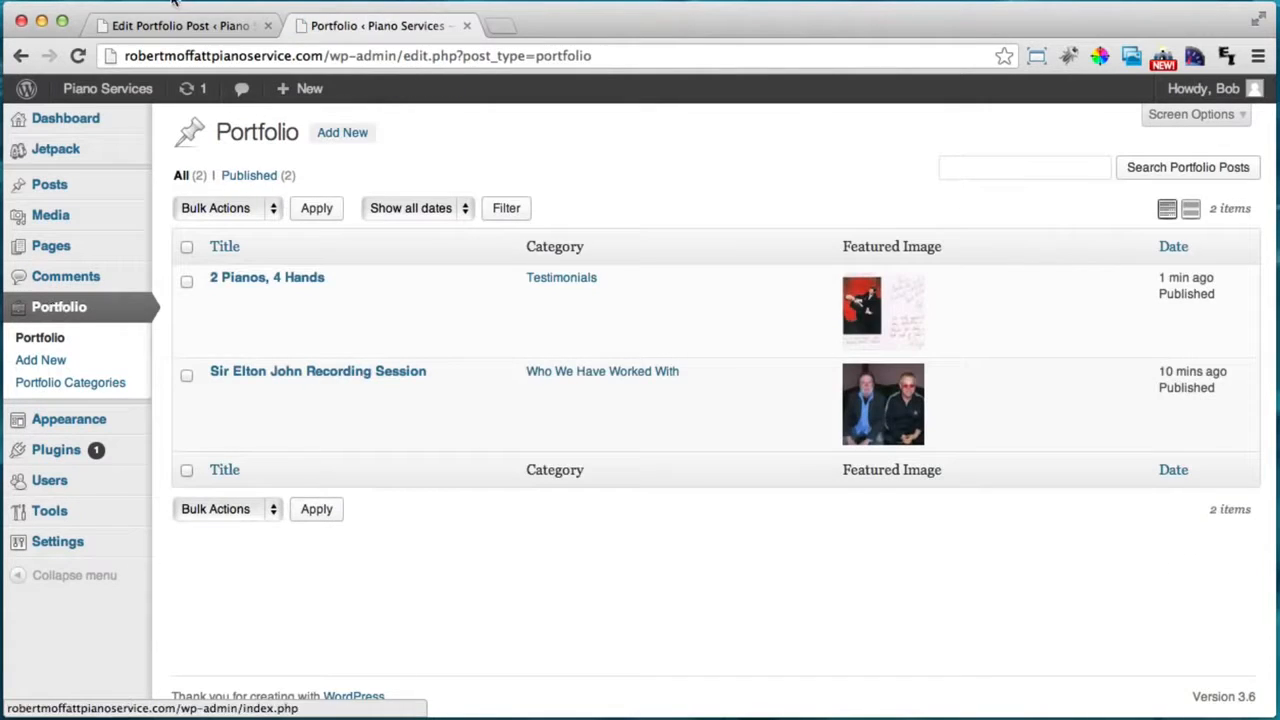
# - Paste the copied body and Contact Us shortcode into 2 Pianos, 4 Hands, update it, and visit the site
pyautogui.click(195, 25)
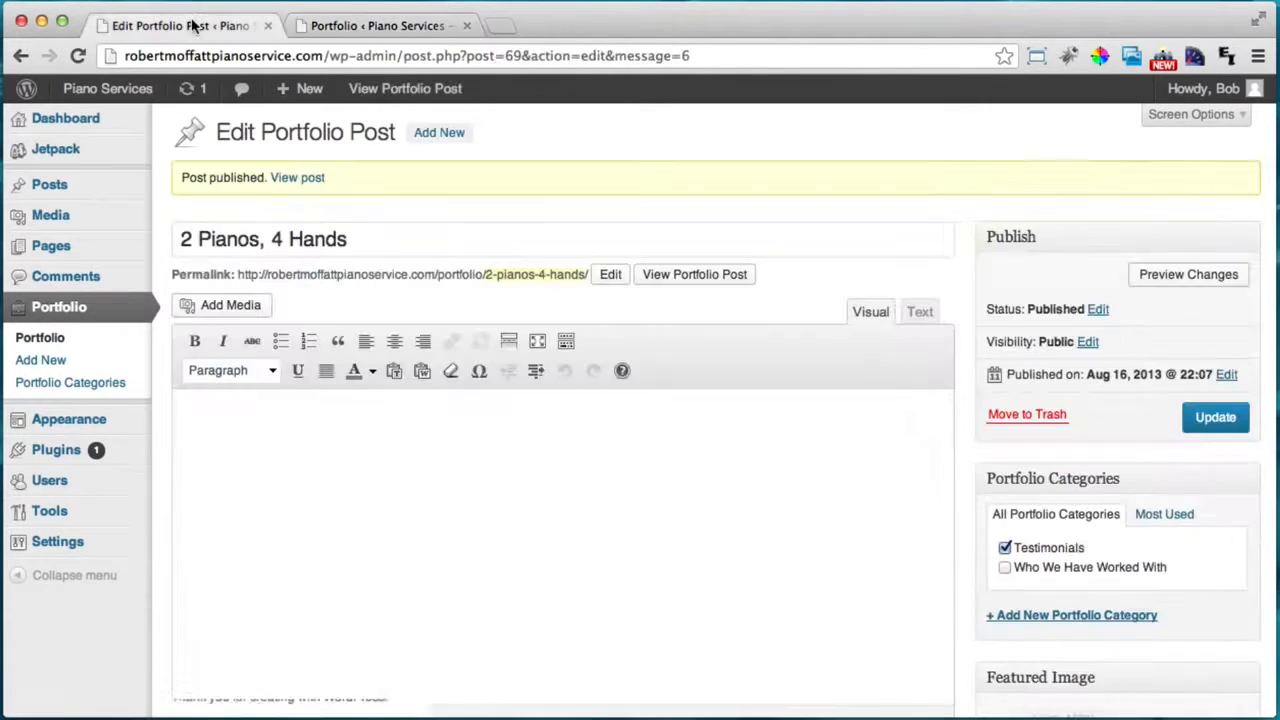
pyautogui.press('super+v')
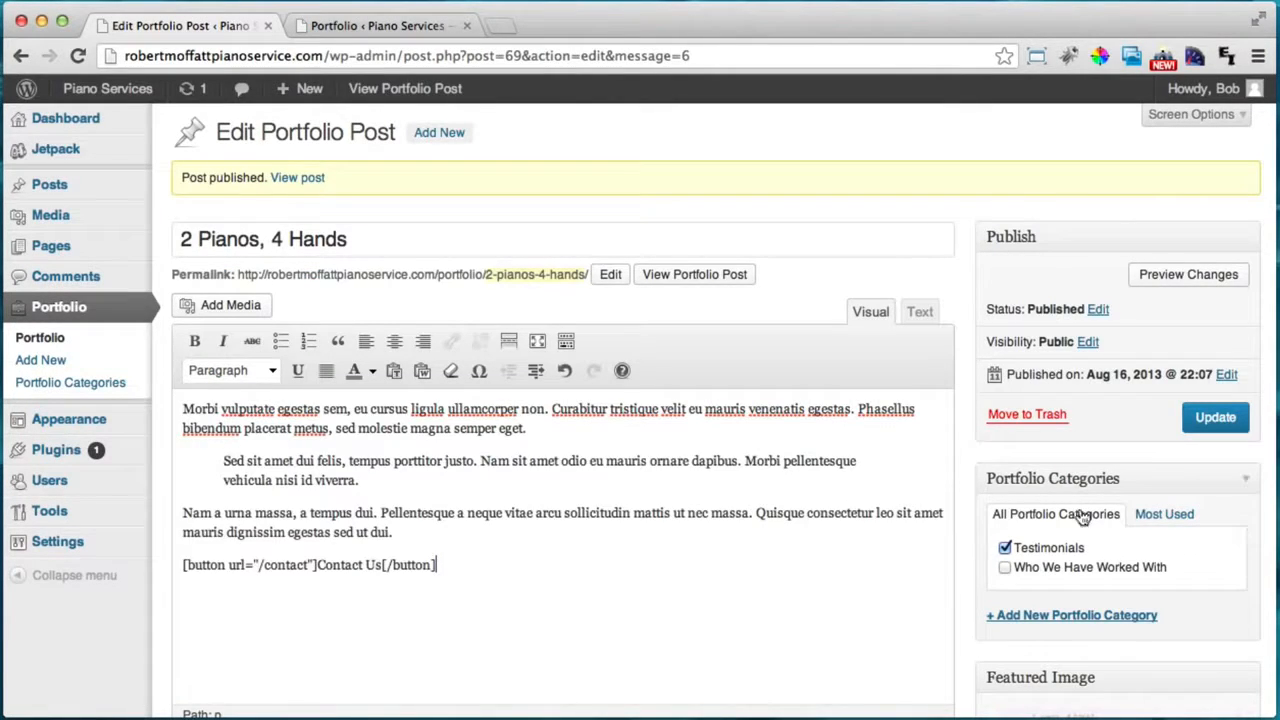
pyautogui.click(1210, 422)
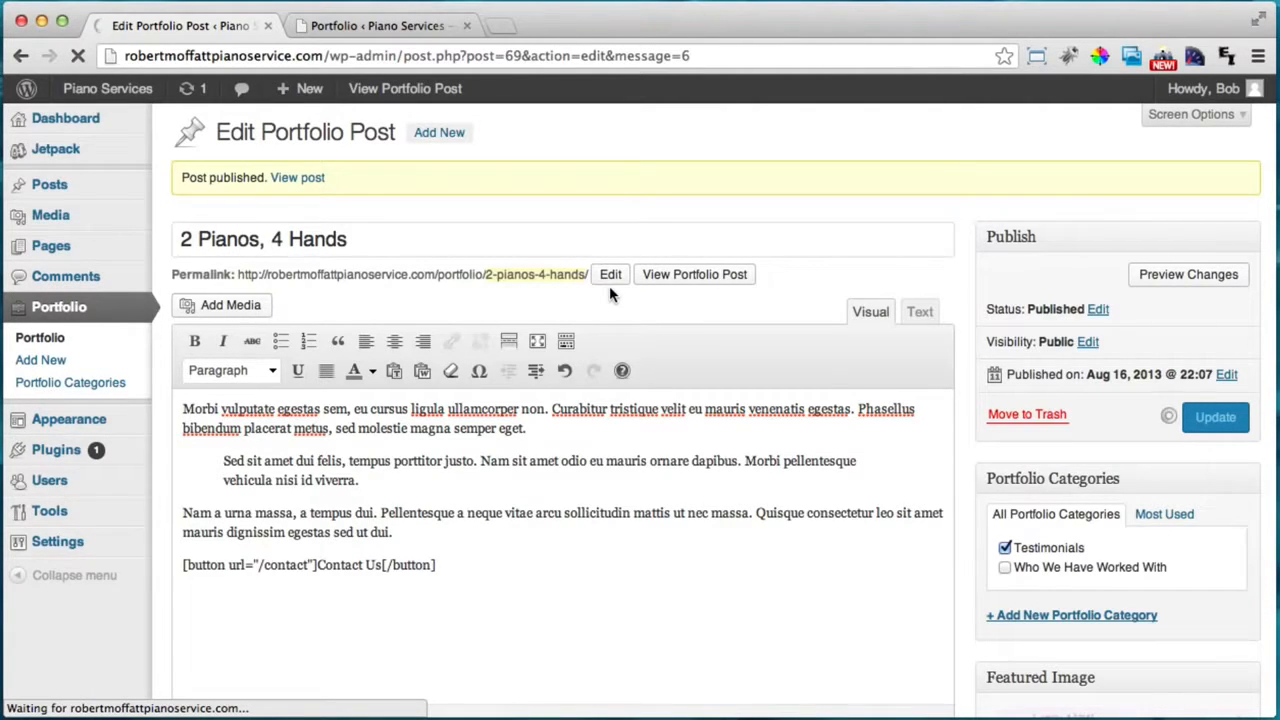
pyautogui.click(372, 28)
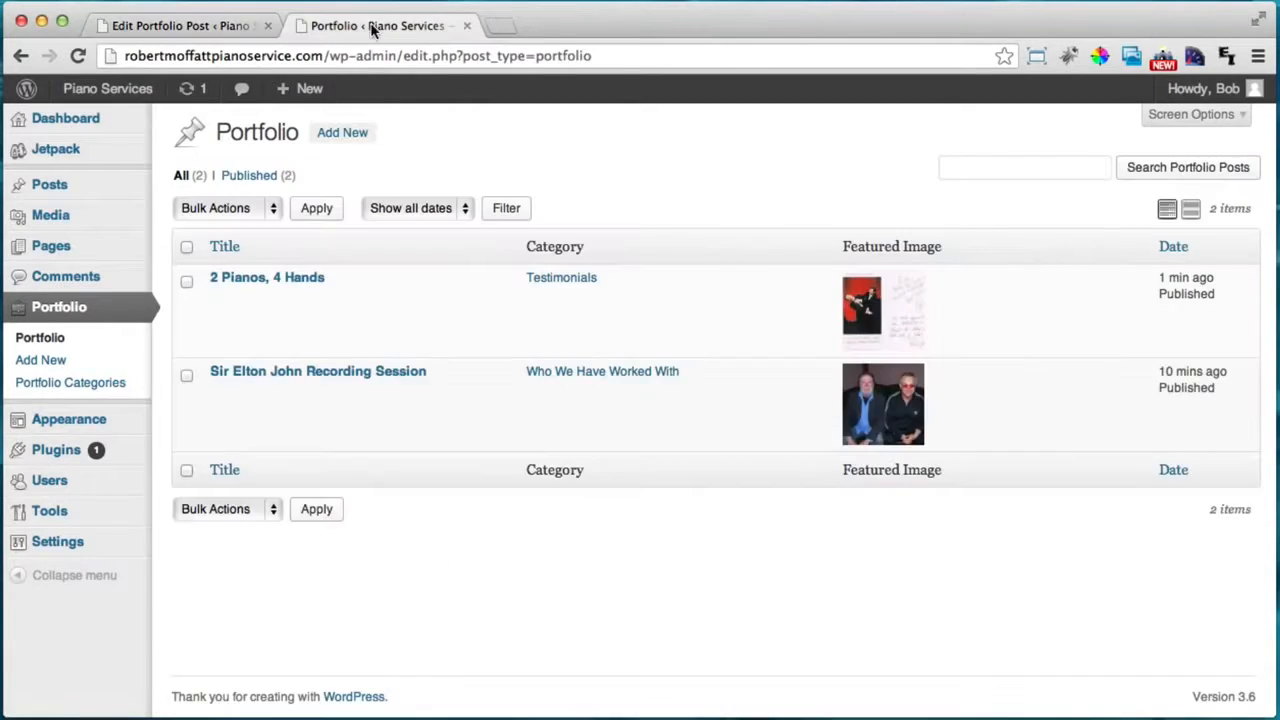
pyautogui.click(133, 136)
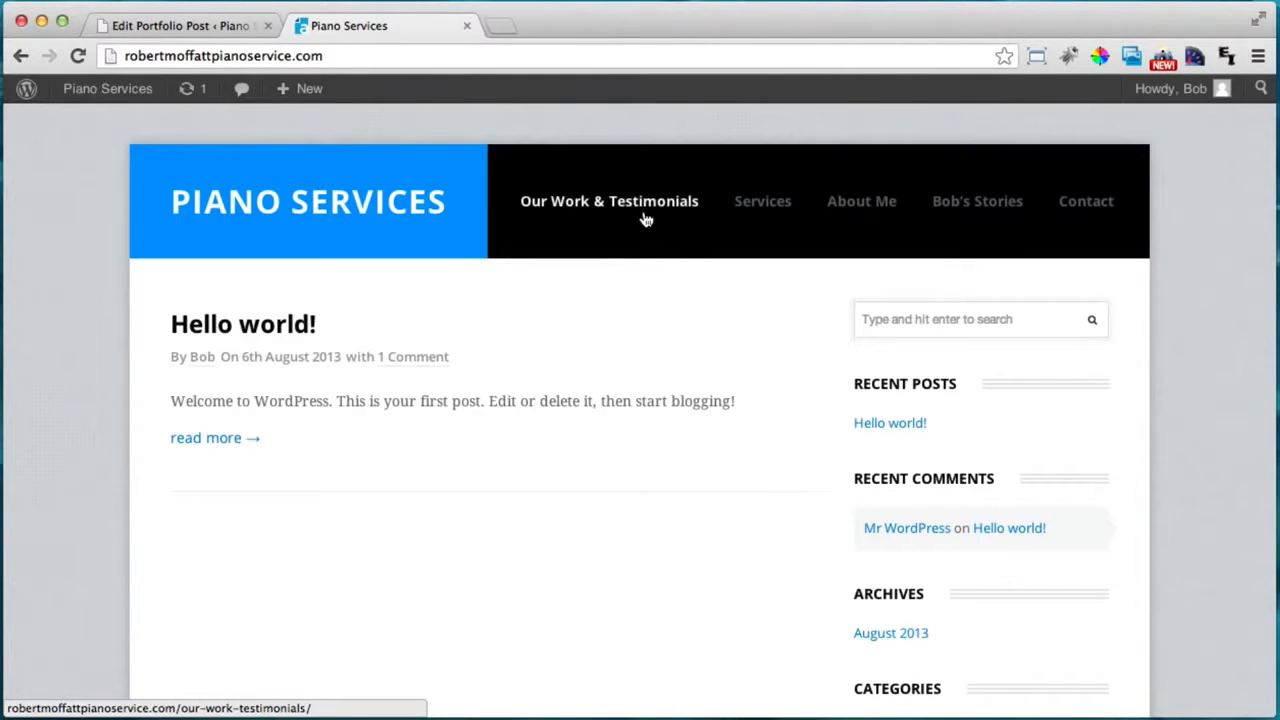
# - Switch the Our Work & Testimonials grid between Testimonials, Who We Have Worked With and Show All filters
pyautogui.click(645, 219)
pyautogui.scroll(-2, 966, 297)
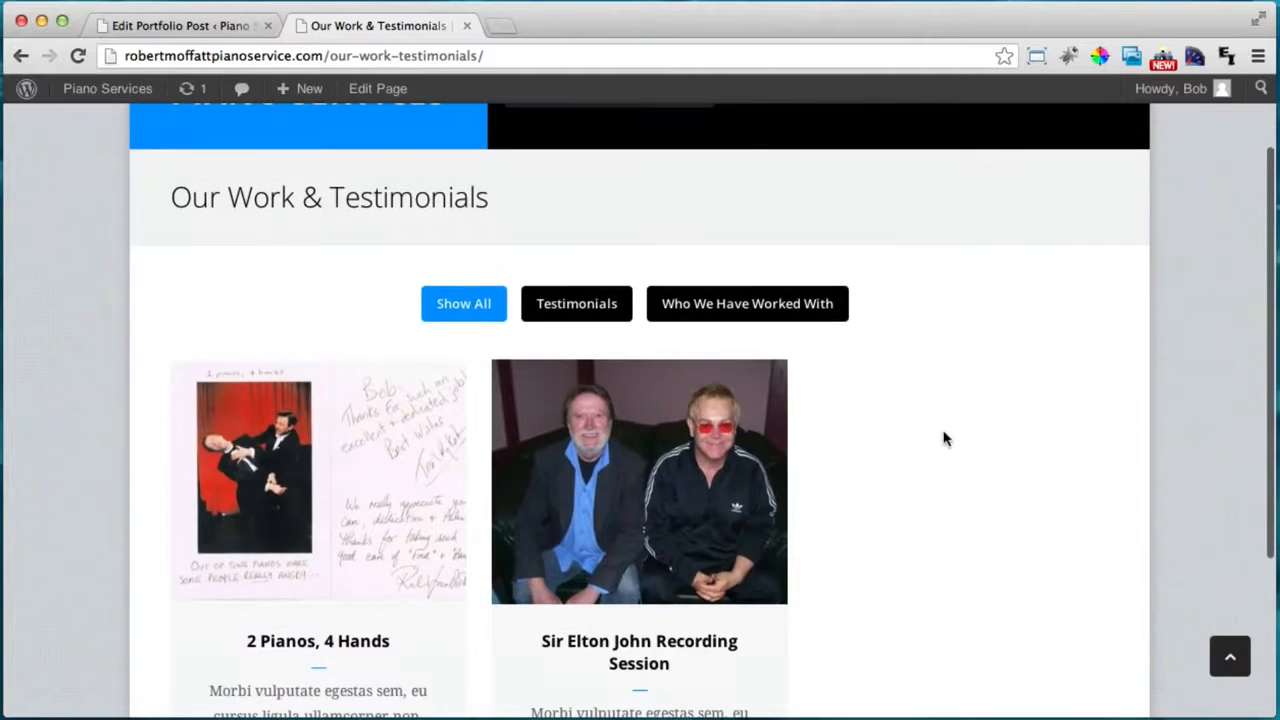
pyautogui.click(586, 306)
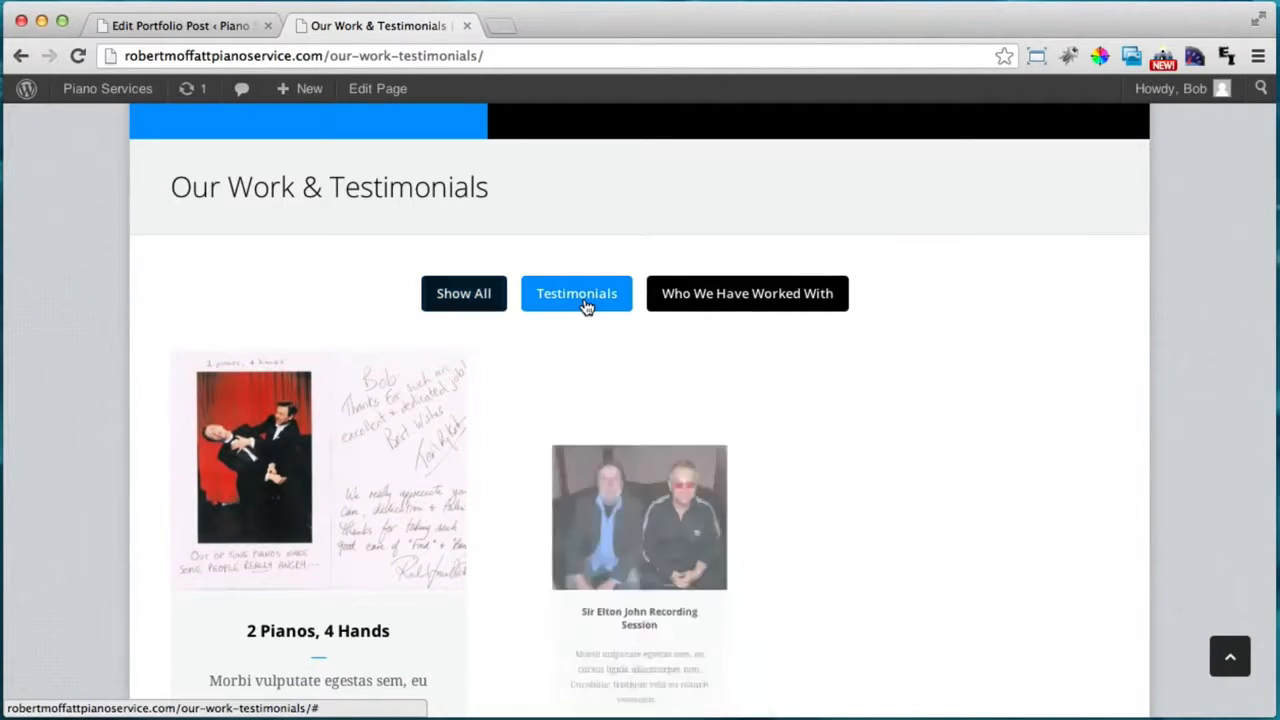
pyautogui.click(735, 298)
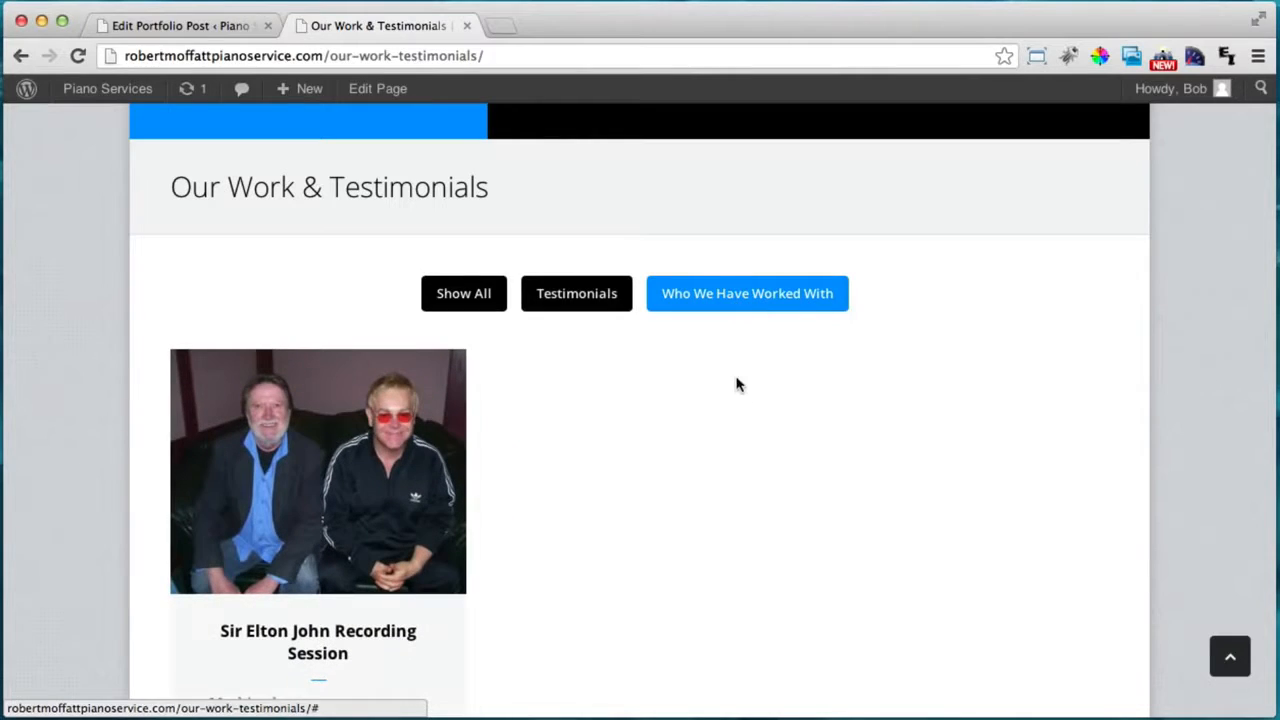
pyautogui.click(580, 292)
pyautogui.click(771, 294)
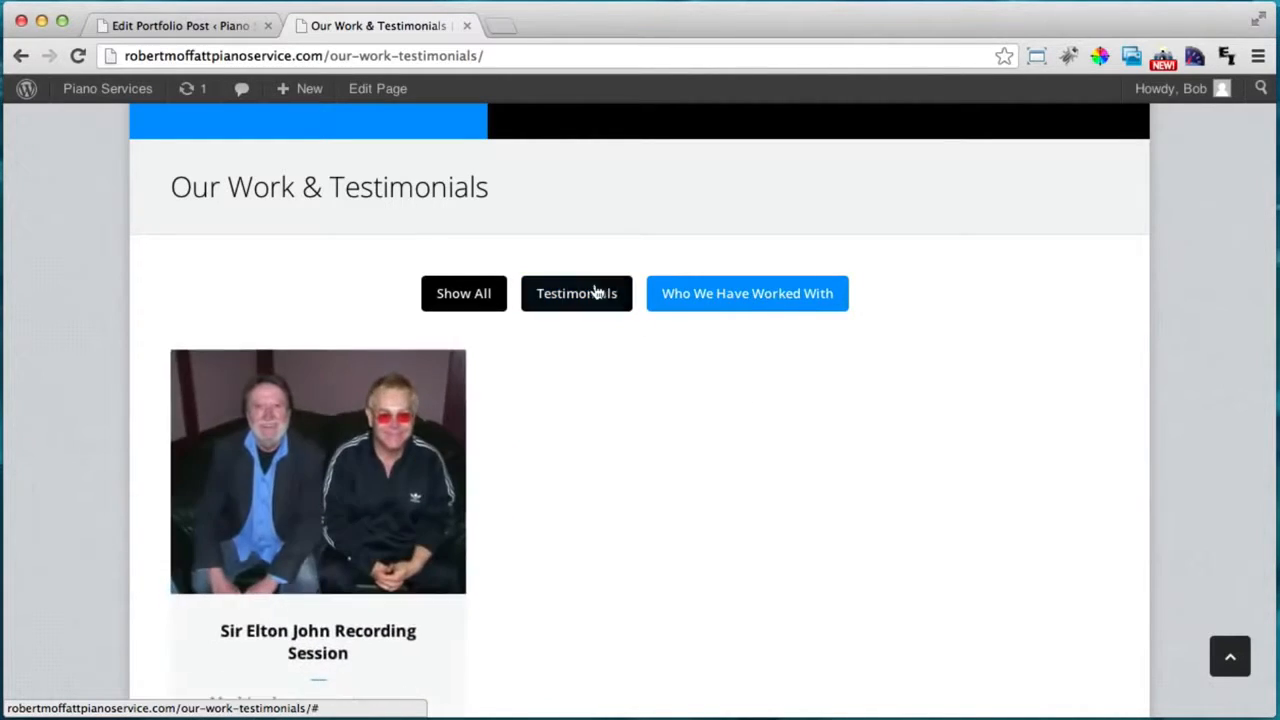
pyautogui.click(570, 291)
pyautogui.click(455, 300)
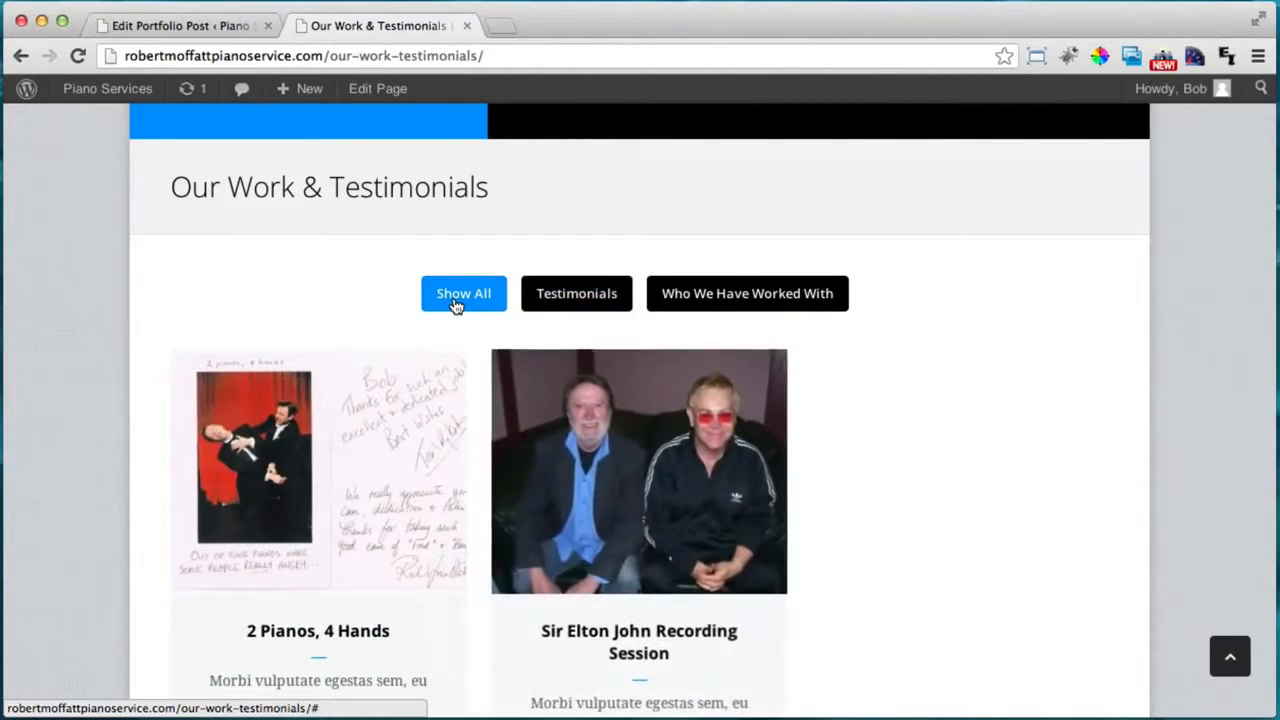
pyautogui.scroll(2, 674, 376)
pyautogui.click(225, 27)
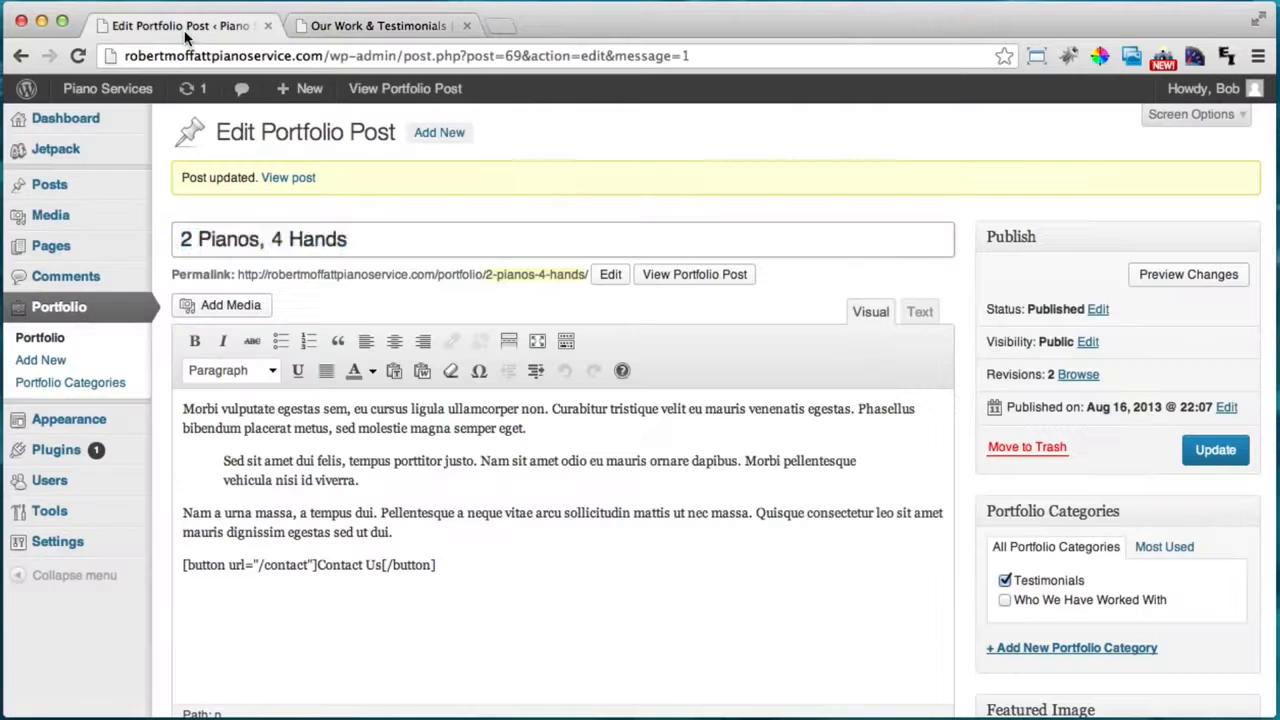
# - Create a draft portfolio post titled 'Calgary Folk Festival' and open its featured-image picker
pyautogui.click(450, 139)
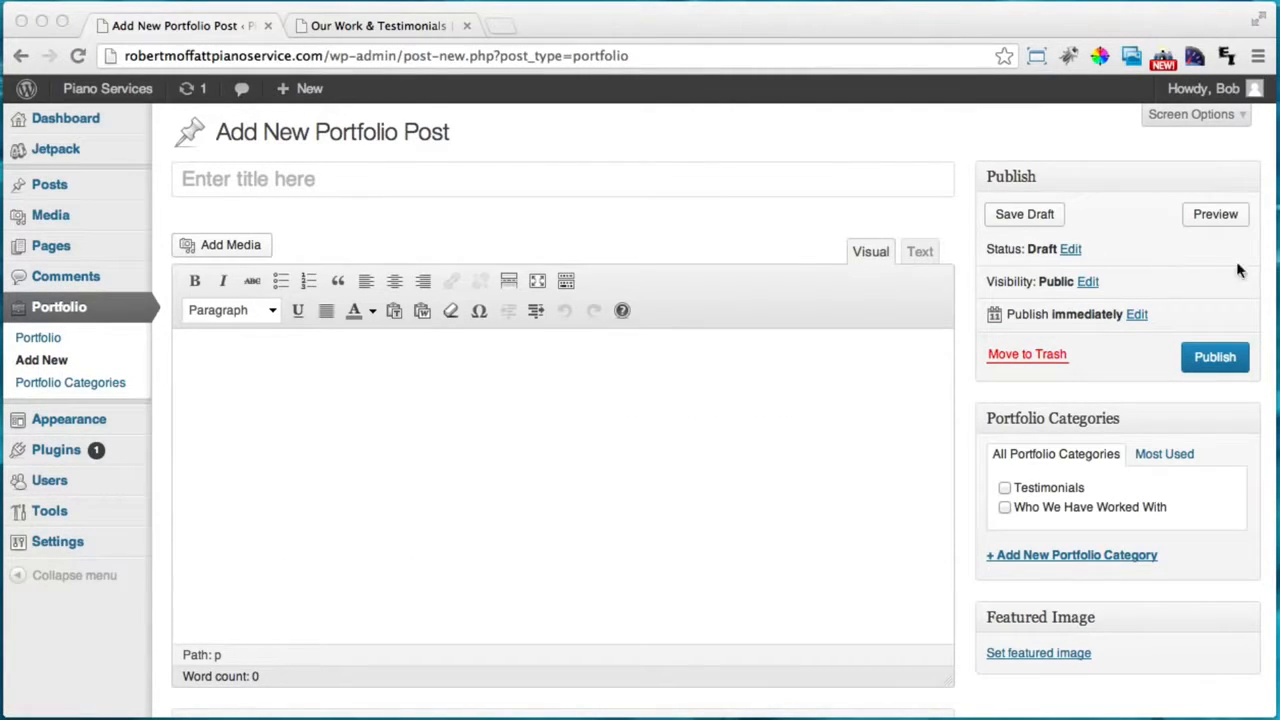
pyautogui.click(462, 190)
pyautogui.write('Calgary Folk Festival')
pyautogui.click(465, 446)
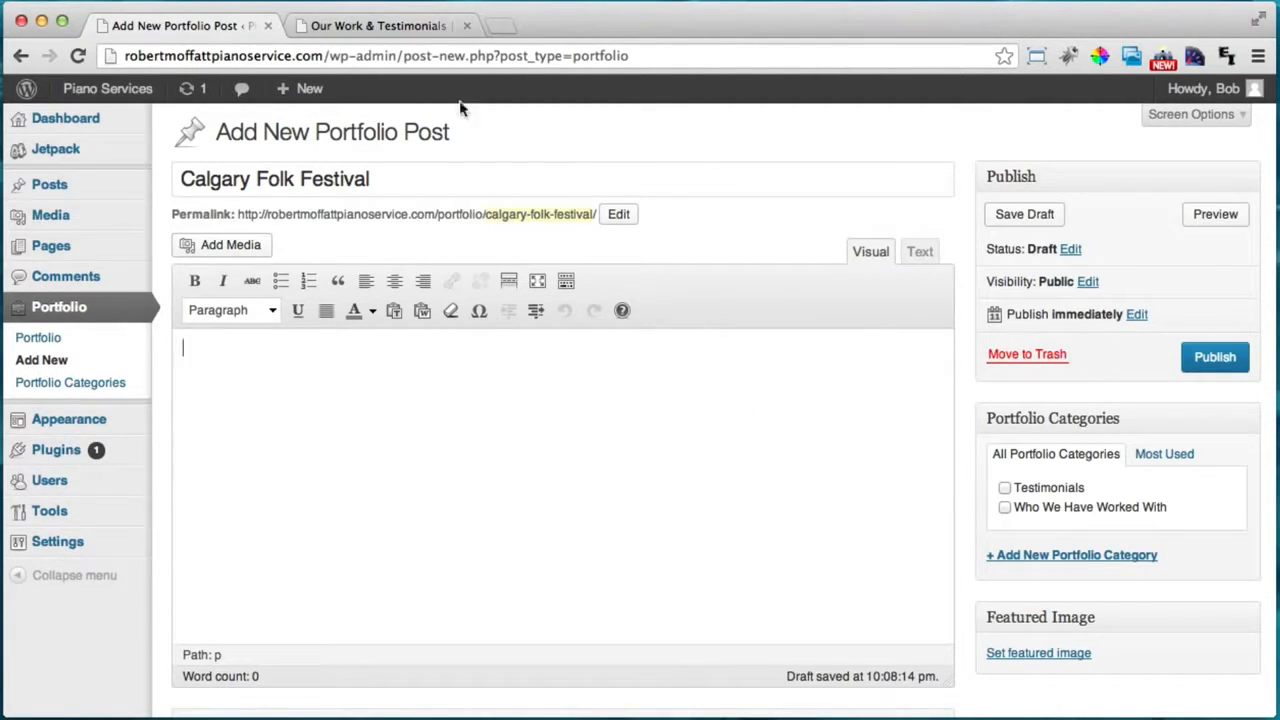
pyautogui.scroll(-1, 1117, 514)
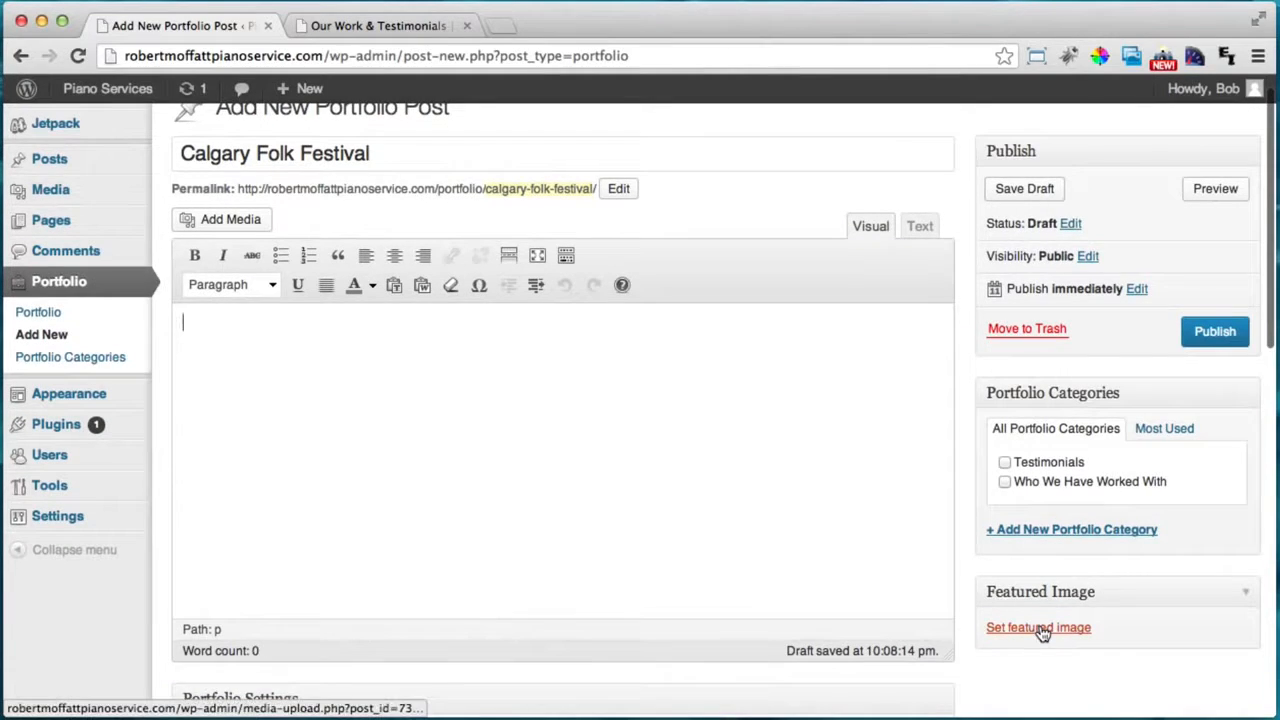
pyautogui.click(1040, 628)
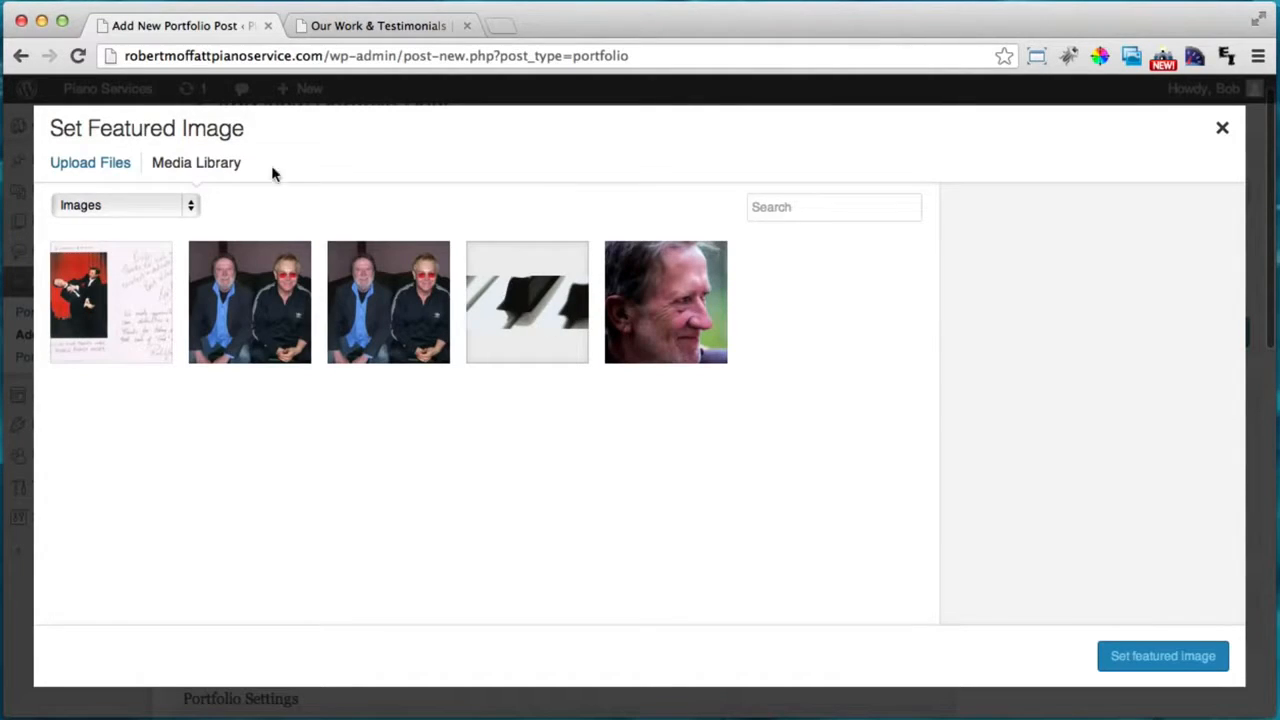
# - Upload the 480 × 360 Calgary Folk Festival.jpg photo and make it the featured image
pyautogui.click(104, 168)
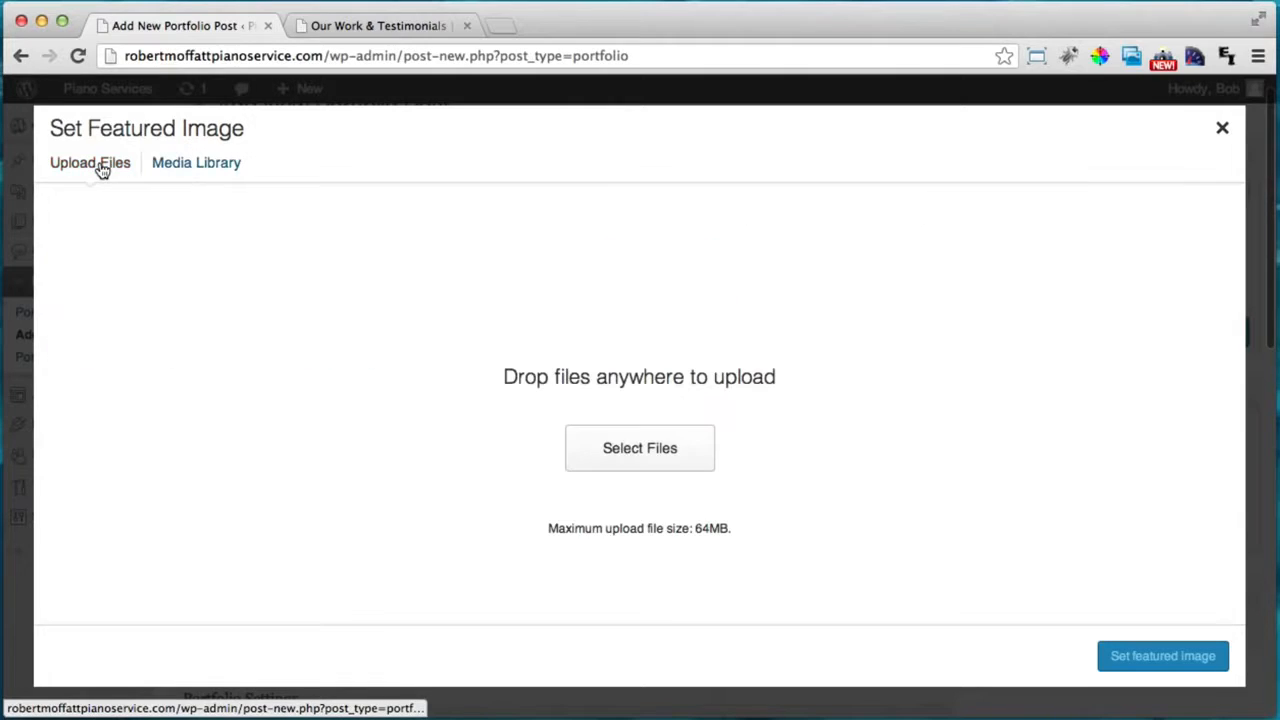
pyautogui.click(674, 455)
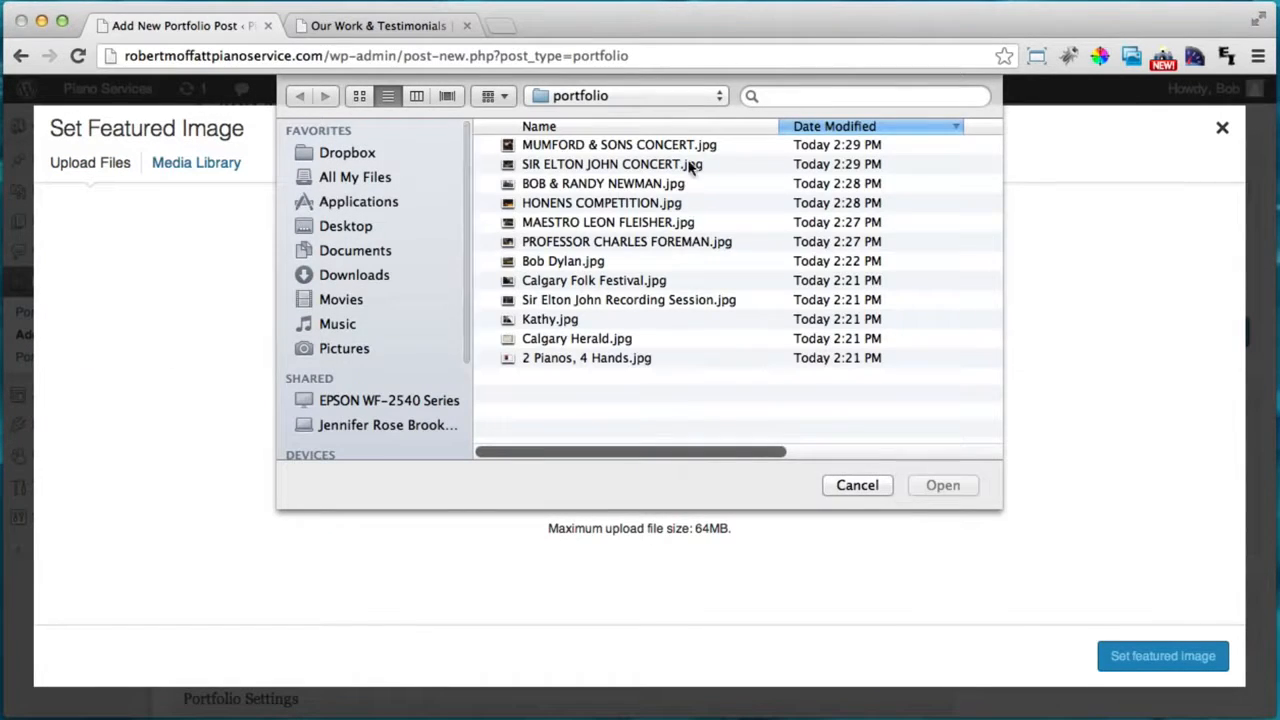
pyautogui.click(585, 284)
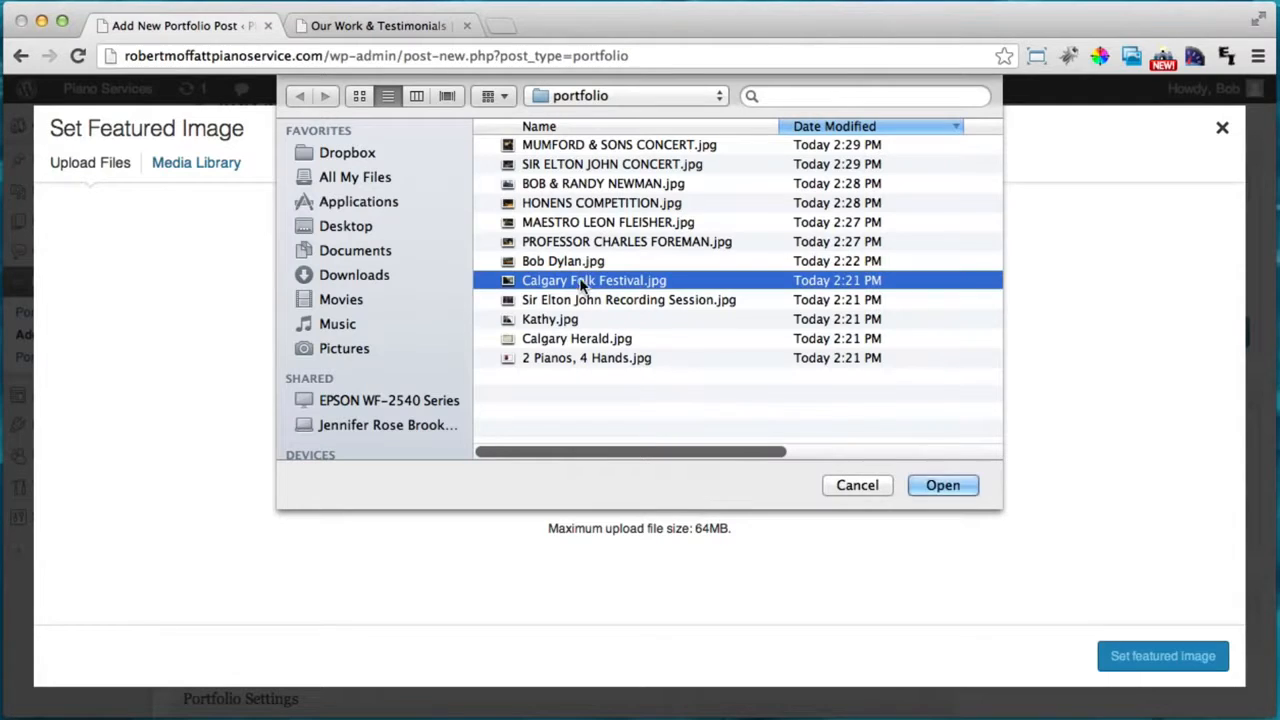
pyautogui.click(942, 484)
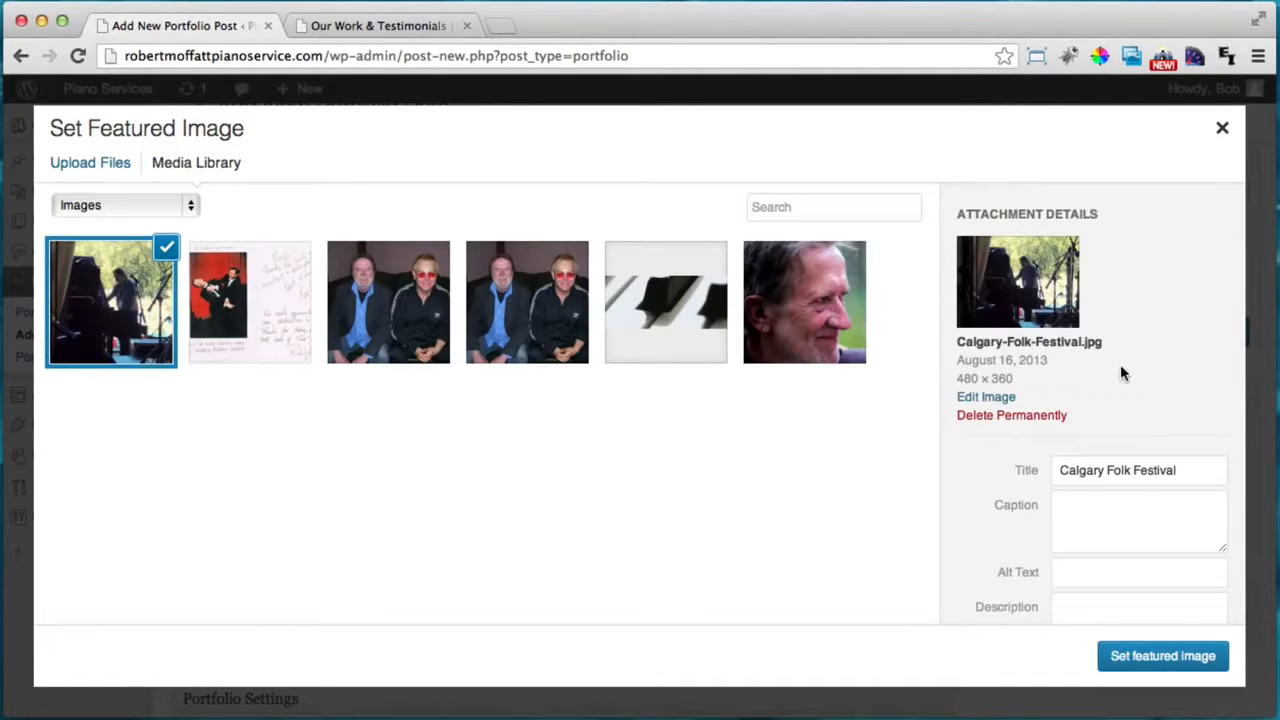
pyautogui.scroll(-2, 1120, 366)
pyautogui.click(1160, 658)
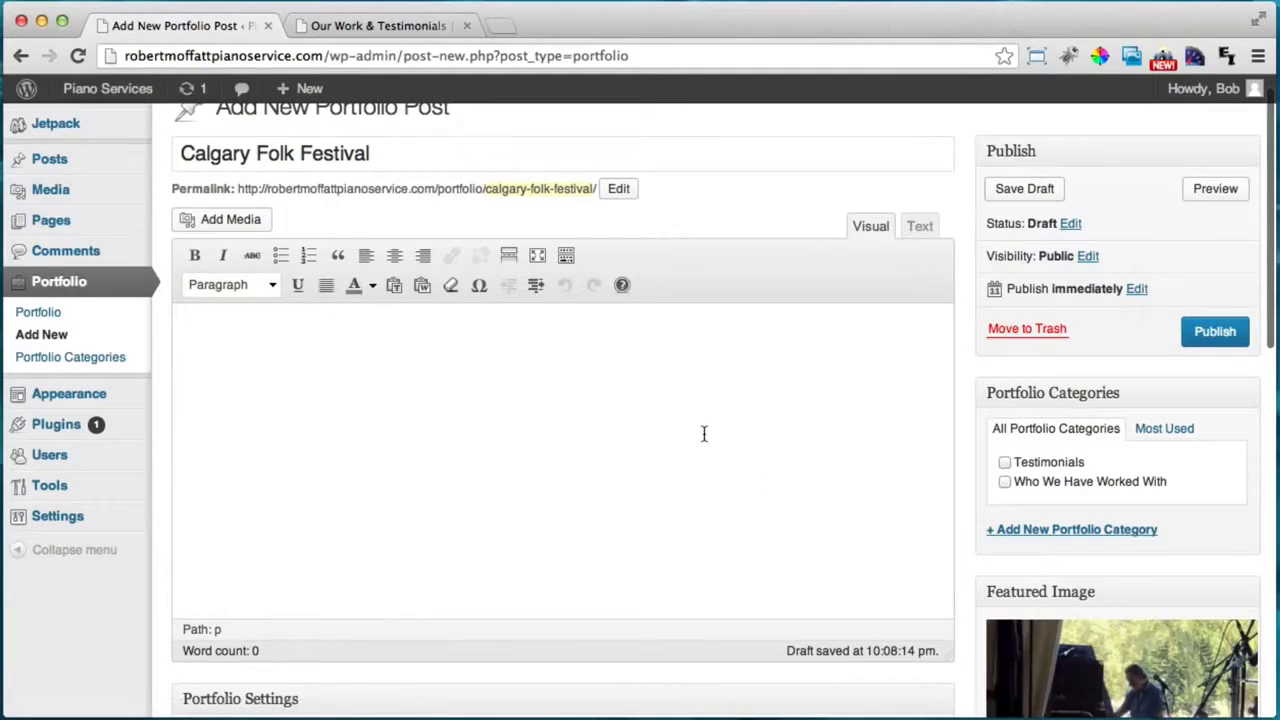
# - Tick Who We Have Worked With for Calgary Folk Festival, publish it, and return to Our Work & Testimonials
pyautogui.scroll(-7, 866, 398)
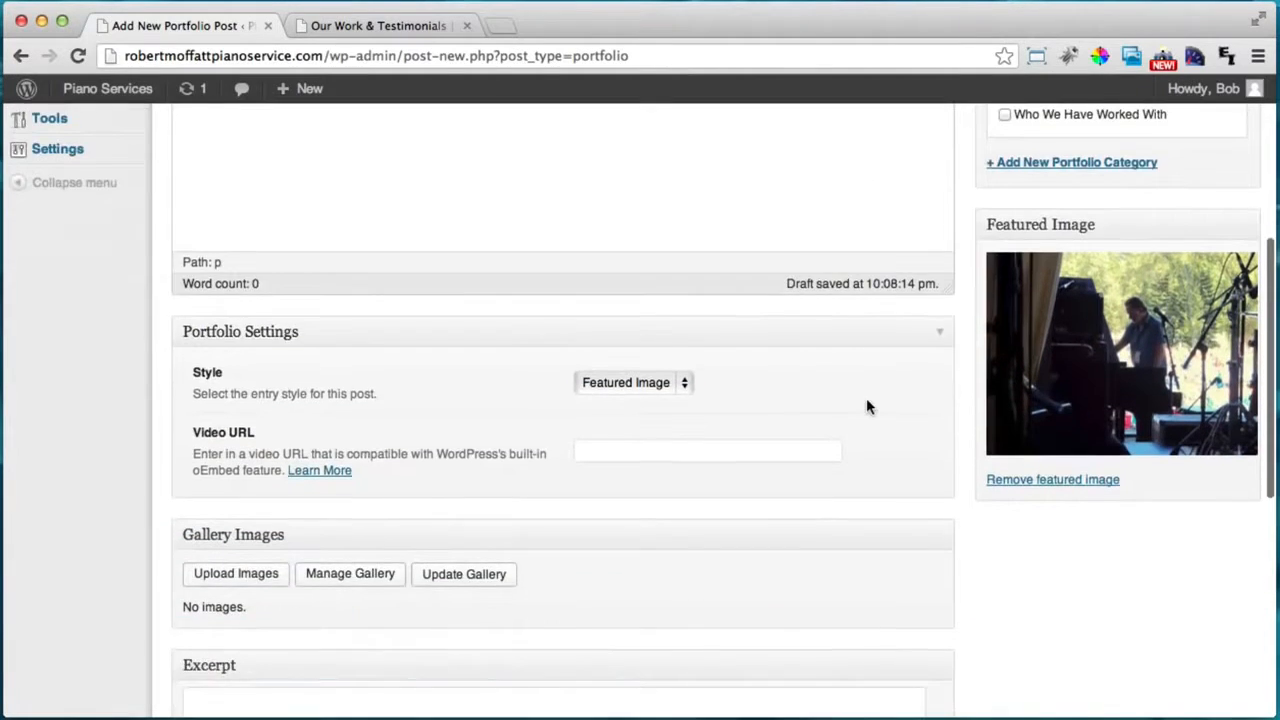
pyautogui.scroll(2, 866, 398)
pyautogui.scroll(5, 866, 398)
pyautogui.click(420, 395)
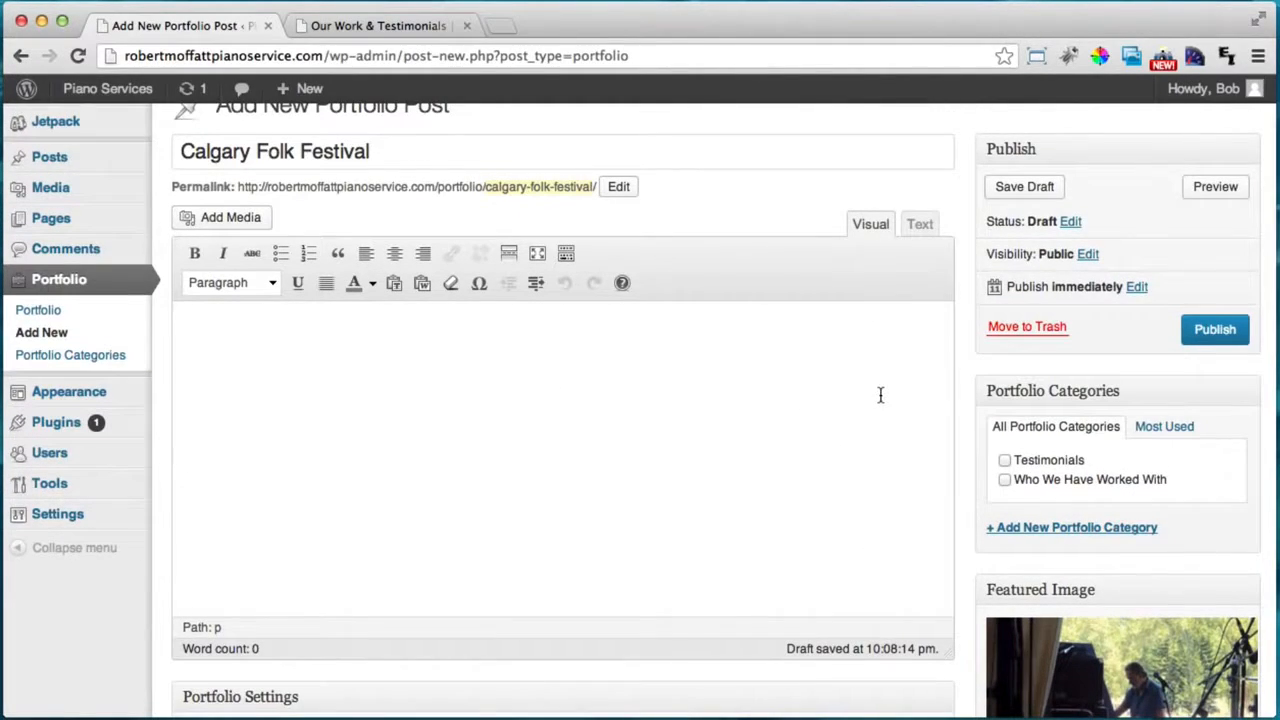
pyautogui.scroll(-2, 880, 395)
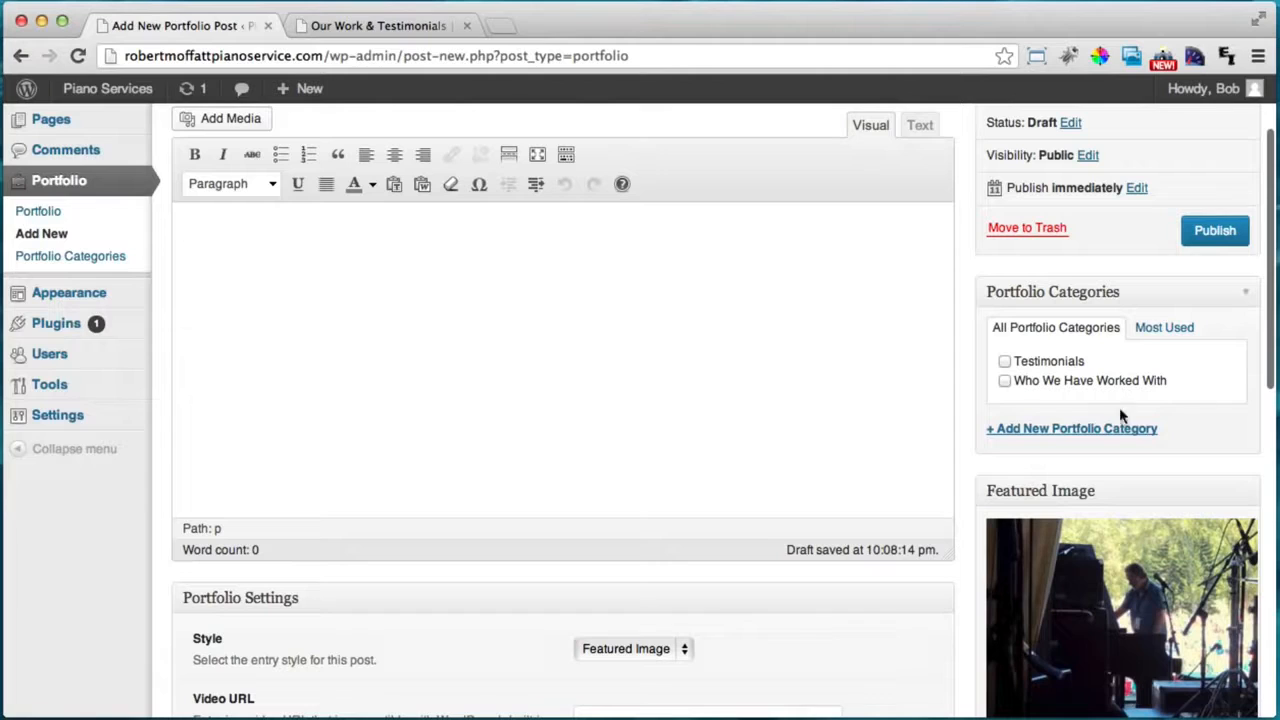
pyautogui.click(1005, 381)
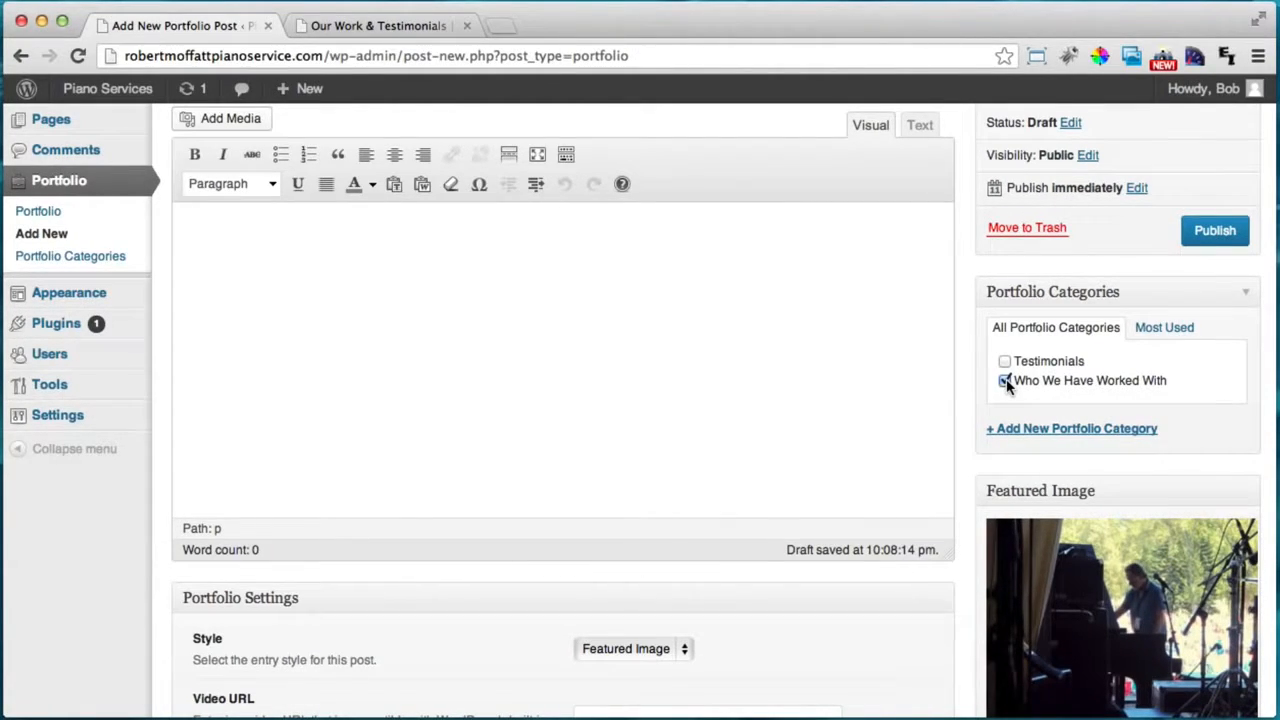
pyautogui.click(1215, 231)
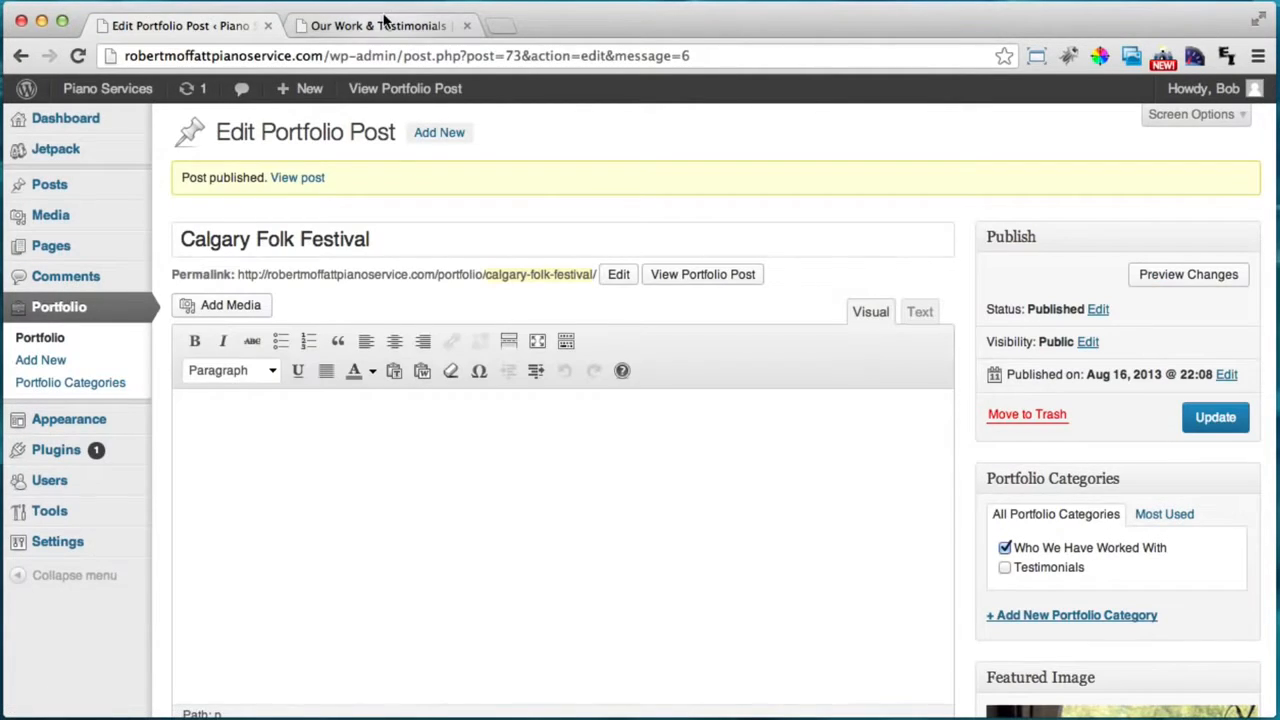
pyautogui.click(385, 28)
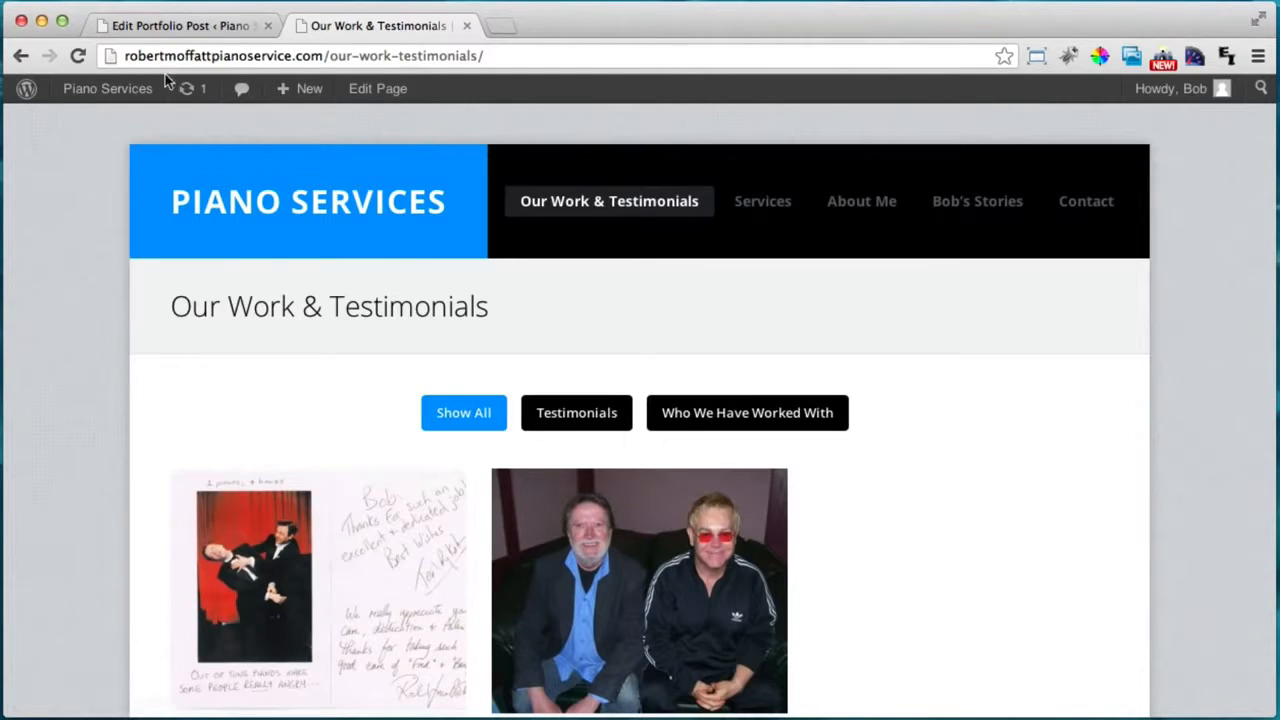
# - Reload Our Work & Testimonials and scroll to the grid, now led by Calgary Folk Festival
pyautogui.click(80, 62)
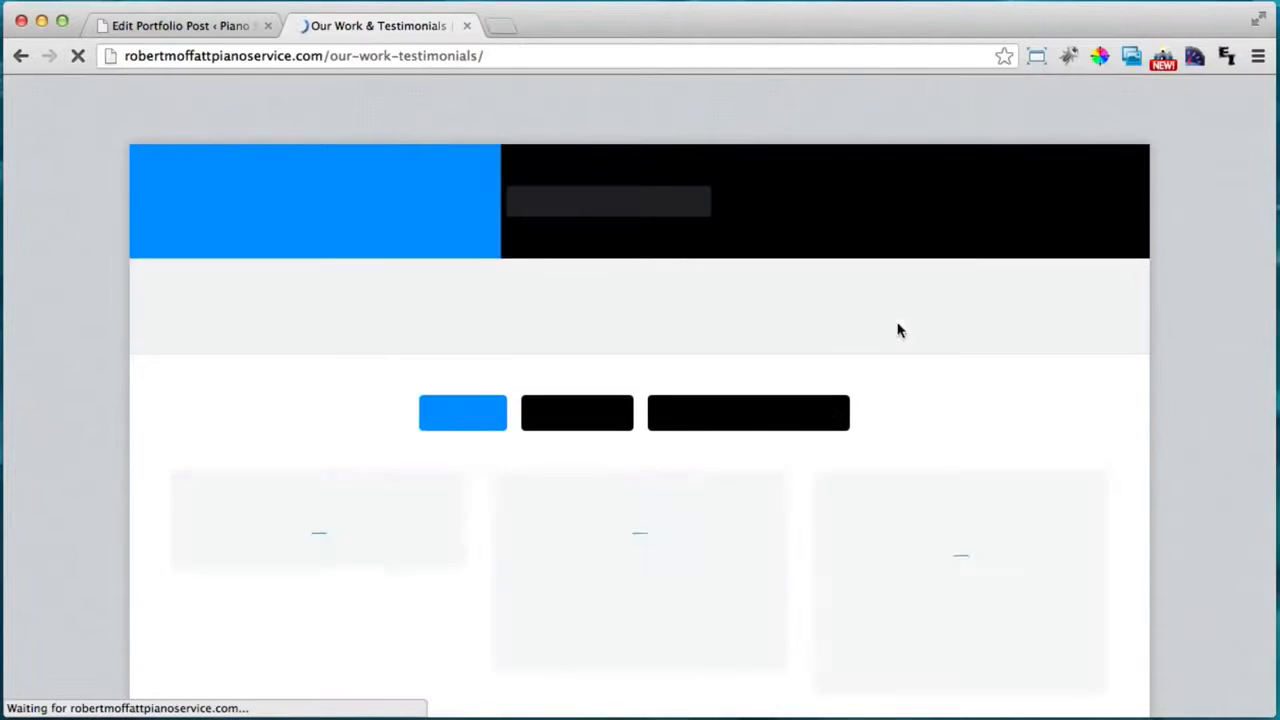
pyautogui.scroll(-3, 474, 418)
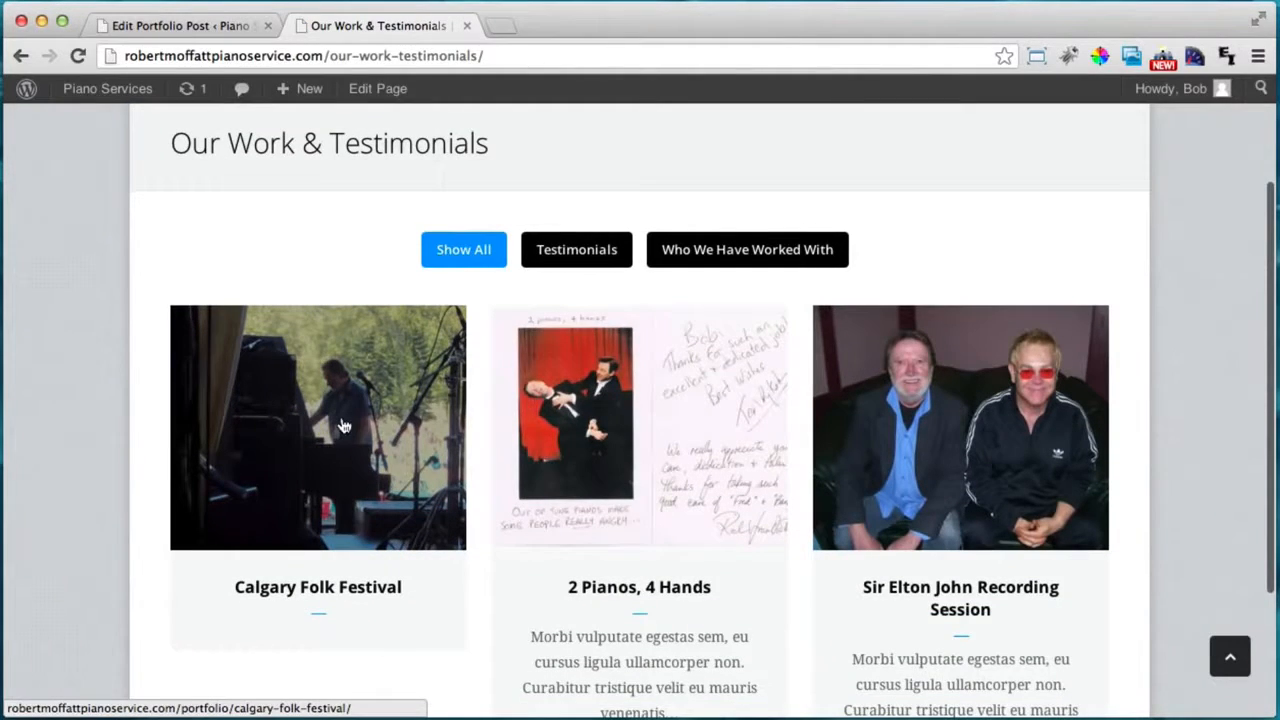
pyautogui.scroll(-1, 343, 427)
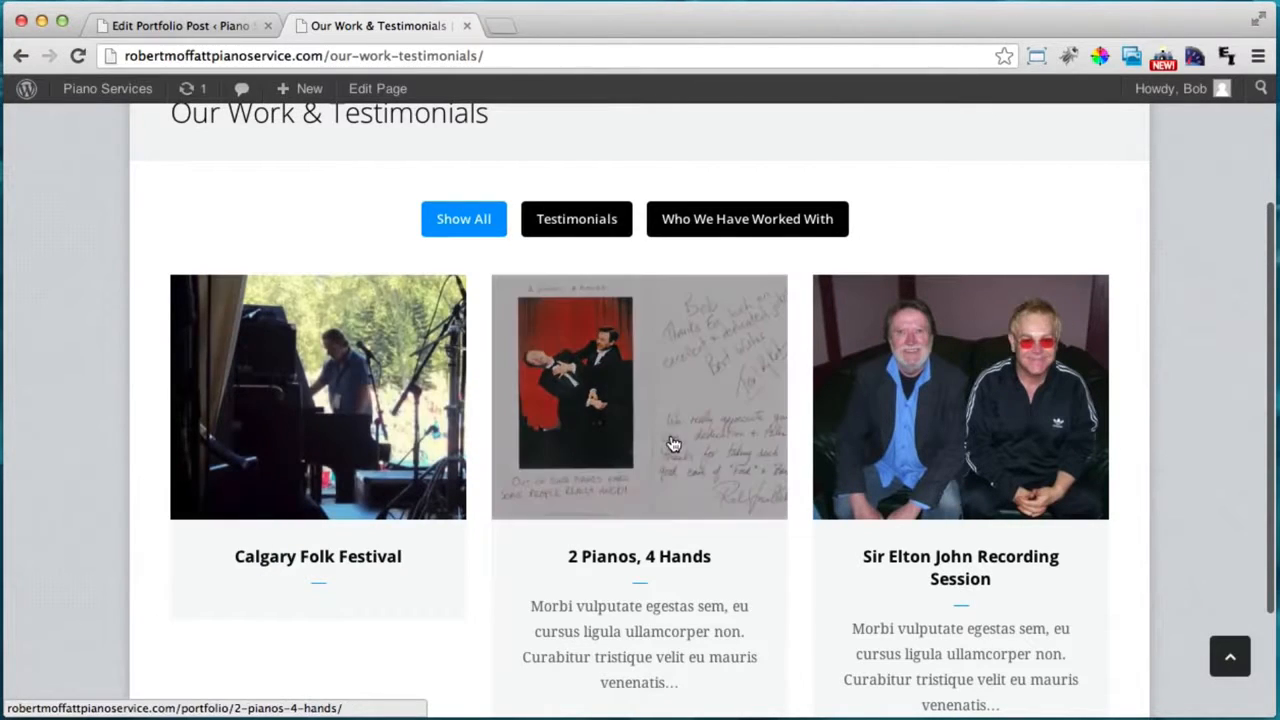
# - Open the 2 Pianos, 4 Hands portfolio post and copy its body text
pyautogui.moveTo(107, 90)
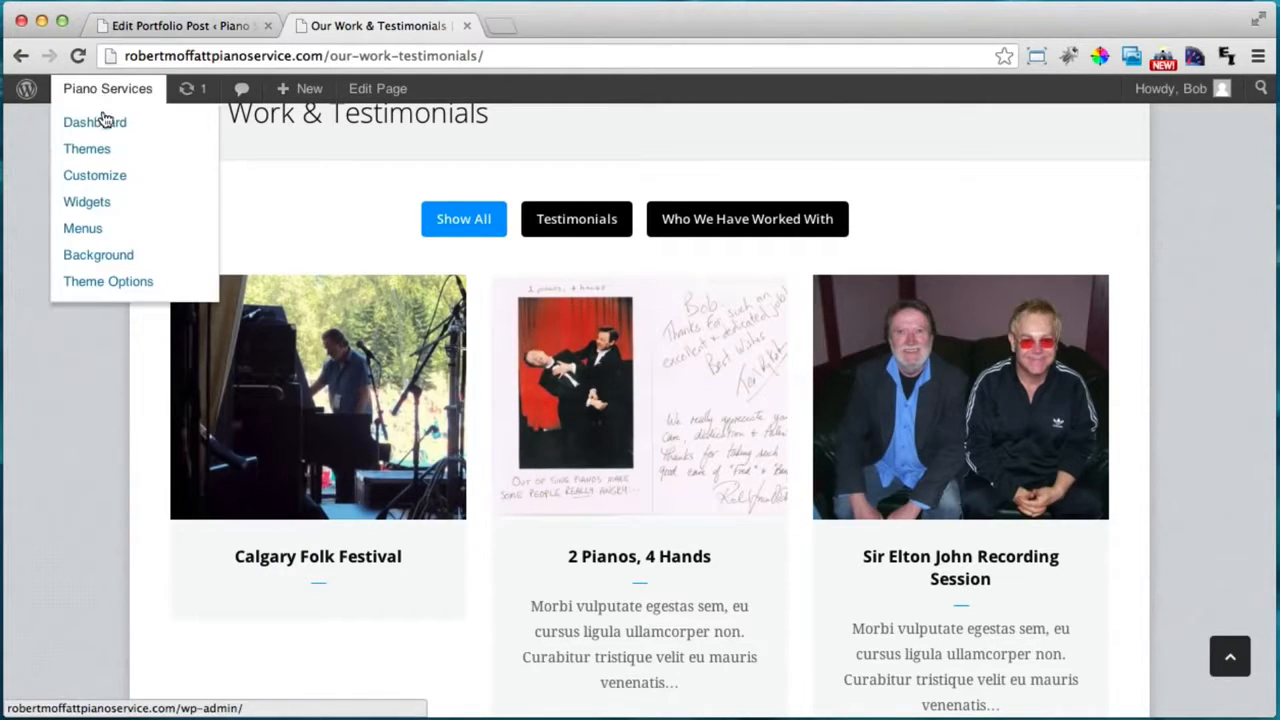
pyautogui.click(110, 131)
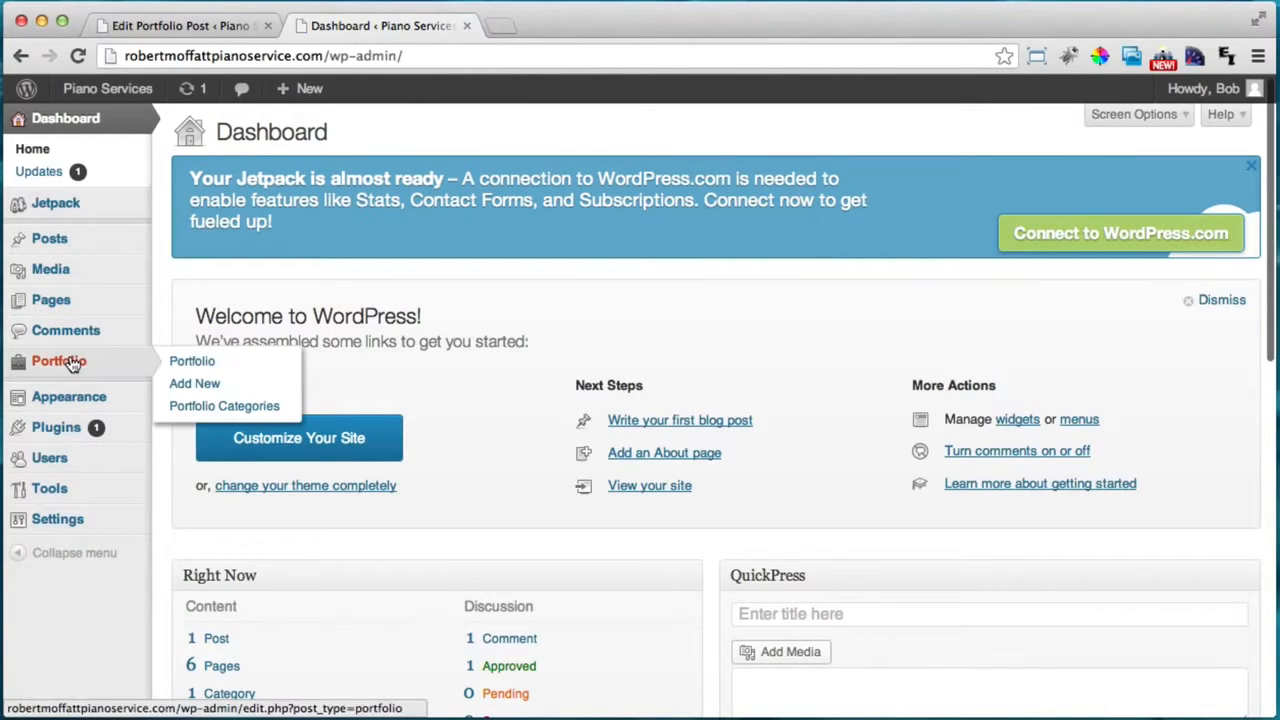
pyautogui.click(72, 363)
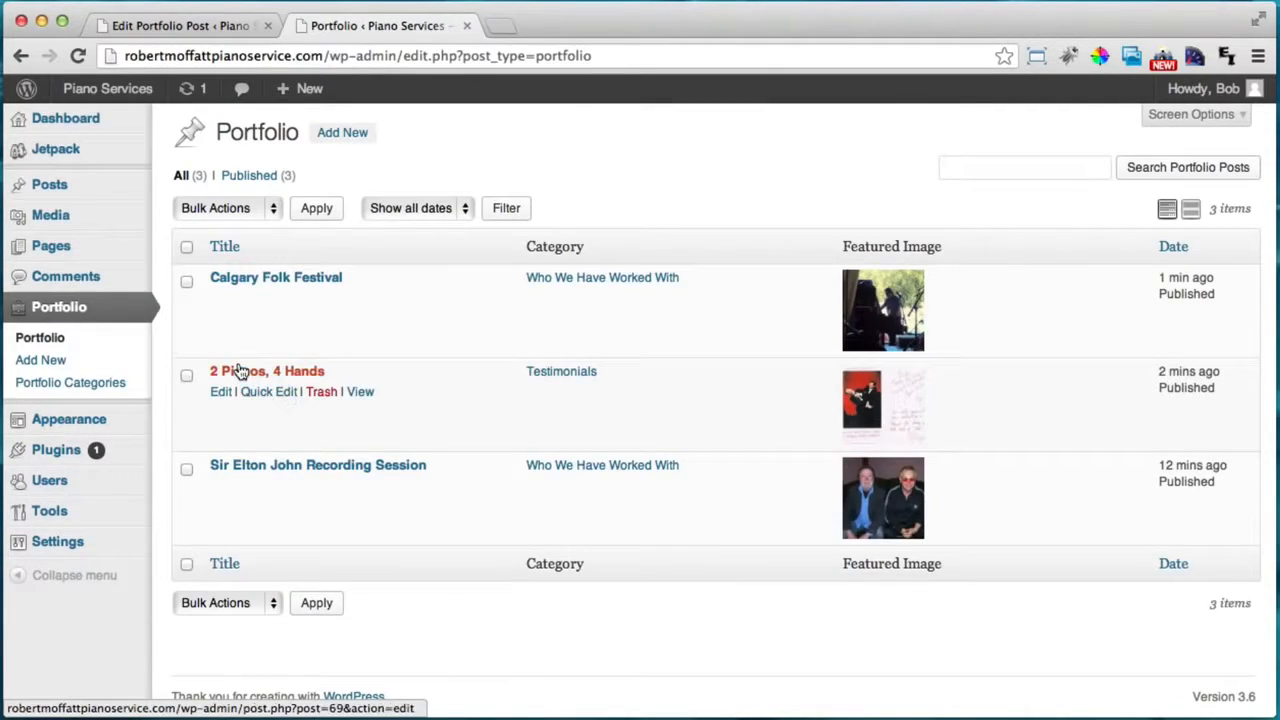
pyautogui.click(244, 374)
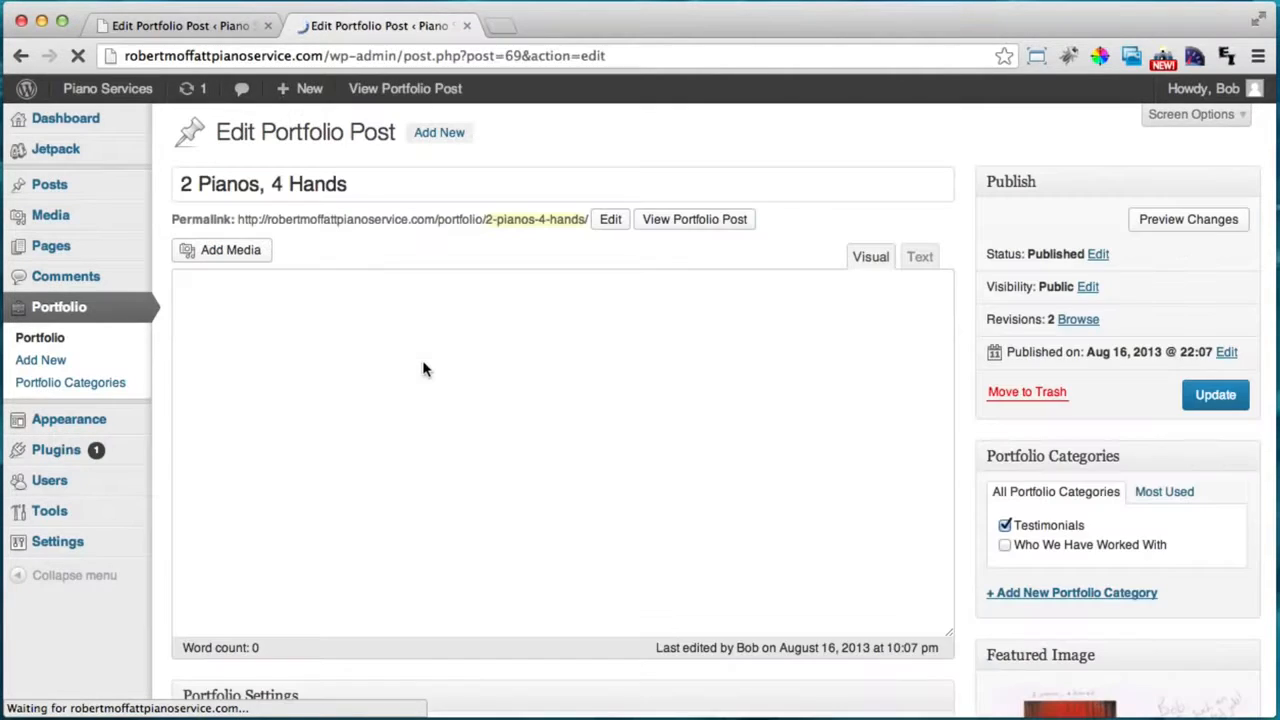
pyautogui.moveTo(441, 509); pyautogui.dragTo(168, 333)
pyautogui.press('super+c')
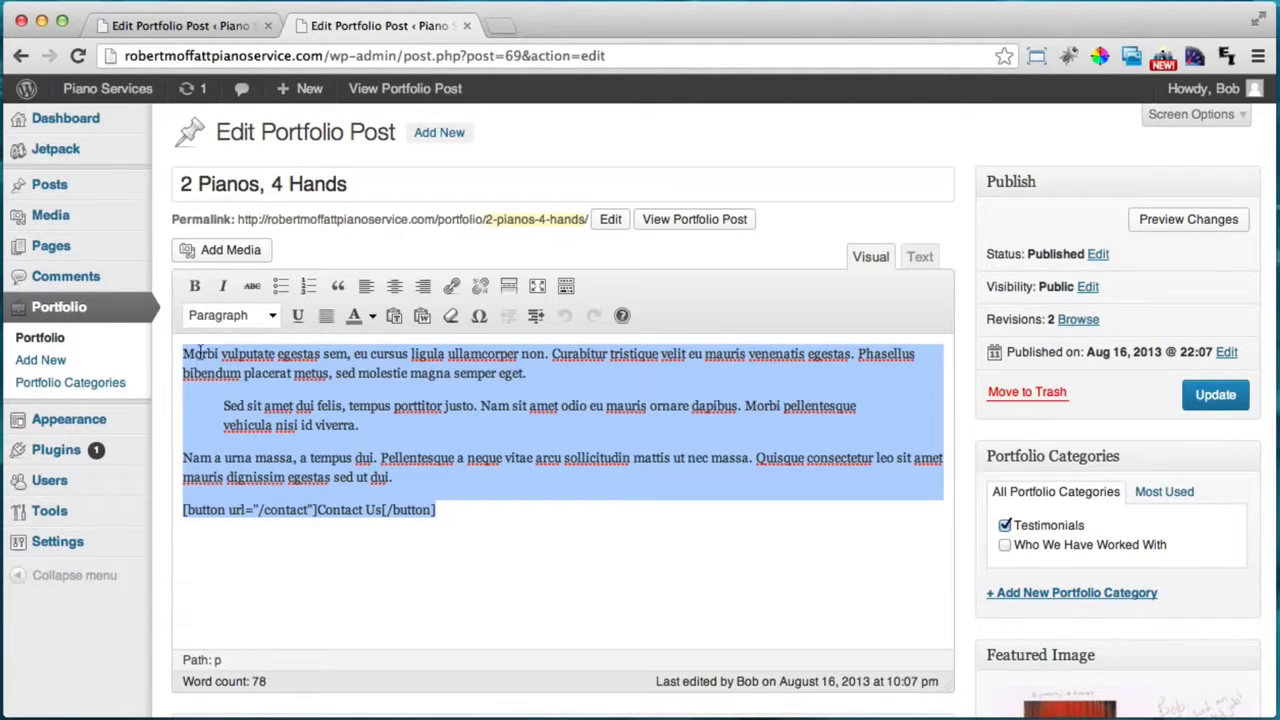
# - Paste the copied text into Calgary Folk Festival and update the post
pyautogui.click(183, 33)
pyautogui.press('super+v')
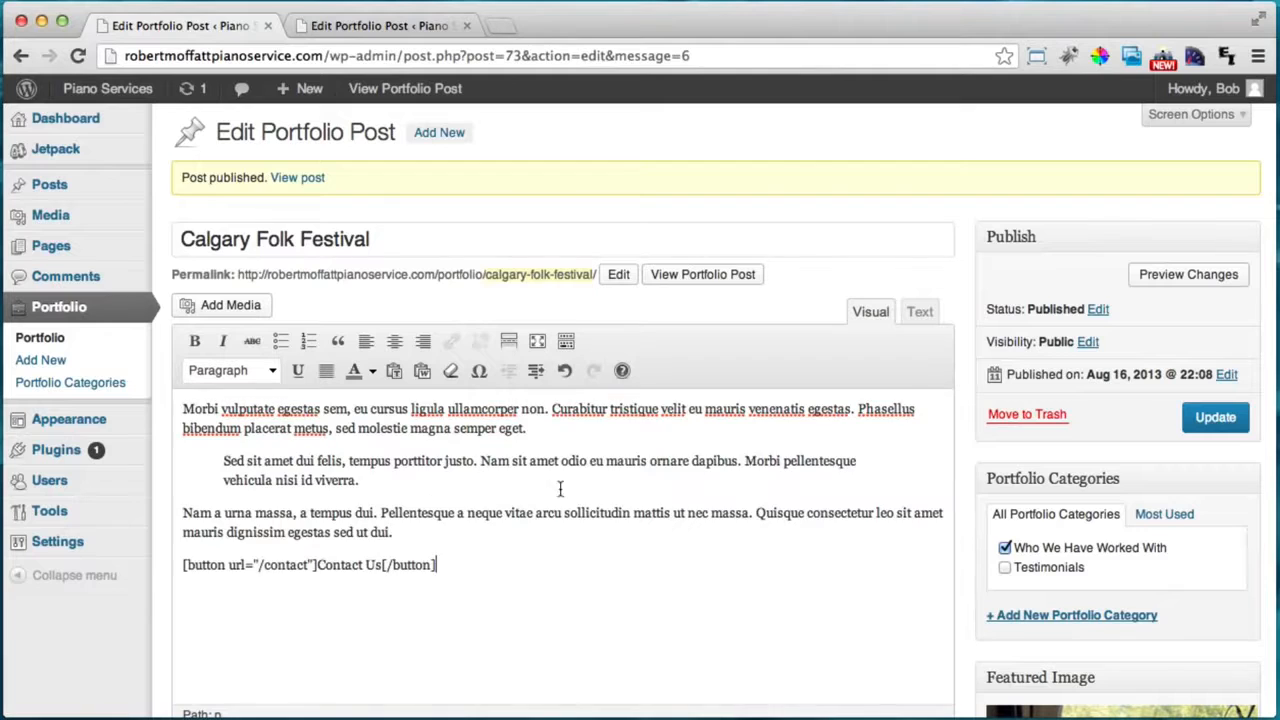
pyautogui.click(1200, 419)
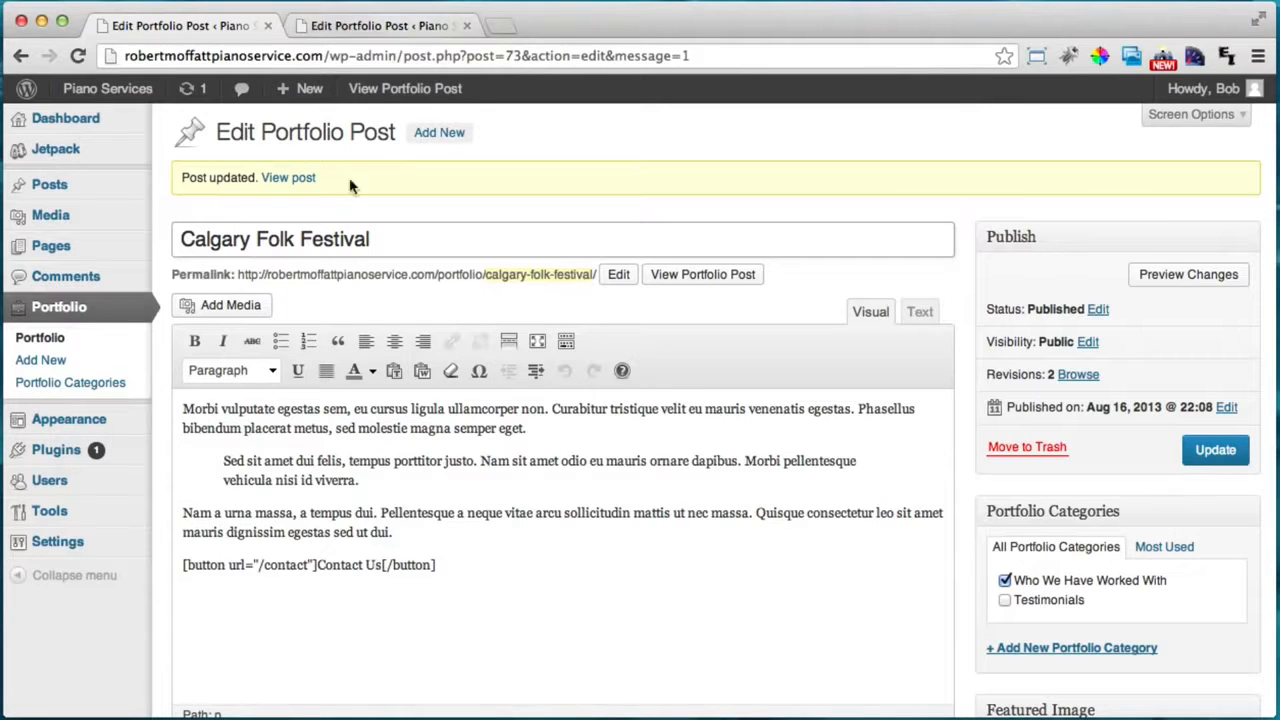
# - Visit the site's public home page from the admin bar
pyautogui.click(376, 27)
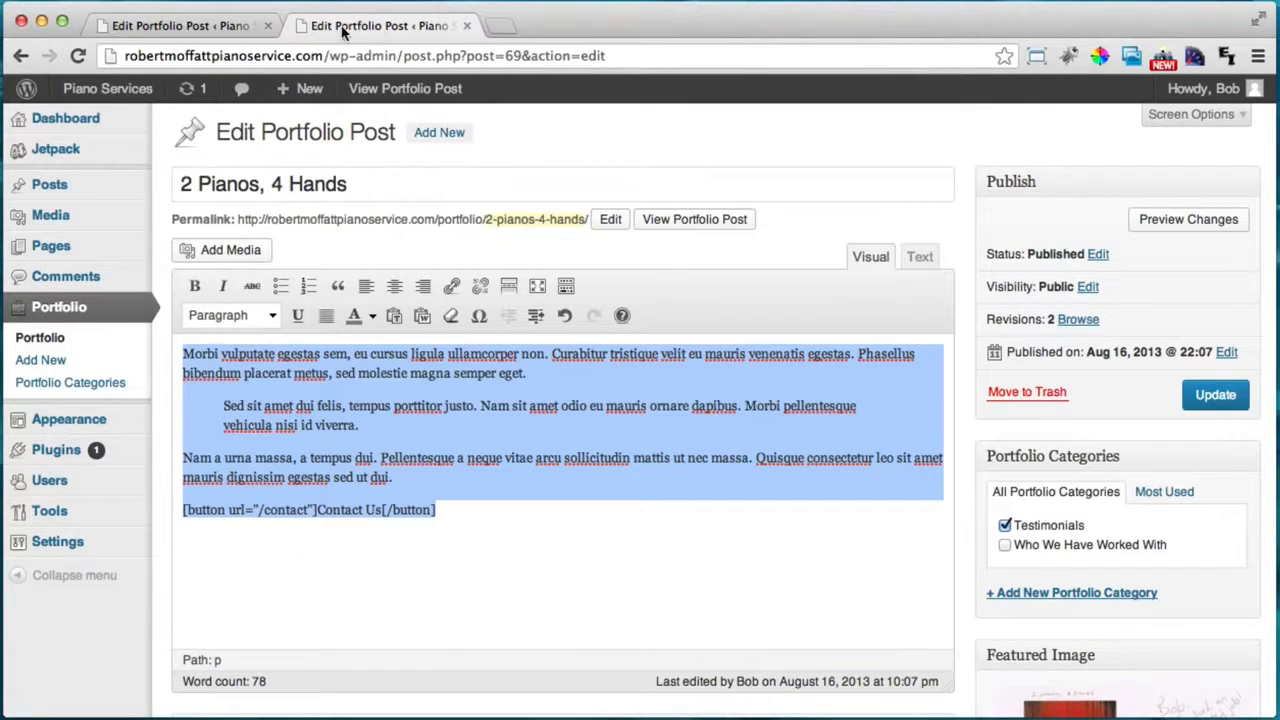
pyautogui.moveTo(107, 88)
pyautogui.click(114, 127)
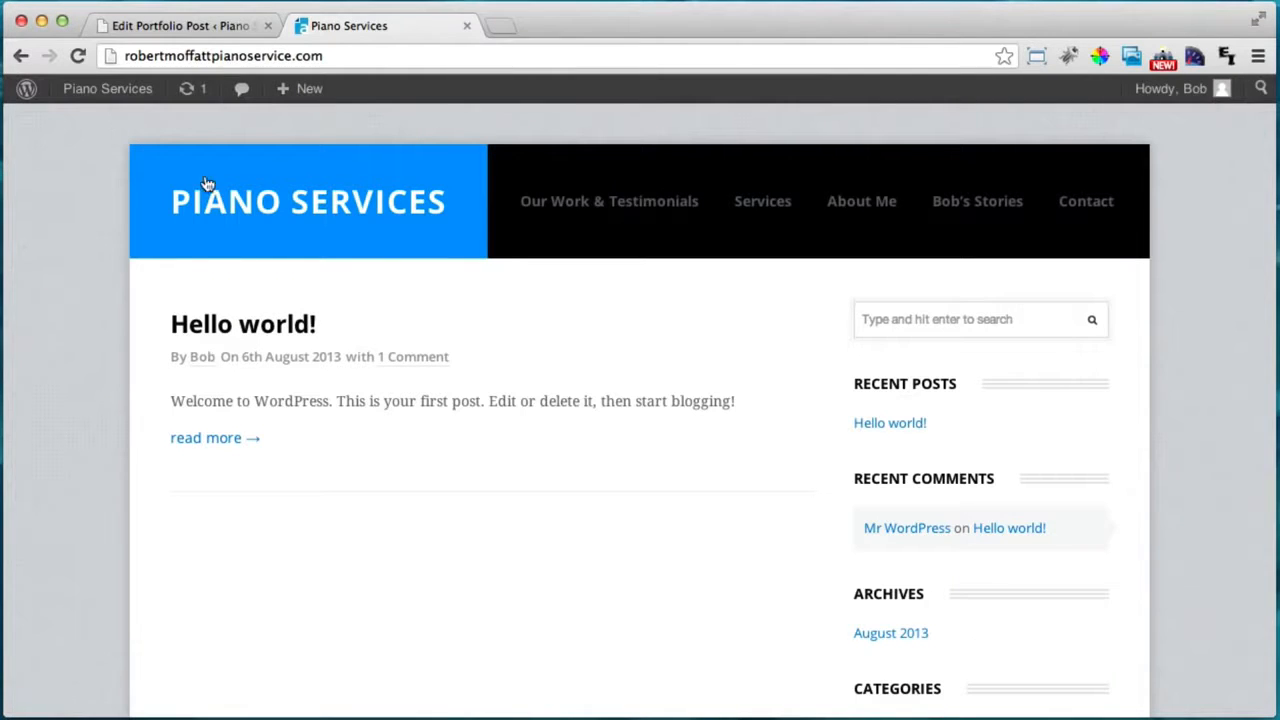
# - Go to Our Work & Testimonials from the site menu to see the three-item filterable grid
pyautogui.scroll(-2, 588, 356)
pyautogui.scroll(2, 588, 356)
pyautogui.click(591, 236)
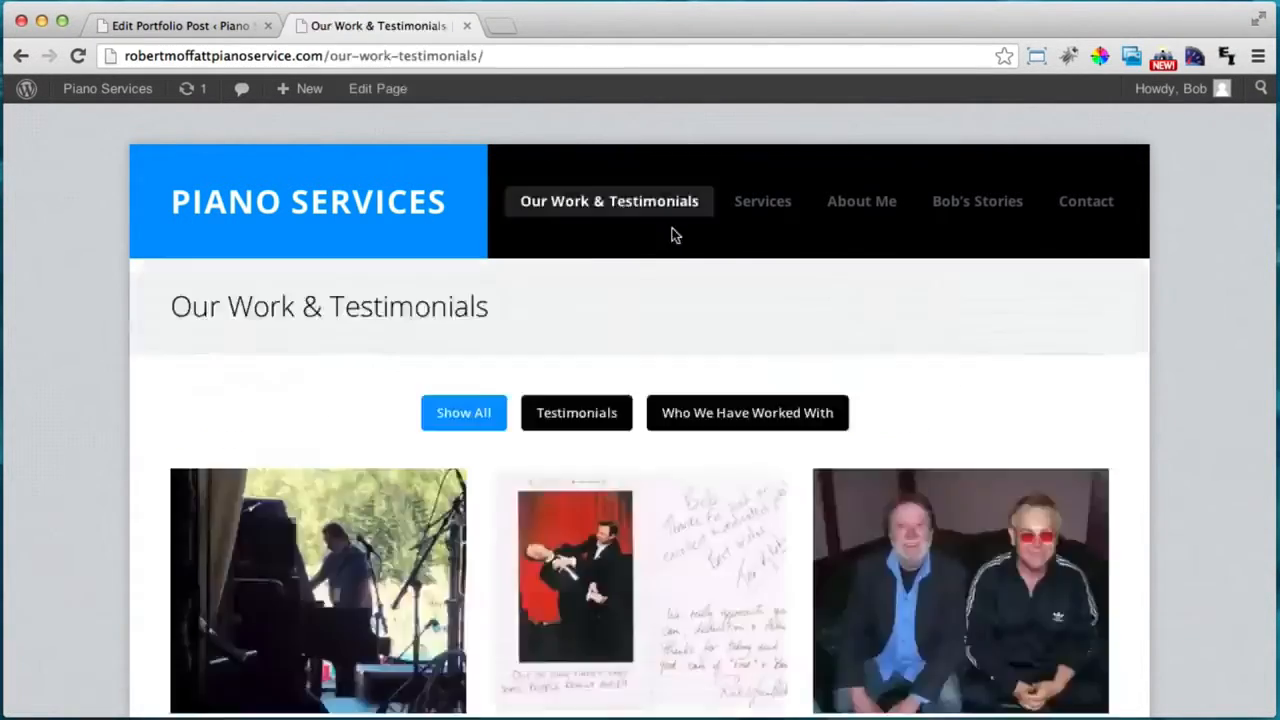
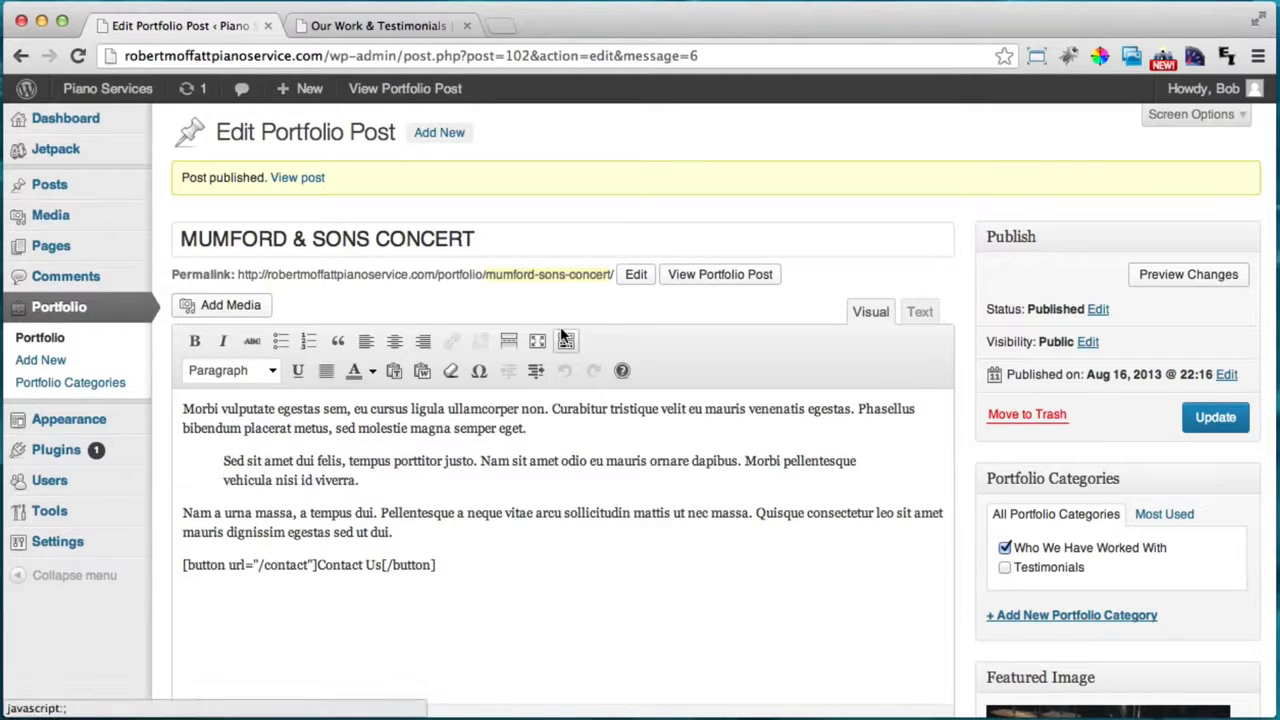
# - Check the live Our Work & Testimonials grid under the Testimonials and Who We Have Worked With filters
pyautogui.click(388, 27)
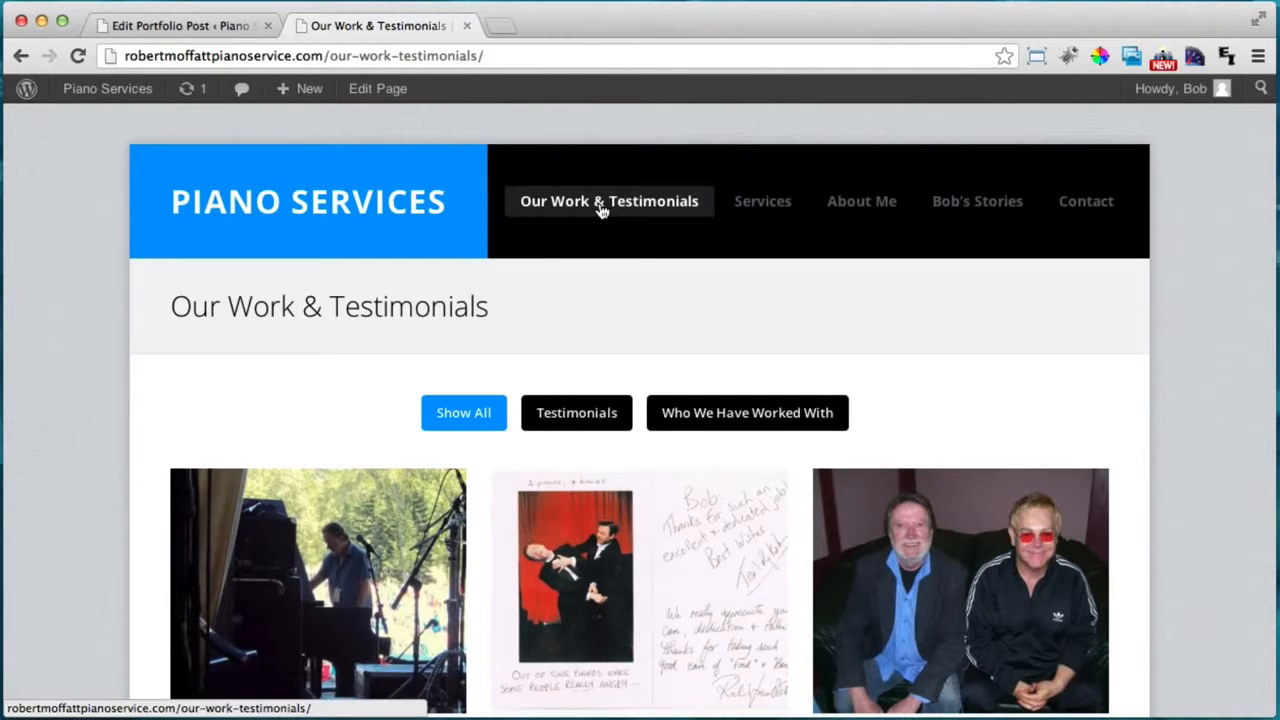
pyautogui.scroll(-6, 920, 290)
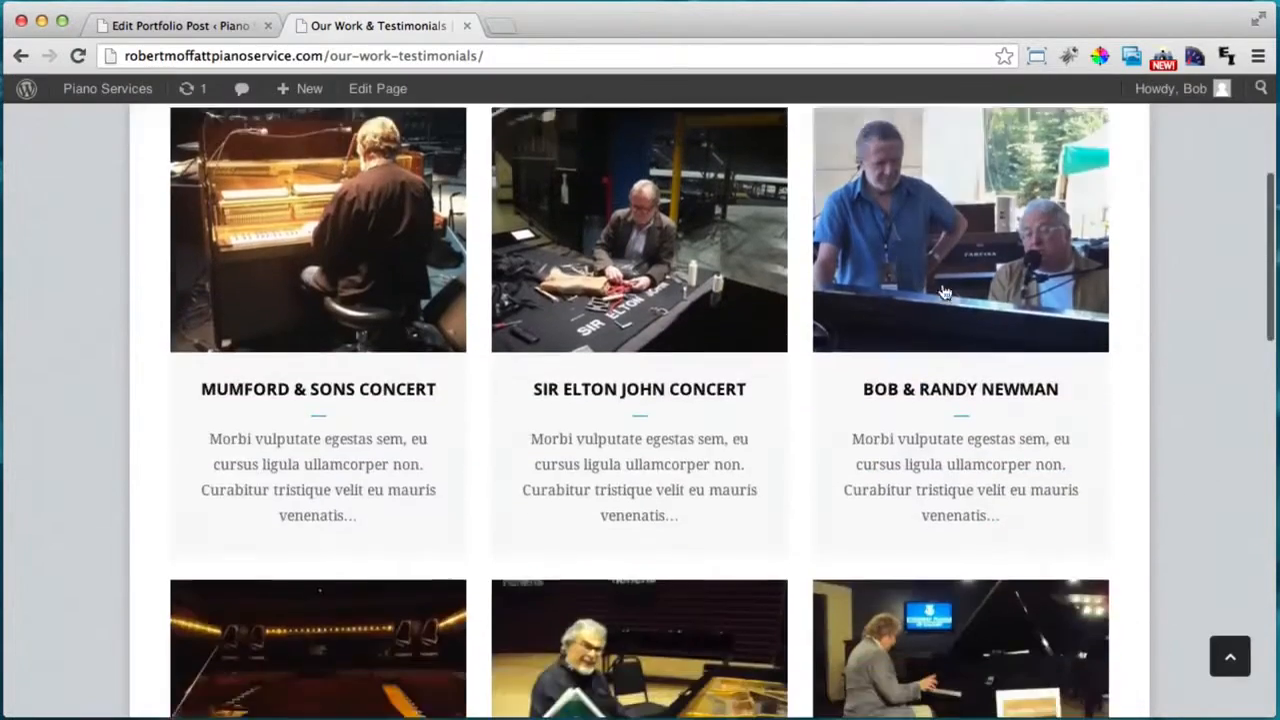
pyautogui.scroll(-12, 940, 290)
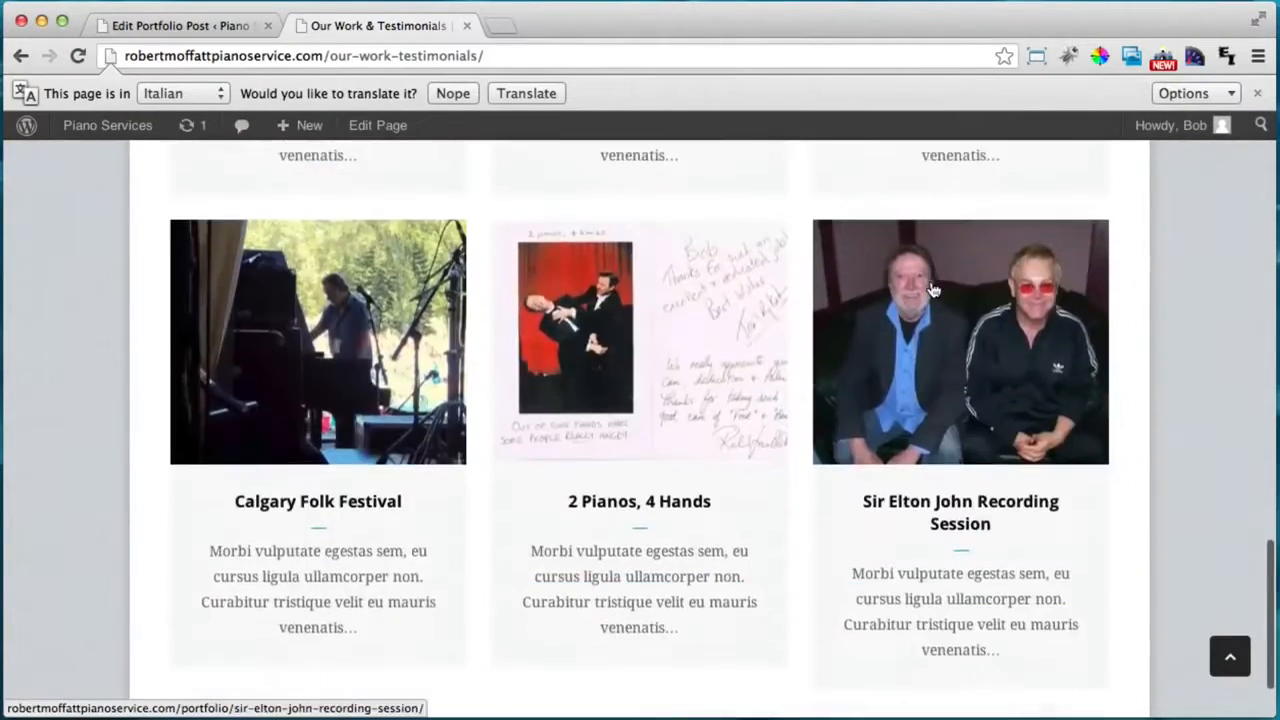
pyautogui.scroll(15, 933, 290)
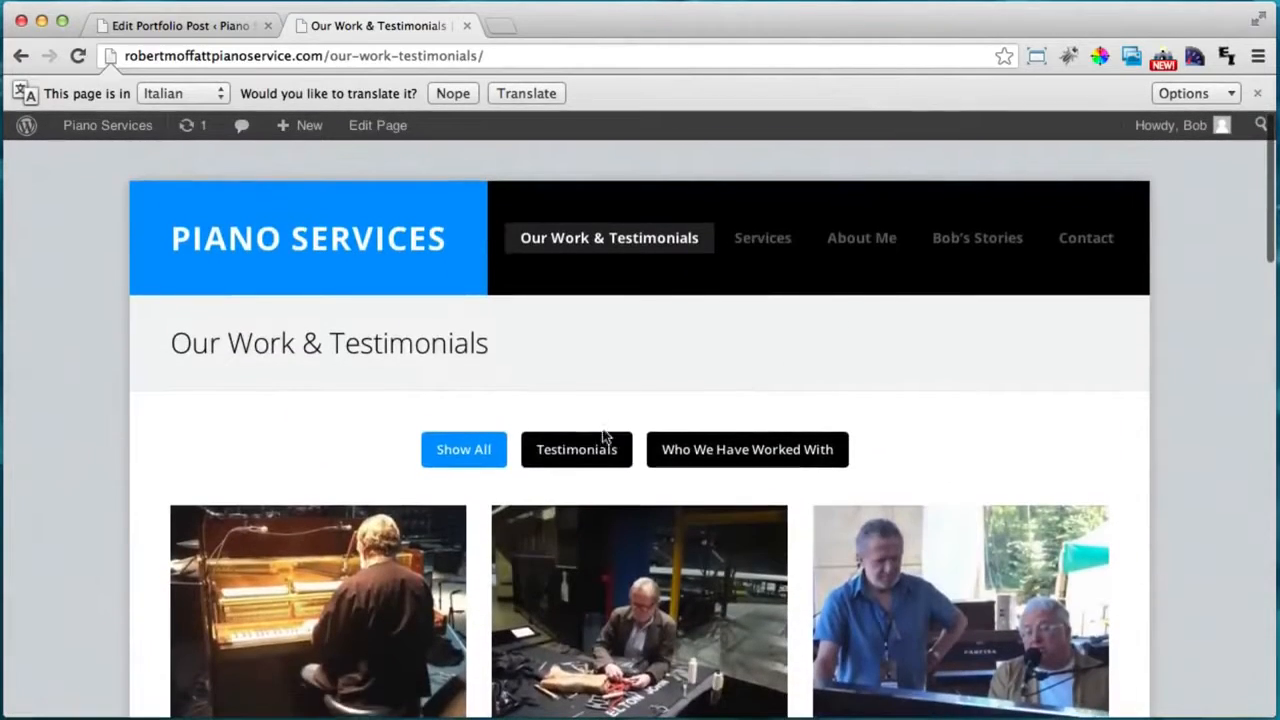
pyautogui.click(593, 453)
pyautogui.scroll(-3, 911, 348)
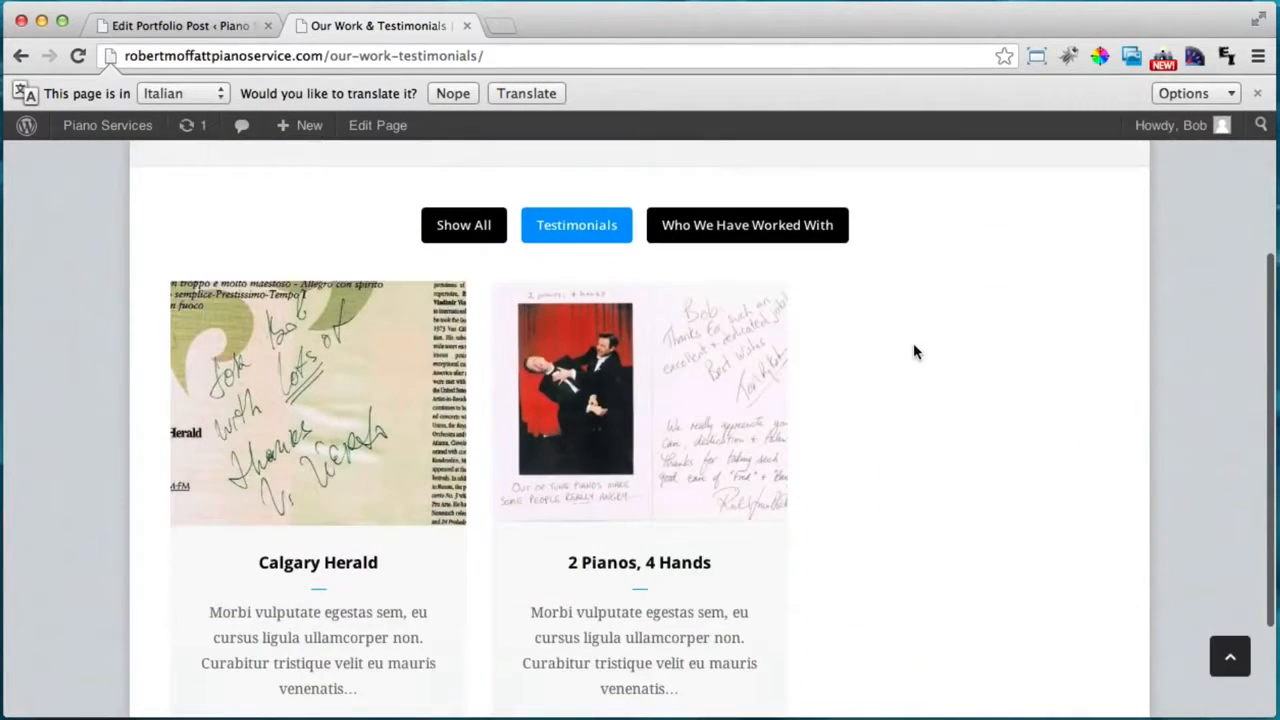
pyautogui.scroll(2, 912, 347)
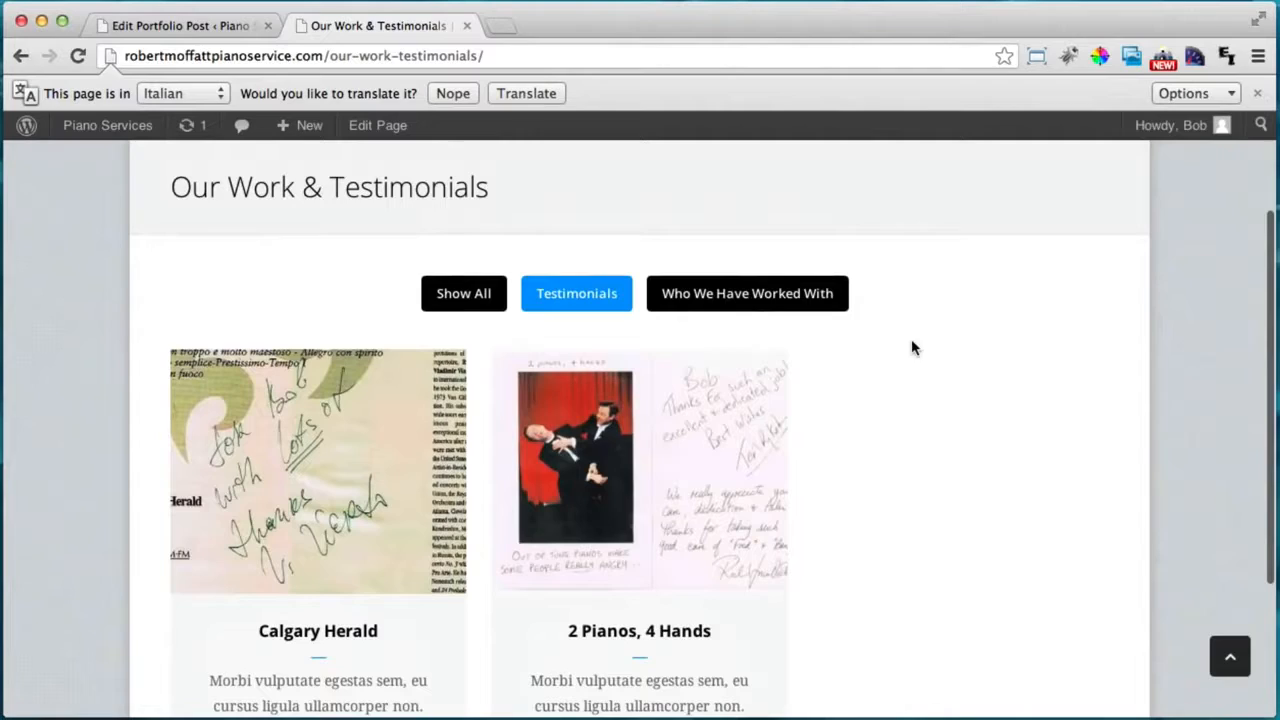
pyautogui.click(740, 305)
pyautogui.scroll(-7, 926, 312)
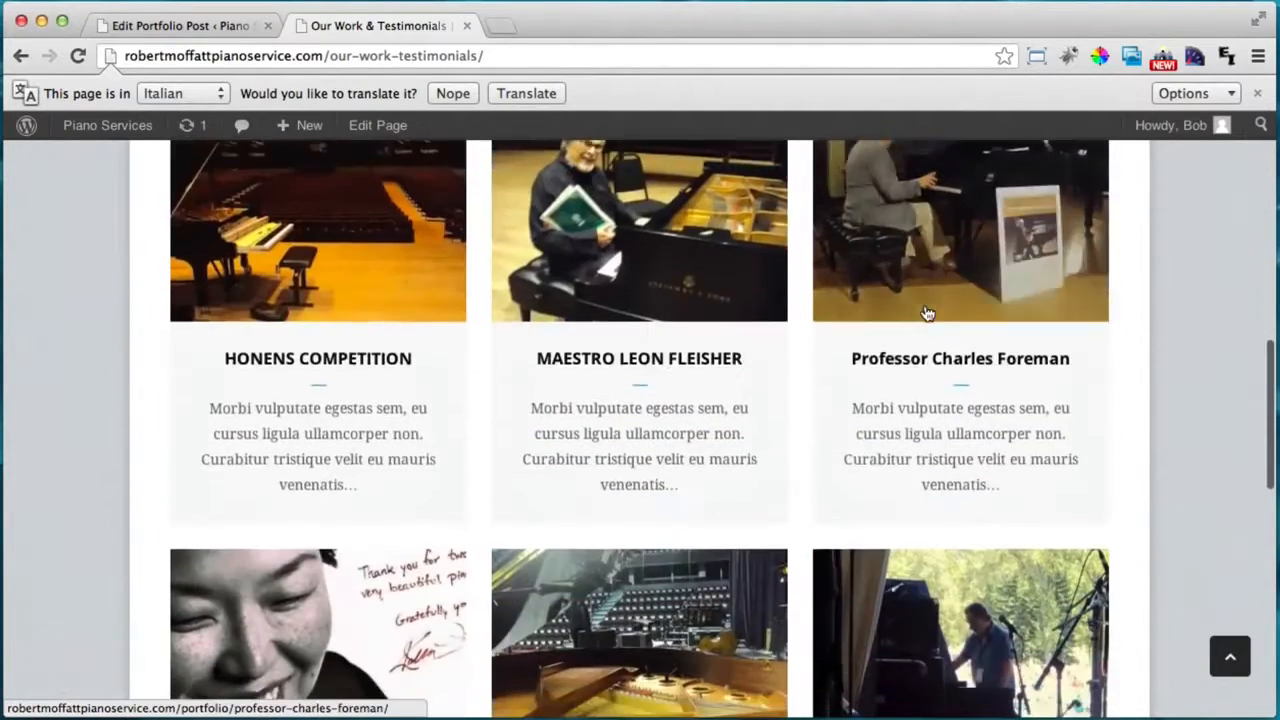
pyautogui.scroll(-3, 927, 313)
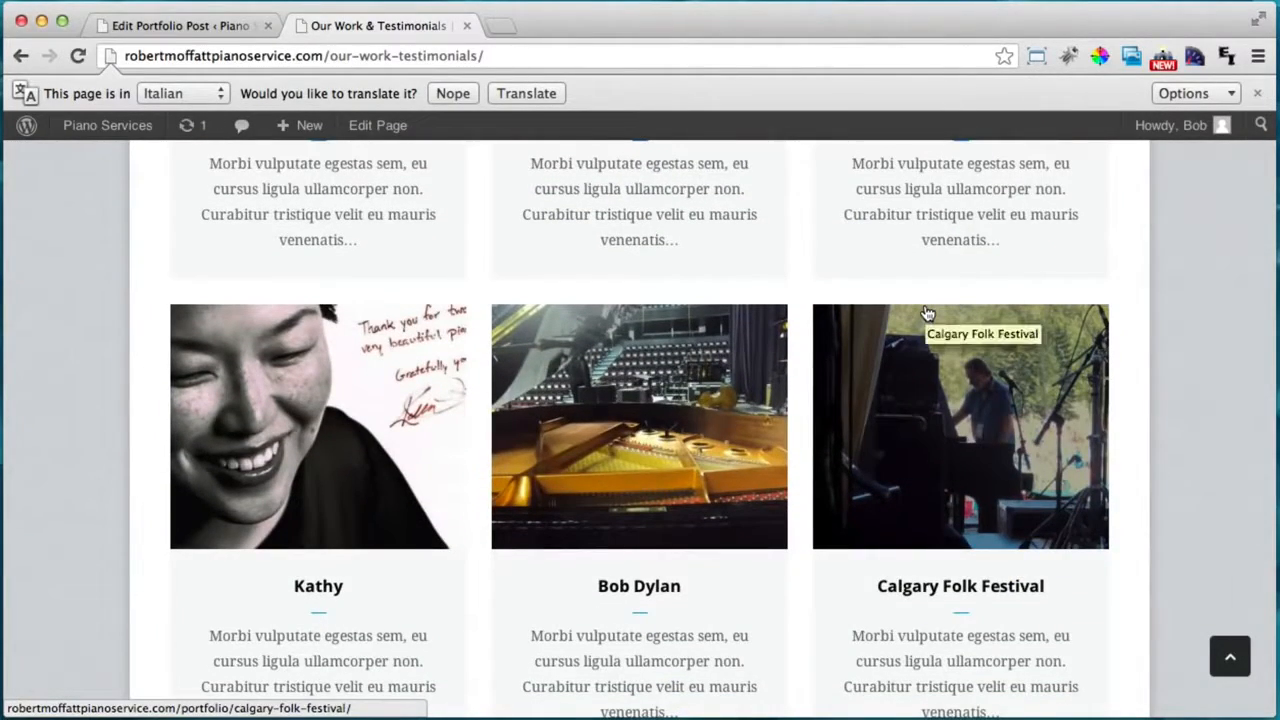
pyautogui.scroll(10, 923, 313)
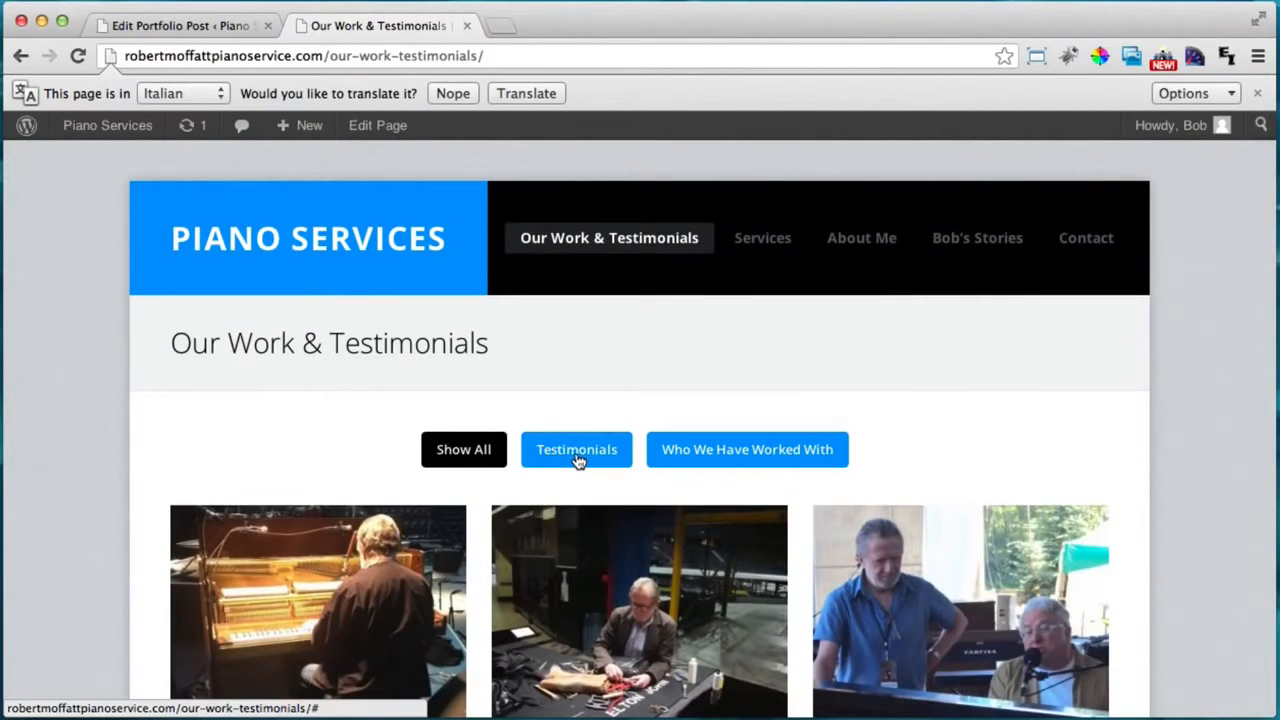
pyautogui.click(1256, 92)
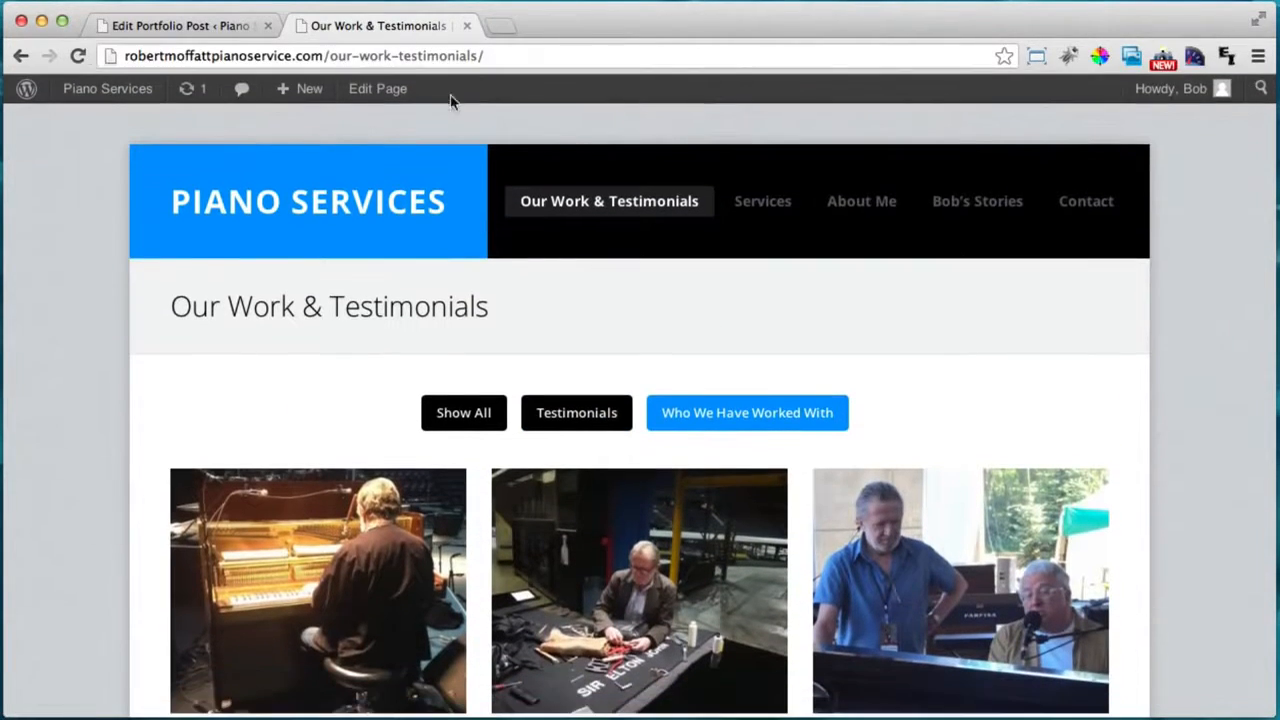
# - Quick Edit the Kathy portfolio item and uncheck its Who We Have Worked With category
pyautogui.click(190, 24)
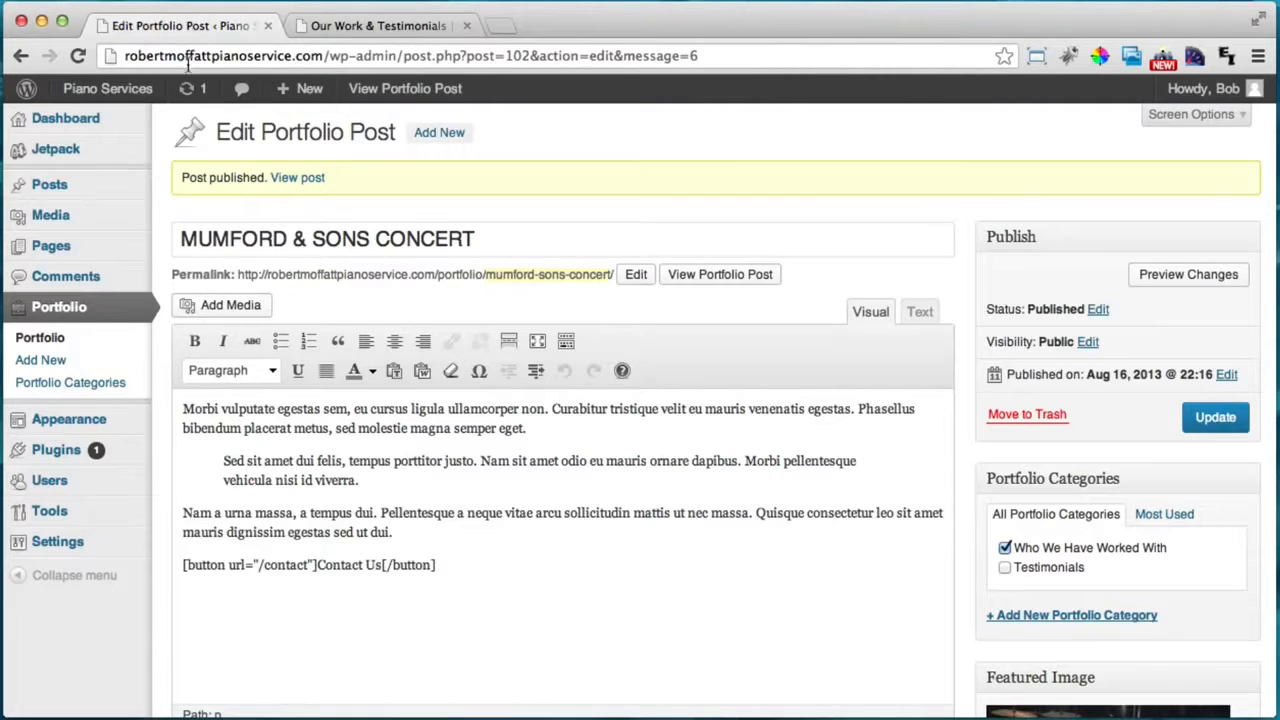
pyautogui.click(80, 385)
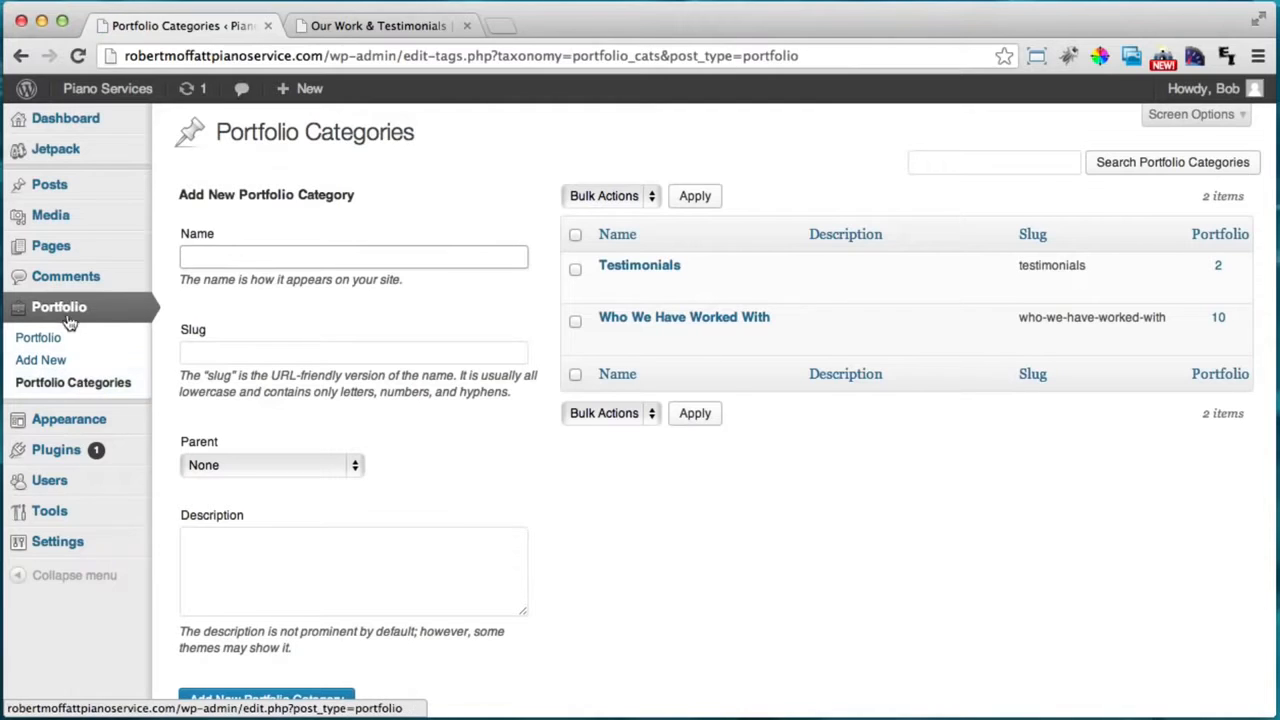
pyautogui.click(70, 313)
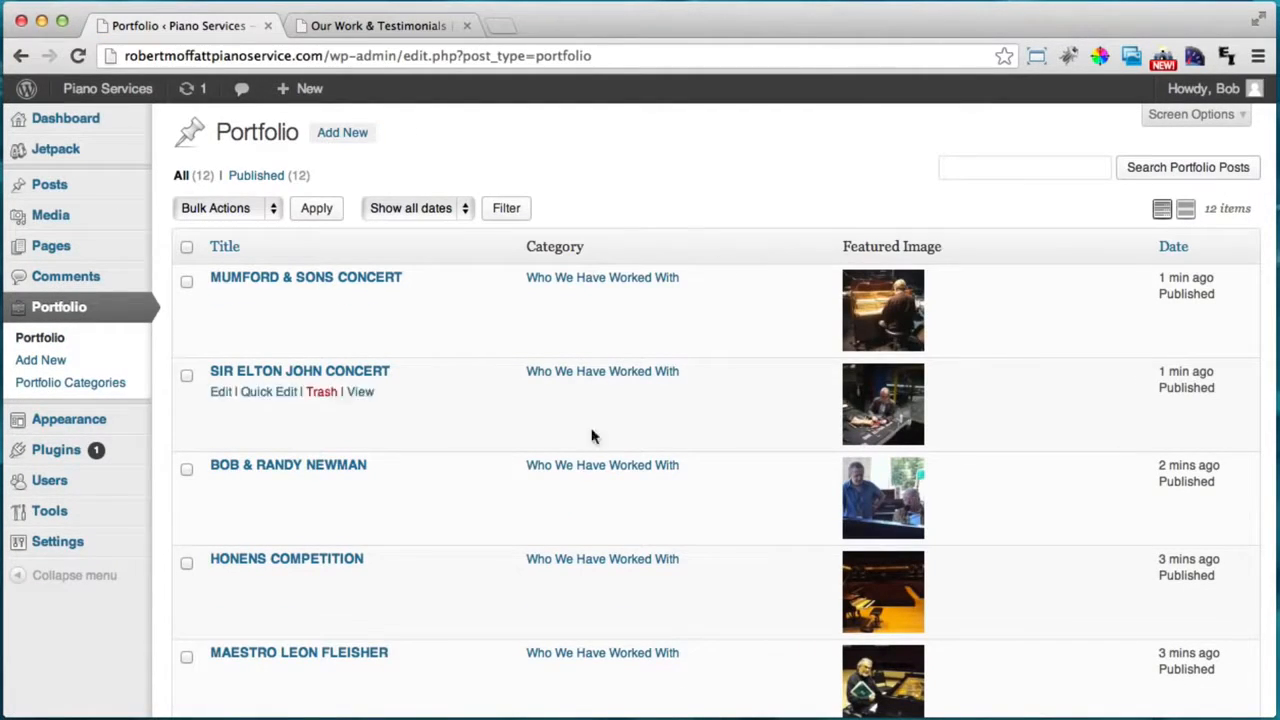
pyautogui.scroll(-5, 605, 260)
pyautogui.scroll(-12, 609, 258)
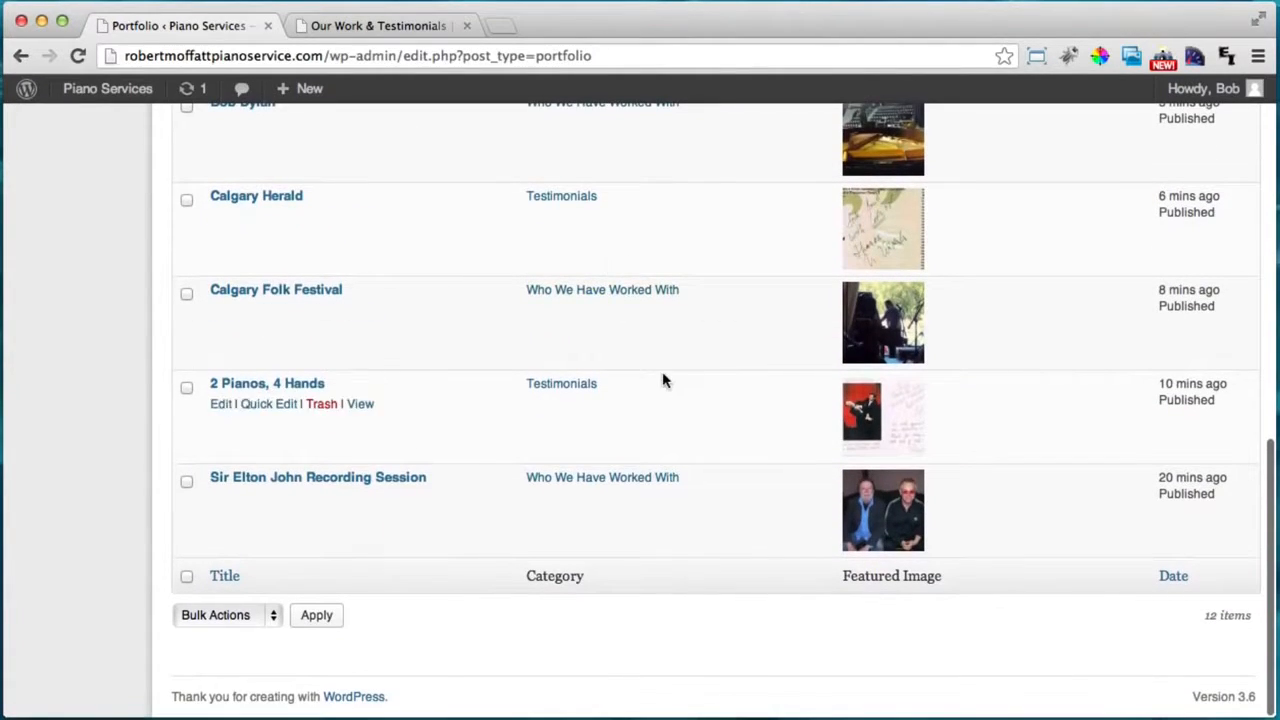
pyautogui.scroll(3, 663, 463)
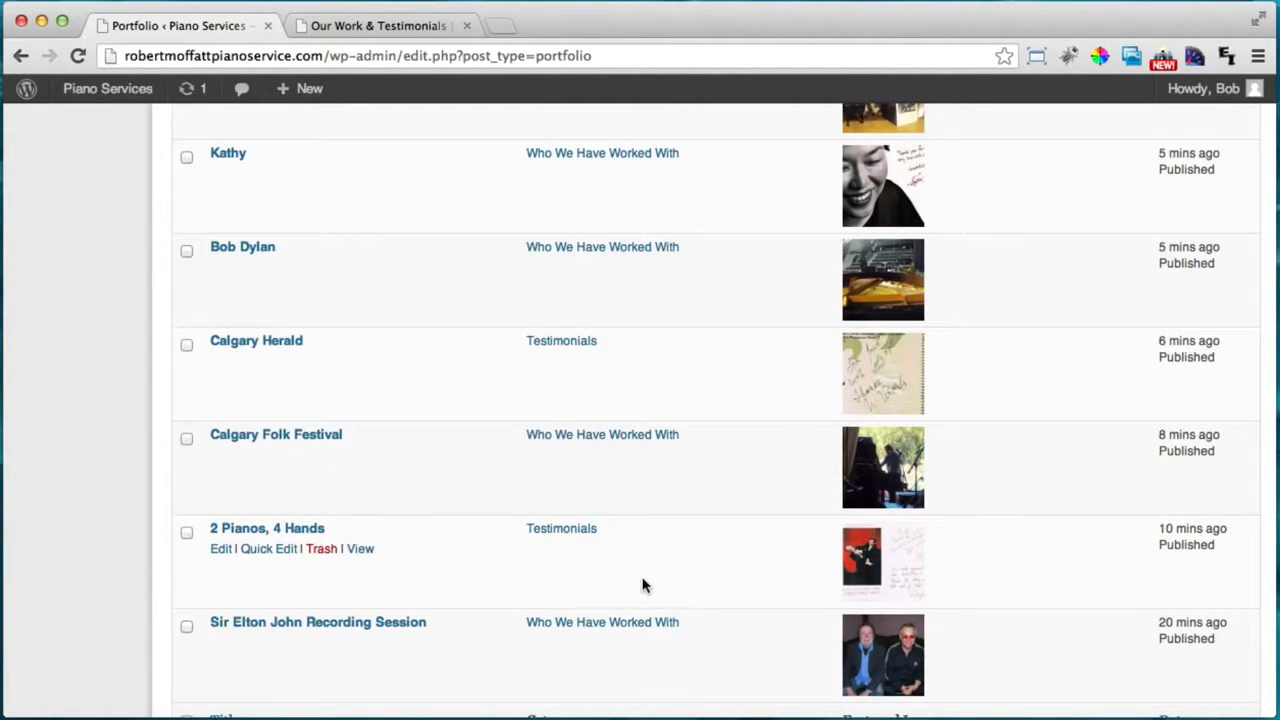
pyautogui.scroll(-3, 643, 586)
pyautogui.moveTo(640, 427)
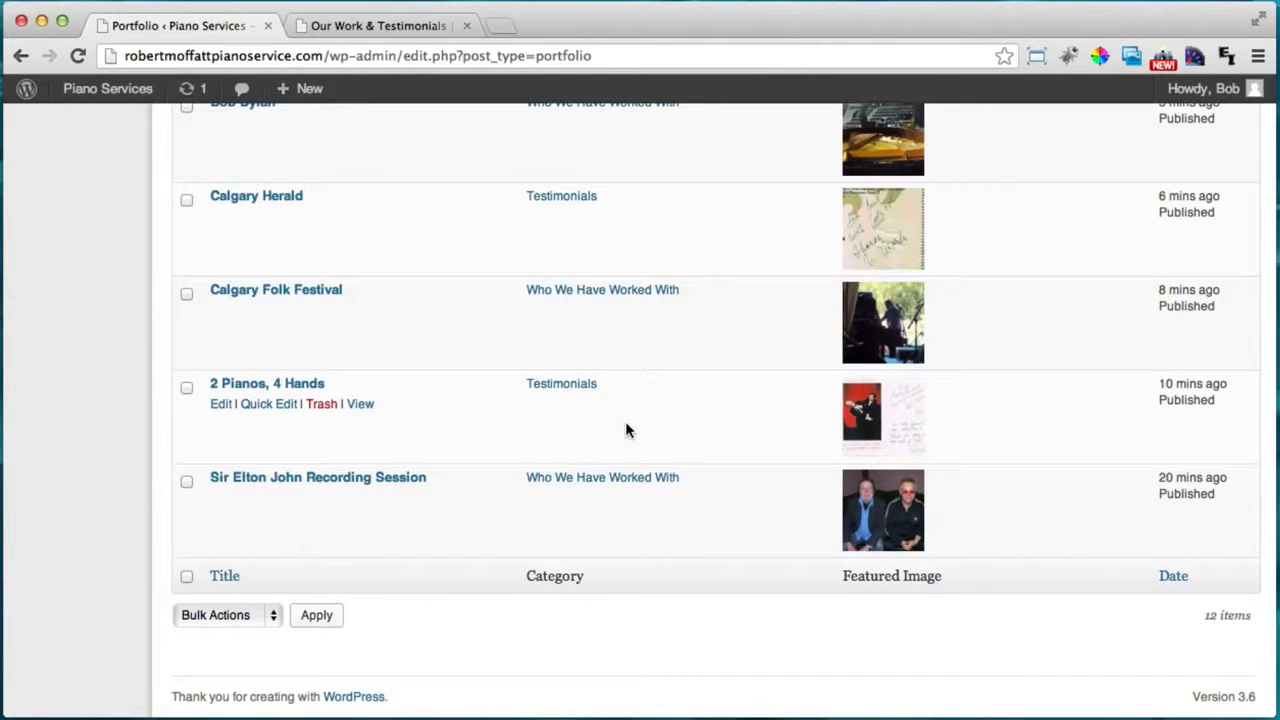
pyautogui.scroll(8, 640, 436)
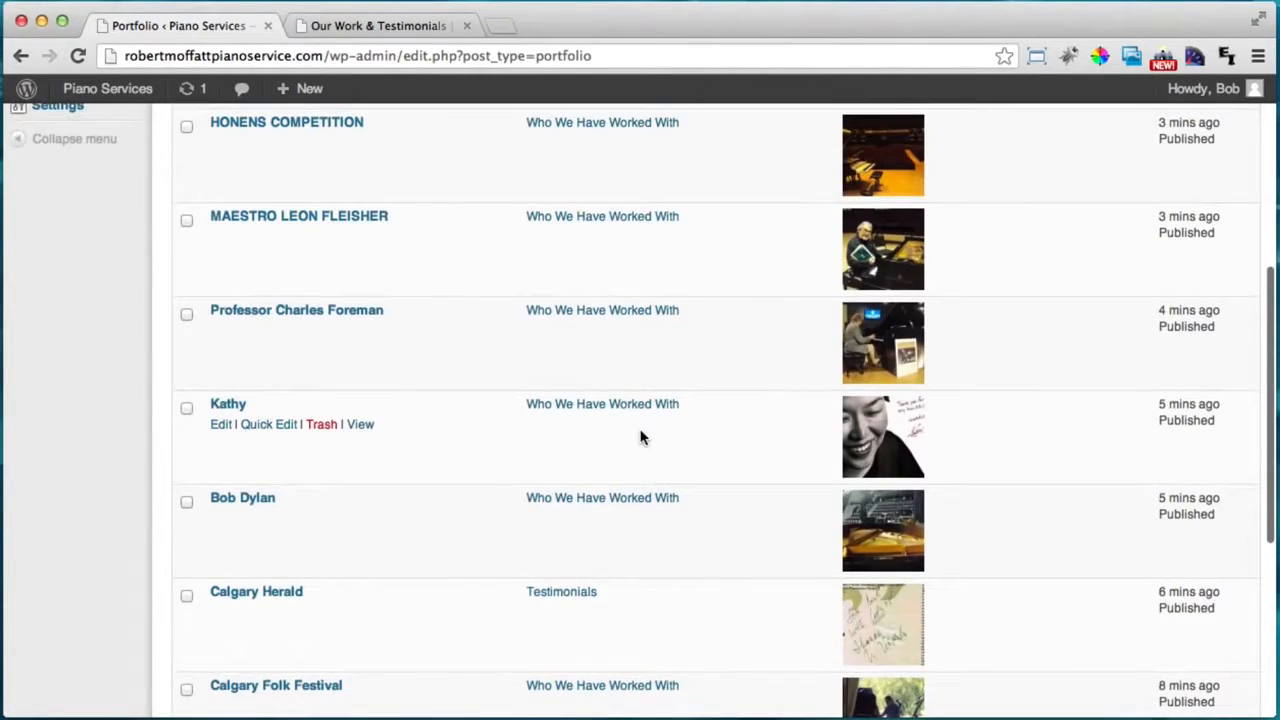
pyautogui.scroll(-2, 577, 497)
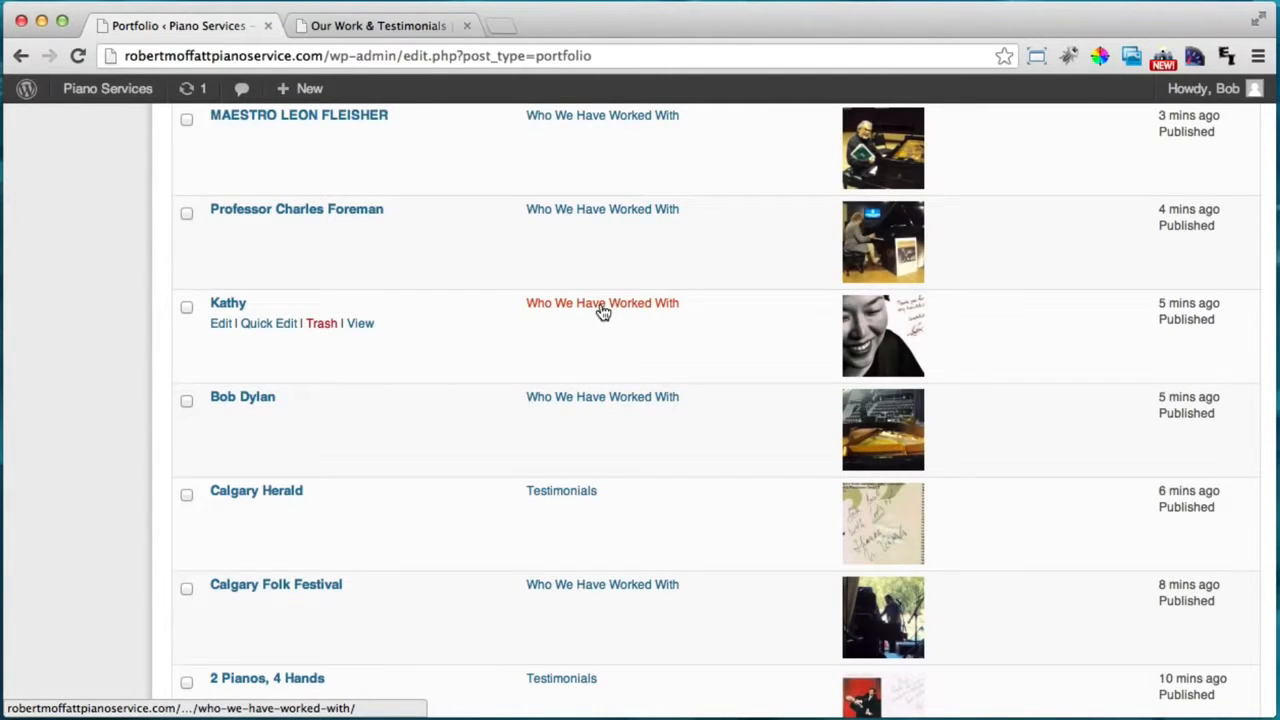
pyautogui.click(264, 330)
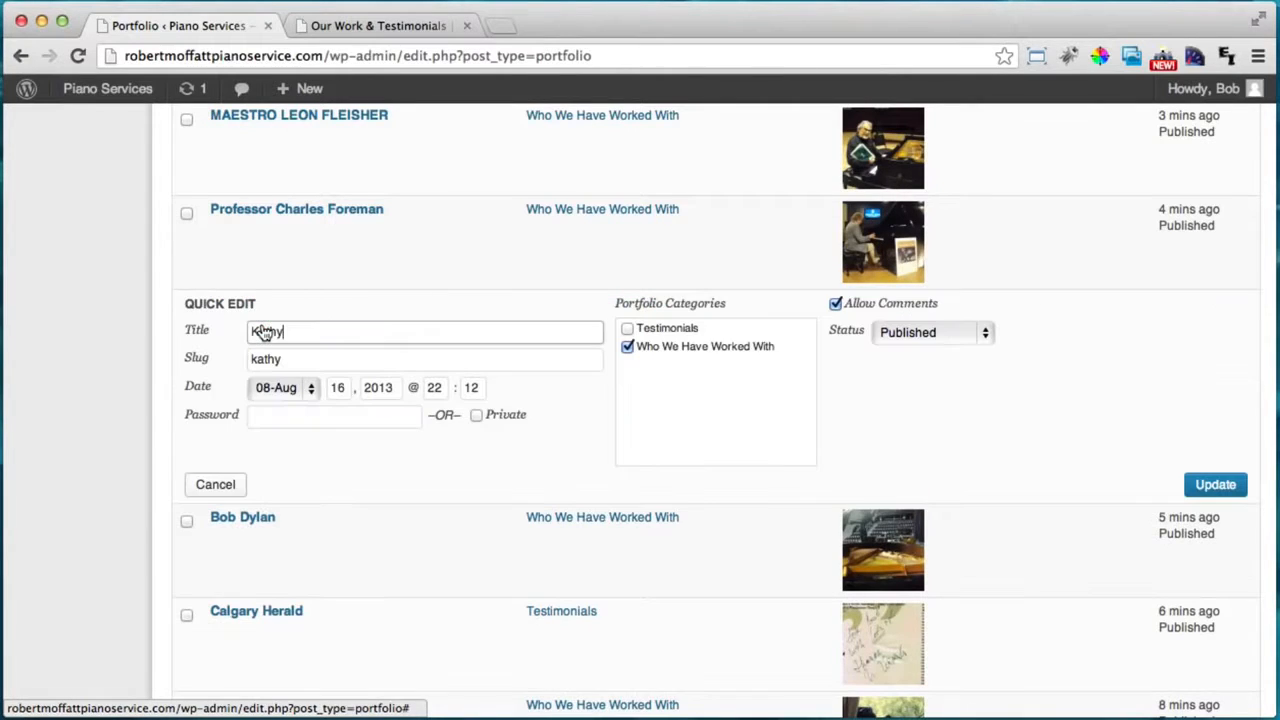
pyautogui.click(628, 347)
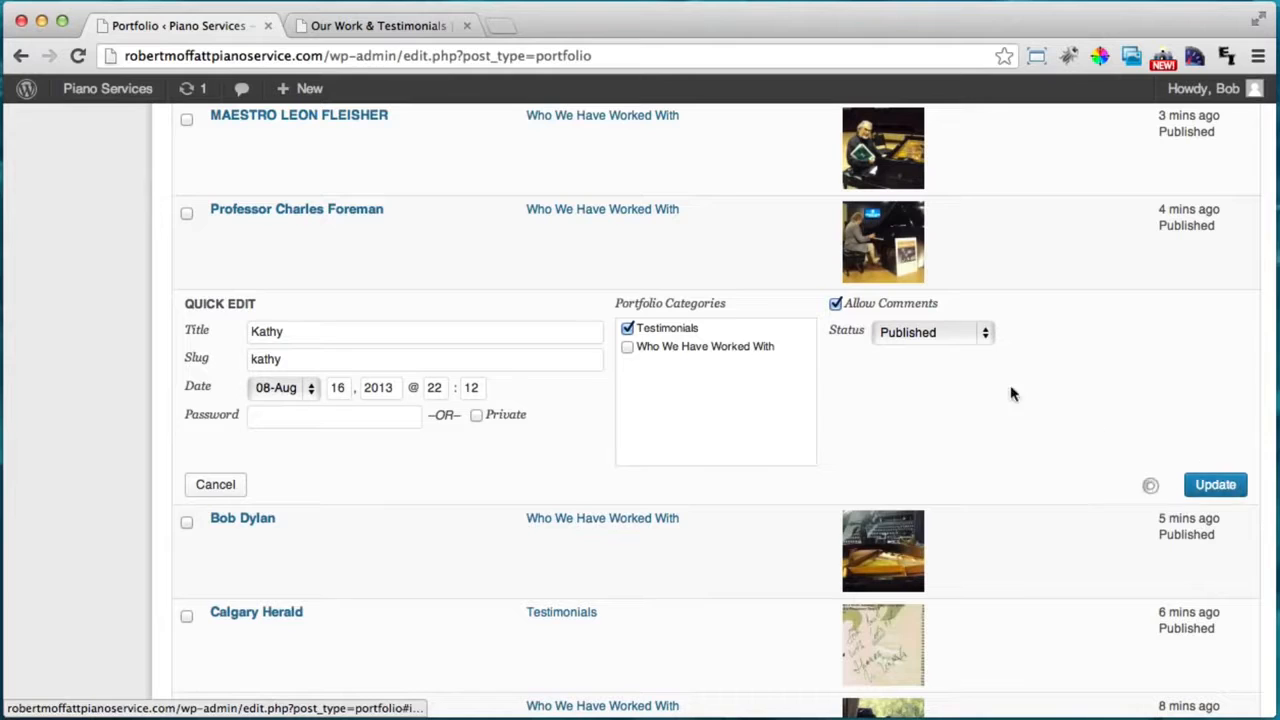
pyautogui.scroll(6, 986, 423)
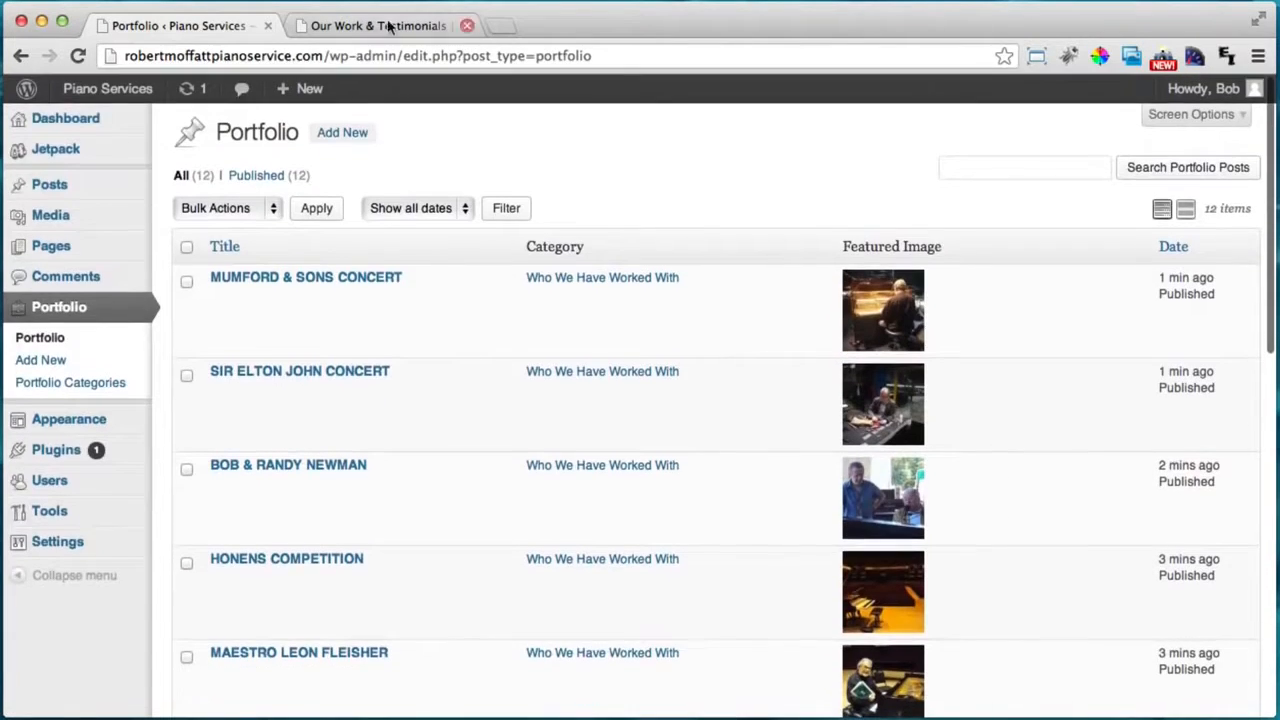
# - Reload the live portfolio page and recheck the Testimonials and Who We Have Worked With filters
pyautogui.click(378, 26)
pyautogui.click(78, 56)
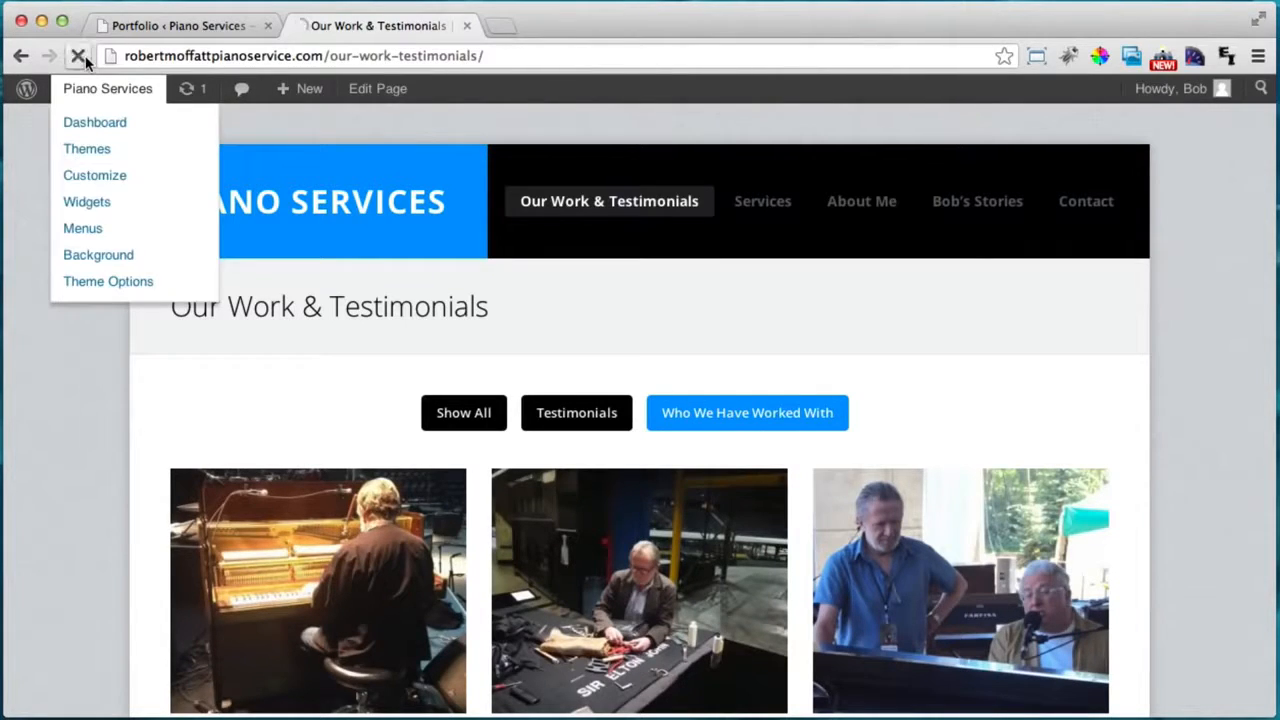
pyautogui.scroll(-2, 703, 397)
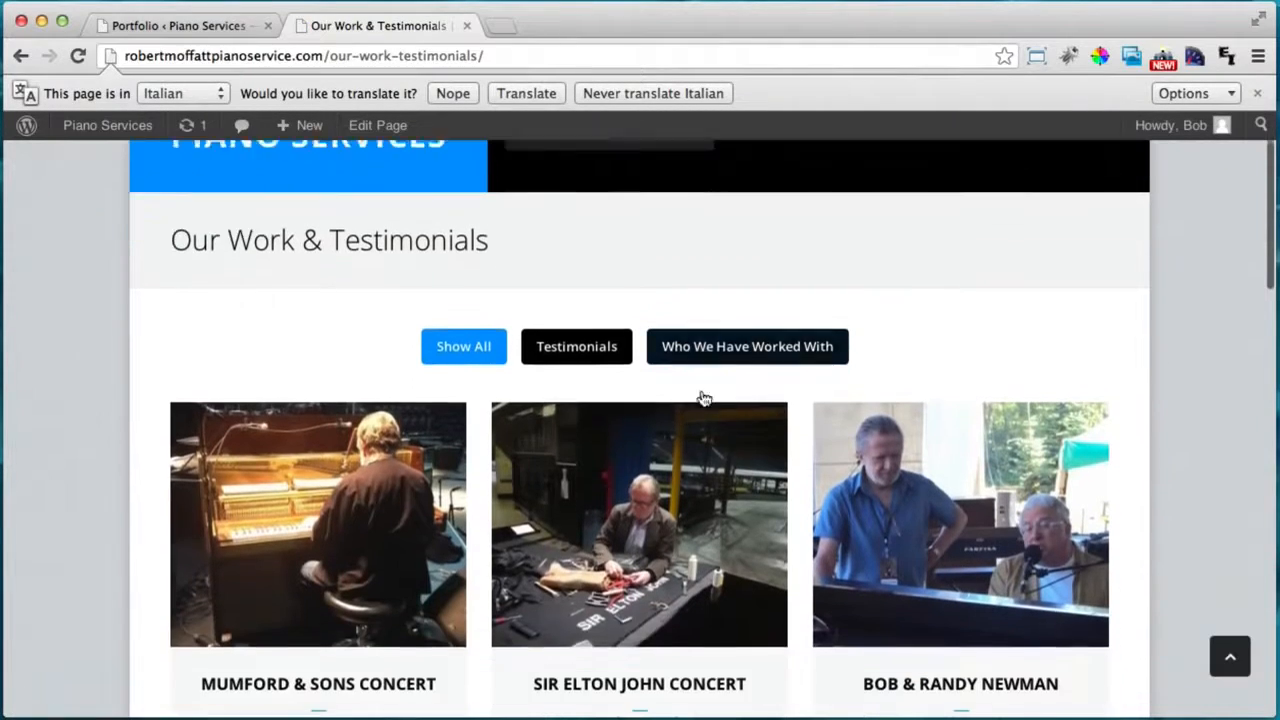
pyautogui.click(573, 338)
pyautogui.scroll(-3, 634, 330)
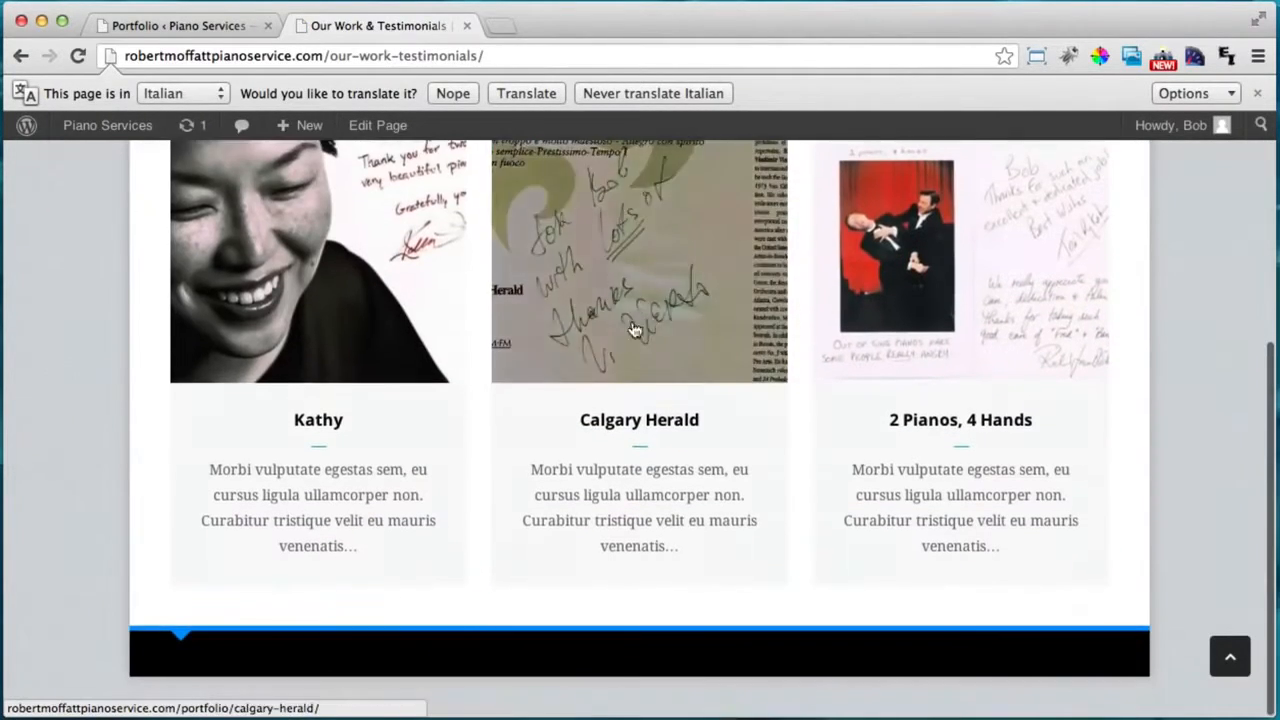
pyautogui.scroll(5, 1062, 330)
pyautogui.click(740, 446)
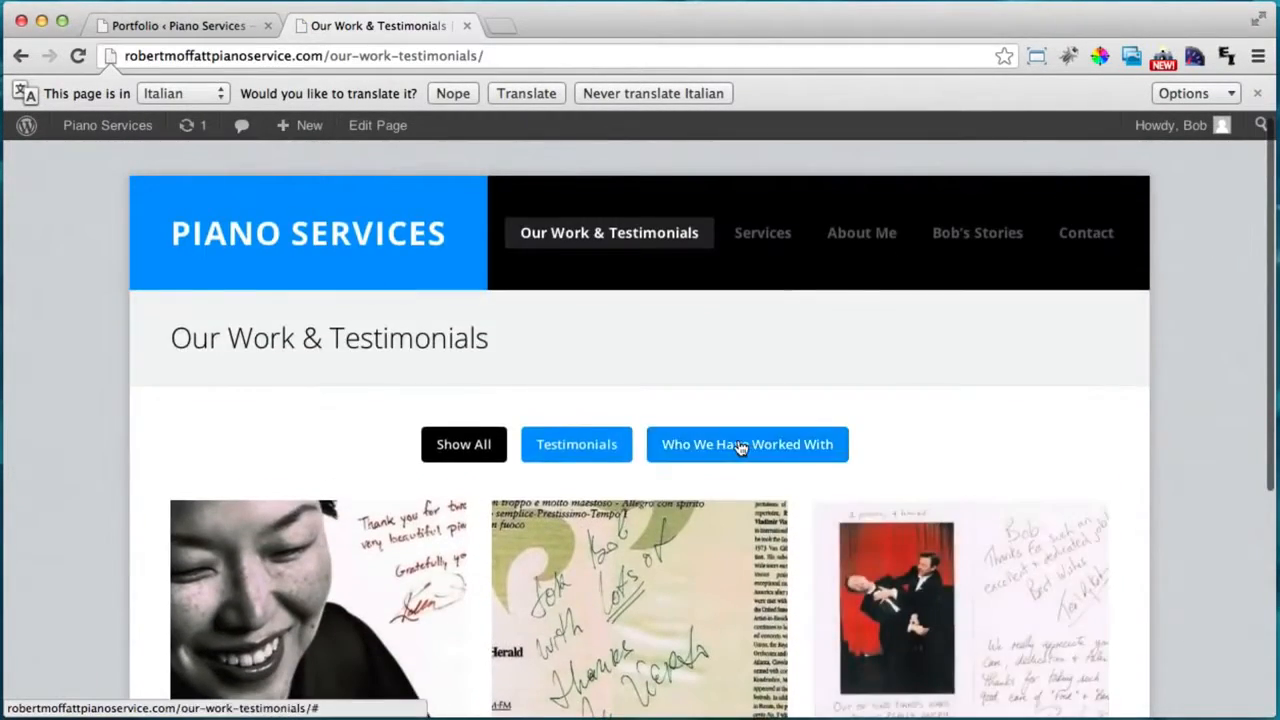
pyautogui.scroll(-10, 903, 341)
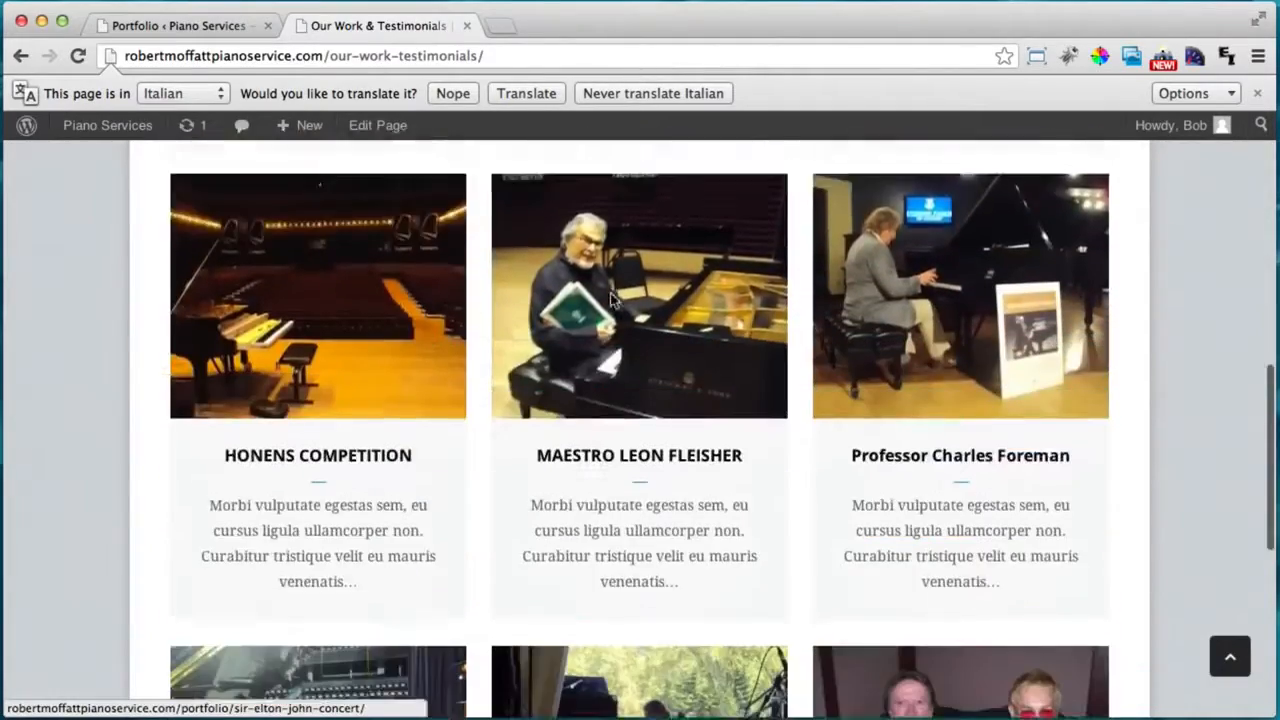
pyautogui.scroll(8, 614, 305)
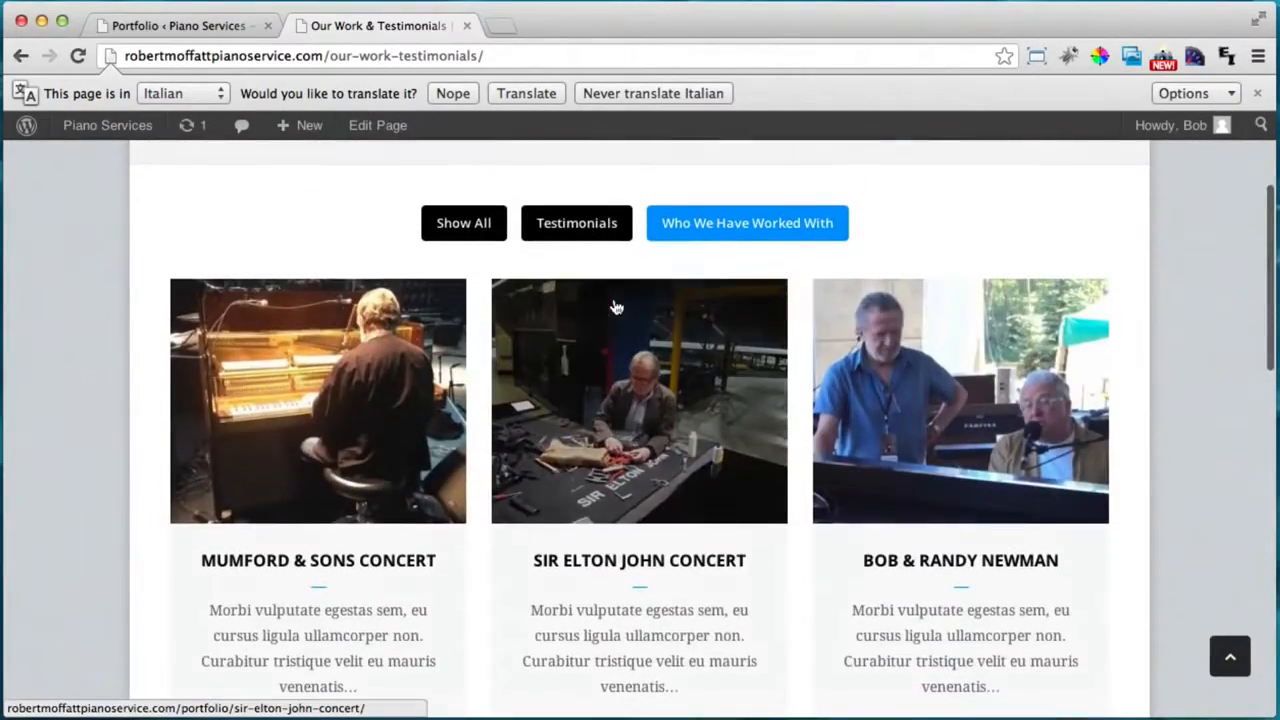
# - Step from Sir Elton John Concert through to Maestro Leon Fleisher, then reload the page
pyautogui.click(633, 387)
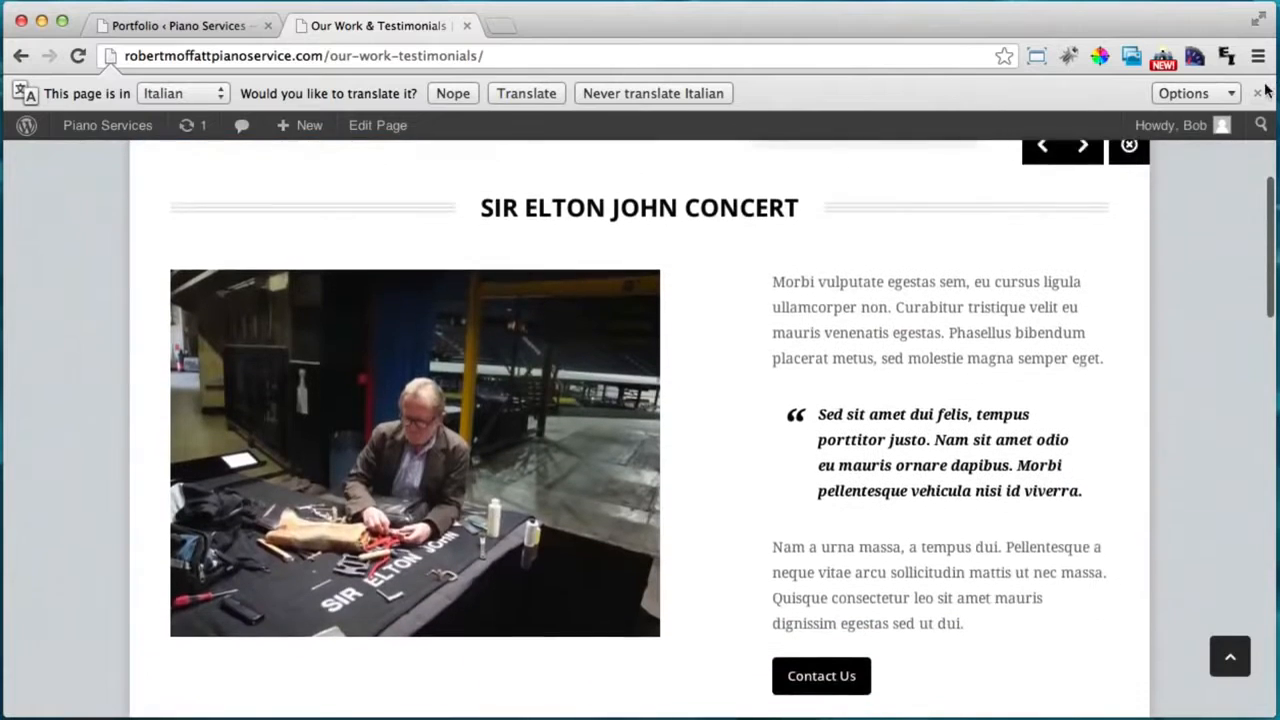
pyautogui.click(1259, 93)
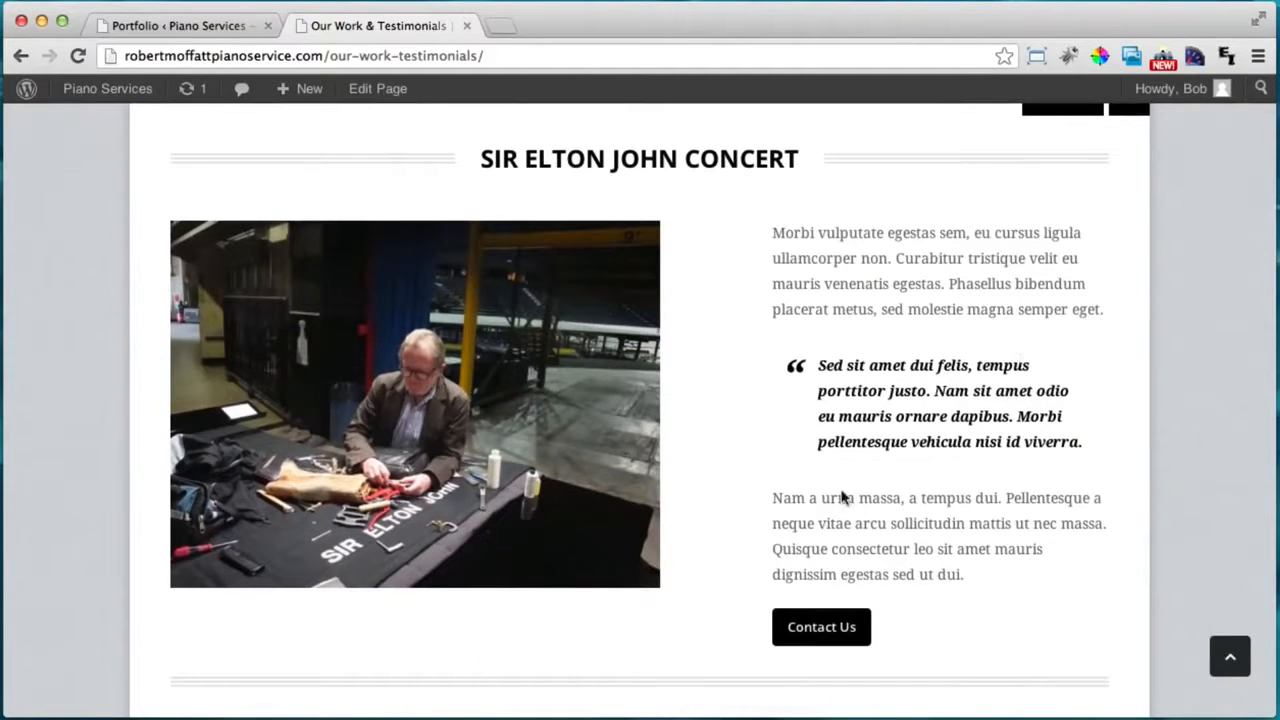
pyautogui.scroll(2, 970, 365)
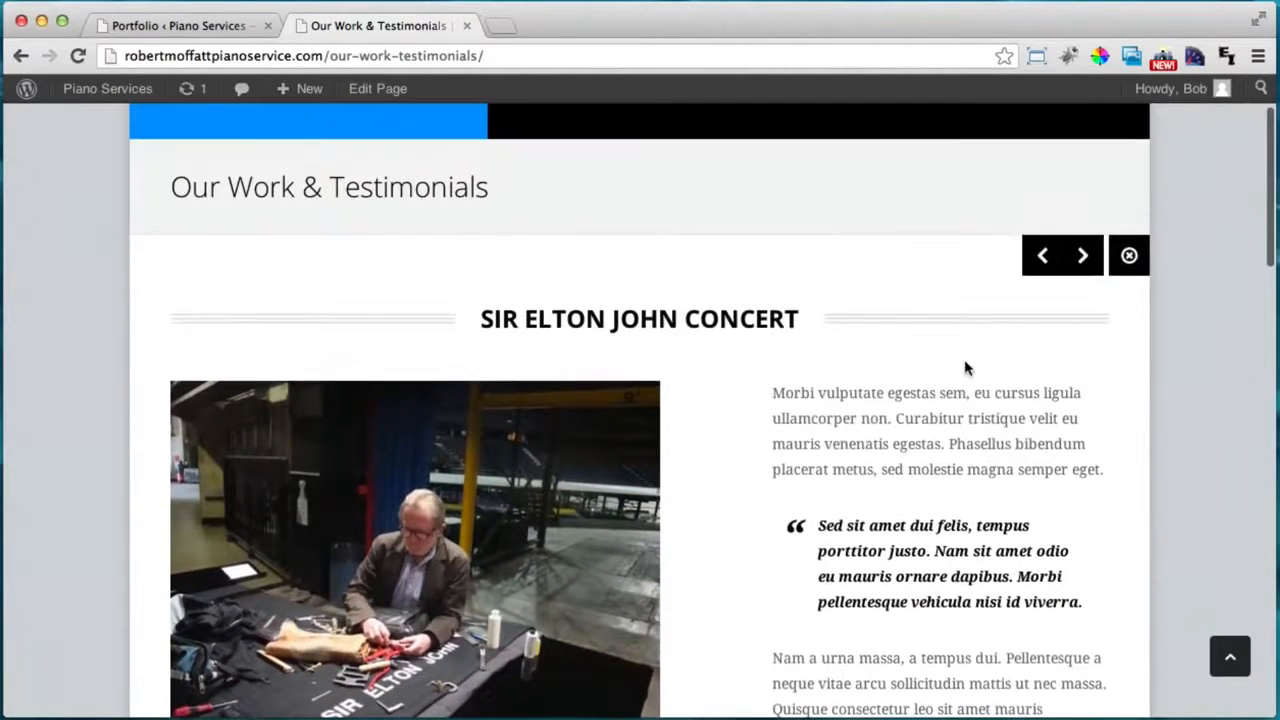
pyautogui.click(1085, 258)
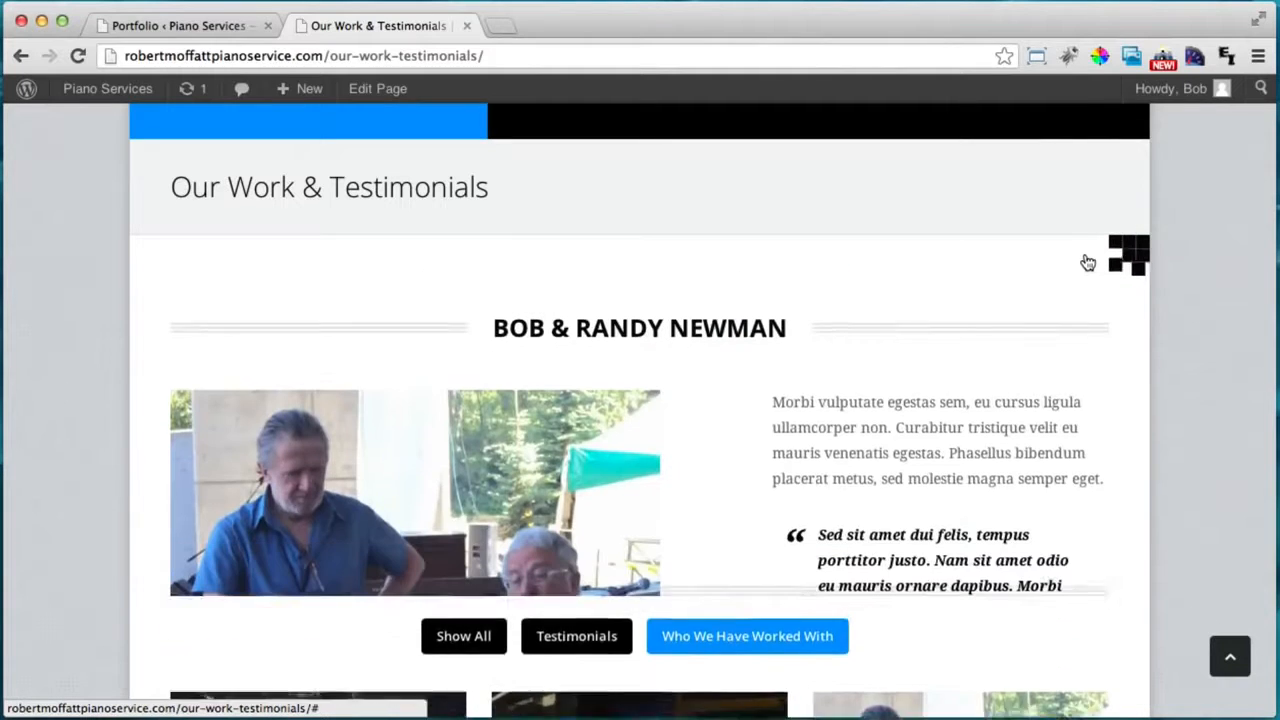
pyautogui.click(1085, 258)
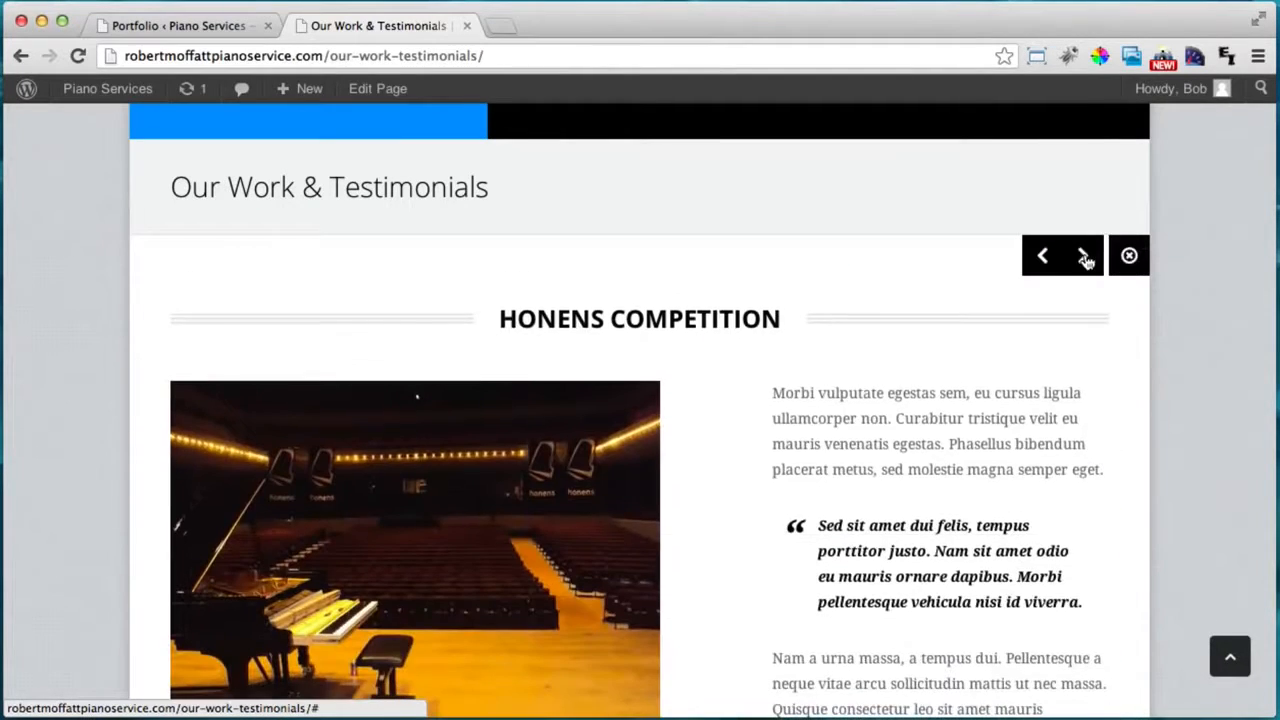
pyautogui.click(1085, 258)
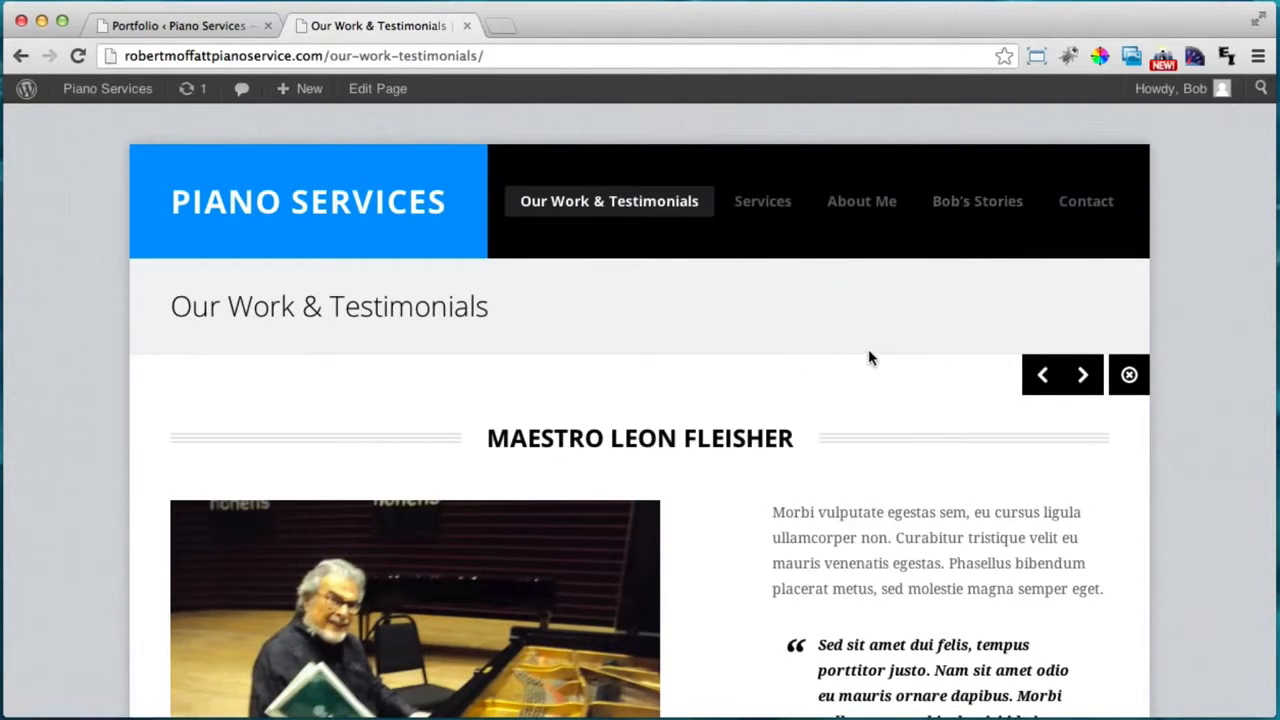
pyautogui.scroll(-2, 869, 355)
pyautogui.scroll(2, 869, 355)
pyautogui.click(674, 206)
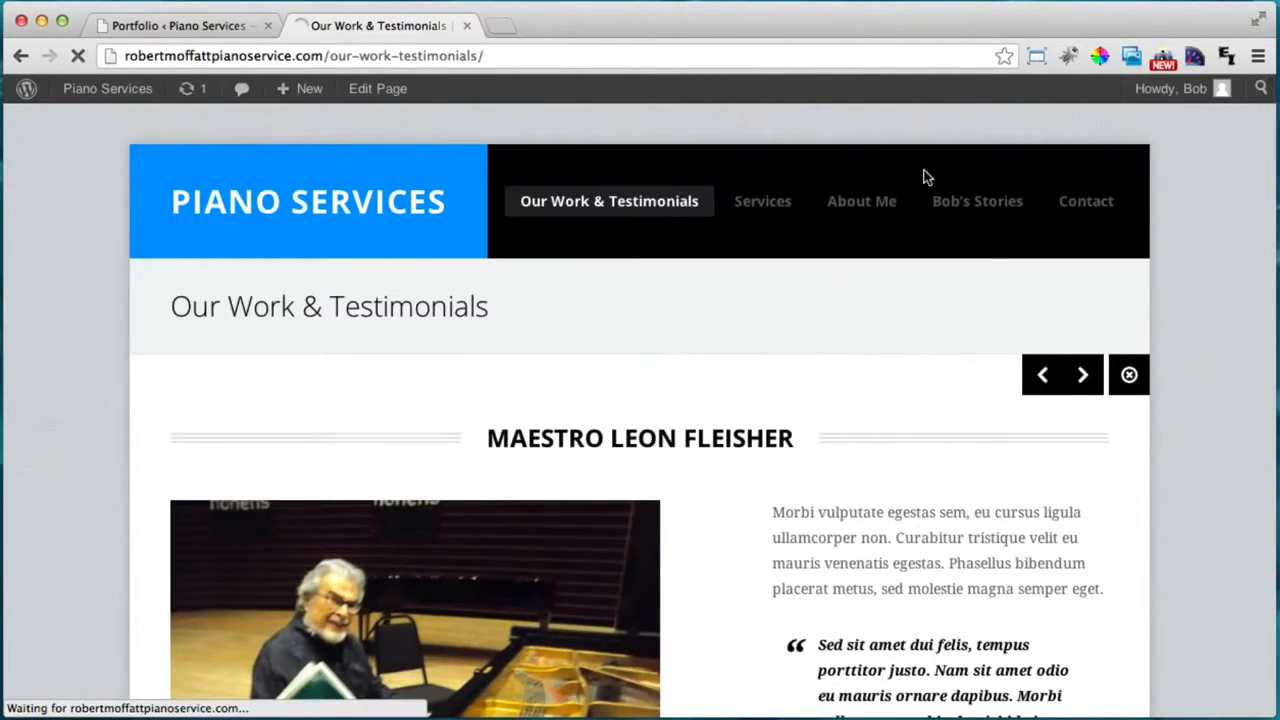
pyautogui.moveTo(1195, 125)
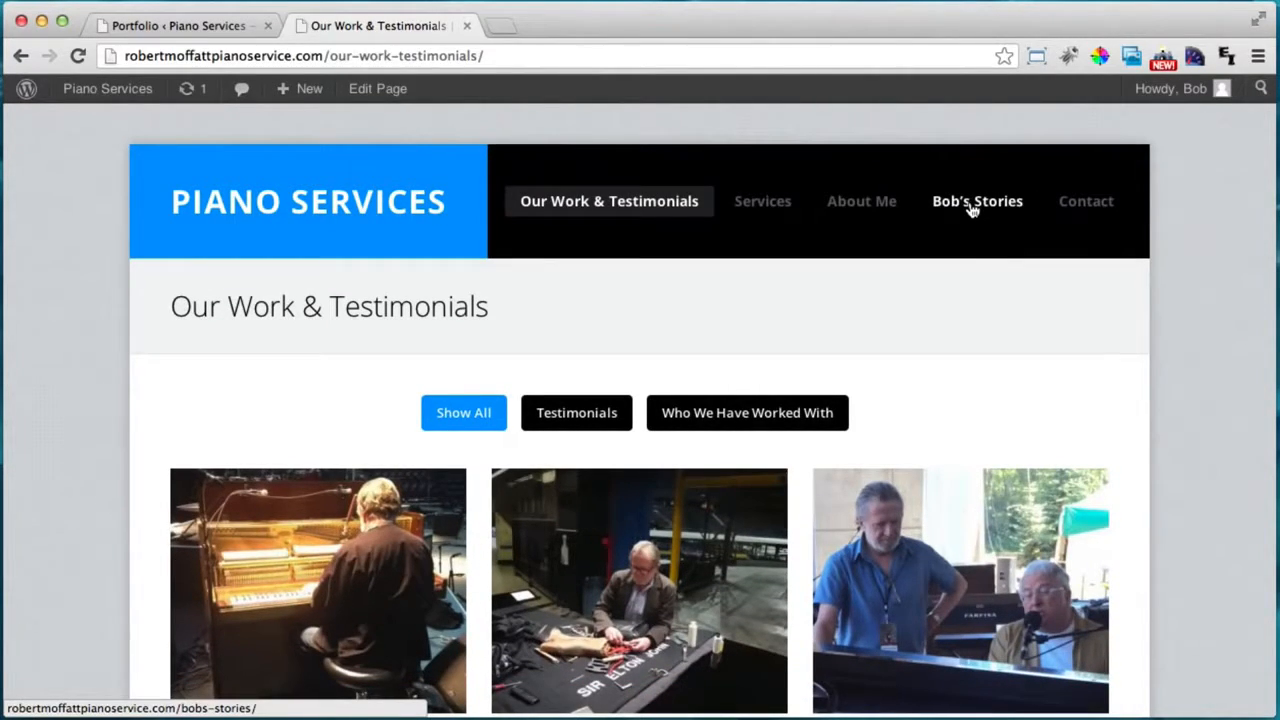
# - Switch Bob's Stories to the Blog template, update it, and view the live page
pyautogui.click(970, 205)
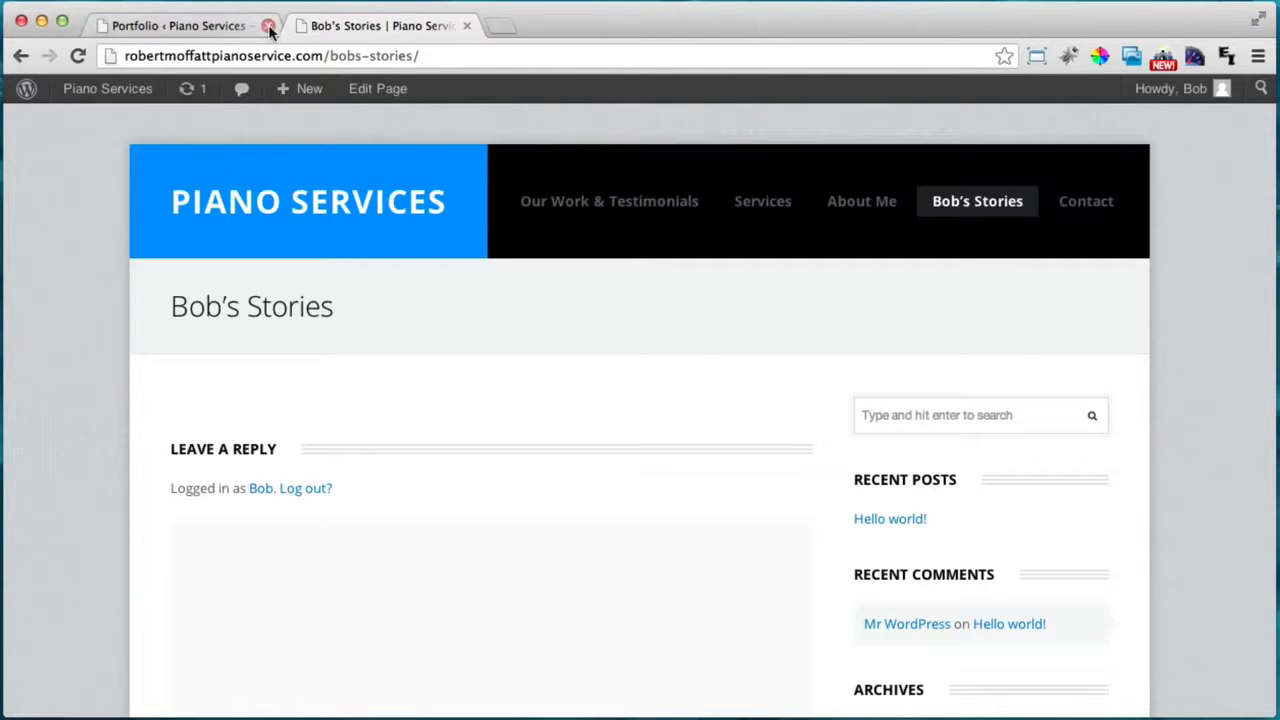
pyautogui.click(268, 26)
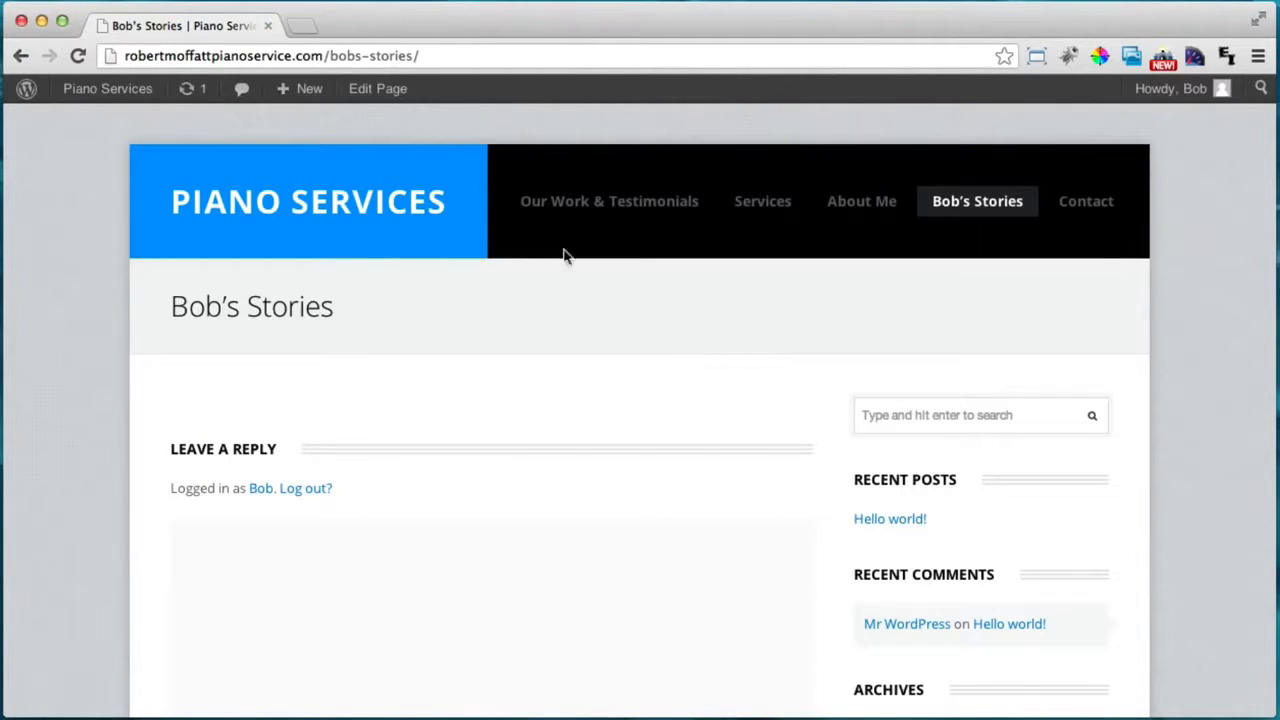
pyautogui.click(388, 90)
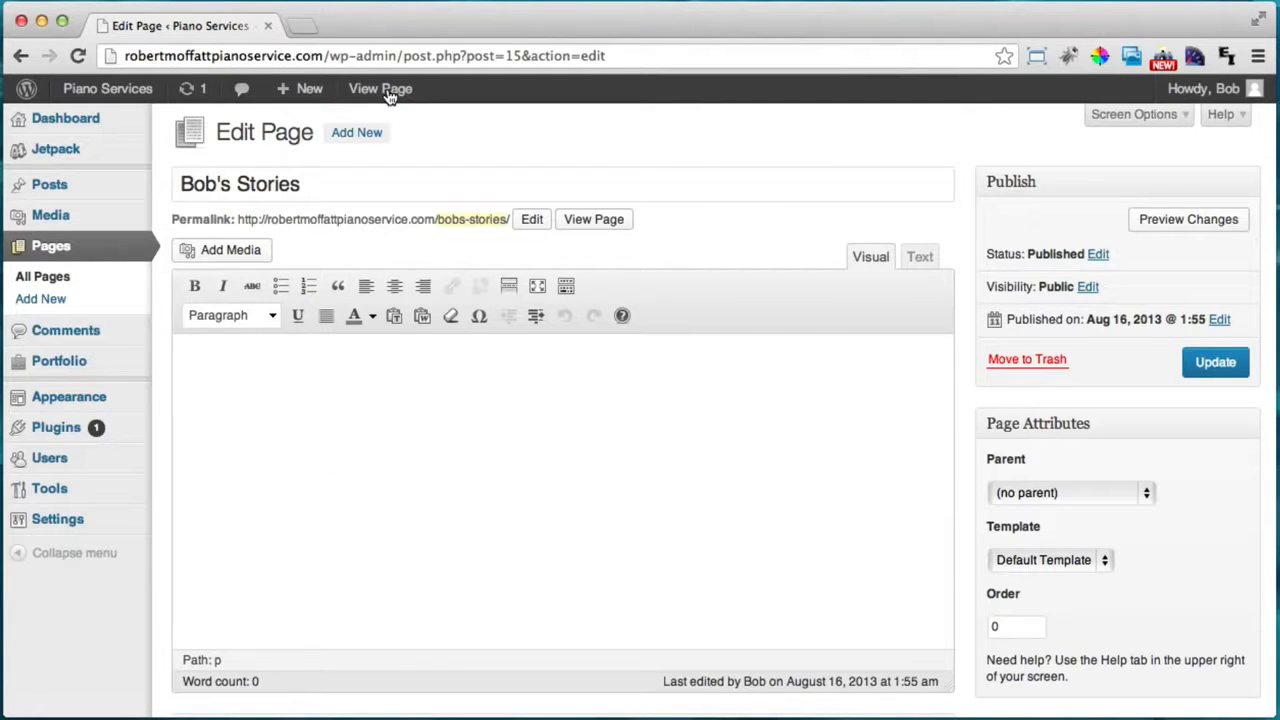
pyautogui.click(1046, 561)
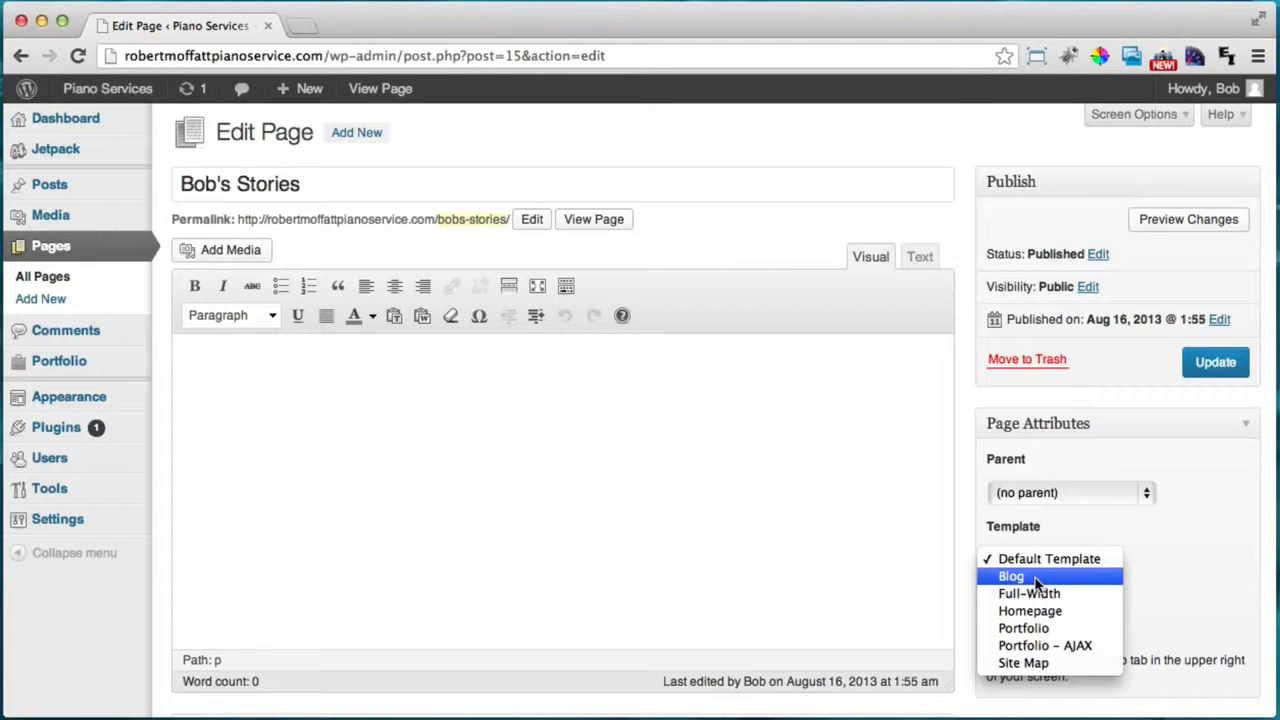
pyautogui.click(1036, 579)
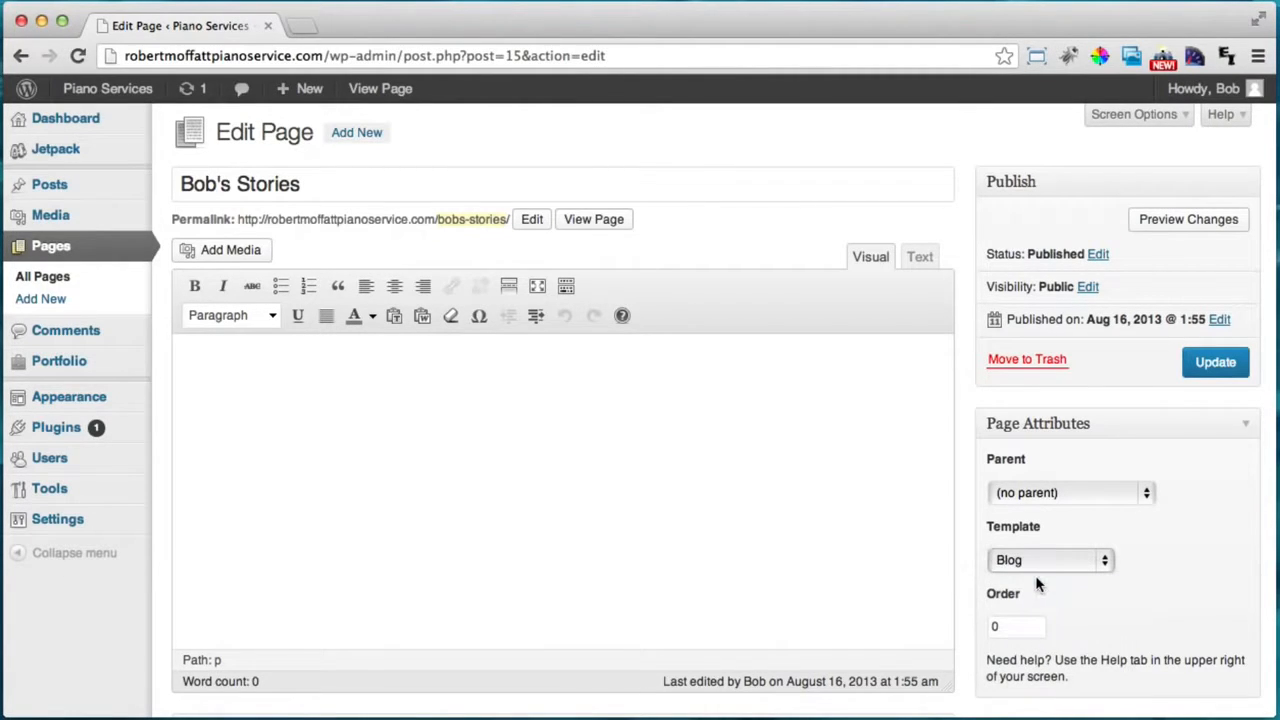
pyautogui.click(1211, 369)
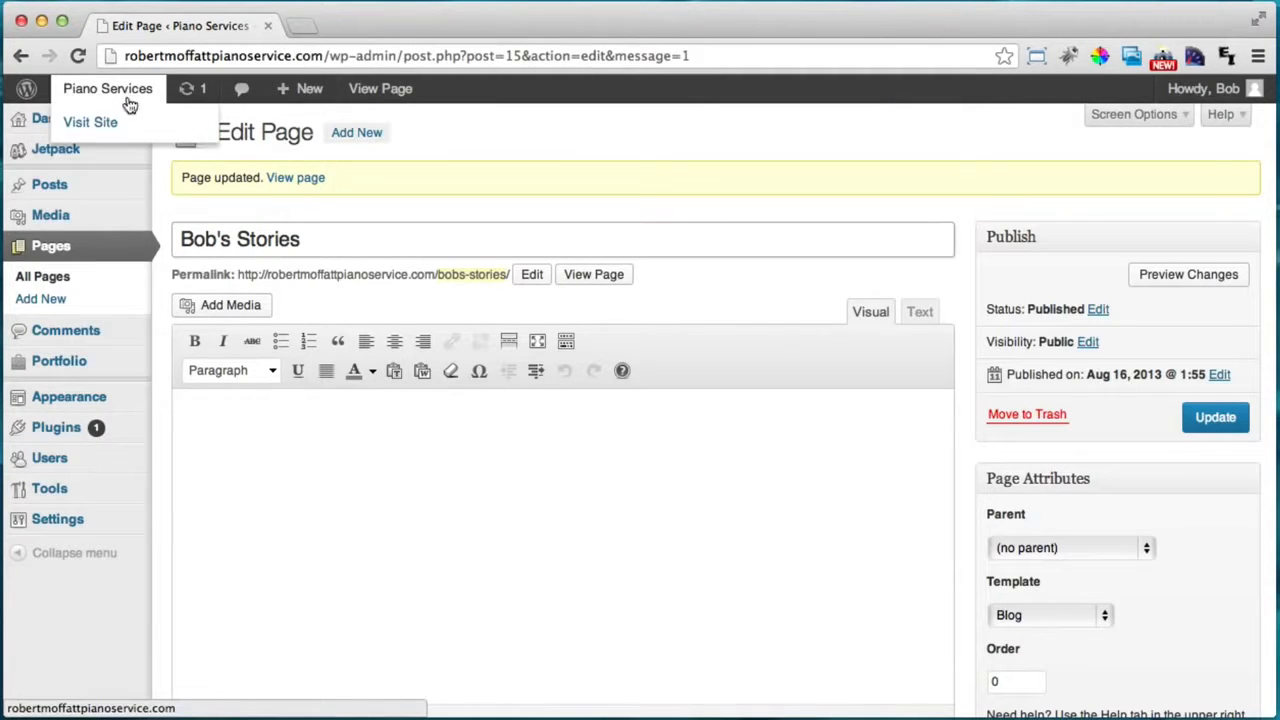
pyautogui.click(594, 275)
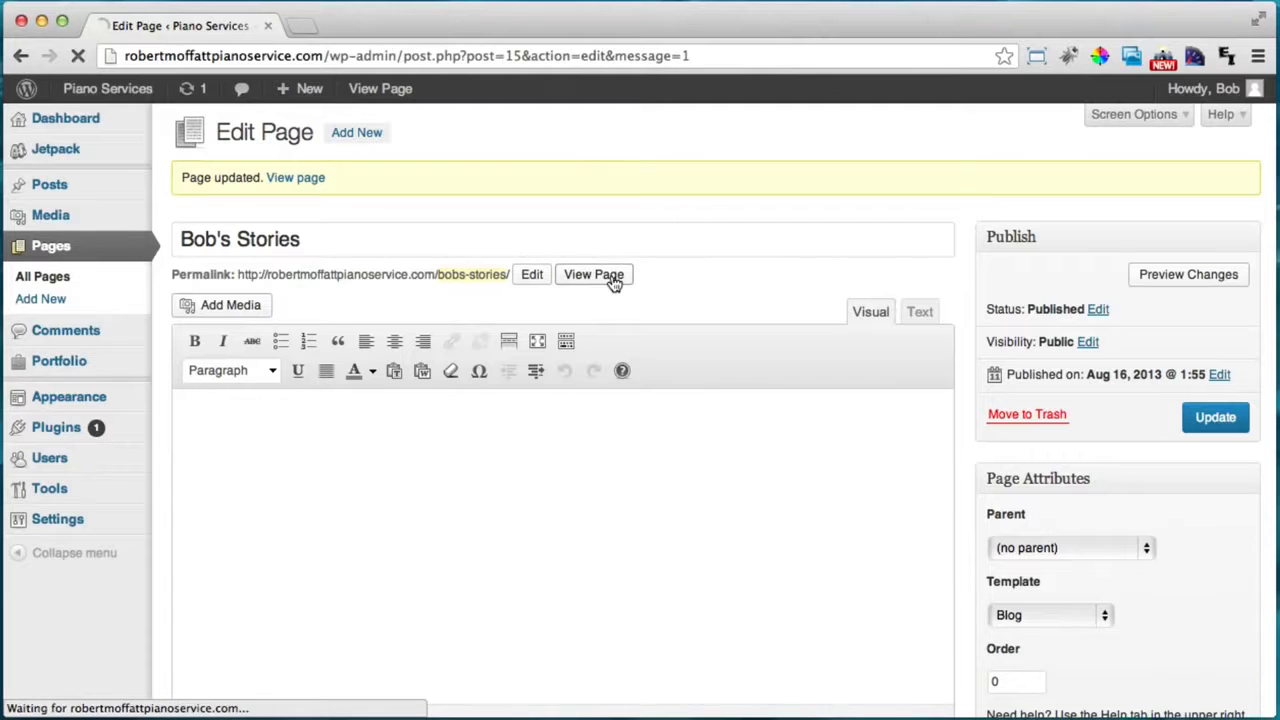
pyautogui.scroll(-2, 429, 332)
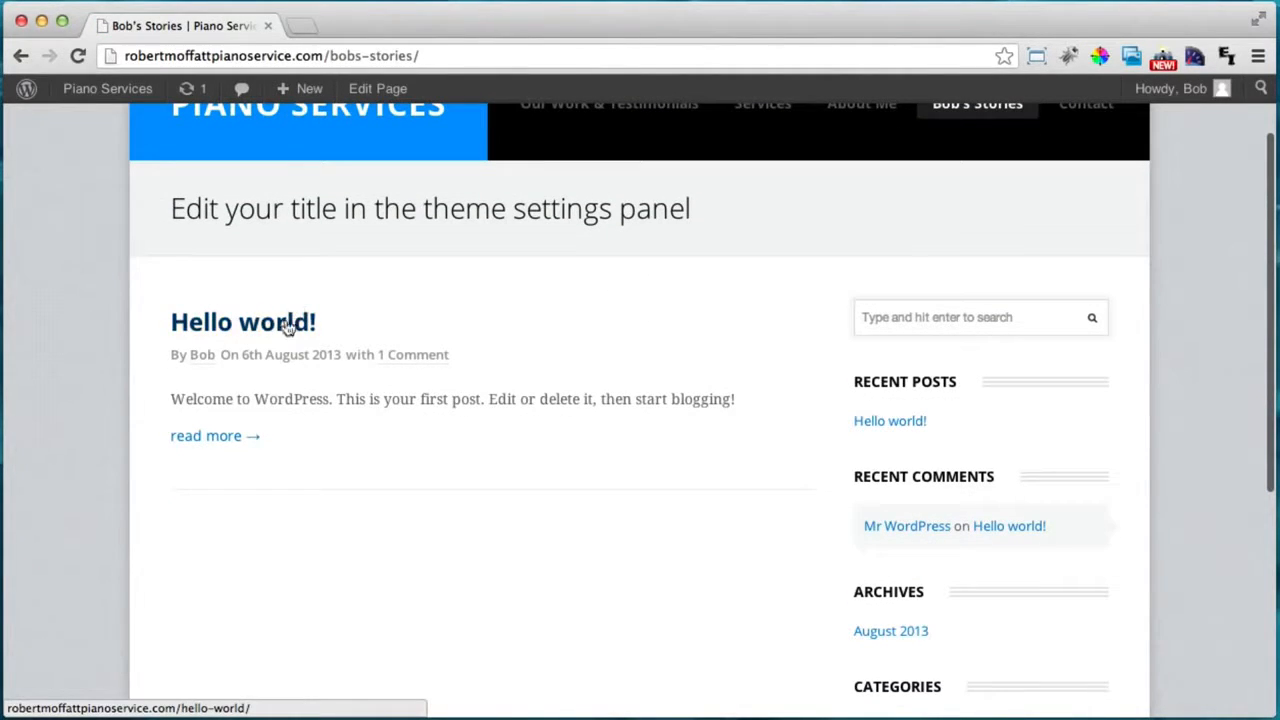
# - Use the site-name menu in the admin bar to reach the Dashboard
pyautogui.scroll(2, 330, 380)
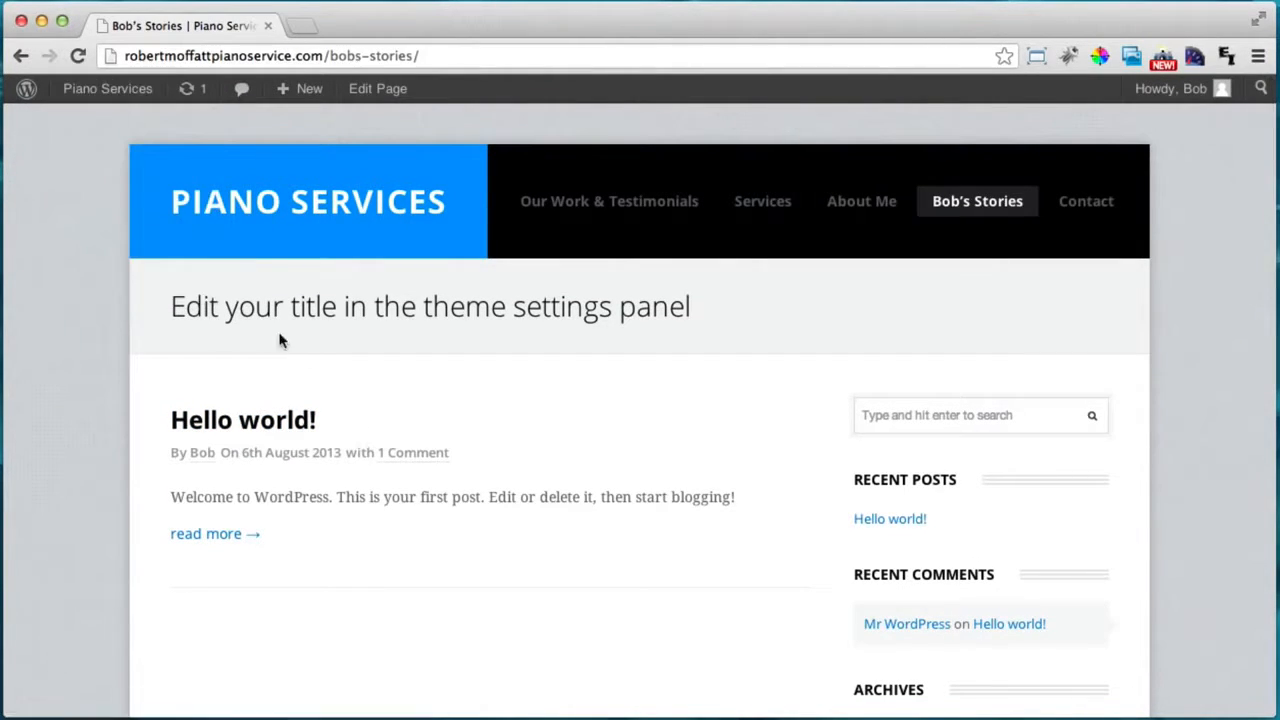
pyautogui.moveTo(107, 88)
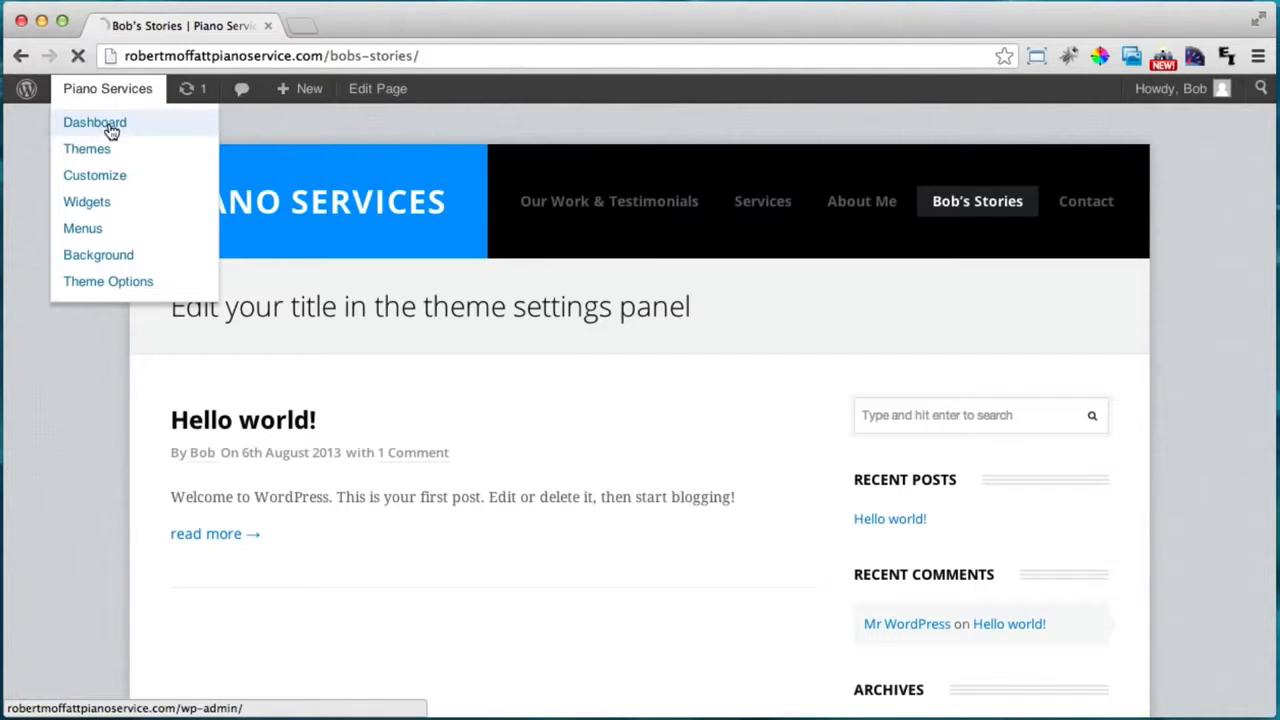
pyautogui.click(111, 128)
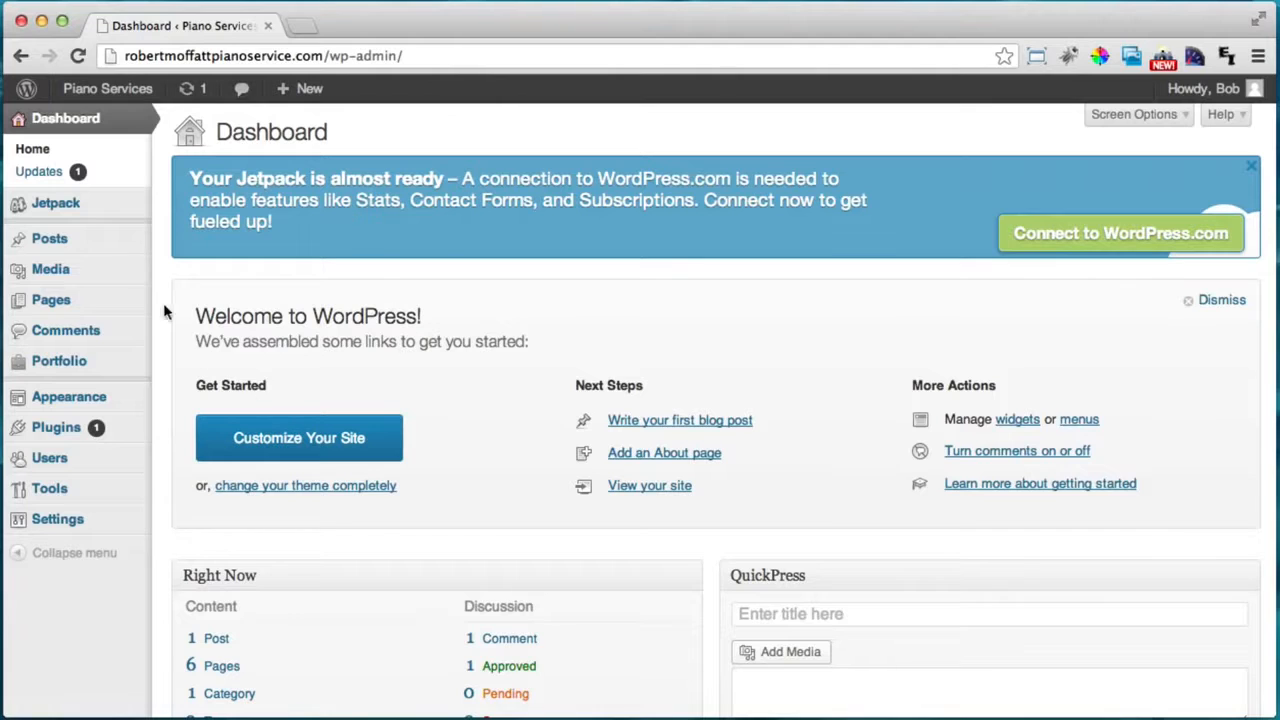
# - Trash the Hello world! post from the Posts list and start a new post with Add New
pyautogui.moveTo(75, 307)
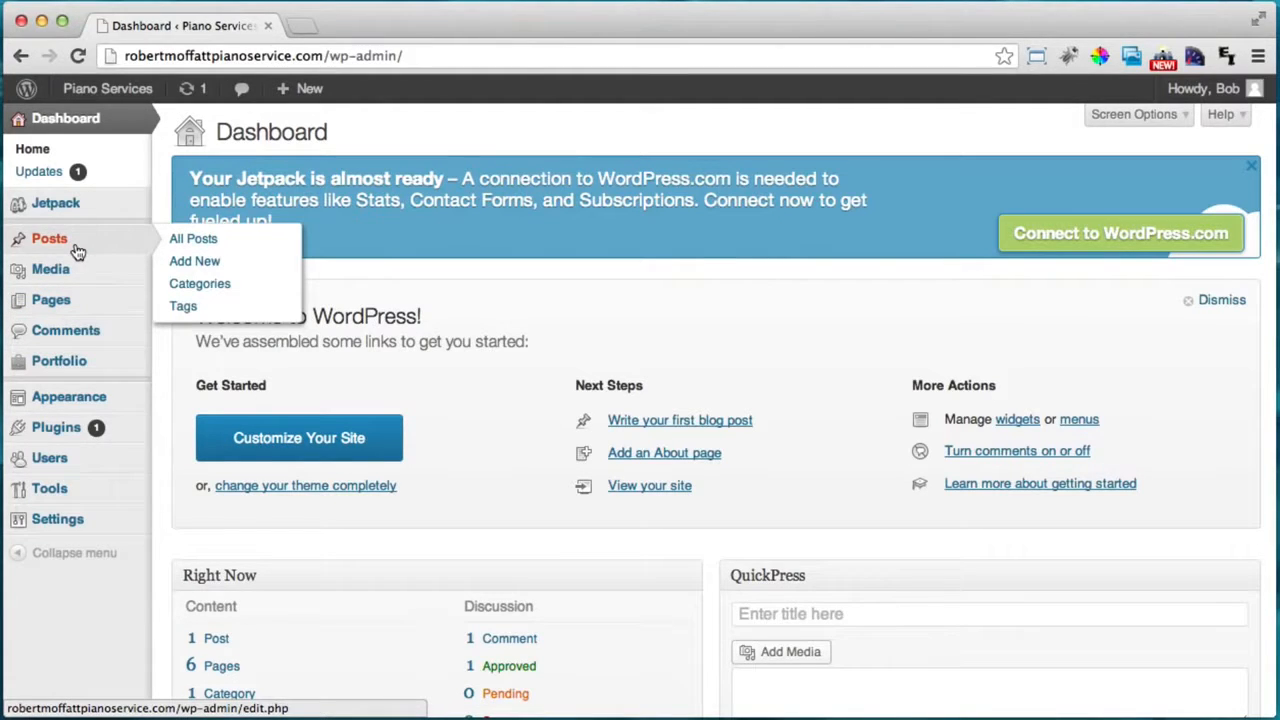
pyautogui.click(76, 249)
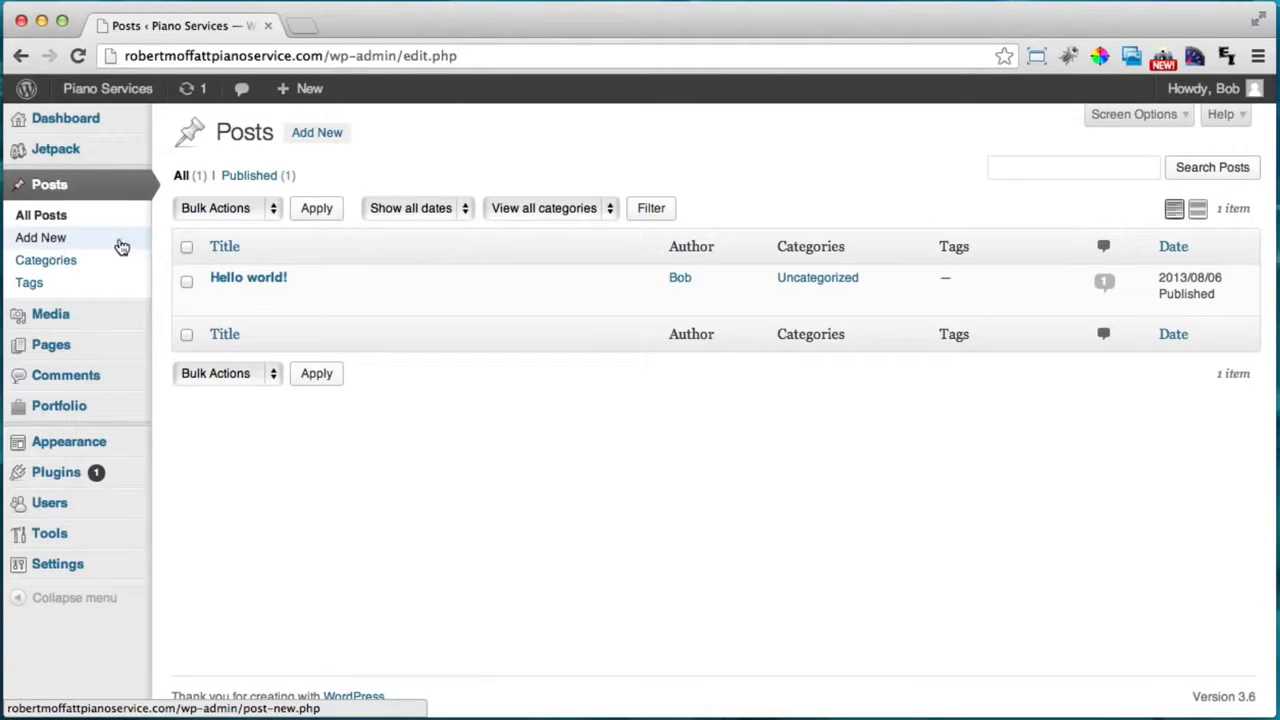
pyautogui.moveTo(231, 285)
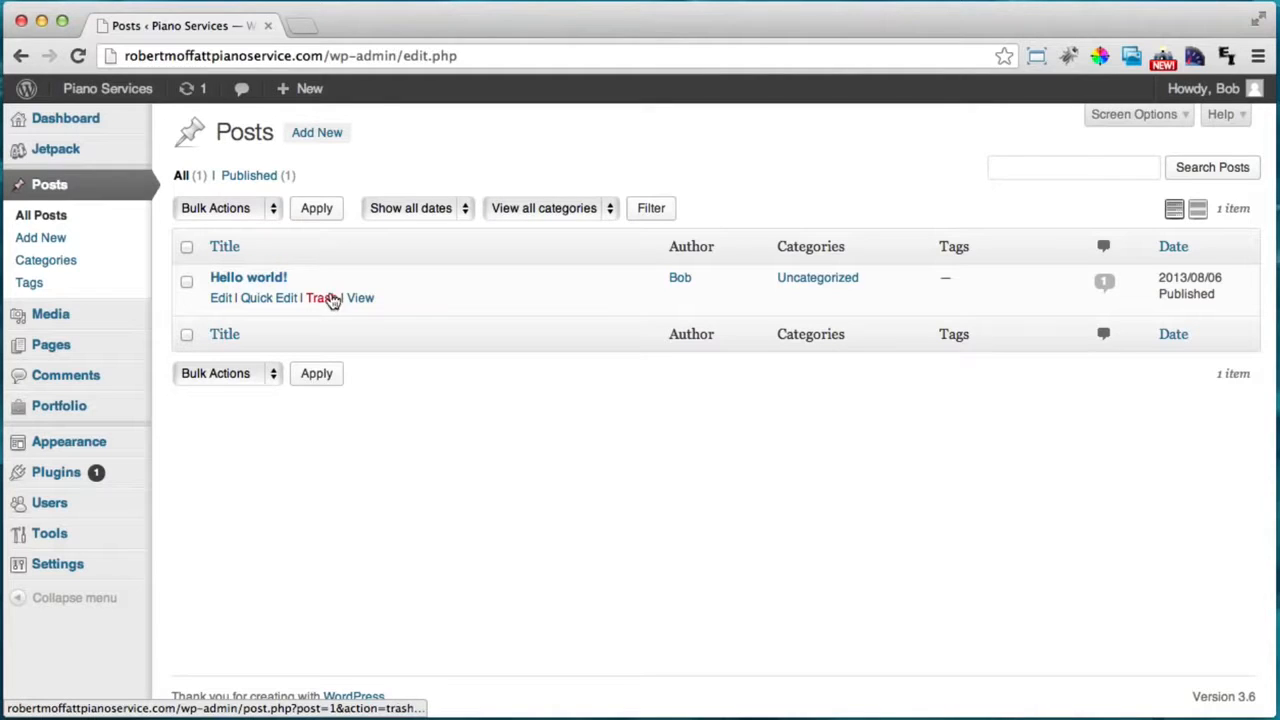
pyautogui.click(322, 298)
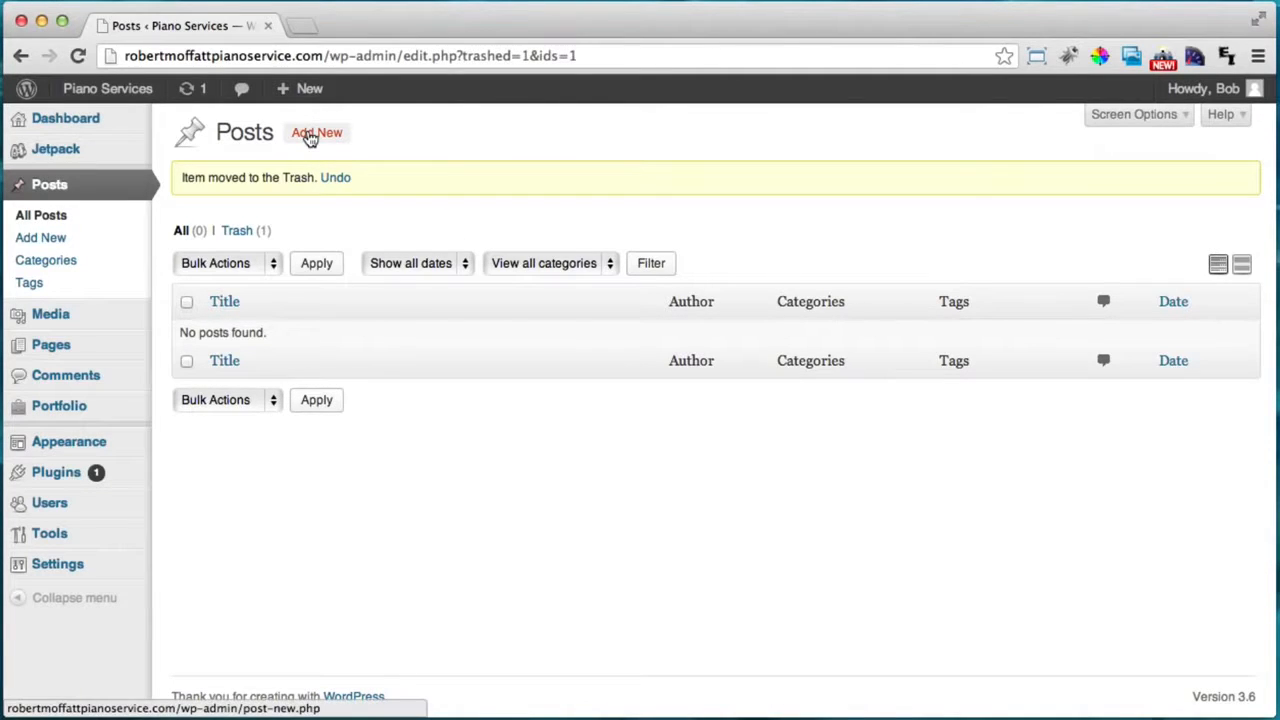
pyautogui.click(311, 137)
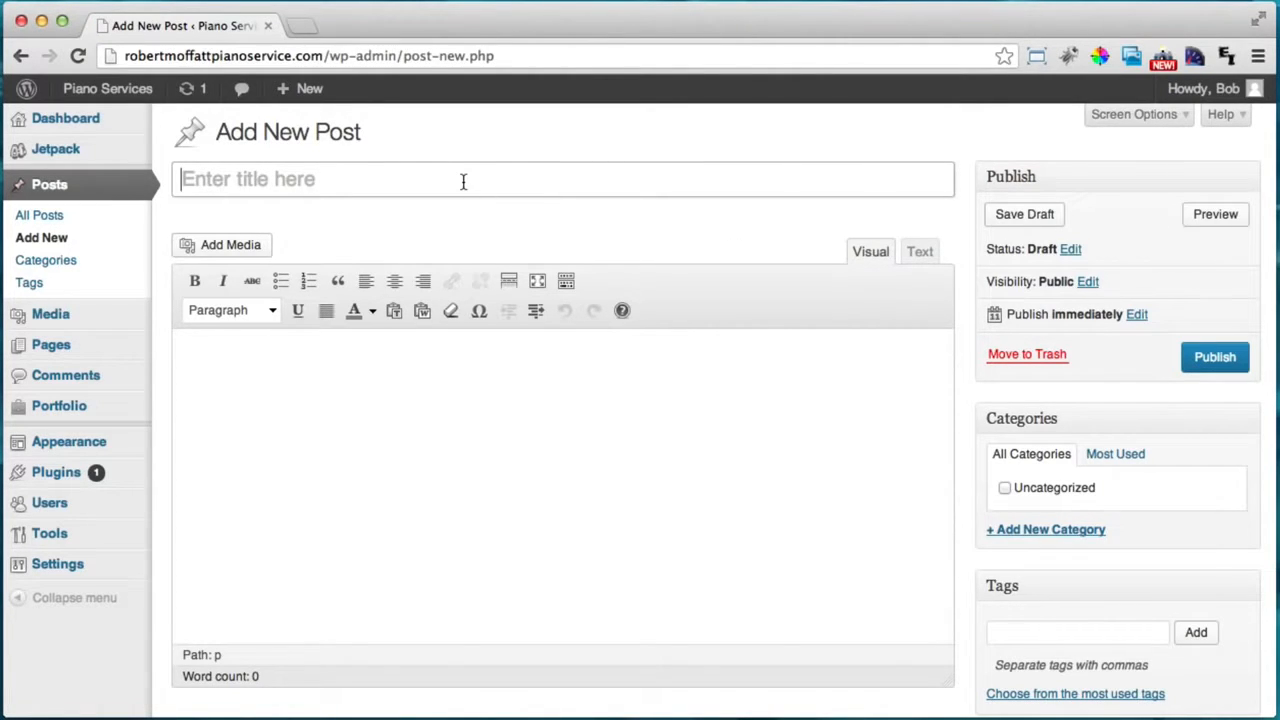
# - Title the post 'Working With Steinway & Sons' and paste Lorem ipsum placeholder text into the body
pyautogui.click(463, 181)
pyautogui.write('Working With Steinway & Sons')
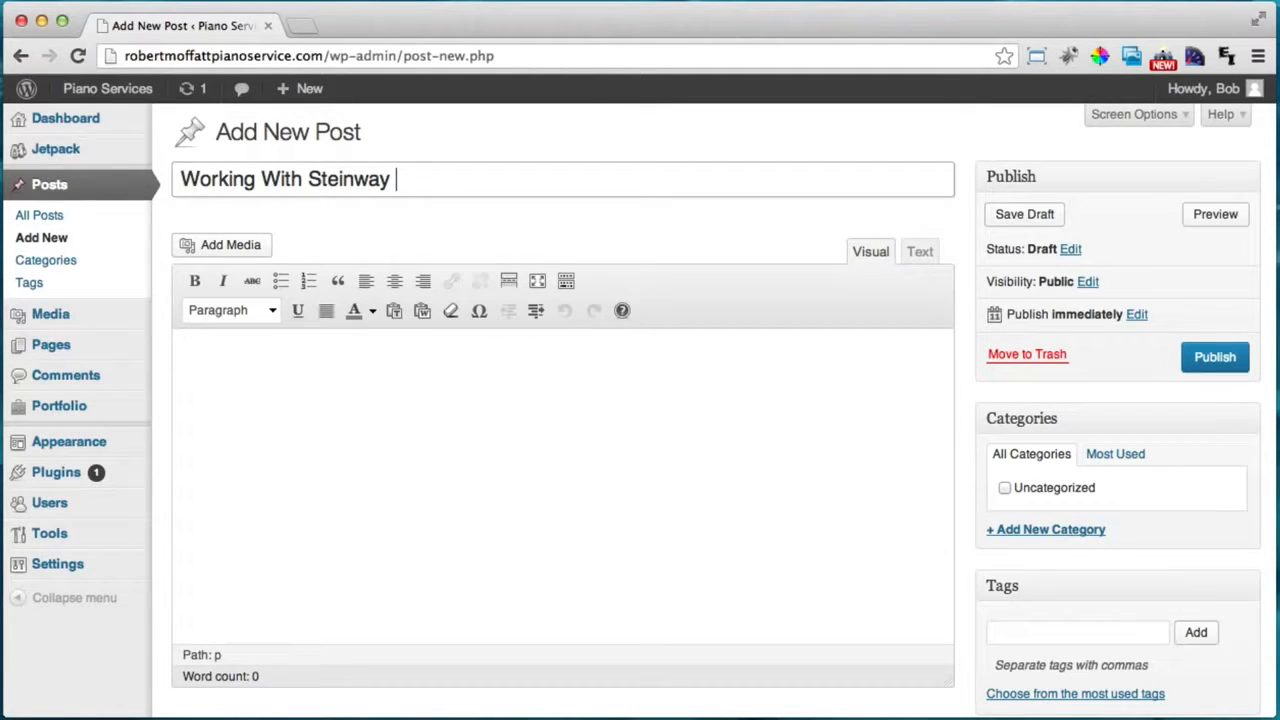
pyautogui.click(645, 495)
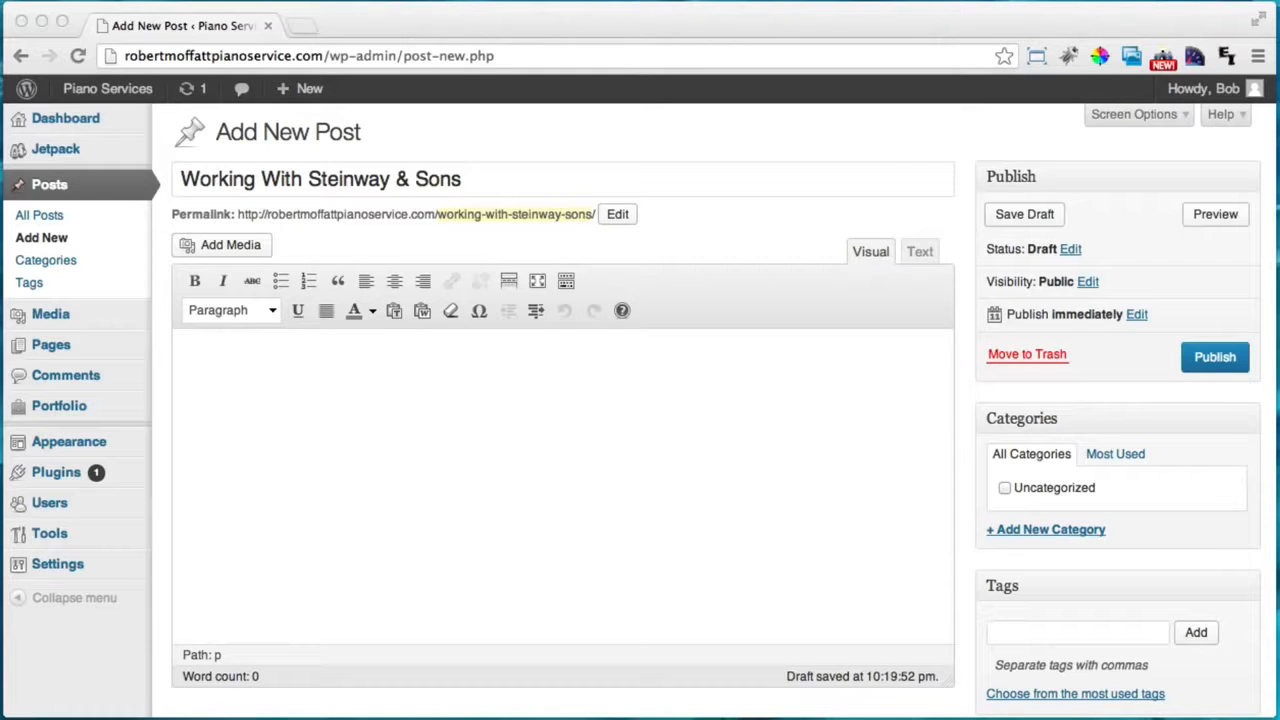
pyautogui.press('super+v')
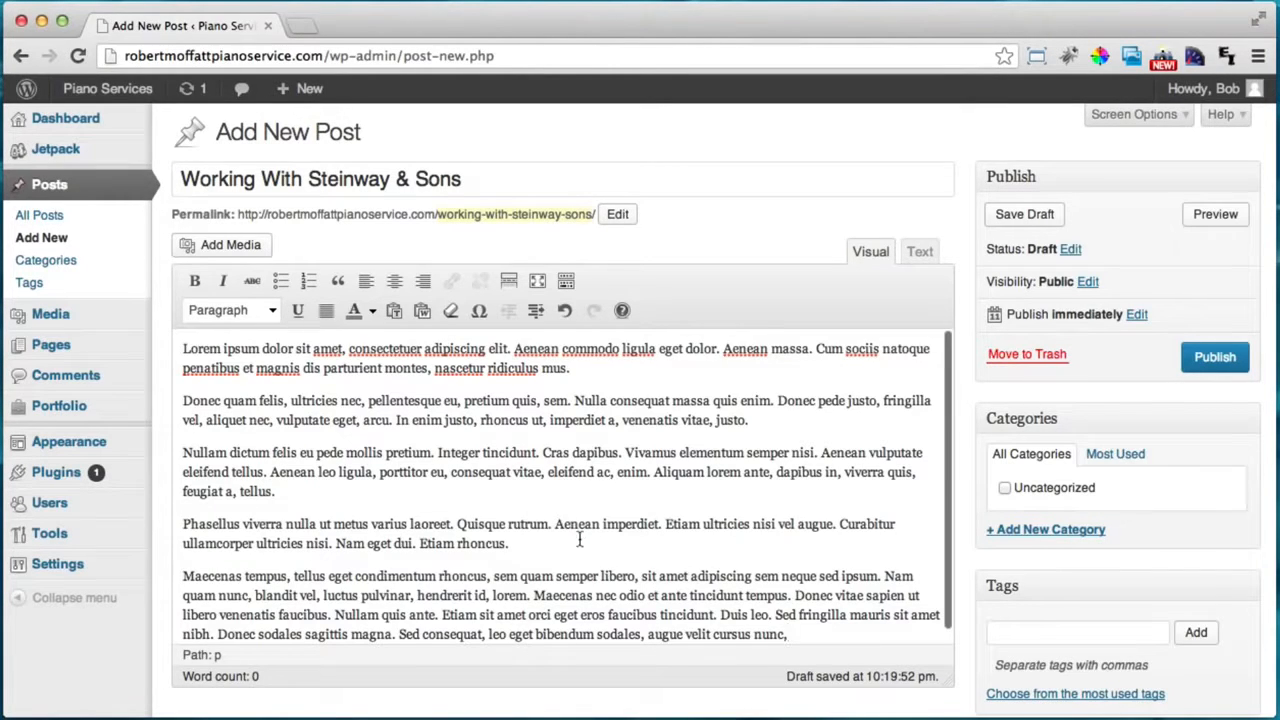
pyautogui.scroll(-4, 563, 441)
pyautogui.scroll(4, 563, 441)
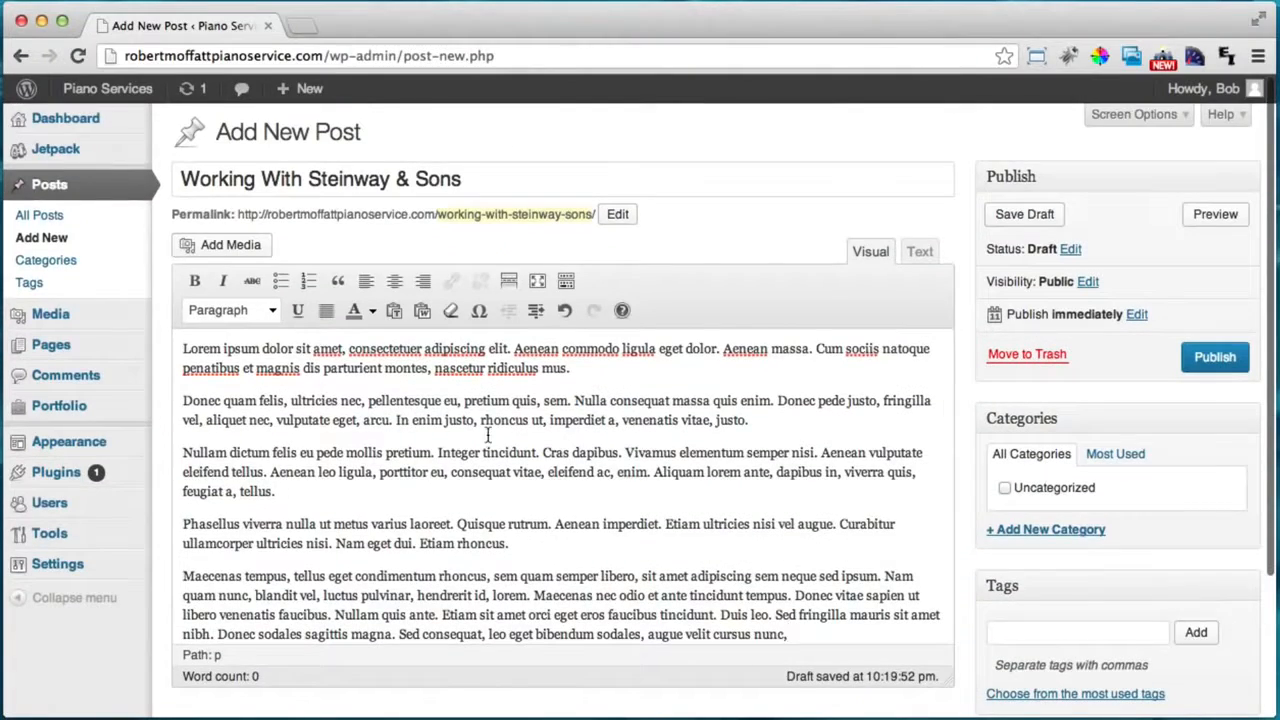
pyautogui.scroll(-3, 657, 437)
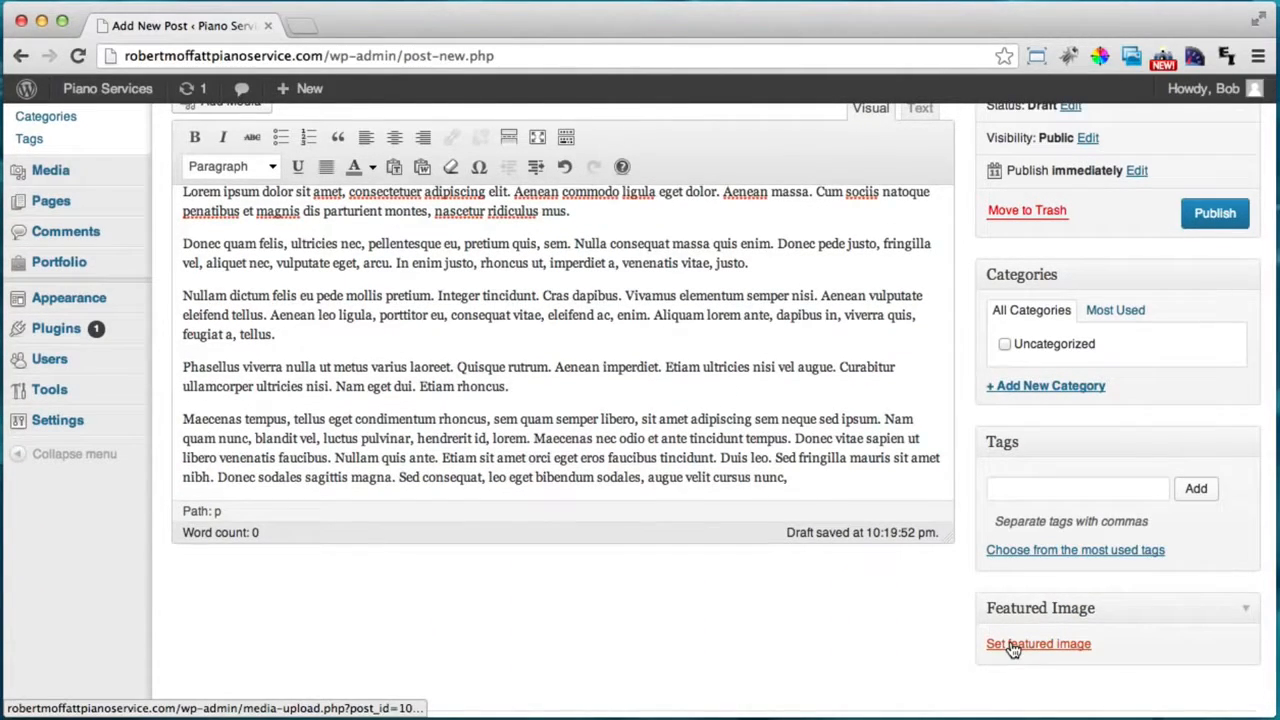
# - Upload steinway.png from the bob folder as the featured image and publish the post
pyautogui.click(1013, 645)
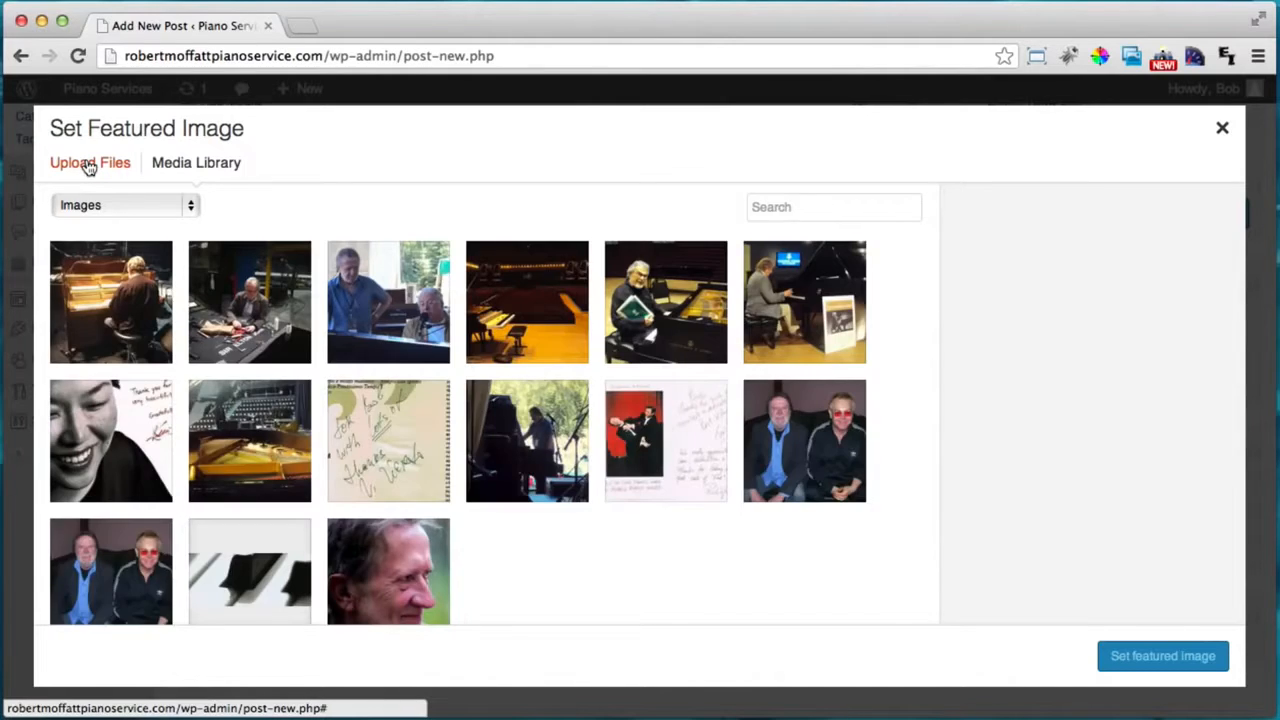
pyautogui.click(86, 165)
pyautogui.click(655, 466)
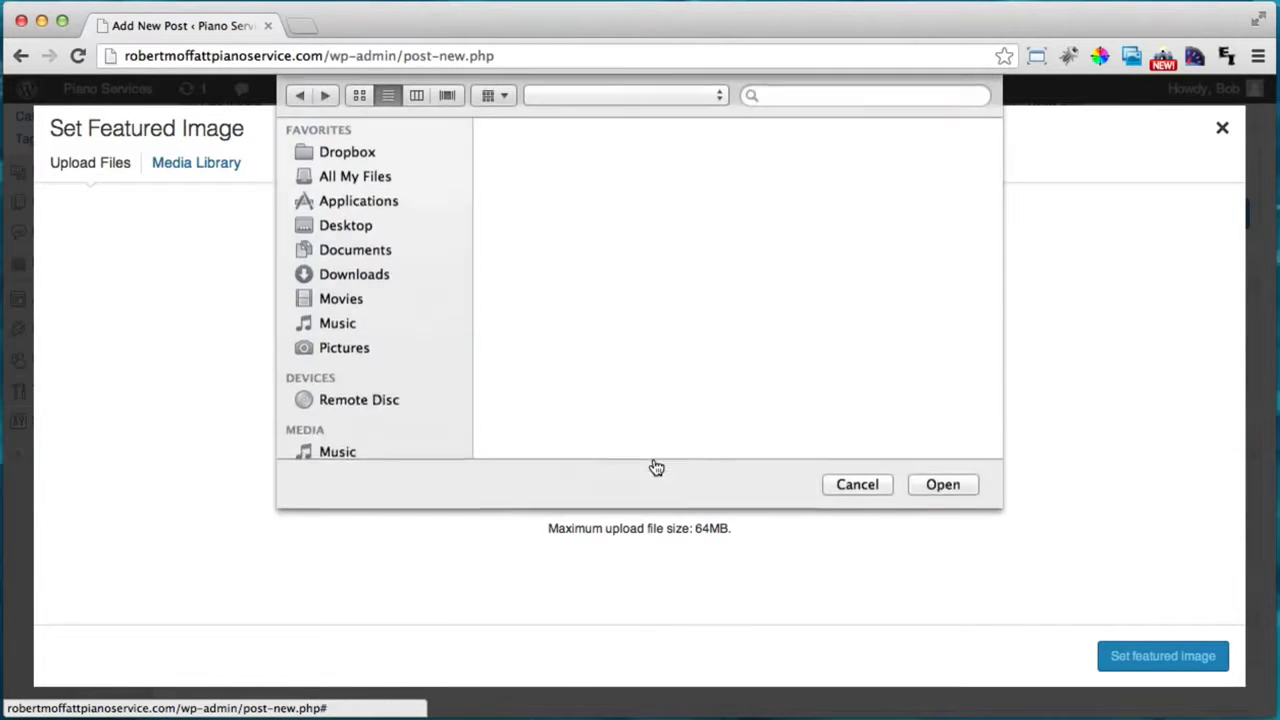
pyautogui.click(688, 96)
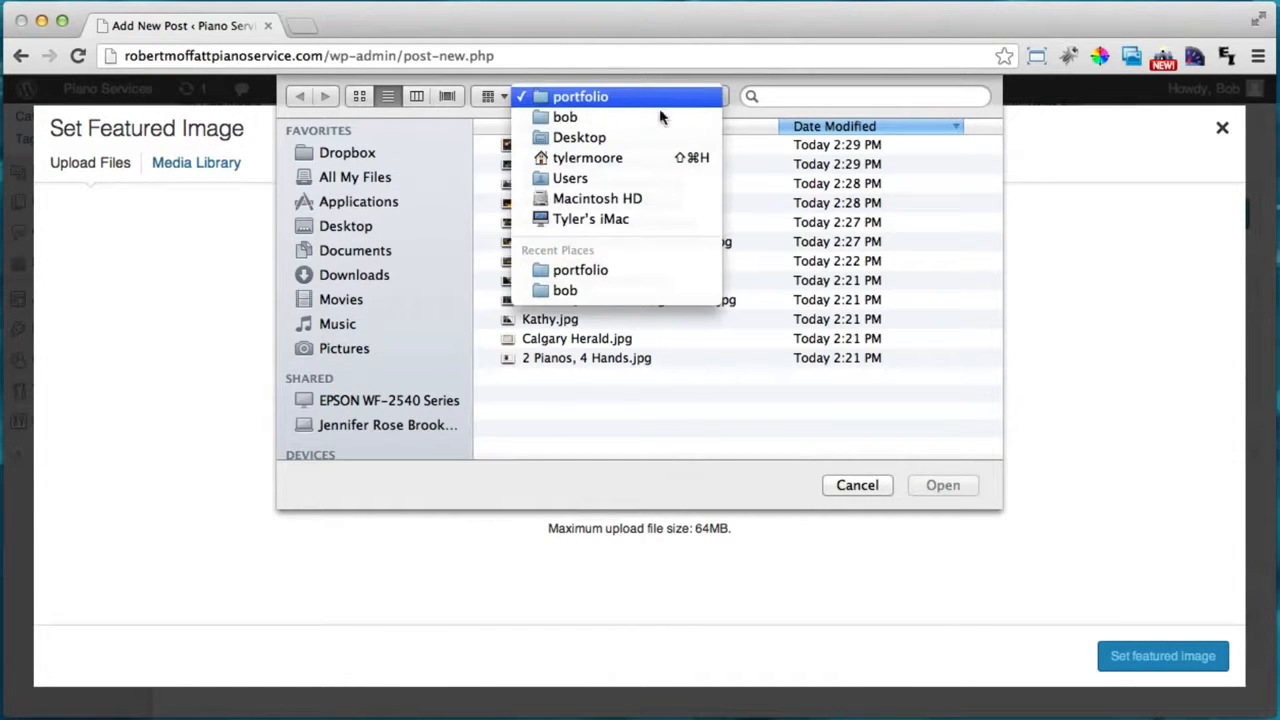
pyautogui.click(655, 113)
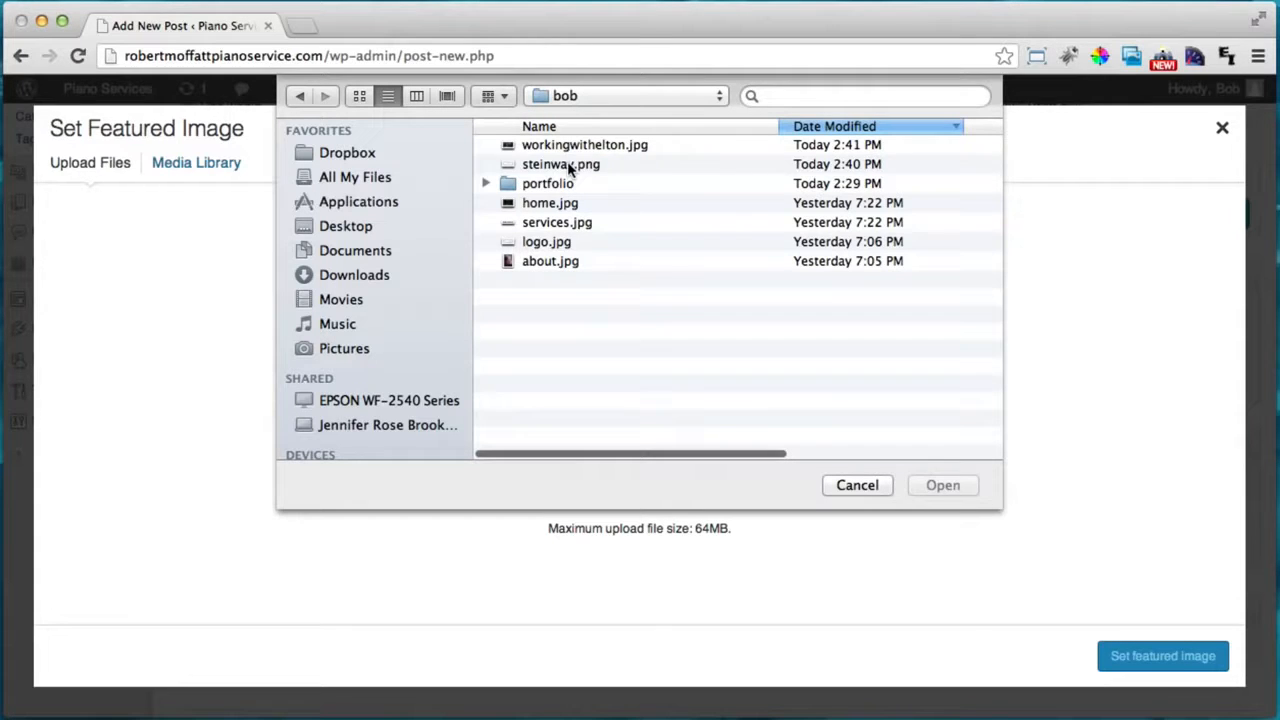
pyautogui.click(568, 164)
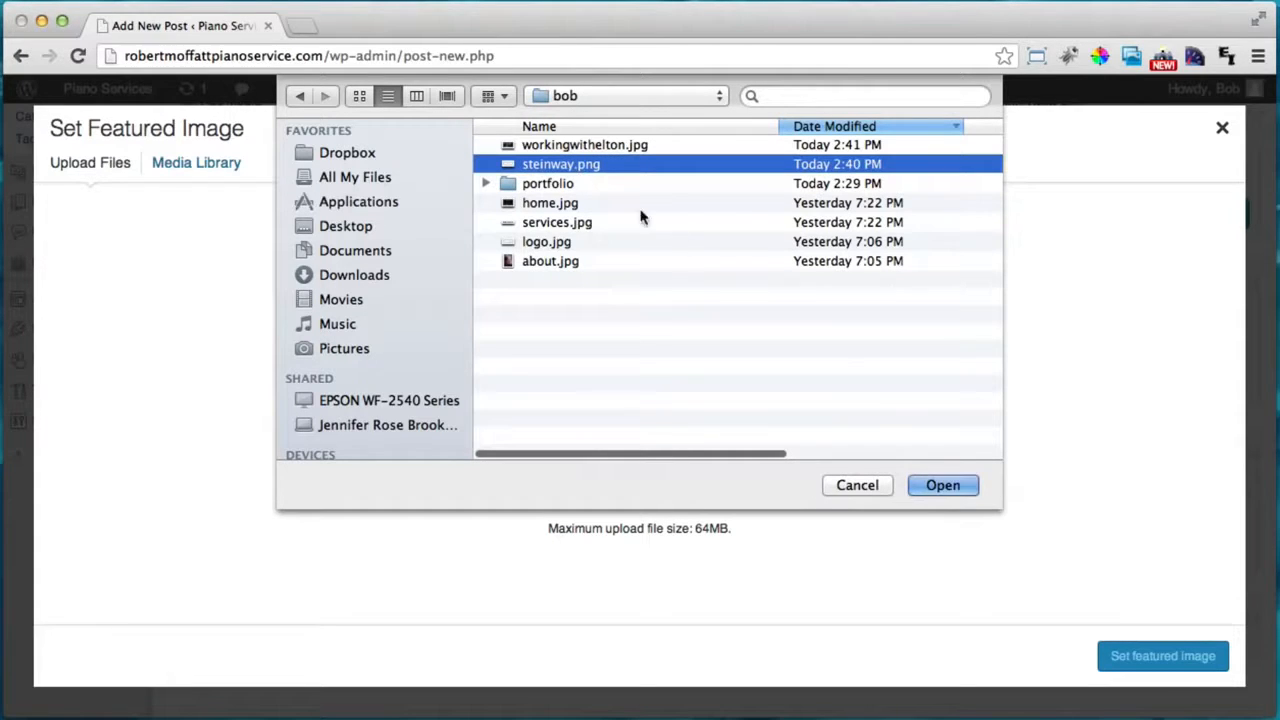
pyautogui.click(943, 485)
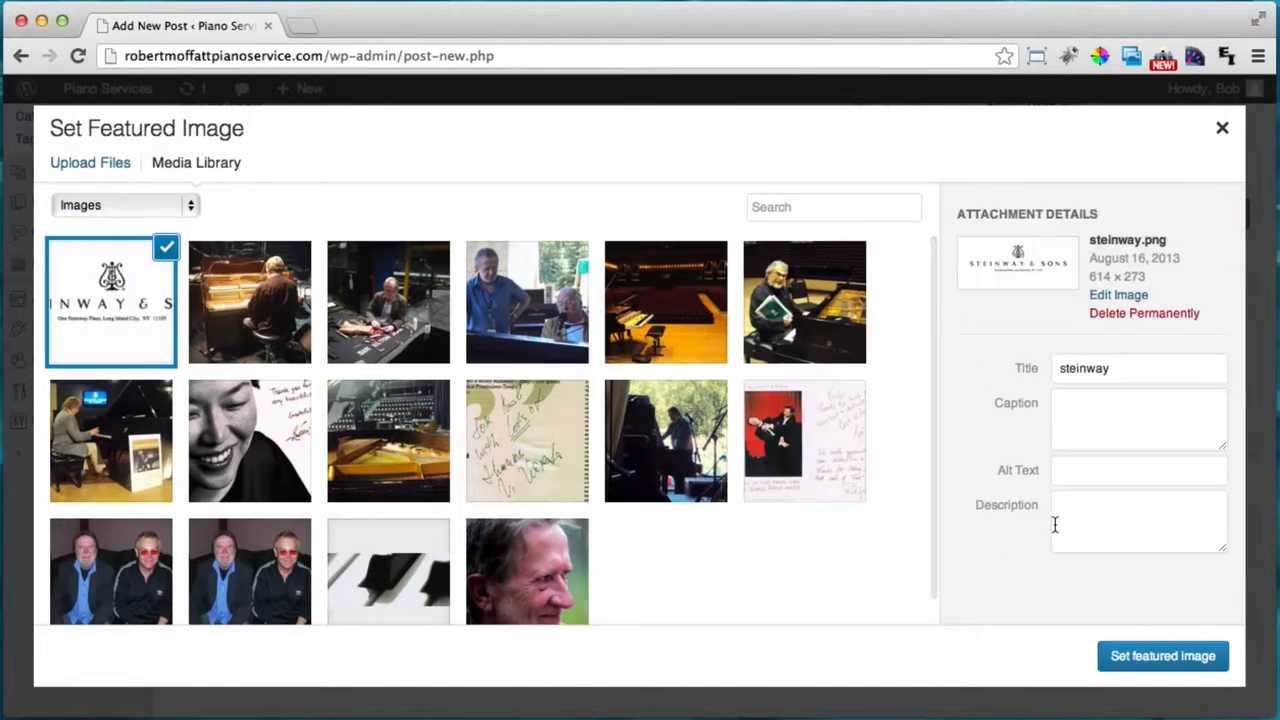
pyautogui.click(1160, 657)
pyautogui.scroll(3, 1120, 511)
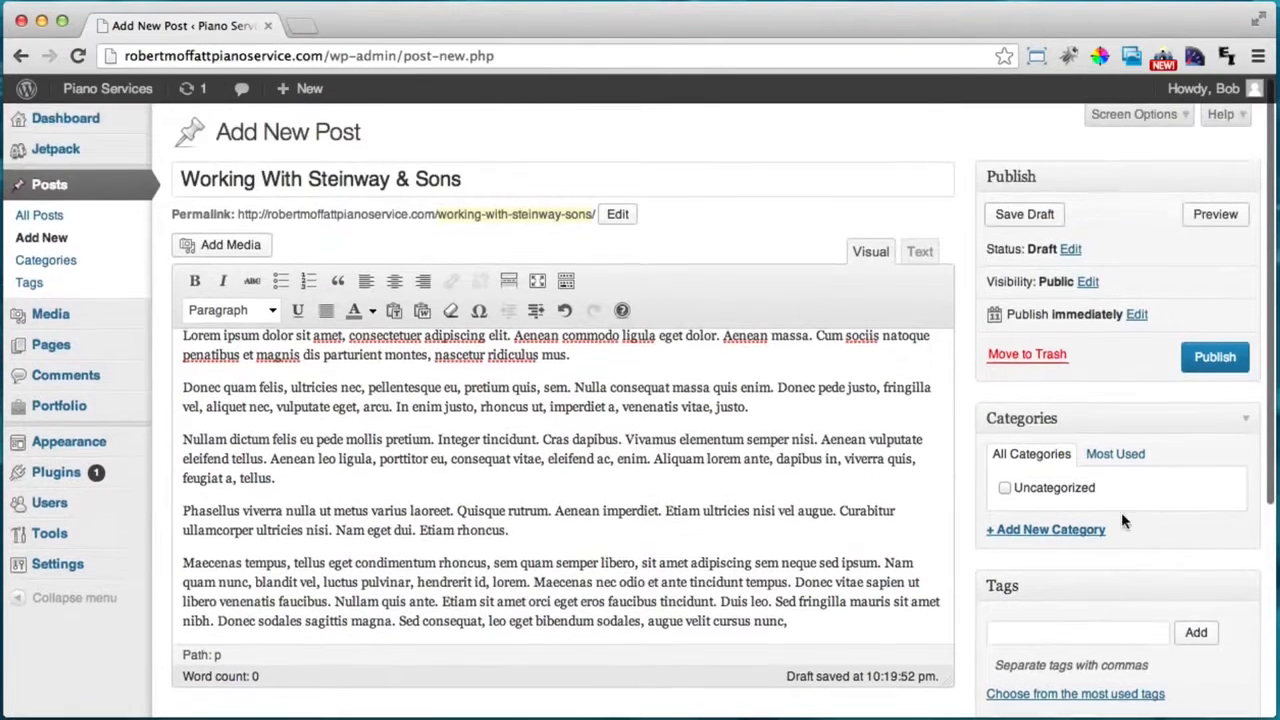
pyautogui.click(1216, 360)
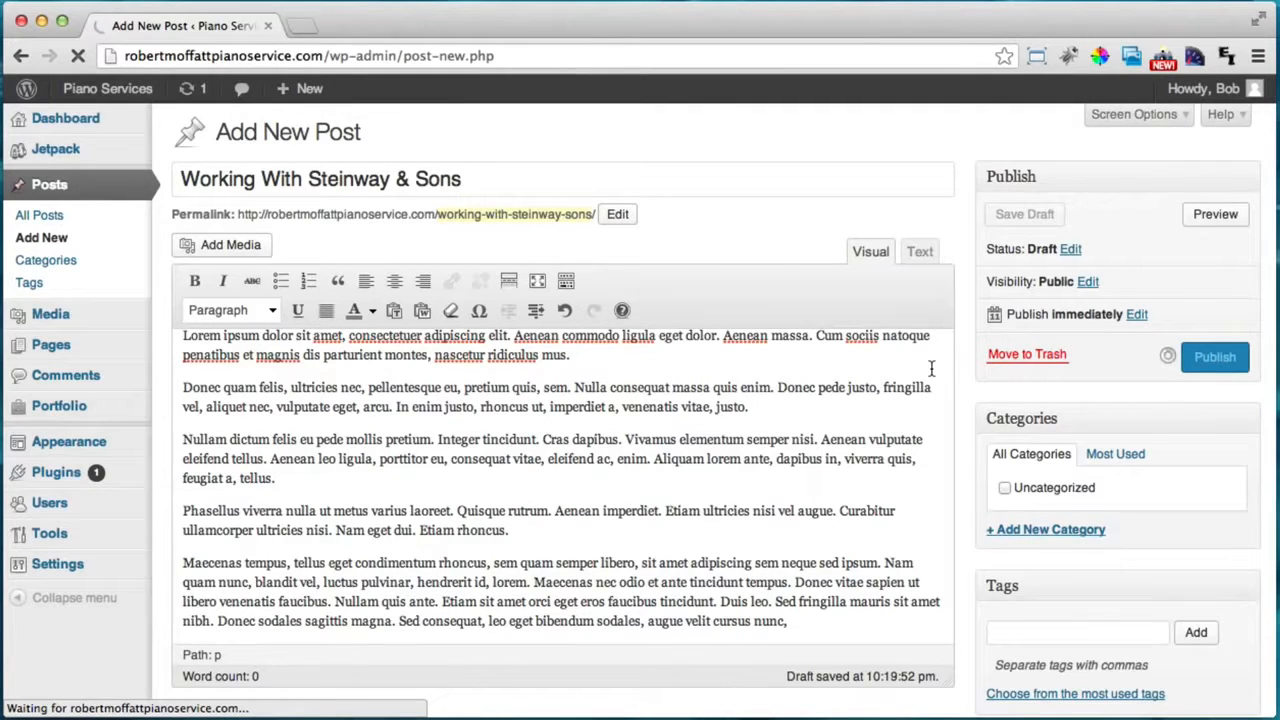
# - Go to the live site's Bob's Stories page and read through the Working With Steinway & Sons post
pyautogui.moveTo(108, 89)
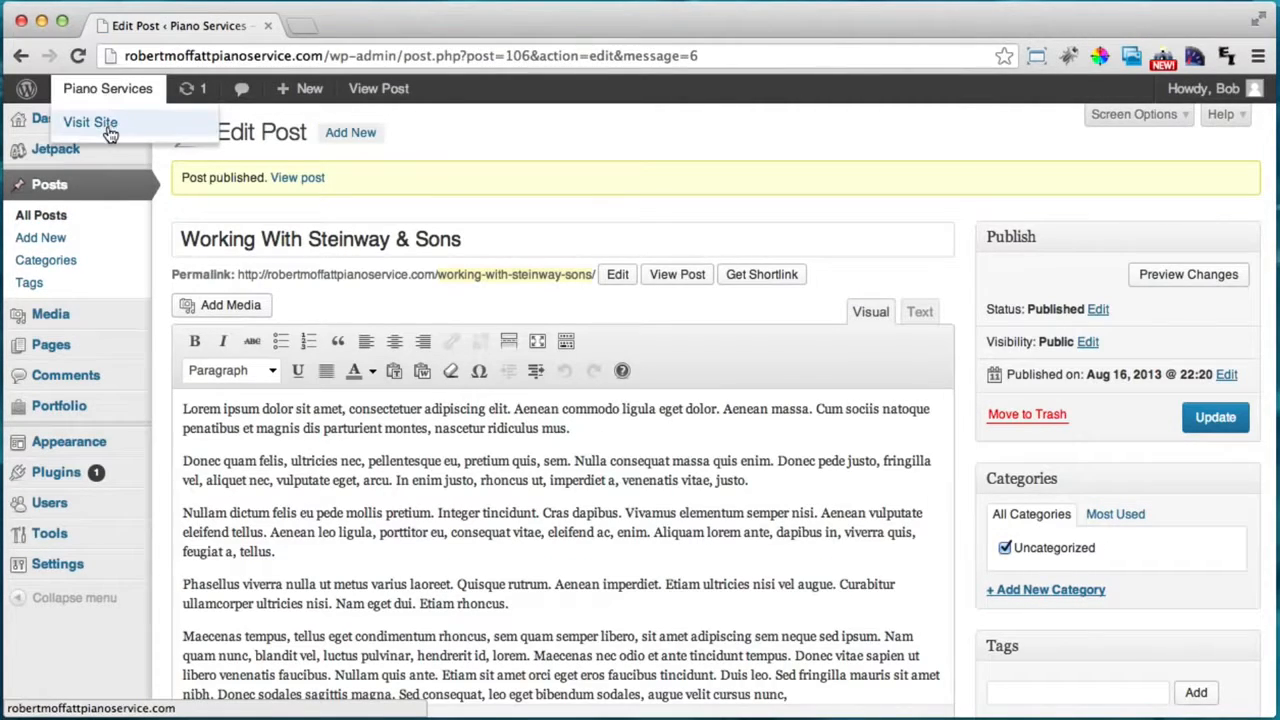
pyautogui.click(90, 122)
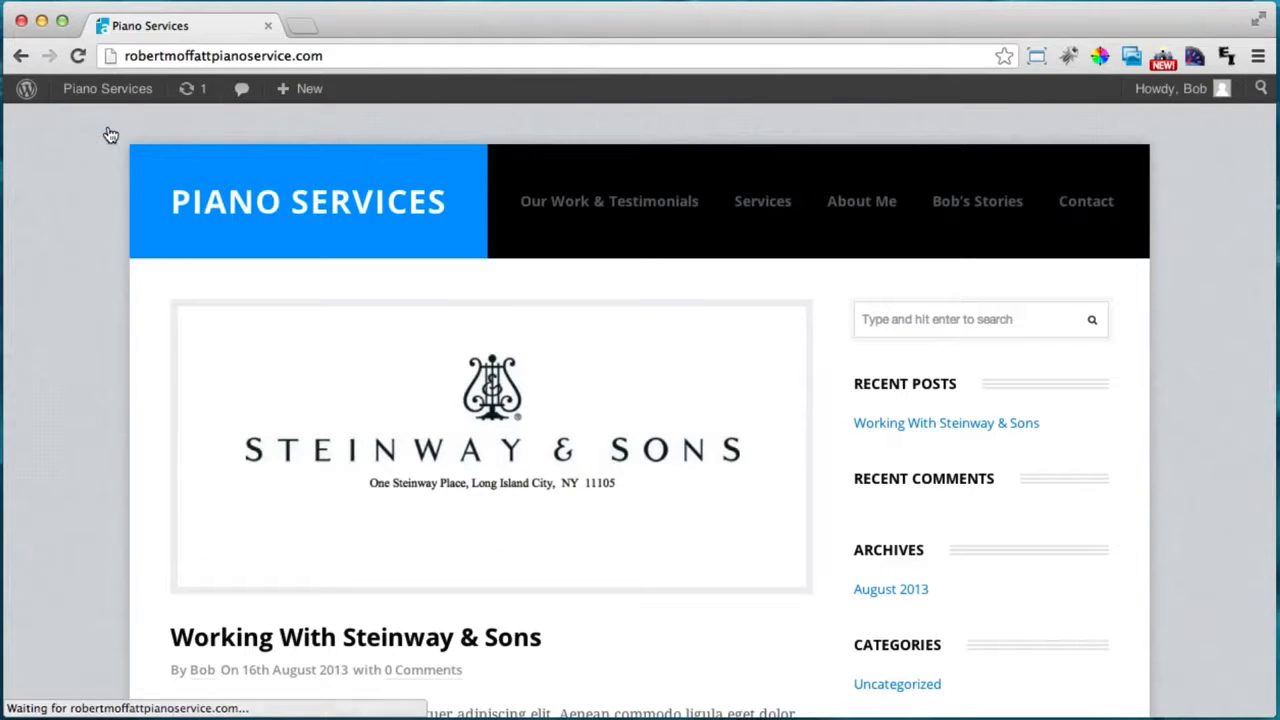
pyautogui.click(987, 212)
pyautogui.scroll(-3, 986, 211)
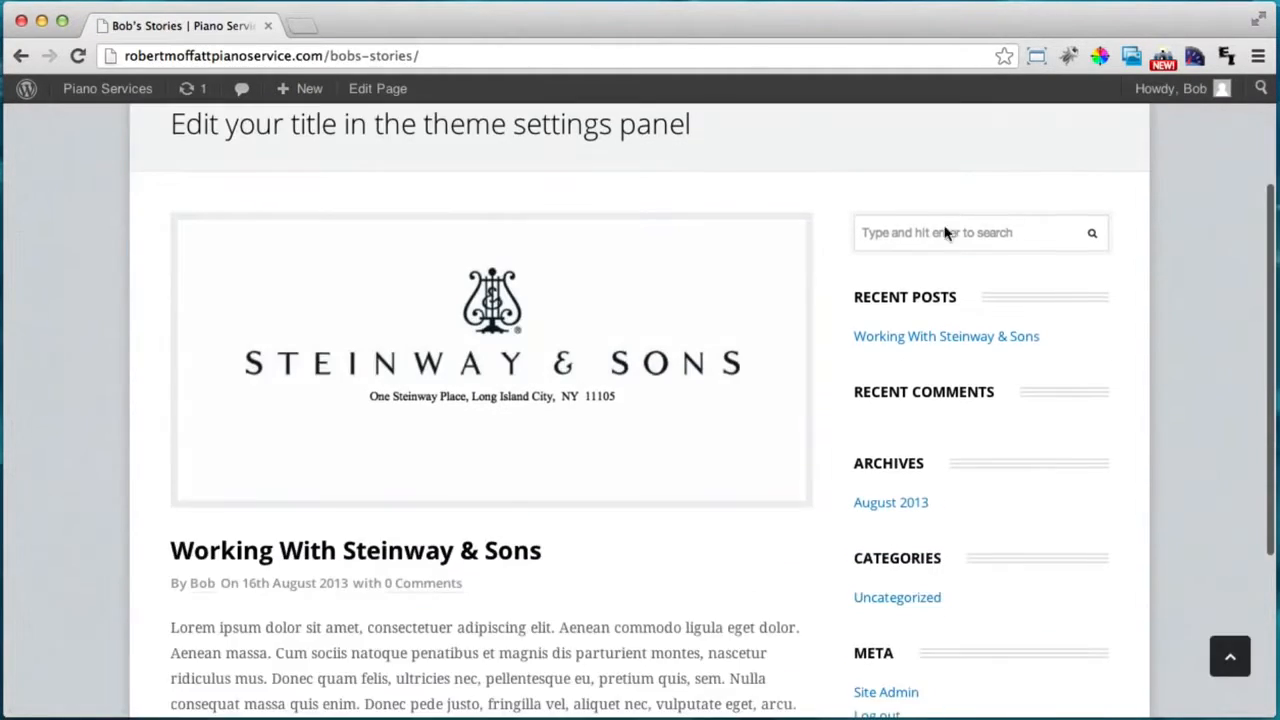
pyautogui.scroll(-5, 357, 378)
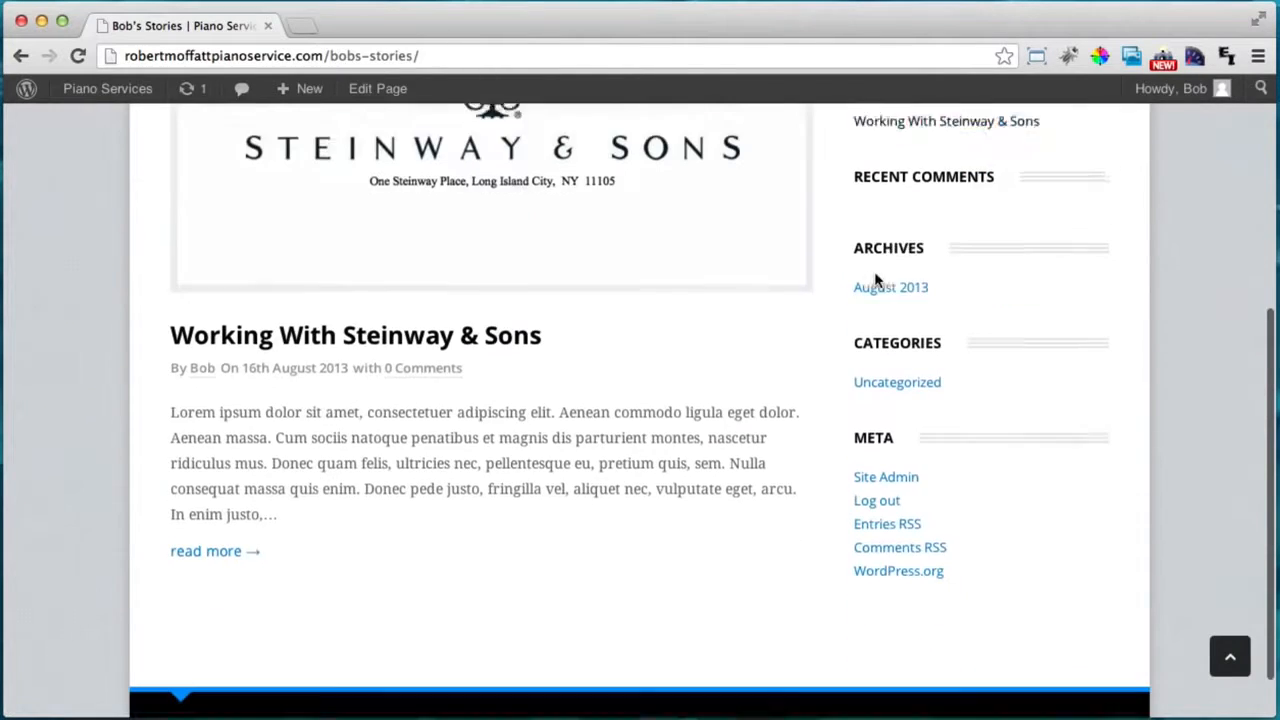
pyautogui.scroll(2, 357, 378)
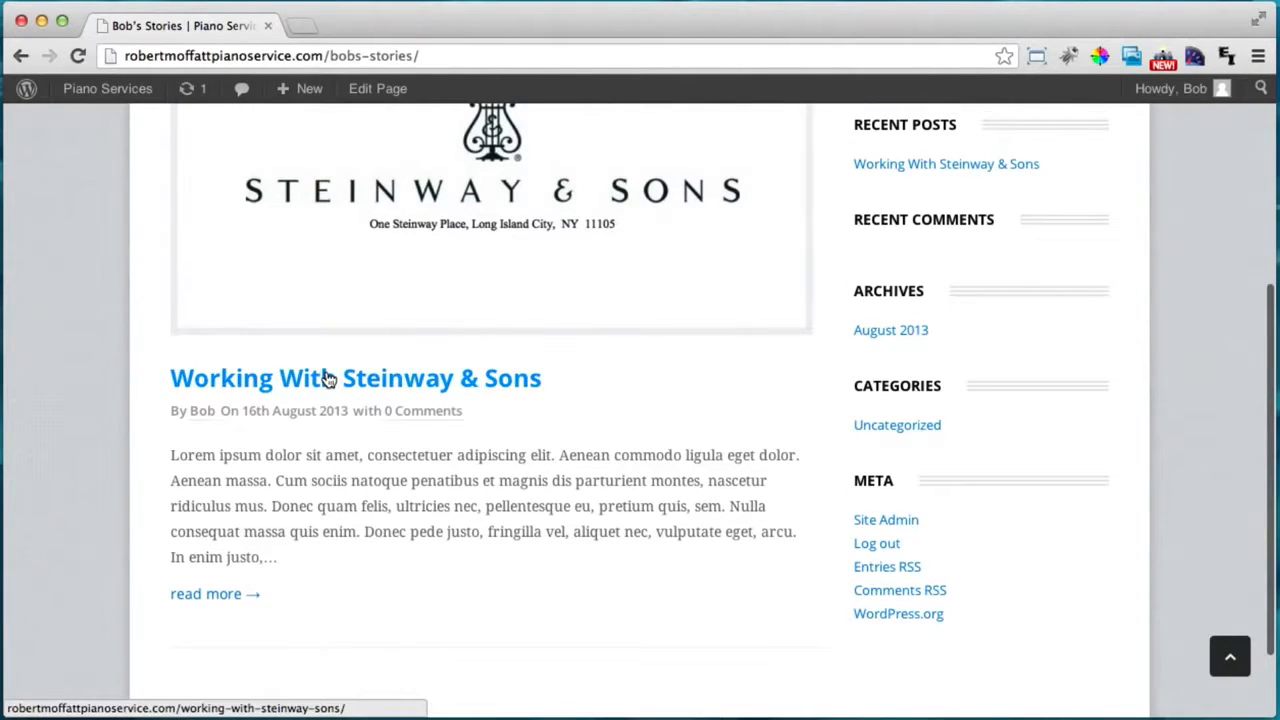
pyautogui.click(327, 378)
pyautogui.scroll(-10, 327, 378)
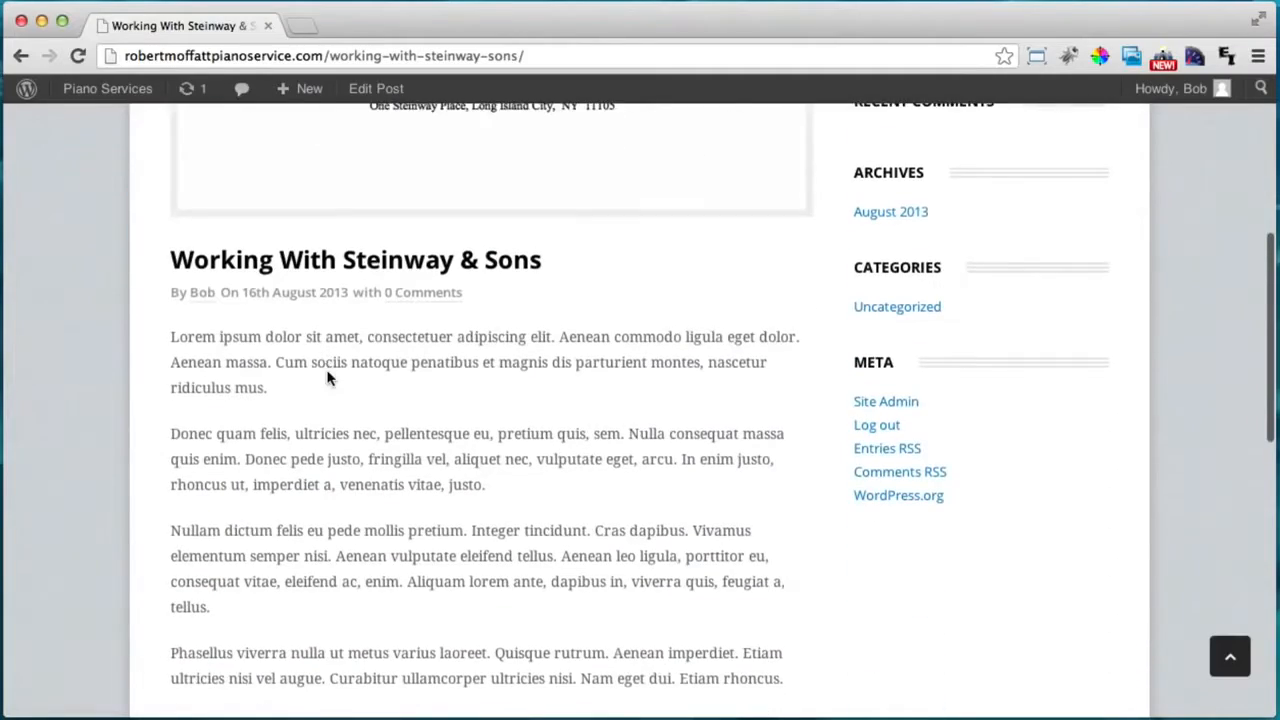
pyautogui.scroll(-8, 334, 365)
pyautogui.scroll(6, 334, 365)
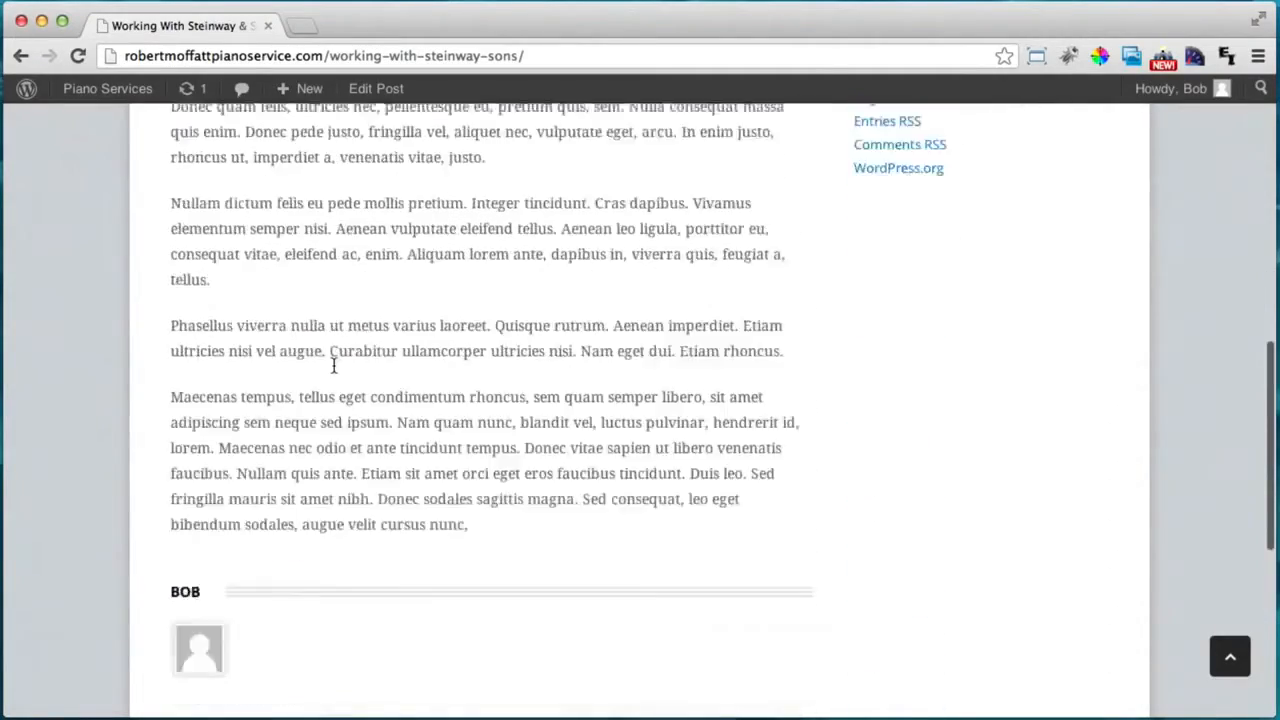
pyautogui.scroll(-4, 334, 365)
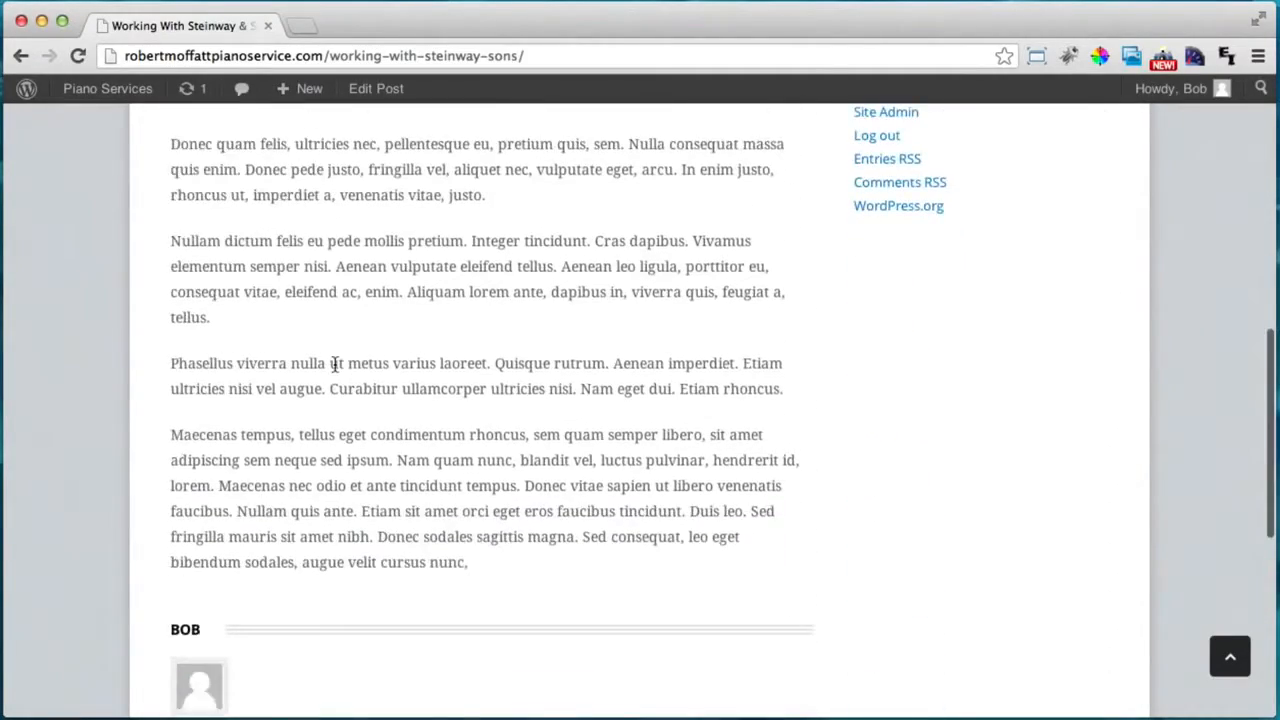
pyautogui.scroll(-8, 334, 365)
pyautogui.scroll(20, 334, 366)
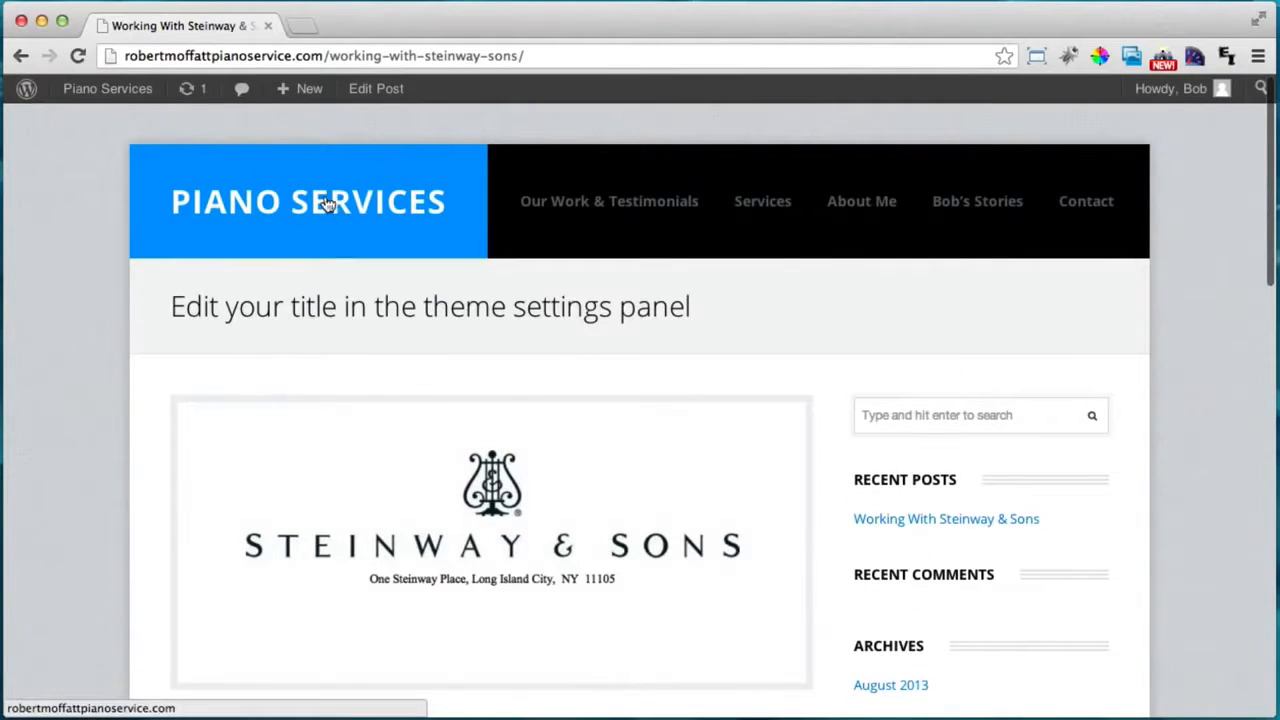
pyautogui.moveTo(306, 88)
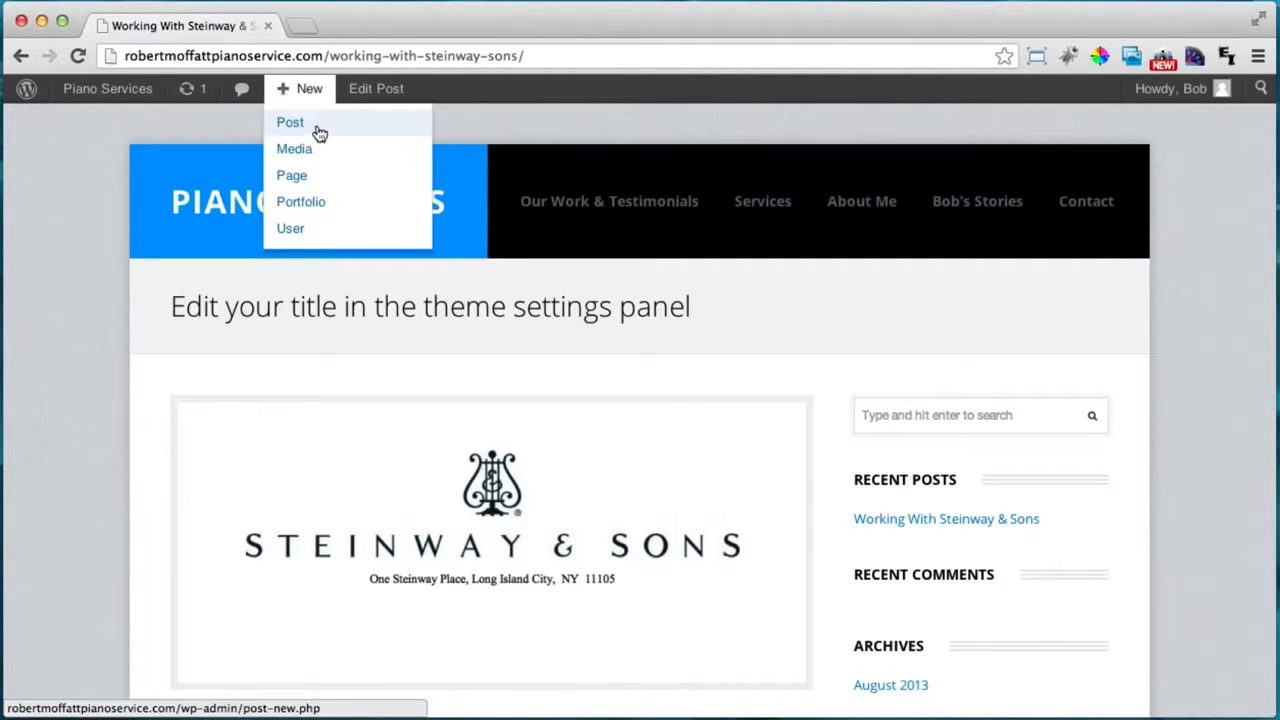
# - Start a new post titled 'Working With Elton' with pasted lorem ipsum body text
pyautogui.click(319, 133)
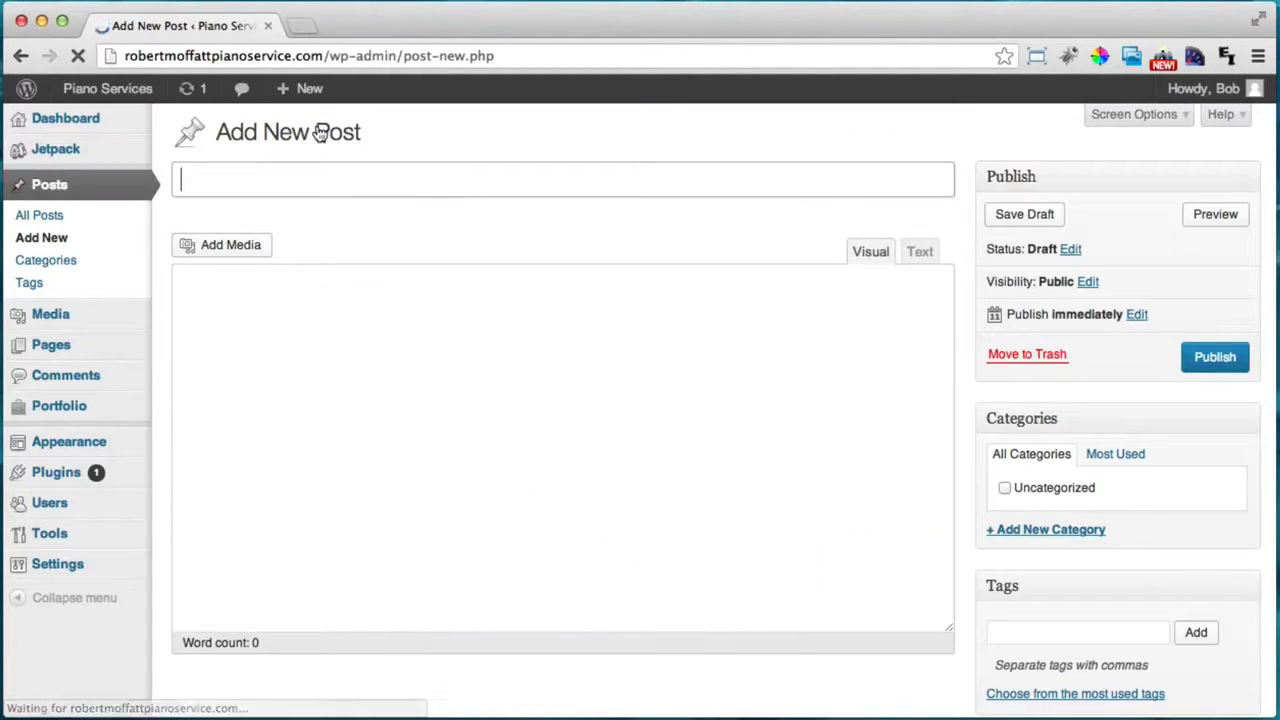
pyautogui.click(423, 472)
pyautogui.press('super+v')
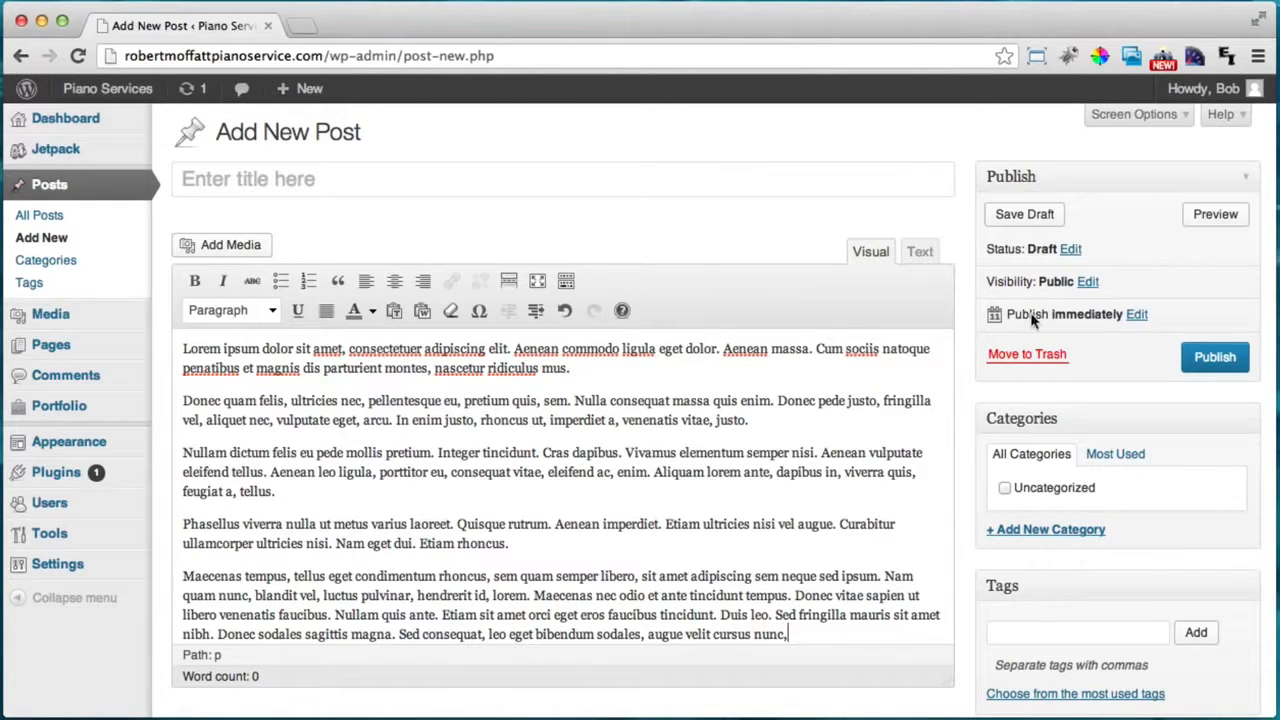
pyautogui.click(419, 181)
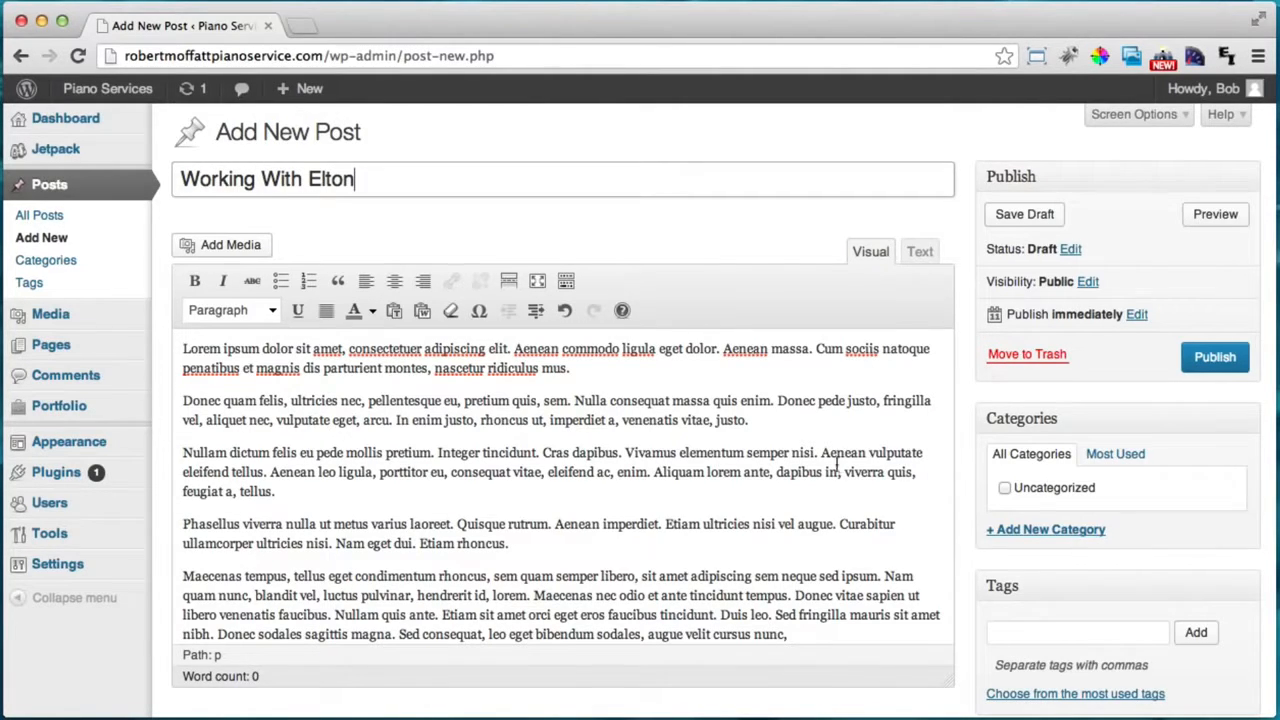
pyautogui.scroll(-3, 836, 470)
# - Upload workingwithelton.jpg and set it as the post's featured image
pyautogui.click(1057, 679)
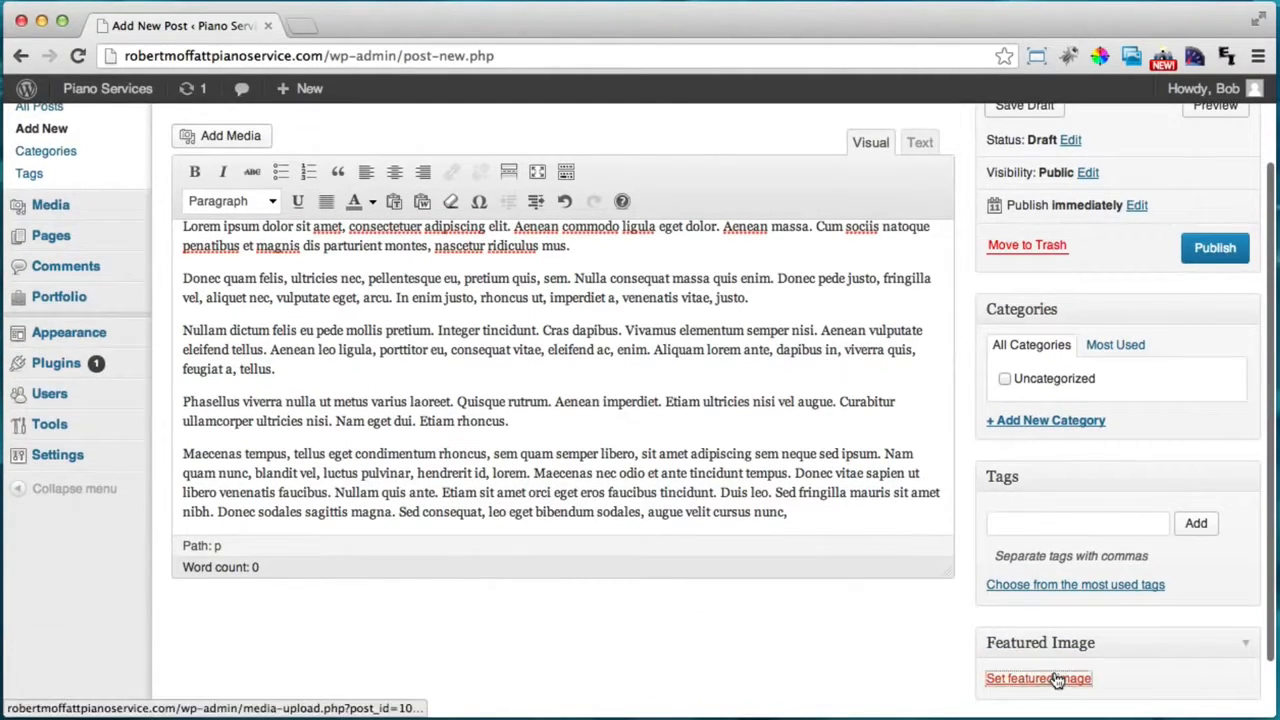
pyautogui.click(109, 168)
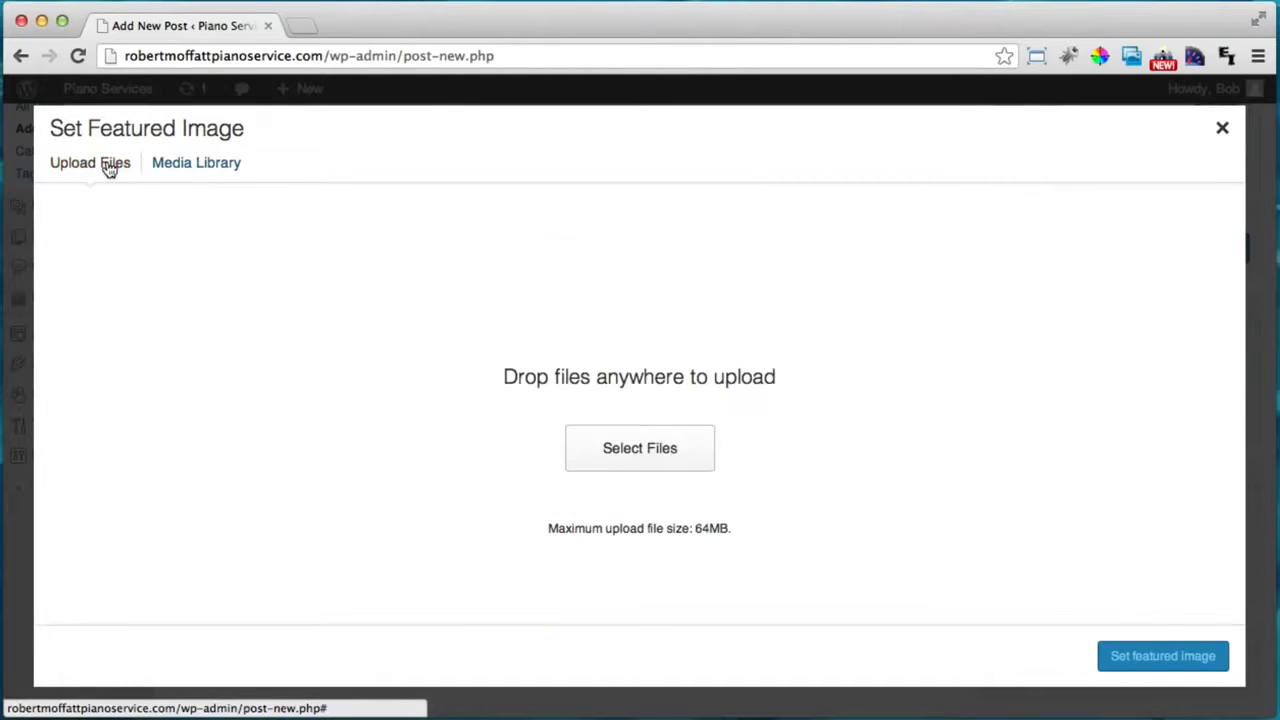
pyautogui.click(652, 448)
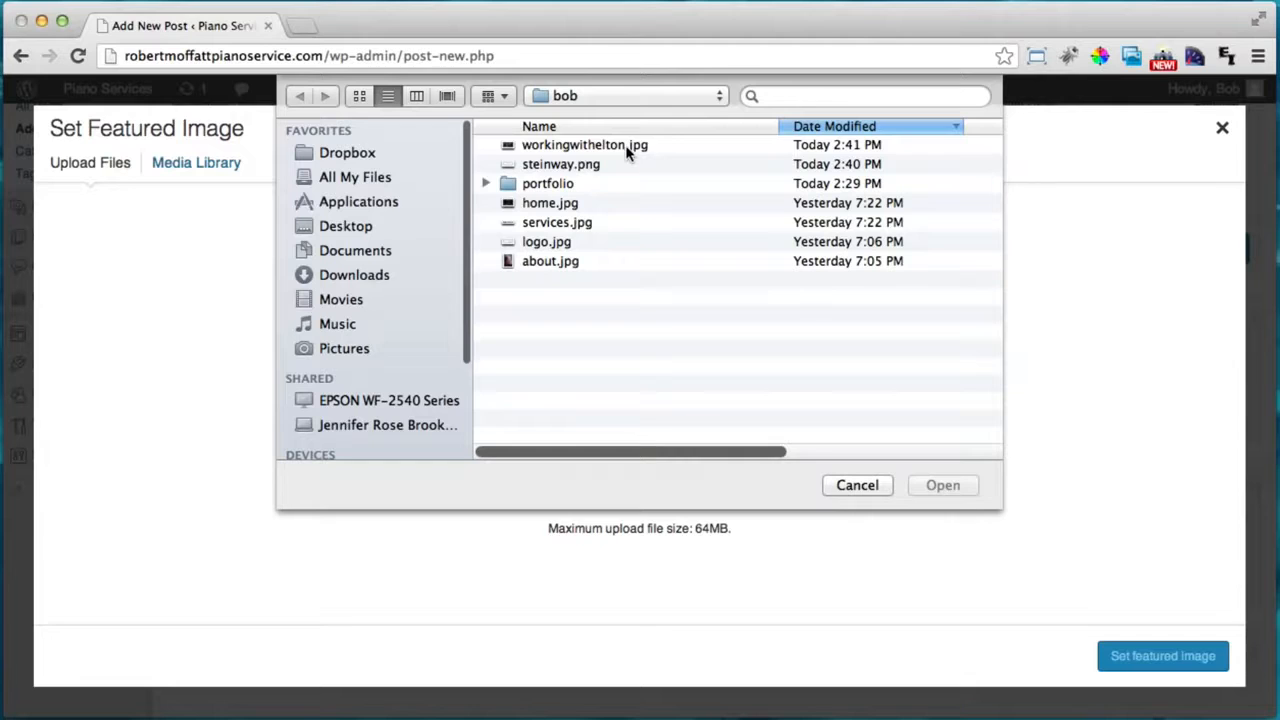
pyautogui.click(630, 150)
pyautogui.click(945, 483)
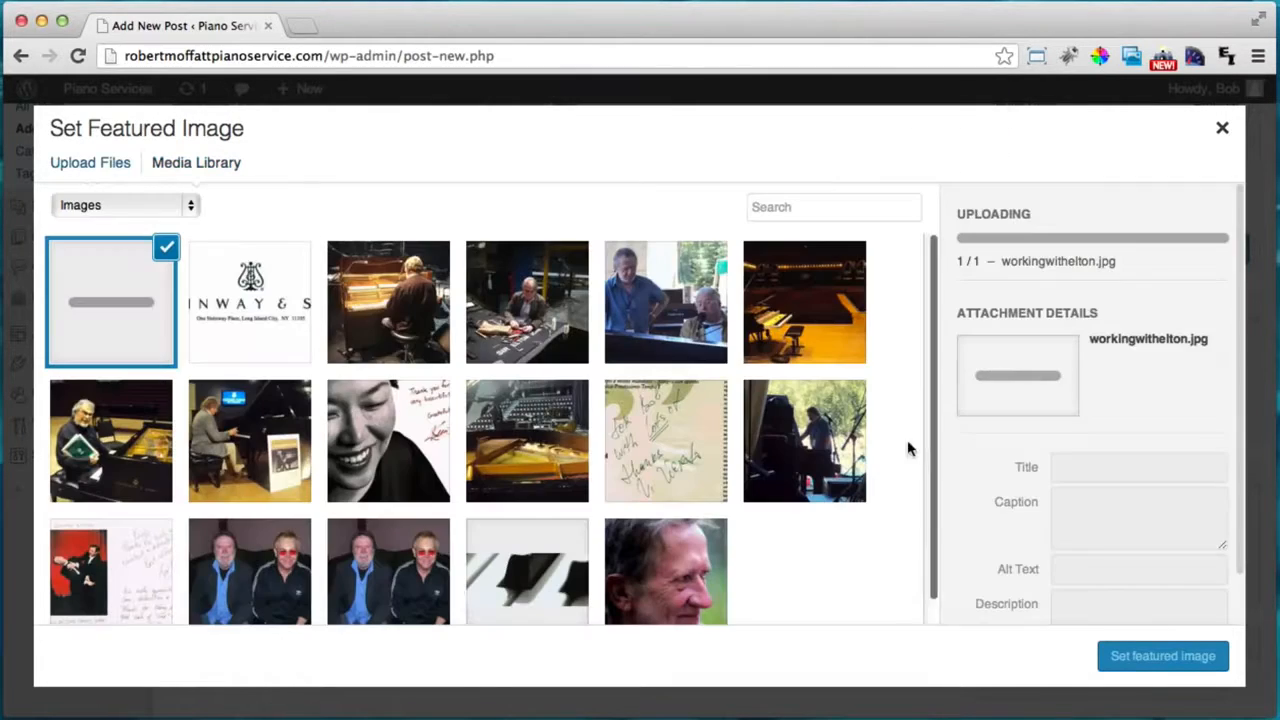
pyautogui.click(1158, 660)
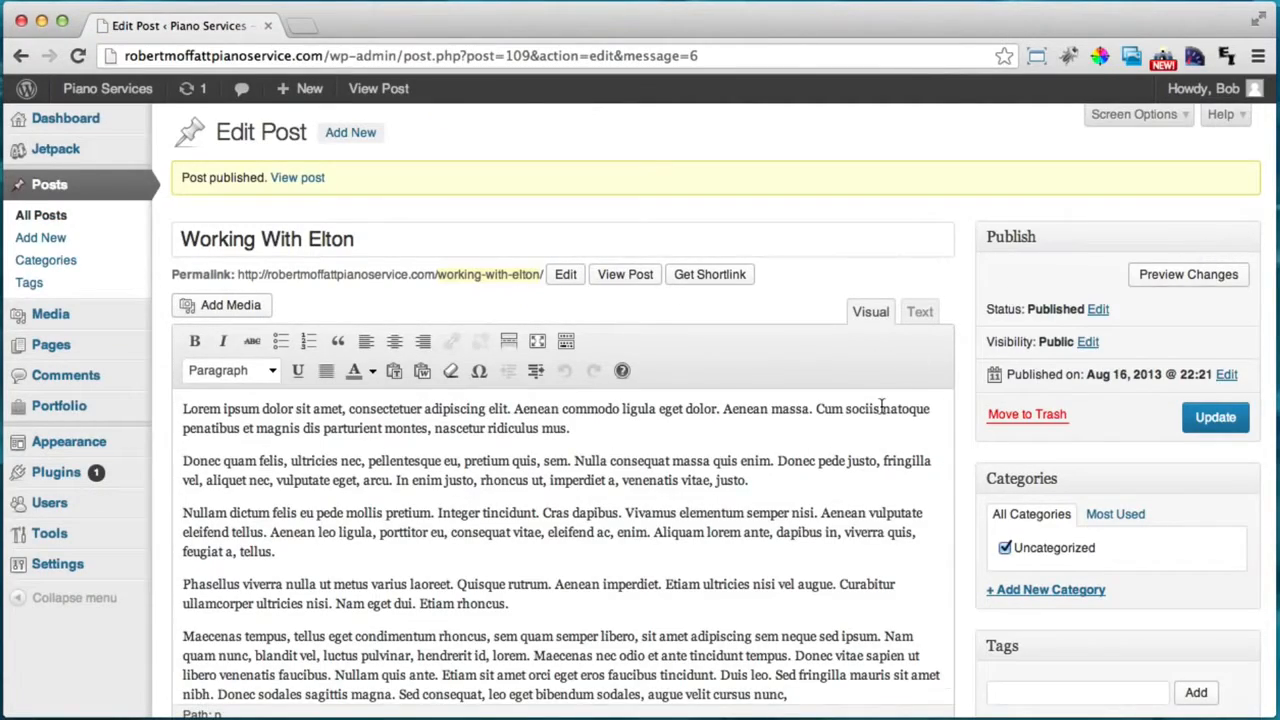
pyautogui.scroll(-10, 881, 405)
pyautogui.scroll(10, 895, 420)
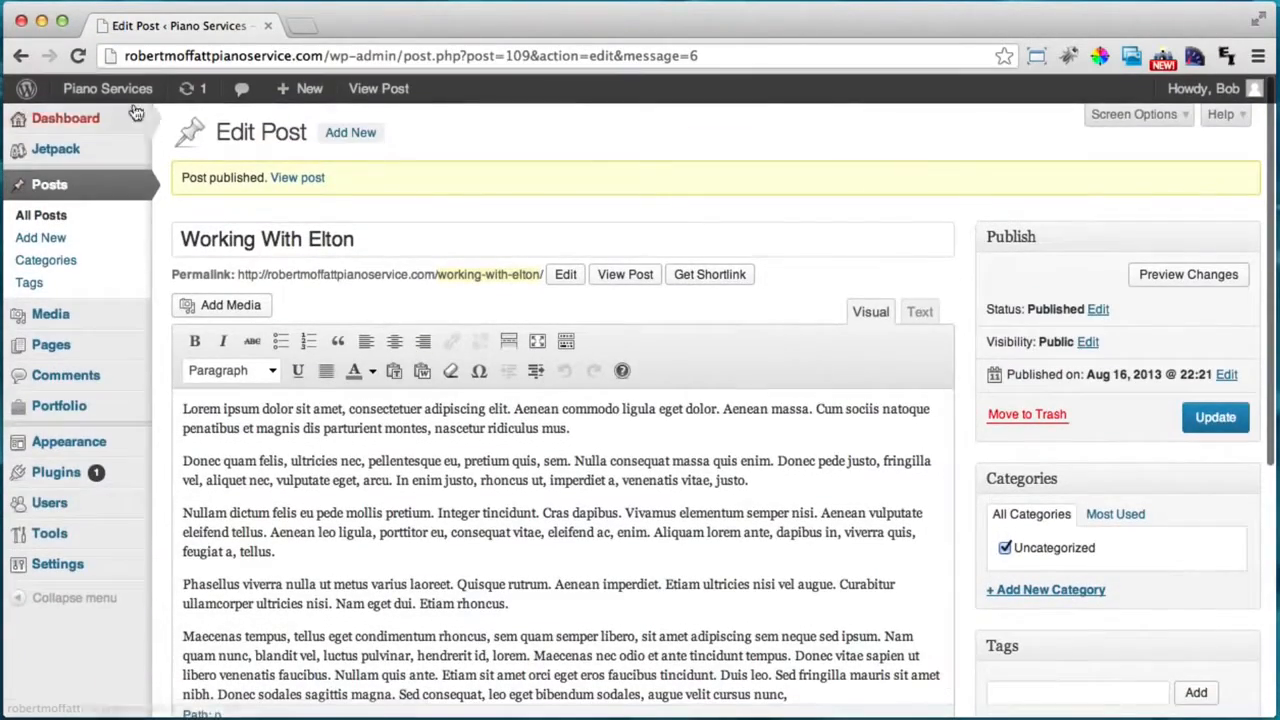
# - Visit Bob's Stories on the live site and read through the Working With Elton post
pyautogui.moveTo(108, 90)
pyautogui.click(105, 134)
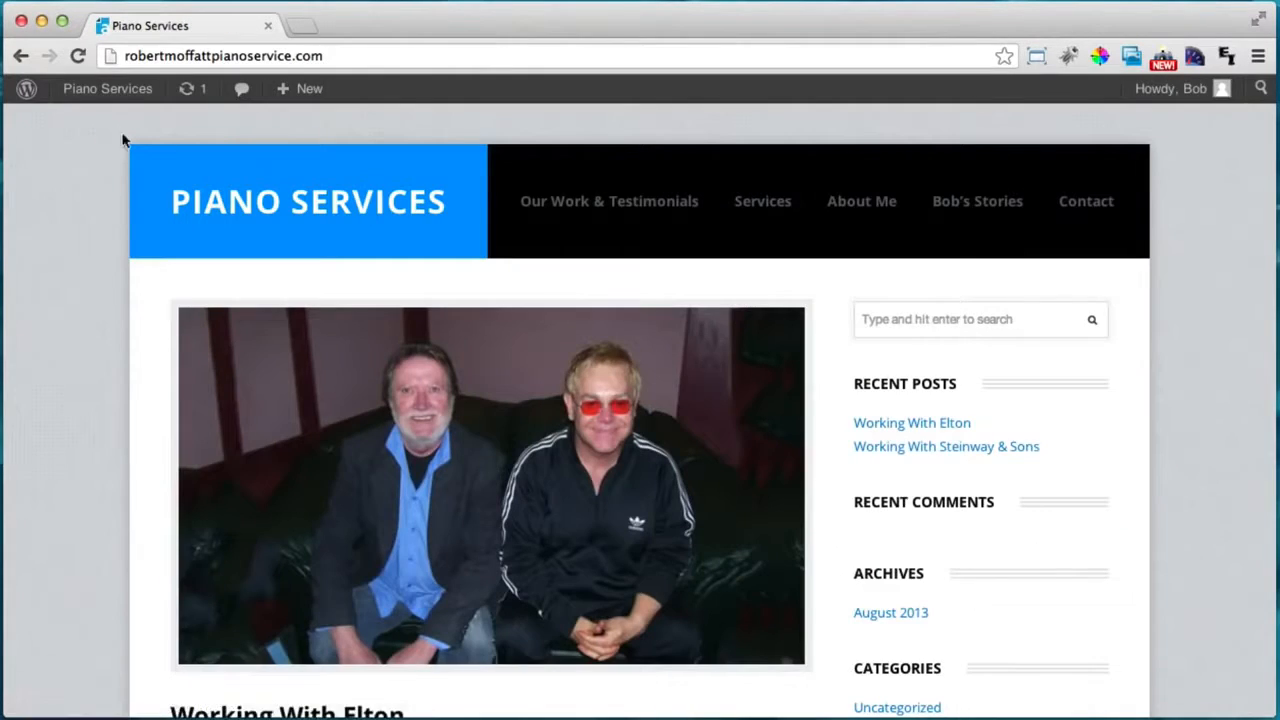
pyautogui.click(969, 211)
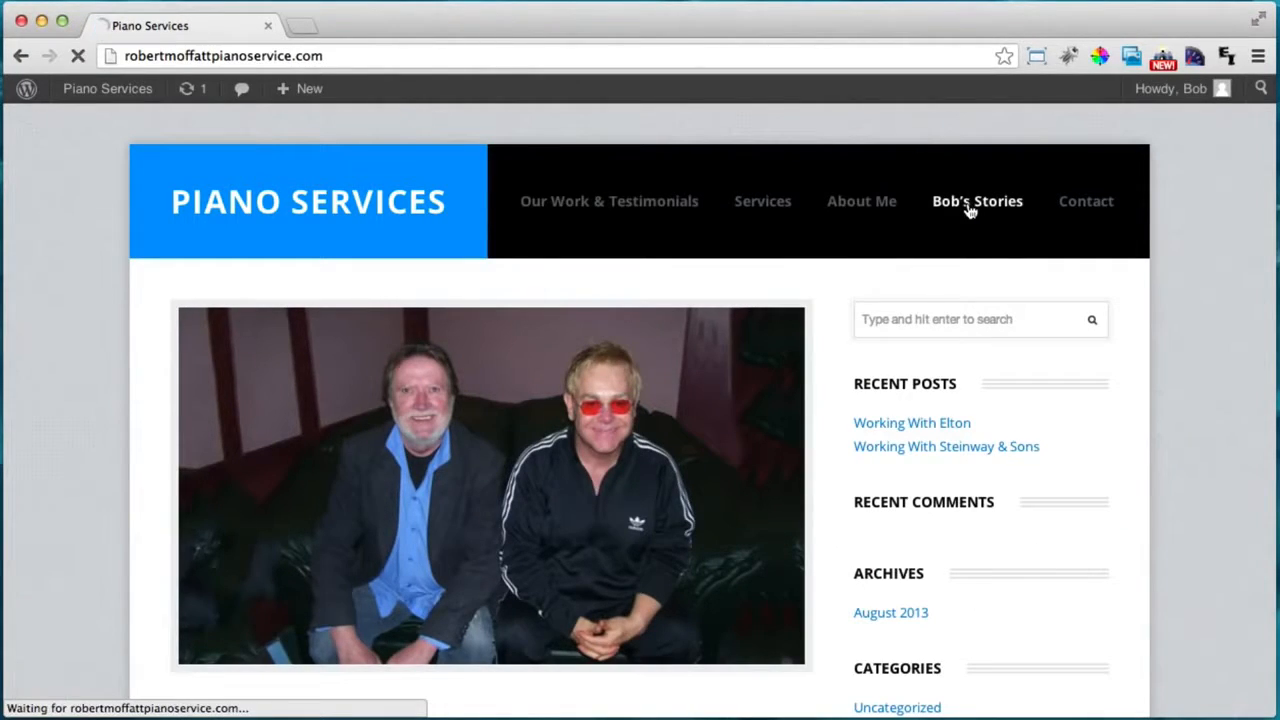
pyautogui.scroll(-3, 954, 217)
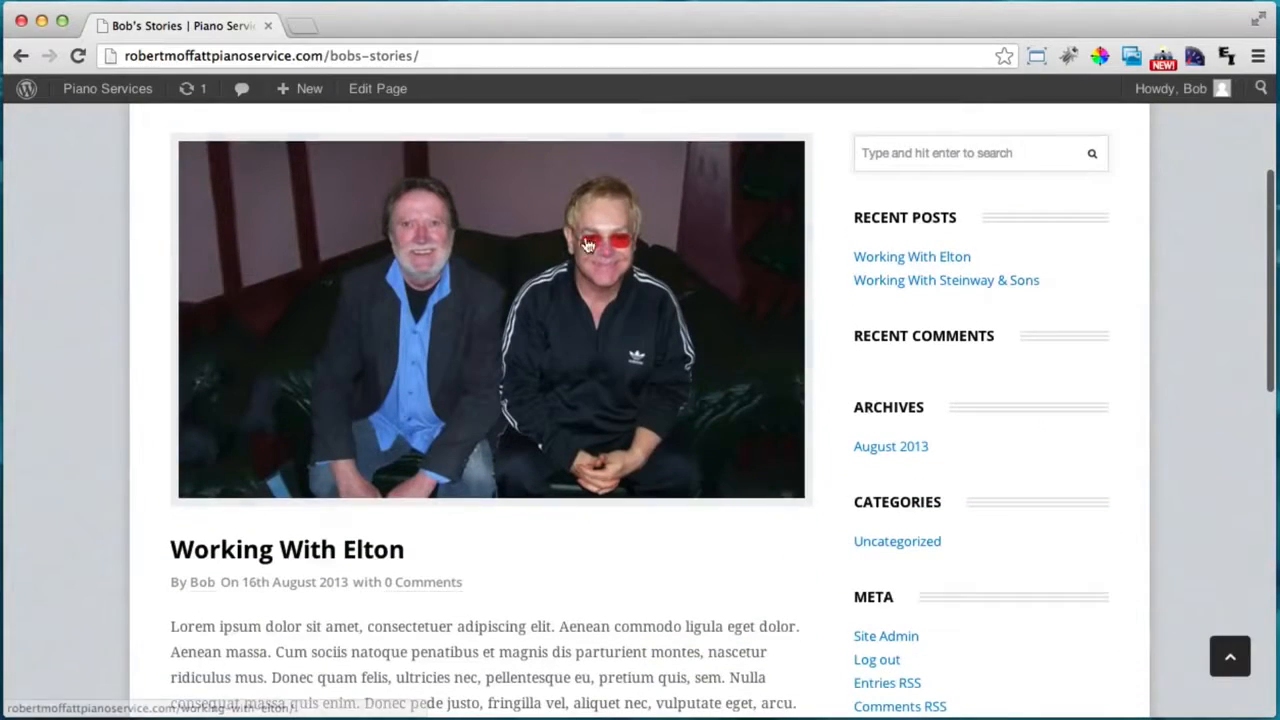
pyautogui.scroll(-10, 756, 296)
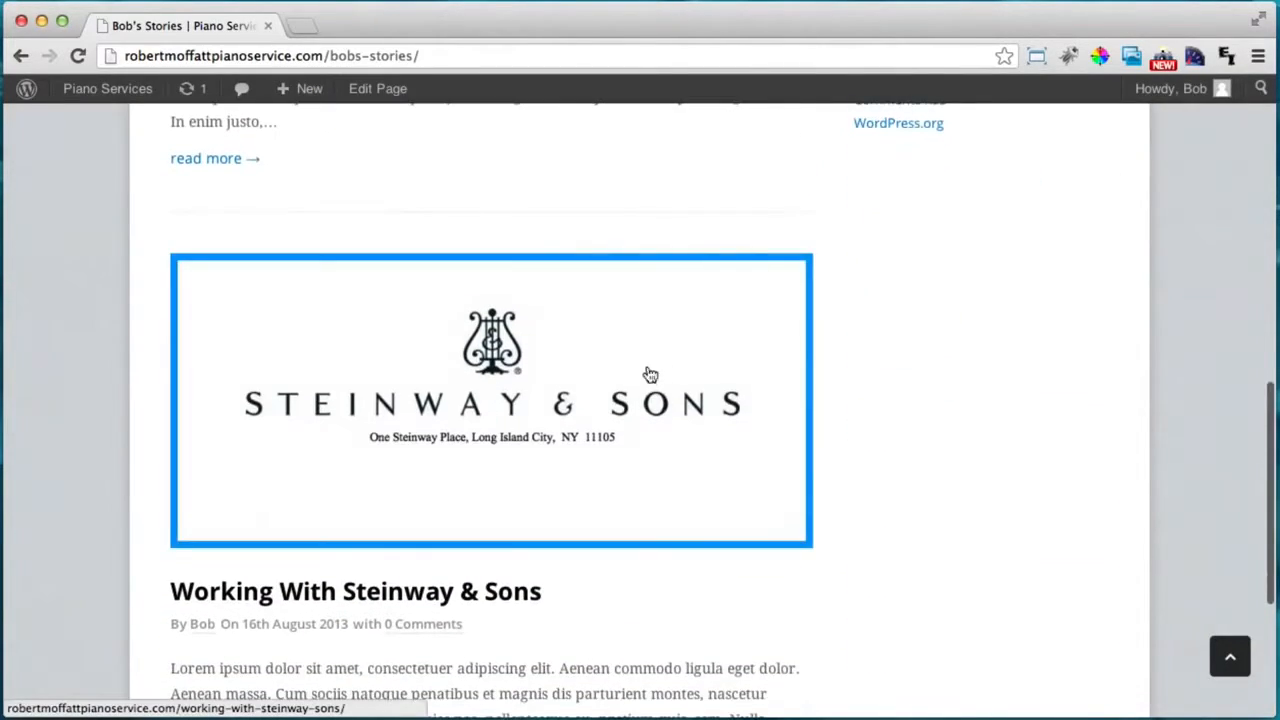
pyautogui.scroll(12, 660, 360)
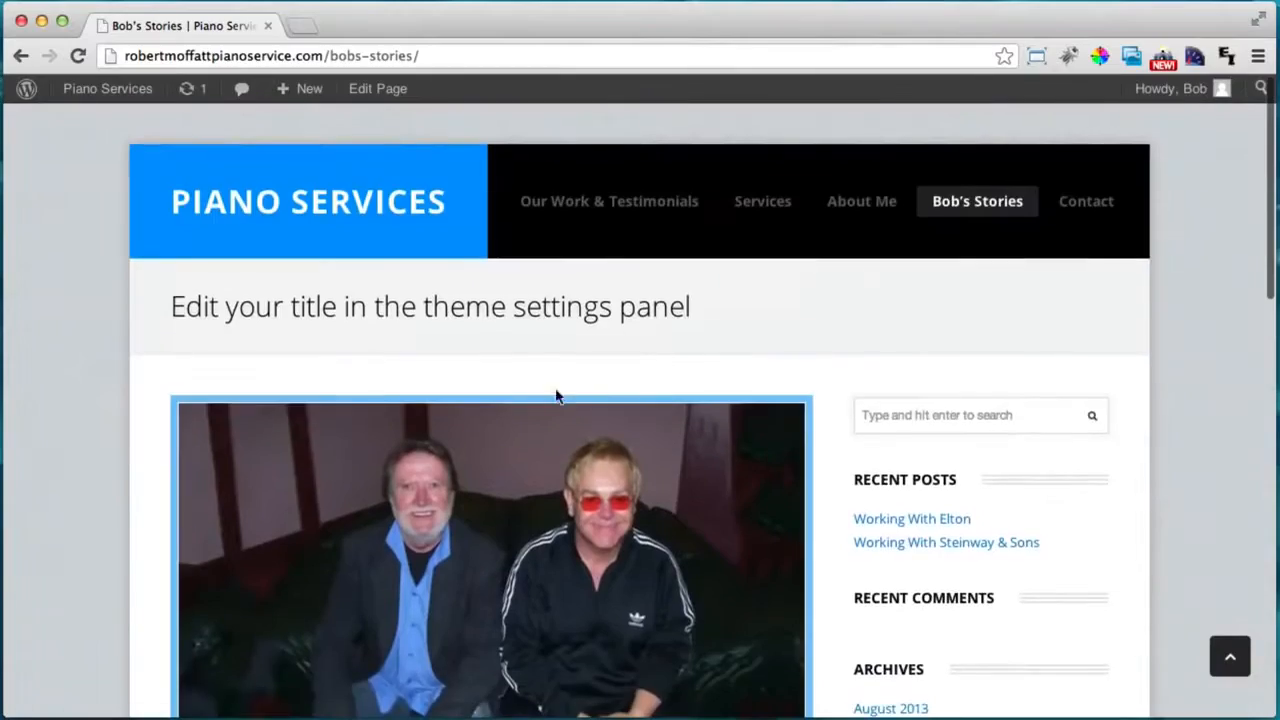
pyautogui.scroll(-12, 568, 400)
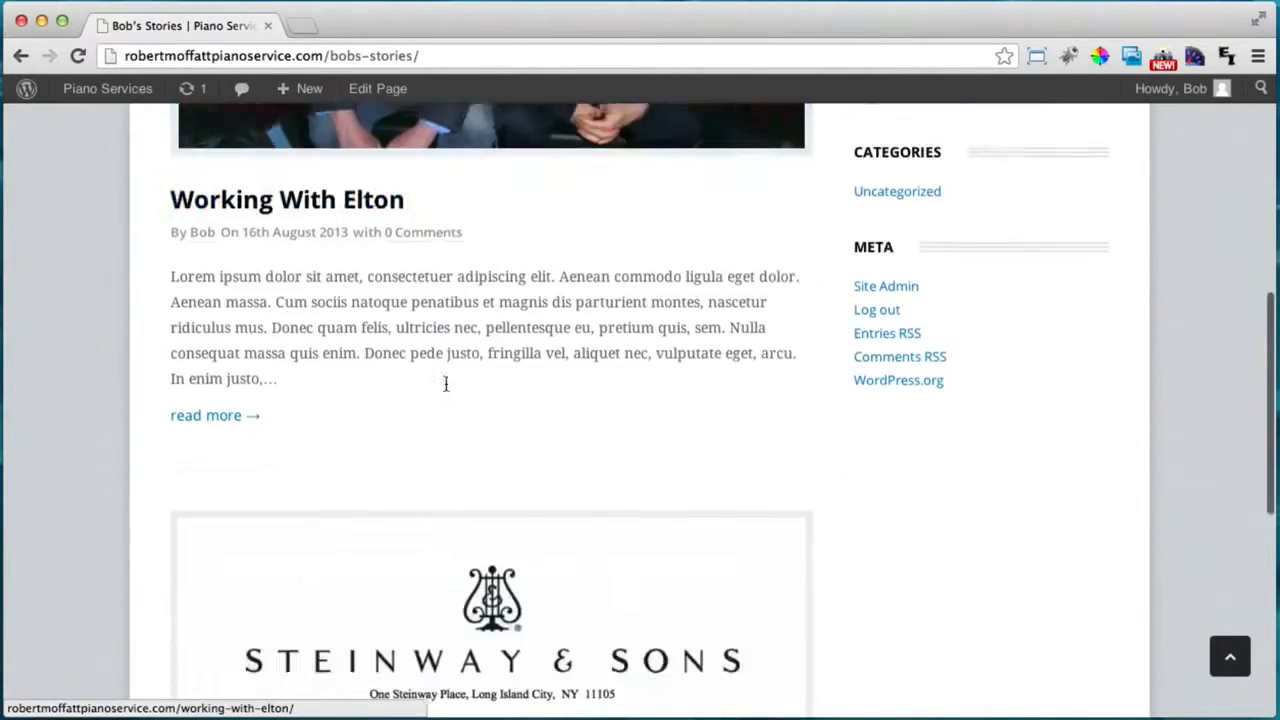
pyautogui.scroll(-3, 348, 398)
pyautogui.scroll(8, 503, 405)
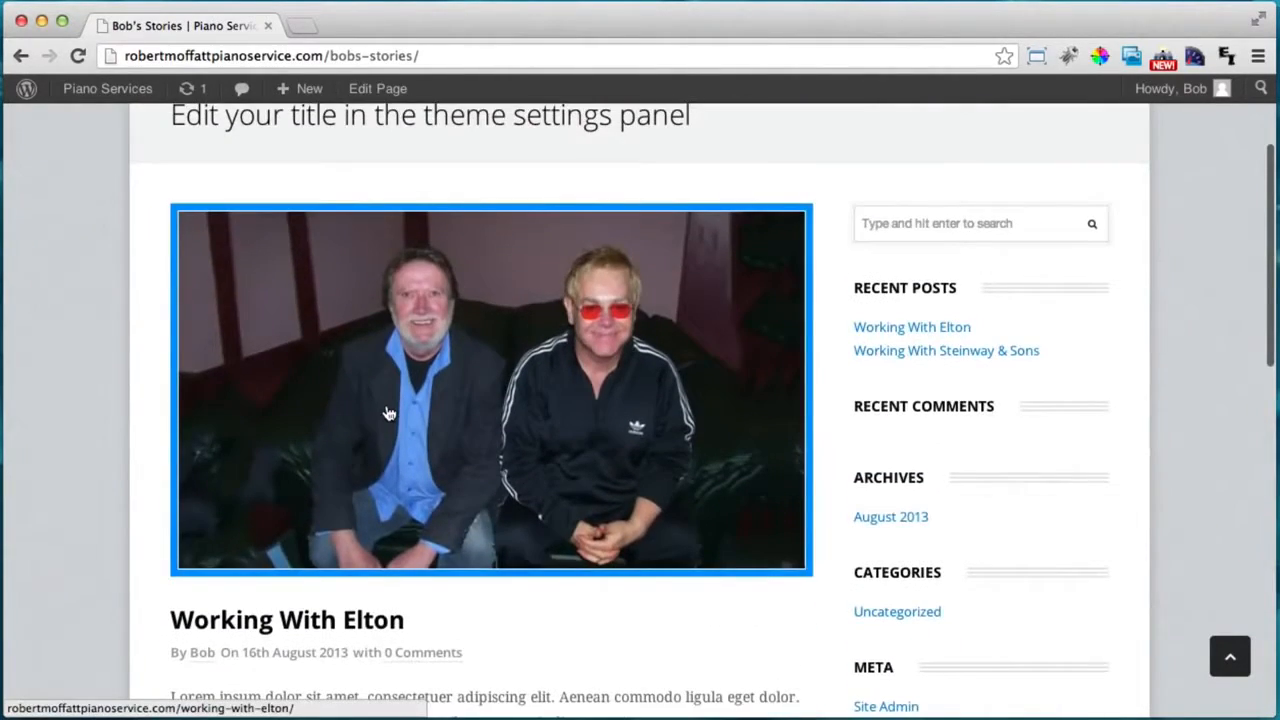
pyautogui.click(389, 413)
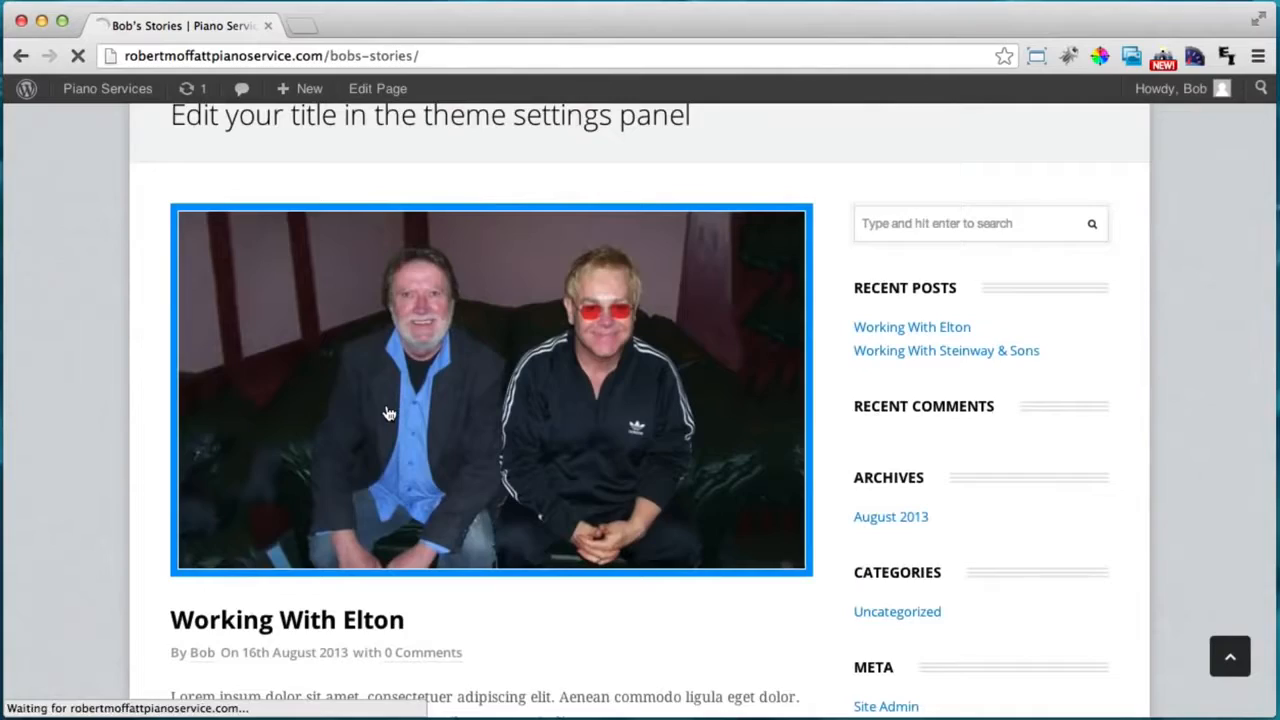
pyautogui.scroll(-7, 812, 337)
pyautogui.scroll(-3, 812, 341)
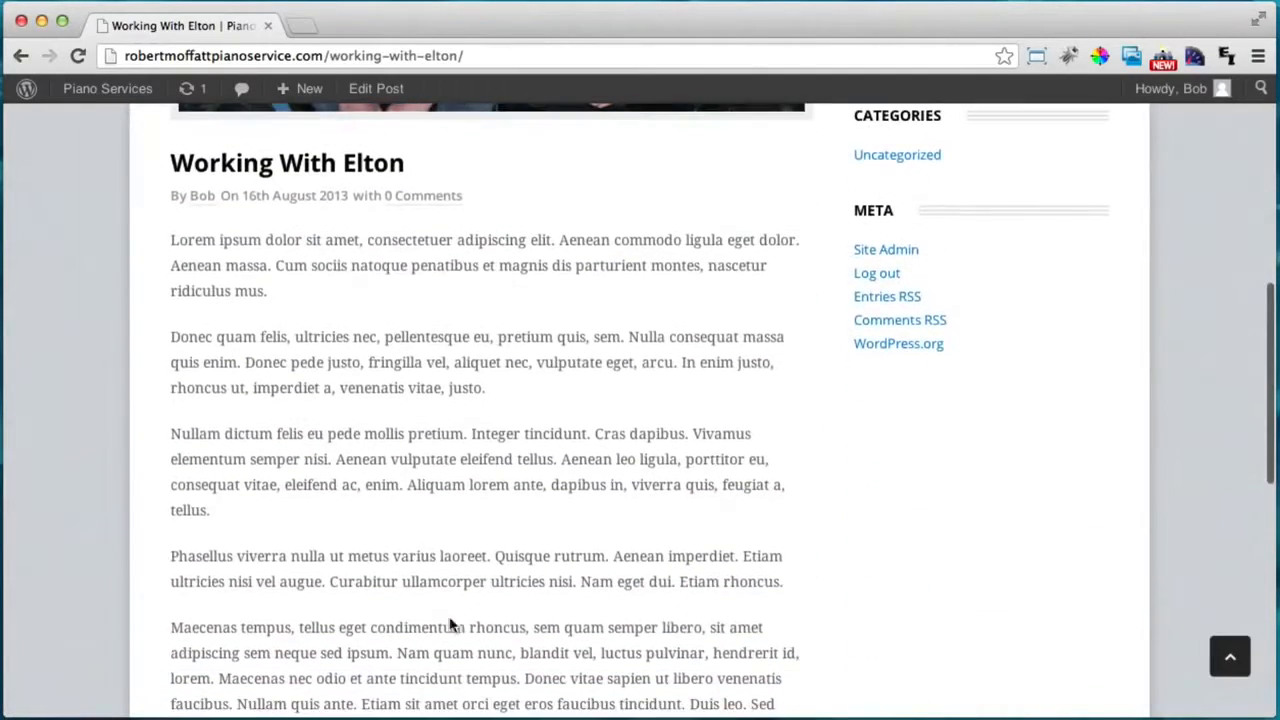
pyautogui.scroll(-10, 633, 325)
pyautogui.scroll(6, 633, 325)
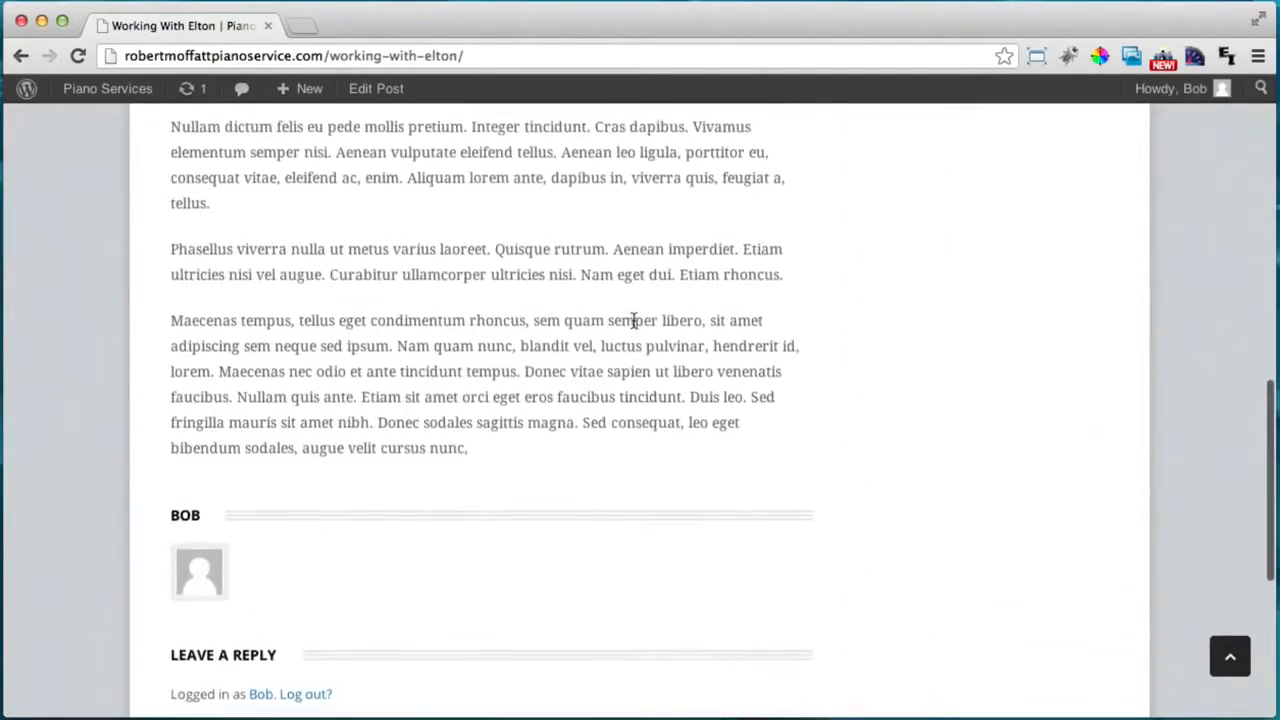
pyautogui.scroll(10, 633, 325)
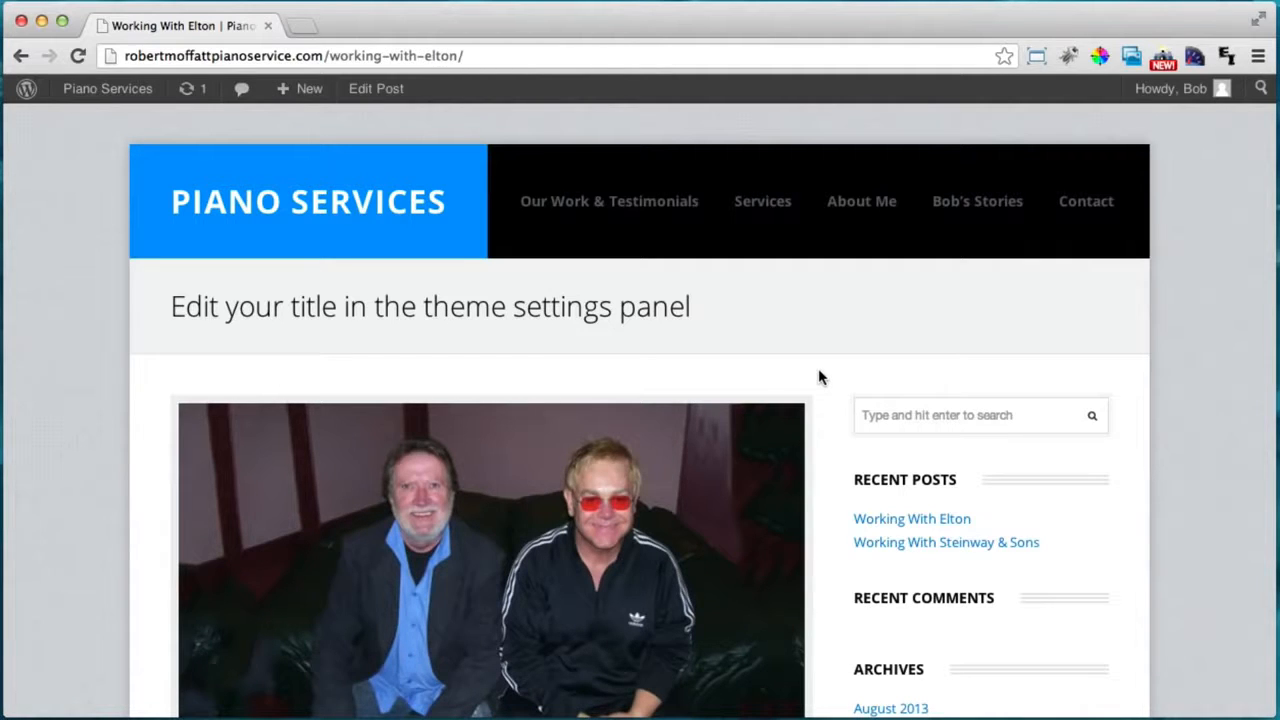
# - Look over the site's home page, then go to the admin Dashboard
pyautogui.click(372, 205)
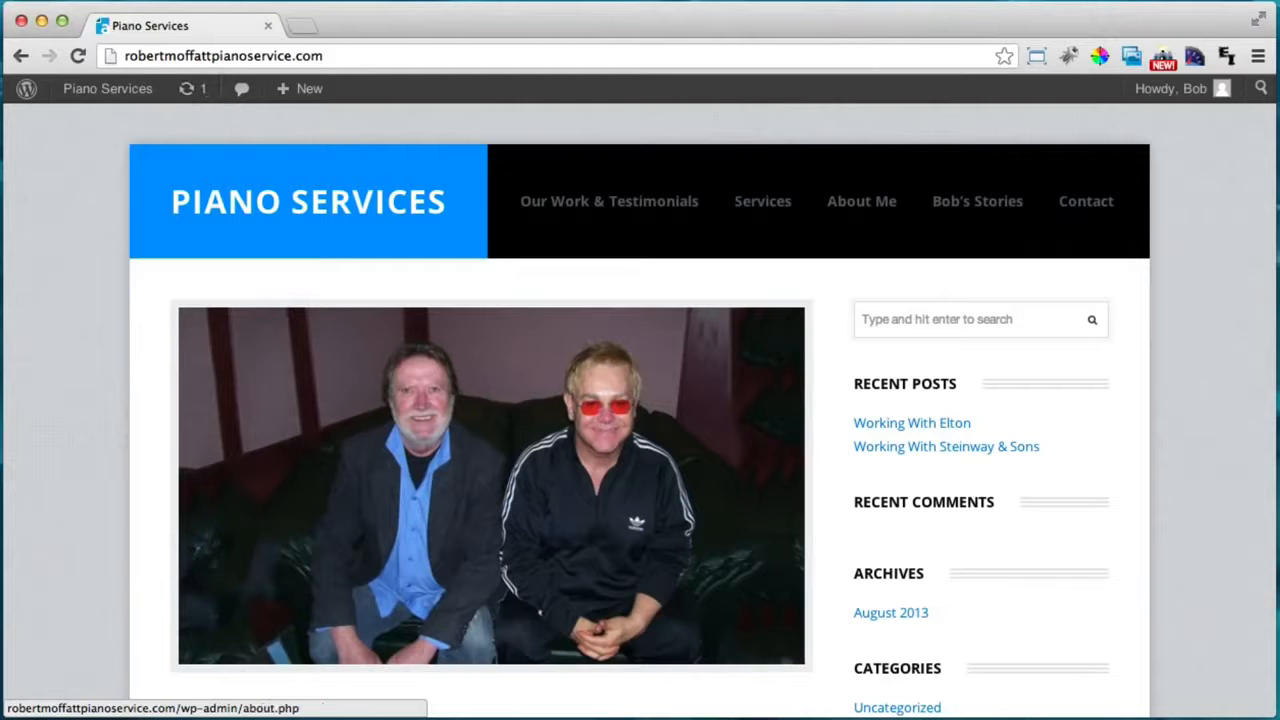
pyautogui.scroll(-10, 40, 347)
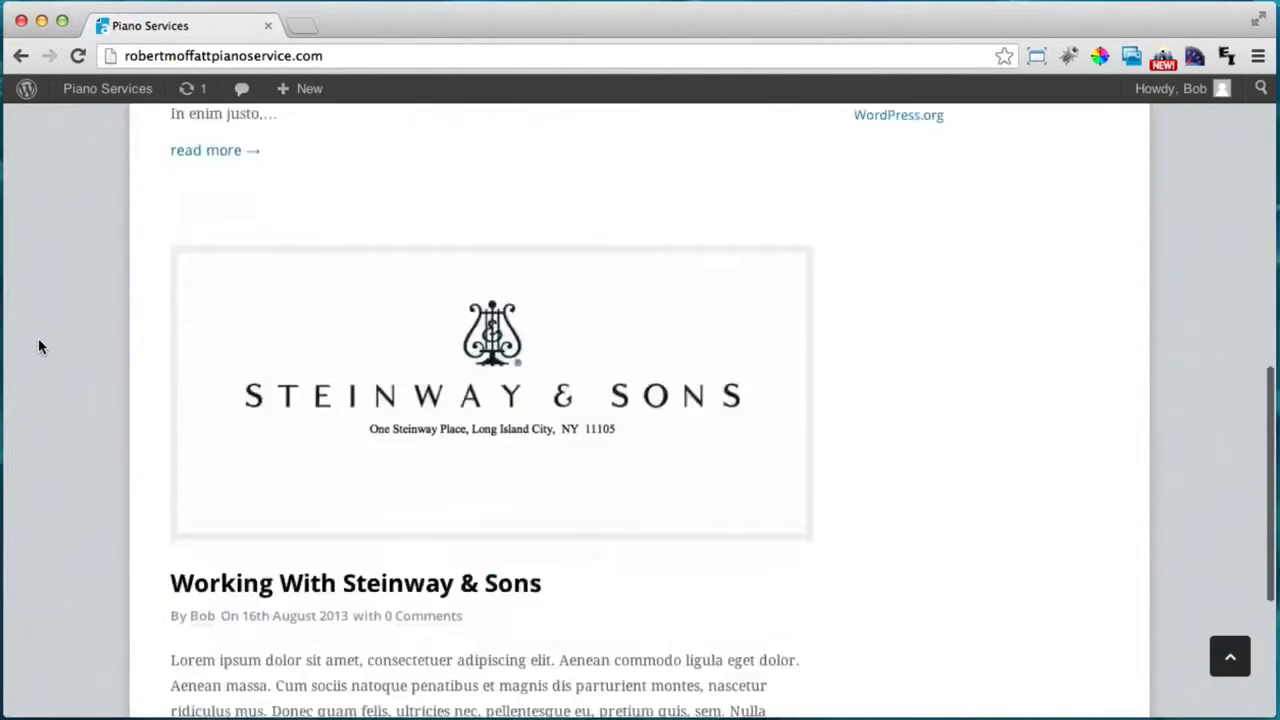
pyautogui.scroll(10, 40, 347)
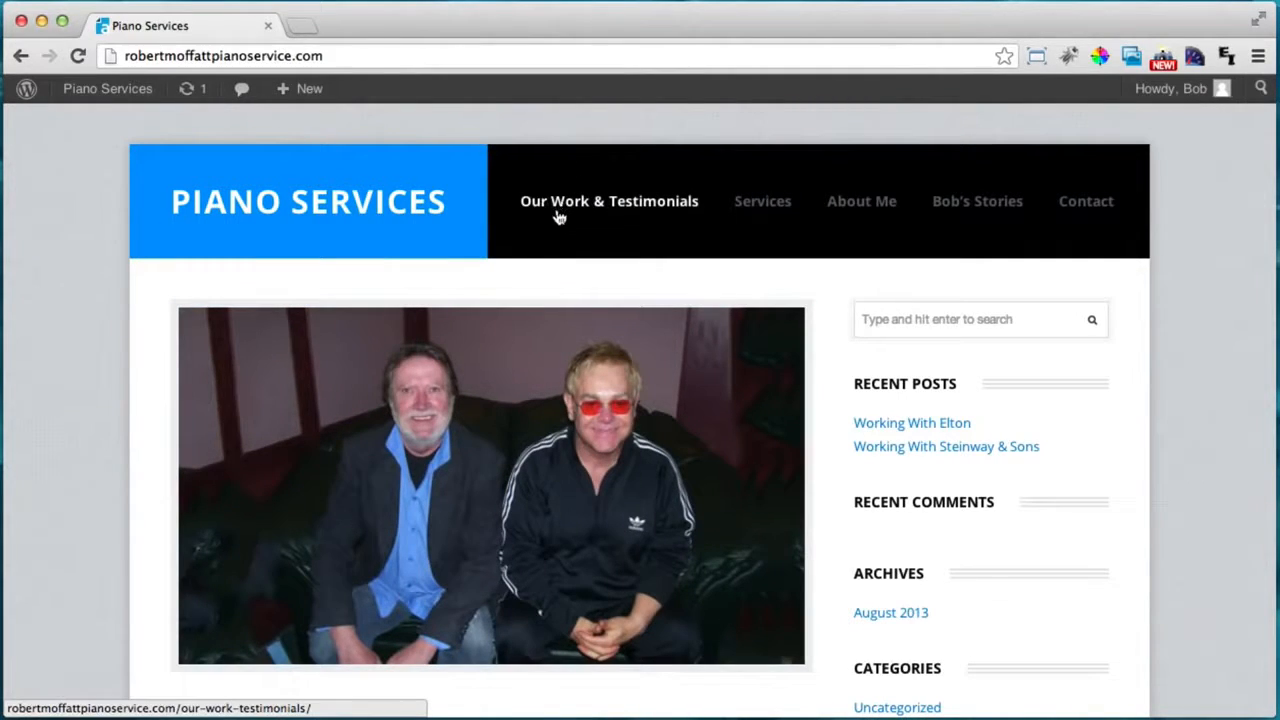
pyautogui.scroll(-5, 171, 443)
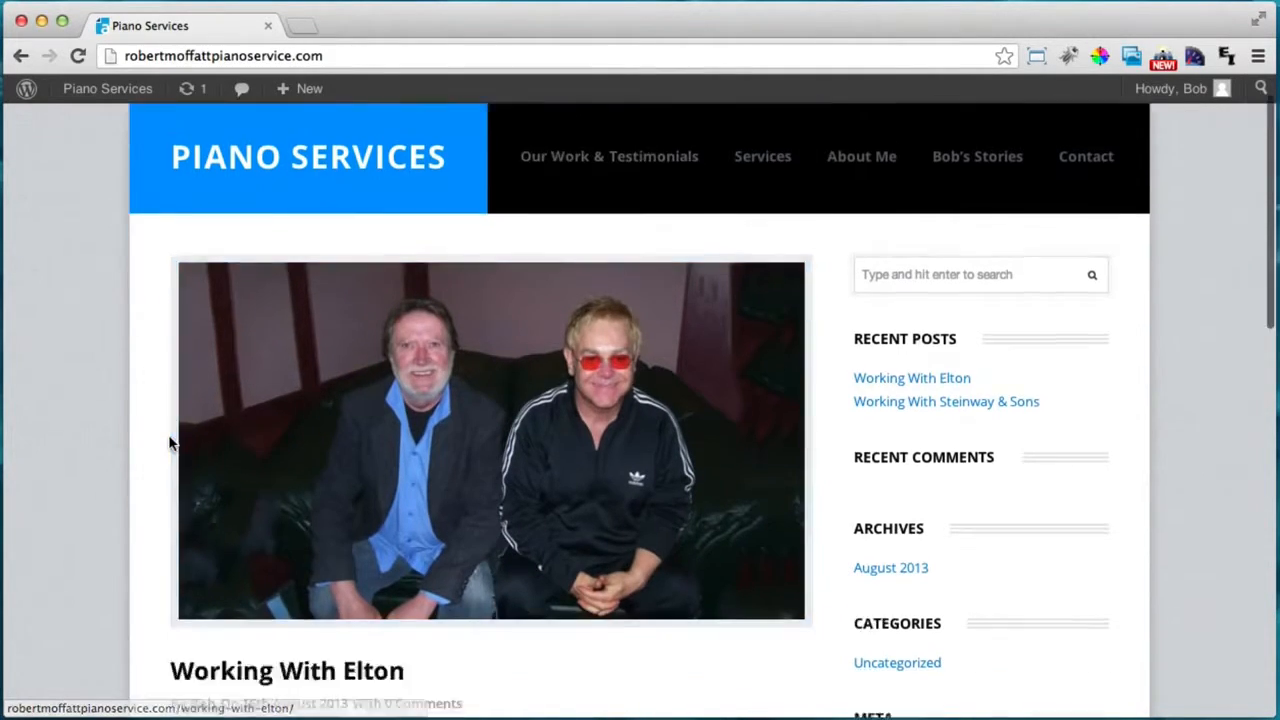
pyautogui.scroll(5, 1005, 484)
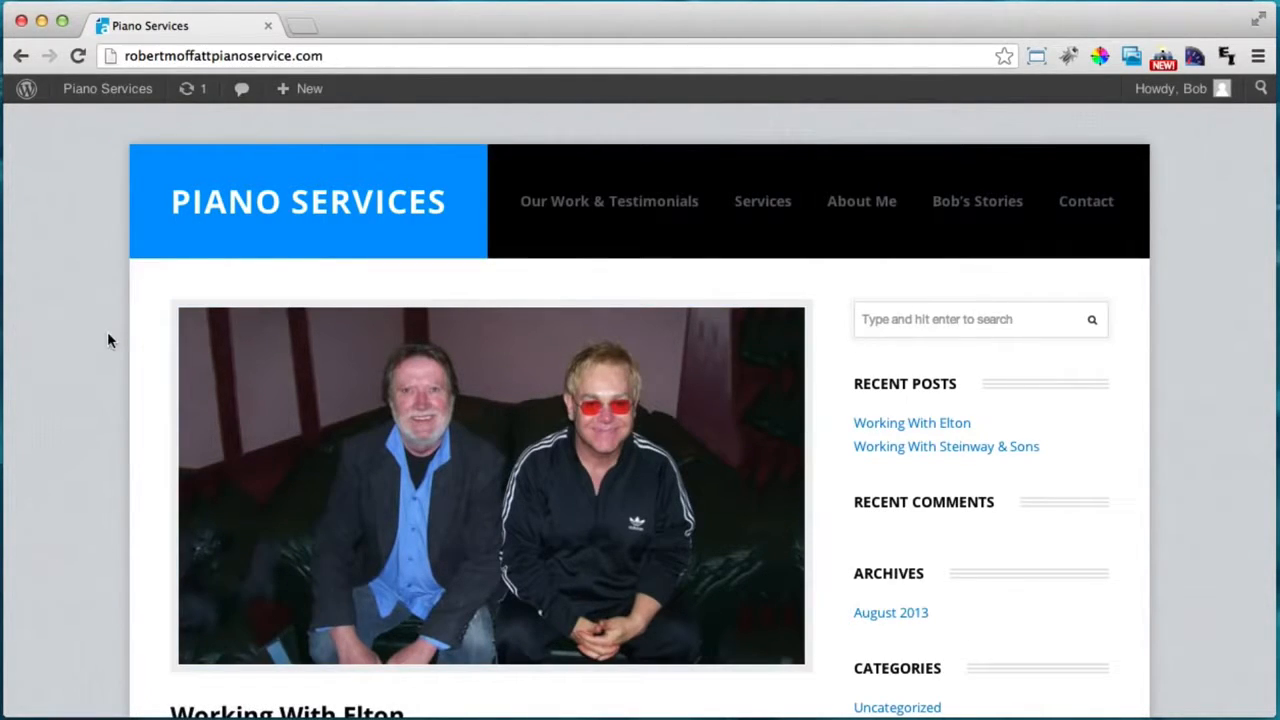
pyautogui.click(96, 92)
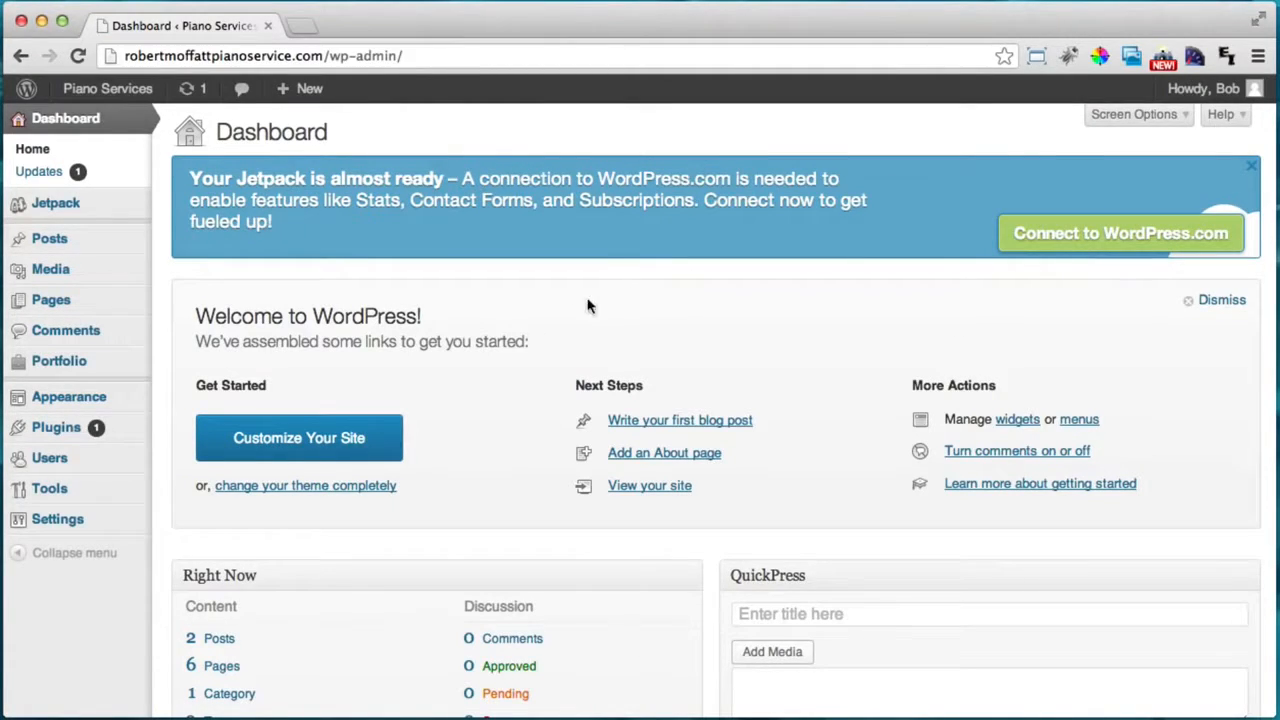
# - Open the Home section of Theme Options and expand the Slide 1 settings
pyautogui.moveTo(60, 397)
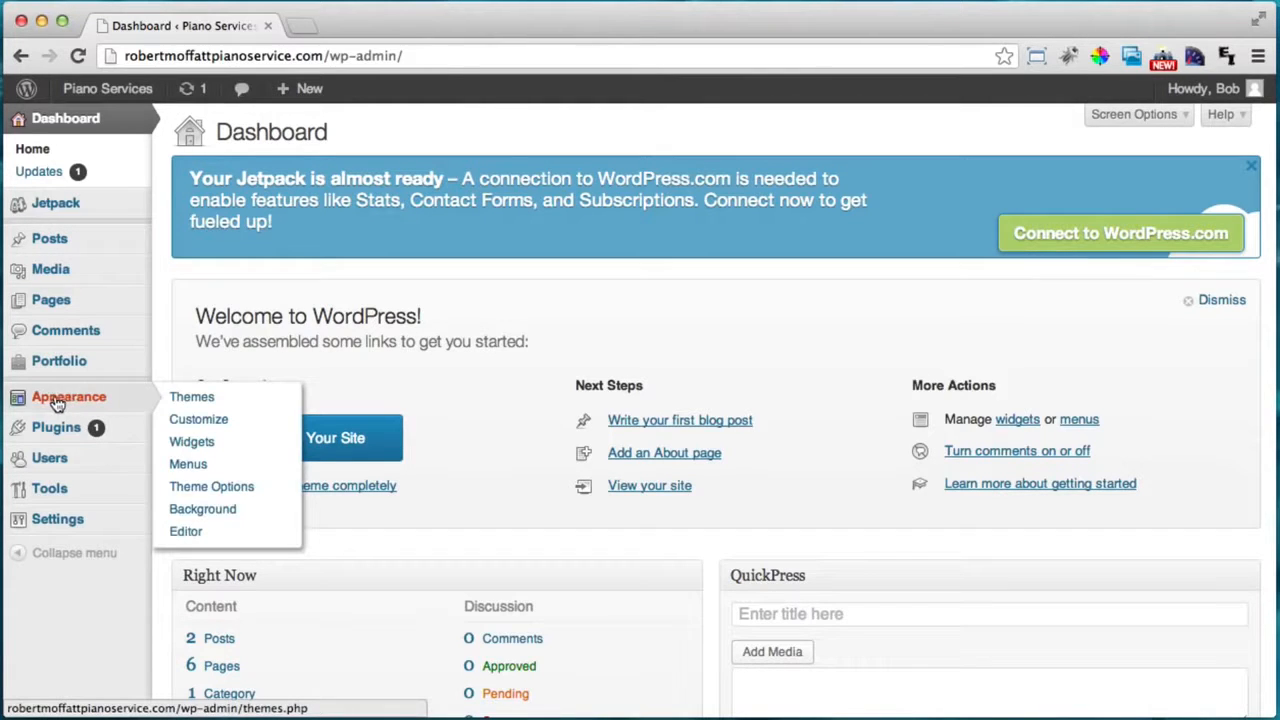
pyautogui.click(205, 490)
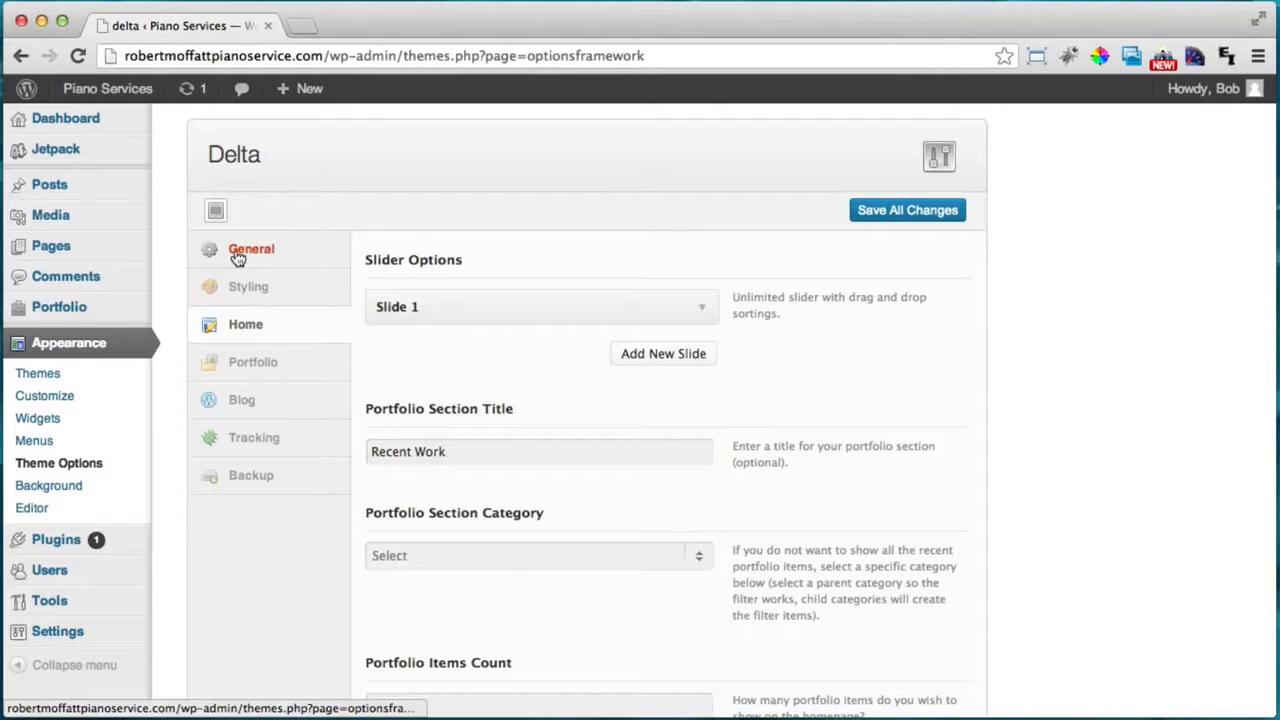
pyautogui.click(252, 336)
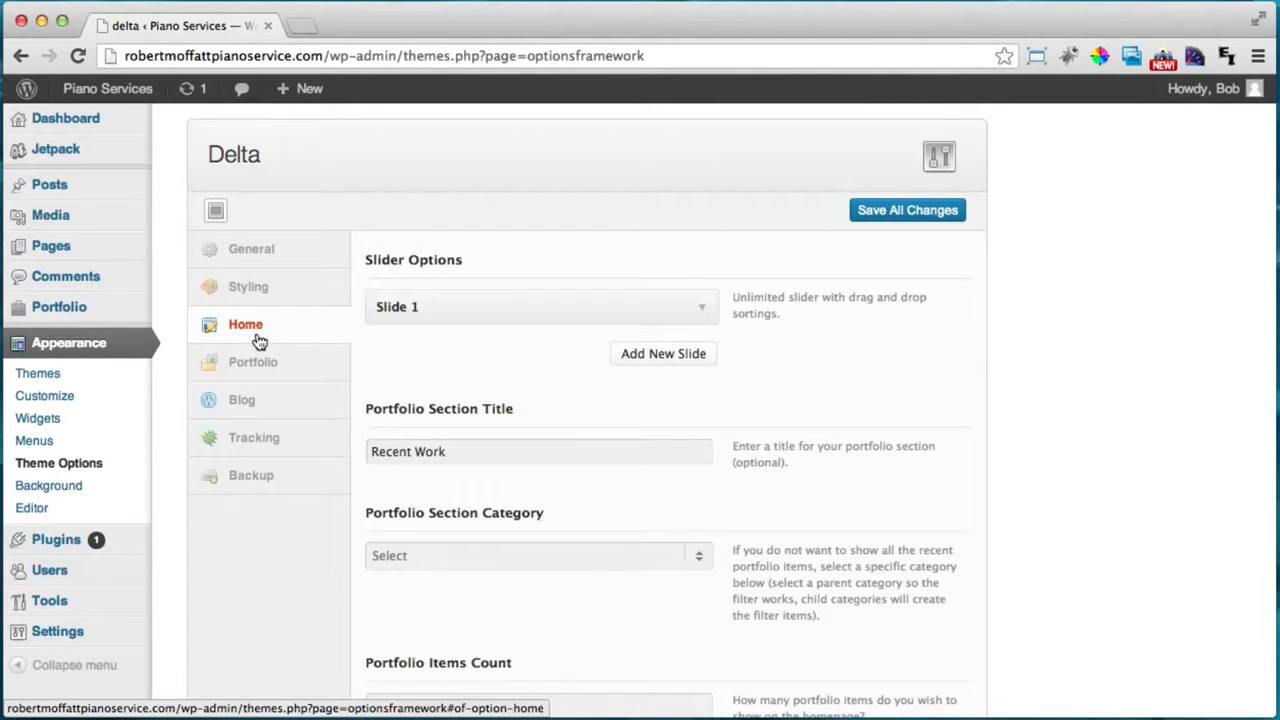
pyautogui.click(702, 318)
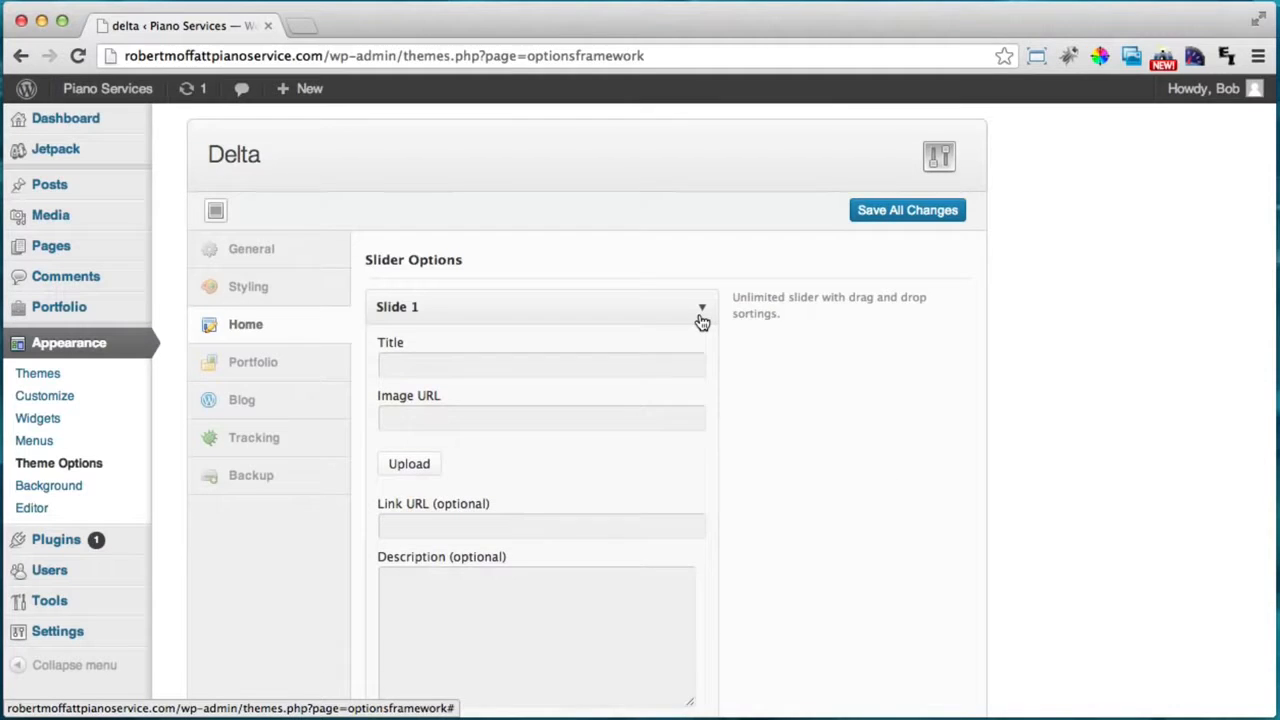
pyautogui.scroll(-2, 597, 334)
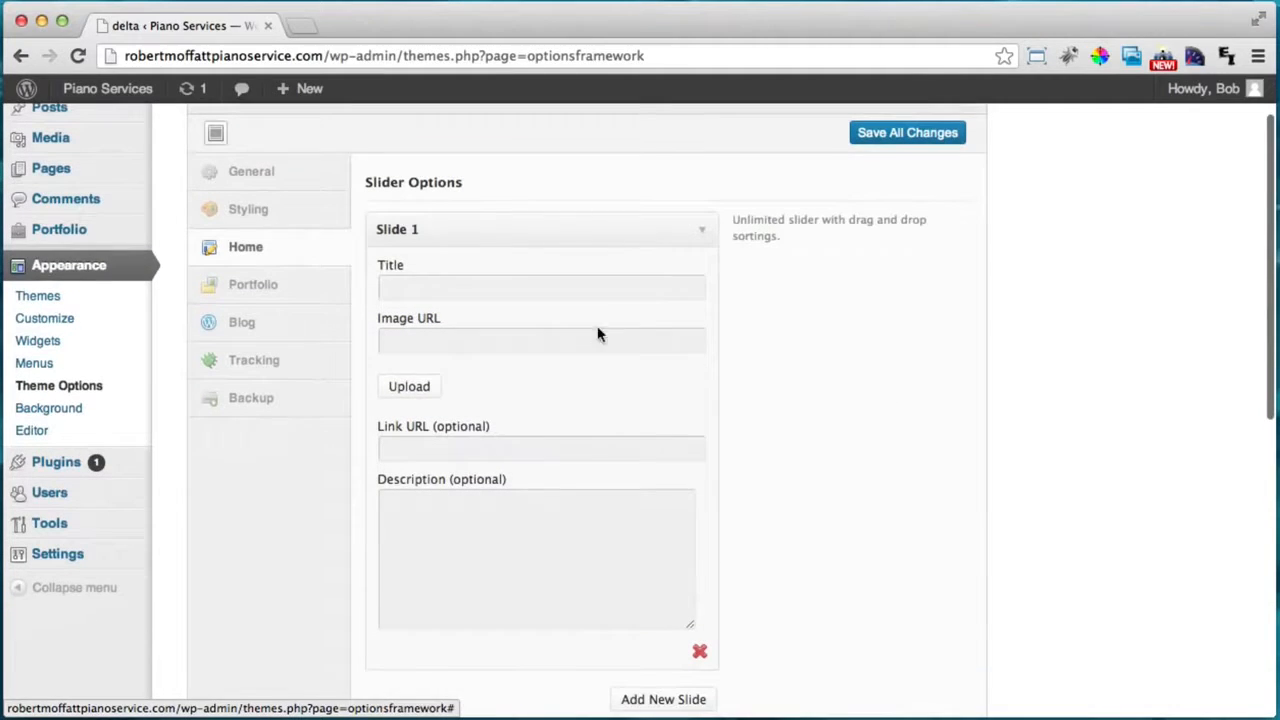
# - Upload home.jpg and use it at Full Size as Slide 1's image
pyautogui.click(409, 387)
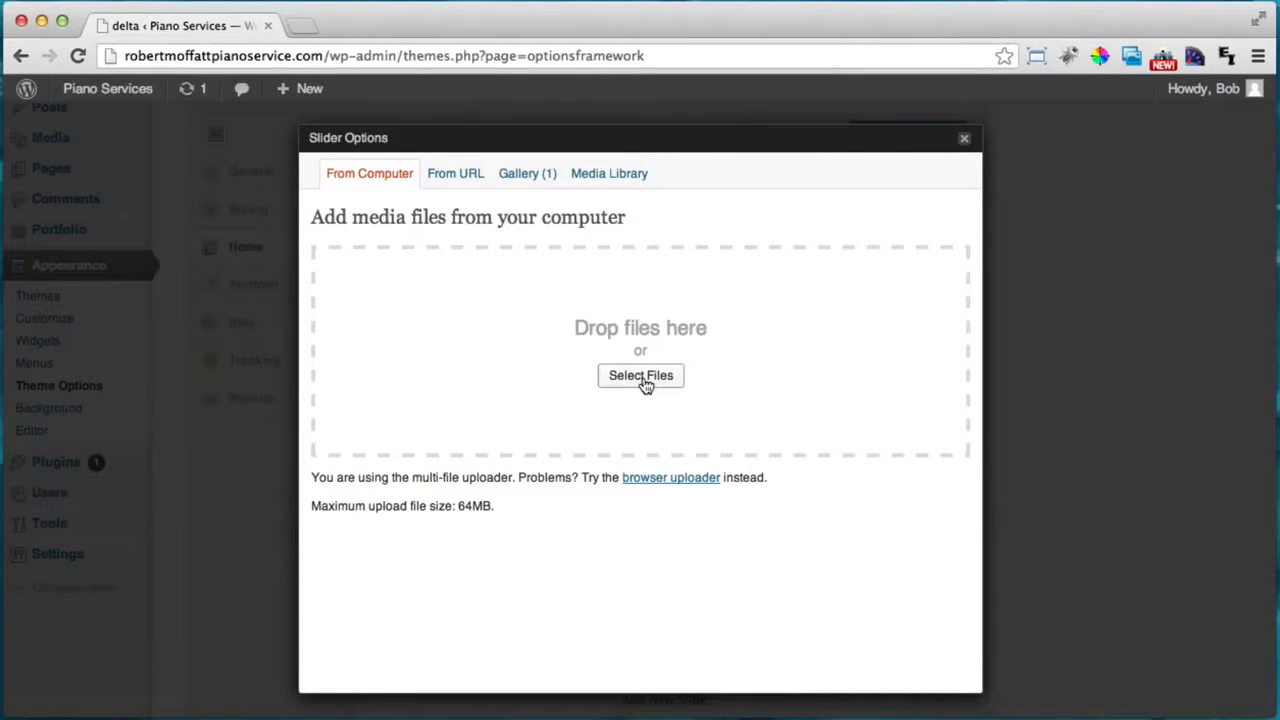
pyautogui.click(641, 376)
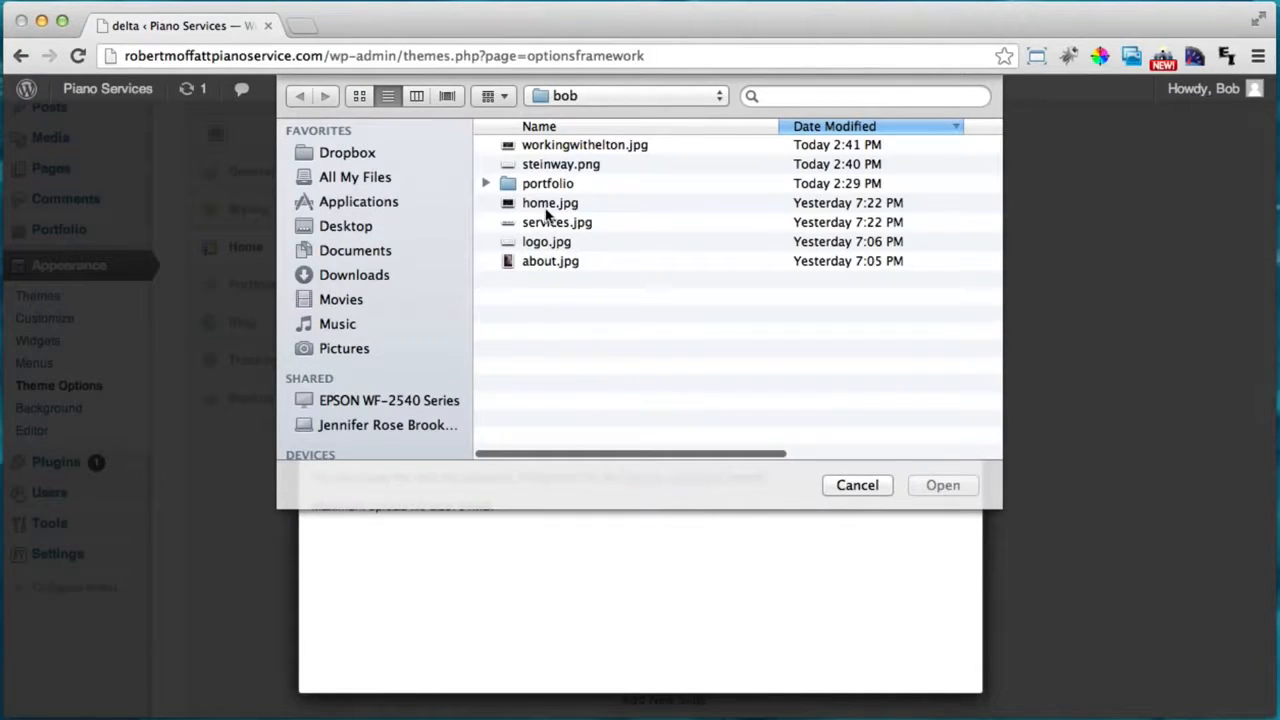
pyautogui.click(545, 204)
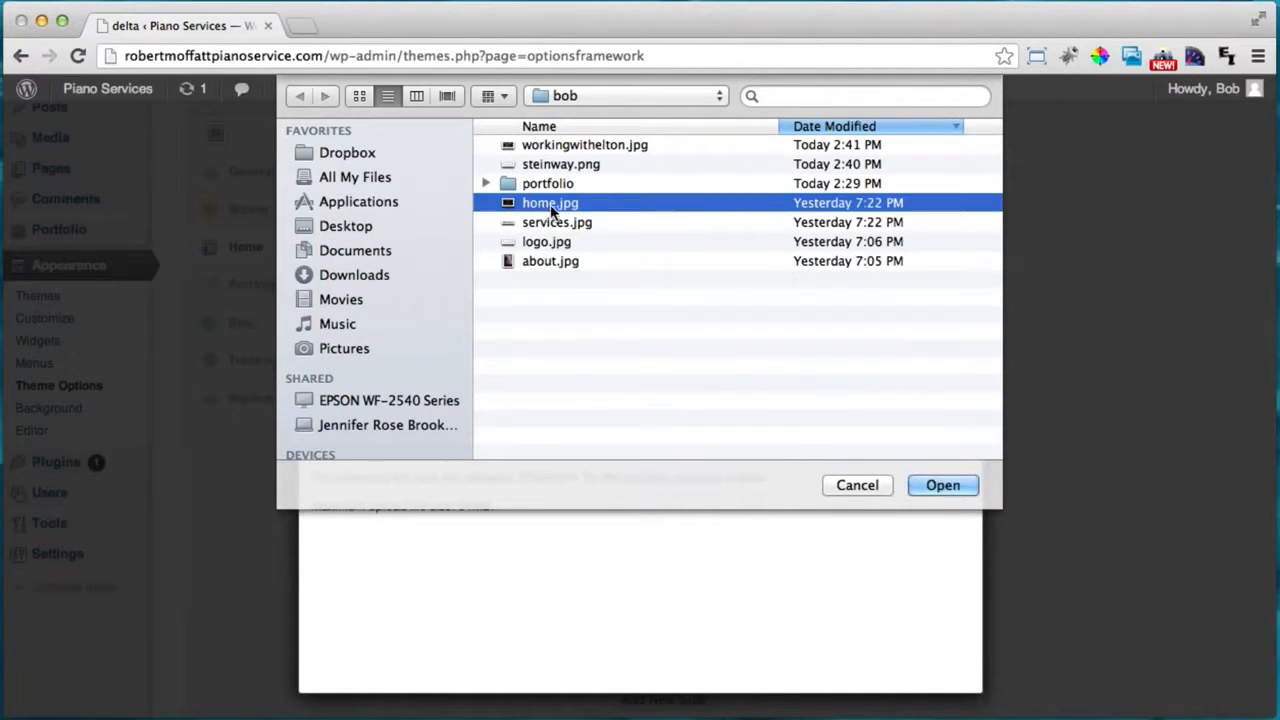
pyautogui.click(942, 487)
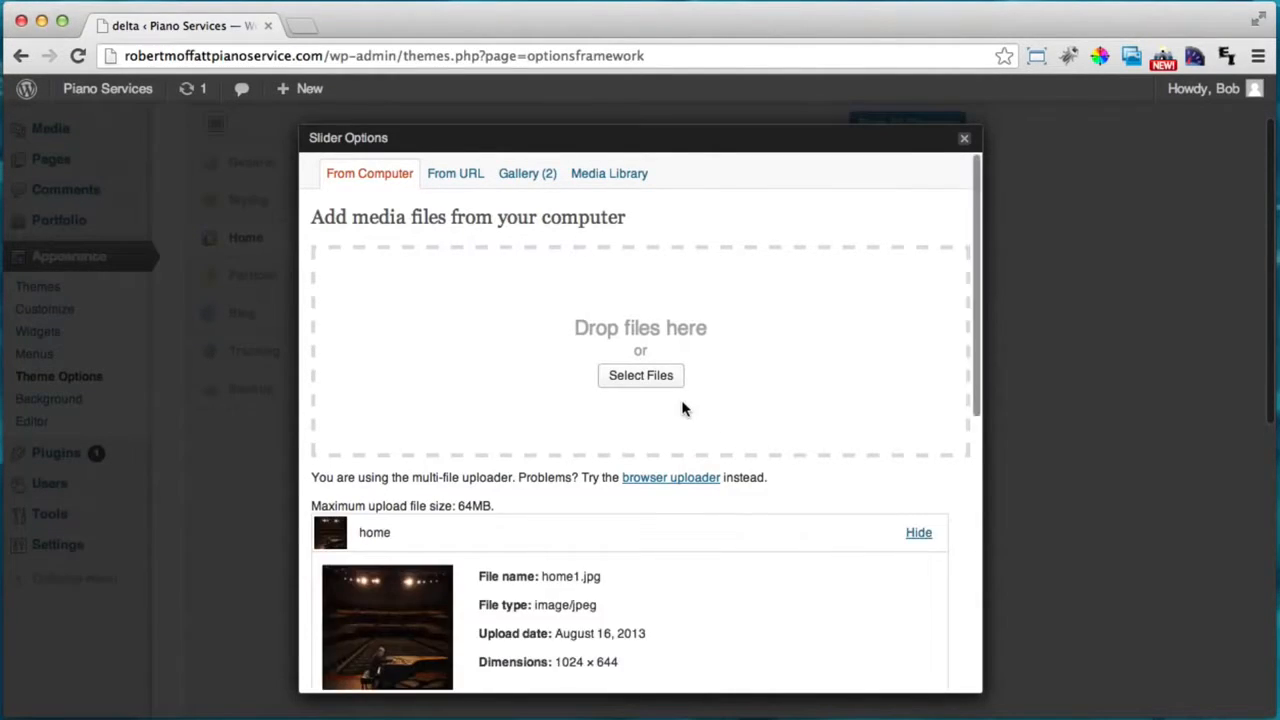
pyautogui.scroll(-5, 680, 409)
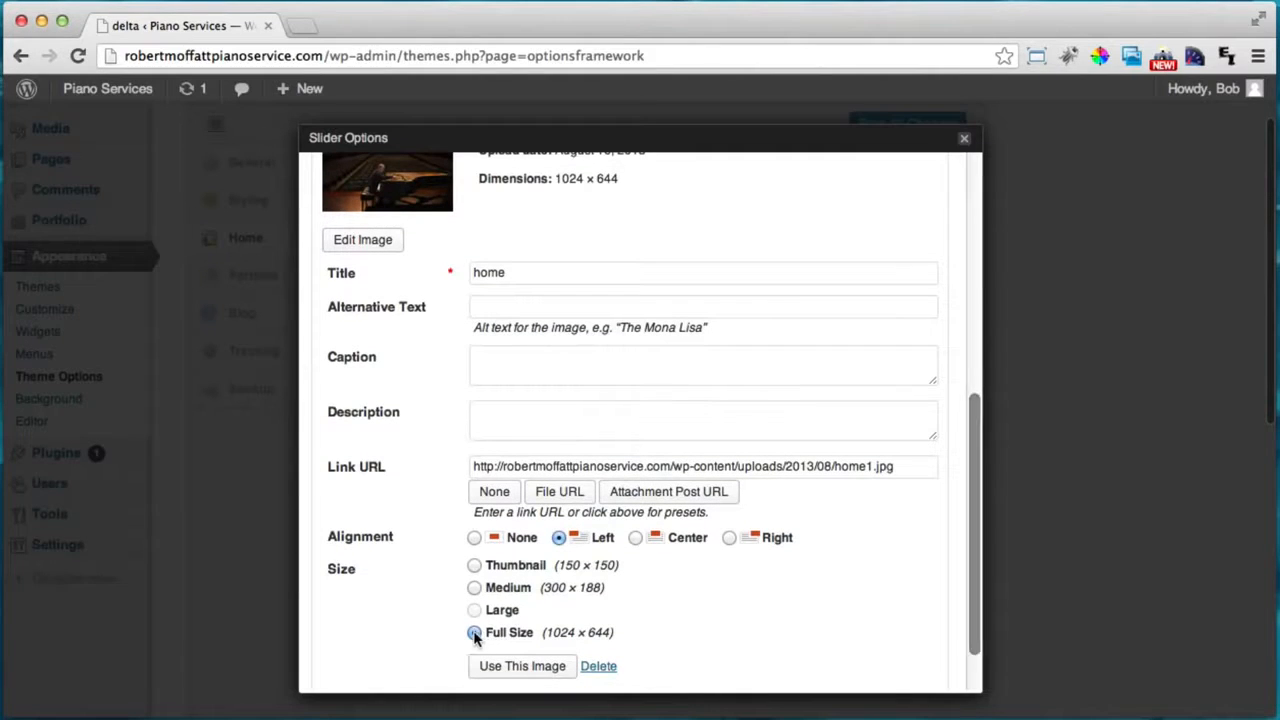
pyautogui.scroll(-2, 440, 536)
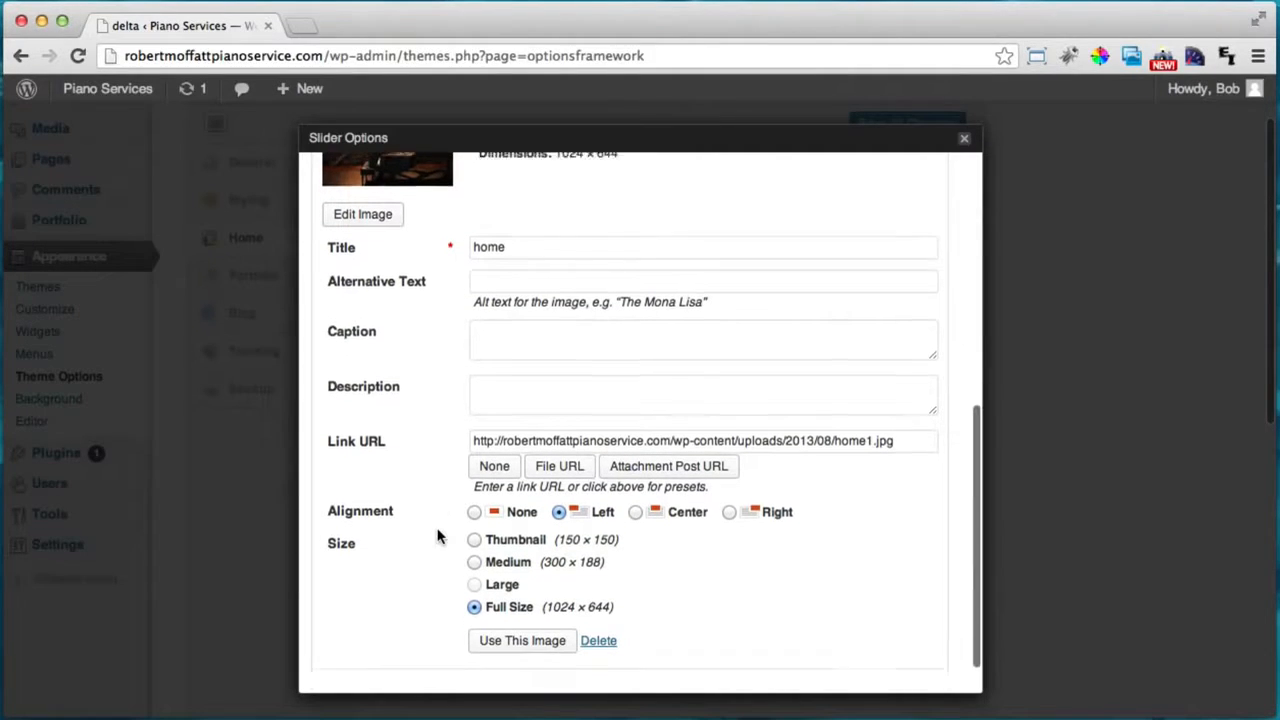
pyautogui.click(522, 634)
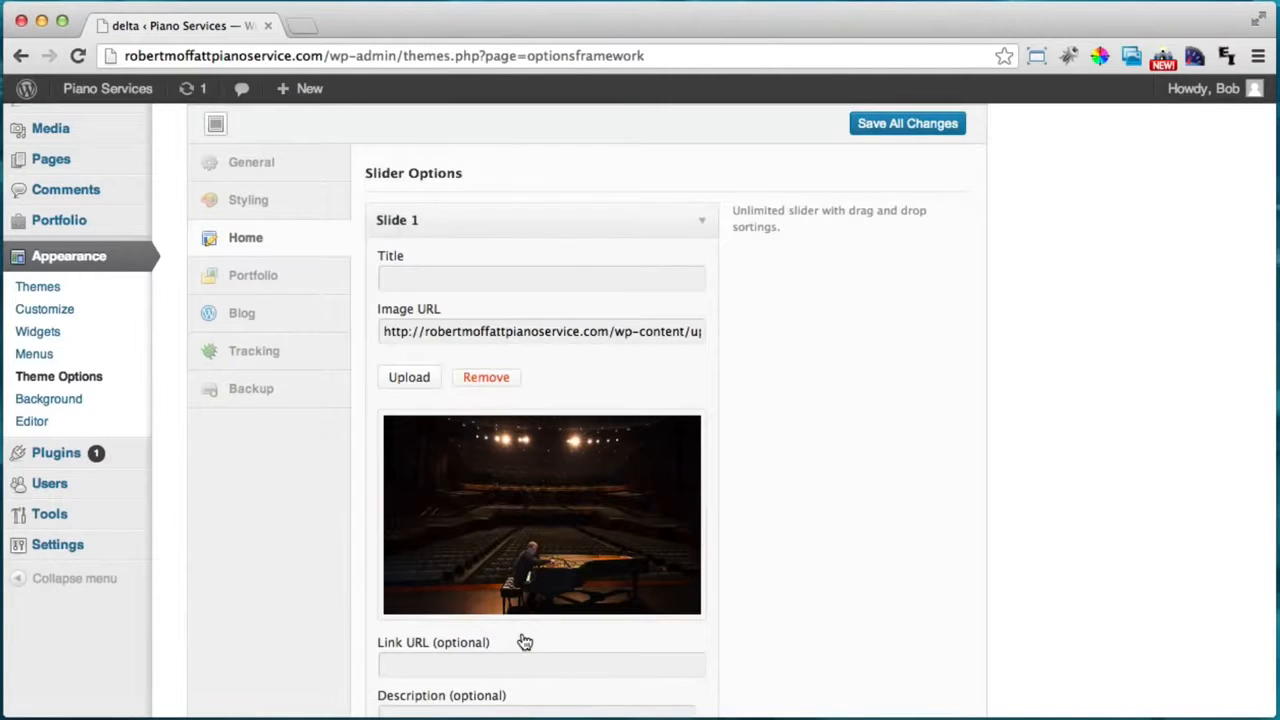
# - Copy the Our Work & Testimonials page address from the live site in a new tab
pyautogui.scroll(-4, 872, 292)
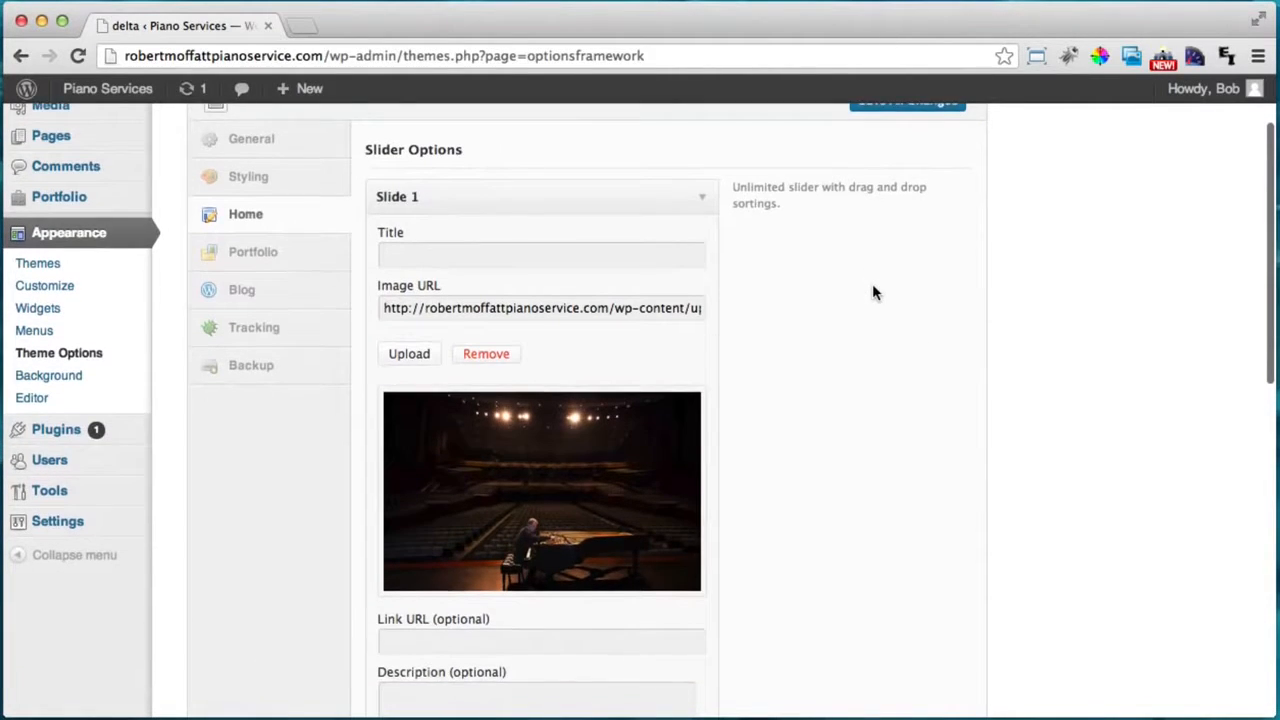
pyautogui.scroll(-1, 872, 292)
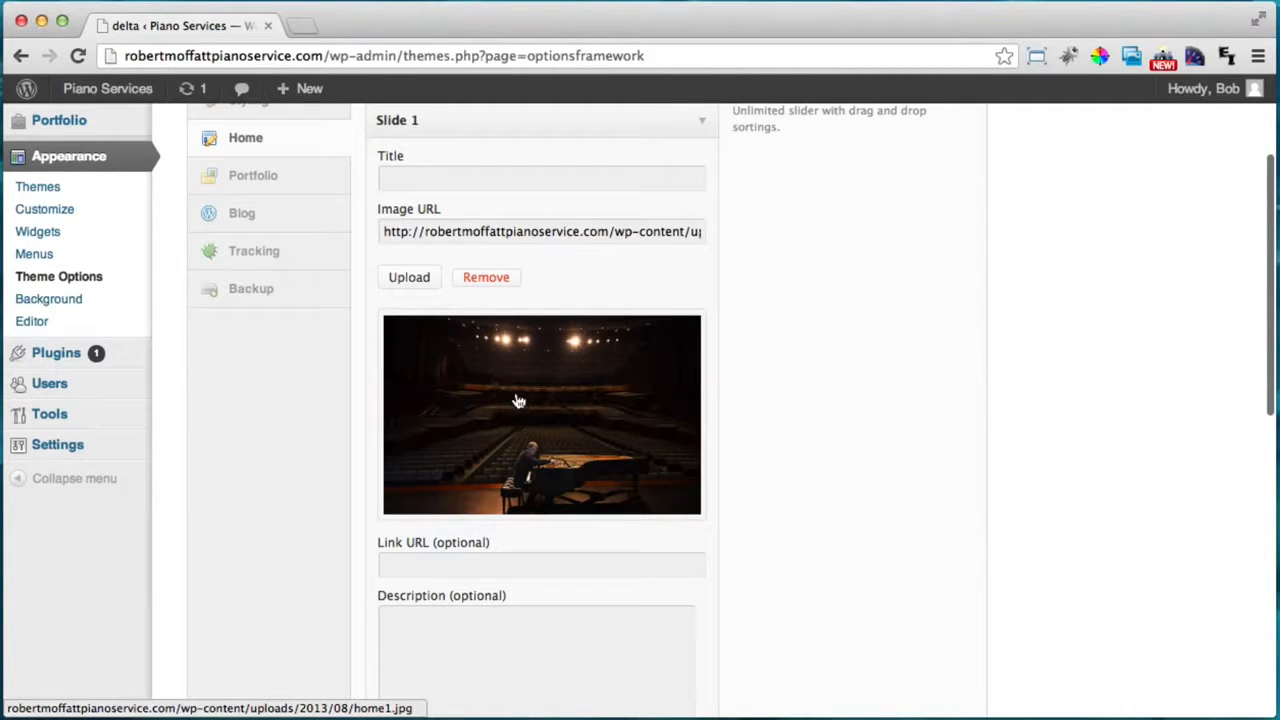
pyautogui.keyDown('super'); pyautogui.click(135, 90); pyautogui.keyUp('super')
pyautogui.click(373, 22)
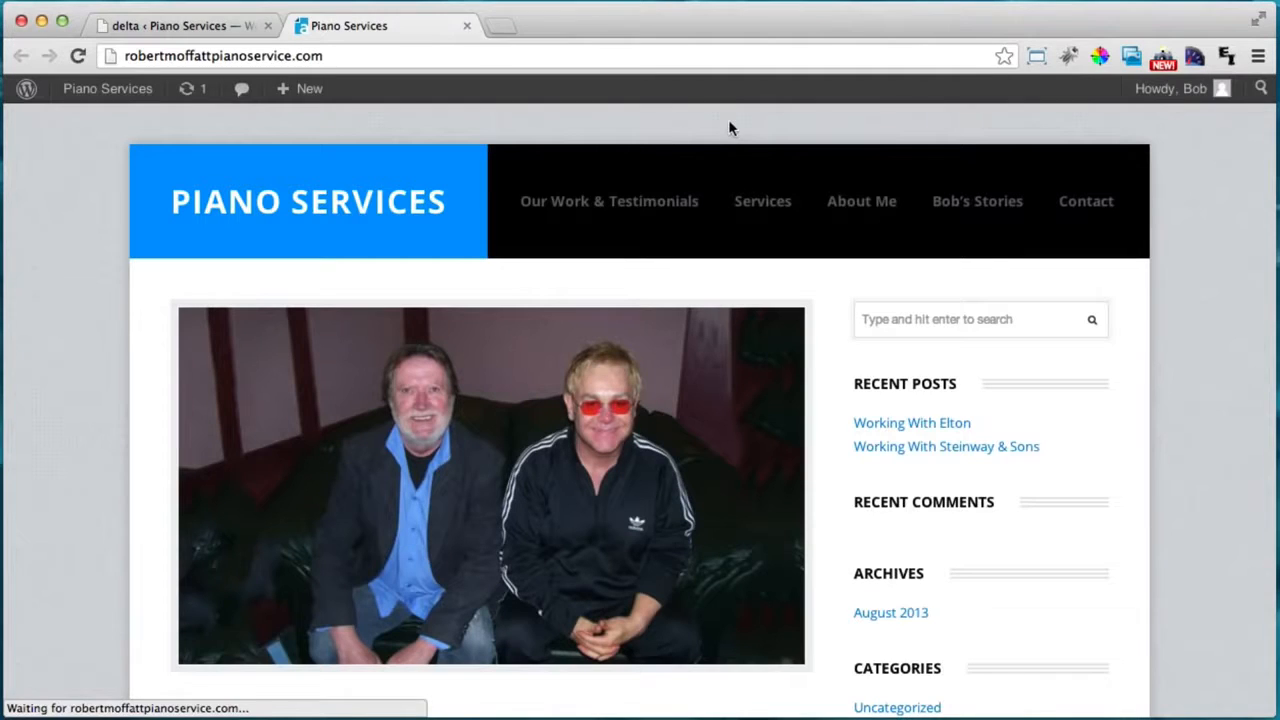
pyautogui.click(575, 205)
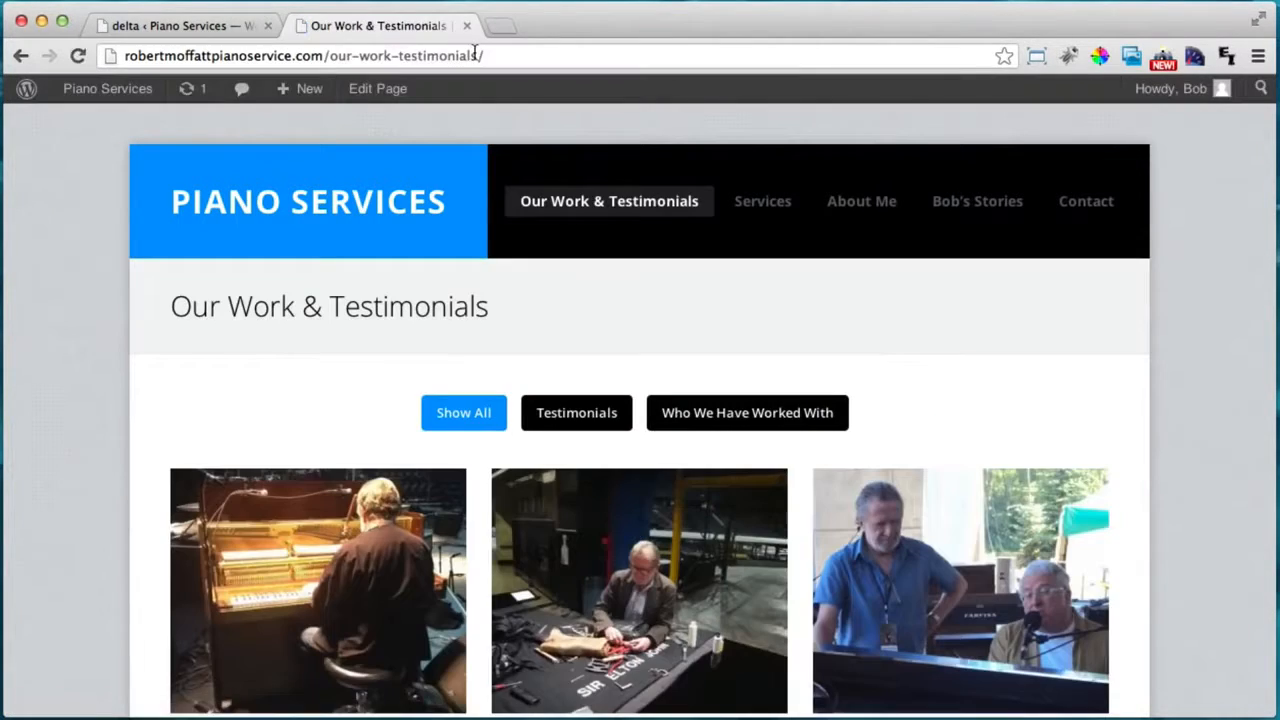
pyautogui.click(503, 55)
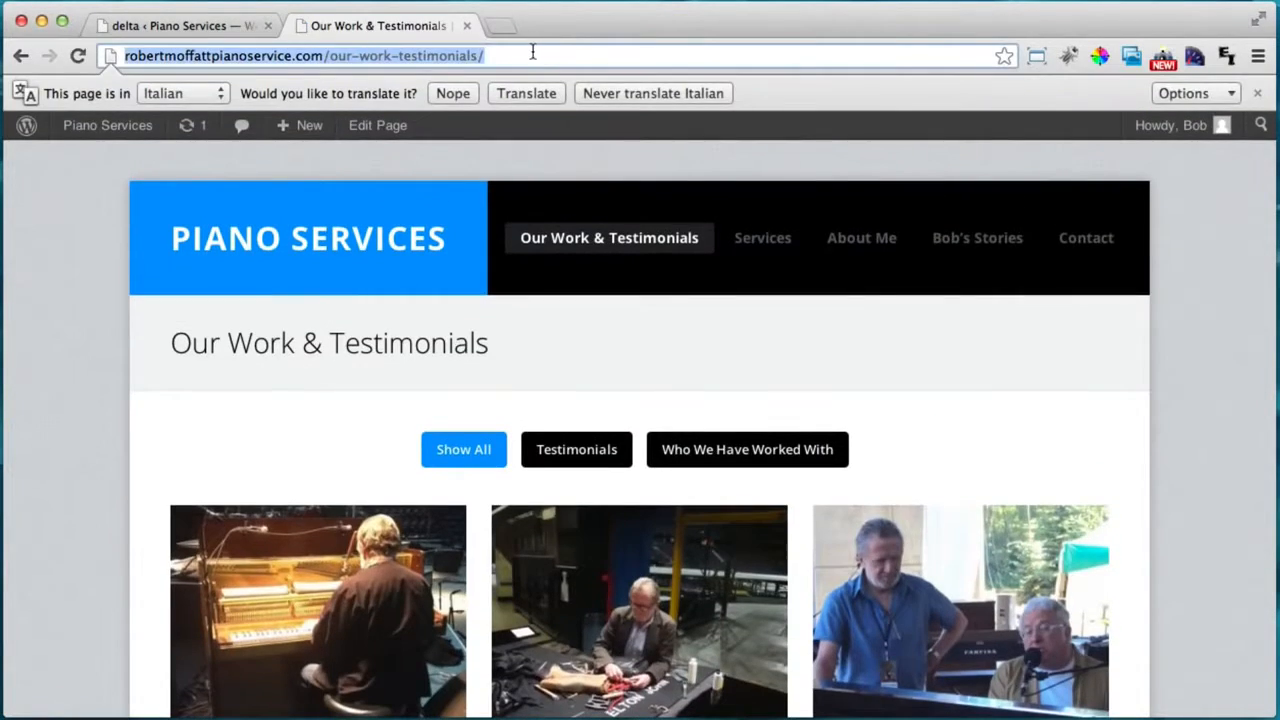
pyautogui.rightClick(518, 60)
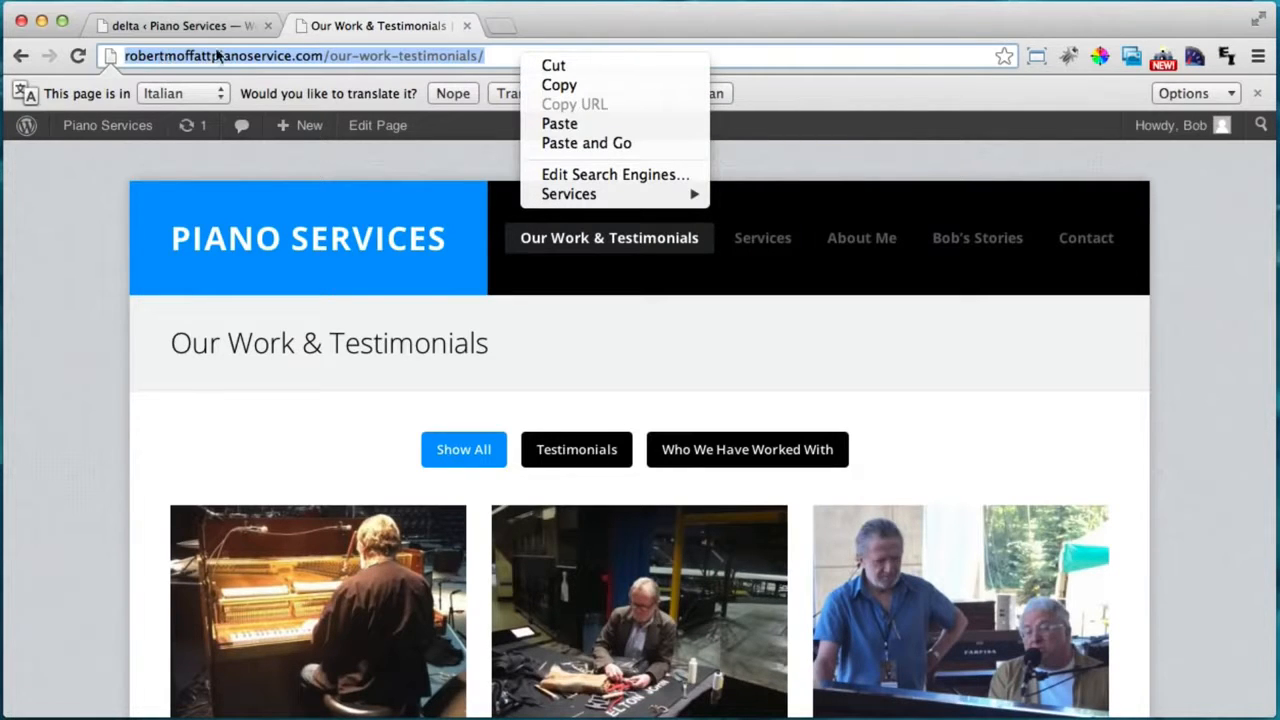
pyautogui.click(565, 88)
pyautogui.click(466, 26)
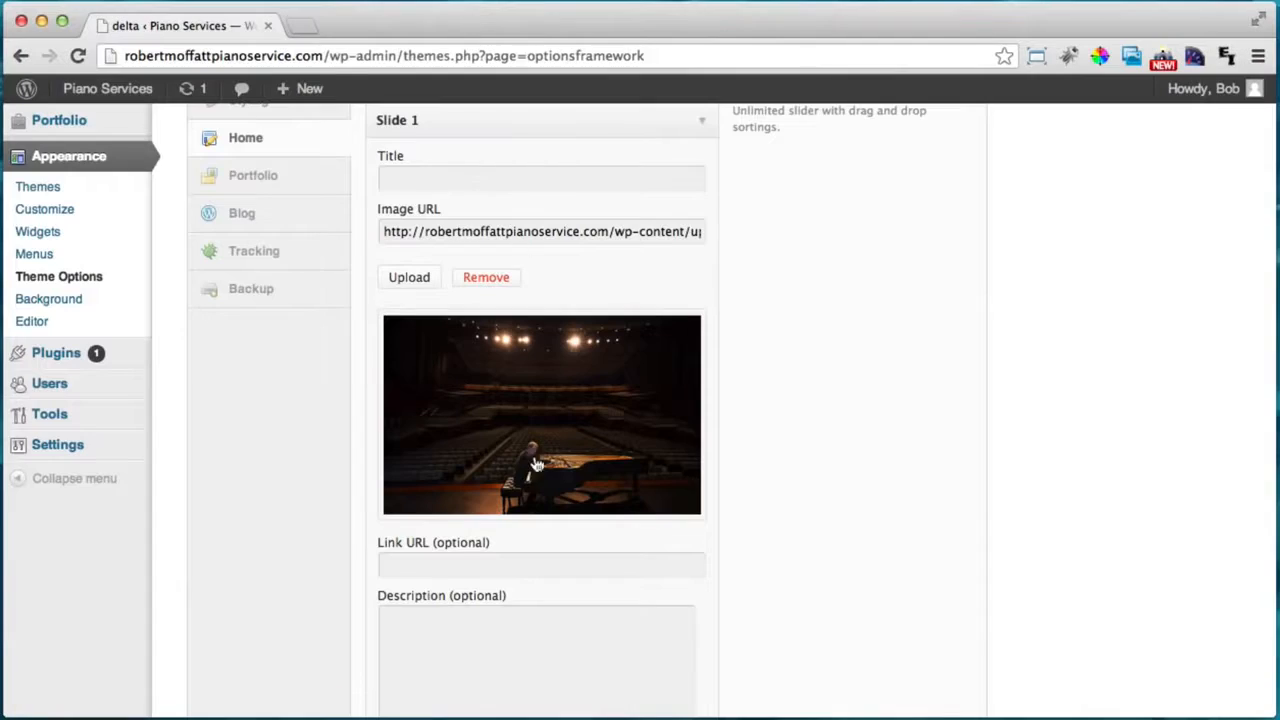
# - Paste the testimonials address into Slide 1's Link URL field
pyautogui.click(431, 563)
pyautogui.rightClick(413, 563)
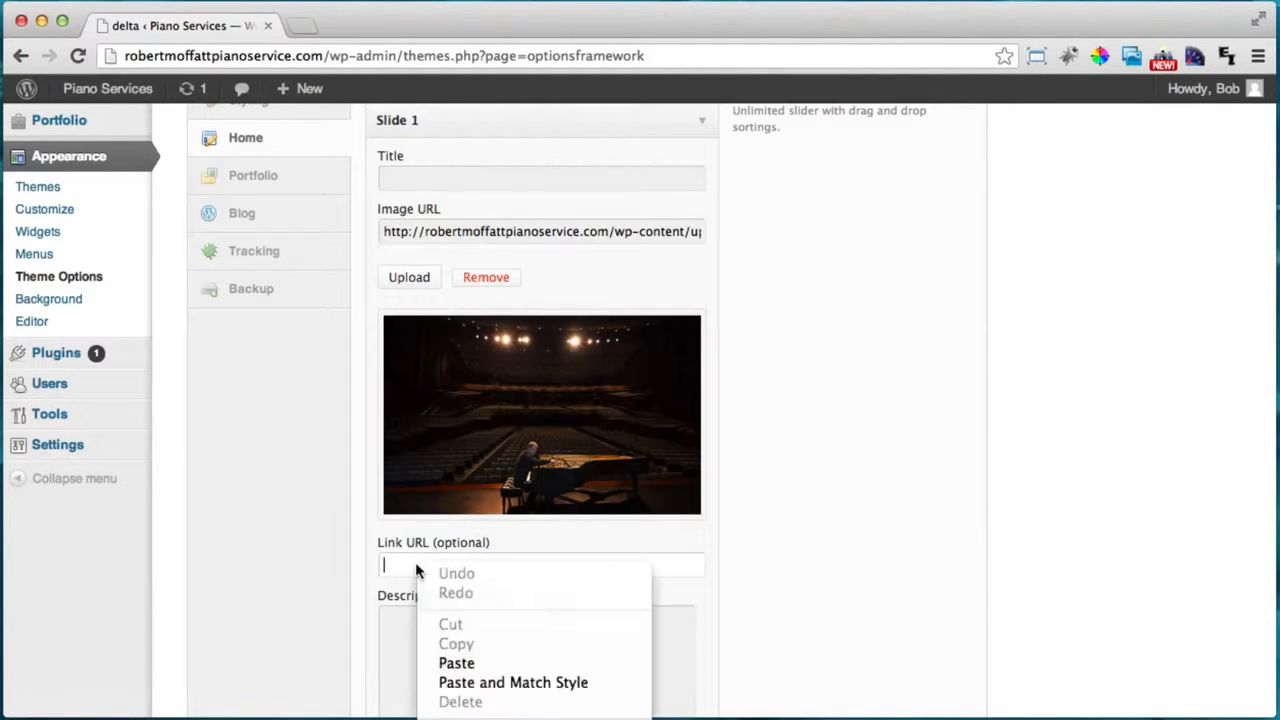
pyautogui.click(466, 663)
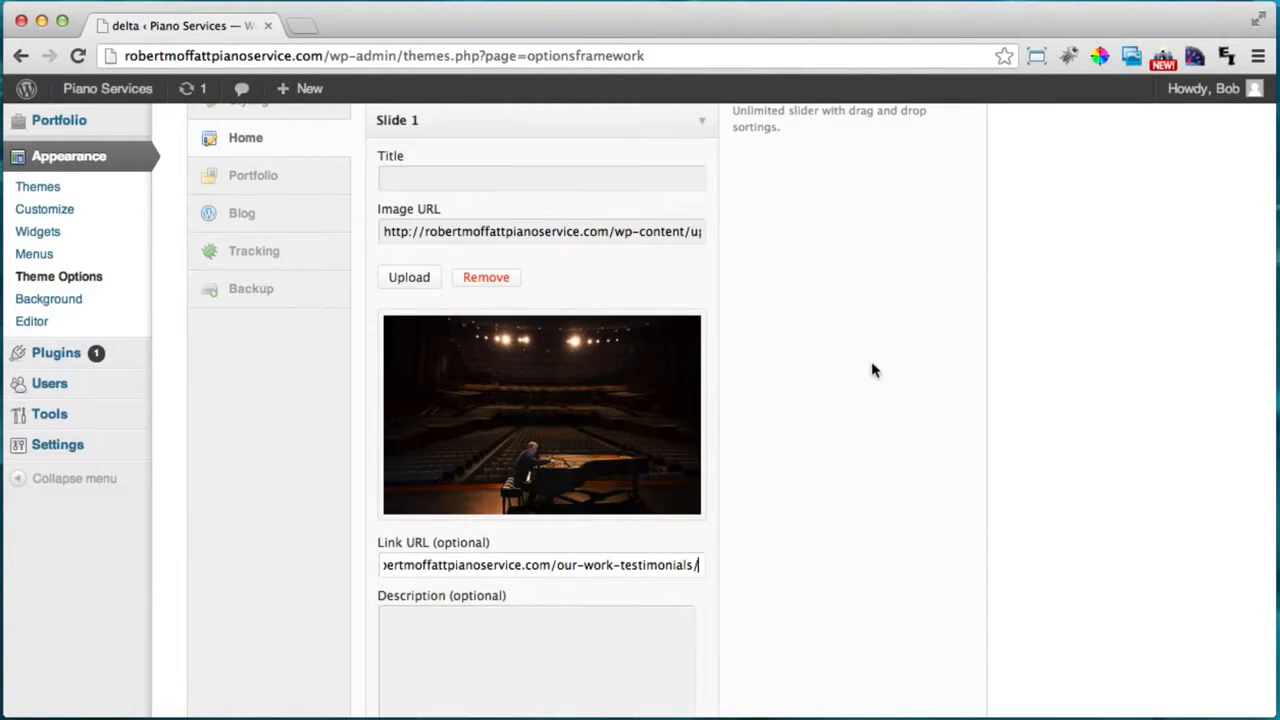
pyautogui.scroll(-3, 788, 418)
pyautogui.scroll(4, 788, 418)
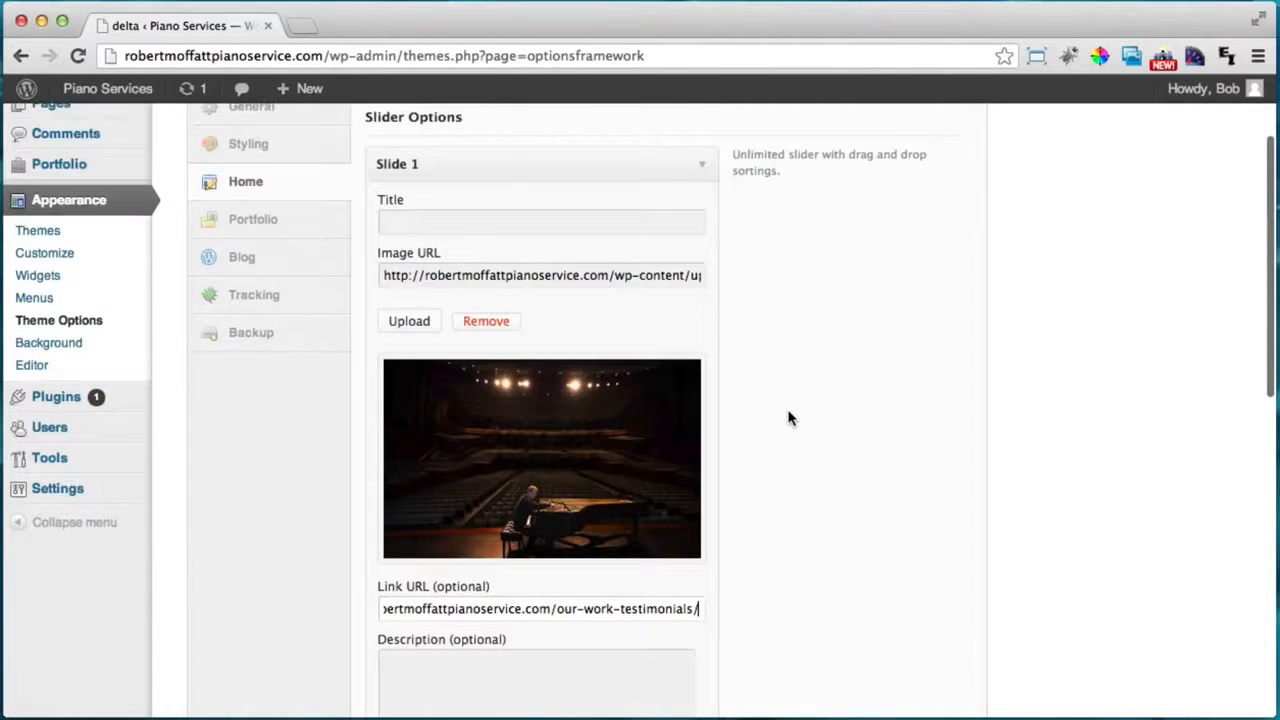
pyautogui.scroll(3, 860, 300)
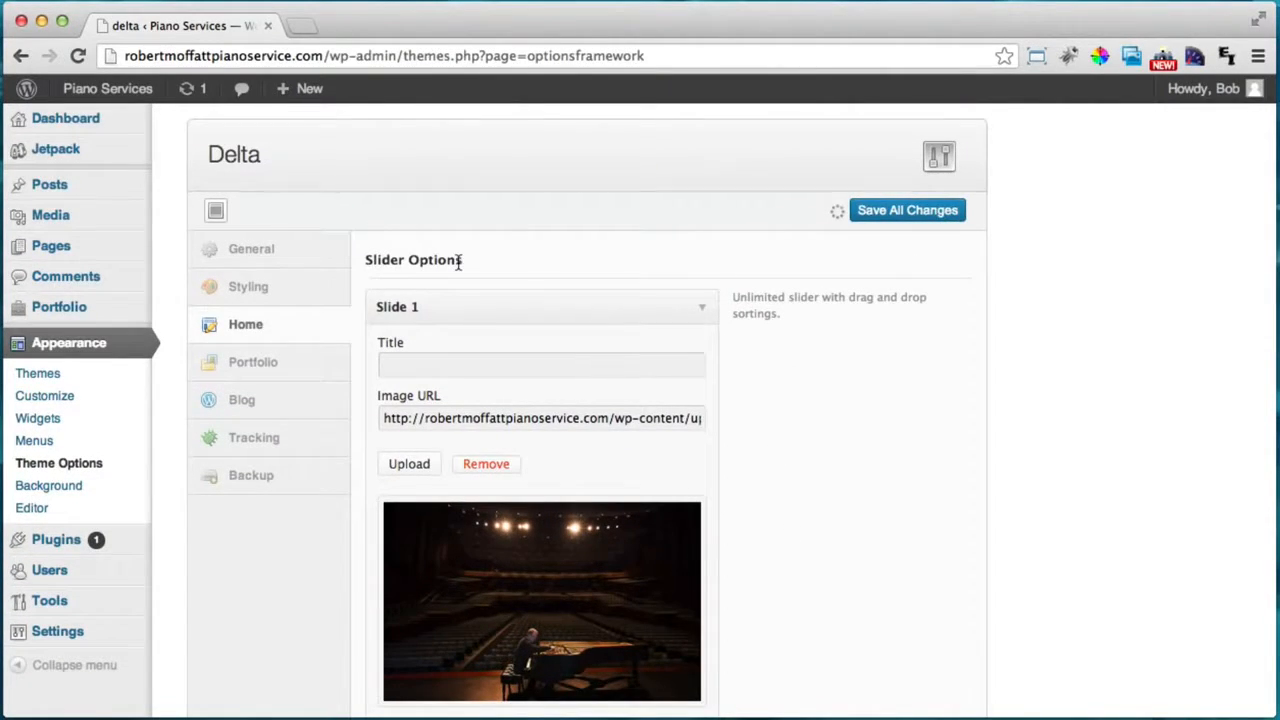
# - Preview the live site in a new tab, then close it
pyautogui.keyDown('super'); pyautogui.click(83, 91); pyautogui.keyUp('super')
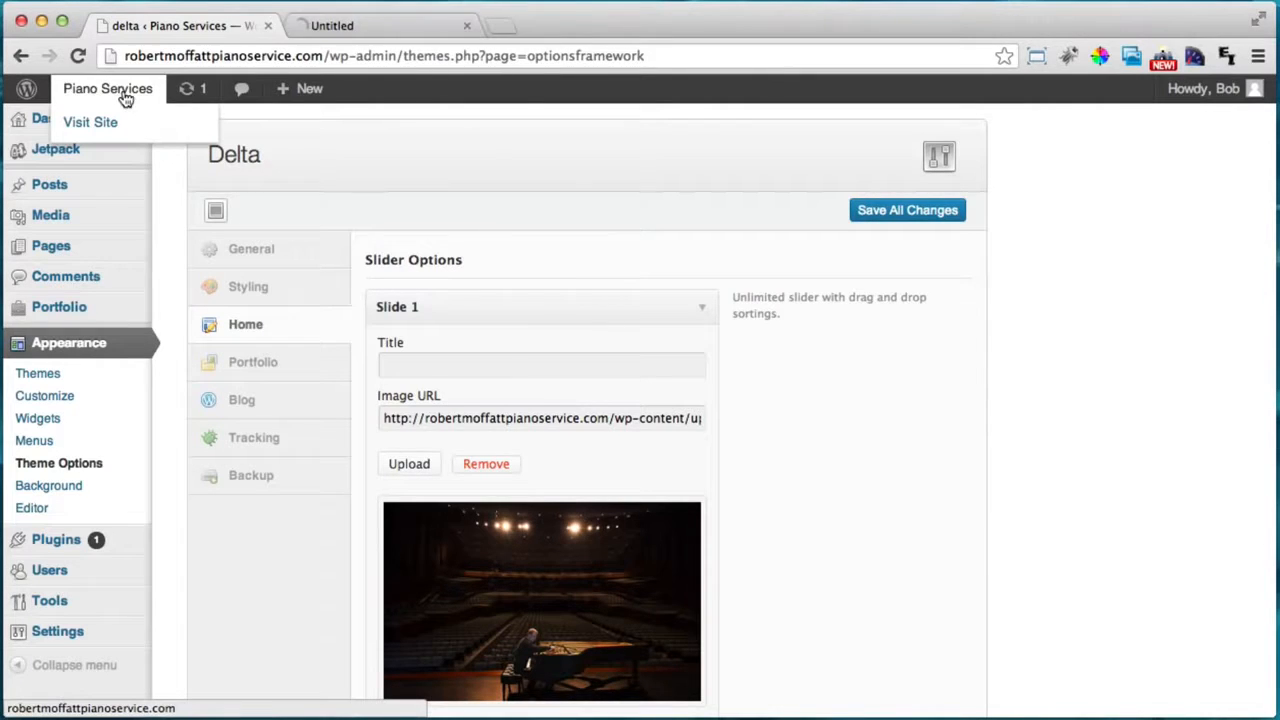
pyautogui.click(373, 28)
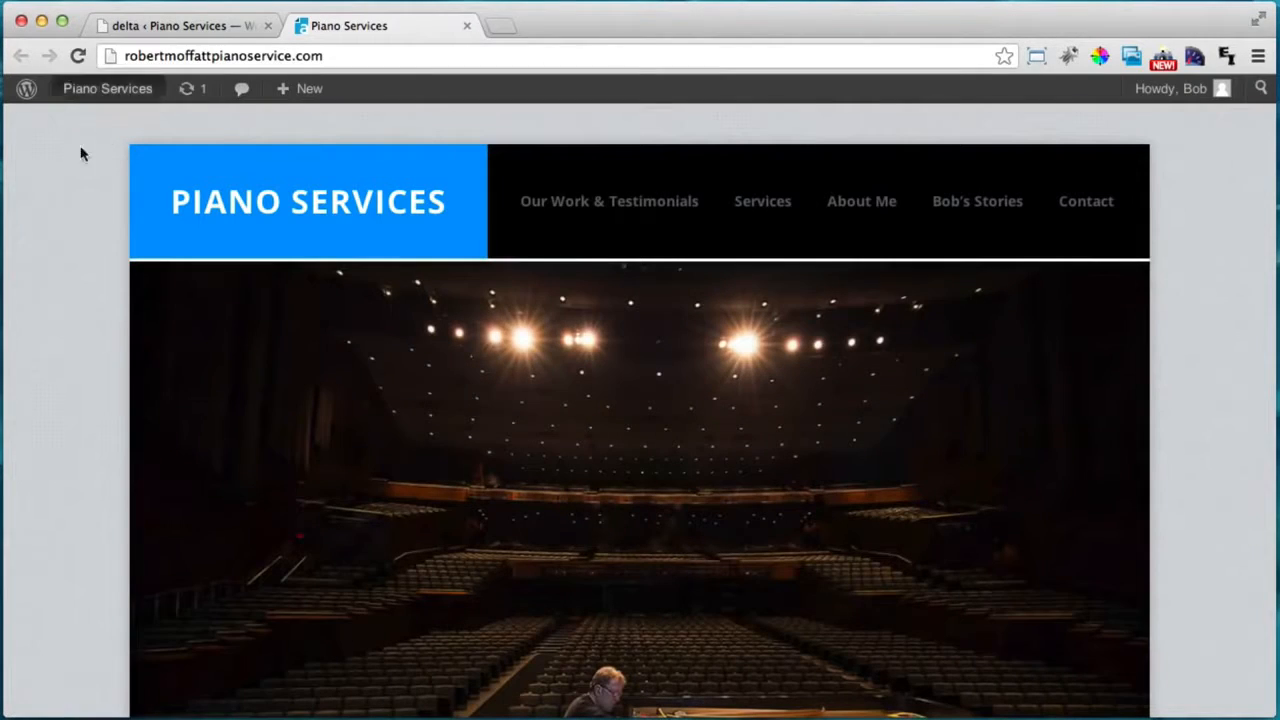
pyautogui.scroll(-5, 856, 364)
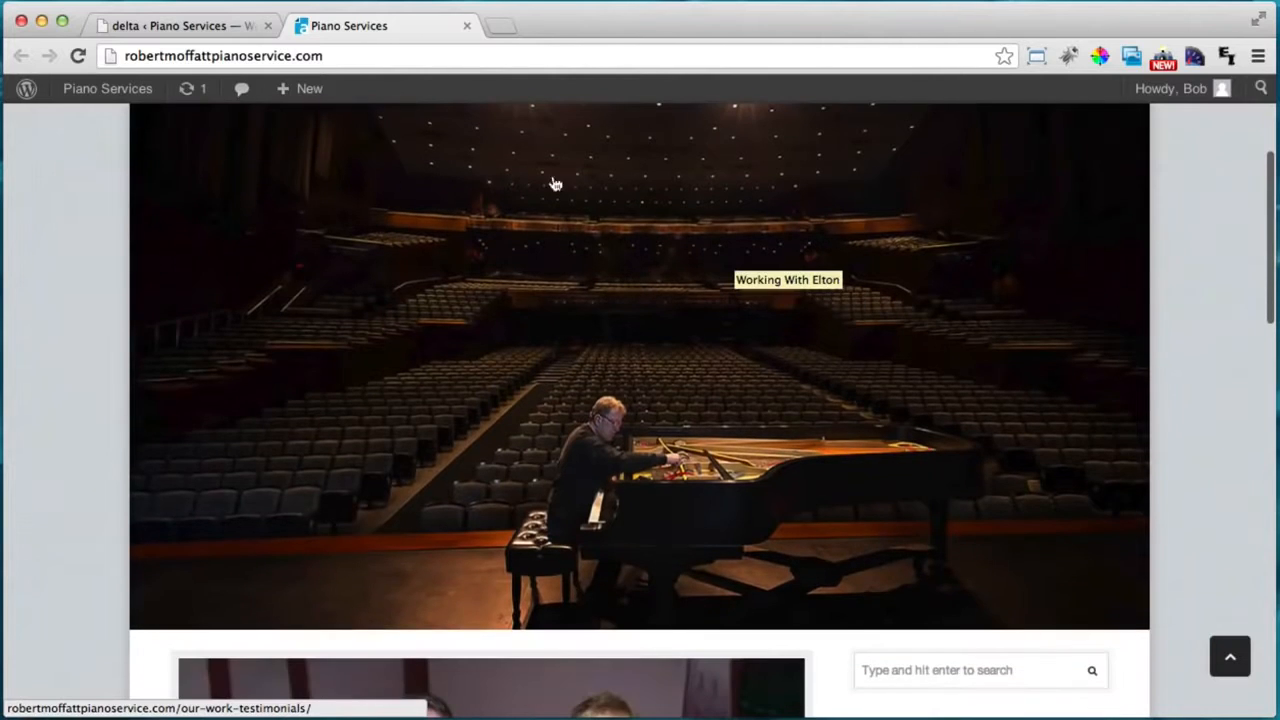
pyautogui.scroll(5, 234, 157)
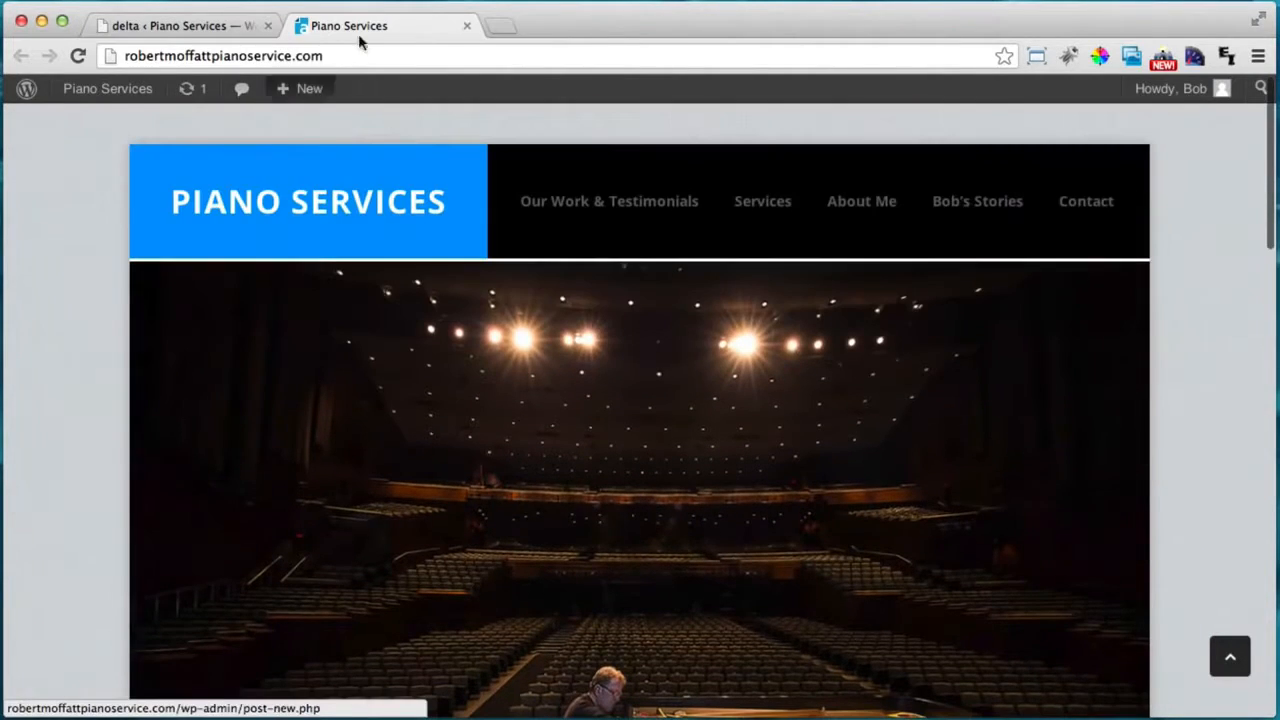
pyautogui.click(466, 26)
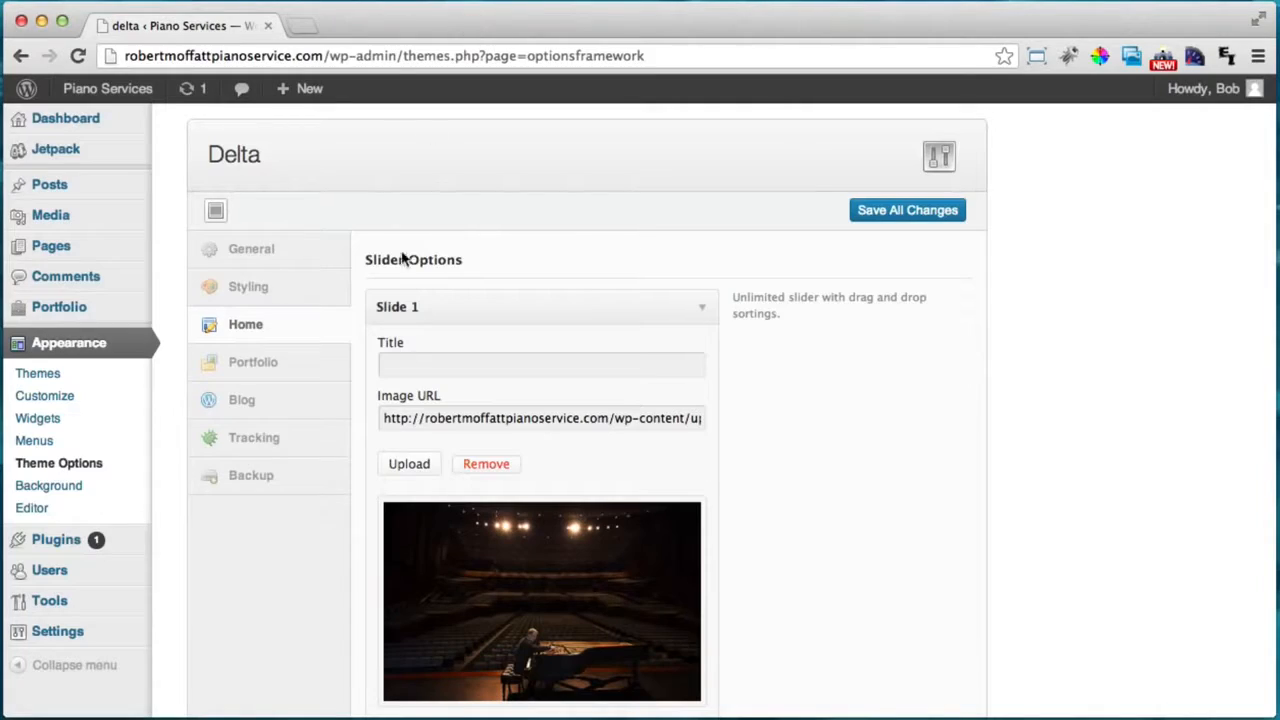
# - Change Portfolio Items Count from 12 to 6 and save all theme options
pyautogui.scroll(-5, 409, 370)
pyautogui.scroll(-7, 409, 374)
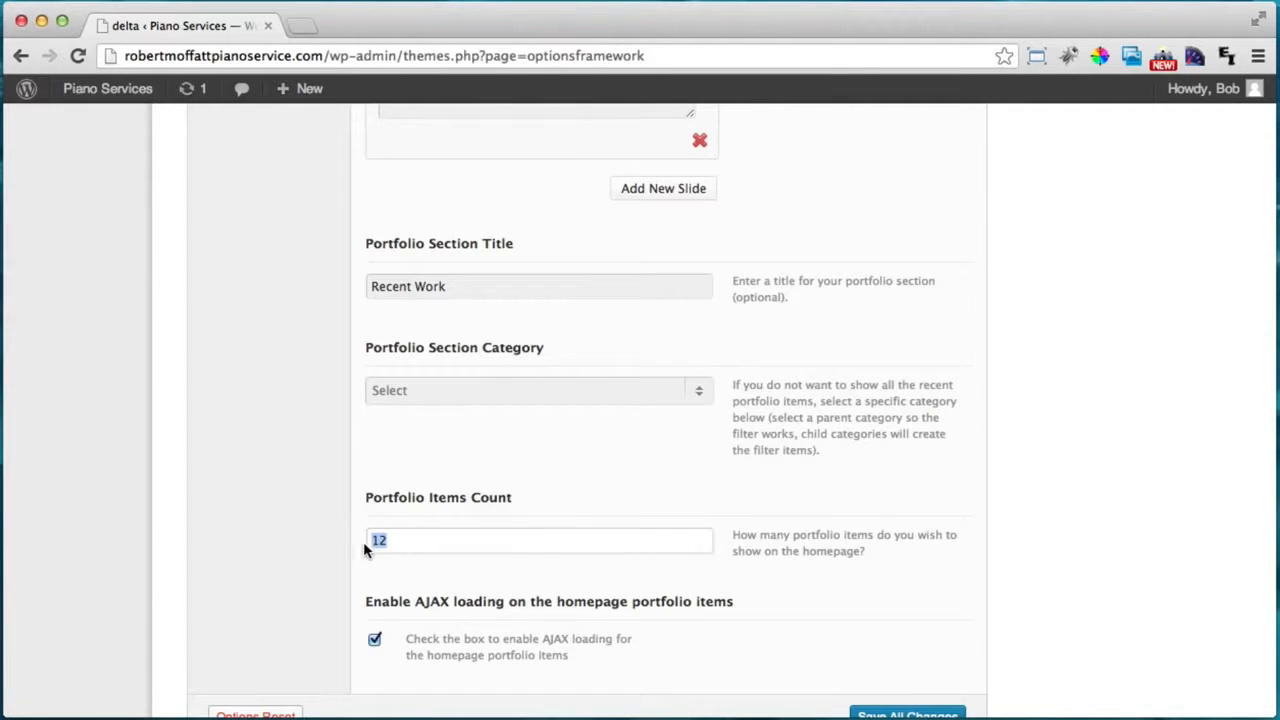
pyautogui.write('6')
pyautogui.scroll(10, 408, 540)
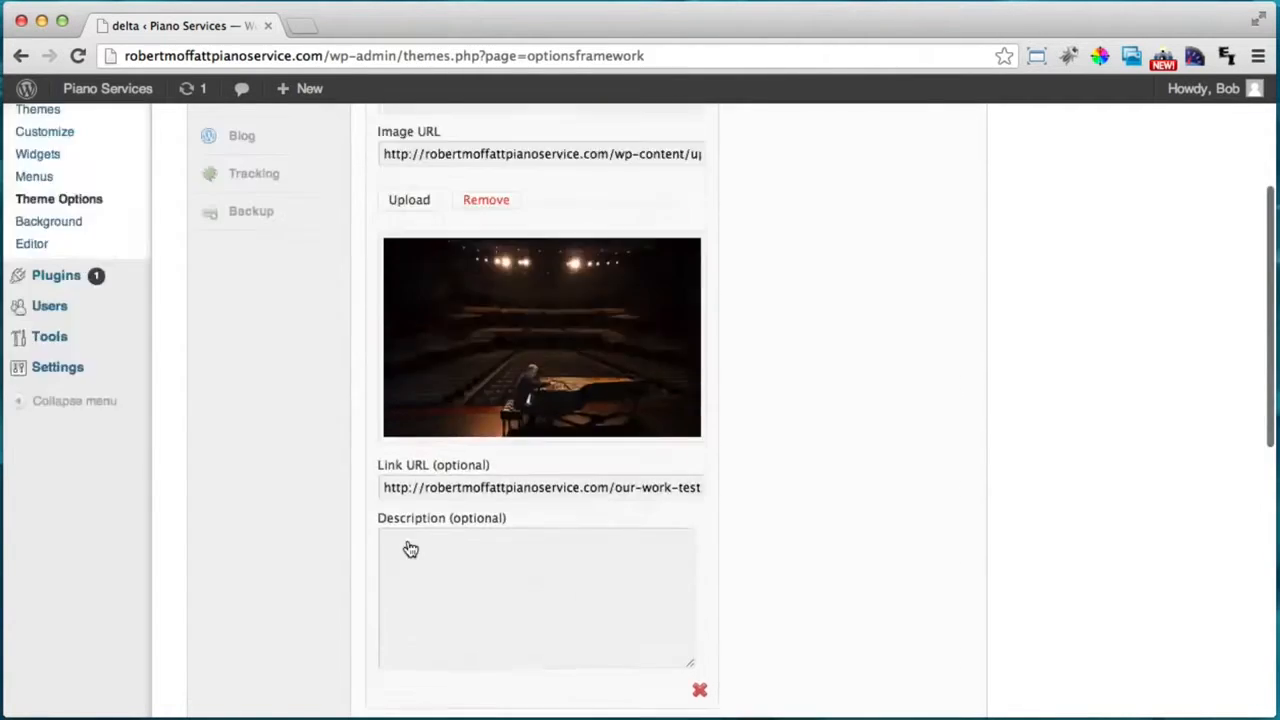
pyautogui.scroll(-12, 476, 530)
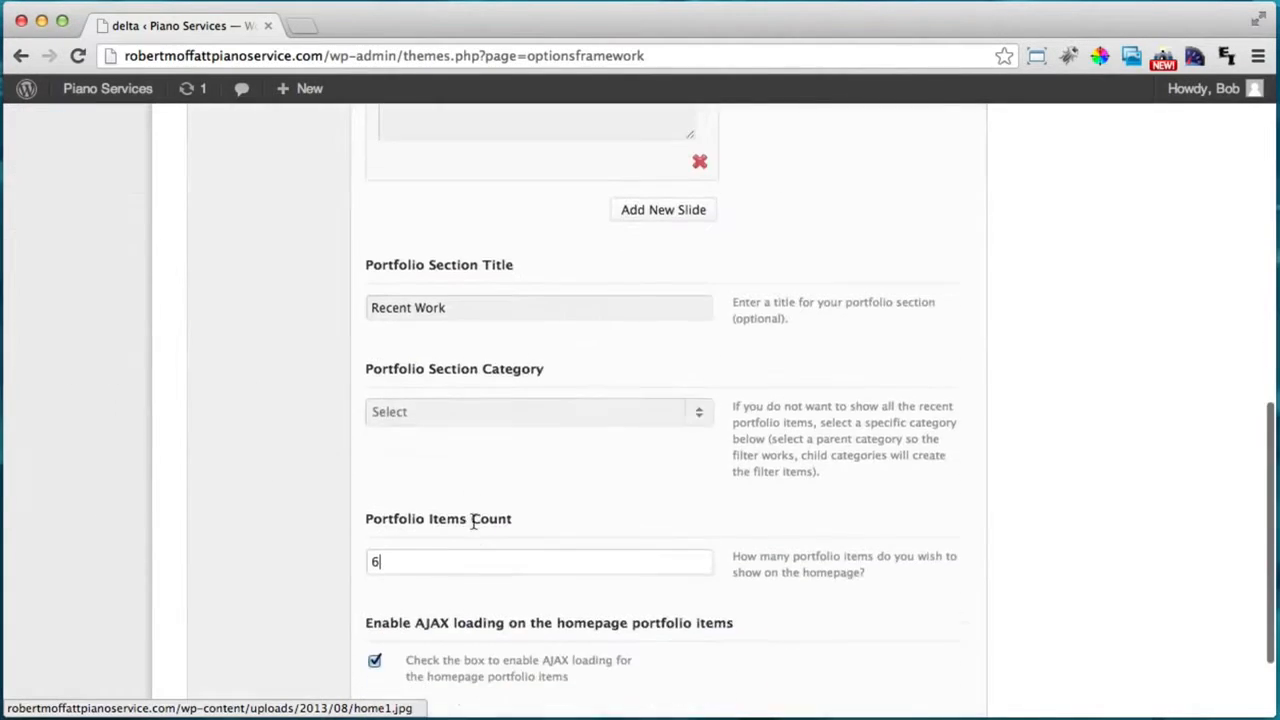
pyautogui.click(930, 615)
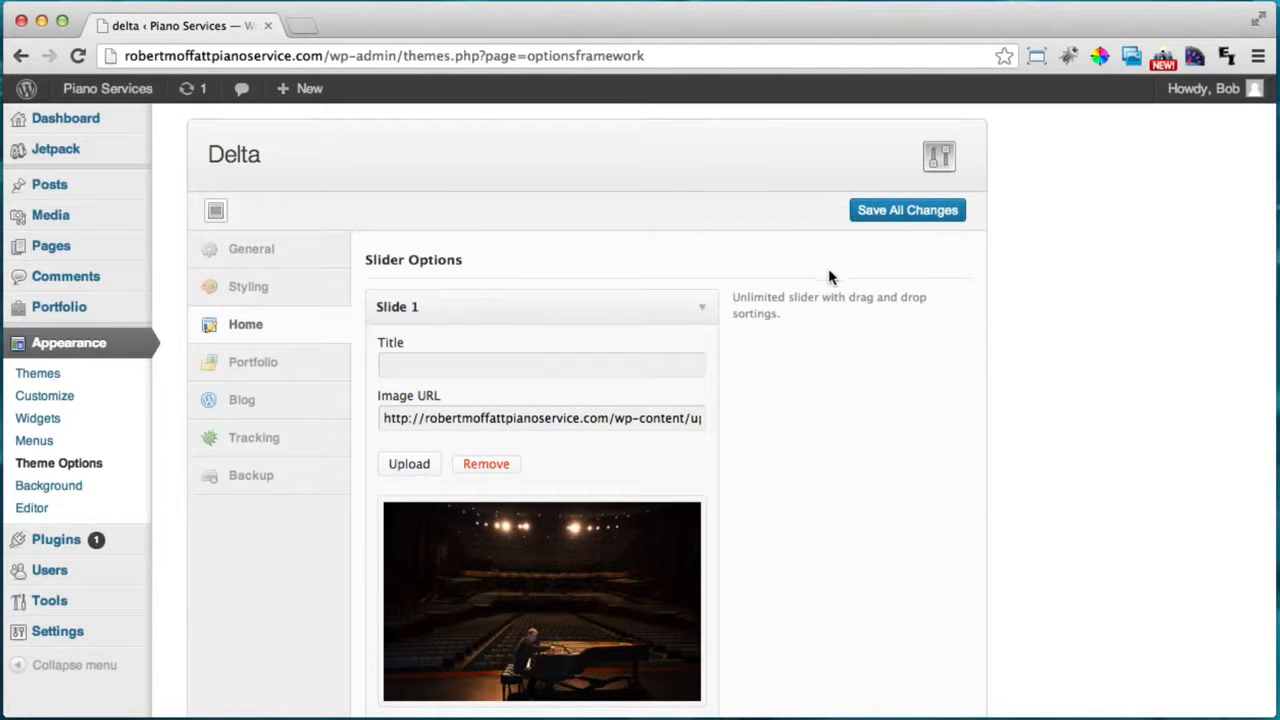
# - Open the live homepage and scroll through it to check the concert-hall slide
pyautogui.rightClick(110, 90)
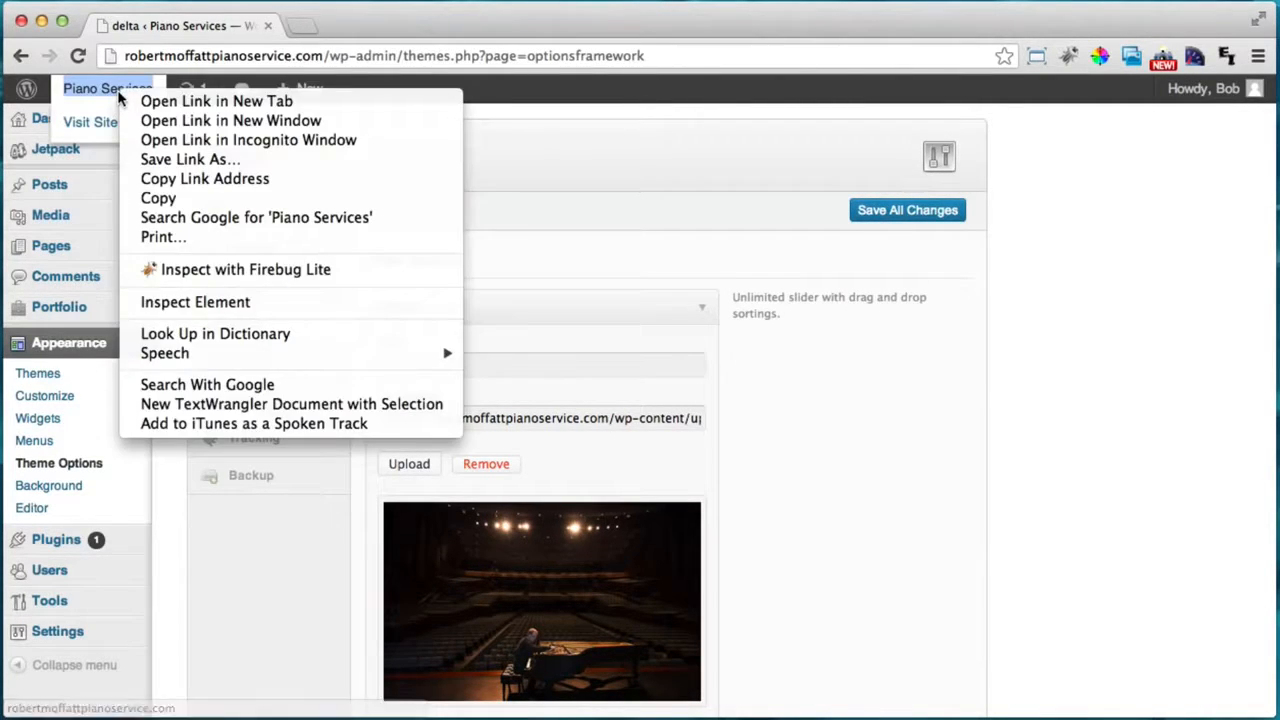
pyautogui.click(115, 92)
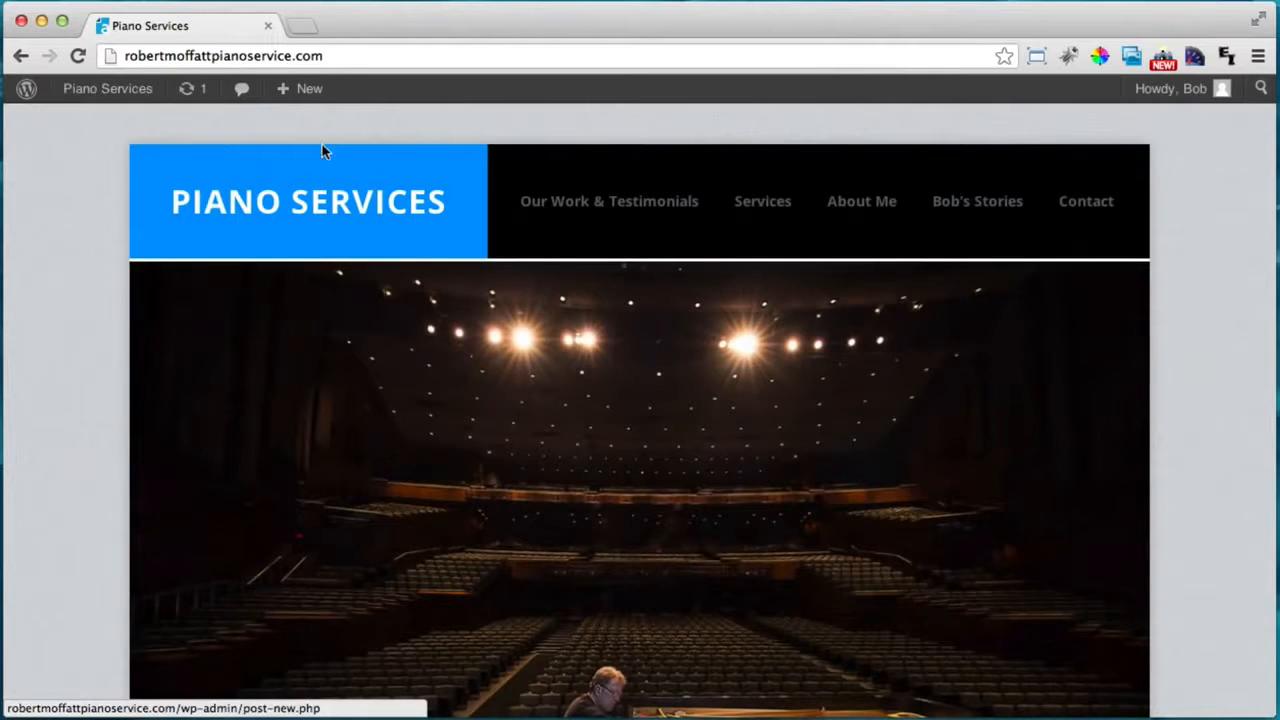
pyautogui.scroll(-2, 560, 385)
pyautogui.scroll(-3, 560, 385)
pyautogui.scroll(5, 557, 380)
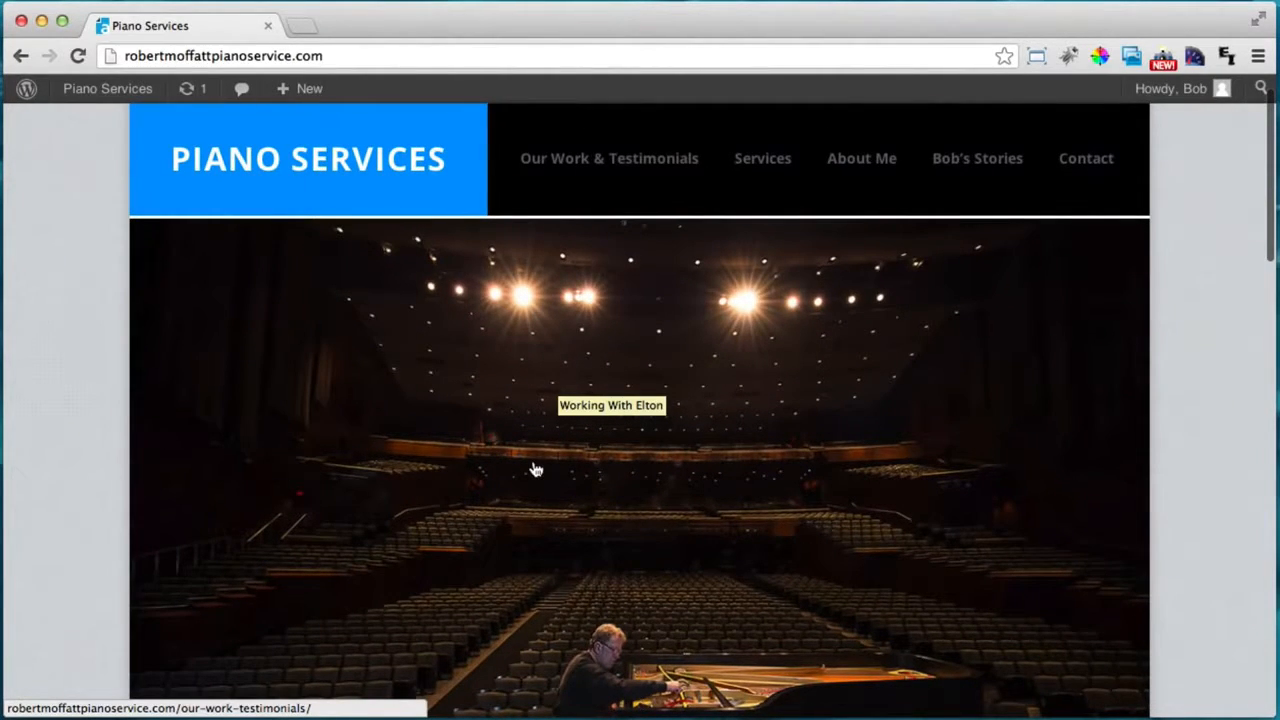
pyautogui.scroll(-15, 535, 469)
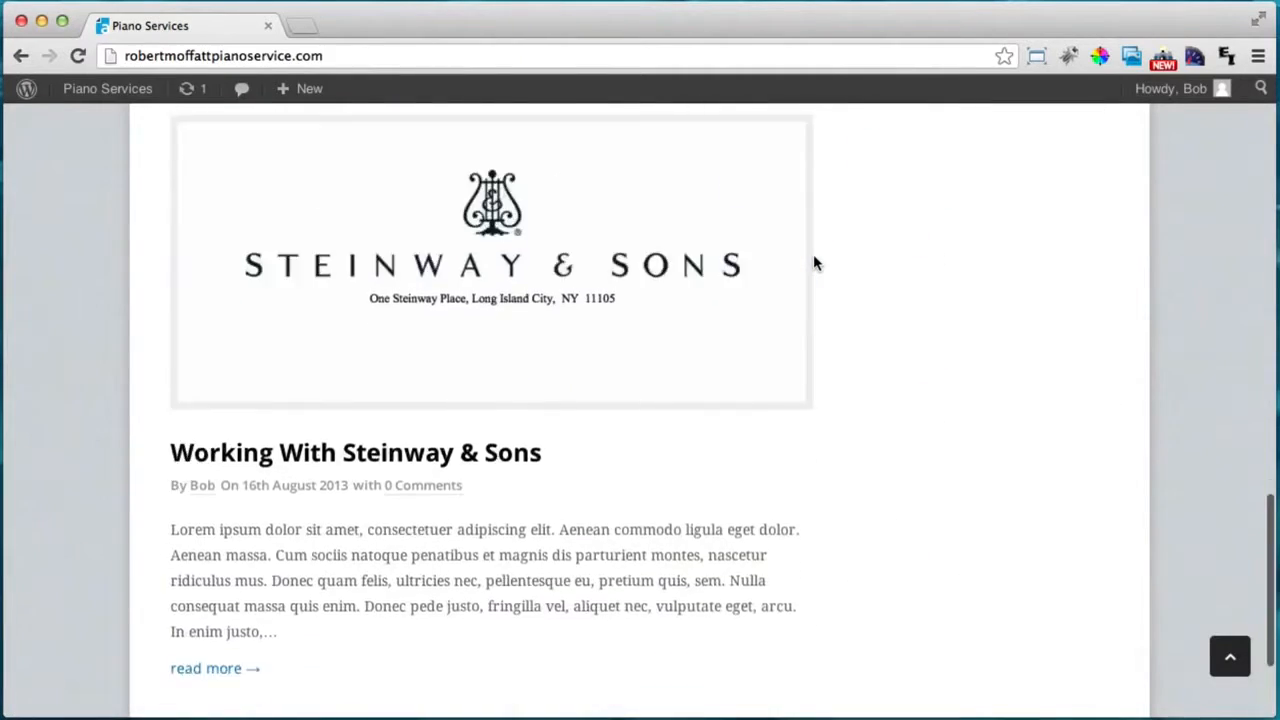
pyautogui.scroll(-3, 813, 262)
pyautogui.scroll(12, 814, 263)
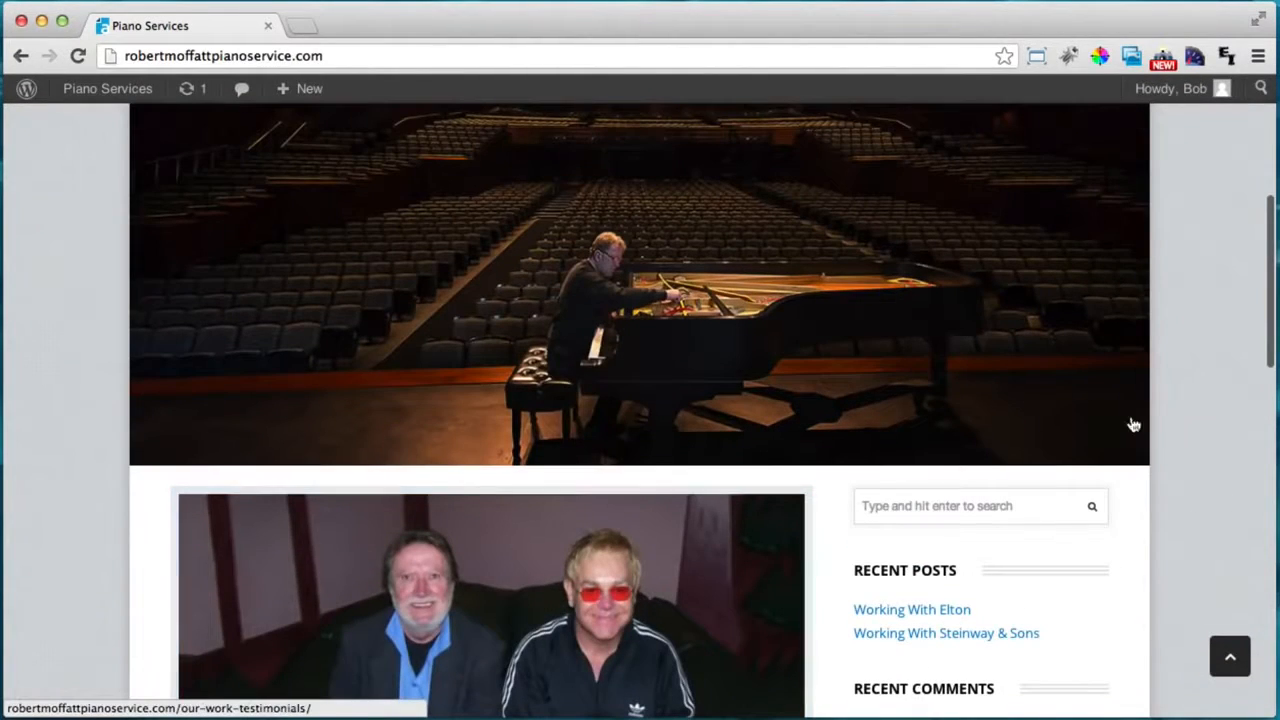
pyautogui.scroll(5, 1108, 424)
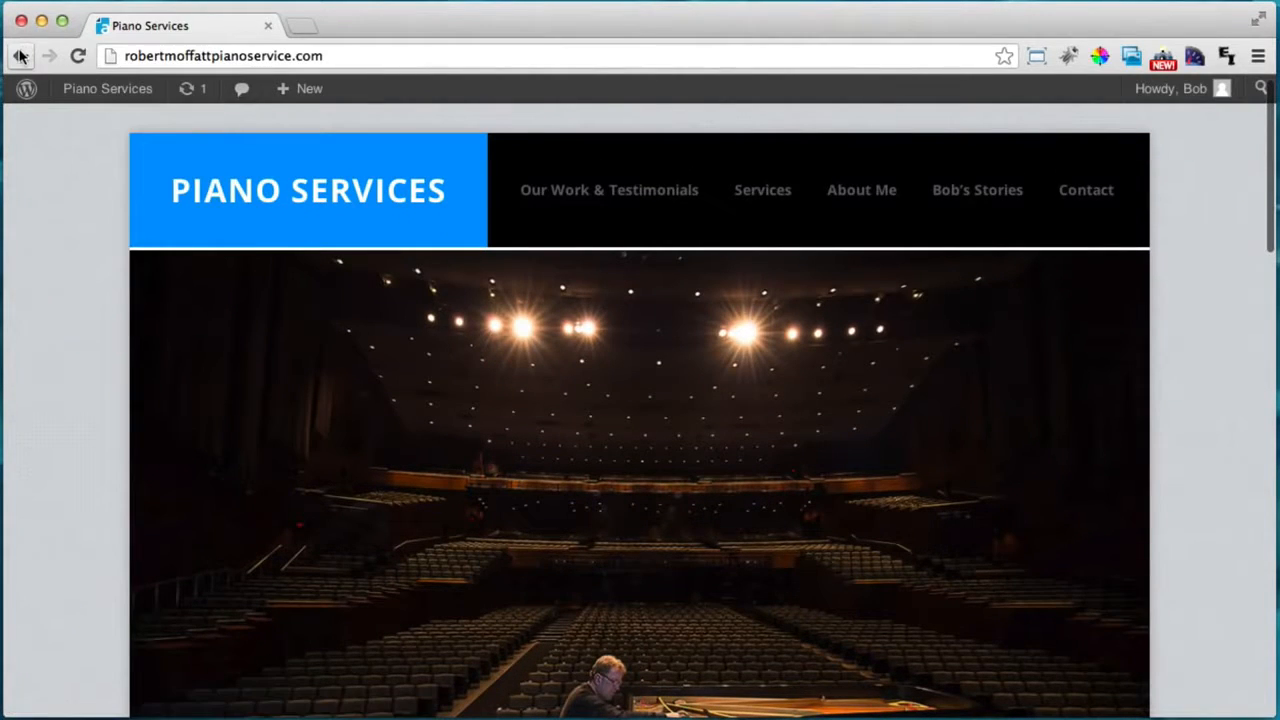
# - Return to the admin and start a new page under Pages > Add New
pyautogui.click(20, 56)
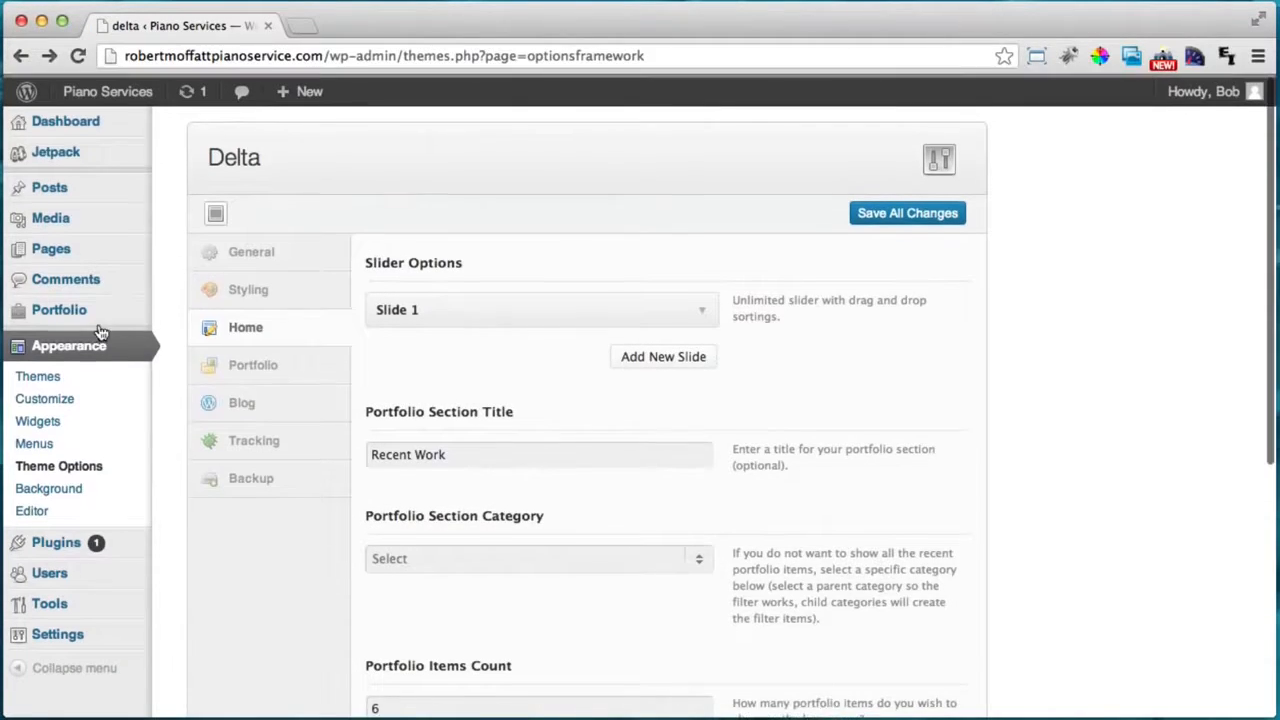
pyautogui.moveTo(57, 250)
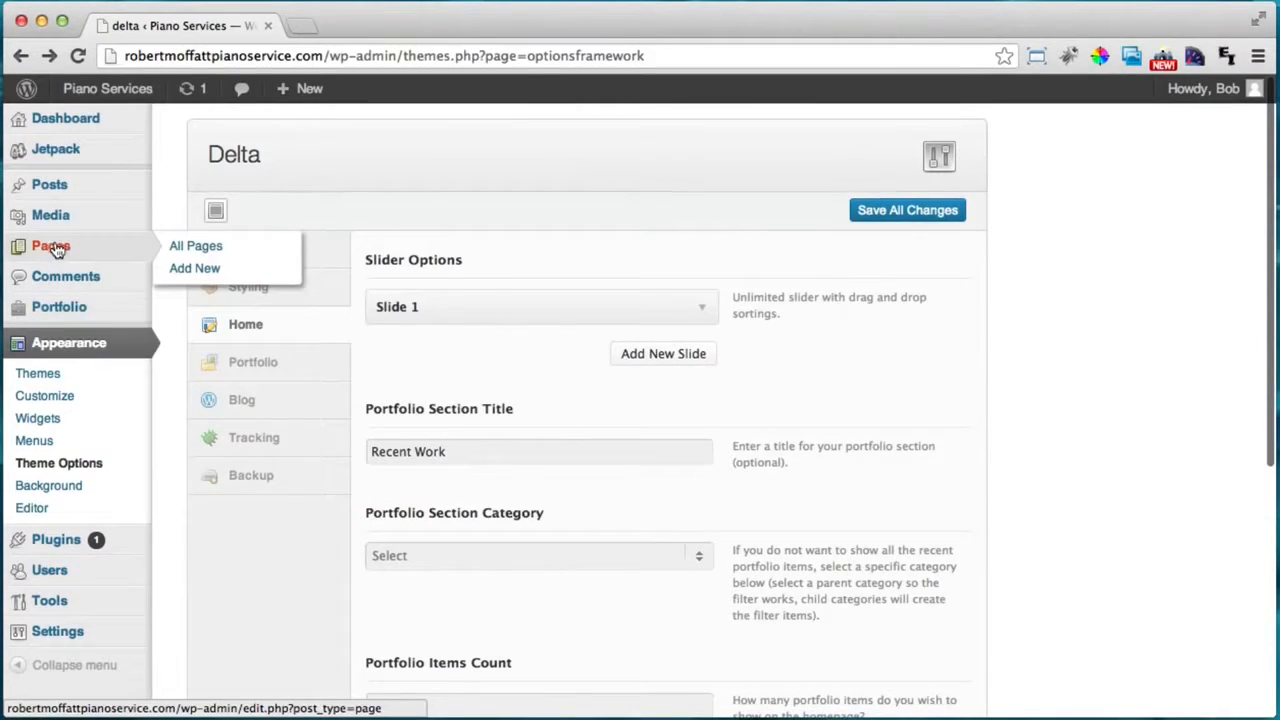
pyautogui.click(205, 276)
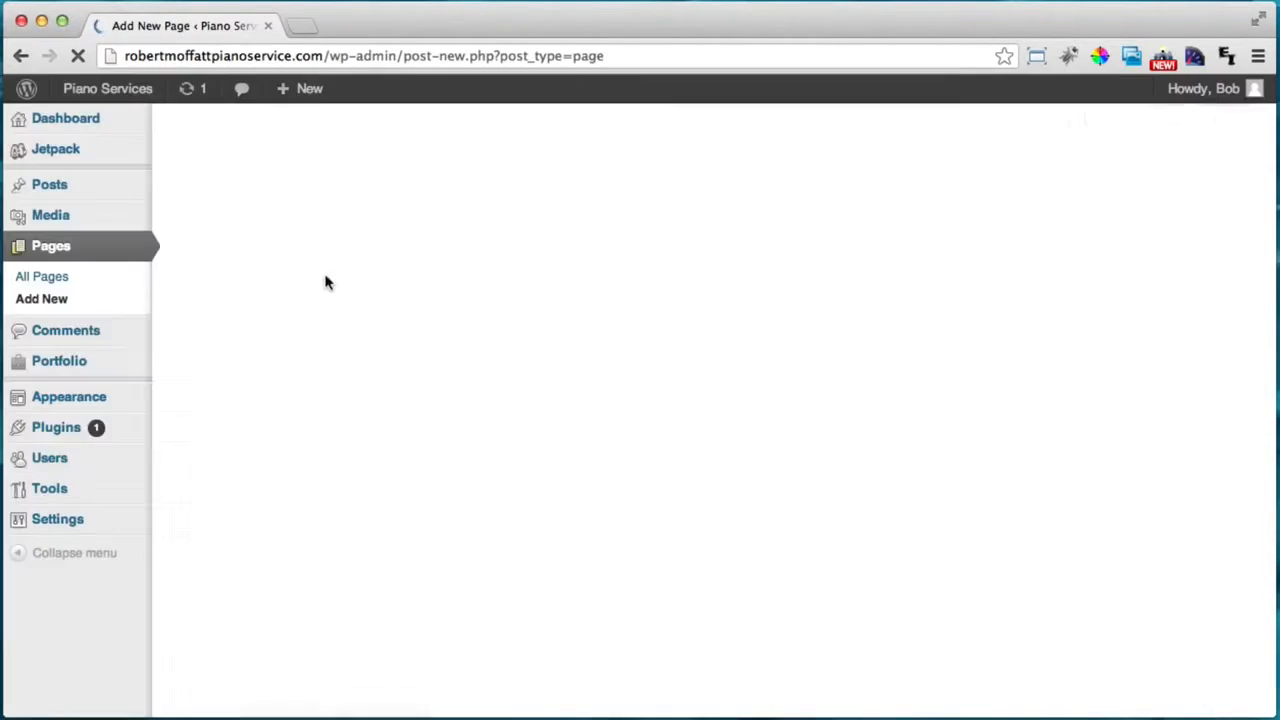
# - Create a page titled Home with the Portfolio - AJAX template and publish it
pyautogui.click(276, 187)
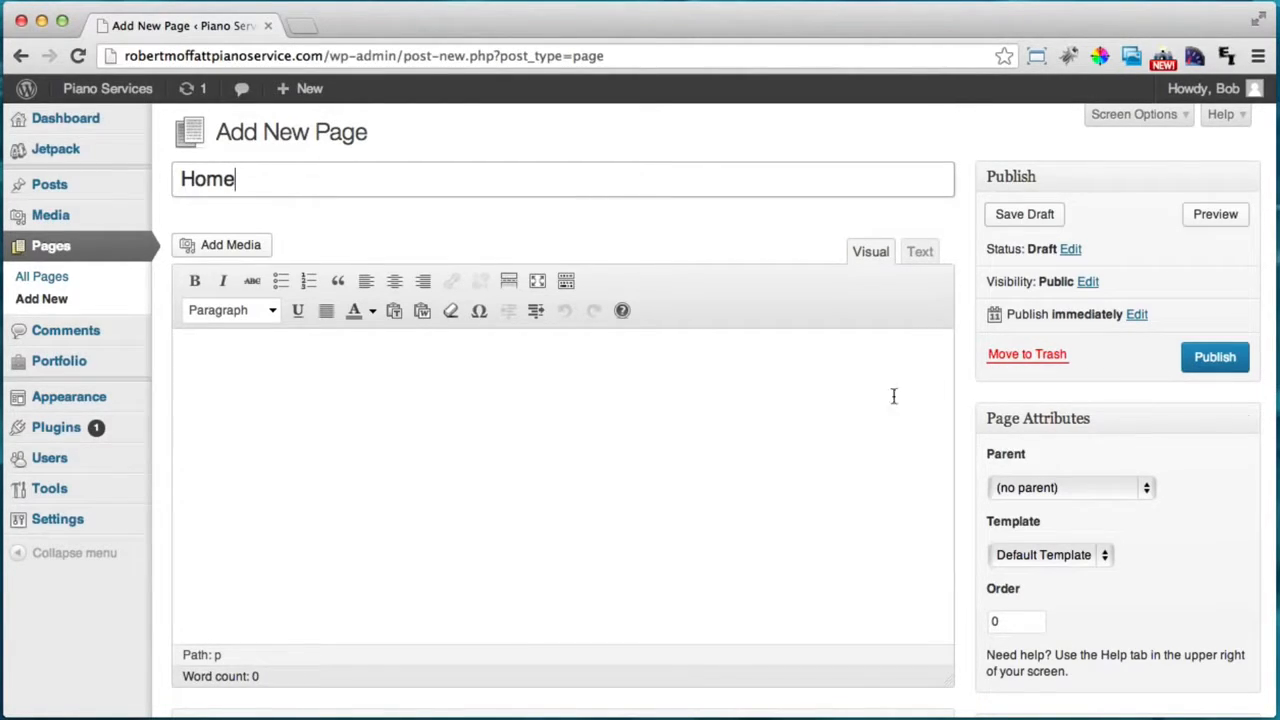
pyautogui.click(1038, 555)
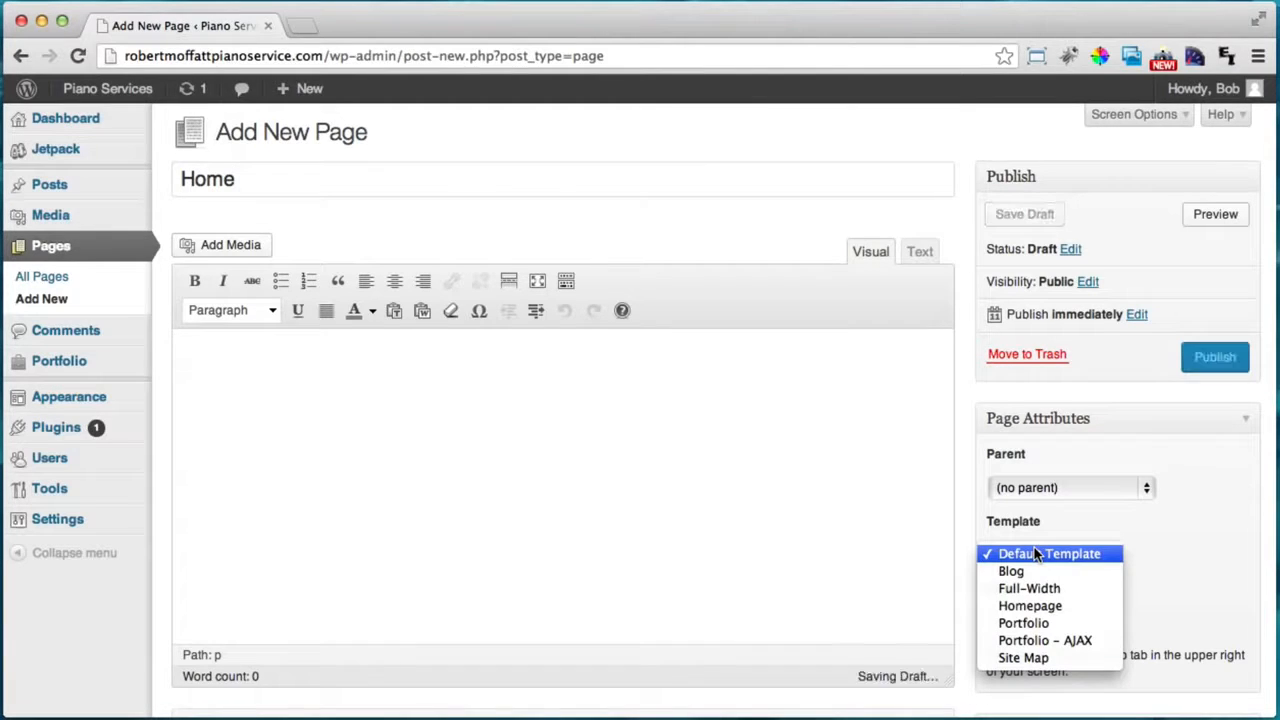
pyautogui.click(1043, 644)
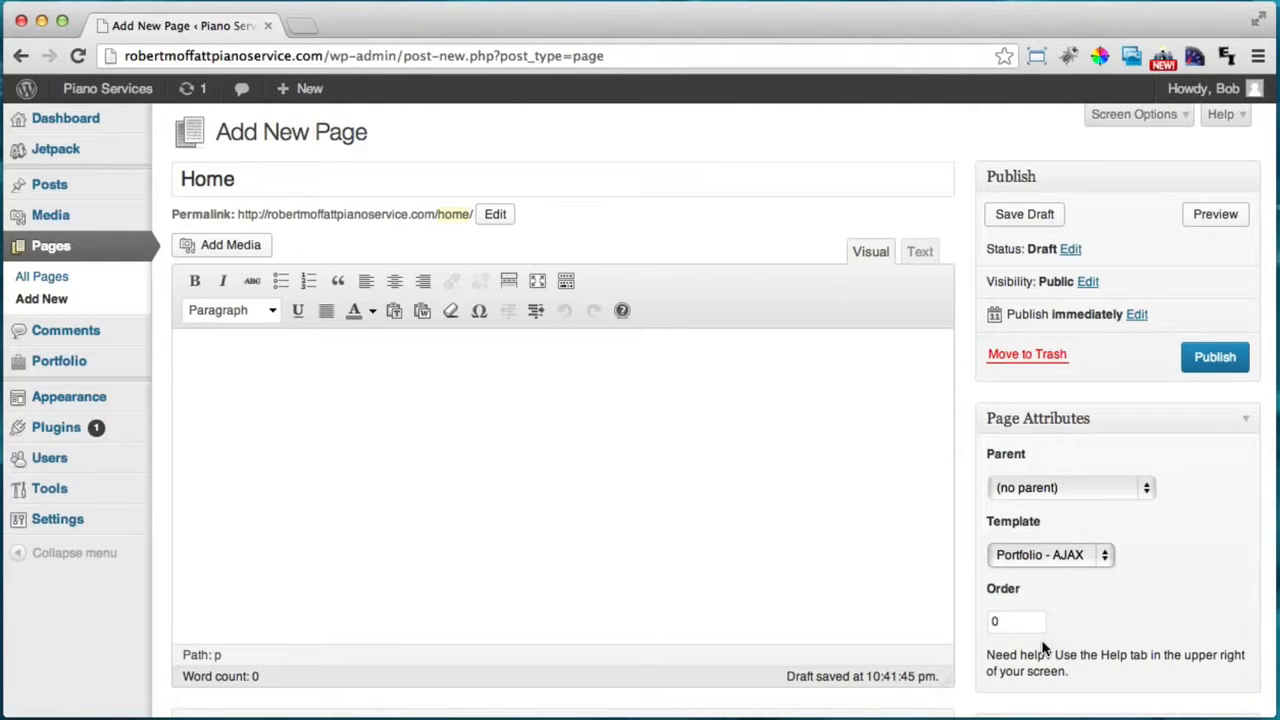
pyautogui.scroll(-5, 1043, 648)
pyautogui.scroll(5, 1045, 640)
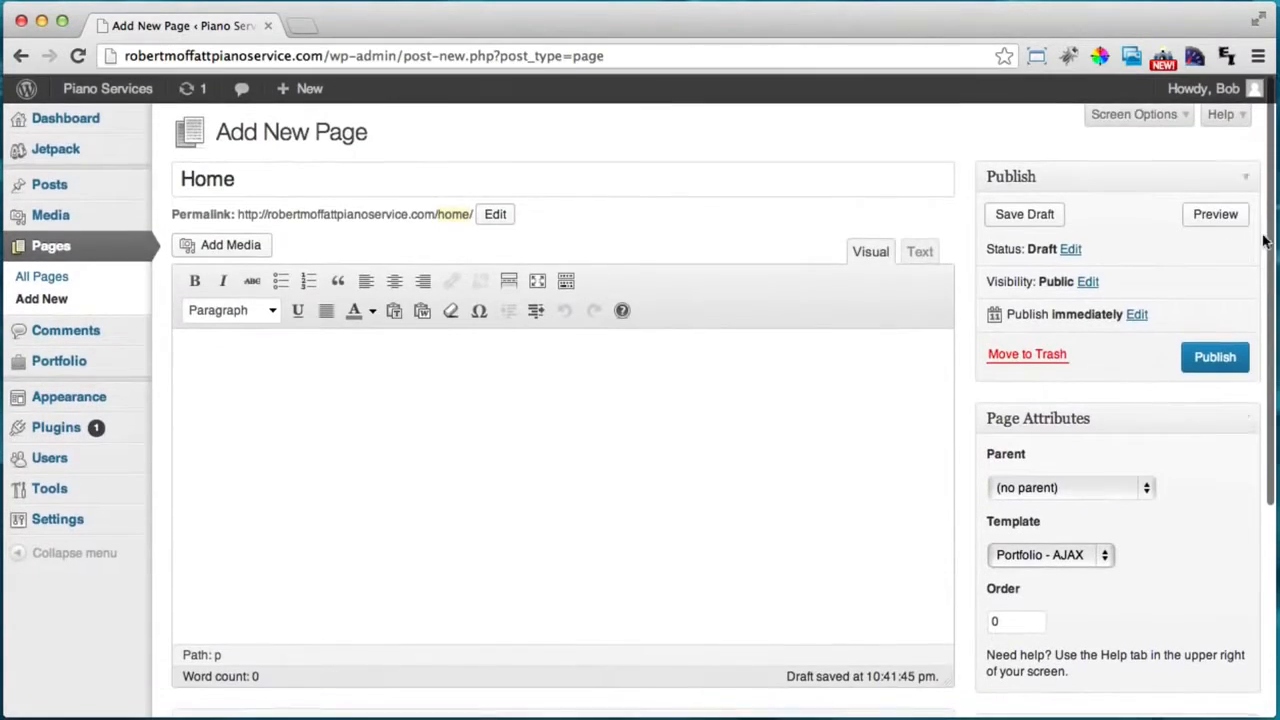
pyautogui.click(1208, 350)
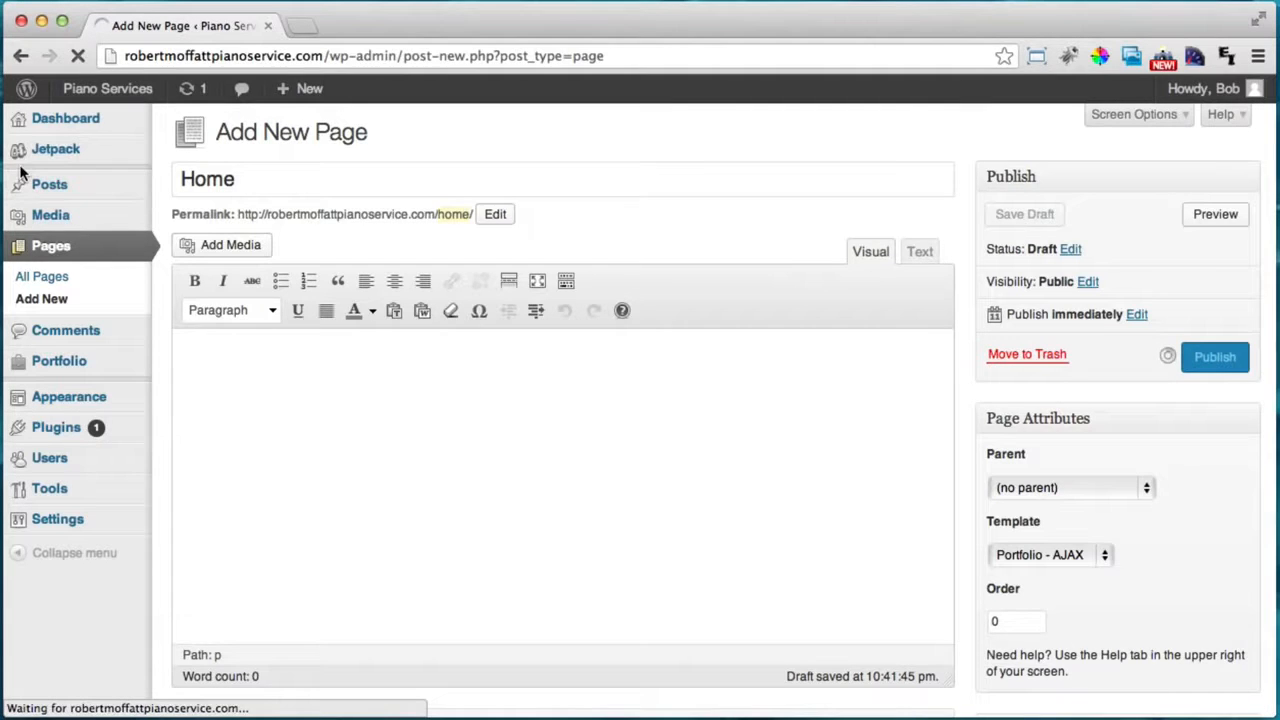
# - View the live site in a new tab, then close it and return to the editor
pyautogui.keyDown('super'); pyautogui.click(106, 90); pyautogui.keyUp('super')
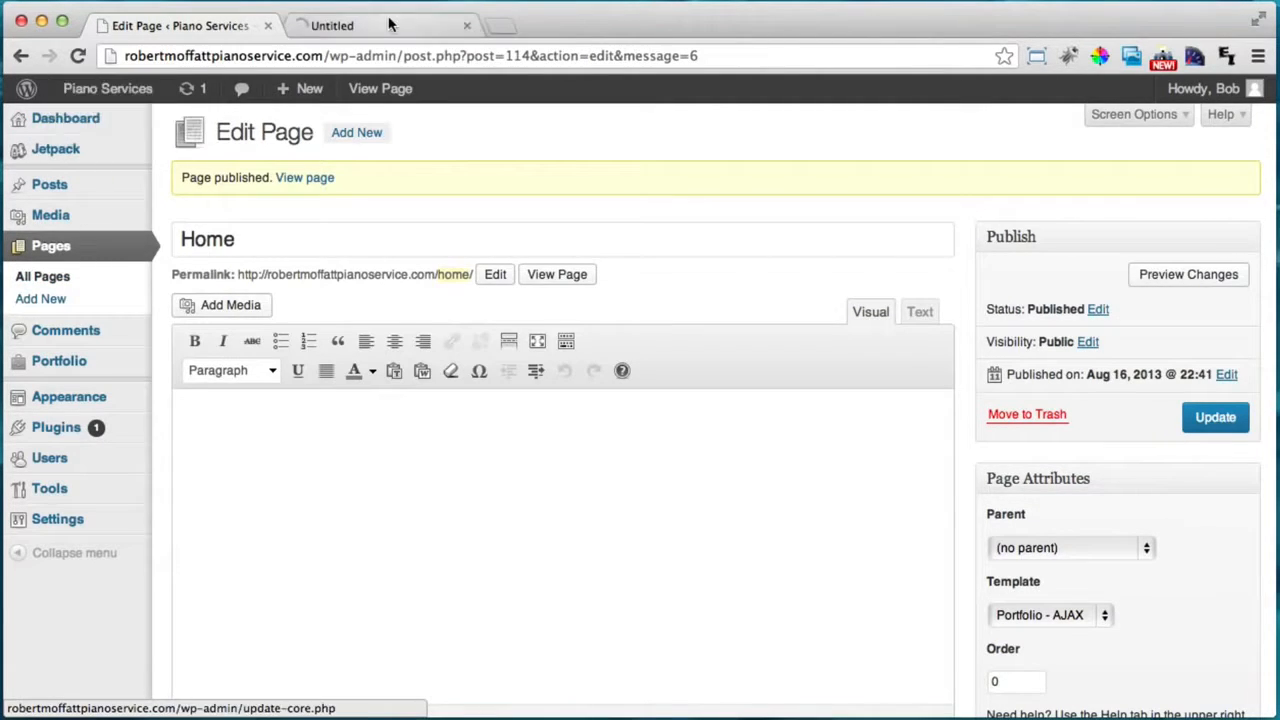
pyautogui.click(390, 24)
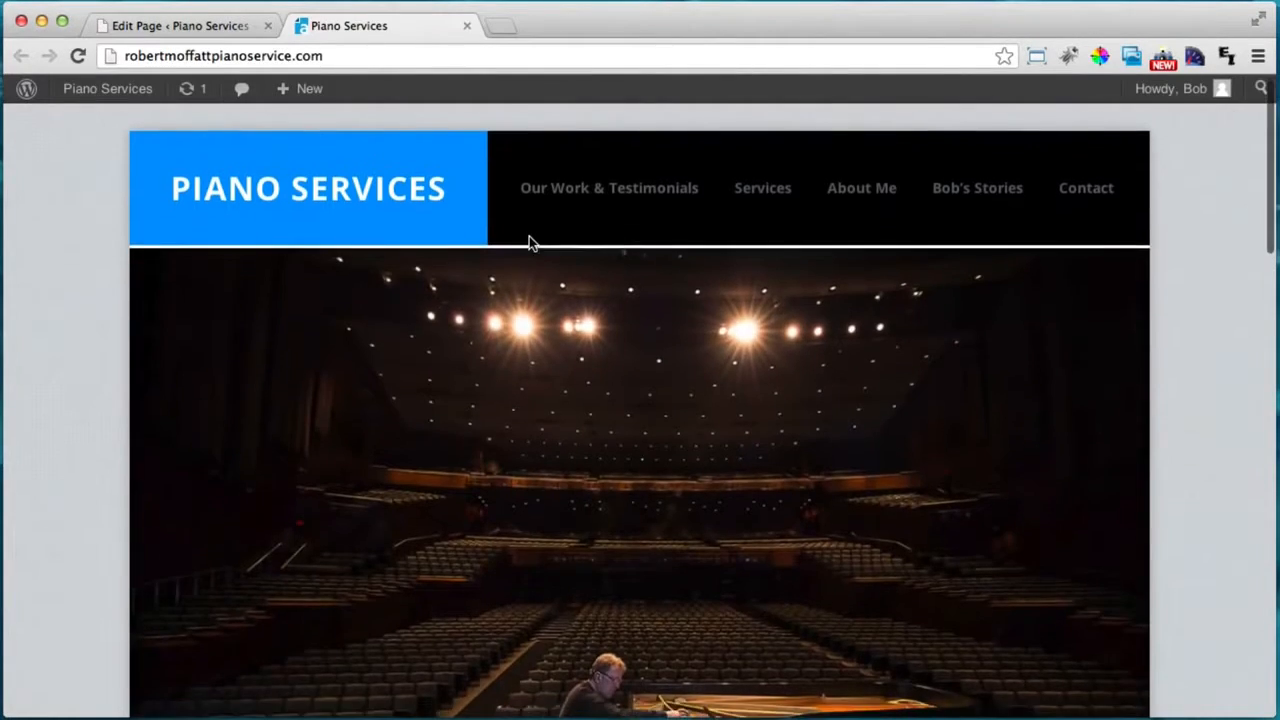
pyautogui.click(198, 27)
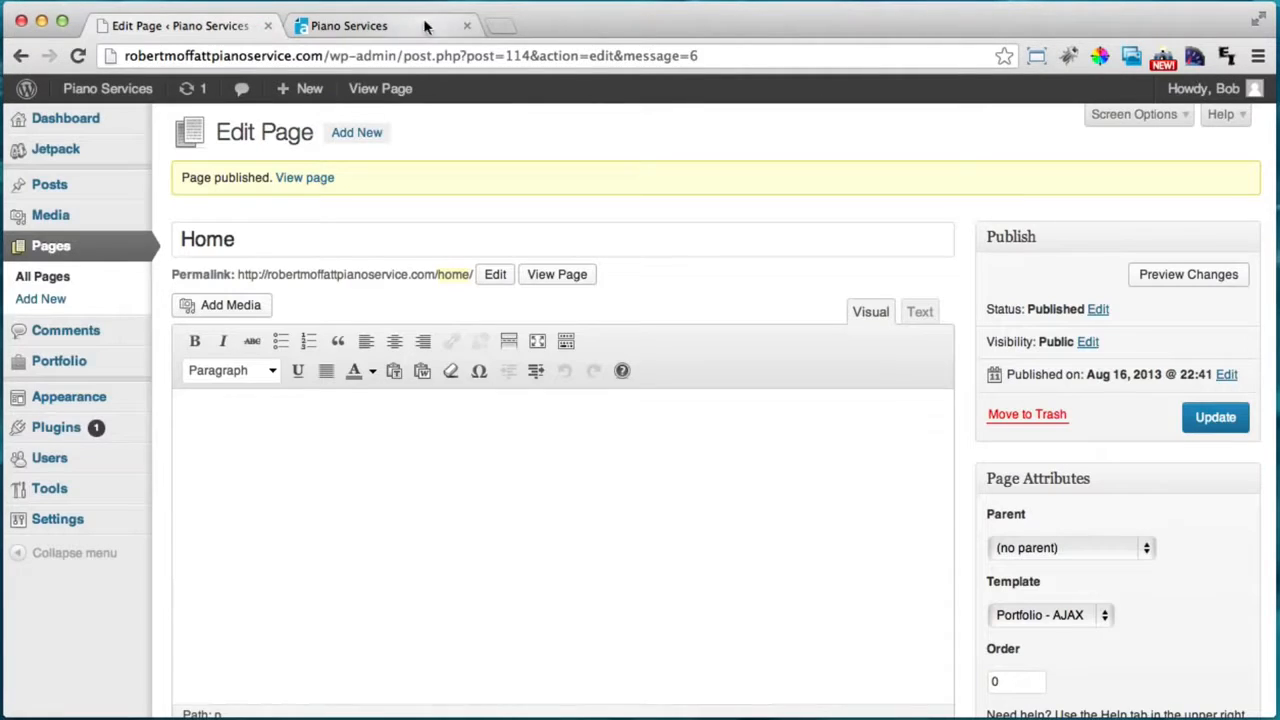
pyautogui.click(466, 26)
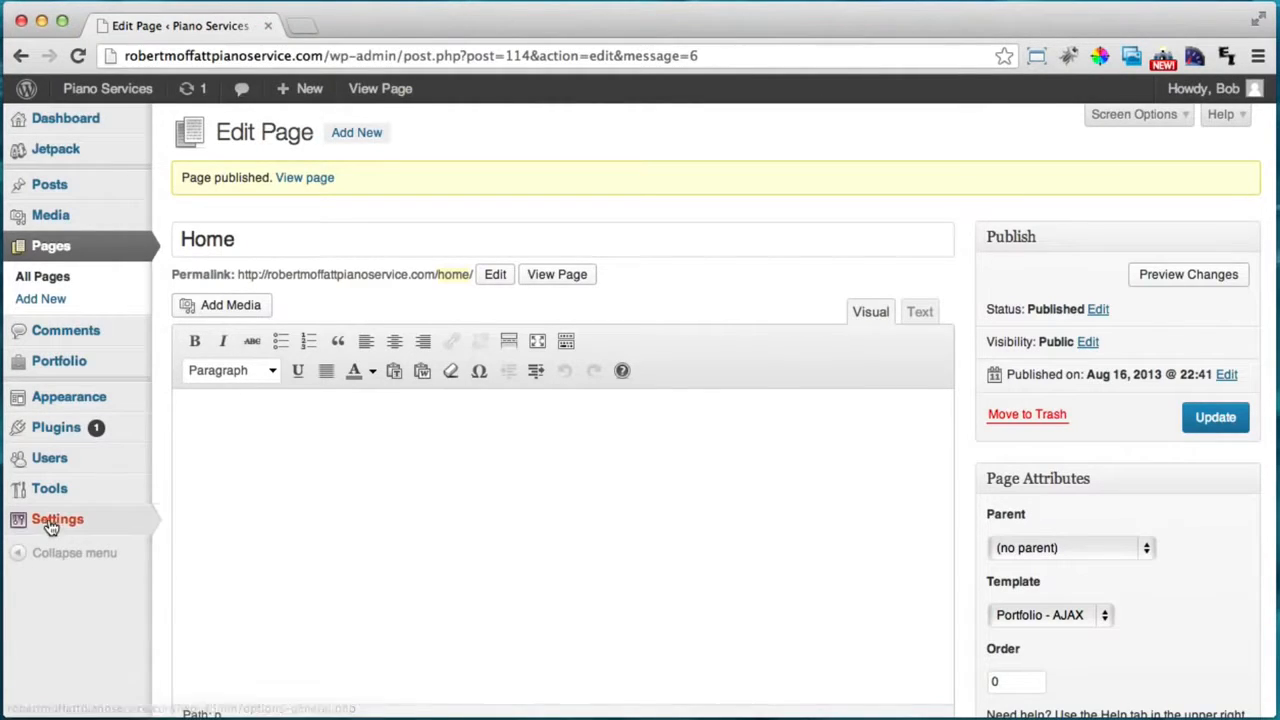
# - Make Home the static front page and Bob's Stories the posts page, save, then view the site
pyautogui.moveTo(60, 519)
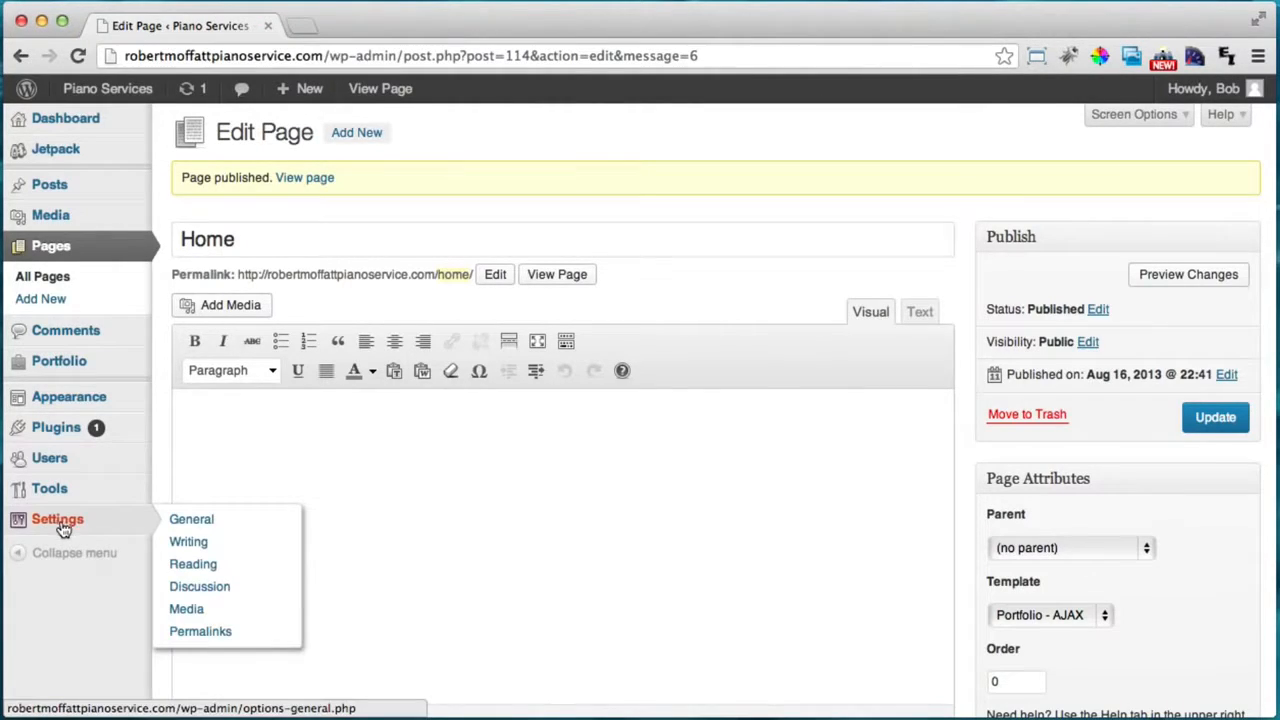
pyautogui.click(198, 575)
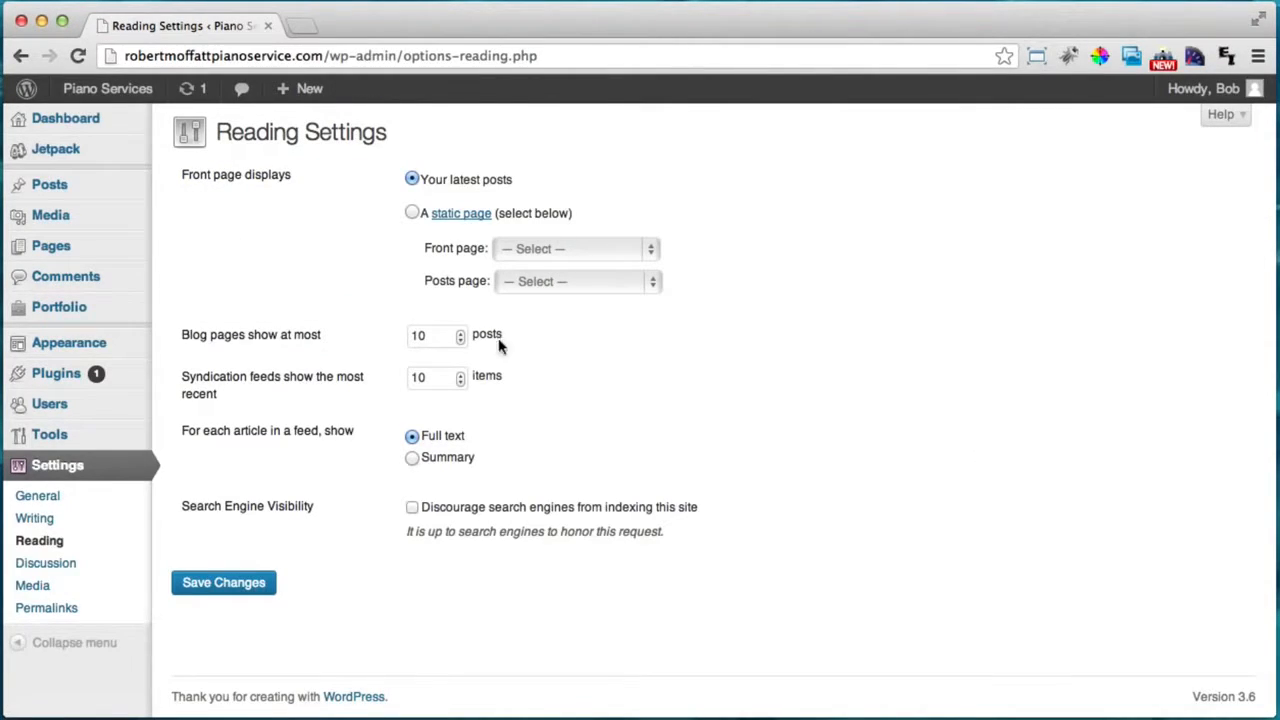
pyautogui.click(411, 213)
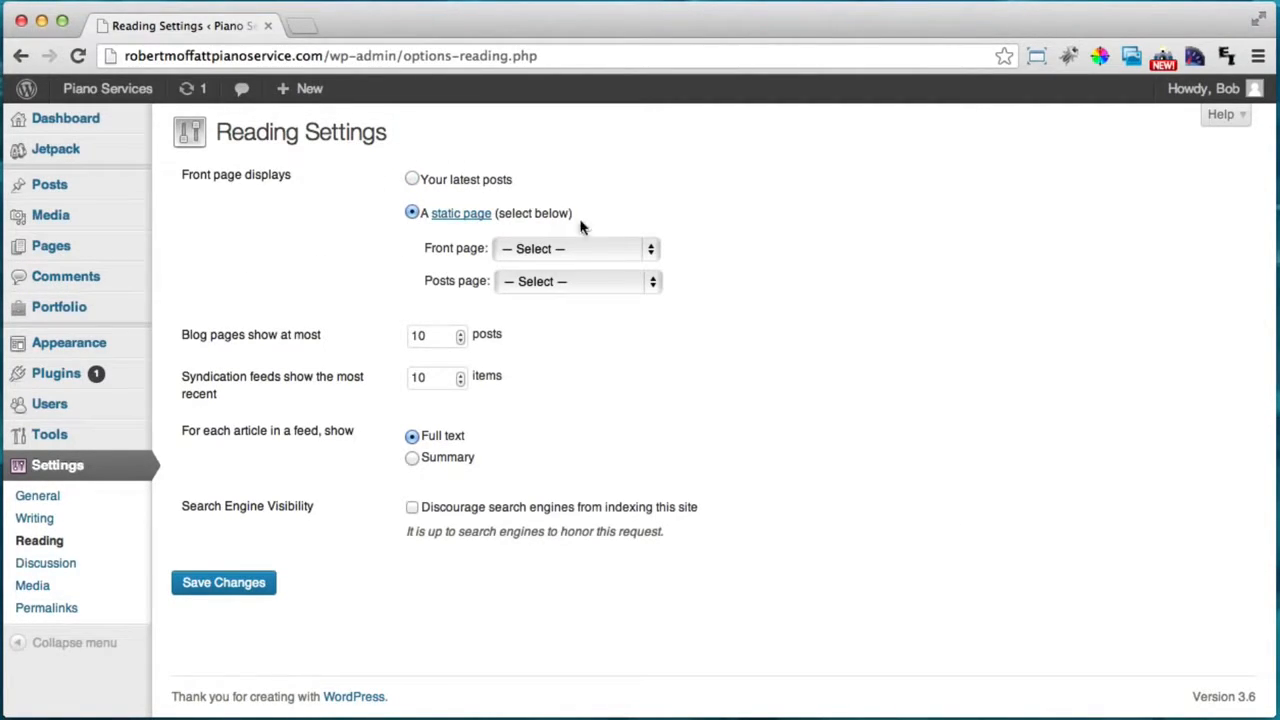
pyautogui.click(510, 251)
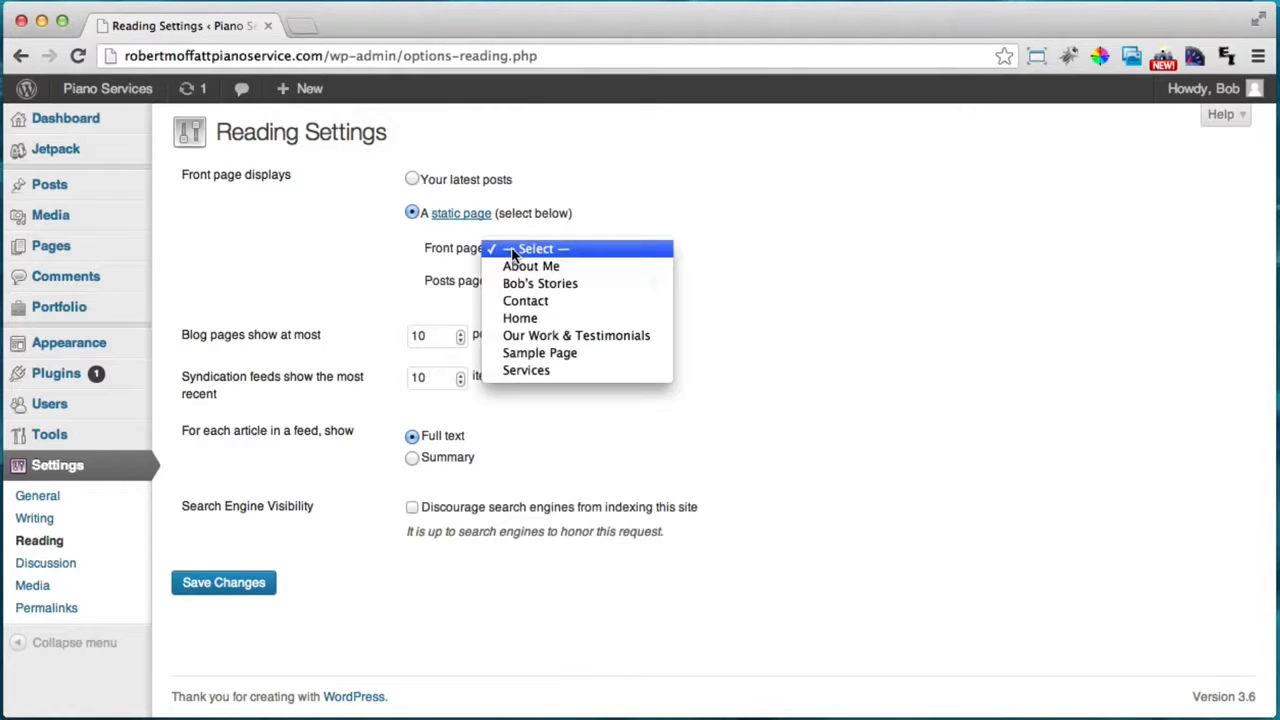
pyautogui.click(533, 320)
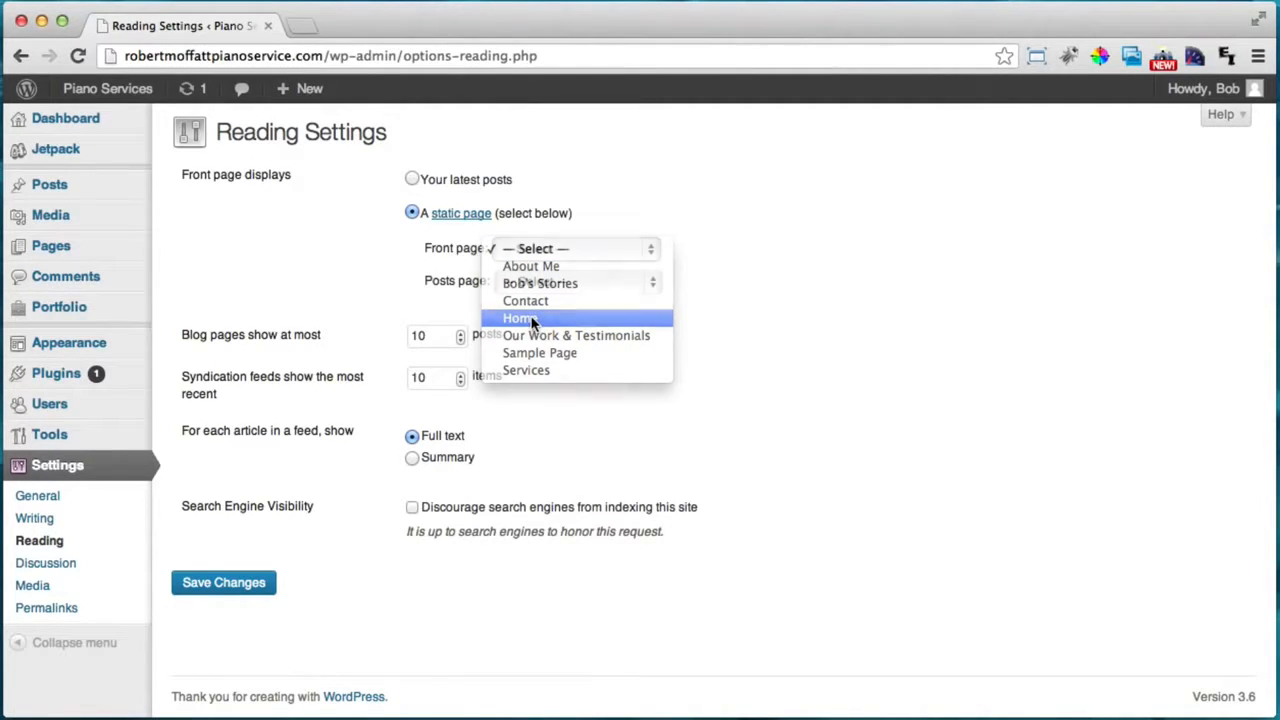
pyautogui.click(517, 281)
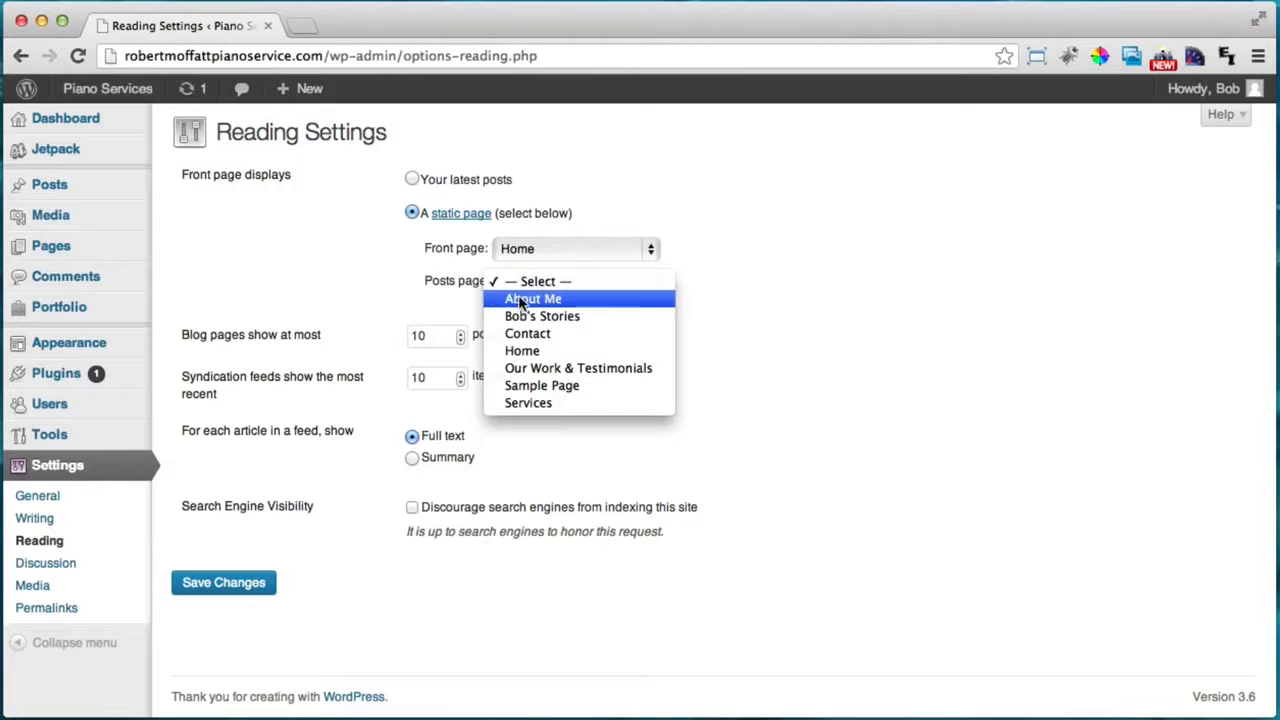
pyautogui.click(533, 318)
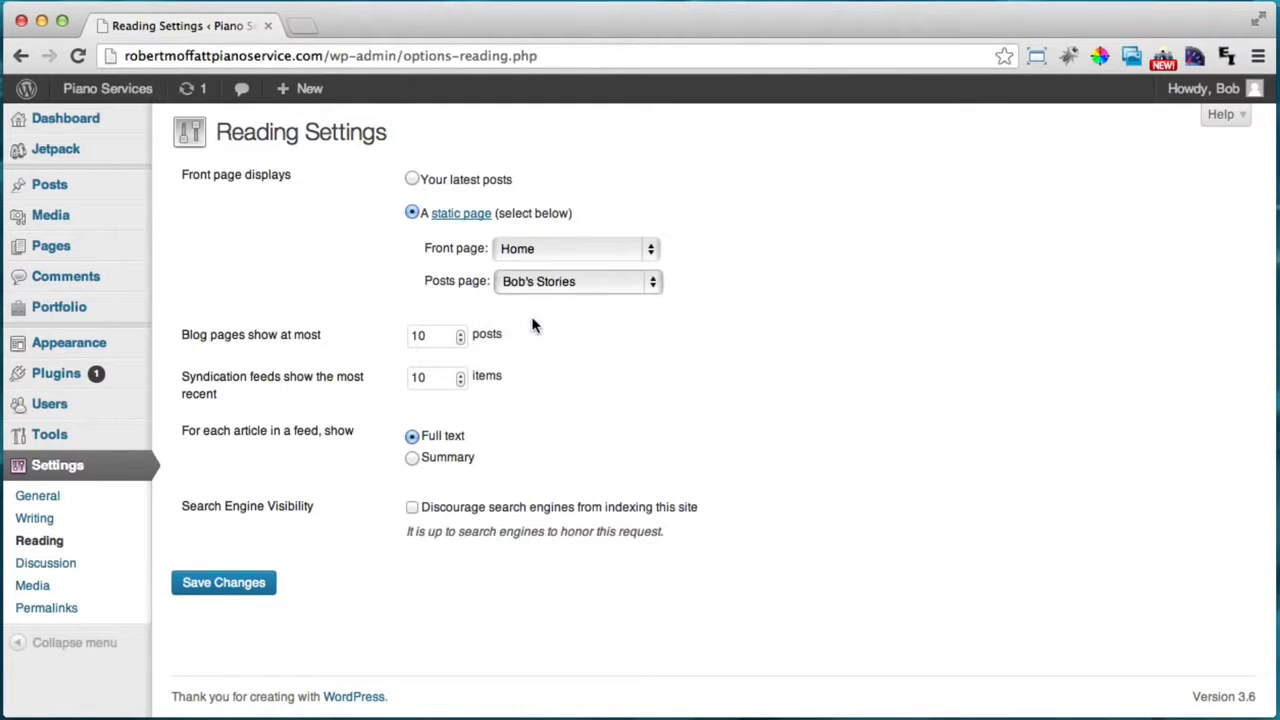
pyautogui.click(240, 594)
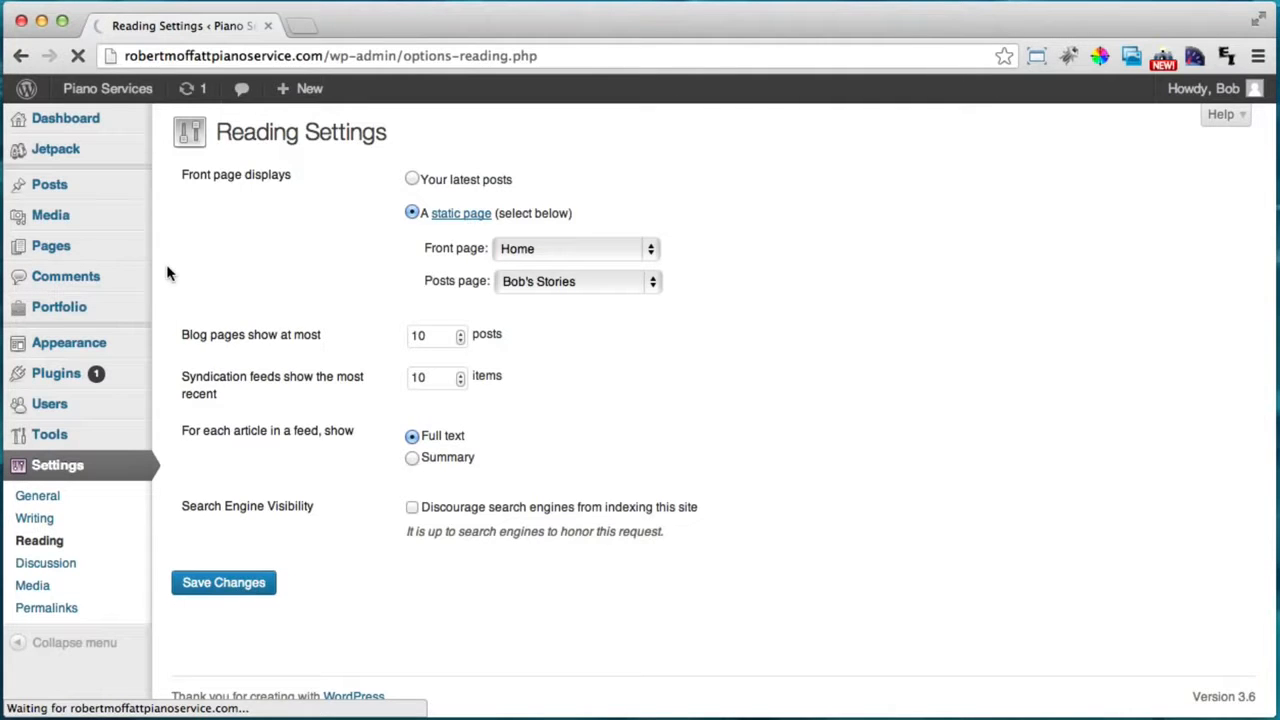
pyautogui.keyDown('super'); pyautogui.click(118, 91); pyautogui.keyUp('super')
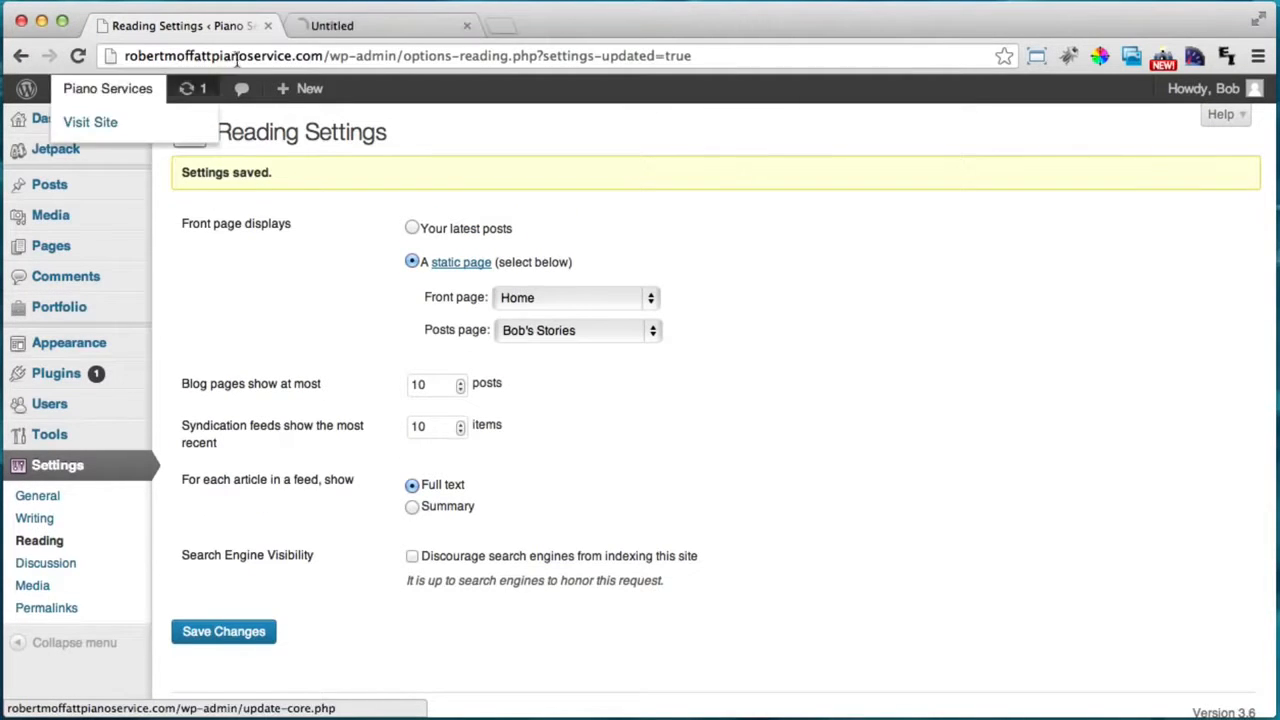
pyautogui.click(370, 25)
# - Scroll through the live site to check the new static front page
pyautogui.scroll(-10, 300, 380)
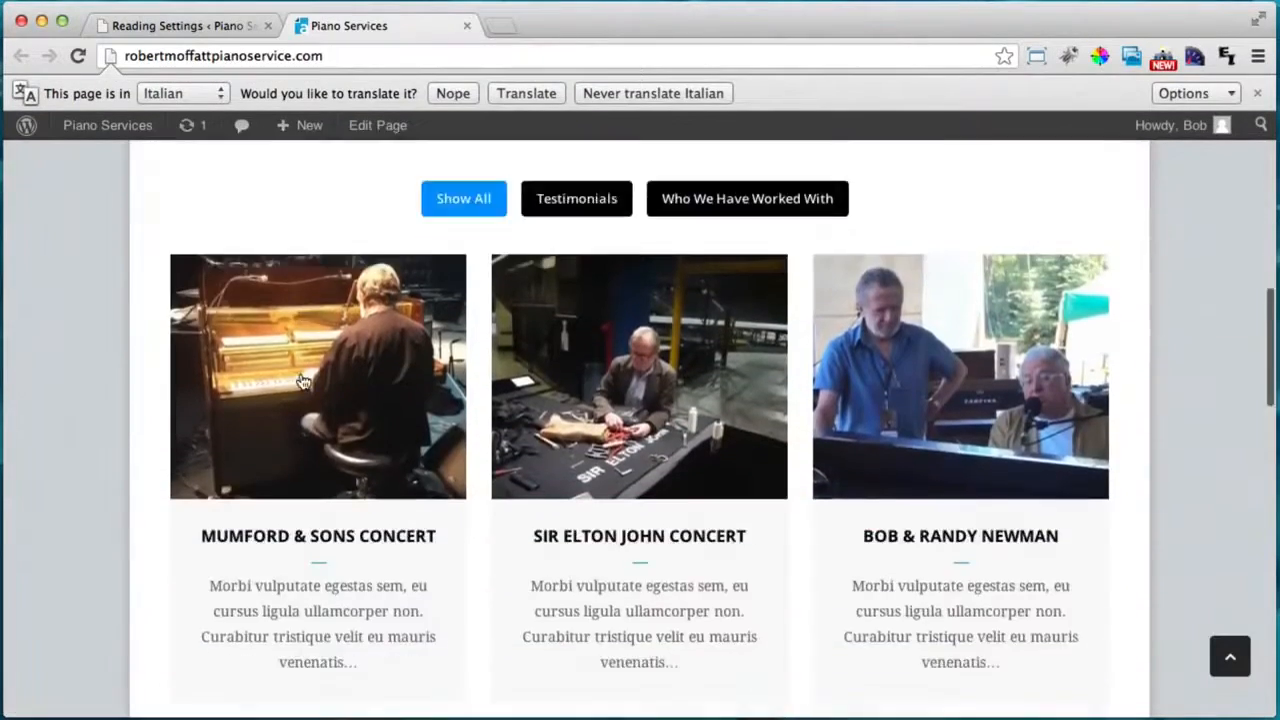
pyautogui.scroll(-15, 303, 381)
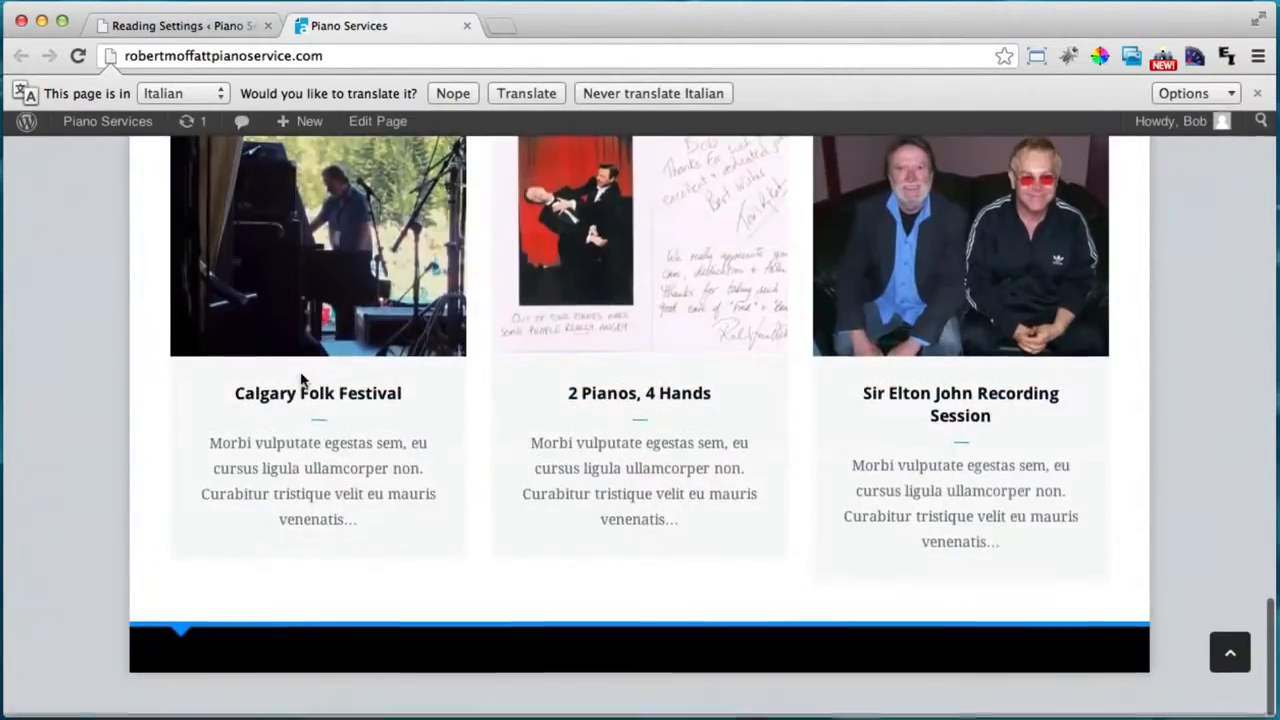
pyautogui.scroll(20, 303, 381)
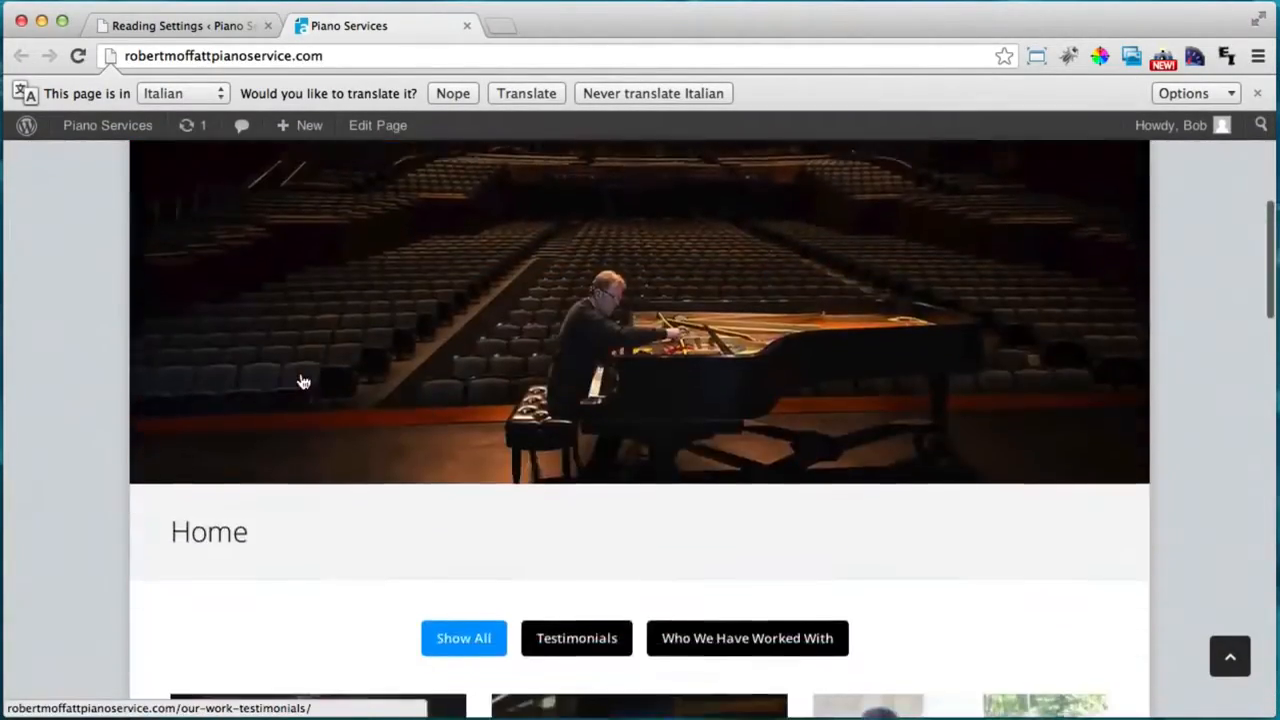
pyautogui.scroll(-5, 303, 381)
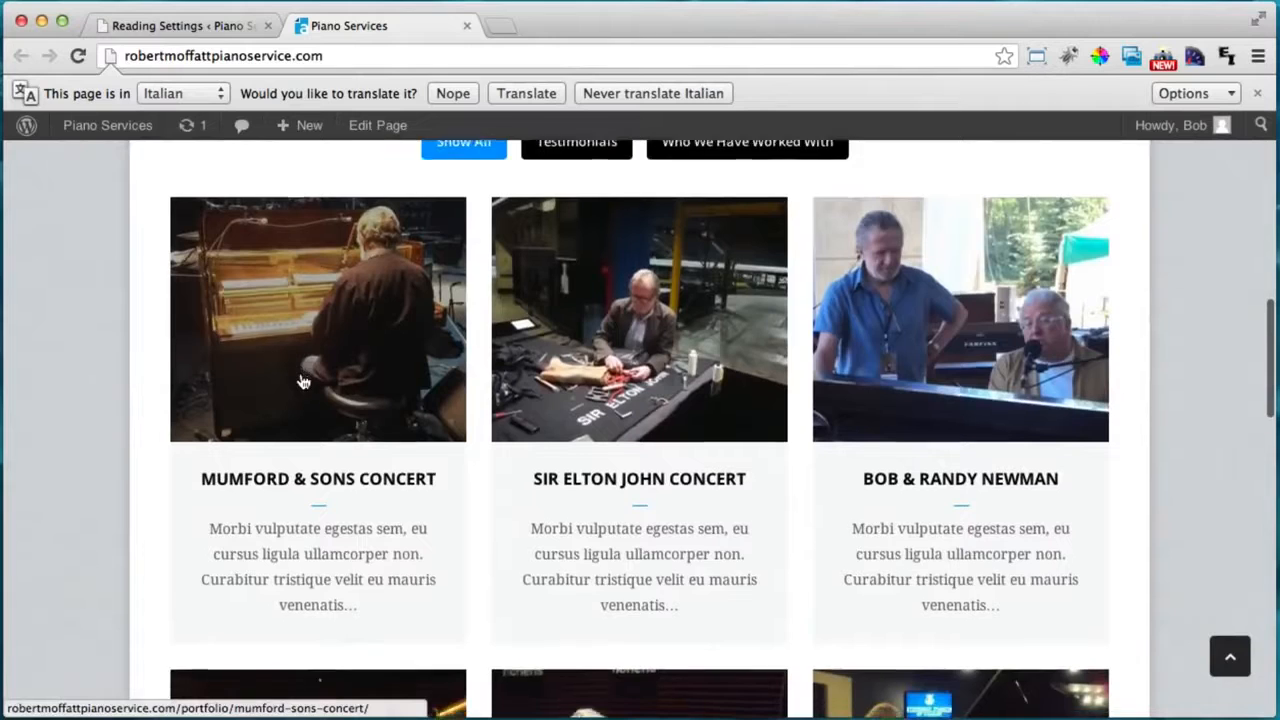
pyautogui.scroll(-3, 303, 381)
pyautogui.scroll(10, 300, 377)
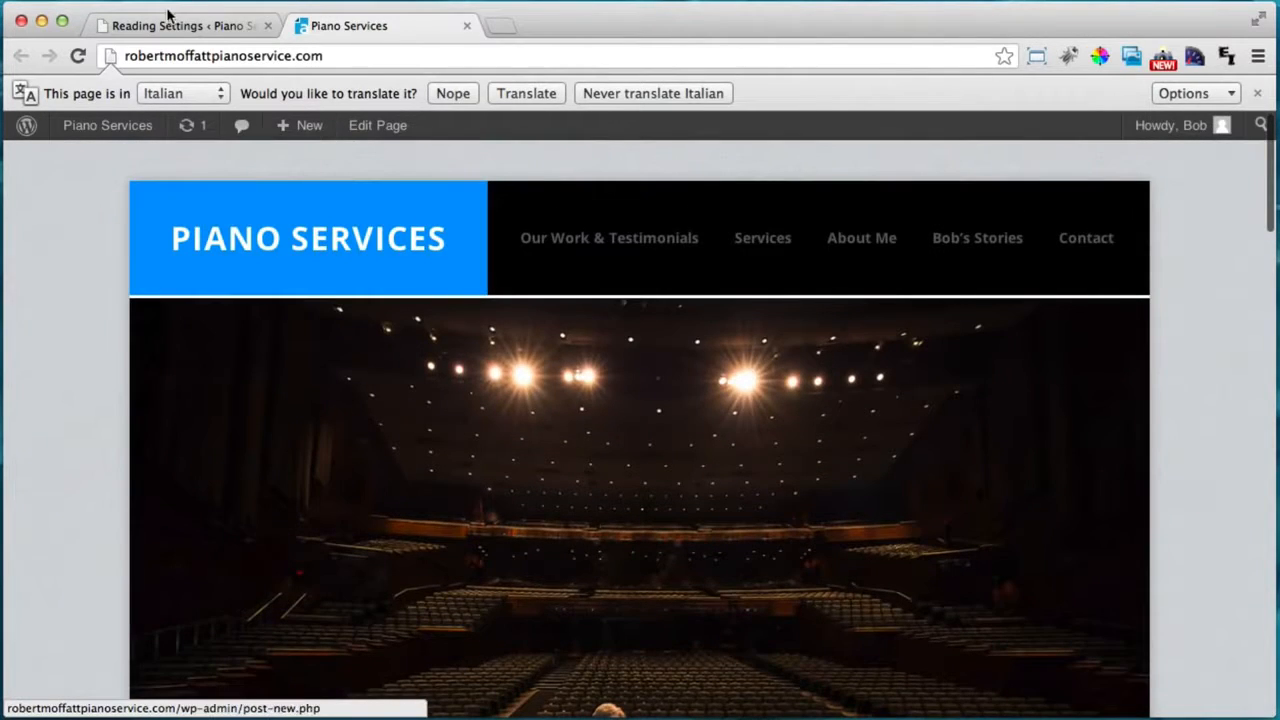
# - Switch the Home page's template to Homepage, update it, and reload the live site
pyautogui.click(168, 24)
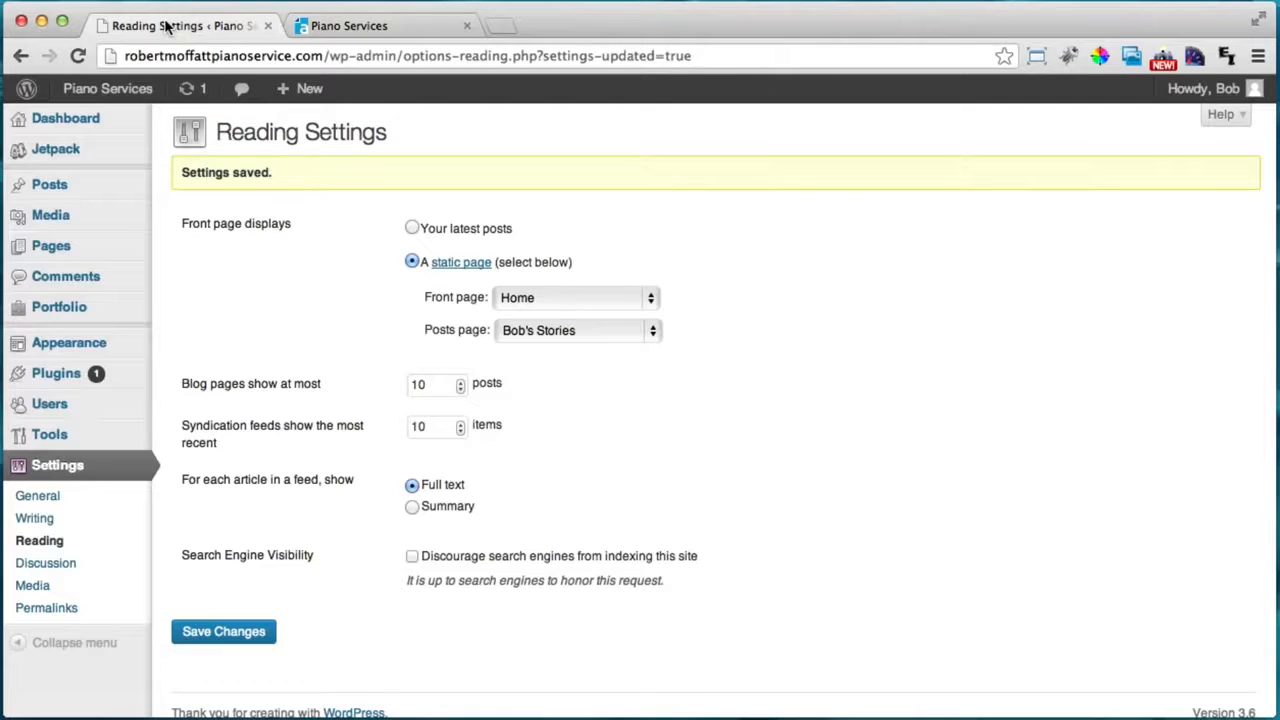
pyautogui.click(57, 257)
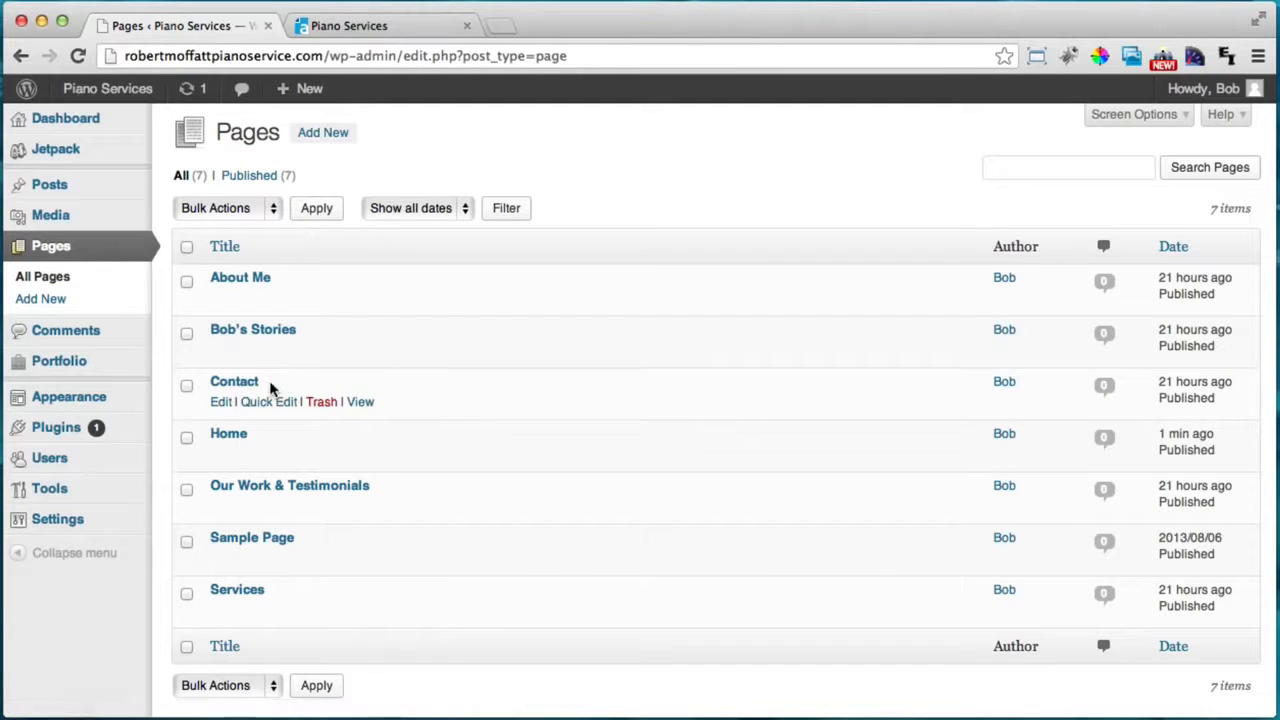
pyautogui.click(229, 436)
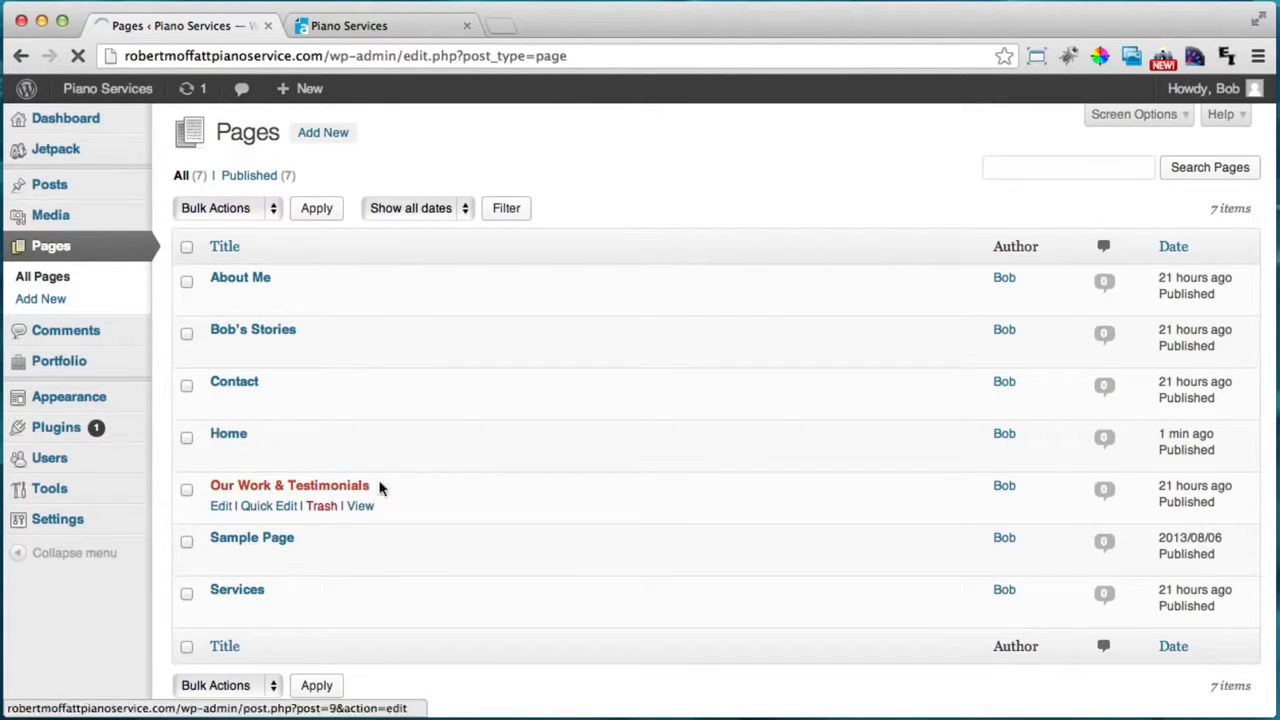
pyautogui.scroll(-1, 715, 447)
pyautogui.scroll(-1, 721, 450)
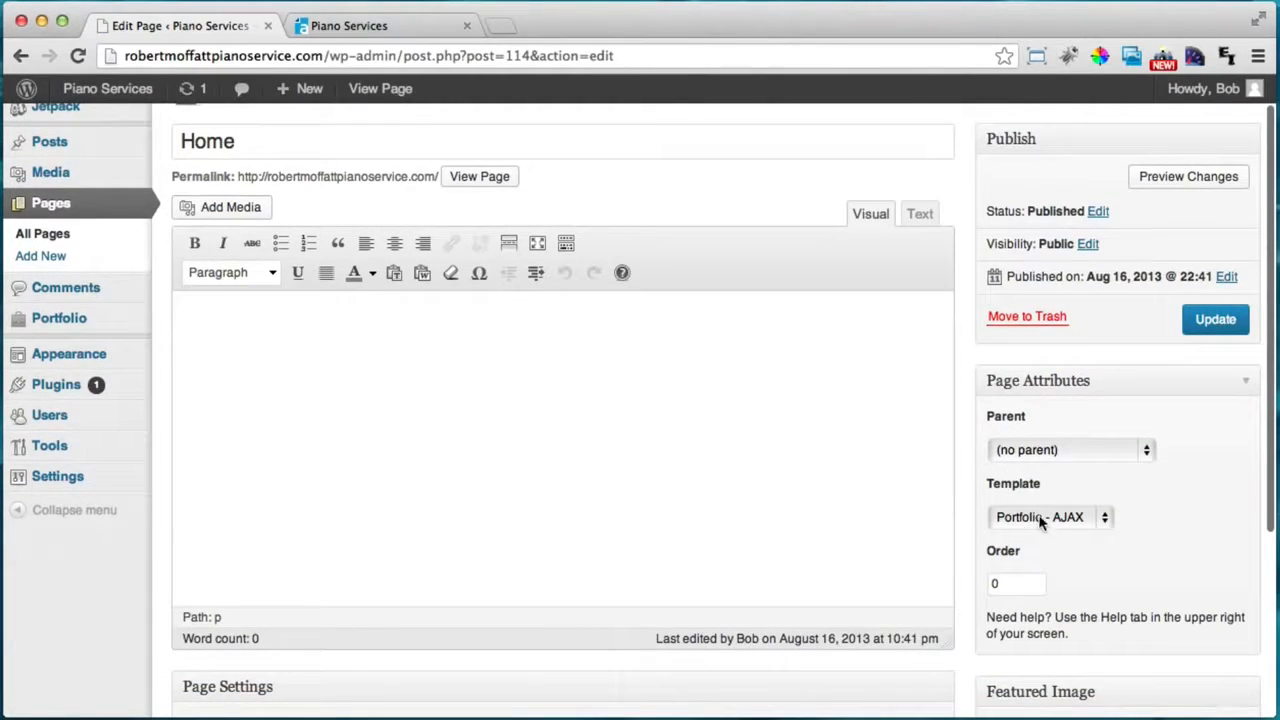
pyautogui.click(1040, 517)
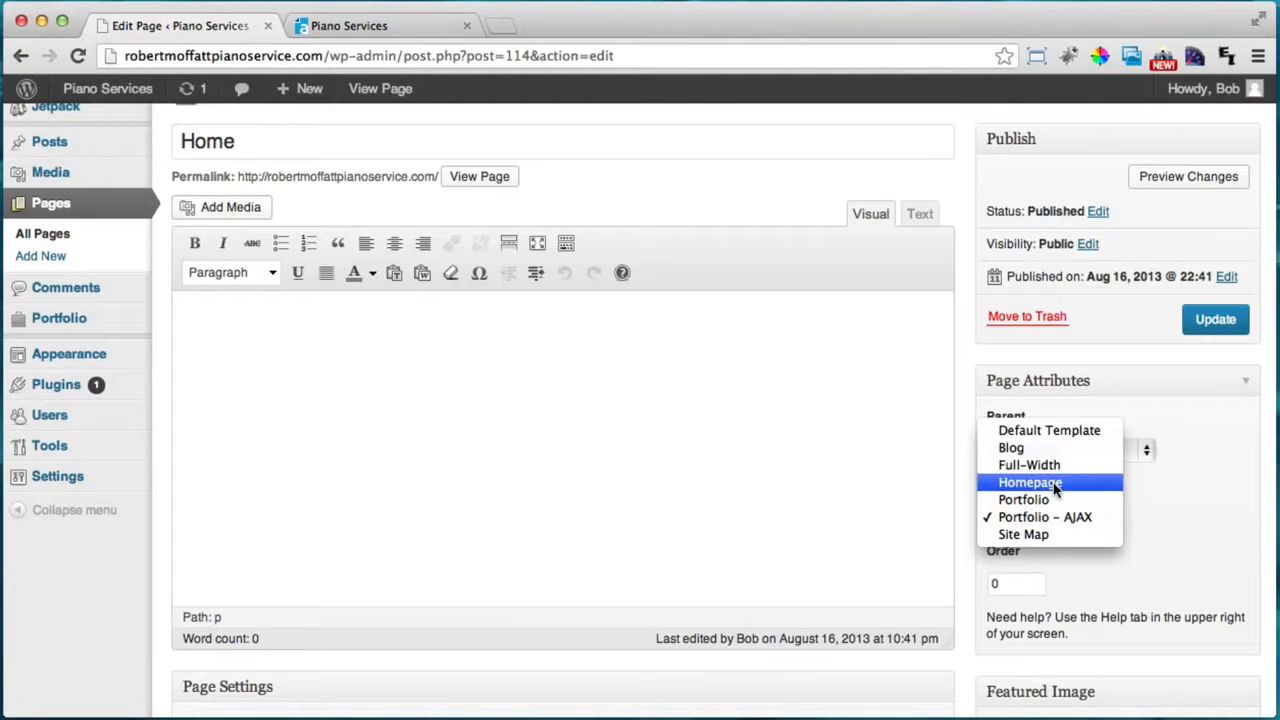
pyautogui.click(1055, 484)
pyautogui.click(1222, 320)
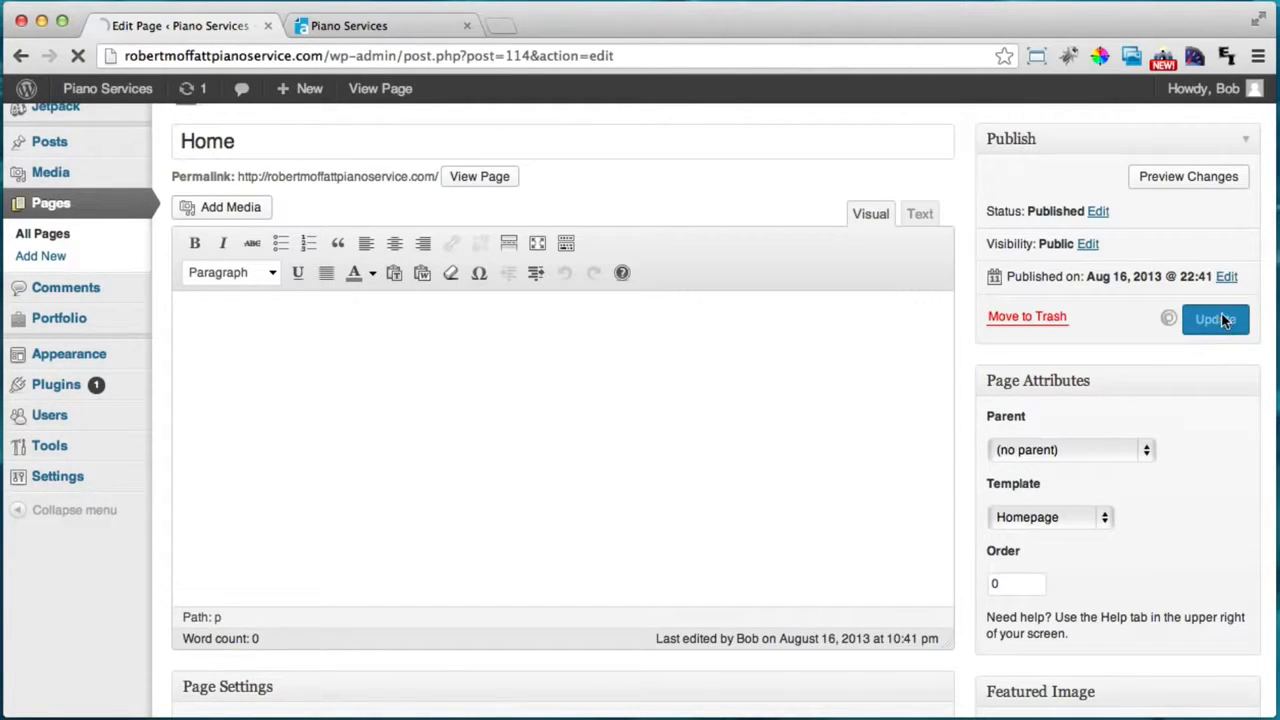
pyautogui.click(352, 25)
pyautogui.click(77, 56)
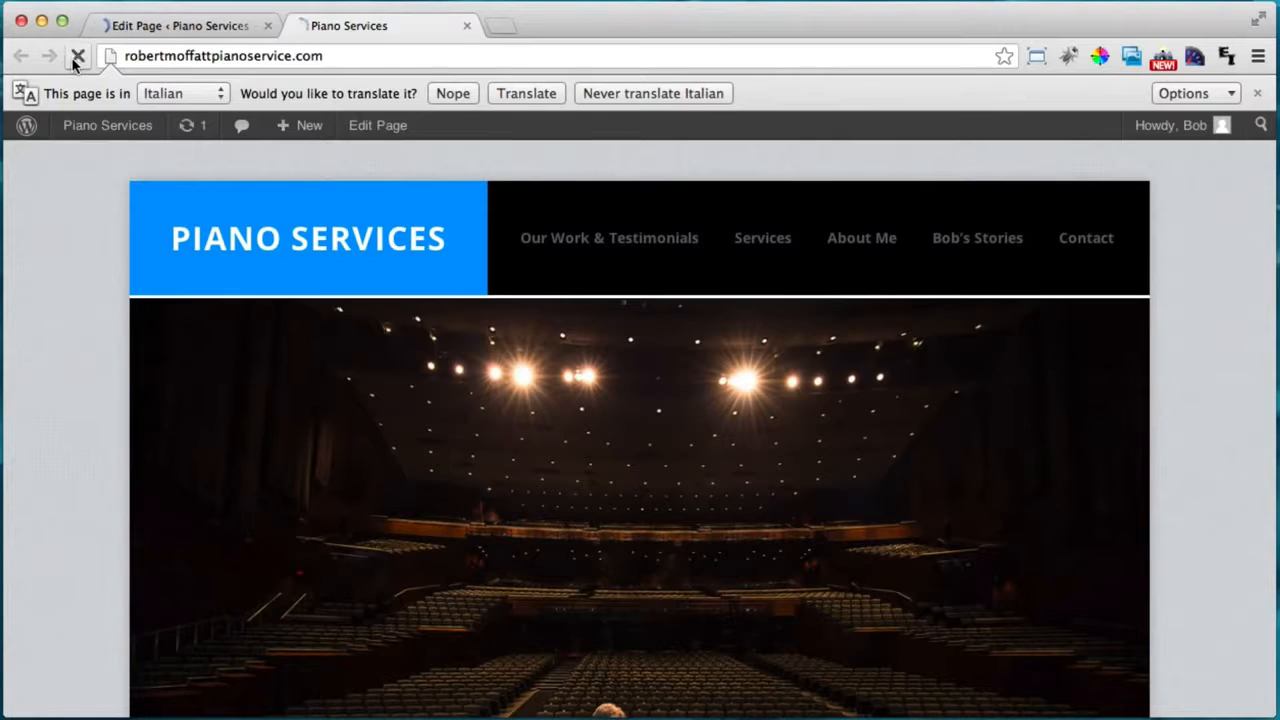
# - Scroll the new homepage and try the Who We Have Worked With and Testimonials portfolio filters
pyautogui.scroll(-5, 396, 285)
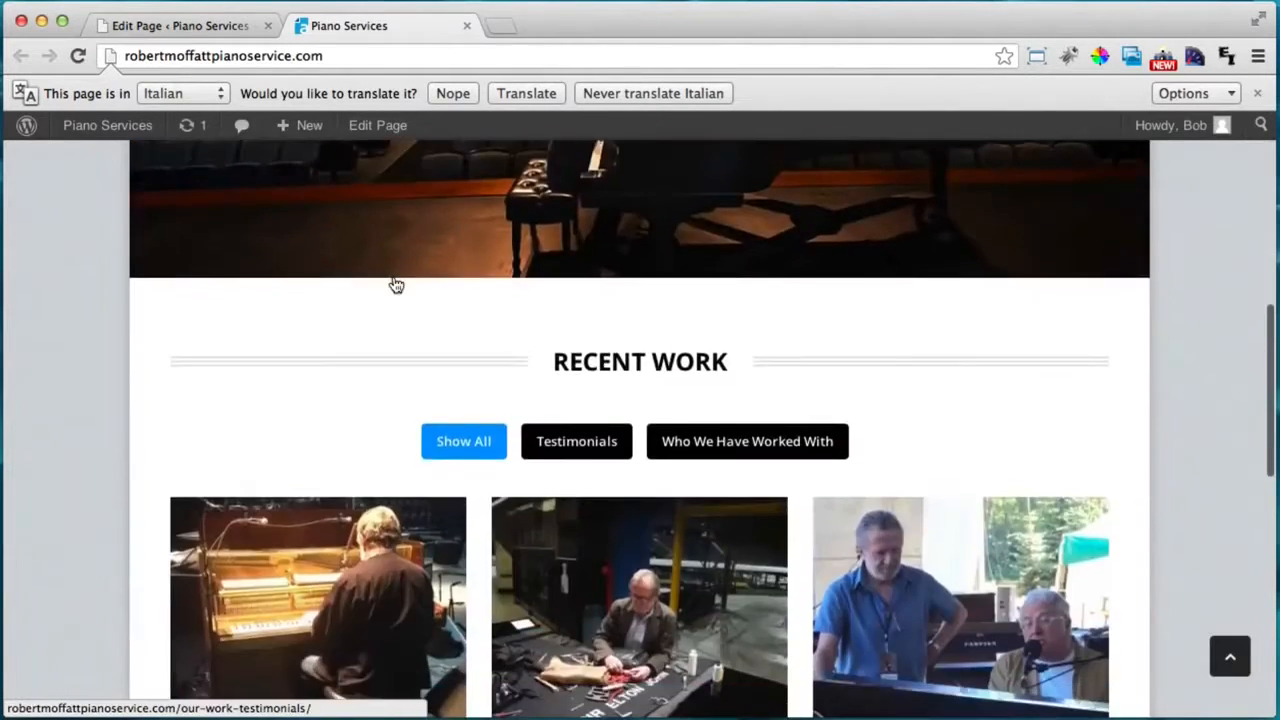
pyautogui.scroll(-10, 396, 285)
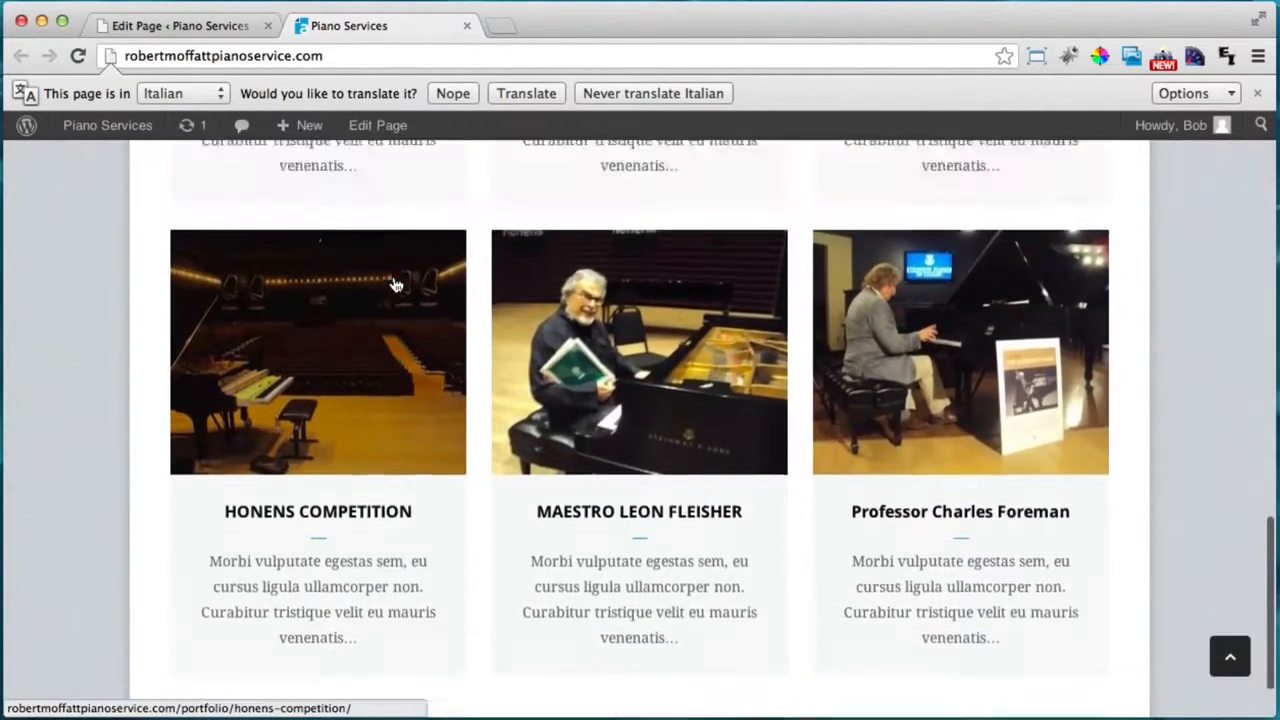
pyautogui.scroll(3, 396, 285)
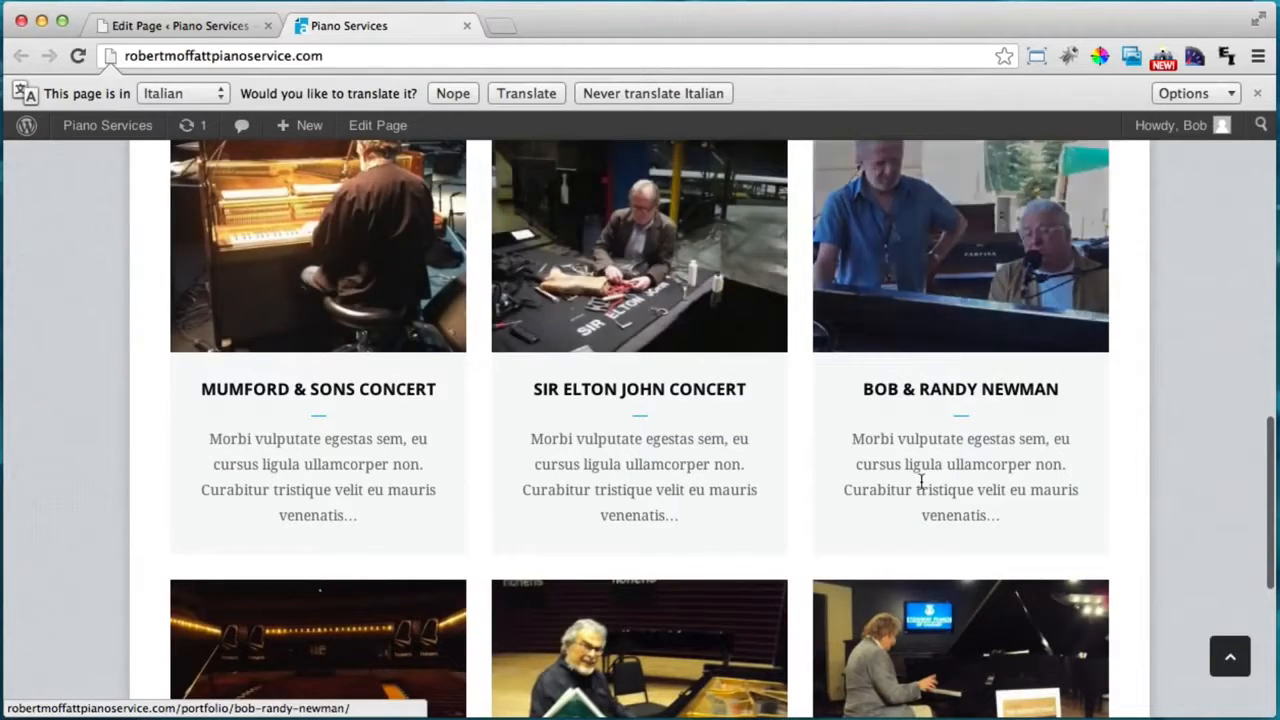
pyautogui.scroll(-2, 921, 482)
pyautogui.scroll(-1, 409, 489)
pyautogui.scroll(1, 409, 489)
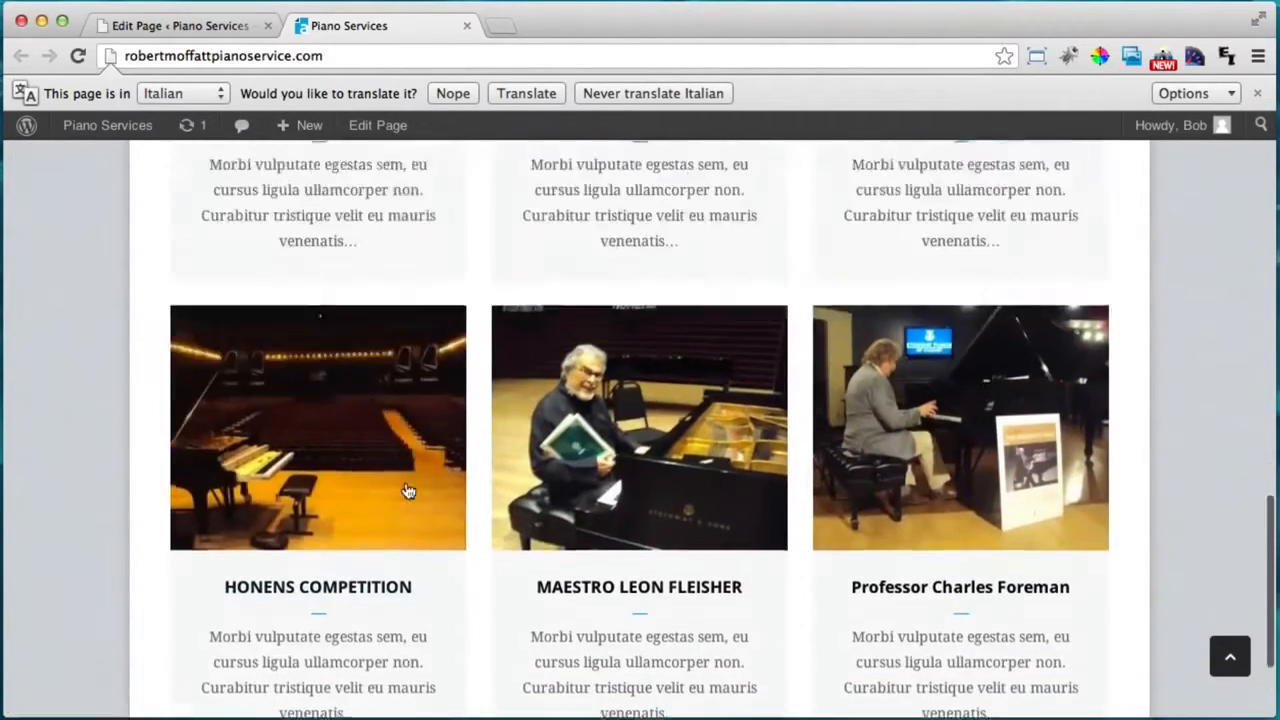
pyautogui.scroll(8, 409, 489)
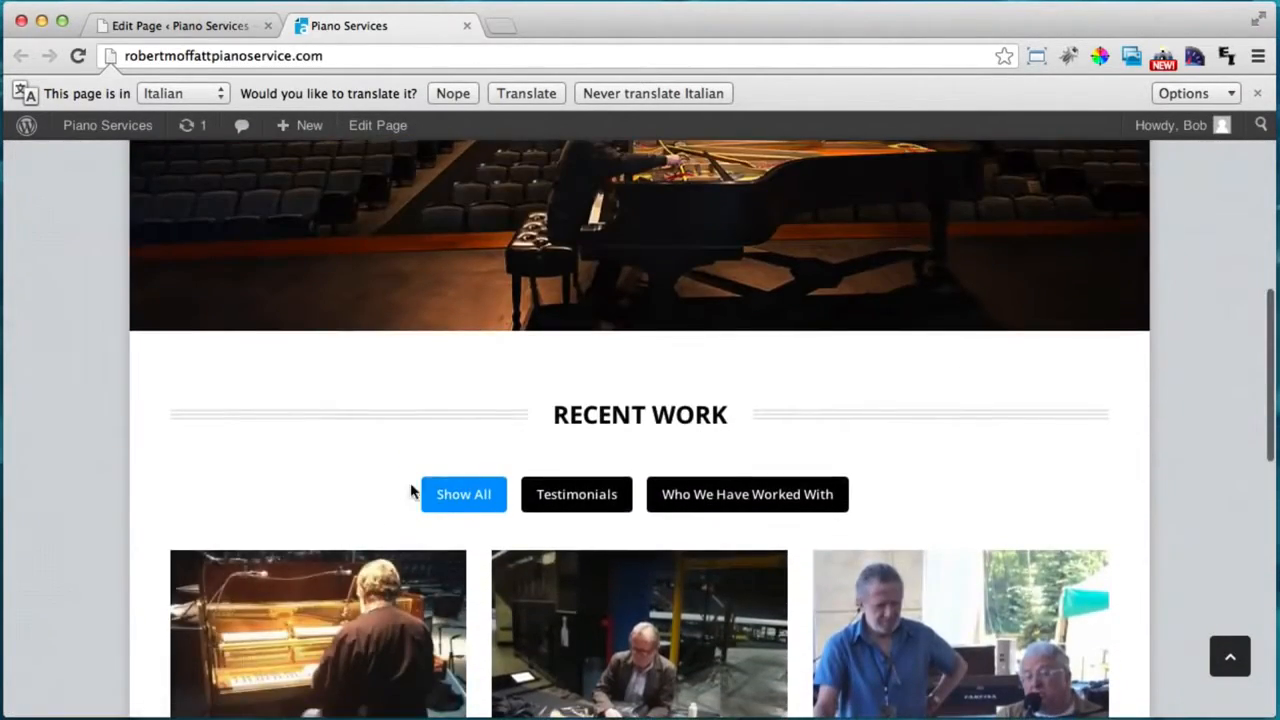
pyautogui.click(700, 506)
pyautogui.scroll(-2, 694, 403)
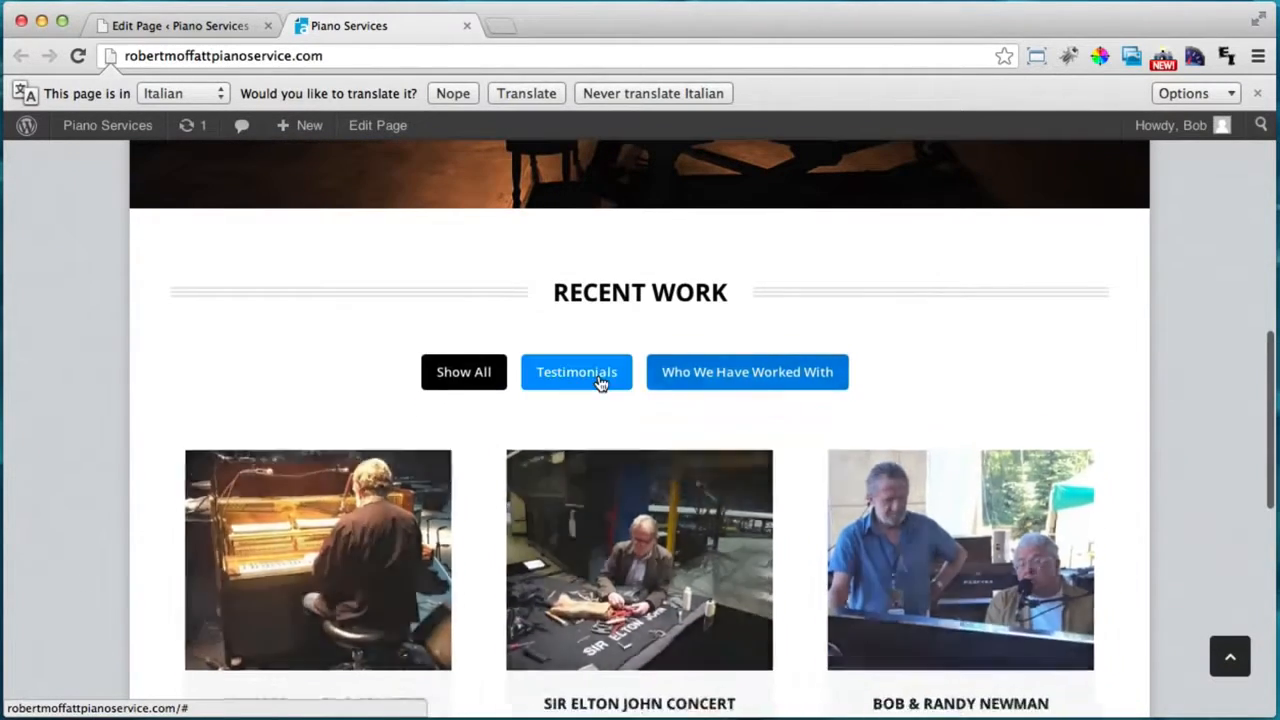
pyautogui.click(600, 384)
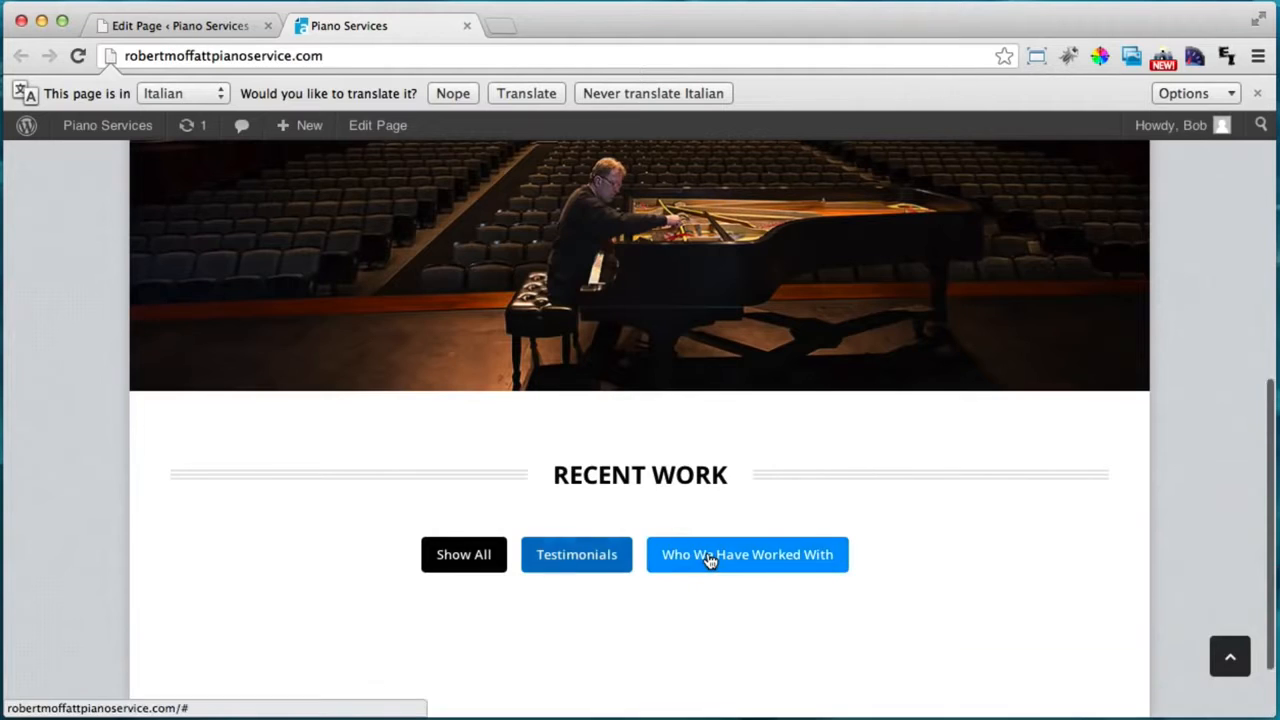
pyautogui.click(708, 556)
pyautogui.scroll(-3, 634, 594)
pyautogui.scroll(10, 634, 594)
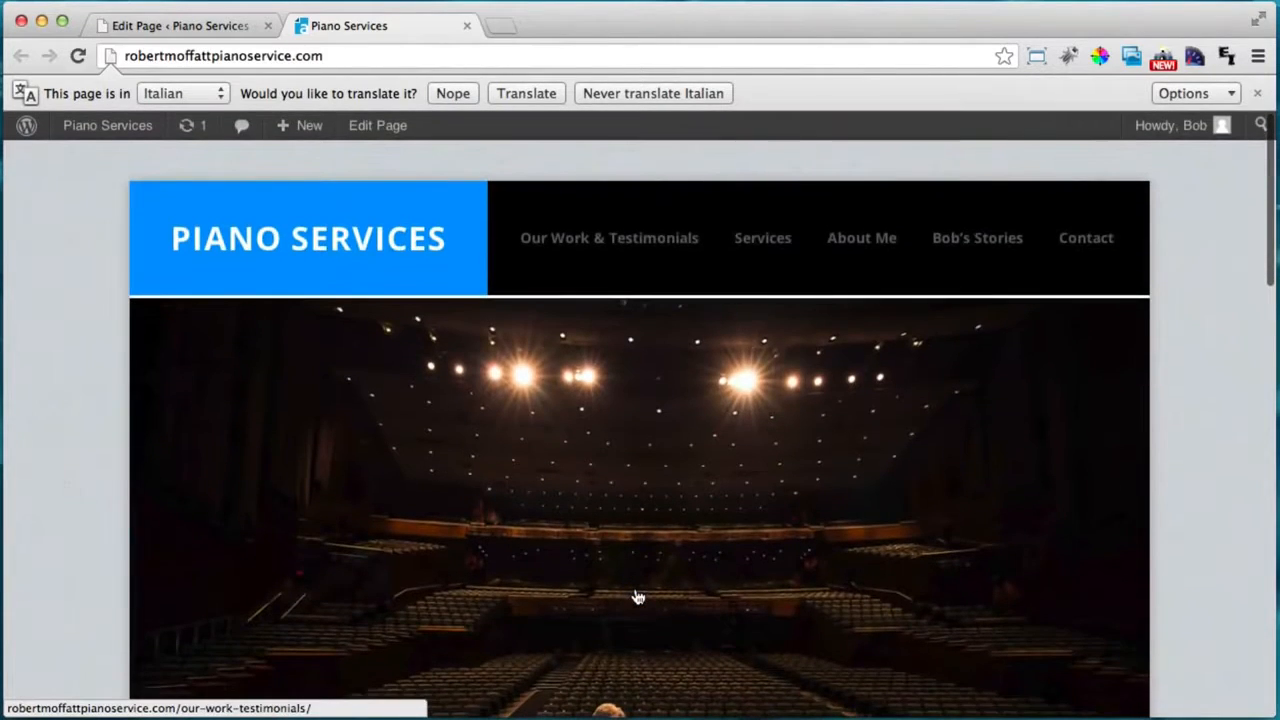
pyautogui.scroll(-2, 638, 597)
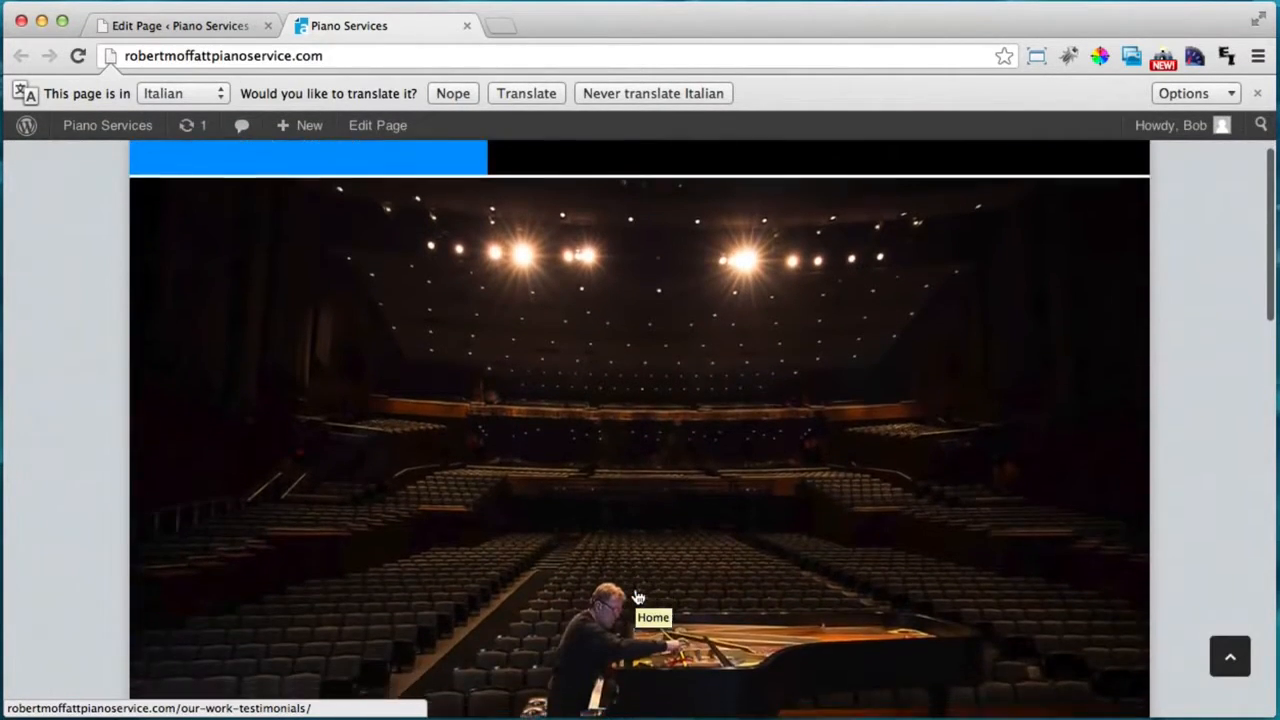
pyautogui.scroll(2, 638, 597)
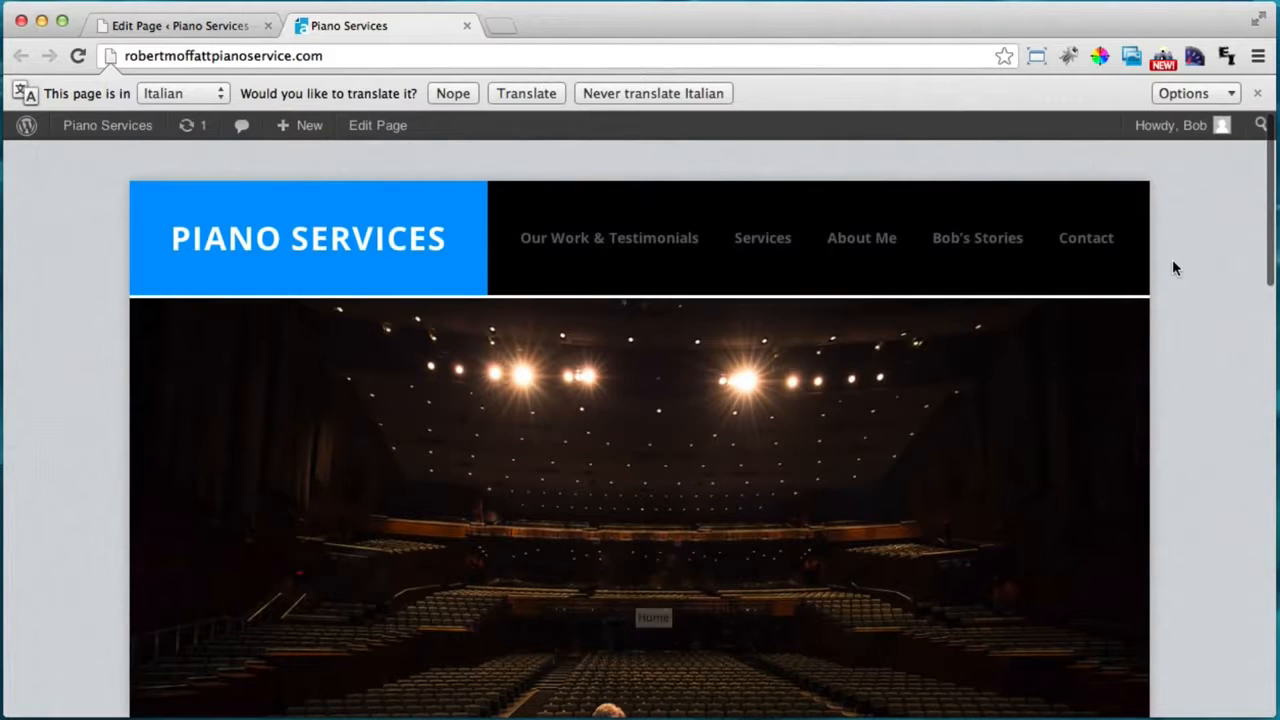
# - View the live Contact page, then switch back to the Home page editor
pyautogui.click(1088, 248)
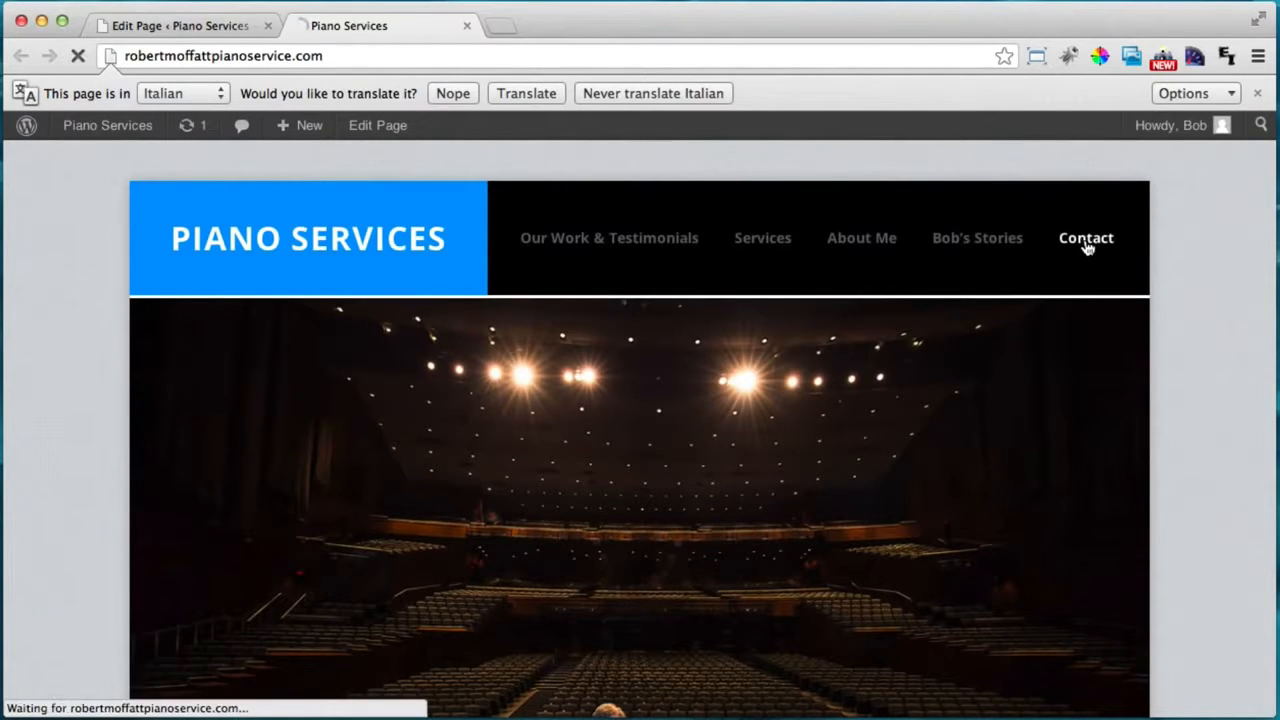
pyautogui.scroll(-5, 1083, 246)
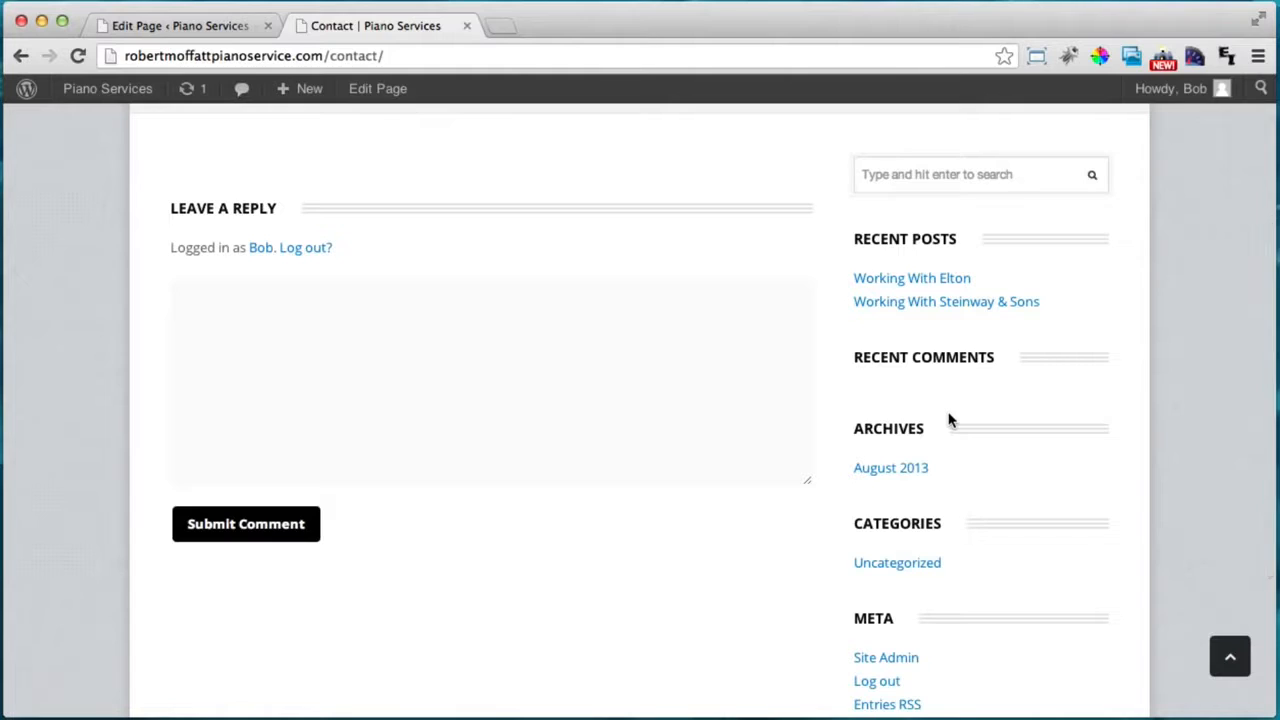
pyautogui.scroll(4, 949, 420)
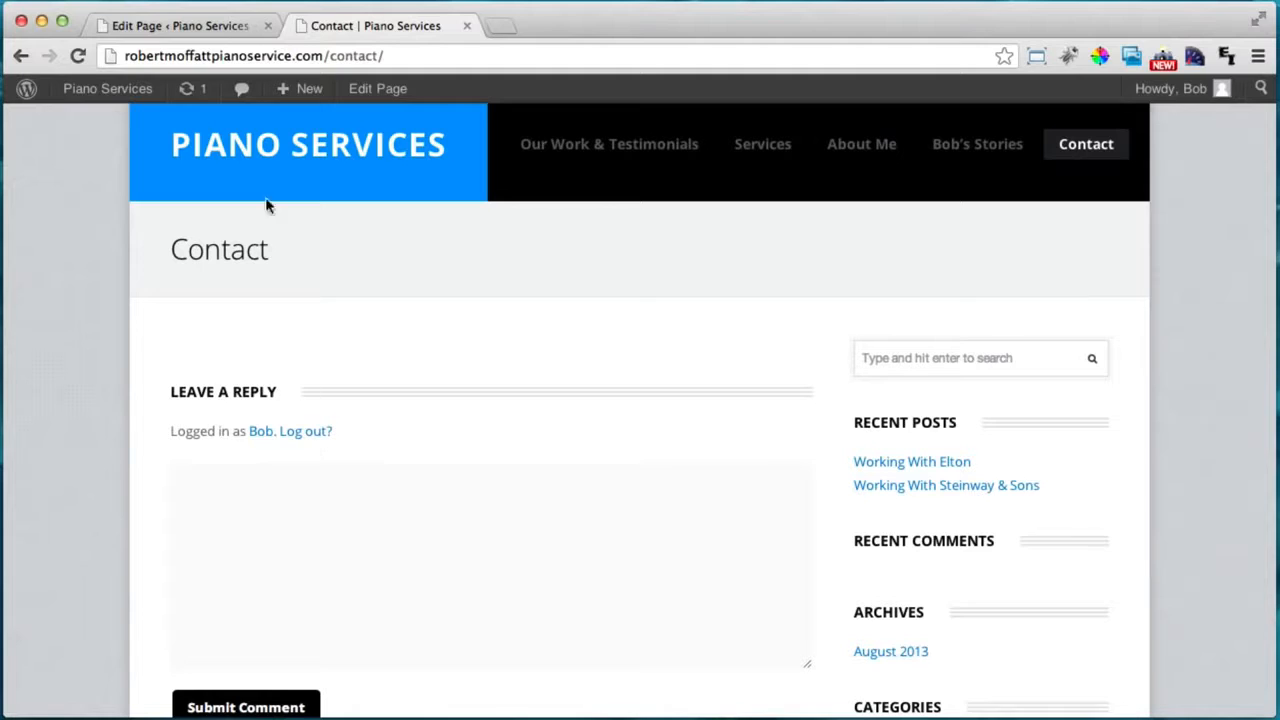
pyautogui.click(225, 27)
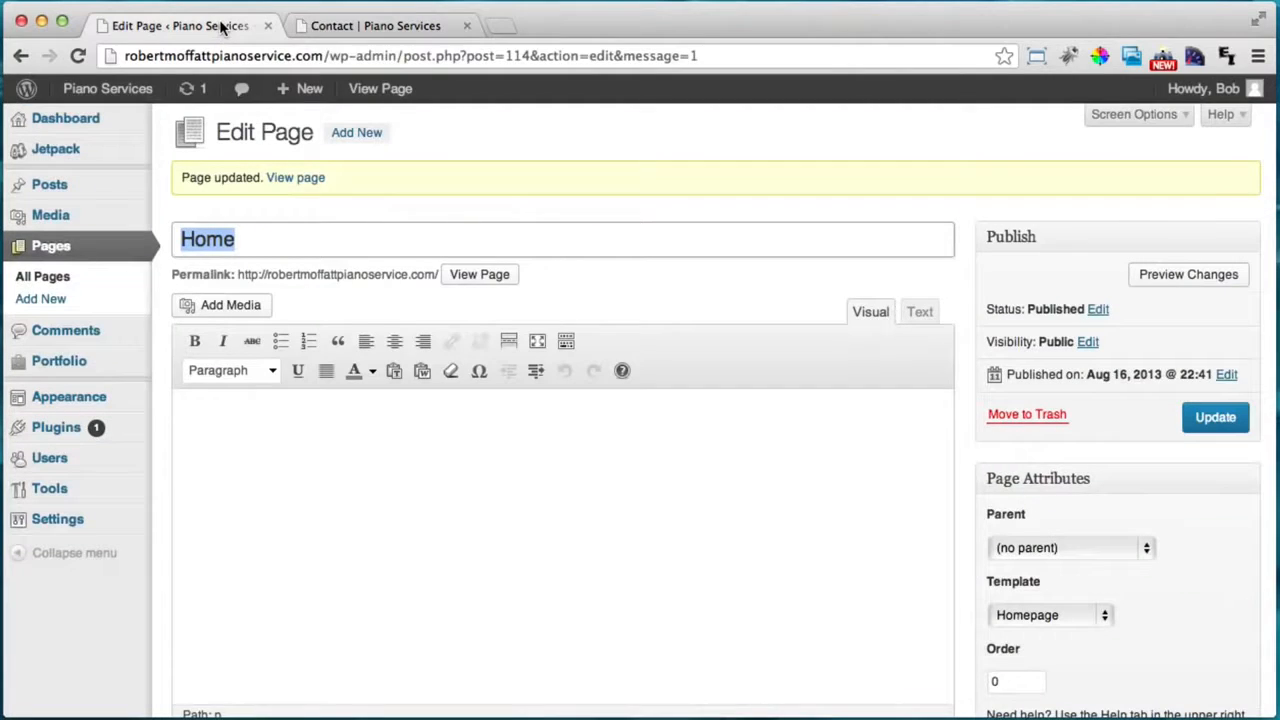
# - Close the Contact tab and search the plugin directory for 'contact for'
pyautogui.click(466, 26)
pyautogui.moveTo(57, 430)
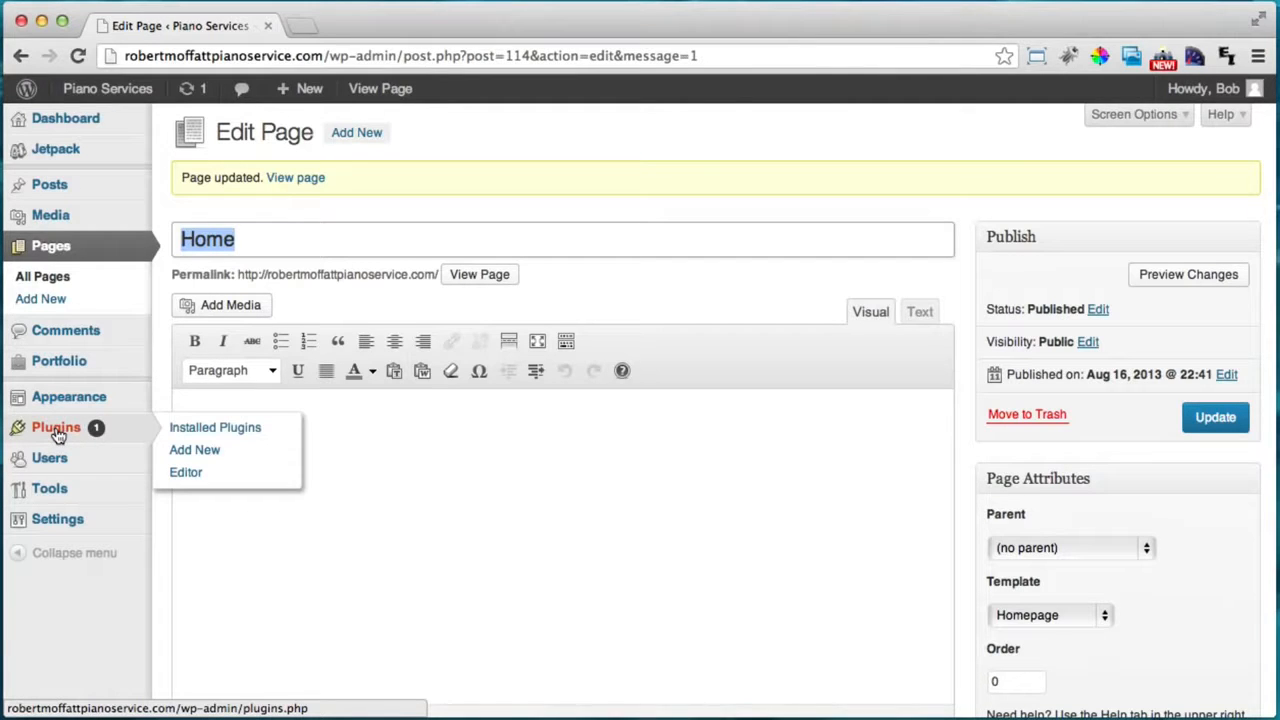
pyautogui.click(180, 455)
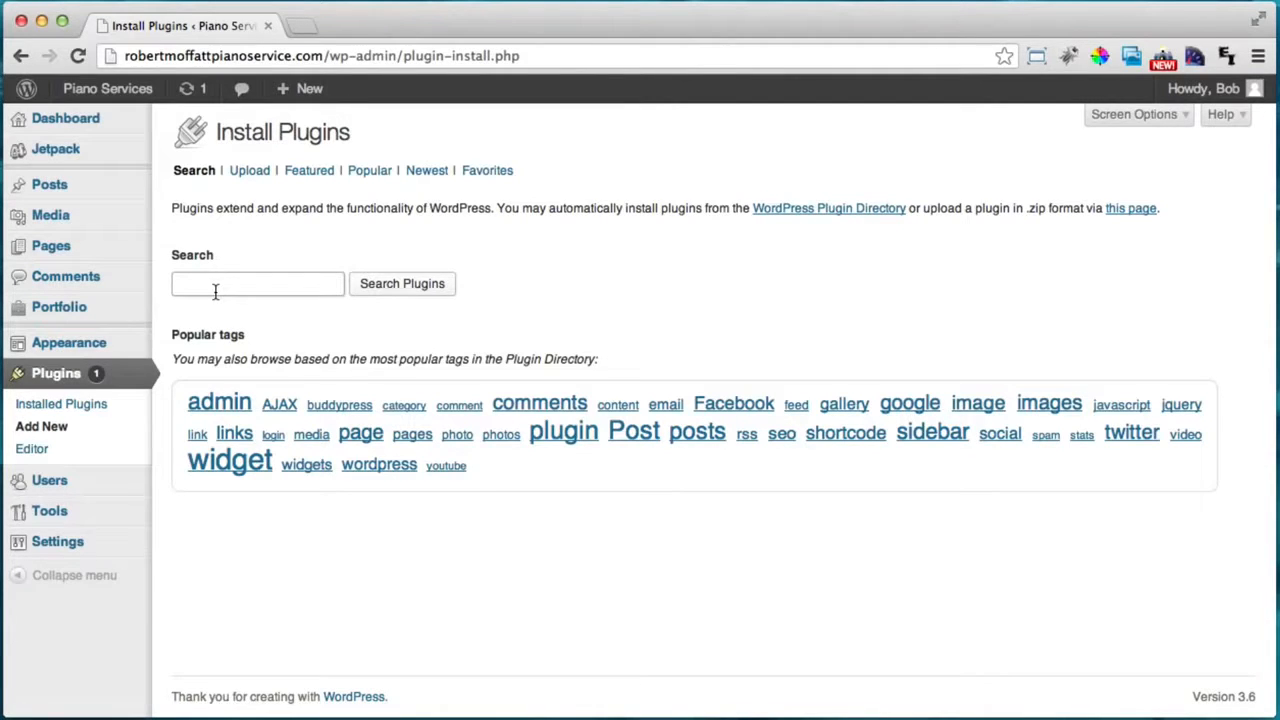
pyautogui.click(249, 283)
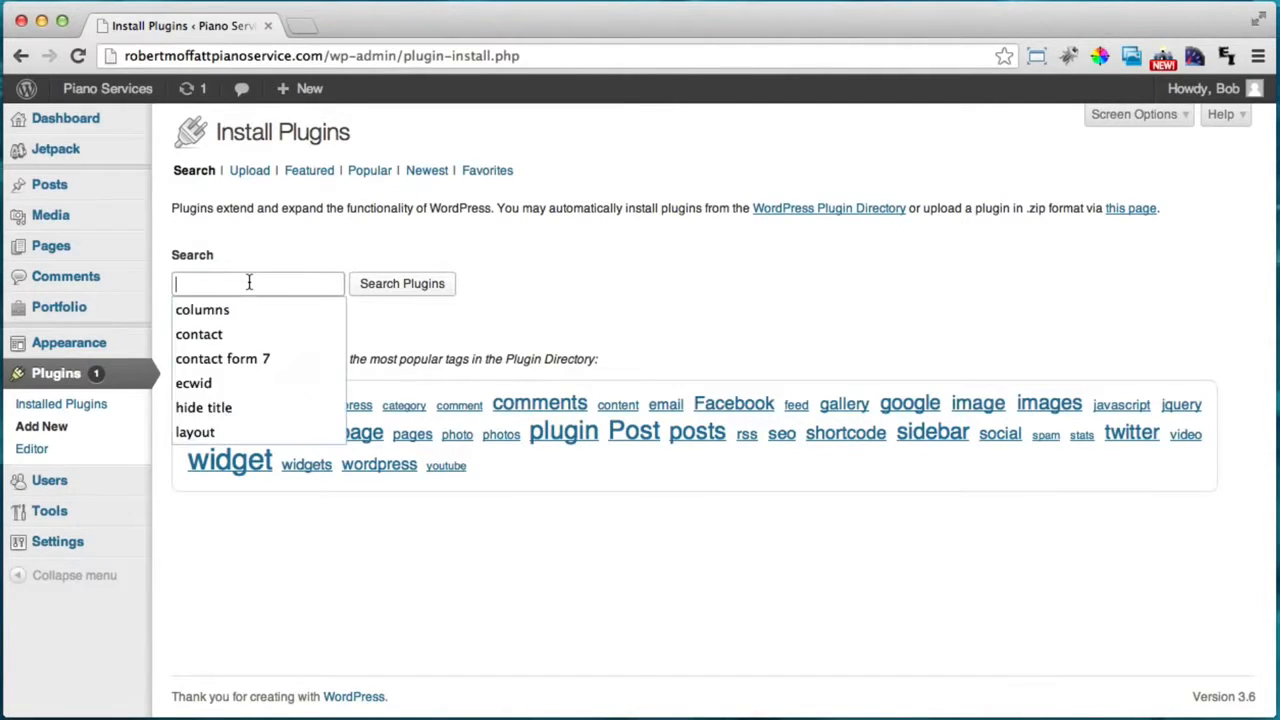
pyautogui.write('contact form 7')
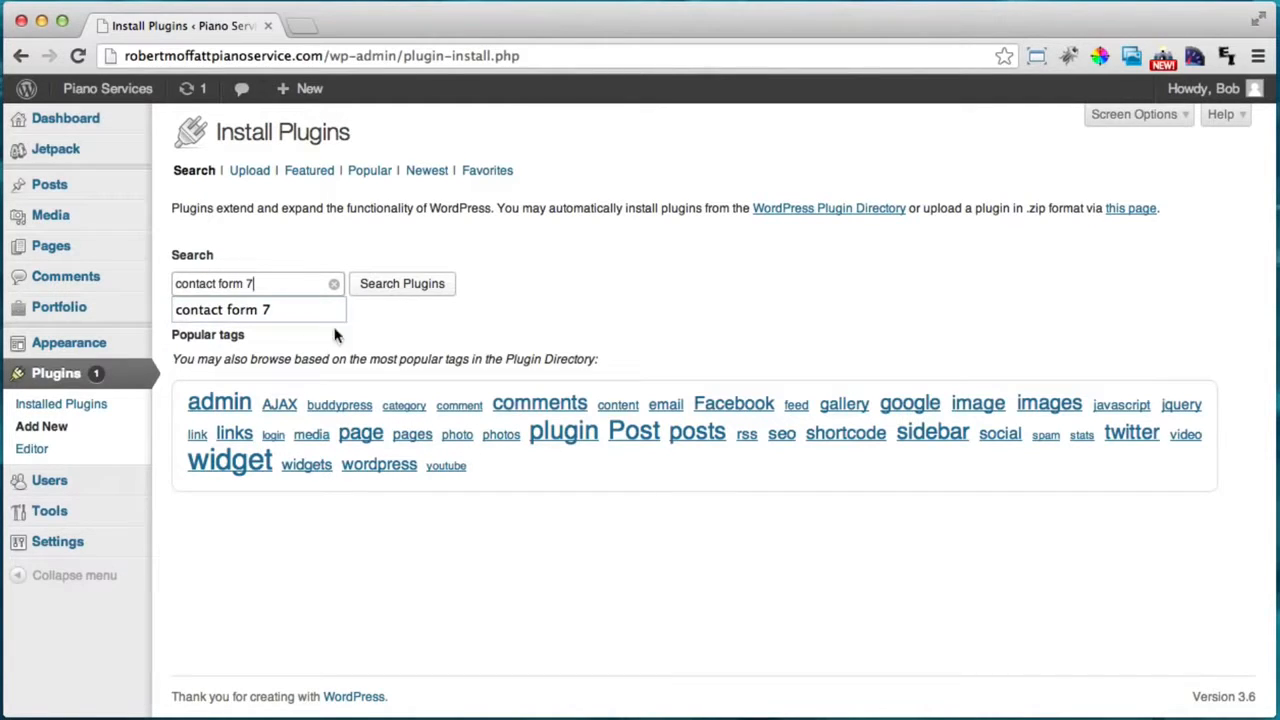
pyautogui.click(386, 283)
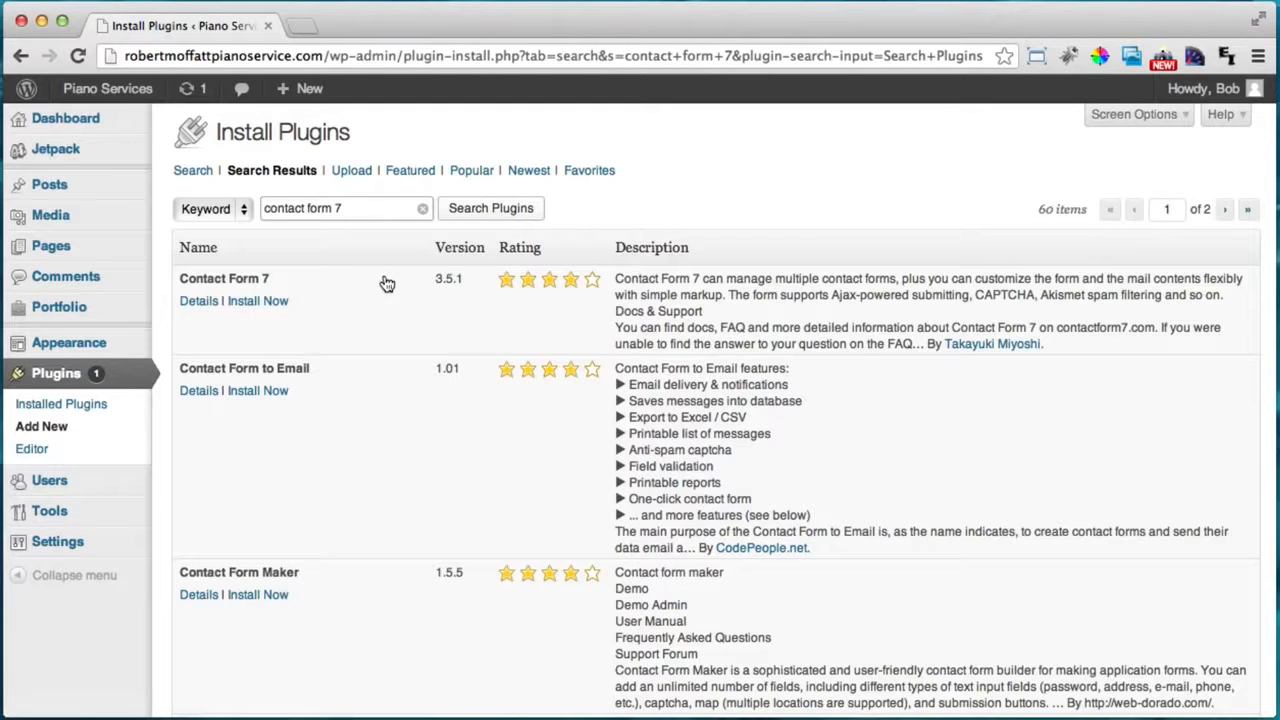
# - Install the Contact Form 7 plugin and activate it
pyautogui.click(248, 309)
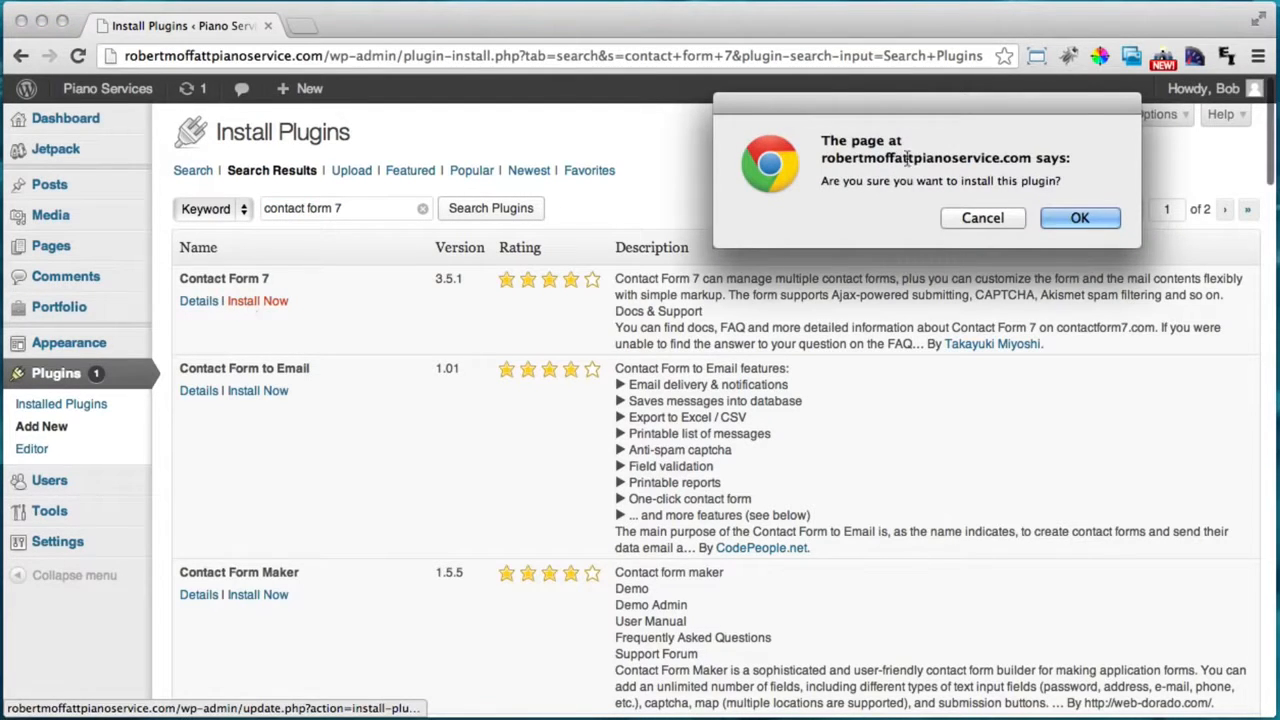
pyautogui.click(1060, 216)
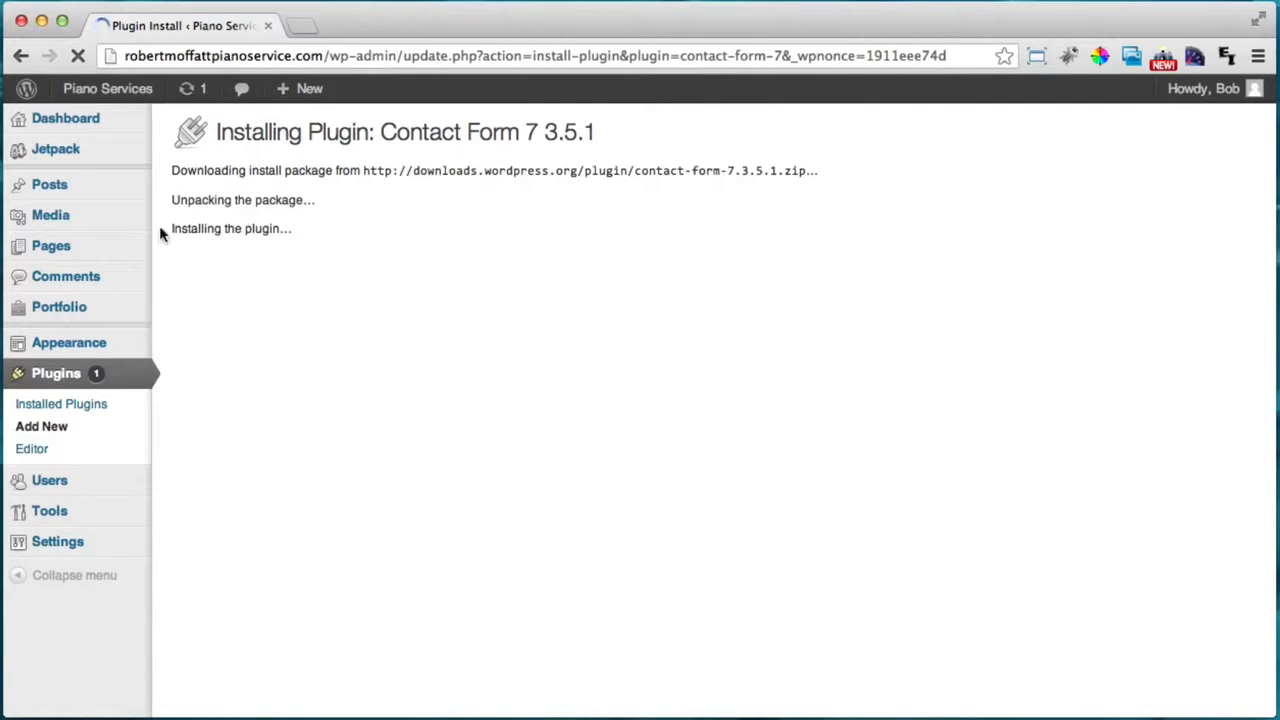
pyautogui.click(216, 289)
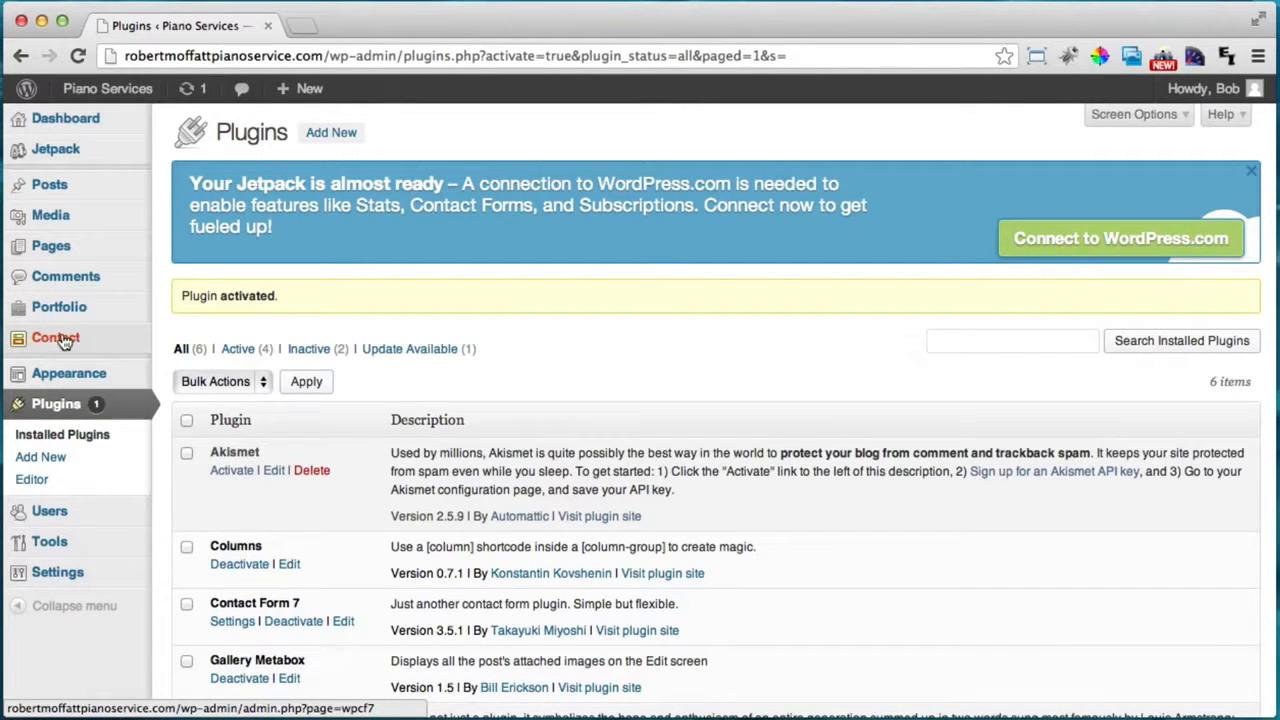
# - Open Contact form 1 for editing and copy its shortcode
pyautogui.click(57, 341)
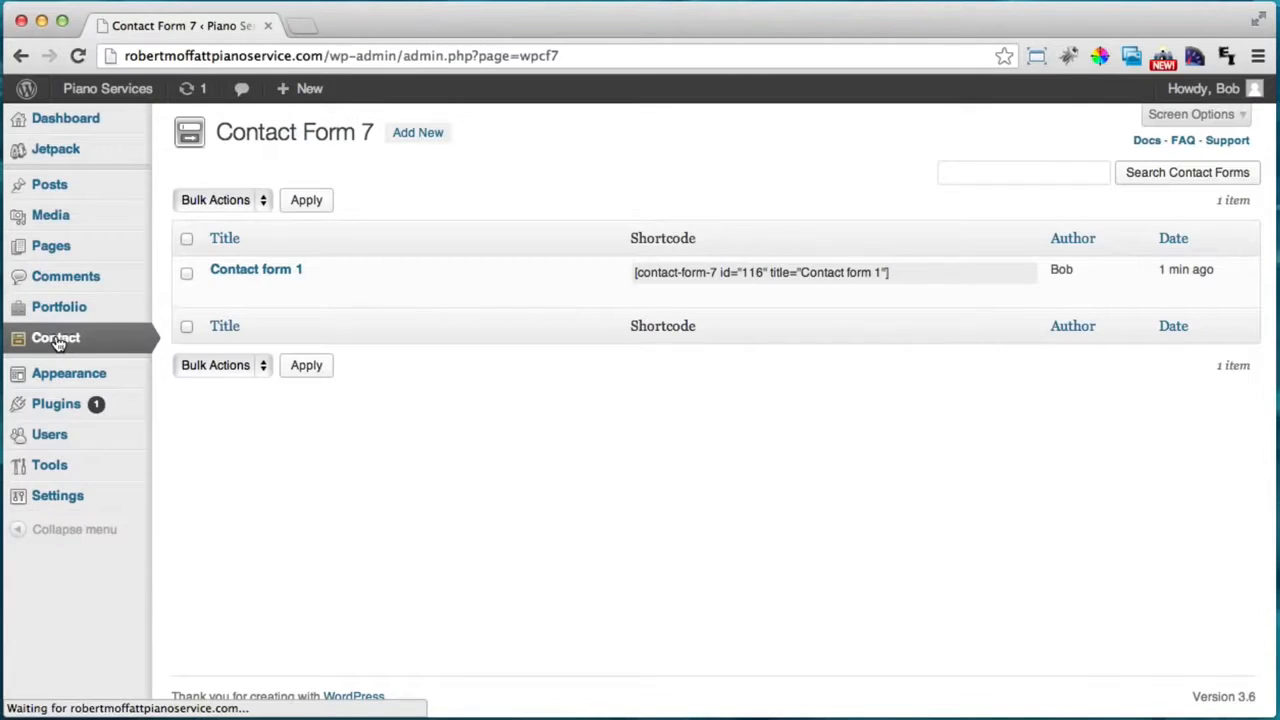
pyautogui.moveTo(218, 288)
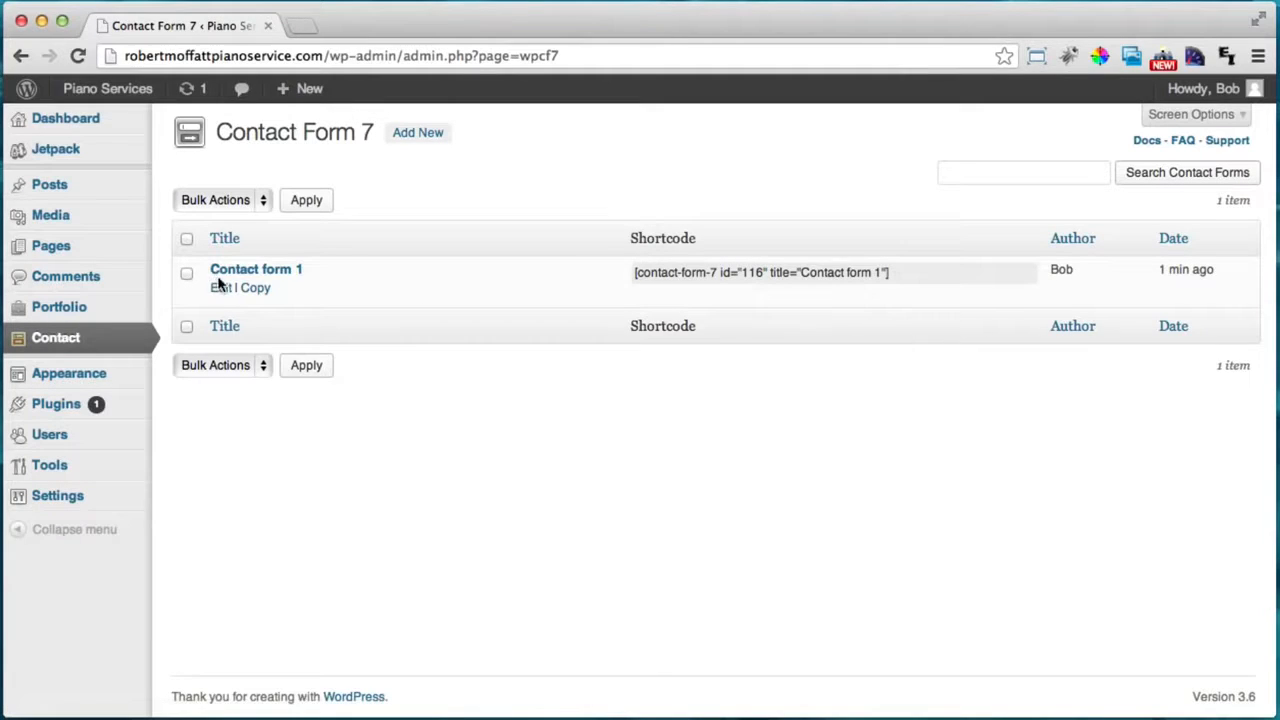
pyautogui.click(220, 290)
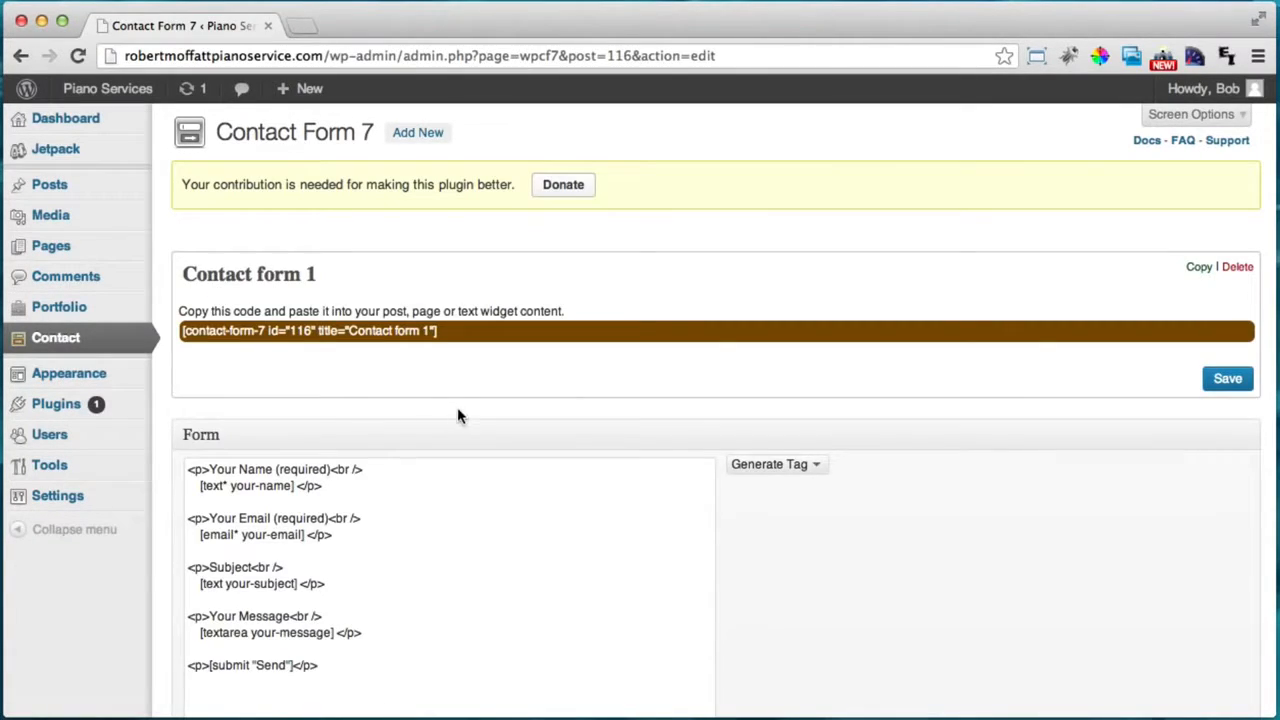
pyautogui.moveTo(440, 331); pyautogui.dragTo(178, 340)
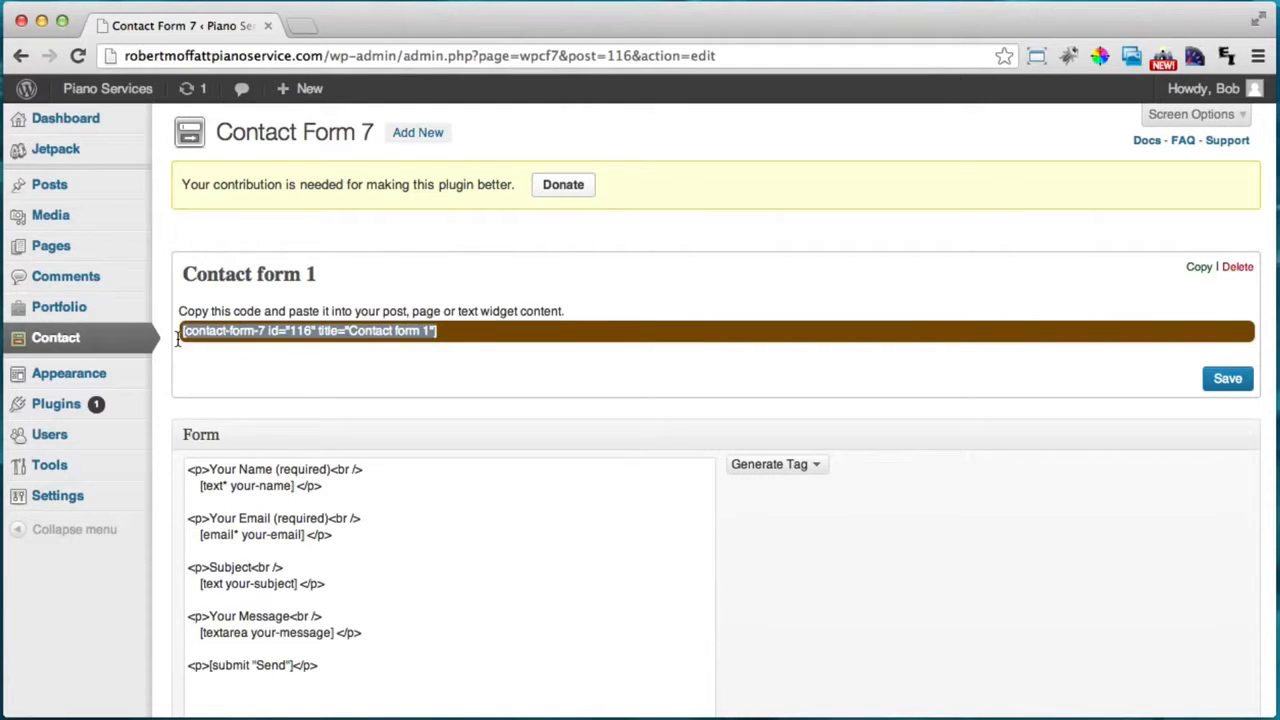
pyautogui.rightClick(228, 335)
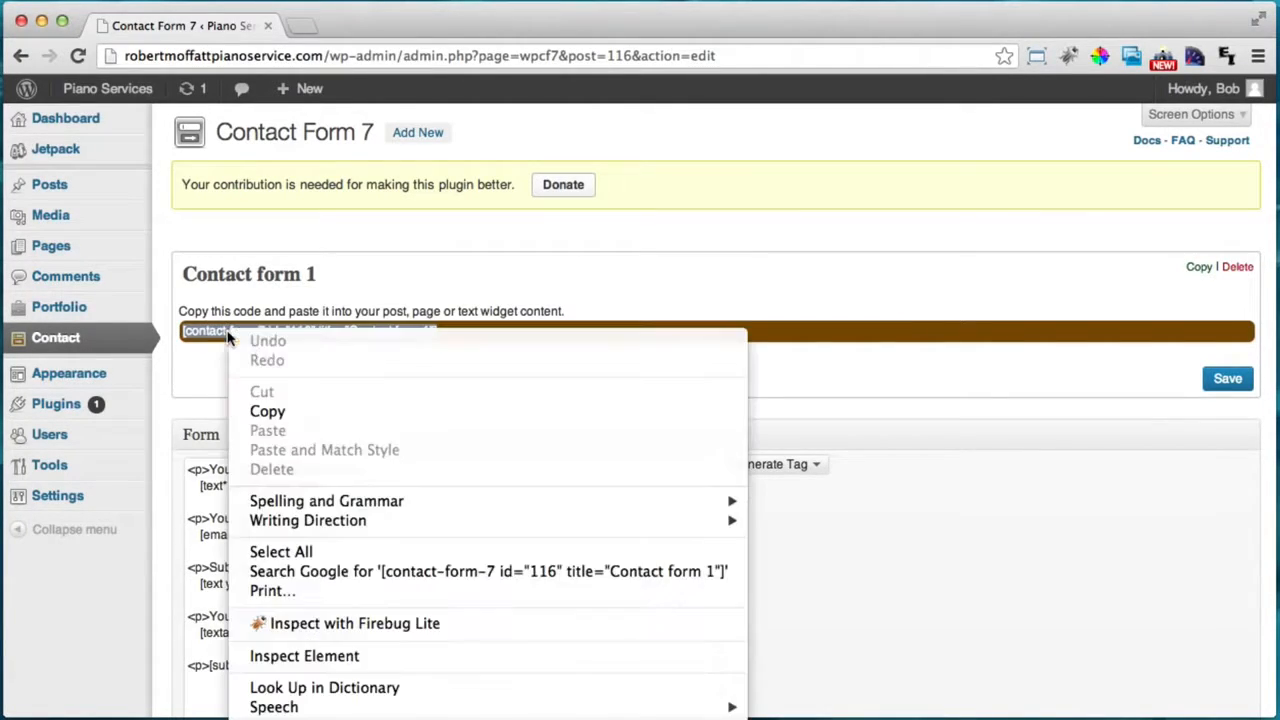
pyautogui.click(267, 411)
# - Review the form's Mail section, checking the recipient address
pyautogui.scroll(-3, 405, 411)
pyautogui.scroll(-5, 406, 411)
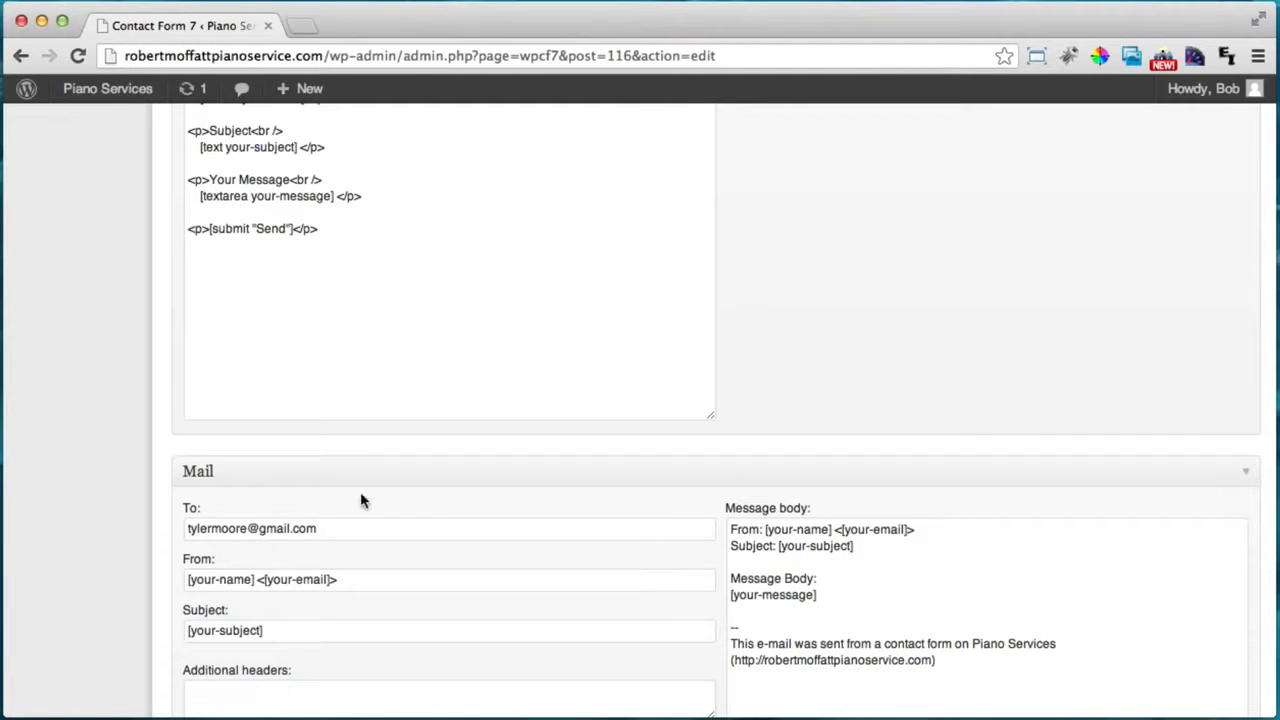
pyautogui.doubleClick(211, 529)
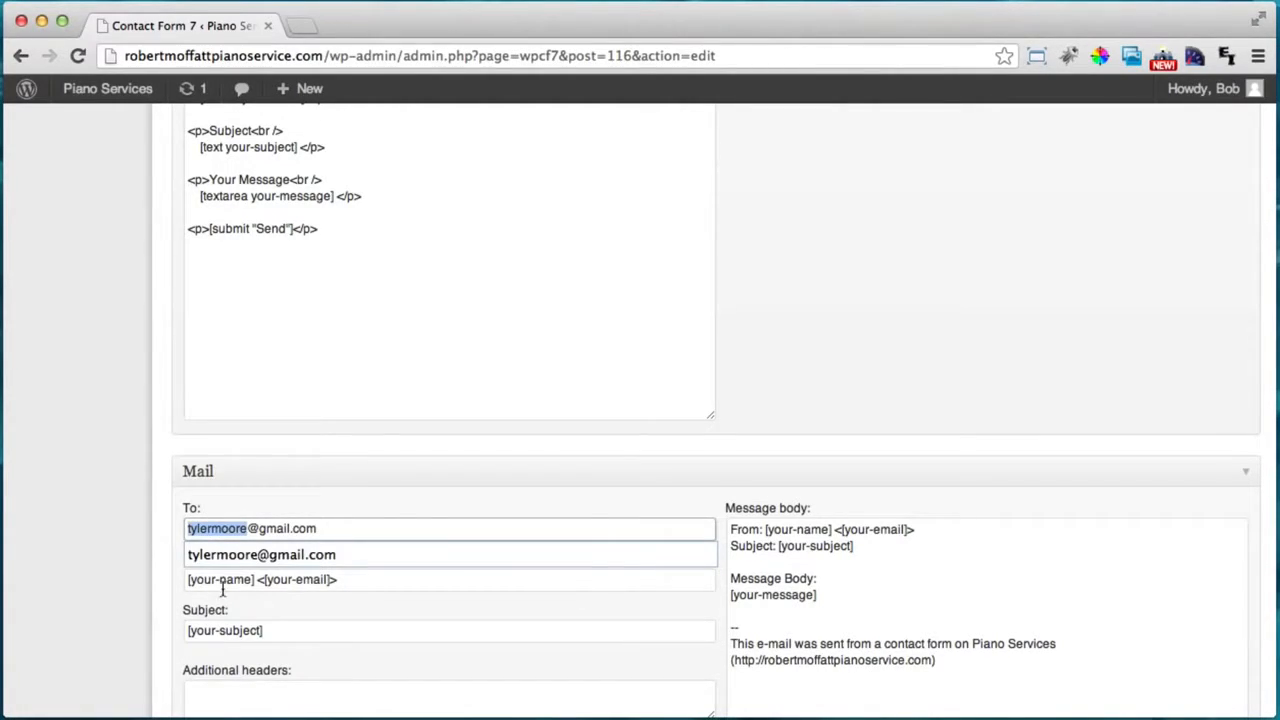
pyautogui.scroll(1, 185, 532)
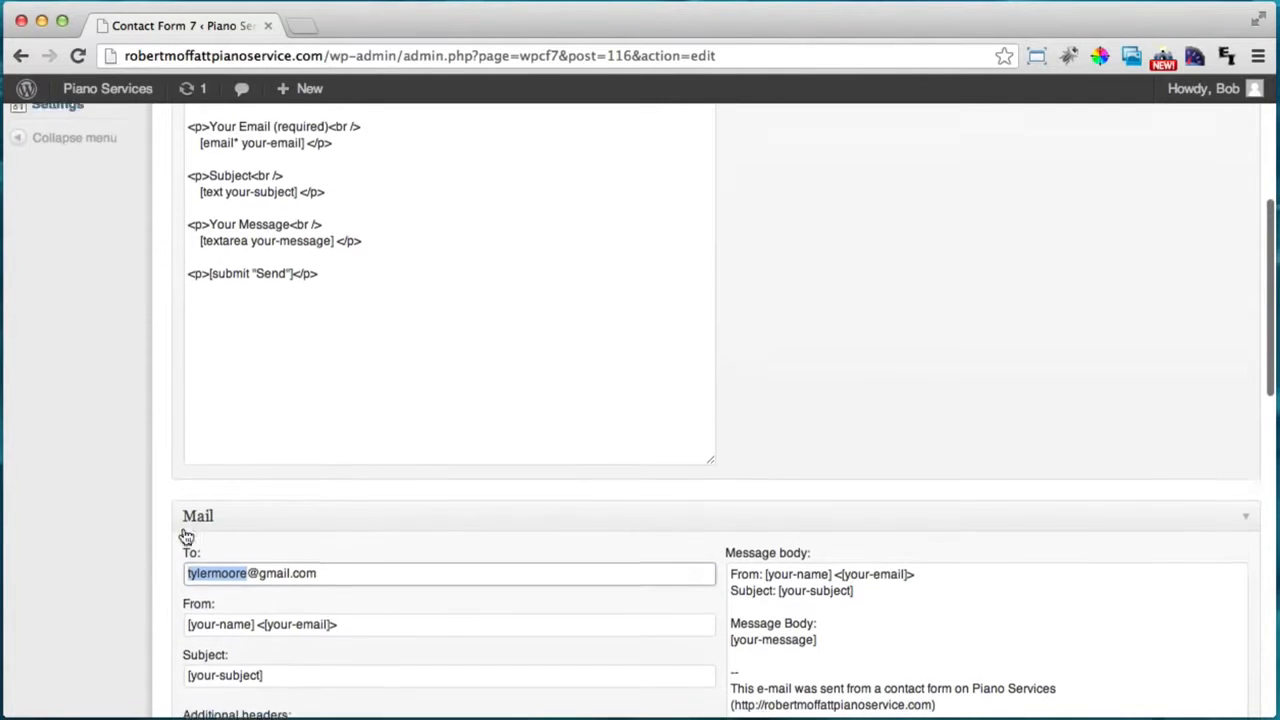
pyautogui.scroll(-1, 912, 416)
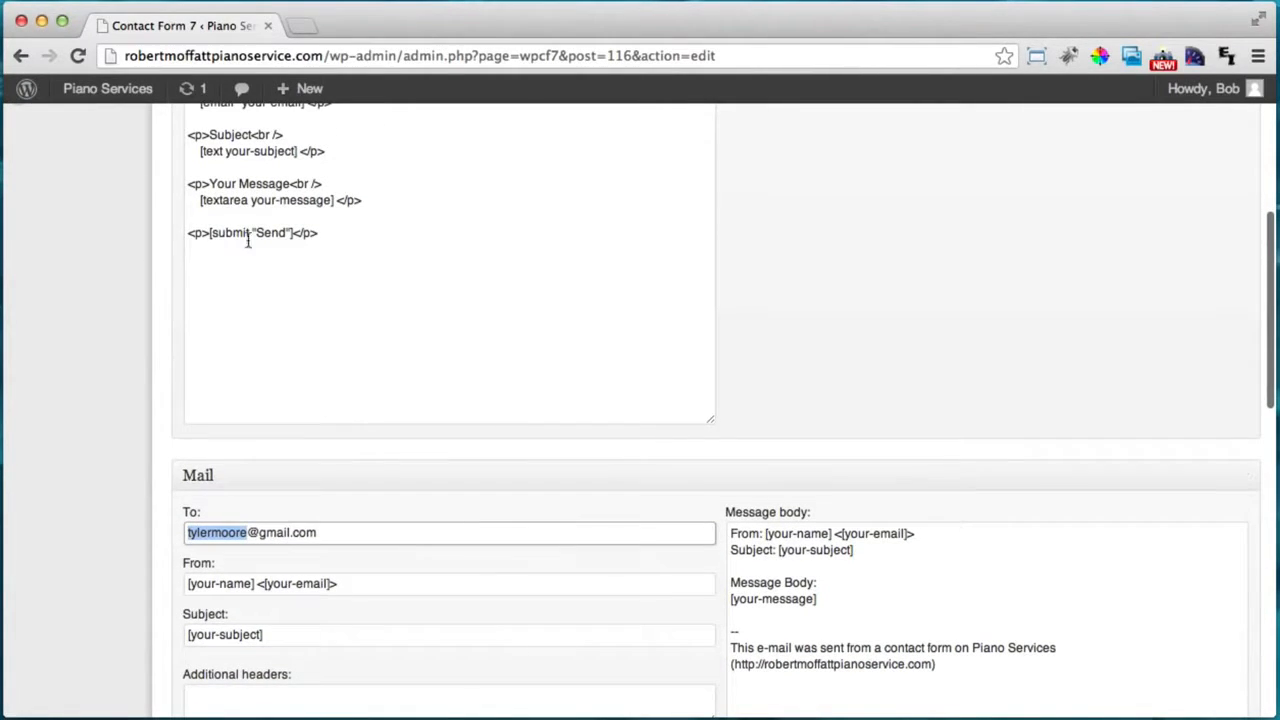
pyautogui.scroll(7, 406, 510)
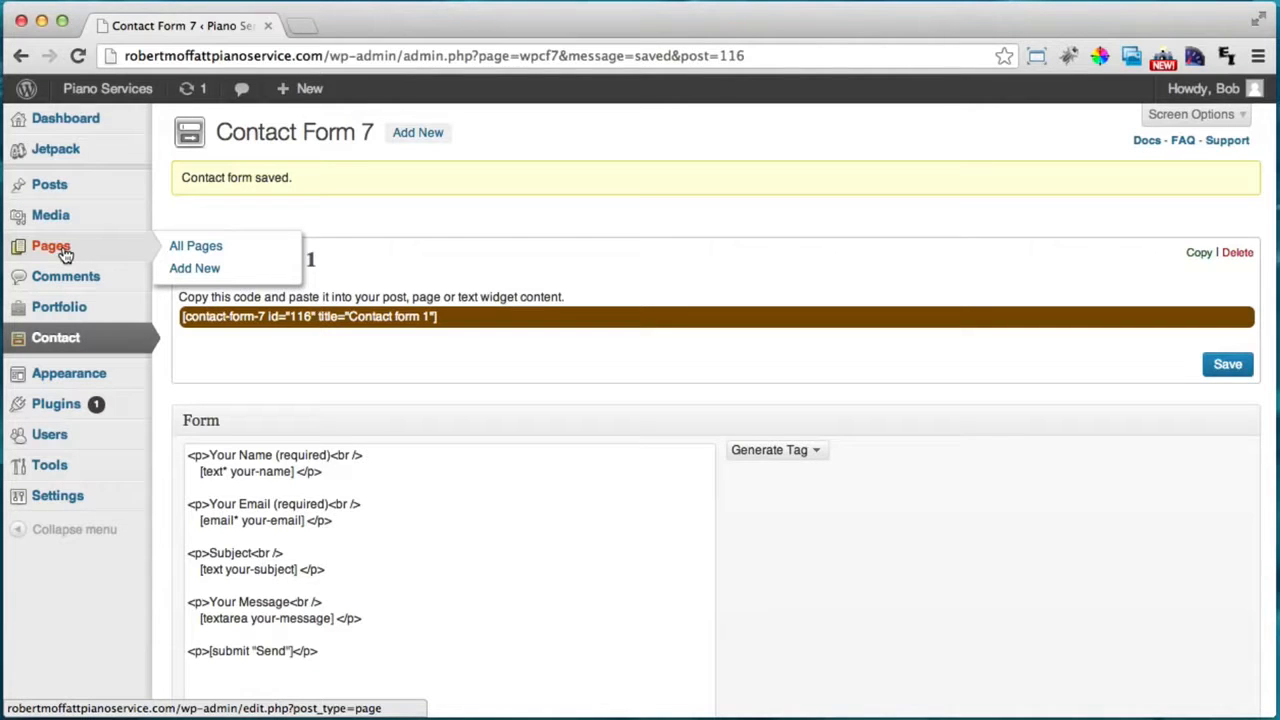
# - Paste the Contact form 1 shortcode into the Contact page body
pyautogui.click(82, 253)
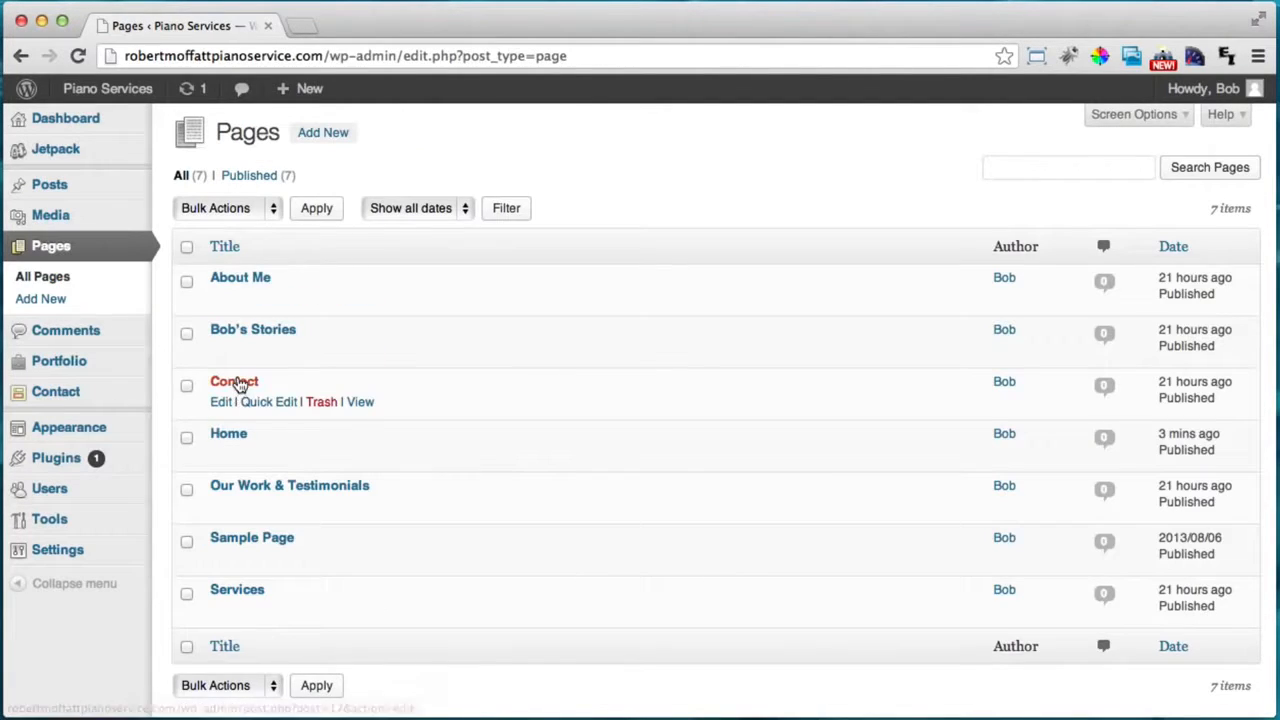
pyautogui.click(236, 383)
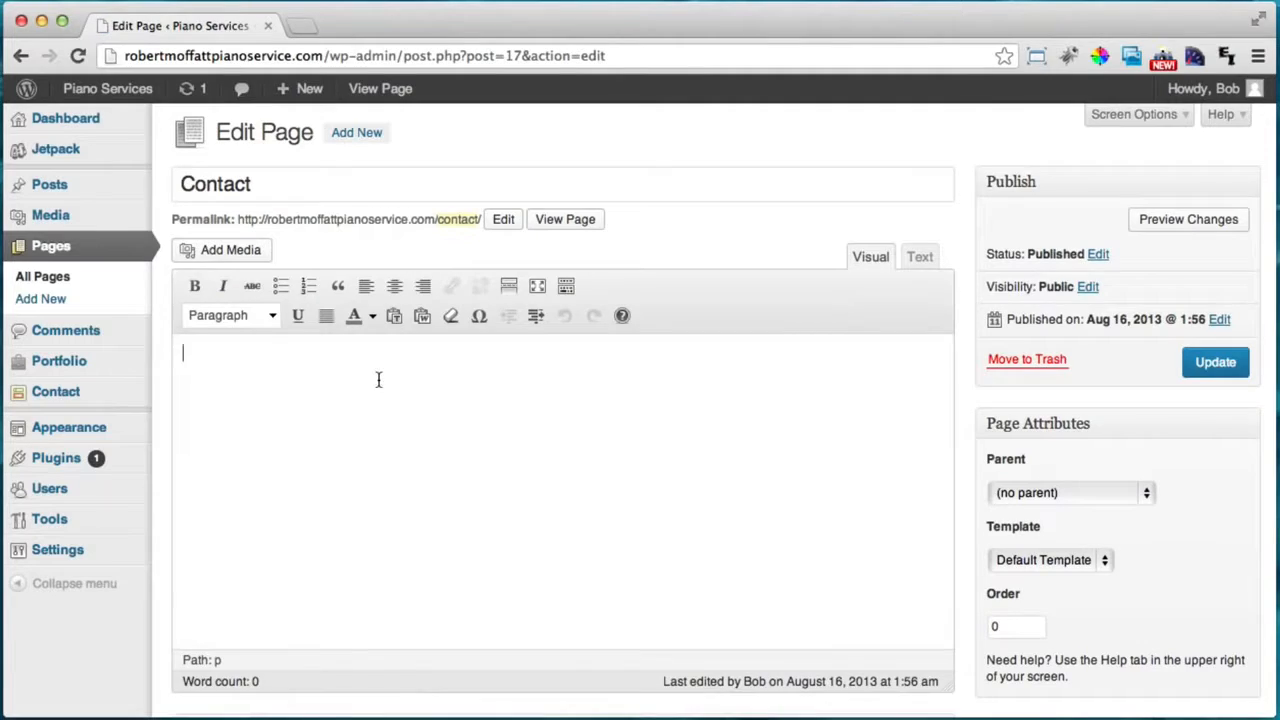
pyautogui.click(221, 430)
pyautogui.press('super+v')
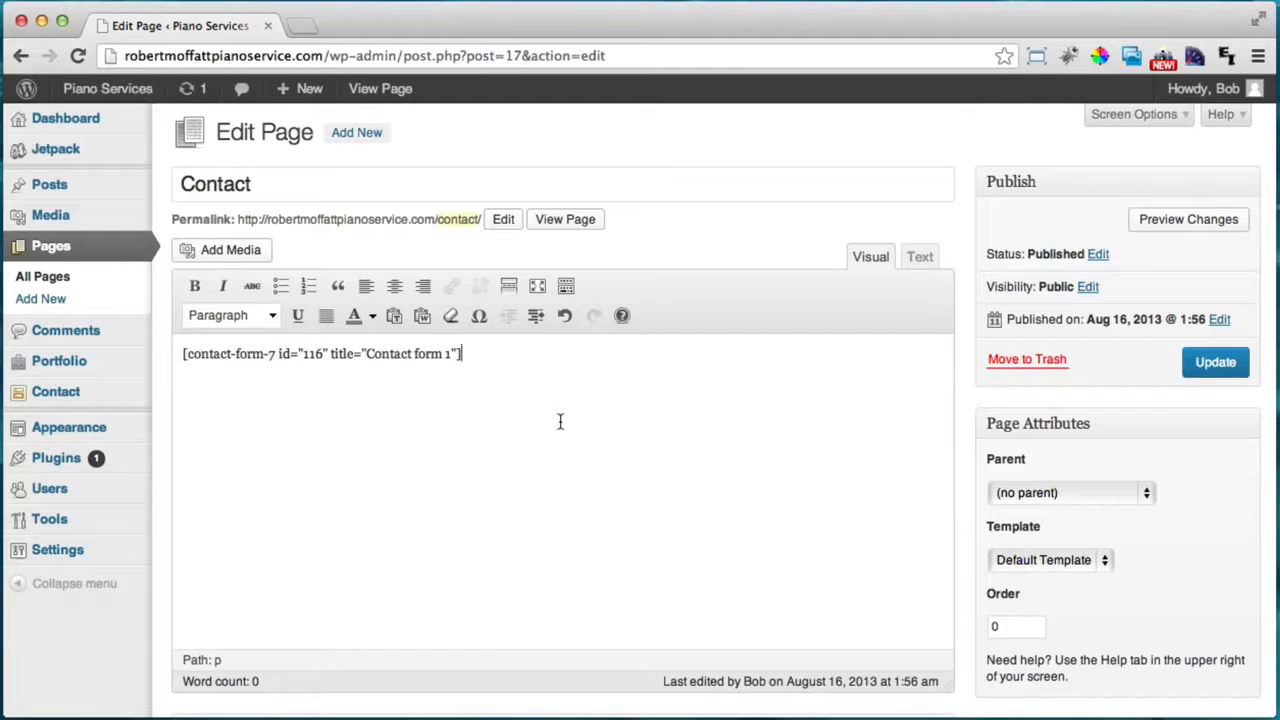
# - Turn off comments and trackbacks for the Contact page and update it
pyautogui.click(1116, 116)
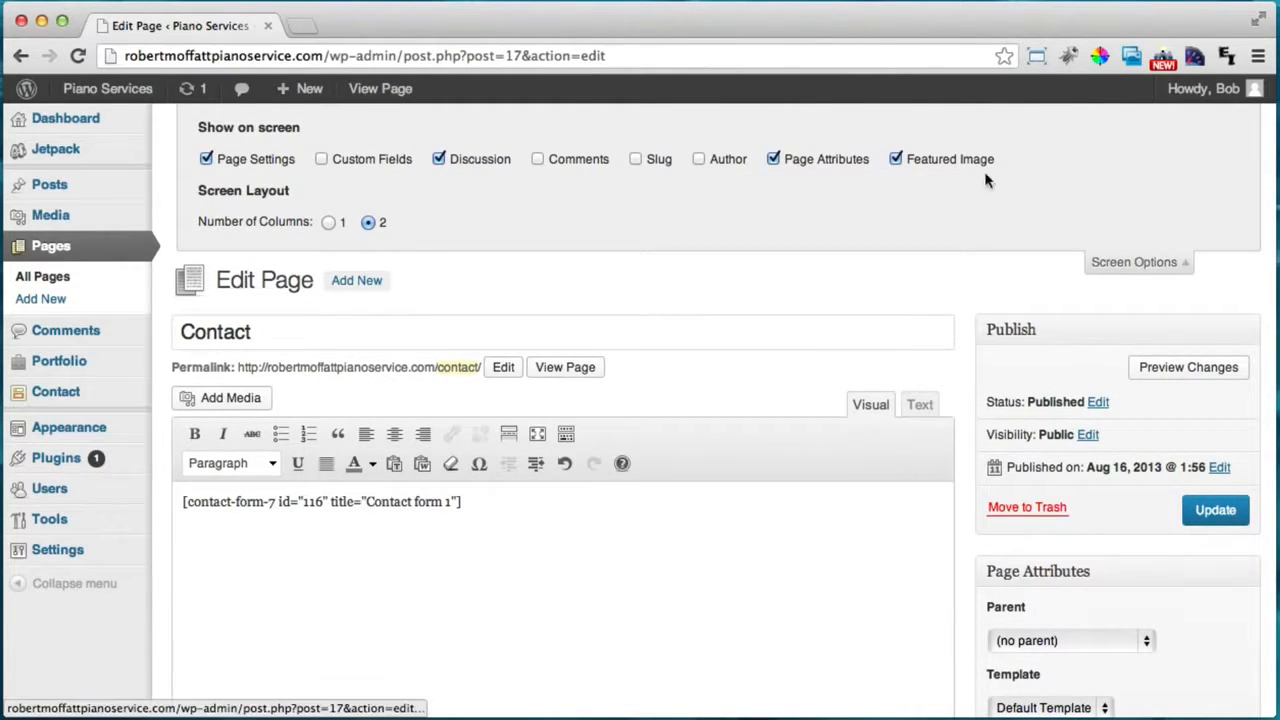
pyautogui.scroll(-5, 555, 236)
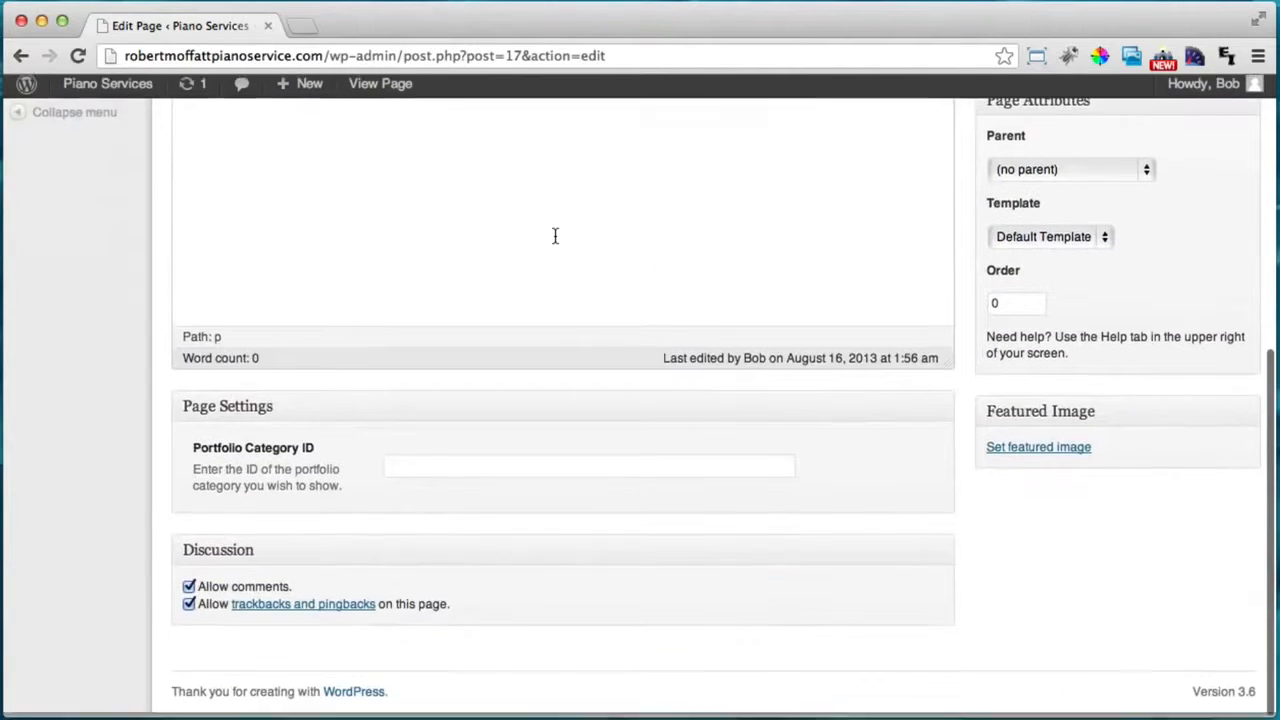
pyautogui.click(189, 591)
pyautogui.click(189, 609)
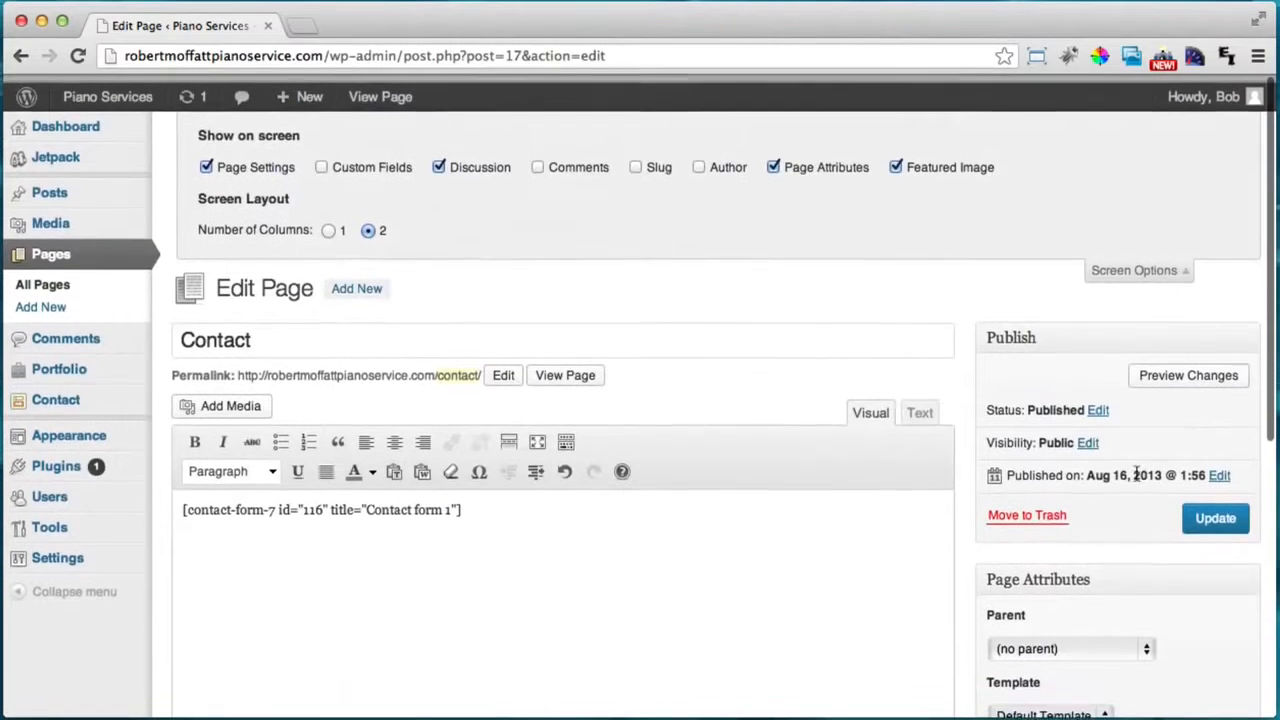
pyautogui.click(1205, 510)
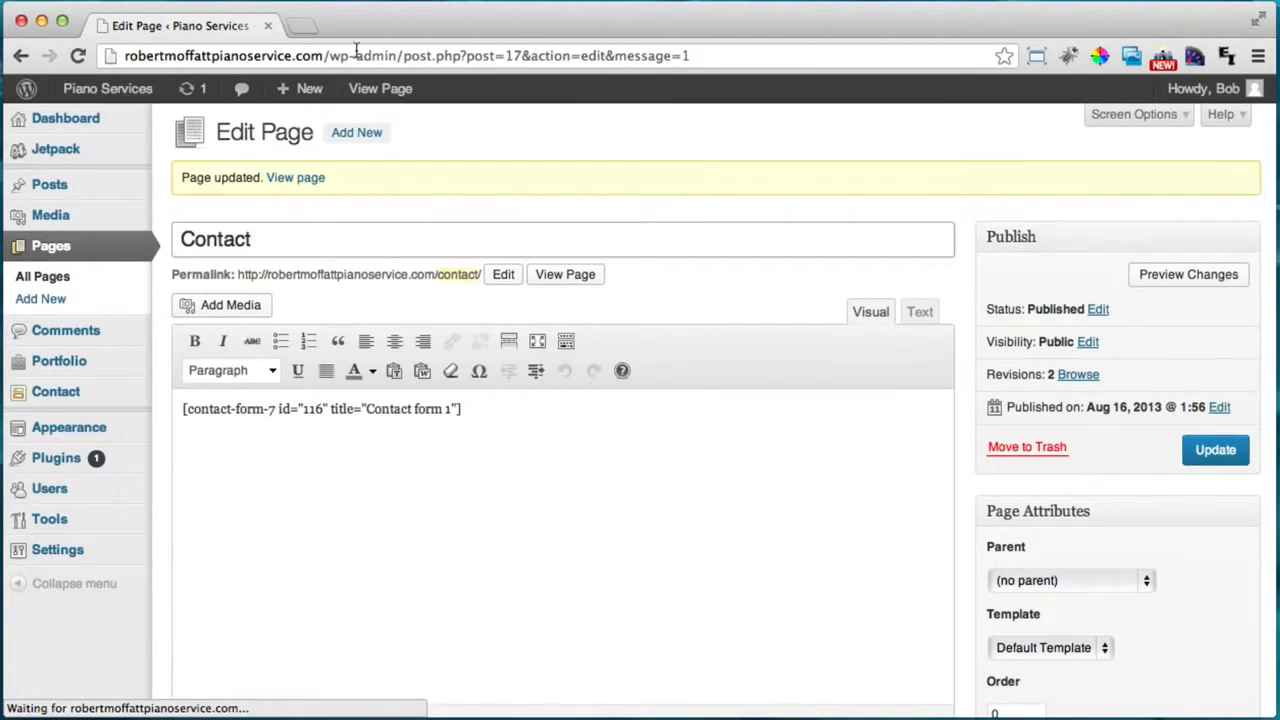
pyautogui.keyDown('super'); pyautogui.click(117, 93); pyautogui.keyUp('super')
pyautogui.click(349, 26)
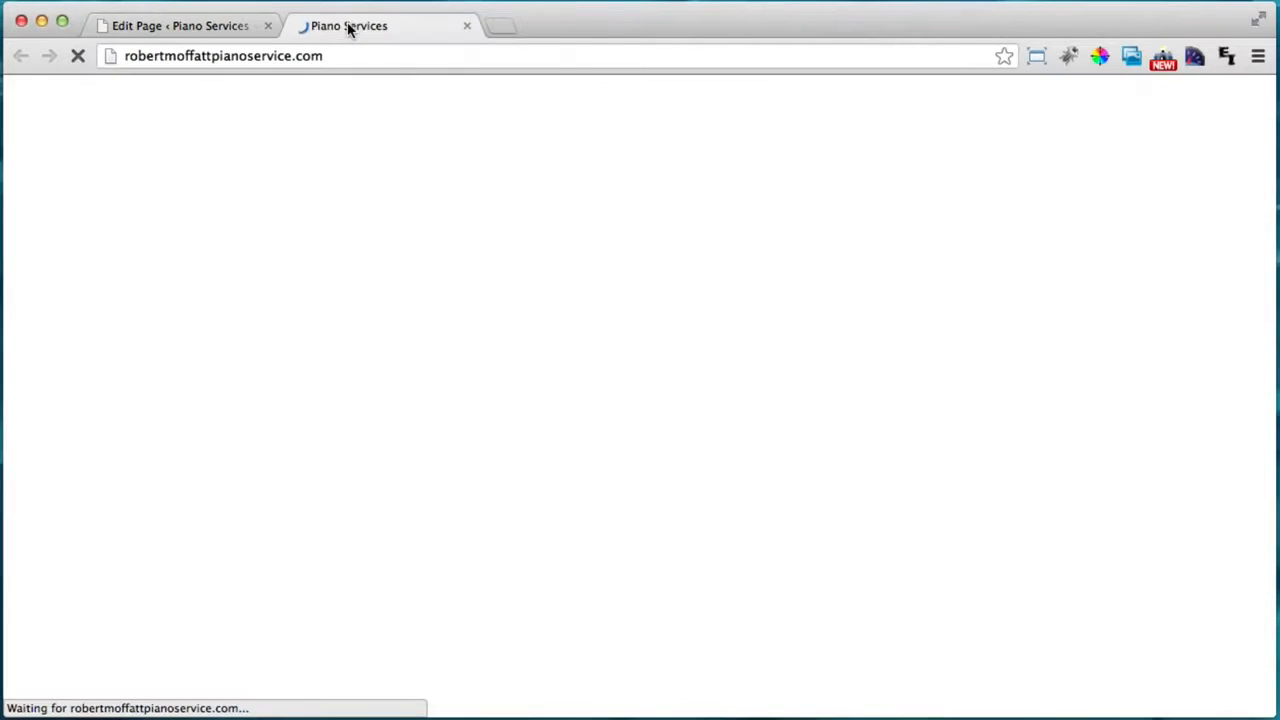
pyautogui.click(1122, 208)
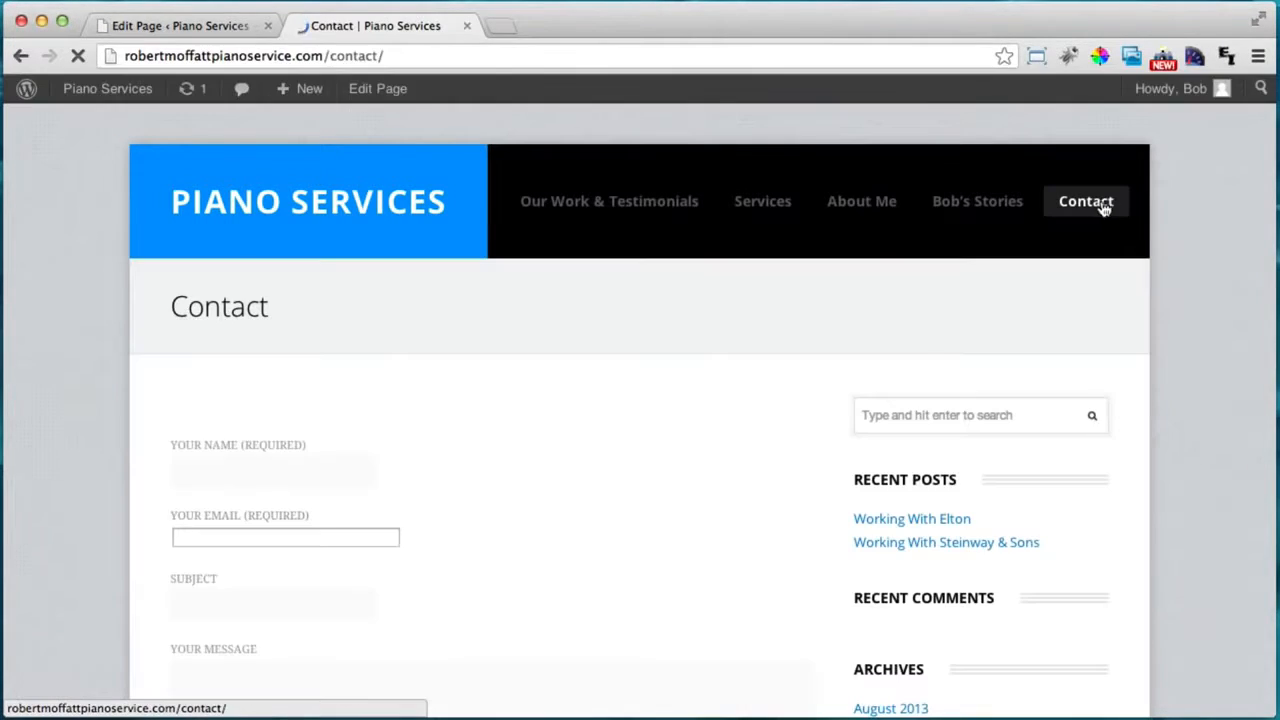
pyautogui.scroll(-5, 625, 455)
pyautogui.click(429, 534)
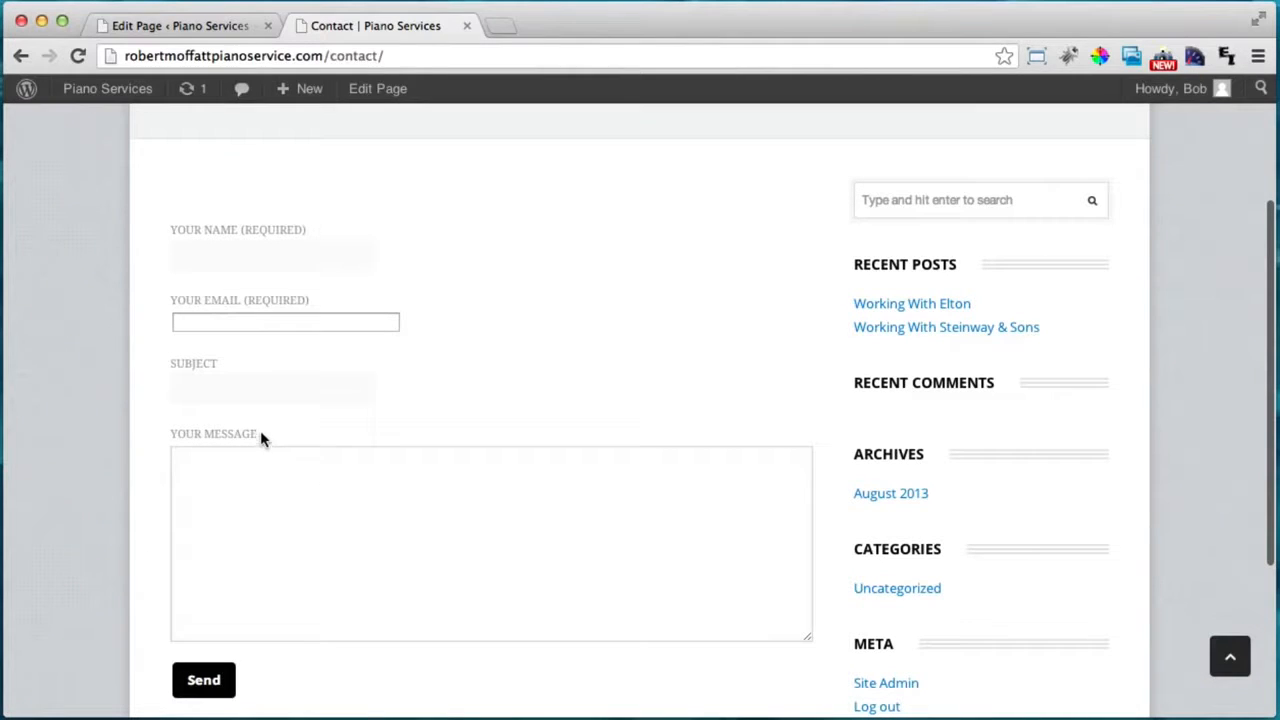
pyautogui.click(251, 391)
pyautogui.click(223, 257)
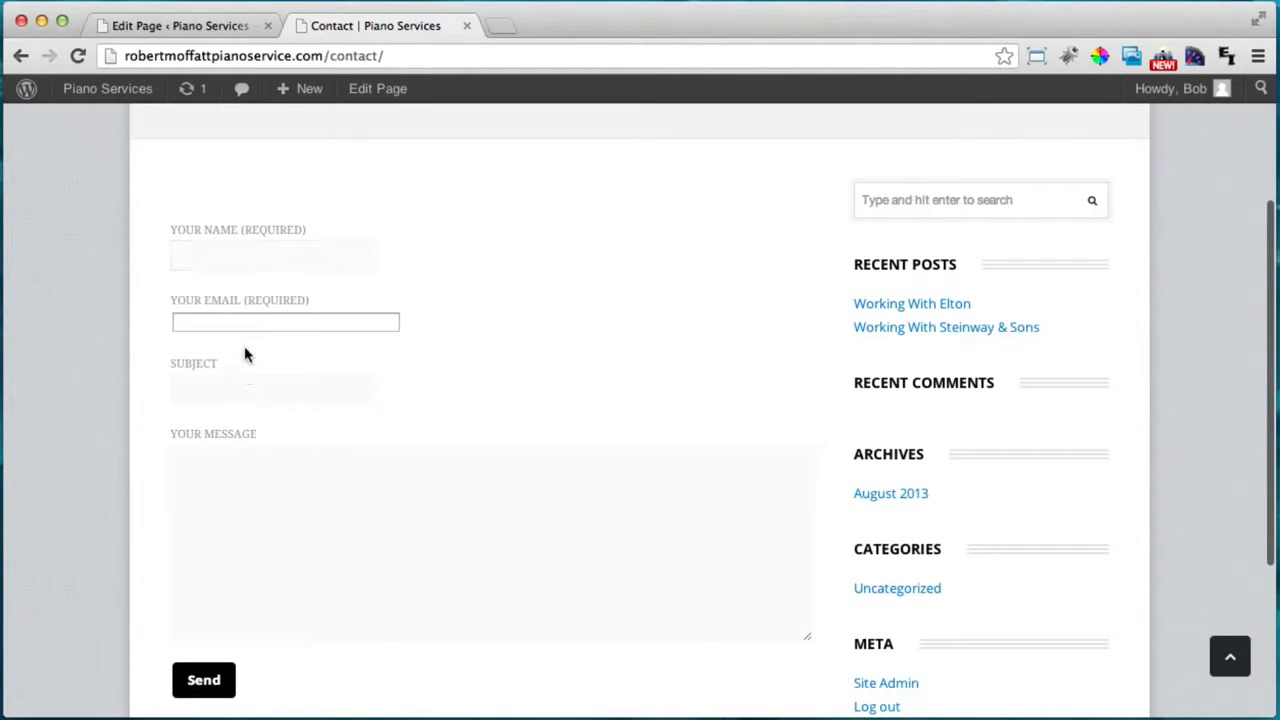
pyautogui.click(248, 316)
pyautogui.scroll(3, 545, 535)
pyautogui.click(542, 520)
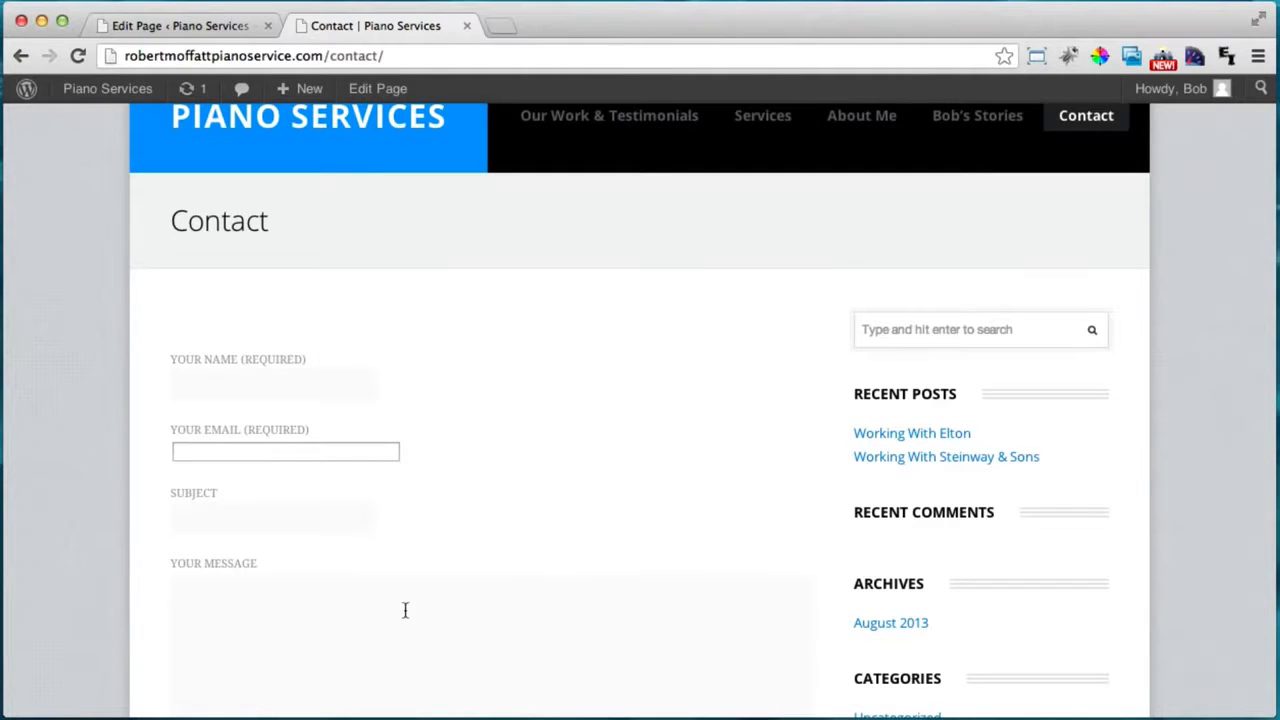
pyautogui.click(467, 27)
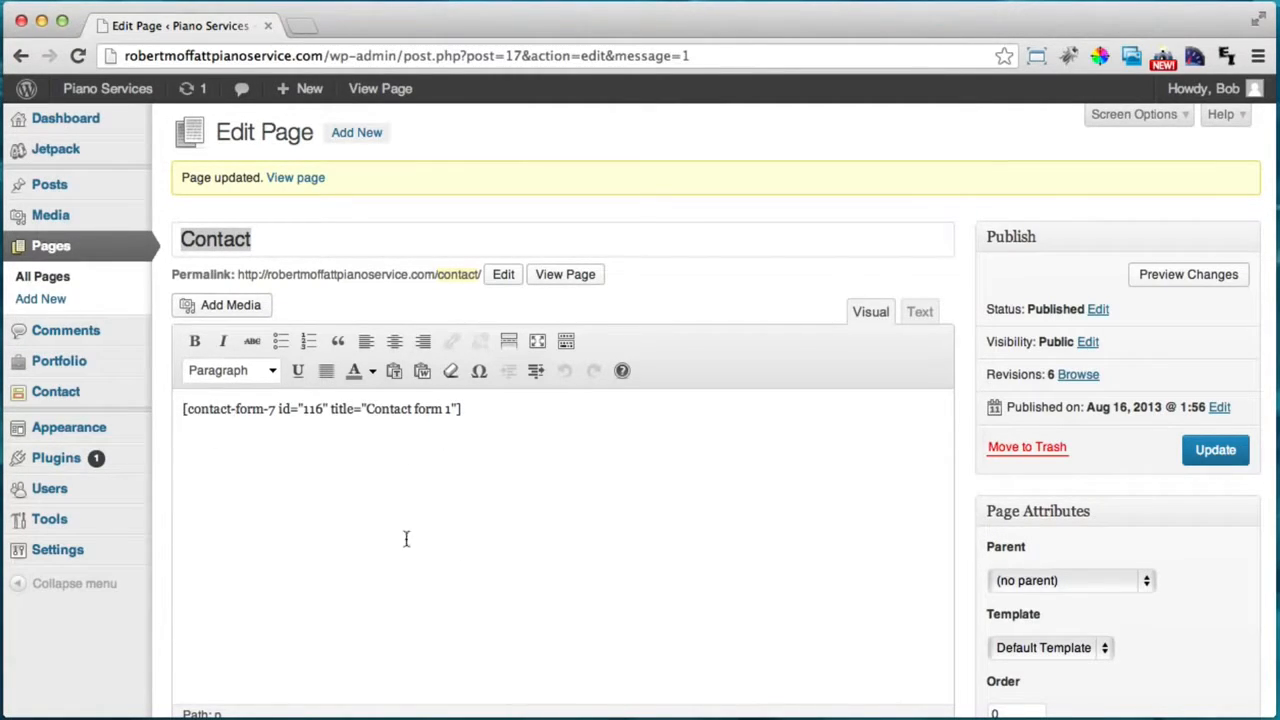
# - Save the Contact page again and search the plugin directory for 'standout box'
pyautogui.click(1212, 450)
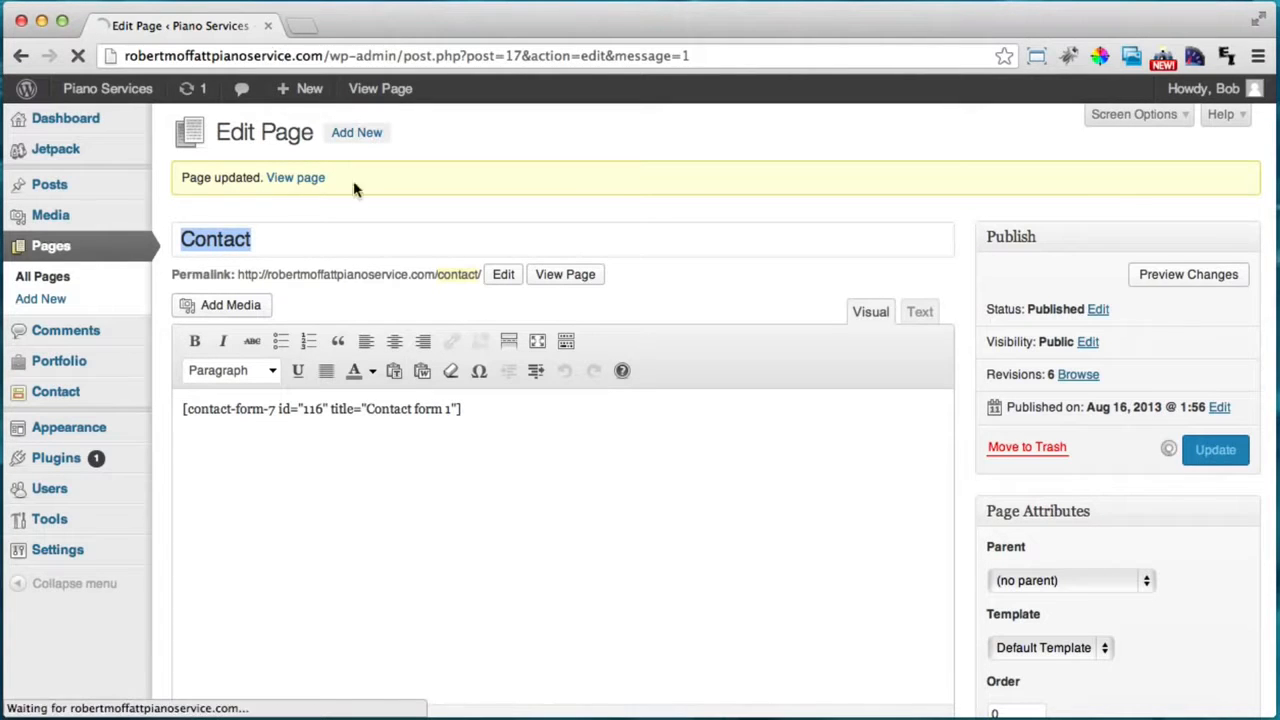
pyautogui.moveTo(59, 470)
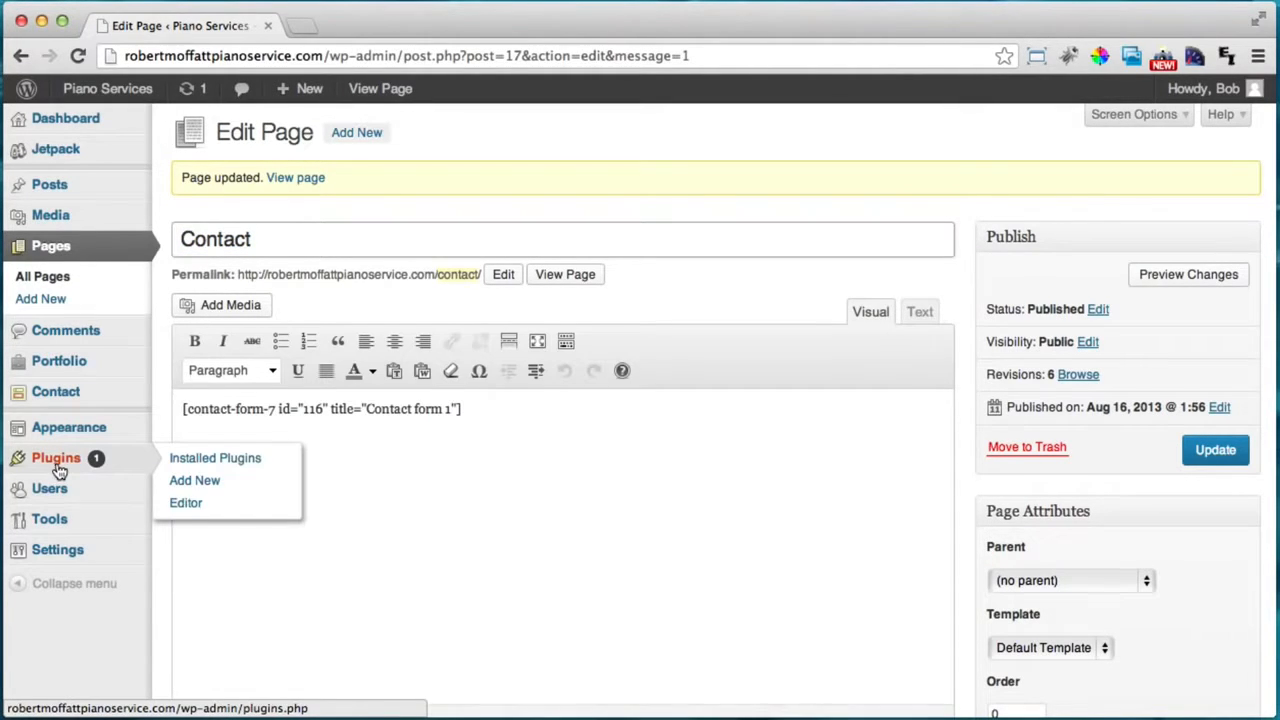
pyautogui.click(190, 482)
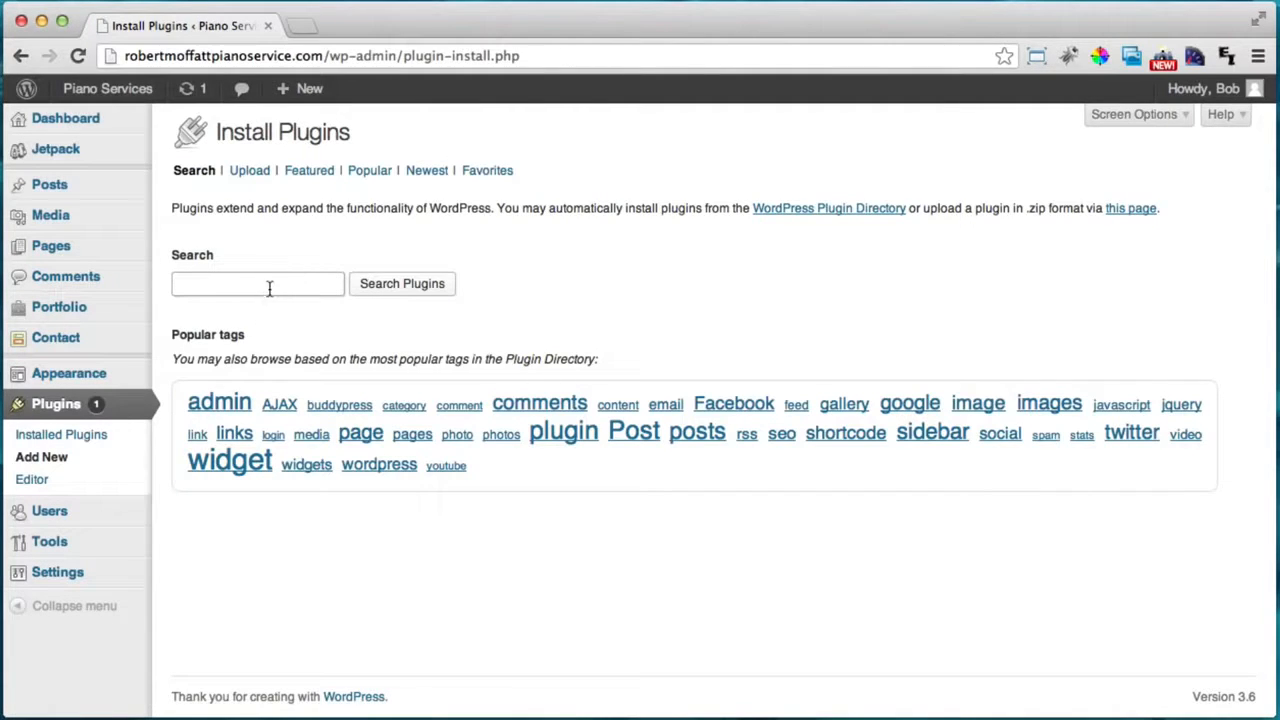
pyautogui.click(269, 289)
pyautogui.write('standout boxes')
pyautogui.click(412, 291)
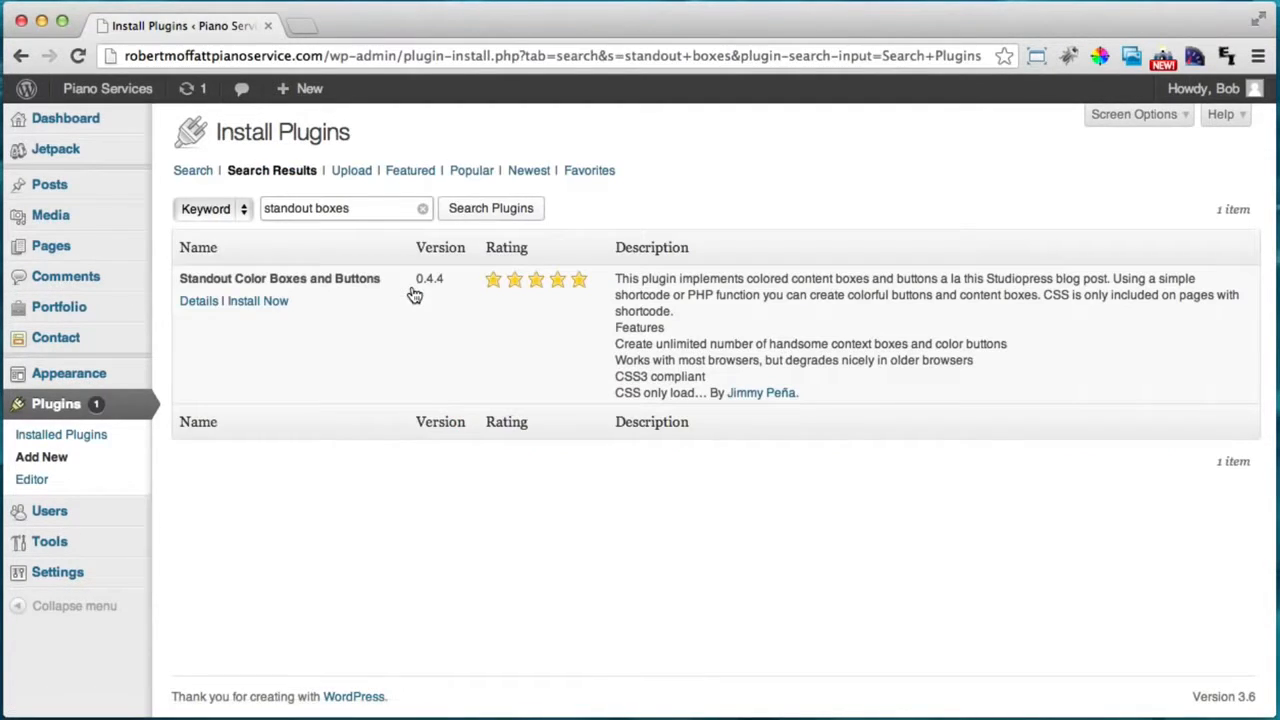
# - Install the Standout Color Boxes and Buttons plugin, confirm, and activate it
pyautogui.moveTo(197, 278); pyautogui.dragTo(314, 288)
pyautogui.click(310, 283)
pyautogui.click(268, 301)
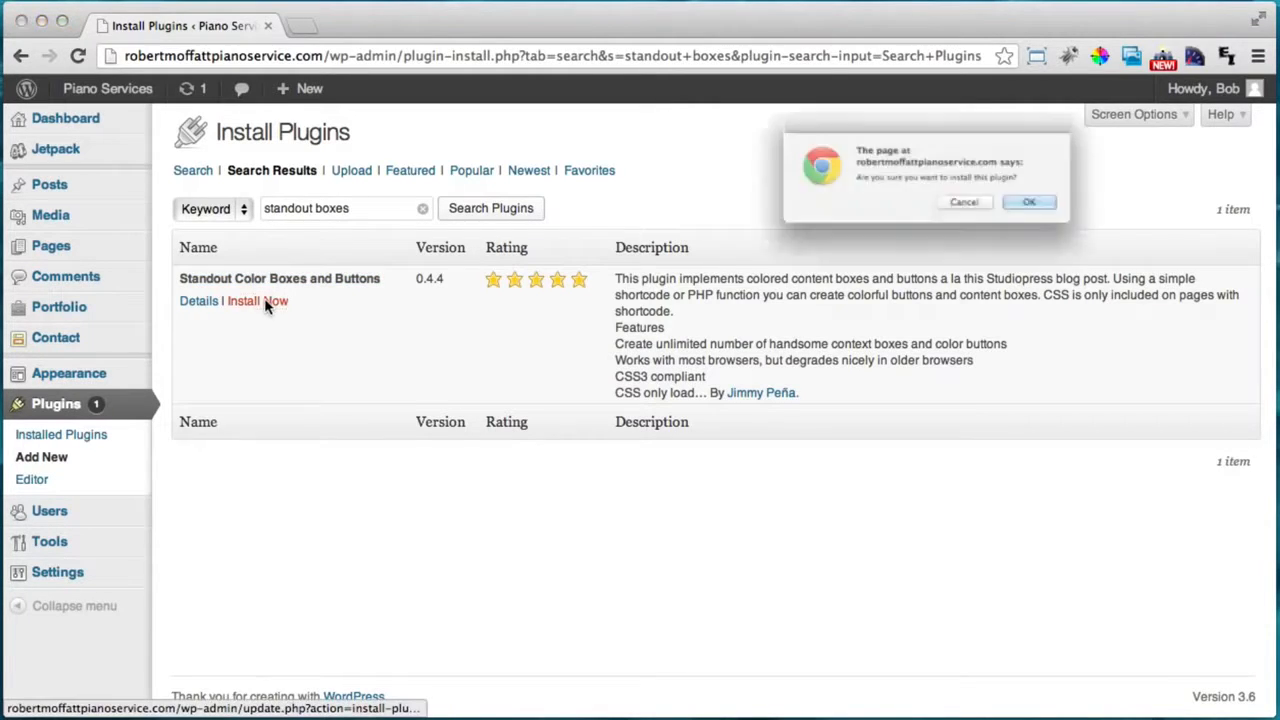
pyautogui.click(1080, 217)
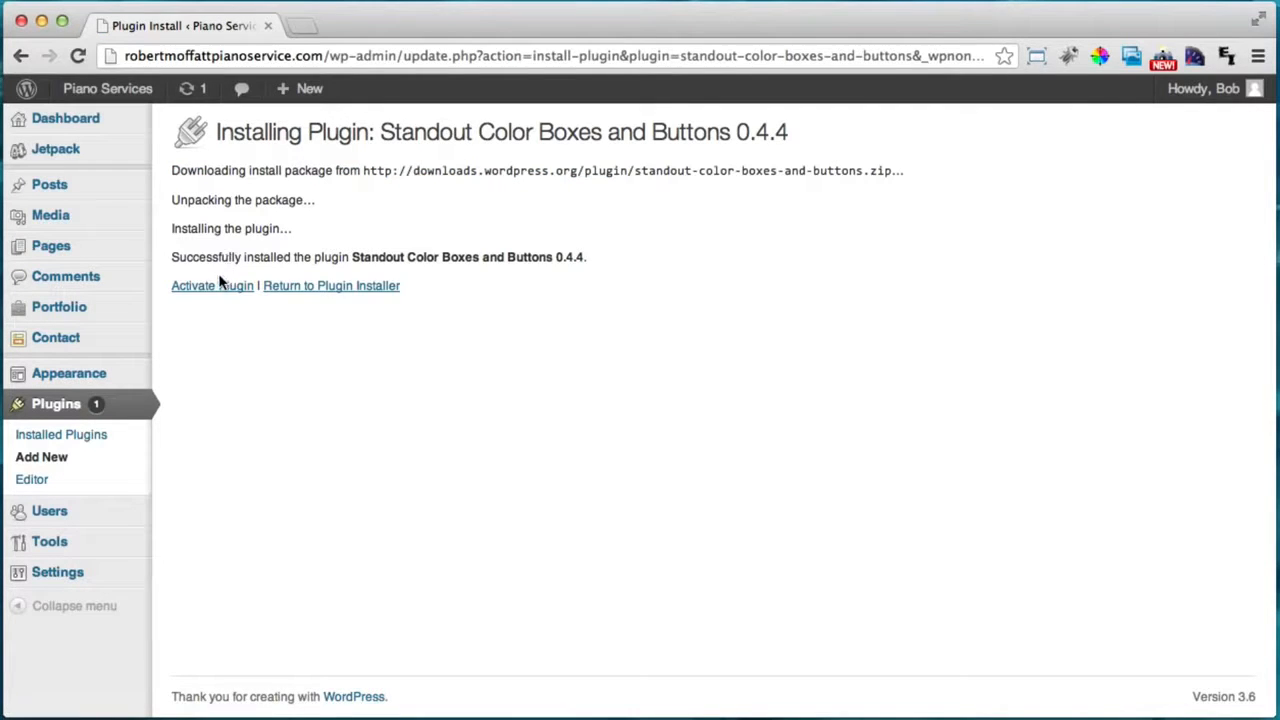
pyautogui.click(220, 285)
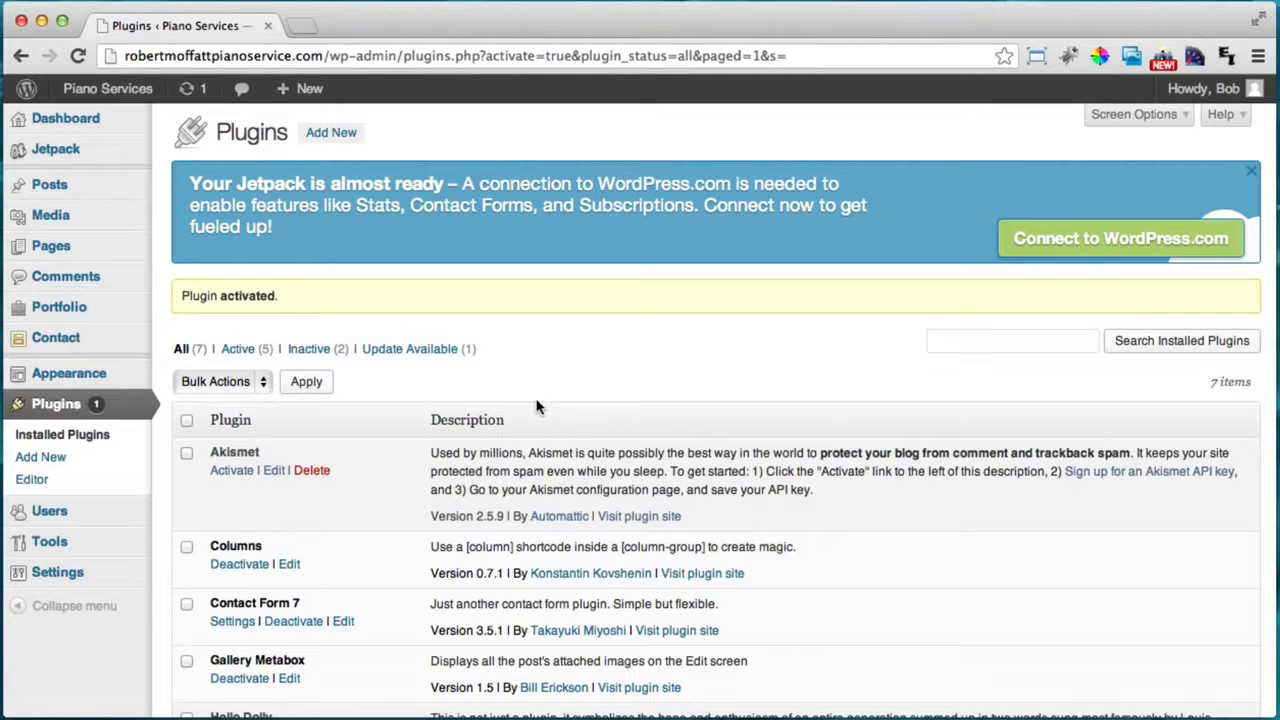
# - Open the Contact page for editing from the All Pages list
pyautogui.click(55, 254)
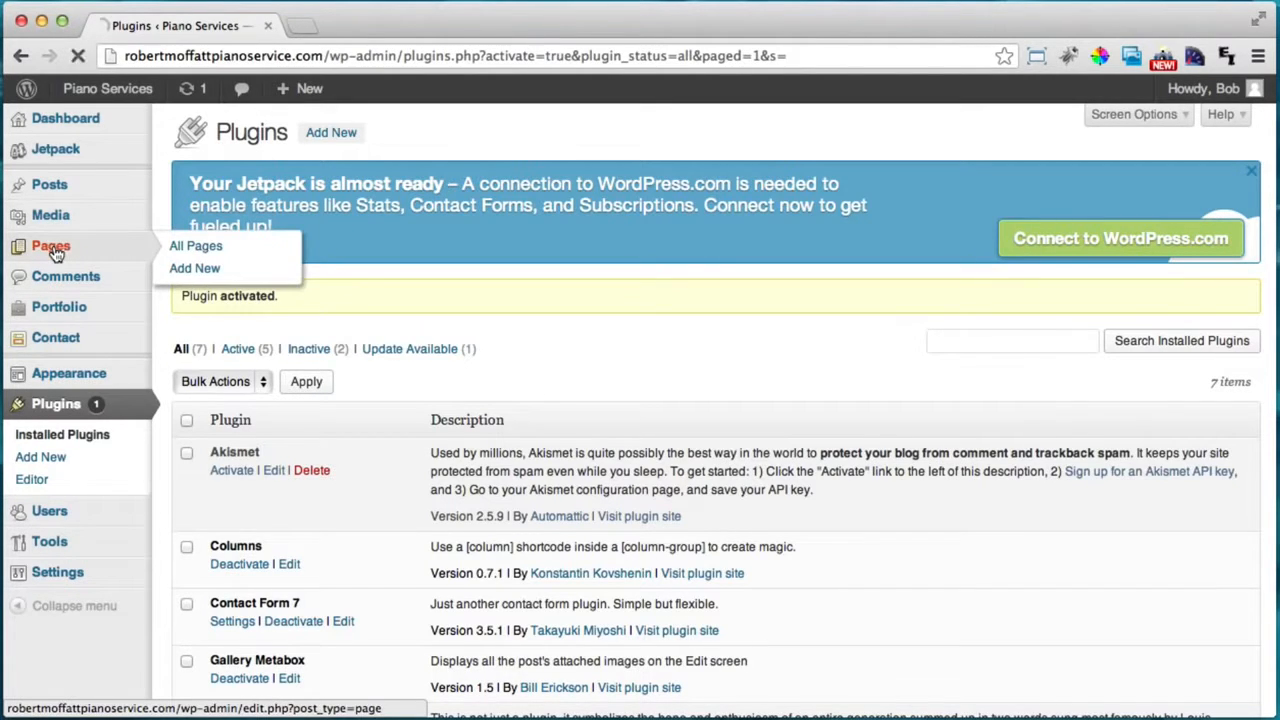
pyautogui.hscroll(-5, 403, 443)
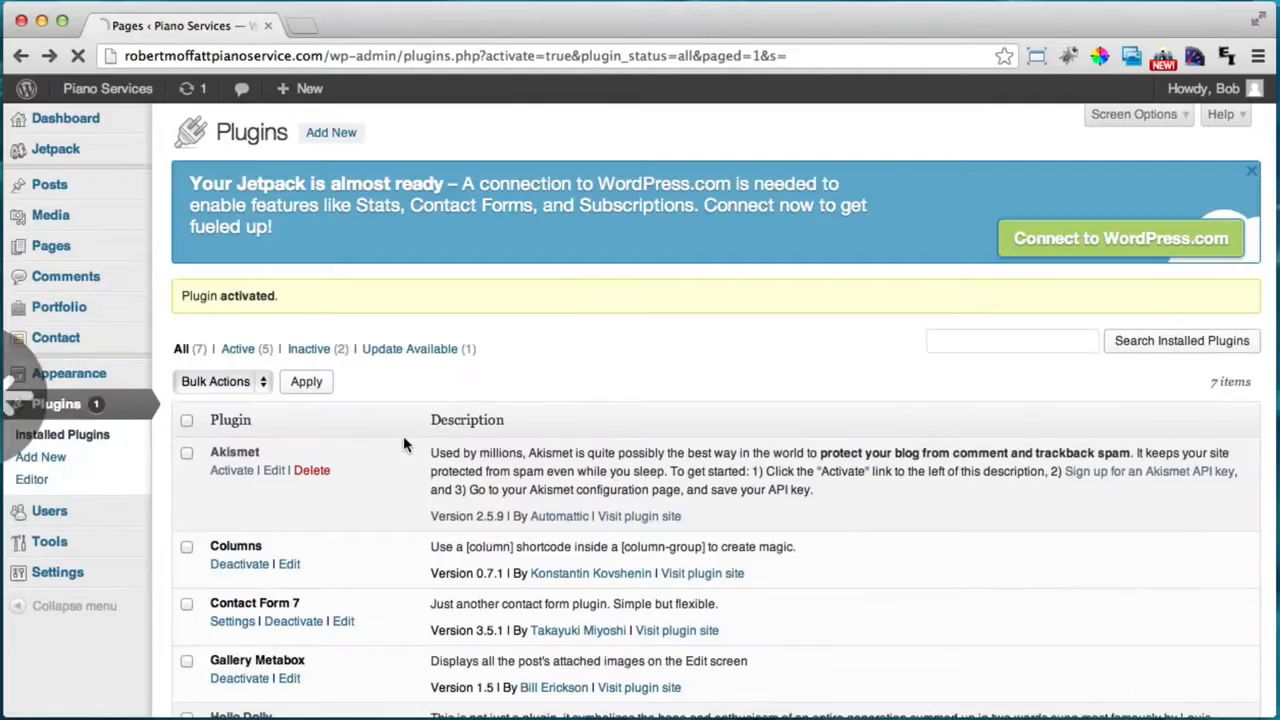
pyautogui.scroll(-5, 403, 443)
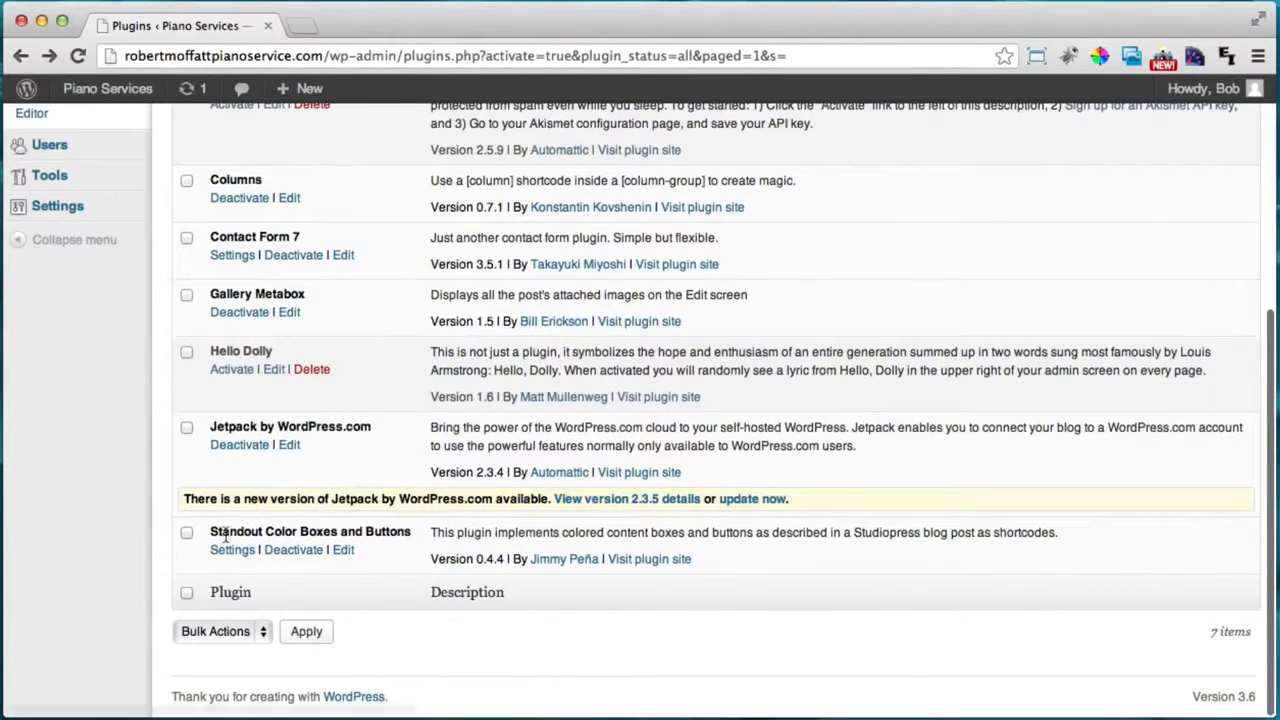
pyautogui.scroll(2, 277, 556)
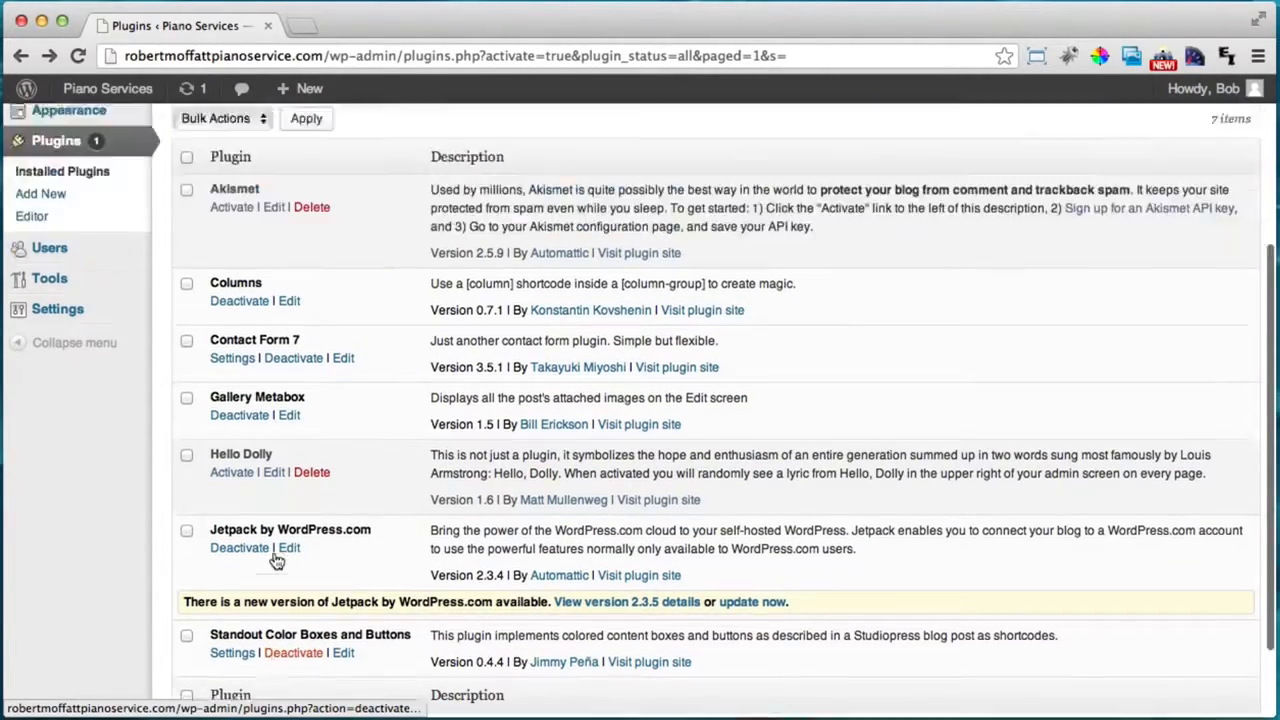
pyautogui.scroll(5, 277, 561)
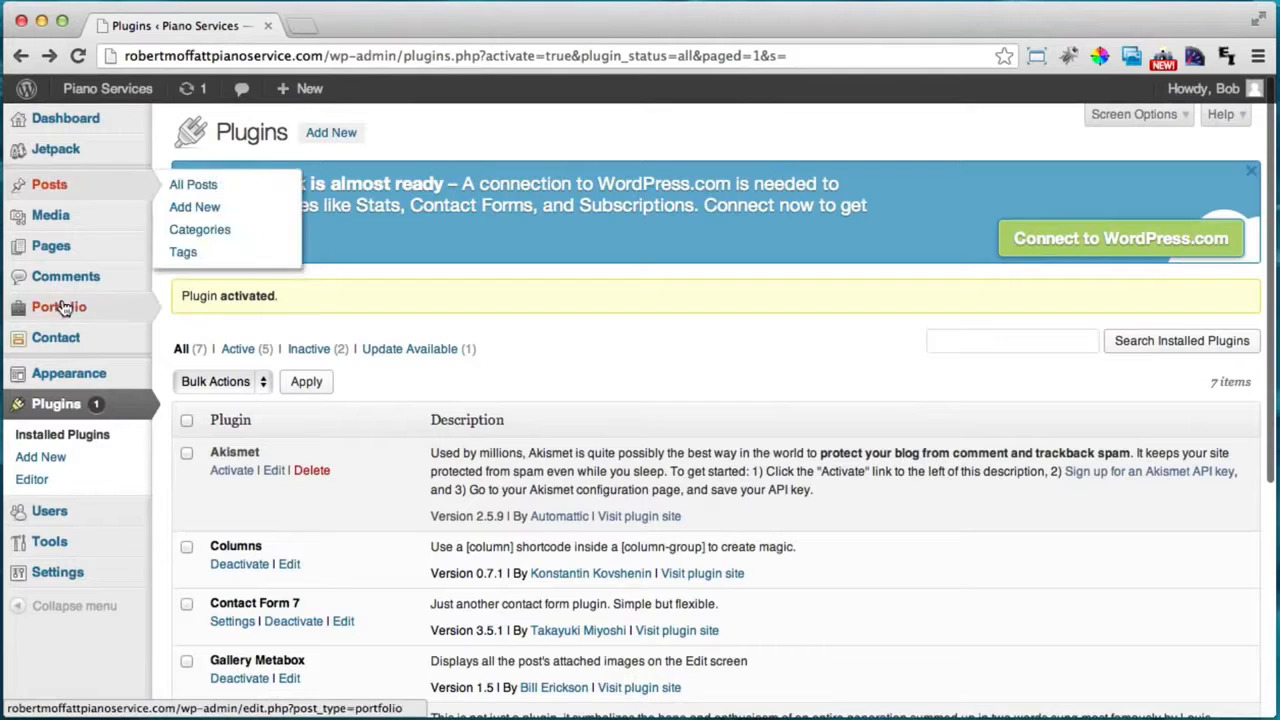
pyautogui.click(50, 246)
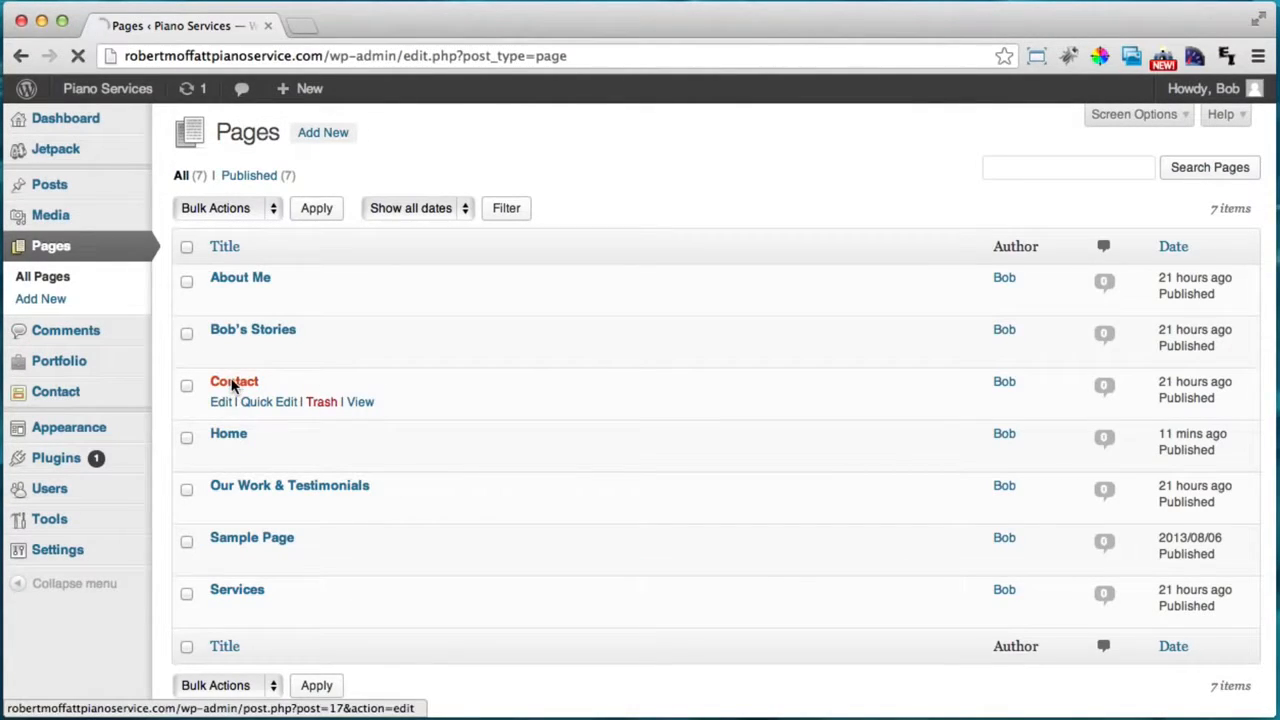
pyautogui.click(233, 383)
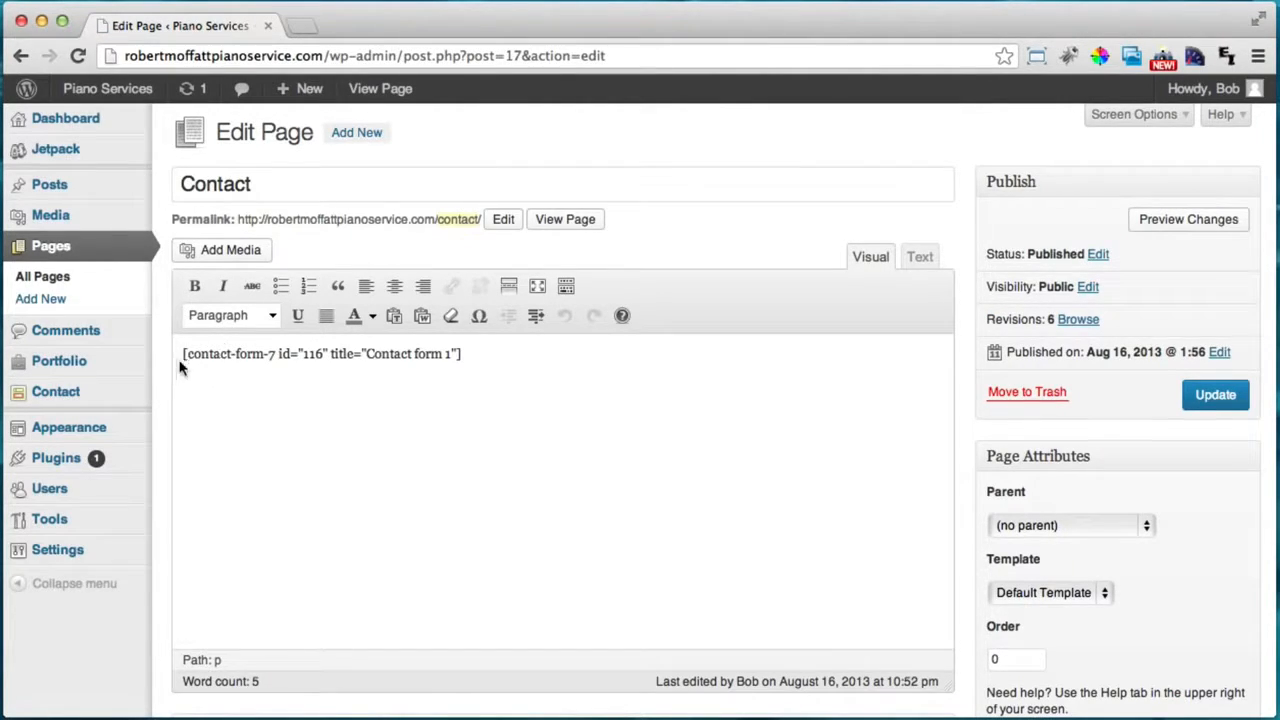
# - Insert a '[color-box color=grey]' line above the form shortcode, then begin an 'Address:' line
pyautogui.moveTo(183, 354); pyautogui.dragTo(369, 407)
pyautogui.click(298, 387)
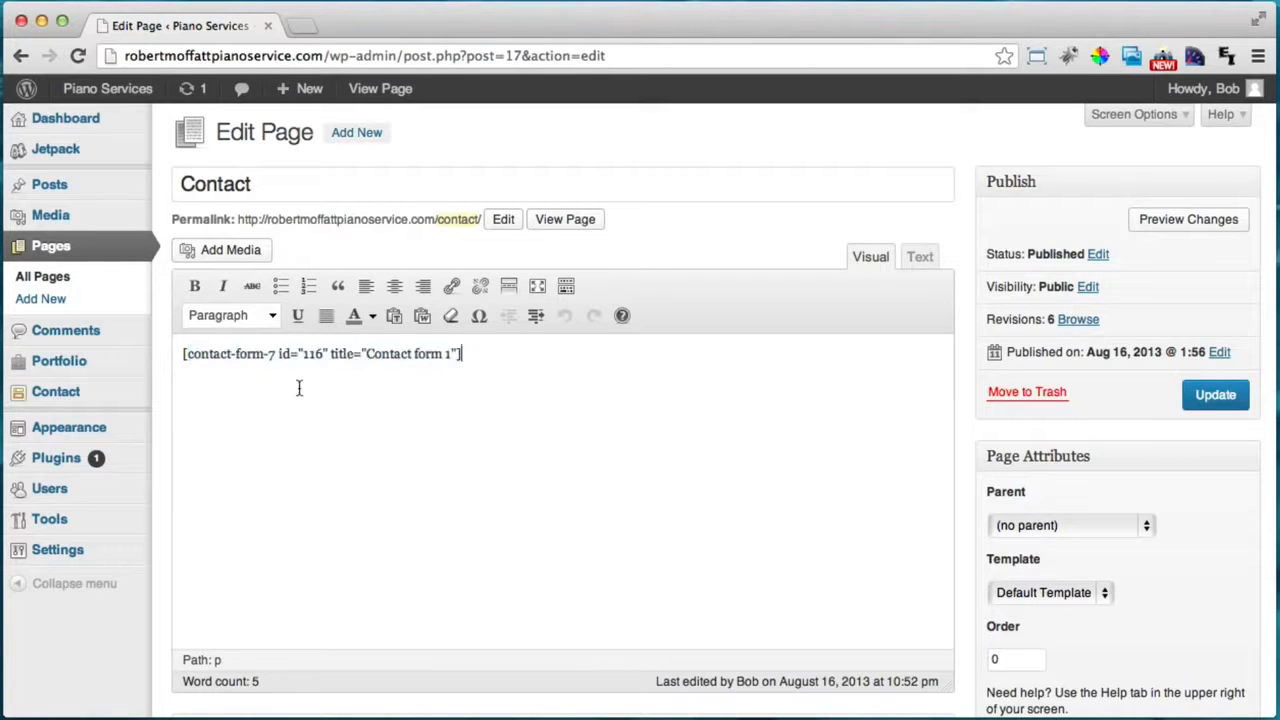
pyautogui.click(186, 353)
pyautogui.press('Return')
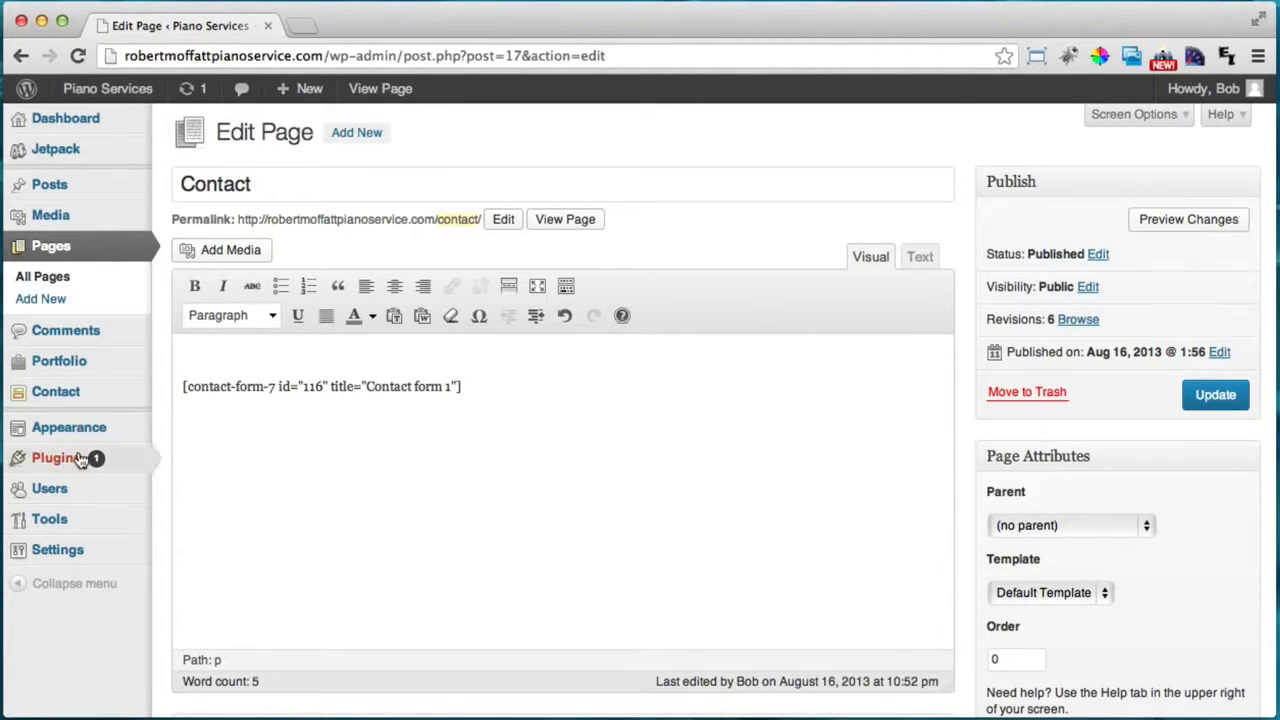
pyautogui.write('[')
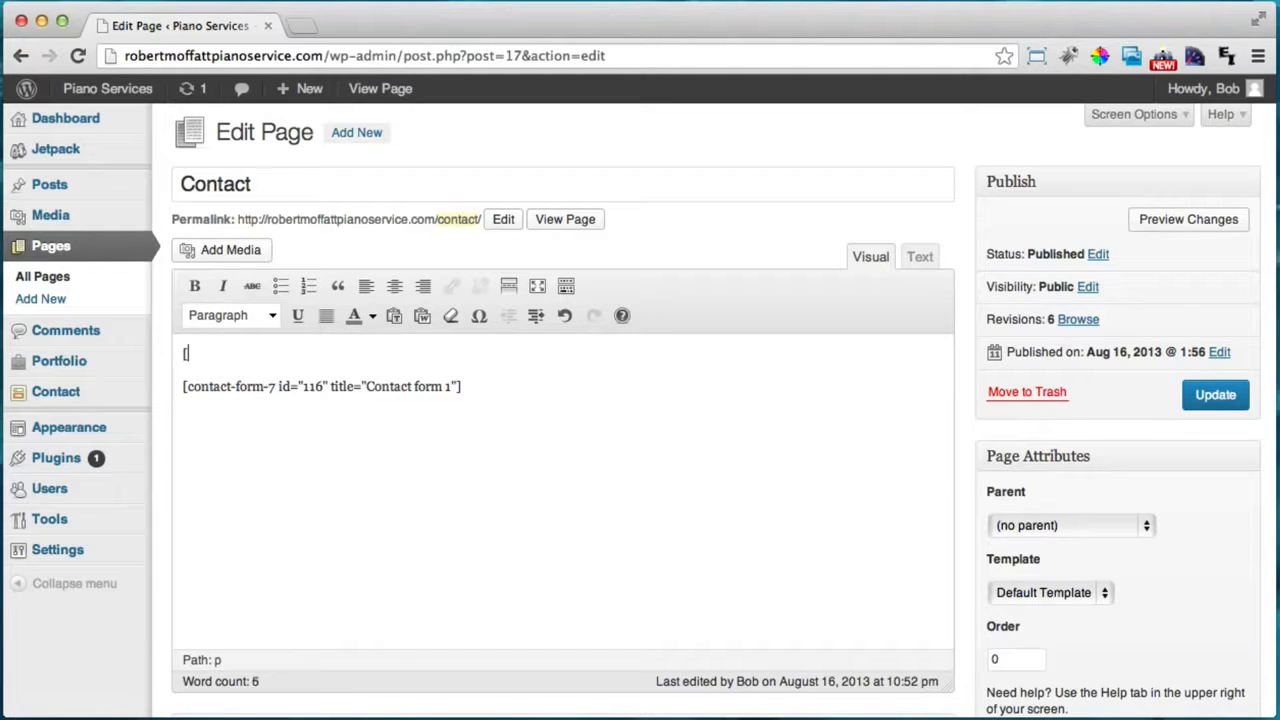
pyautogui.write('color-box color=')
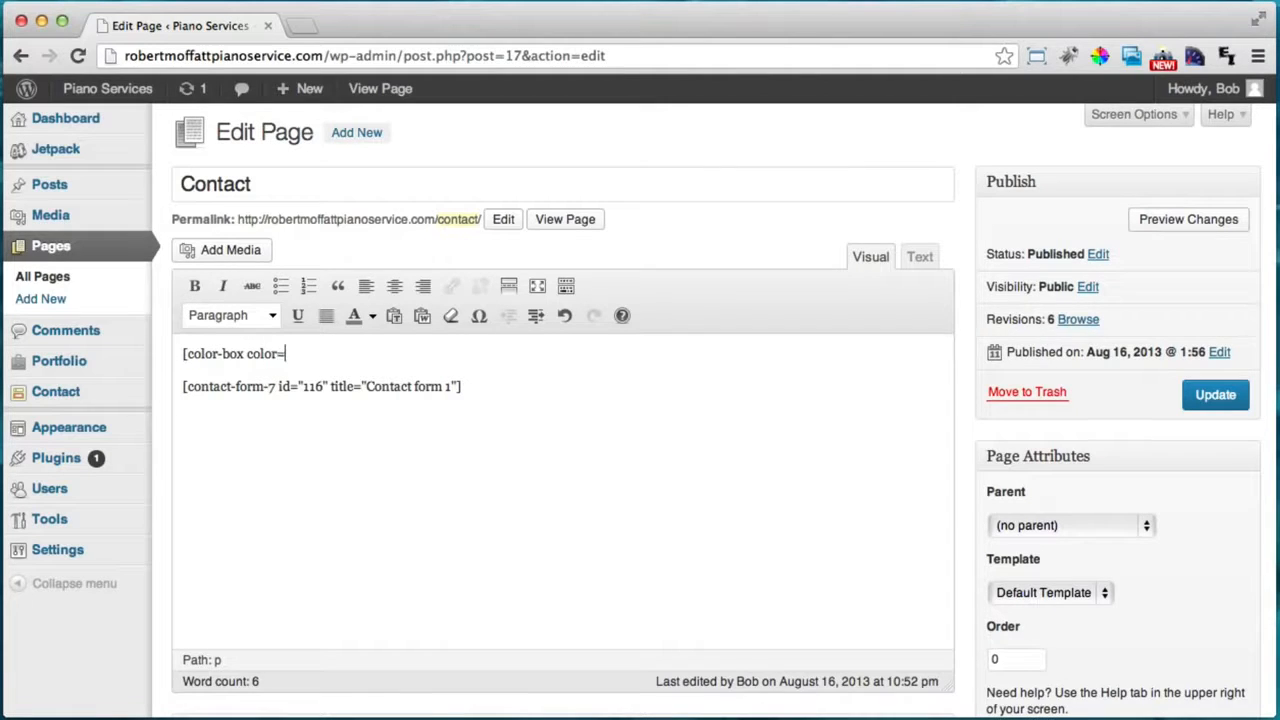
pyautogui.write('grey')
pyautogui.press('Return')
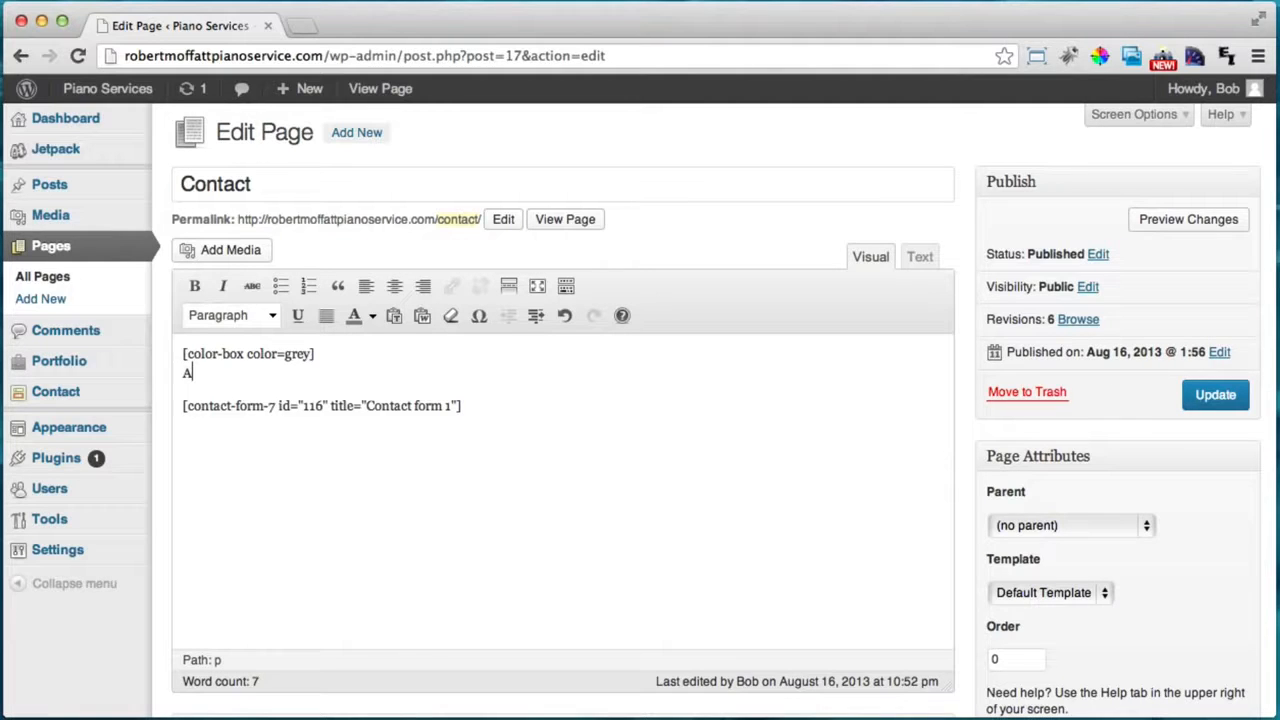
pyautogui.write('An')
pyautogui.press('BackSpace')
pyautogui.write('ddress:')
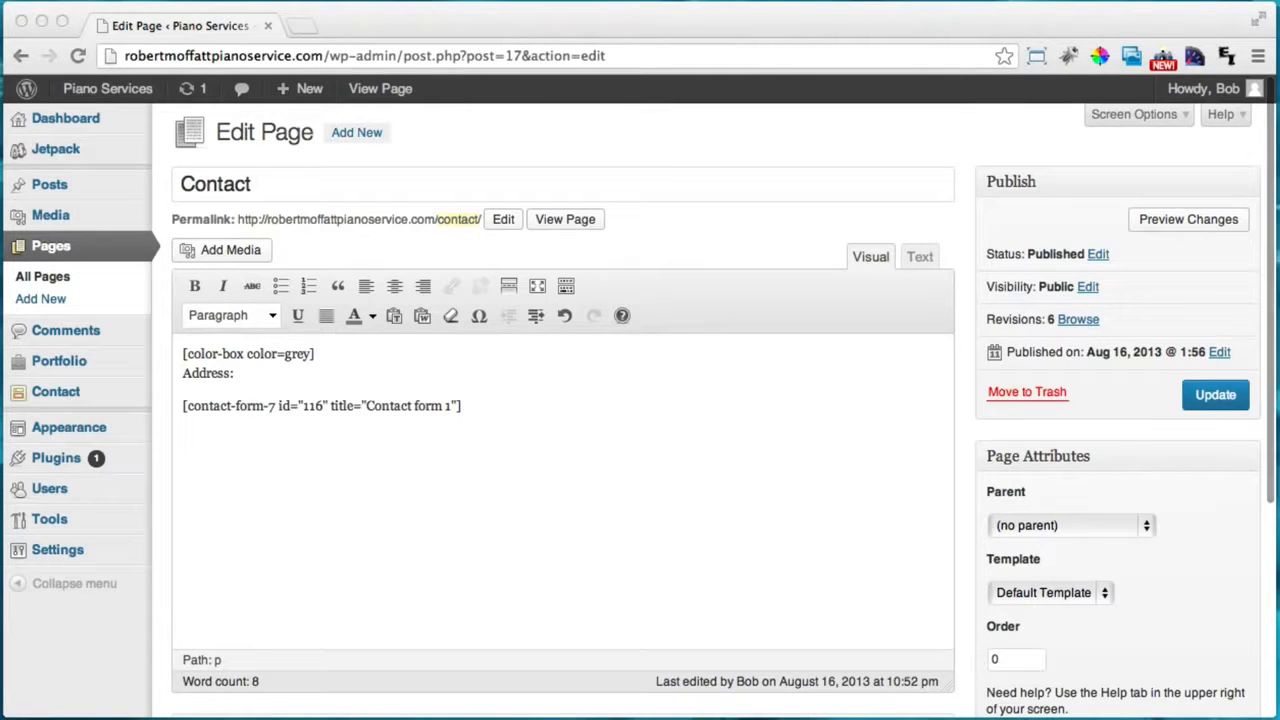
# - Paste the copied street address onto the Address: line and start a new line
pyautogui.click(279, 386)
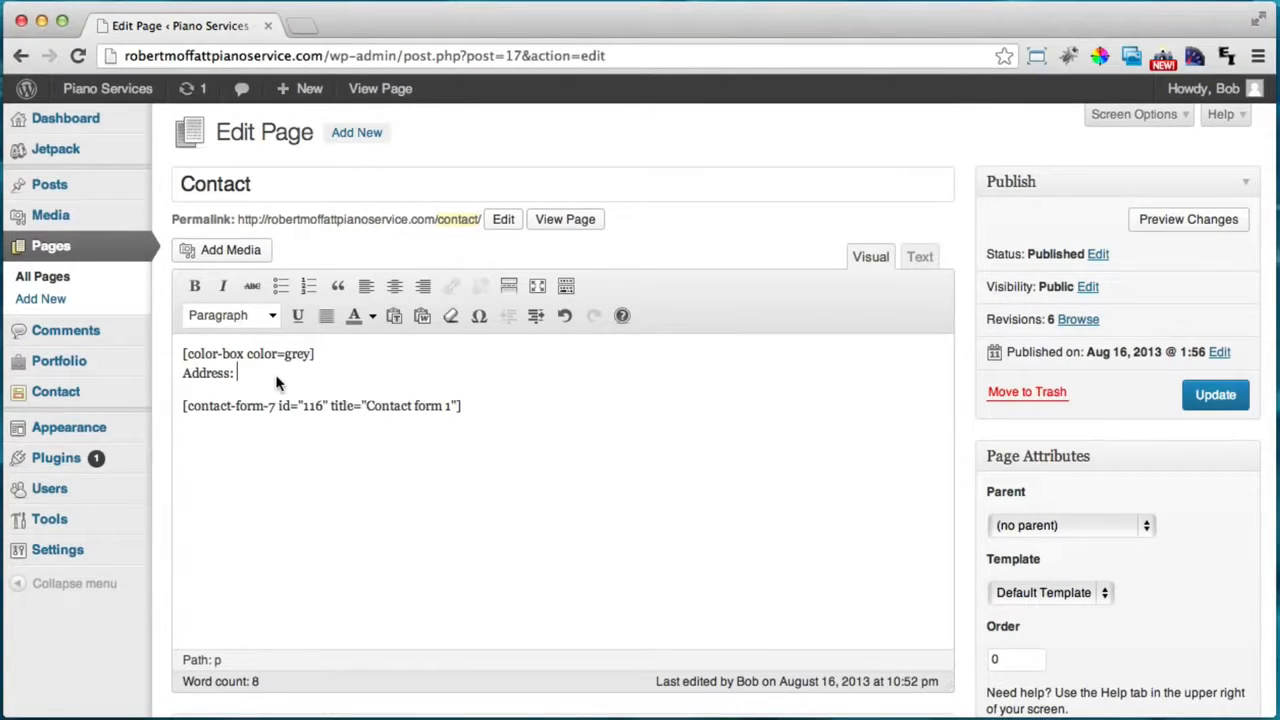
pyautogui.press('Return')
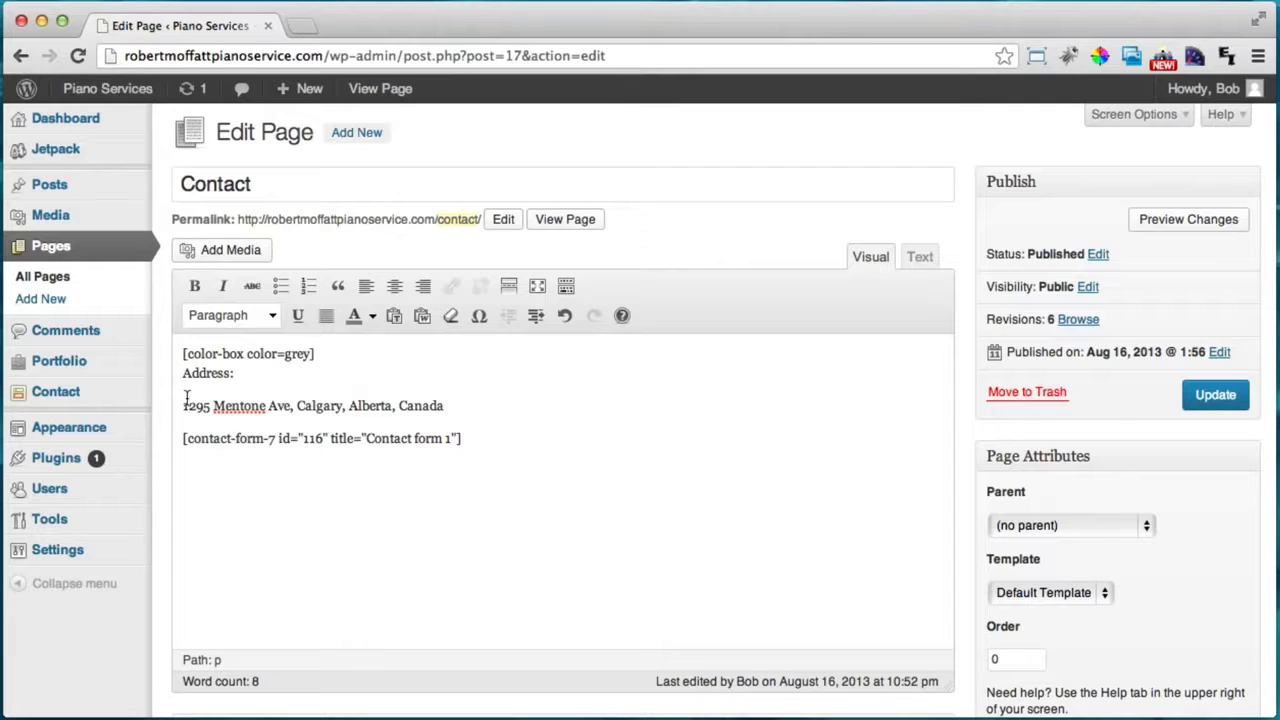
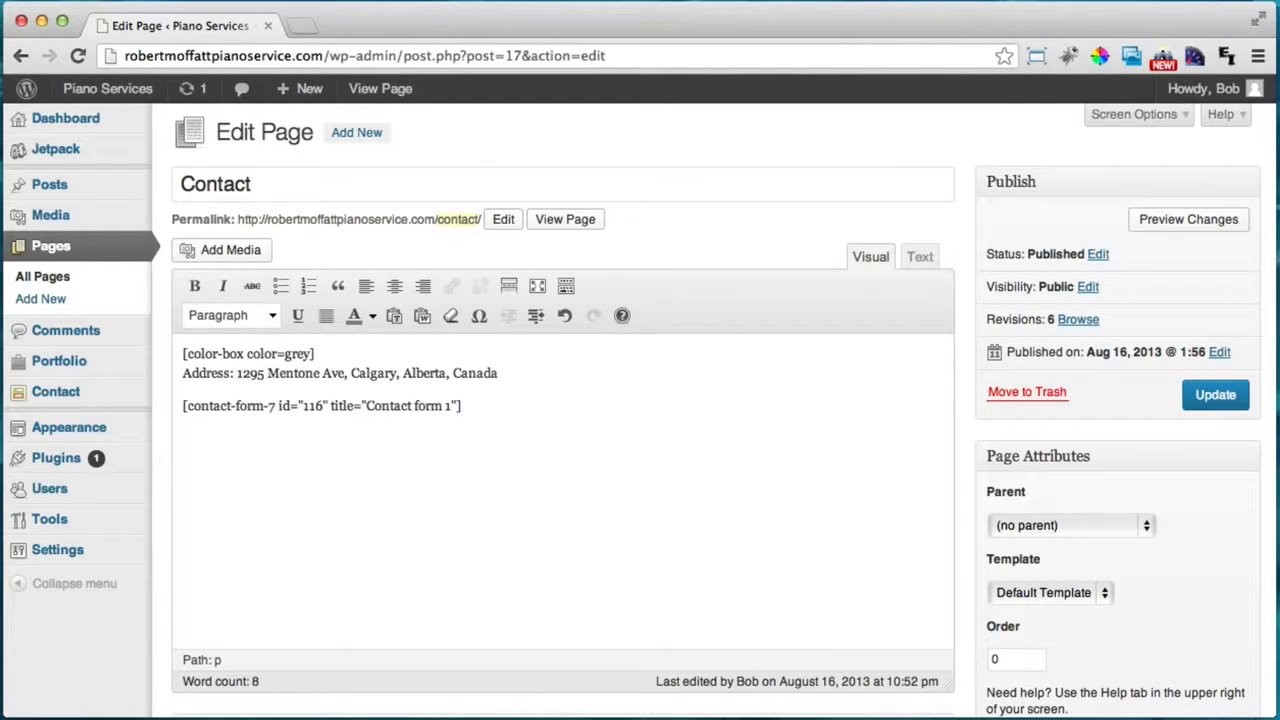
pyautogui.click(519, 373)
pyautogui.hotkey('shift', 'Return')
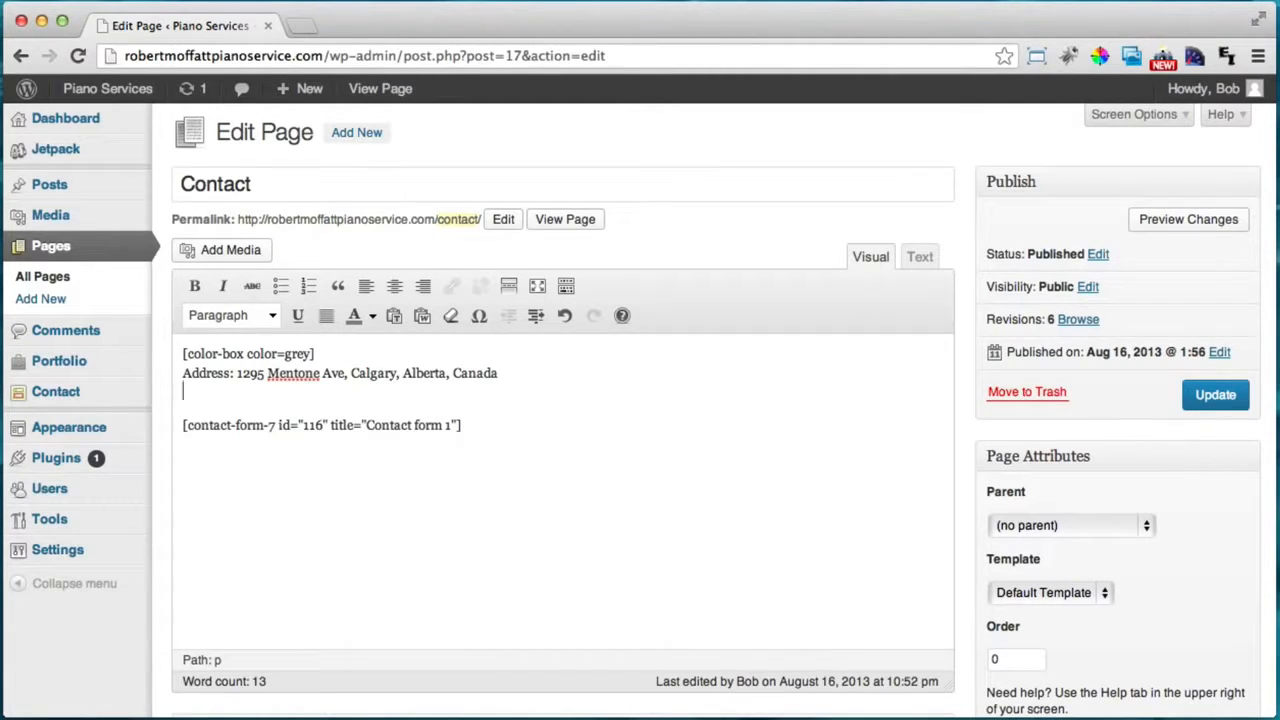
# - Paste the cell phone line directly under the address
pyautogui.press('super+Tab')
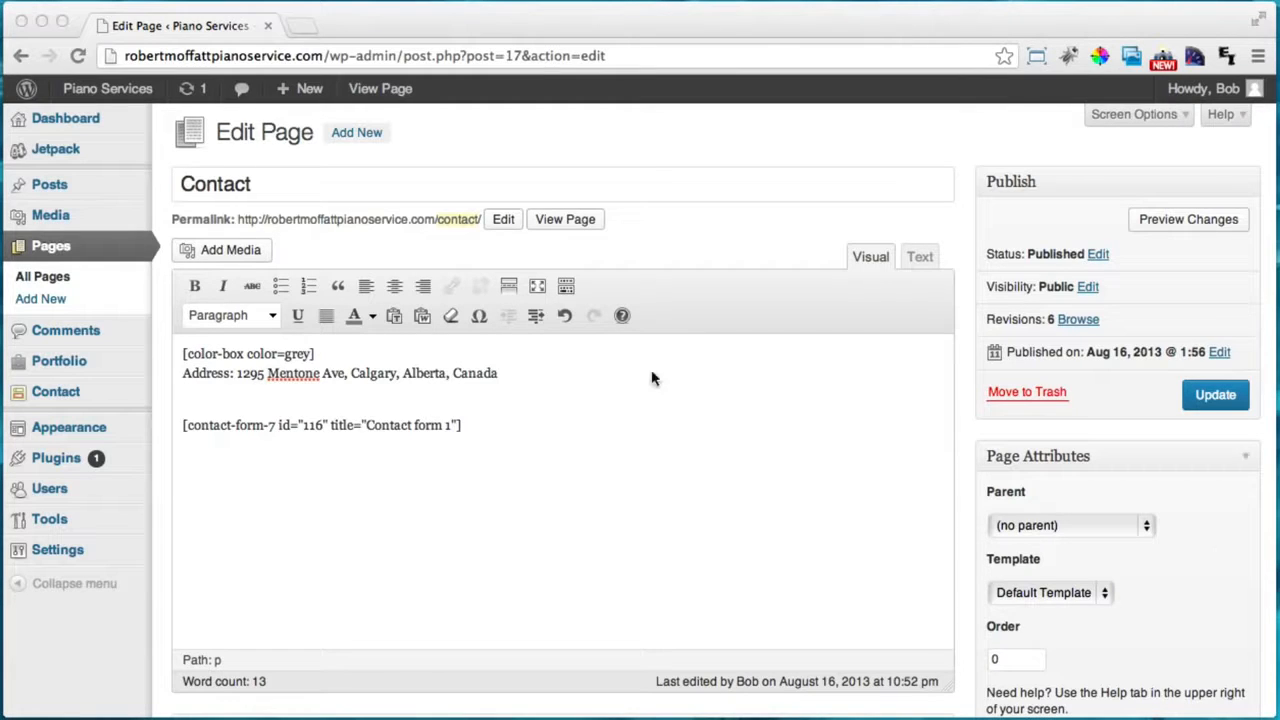
pyautogui.click(198, 394)
pyautogui.press('super+v')
pyautogui.click(184, 405)
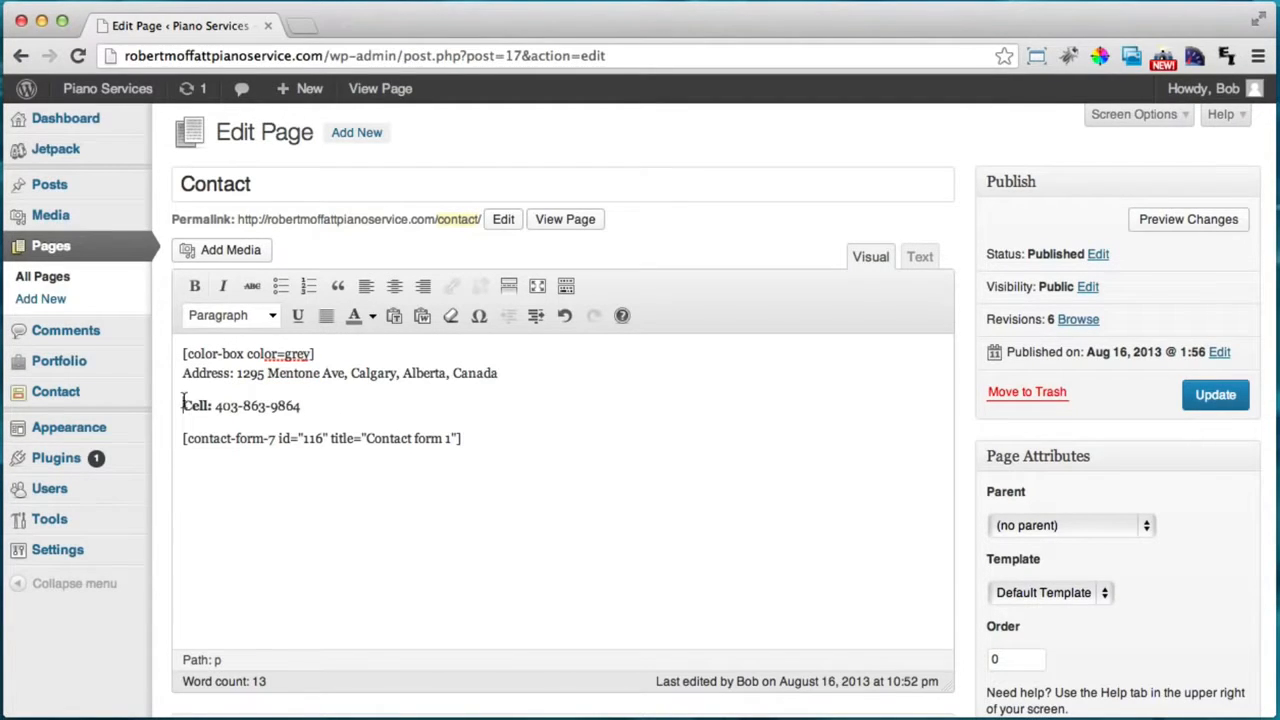
pyautogui.press('BackSpace')
pyautogui.hotkey('shift', 'Return')
pyautogui.click(301, 393)
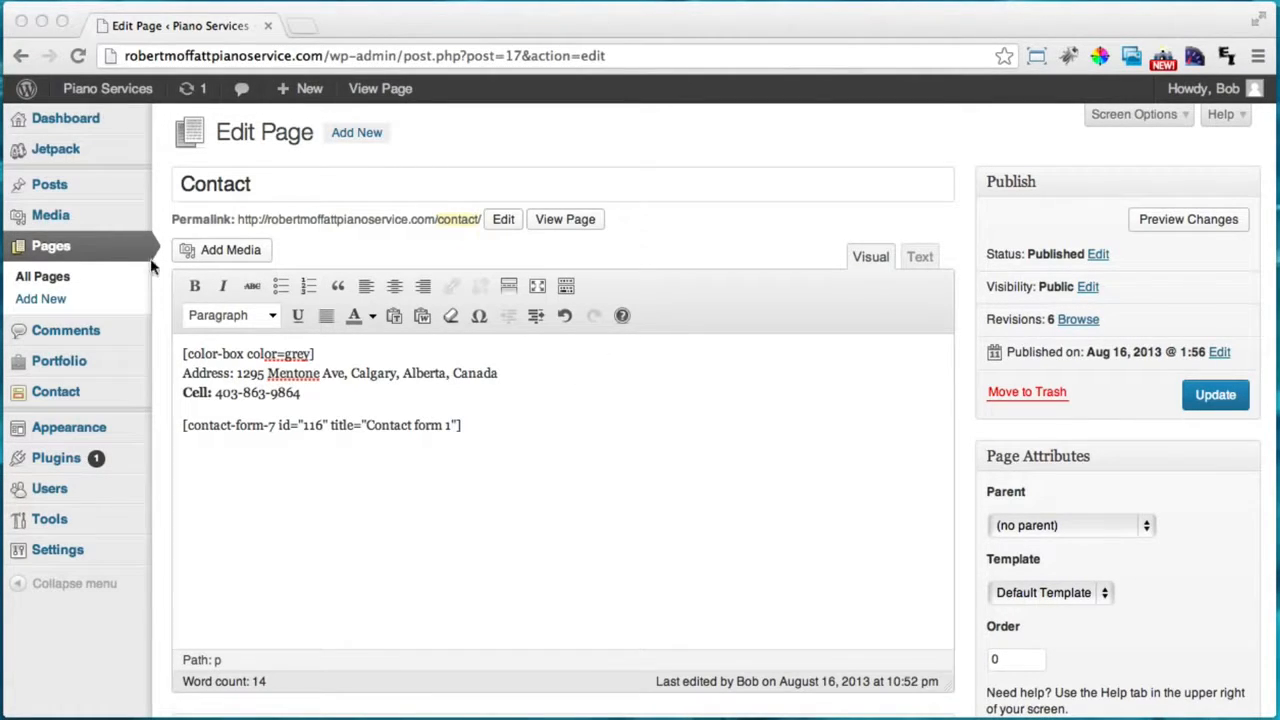
# - Paste the business phone line on its own line under the Cell line
pyautogui.click(185, 420)
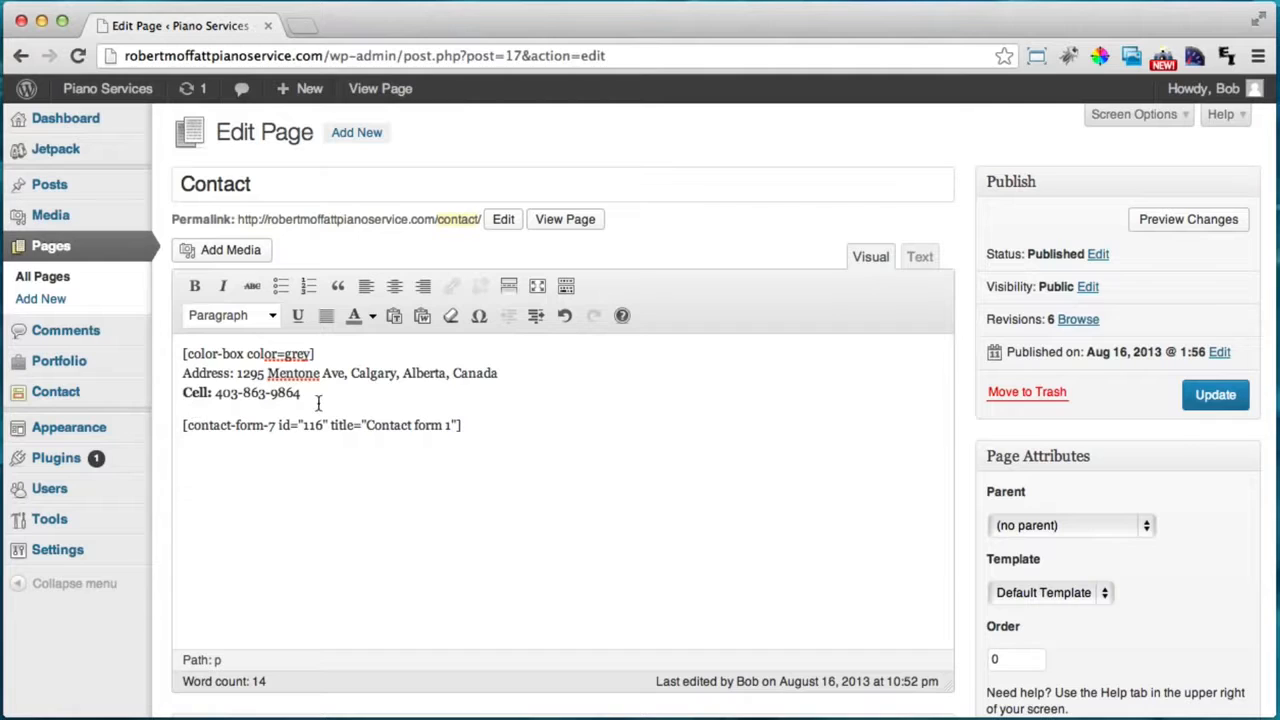
pyautogui.click(200, 392)
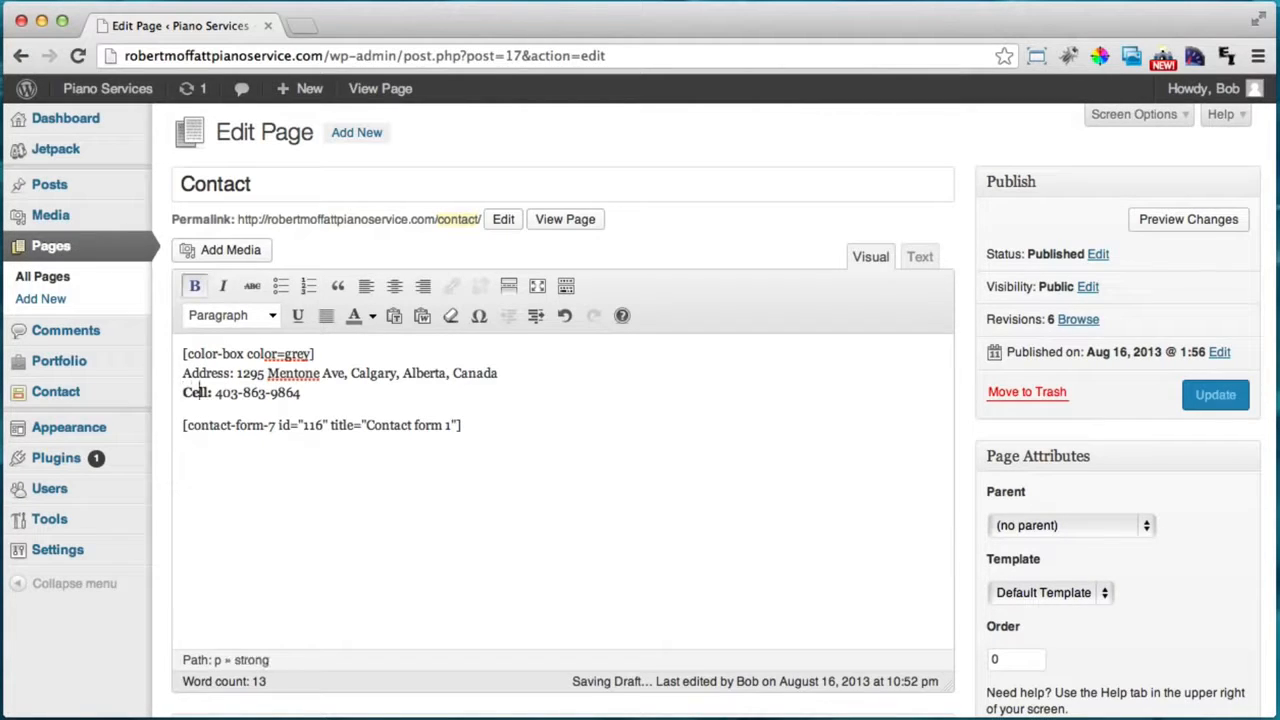
pyautogui.click(338, 395)
pyautogui.press('super+v')
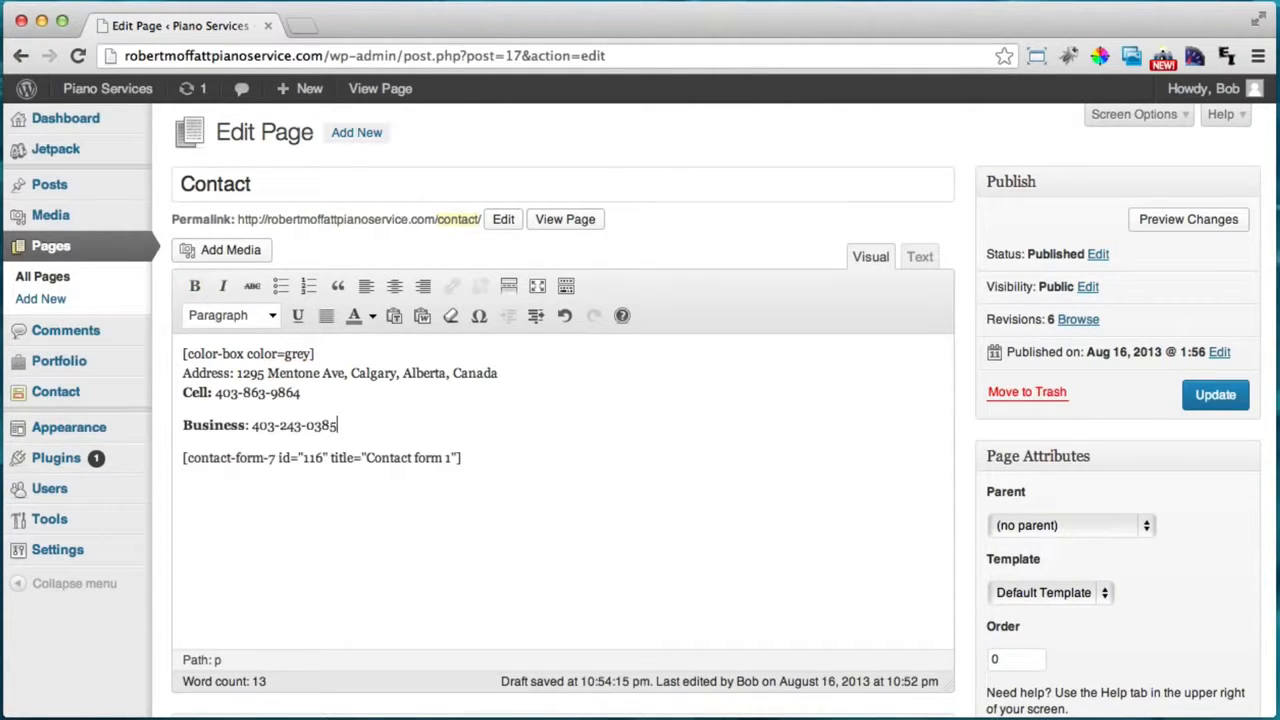
pyautogui.click(190, 423)
pyautogui.press('BackSpace')
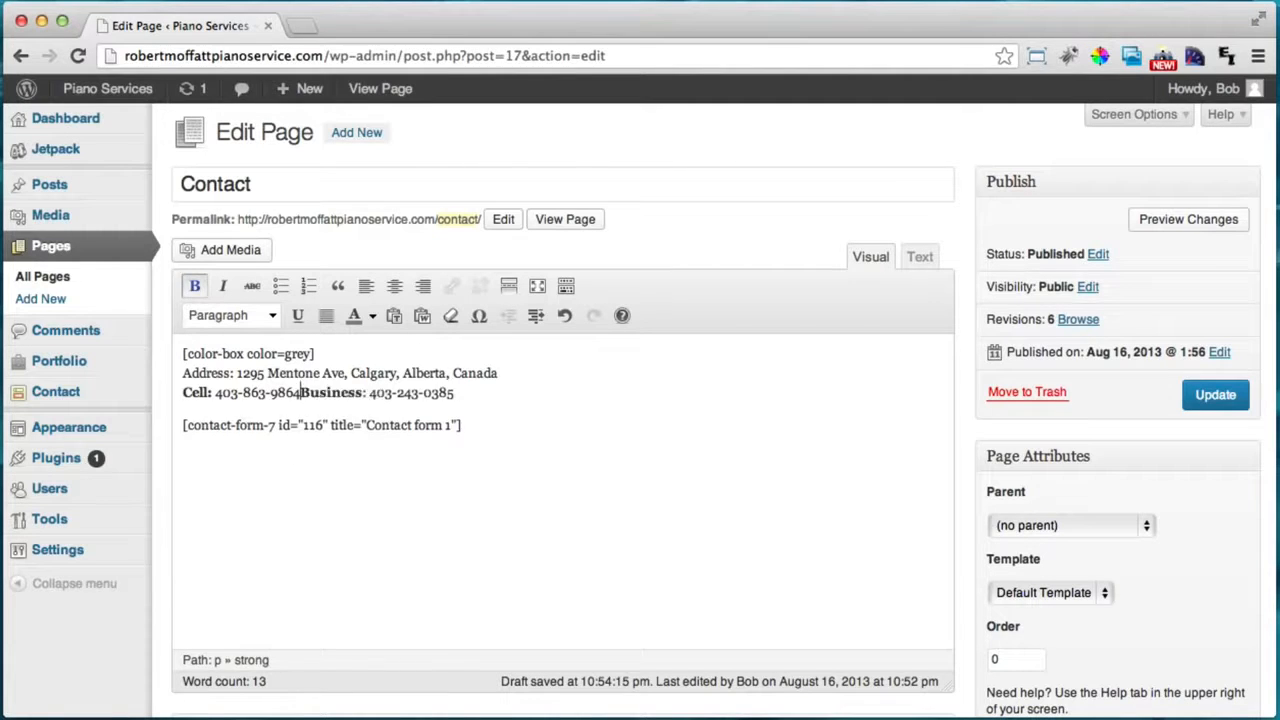
pyautogui.hotkey('shift', 'Return')
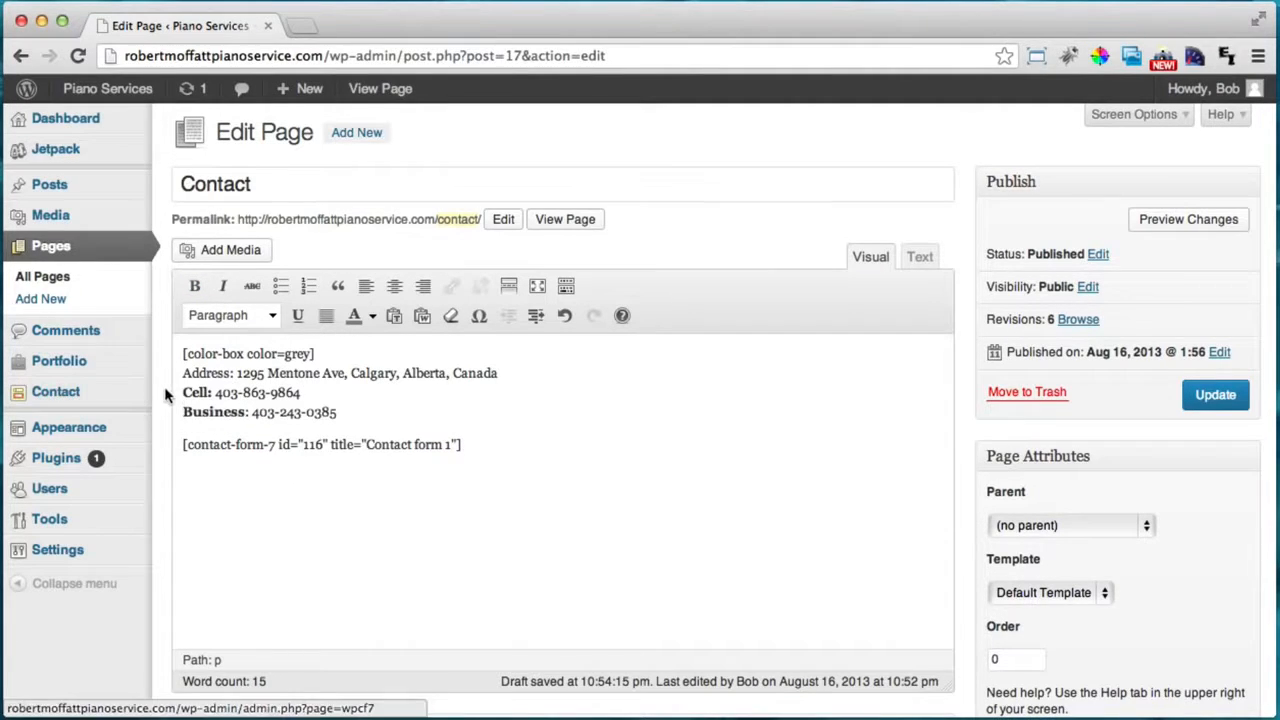
# - Make the 'Address:' label bold
pyautogui.moveTo(233, 372); pyautogui.dragTo(172, 372)
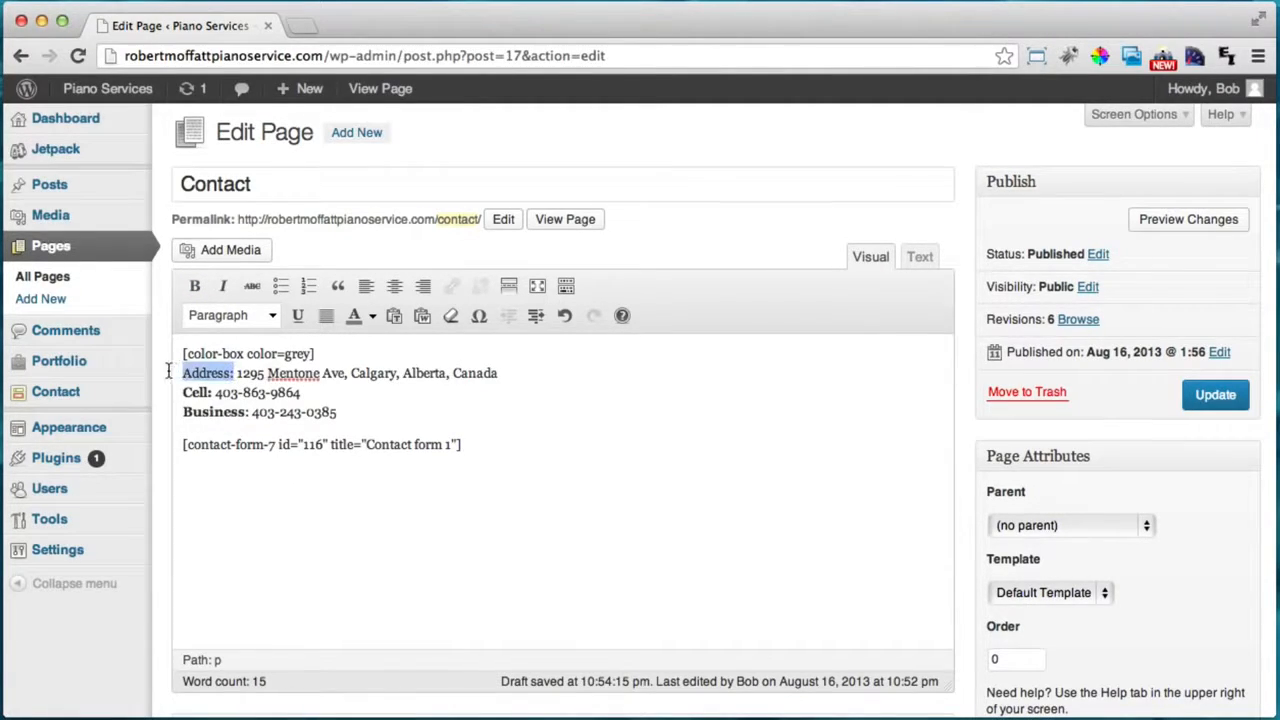
pyautogui.click(195, 287)
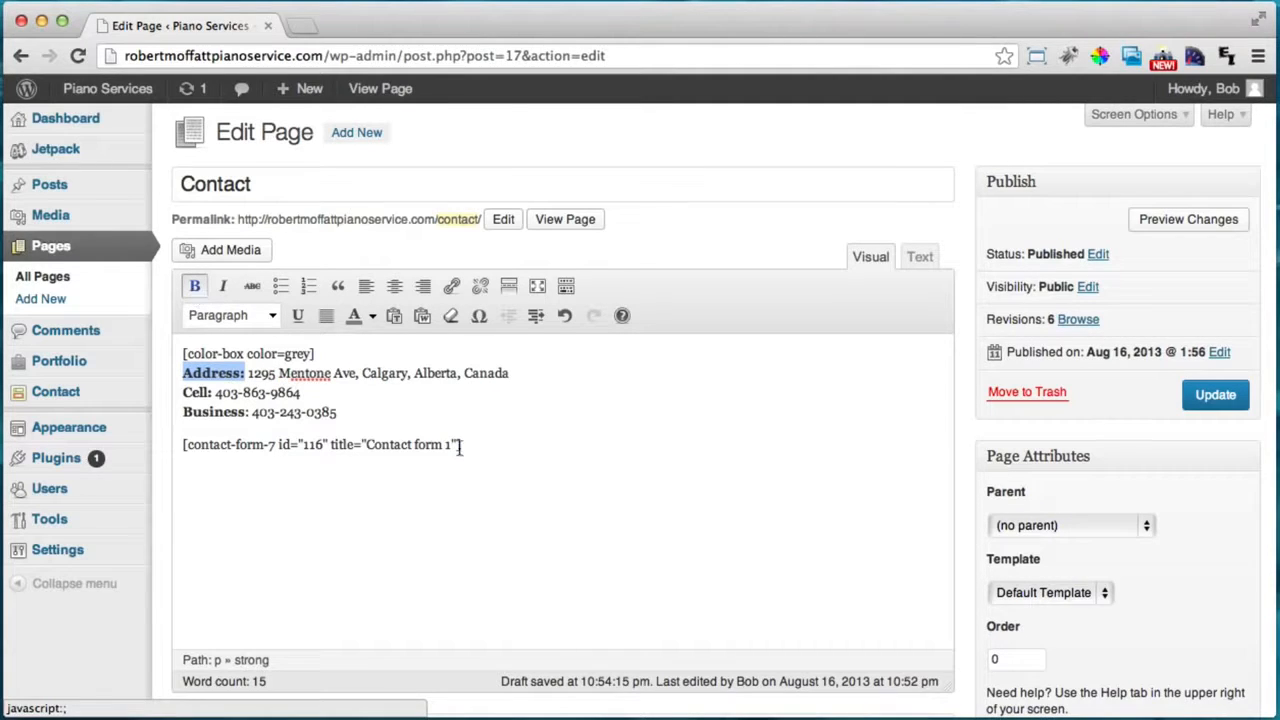
pyautogui.click(361, 412)
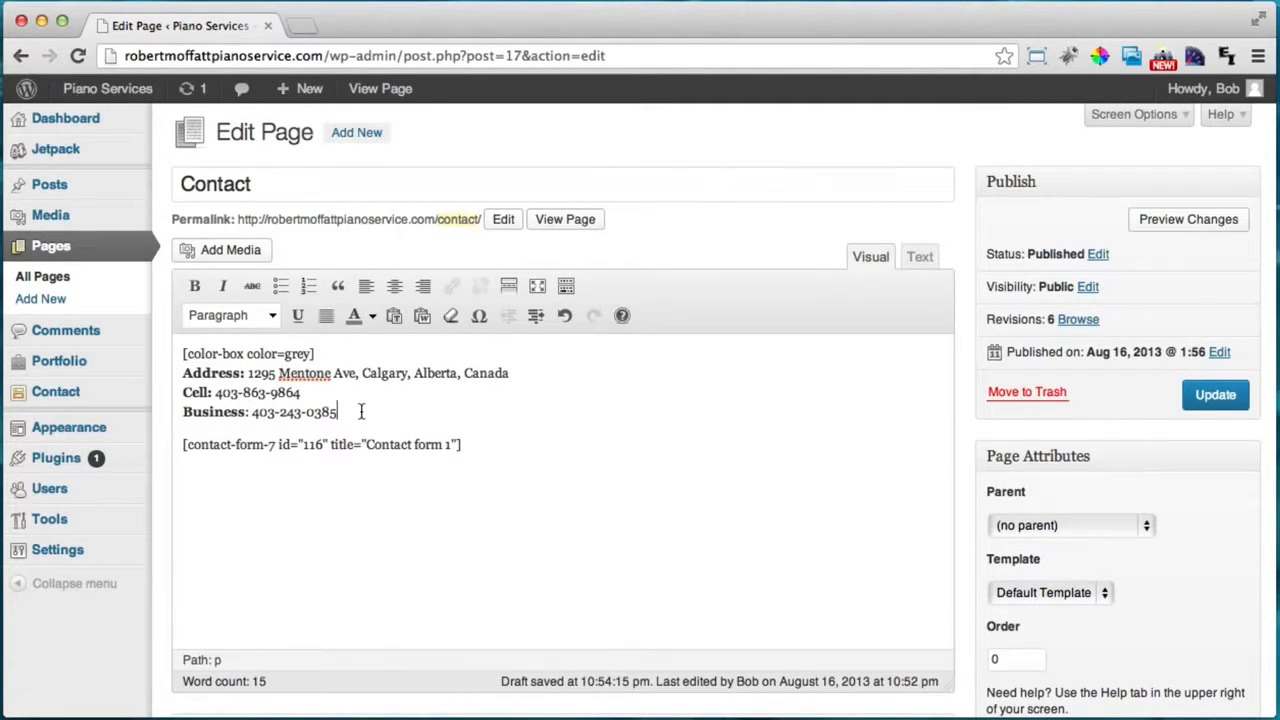
# - Add a closing '[/color-box]' tag on a new line above the contact form shortcode
pyautogui.moveTo(318, 353); pyautogui.dragTo(182, 347)
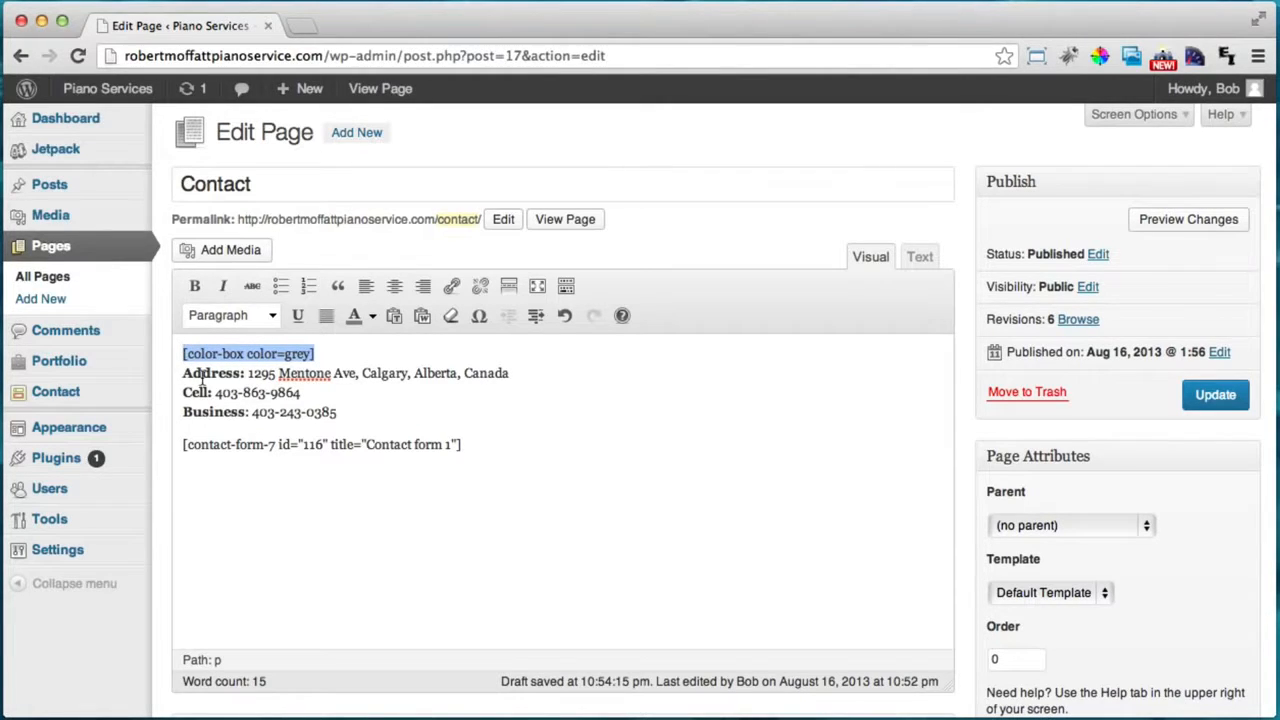
pyautogui.click(363, 421)
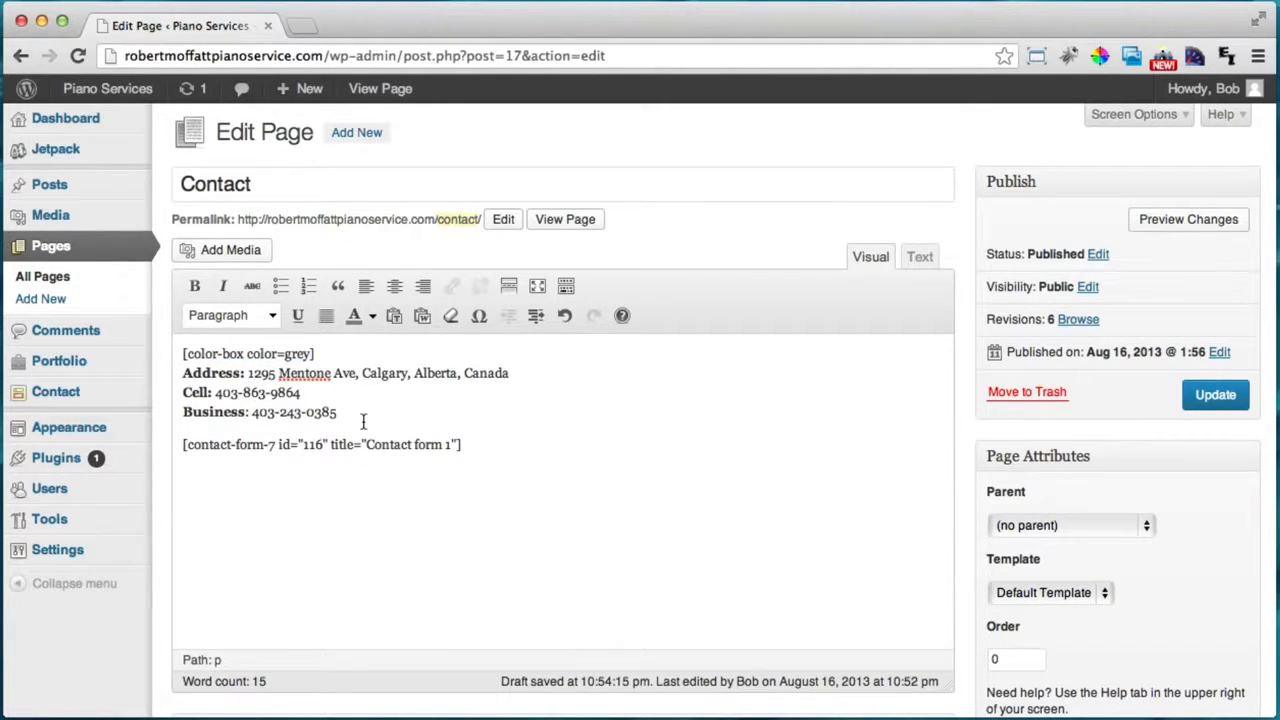
pyautogui.press('Return')
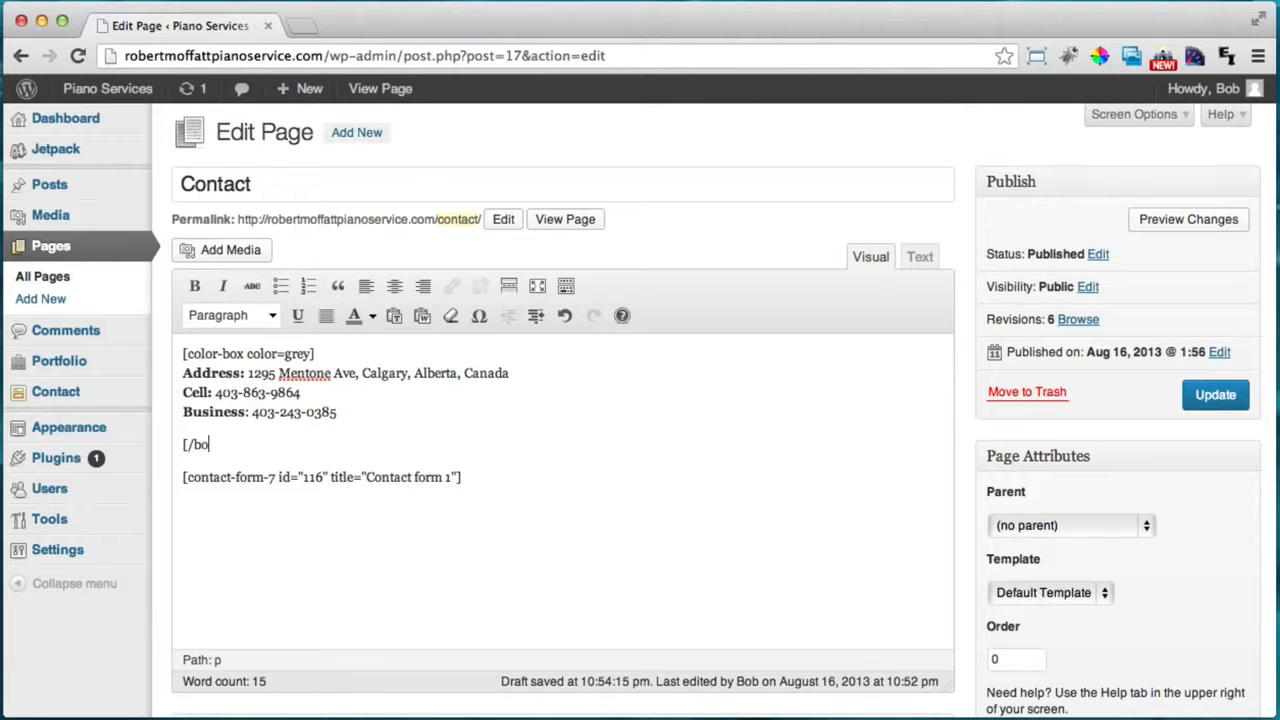
pyautogui.write('[/bo')
pyautogui.press('BackSpace')
pyautogui.press('BackSpace')
pyautogui.write('color-bo')
# - Check the opening tag, closing tag and contact lines, then save the Contact page
pyautogui.moveTo(293, 444); pyautogui.dragTo(172, 347)
pyautogui.click(330, 354)
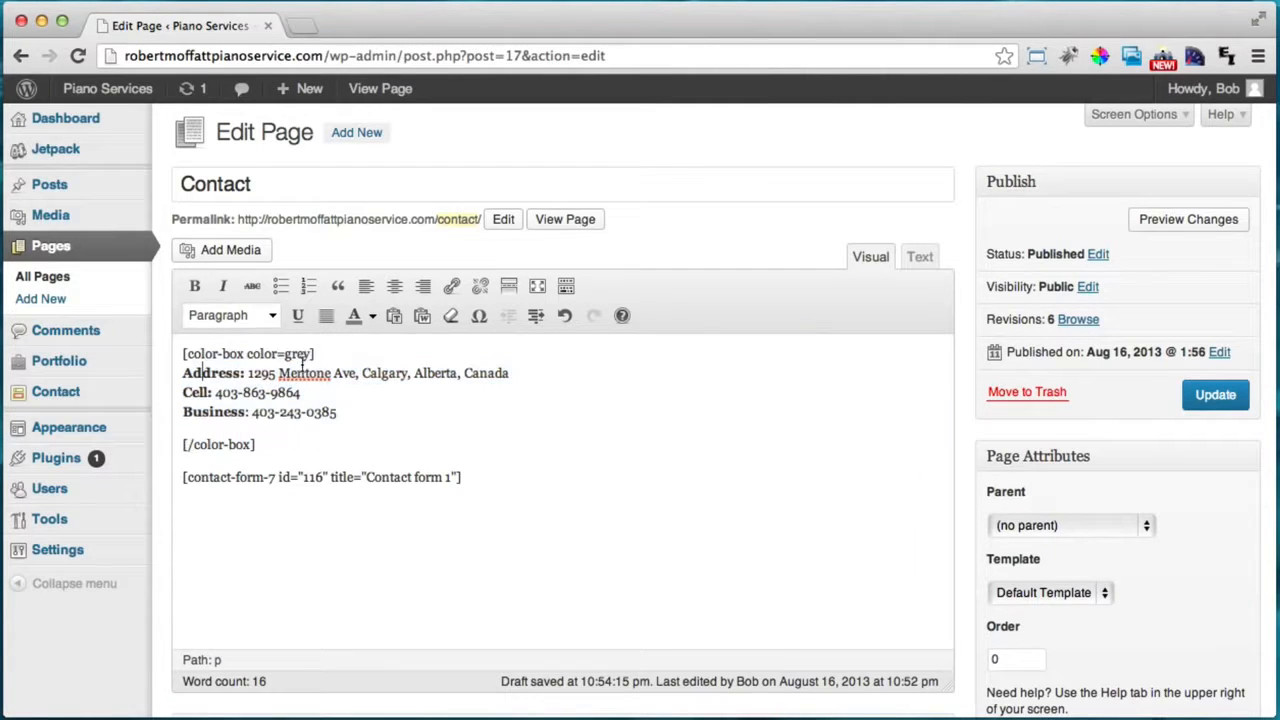
pyautogui.moveTo(342, 352); pyautogui.dragTo(179, 352)
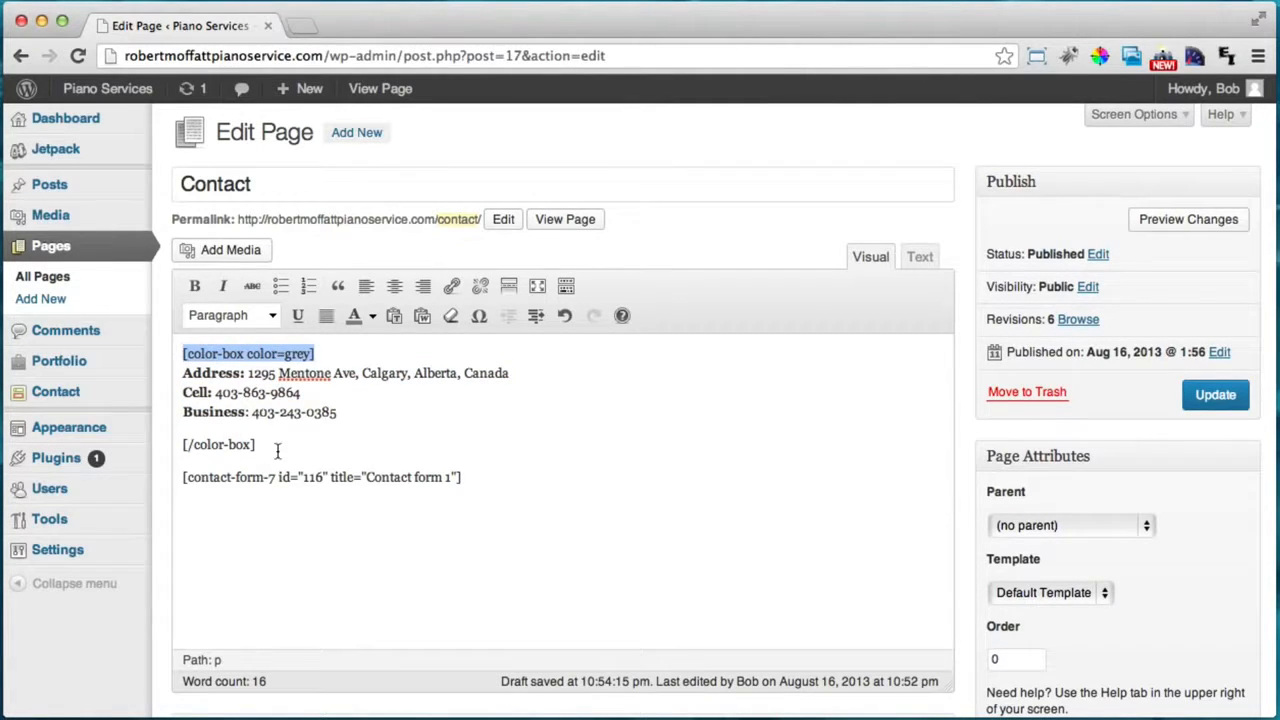
pyautogui.moveTo(277, 451); pyautogui.dragTo(183, 452)
pyautogui.moveTo(366, 414); pyautogui.dragTo(189, 369)
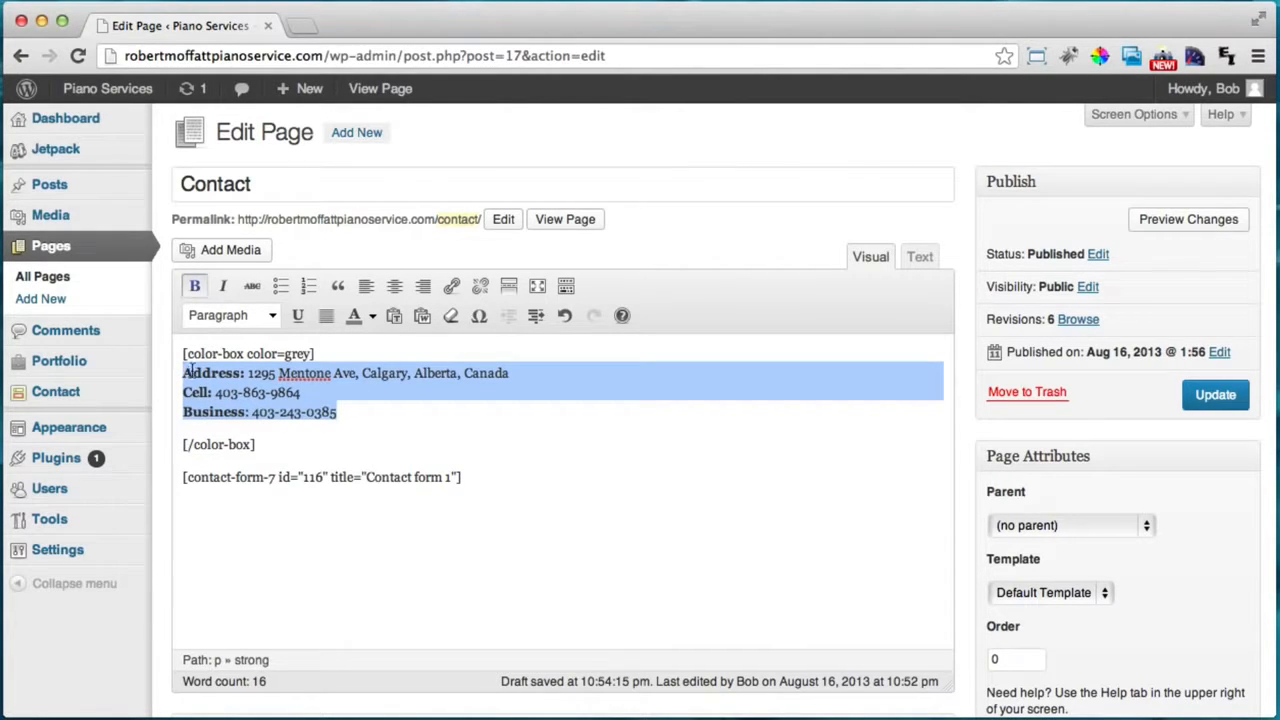
pyautogui.click(350, 449)
pyautogui.click(1214, 410)
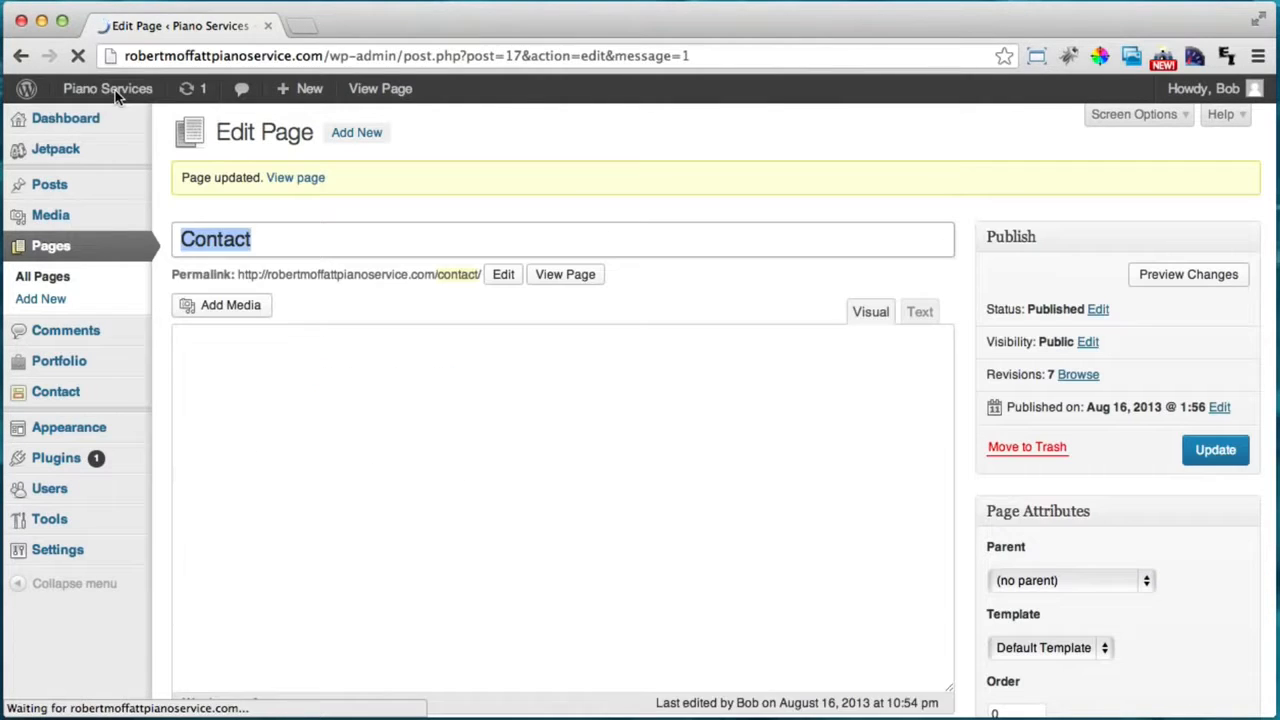
# - View the live Contact page in a new tab, then return to the editor
pyautogui.keyDown('super'); pyautogui.click(80, 88); pyautogui.keyUp('super')
pyautogui.click(397, 24)
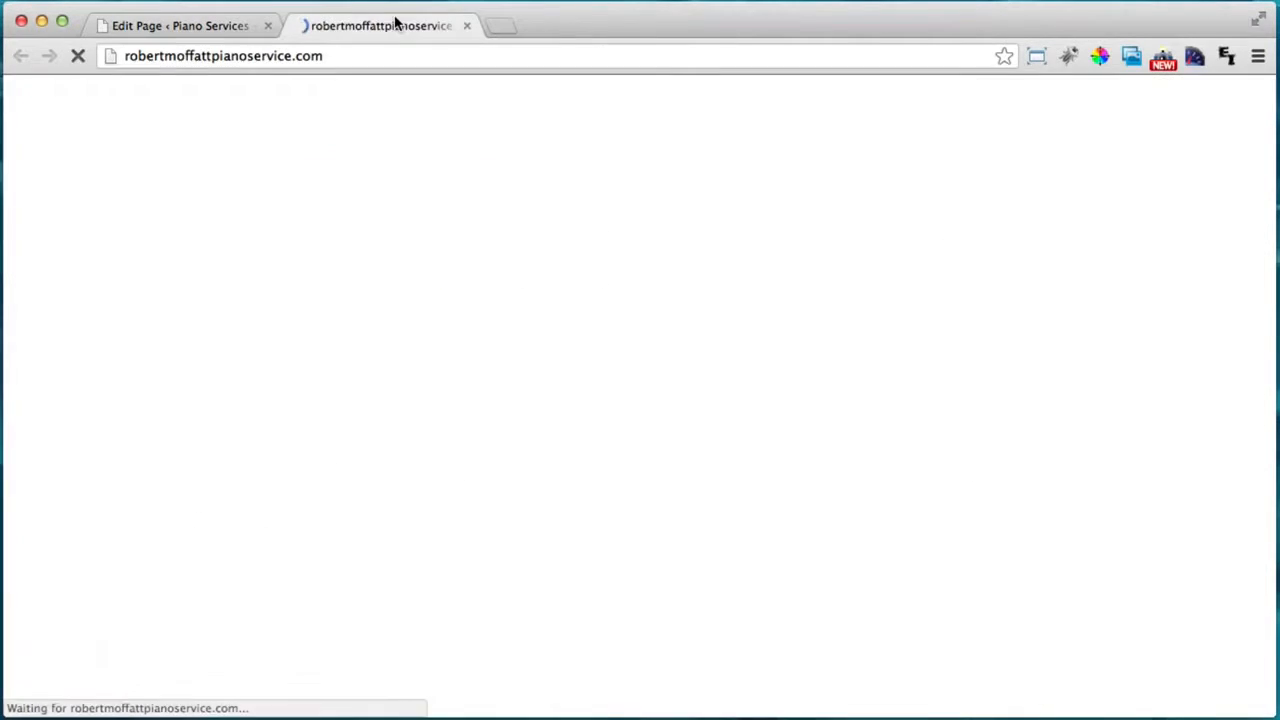
pyautogui.click(1077, 211)
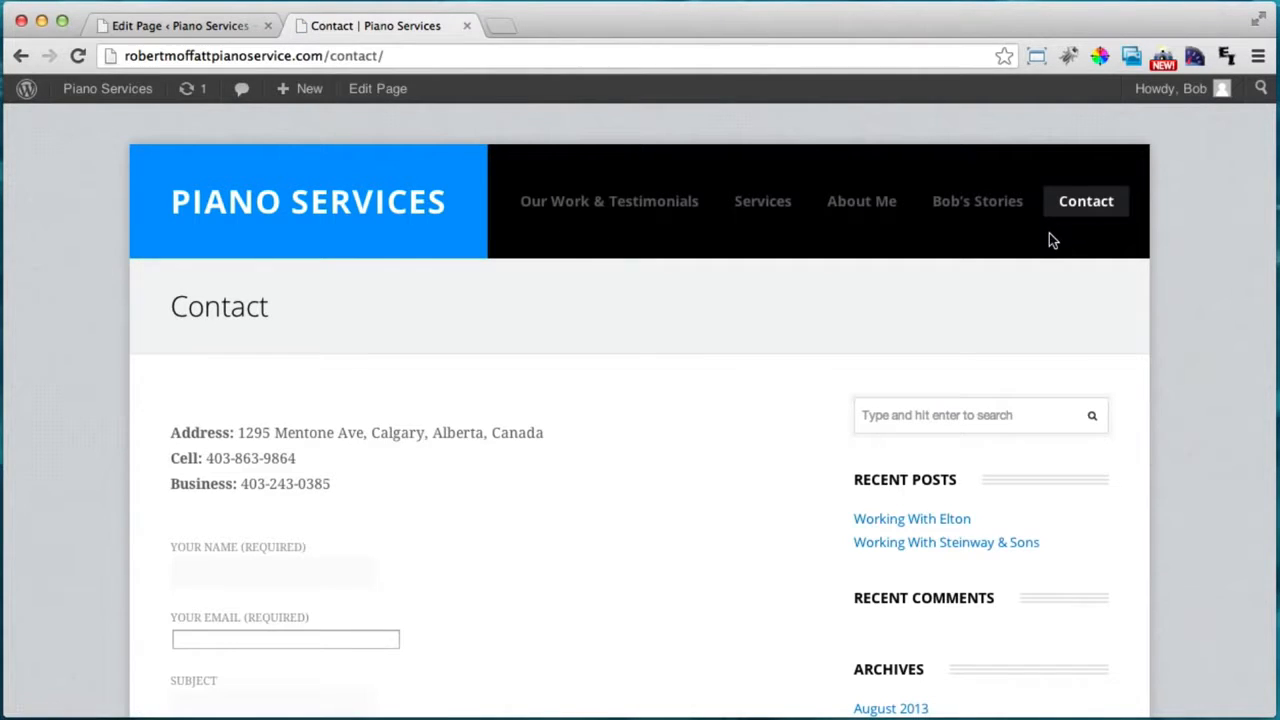
pyautogui.click(222, 26)
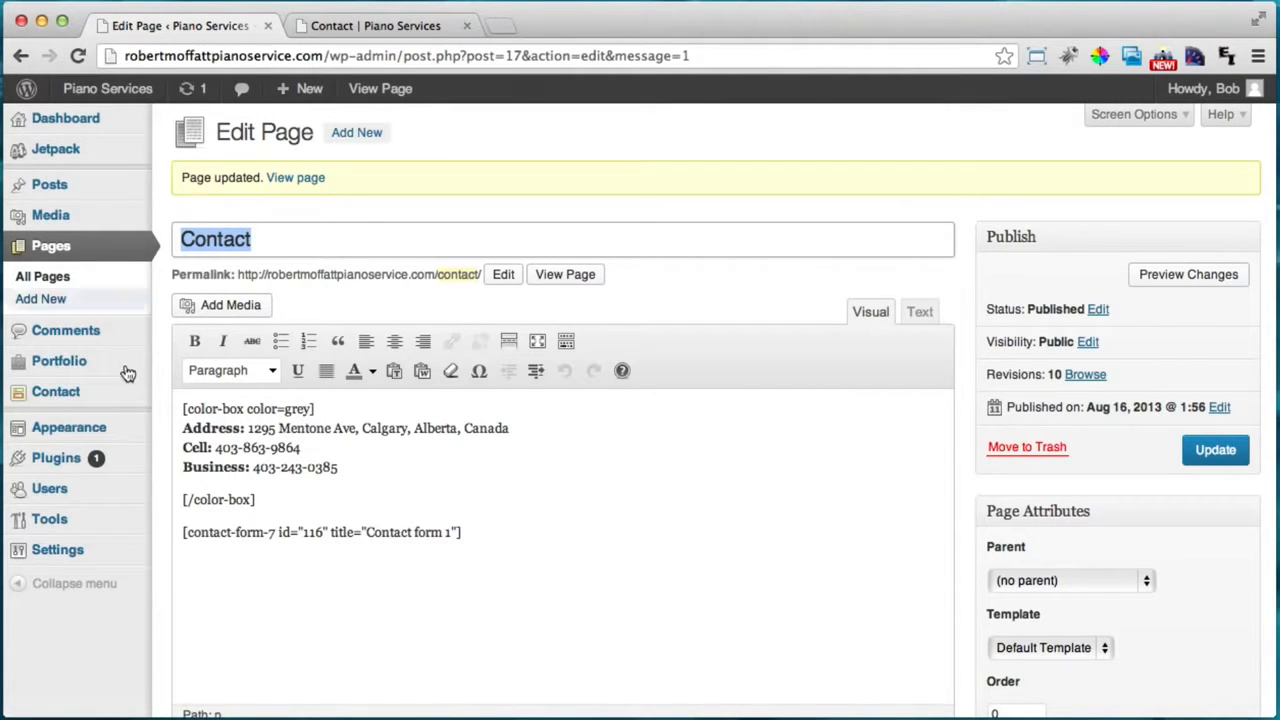
# - Change the box colour from grey to gray, save, and reload the live page
pyautogui.click(304, 410)
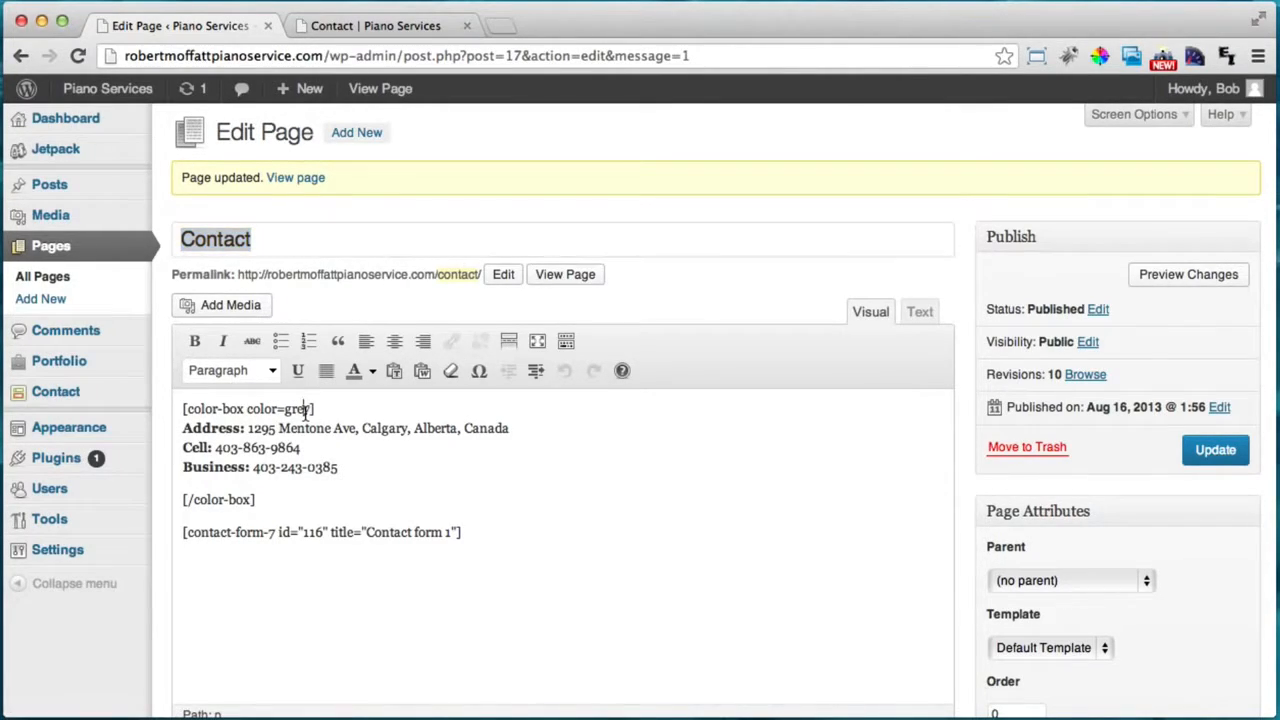
pyautogui.press('BackSpace')
pyautogui.write('a')
pyautogui.click(1207, 452)
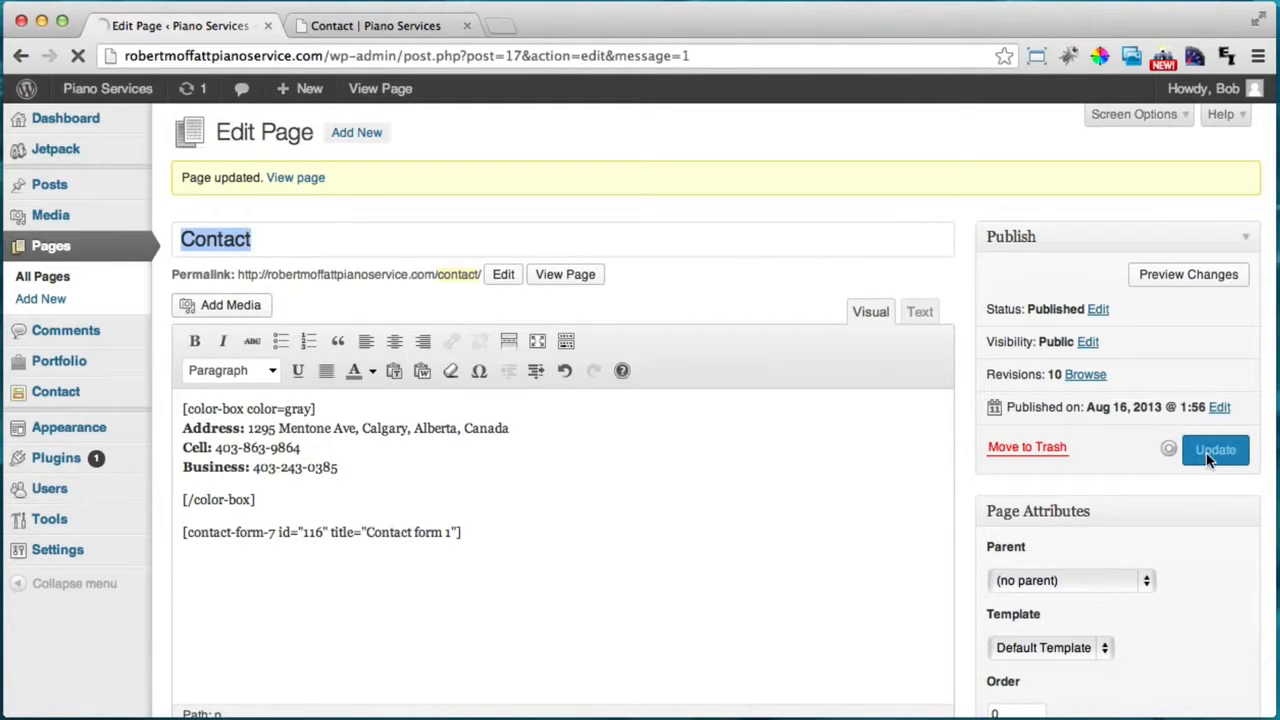
pyautogui.click(368, 27)
pyautogui.click(78, 55)
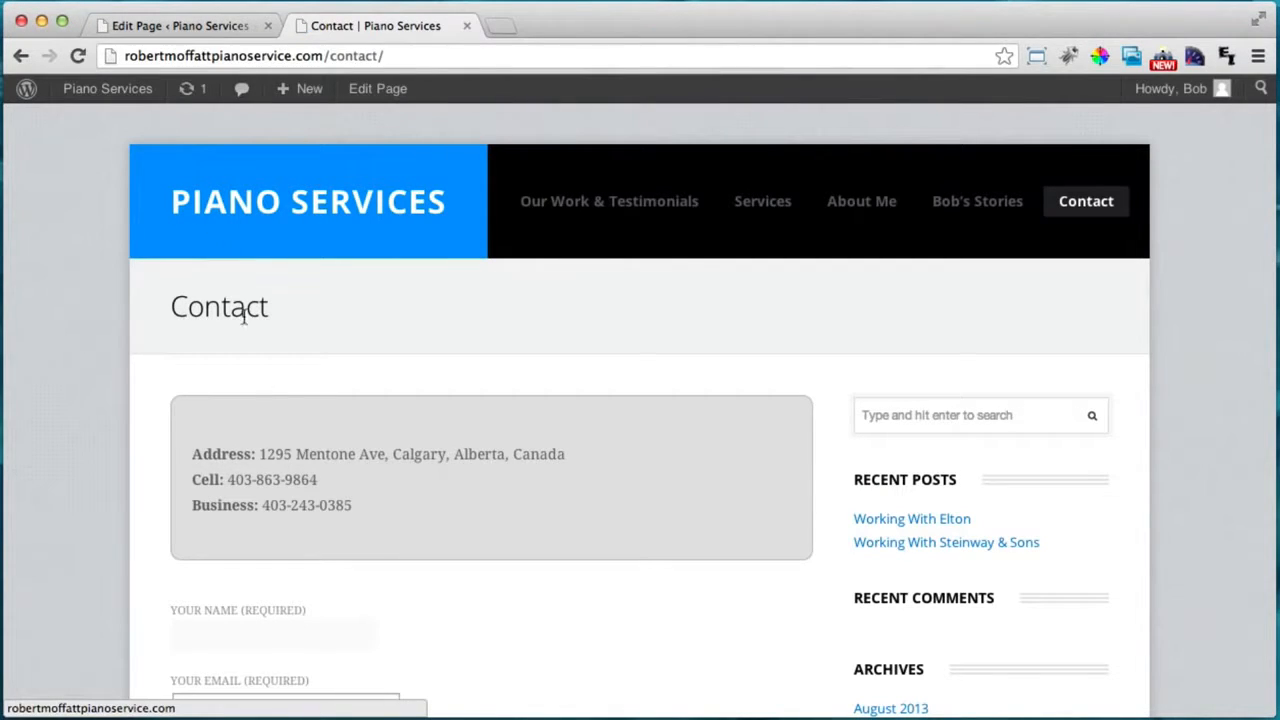
pyautogui.scroll(-1, 306, 514)
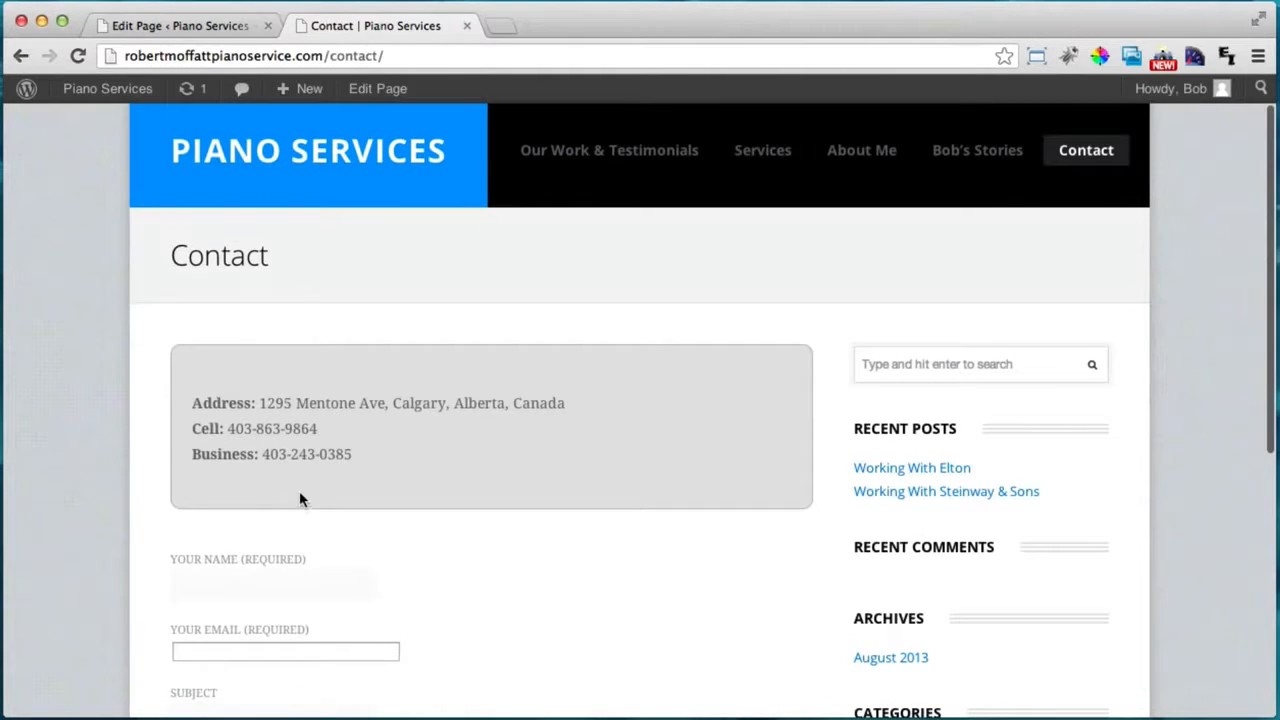
# - Join the closing [/color-box] tag onto the Business line, save, and reload the live page
pyautogui.click(220, 27)
pyautogui.click(184, 499)
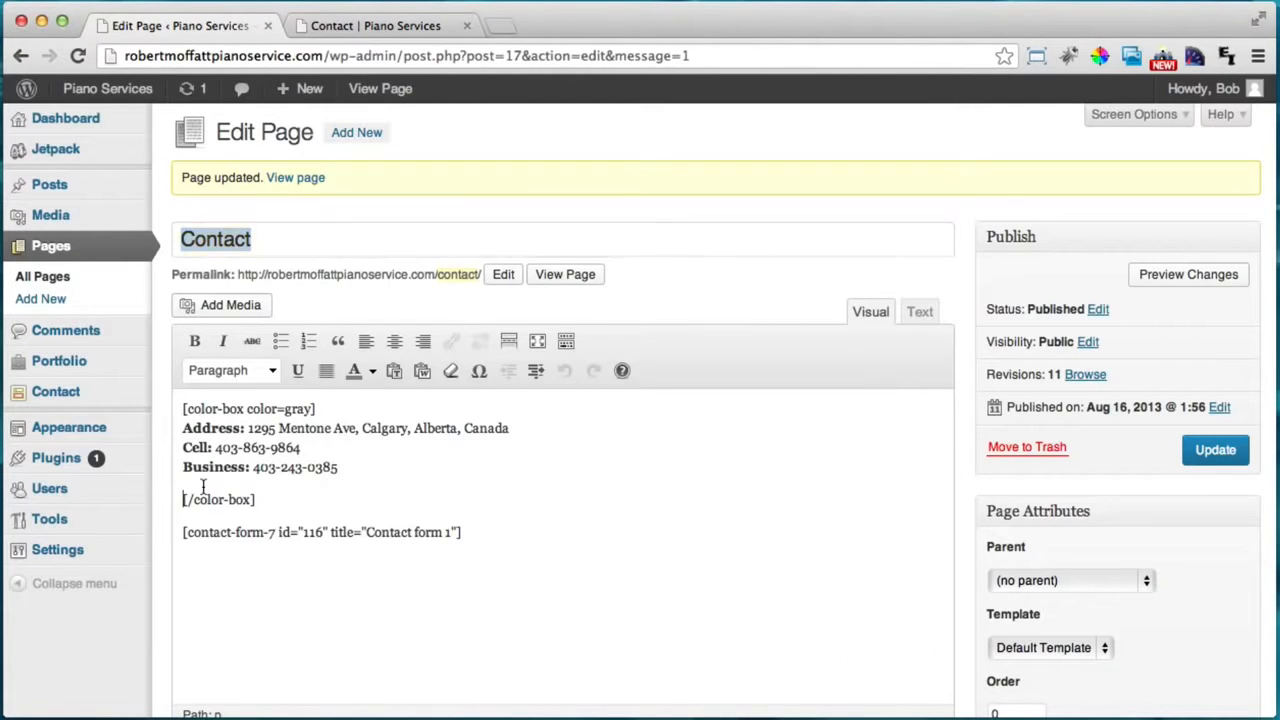
pyautogui.press('BackSpace')
pyautogui.press('BackSpace')
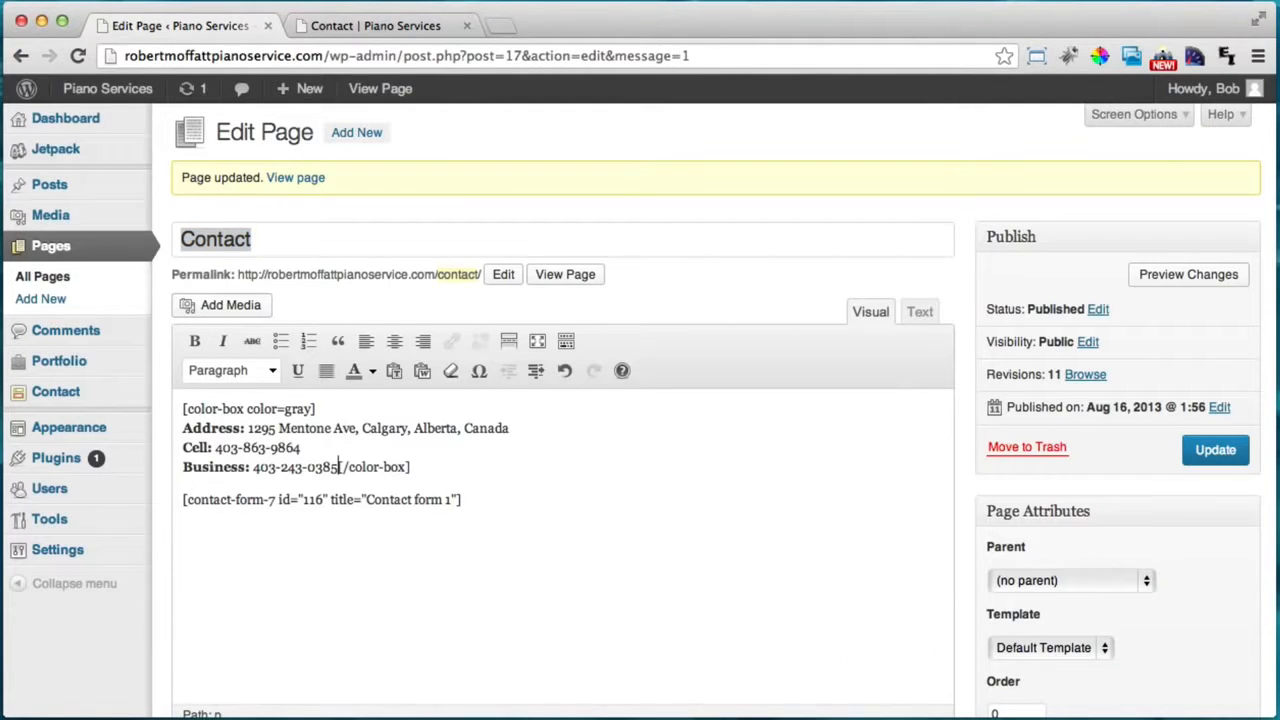
pyautogui.click(1206, 450)
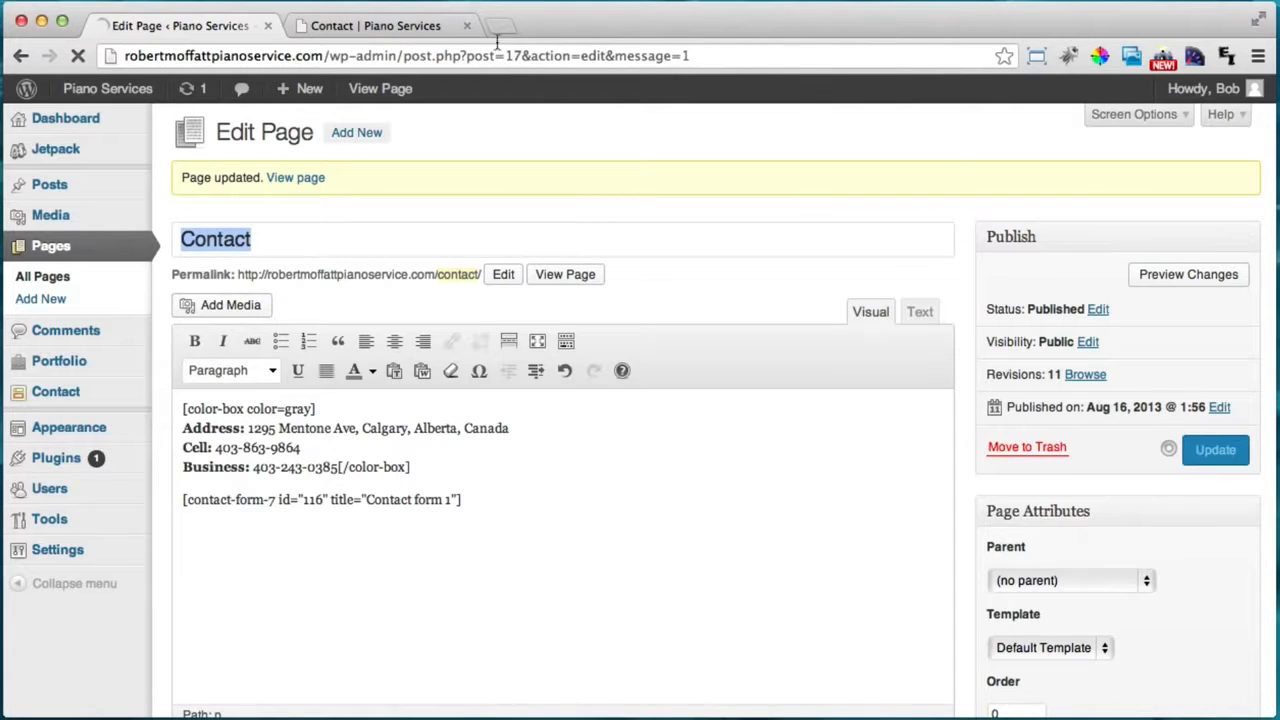
pyautogui.click(400, 25)
pyautogui.click(77, 55)
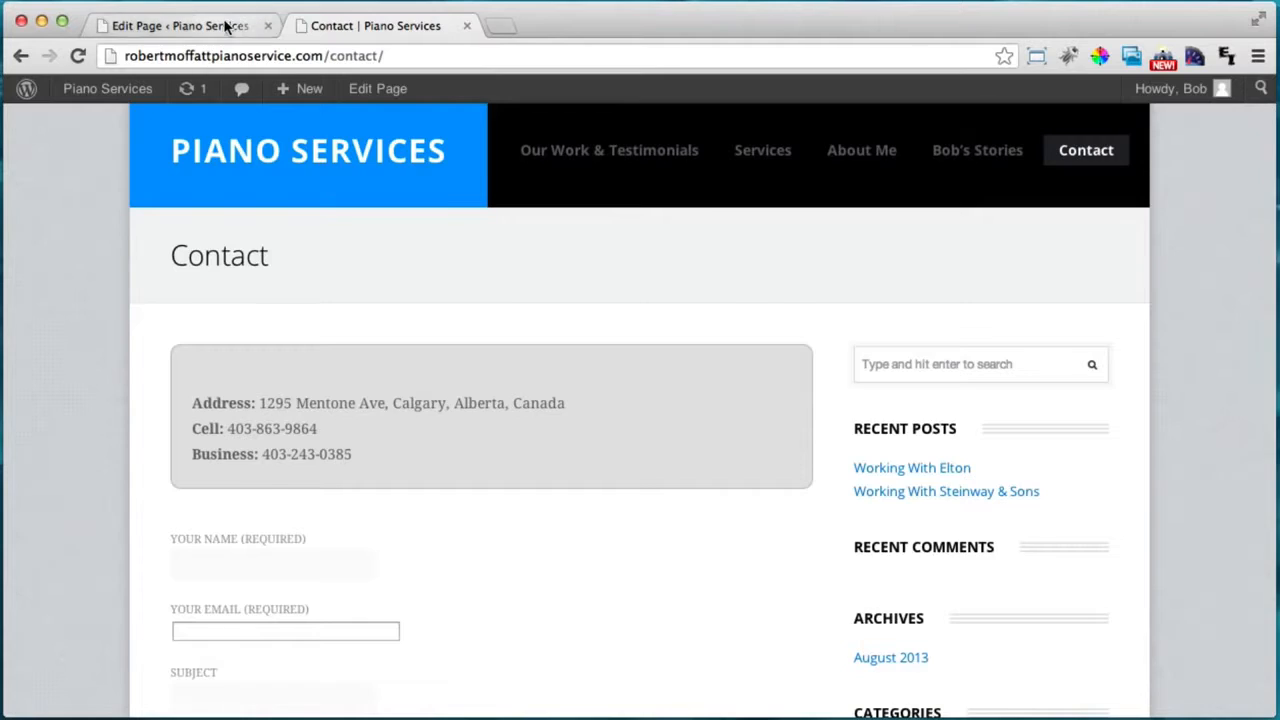
# - Join the Address line onto the opening color-box line, save, and check the live box
pyautogui.click(215, 25)
pyautogui.click(183, 428)
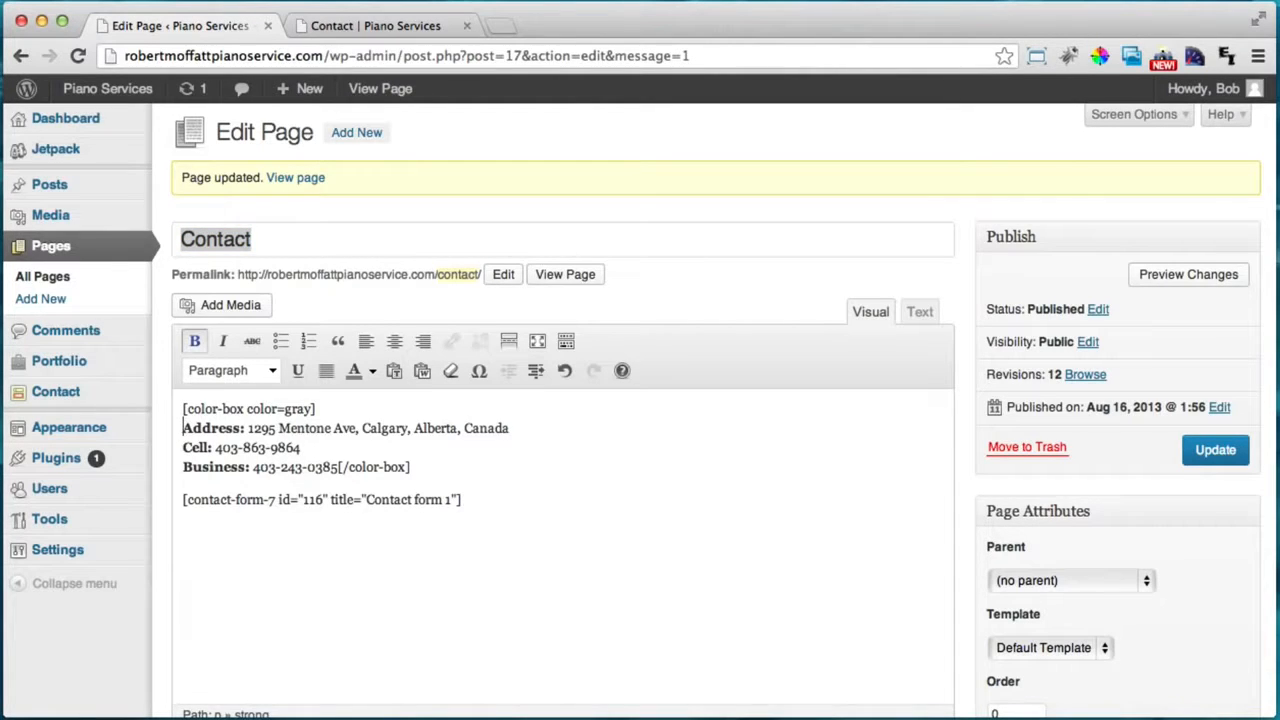
pyautogui.press('BackSpace')
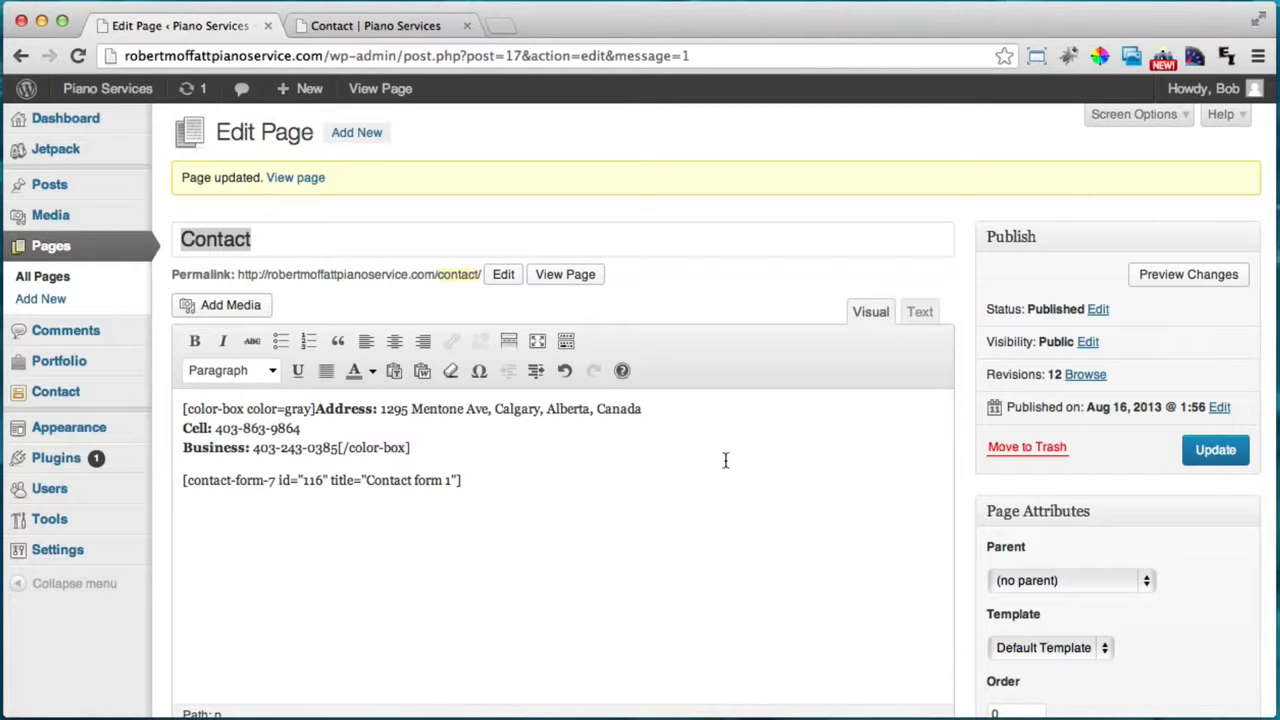
pyautogui.click(1230, 460)
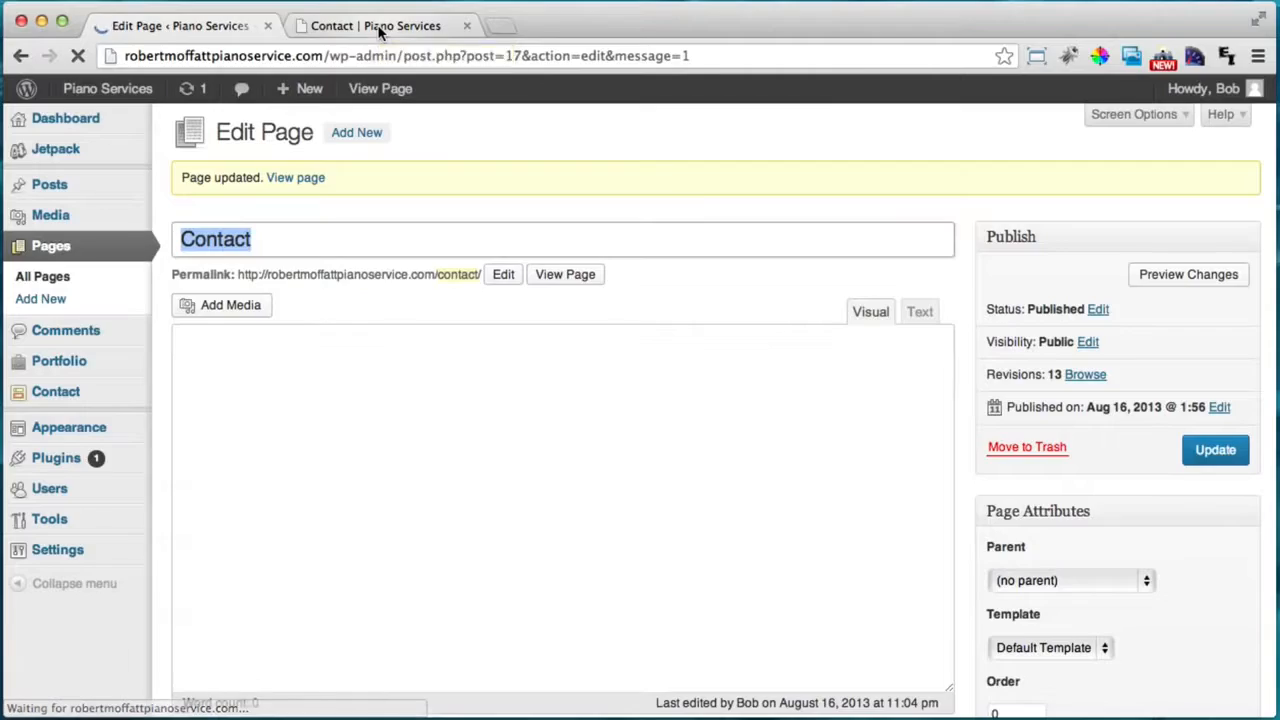
pyautogui.click(383, 28)
pyautogui.click(77, 55)
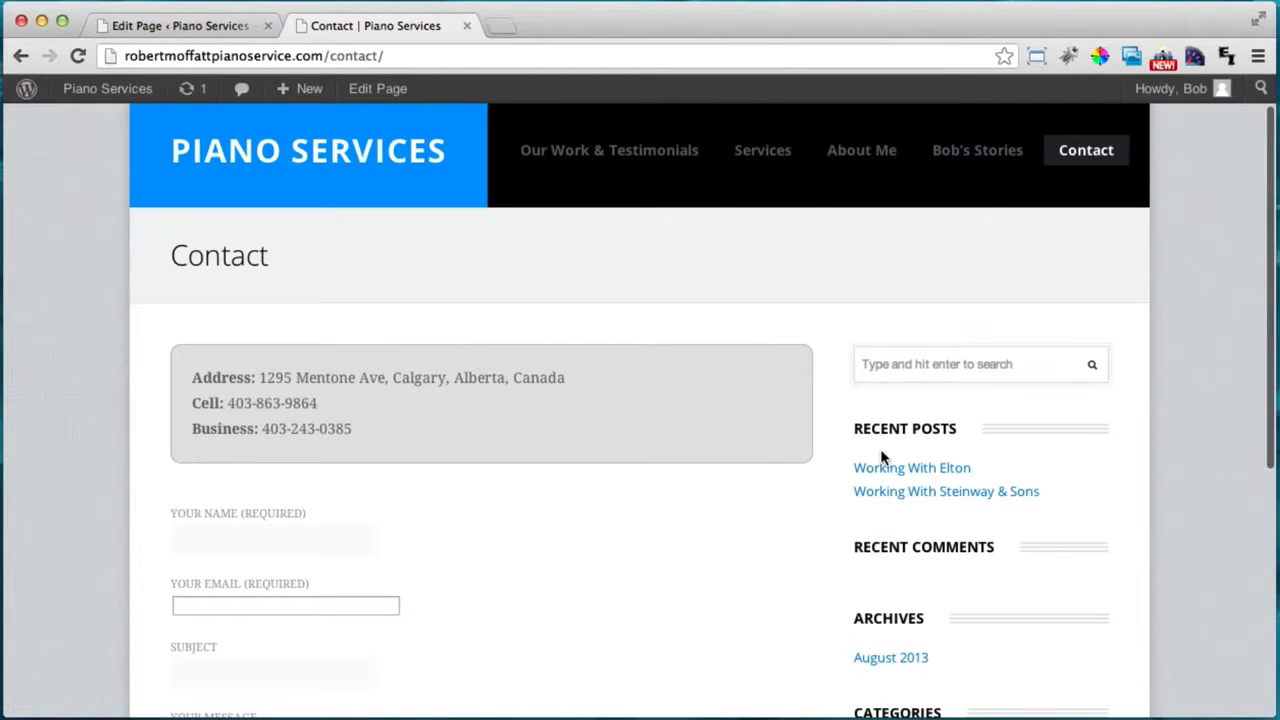
pyautogui.scroll(-3, 875, 420)
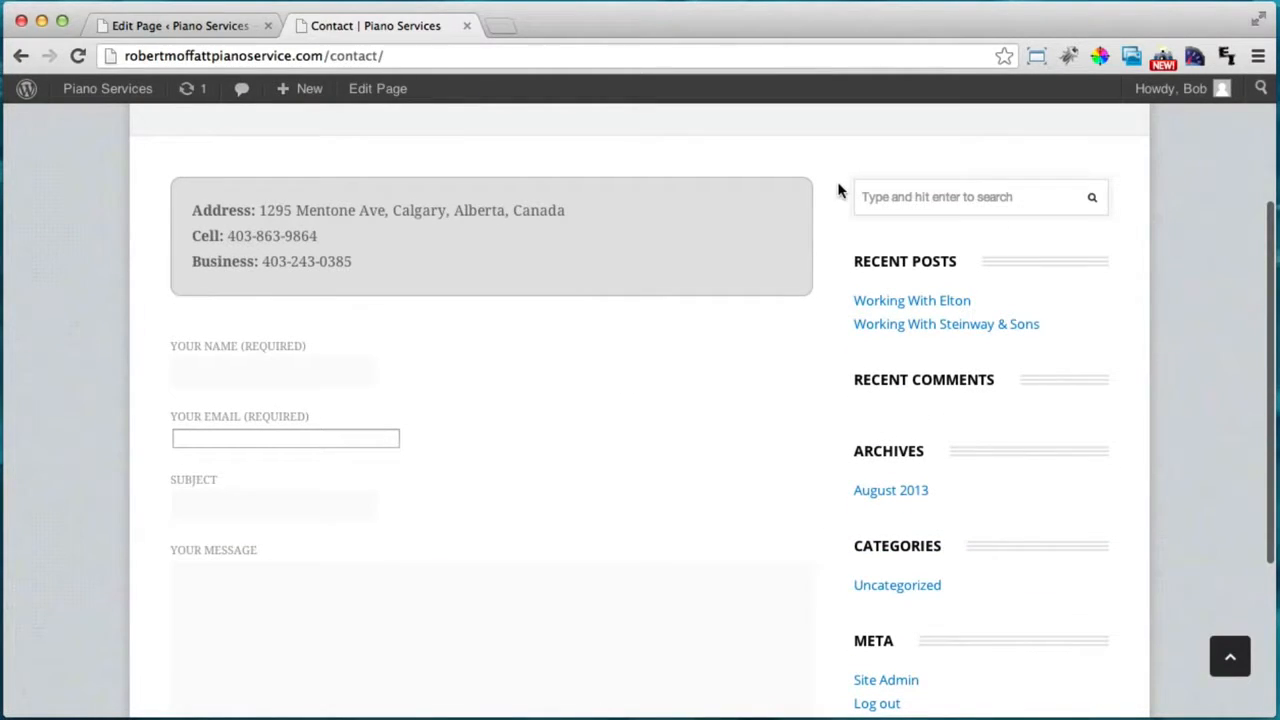
pyautogui.scroll(-3, 870, 612)
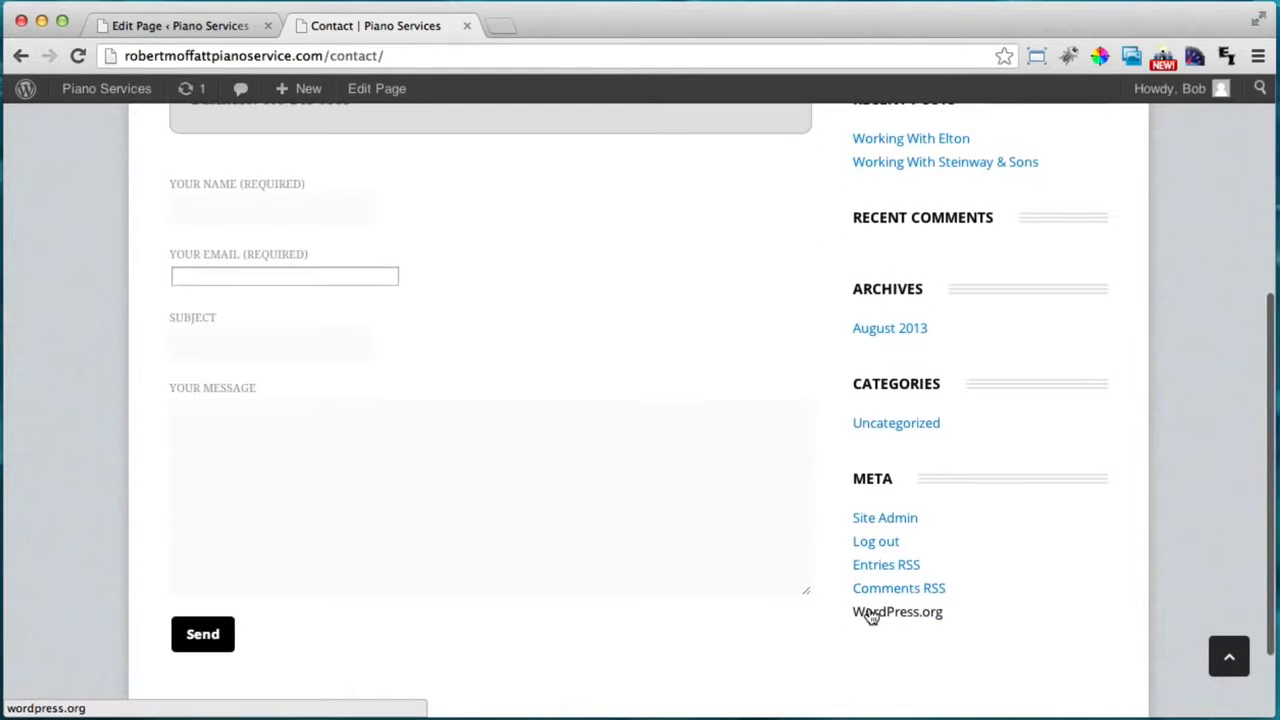
pyautogui.scroll(7, 1074, 657)
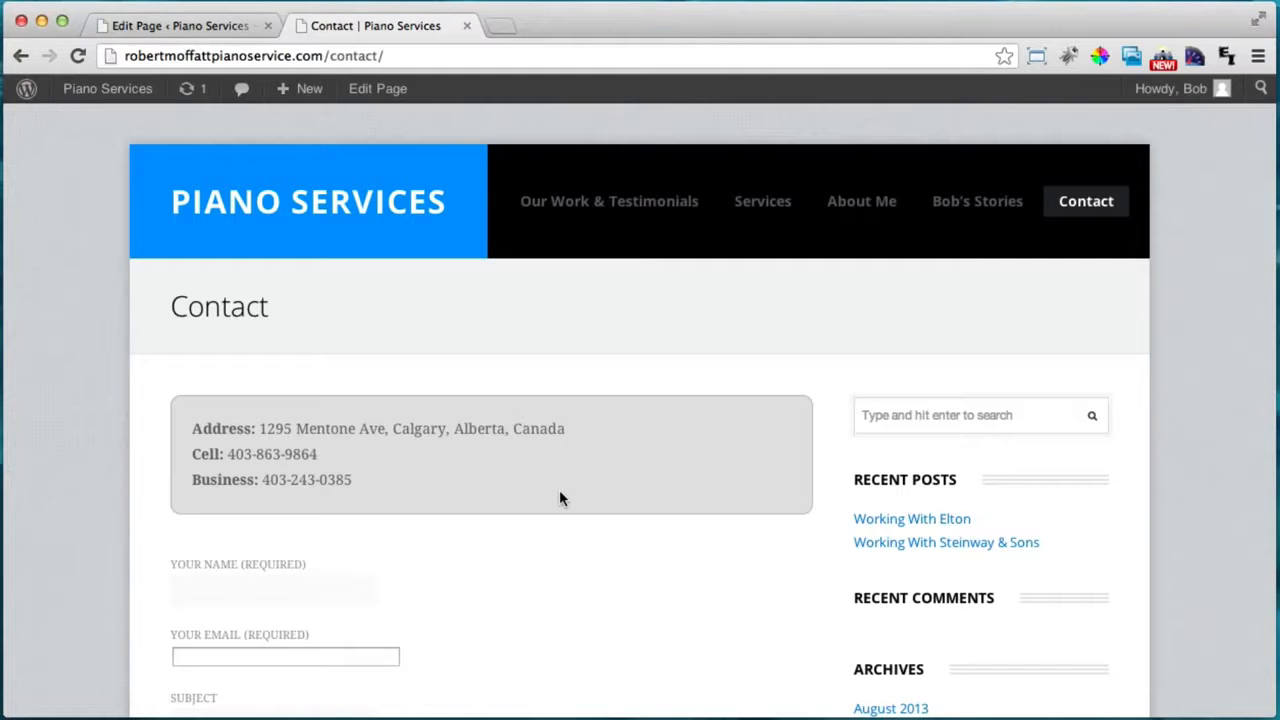
# - Open maps.google.com in a new window and search for 'calgary alberta'
pyautogui.press('super+n')
pyautogui.write('maps.google.com')
pyautogui.press('Return')
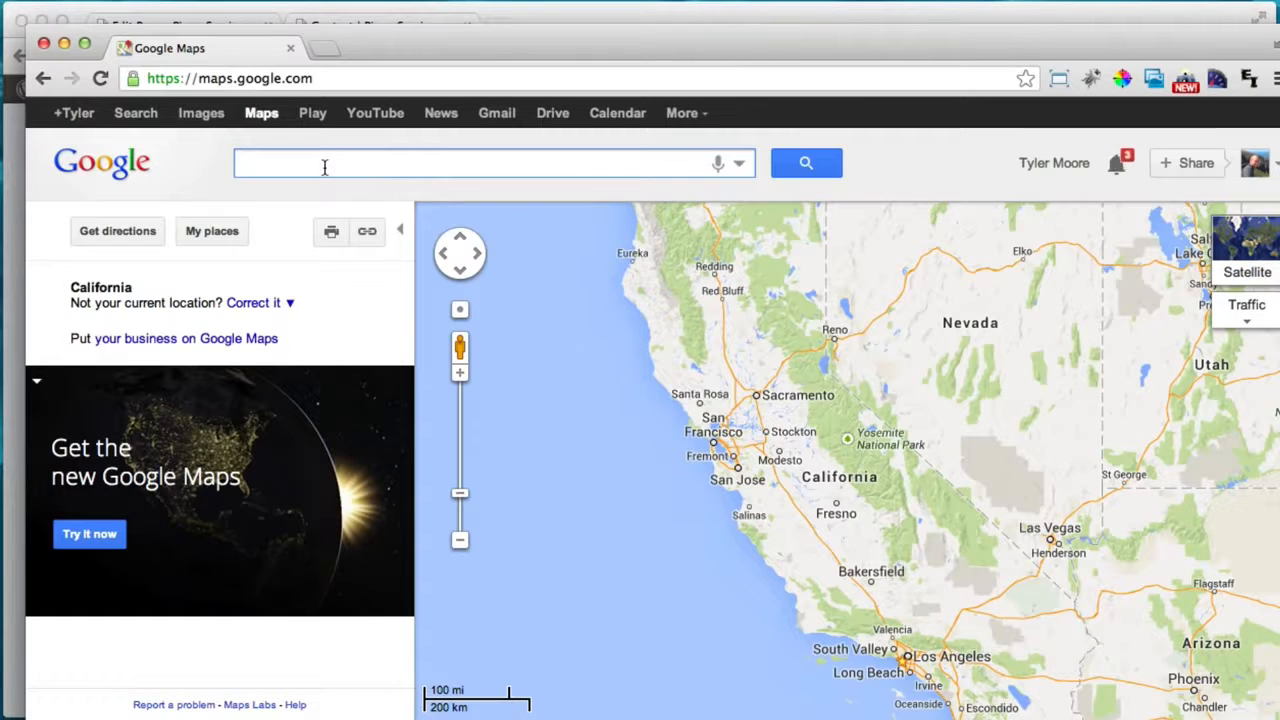
pyautogui.write('ca')
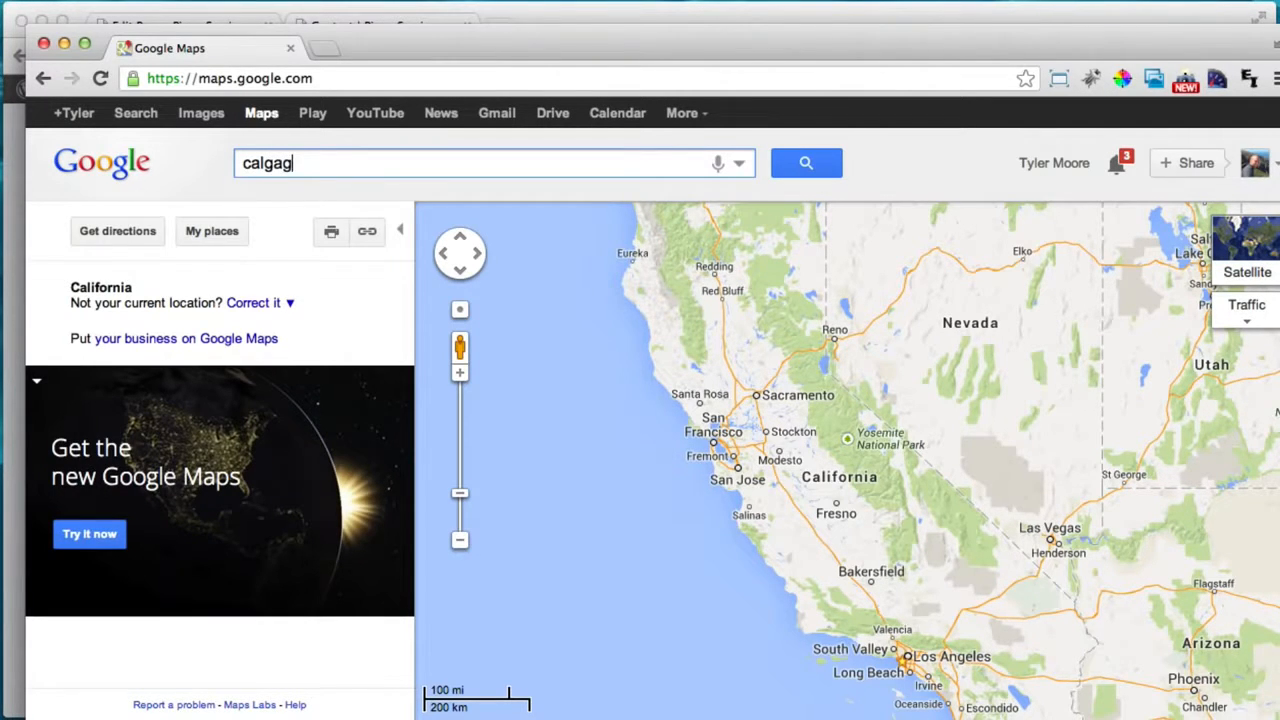
pyautogui.write('lgag')
pyautogui.press('BackSpace')
pyautogui.press('BackSpace')
pyautogui.write('ary ')
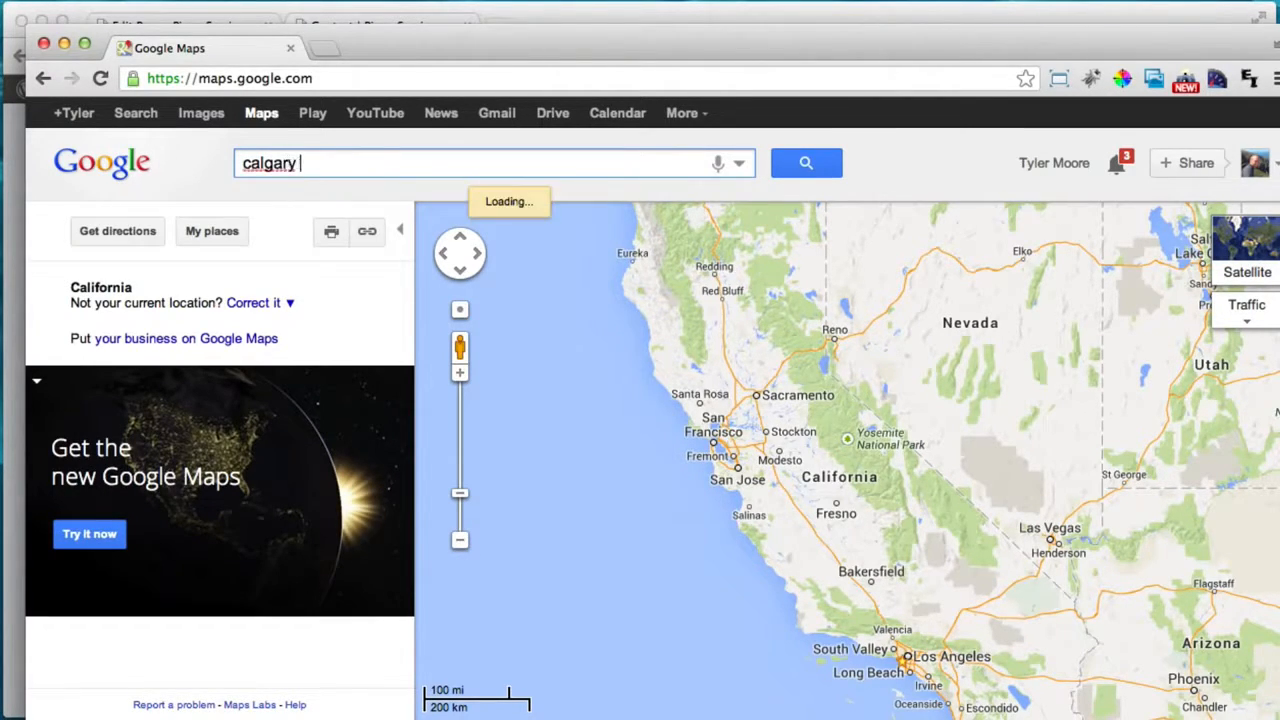
pyautogui.write('alberta')
pyautogui.press('Return')
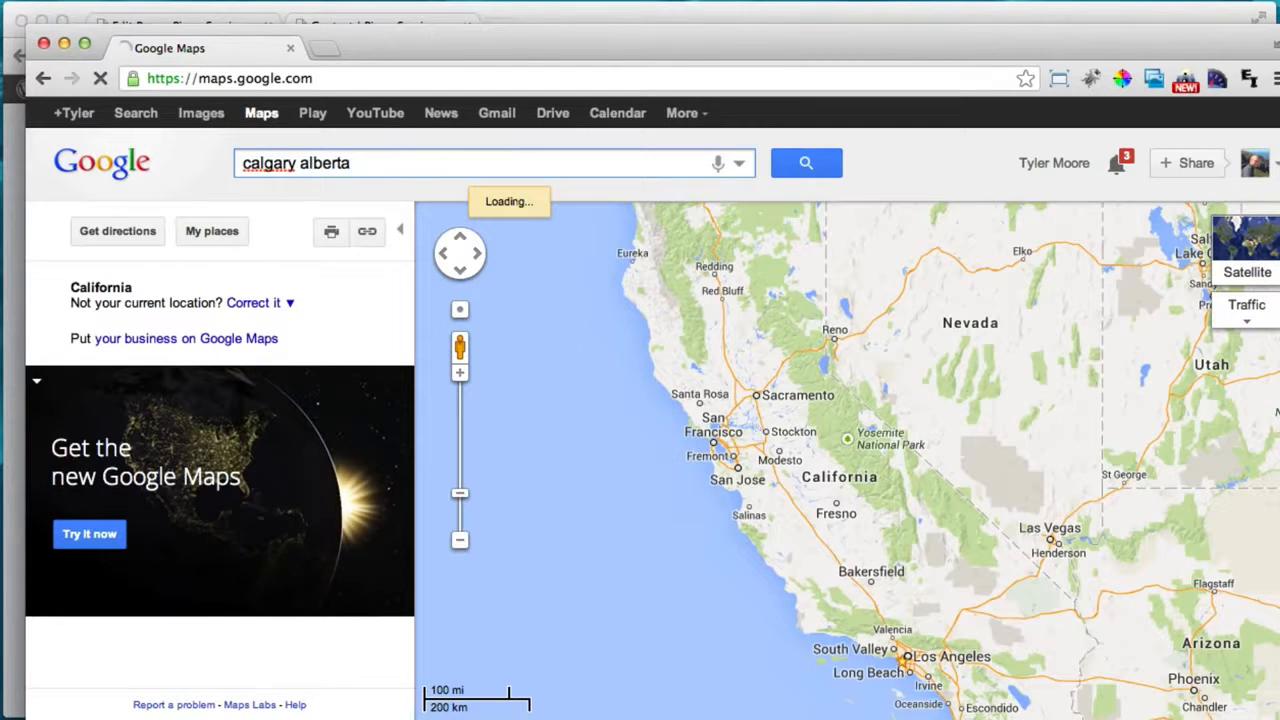
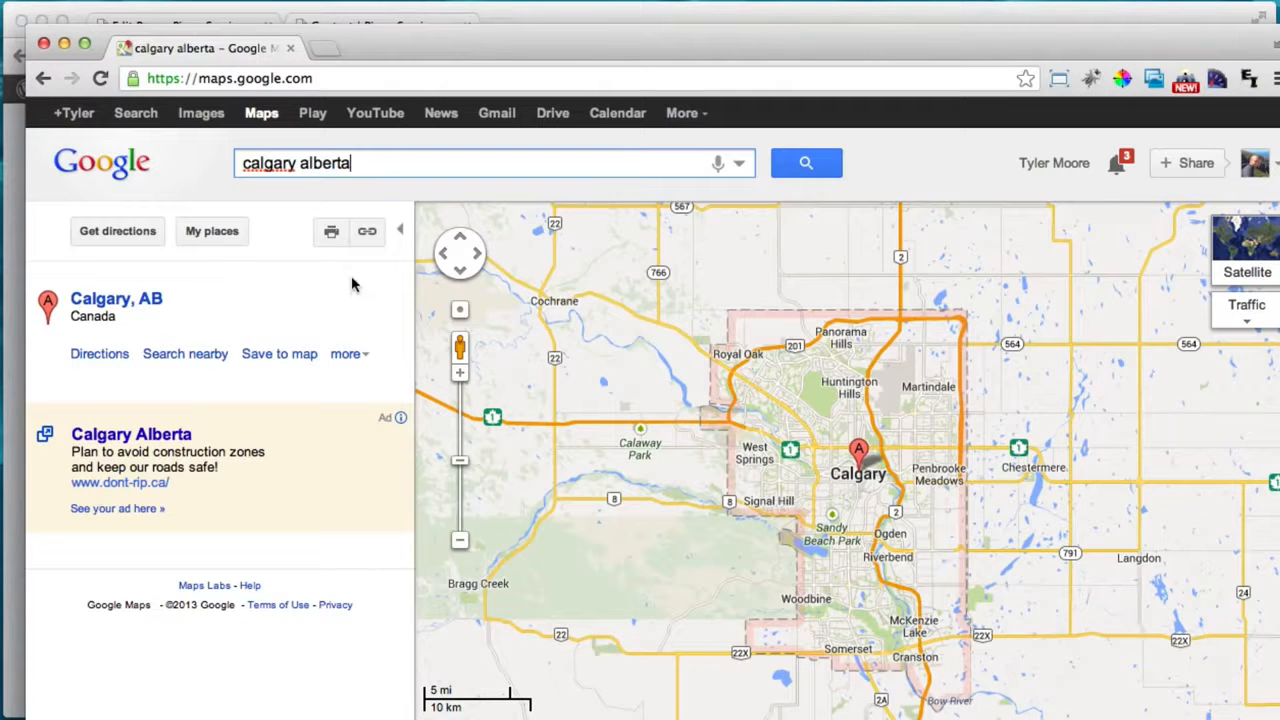
# - Open Google Maps' customize-and-preview embed page for the Calgary map
pyautogui.click(368, 232)
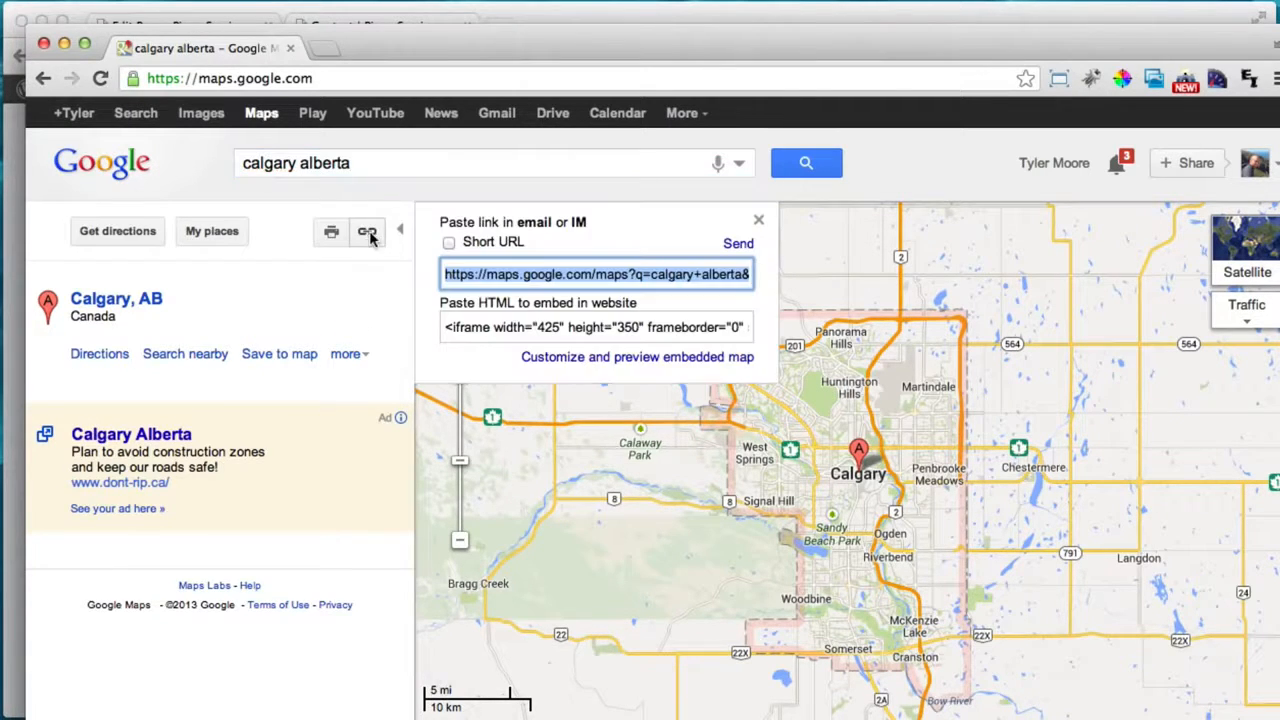
pyautogui.click(558, 366)
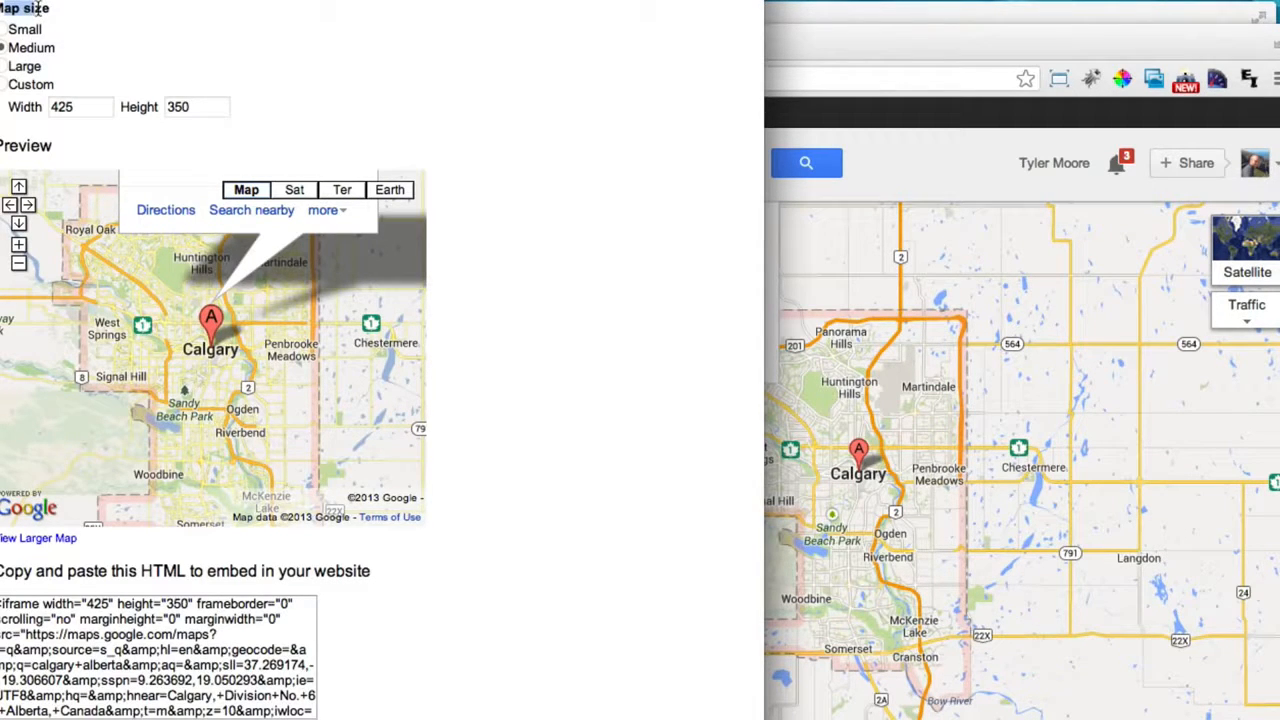
# - Set a custom embed map size of 250 wide by 700 tall and recenter the preview on Calgary
pyautogui.click(4, 86)
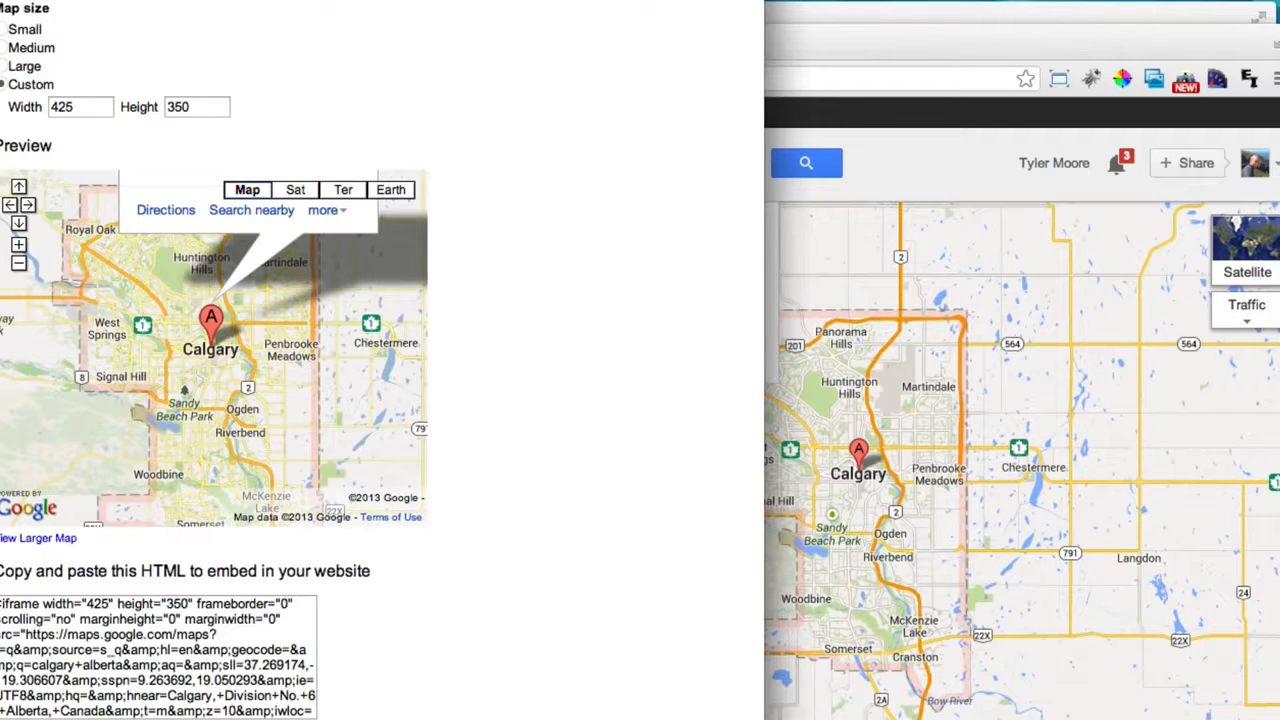
pyautogui.doubleClick(62, 97)
pyautogui.write('70')
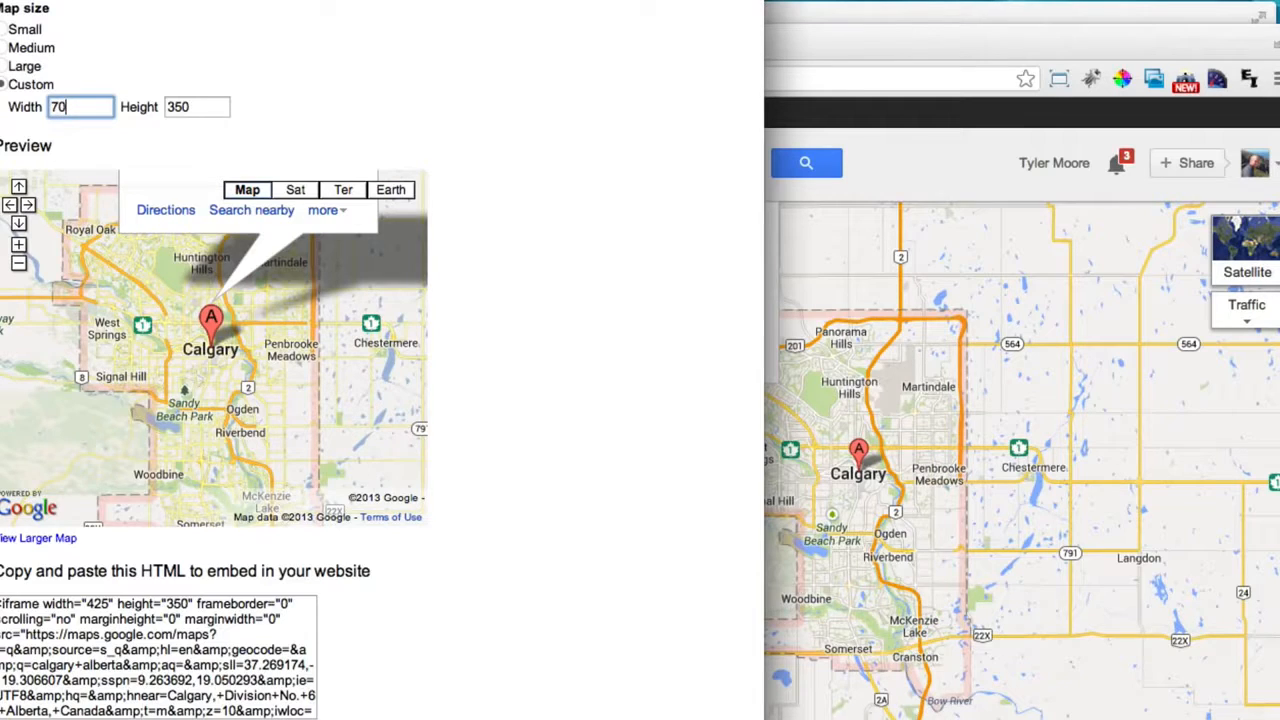
pyautogui.doubleClick(72, 101)
pyautogui.write('250')
pyautogui.press('Tab')
pyautogui.write('7')
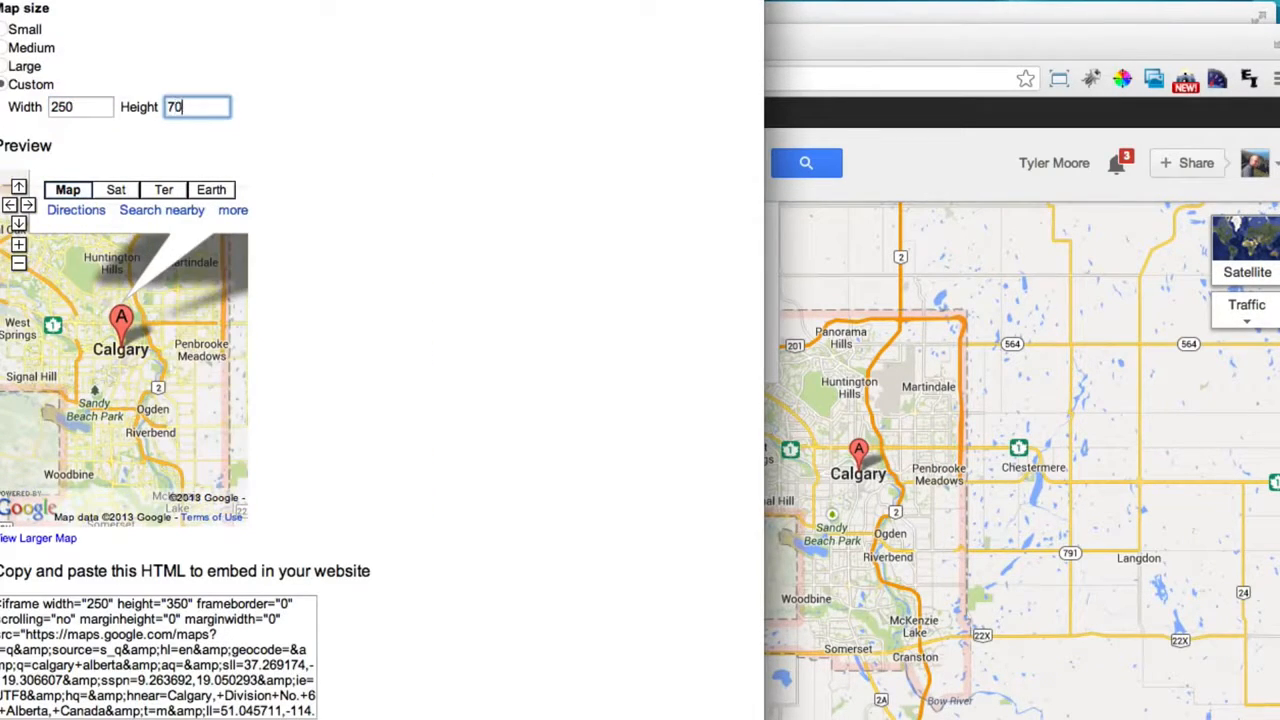
pyautogui.write('00')
pyautogui.click(620, 217)
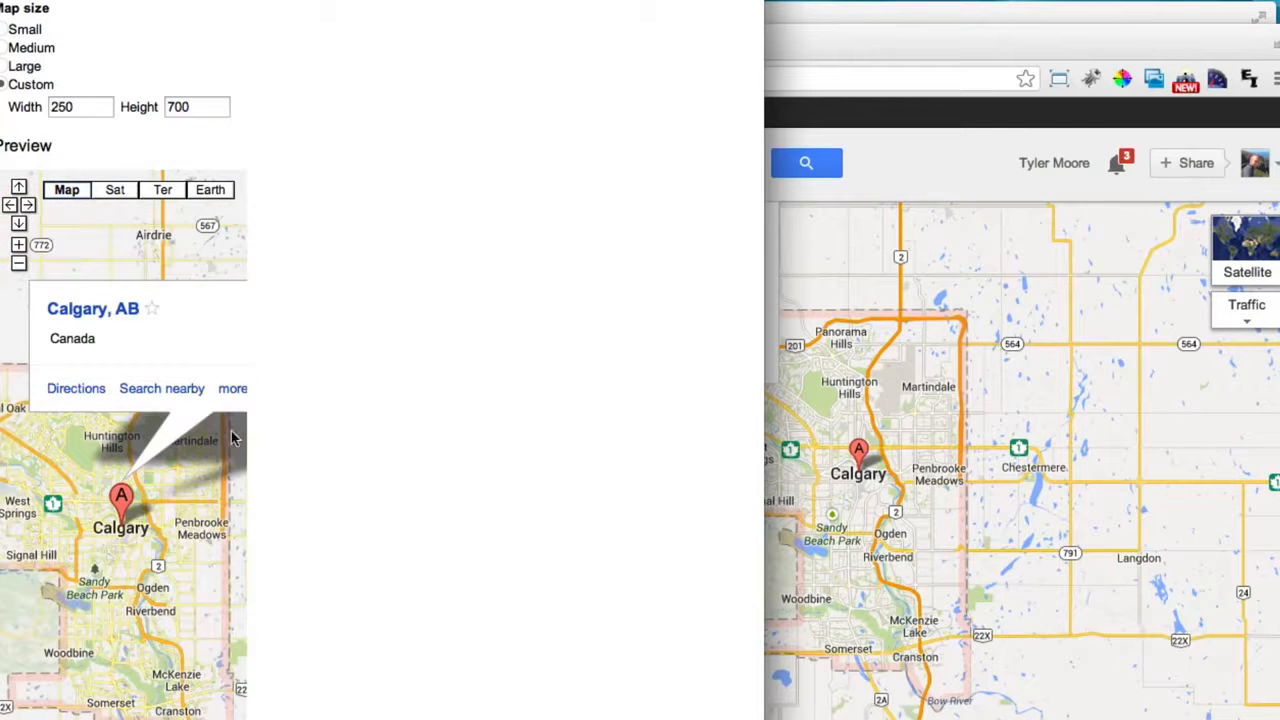
pyautogui.moveTo(153, 525)
pyautogui.mouseDown()
pyautogui.moveTo(123, 572)
pyautogui.moveTo(135, 584)
pyautogui.mouseUp()
pyautogui.scroll(-3, 463, 365)
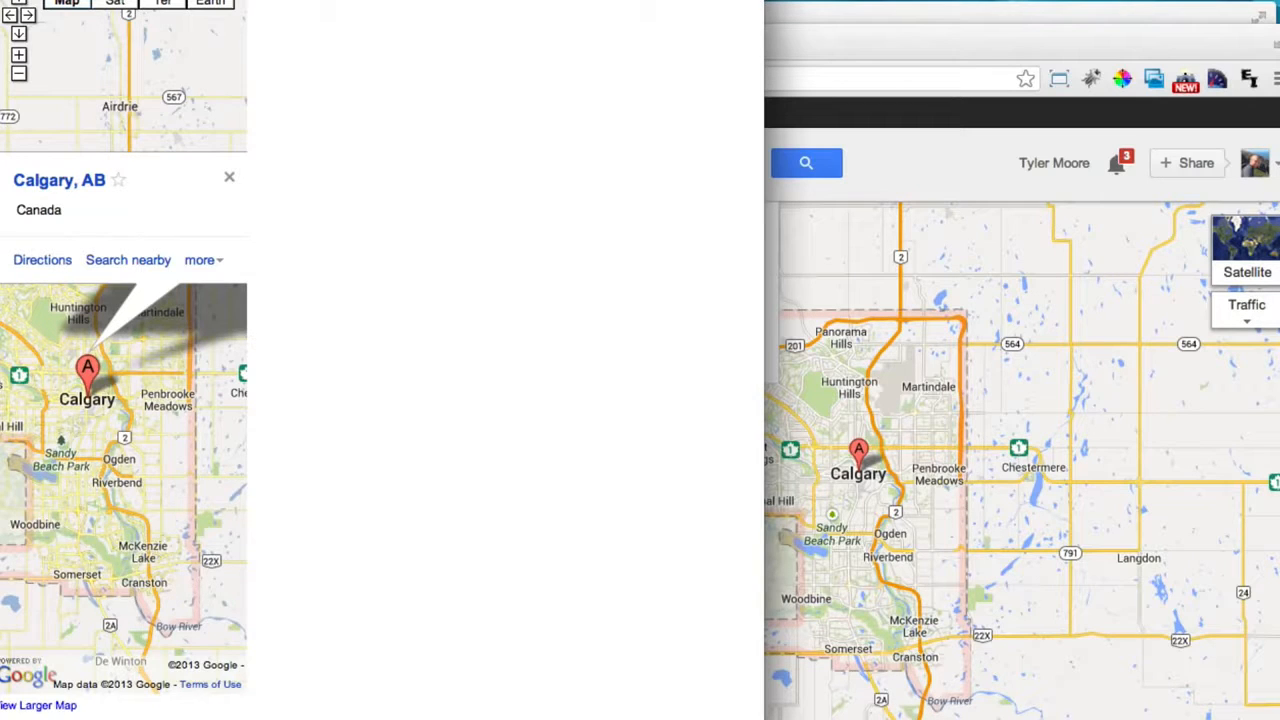
# - Select all of the iframe embed code and copy it
pyautogui.rightClick(52, 446)
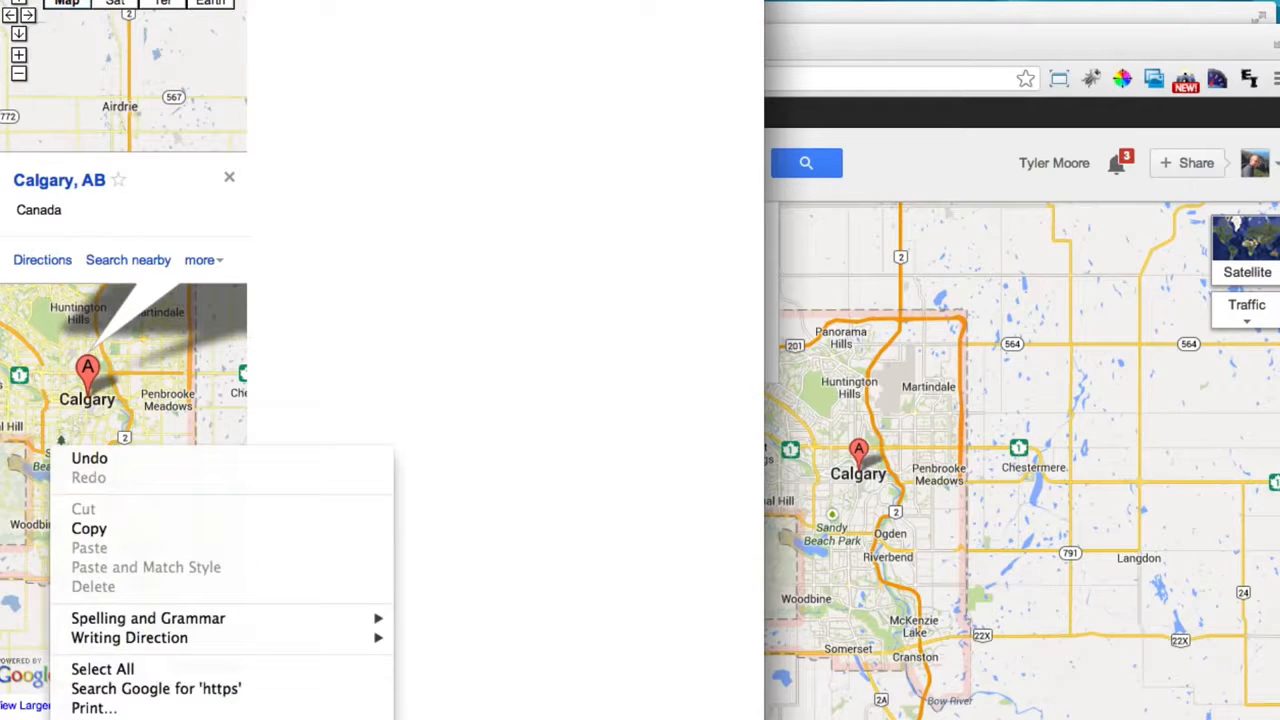
pyautogui.click(123, 670)
pyautogui.rightClick(85, 497)
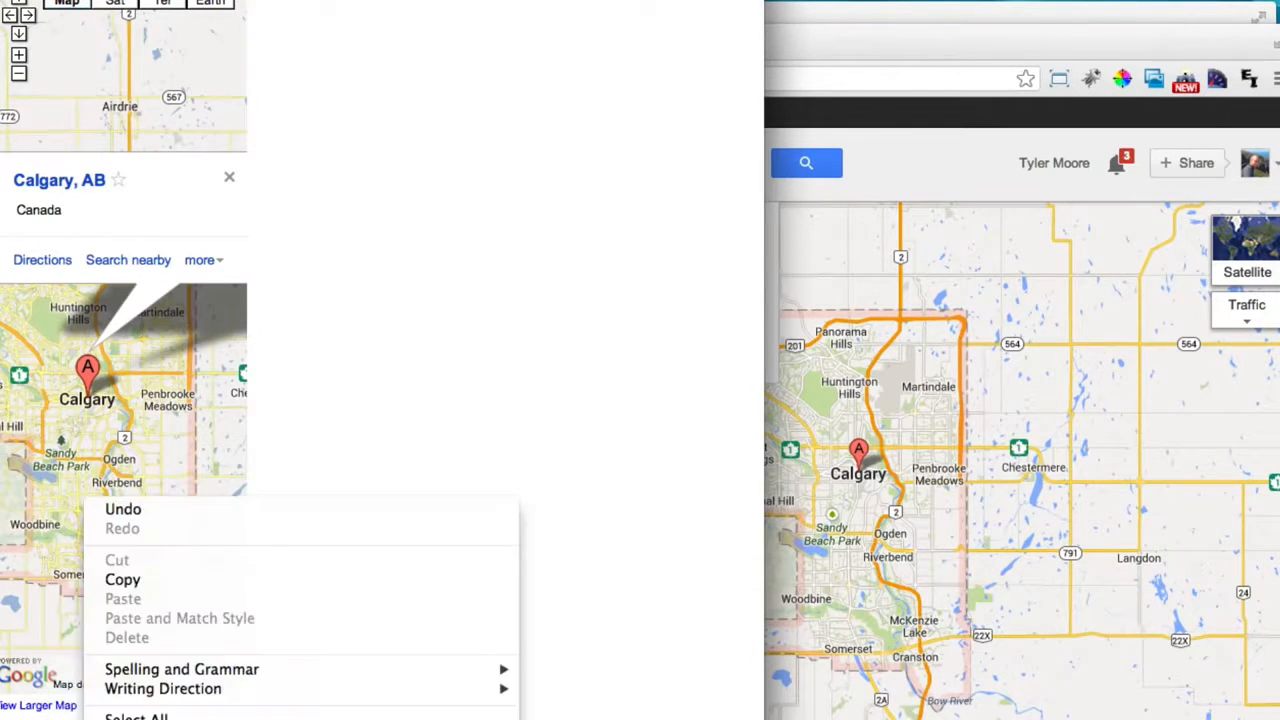
pyautogui.click(72, 716)
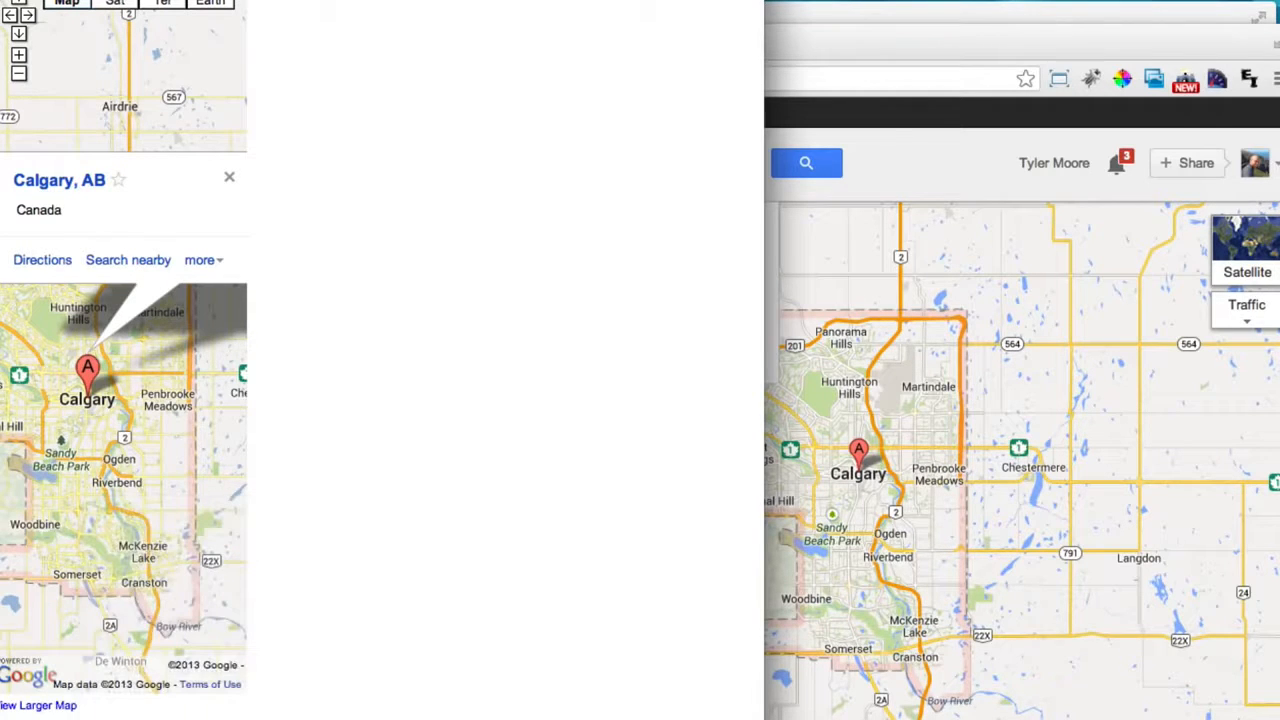
pyautogui.rightClick(70, 716)
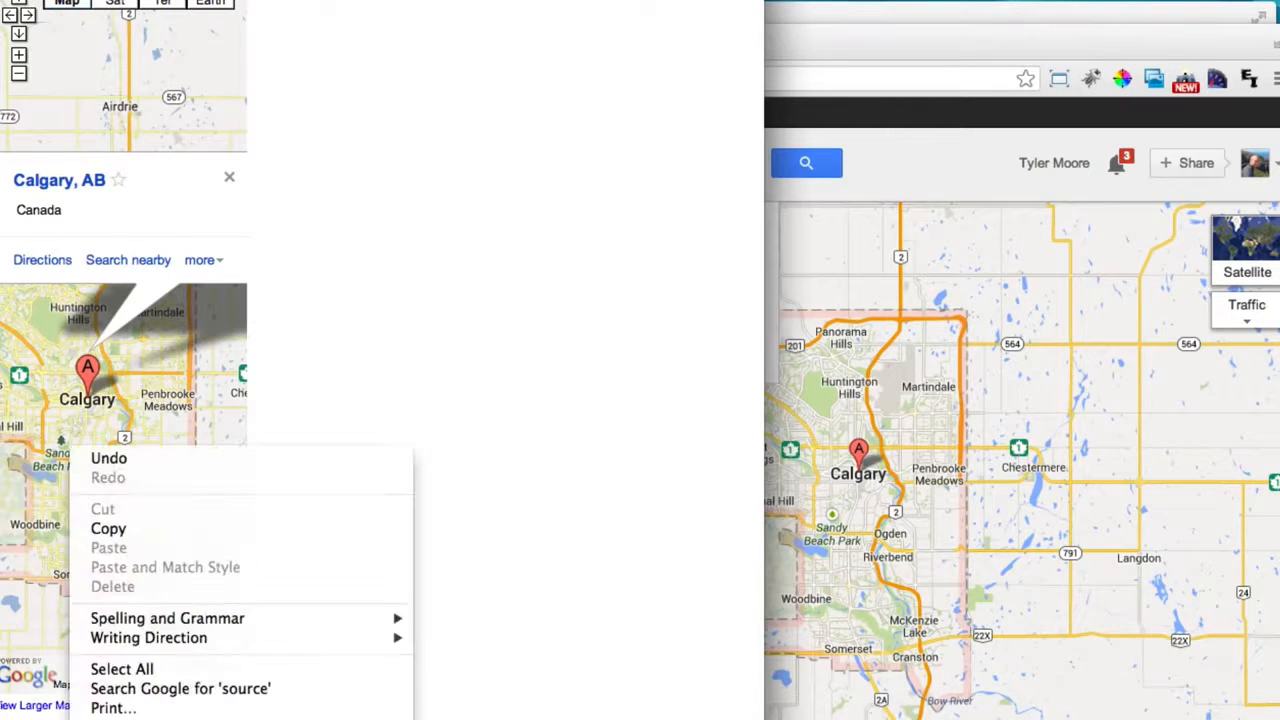
pyautogui.click(136, 670)
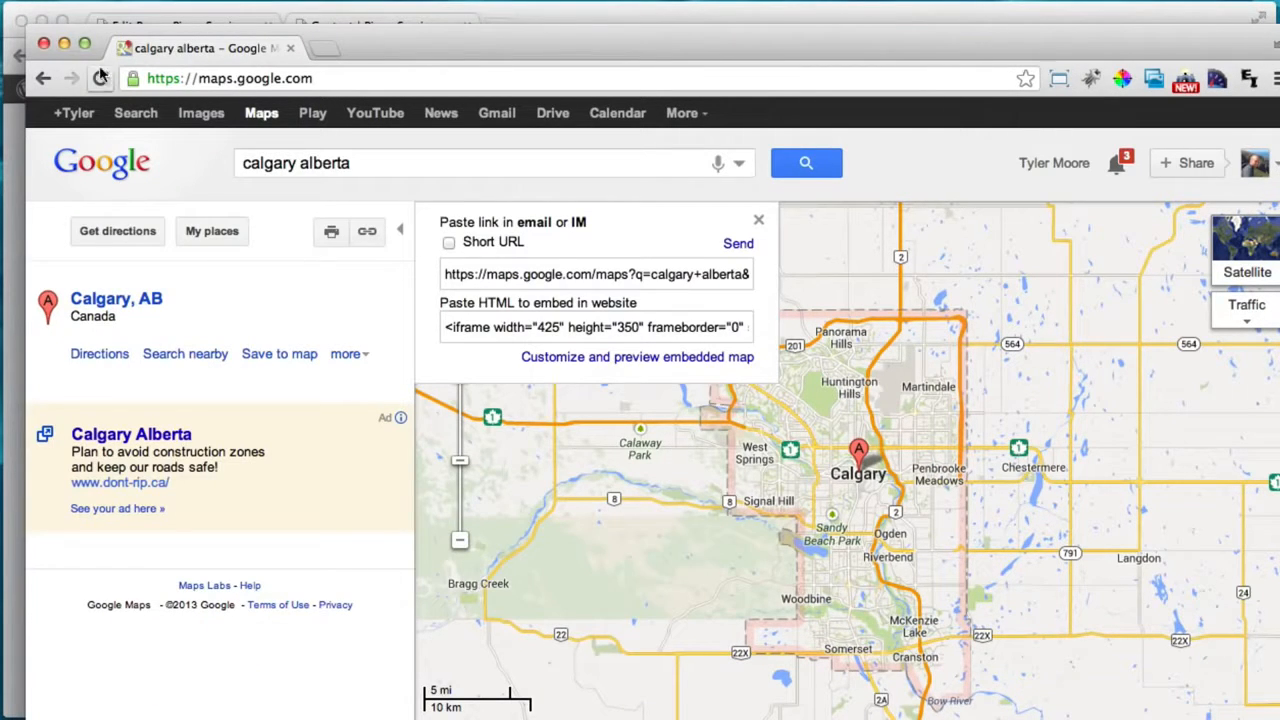
# - Close the Maps window, bring up Appearance > Widgets, and check the Contact page's current sidebar
pyautogui.click(43, 43)
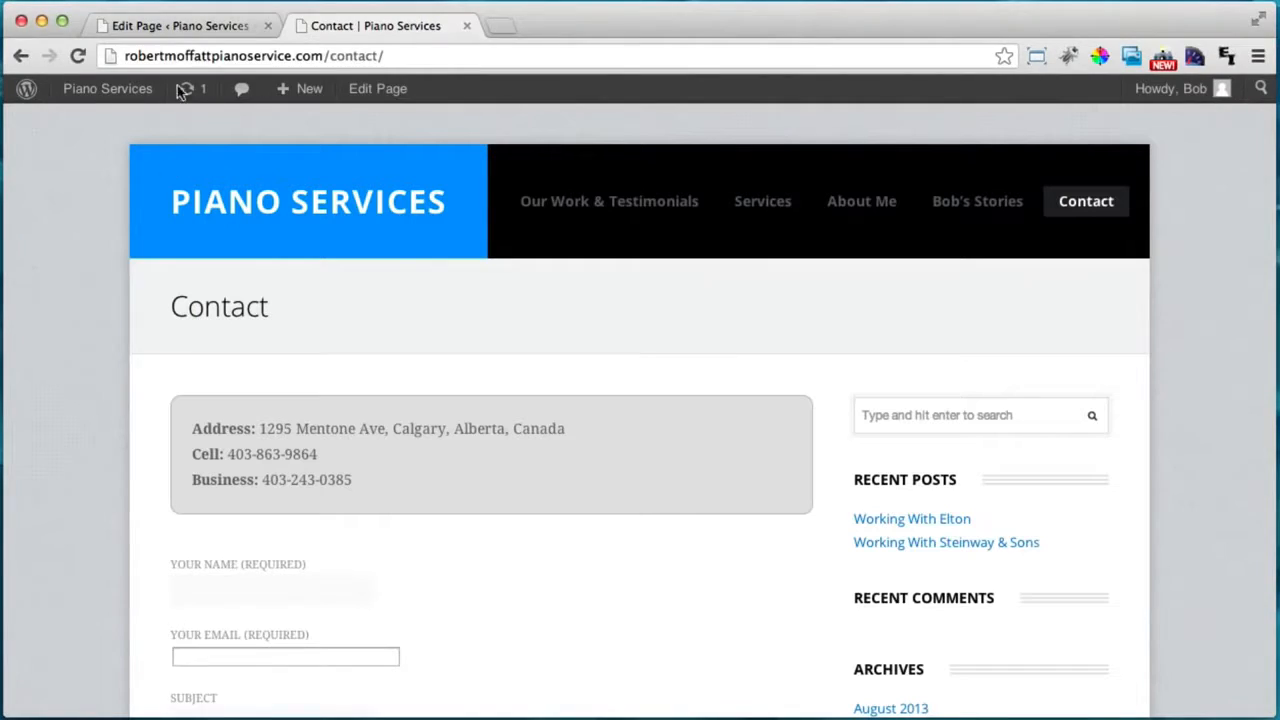
pyautogui.click(180, 27)
pyautogui.moveTo(80, 425)
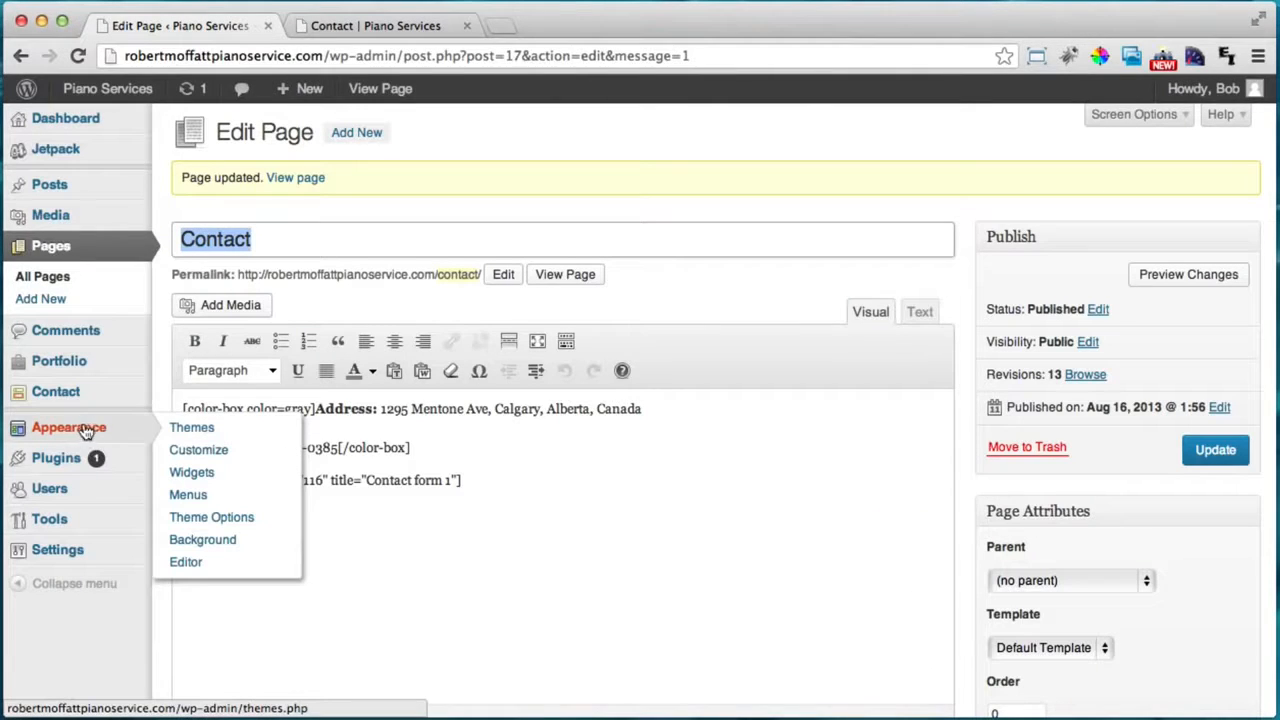
pyautogui.click(203, 477)
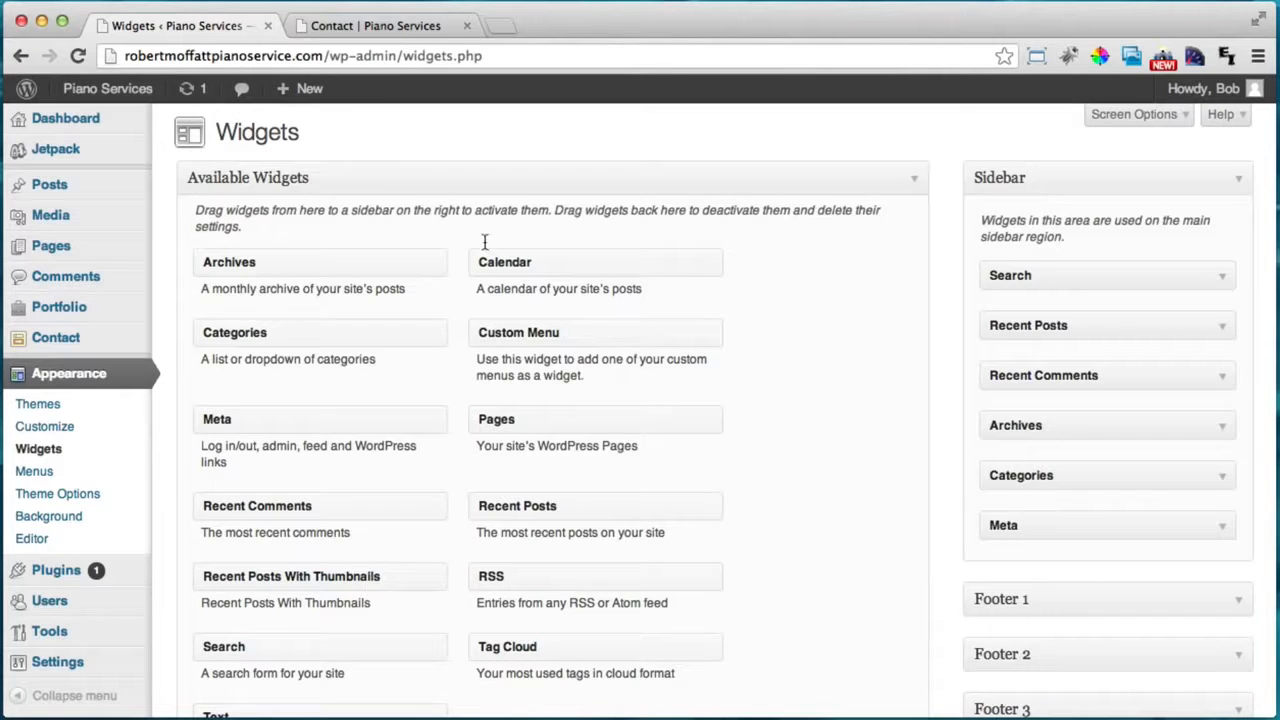
pyautogui.click(403, 27)
pyautogui.scroll(-5, 880, 440)
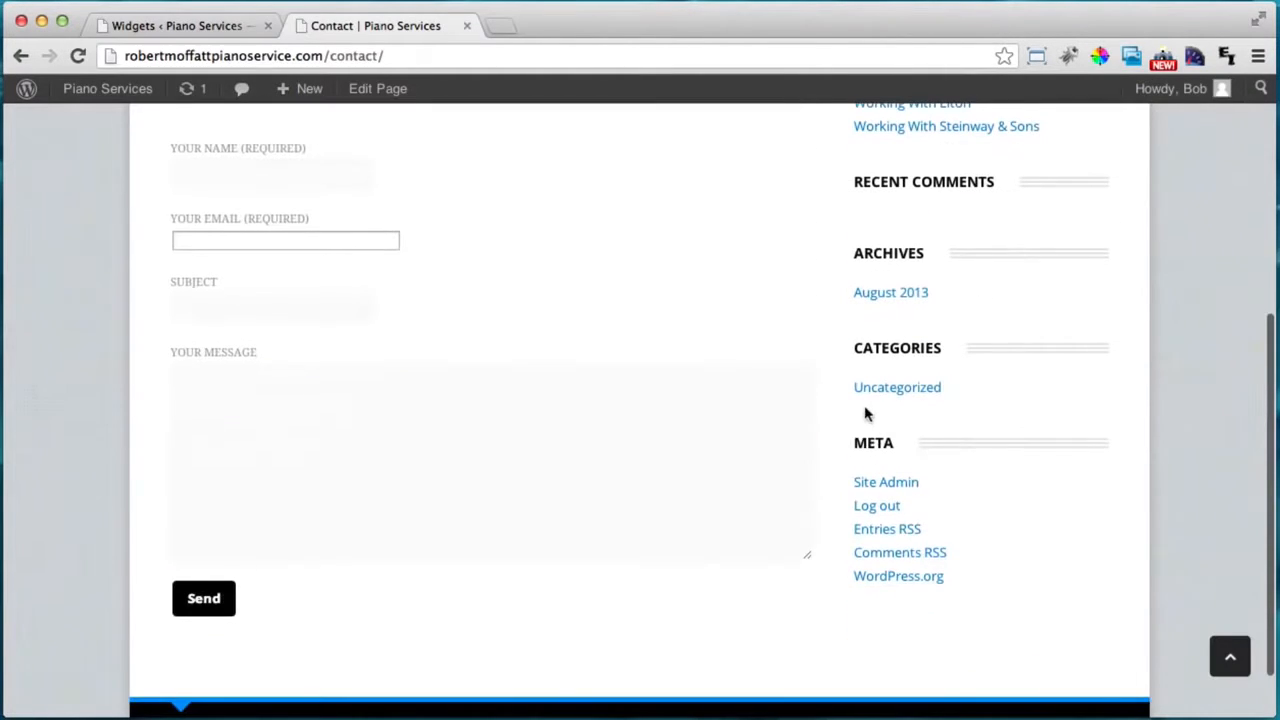
pyautogui.scroll(2, 866, 413)
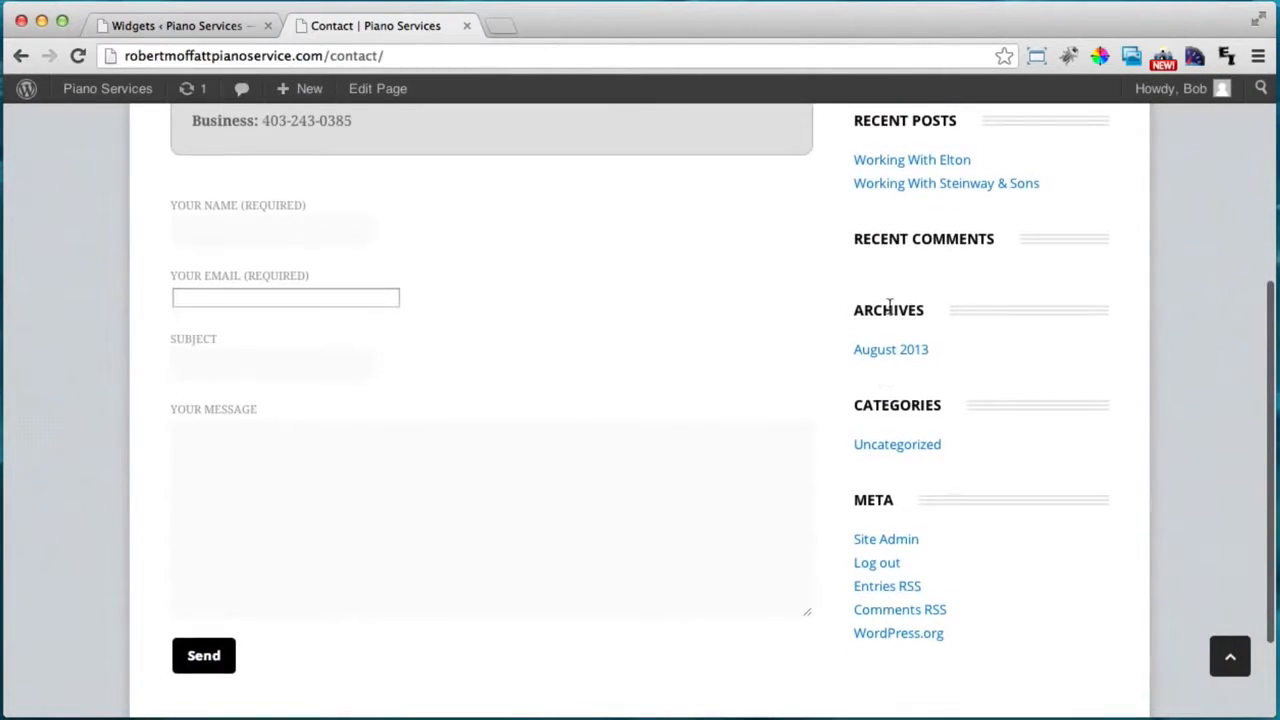
pyautogui.click(150, 28)
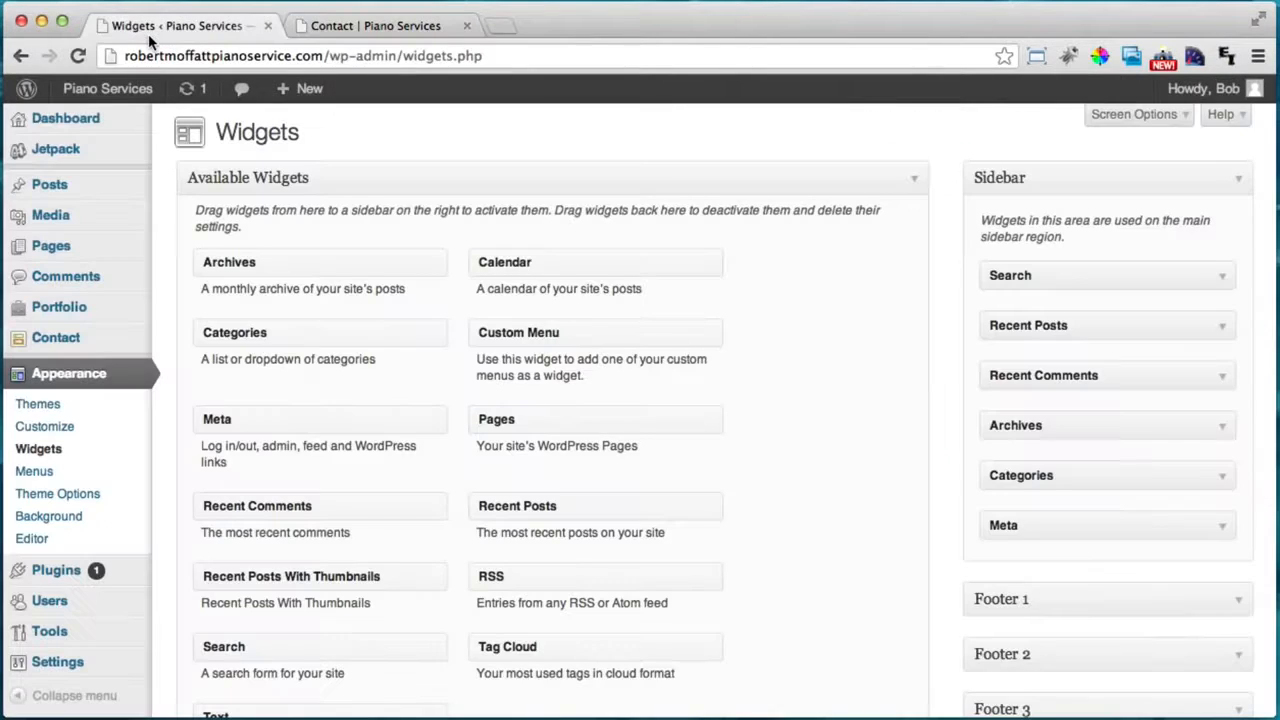
# - Drag Meta, Categories, Archives, Recent Comments, Recent Posts and Search out of the Sidebar
pyautogui.moveTo(1040, 523); pyautogui.dragTo(629, 517)
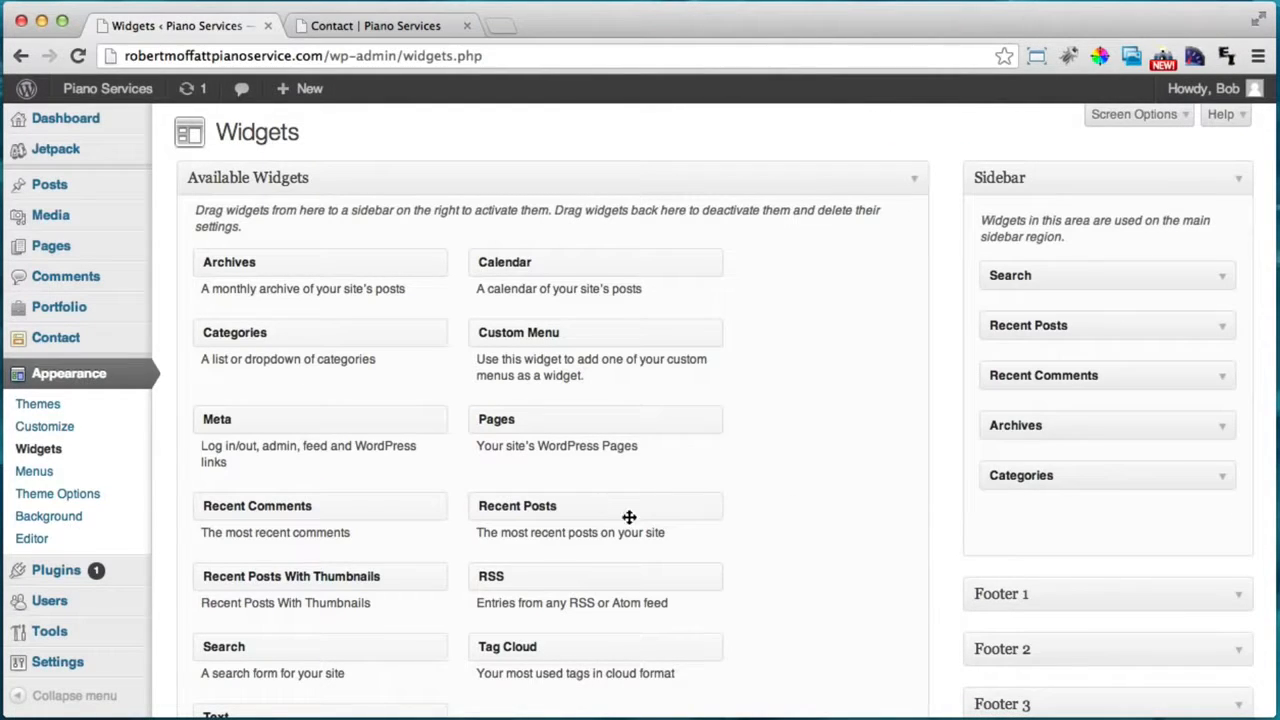
pyautogui.moveTo(1108, 477); pyautogui.dragTo(826, 466)
pyautogui.moveTo(1012, 428); pyautogui.dragTo(640, 338)
pyautogui.moveTo(1071, 330); pyautogui.dragTo(560, 280)
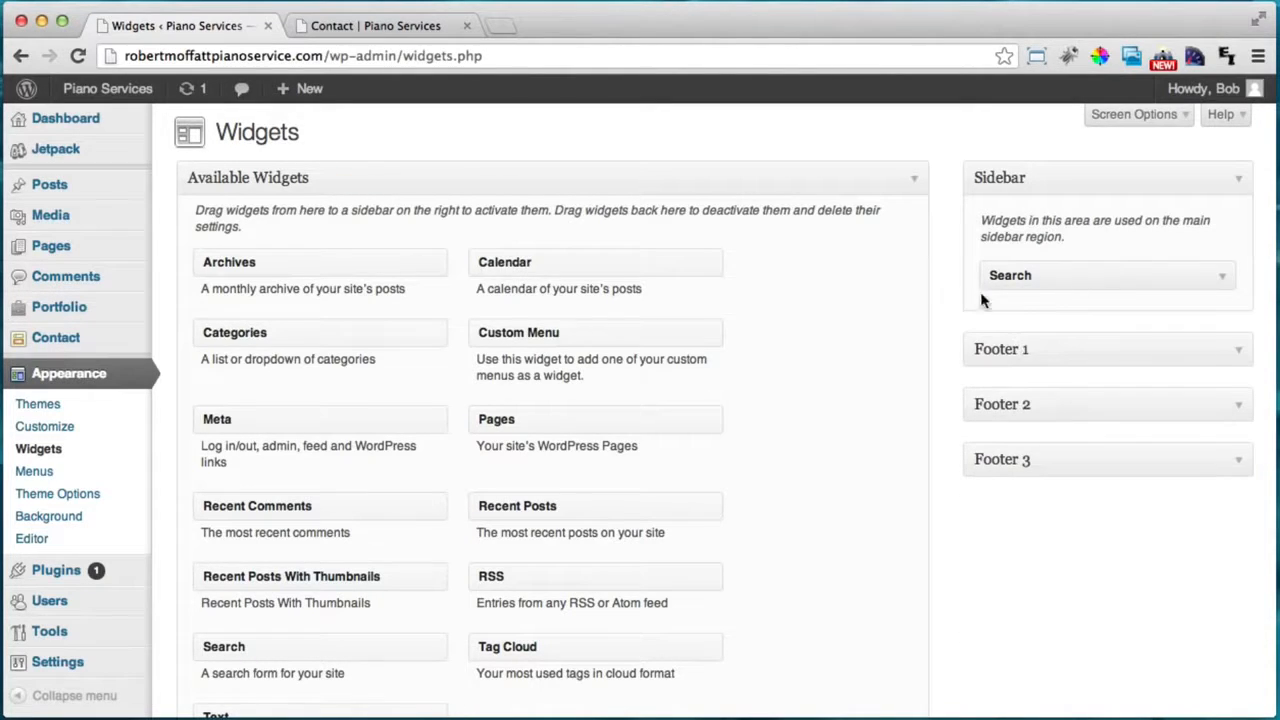
pyautogui.moveTo(1013, 287); pyautogui.dragTo(557, 491)
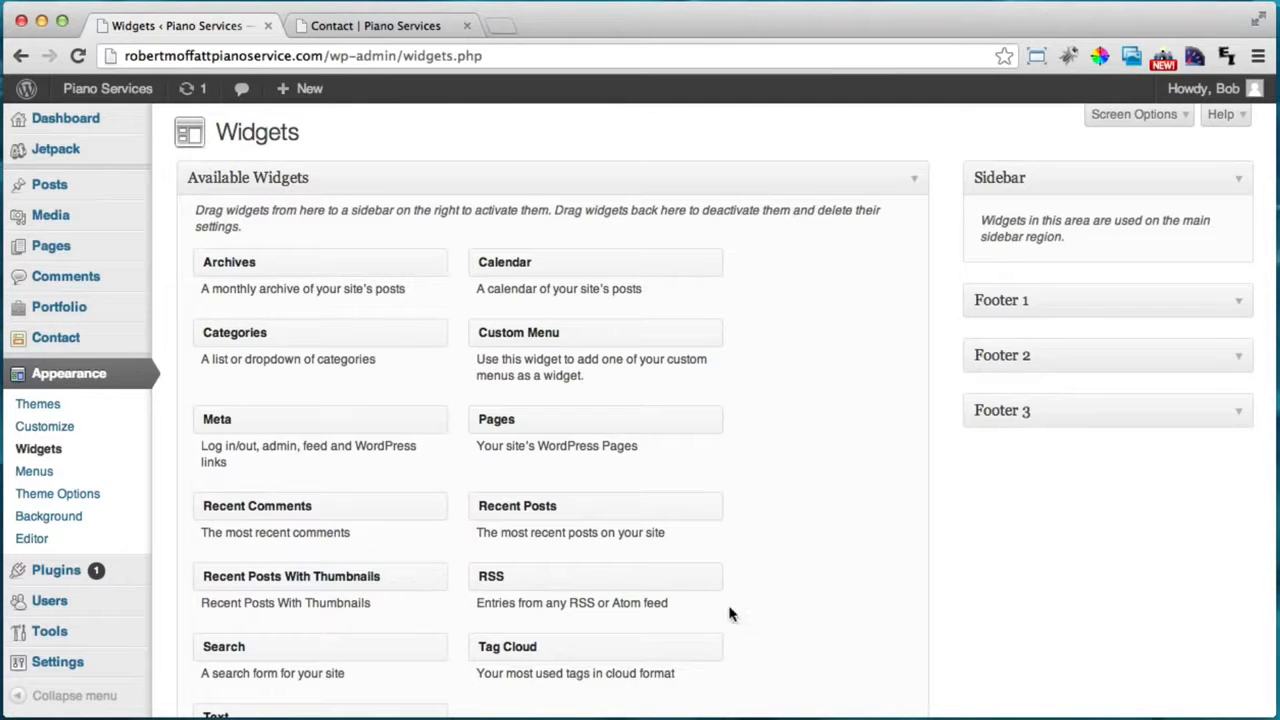
pyautogui.moveTo(983, 217); pyautogui.dragTo(1171, 251)
pyautogui.click(1171, 251)
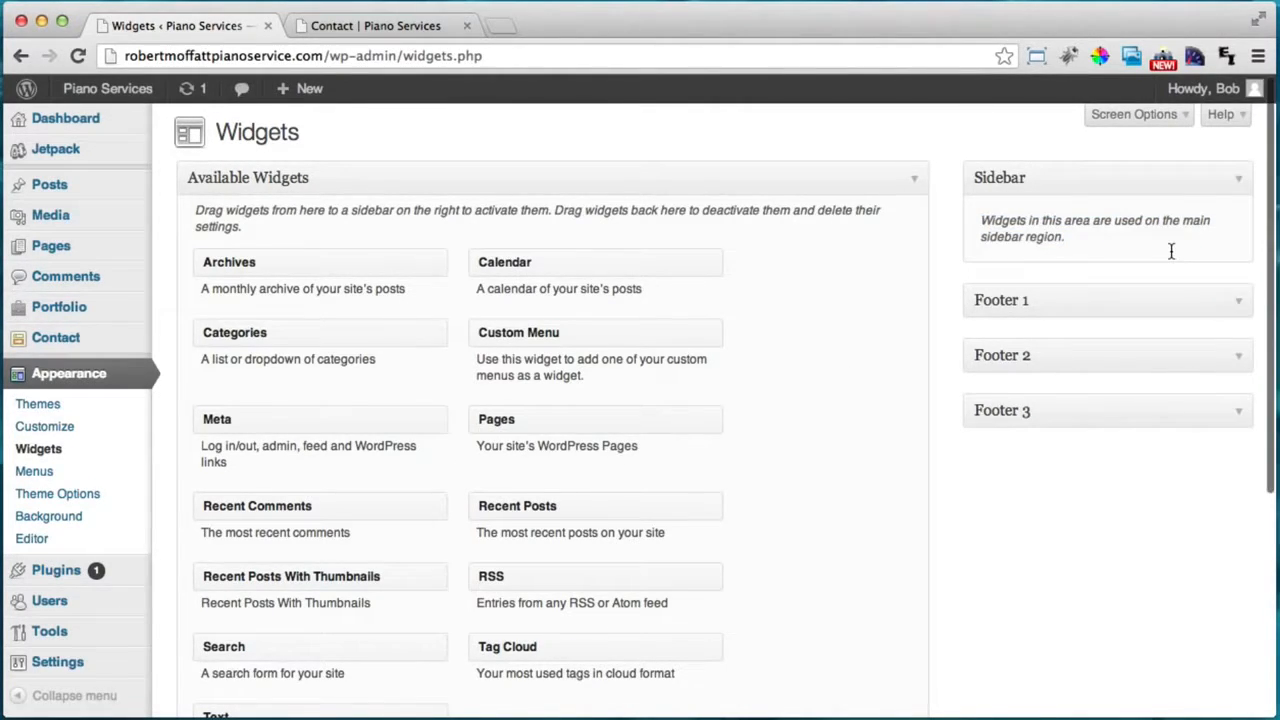
pyautogui.scroll(-3, 1171, 251)
pyautogui.scroll(3, 94, 566)
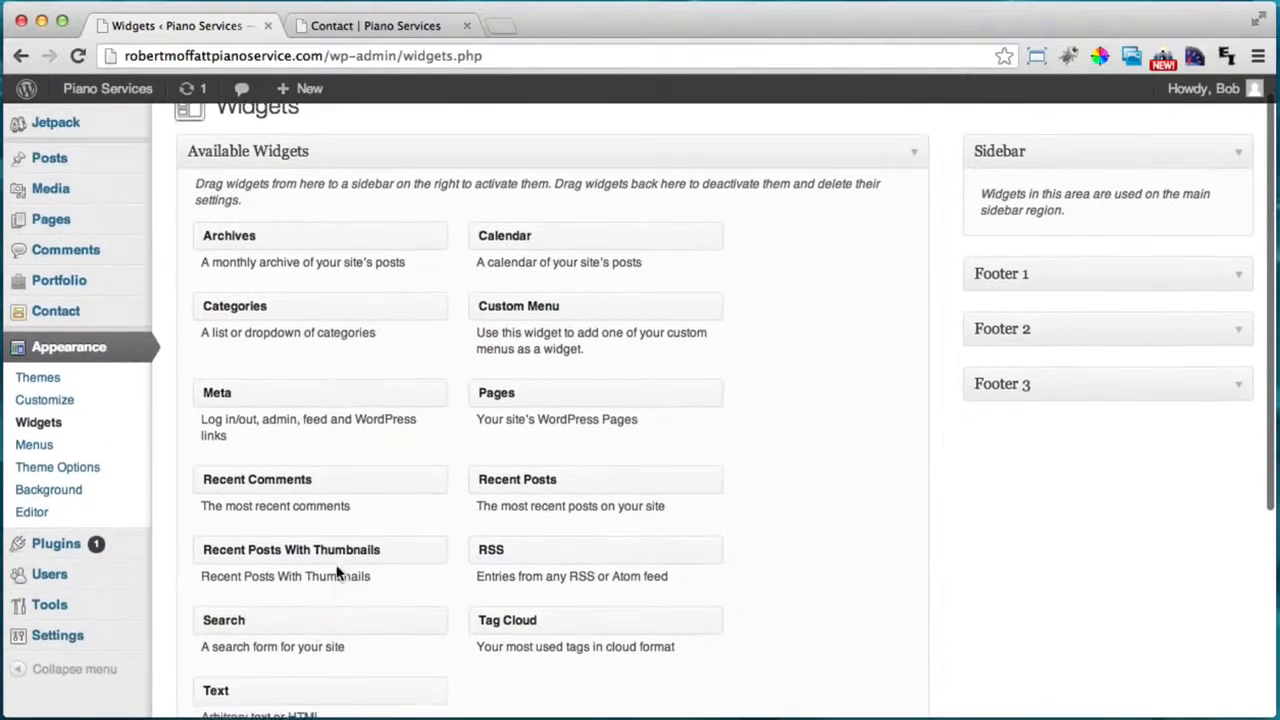
# - Add a Sidebar Text widget titled 'Service Area' containing the Calgary map embed code, and save it
pyautogui.moveTo(222, 692); pyautogui.dragTo(1014, 237)
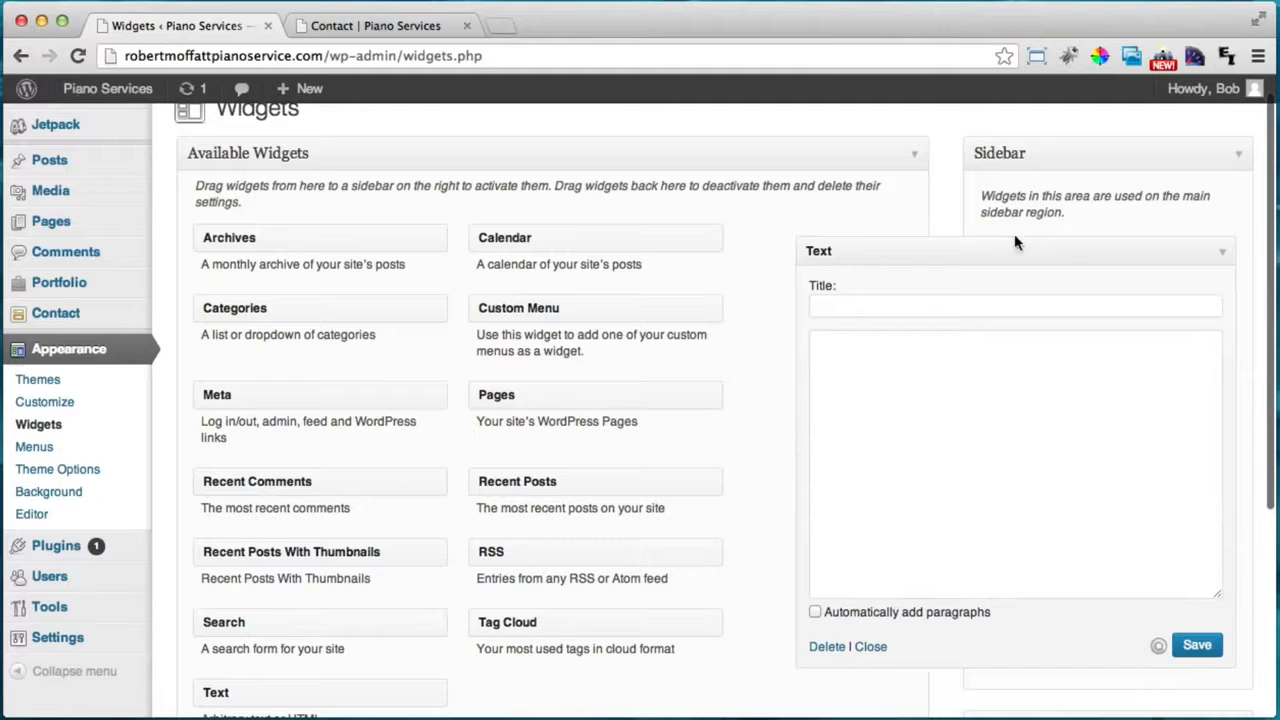
pyautogui.click(926, 306)
pyautogui.write('Service Area')
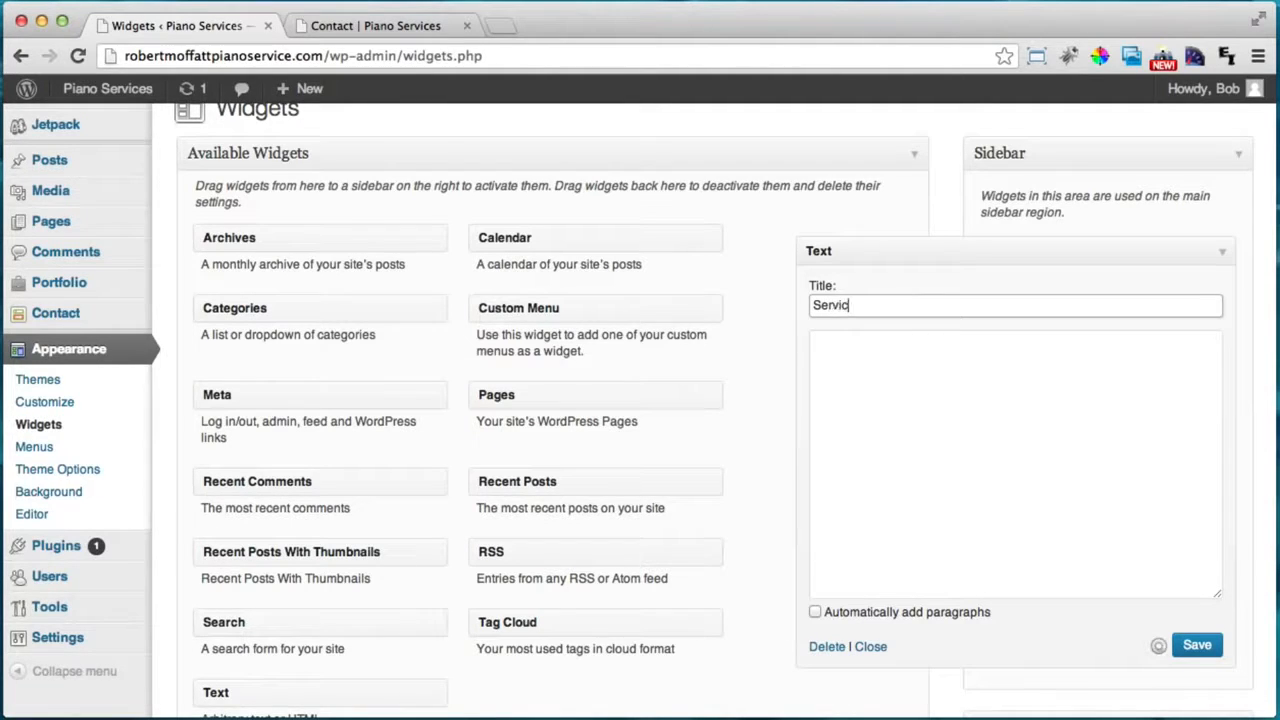
pyautogui.click(910, 363)
pyautogui.write('<iframe width="250" height="700" frameborder="0" scrolling="no" marginheight="0" marginwidth="0" src="https://maps.google.com/maps?f=q&amp;source=s_q&amp;hl=en&amp;geocode=&amp;q=calgary+alberta&amp;aq=&amp;sll=37.269174,-119.306607&amp;sspn=9.263692,19.050293&amp;ie=UTF8&amp;hq=&amp;hnear=Calgary,+Division+No.+6,+Alberta,+Canada&amp;t=m&amp;ll=51.097485,-114.013367&amp;spn=0.603698,0.341949&amp;z=10&amp;iwloc=A&amp;output=embed"></iframe><br /><small><a href="https://maps.google.com/maps?f=q&amp;source=embed&amp;hl=en&amp;geocode=&amp;q=calgary+alberta&amp;aq=&amp;sll=37.269174,-119.306607&amp;sspn=9.263692,19.050293&amp;ie=UTF8&amp;hq=&amp;hnear=Calgary,+Division+No.+6,+Alberta,+Canada&amp;t=m&amp;ll=51.097485,-114.013367&amp;spn=0.603698,0.341949&amp;z=10&amp;iwloc=A" style="color:#0000FF;text-align:left">View Larger Map</a></small>')
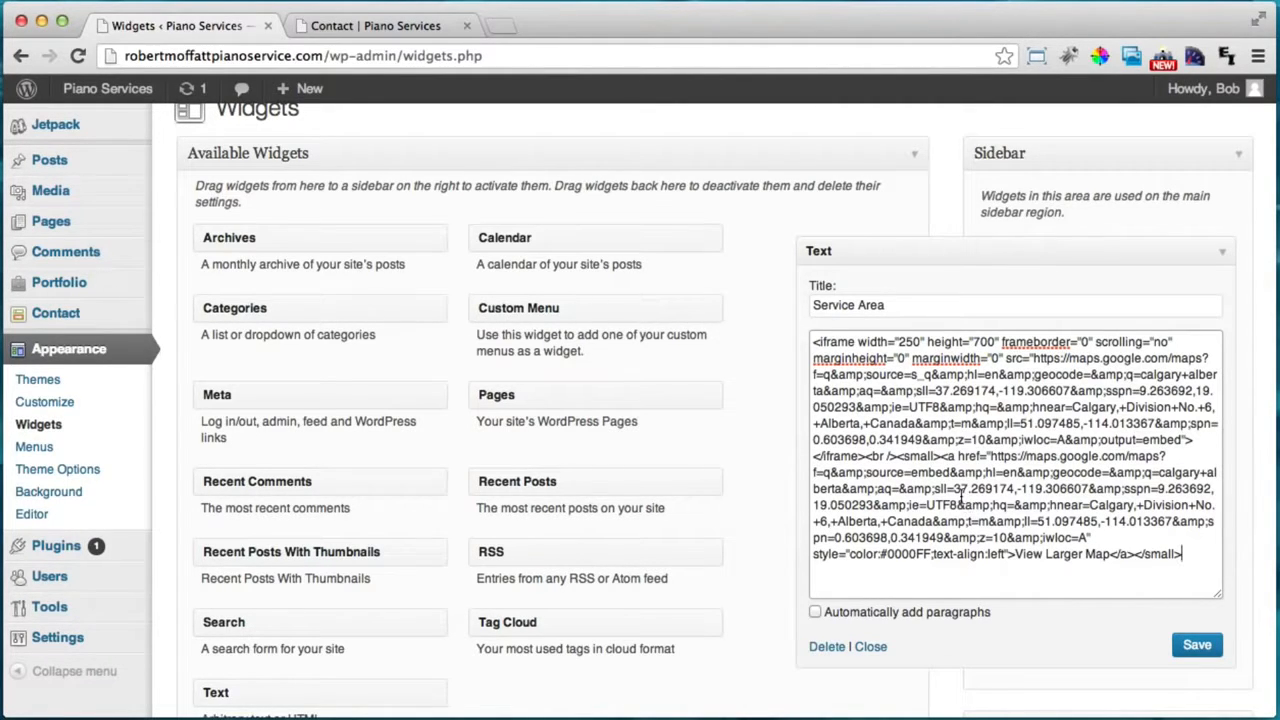
pyautogui.click(1195, 645)
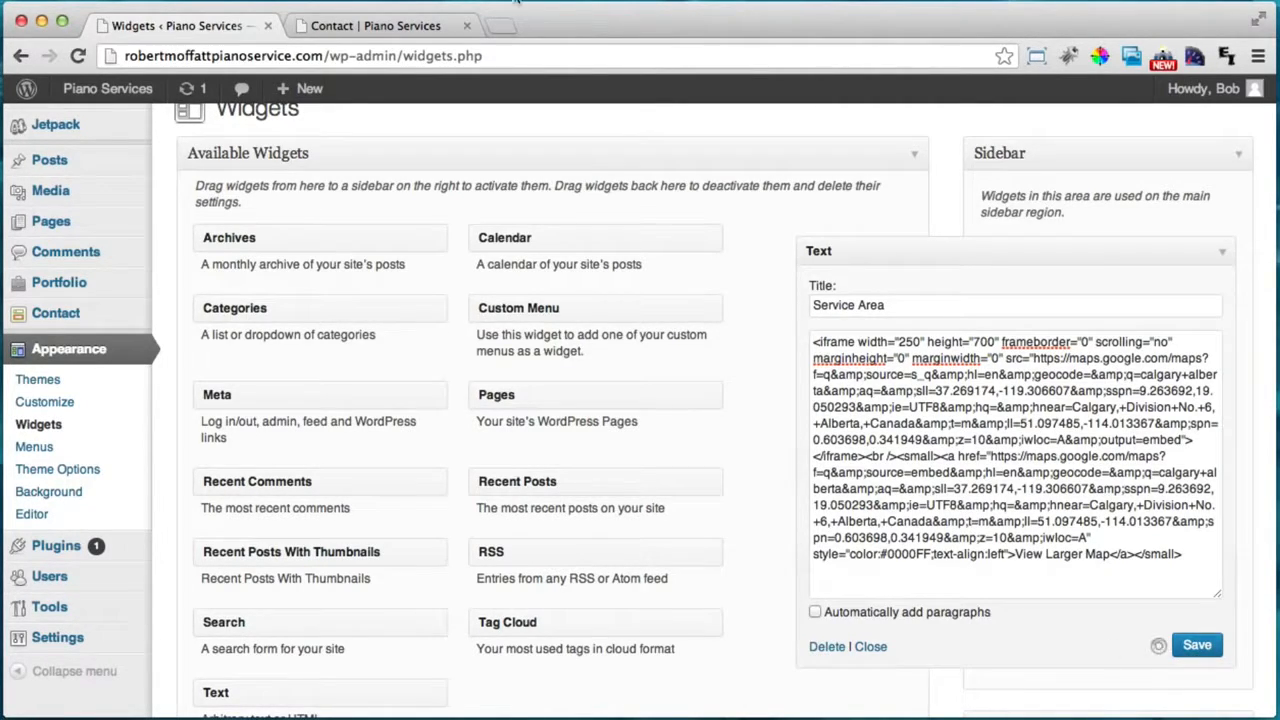
# - Reload the live Contact page to see the map in its sidebar
pyautogui.click(406, 24)
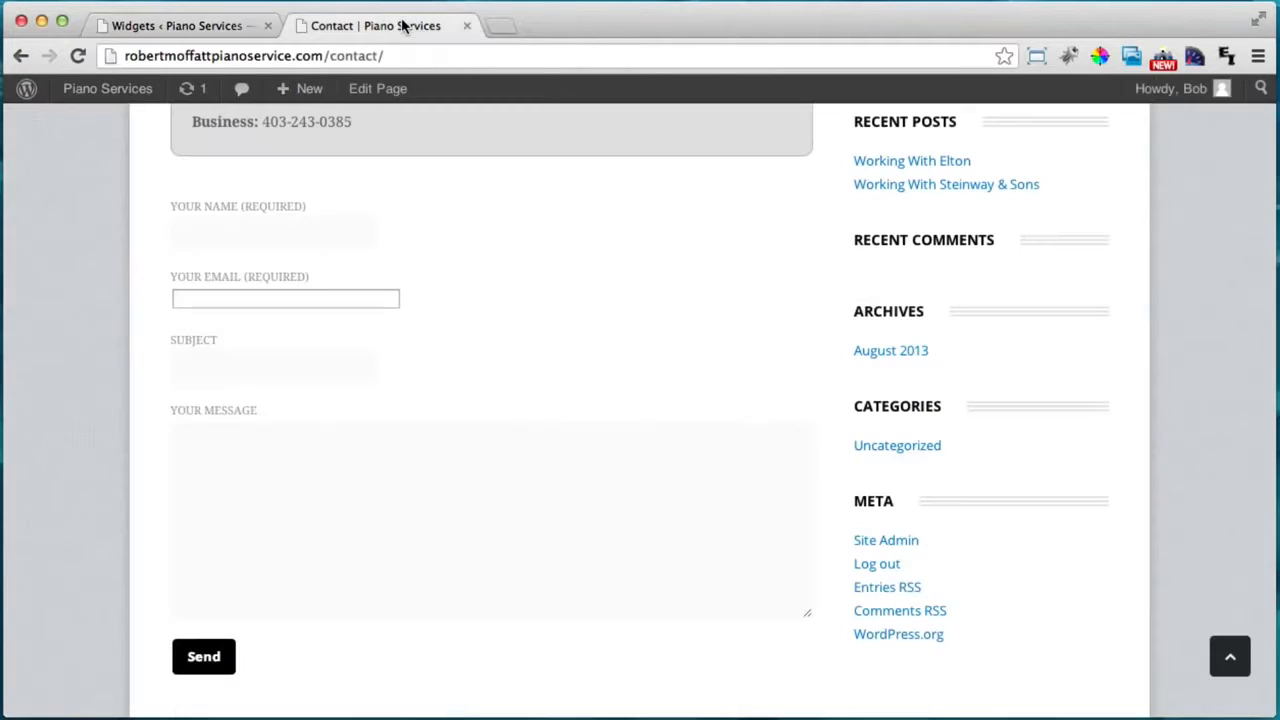
pyautogui.click(79, 55)
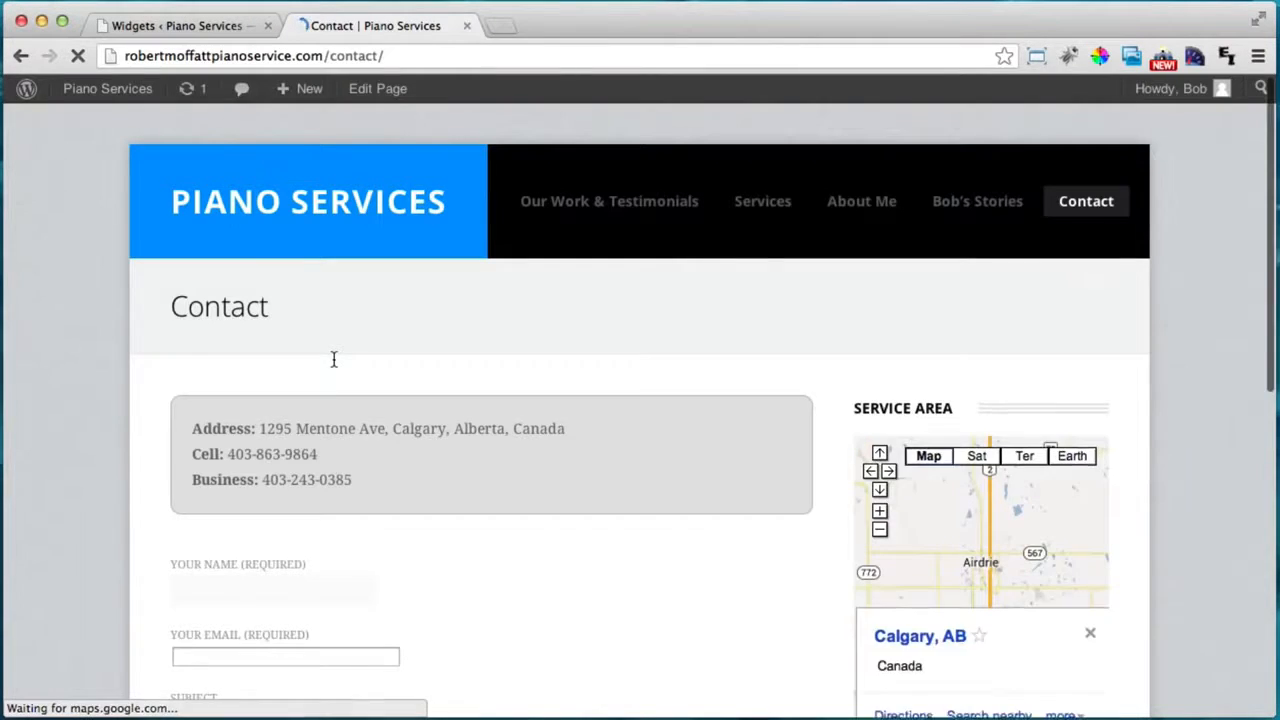
pyautogui.scroll(-3, 334, 360)
pyautogui.scroll(2, 334, 360)
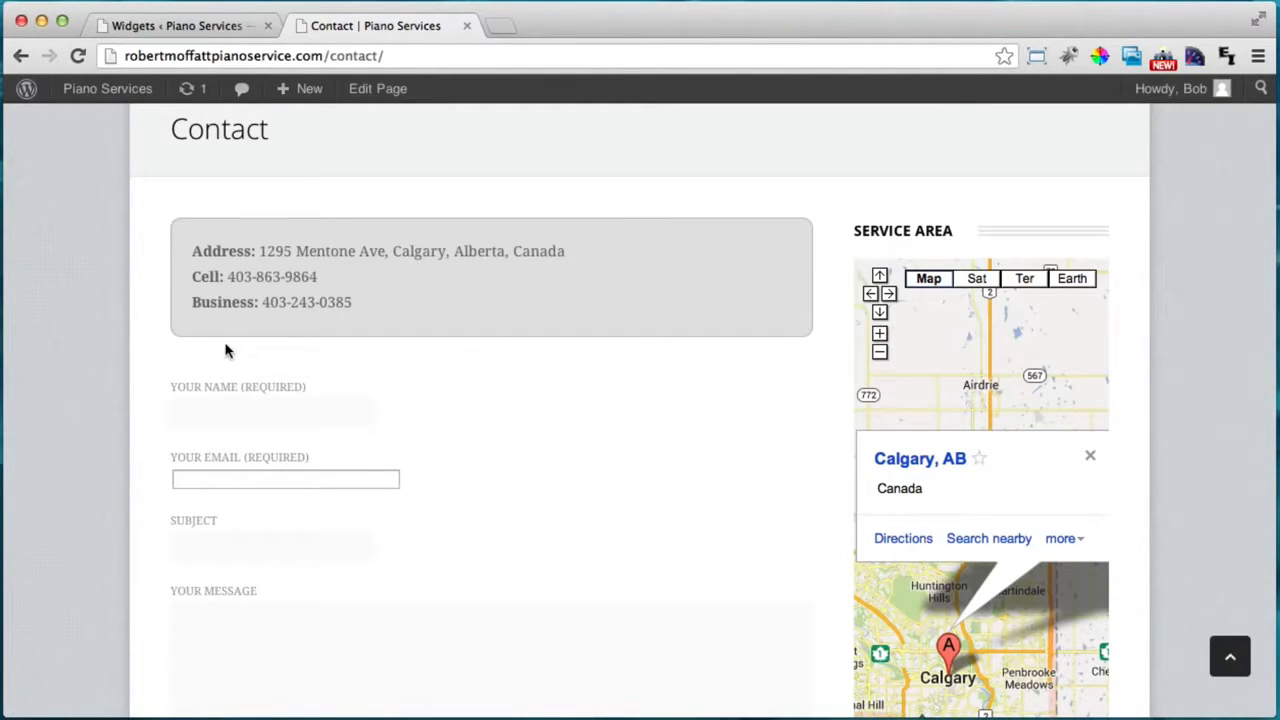
# - Edit the Contact page and add a new paragraph above the contact-form shortcode for the intro sentence
pyautogui.click(211, 27)
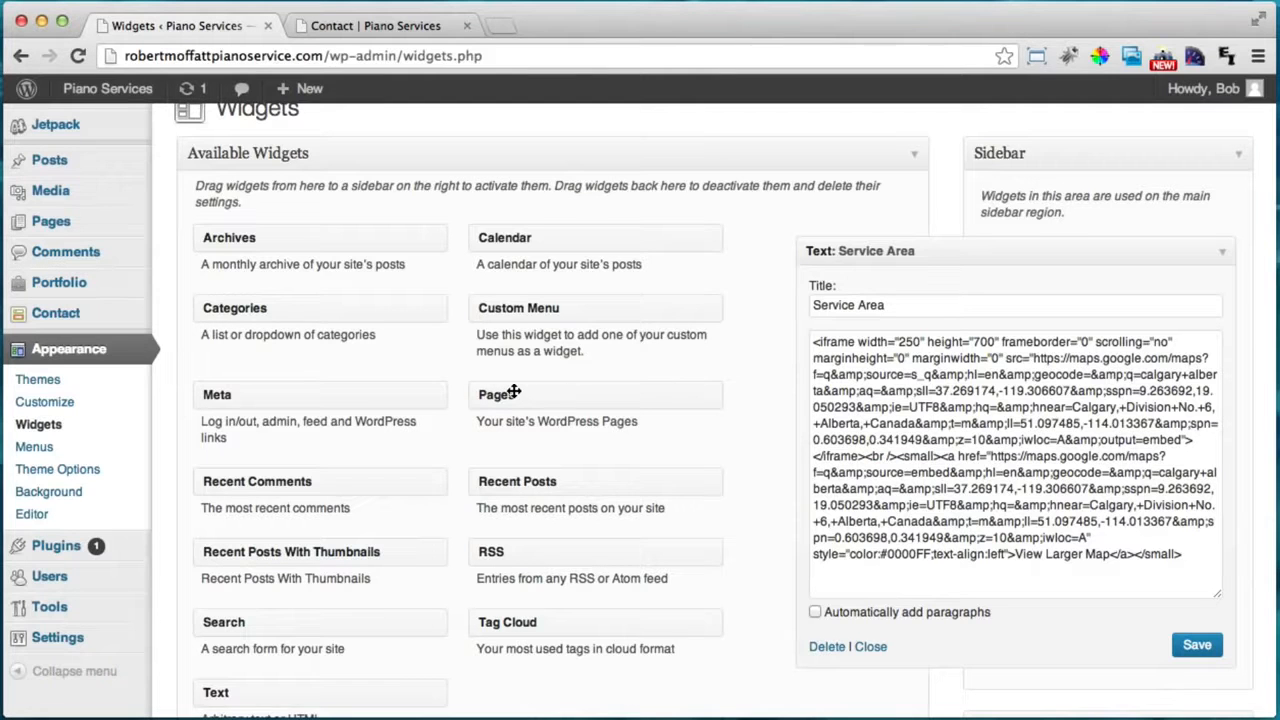
pyautogui.scroll(1, 513, 391)
pyautogui.moveTo(60, 222)
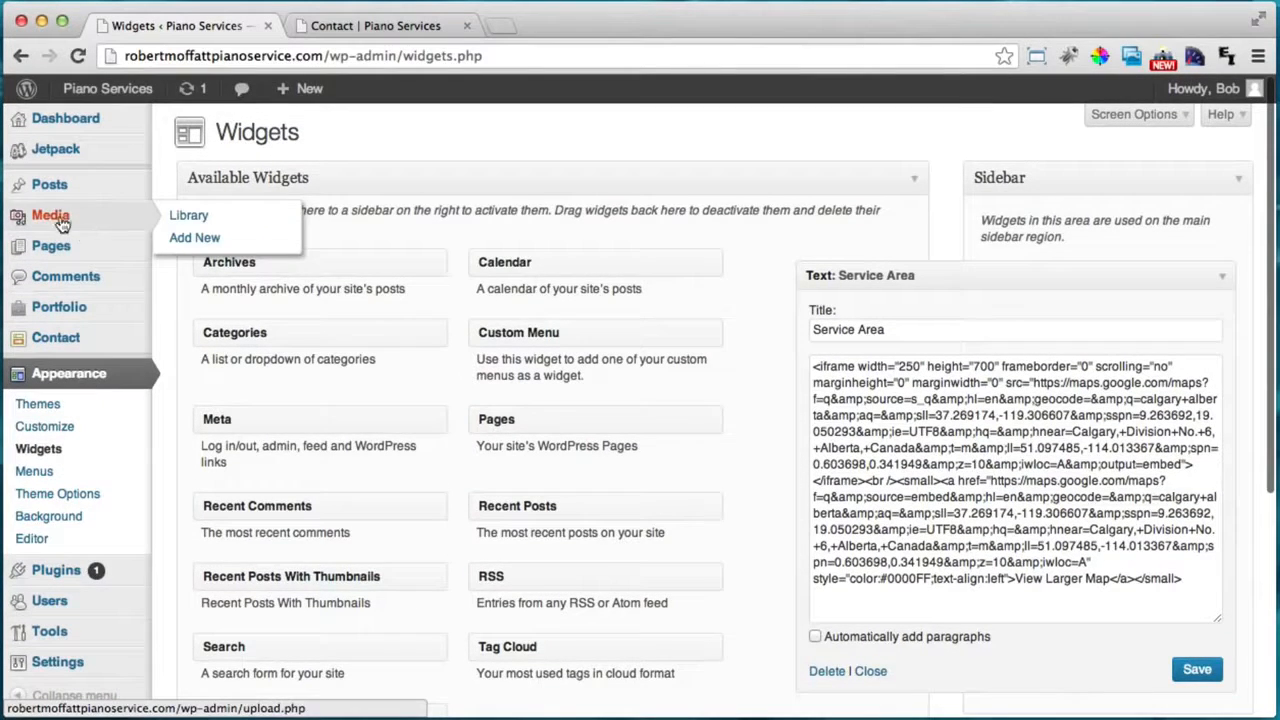
pyautogui.click(52, 246)
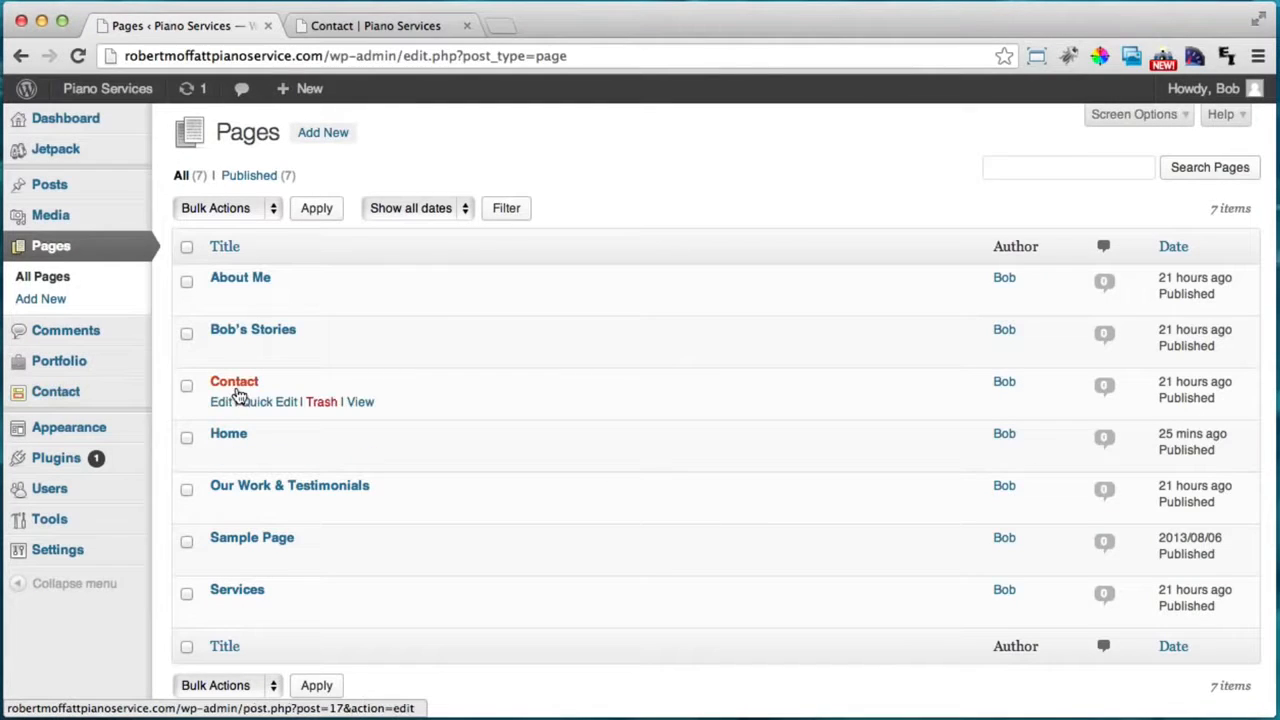
pyautogui.click(220, 403)
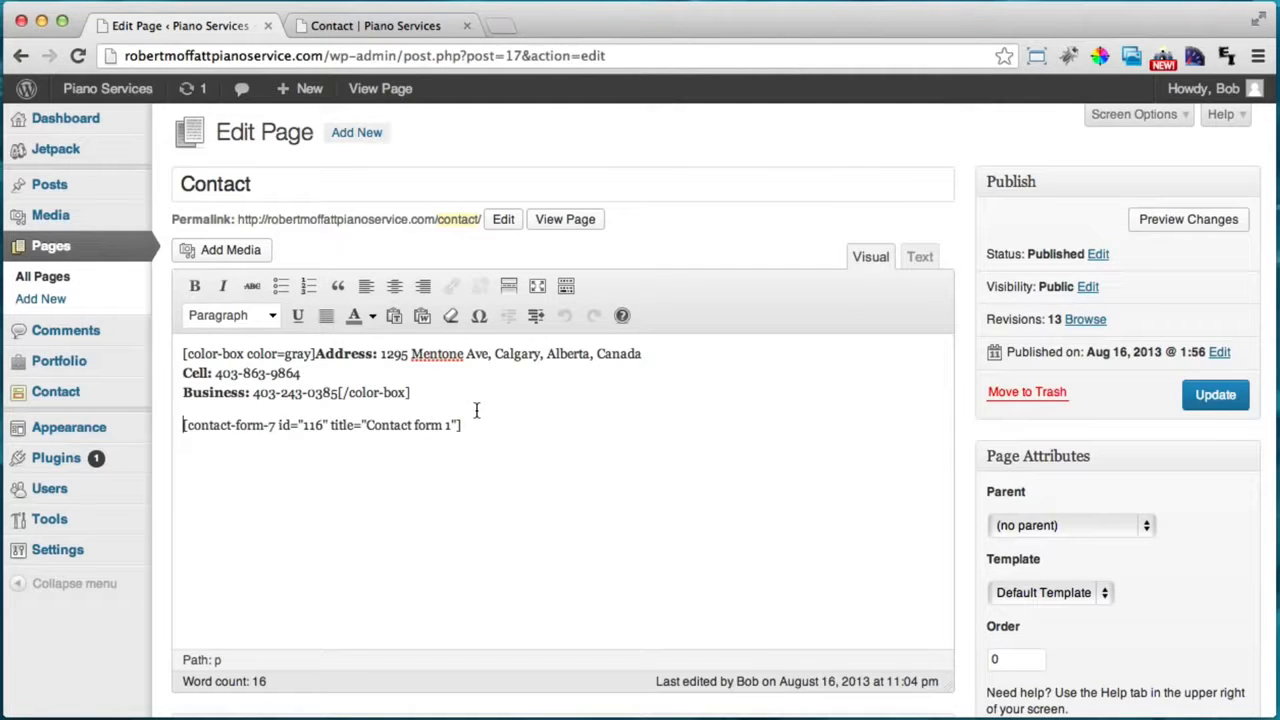
pyautogui.press('Return')
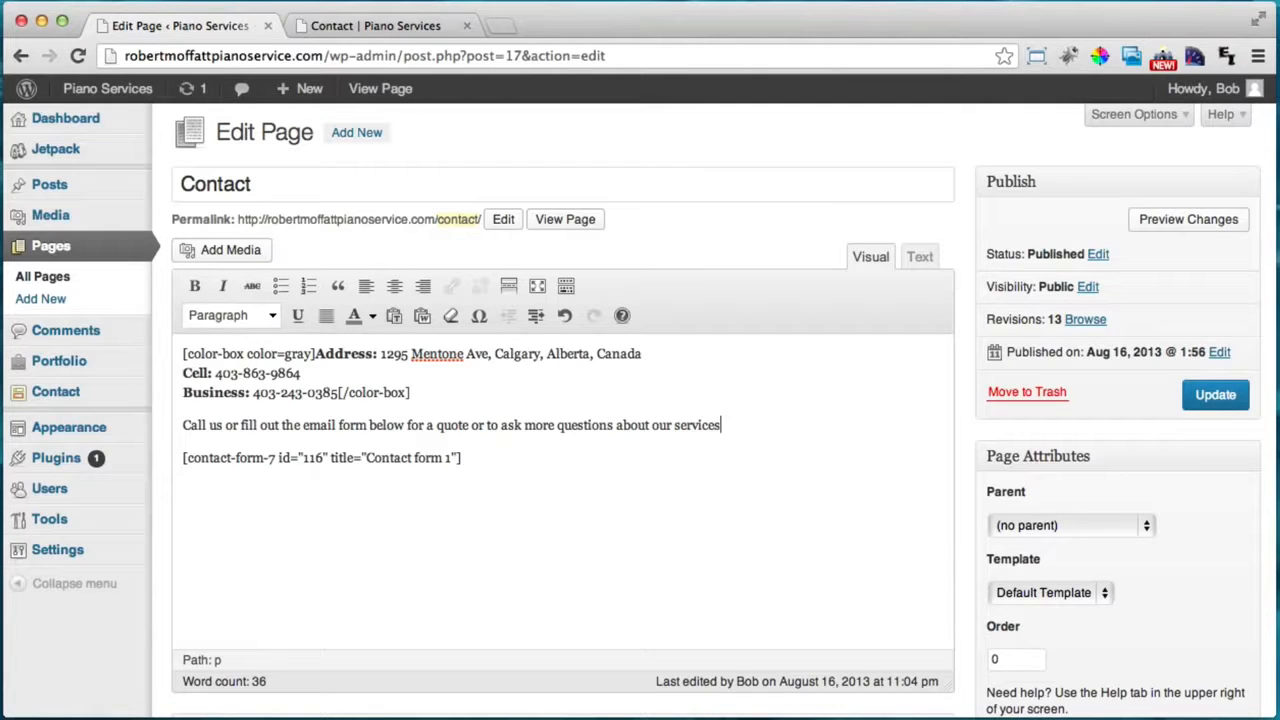
# - Update the Contact page and reload the live page to check the new 'Call us or fill out the email form' sentence
pyautogui.click(1226, 401)
pyautogui.click(350, 28)
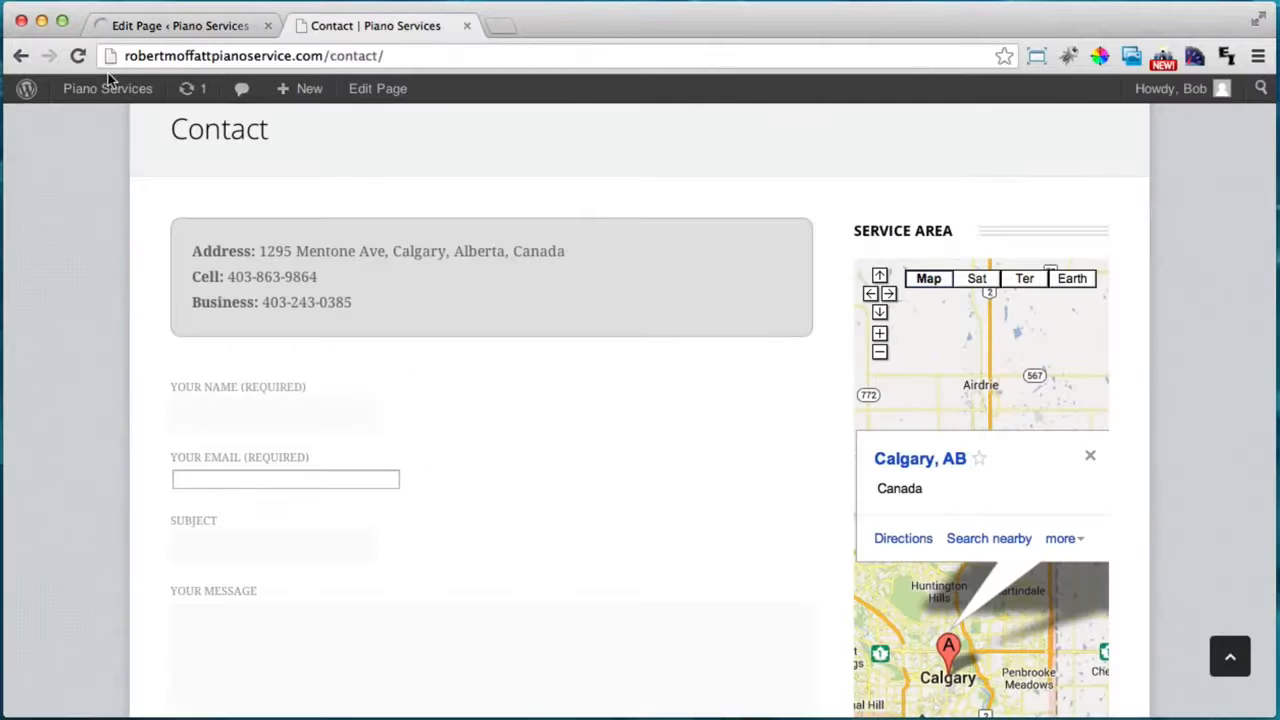
pyautogui.click(86, 55)
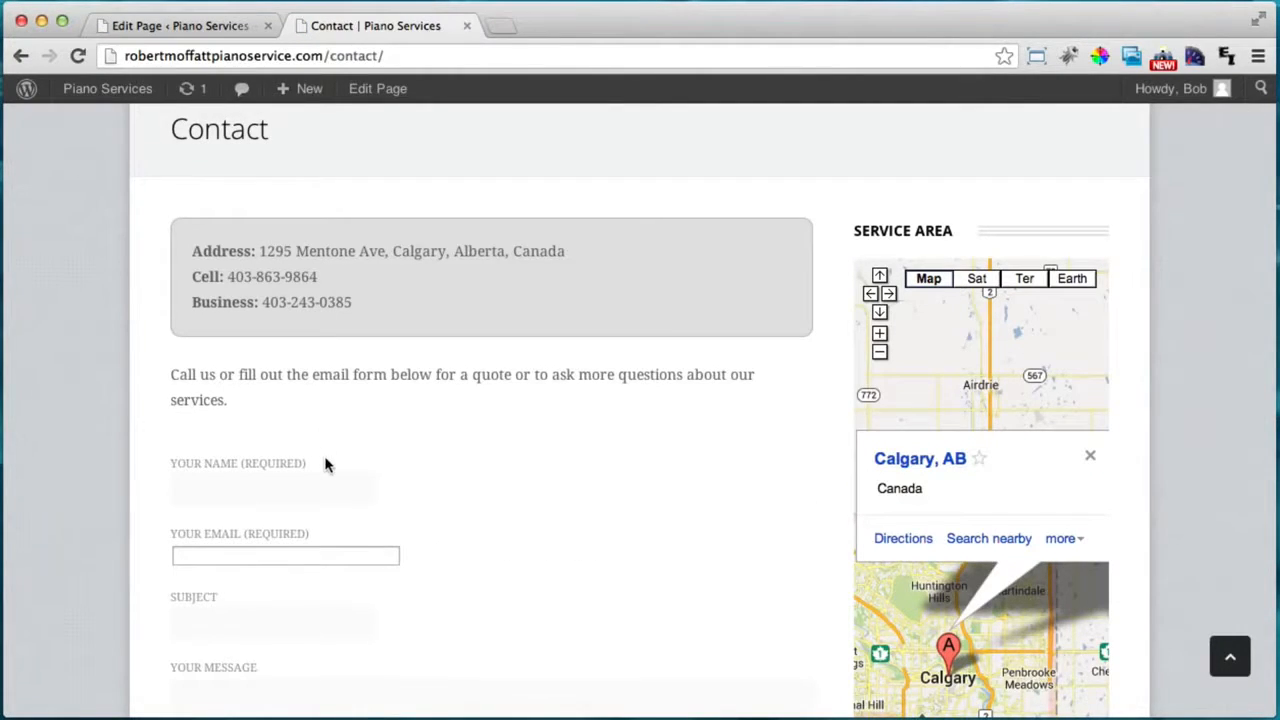
pyautogui.scroll(-5, 325, 463)
pyautogui.scroll(7, 325, 463)
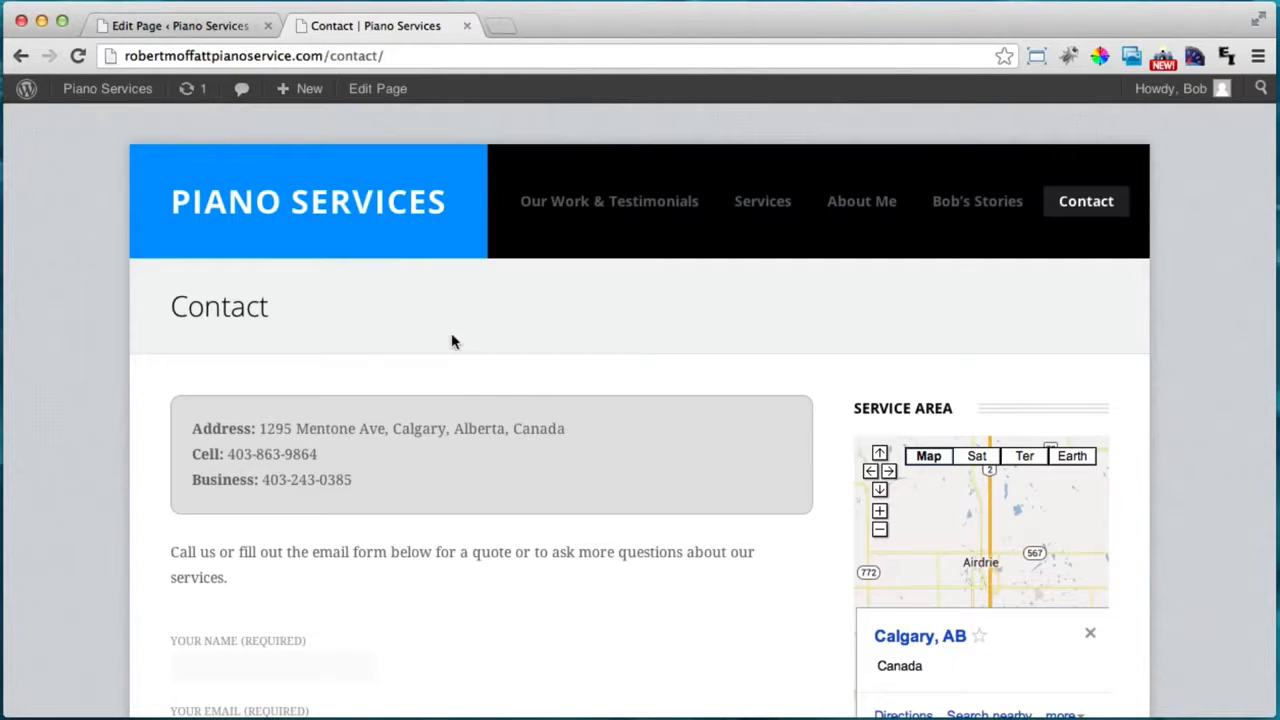
# - Load fiverr.com in a new browser window
pyautogui.press('super+n')
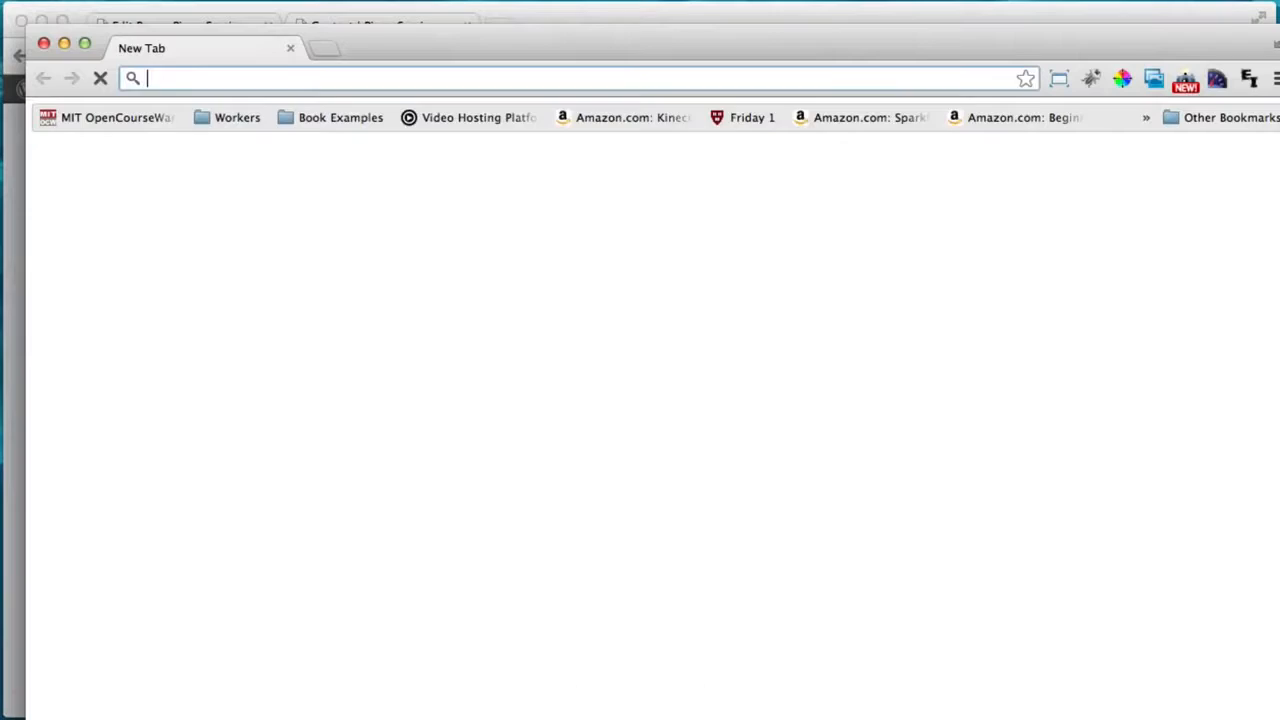
pyautogui.write('fiverr.com')
pyautogui.press('Return')
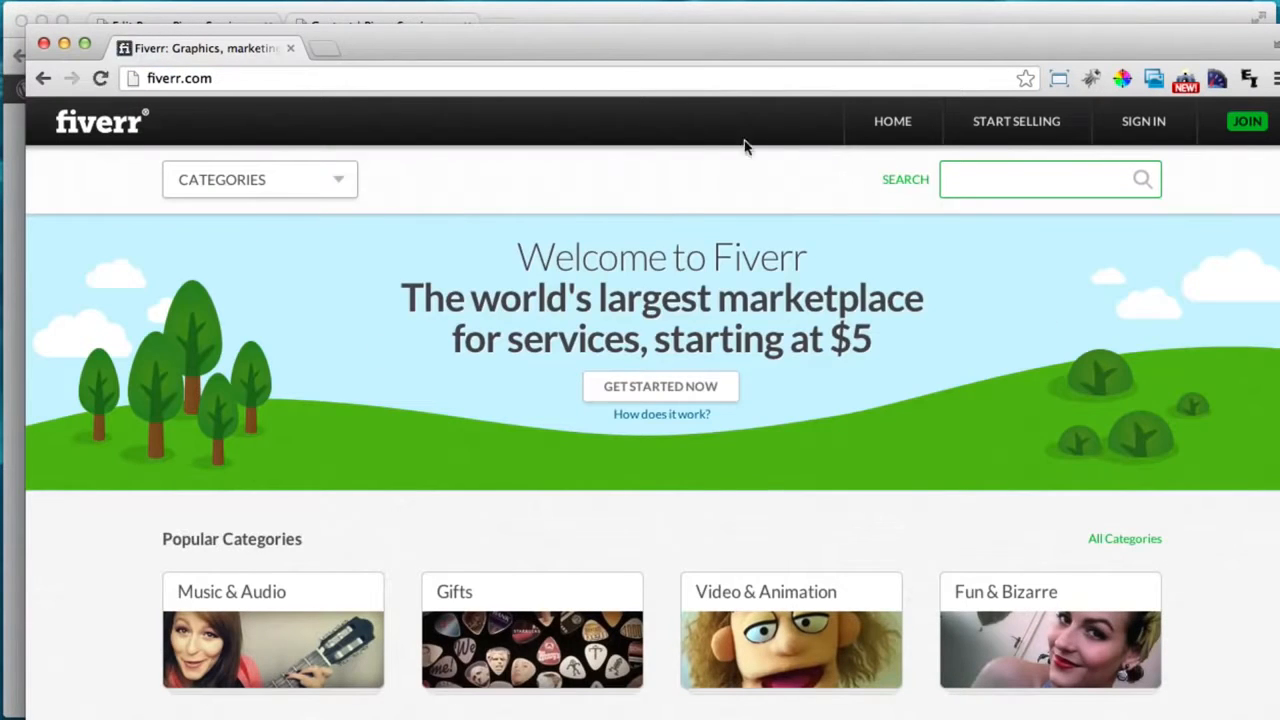
pyautogui.scroll(-2, 389, 395)
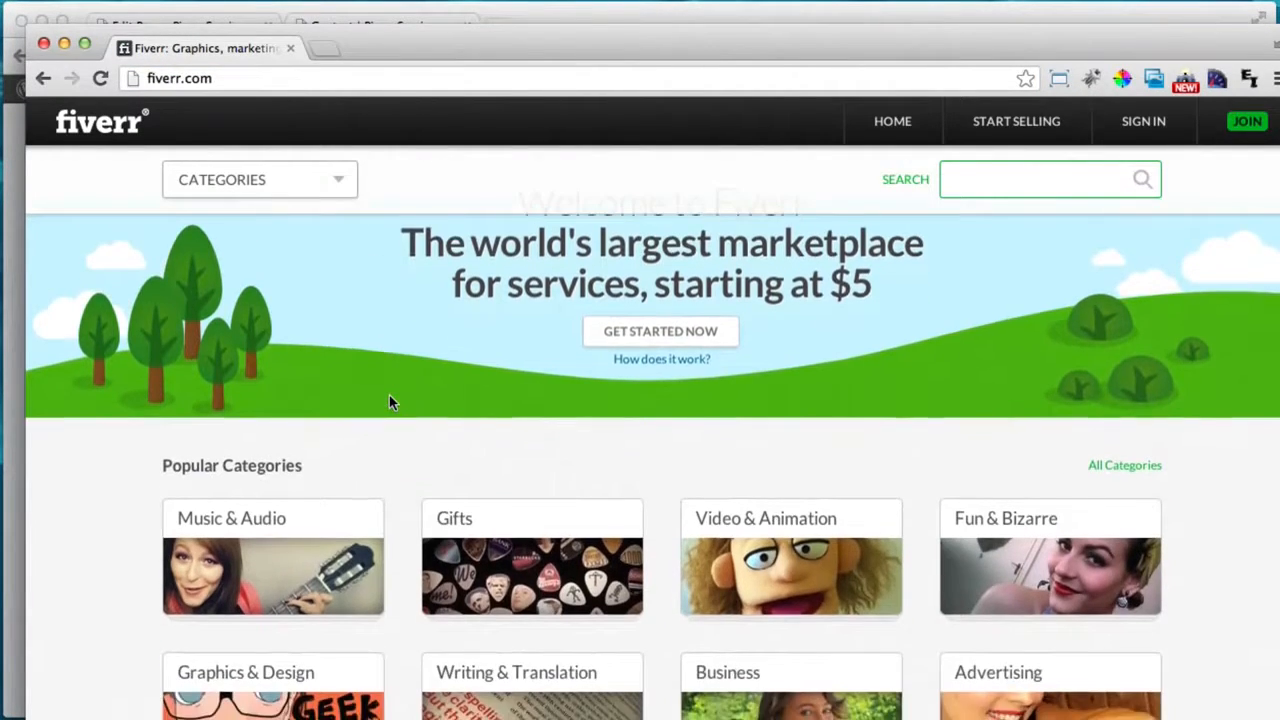
pyautogui.scroll(2, 389, 395)
# - Browse Fiverr's Graphics & Design > Logo Design gigs, then move the window aside
pyautogui.click(342, 183)
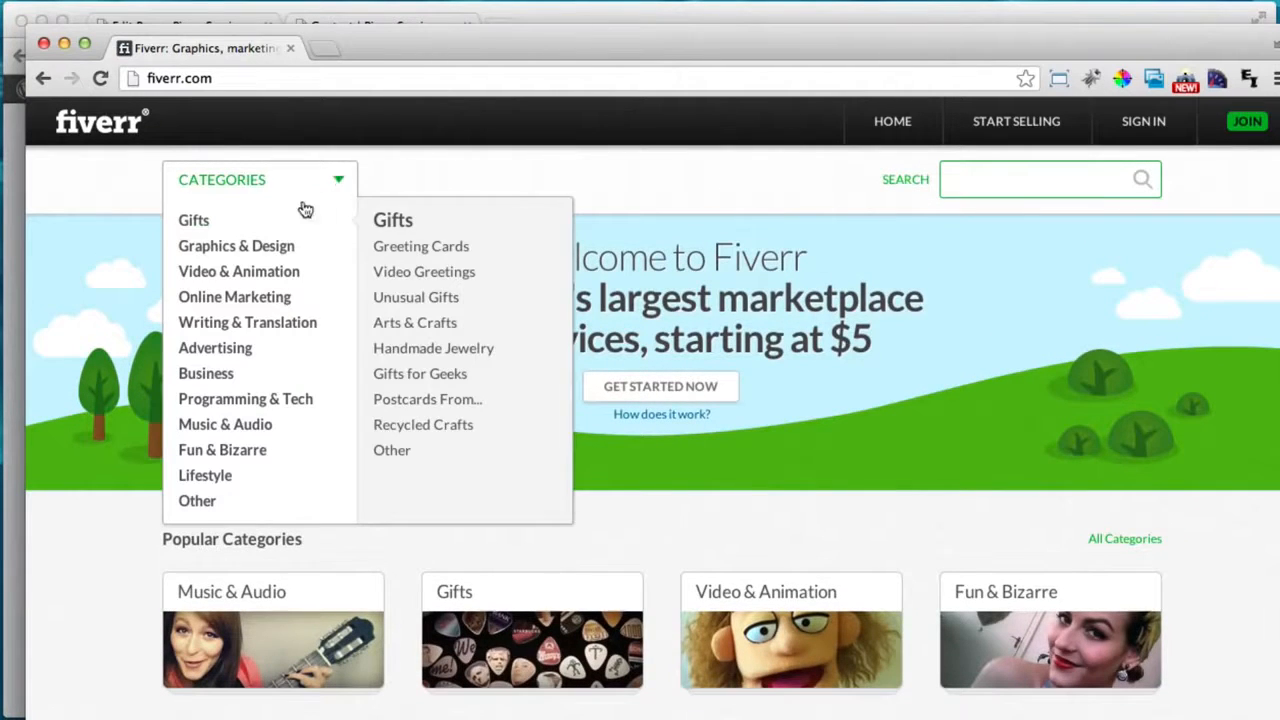
pyautogui.click(260, 248)
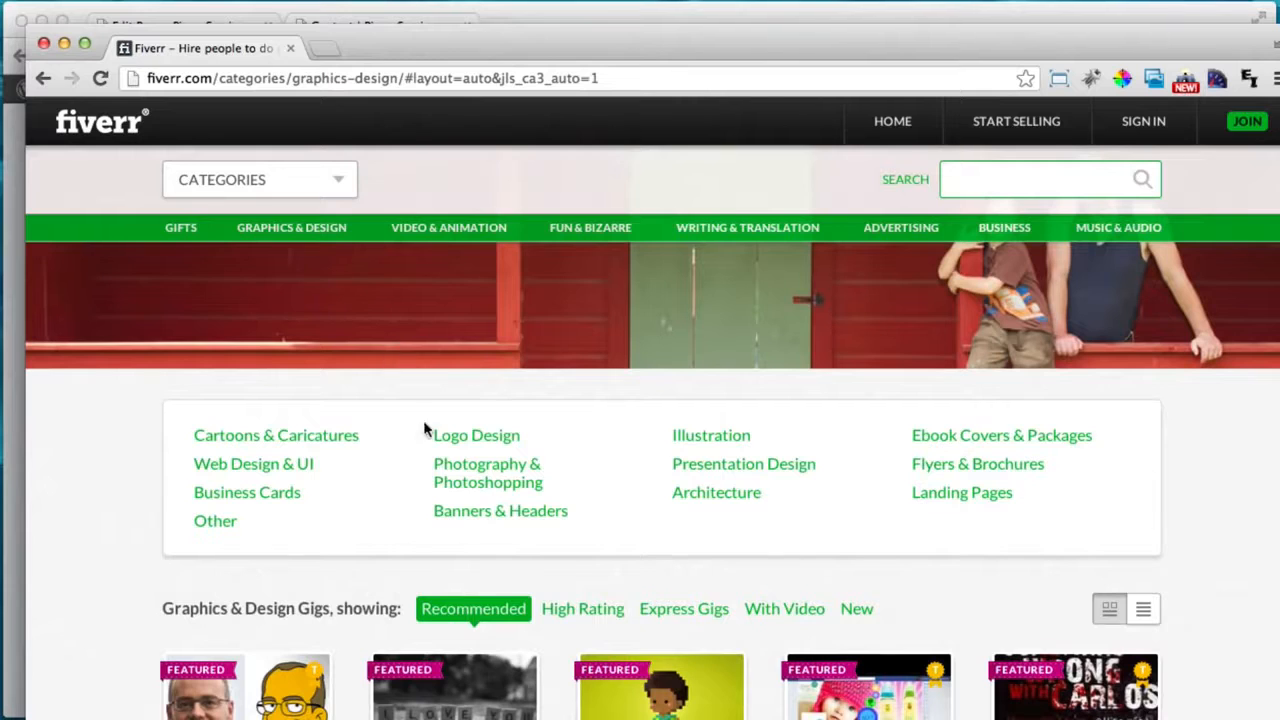
pyautogui.click(484, 438)
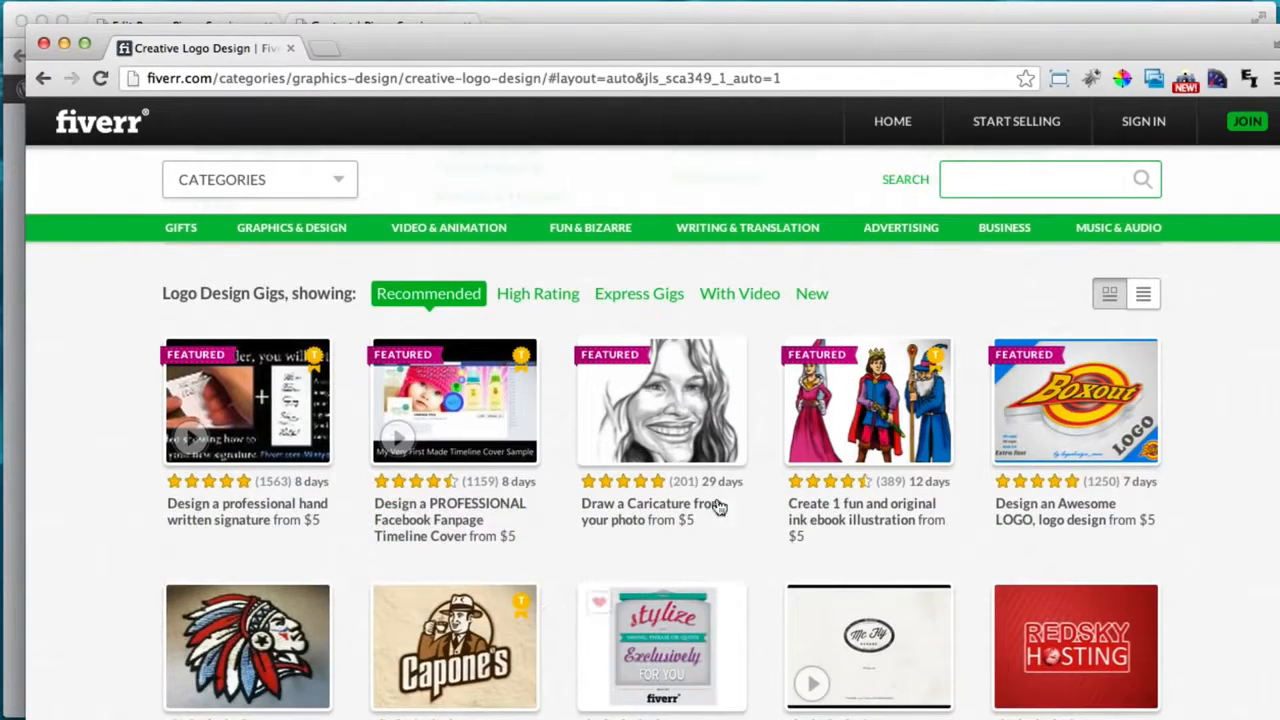
pyautogui.scroll(-1, 666, 535)
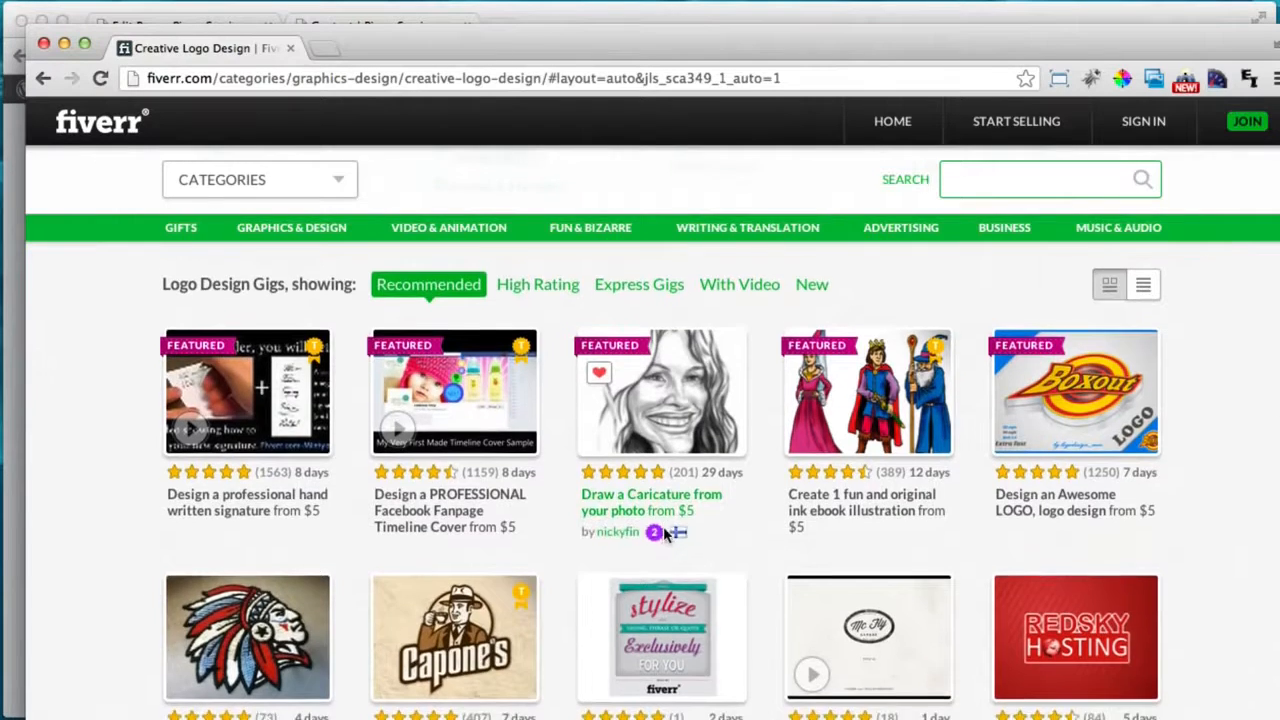
pyautogui.scroll(5, 664, 530)
pyautogui.scroll(-3, 663, 526)
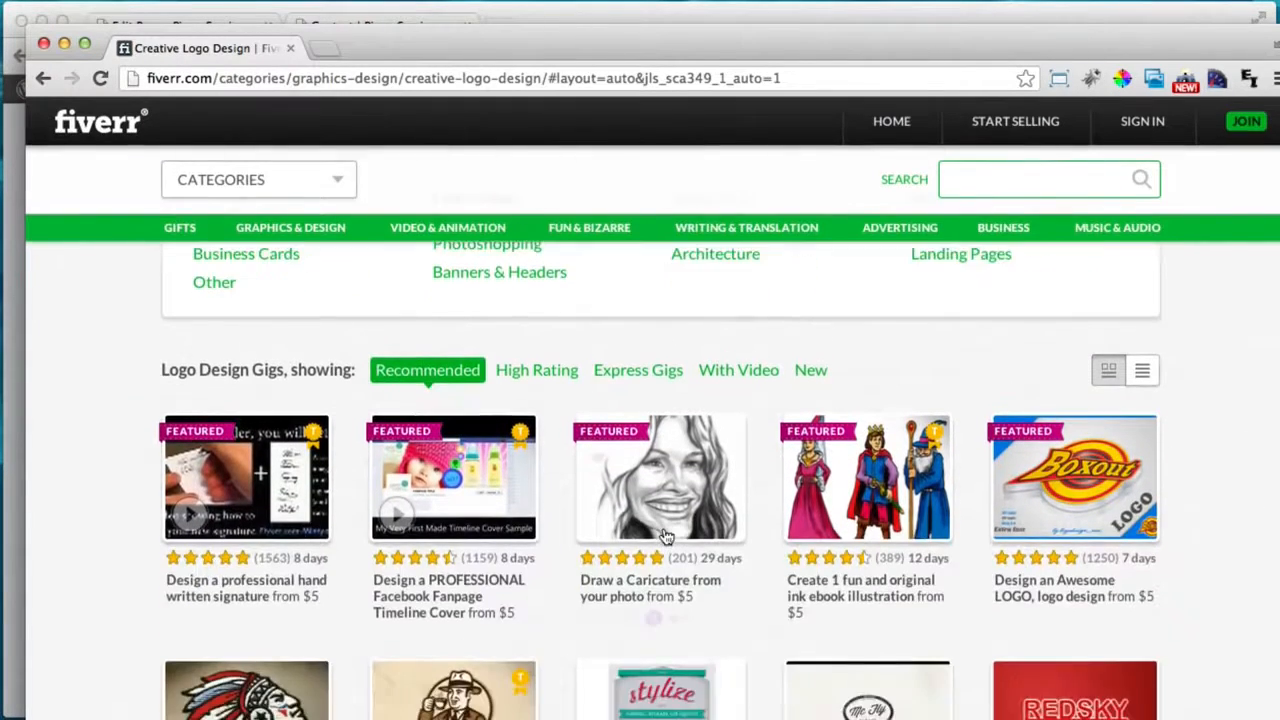
pyautogui.scroll(1, 663, 536)
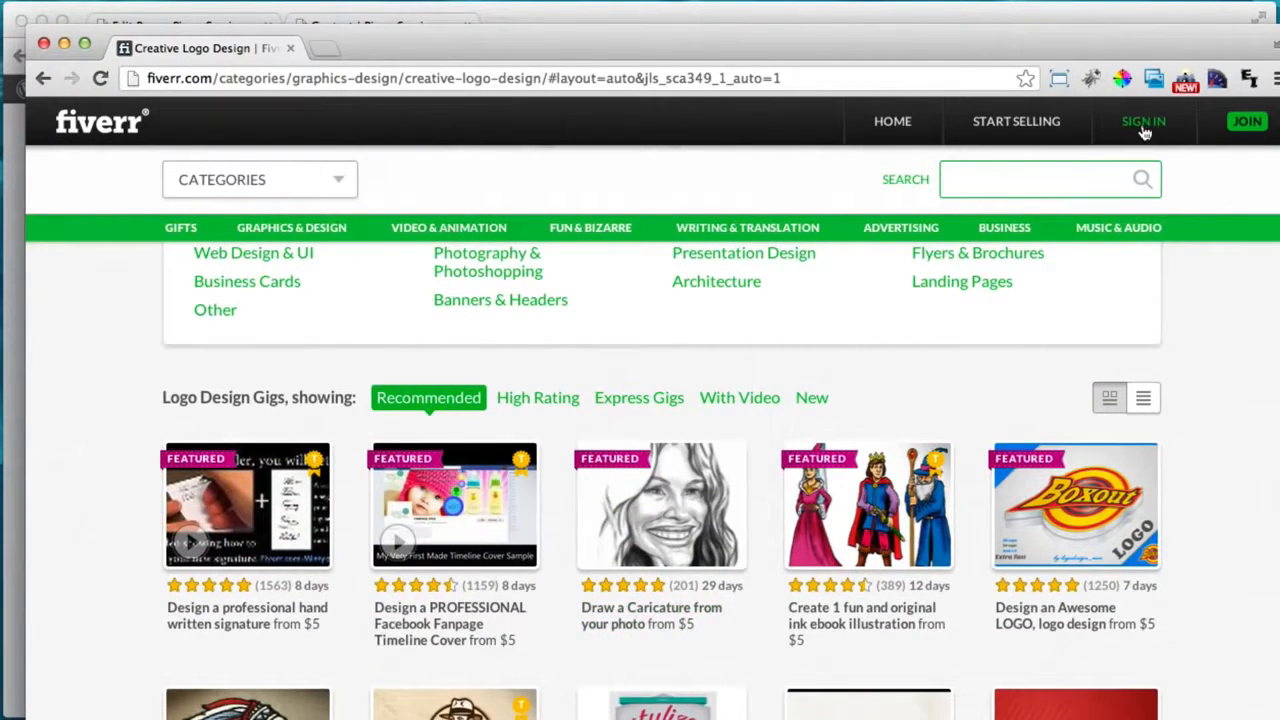
pyautogui.scroll(-5, 407, 322)
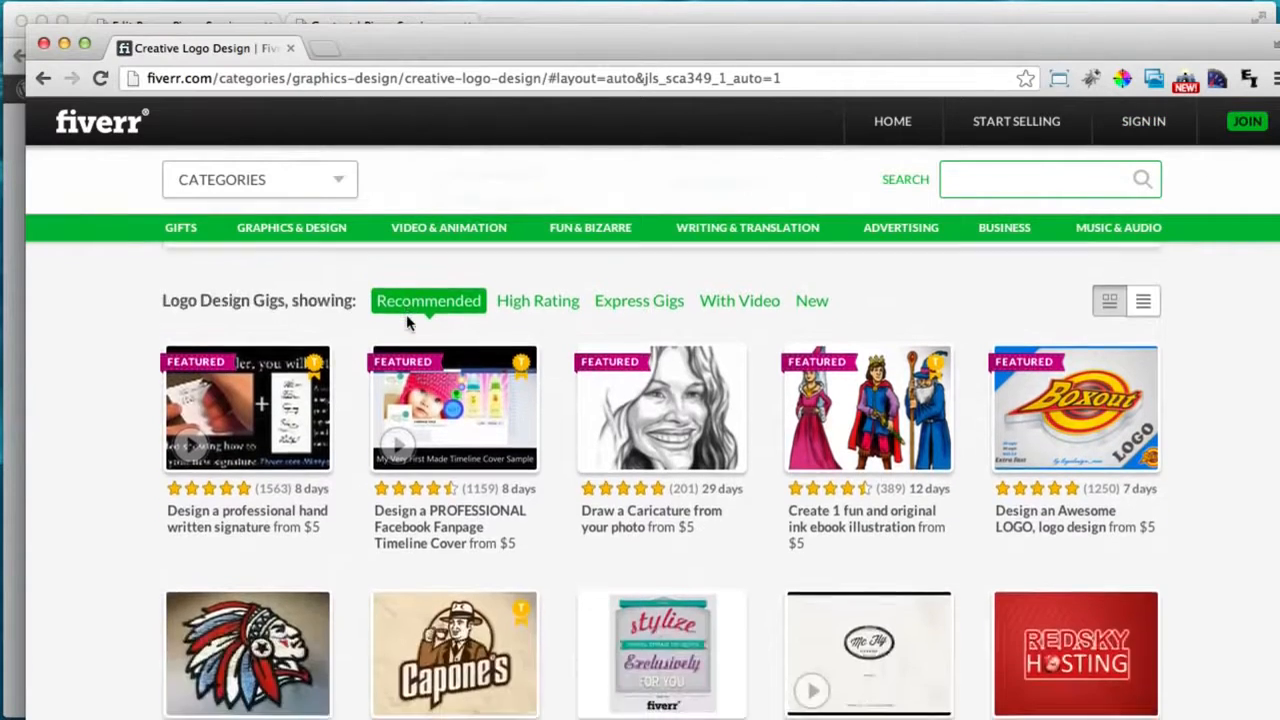
pyautogui.scroll(8, 409, 325)
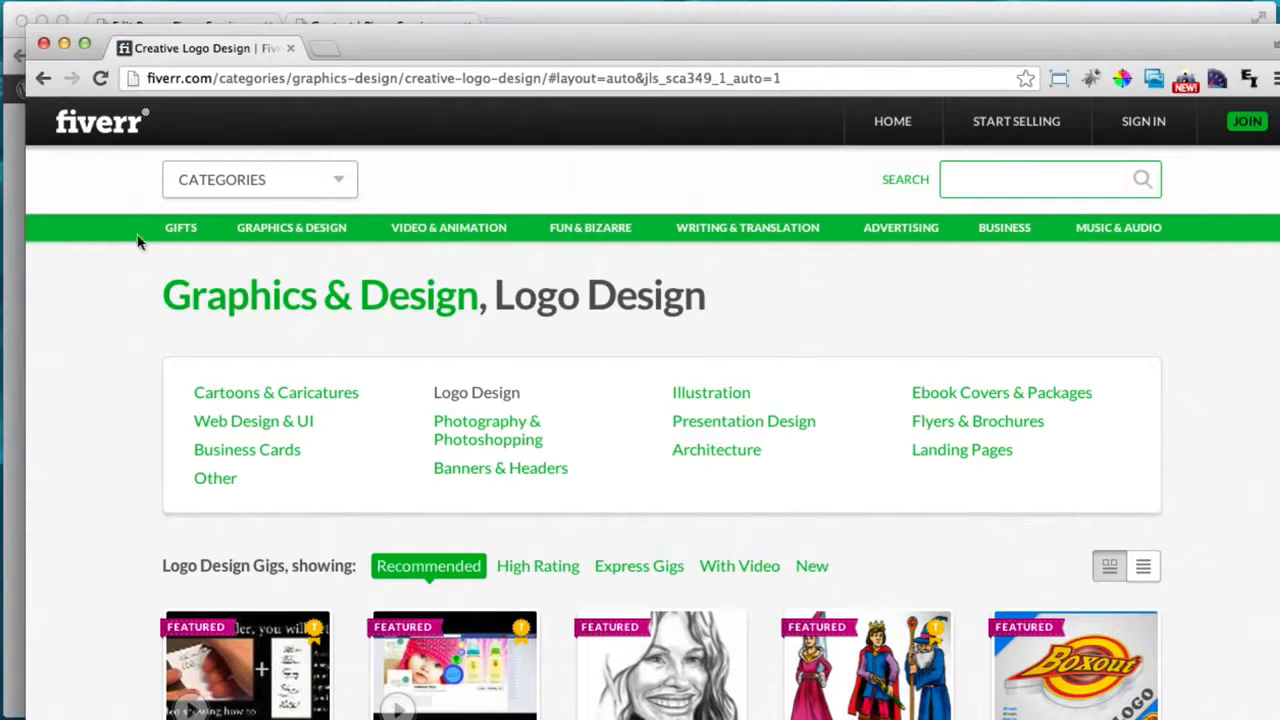
pyautogui.moveTo(379, 44); pyautogui.dragTo(563, 48)
# - Minimise Fiverr and upload logo.jpg through the theme's General > Main Logo Upload
pyautogui.click(232, 44)
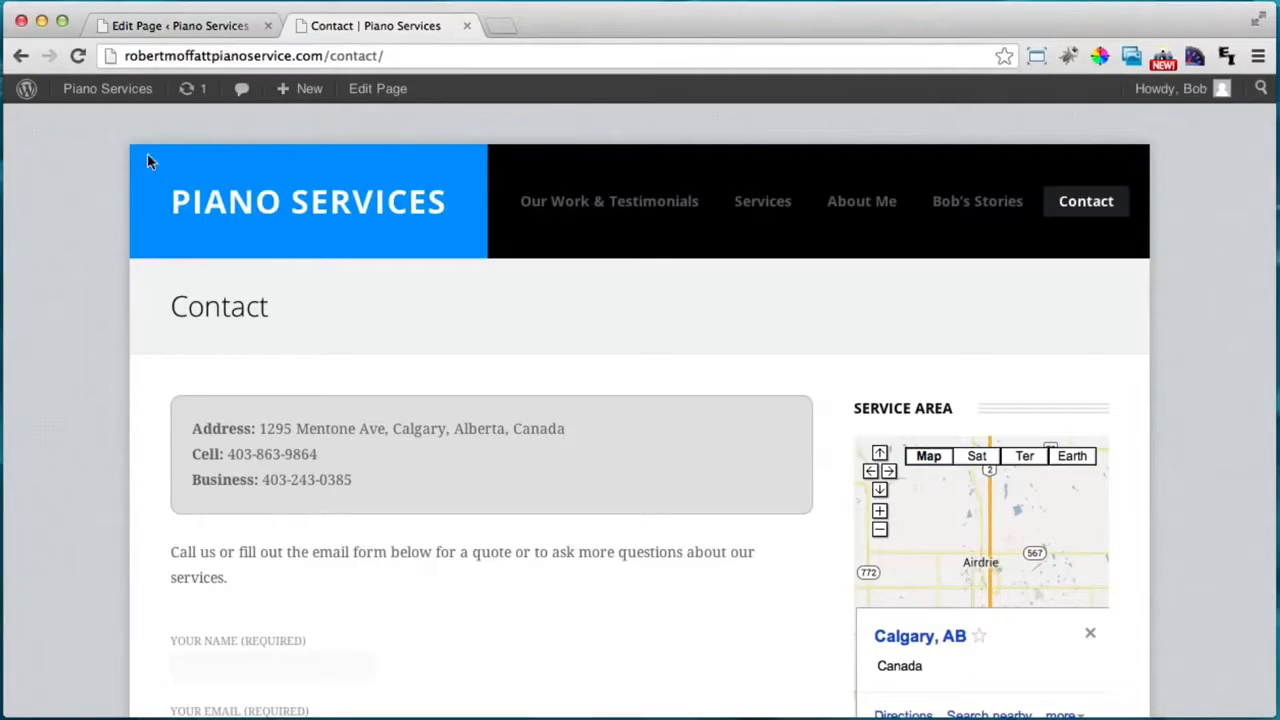
pyautogui.click(197, 24)
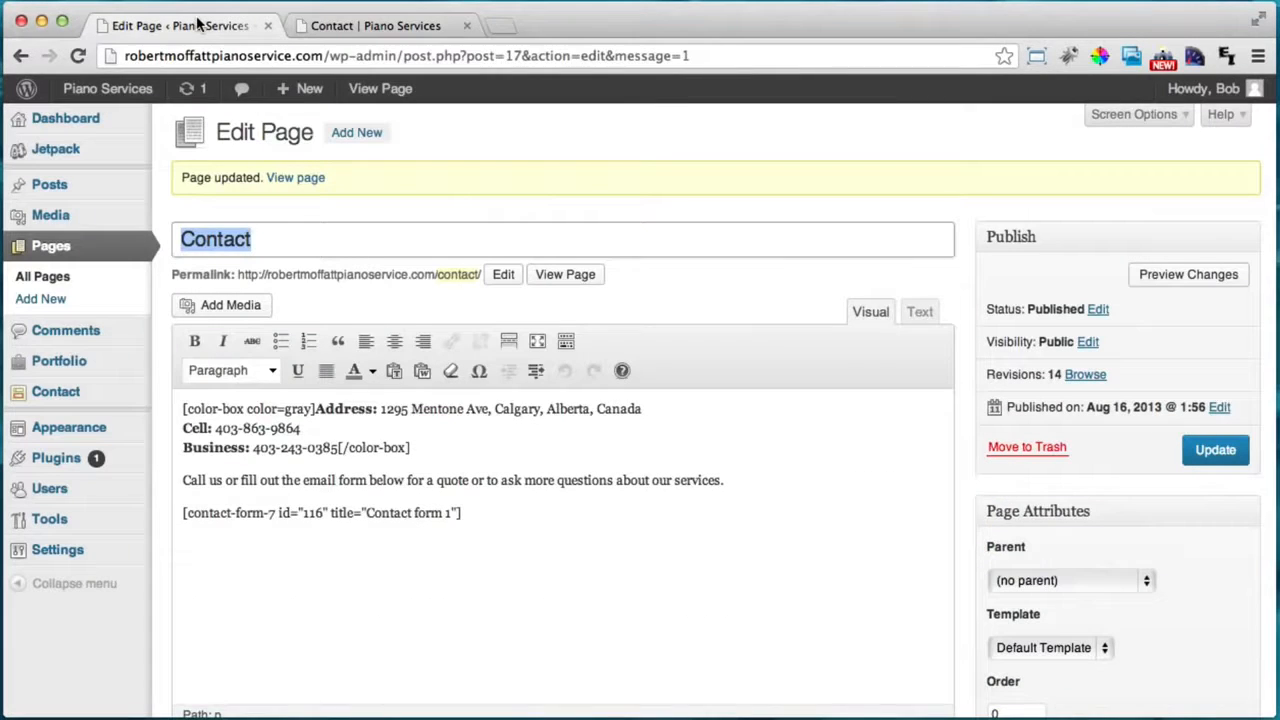
pyautogui.moveTo(75, 430)
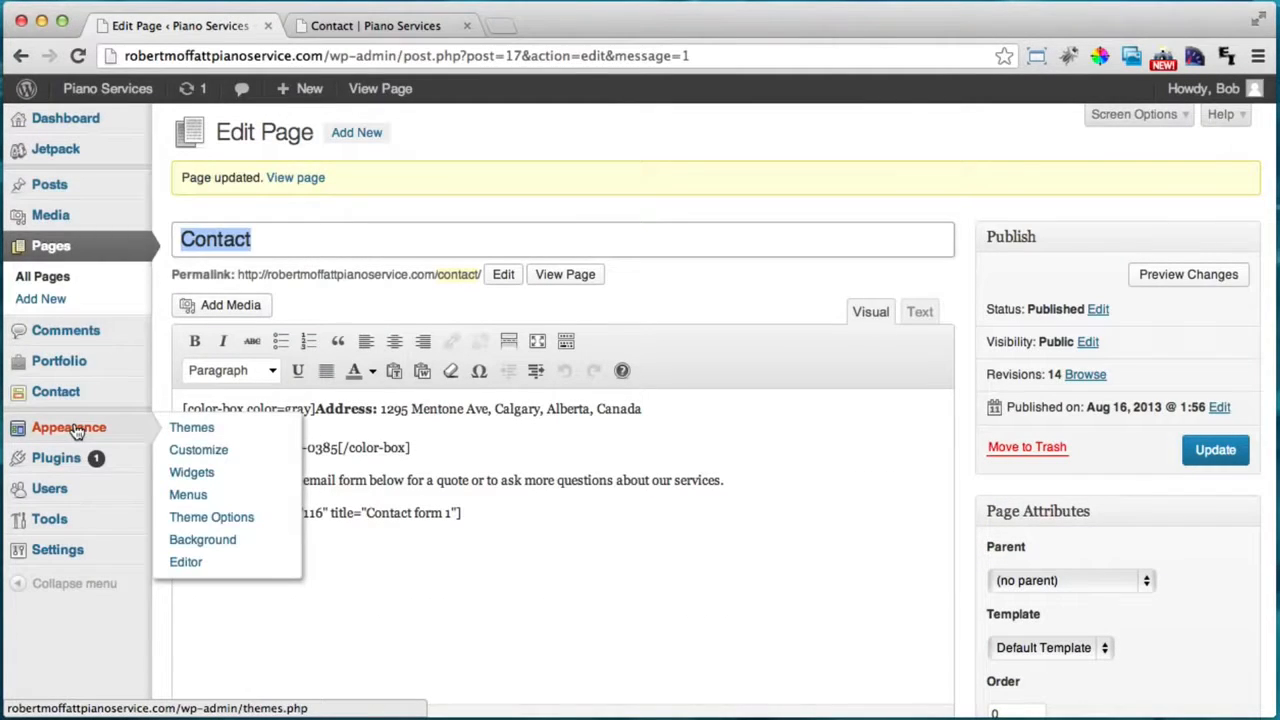
pyautogui.click(233, 521)
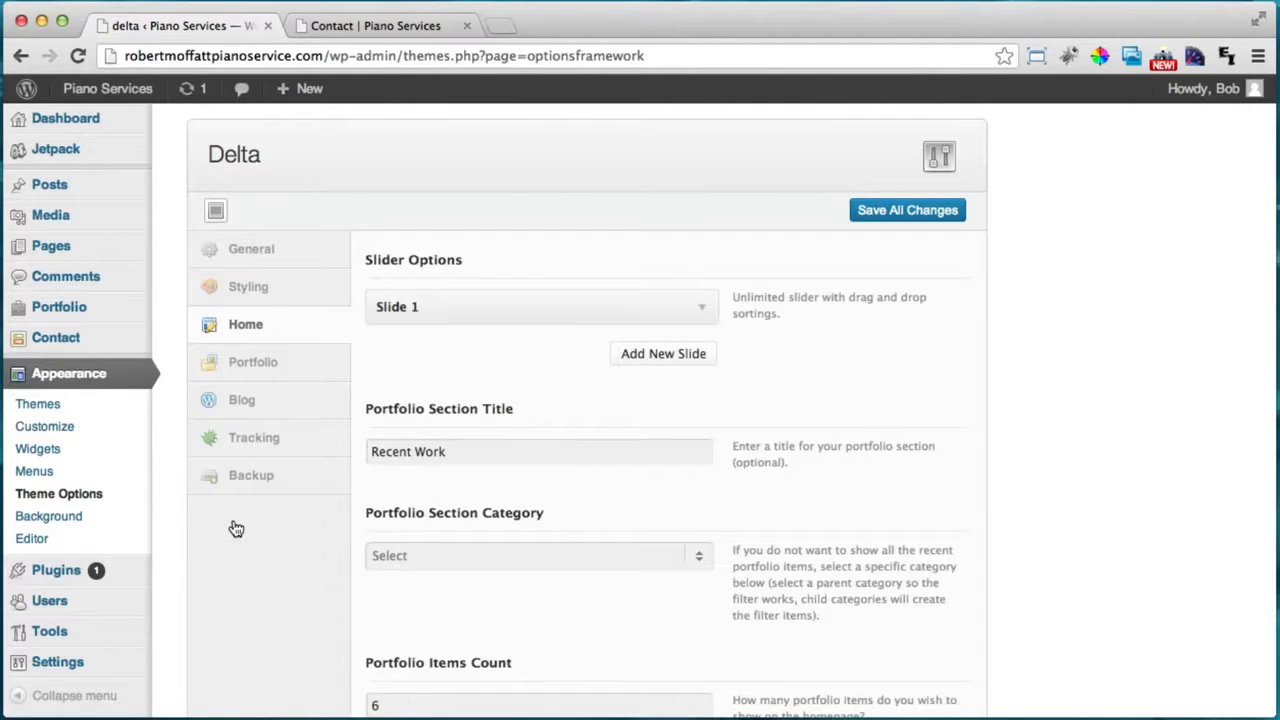
pyautogui.click(304, 255)
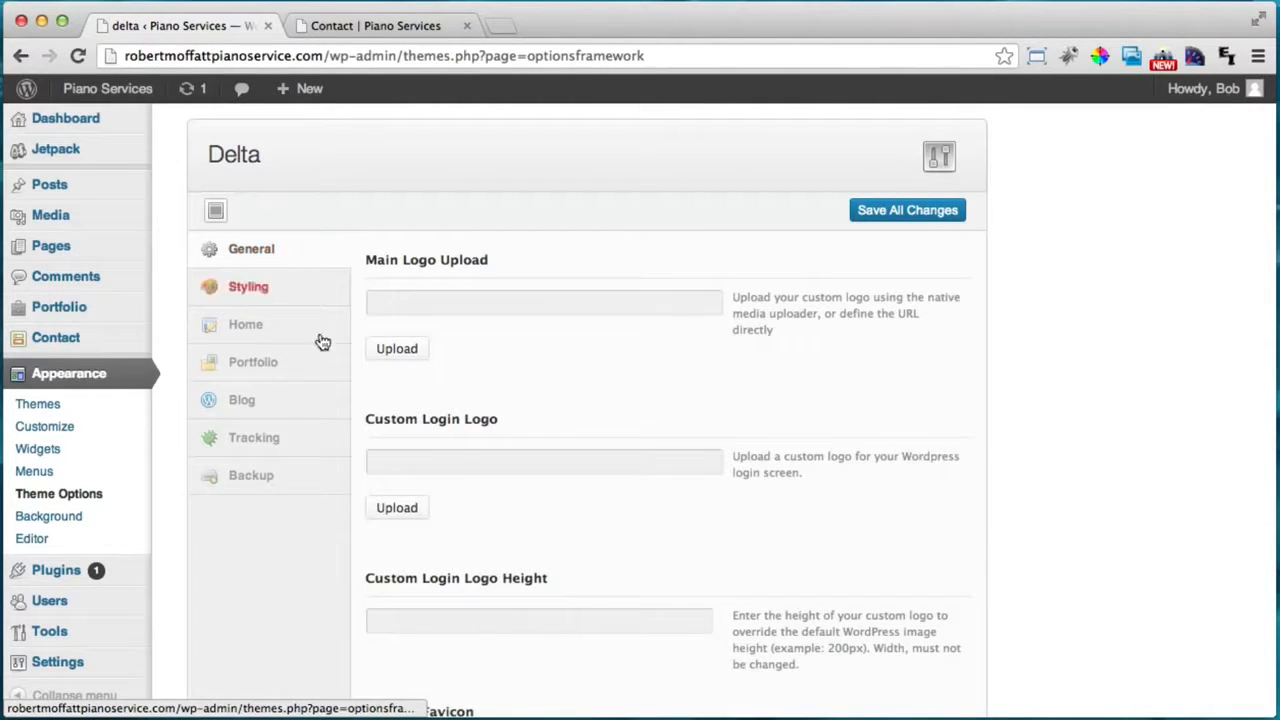
pyautogui.click(405, 347)
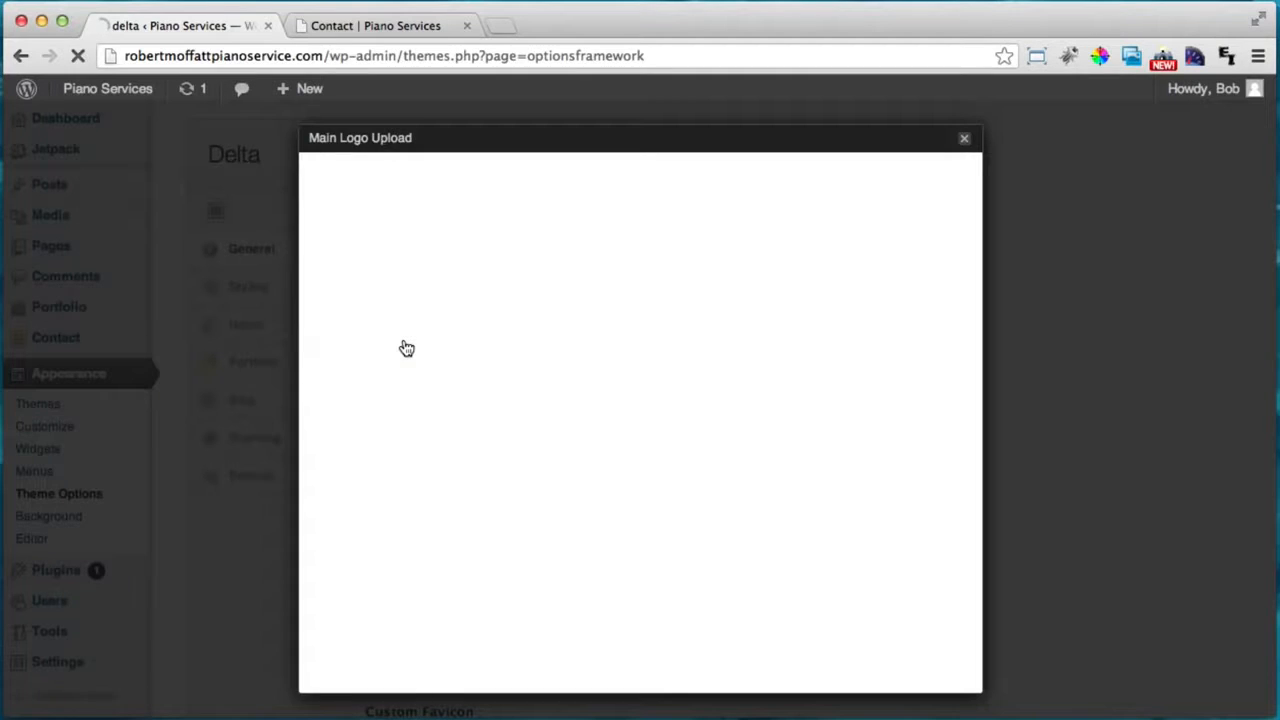
pyautogui.click(634, 380)
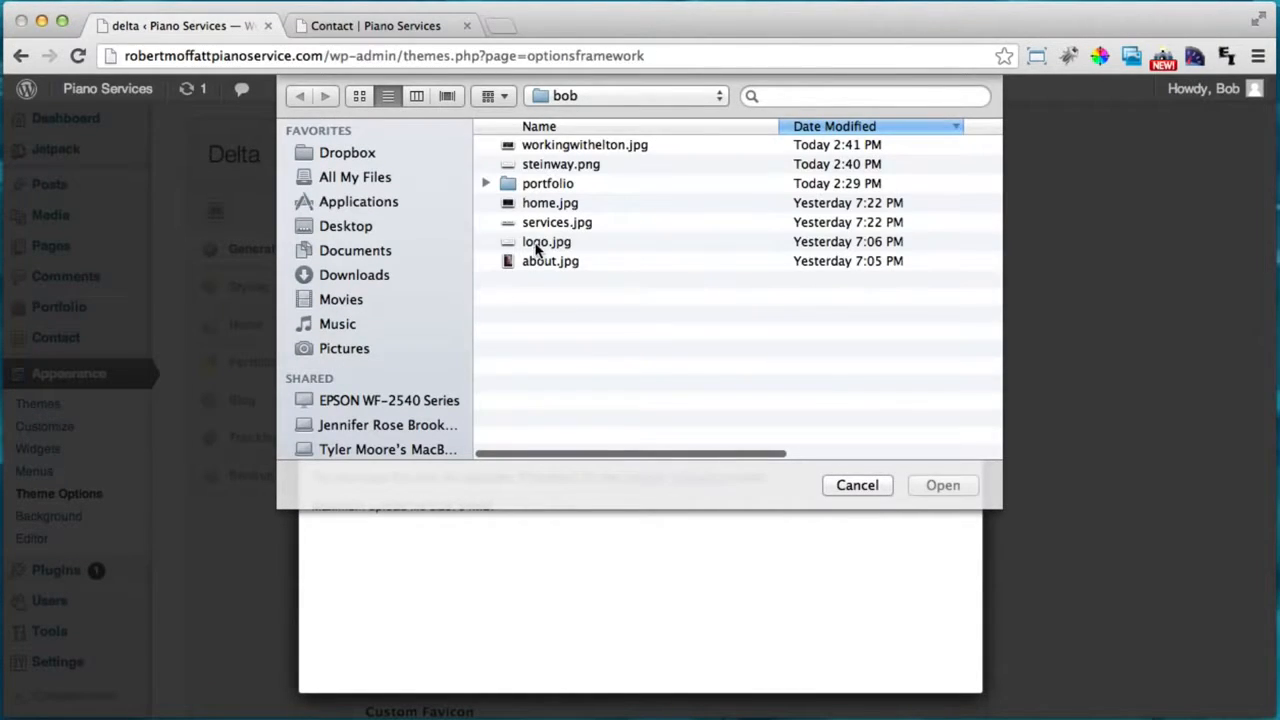
pyautogui.click(543, 243)
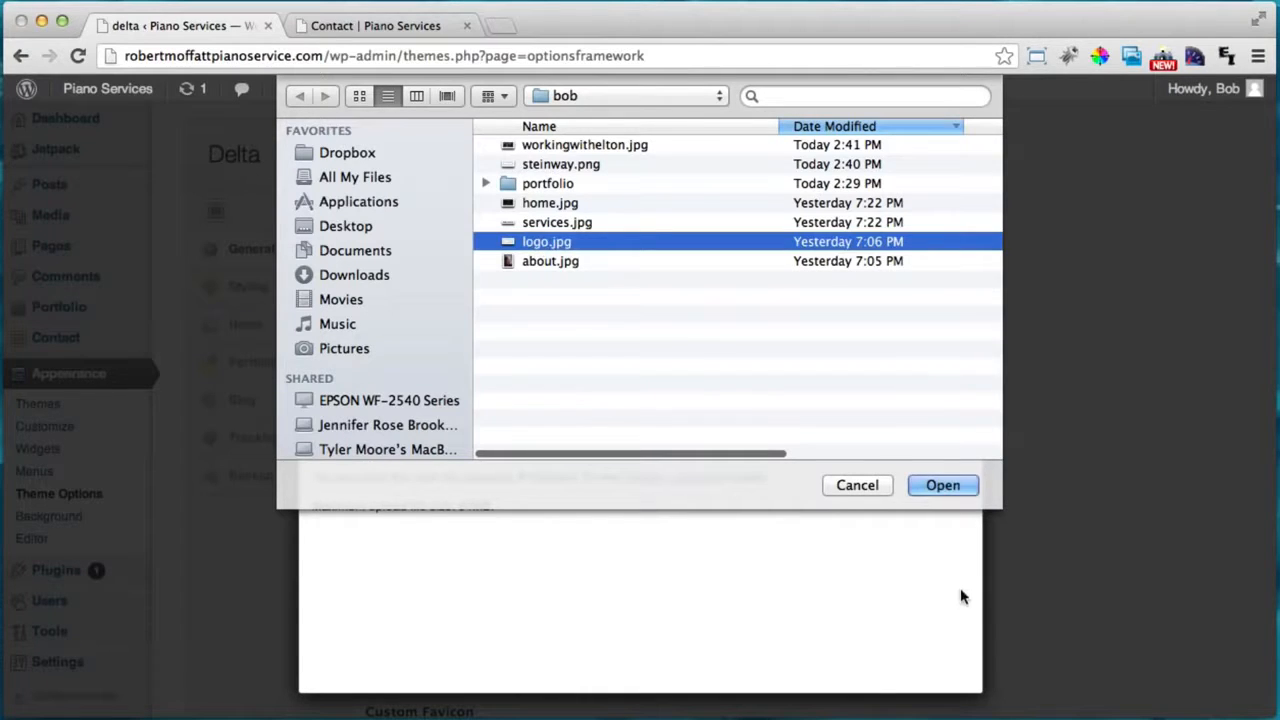
pyautogui.click(943, 485)
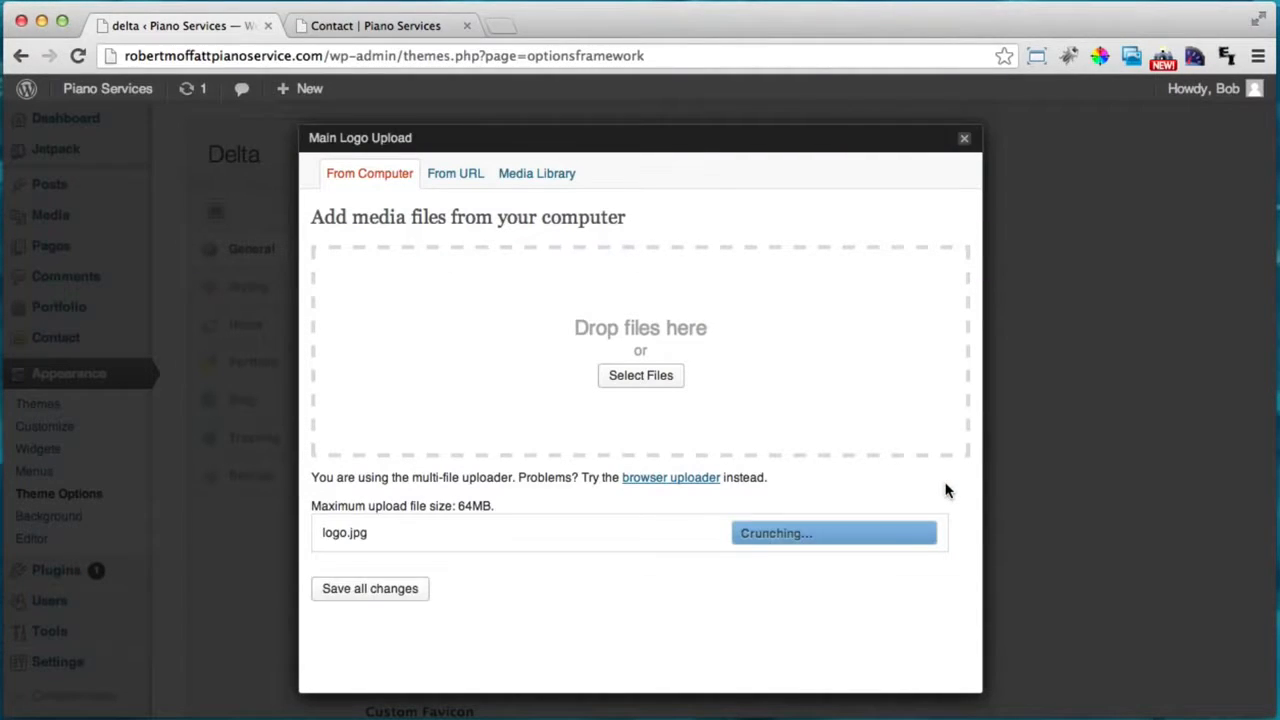
# - Use the uploaded logo.jpg as the main logo and save all theme option changes
pyautogui.scroll(-5, 947, 490)
pyautogui.scroll(-4, 947, 490)
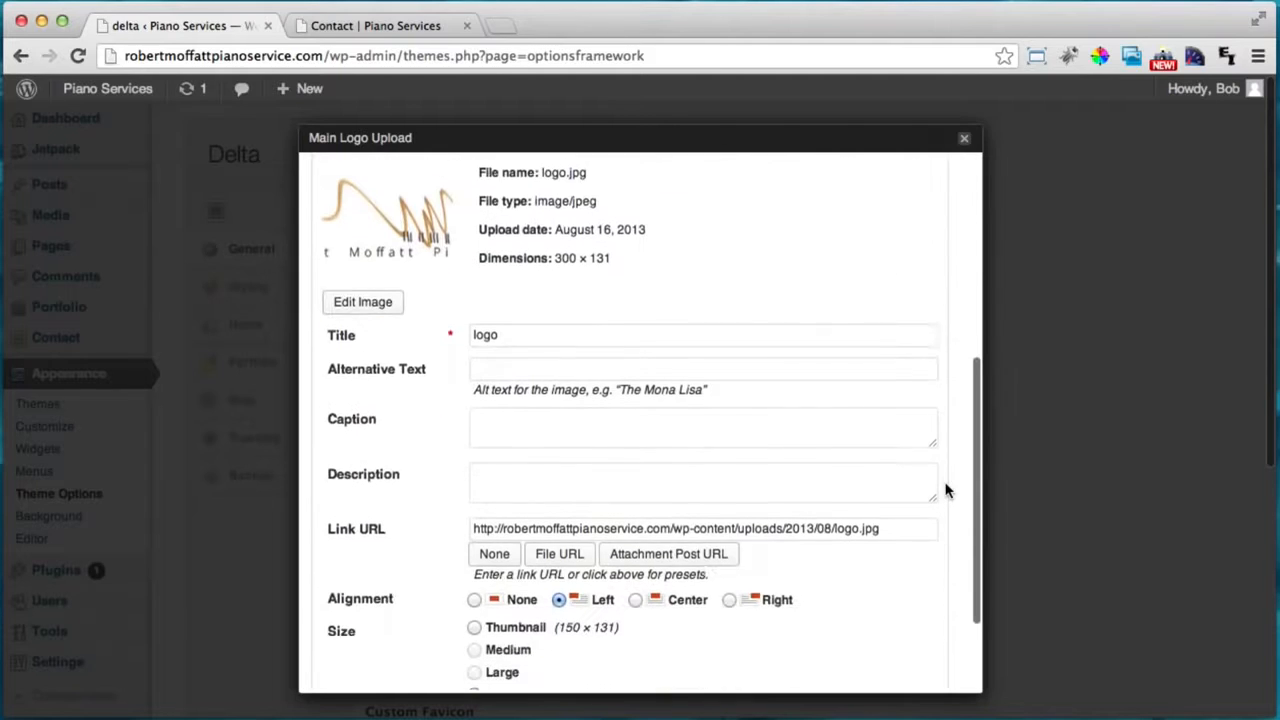
pyautogui.scroll(-1, 947, 490)
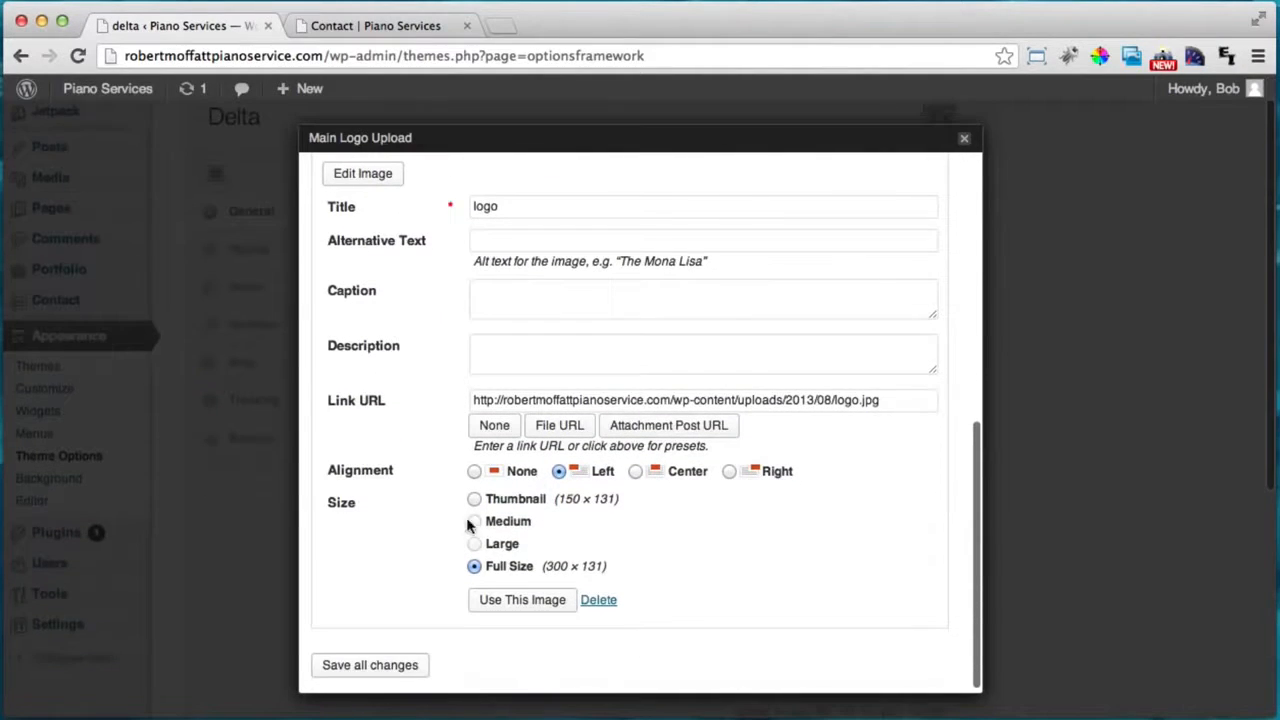
pyautogui.click(527, 597)
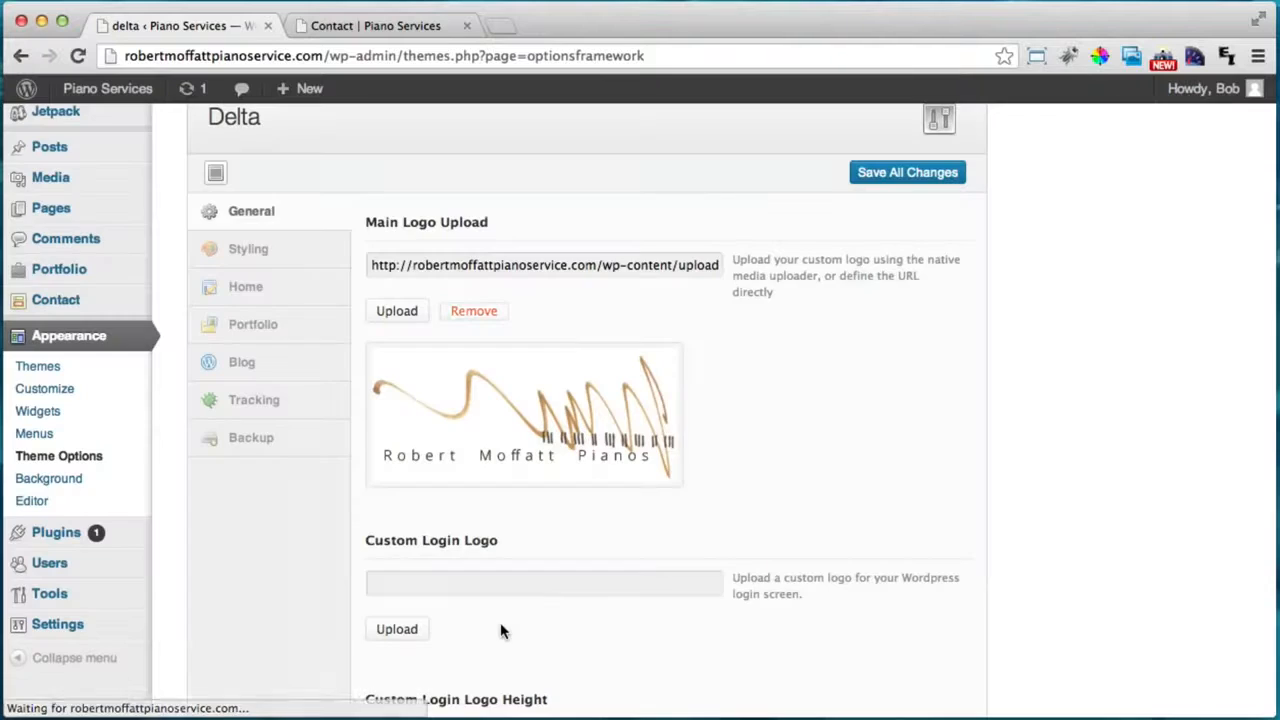
pyautogui.click(907, 172)
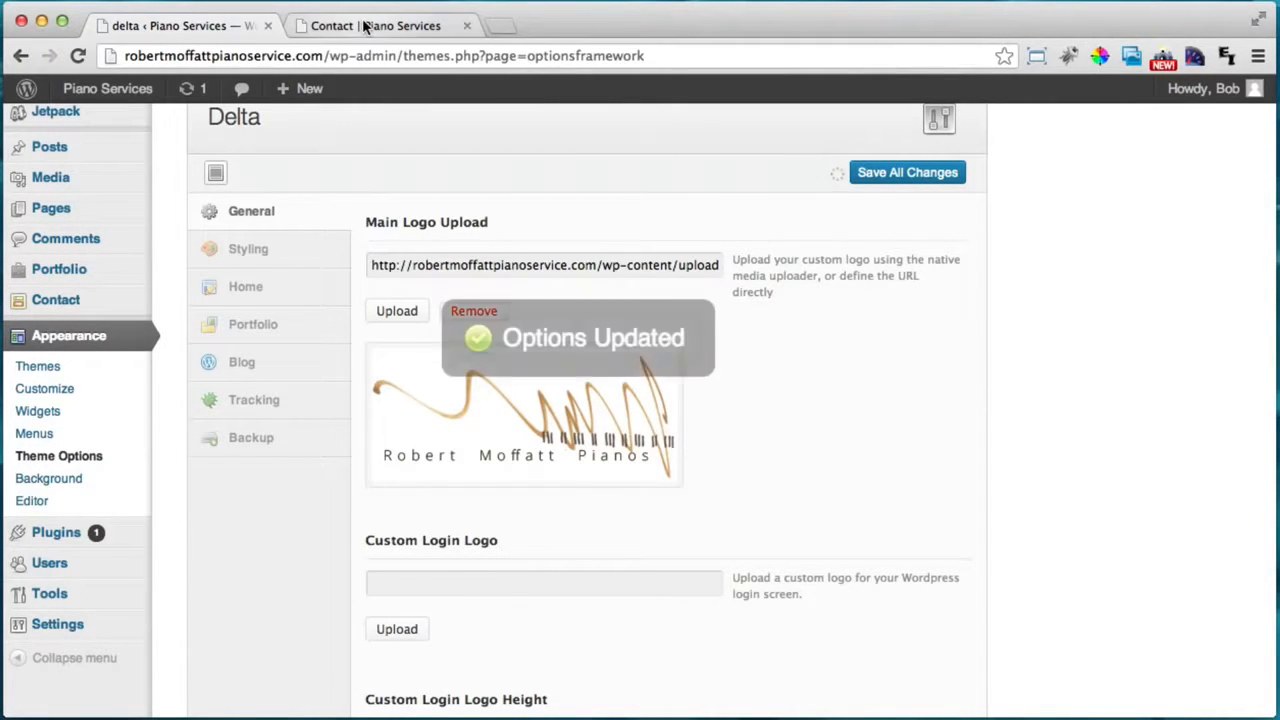
pyautogui.click(365, 27)
# - Reload the Contact page to check the new logo, then open the blog stories page
pyautogui.click(77, 55)
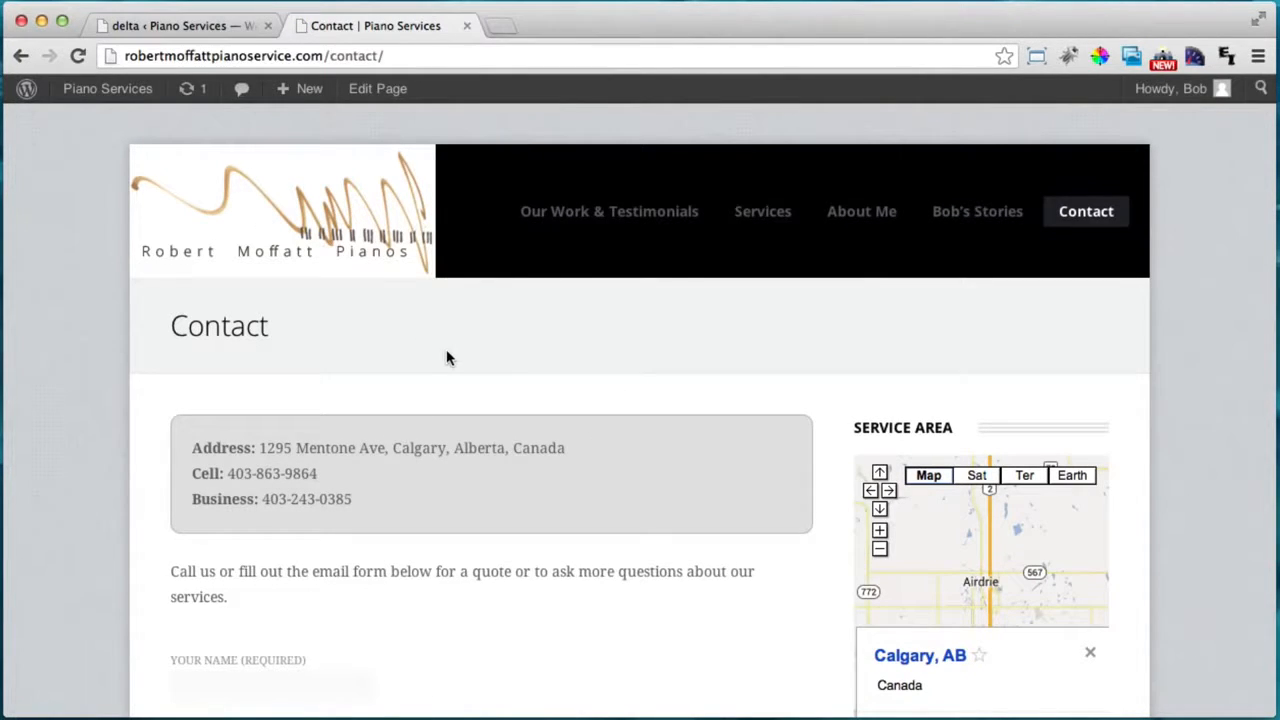
pyautogui.click(941, 215)
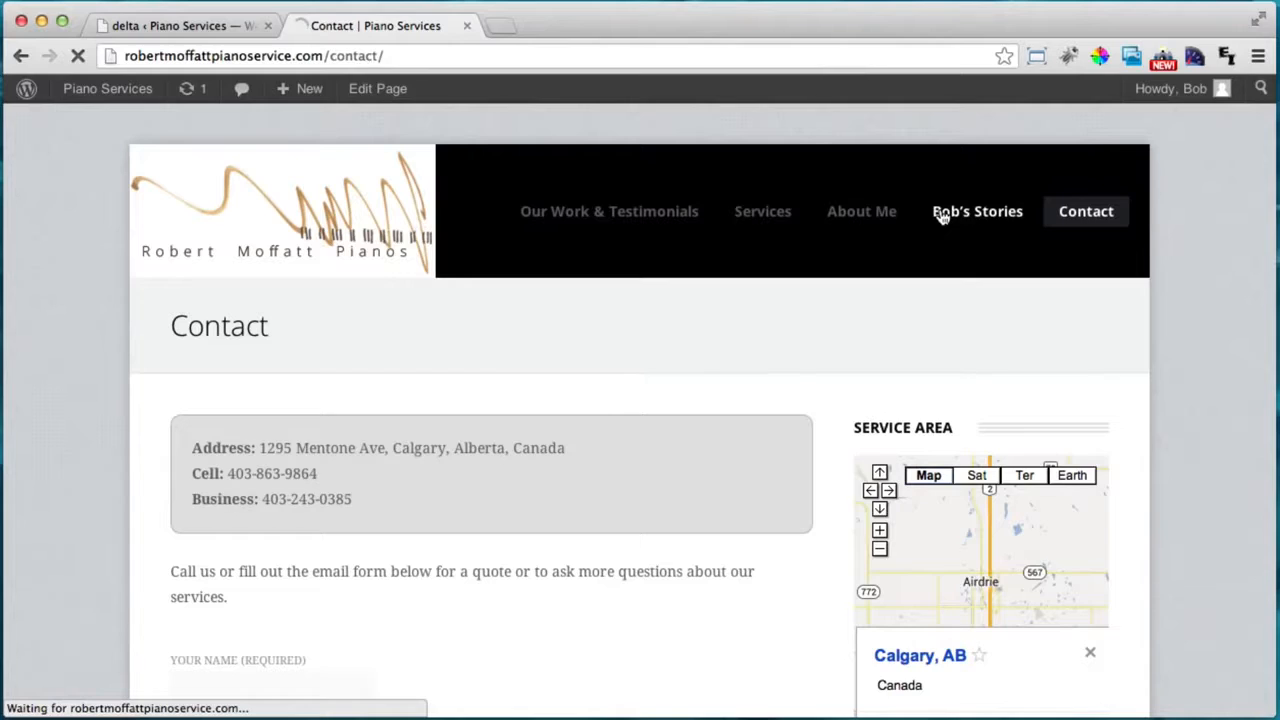
pyautogui.scroll(-5, 666, 340)
pyautogui.scroll(1, 666, 340)
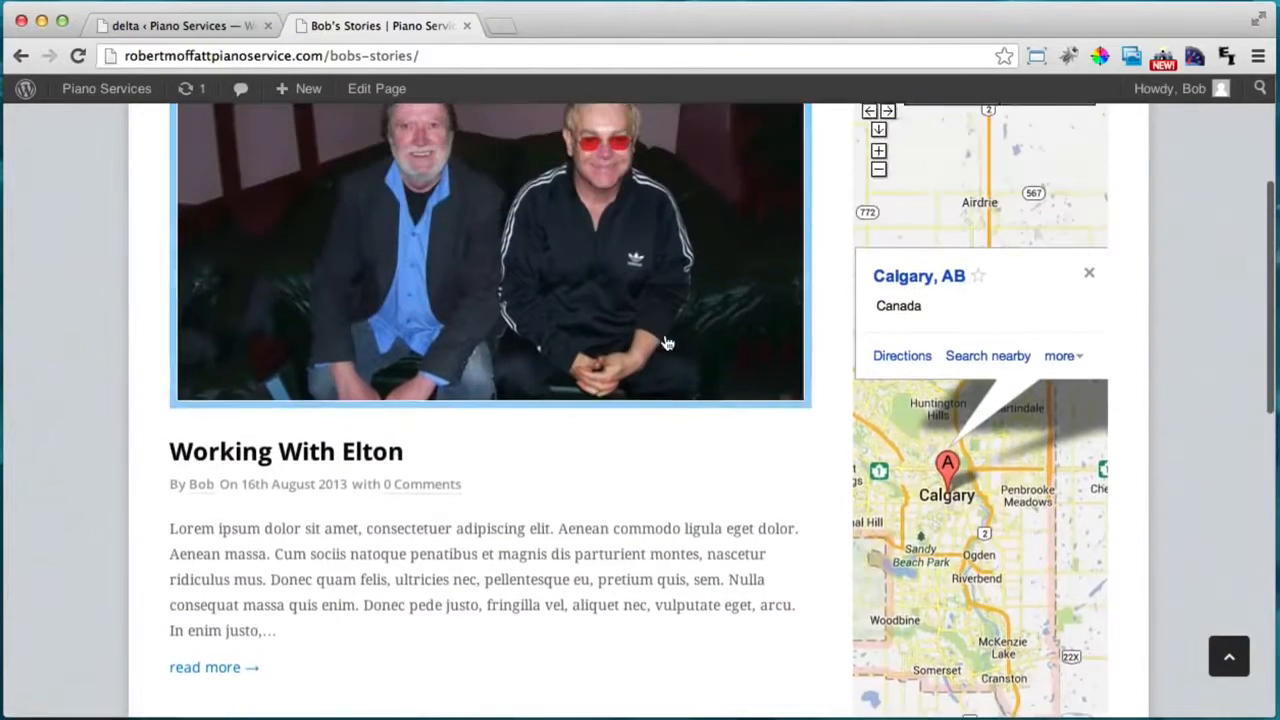
pyautogui.scroll(1, 560, 360)
pyautogui.scroll(3, 516, 108)
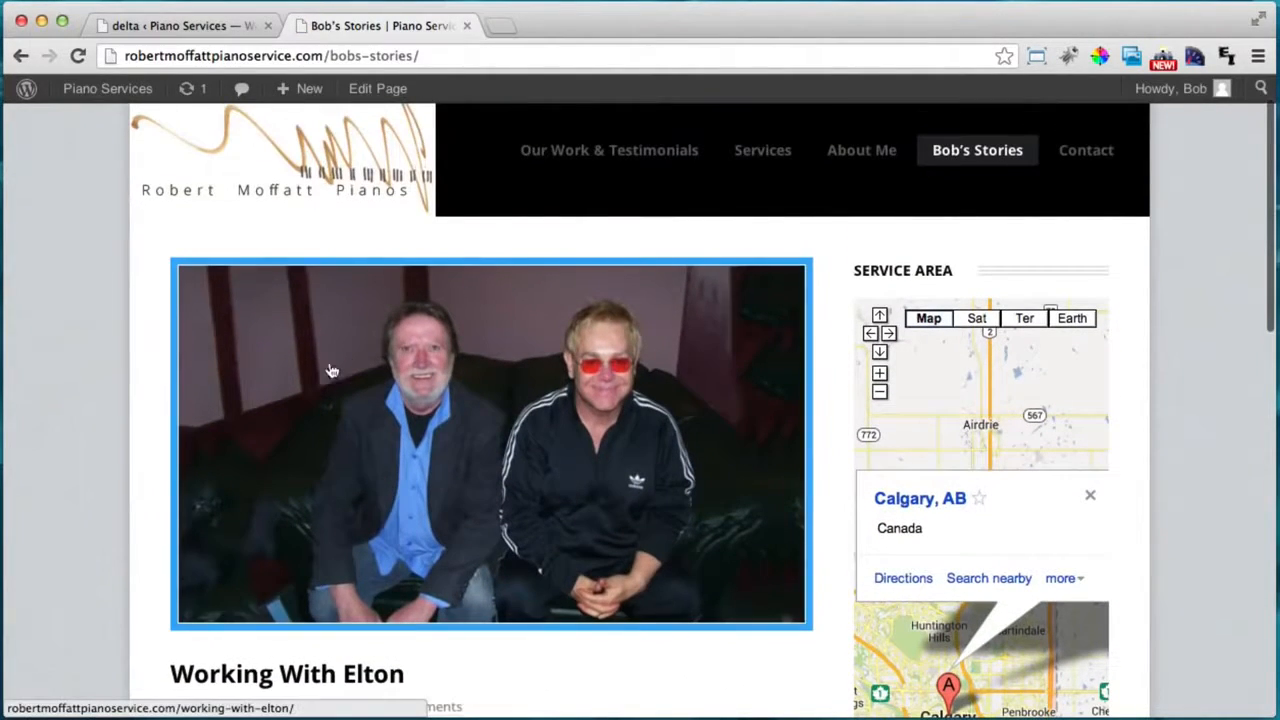
# - Open the 'Working With Elton' post and inspect its placeholder page heading
pyautogui.click(250, 677)
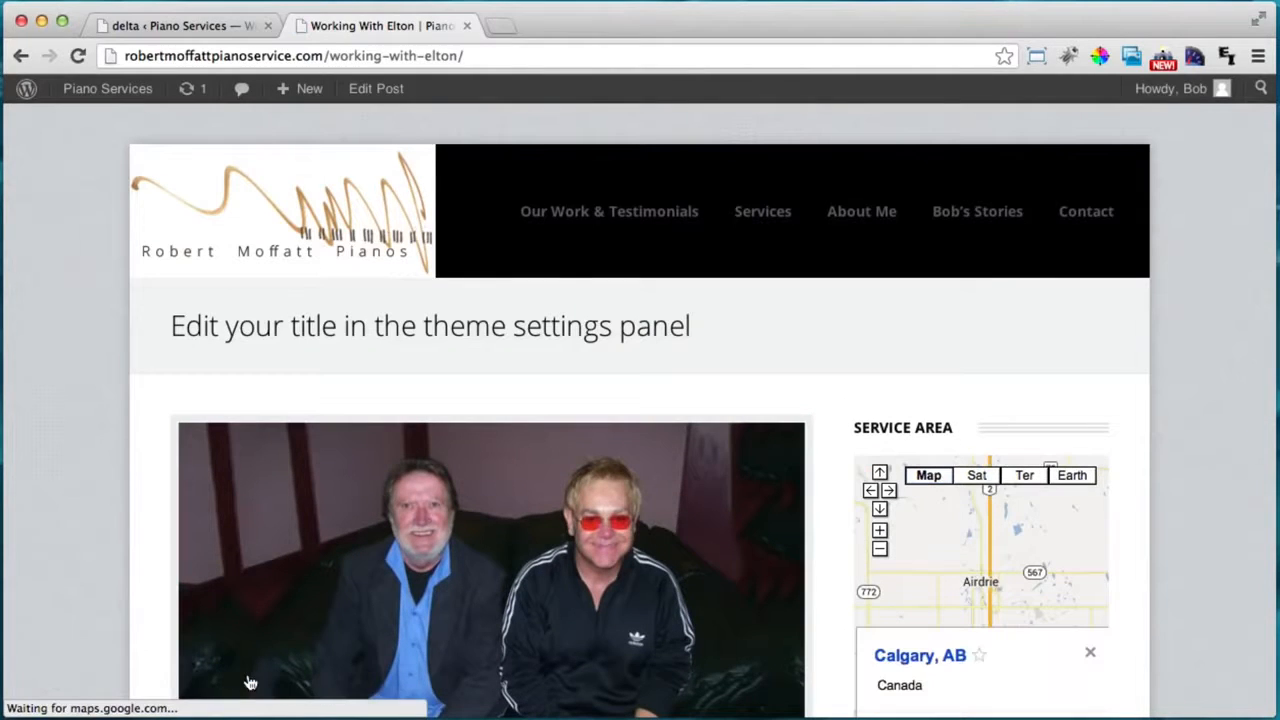
pyautogui.moveTo(178, 326); pyautogui.dragTo(651, 320)
pyautogui.doubleClick(650, 325)
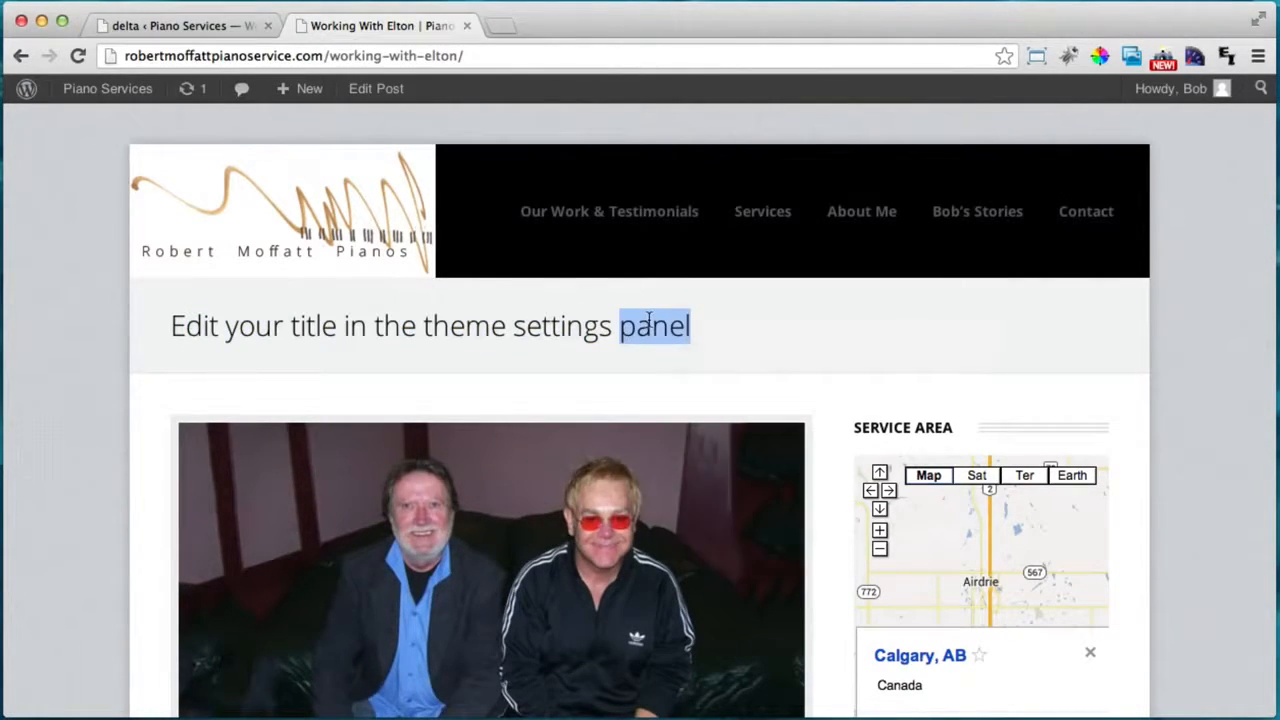
pyautogui.doubleClick(403, 352)
pyautogui.click(396, 349)
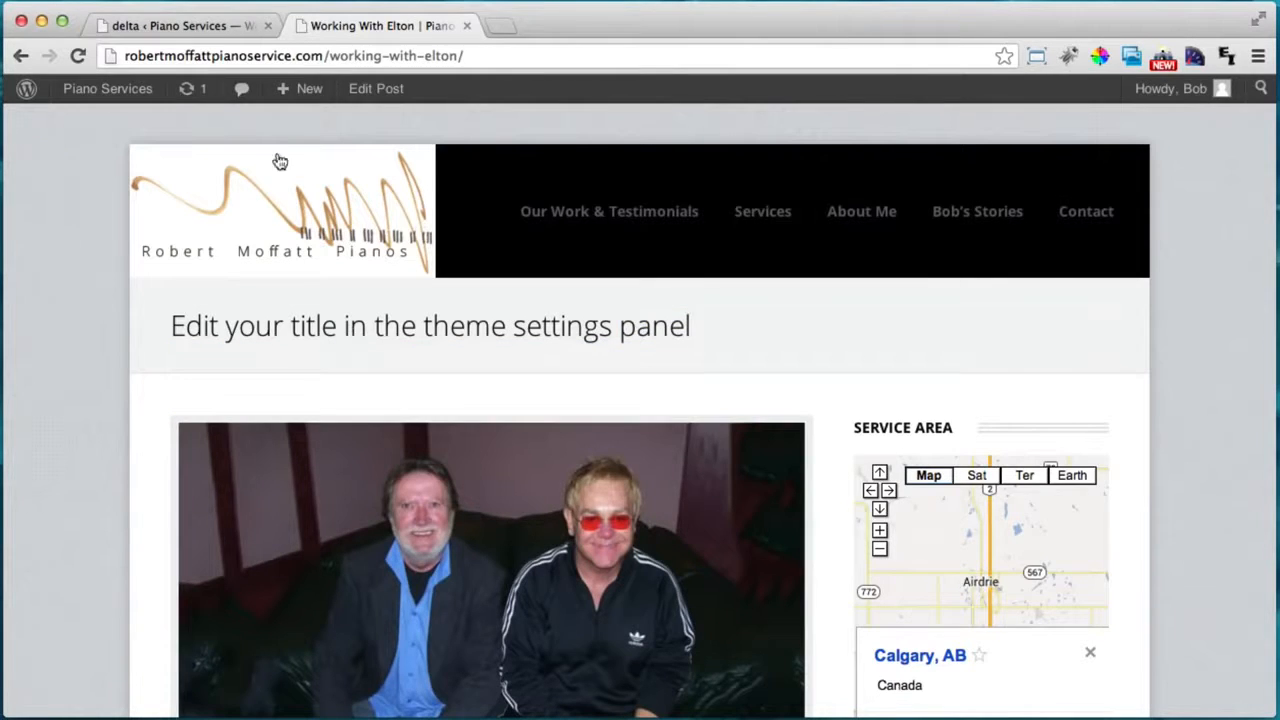
# - Replace the Blog Main Title with a welcome to the owner's blog, save, and reload the Elton post
pyautogui.click(228, 32)
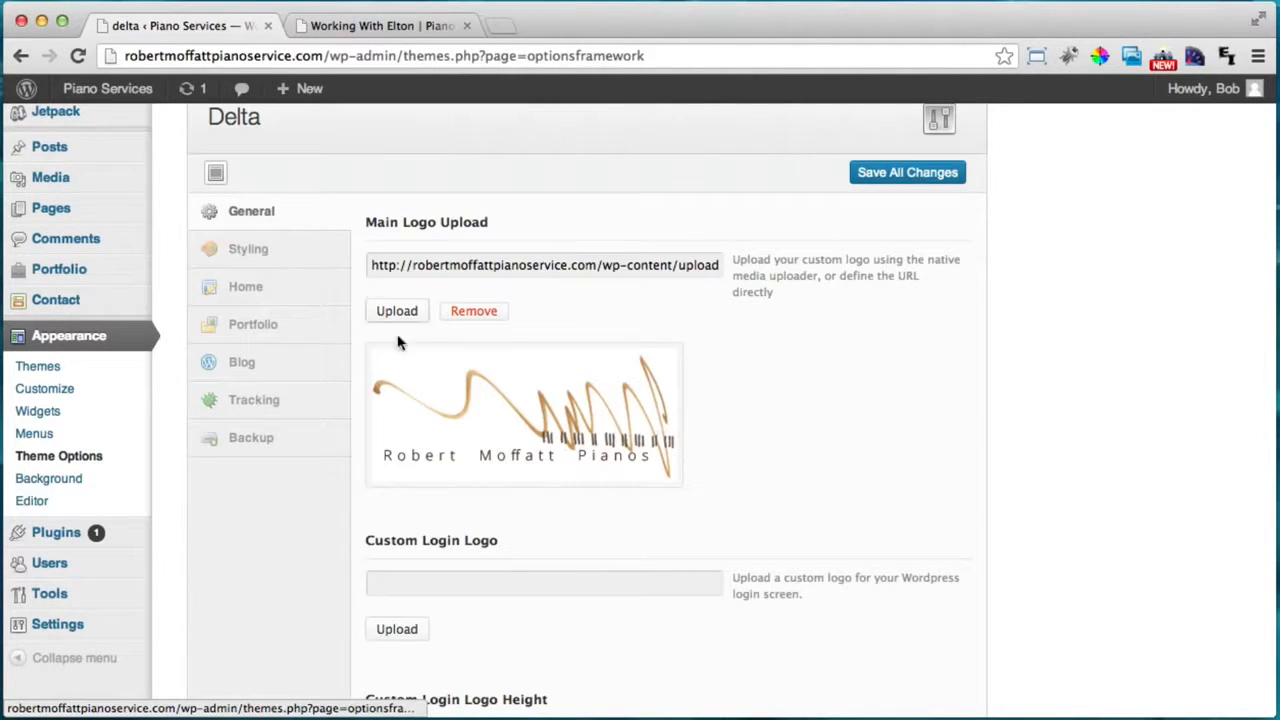
pyautogui.scroll(-1, 430, 360)
pyautogui.scroll(-5, 430, 360)
pyautogui.scroll(6, 428, 352)
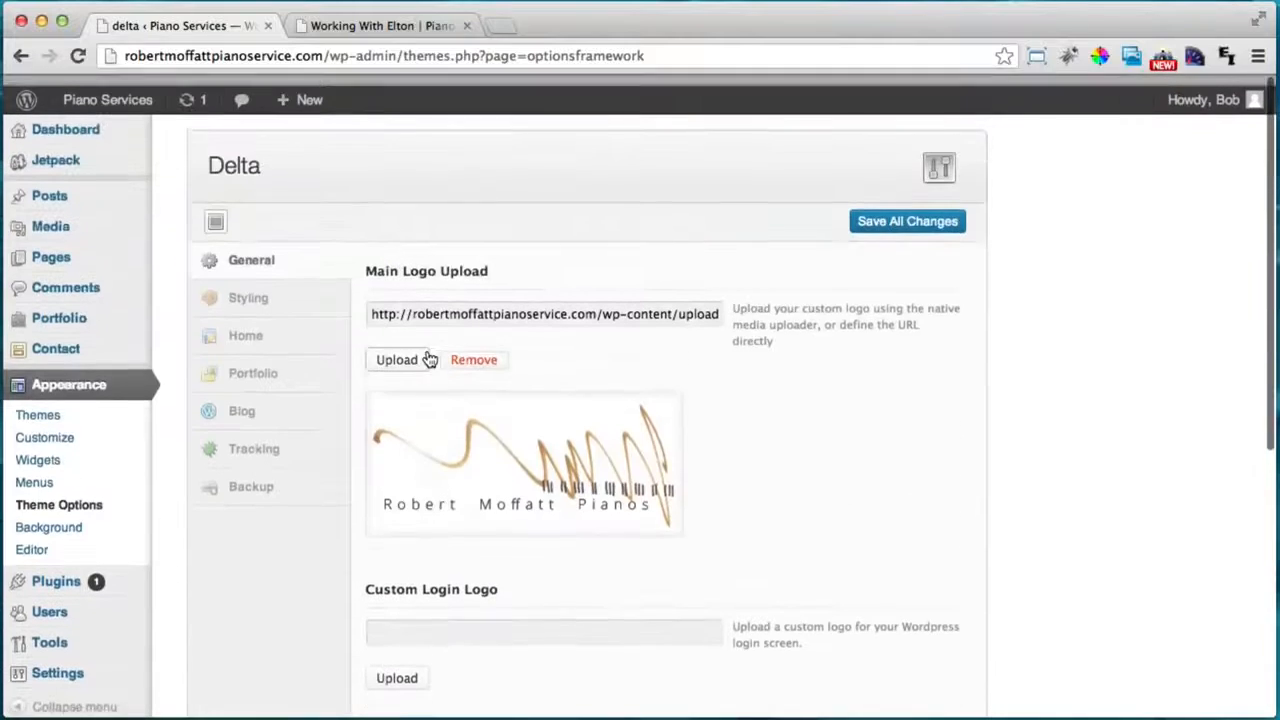
pyautogui.click(236, 404)
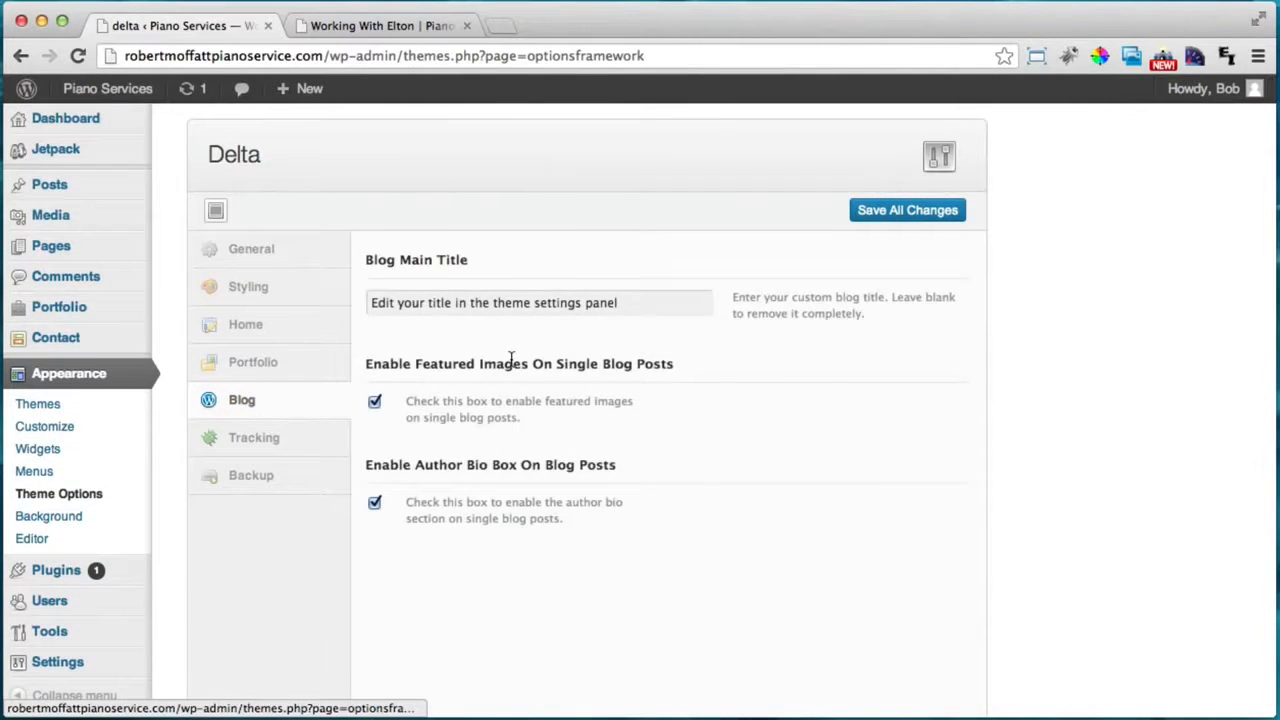
pyautogui.tripleClick(470, 309)
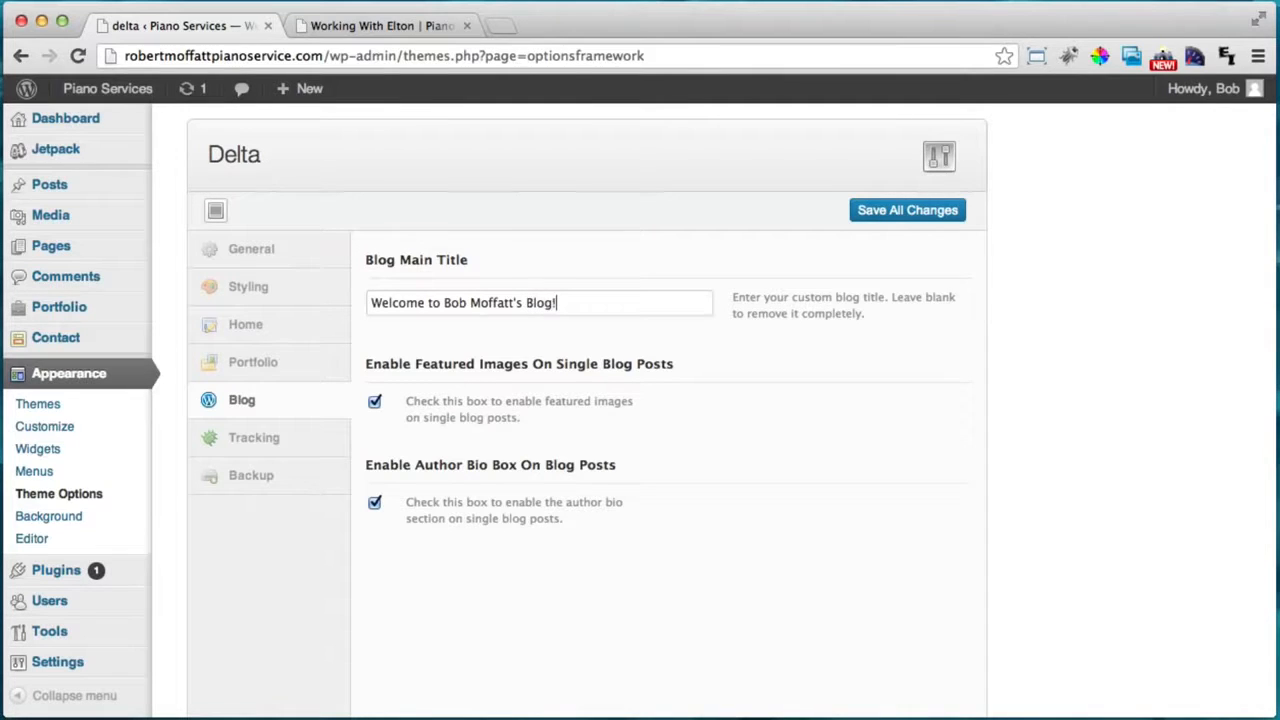
pyautogui.click(866, 214)
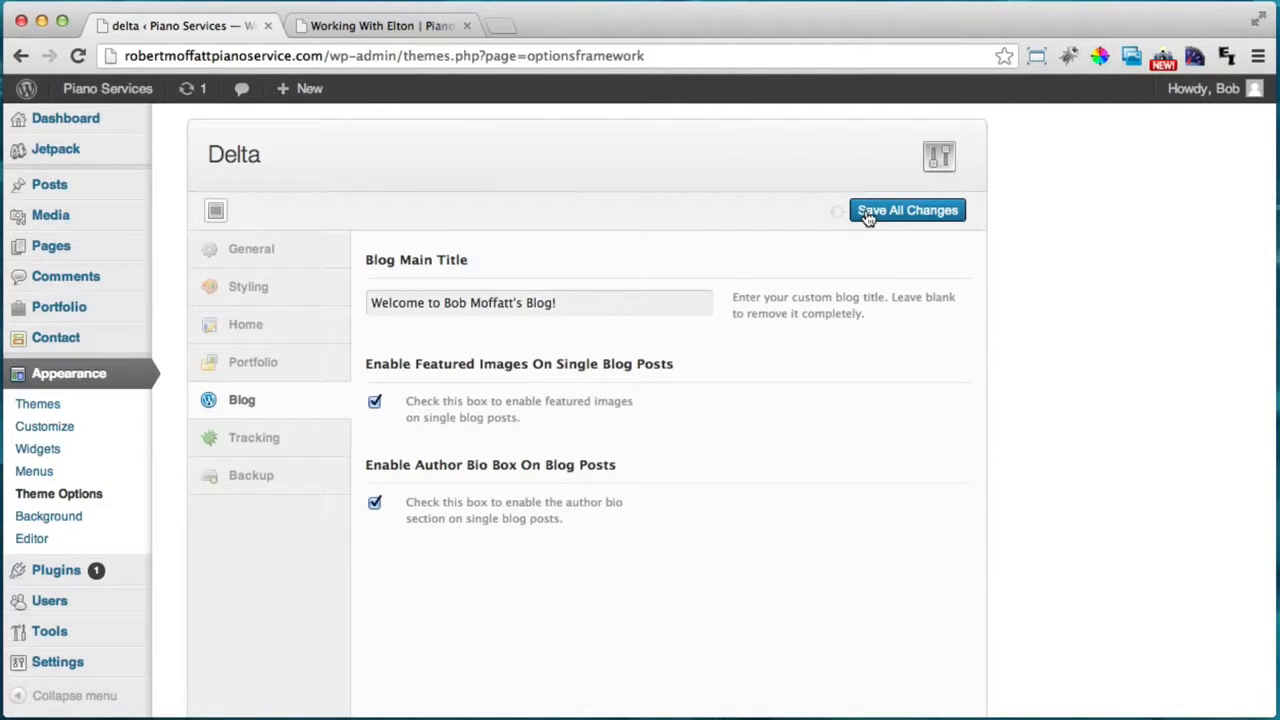
pyautogui.click(340, 30)
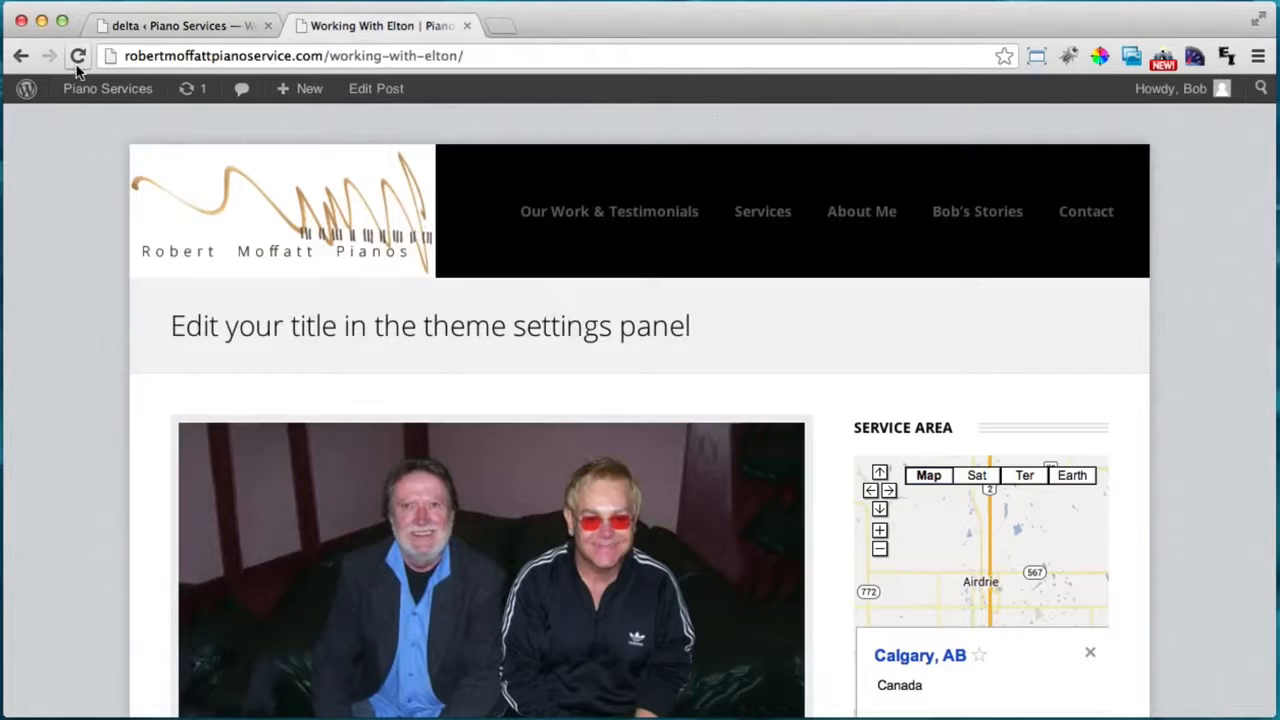
pyautogui.click(78, 58)
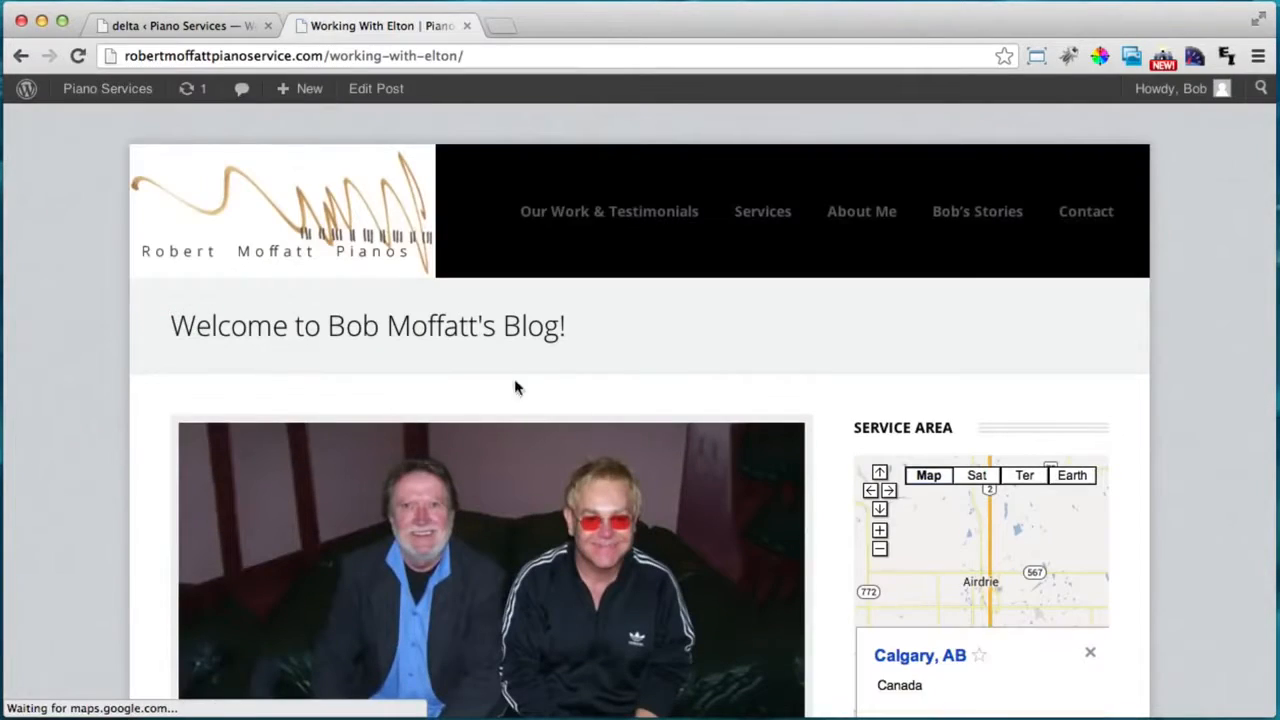
# - Return to the live site's home page and scroll through its content
pyautogui.scroll(-7, 509, 325)
pyautogui.scroll(7, 509, 325)
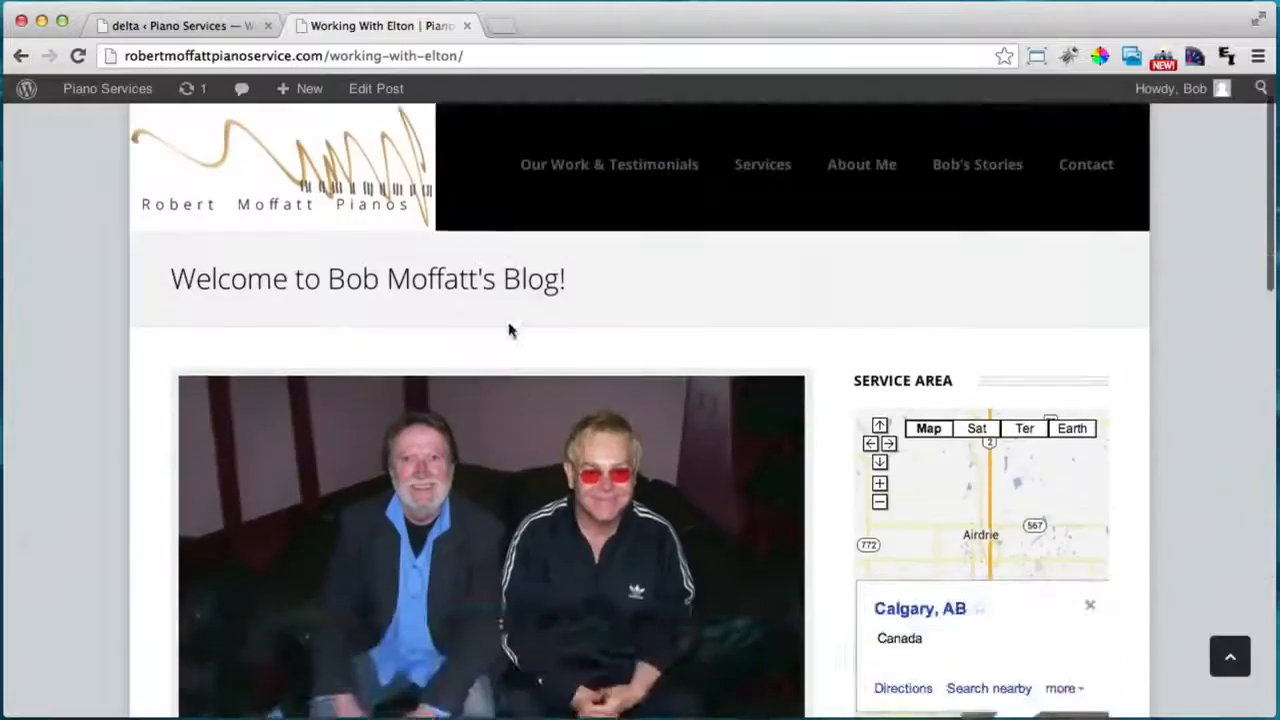
pyautogui.scroll(2, 509, 330)
pyautogui.click(294, 237)
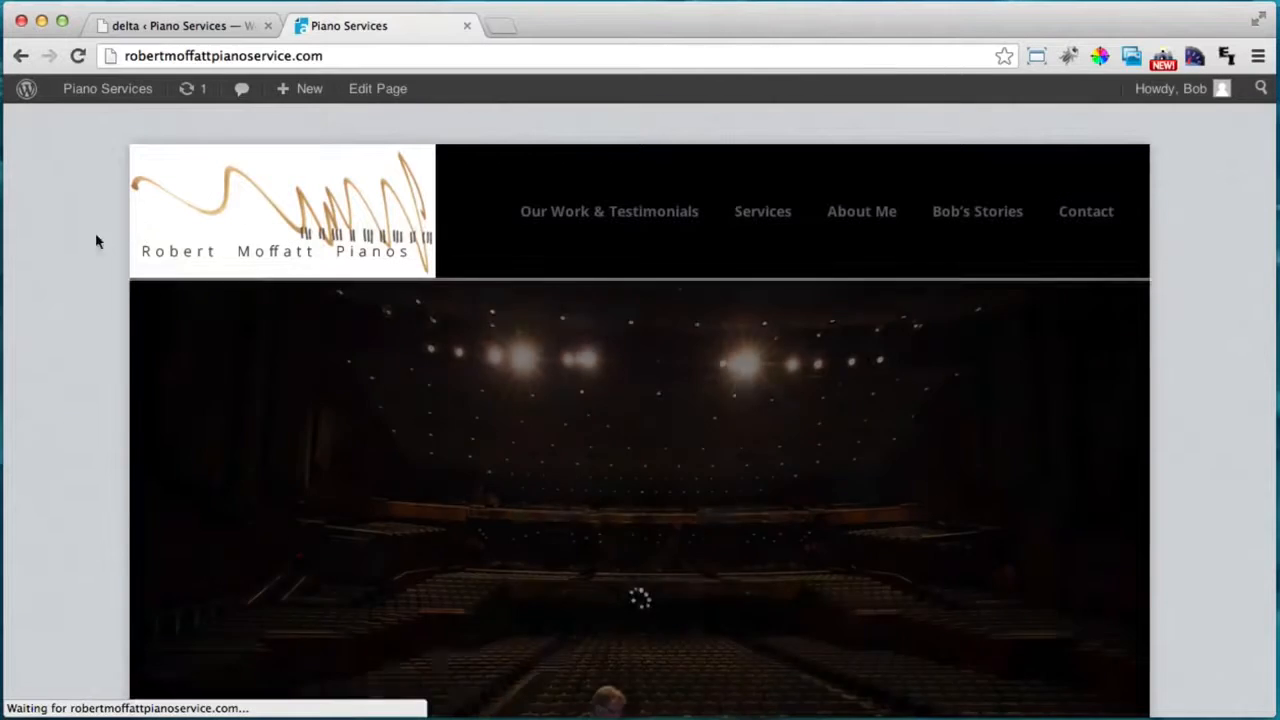
pyautogui.scroll(-3, 118, 370)
pyautogui.scroll(-3, 960, 340)
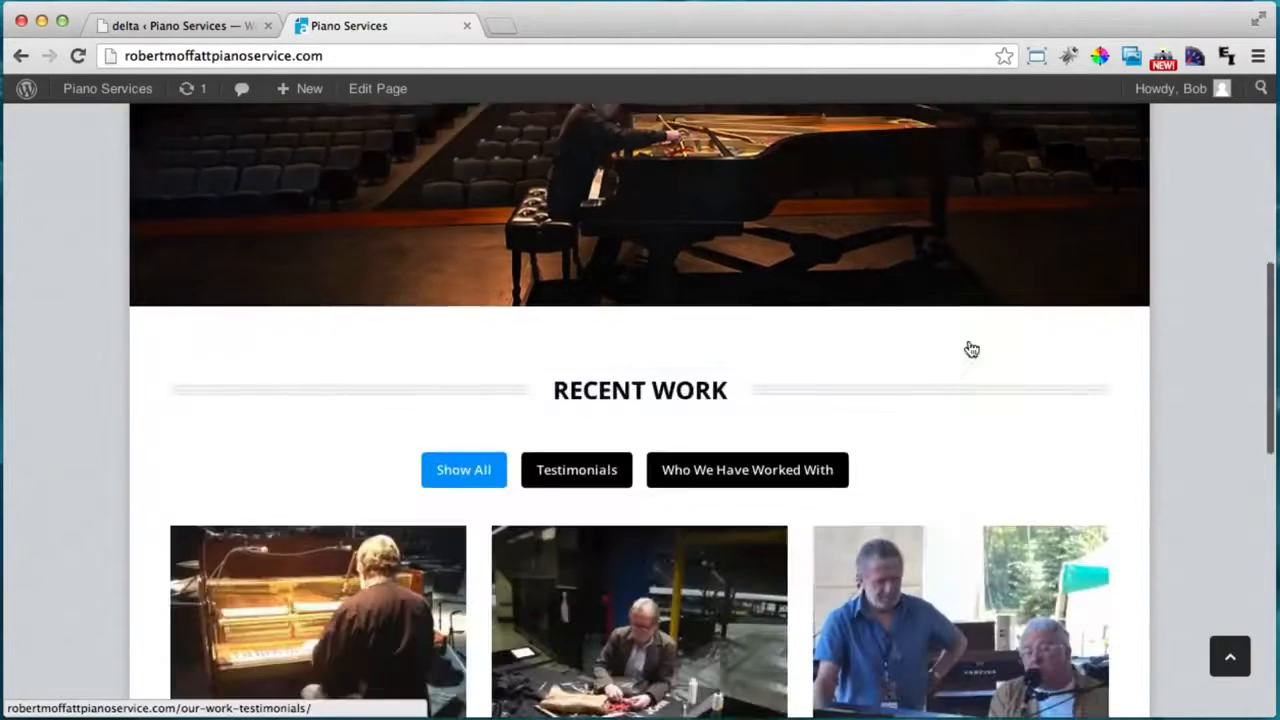
pyautogui.scroll(-2, 971, 349)
pyautogui.scroll(-2, 208, 371)
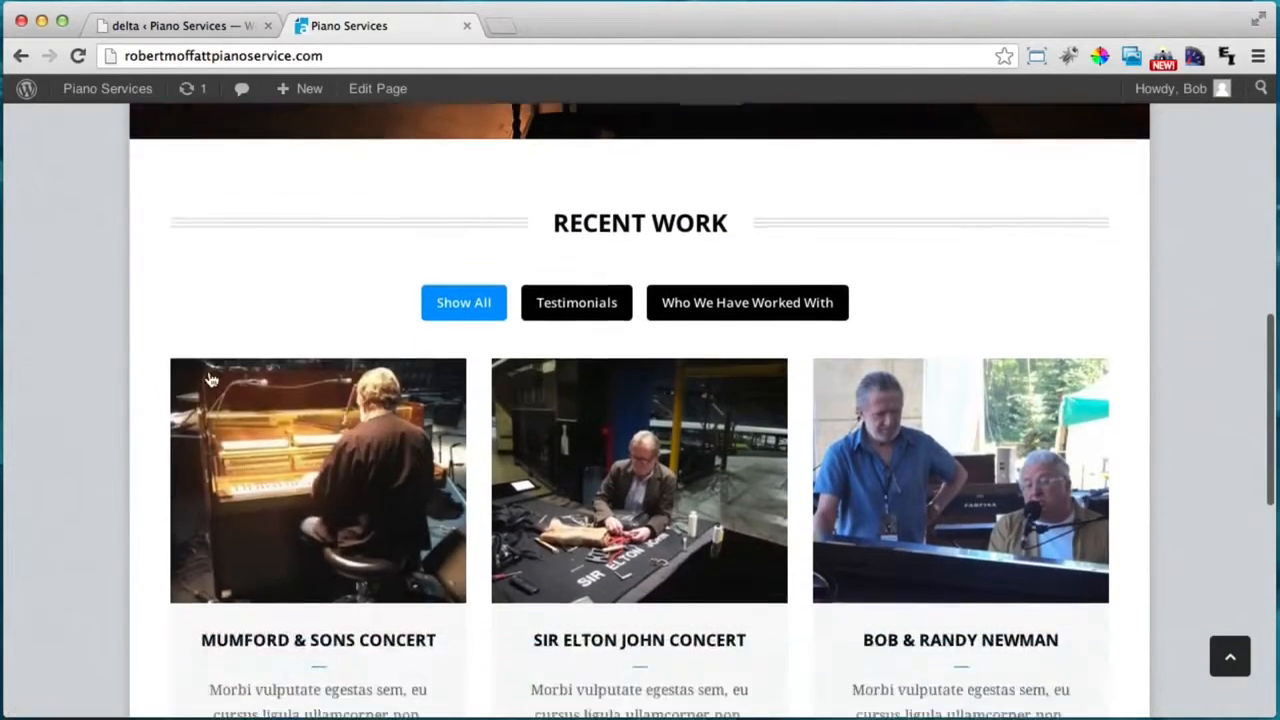
pyautogui.scroll(-5, 210, 378)
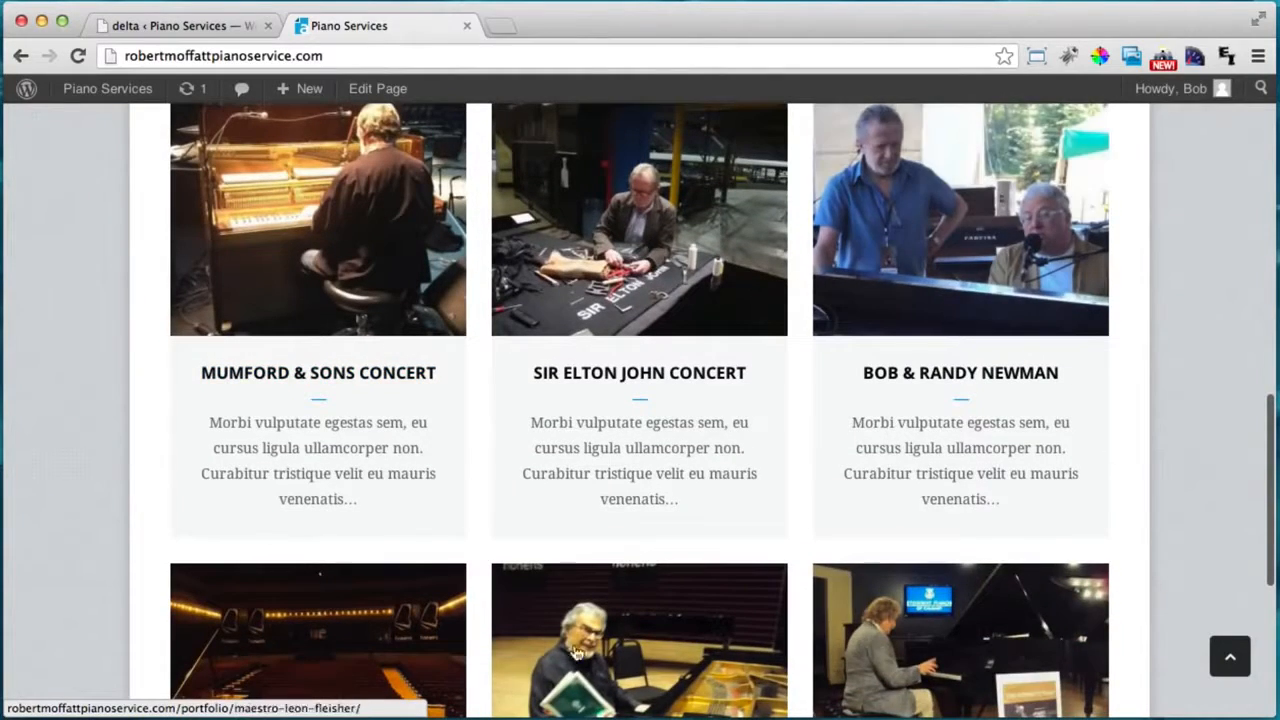
pyautogui.scroll(15, 397, 540)
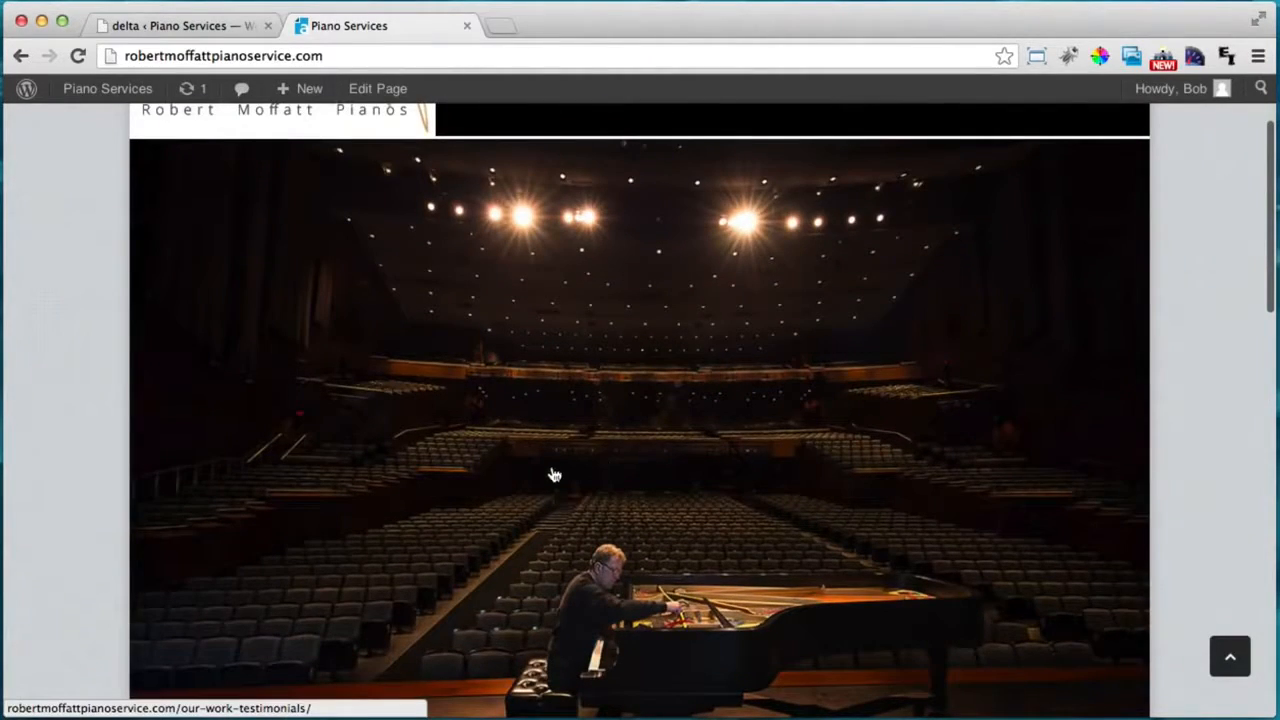
# - Browse the Our Work & Testimonials page and the Honens Competition project details
pyautogui.click(554, 474)
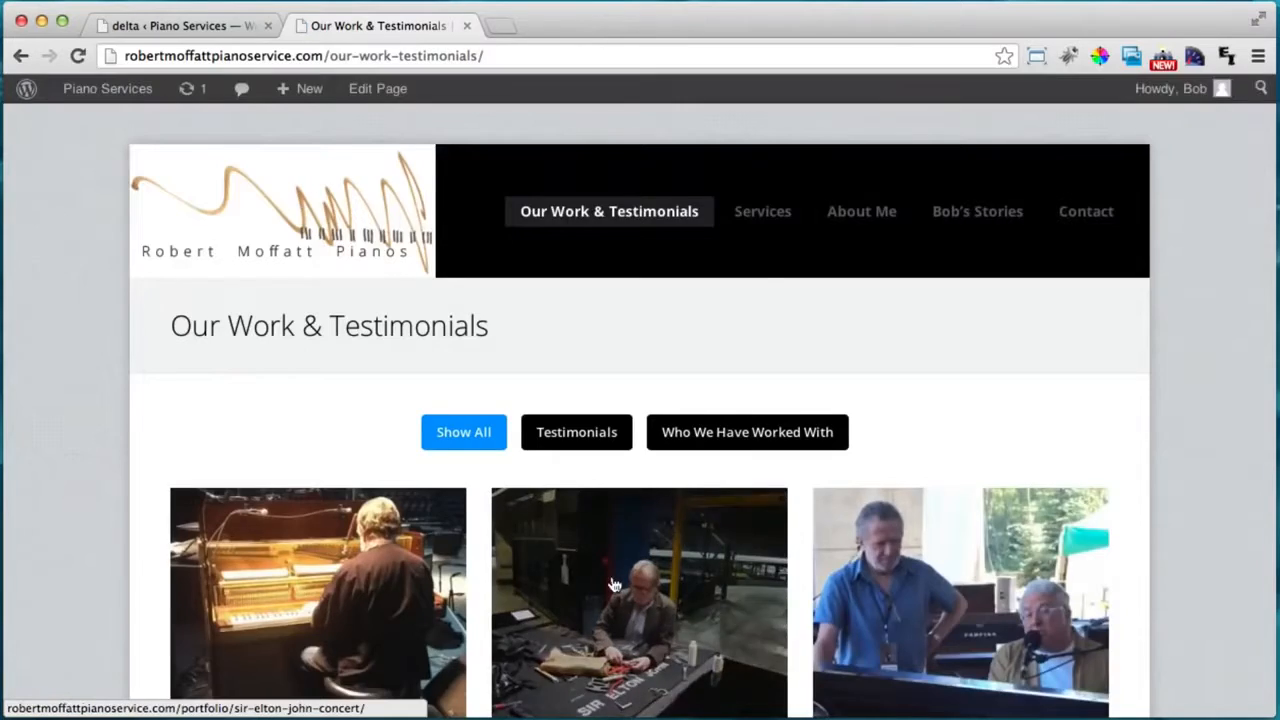
pyautogui.scroll(-5, 612, 582)
pyautogui.scroll(-6, 309, 517)
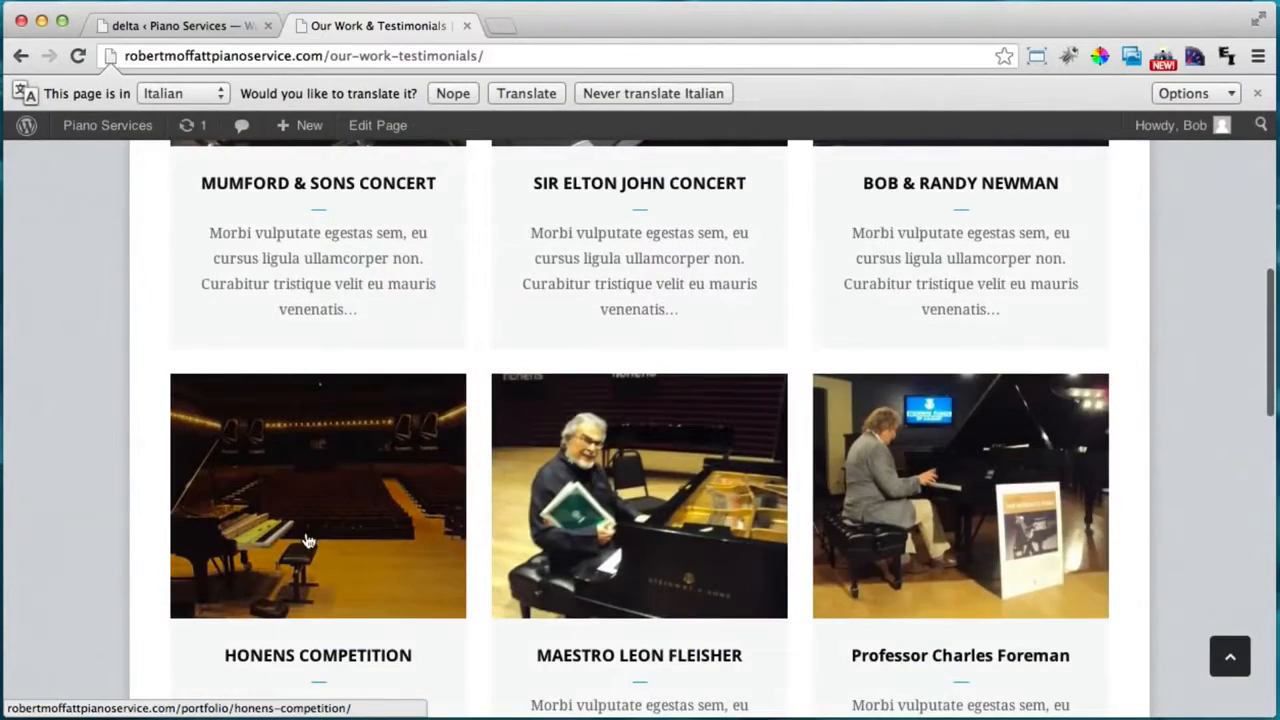
pyautogui.click(443, 571)
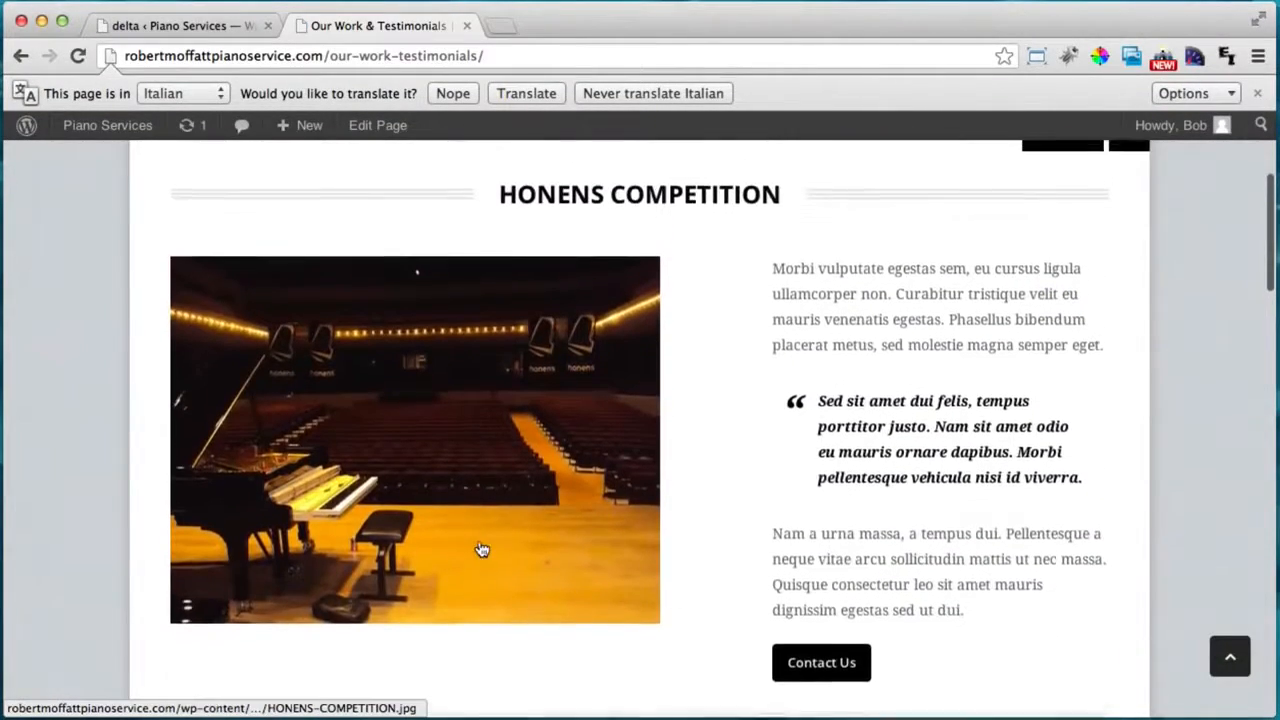
pyautogui.scroll(3, 481, 550)
pyautogui.scroll(-5, 481, 549)
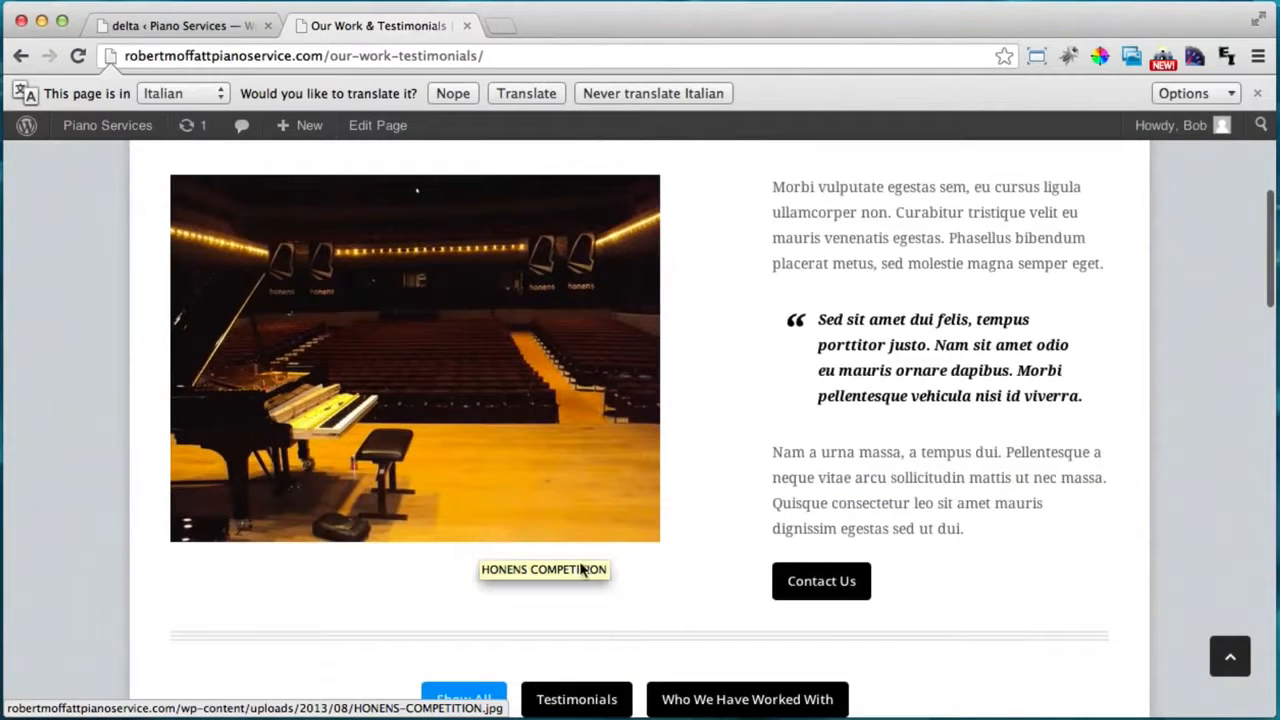
# - Visit the Contact and About Me pages, ending on Services listing Tuning and Repair
pyautogui.click(852, 581)
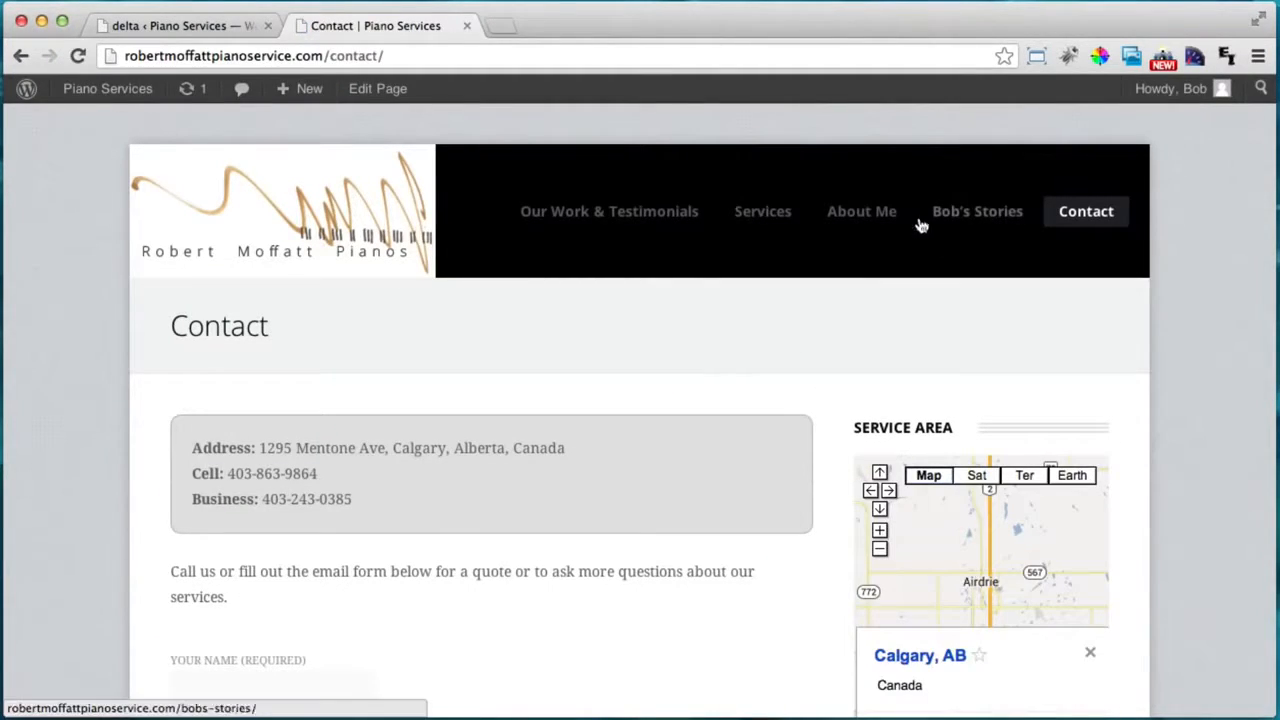
pyautogui.click(843, 211)
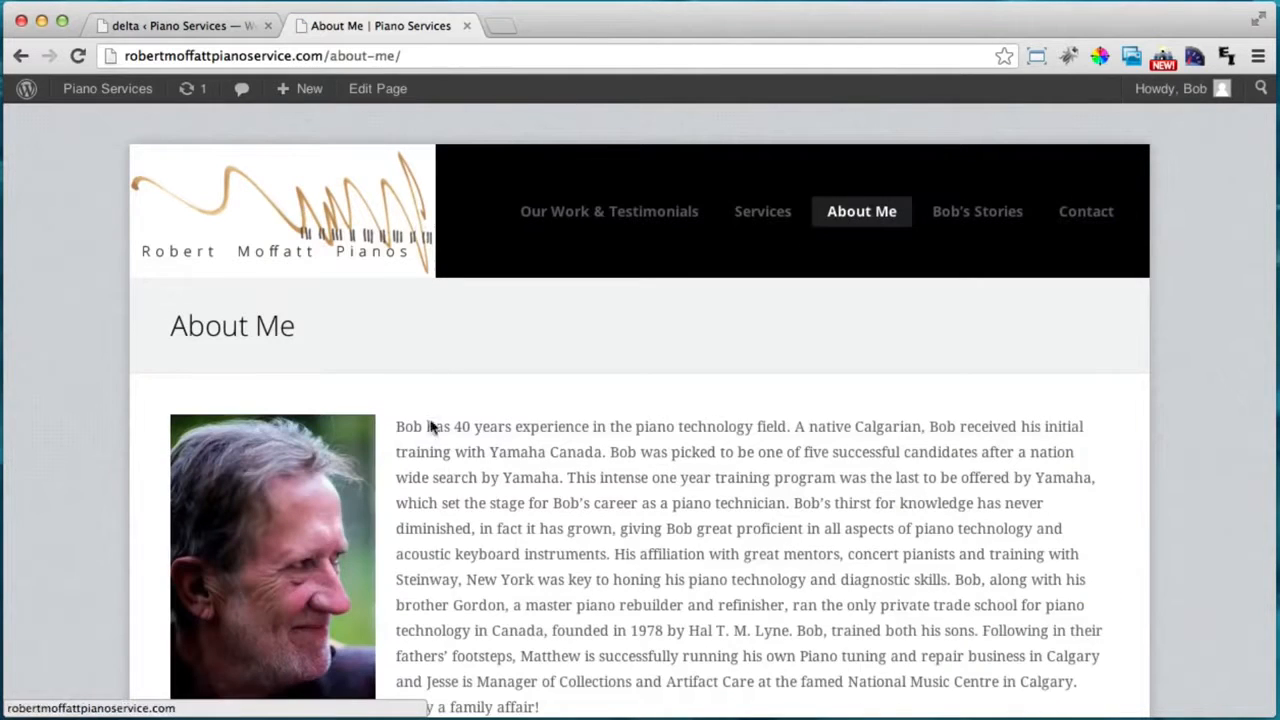
pyautogui.scroll(-3, 466, 515)
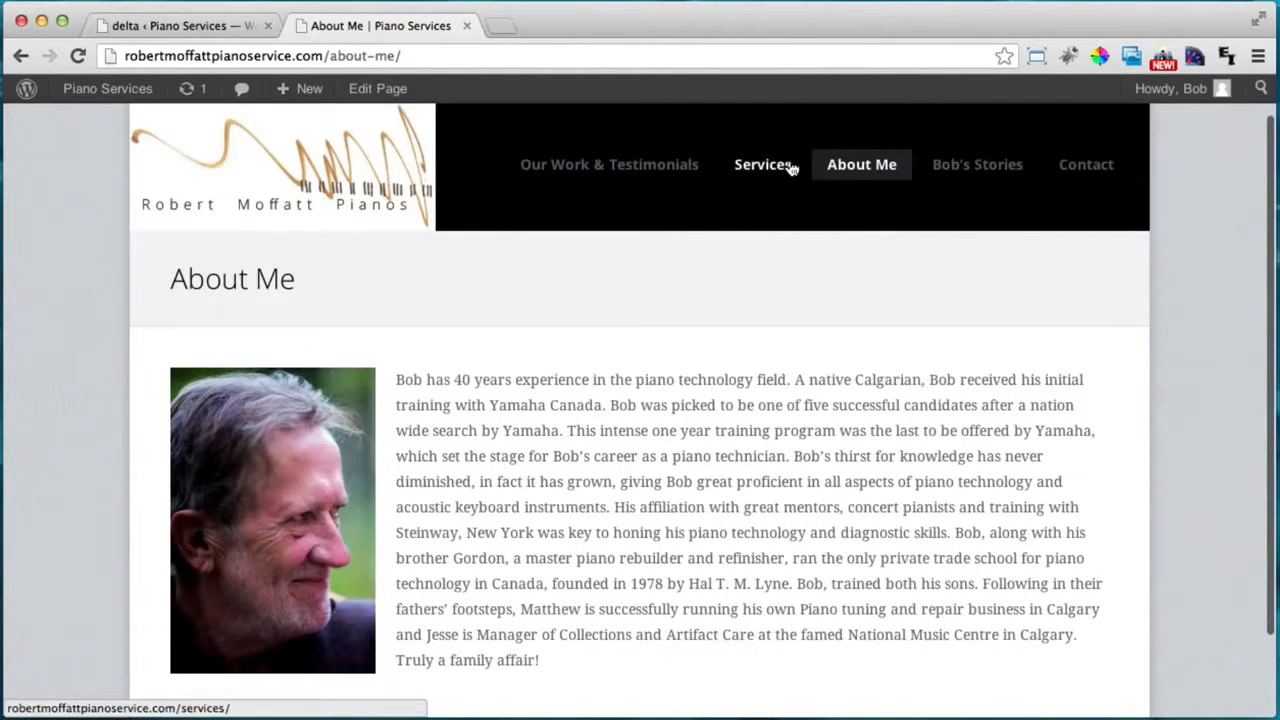
pyautogui.click(788, 167)
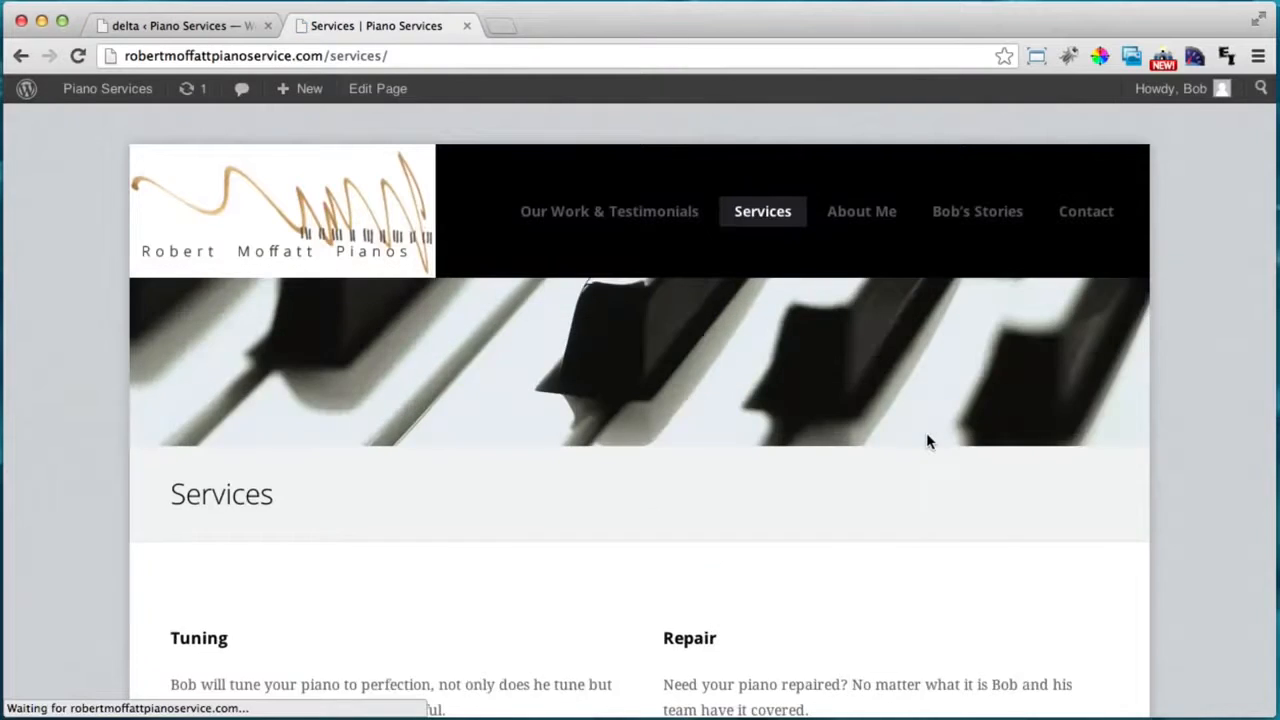
pyautogui.scroll(-3, 929, 441)
pyautogui.scroll(1, 930, 442)
pyautogui.scroll(3, 926, 442)
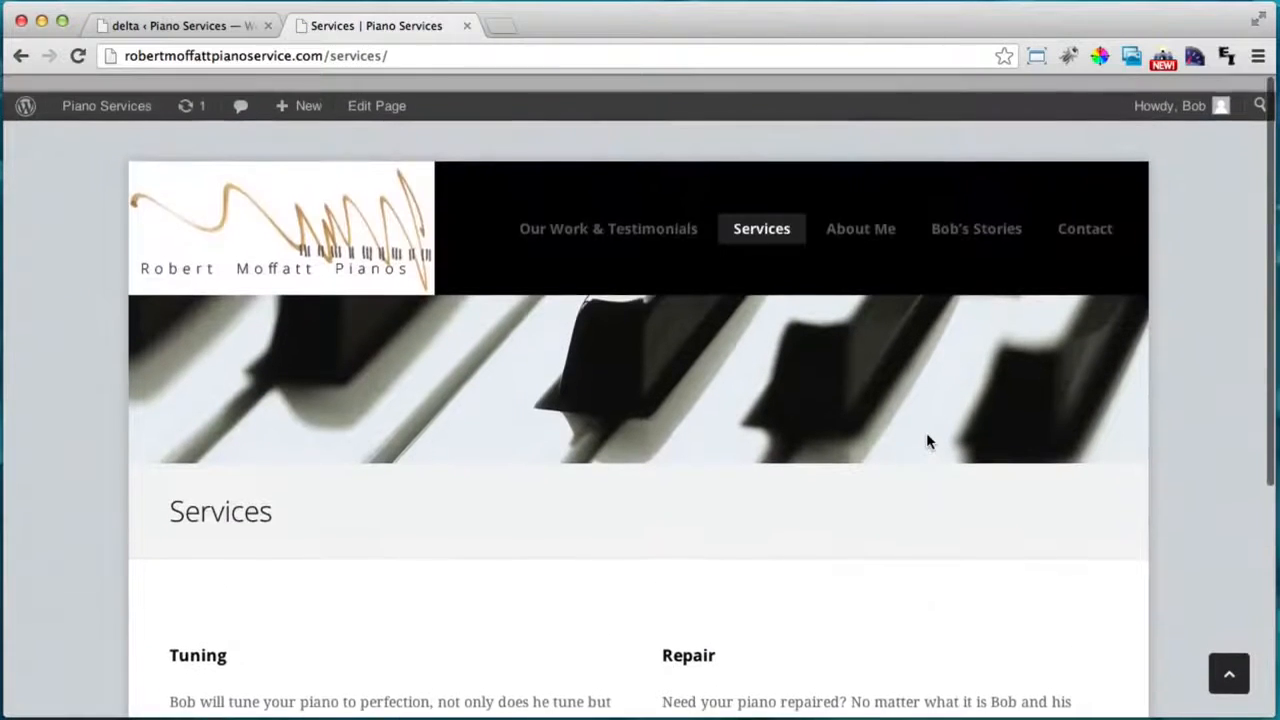